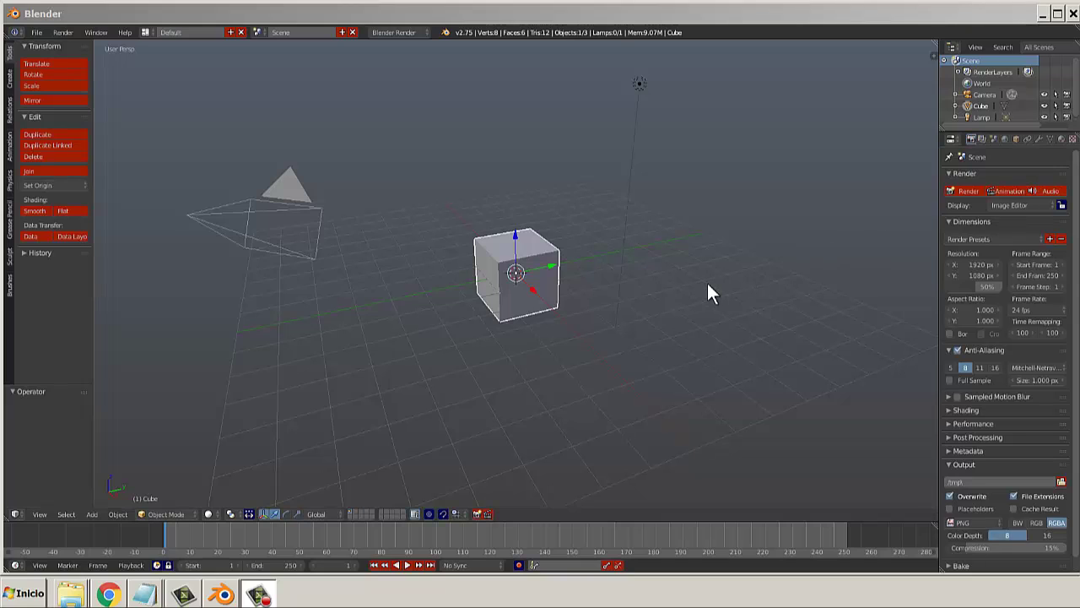
left_click(421, 283)
left_click(477, 318)
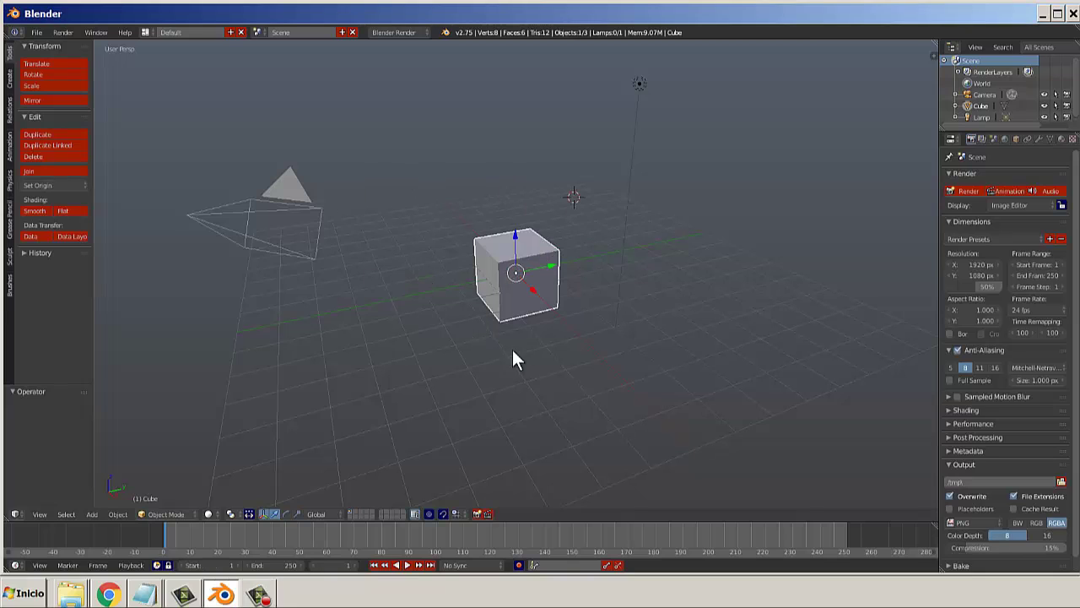
left_click(404, 295)
left_click(508, 246)
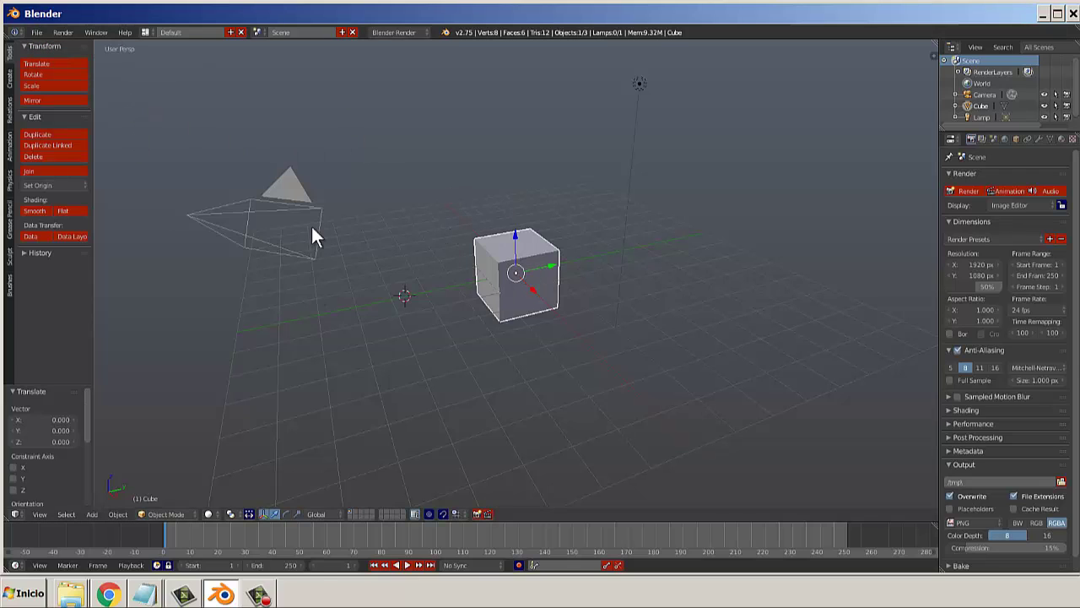
Open the user preferences and enable International Fonts in the System settings.
left_click(36, 32)
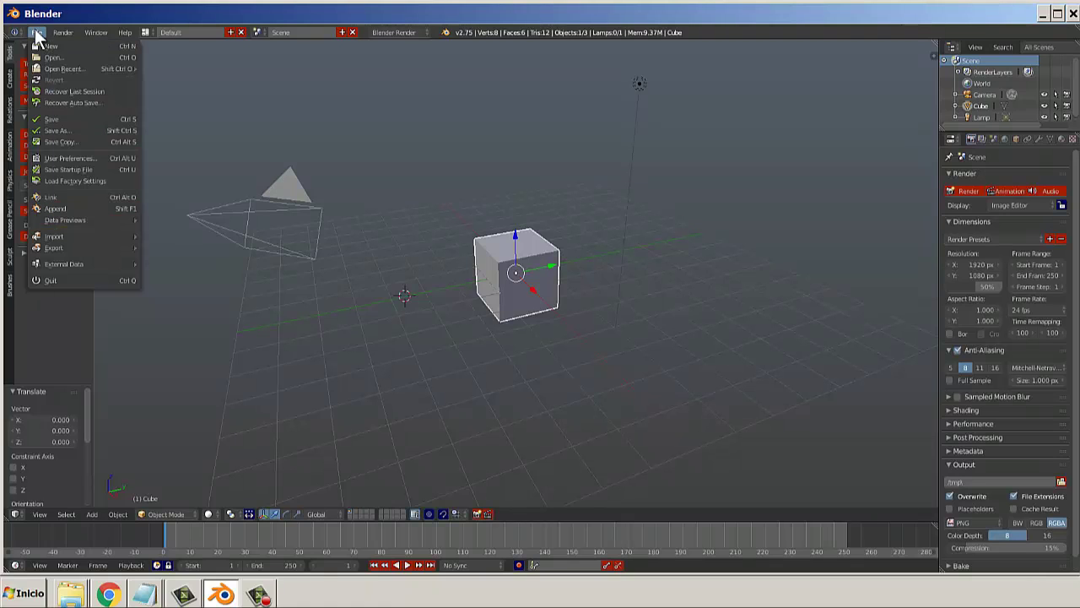
left_click(77, 157)
left_click_drag(165, 33, 435, 111)
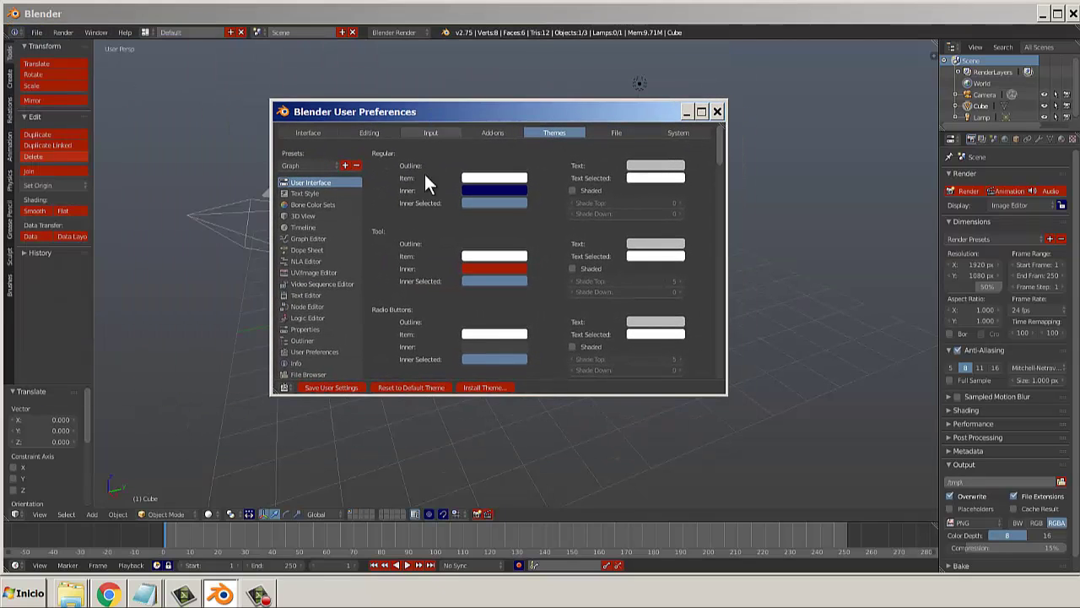
left_click(674, 132)
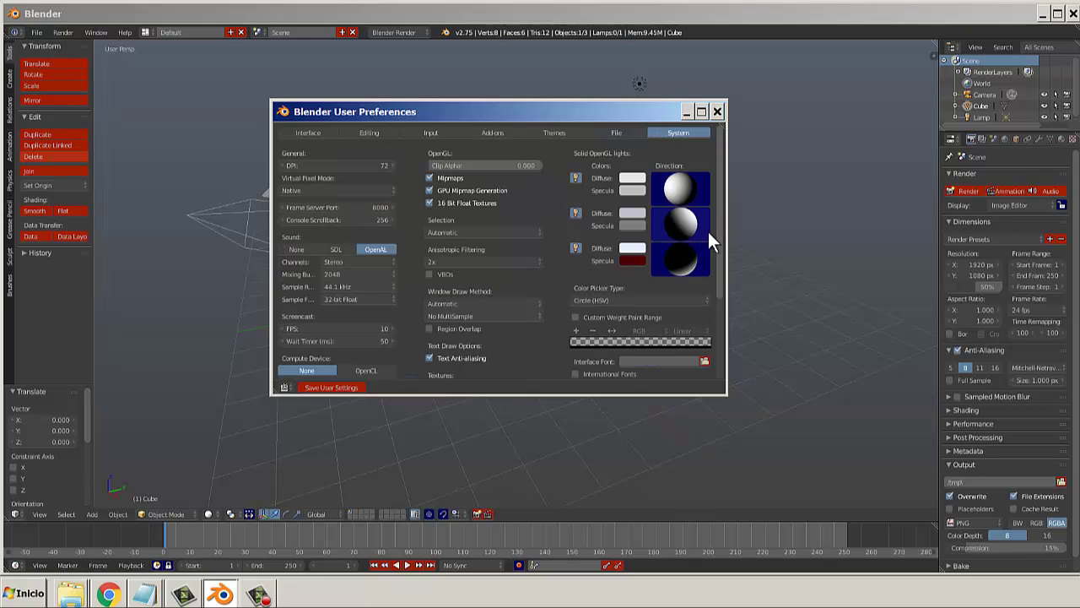
mouse_move(720, 225)
left_mouse_down()
mouse_move(718, 333)
mouse_move(713, 287)
mouse_move(719, 303)
left_mouse_up()
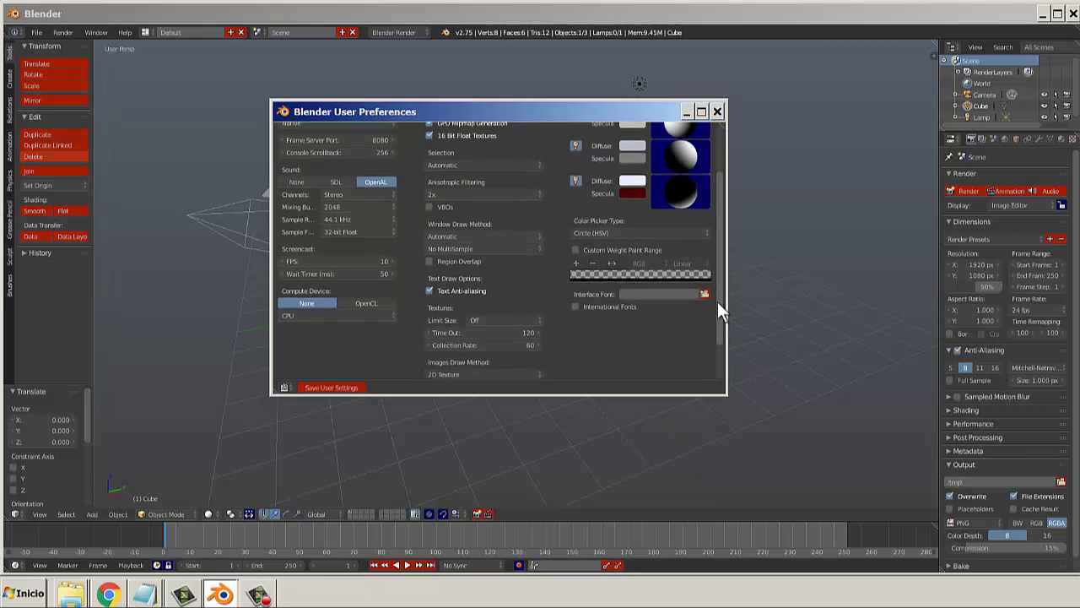
left_click(662, 293)
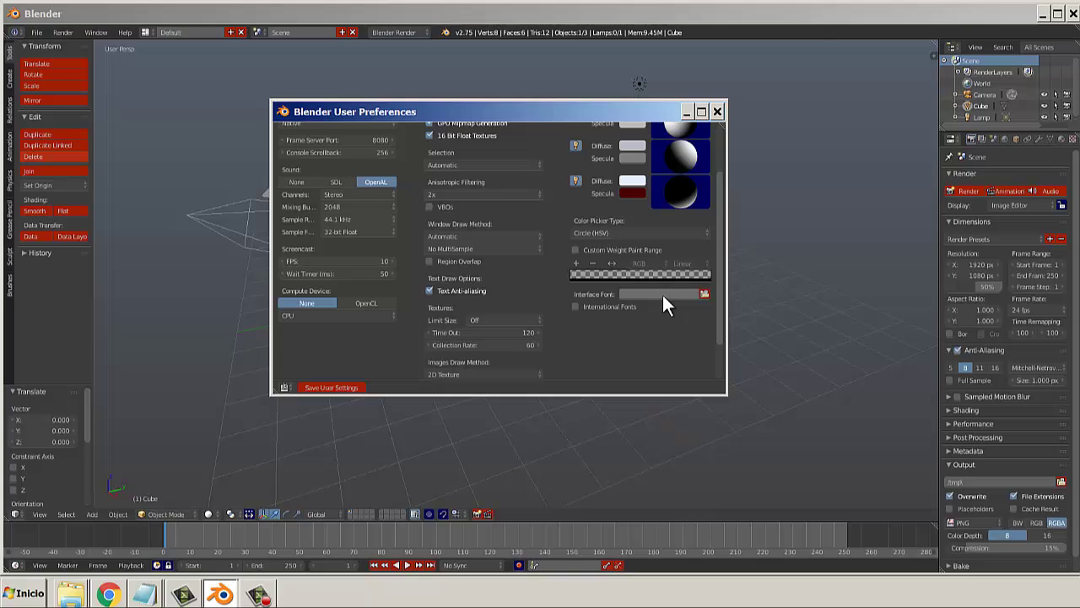
left_click(572, 313)
left_click(575, 308)
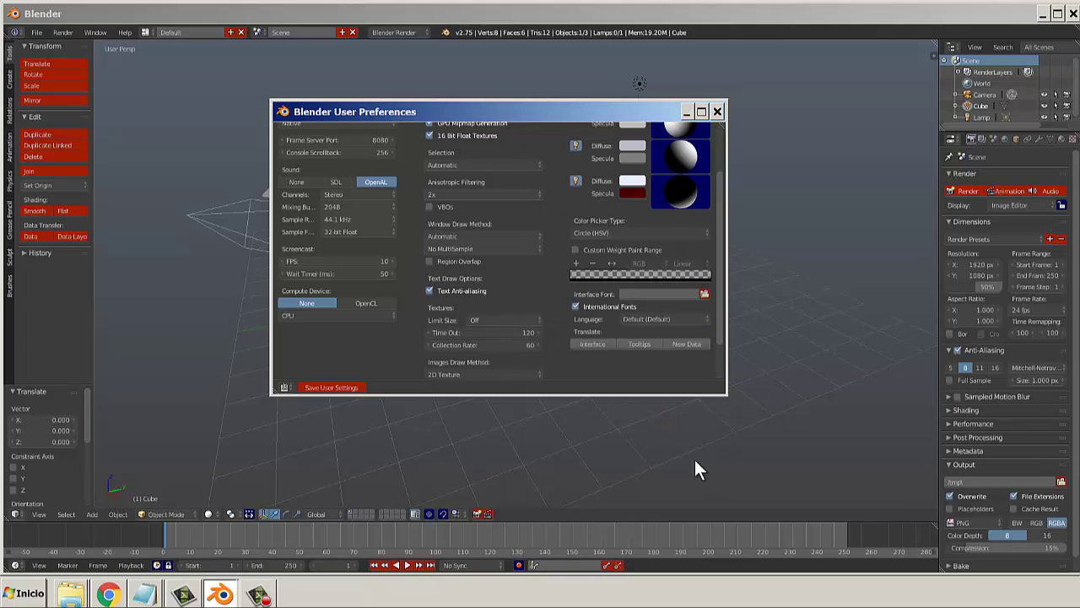
Examine the interface language choices, the compute device options and the File preferences.
left_click(669, 322)
left_click_drag(721, 326, 739, 264)
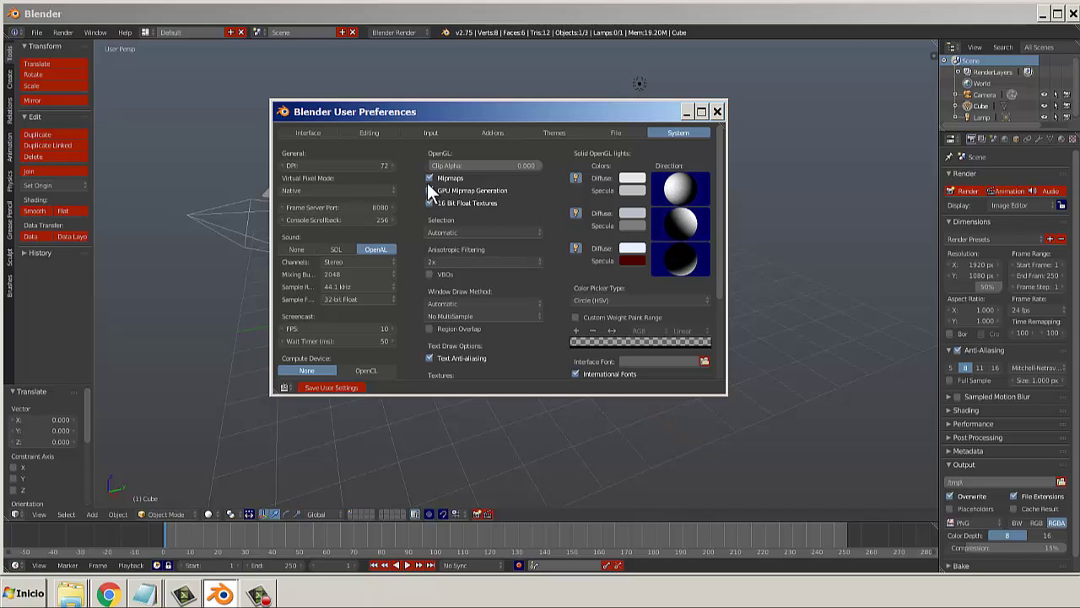
left_click_drag(719, 202, 654, 244)
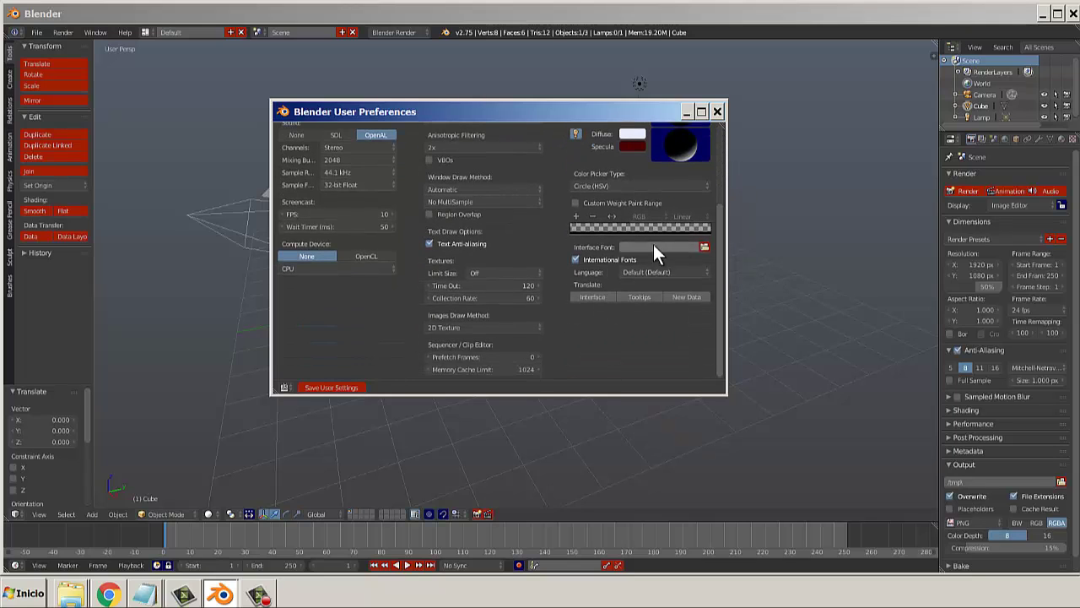
left_click(345, 255)
left_click(316, 256)
scroll(409, 224, "up", 5)
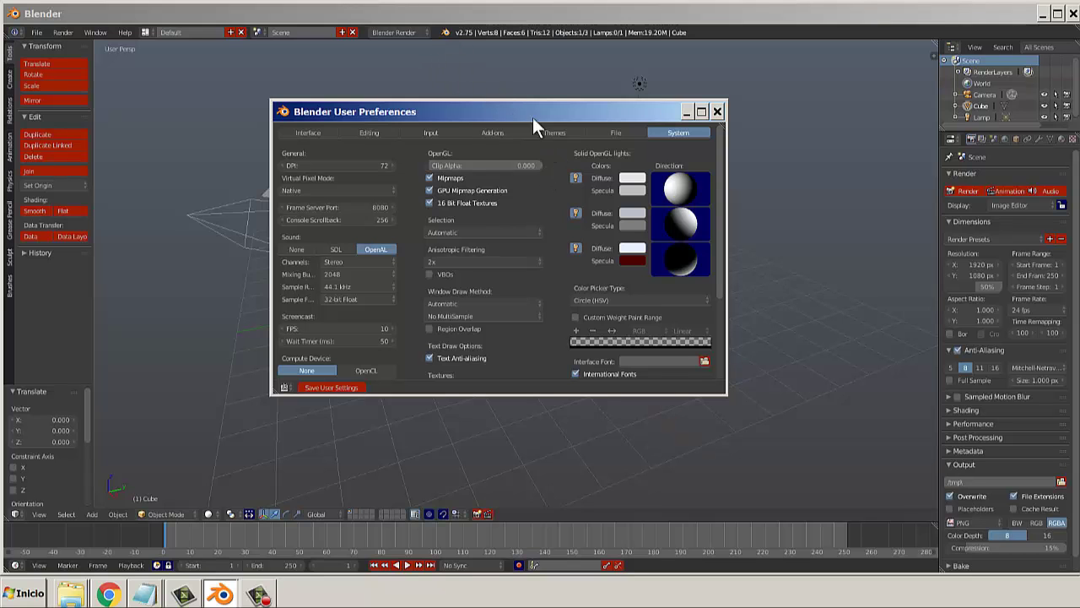
left_click_drag(532, 118, 540, 152)
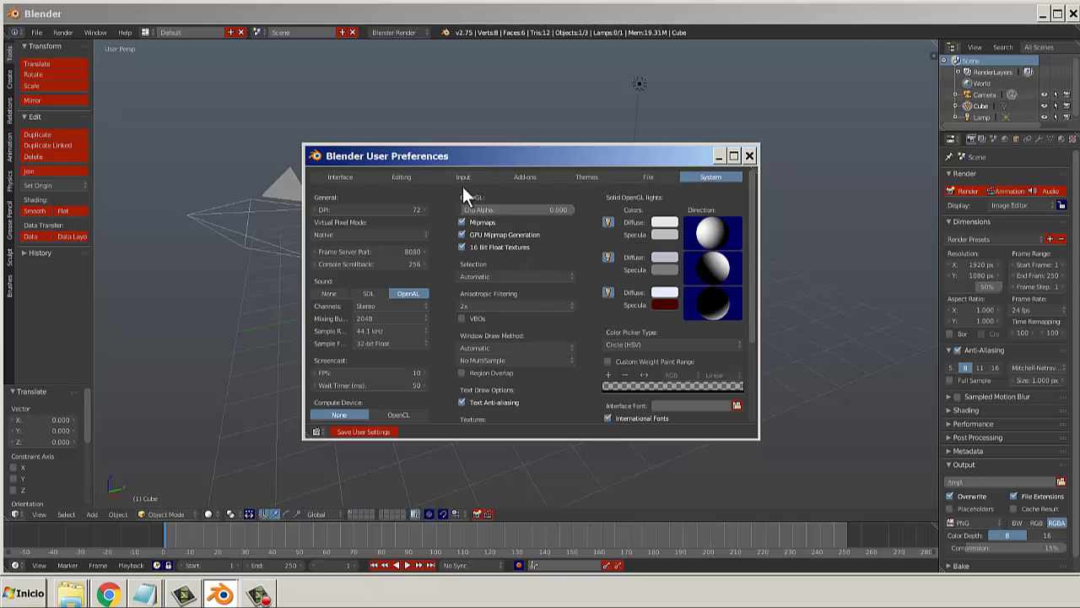
left_click(635, 176)
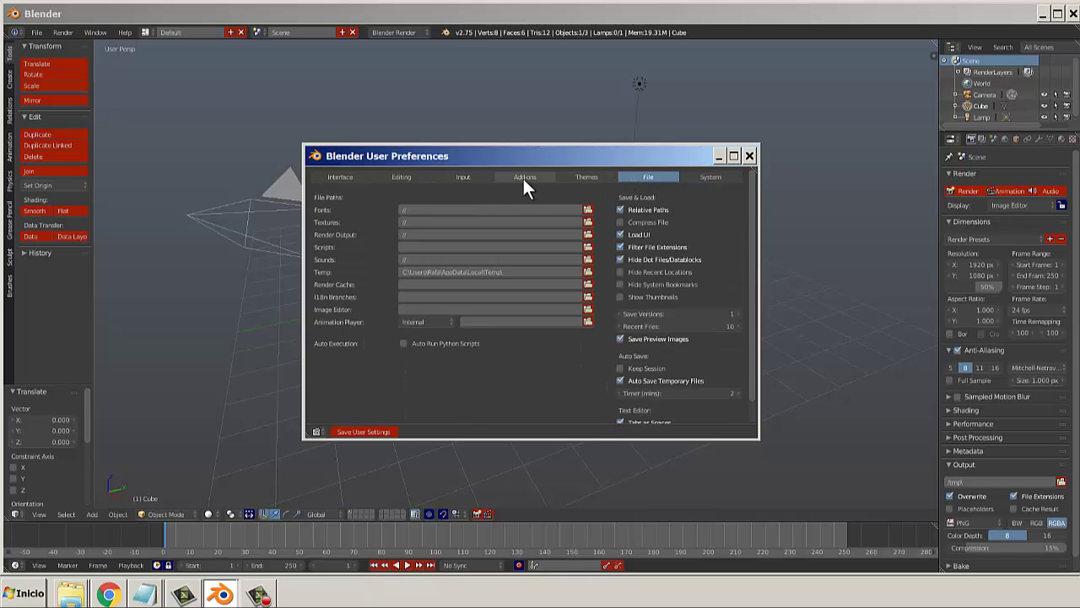
left_click(709, 179)
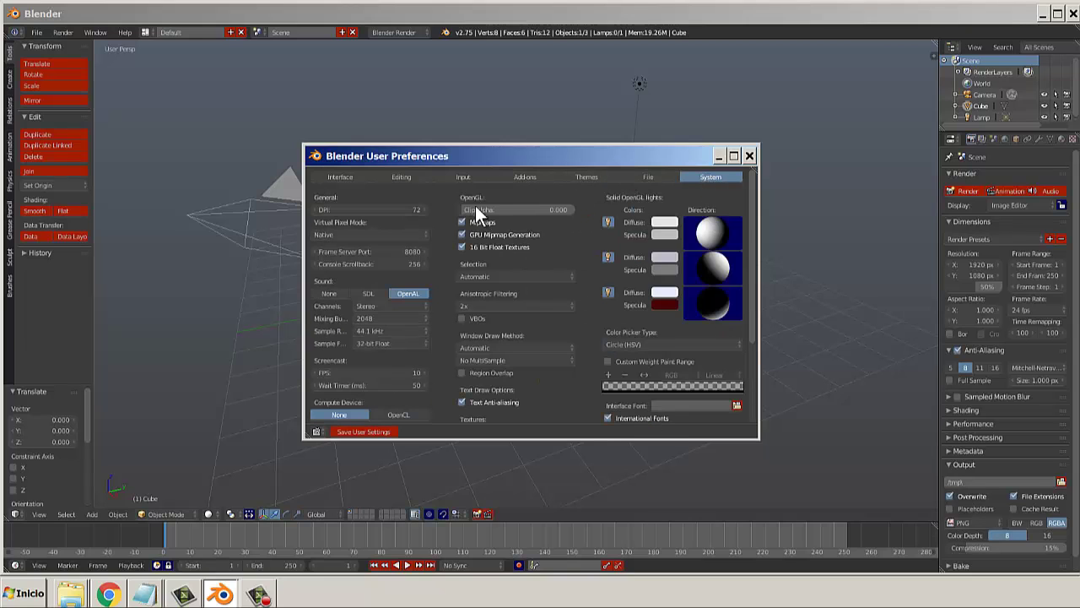
Examine the available theme presets and look over the Input, Editing and Interface preferences.
left_click(583, 179)
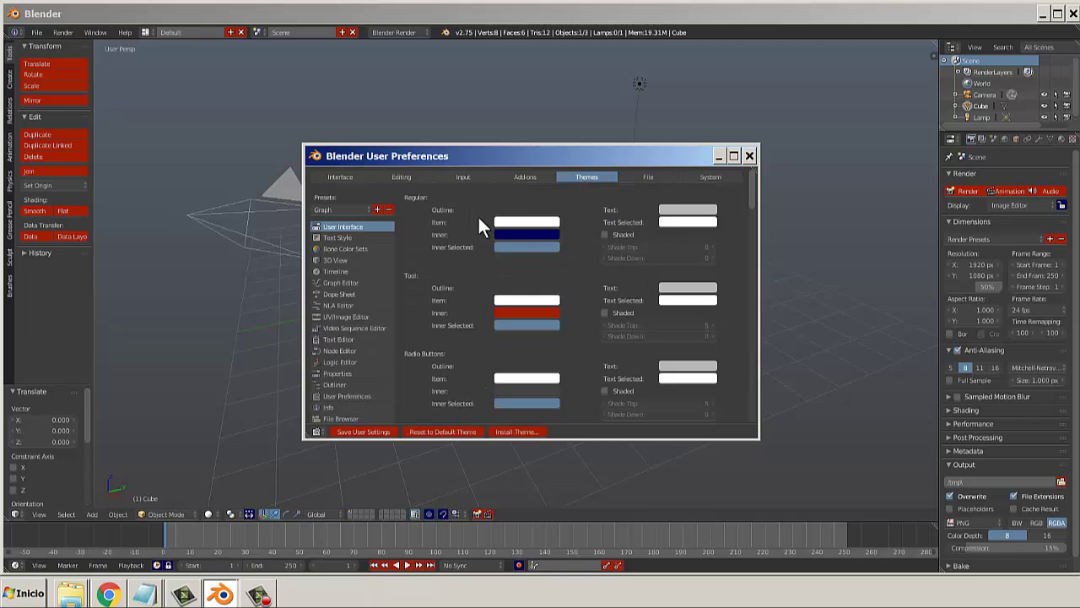
left_click(368, 209)
left_click(355, 205)
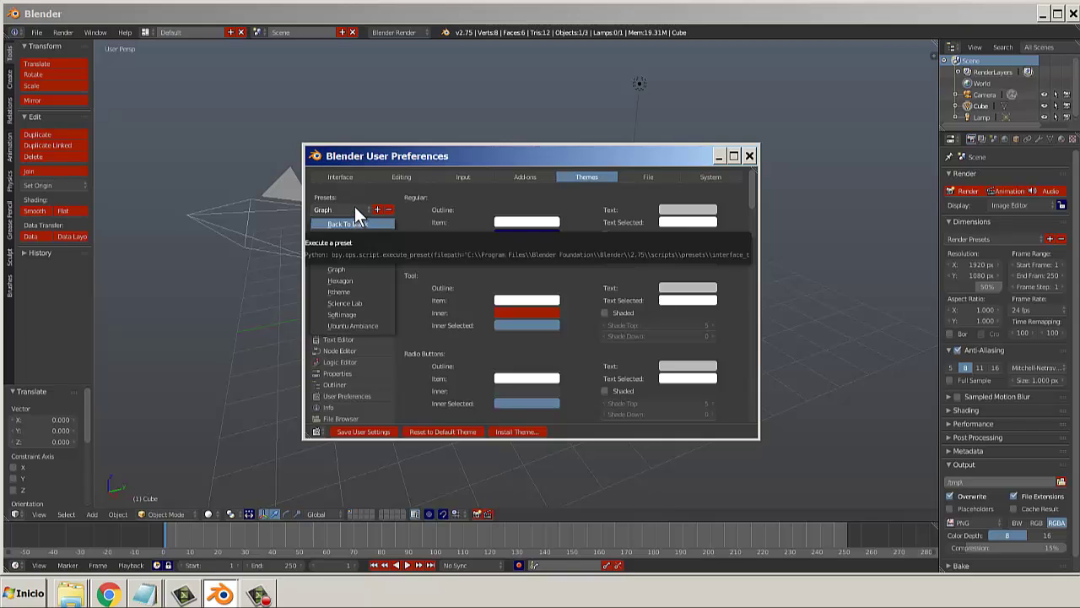
left_click(354, 206)
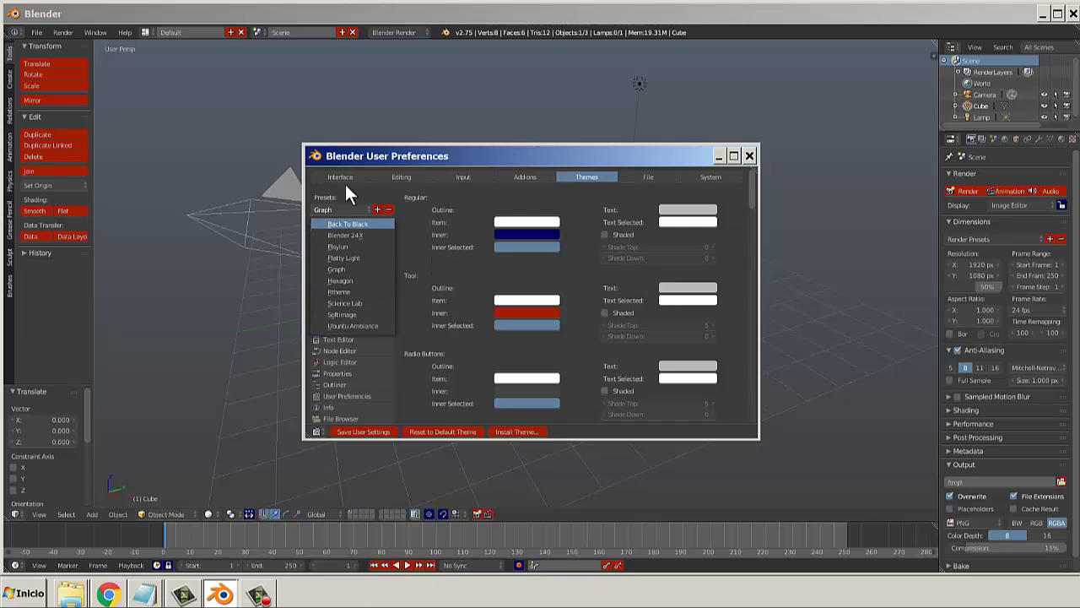
left_click(344, 212)
left_click(366, 187)
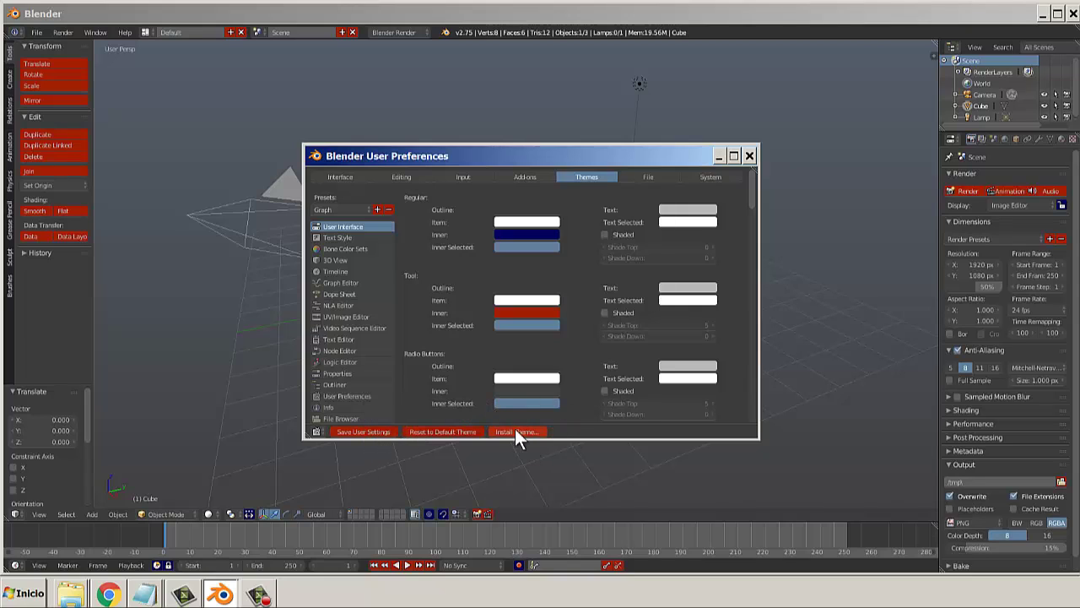
left_click(515, 178)
left_click(466, 175)
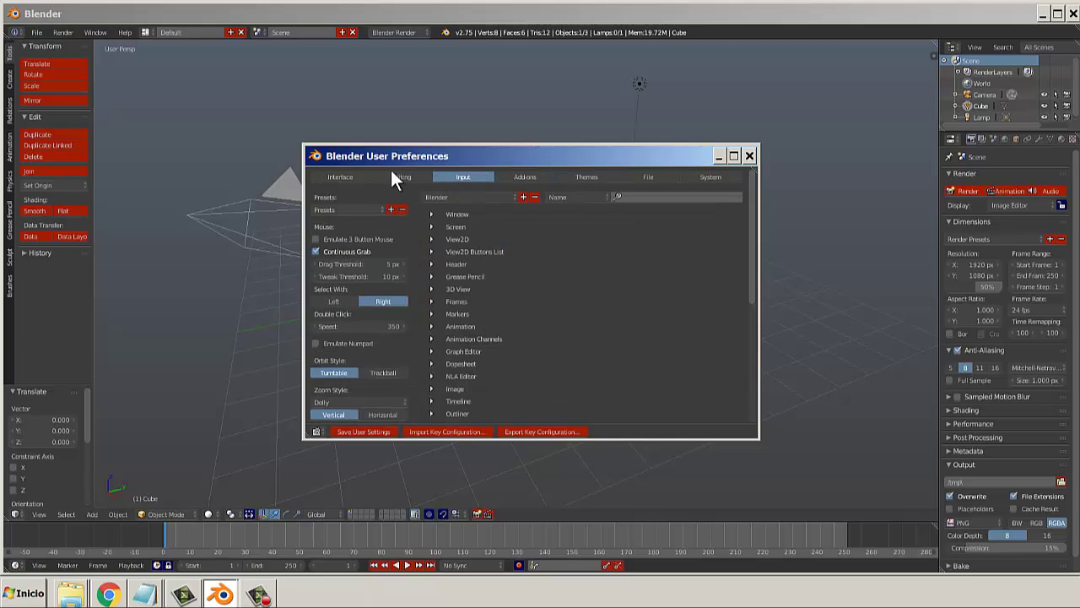
left_click(399, 173)
left_click(358, 177)
Browse the add-on list by category, including User, Enabled, Disabled, 3D View, Add Curve, Add Mesh, Animation and Material.
left_click(524, 179)
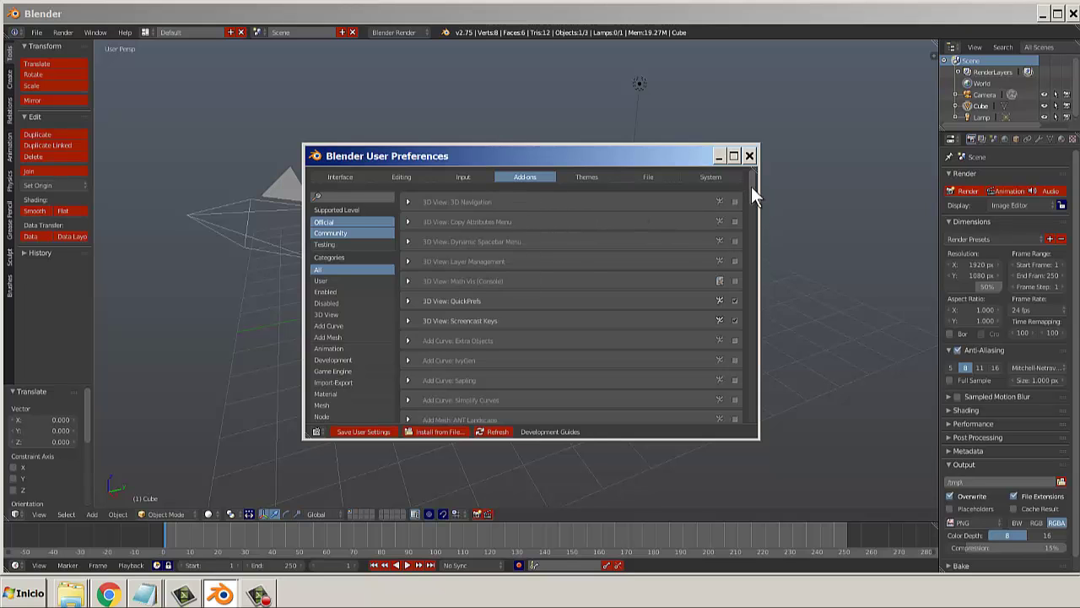
left_click_drag(751, 186, 750, 234)
left_click_drag(749, 264, 741, 181)
scroll(751, 180, "down", 2)
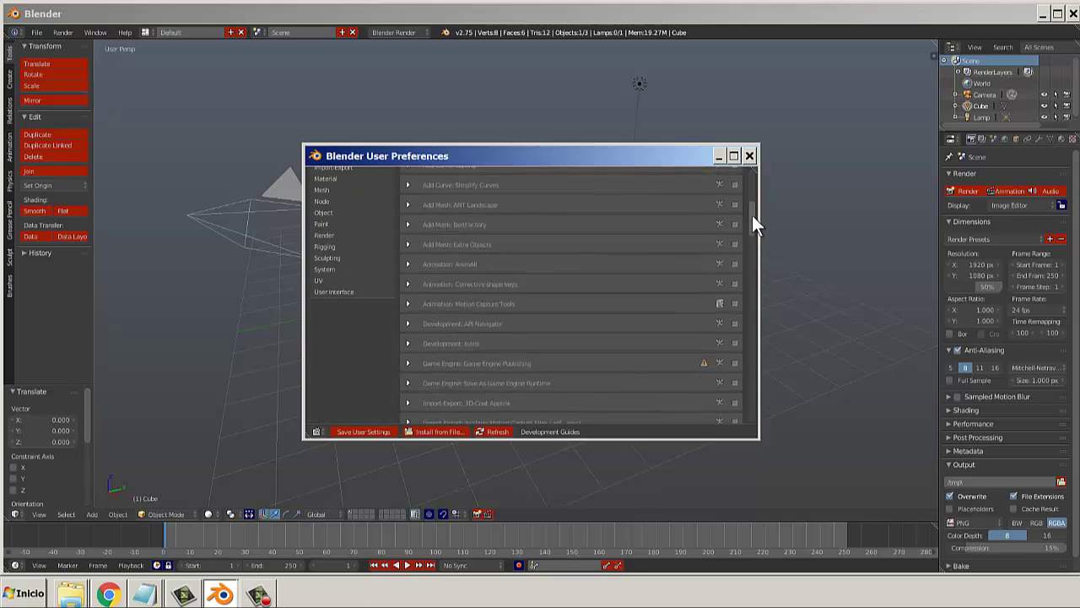
scroll(751, 214, "up", 2)
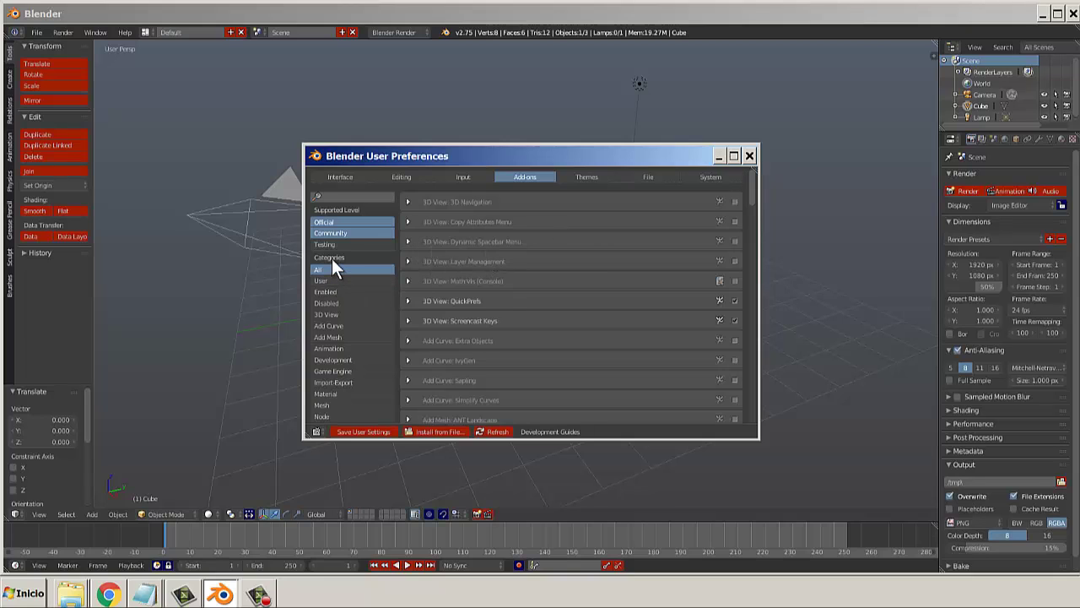
left_click(334, 280)
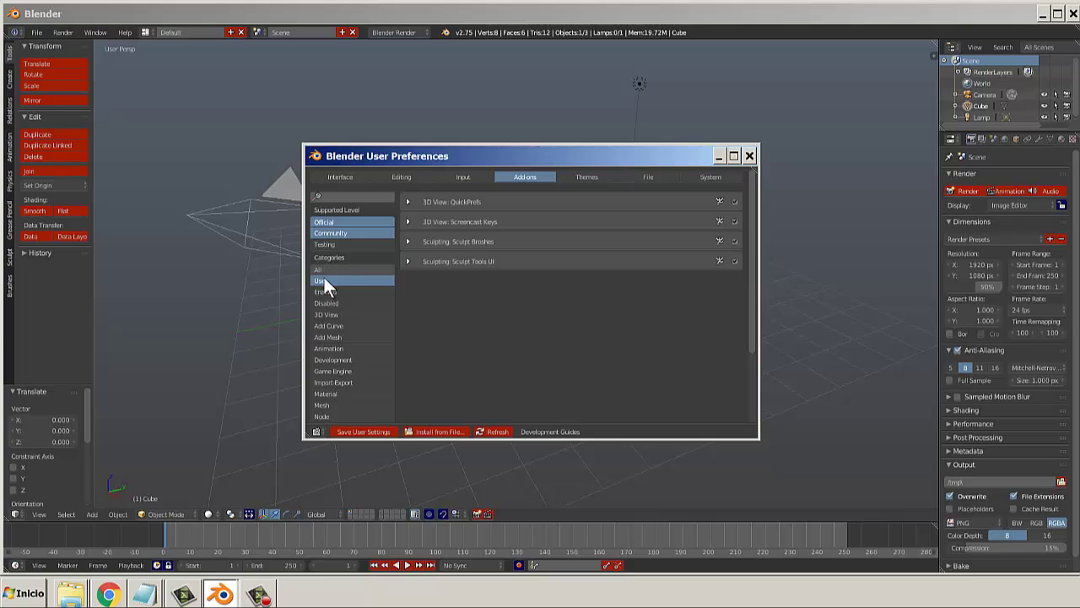
left_click(327, 291)
left_click(329, 303)
left_click(333, 314)
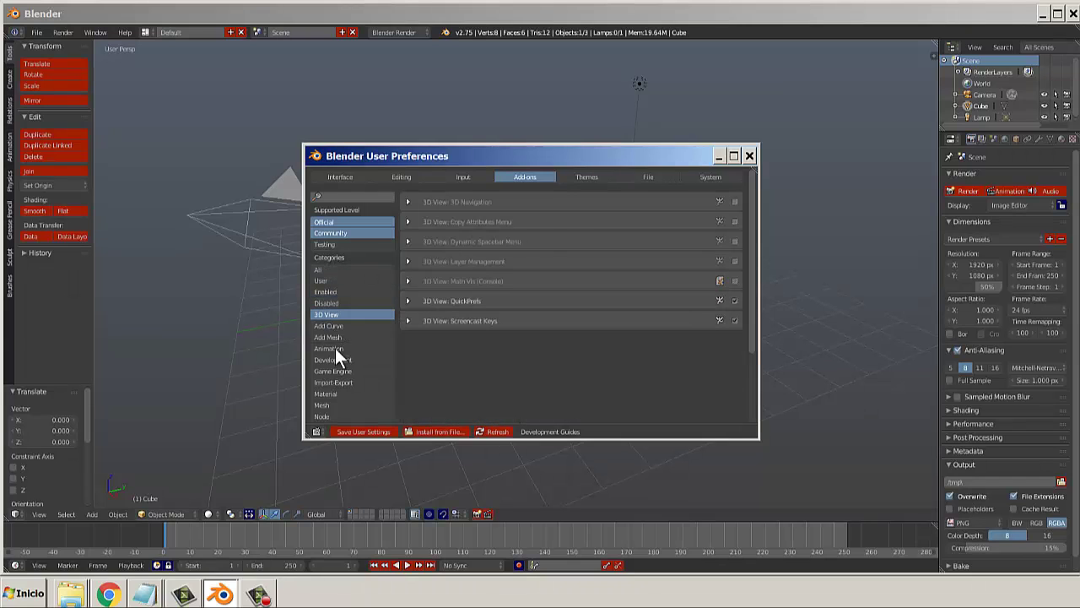
left_click(331, 324)
left_click(339, 338)
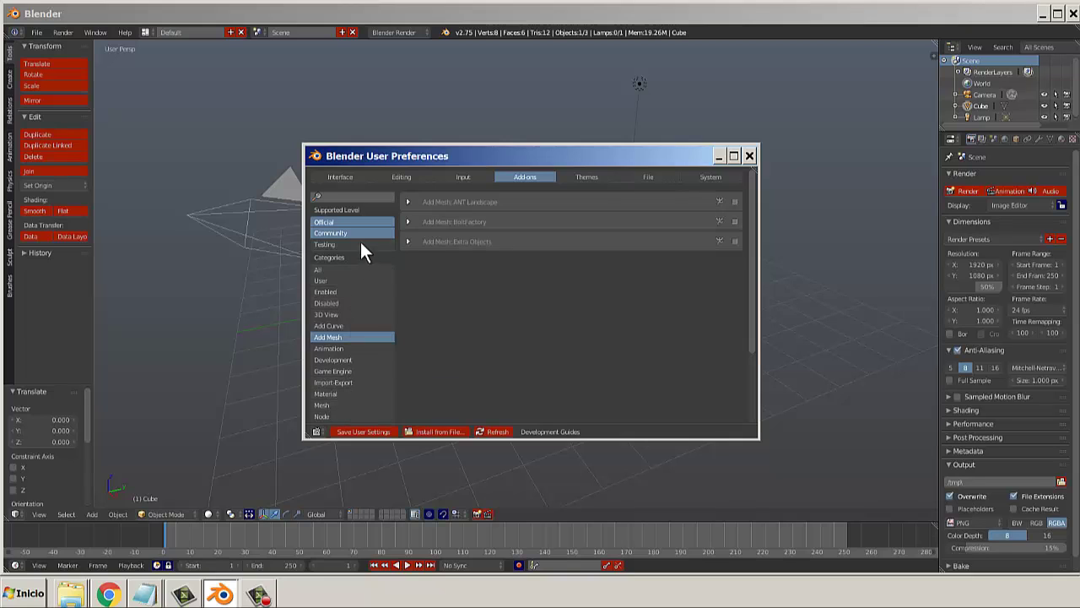
left_click(326, 269)
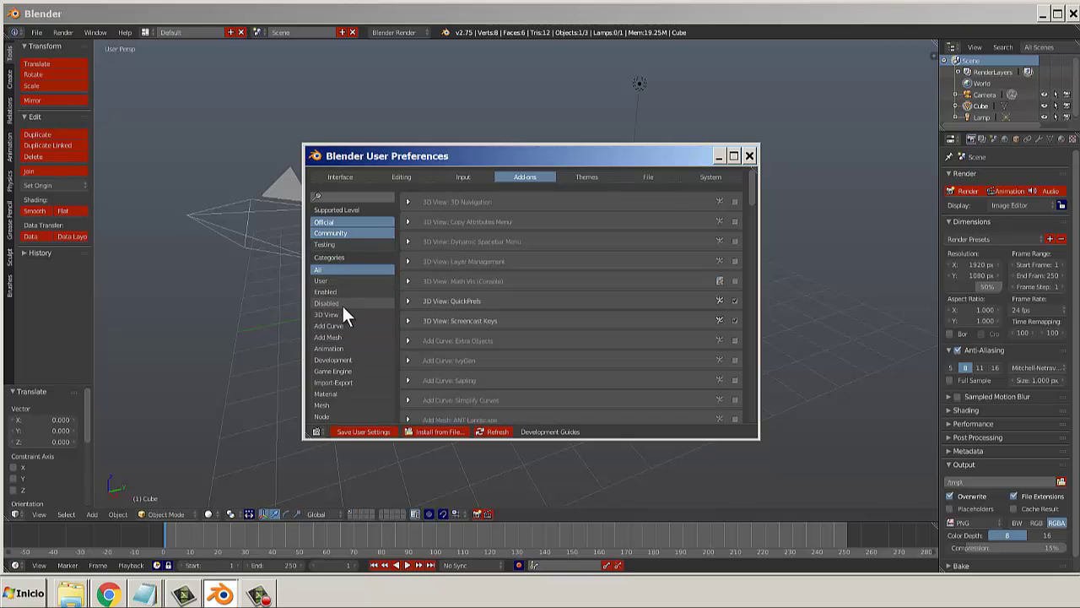
left_click(340, 337)
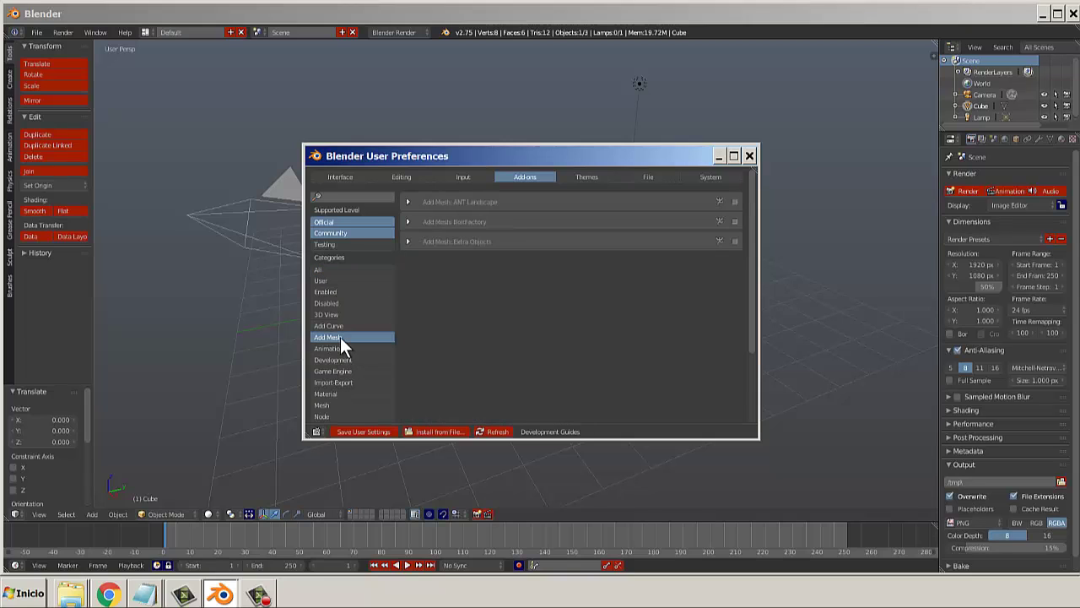
left_click(332, 326)
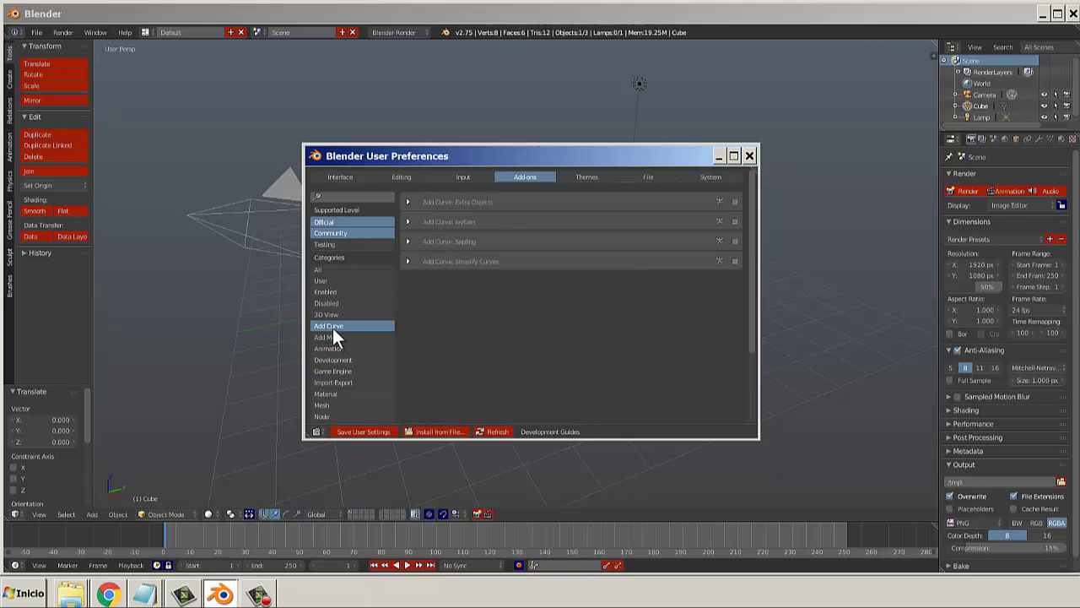
left_click(328, 347)
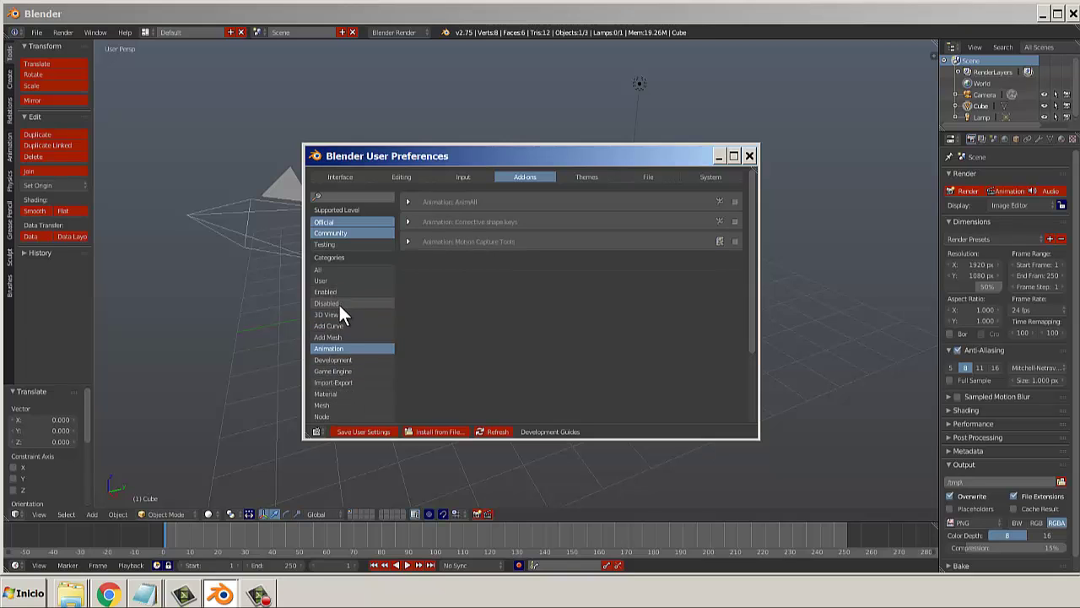
scroll(346, 373, "down", 1)
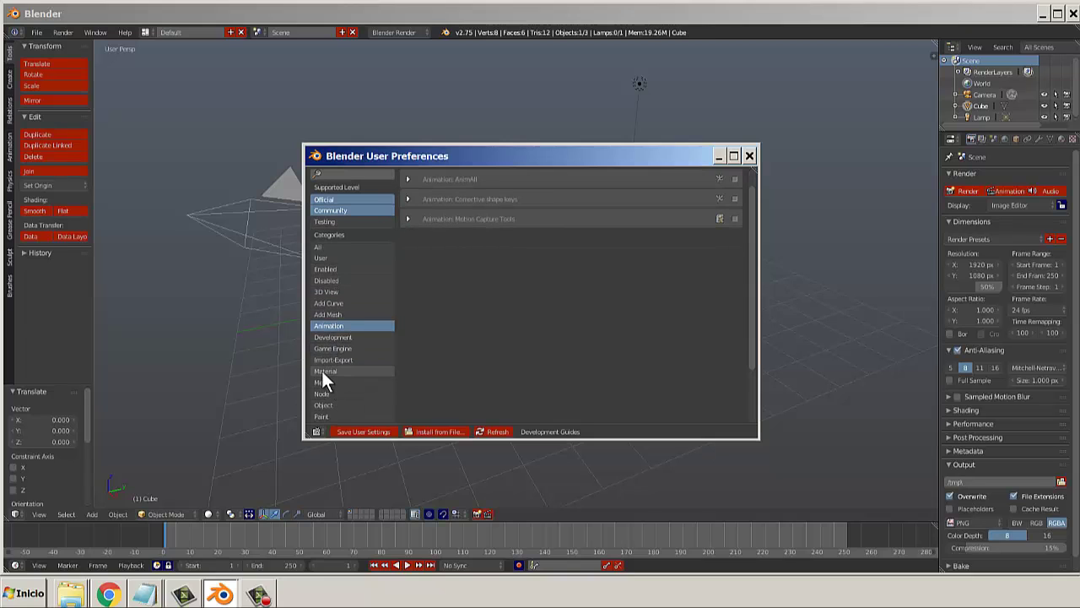
left_click(324, 371)
Enable the LoopTools, Relax, F2 and Bsurfaces GPL Edition mesh add-ons, save the user settings and close the preferences.
left_click(327, 384)
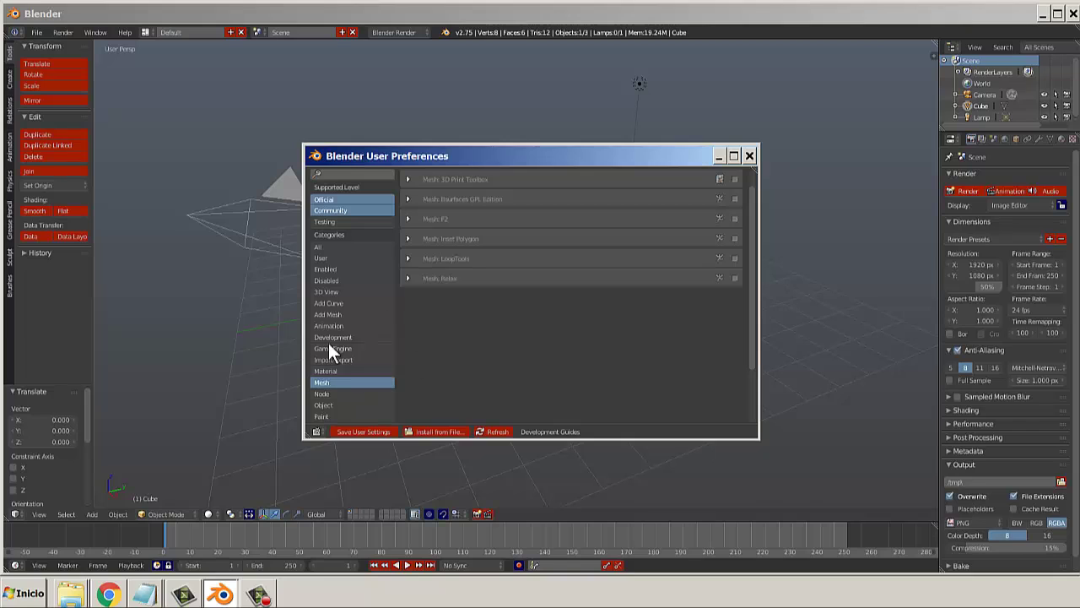
left_click(734, 258)
left_click(734, 279)
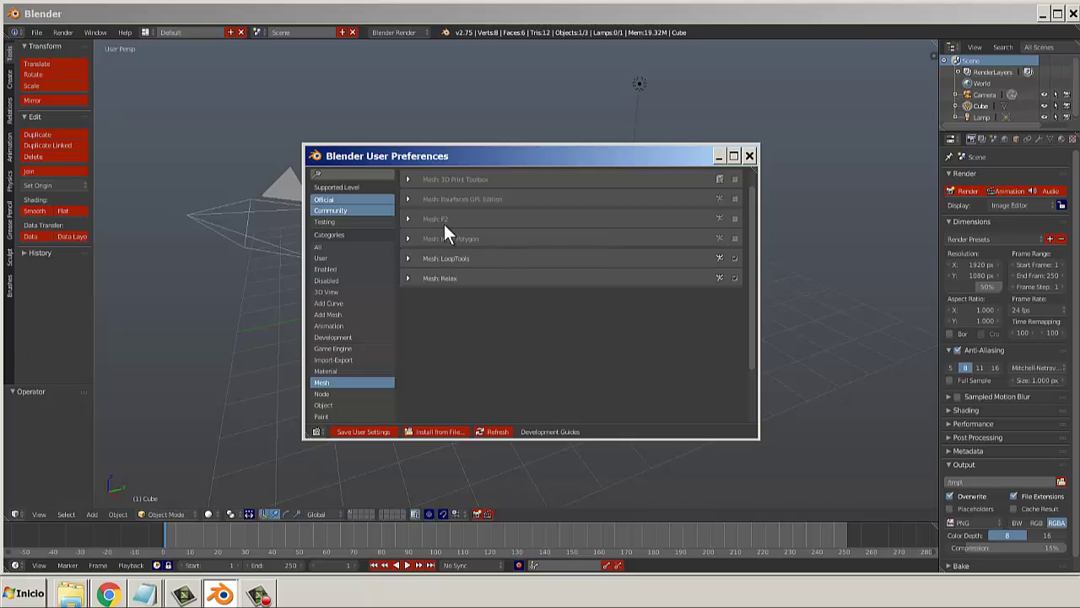
left_click(735, 218)
left_click(735, 199)
left_click(361, 431)
left_click(748, 156)
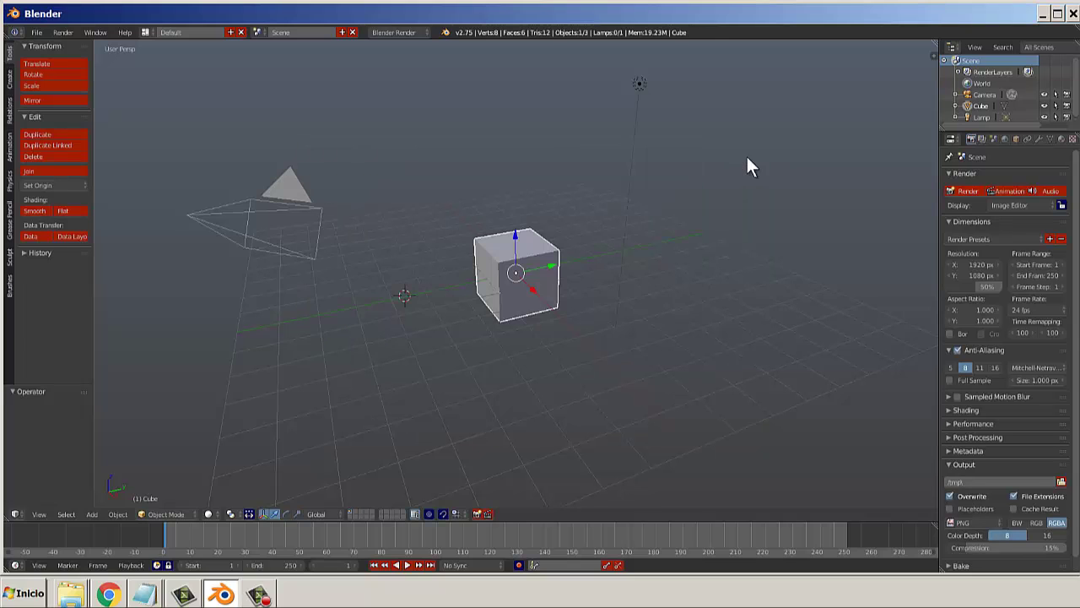
scroll(450, 203, "down", 8)
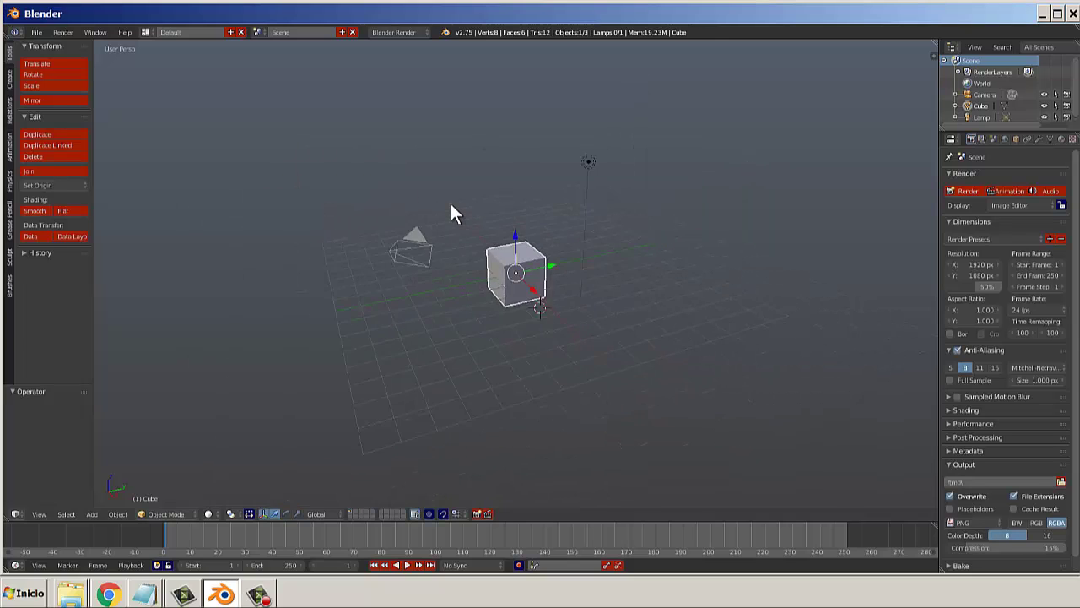
scroll(488, 279, "up", 8)
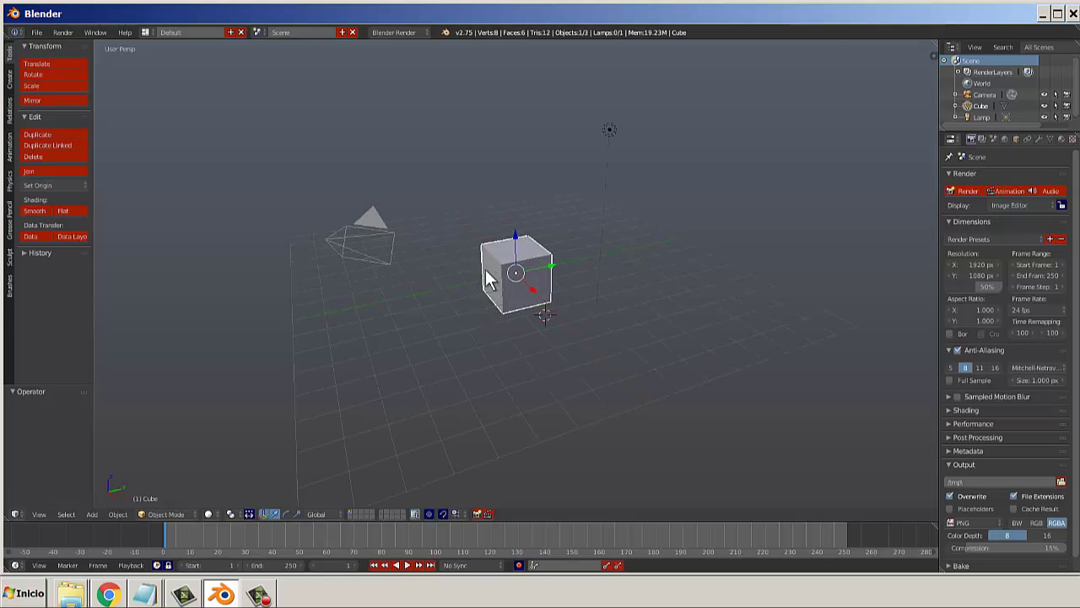
Place the 3D cursor at several different spots in the empty space around the cube.
left_click(365, 344)
left_click(697, 322)
left_click(385, 238)
left_click(385, 360)
left_click(591, 357)
left_click(654, 262)
middle_click_drag(667, 273, 676, 241)
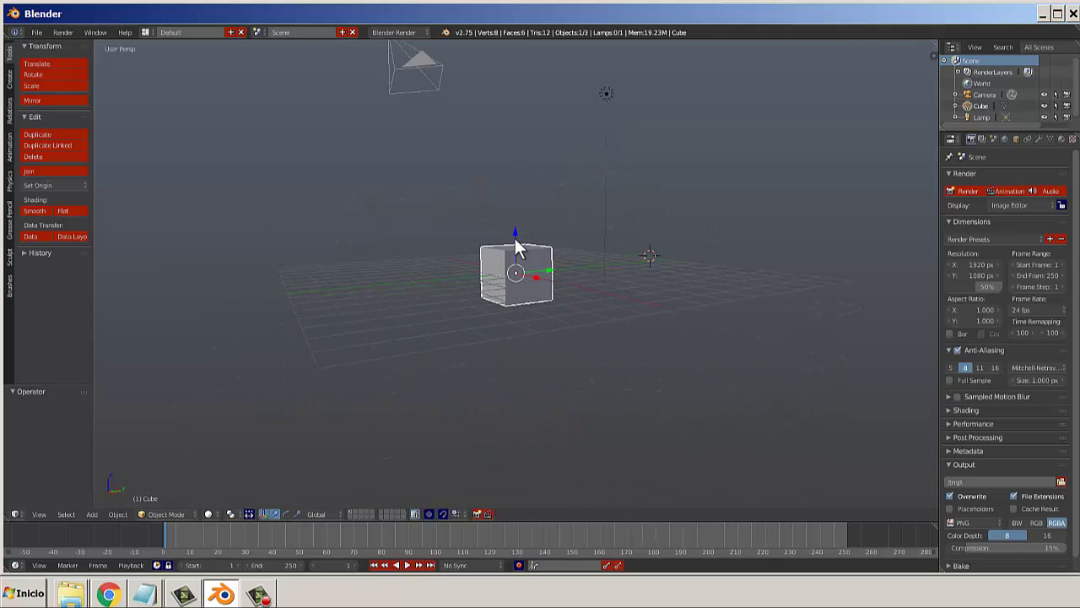
Move the cube along the Z axis in several passes, raising it to about Z 2.46.
left_click_drag(516, 247, 508, 209)
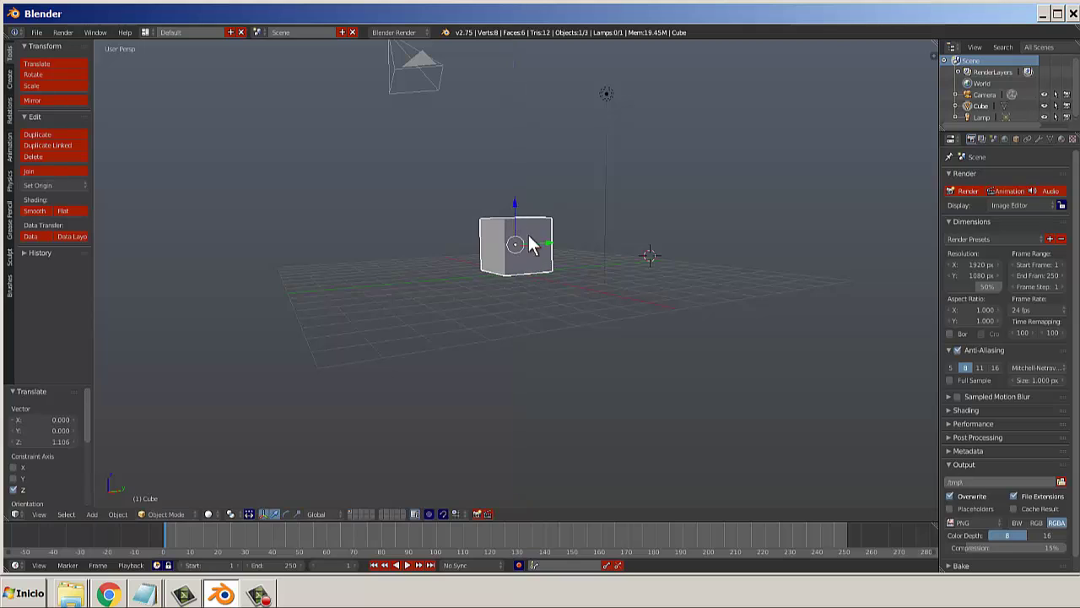
mouse_move(525, 238)
middle_mouse_down()
mouse_move(526, 273)
mouse_move(524, 232)
middle_mouse_up()
mouse_move(523, 233)
left_mouse_down()
mouse_move(519, 193)
mouse_move(537, 234)
mouse_move(506, 222)
left_mouse_up()
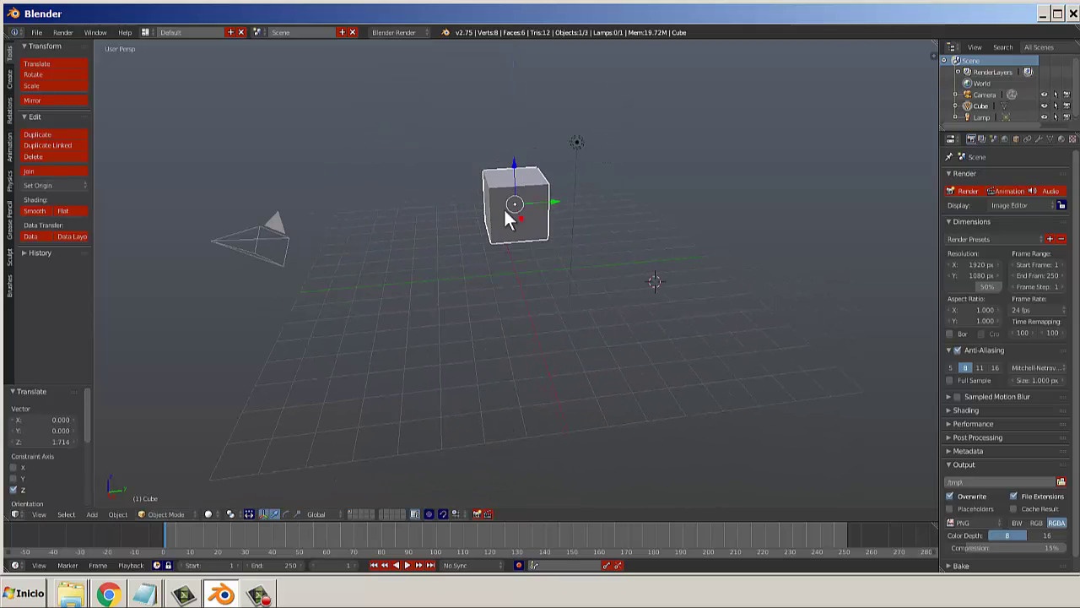
left_click(513, 207)
scroll(515, 202, "up", 8)
mouse_move(516, 184)
middle_mouse_down()
mouse_move(519, 219)
mouse_move(519, 164)
middle_mouse_up()
scroll(517, 215, "down", 2)
scroll(490, 150, "down", 6)
left_click_drag(519, 164, 533, 160)
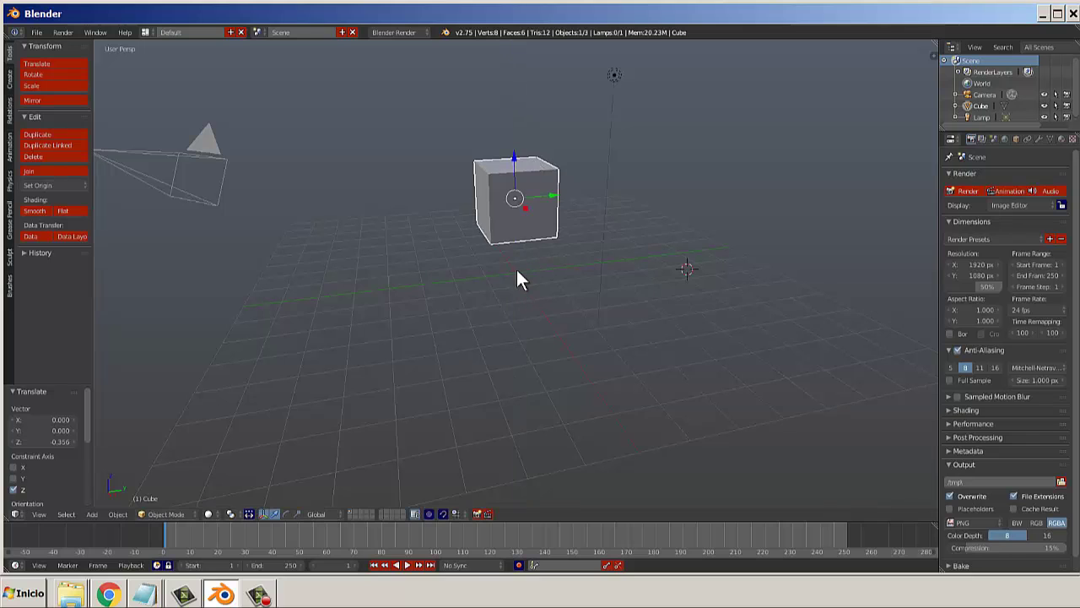
Place the 3D cursor just below the raised cube.
left_click(515, 271)
scroll(519, 268, "up", 5)
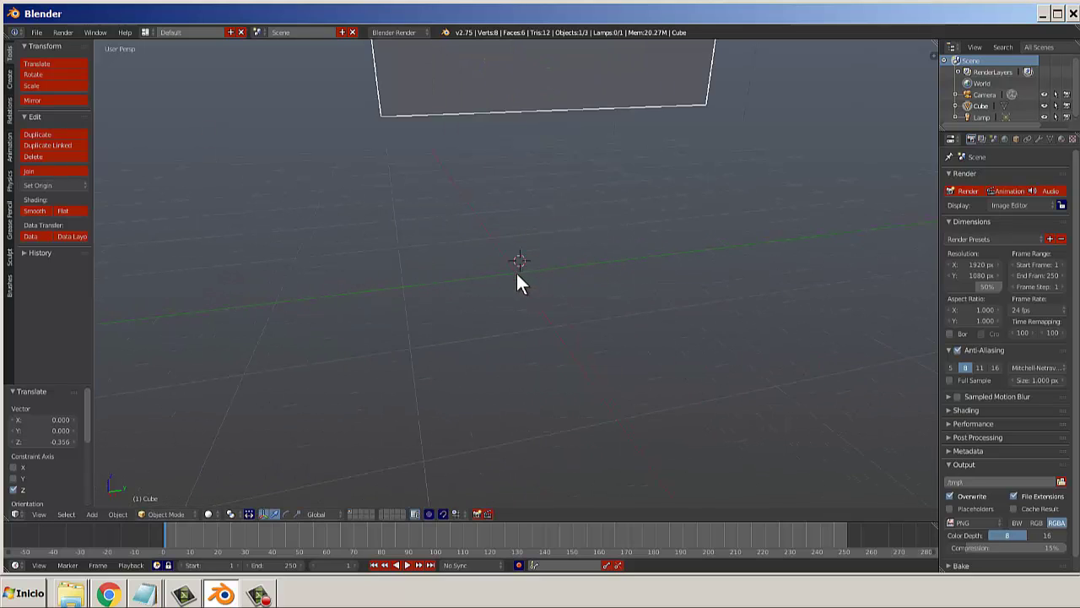
scroll(515, 279, "down", 2)
scroll(514, 282, "down", 2)
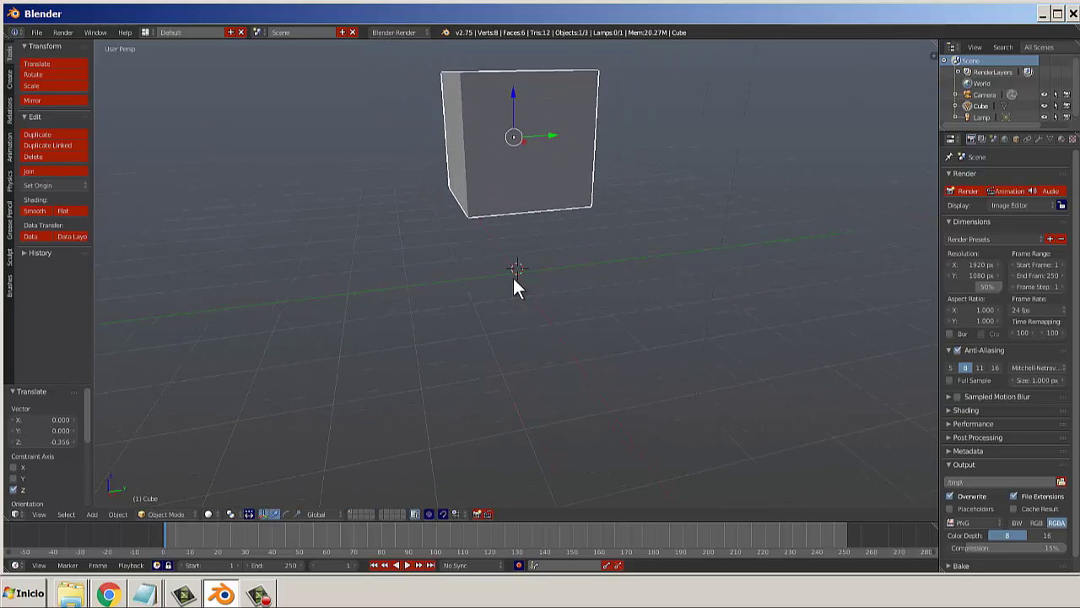
Hide the tool shelf, show the 3D view's properties region and start the Screencast Keys display.
key("t")
scroll(515, 287, "down", 2)
key("t")
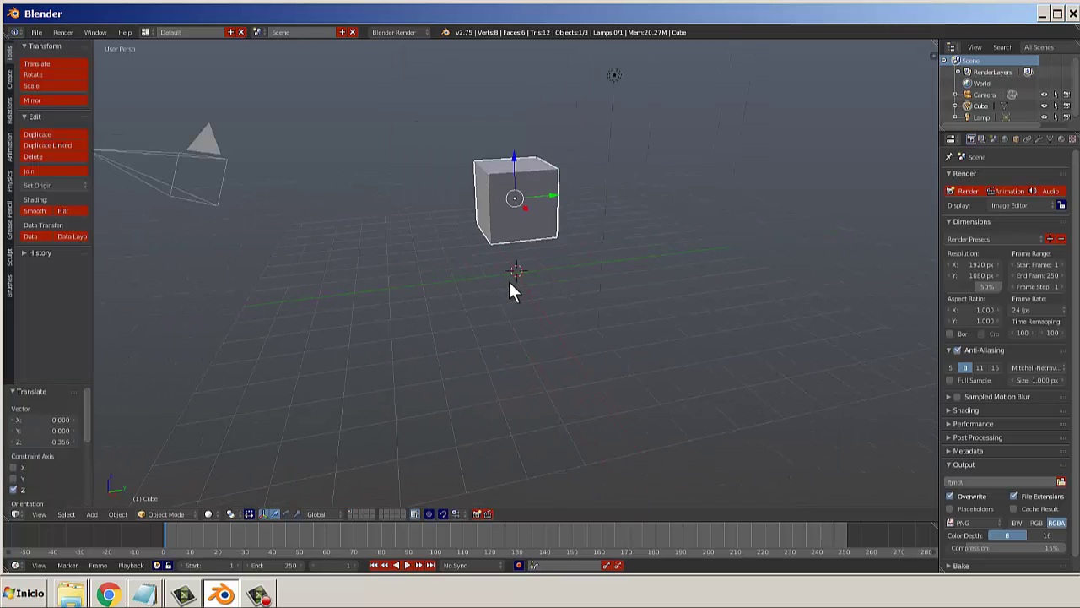
key("t")
key("n")
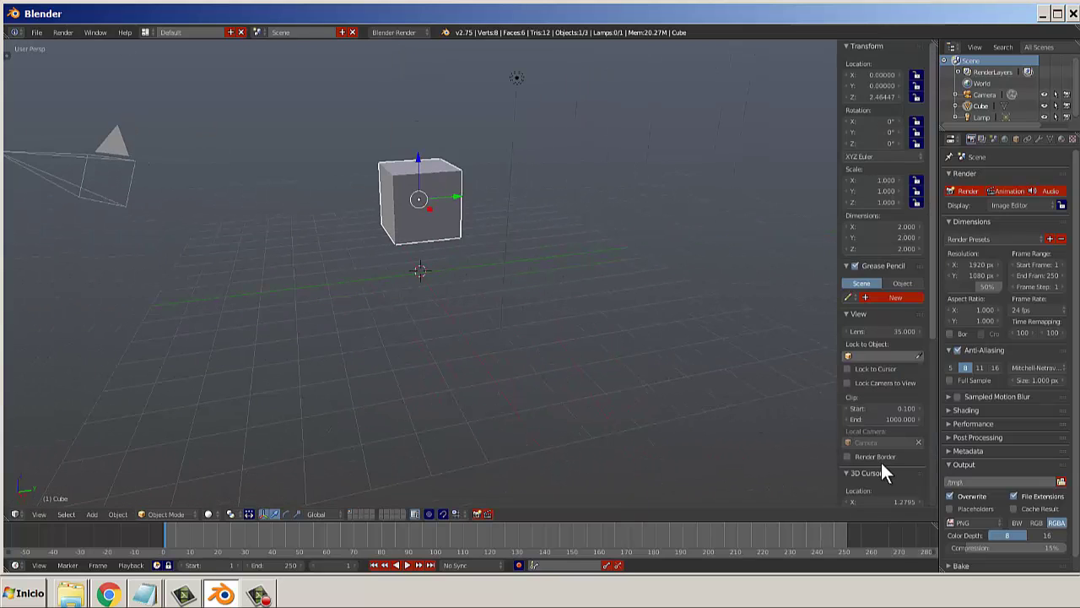
scroll(832, 393, "down", 8)
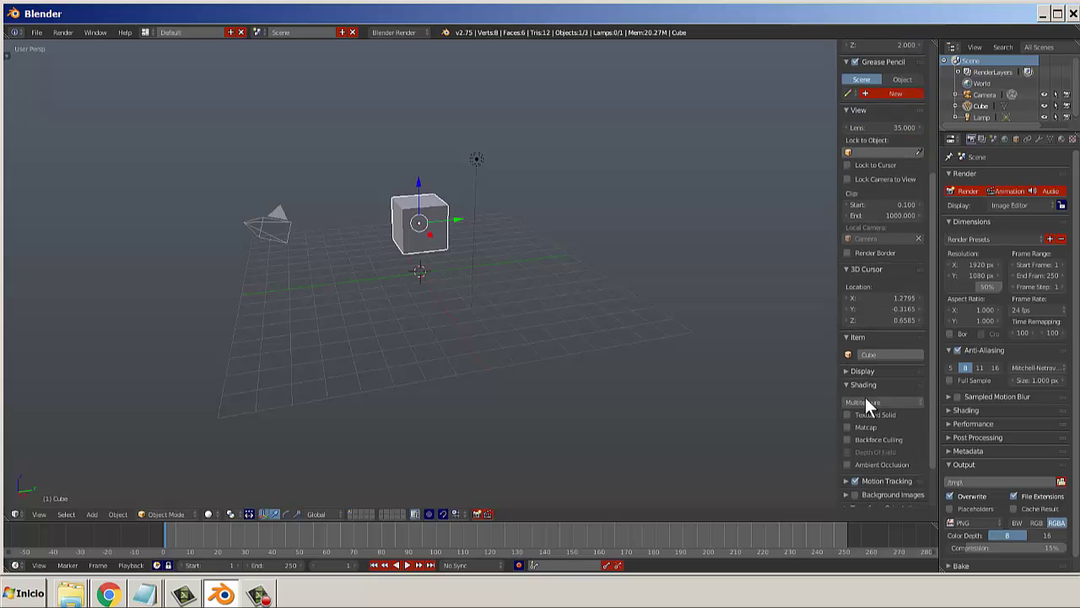
scroll(877, 418, "down", 3)
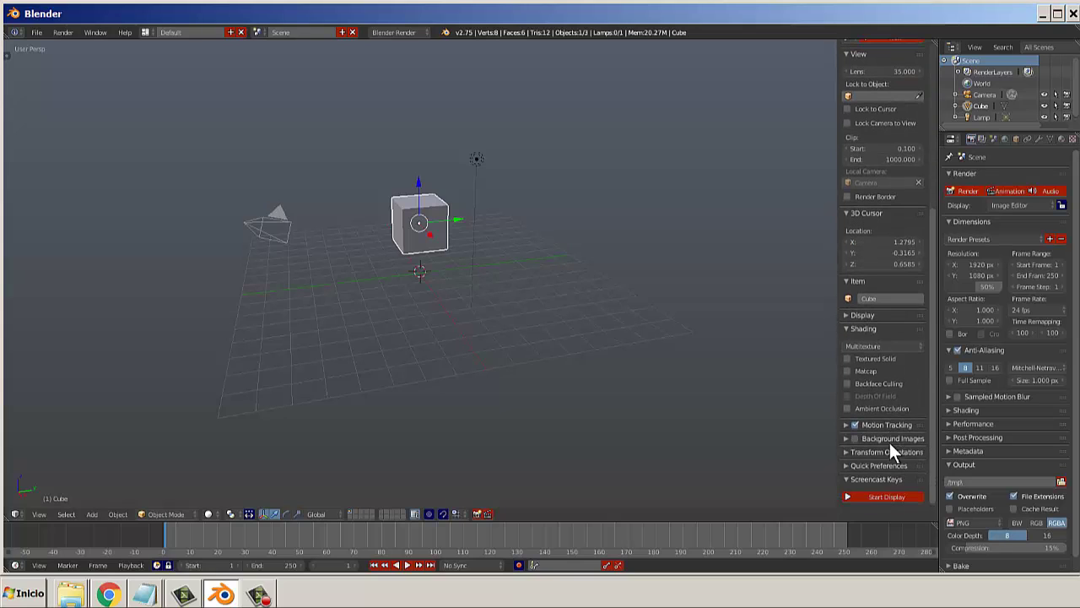
left_click(875, 496)
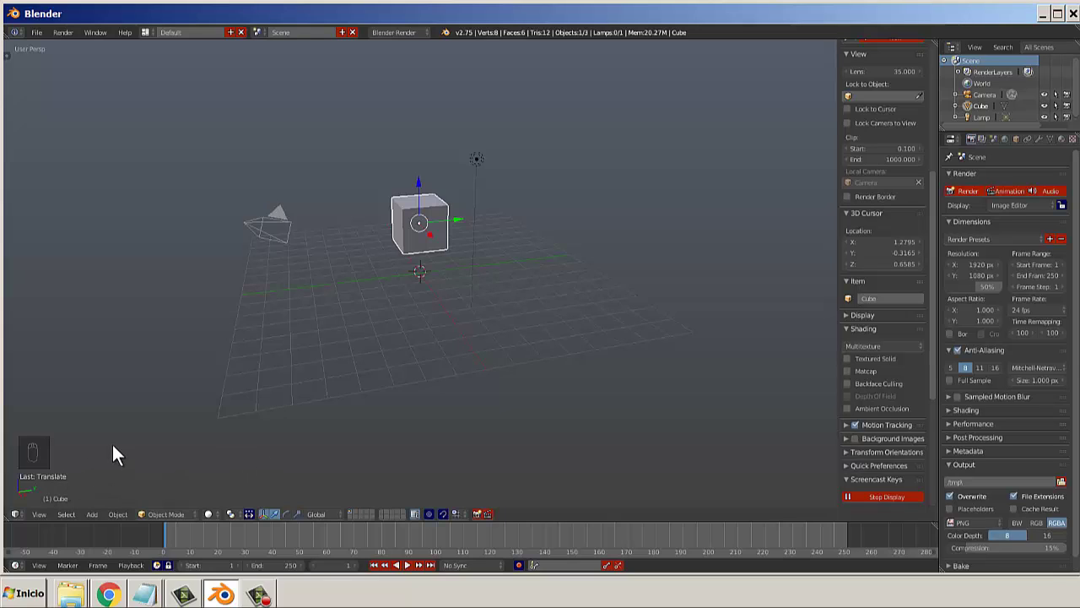
Test the Screencast Keys display by starting and cancelling Scale and Rotate on the cube.
key("f")
key("f")
key("f")
key("s")
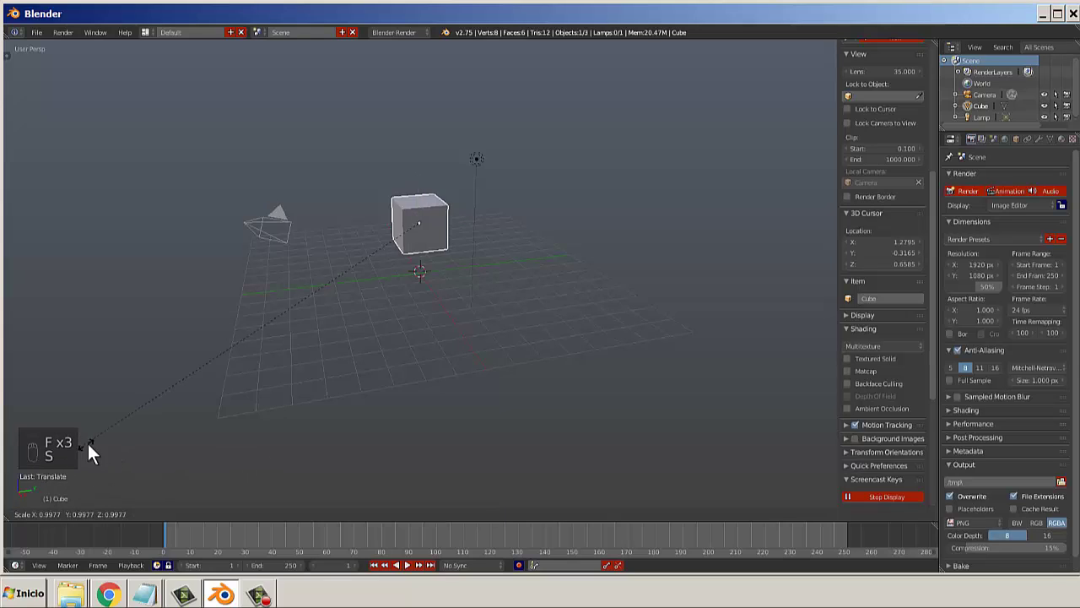
right_click(147, 436)
key("f")
key("s")
right_click(148, 436)
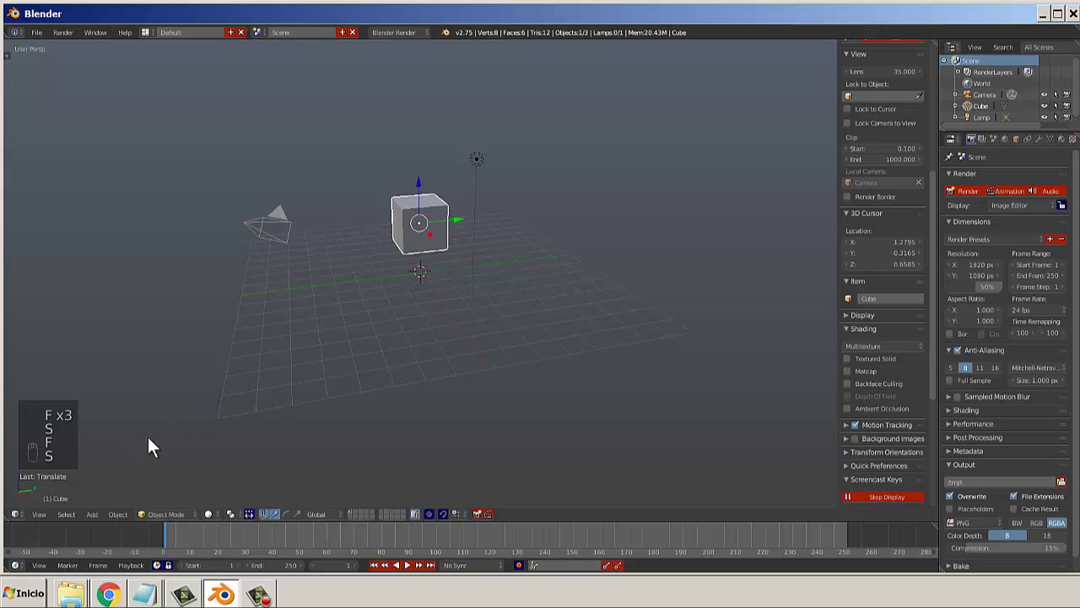
key("r")
right_click(147, 433)
Scale the cube up slightly and rotate it twice freehand, leaving nothing selected.
key("s")
left_click(377, 466)
key("r")
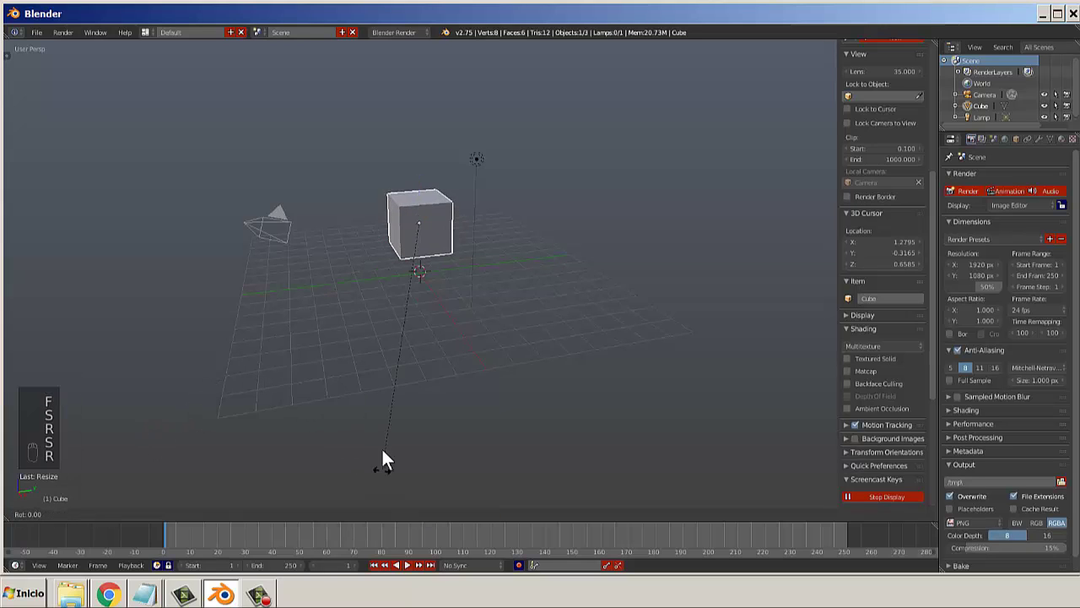
left_click(404, 328)
key("r")
left_click(333, 215)
key("a")
scroll(426, 374, "down", 4)
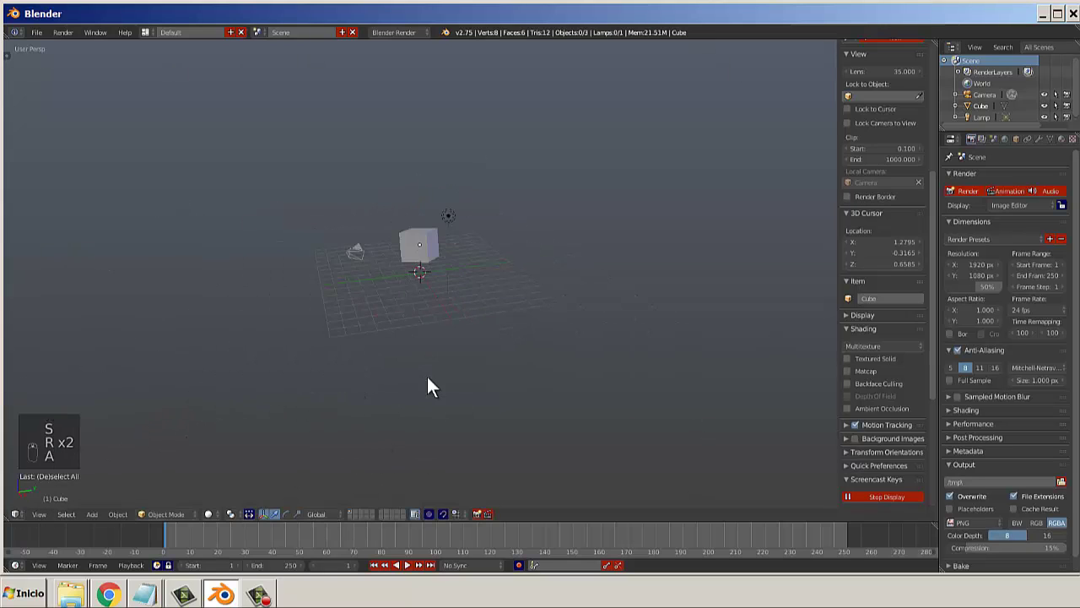
key("s")
key("t")
key("t")
scroll(405, 346, "up", 8)
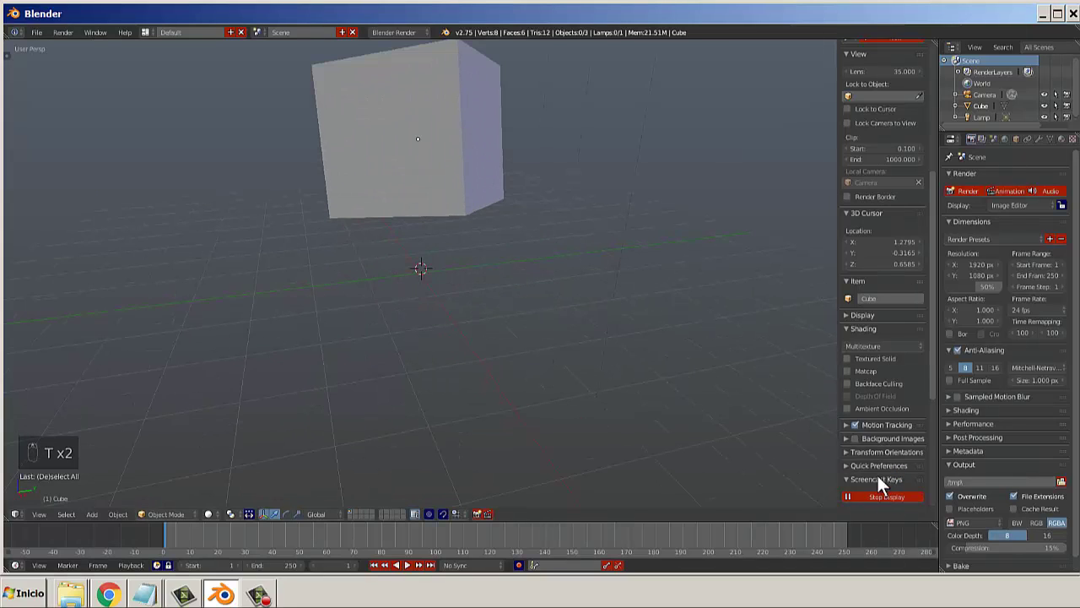
scroll(422, 198, "down", 3)
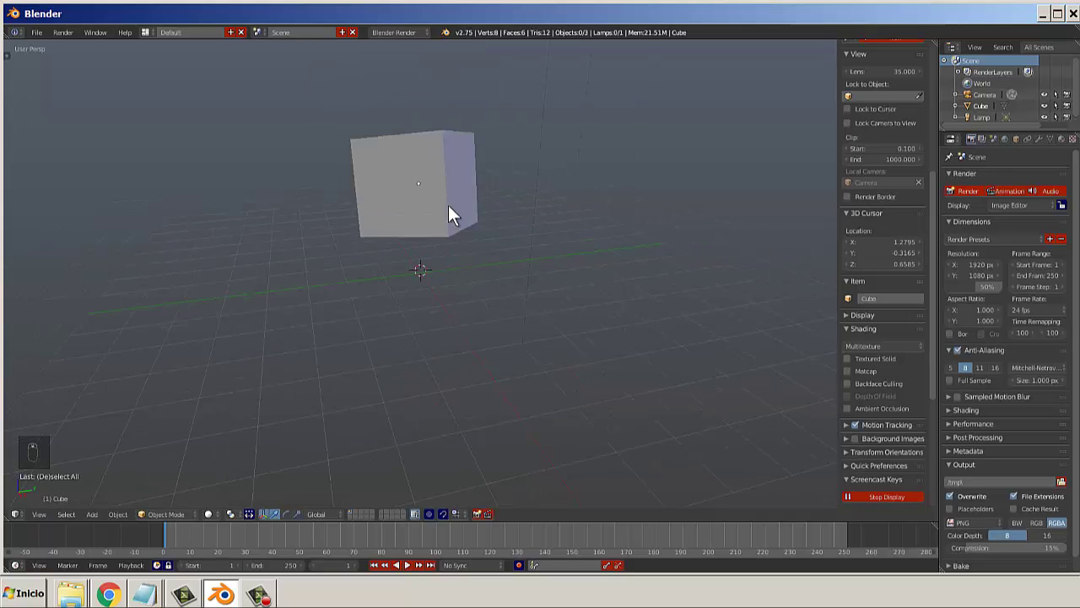
Select the cube and move it freehand down to the grid near the scene origin.
middle_click_drag(451, 212, 389, 233)
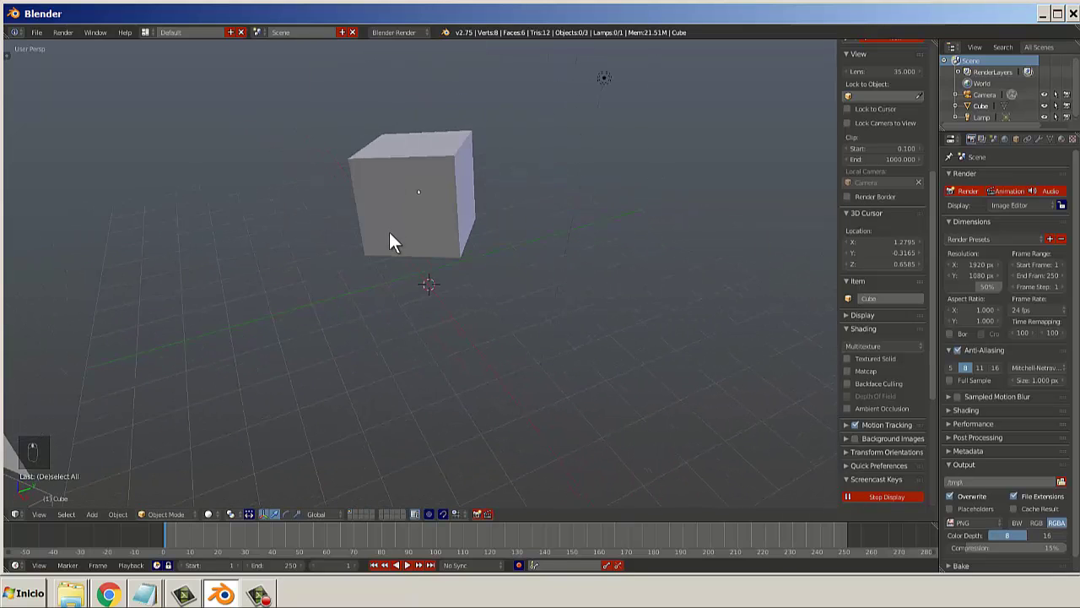
right_click(389, 233)
key("g")
left_click(408, 297)
Reposition the 3D cursor at several points on and around the lowered cube.
middle_click_drag(425, 294, 409, 265)
left_click(410, 266)
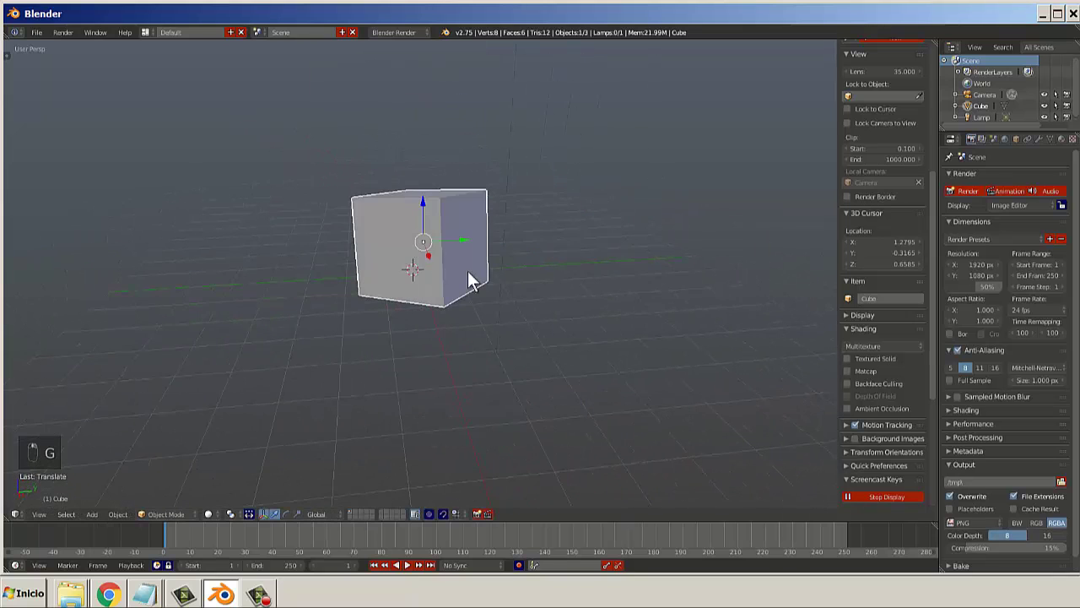
left_click(487, 269)
left_click(393, 315)
left_click(437, 143)
Delete the cube from the scene.
middle_click_drag(515, 178, 455, 274)
key("x")
left_click(438, 285)
scroll(455, 265, "down", 3)
scroll(455, 265, "up", 3)
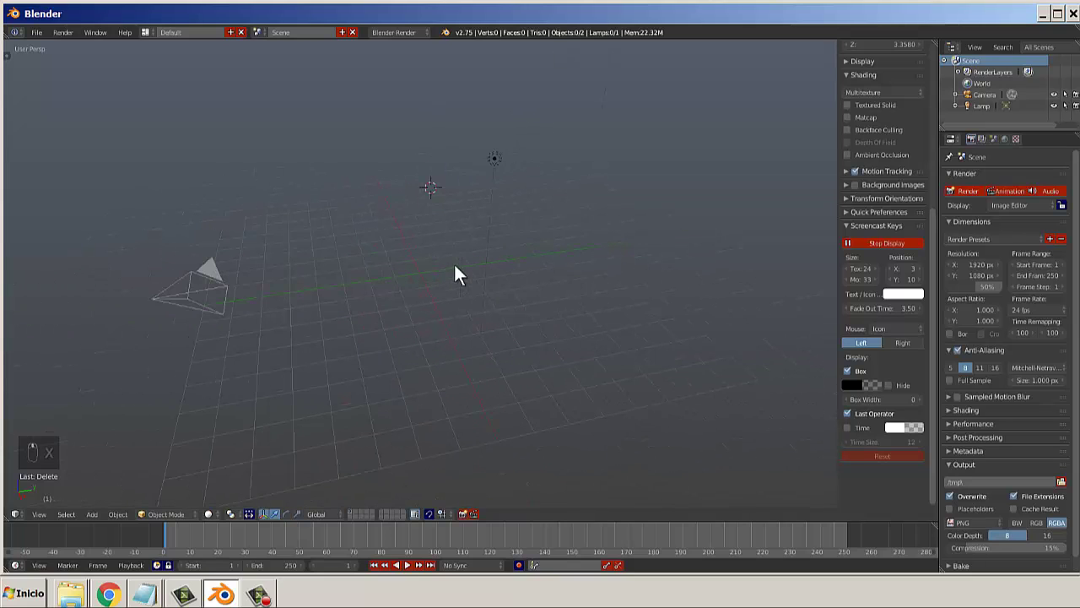
Examine the scene in perspective and orthographic projection from the front, top and right, including stepped orbit views.
key("KP_5")
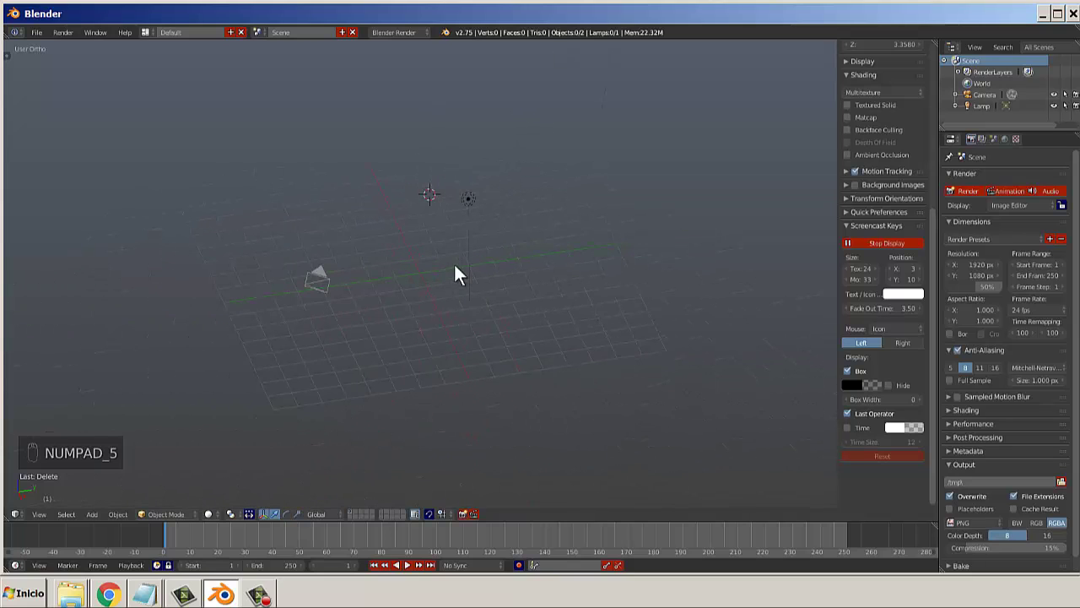
key("KP_4")
key("KP_1")
key("KP_5")
key("KP_5")
key("KP_5")
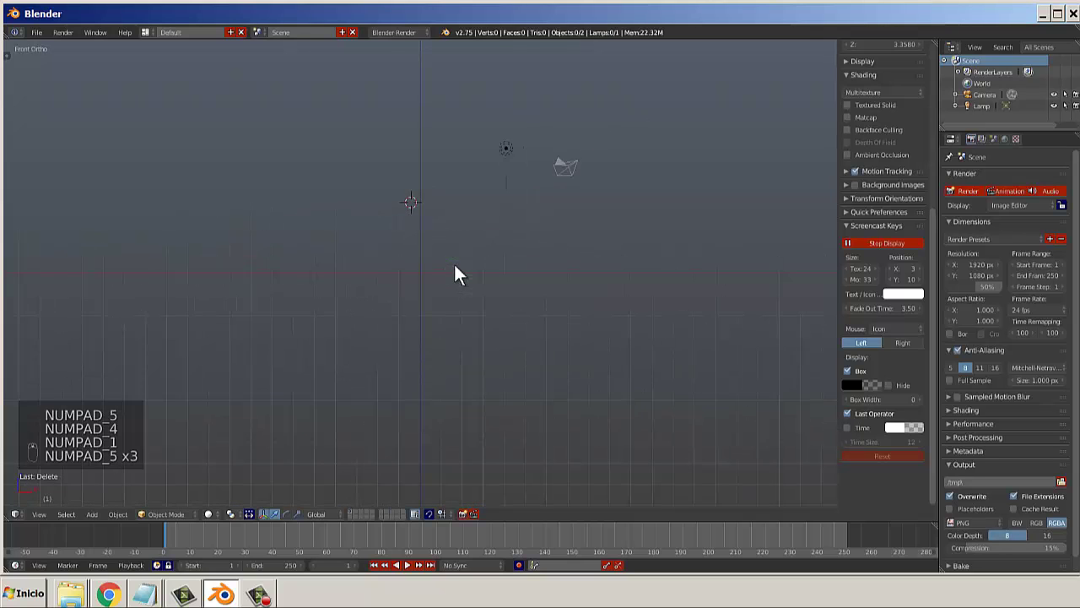
key("KP_7")
key("KP_5")
key("KP_4")
key("KP_6")
key("KP_3")
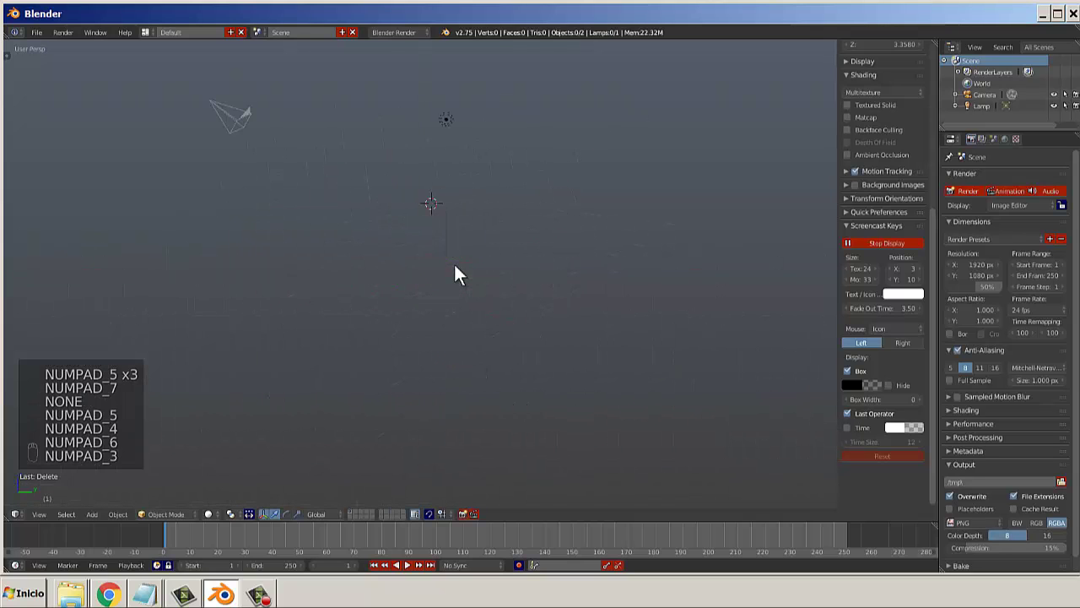
Switch to the front orthographic view and reset the 3D cursor to the scene origin.
key("KP_5")
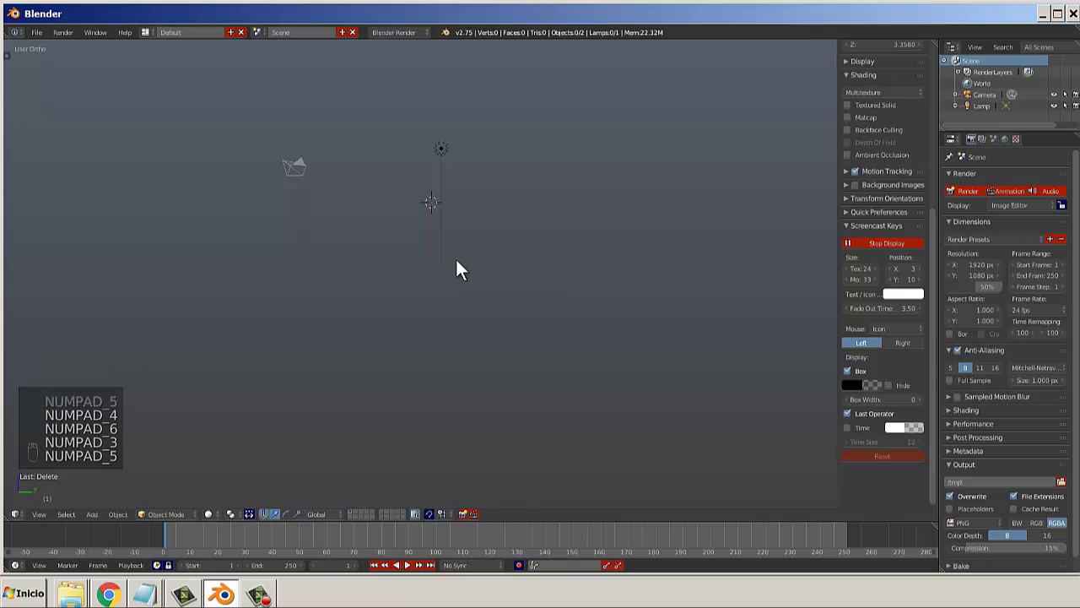
key("KP_1")
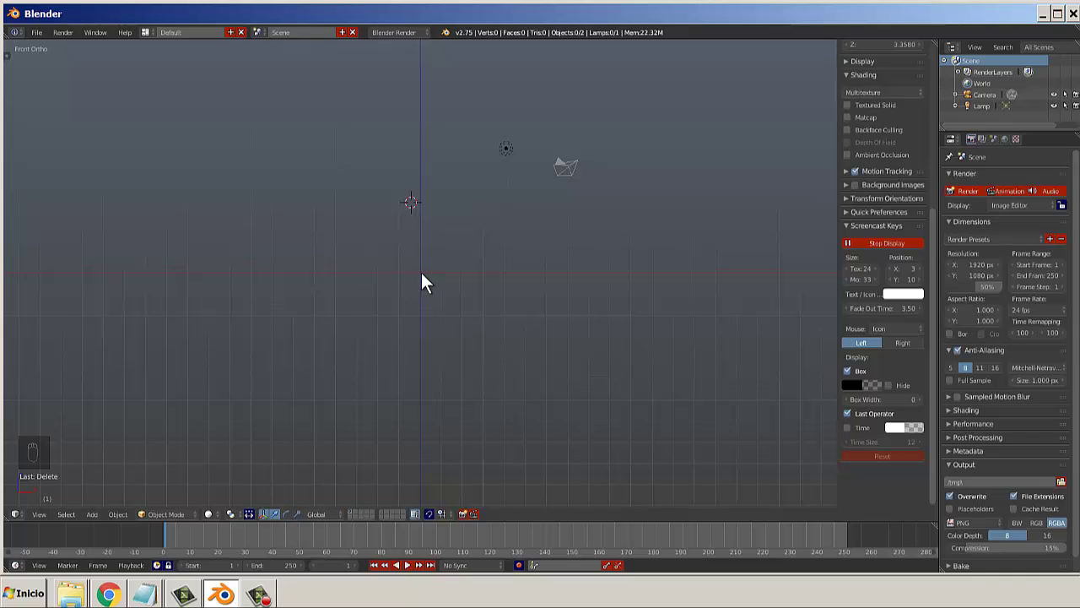
key("shift+c")
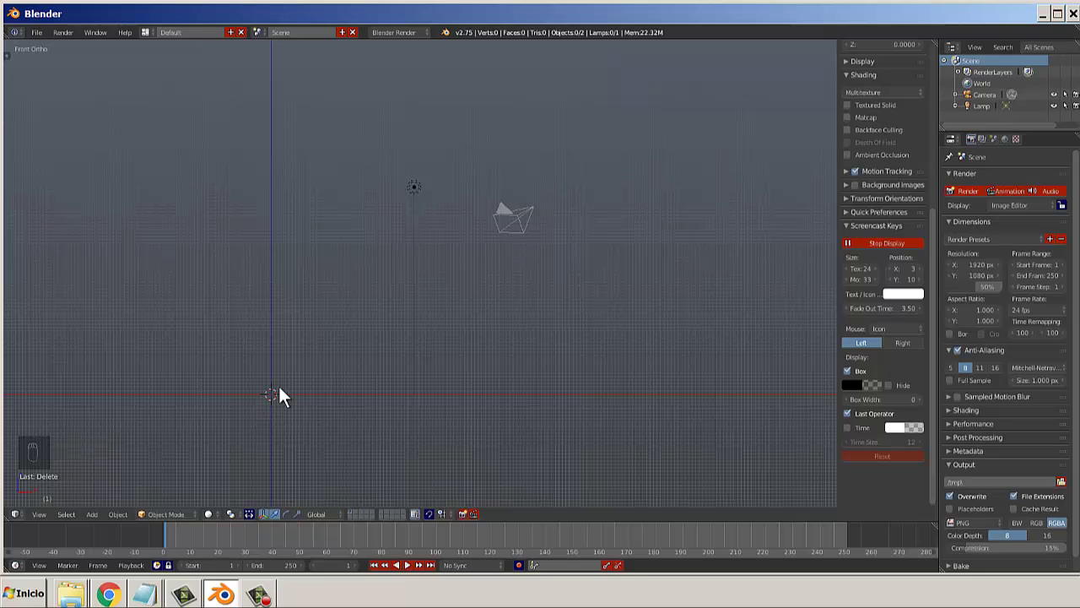
Hide the lamp and the camera in the 3D view.
key("ctrl+z")
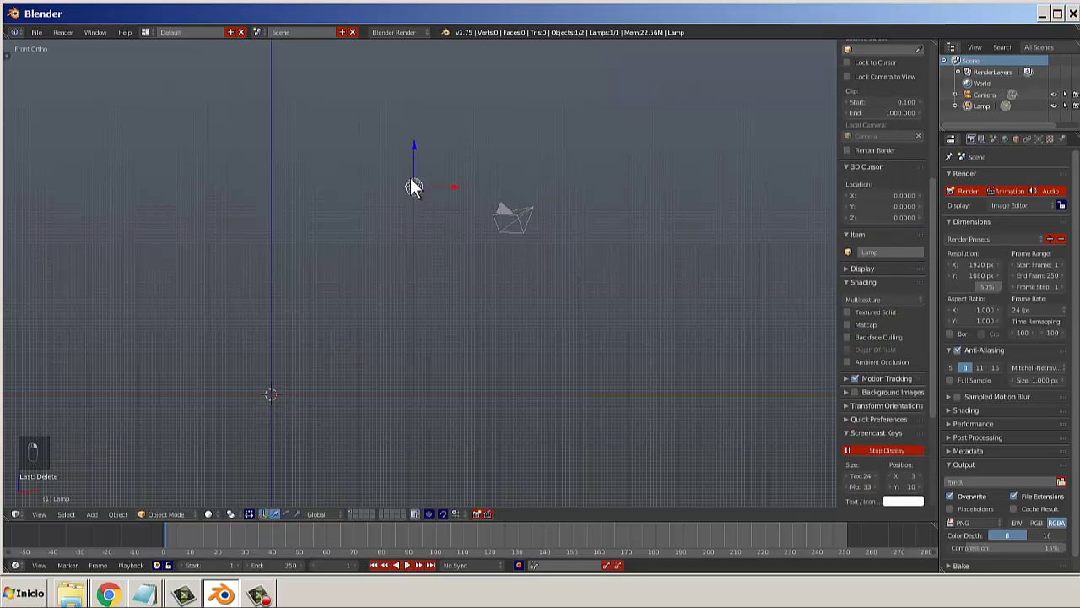
key("h")
right_click(504, 226)
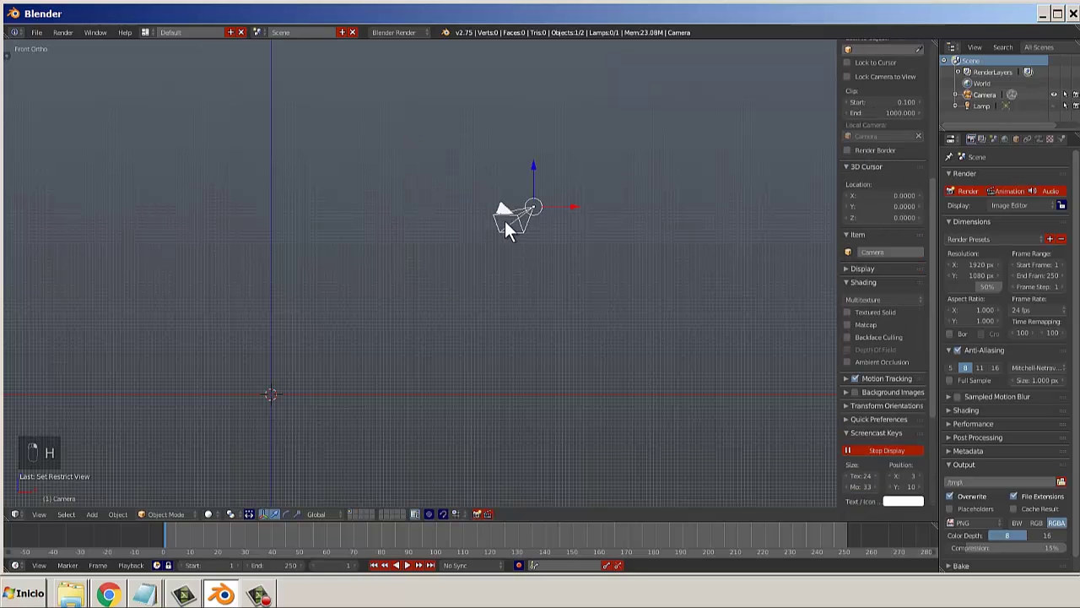
key("h")
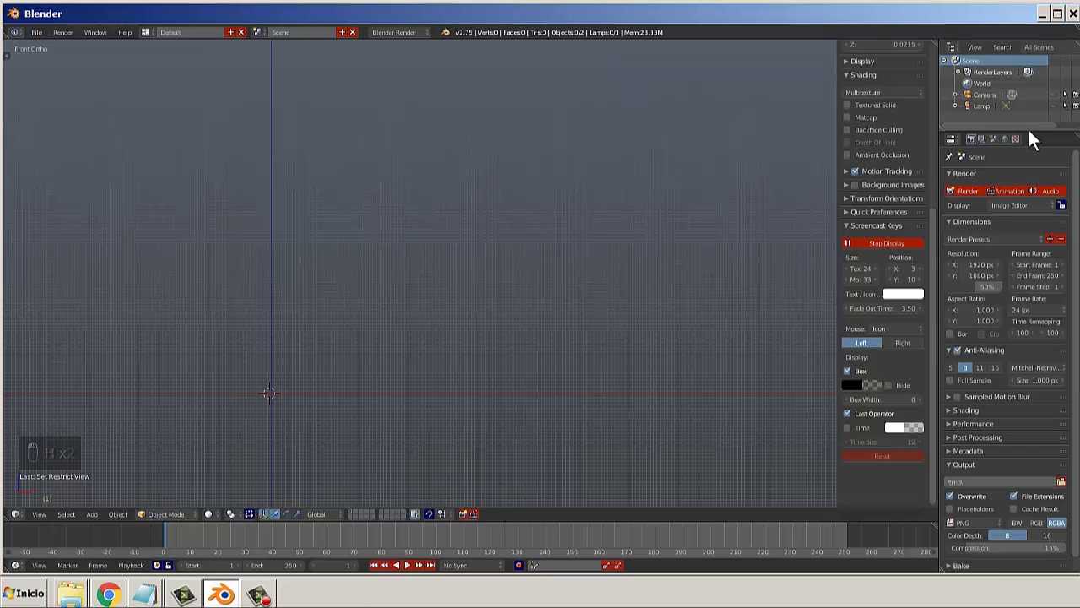
Enlarge the outliner and use its visibility toggles to show the camera and lamp, then hide both again.
left_click_drag(1042, 128, 1030, 221)
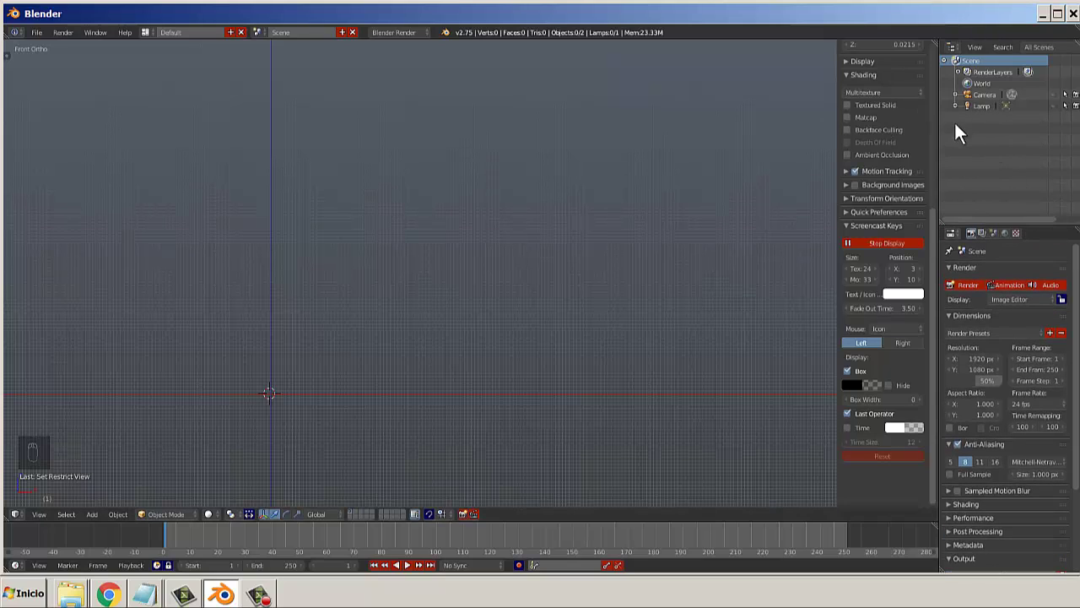
left_click(957, 95)
left_click(1059, 94)
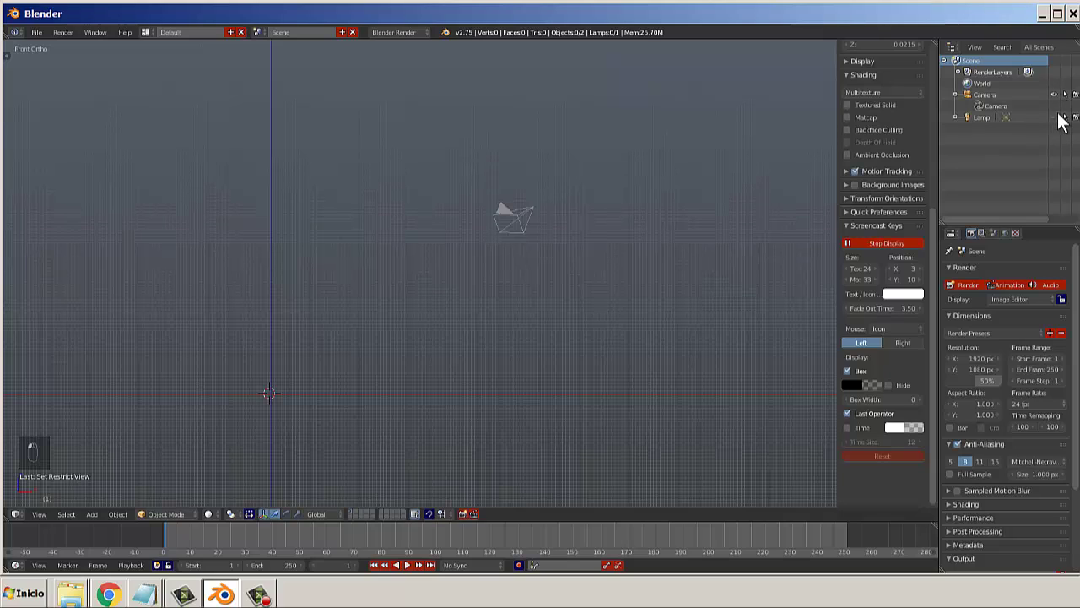
left_click(1055, 117)
left_click(1053, 95)
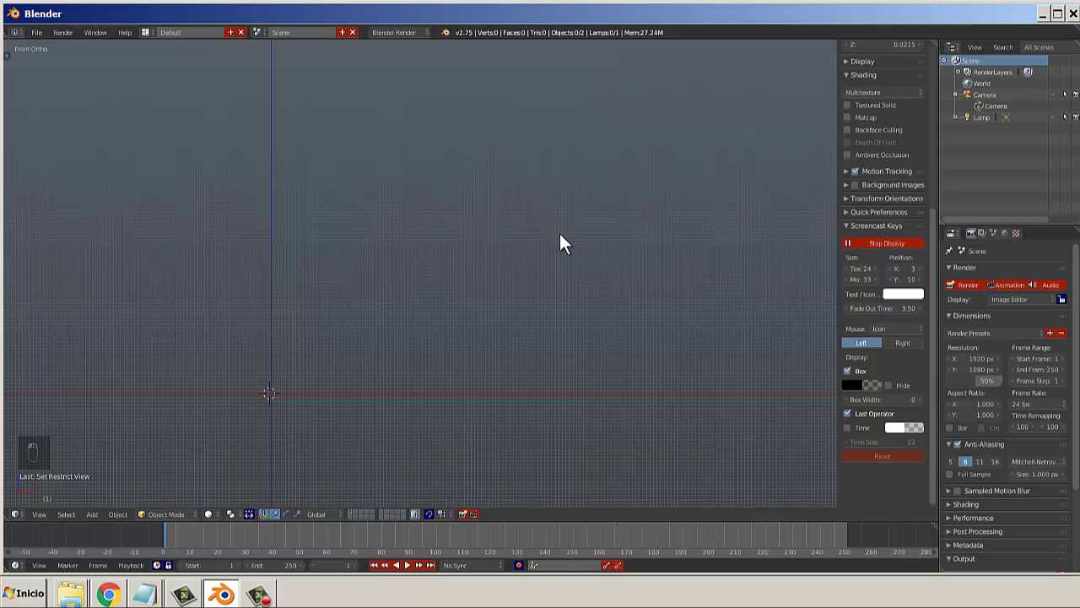
Try to bring the hidden camera and lamp back into the 3D view without the outliner's visibility toggles.
key("ctrl+g")
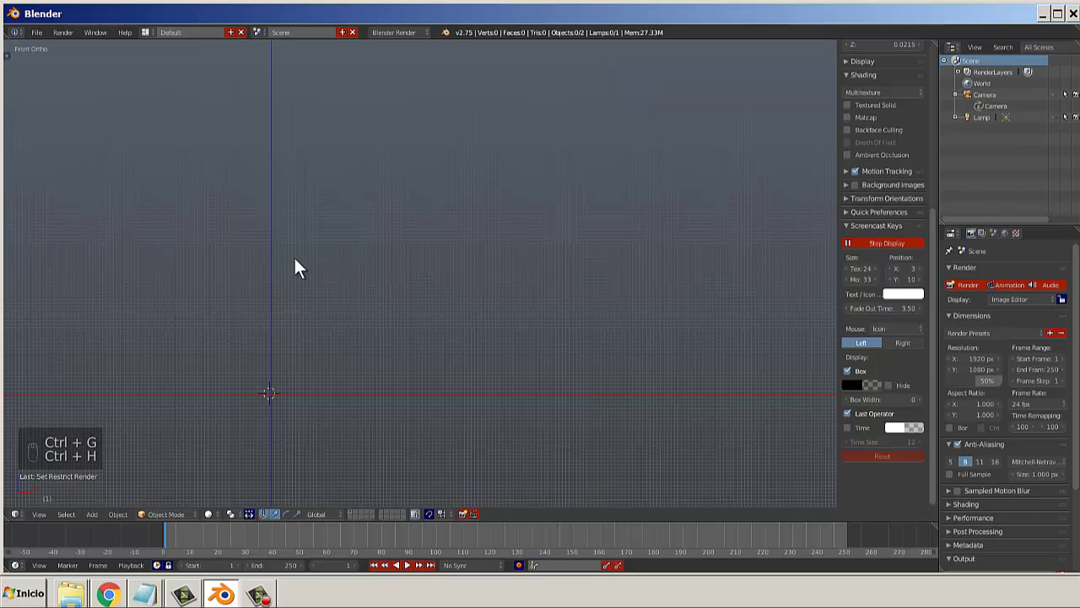
key("ctrl+h")
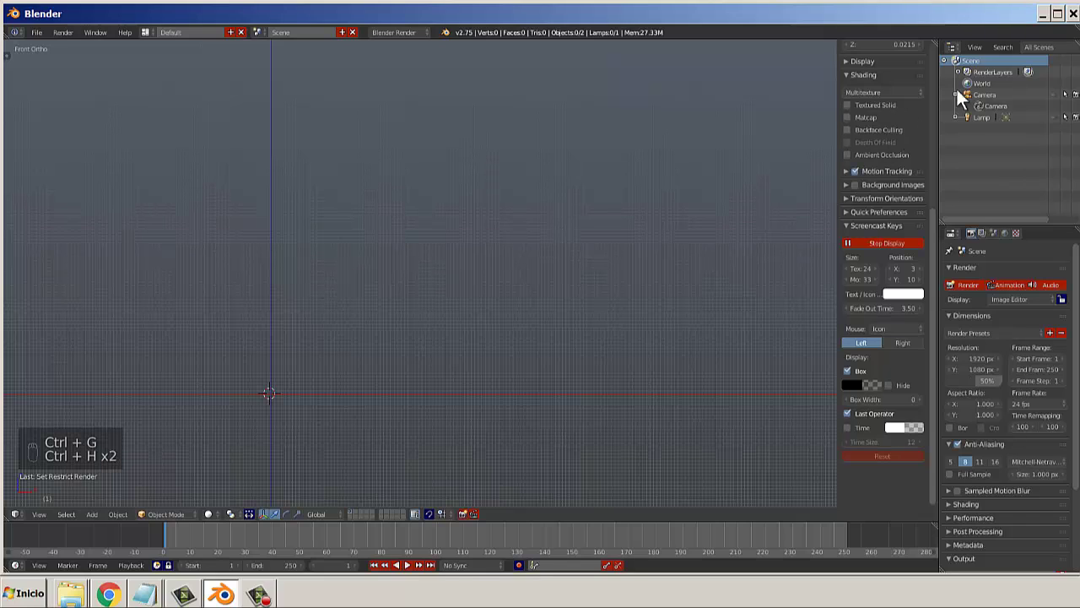
left_click(623, 239)
key("ctrl+h")
key("h")
key("h")
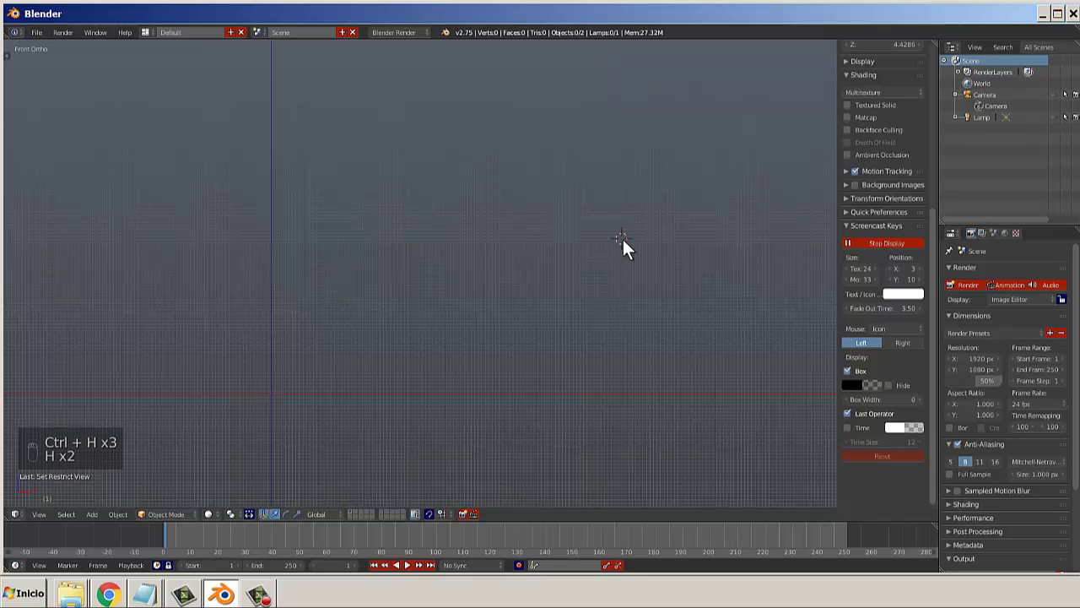
key("ctrl+h")
left_click(959, 95)
key("ctrl+h")
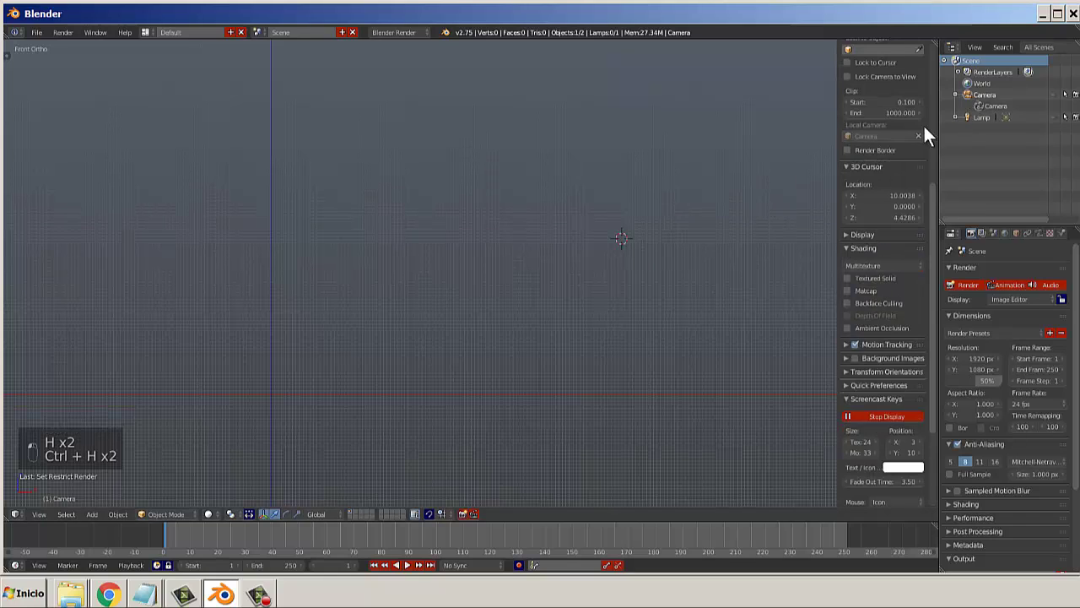
Show the camera and the lamp again using their outliner visibility toggles, keeping the camera selected.
left_click(1053, 95)
left_click(1053, 118)
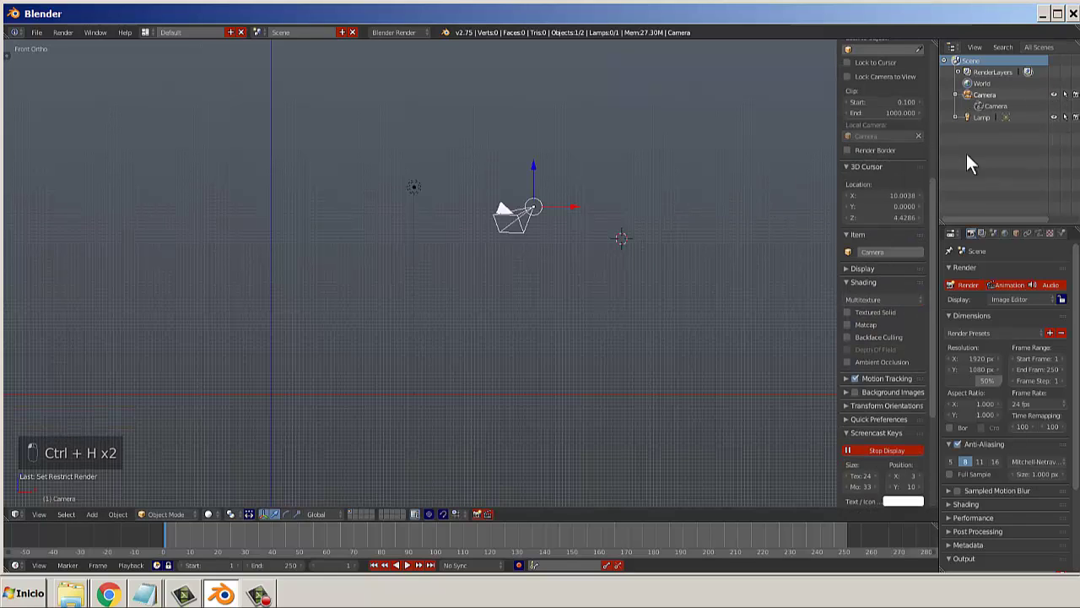
key("ctrl+h")
left_click(493, 200)
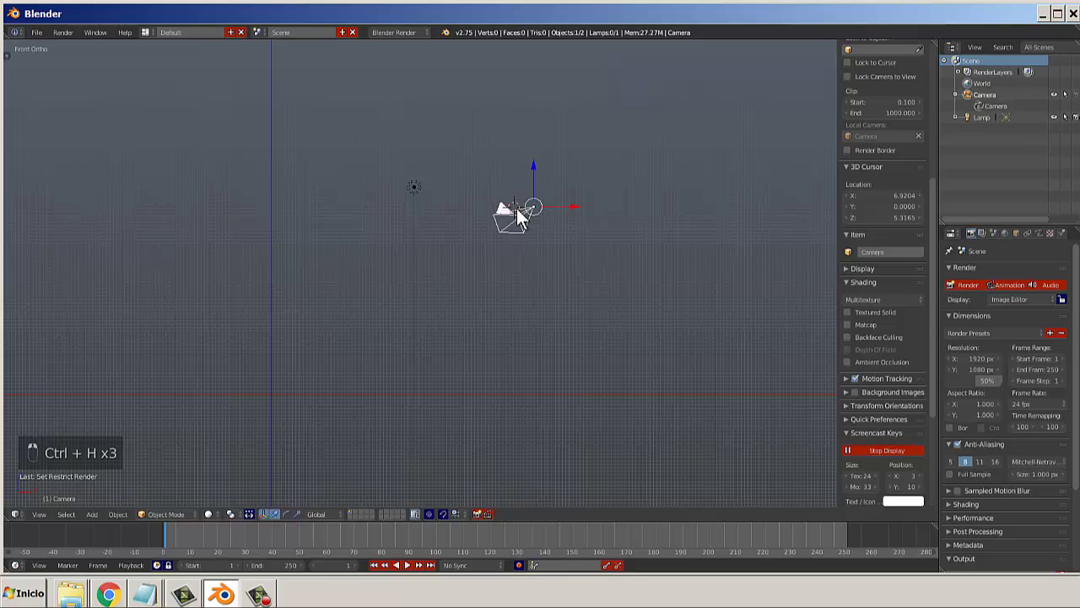
Hide the camera in the 3D view and unhide it, repeating the hide and reveal once more.
key("h")
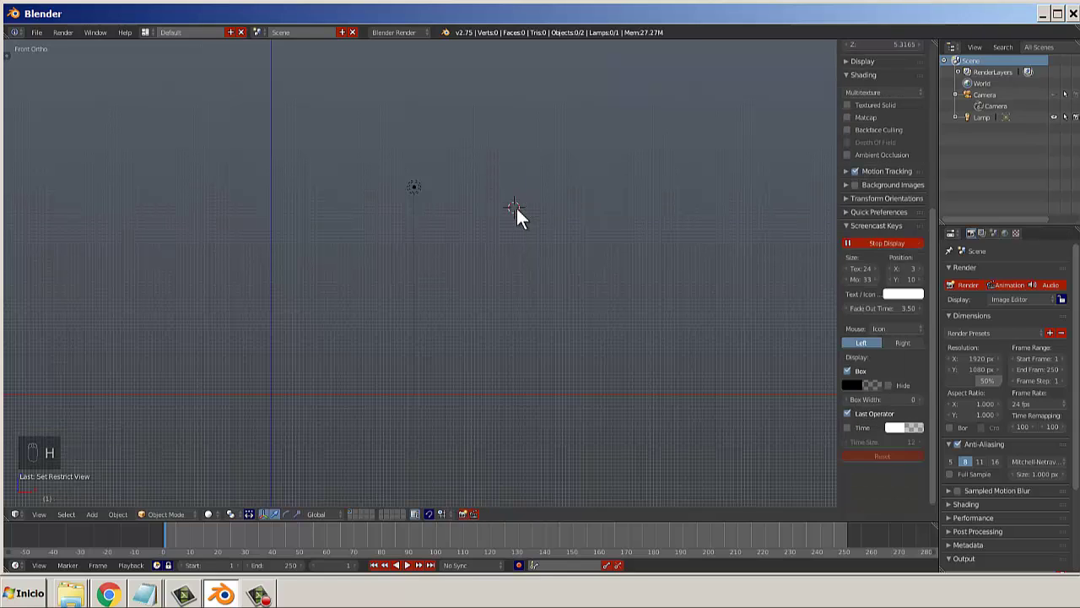
key("alt+h")
left_click(624, 220)
key("alt+h")
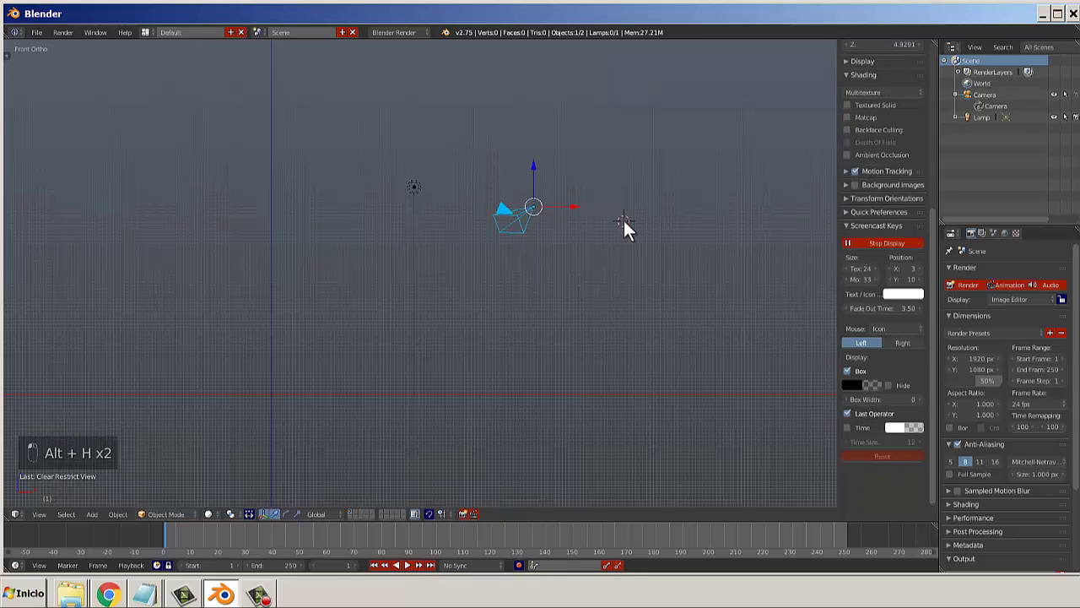
key("h")
key("alt+h")
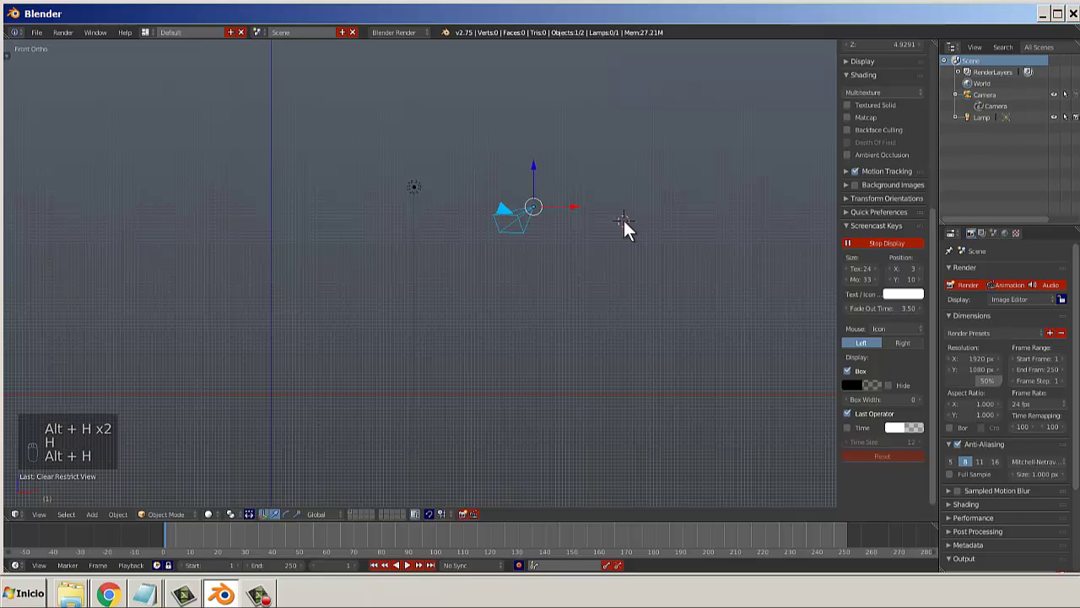
Hide the camera, then select the lamp and hide it as well.
key("h")
right_click(411, 185)
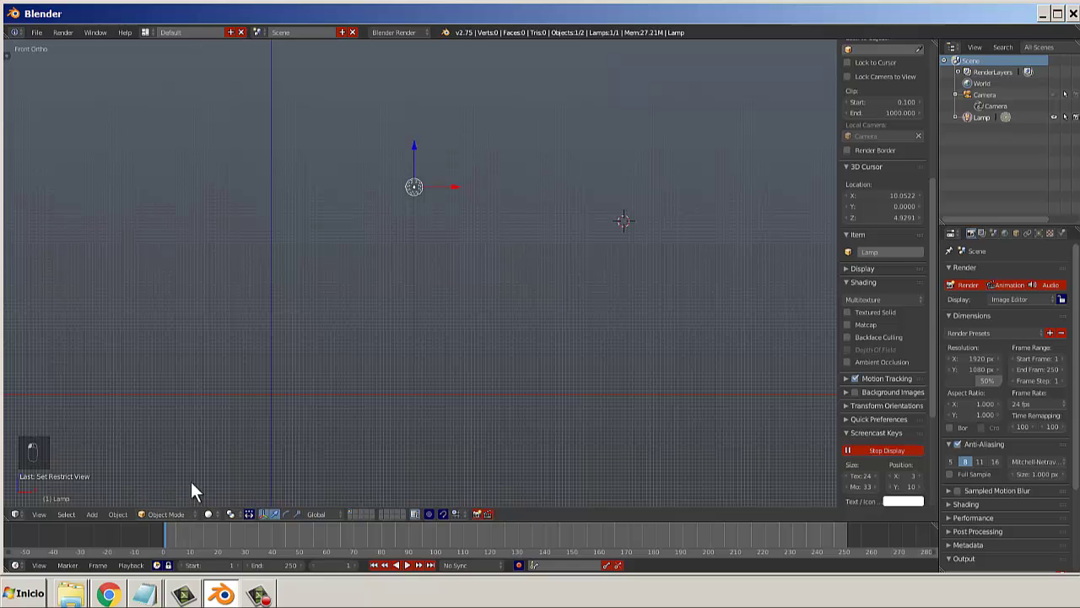
key("h")
Place the 3D cursor just beside the Z axis, then reset it to the scene origin.
scroll(296, 319, "down", 2)
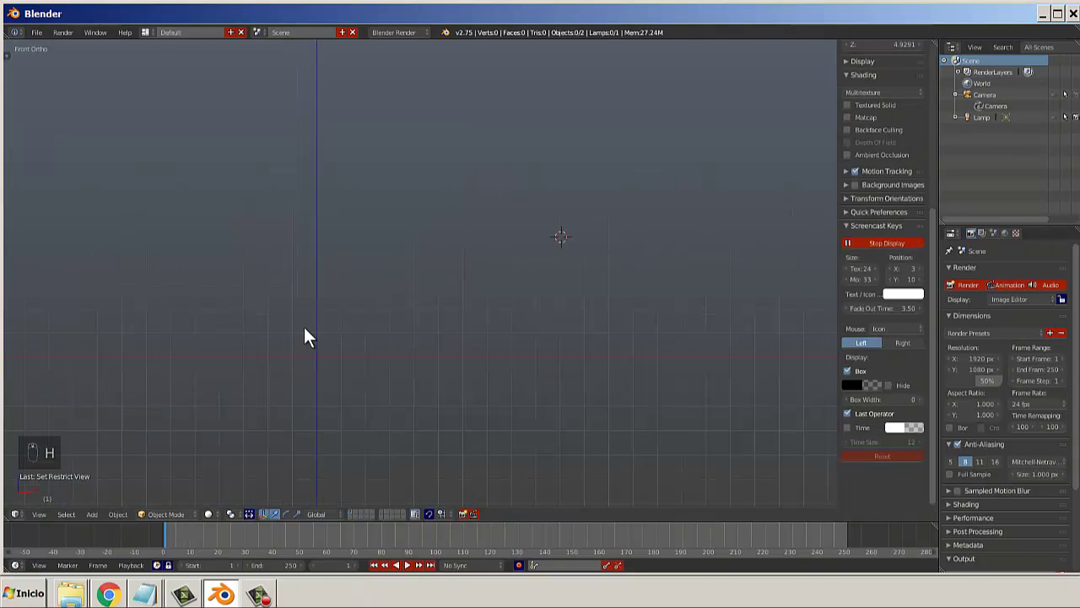
scroll(309, 337, "down", 2)
left_click(408, 331)
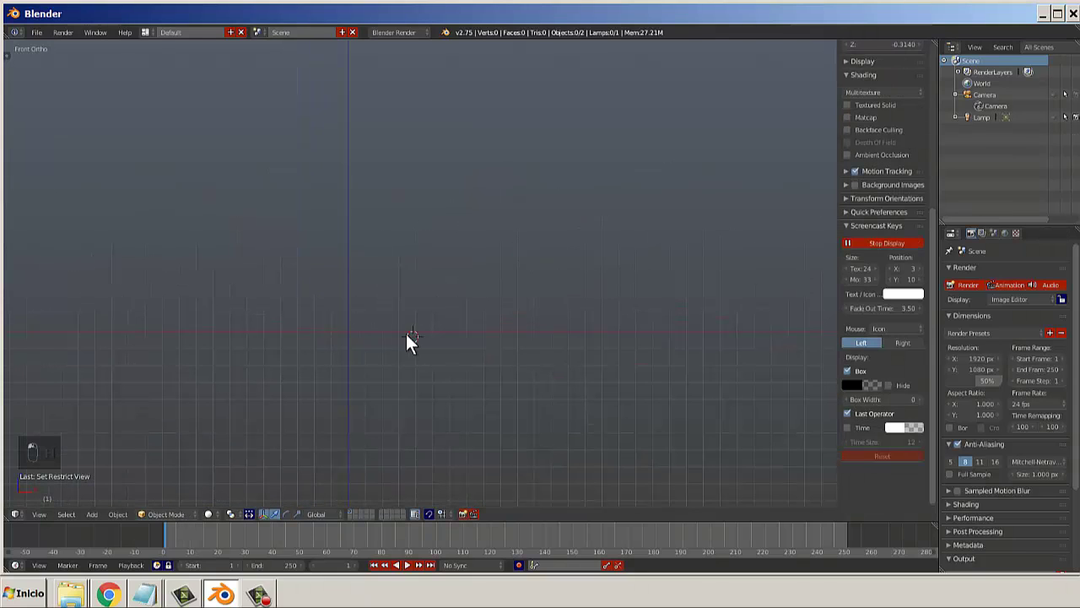
scroll(371, 330, "down", 6)
scroll(372, 335, "down", 1)
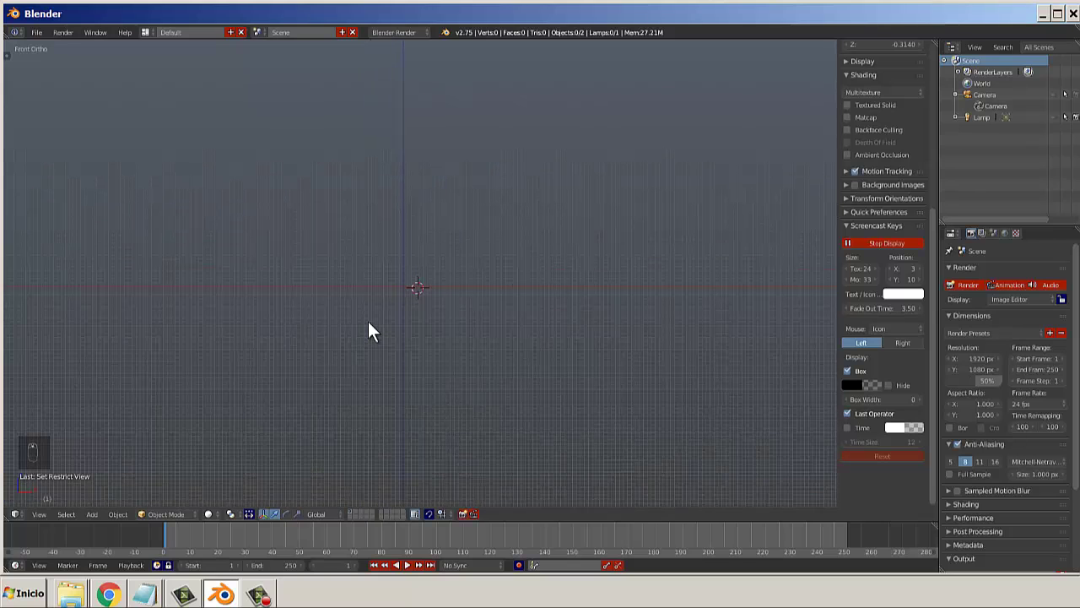
key("shift+c")
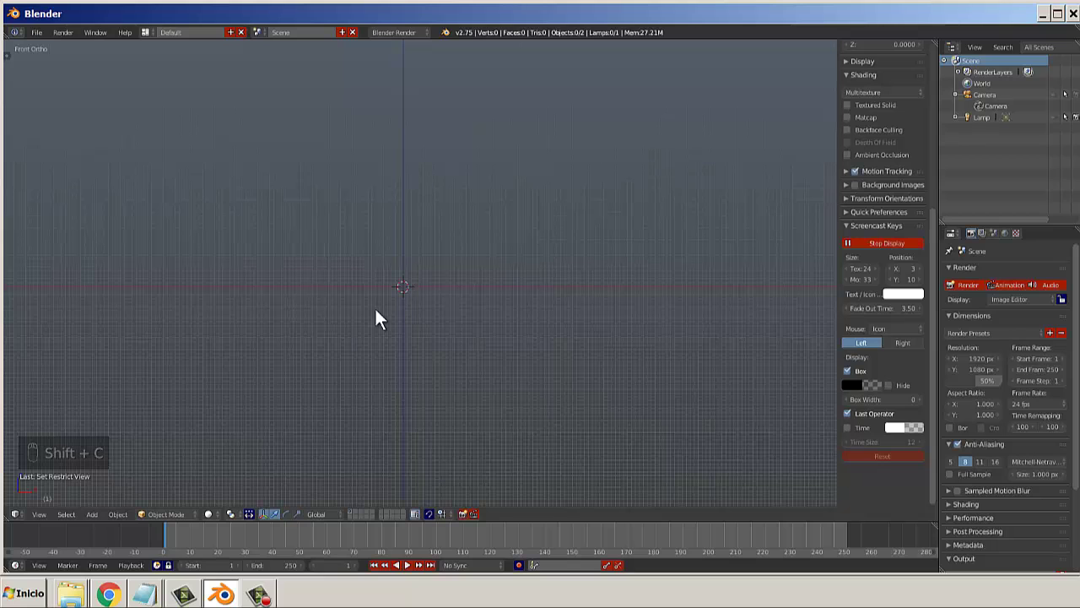
Add a cube mesh at the scene origin.
scroll(374, 317, "up", 12)
scroll(327, 324, "down", 2)
scroll(322, 329, "down", 12)
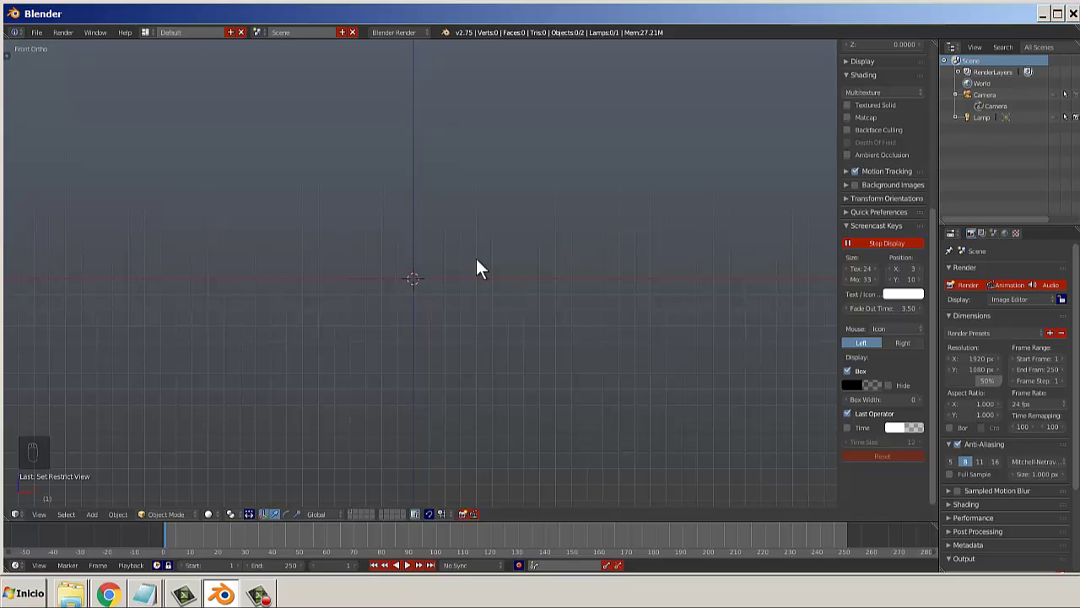
key("shift+a")
mouse_move(478, 265)
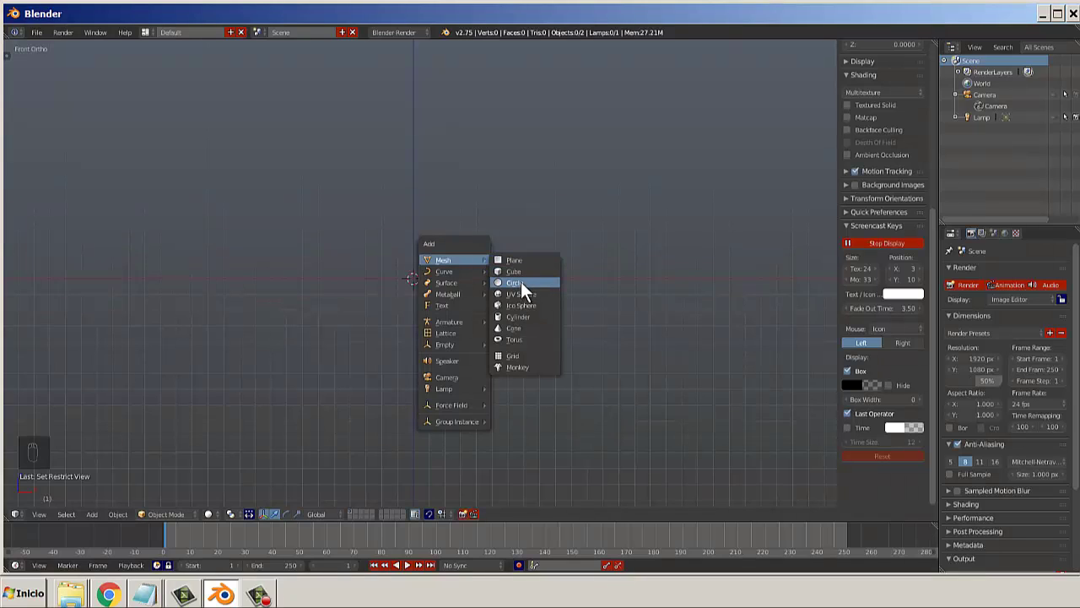
left_click(515, 271)
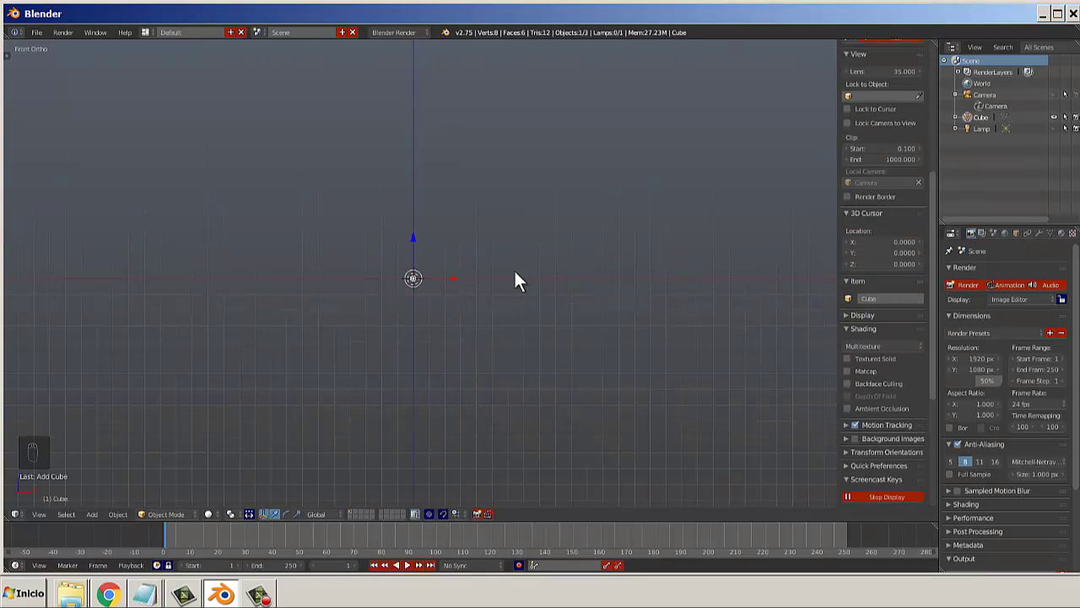
Scale the cube up uniformly about its centre.
scroll(426, 279, "up", 10)
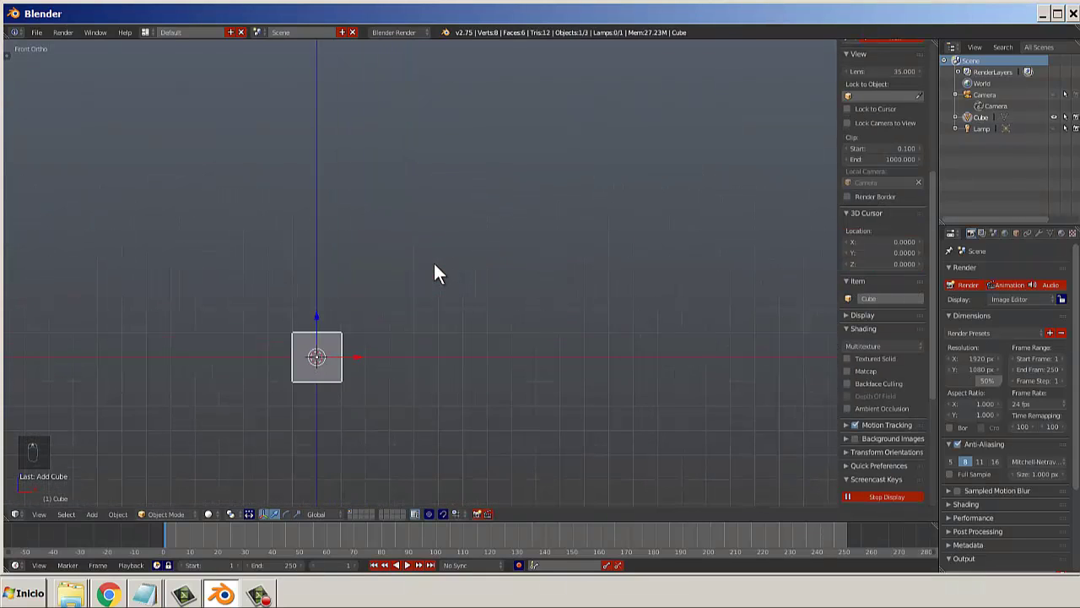
scroll(317, 367, "up", 2)
scroll(317, 367, "down", 1)
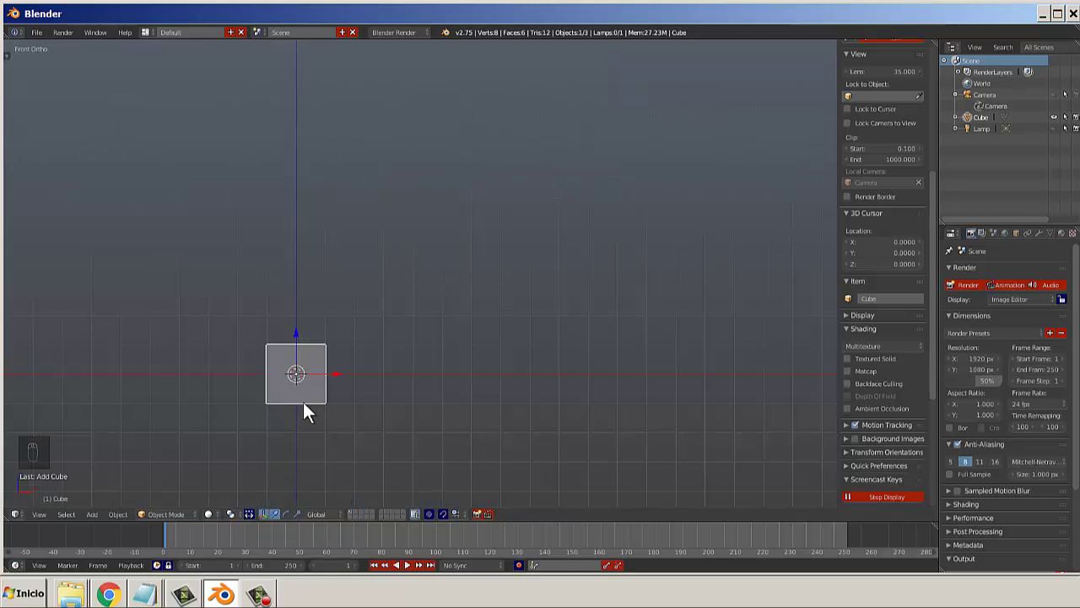
key("s")
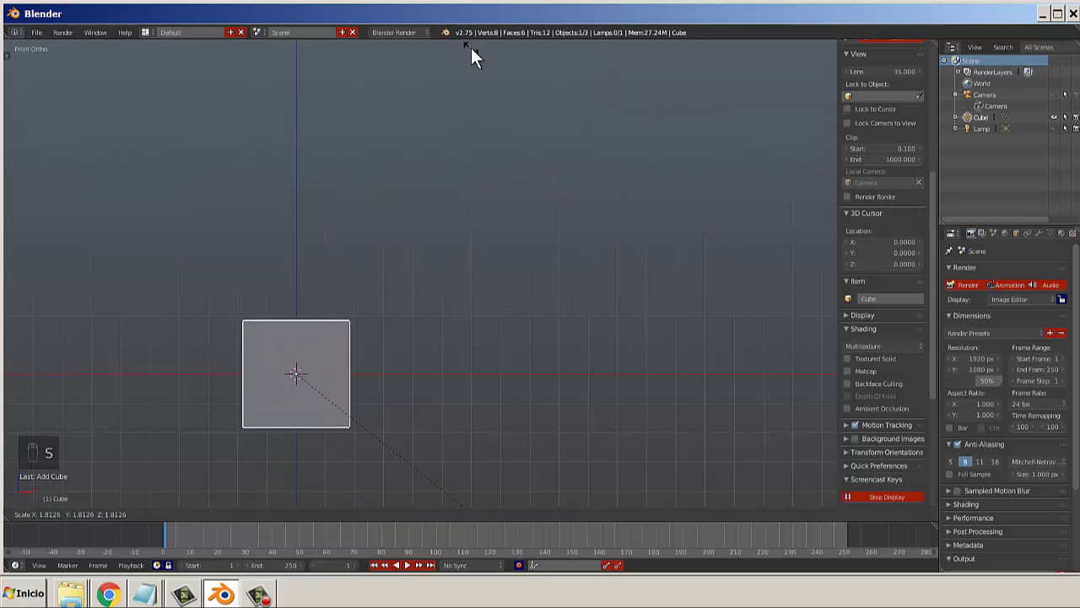
left_click(580, 272)
scroll(524, 257, "down", 6)
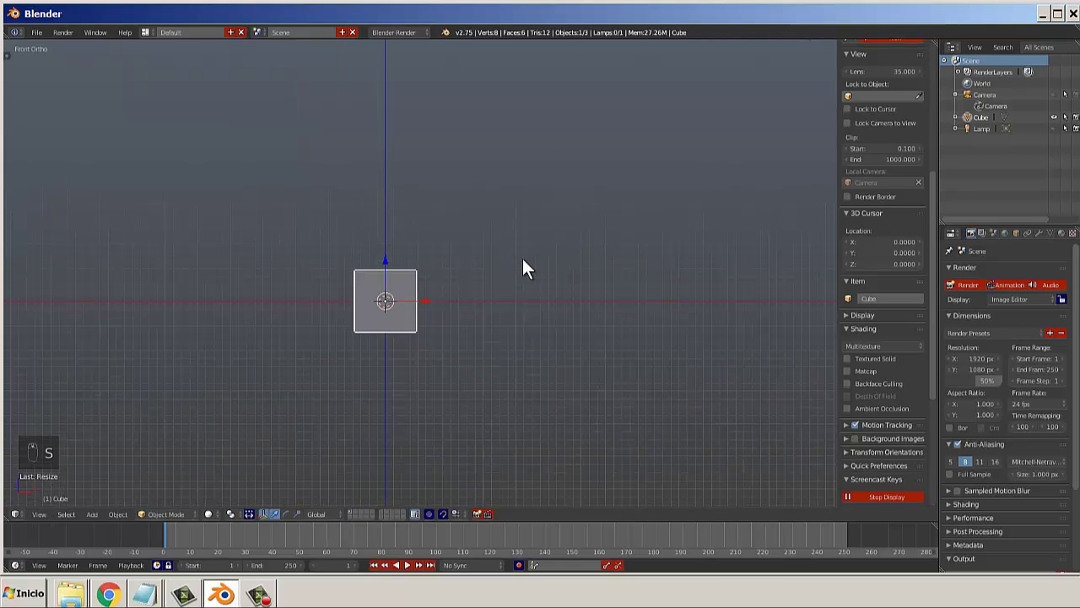
scroll(378, 300, "up", 2)
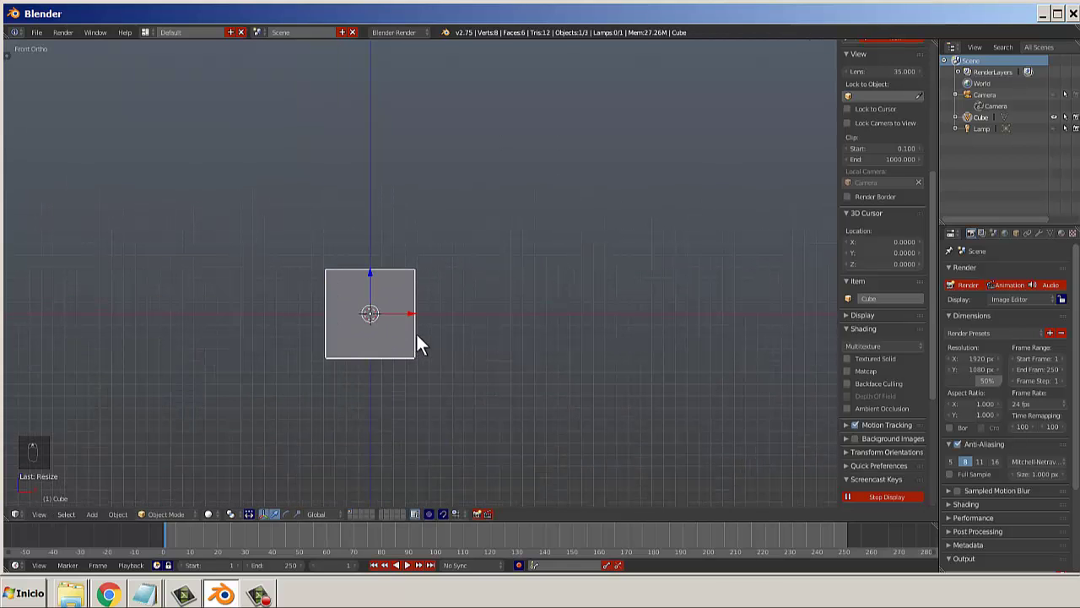
Show the cube's modifier settings and add a Subdivision Surface modifier with 3 view subdivisions.
left_click(1015, 234)
left_click(1037, 234)
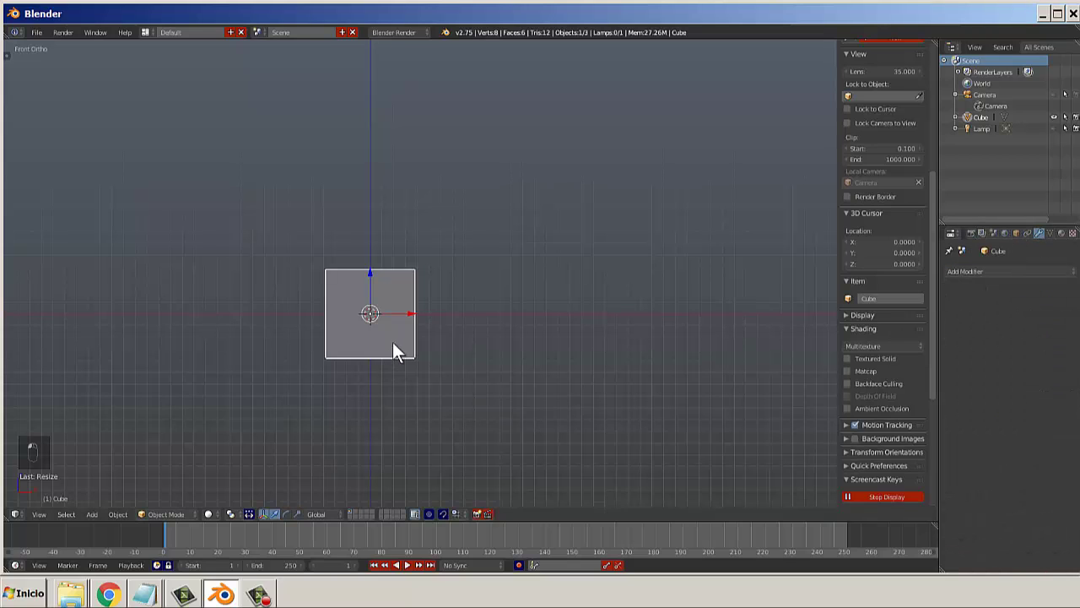
scroll(394, 344, "down", 2)
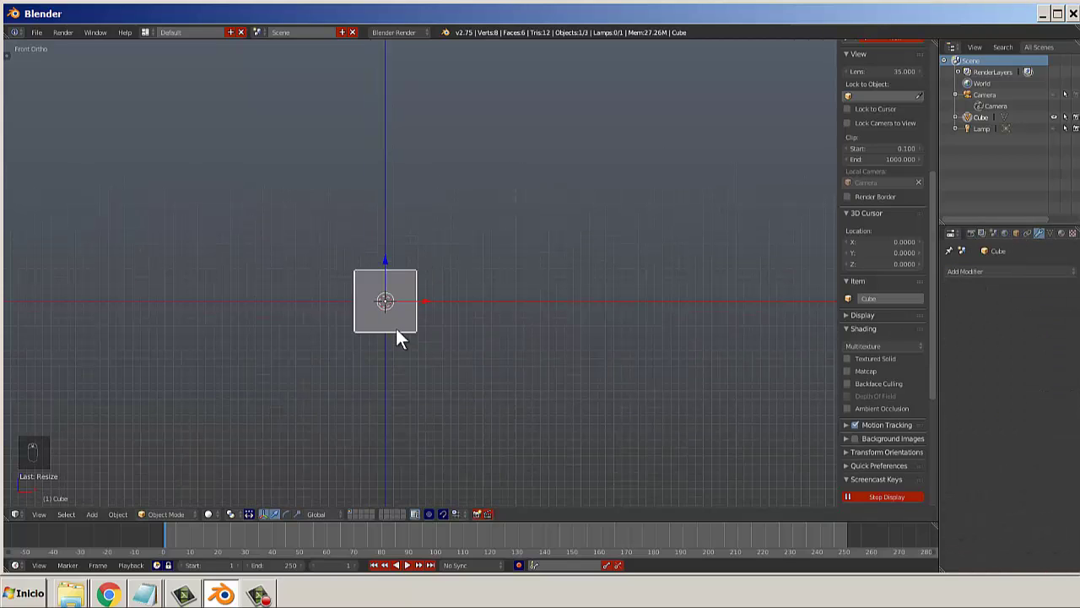
key("ctrl+3")
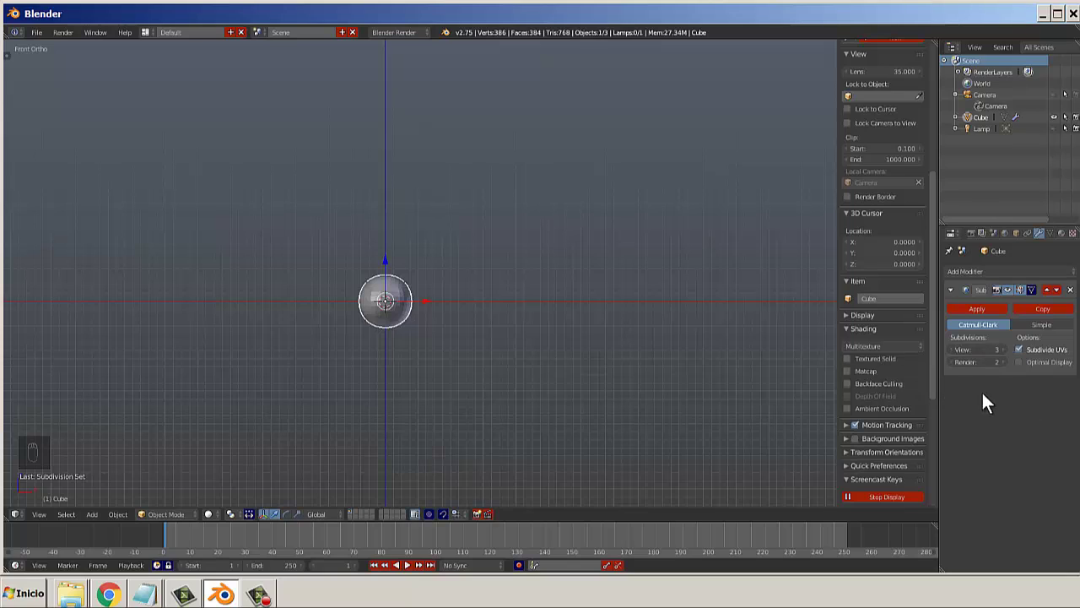
Try the subdivision modifier with Optimal Display on and Subdivide UVs off, then restore both options.
left_click(1020, 362)
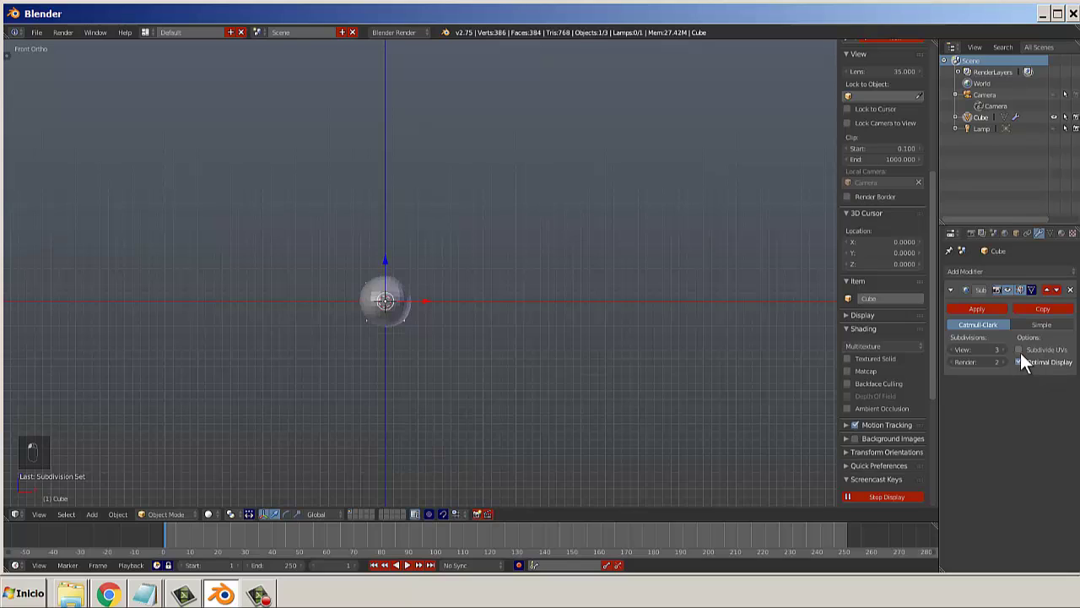
left_click(1020, 362)
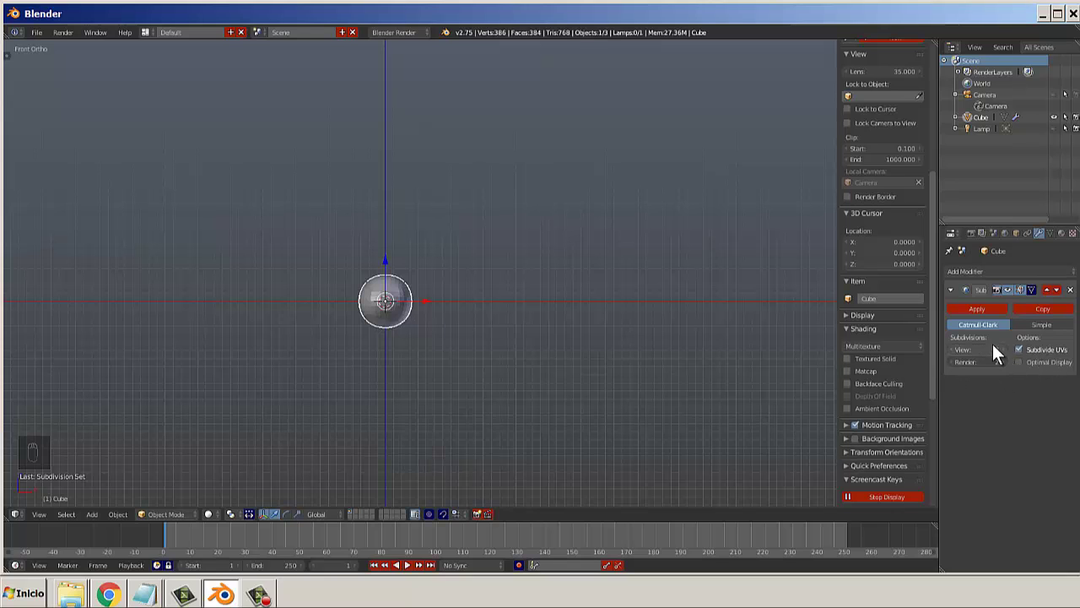
Apply the Subdivision Surface modifier to the cube.
scroll(324, 330, "up", 6)
scroll(324, 331, "down", 2)
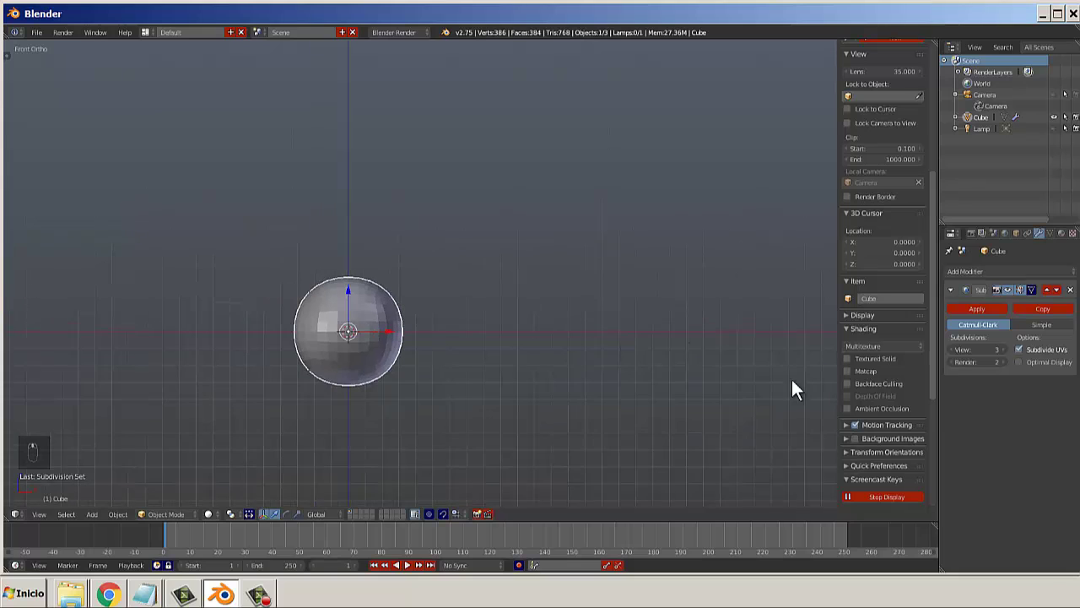
scroll(446, 370, "down", 1)
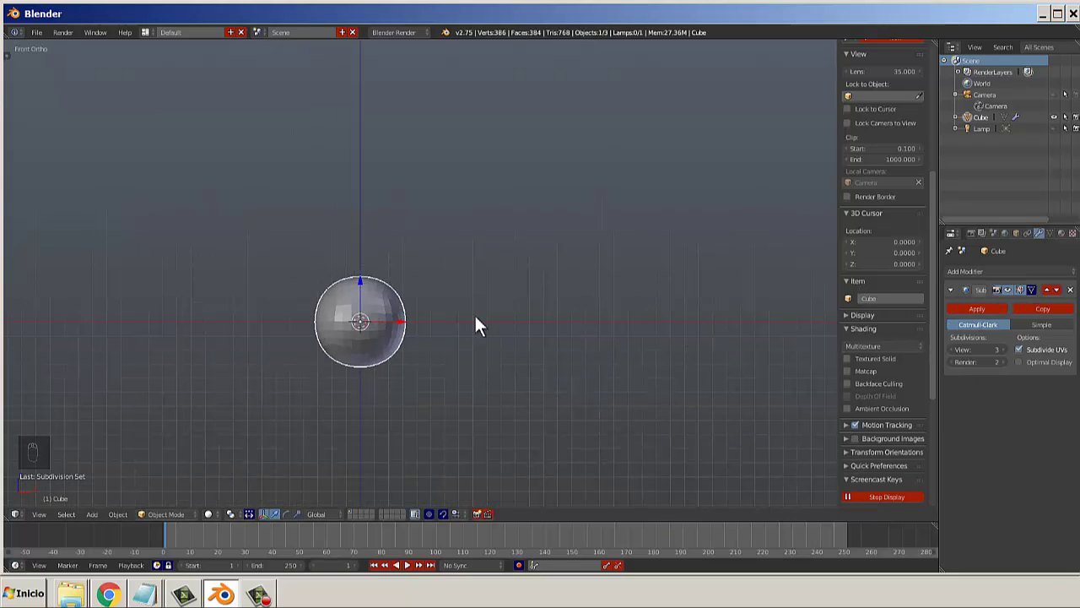
left_click(983, 310)
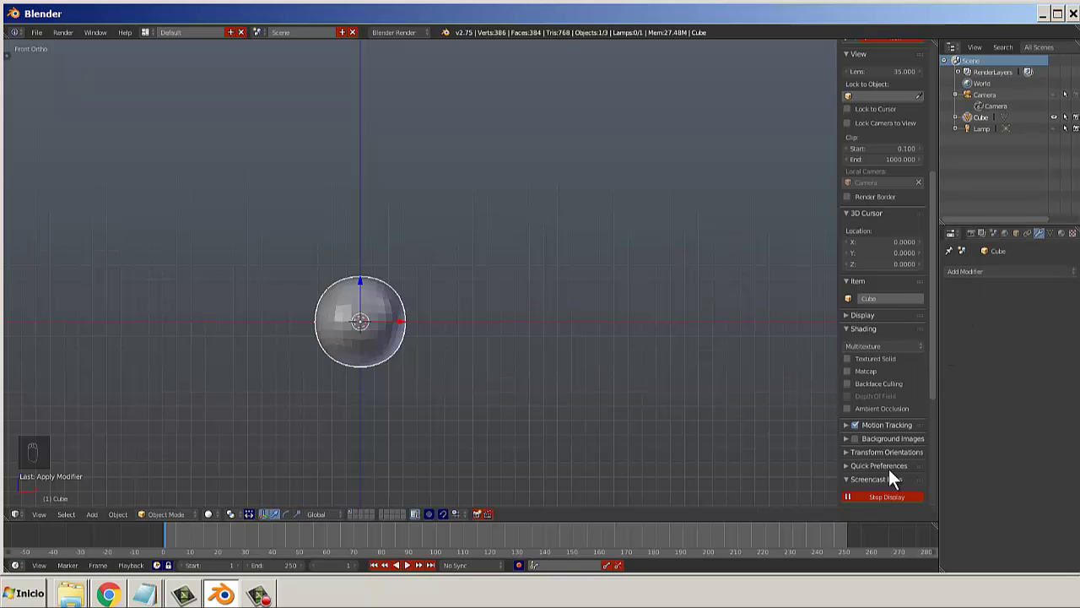
Examine the rounded mesh from an angled view and return to the front orthographic view.
scroll(346, 432, "down", 1)
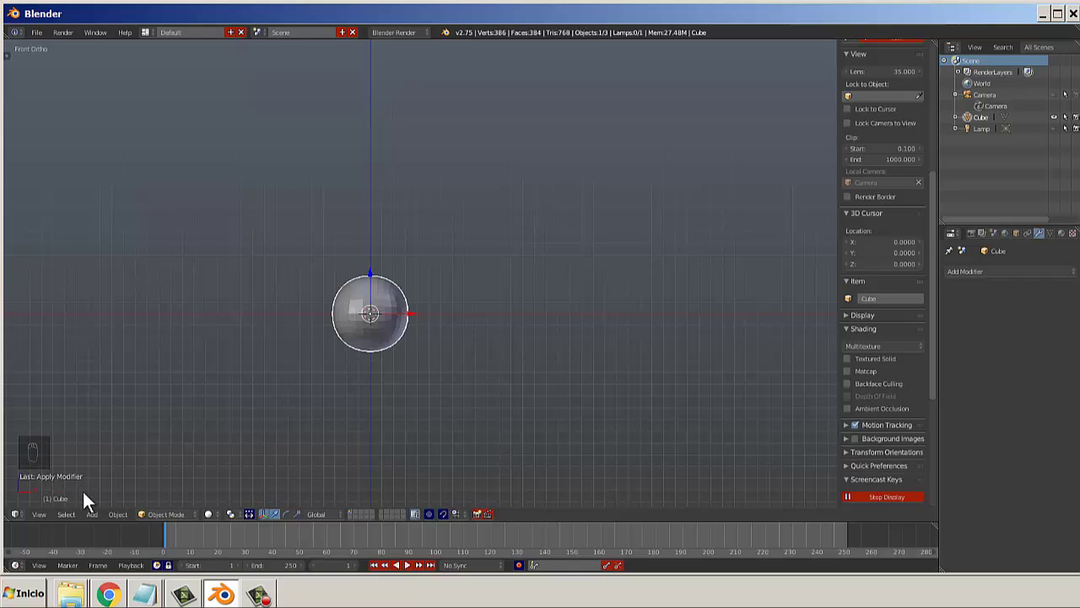
scroll(375, 395, "up", 2)
scroll(375, 395, "down", 2)
middle_click_drag(218, 487, 365, 358)
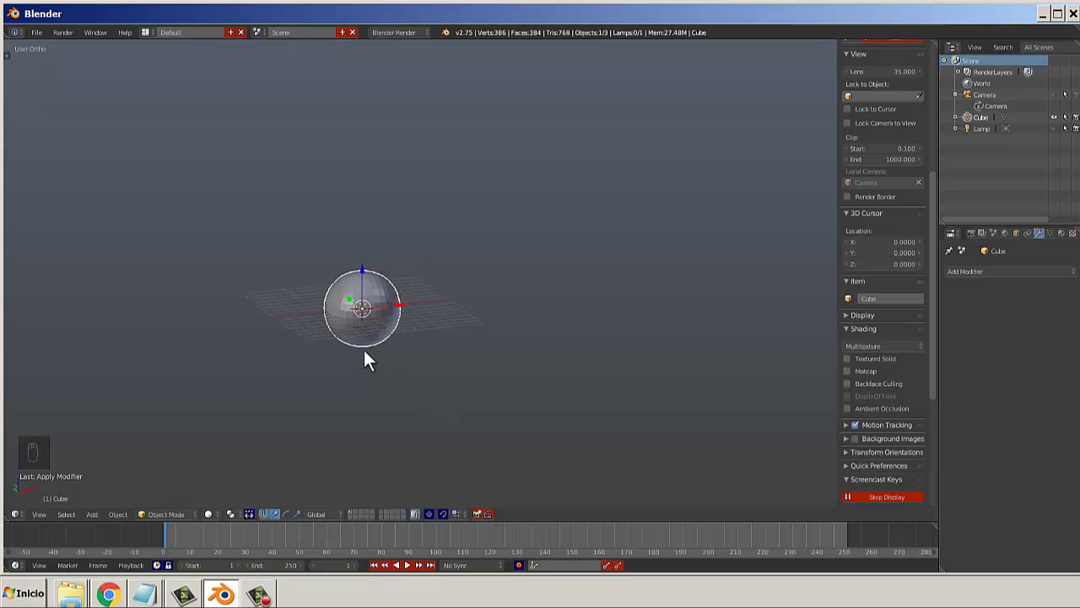
scroll(365, 352, "up", 4)
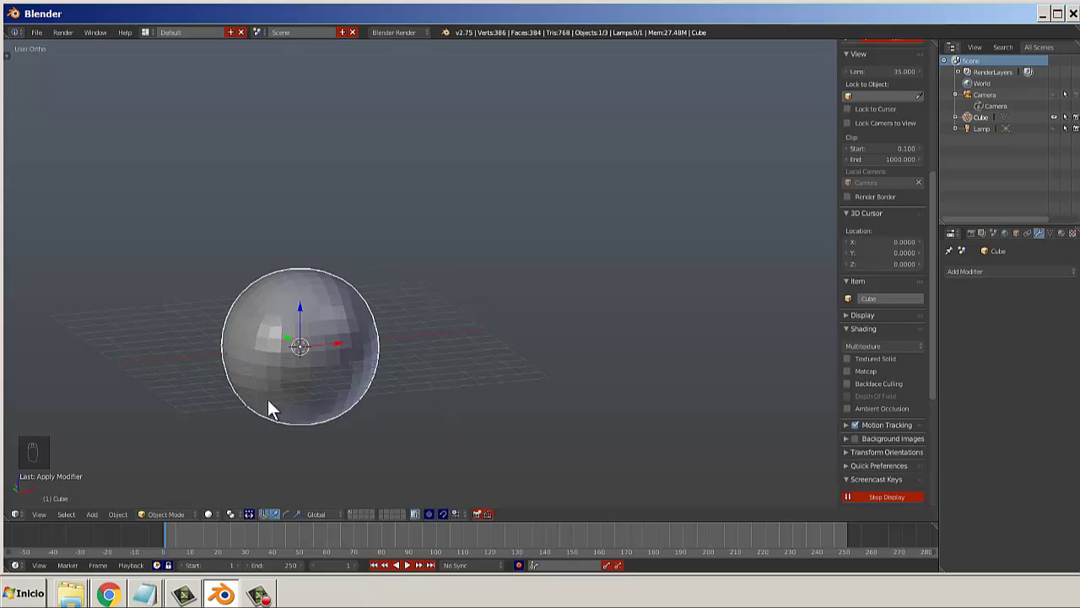
key("KP_1")
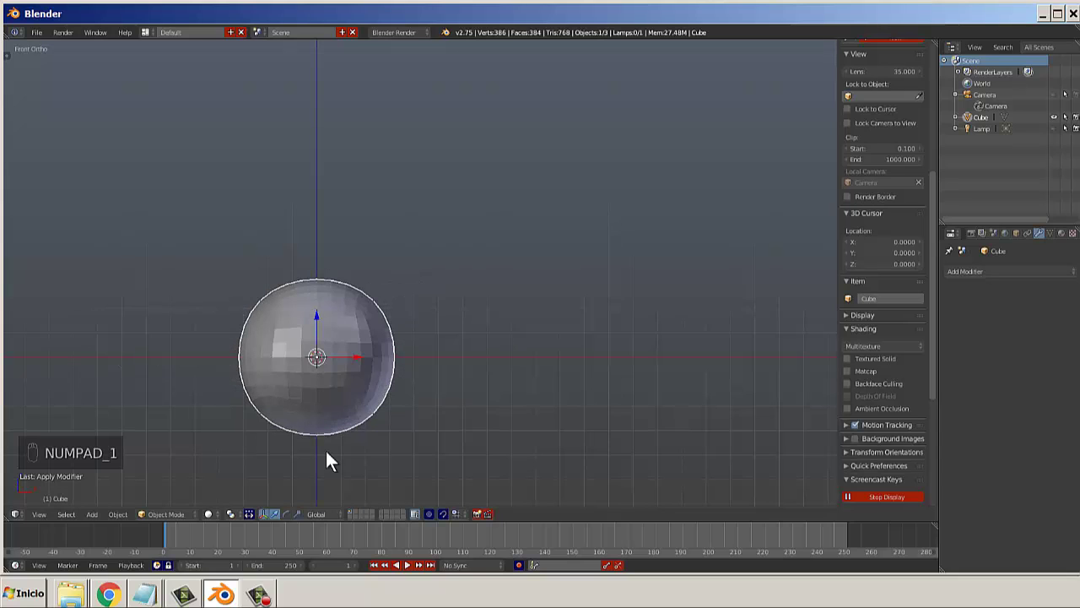
scroll(327, 461, "down", 5)
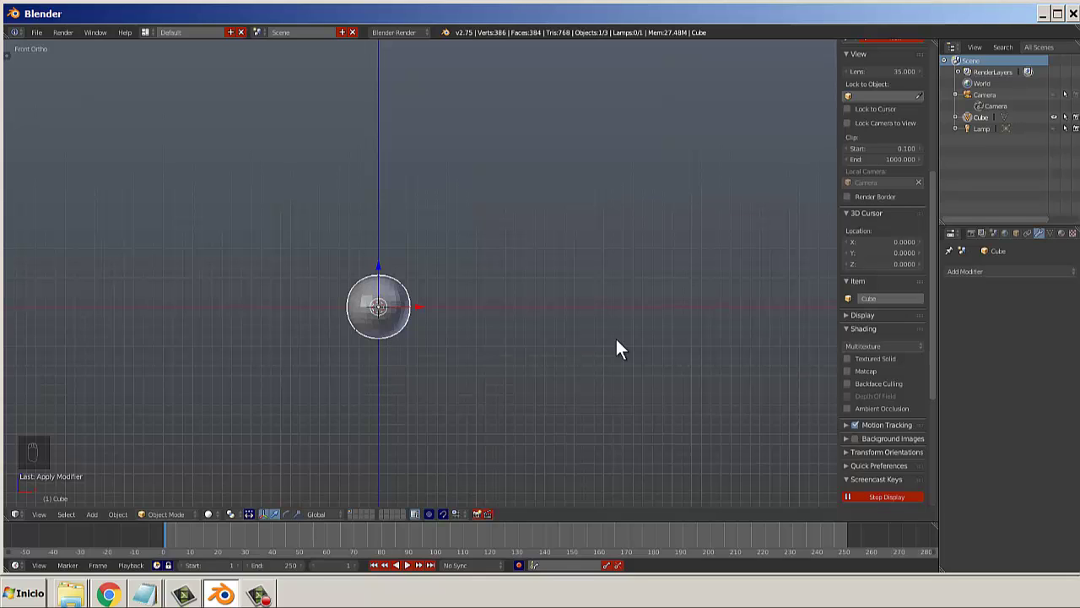
Show the start of the cube's transform settings in the properties sidebar and widen the sidebar.
key("n")
key("n")
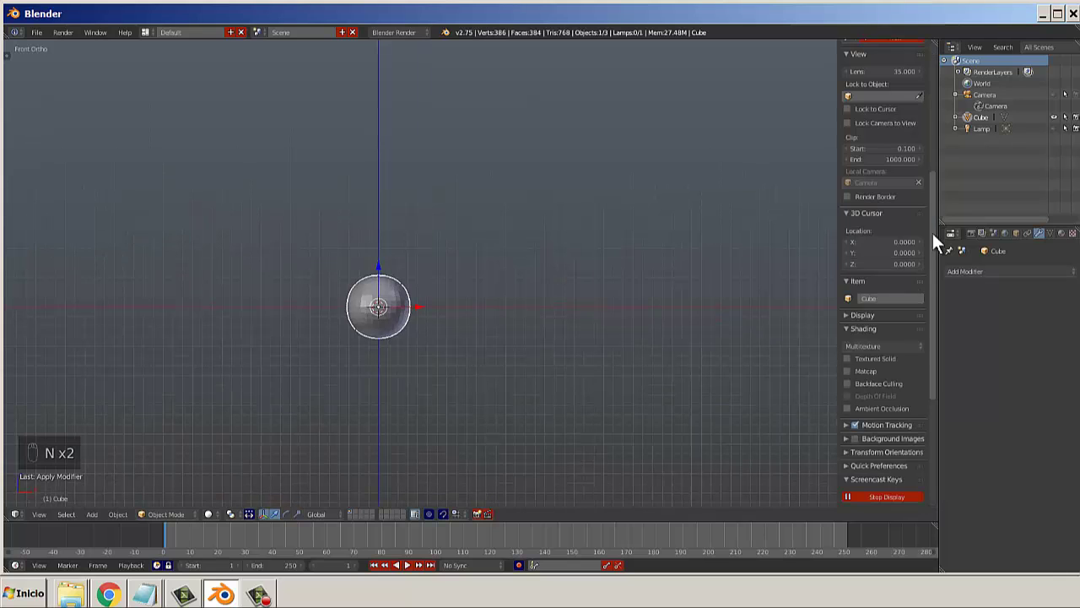
left_click_drag(932, 233, 930, 78)
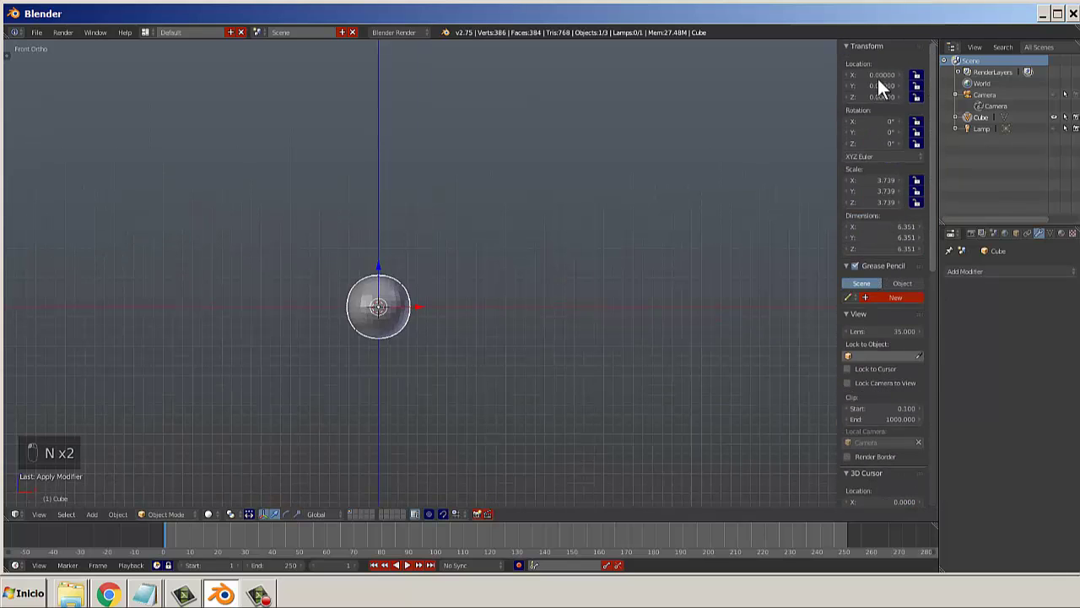
left_click_drag(841, 92, 721, 85)
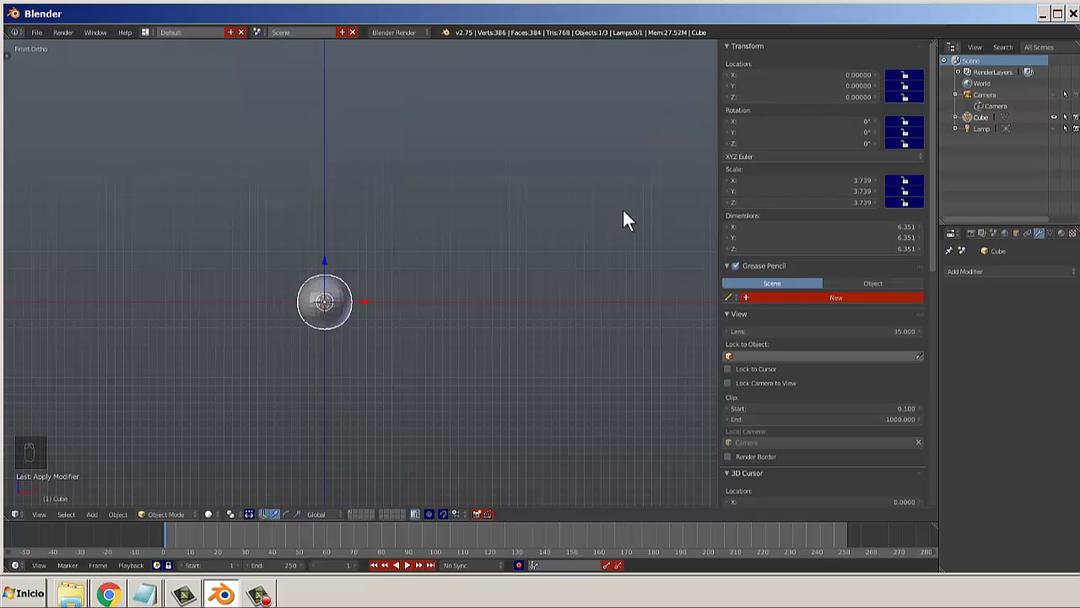
left_click(163, 514)
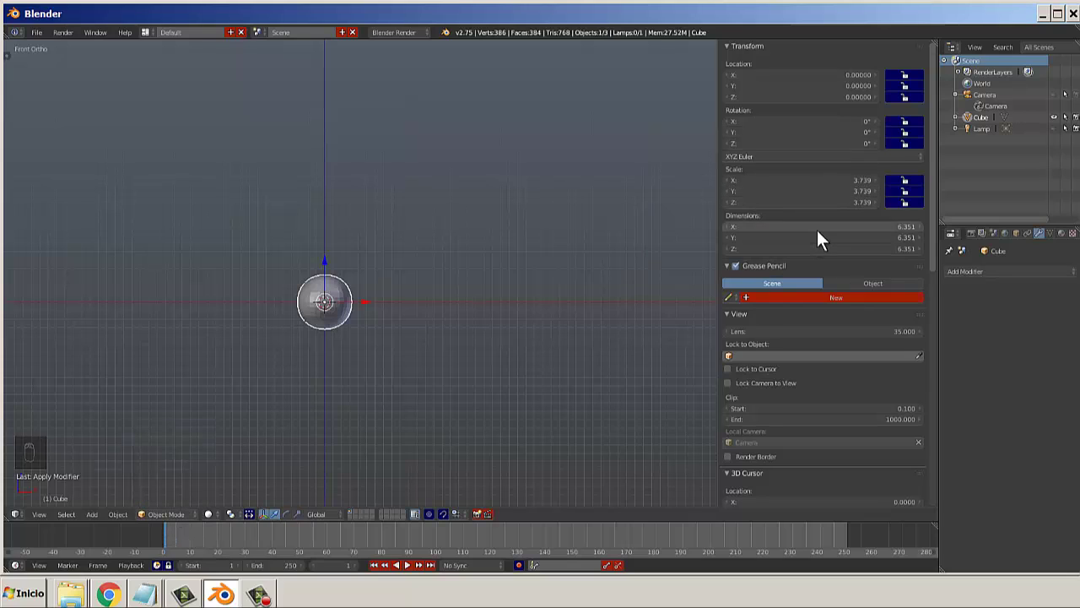
Look through the sidebar's Transform, View, 3D Cursor and Item settings and expand the Display section.
scroll(807, 239, "down", 3)
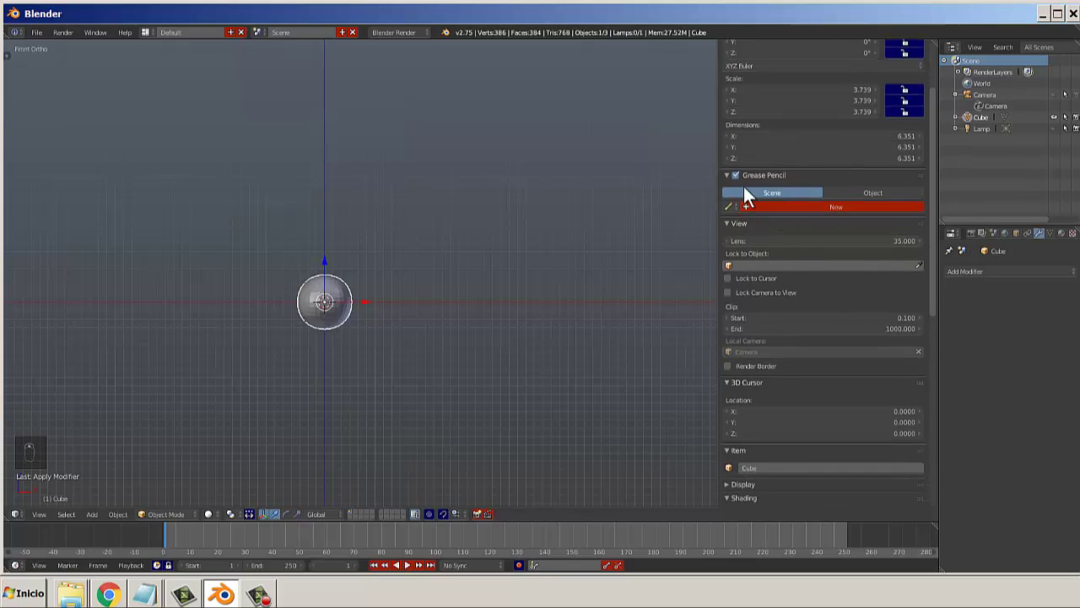
scroll(752, 210, "down", 2)
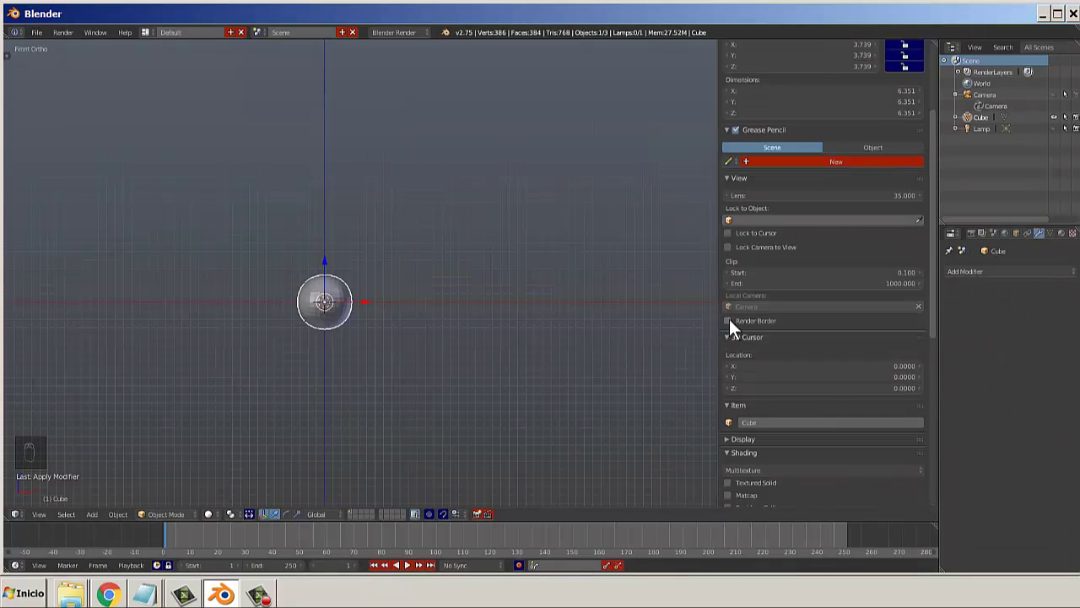
scroll(730, 320, "down", 1)
scroll(769, 348, "down", 1)
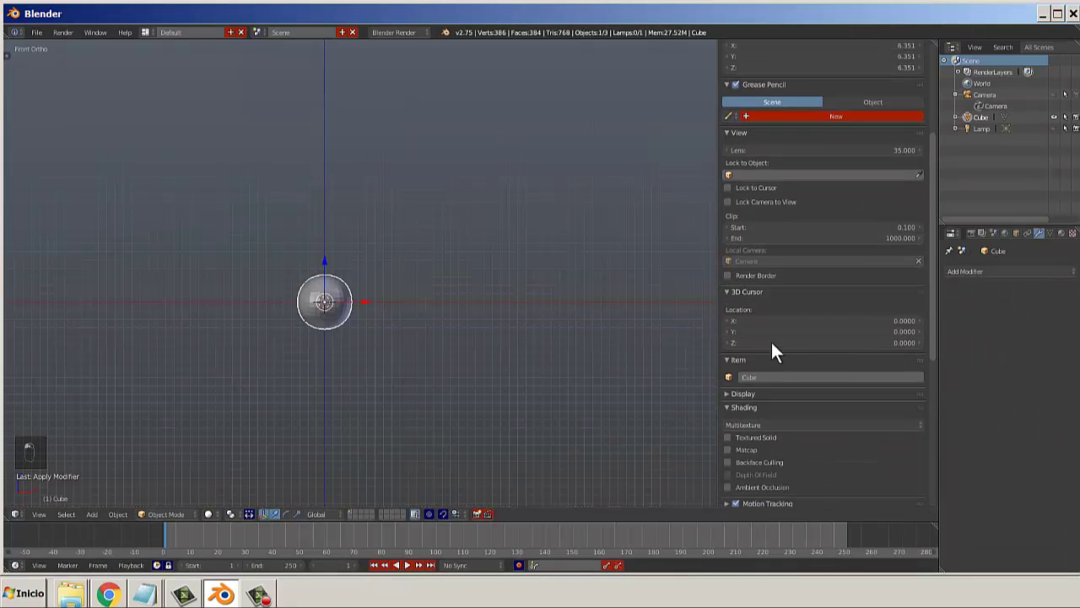
scroll(769, 338, "up", 1)
scroll(751, 276, "down", 4)
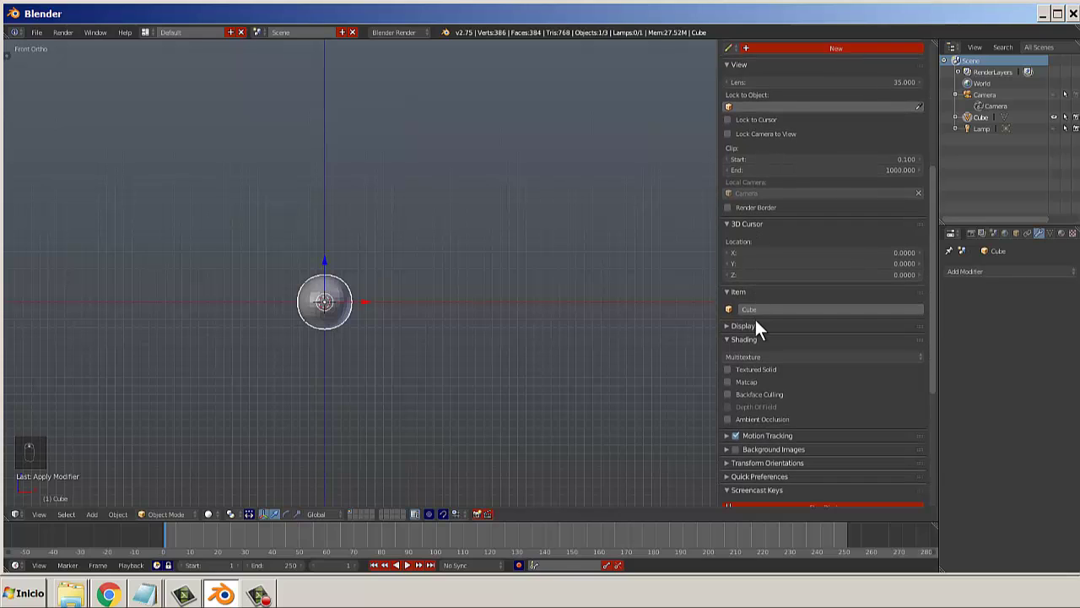
left_click(748, 326)
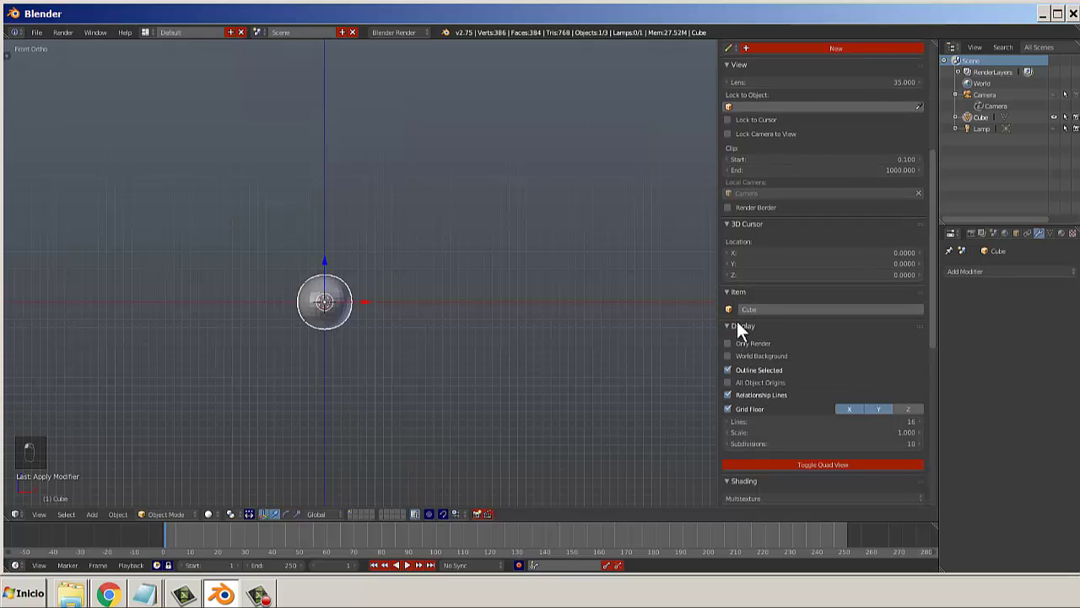
Try the Only Render display option several times and leave it turned off.
left_click(729, 343)
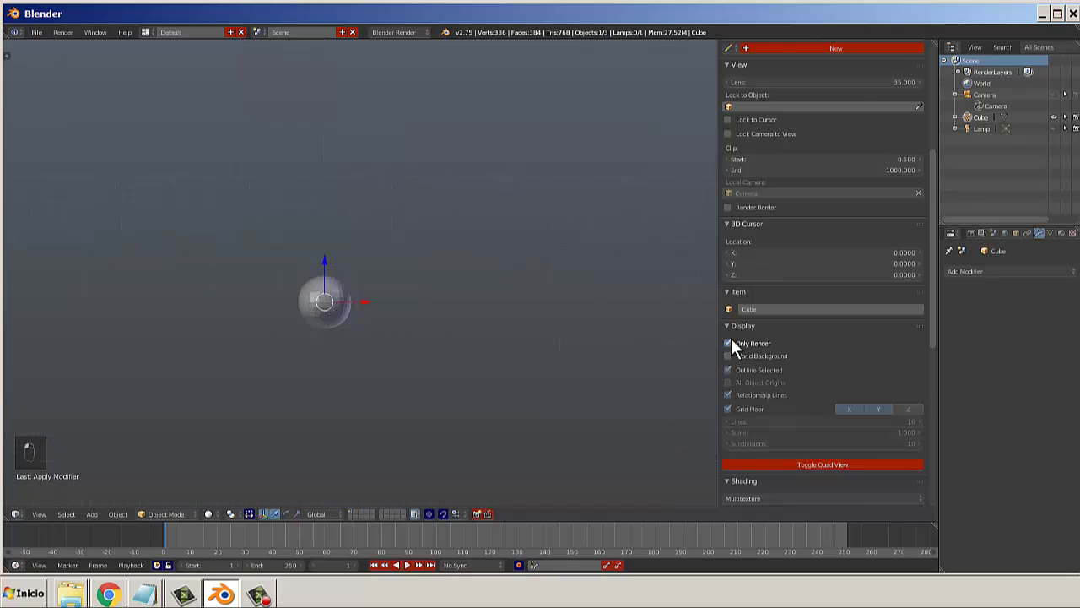
left_click(730, 343)
left_click(731, 343)
left_click(731, 343)
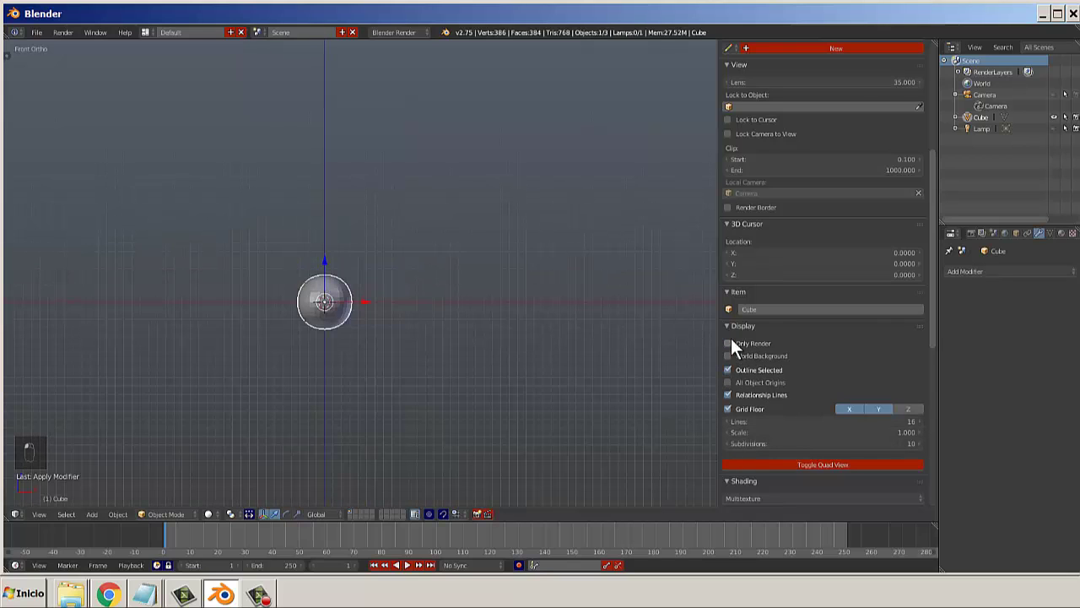
left_click(731, 342)
left_click(732, 341)
Try the quad view layout and return to the single front orthographic view.
scroll(751, 401, "down", 2)
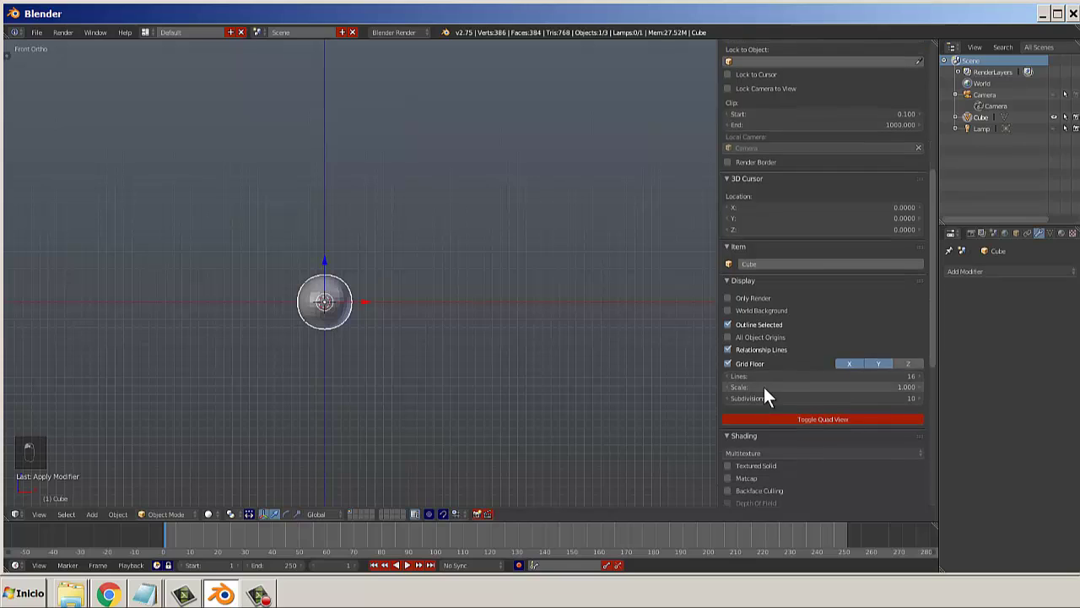
left_click(910, 364)
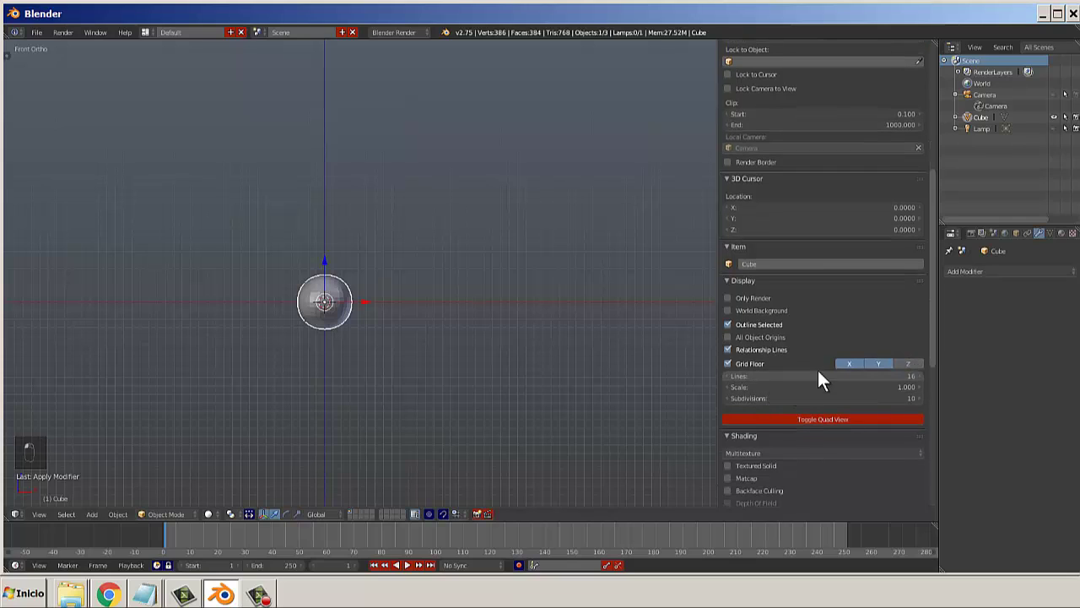
scroll(784, 370, "down", 1)
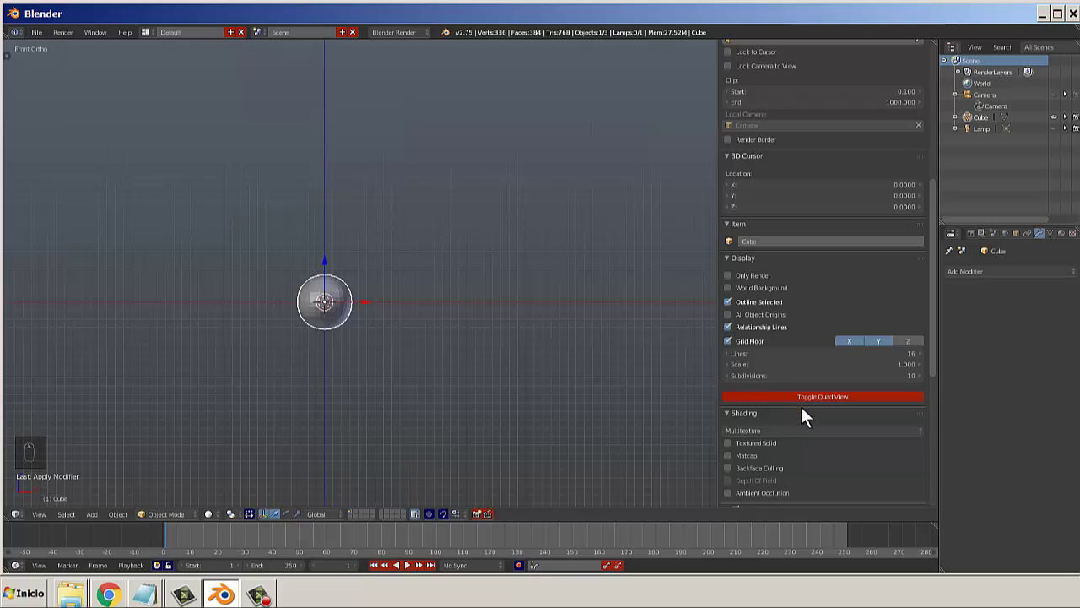
scroll(799, 404, "down", 1)
left_click(801, 352)
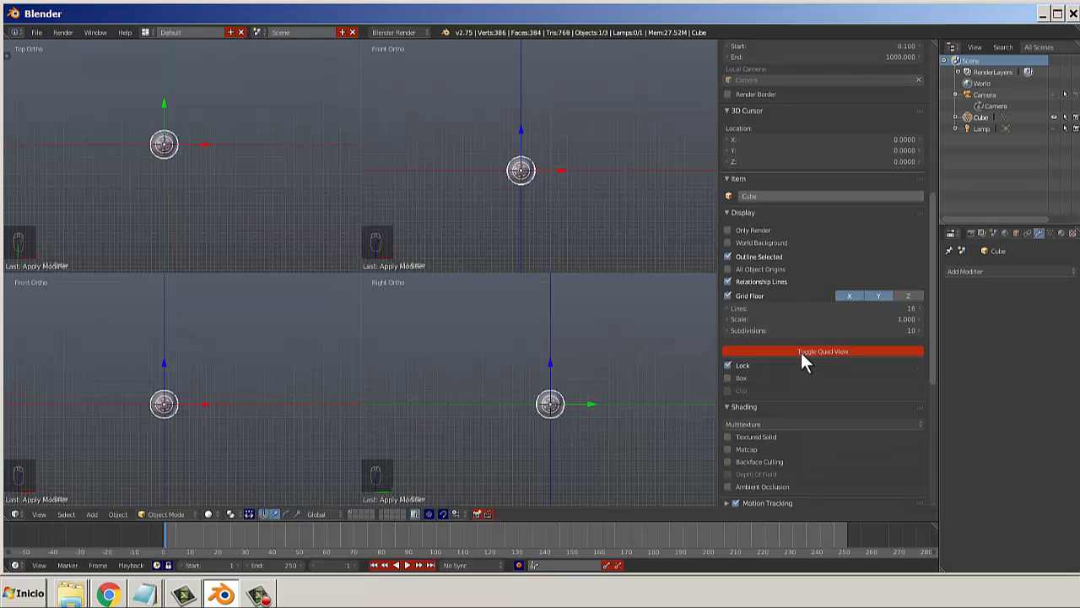
left_click(801, 352)
left_click(801, 352)
left_click(801, 352)
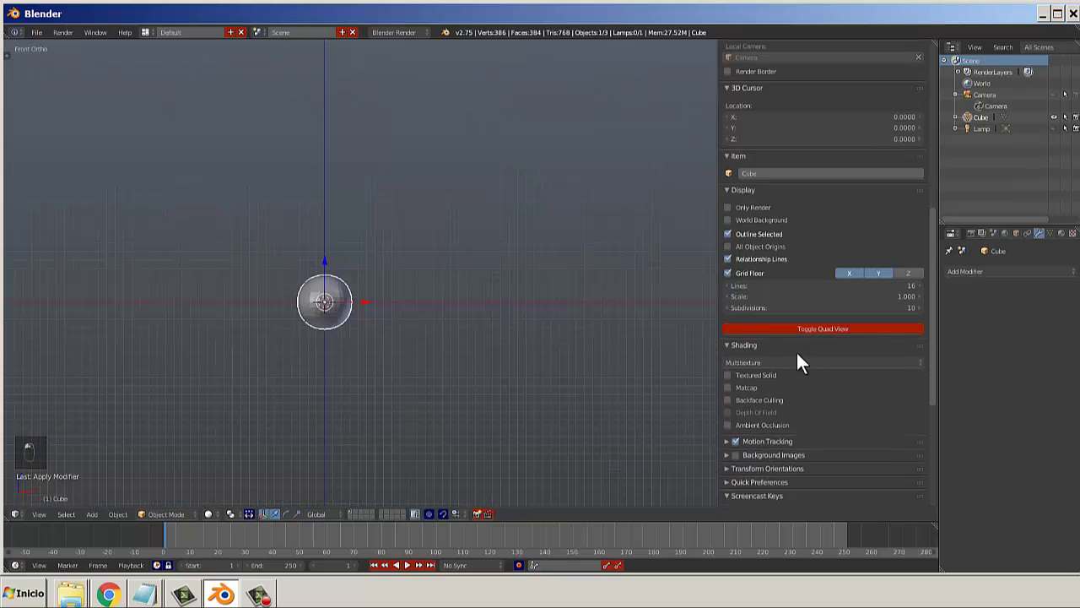
Set the viewport shading to GLSL, enable Matcap with the matte red clay material, and inspect the sphere up close.
left_click(739, 362)
left_click(734, 336)
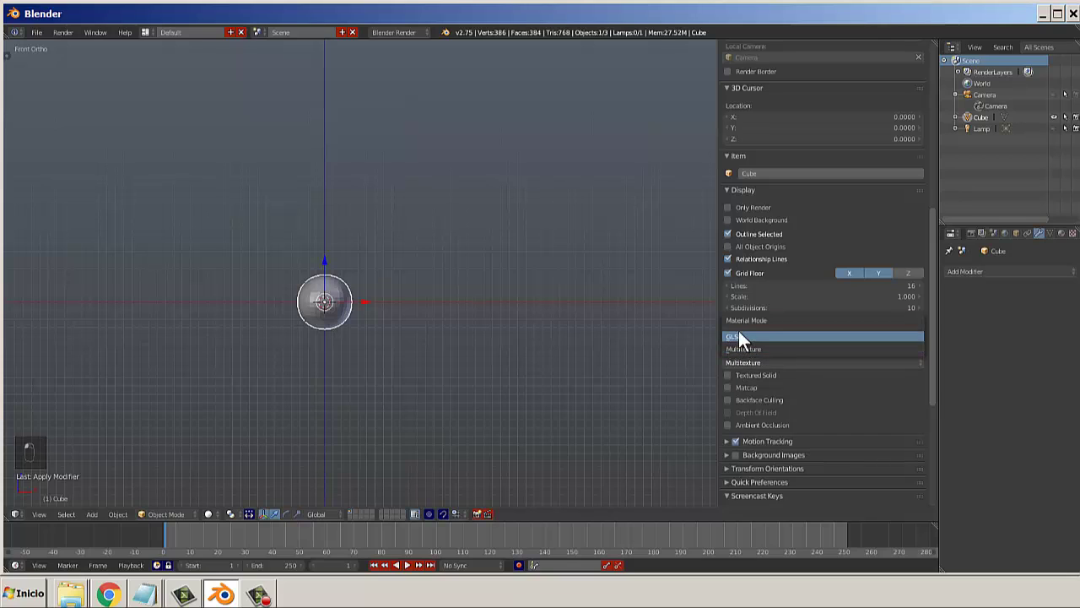
left_click(728, 387)
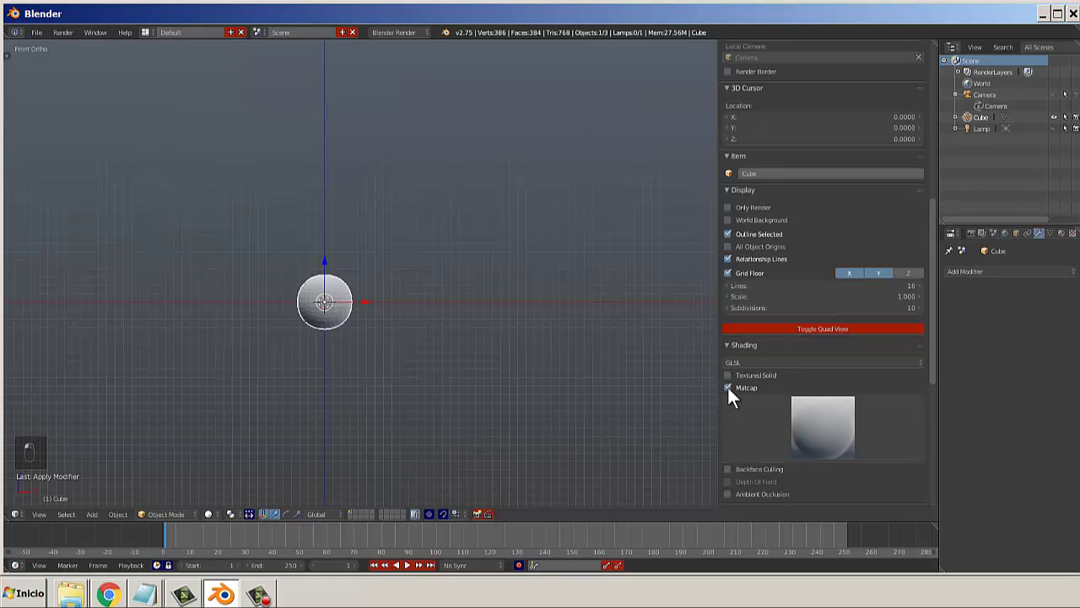
scroll(881, 379, "down", 4)
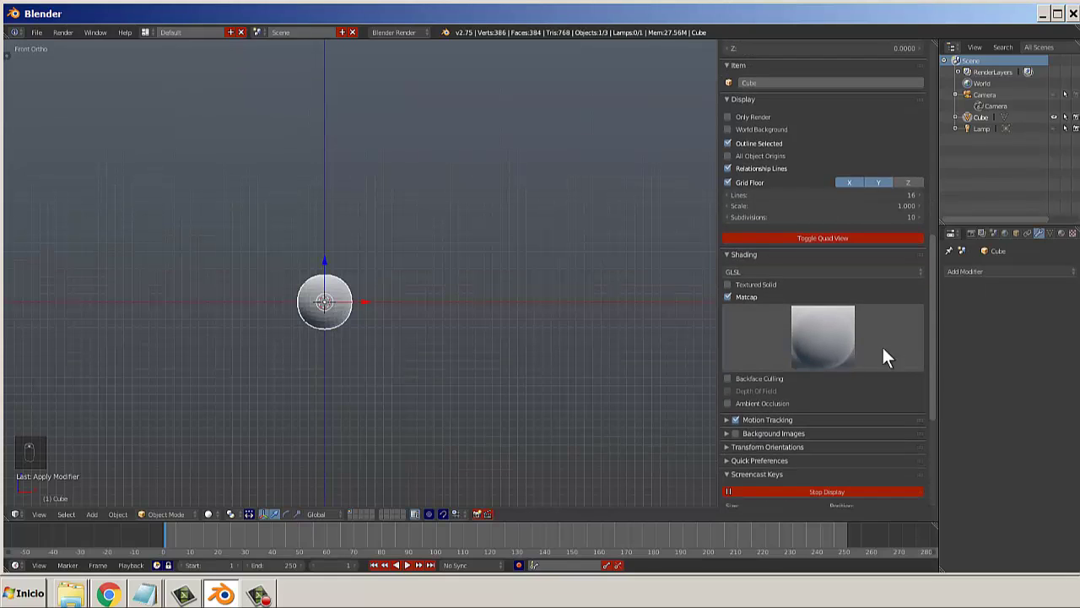
left_click(837, 340)
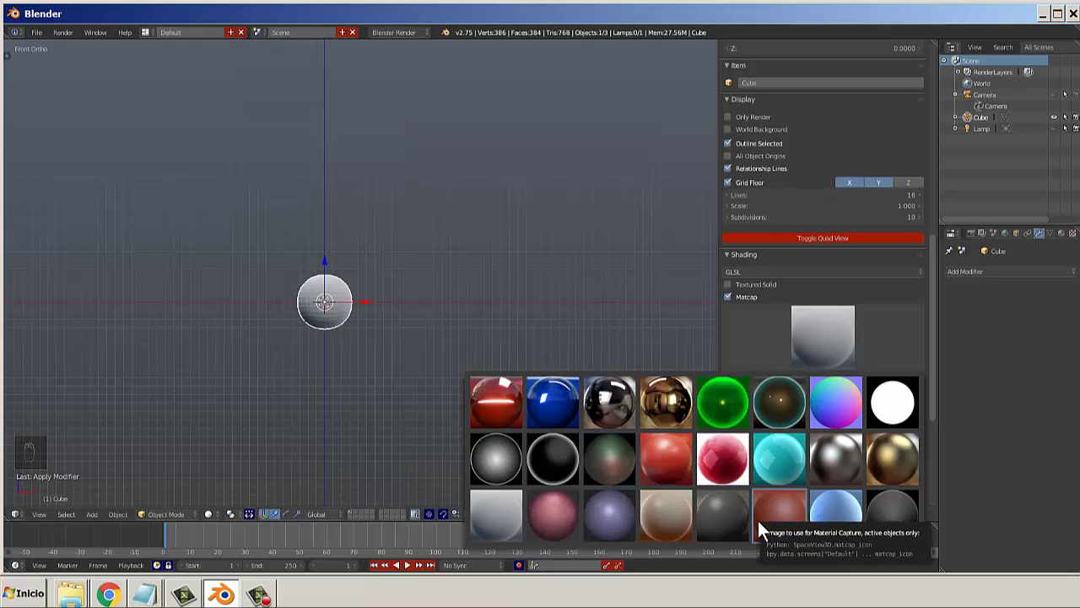
left_click(784, 508)
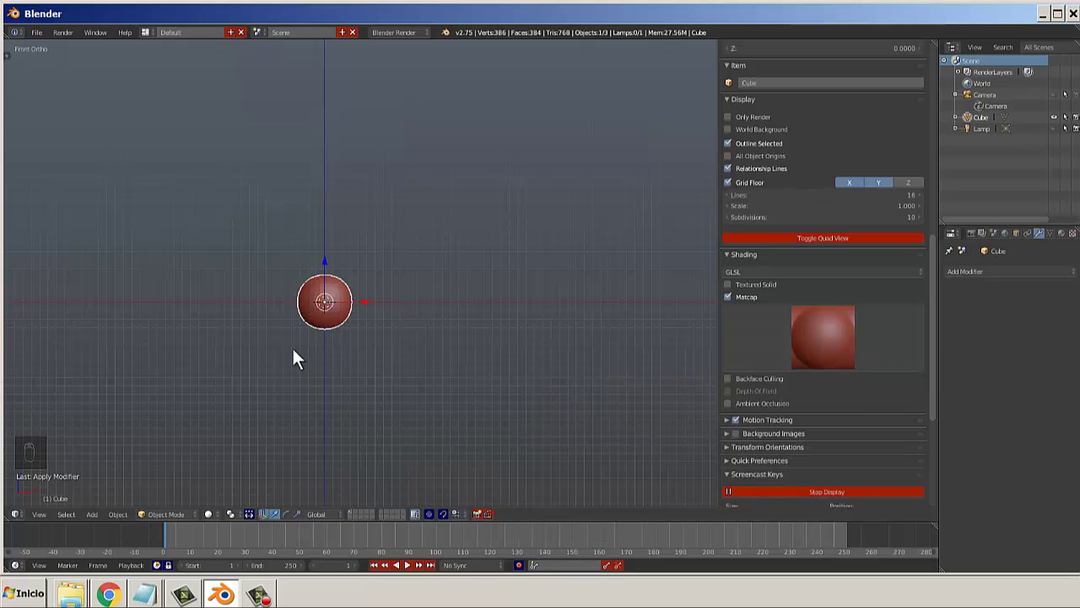
scroll(295, 341, "up", 6)
middle_click_drag(301, 339, 443, 224, "shift")
scroll(417, 264, "up", 6)
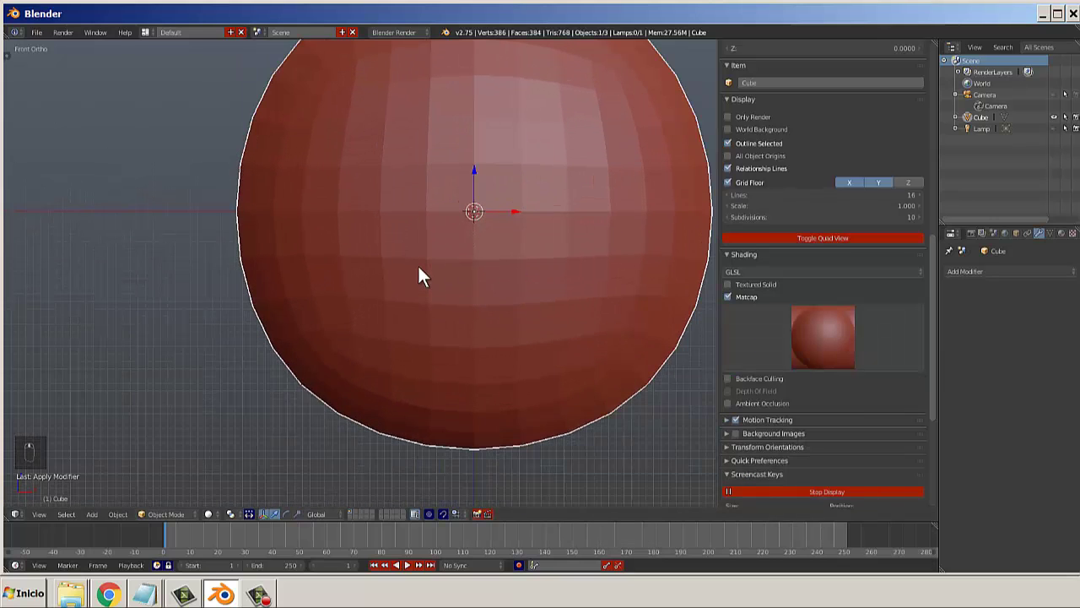
scroll(422, 266, "up", 1)
scroll(453, 236, "down", 6)
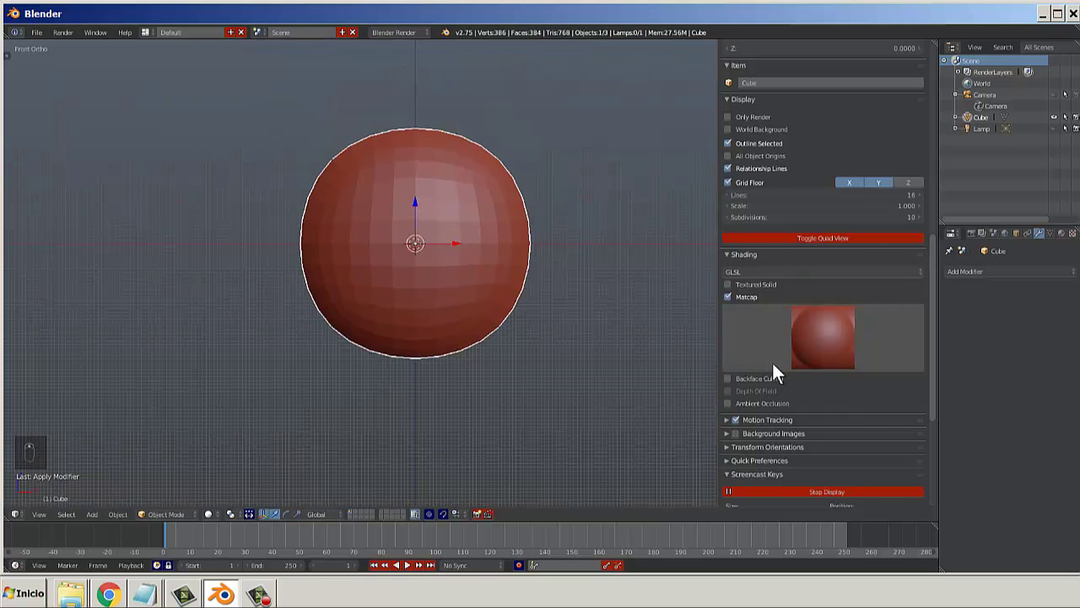
Expand the Quick Preferences section and adjust the directions of the first and second viewport lights.
scroll(760, 371, "down", 2)
scroll(732, 427, "down", 1)
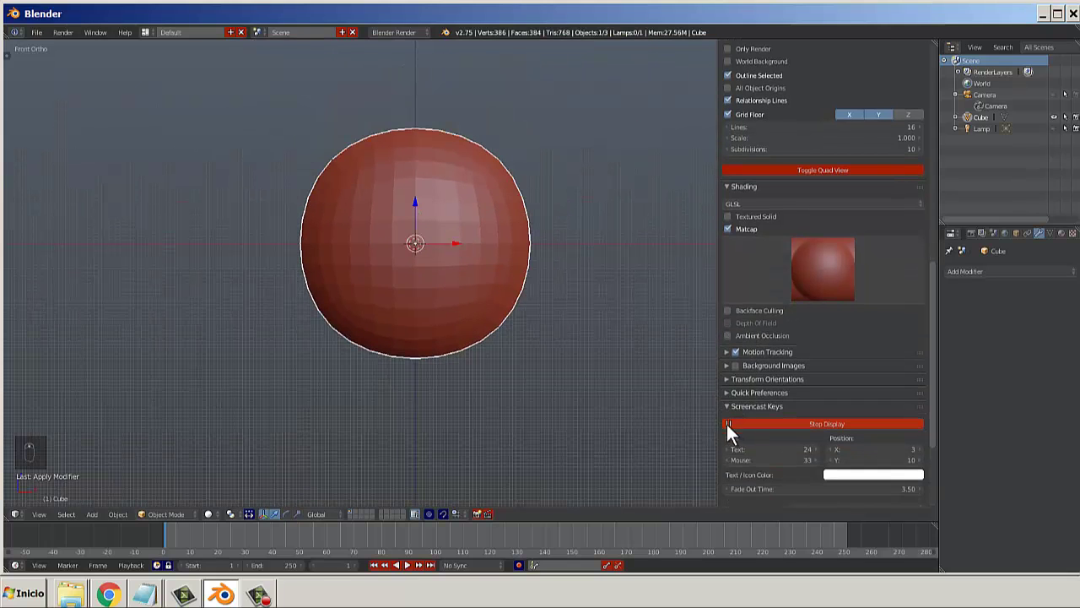
left_click(732, 395)
scroll(754, 379, "down", 5)
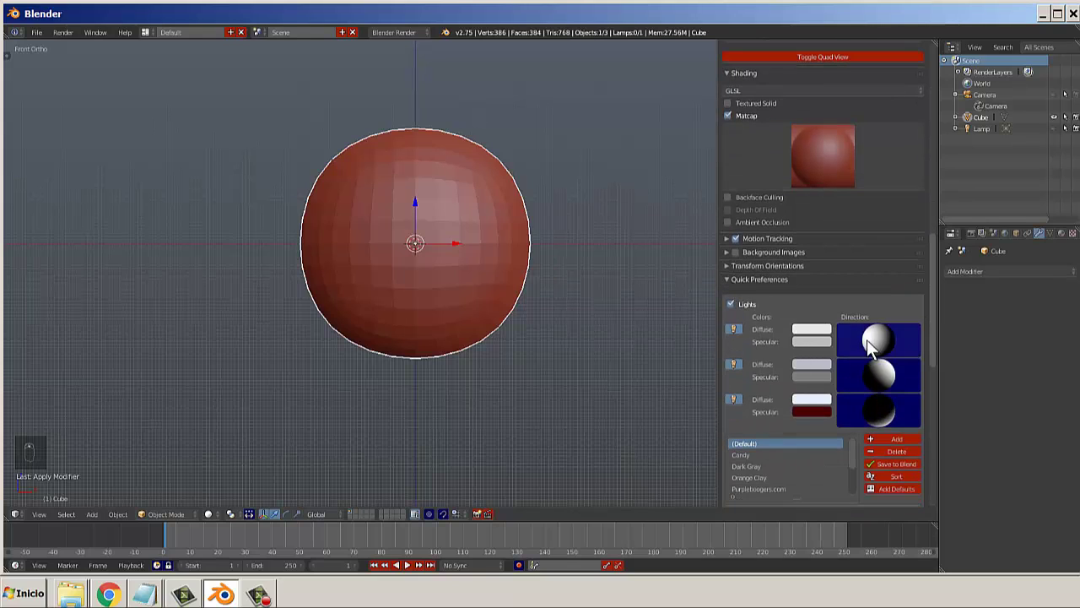
mouse_move(867, 340)
left_mouse_down()
mouse_move(852, 340)
mouse_move(881, 340)
mouse_move(847, 338)
mouse_move(900, 340)
mouse_move(836, 342)
mouse_move(878, 345)
mouse_move(876, 381)
left_mouse_up()
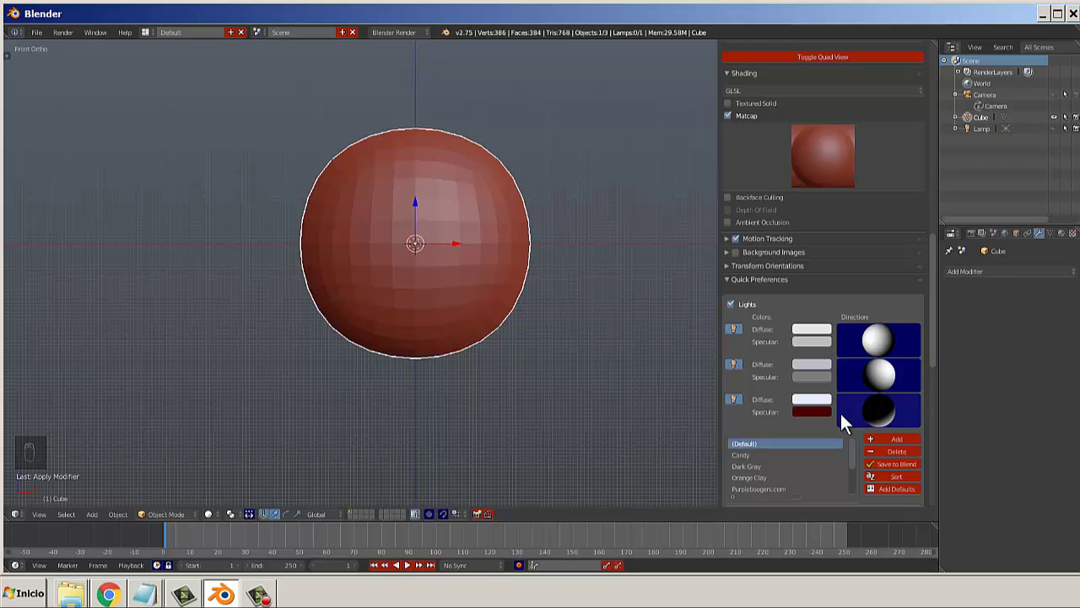
Turn off the Lights options, check the Transform Orientations section, and collapse Quick Preferences.
scroll(931, 367, "down", 5)
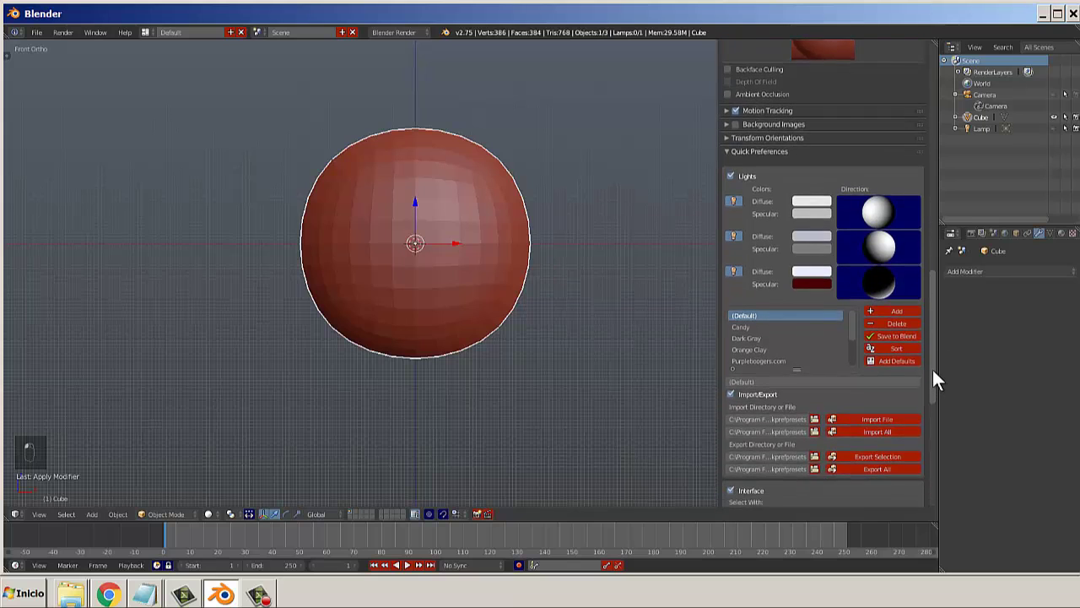
scroll(931, 367, "down", 6)
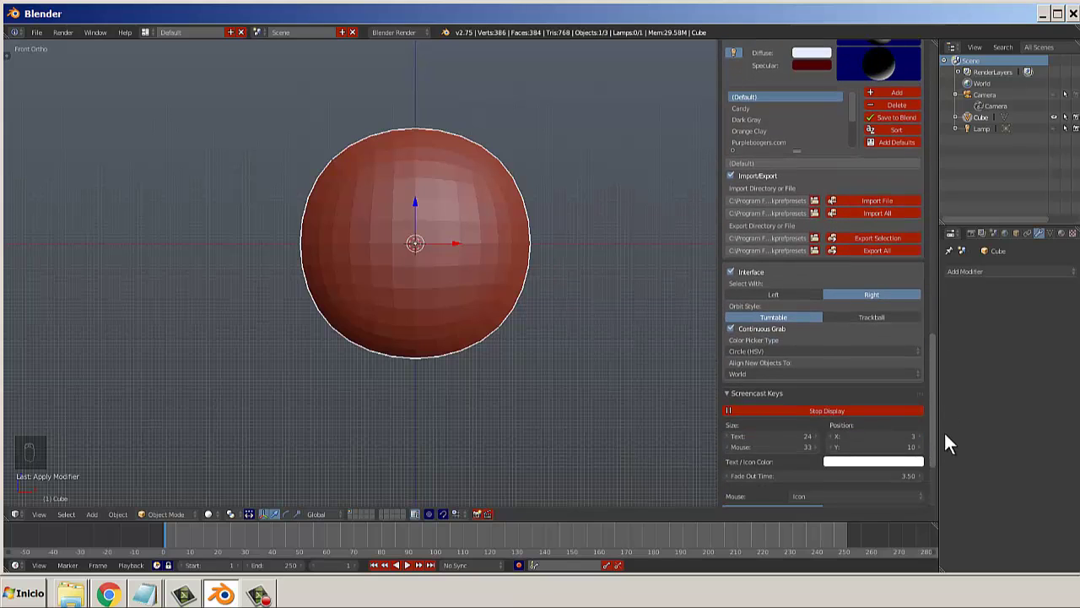
scroll(733, 318, "up", 10)
left_click(786, 321)
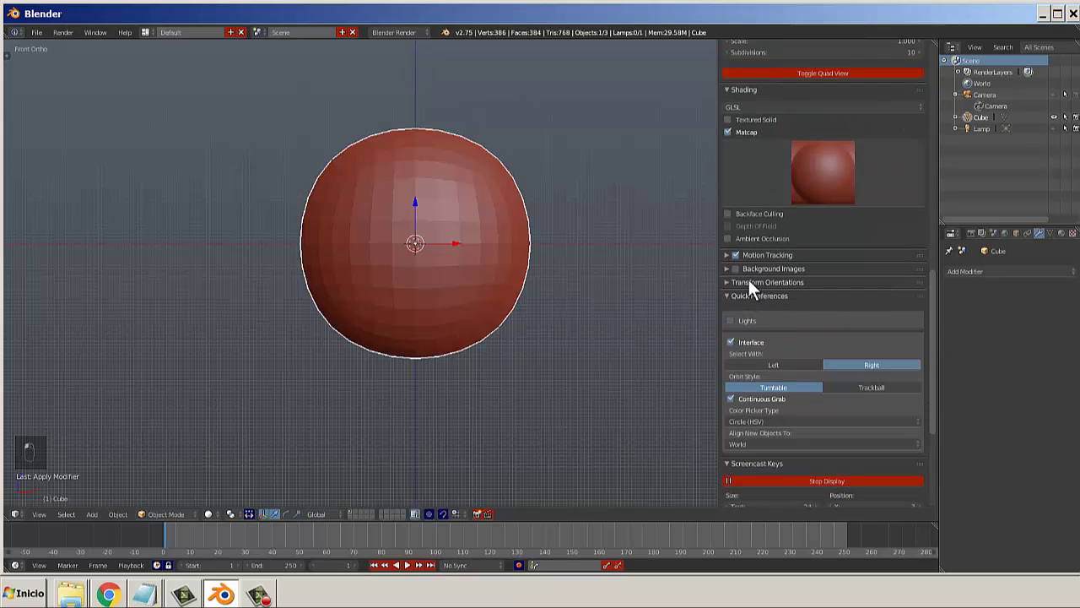
left_click(750, 283)
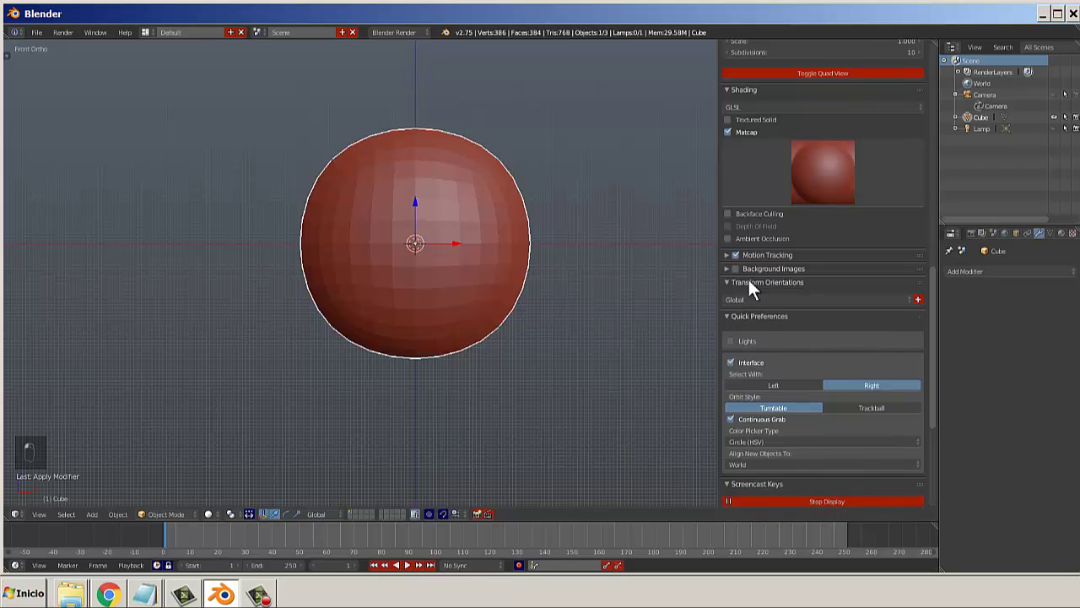
left_click(748, 283)
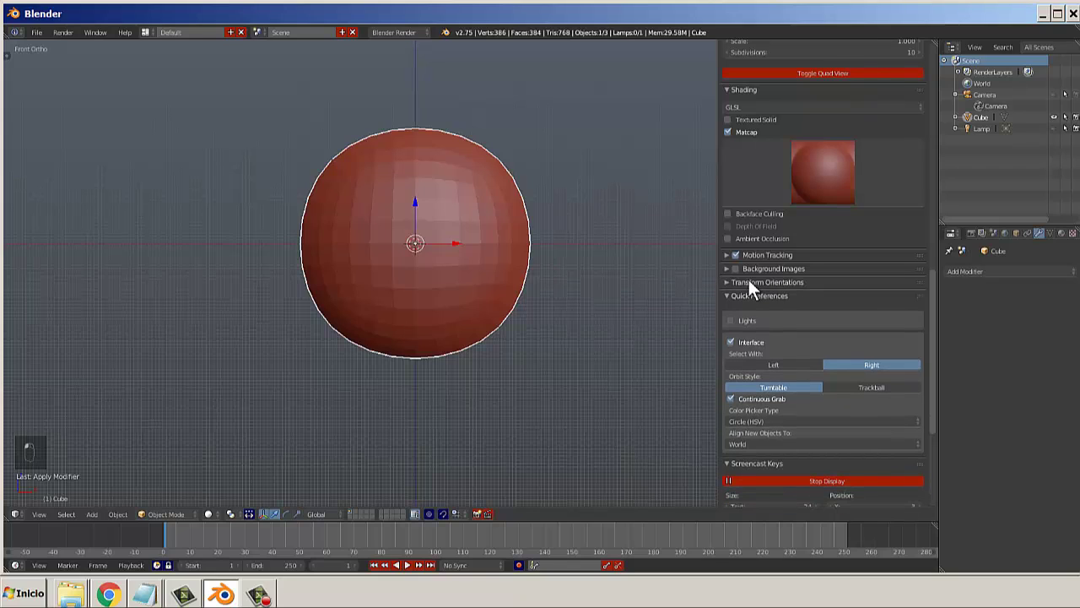
left_click(731, 295)
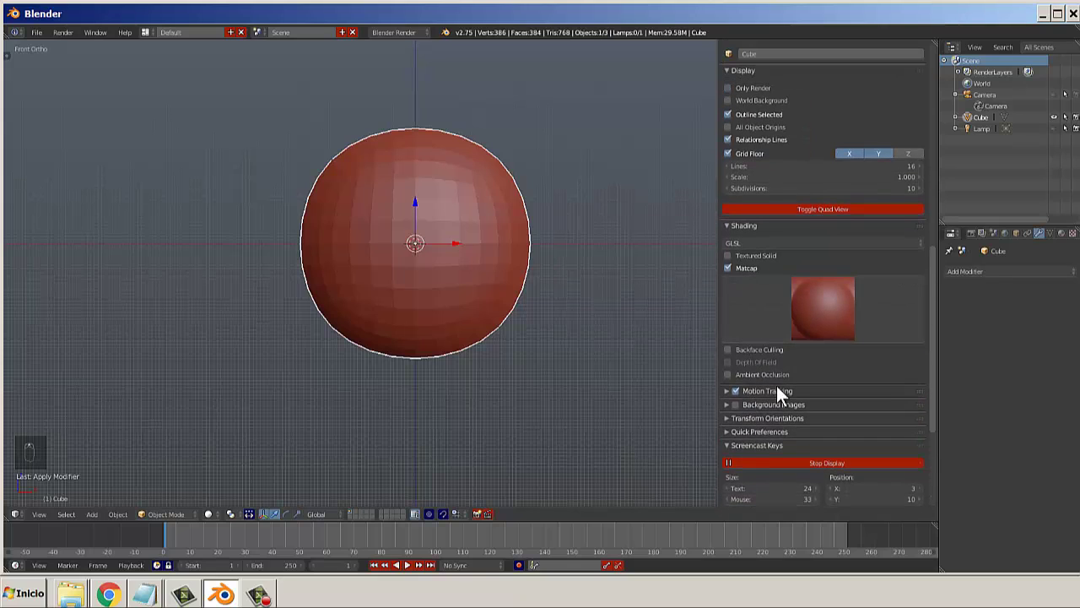
Try toggling Ambient Occlusion and Grid Floor, restore both options, and return to the cube's transform settings.
left_click(728, 374)
left_click(727, 374)
scroll(767, 332, "up", 2)
scroll(768, 336, "up", 2)
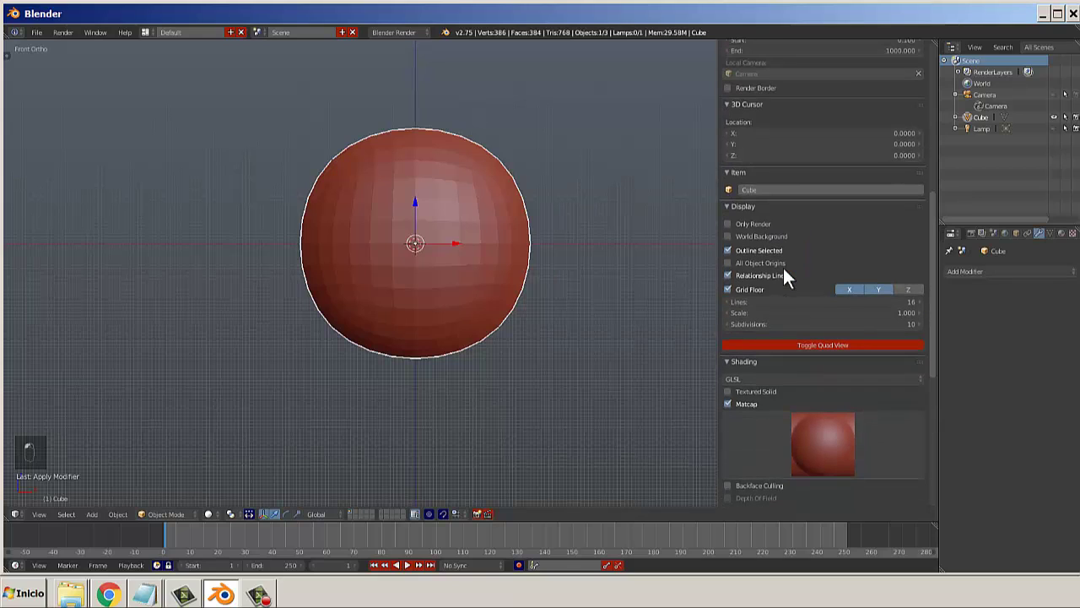
left_click(728, 289)
left_click(728, 289)
scroll(743, 266, "up", 2)
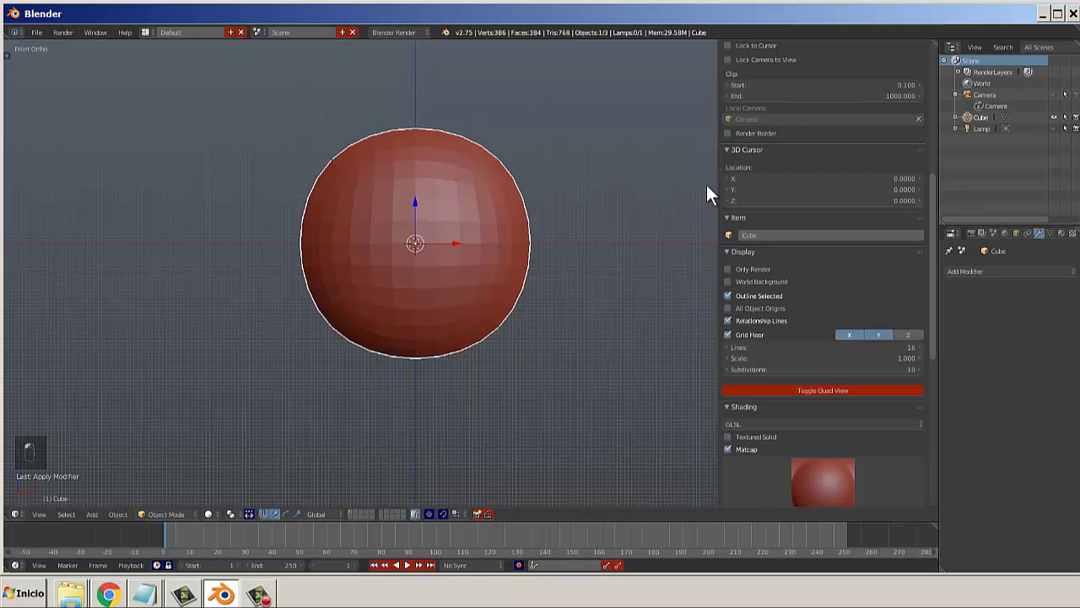
scroll(707, 186, "up", 3)
scroll(865, 241, "up", 9)
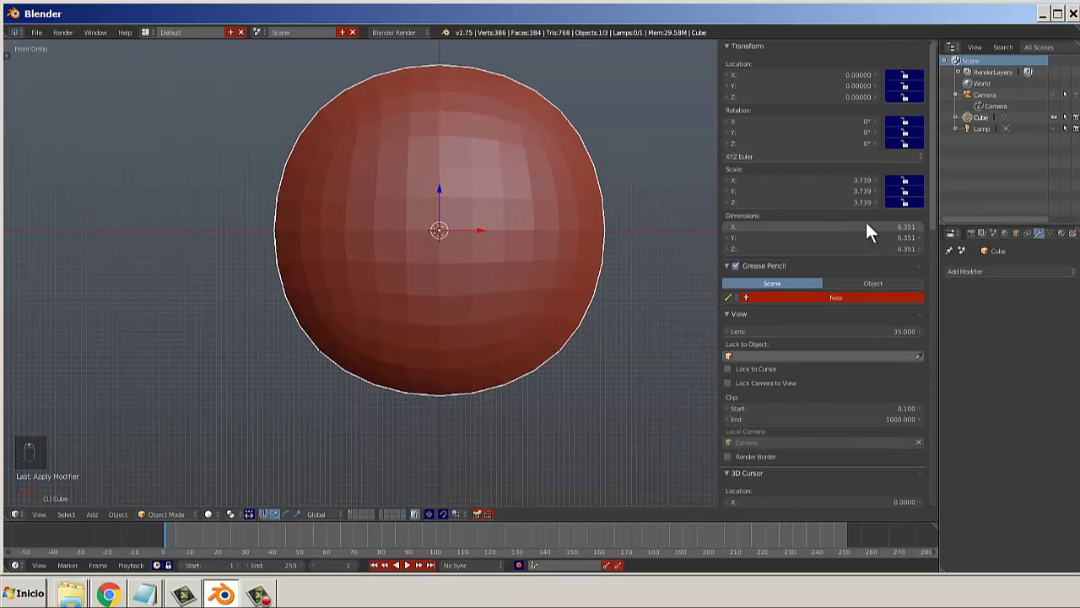
Hide the properties sidebar, switch the cube to Sculpt Mode, and show the brush tools in a widened tool shelf.
key("n")
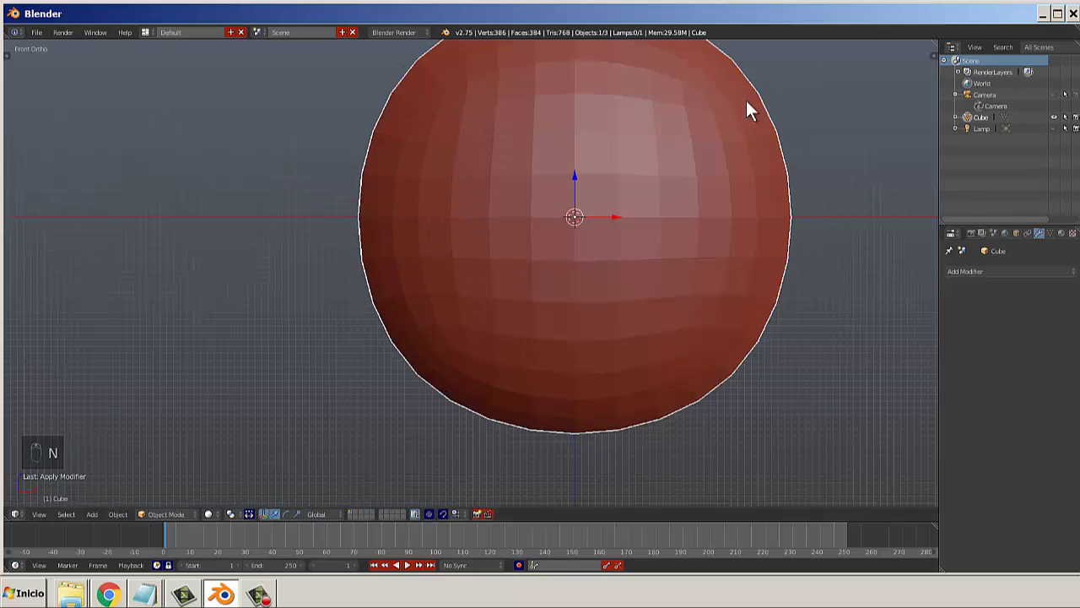
scroll(633, 228, "down", 5)
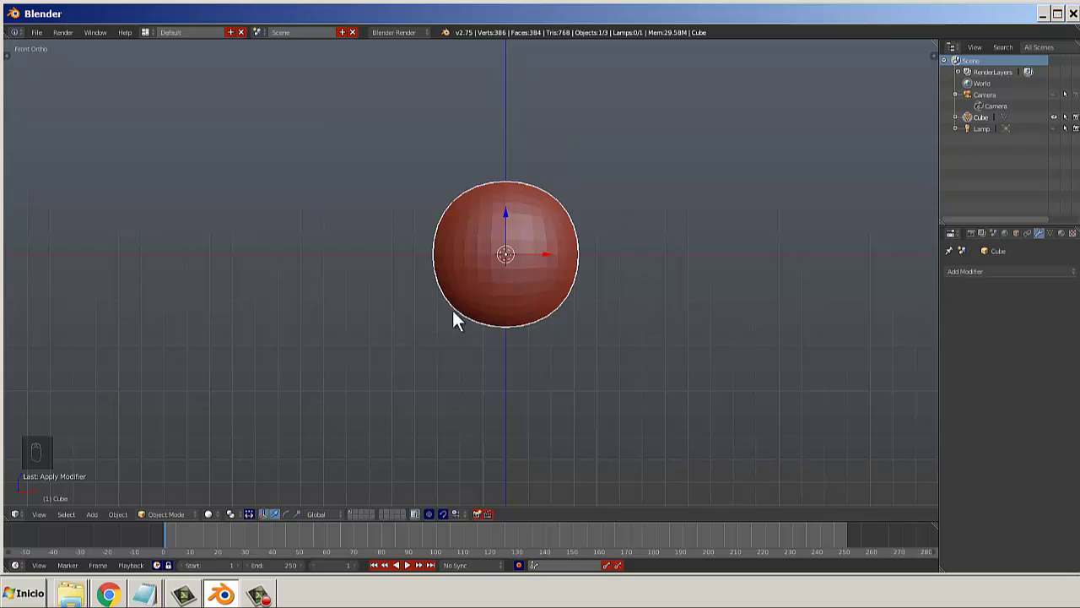
left_click(175, 513)
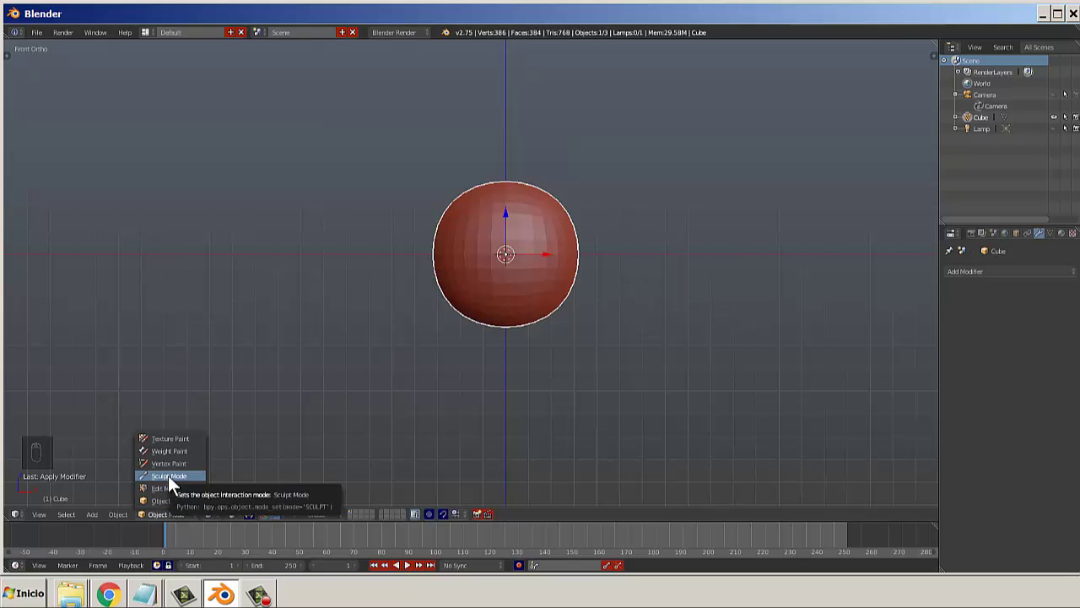
left_click(167, 475)
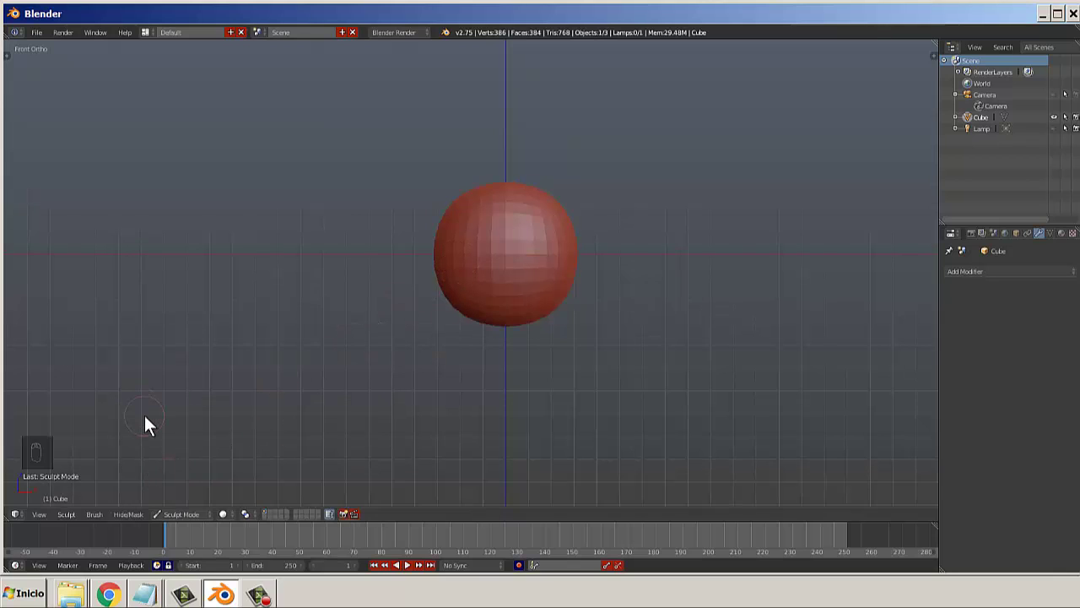
key("t")
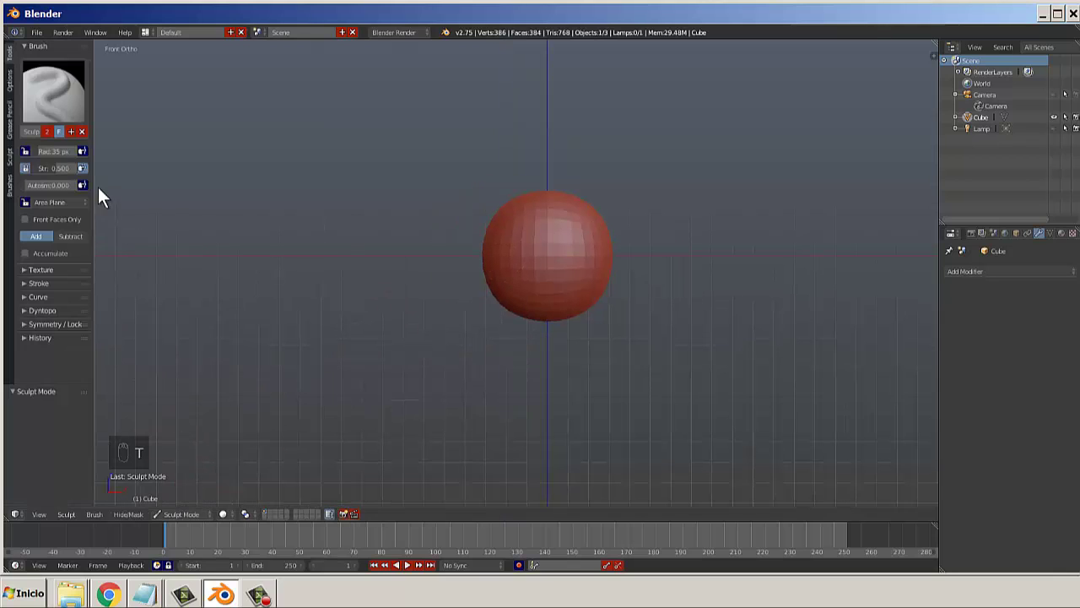
left_click_drag(93, 111, 263, 118)
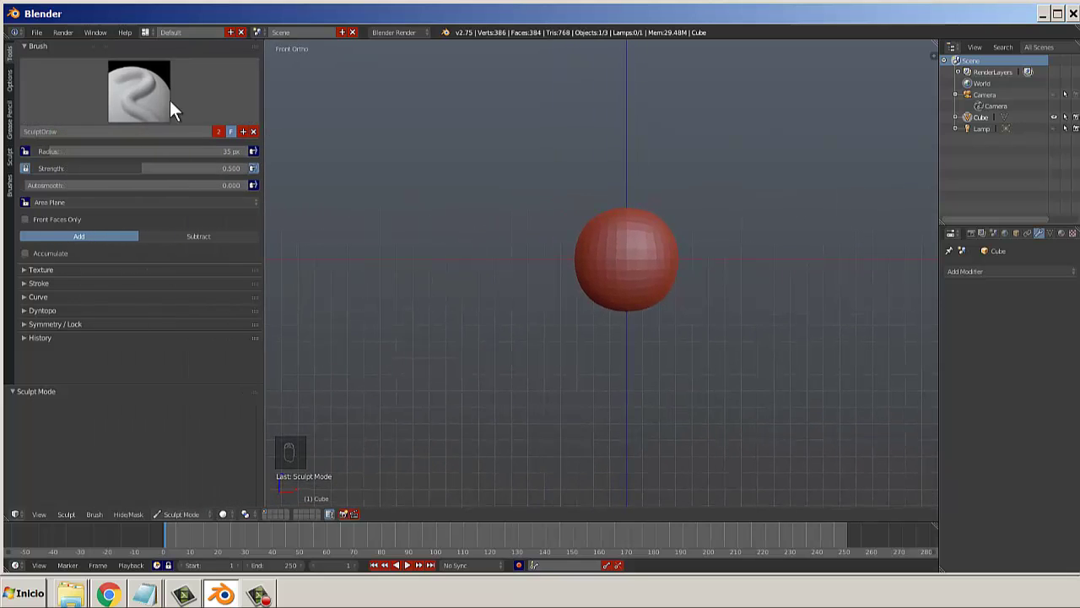
Switch to Edit Mode and Object Mode in turn to compare their tools, and return to Sculpt Mode.
left_click(183, 510)
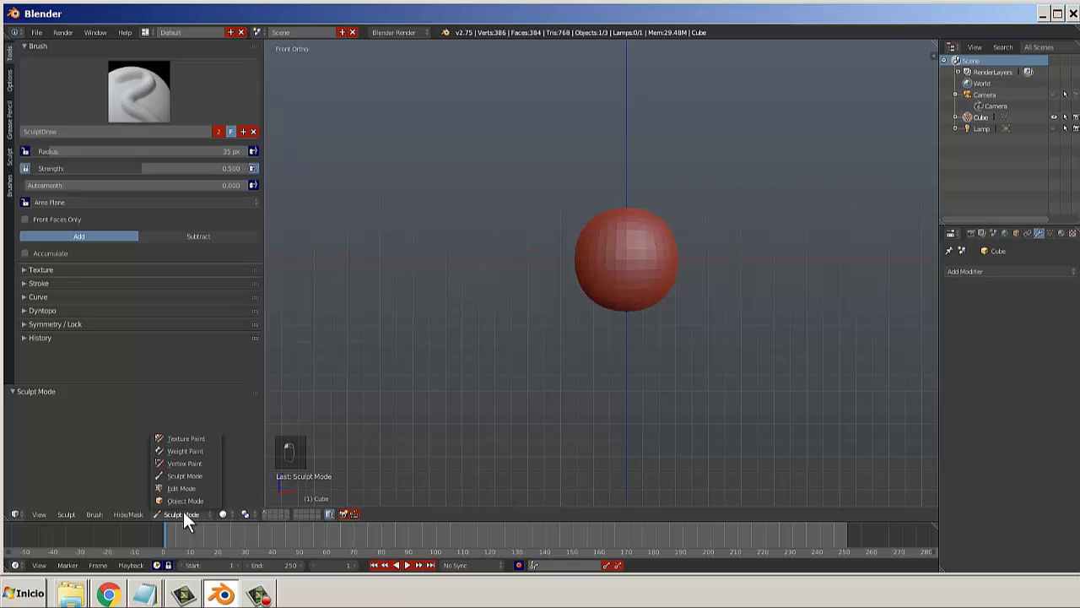
left_click(181, 489)
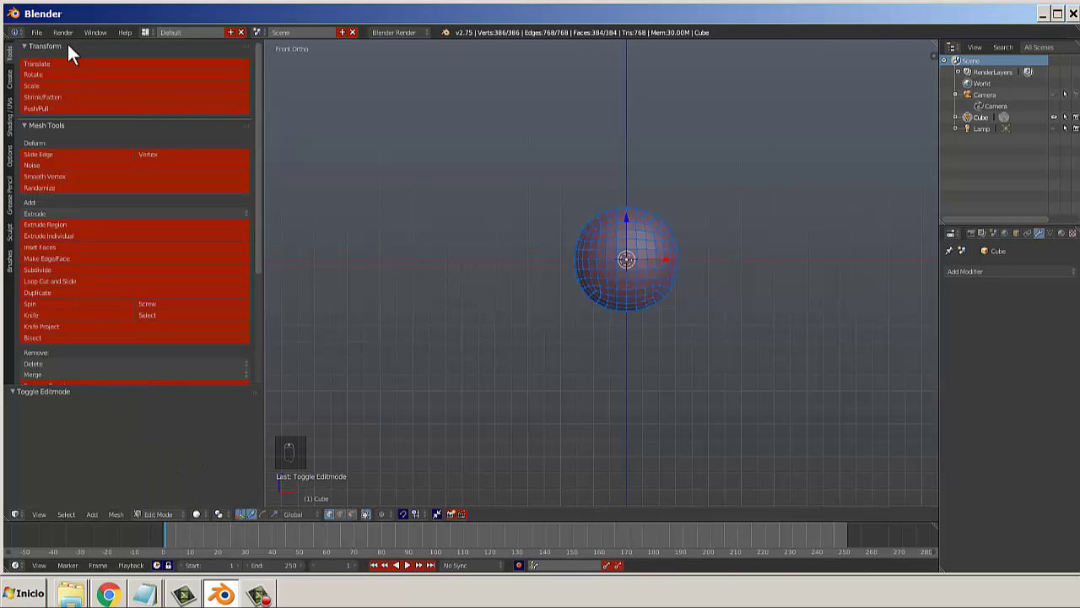
left_click(165, 514)
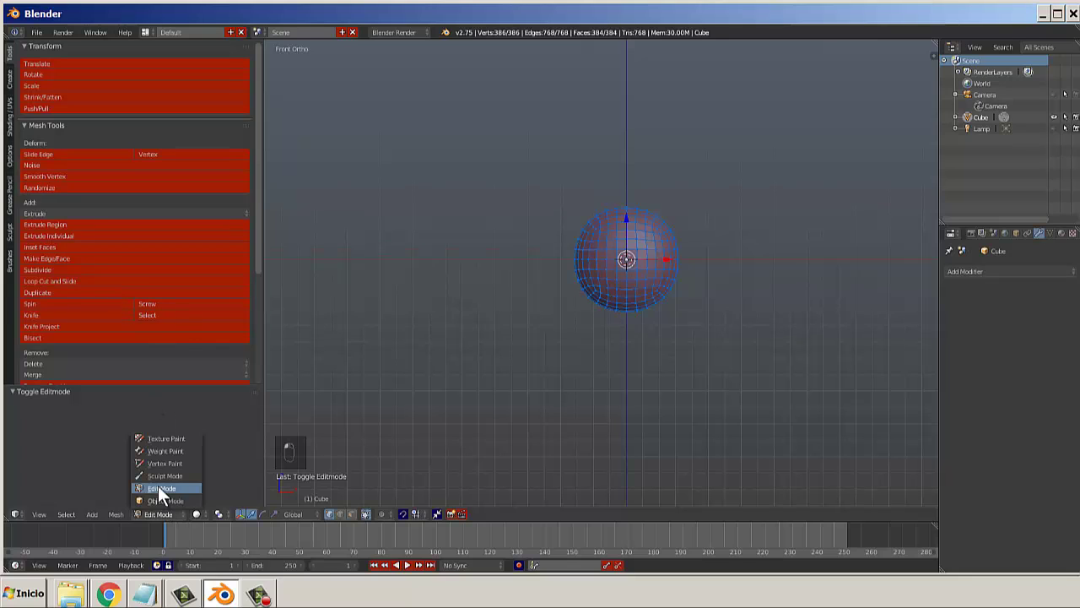
left_click(173, 501)
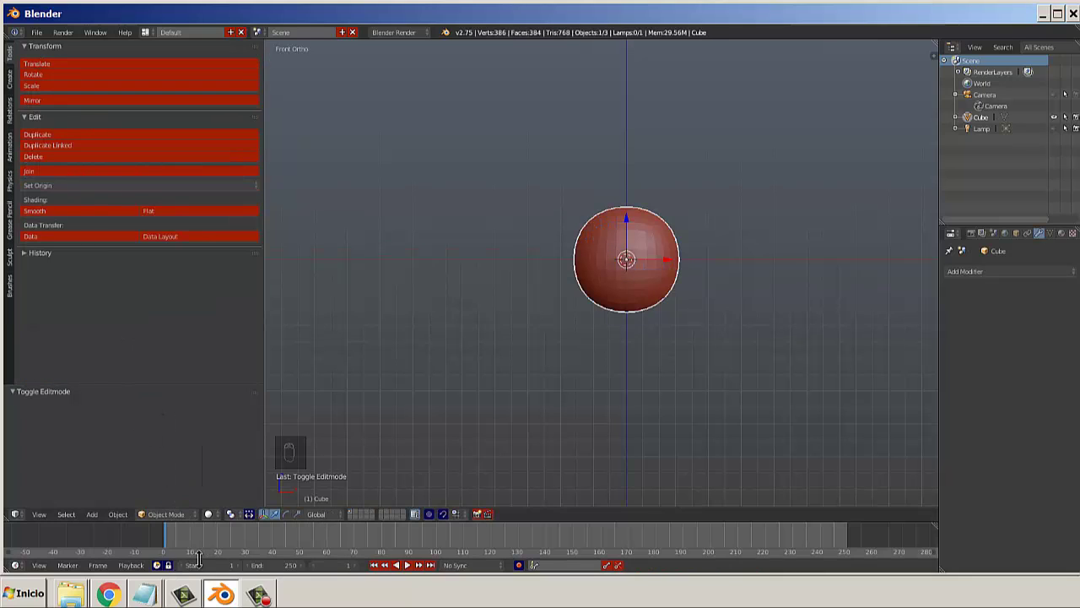
left_click(171, 512)
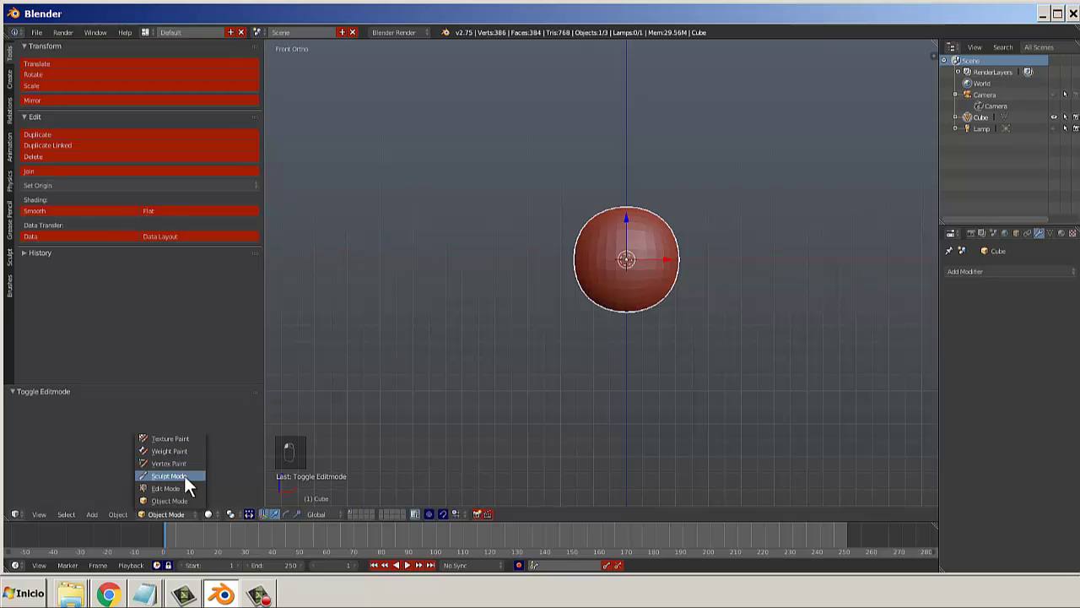
left_click(184, 476)
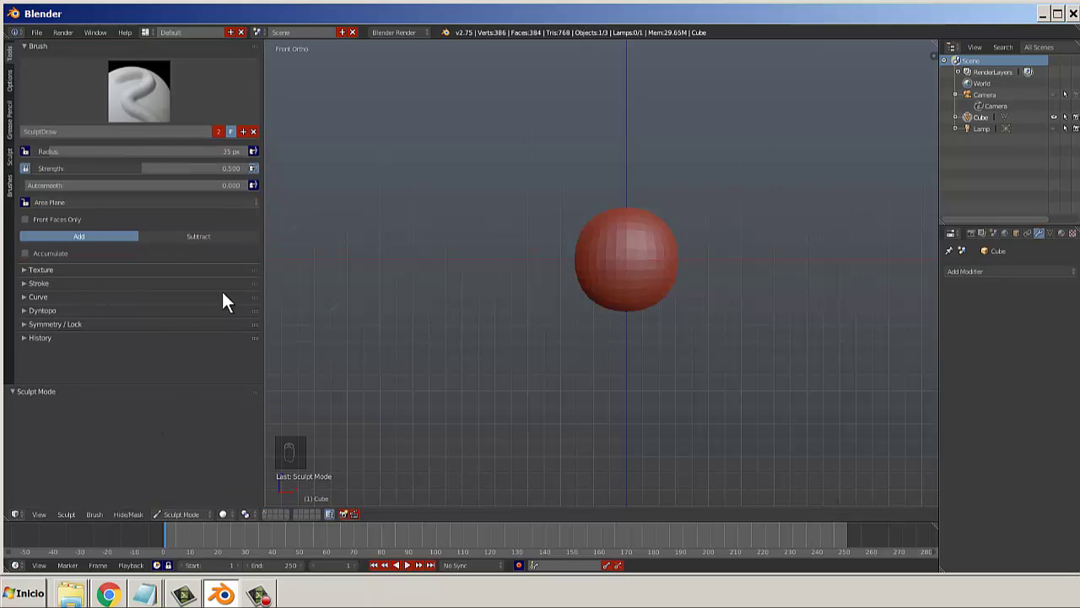
Select the Grab sculpting brush and replace it with the Clay Strips brush.
left_click_drag(264, 256, 285, 253)
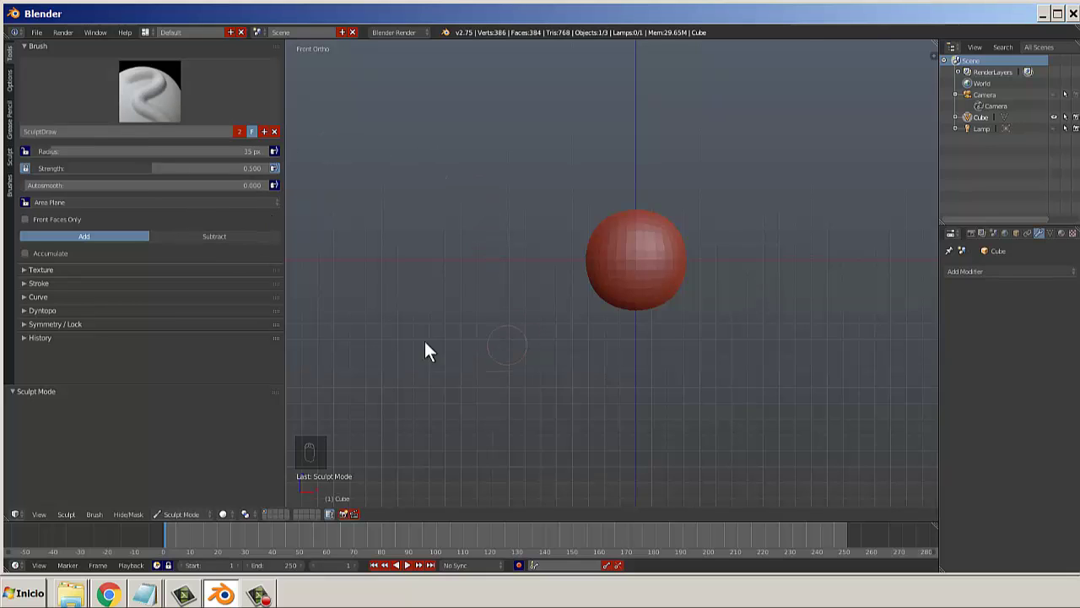
scroll(665, 286, "up", 4)
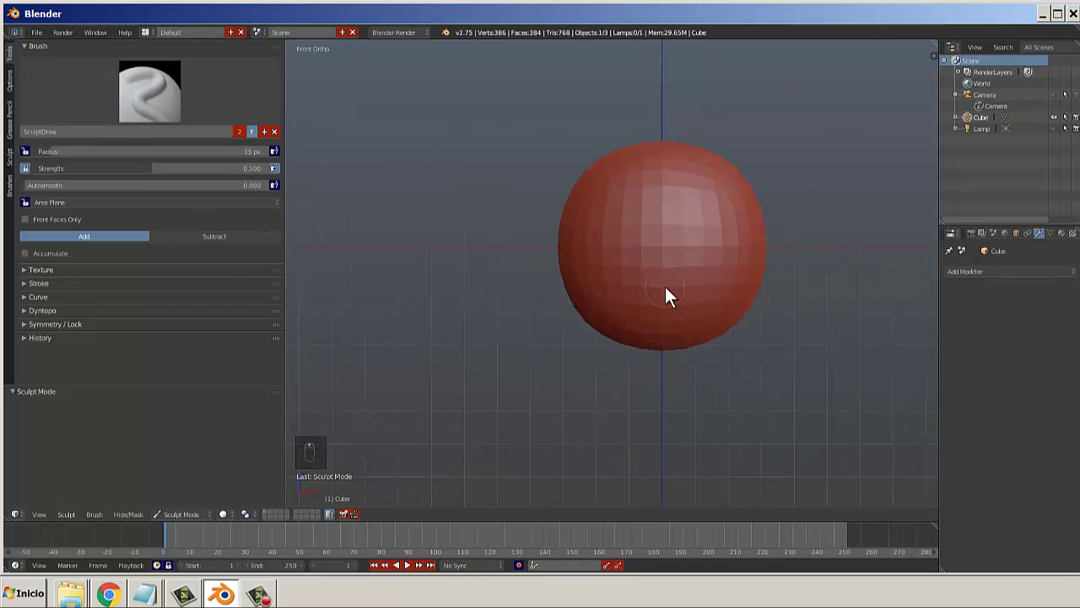
scroll(665, 287, "up", 3)
scroll(642, 220, "down", 1)
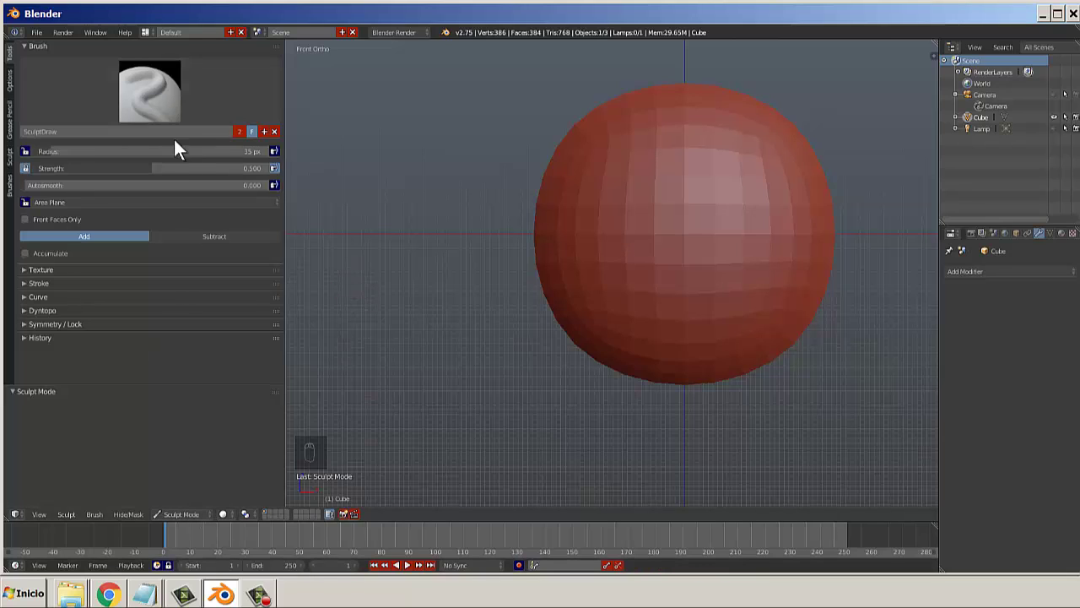
left_click(150, 90)
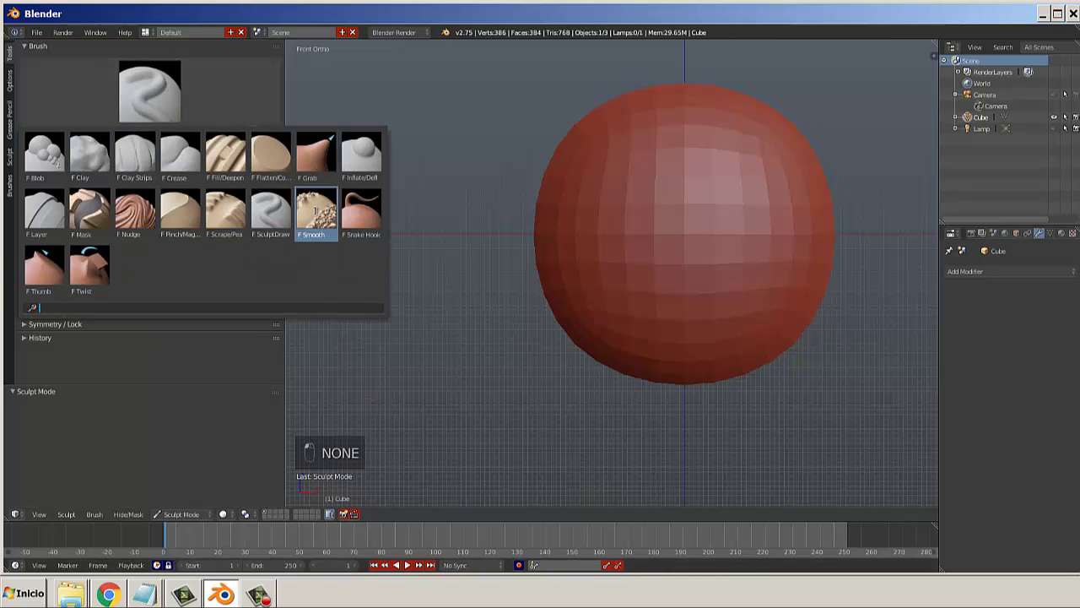
left_click(316, 154)
left_click(134, 79)
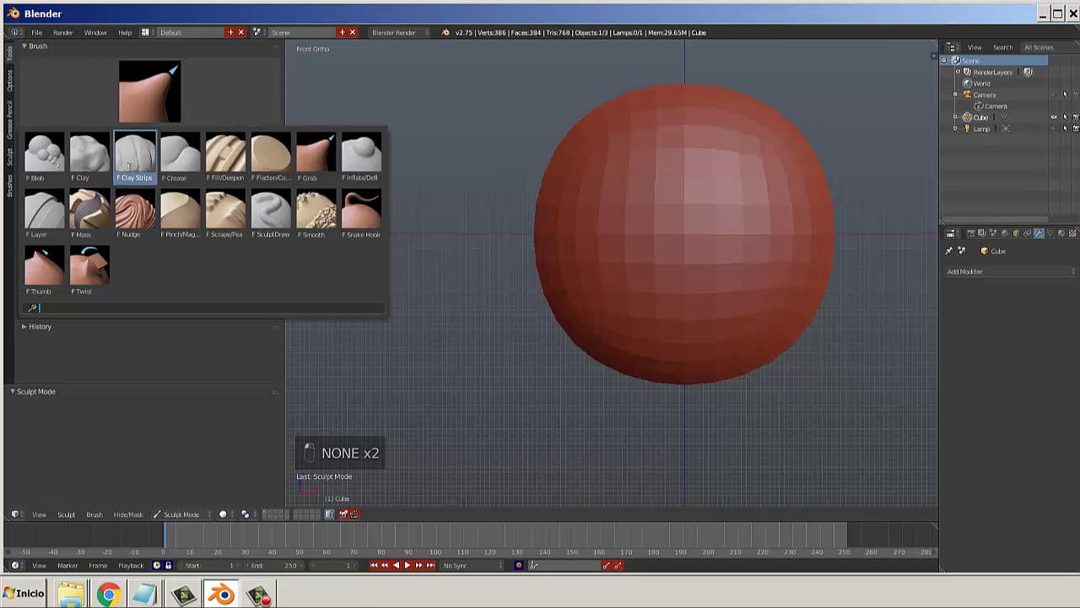
left_click(132, 160)
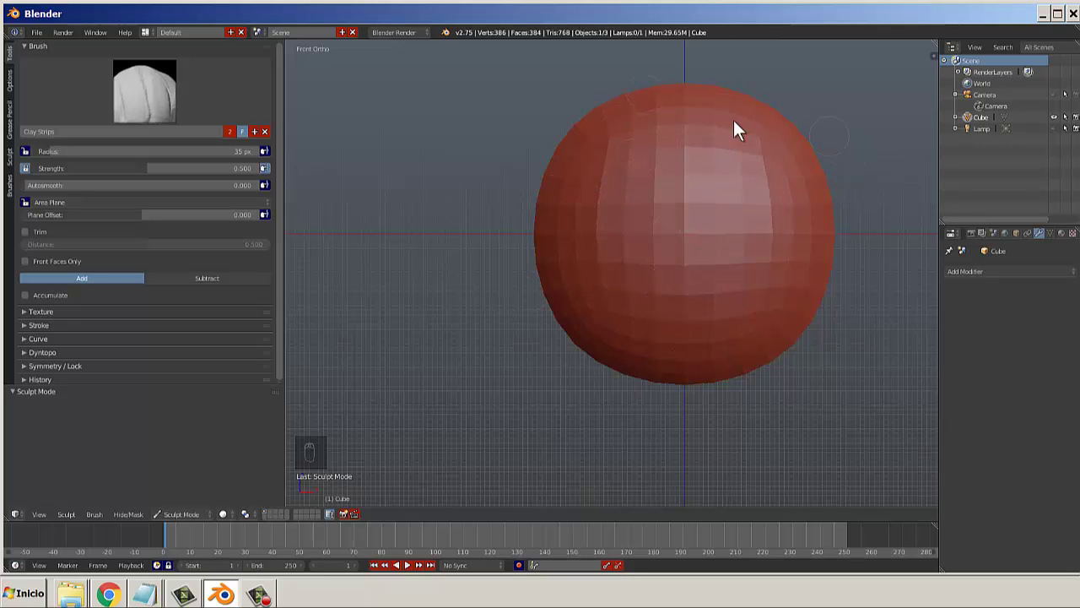
Choose the SculptDraw brush and sculpt several test strokes across the front of the sphere, checking the relief from different angles.
left_click(165, 93)
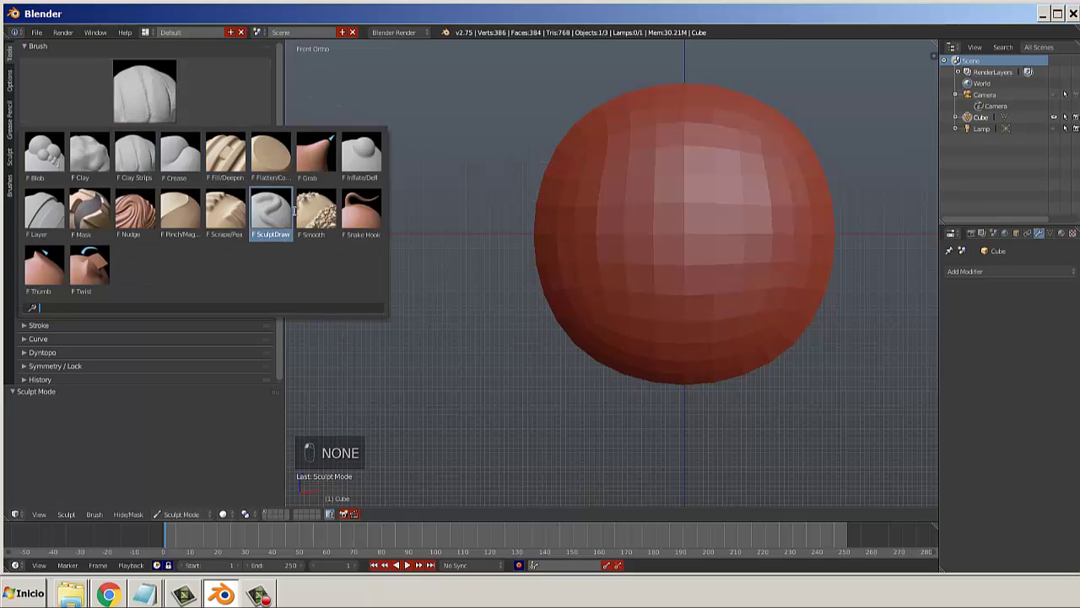
left_click(271, 221)
left_click_drag(589, 192, 648, 207)
mouse_move(639, 284)
left_mouse_down()
mouse_move(675, 272)
mouse_move(666, 112)
mouse_move(696, 206)
left_mouse_up()
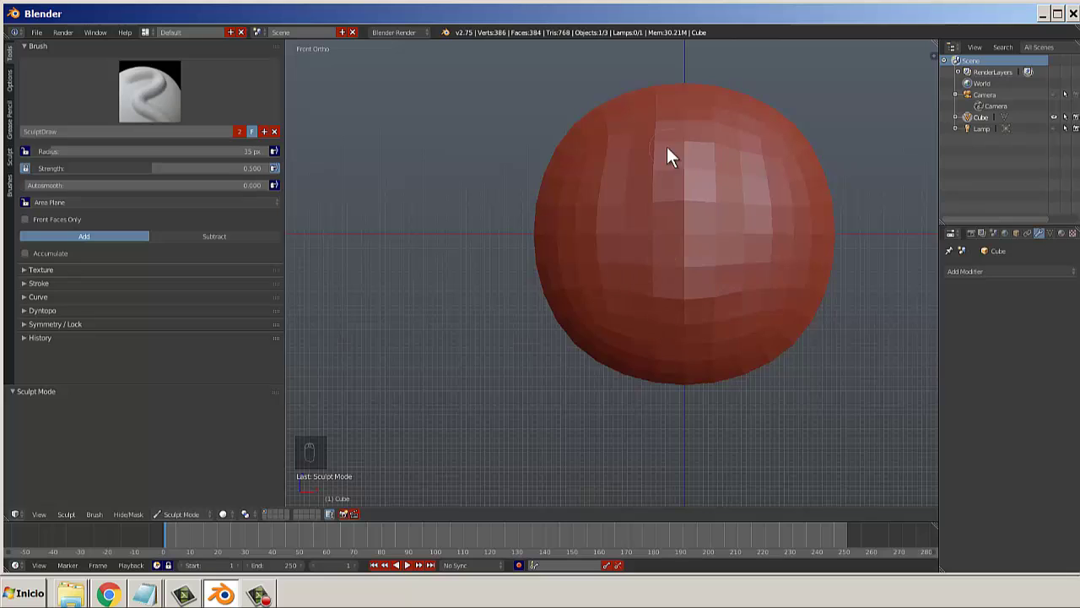
mouse_move(579, 177)
middle_mouse_down()
mouse_move(548, 217)
mouse_move(629, 217)
mouse_move(567, 160)
middle_mouse_up()
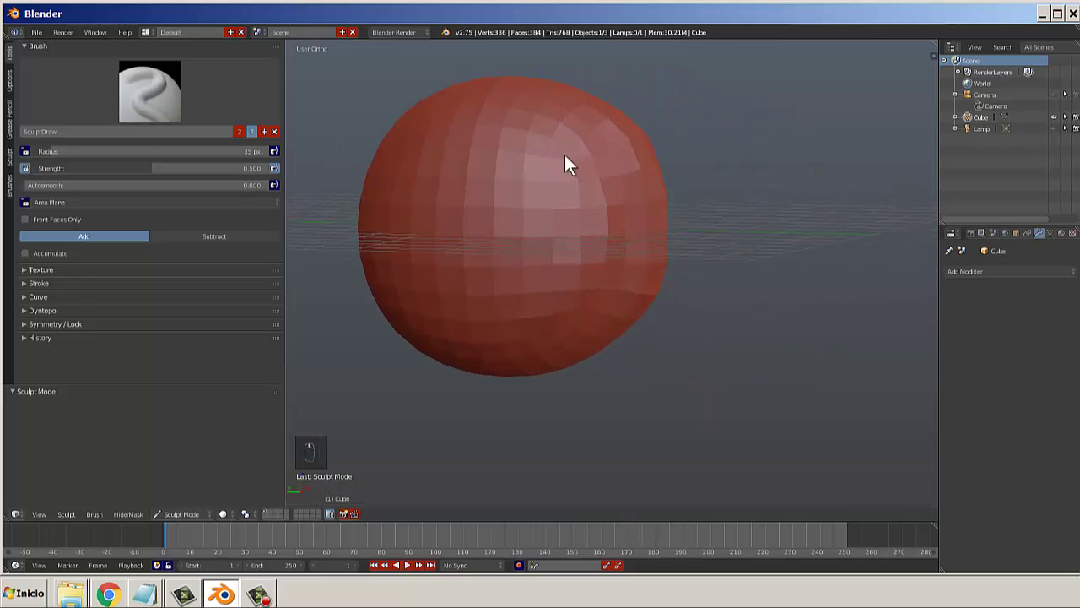
mouse_move(533, 245)
middle_mouse_down()
mouse_move(576, 246)
mouse_move(518, 228)
middle_mouse_up()
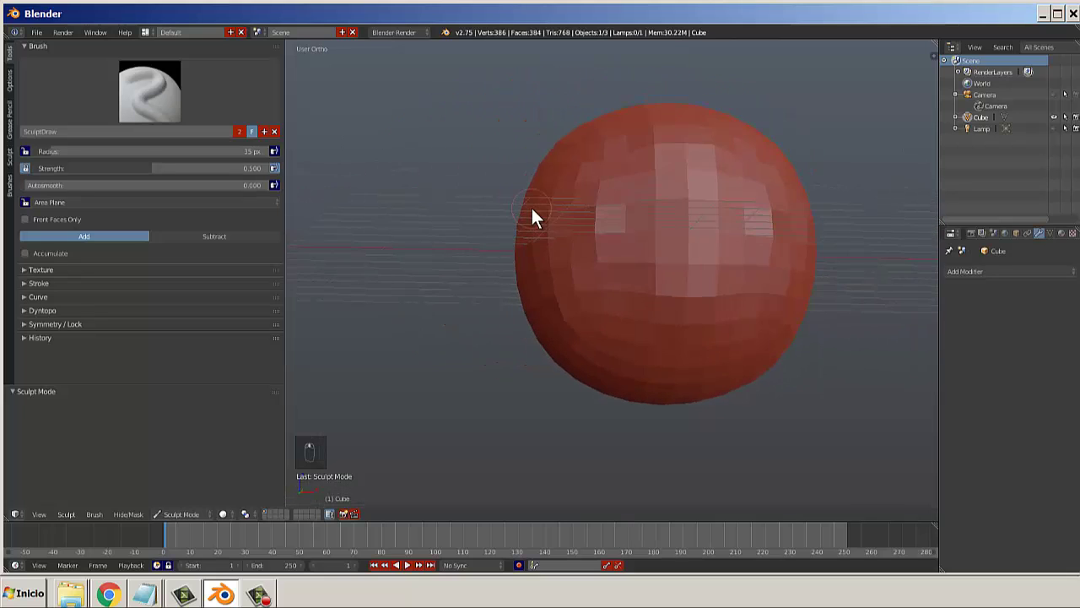
key("KP_1")
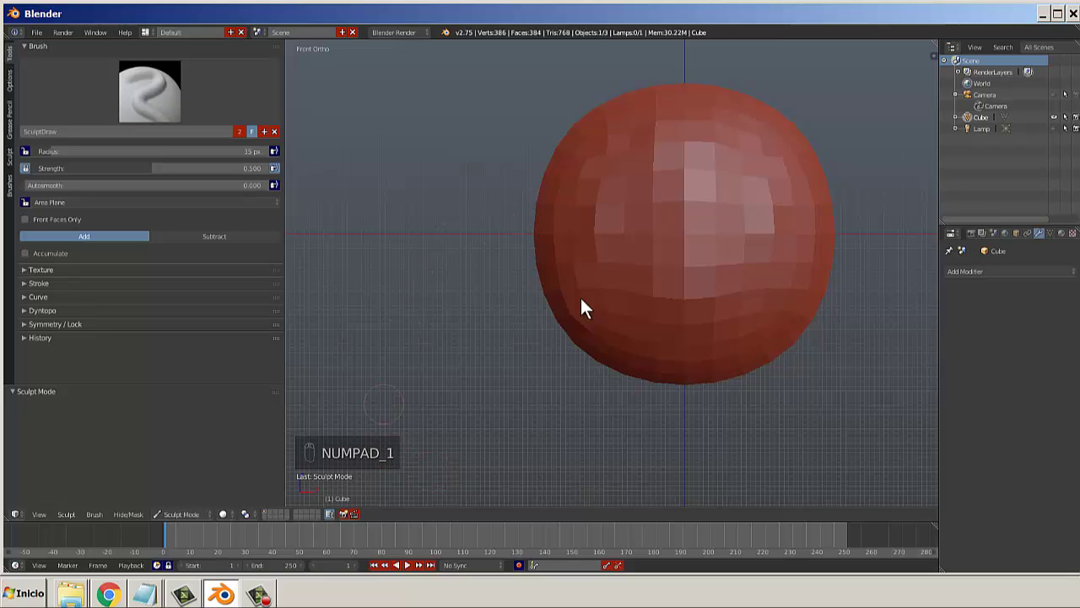
scroll(612, 180, "down", 4)
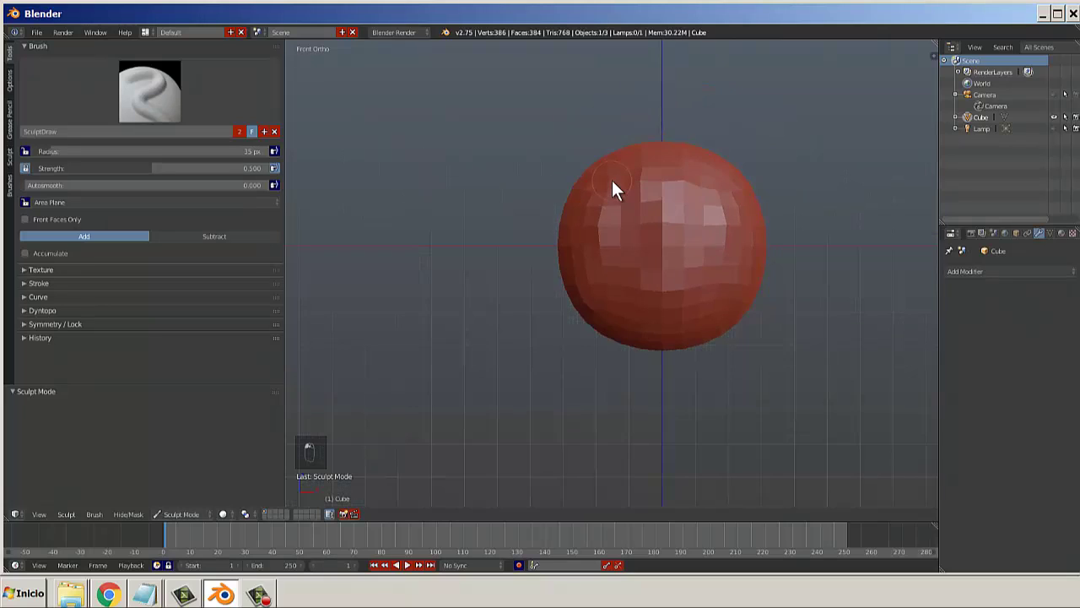
mouse_move(658, 226)
left_mouse_down()
mouse_move(677, 214)
mouse_move(562, 175)
mouse_move(610, 274)
mouse_move(610, 210)
mouse_move(639, 240)
mouse_move(610, 251)
left_mouse_up()
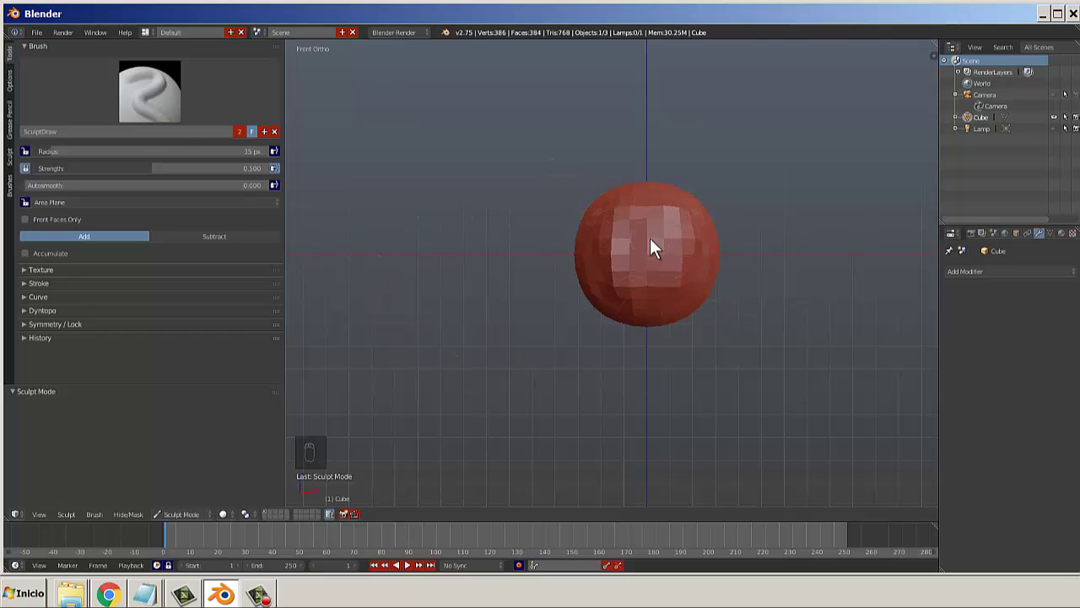
Undo all the test sculpting strokes on the sphere.
key("ctrl+z")
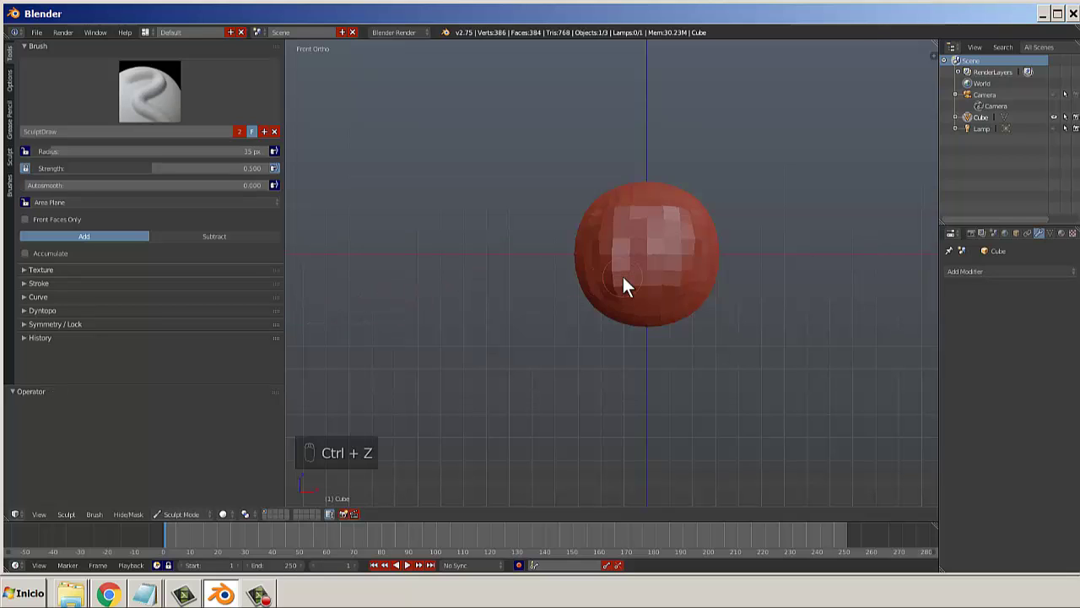
key("ctrl+z")
key("ctrl+z")
key("ctrl+z")
key("ctrl+z")
key("ctrl+z")
key("ctrl+z")
key("ctrl+z")
key("ctrl+z")
key("ctrl+z")
key("ctrl+z")
key("ctrl+z")
key("ctrl+z")
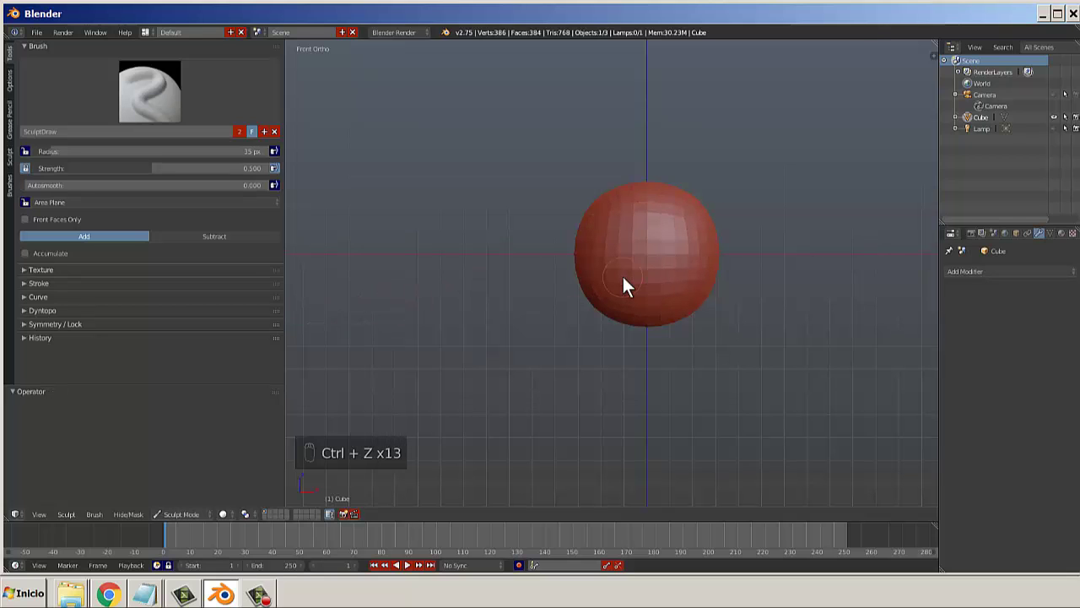
key("ctrl+z")
key("ctrl+z")
key("ctrl+z")
key("ctrl+z")
scroll(662, 251, "up", 5)
scroll(628, 232, "down", 3)
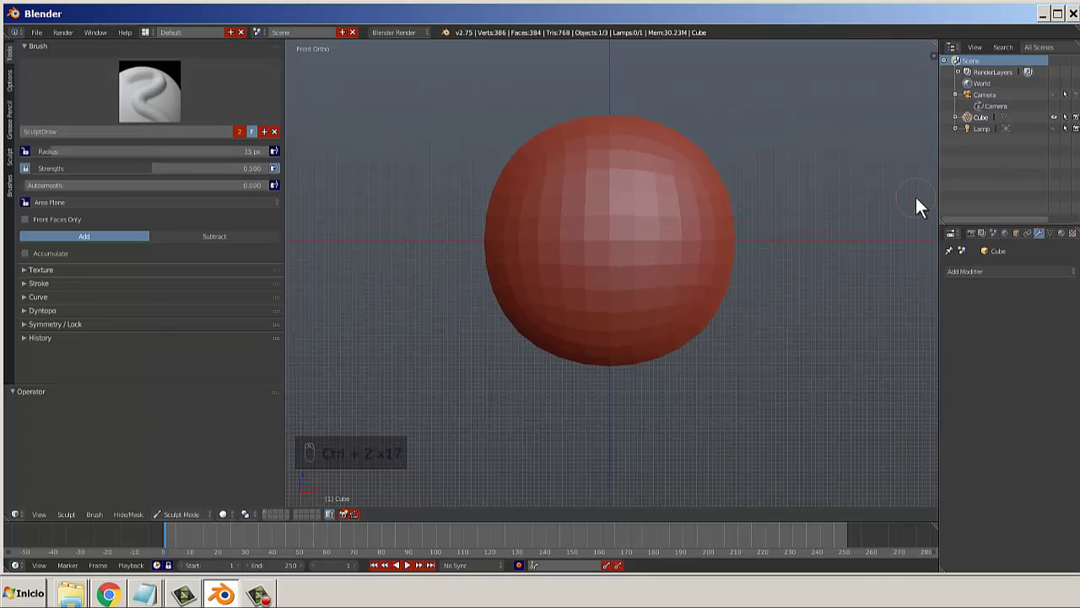
Expand the Dyntopo options and add a Multiresolution modifier to the cube.
left_click(47, 311)
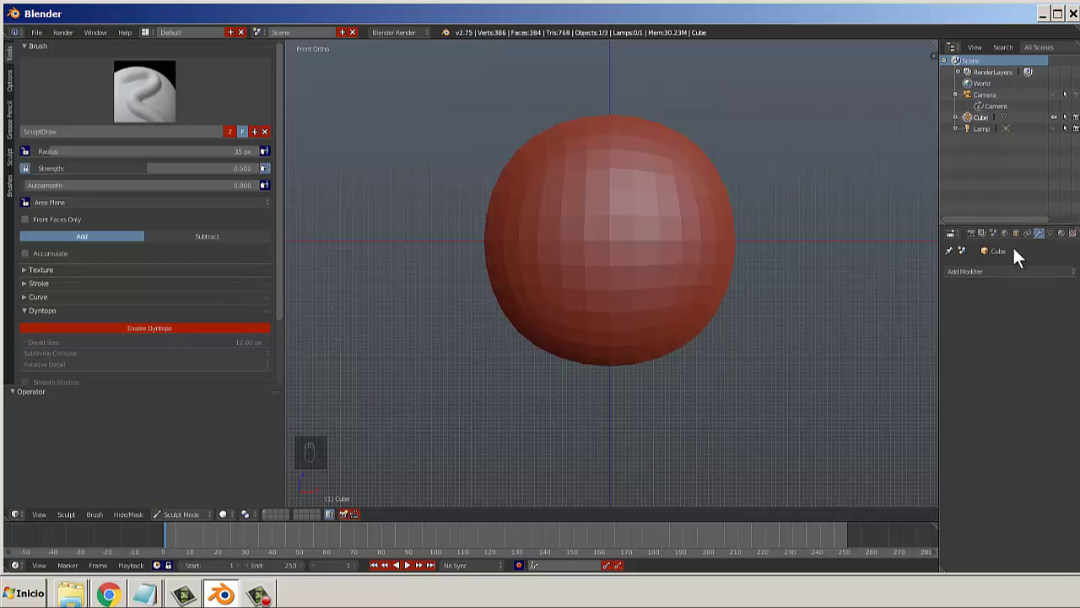
left_click(1008, 271)
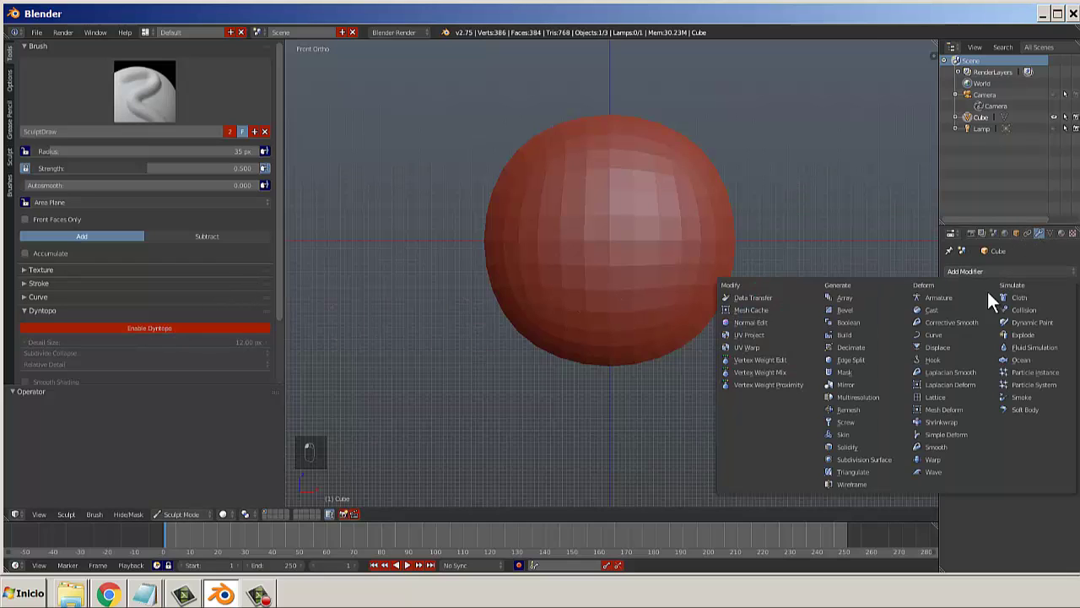
left_click(860, 397)
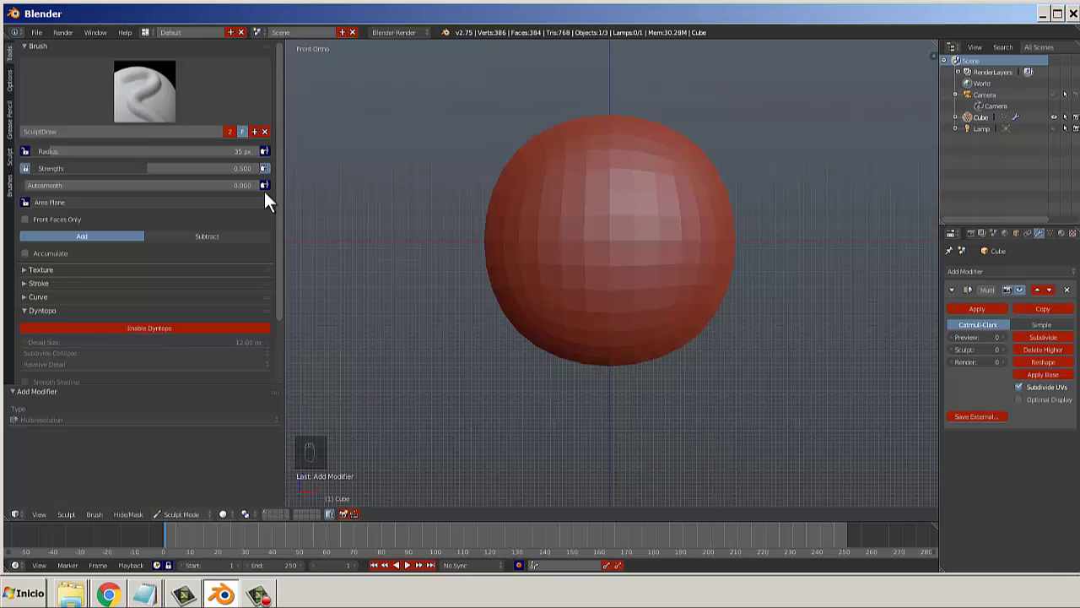
Hide the tool shelf and show the sphere in wireframe to examine its mesh density.
key("t")
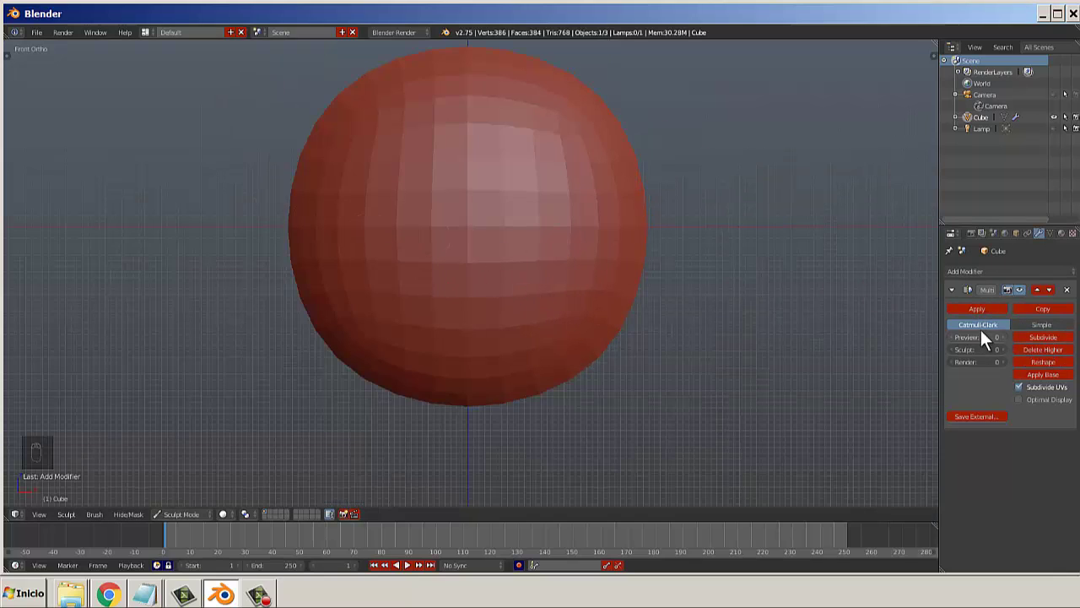
left_click(1027, 340)
scroll(472, 219, "down", 1)
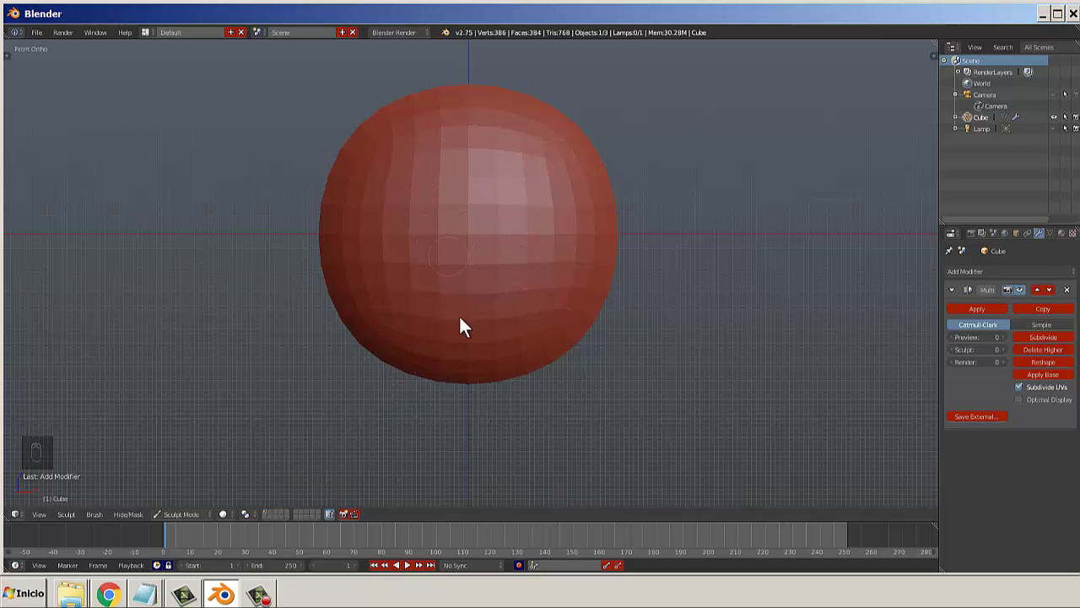
scroll(508, 186, "down", 2)
scroll(546, 230, "up", 1)
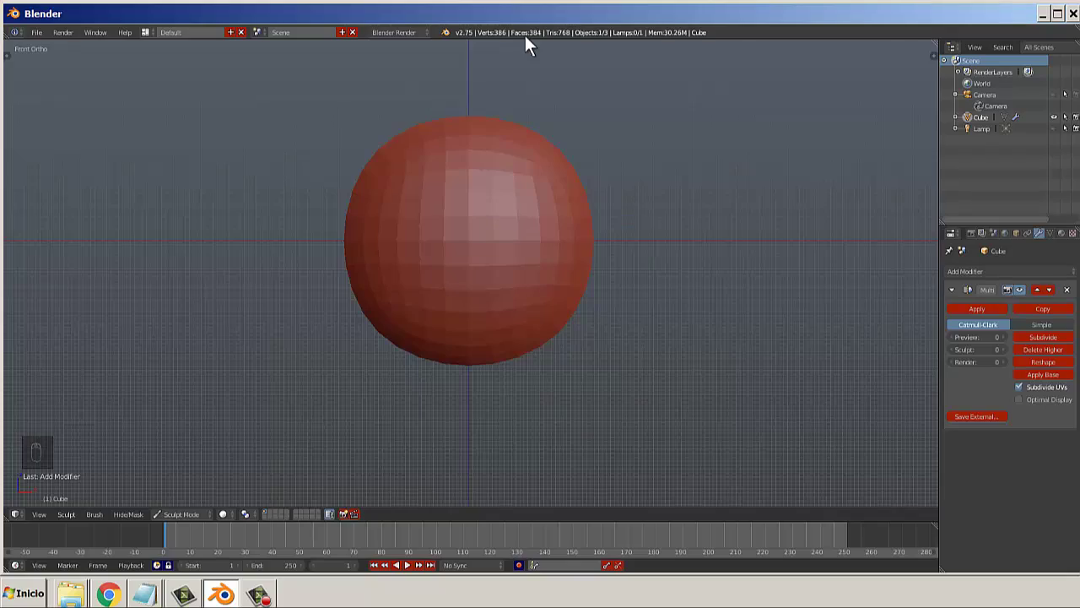
key("z")
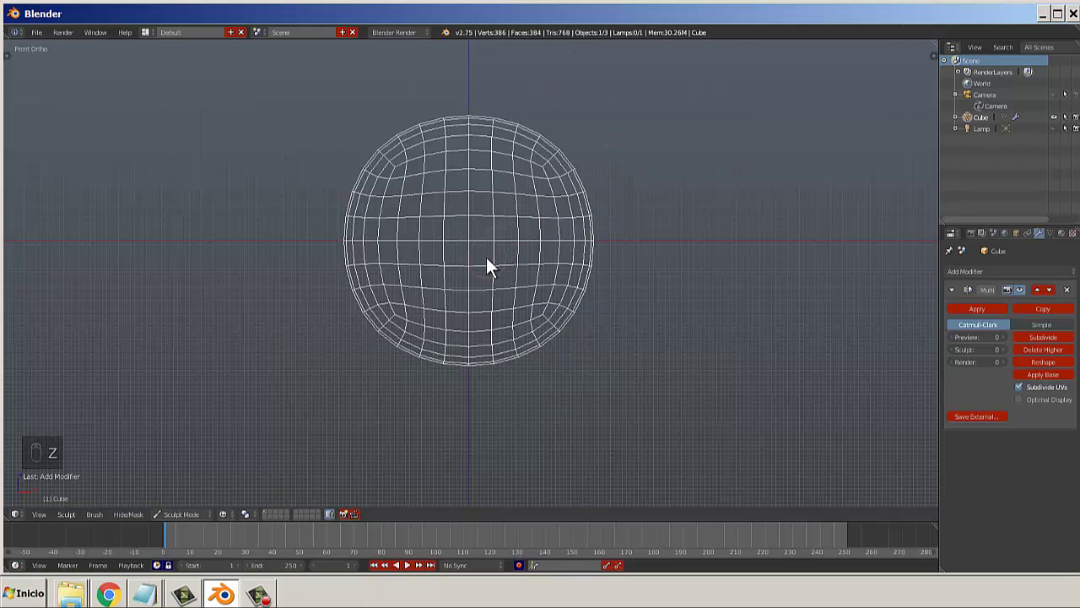
Examine the sphere's wireframe mesh density up close and from a distance in front view.
scroll(487, 262, "up", 2)
middle_click_drag(472, 201, 478, 233)
key("KP_1")
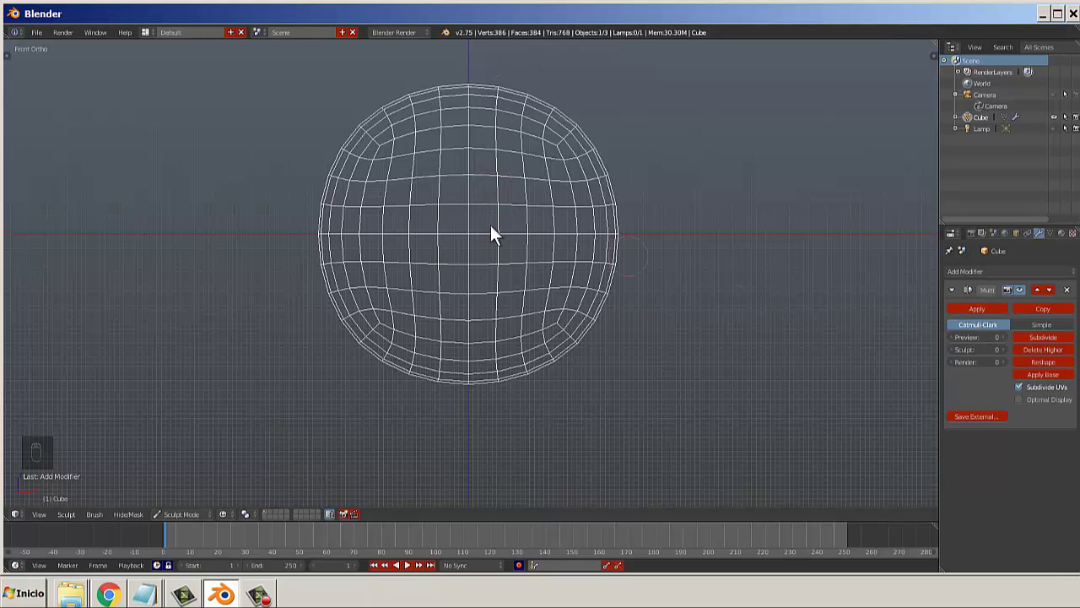
scroll(532, 254, "up", 4)
scroll(531, 253, "down", 3)
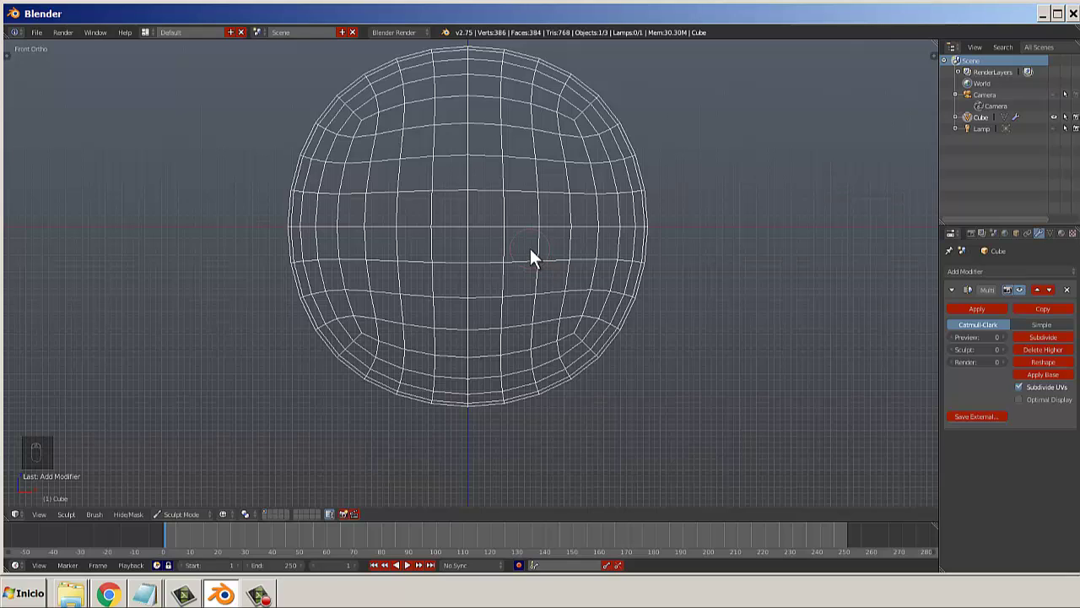
scroll(530, 248, "down", 1)
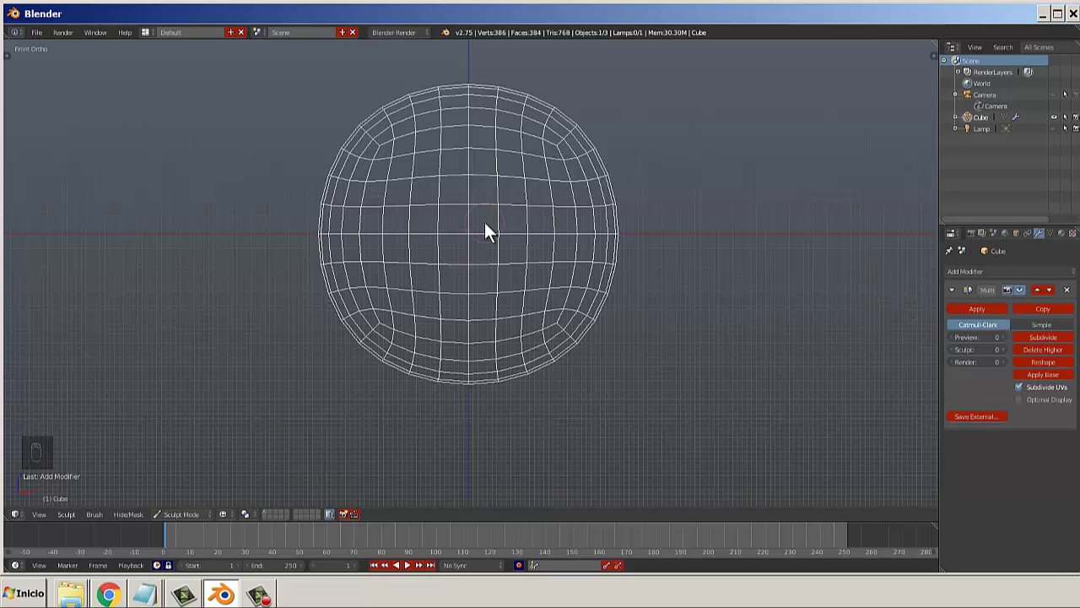
scroll(501, 252, "up", 3)
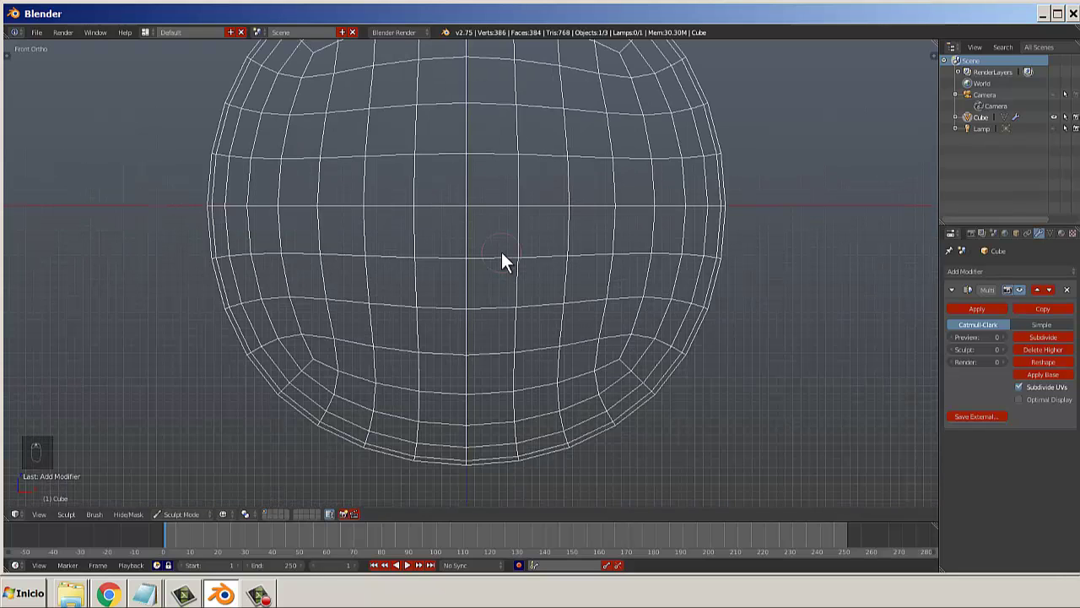
scroll(502, 253, "down", 3)
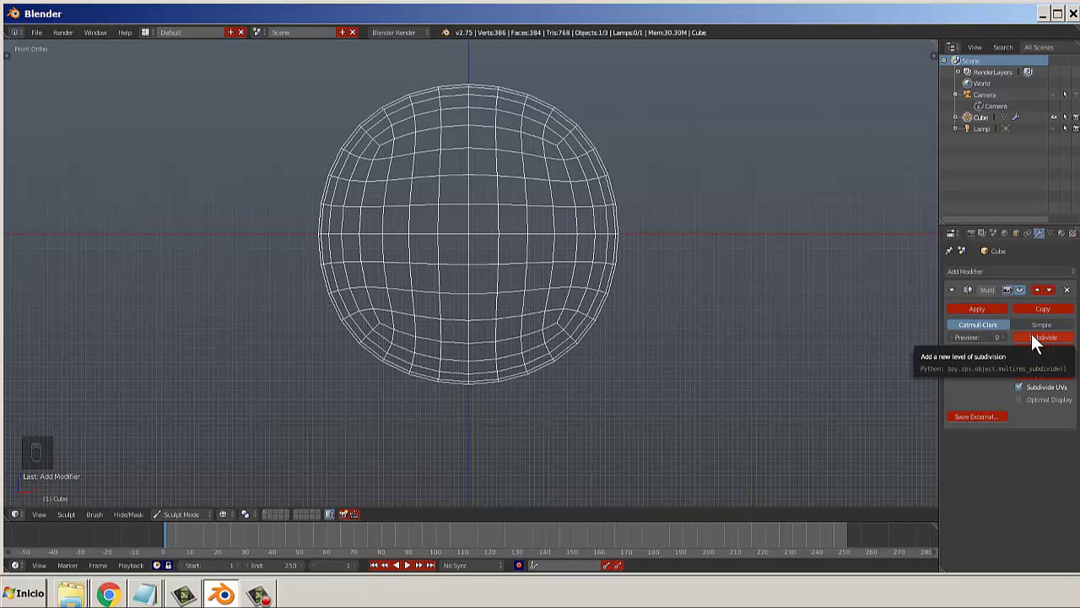
Switch the cube to Object Mode and display it with solid shading.
left_click(182, 509)
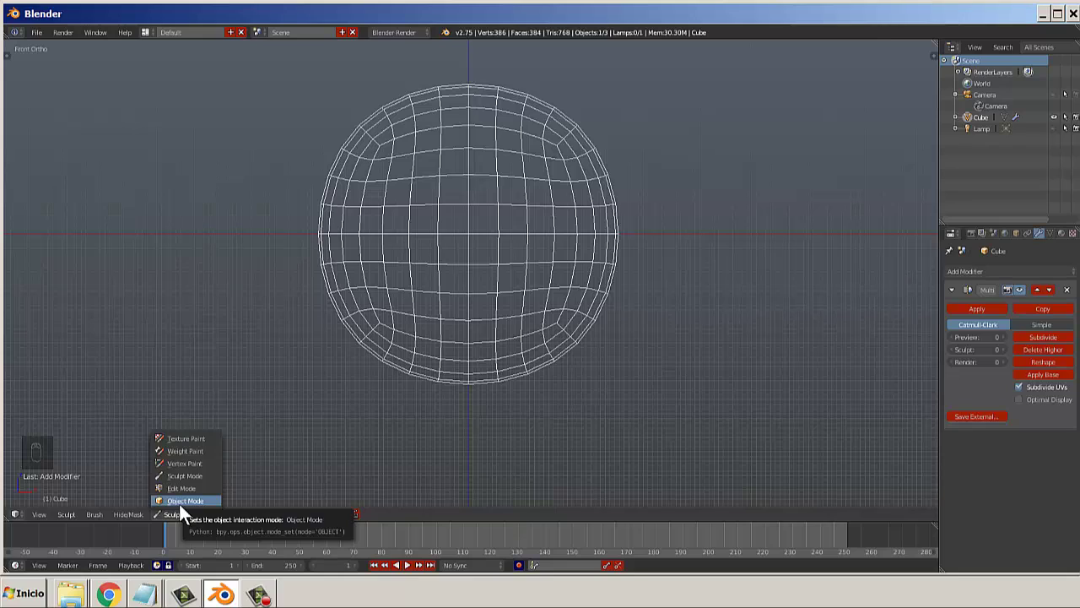
left_click(179, 501)
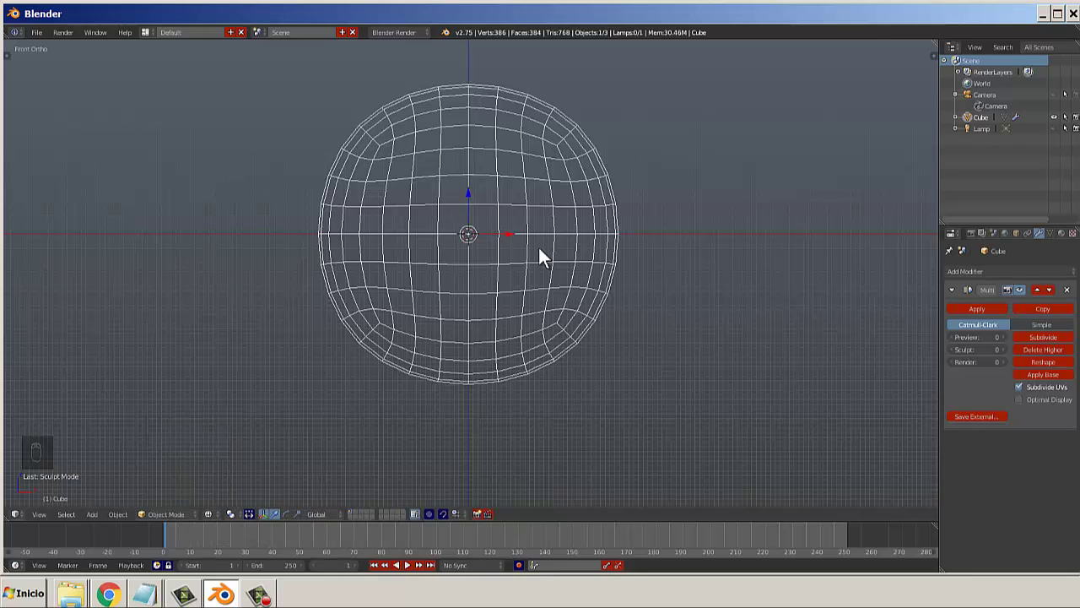
key("z")
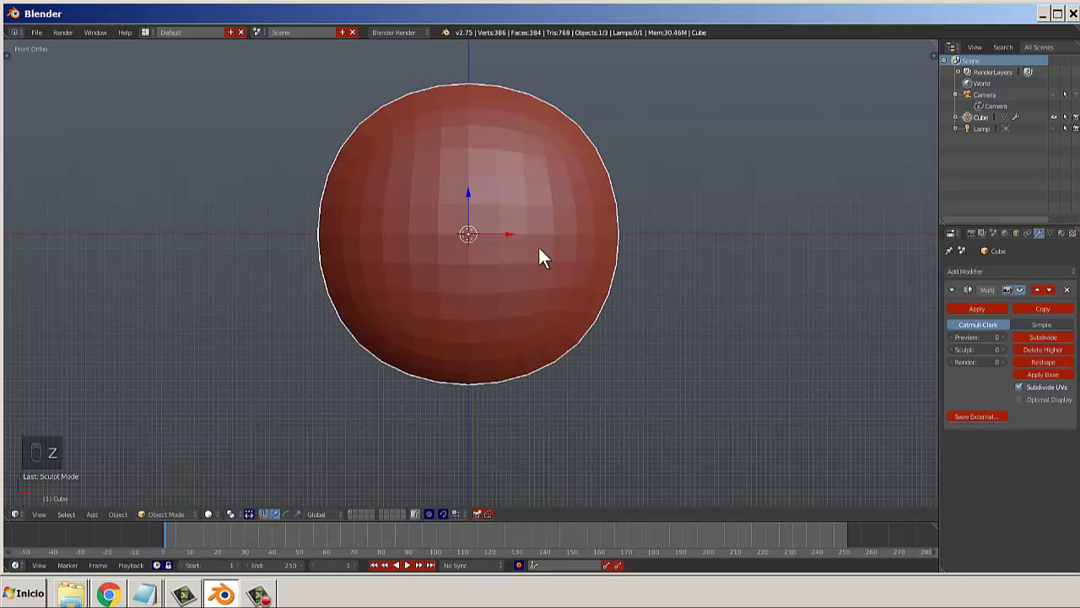
Preview the sphere in Wireframe, Solid, Material and Rendered viewport shading, finishing in Solid.
left_click(216, 515)
left_click(258, 457)
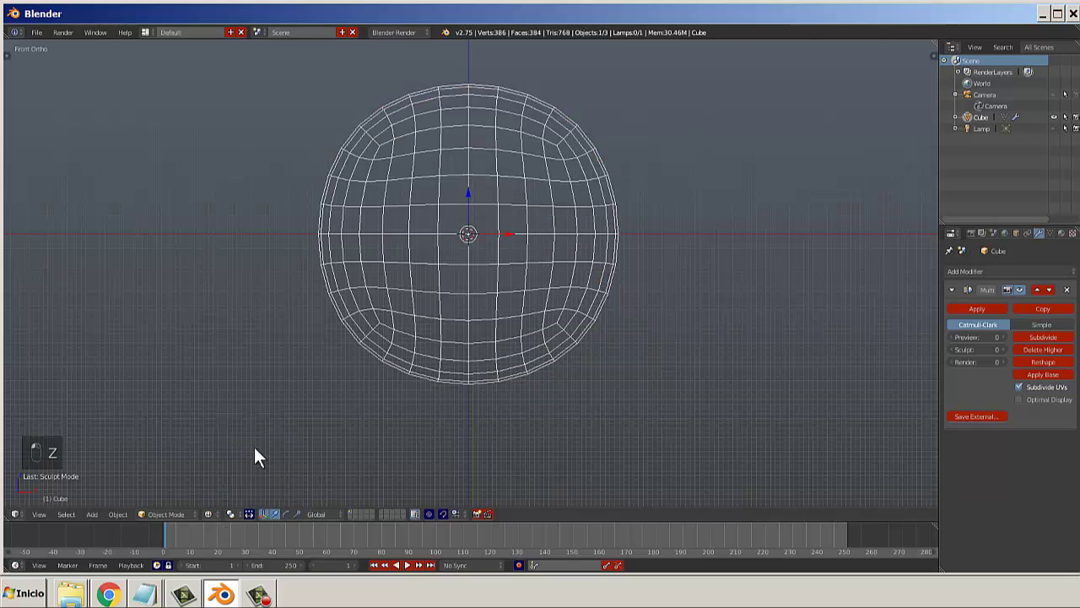
left_click(210, 514)
left_click(216, 474)
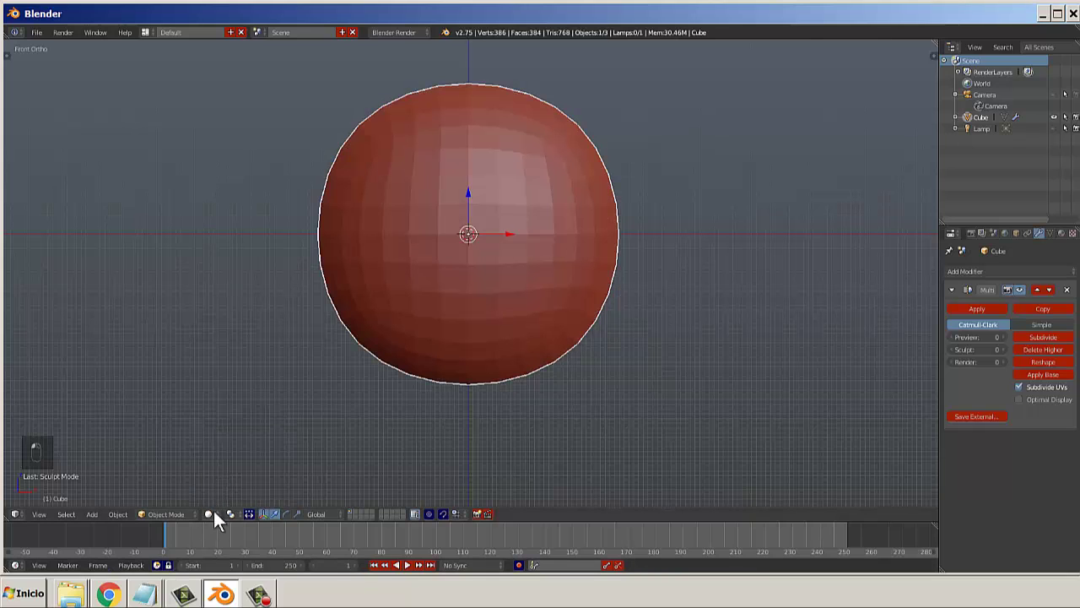
left_click(209, 514)
left_click(226, 450)
left_click(211, 514)
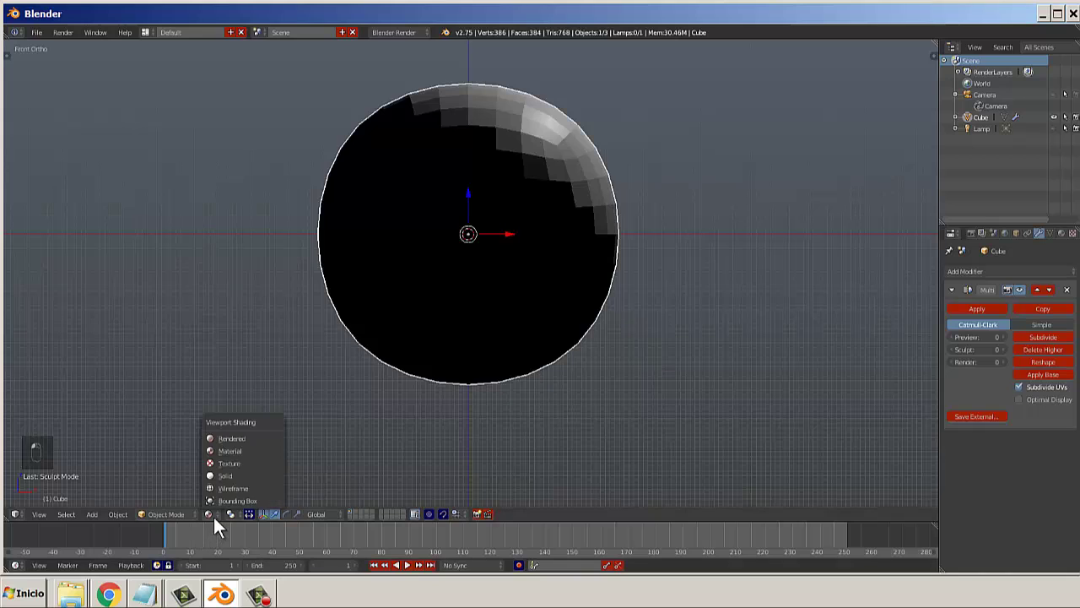
left_click(242, 438)
left_click(209, 514)
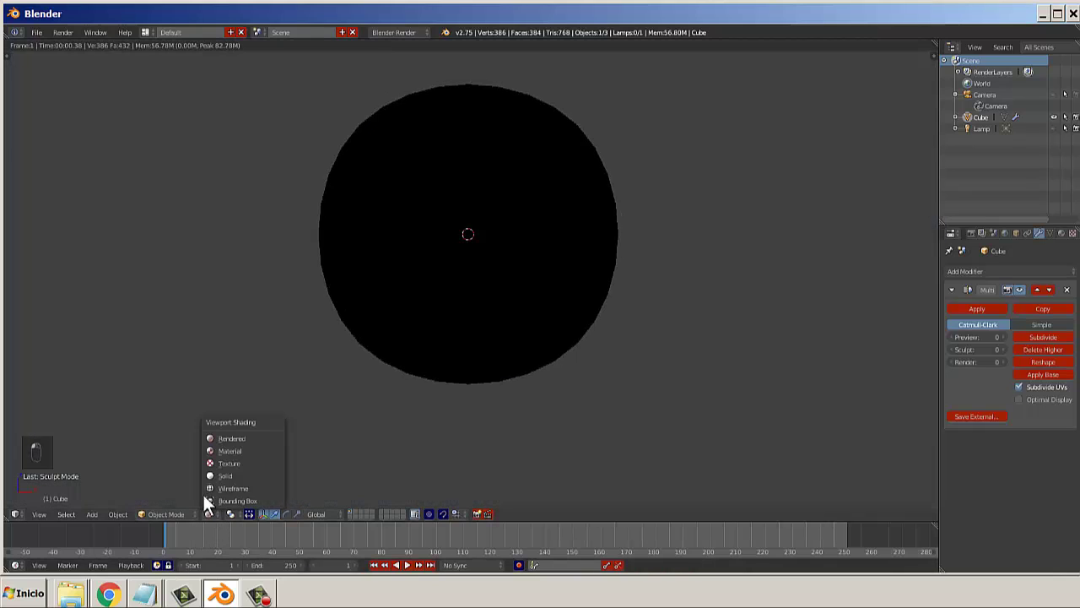
left_click(221, 488)
left_click(211, 515)
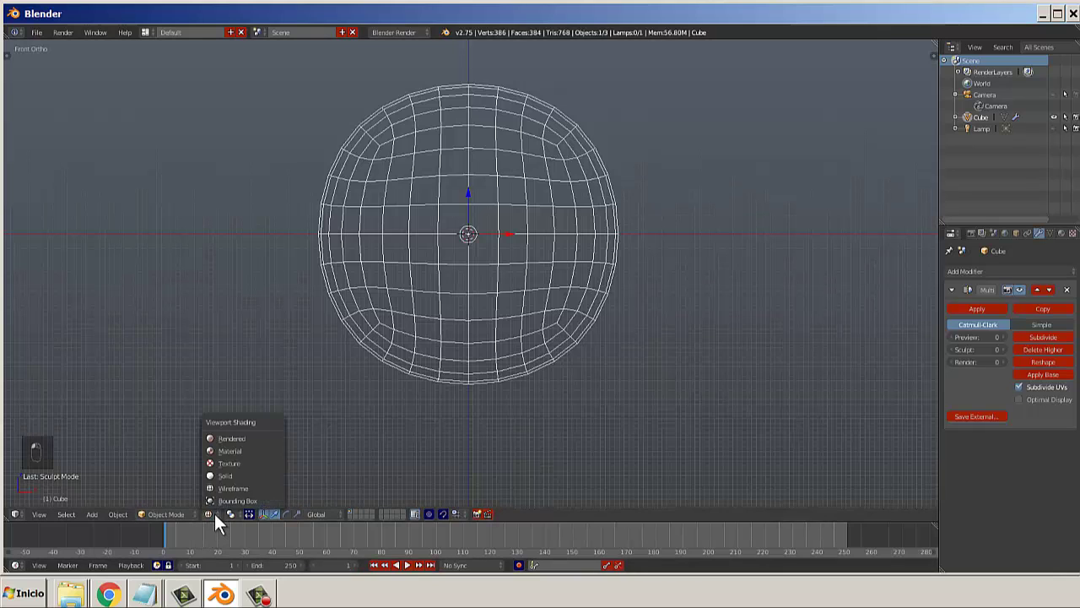
left_click(223, 474)
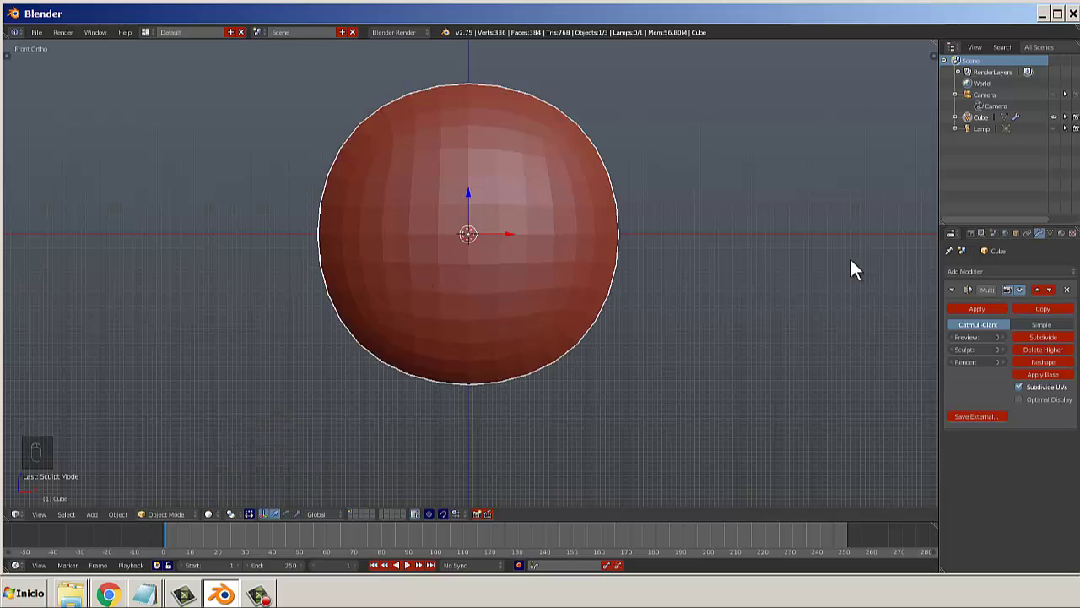
Add one subdivision level in the Multiresolution modifier and examine the sphere's mesh in wireframe.
left_click(1043, 336)
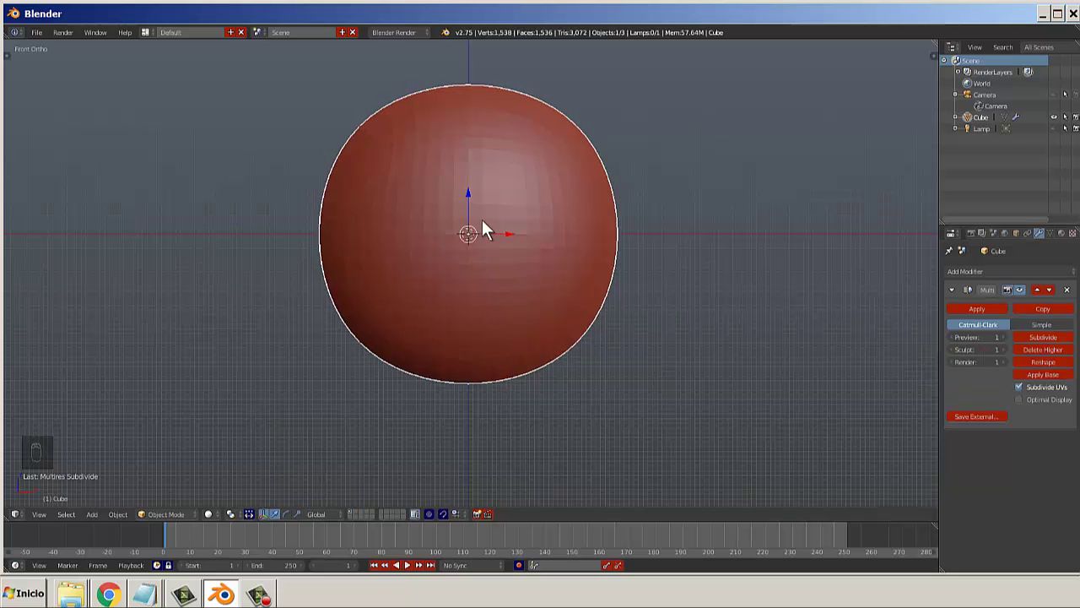
scroll(486, 218, "up", 5)
scroll(434, 168, "down", 3)
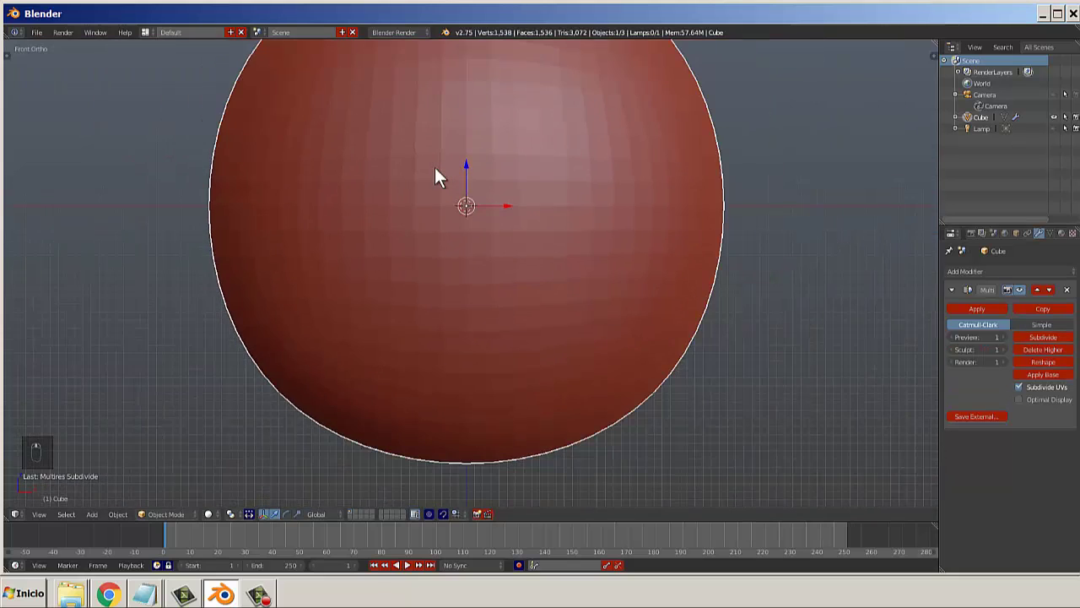
scroll(434, 167, "down", 1)
scroll(435, 177, "down", 1)
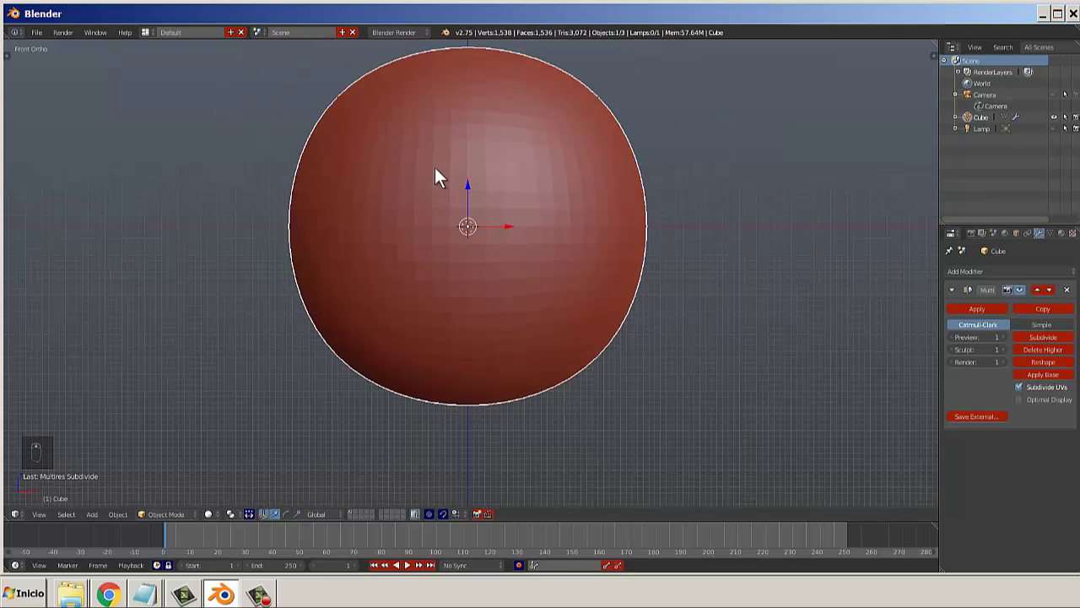
key("z")
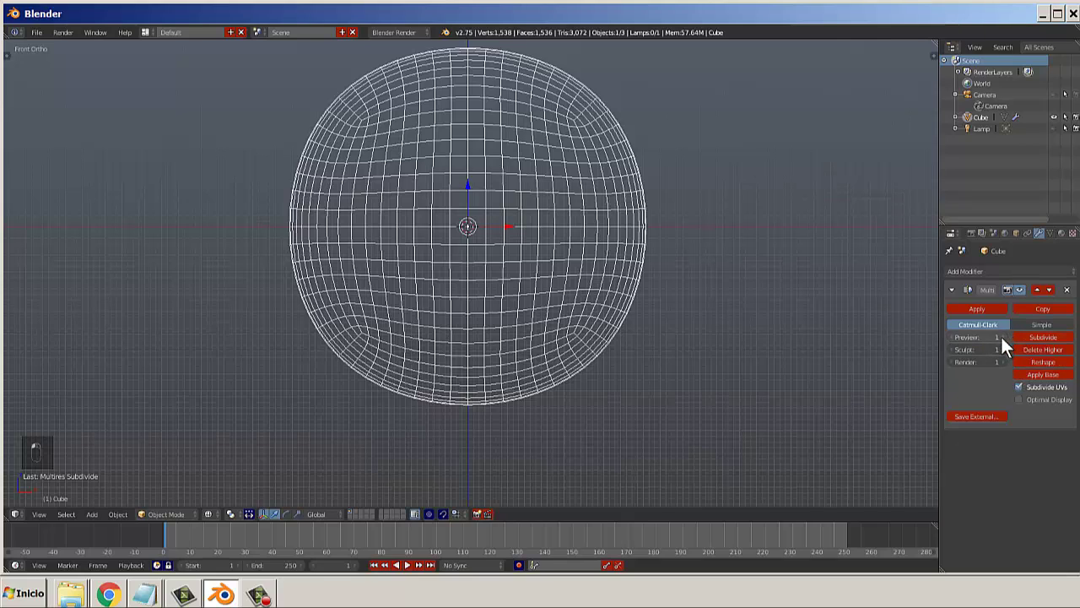
left_click(969, 348)
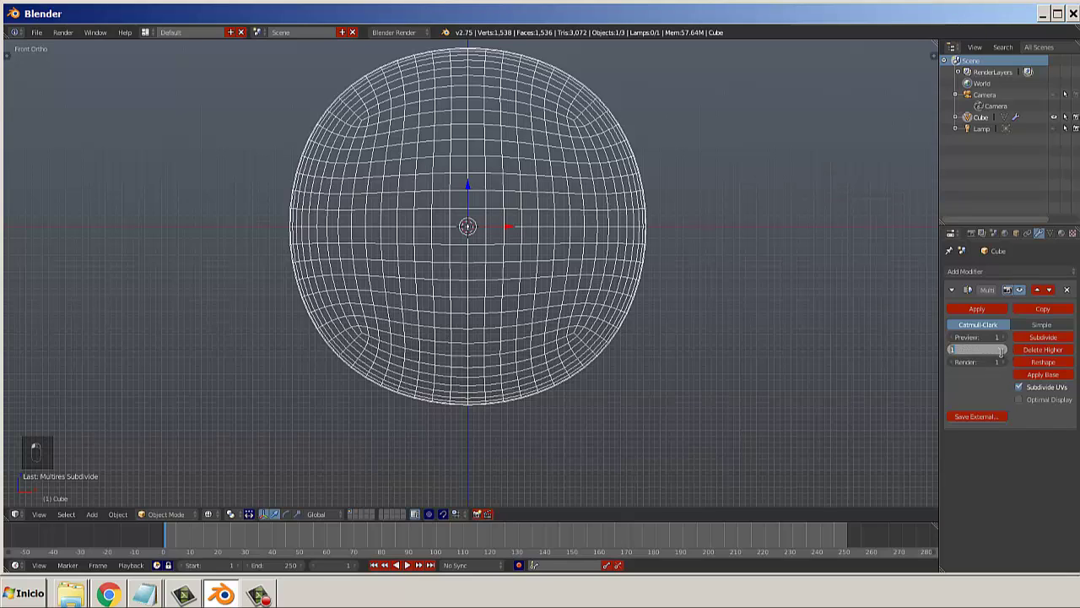
left_click(880, 363)
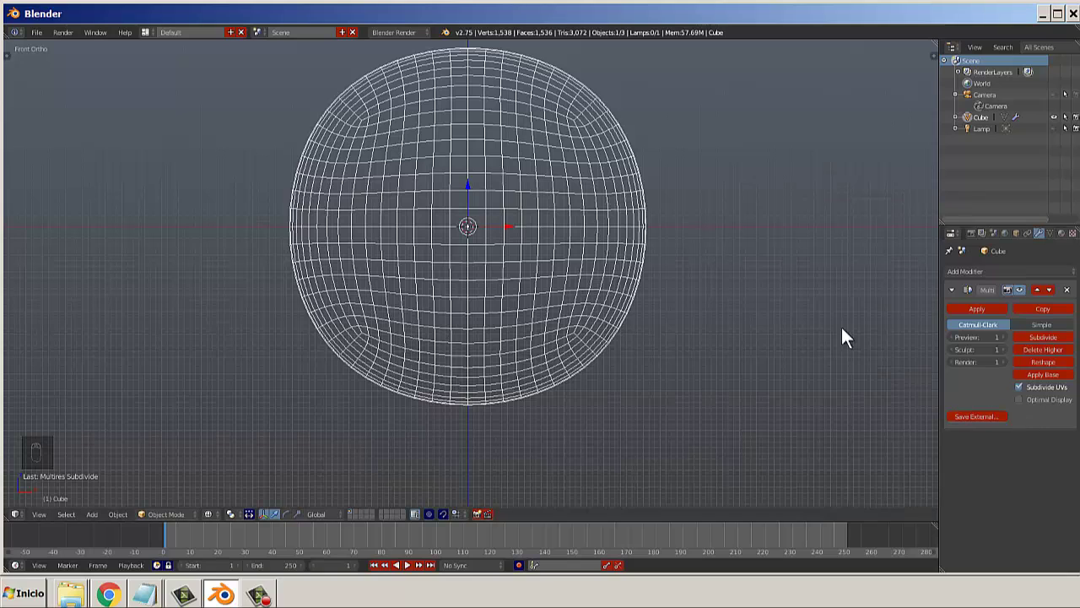
Return to solid shading, add a second Multiresolution subdivision level and inspect the sphere's surface smoothness.
scroll(614, 286, "down", 3)
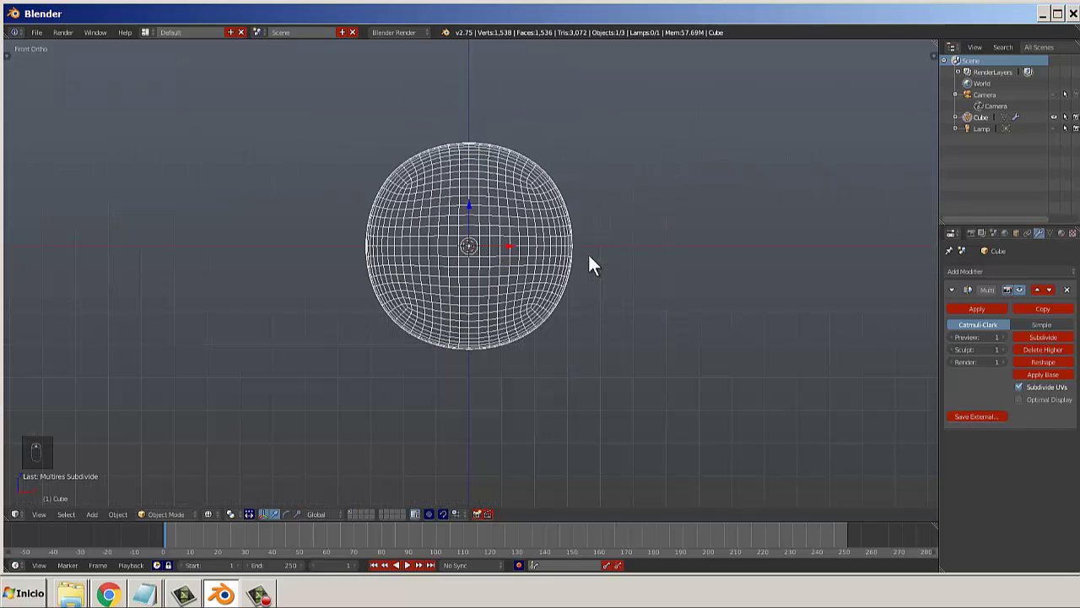
key("z")
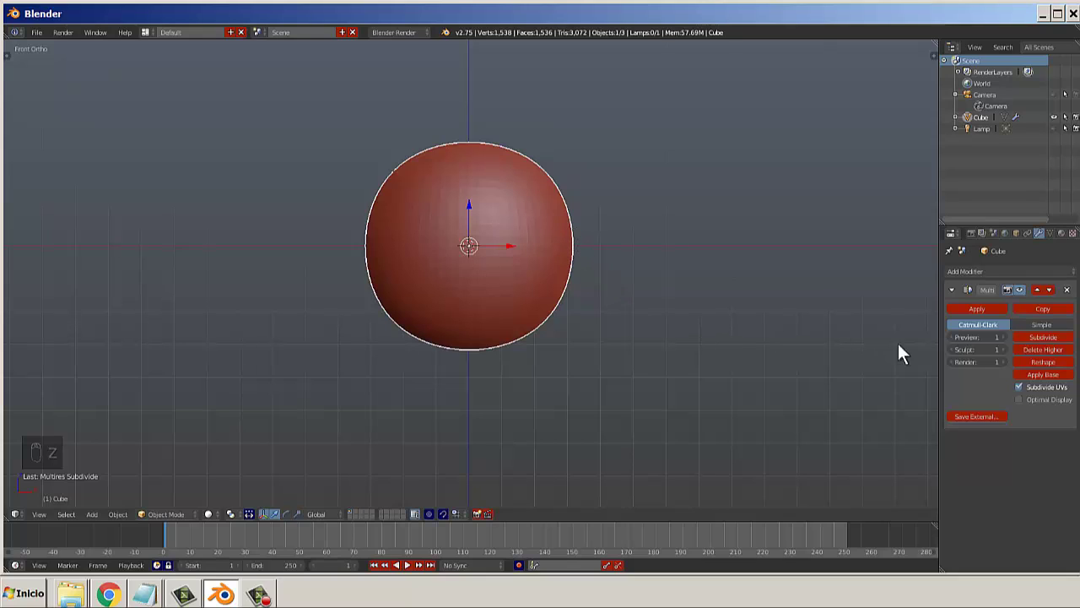
left_click(1056, 340)
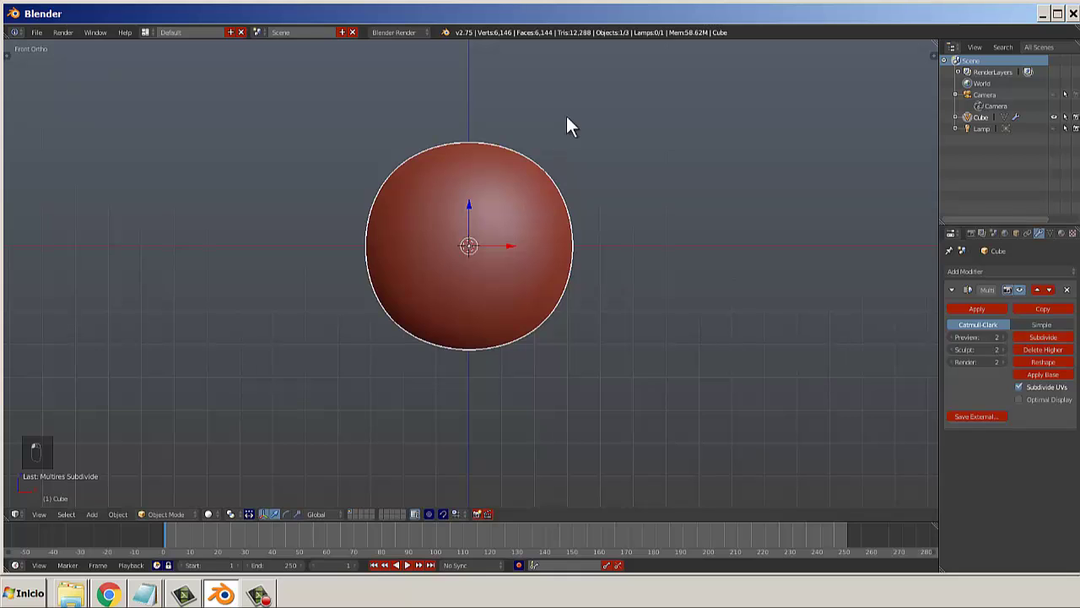
left_click(542, 265)
scroll(542, 265, "up", 4)
scroll(548, 246, "down", 2)
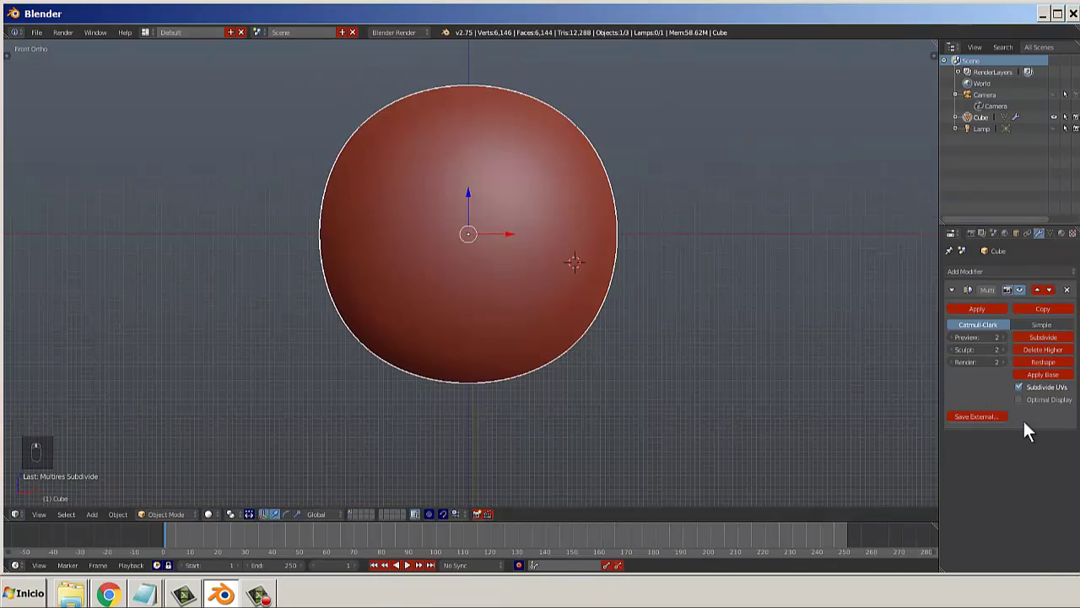
scroll(533, 216, "up", 1)
scroll(533, 216, "down", 1)
scroll(515, 236, "up", 3)
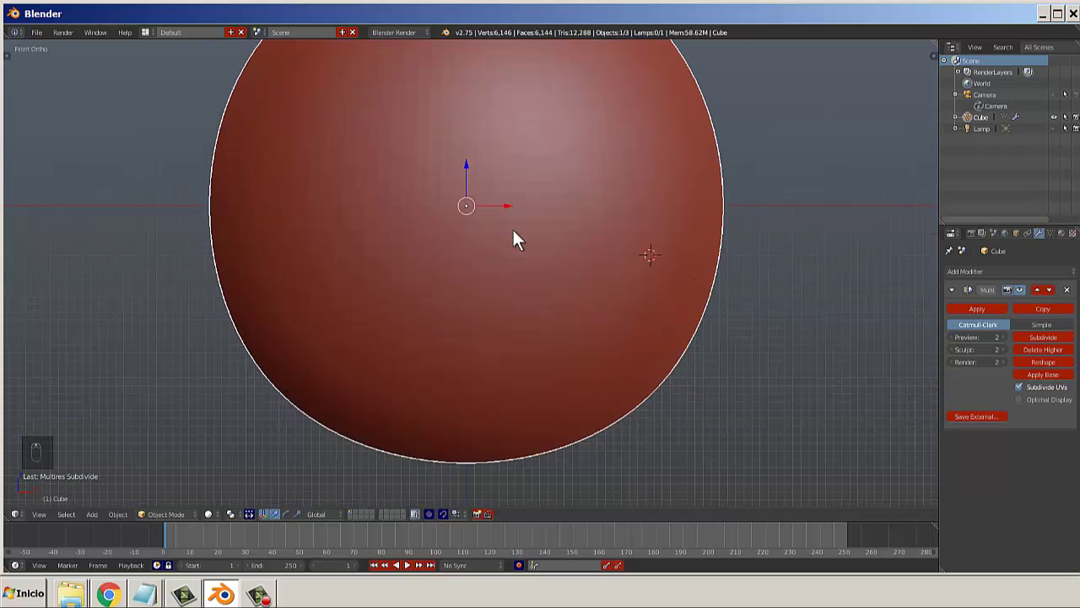
scroll(626, 257, "down", 2)
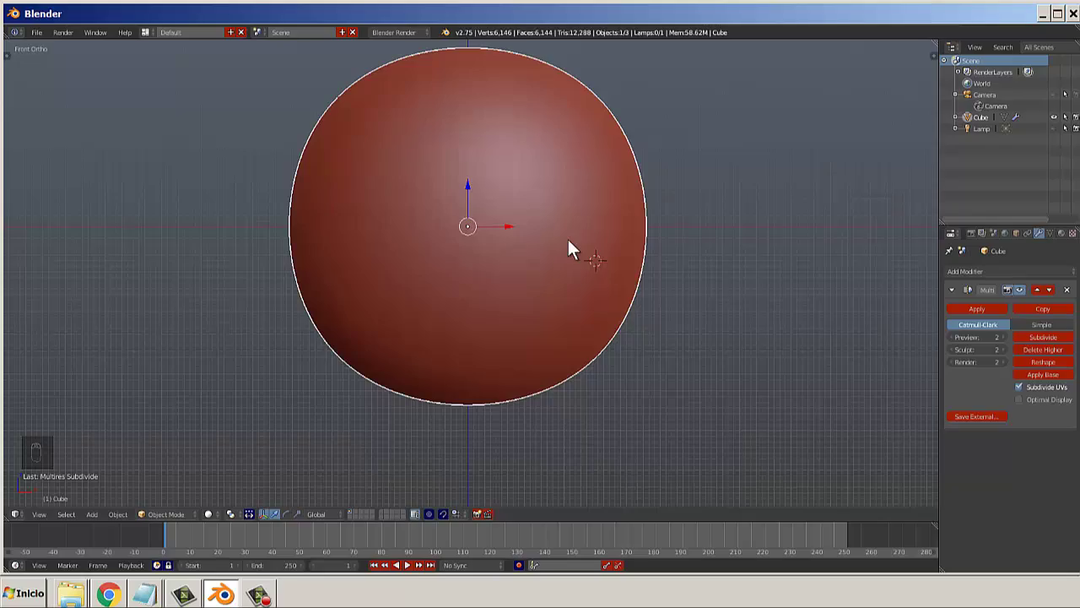
Show the twice-subdivided sphere in wireframe and examine its mesh from the side and front.
key("z")
key("z")
key("z")
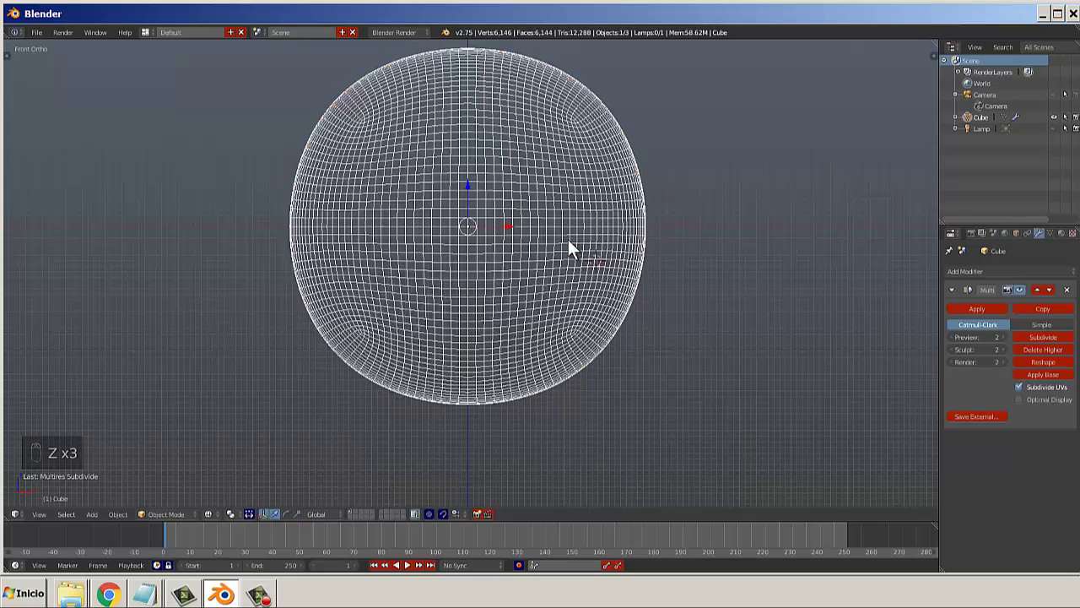
middle_click_drag(525, 250, 473, 256)
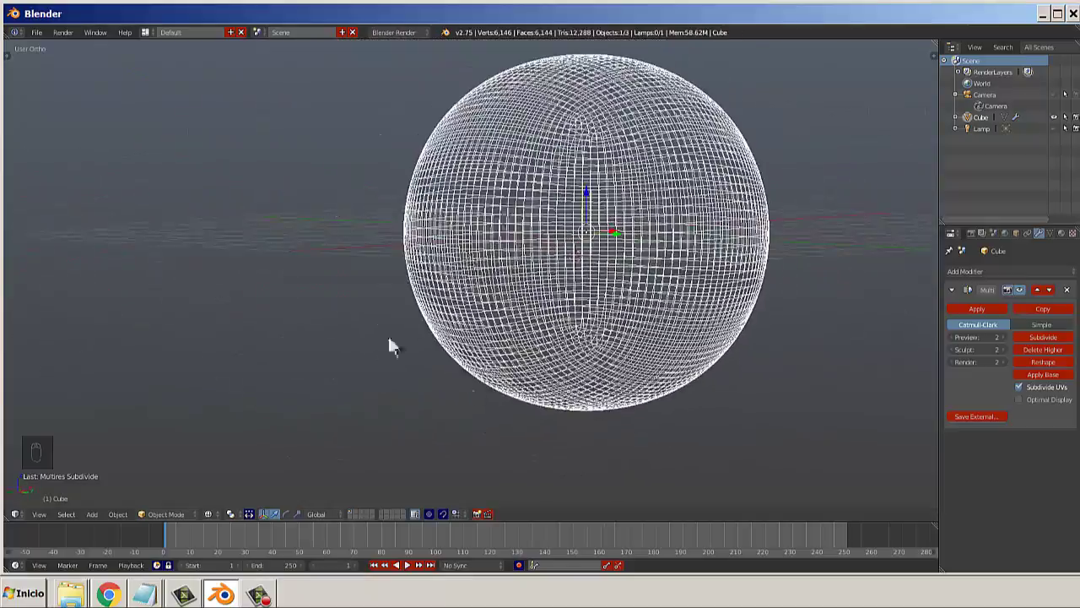
scroll(511, 210, "down", 2)
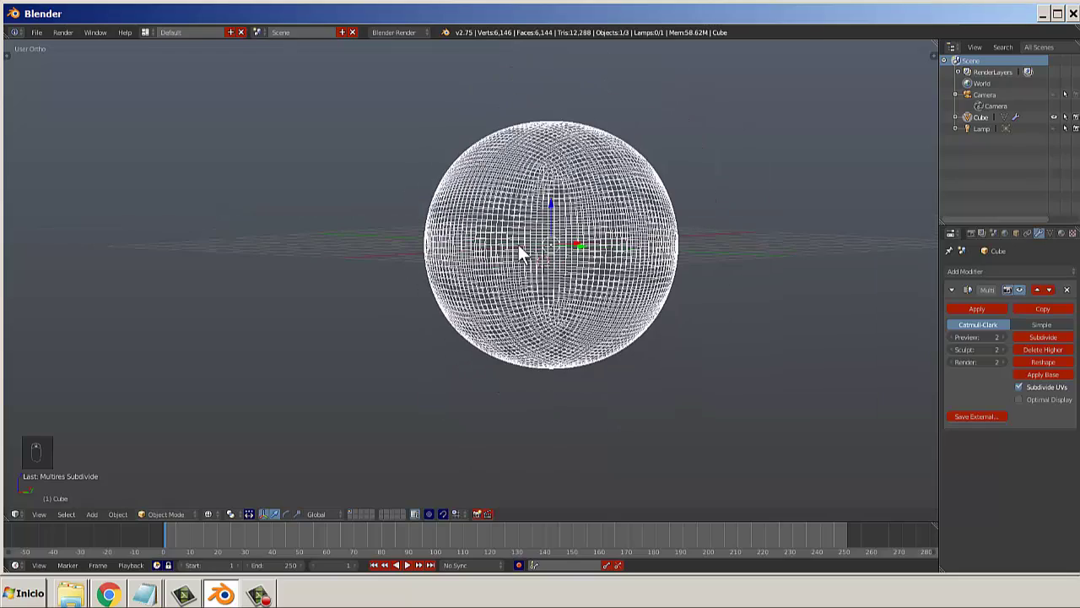
middle_click_drag(518, 246, 568, 266)
key("KP_1")
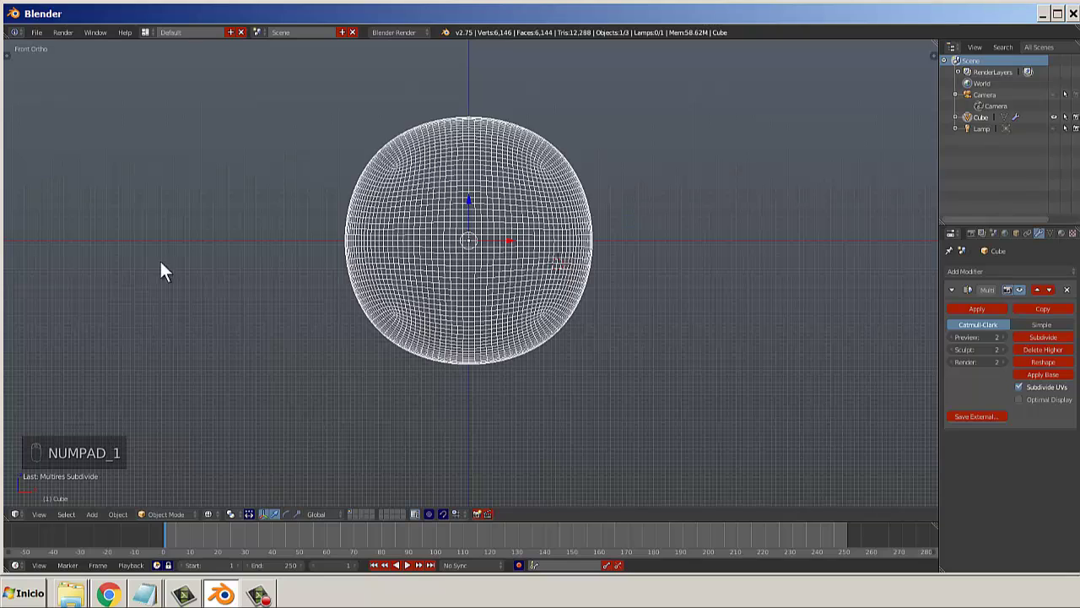
Switch the cube to Sculpt Mode with solid shading and show the sculpting tool shelf.
left_click(156, 514)
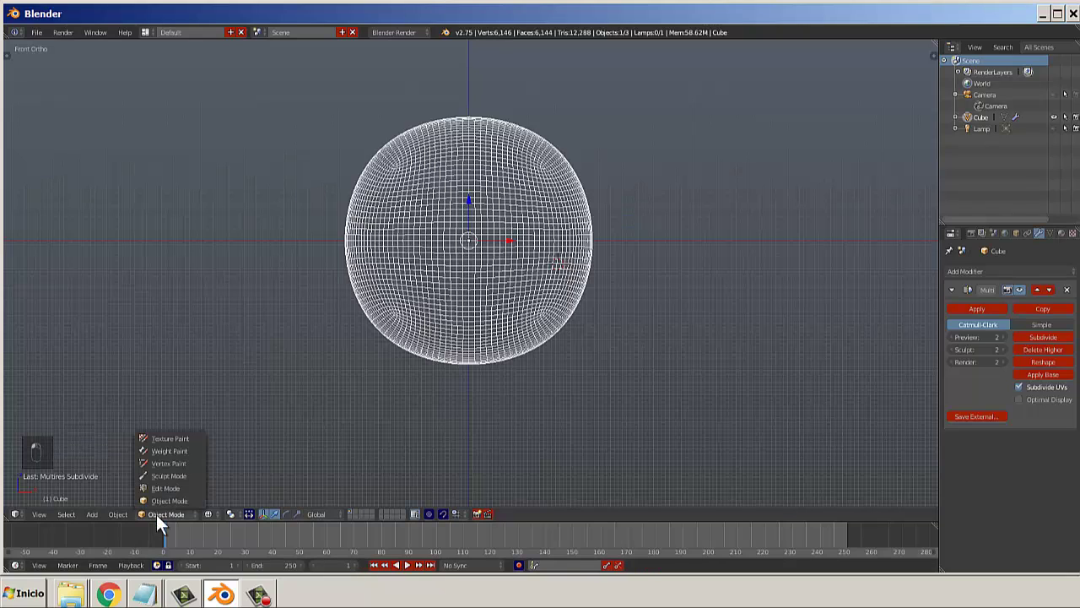
left_click(167, 472)
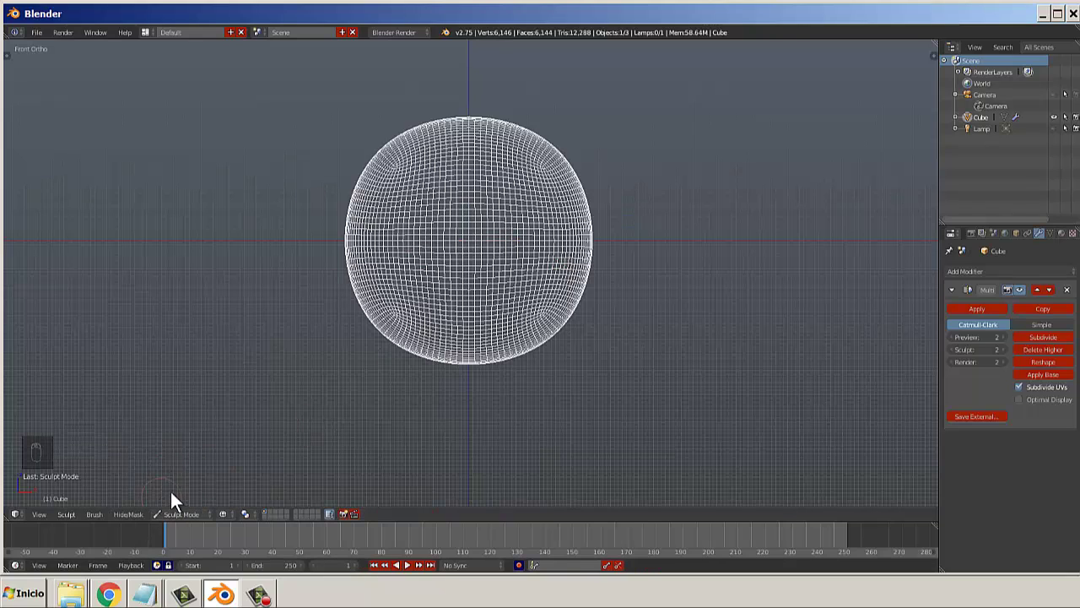
key("z")
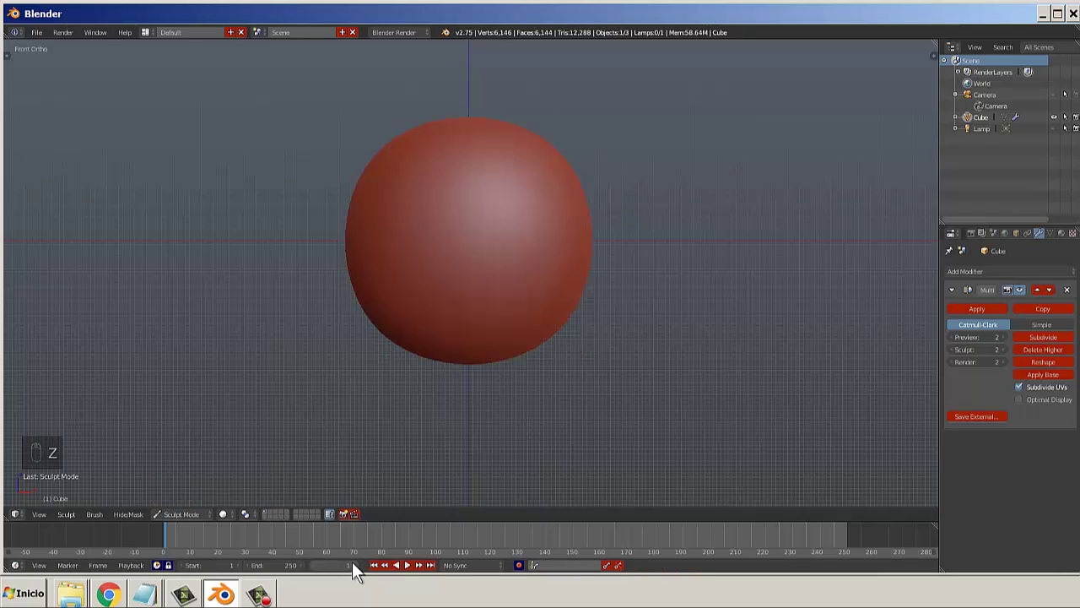
key("t")
scroll(135, 239, "down", 2)
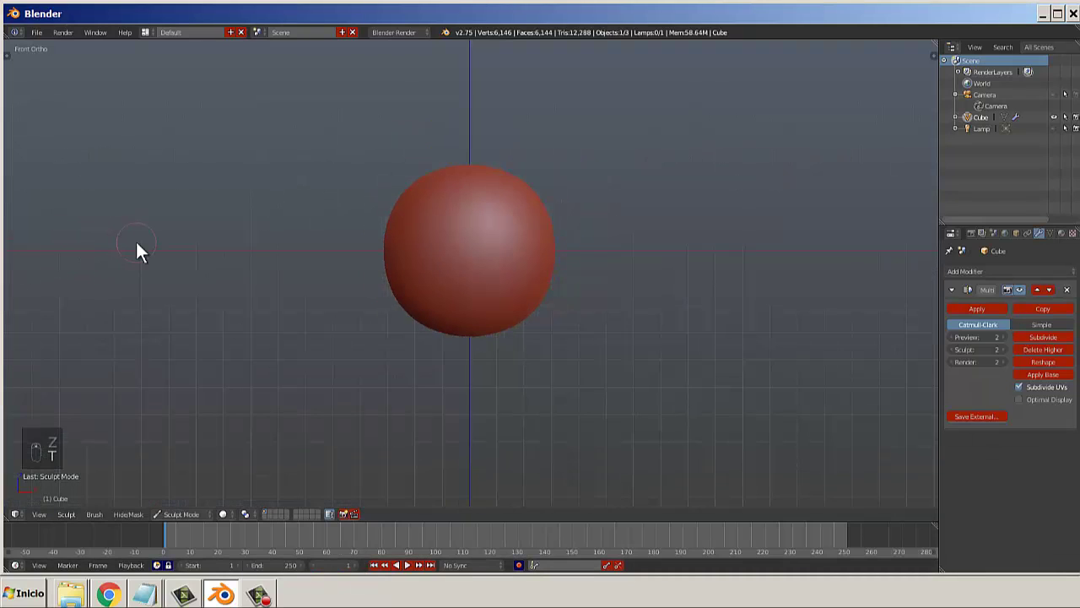
key("t")
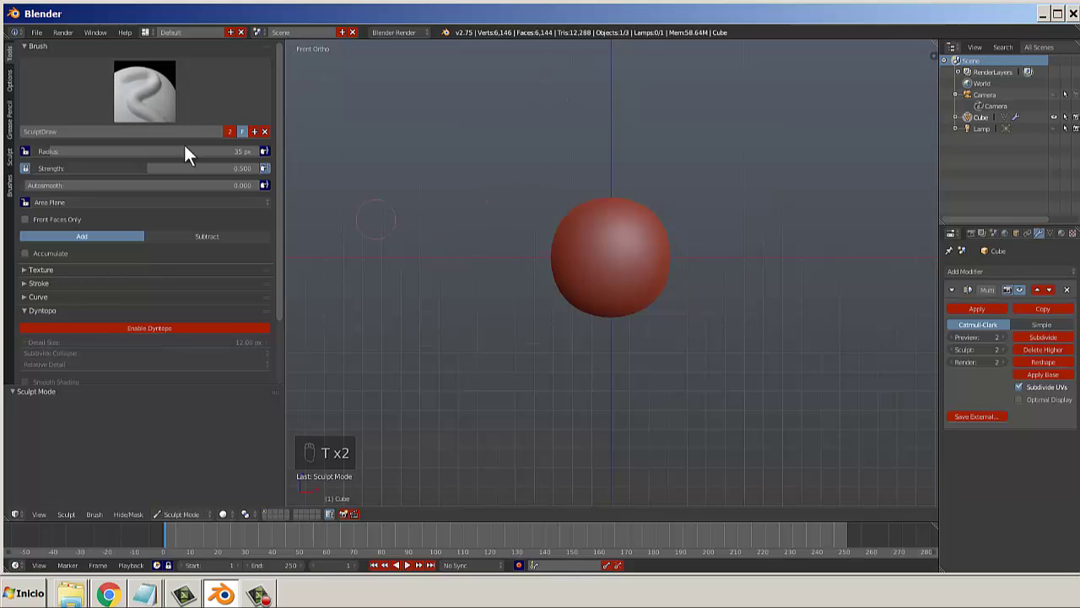
Choose the SculptDraw brush and sculpt a vertical nose-like ridge down the middle of the sphere's front.
left_click(115, 95)
left_click(268, 229)
scroll(765, 265, "up", 4)
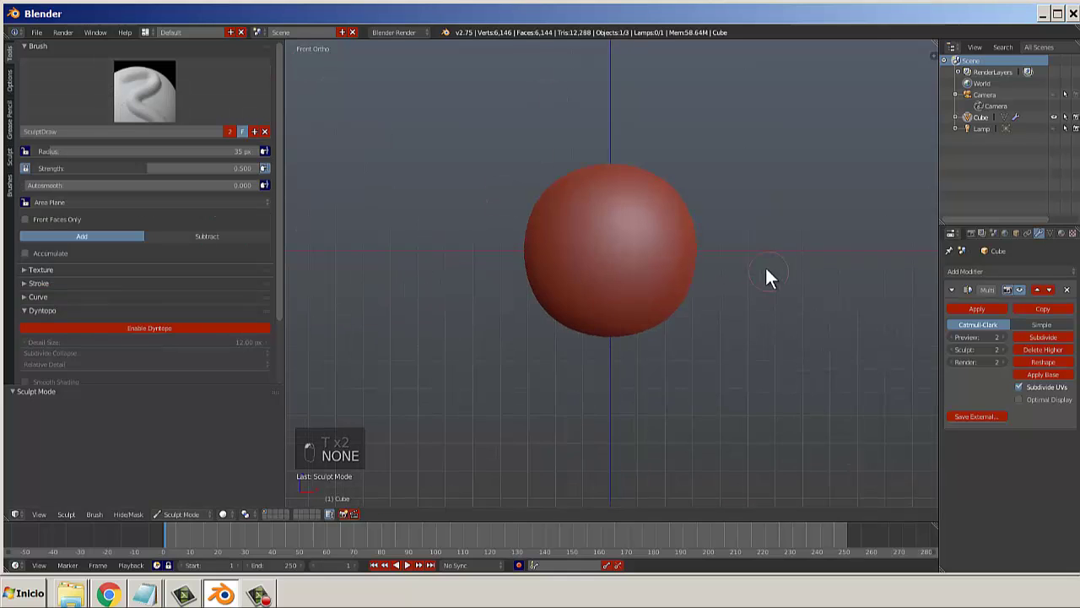
left_click_drag(609, 197, 603, 295)
left_click_drag(619, 235, 603, 240)
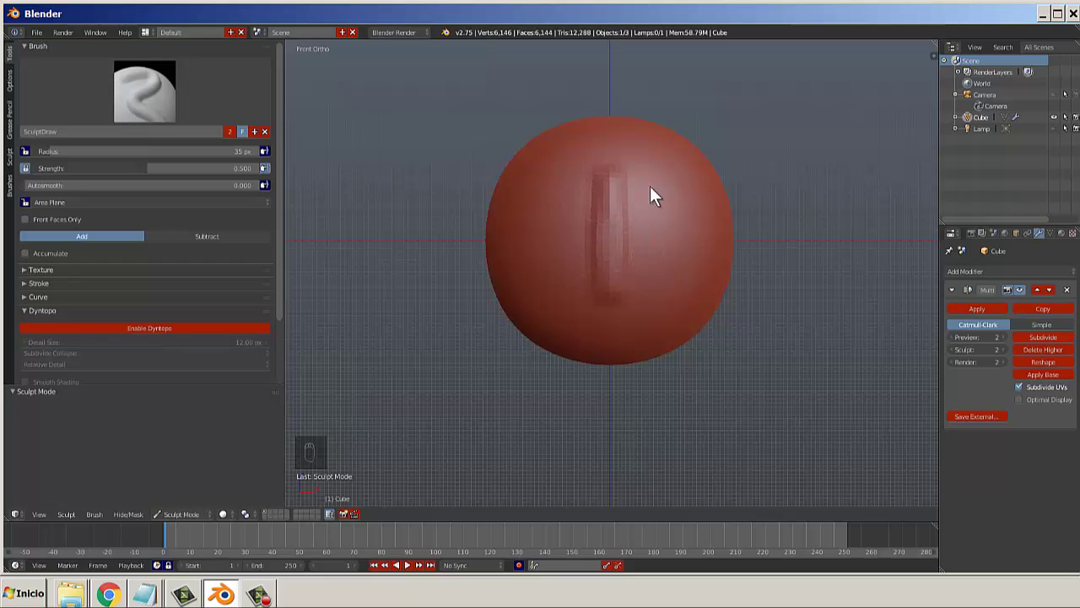
Sculpt mirrored eye-like ridges on both sides of the central ridge with the SculptDraw brush.
middle_click_drag(669, 182, 606, 187)
mouse_move(655, 191)
left_mouse_down()
mouse_move(714, 165)
mouse_move(627, 193)
mouse_move(706, 185)
mouse_move(739, 207)
left_mouse_up()
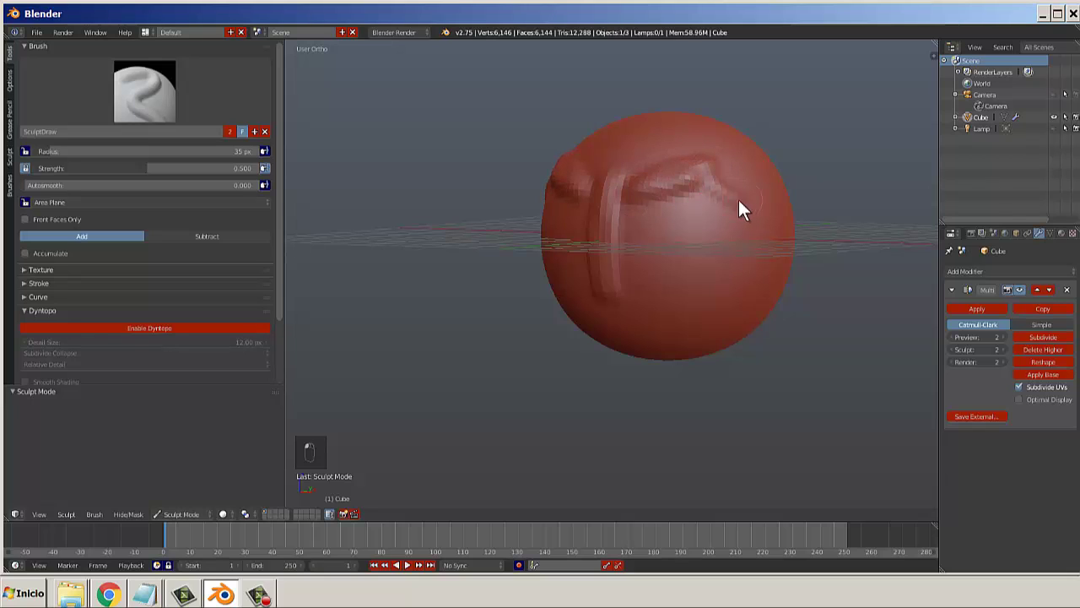
mouse_move(655, 226)
left_mouse_down()
mouse_move(731, 212)
mouse_move(667, 212)
left_mouse_up()
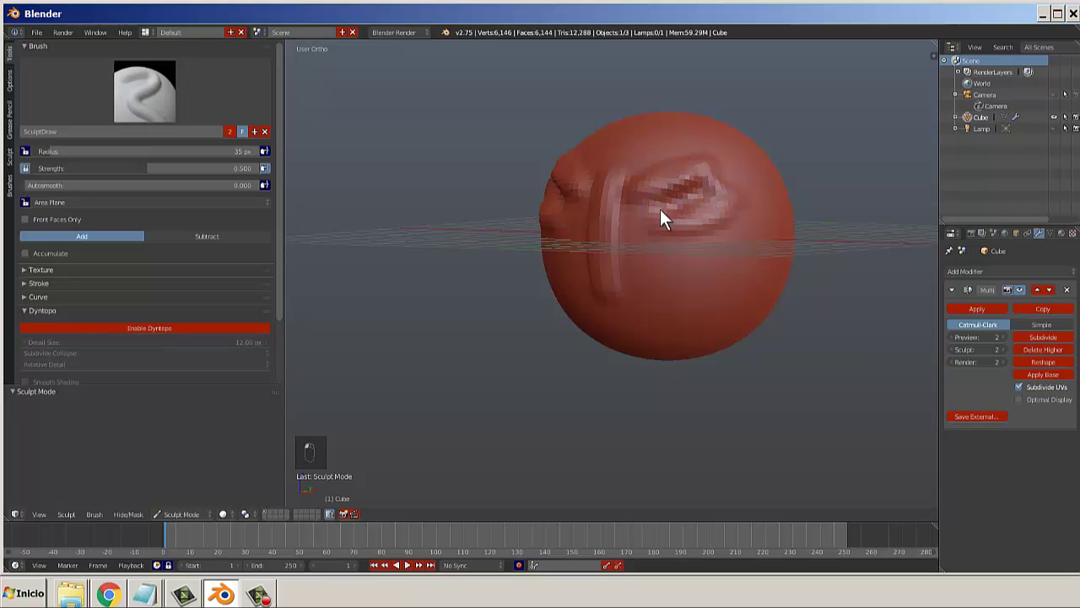
Examine the sculpted strokes up close for faceting and hide the sculpting tool shelf.
scroll(682, 219, "up", 3)
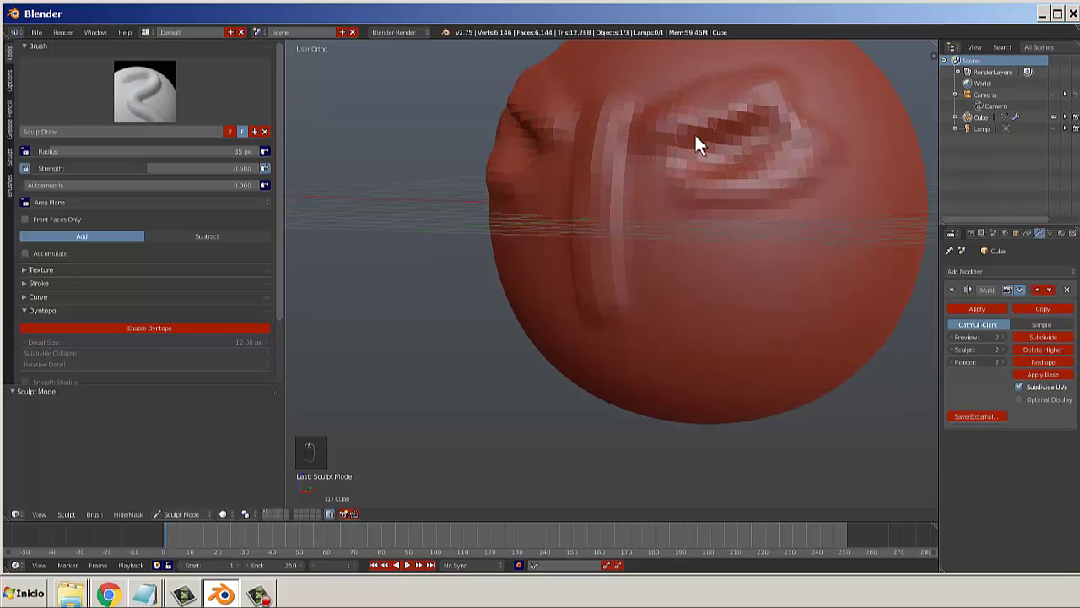
scroll(697, 135, "up", 2)
middle_click_drag(720, 119, 761, 207)
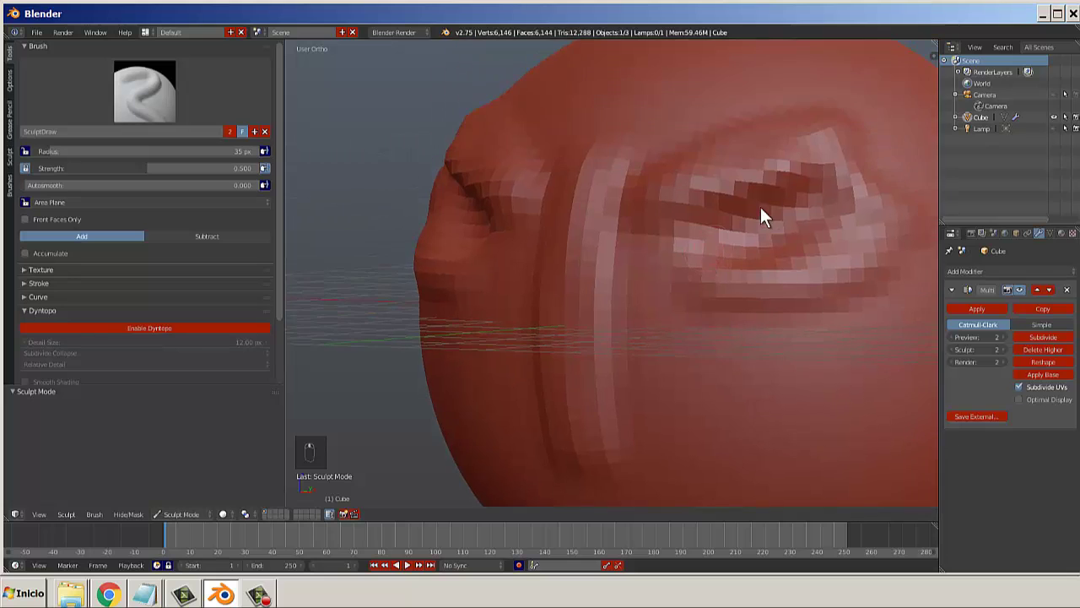
scroll(779, 171, "up", 3)
scroll(721, 210, "down", 5)
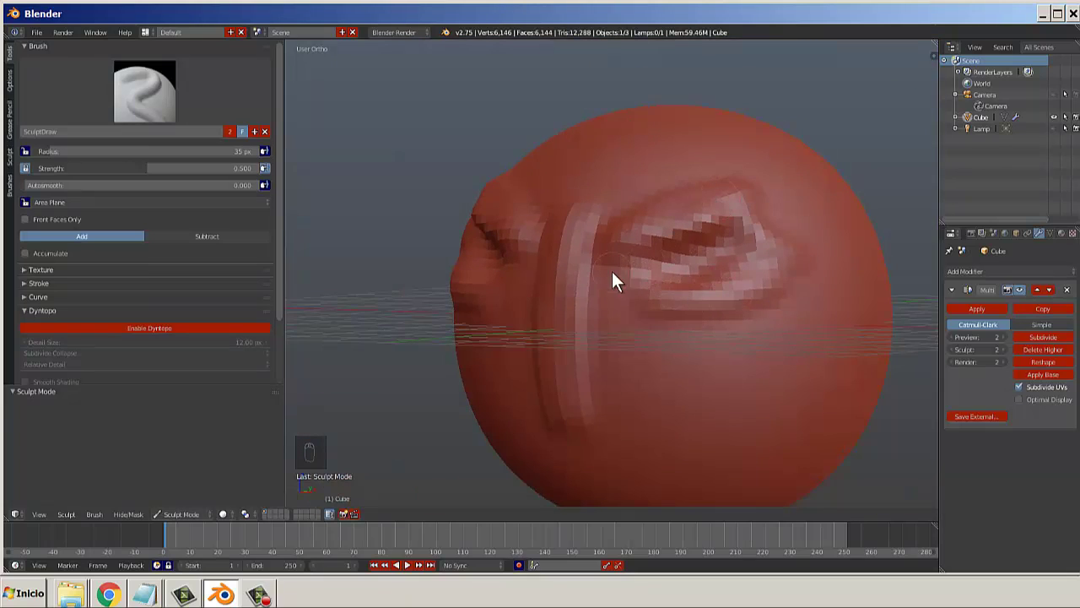
key("t")
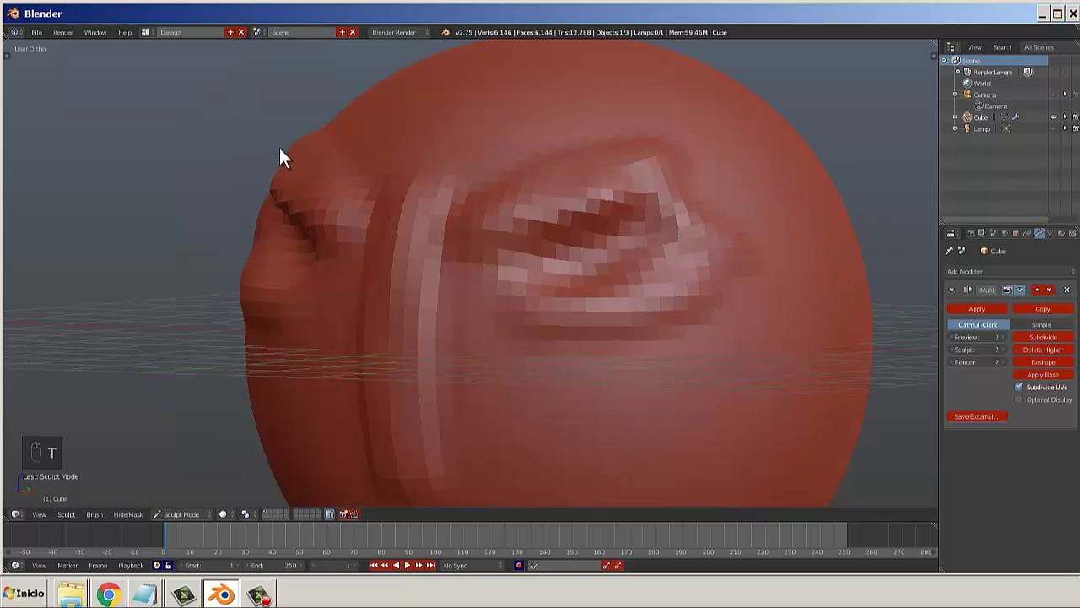
scroll(279, 158, "down", 3)
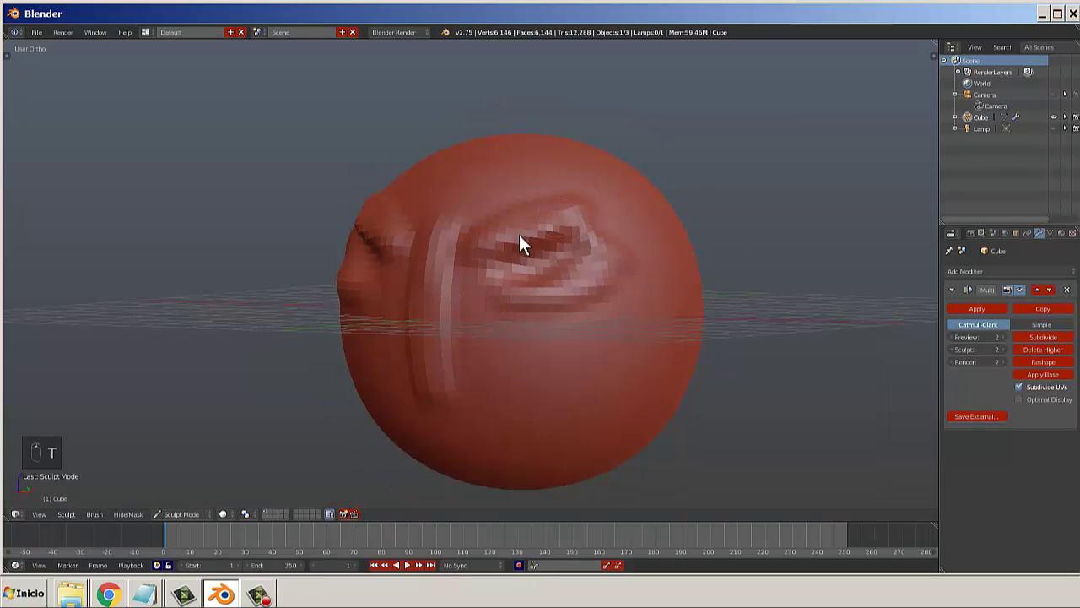
Add a third Multiresolution subdivision level and inspect the smoothness of the sculpted face.
left_click(1036, 339)
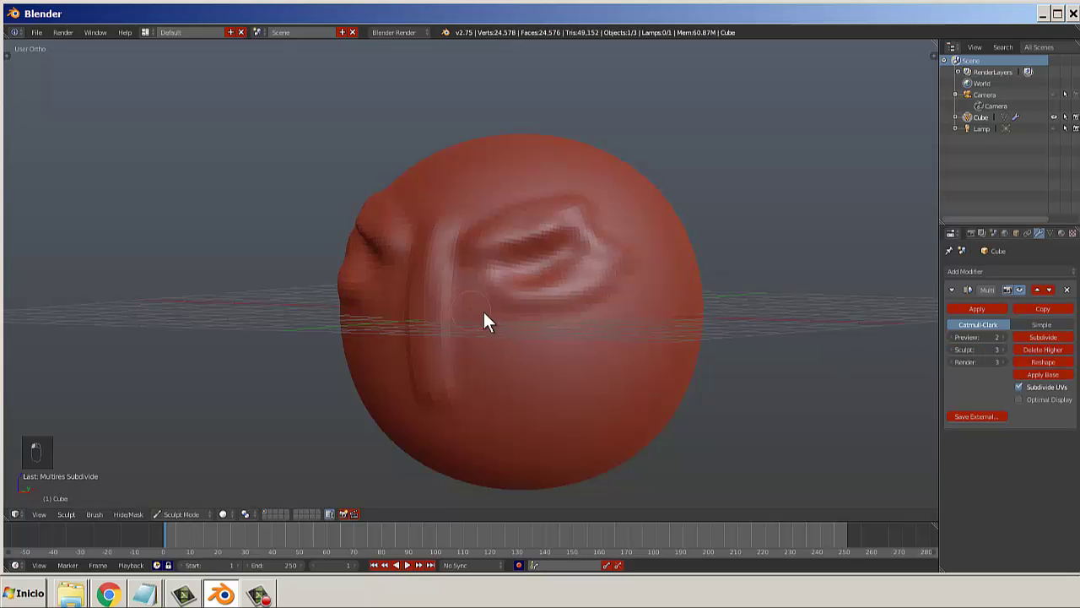
mouse_move(483, 322)
middle_mouse_down()
mouse_move(632, 313)
mouse_move(569, 308)
mouse_move(531, 318)
mouse_move(560, 329)
mouse_move(658, 318)
mouse_move(553, 328)
mouse_move(448, 318)
mouse_move(553, 329)
mouse_move(559, 310)
mouse_move(515, 302)
middle_mouse_up()
scroll(512, 293, "down", 2)
scroll(523, 291, "up", 4)
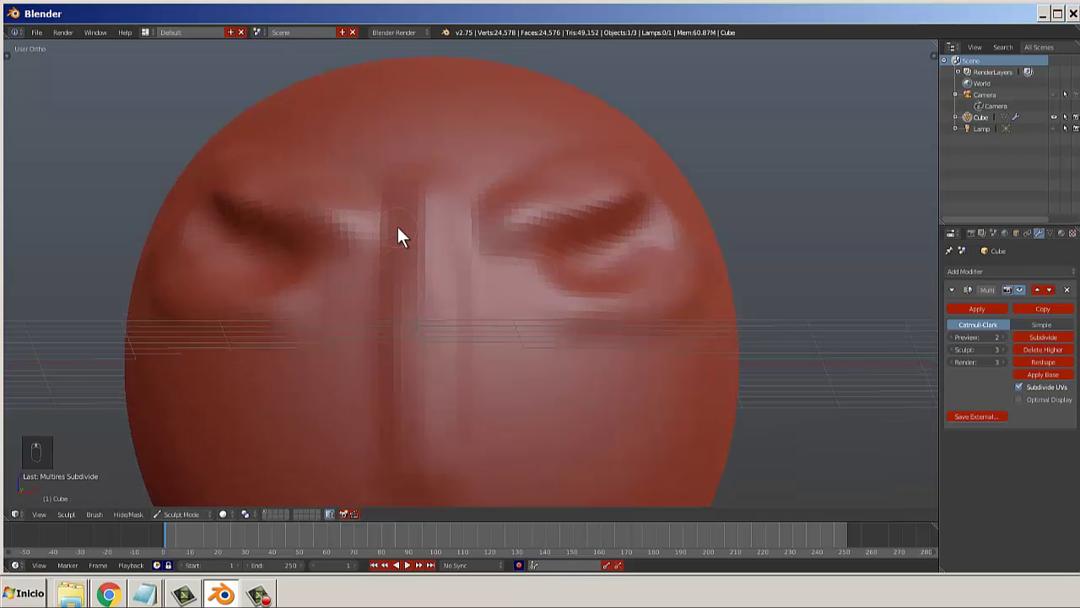
scroll(583, 257, "down", 6)
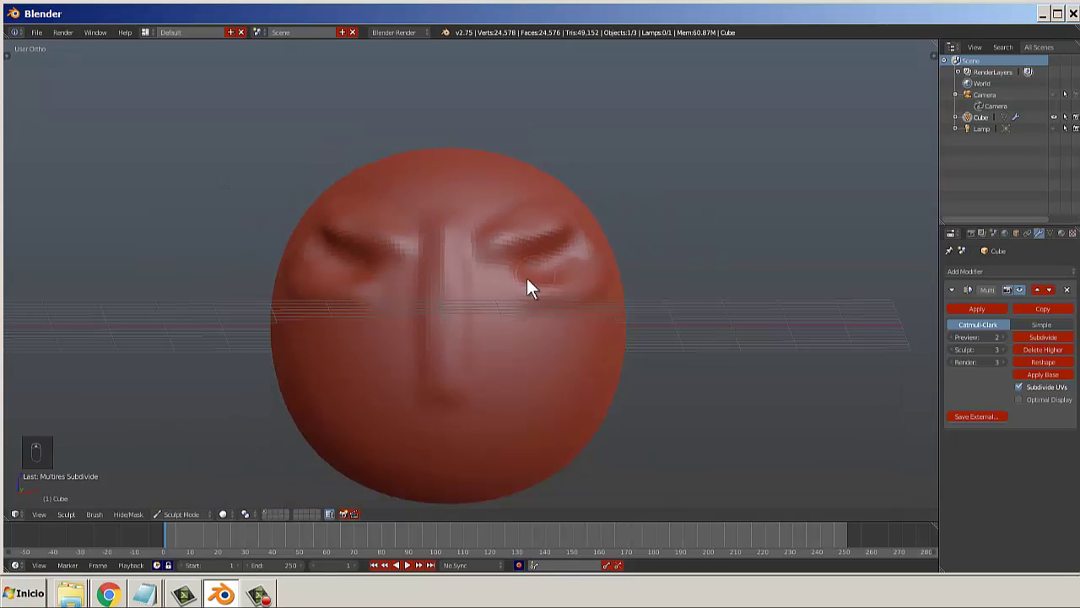
mouse_move(528, 283)
middle_mouse_down()
mouse_move(424, 281)
mouse_move(552, 281)
mouse_move(456, 282)
mouse_move(532, 308)
mouse_move(540, 284)
mouse_move(497, 285)
mouse_move(638, 291)
mouse_move(465, 282)
mouse_move(530, 309)
mouse_move(586, 304)
mouse_move(580, 272)
middle_mouse_up()
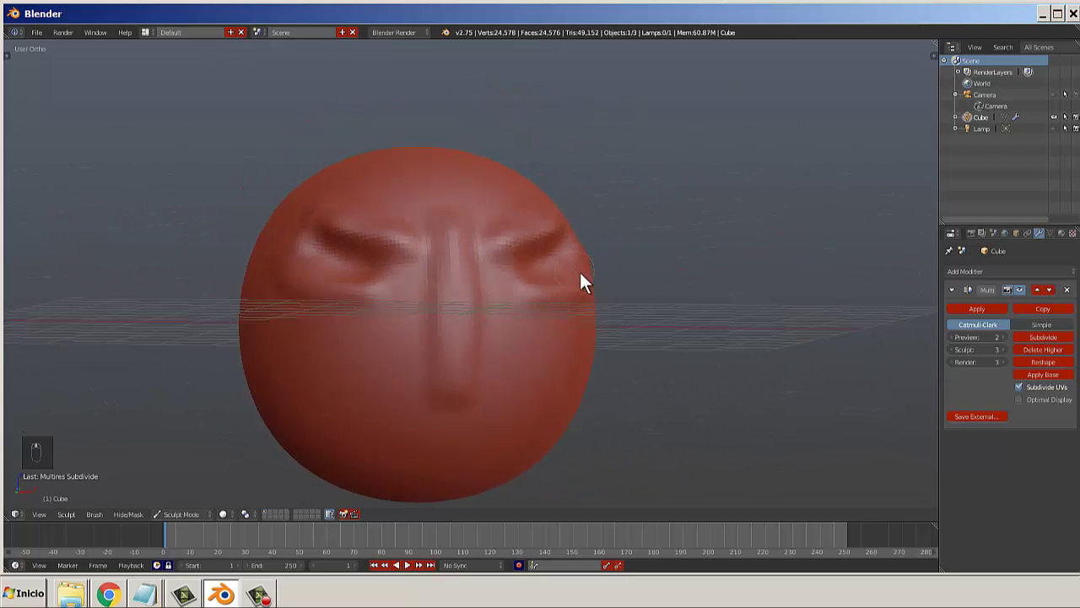
Add two more Multiresolution subdivision levels, set the Preview level to 5 and inspect the sculpt from both sides.
left_click(1029, 335)
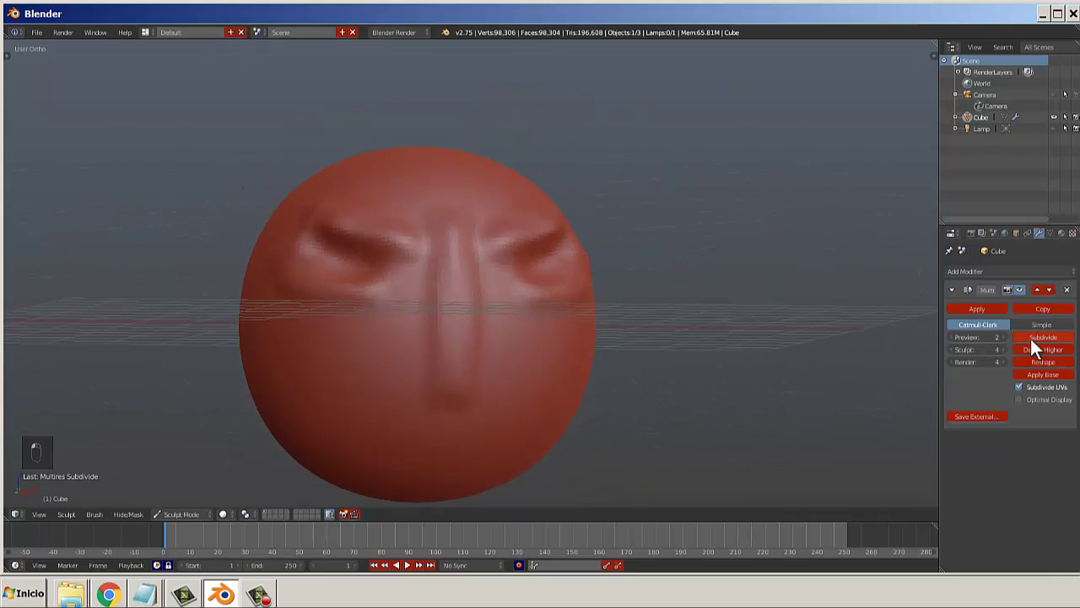
left_click(1031, 337)
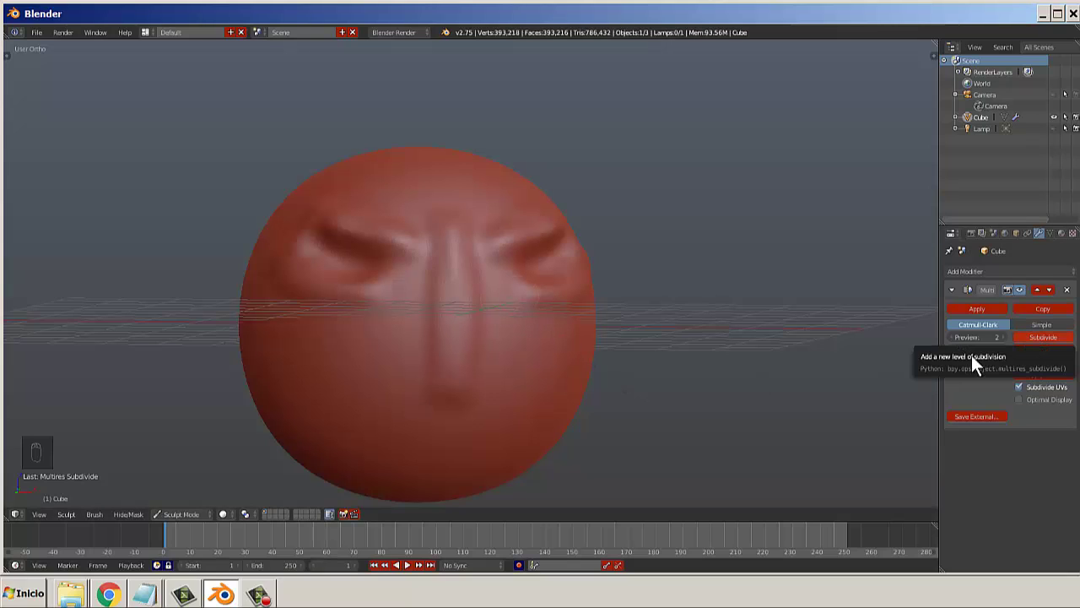
left_click(1003, 336)
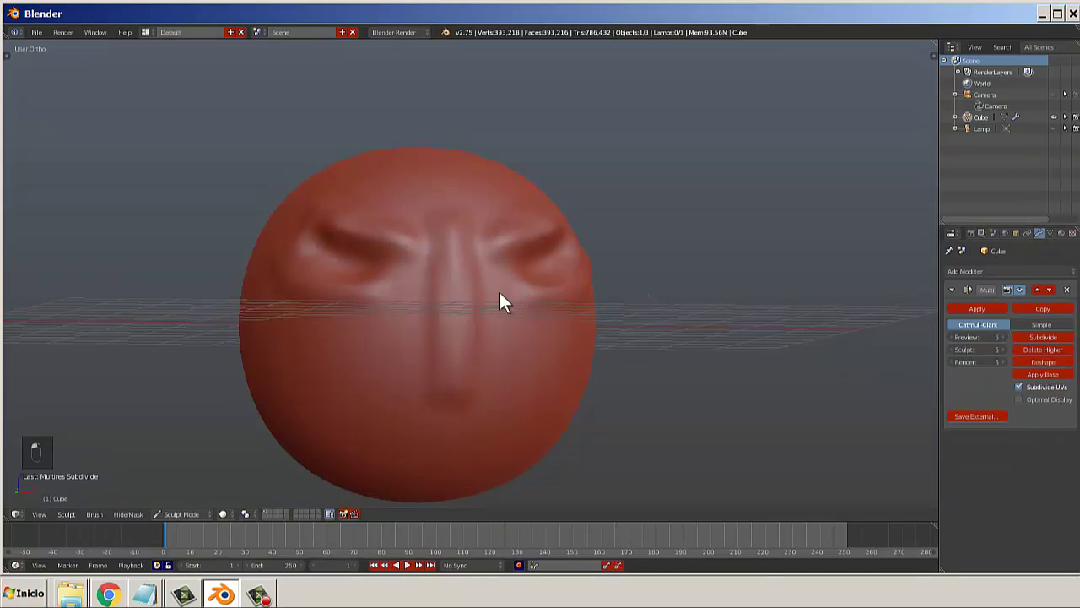
mouse_move(502, 298)
middle_mouse_down()
mouse_move(467, 321)
mouse_move(470, 337)
mouse_move(515, 345)
mouse_move(650, 327)
mouse_move(547, 390)
middle_mouse_up()
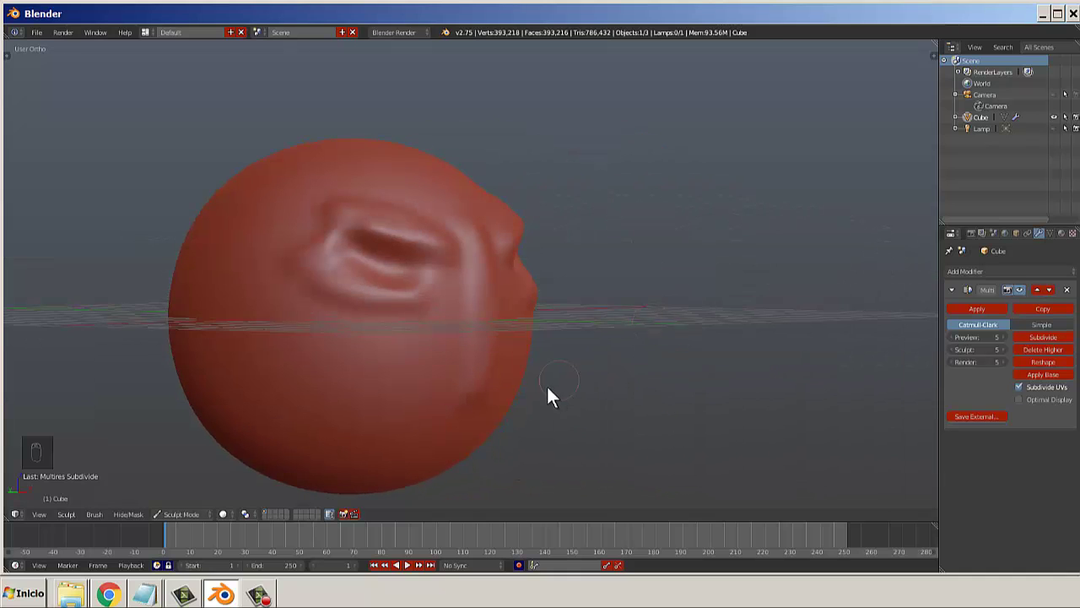
middle_click_drag(484, 369, 76, 388)
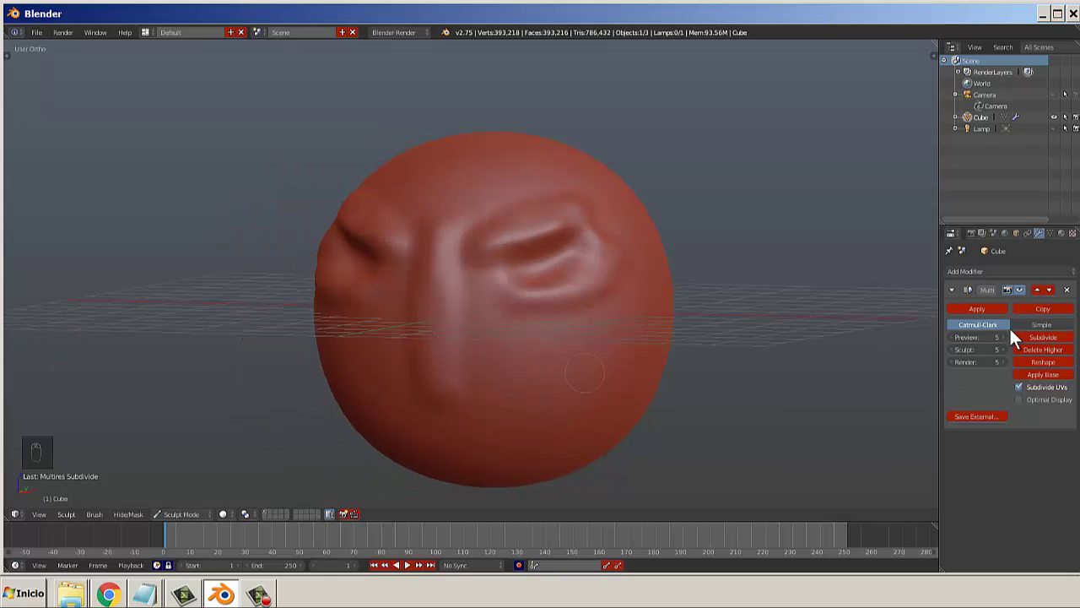
Set the Multiresolution Preview level to 0 and the Render level to 1, and view the sculpt from several angles.
left_click(949, 336)
mouse_move(599, 391)
middle_mouse_down()
mouse_move(653, 379)
mouse_move(450, 399)
mouse_move(636, 417)
mouse_move(692, 407)
middle_mouse_up()
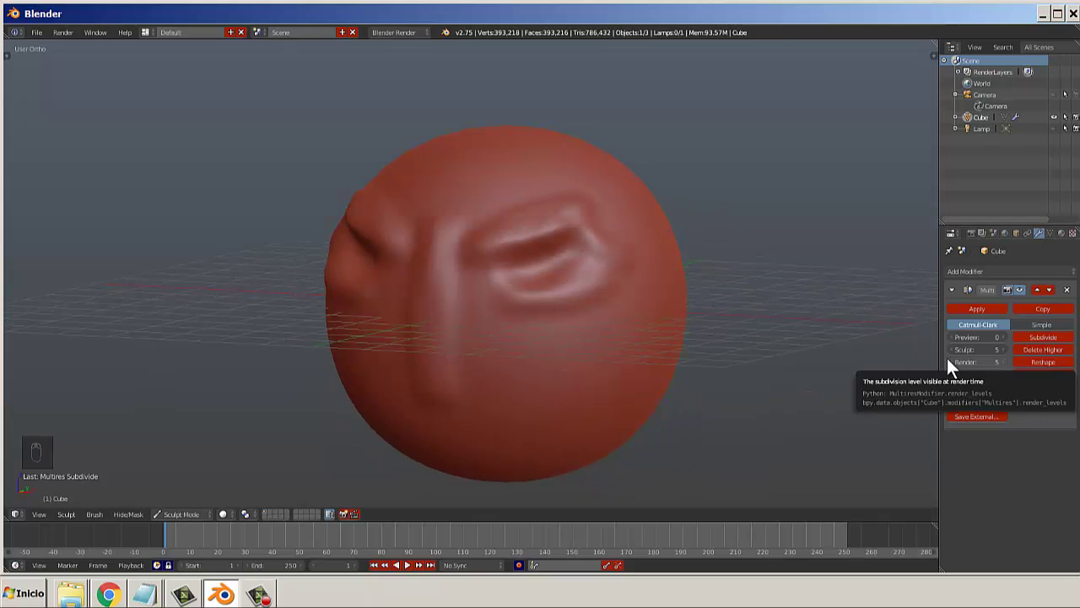
left_click(949, 361)
left_click(948, 361)
left_click(949, 361)
left_click(950, 361)
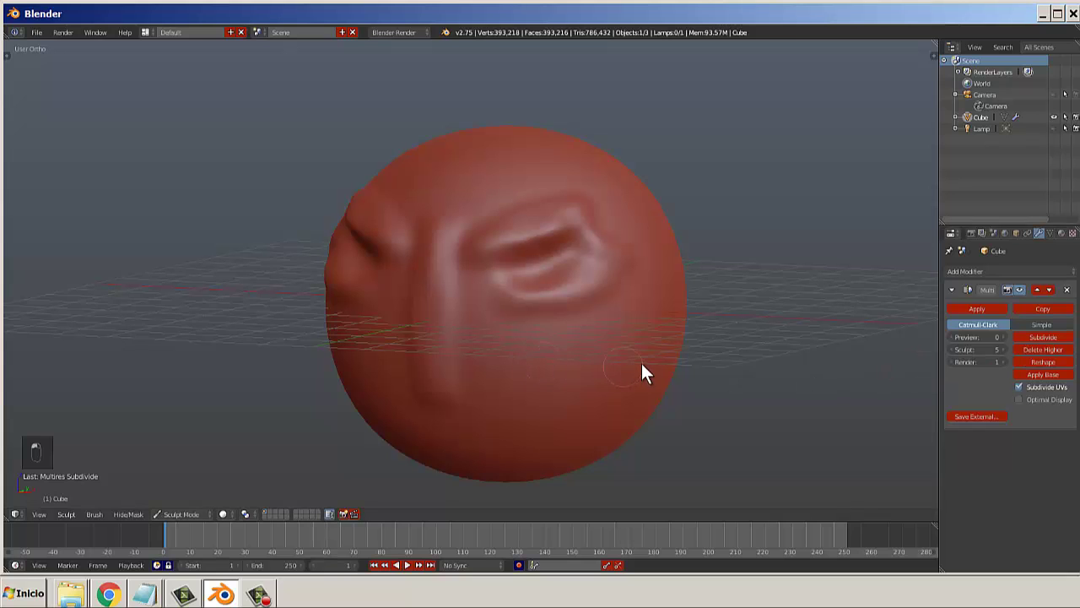
middle_click_drag(642, 373, 643, 369)
mouse_move(480, 405)
middle_mouse_down()
mouse_move(403, 416)
mouse_move(578, 365)
mouse_move(622, 374)
mouse_move(155, 451)
mouse_move(373, 386)
middle_mouse_up()
mouse_move(446, 379)
middle_mouse_down()
mouse_move(591, 380)
mouse_move(586, 410)
mouse_move(639, 355)
middle_mouse_up()
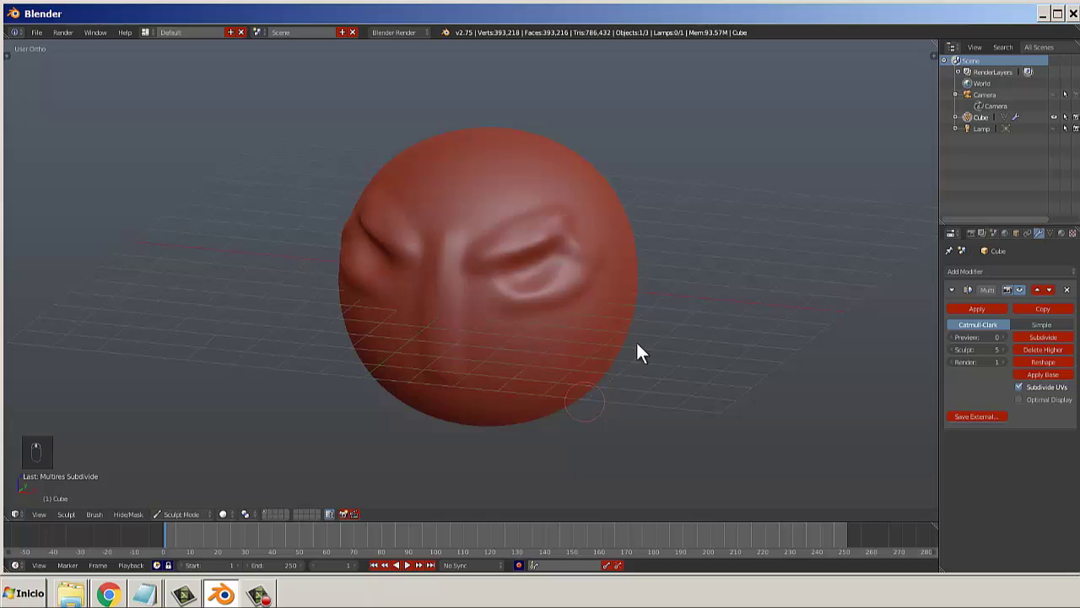
Set the Multiresolution modifier's Preview, Sculpt and Render levels all to 2.
left_click(1002, 338)
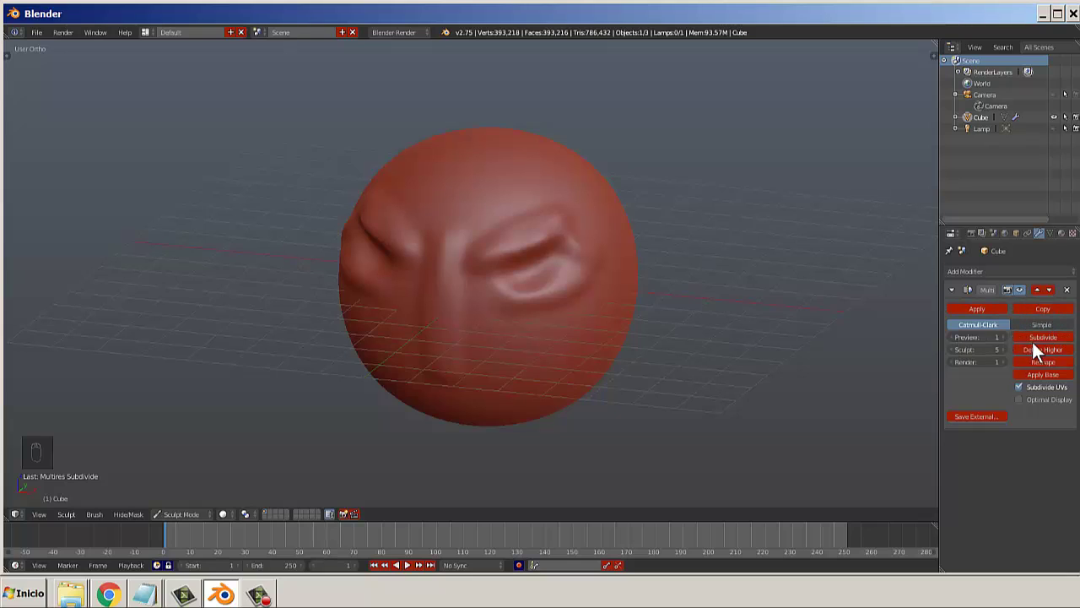
left_click(952, 349)
left_click(952, 350)
left_click(952, 349)
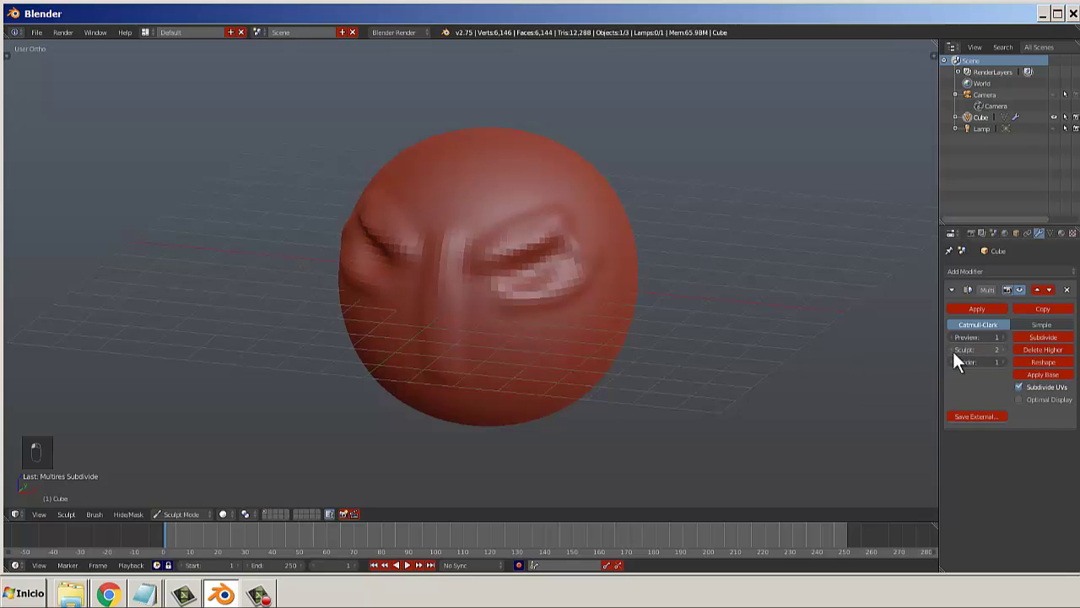
left_click(952, 349)
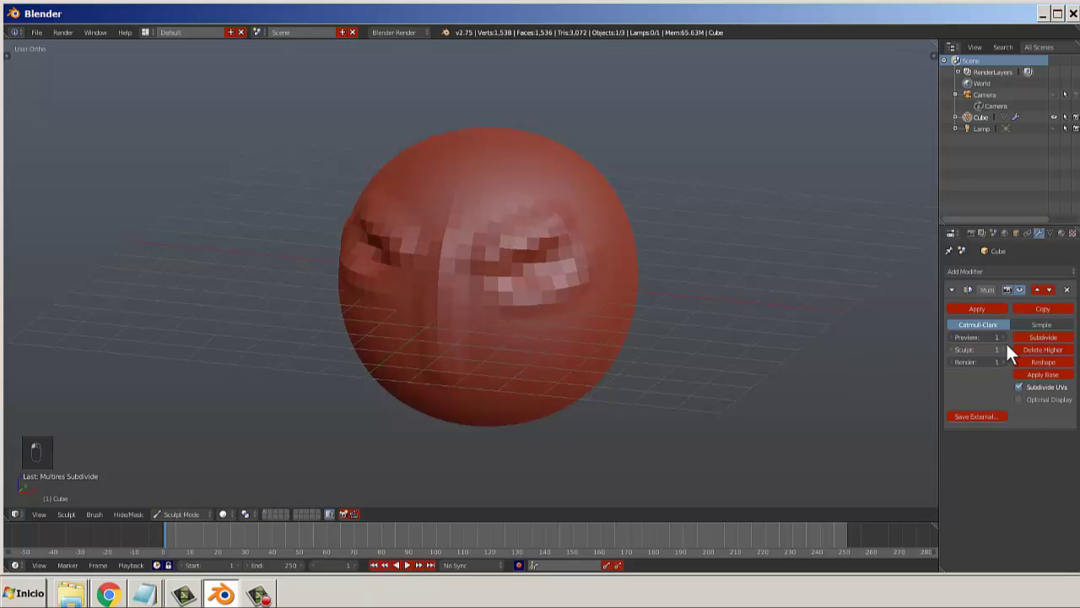
left_click(1001, 349)
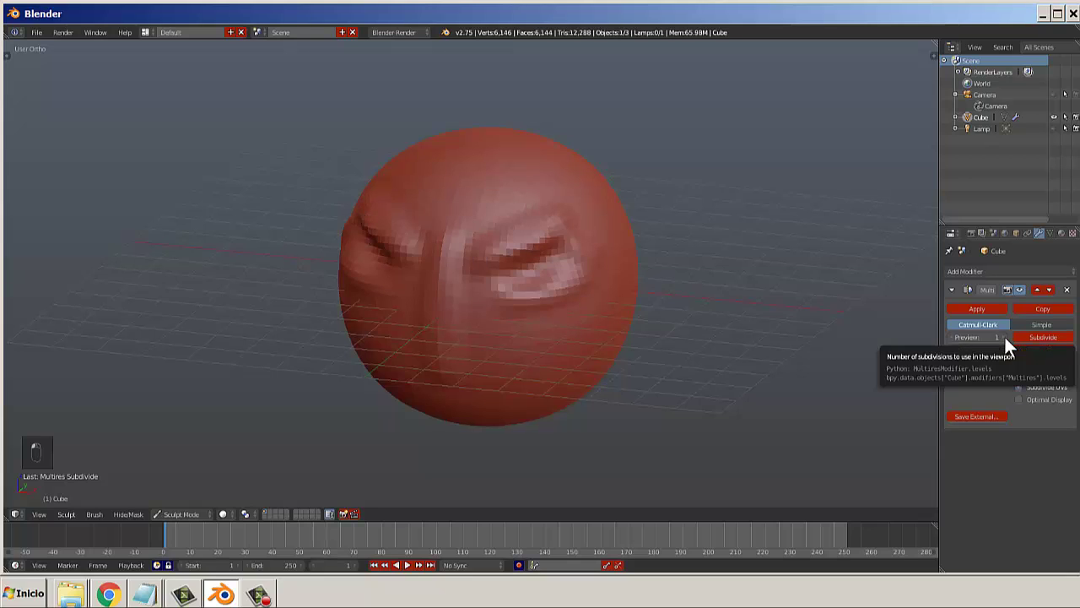
left_click(1004, 336)
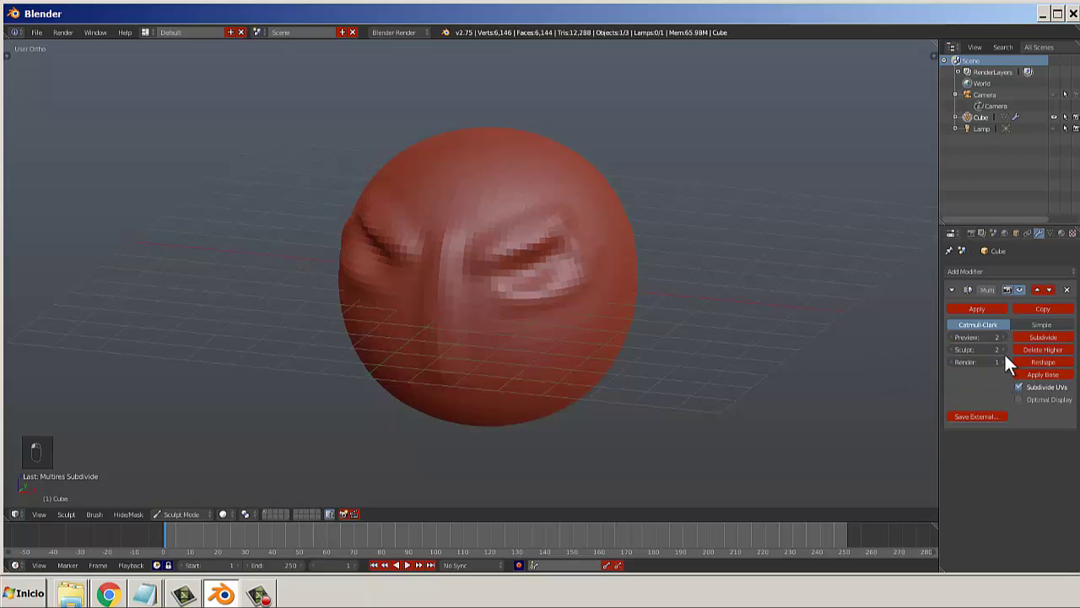
left_click(1002, 361)
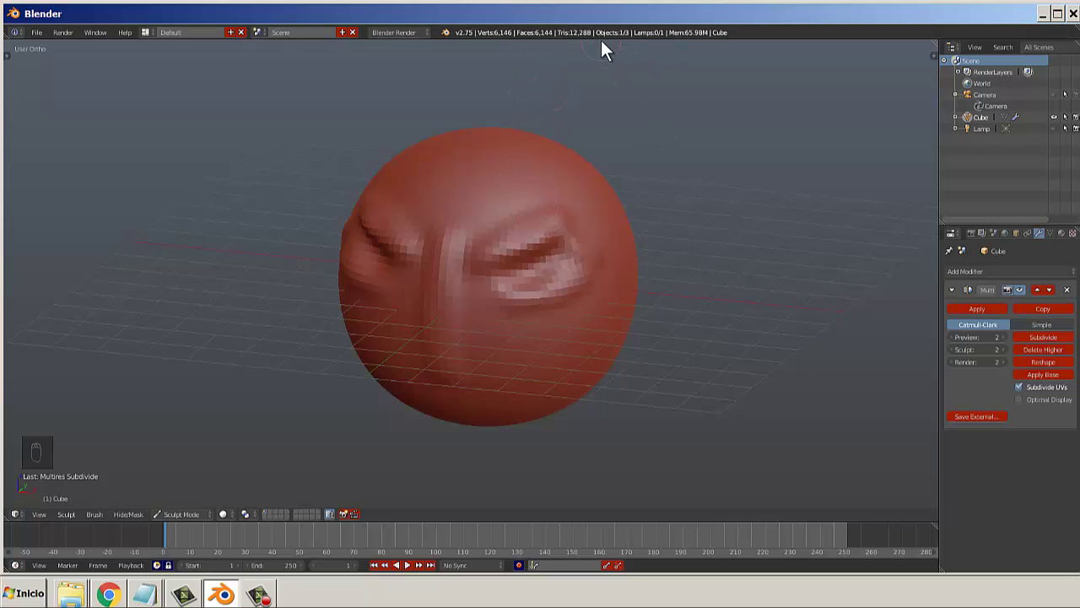
Show the tool shelf, choose the SculptDraw brush and sculpt freehand strokes over the sphere's forehead, nose, cheeks and mouth area.
mouse_move(553, 271)
middle_mouse_down()
mouse_move(583, 242)
mouse_move(530, 263)
middle_mouse_up()
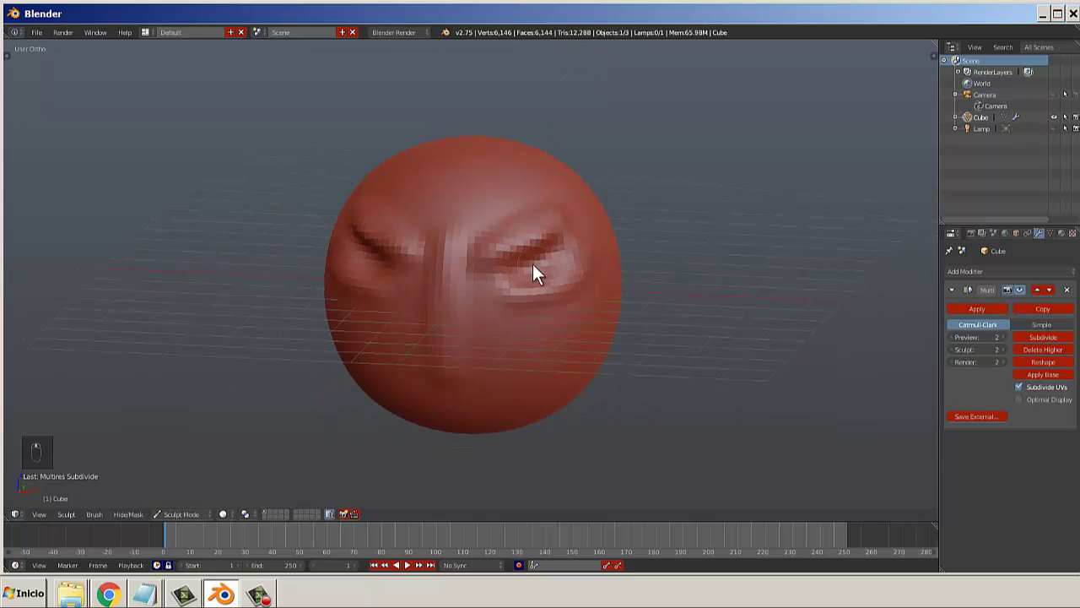
scroll(530, 262, "up", 3)
scroll(513, 245, "down", 2)
key("t")
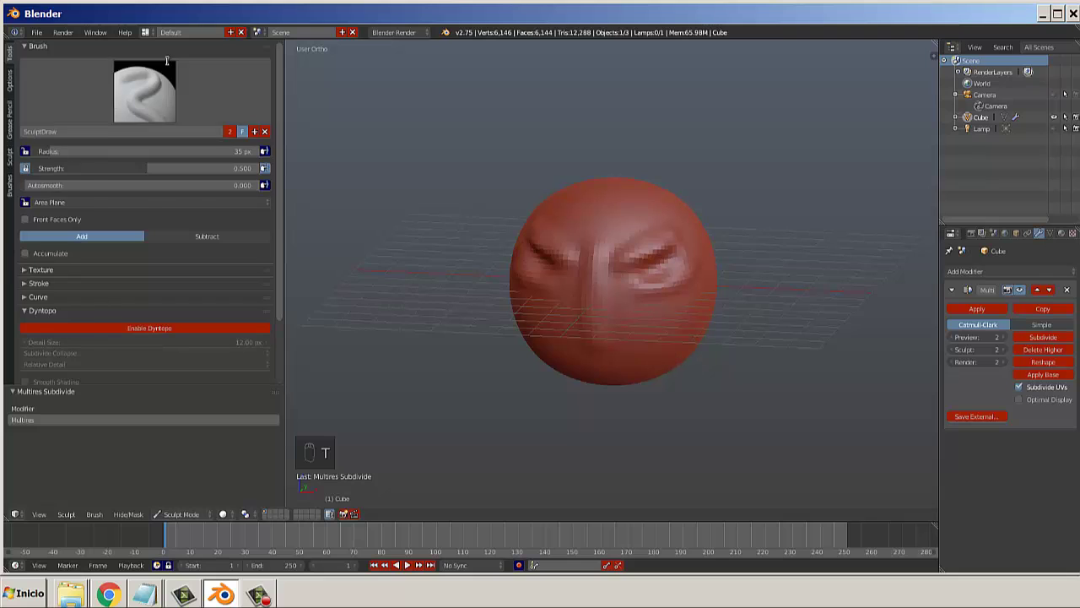
left_click(145, 91)
left_click(271, 211)
scroll(642, 268, "up", 4)
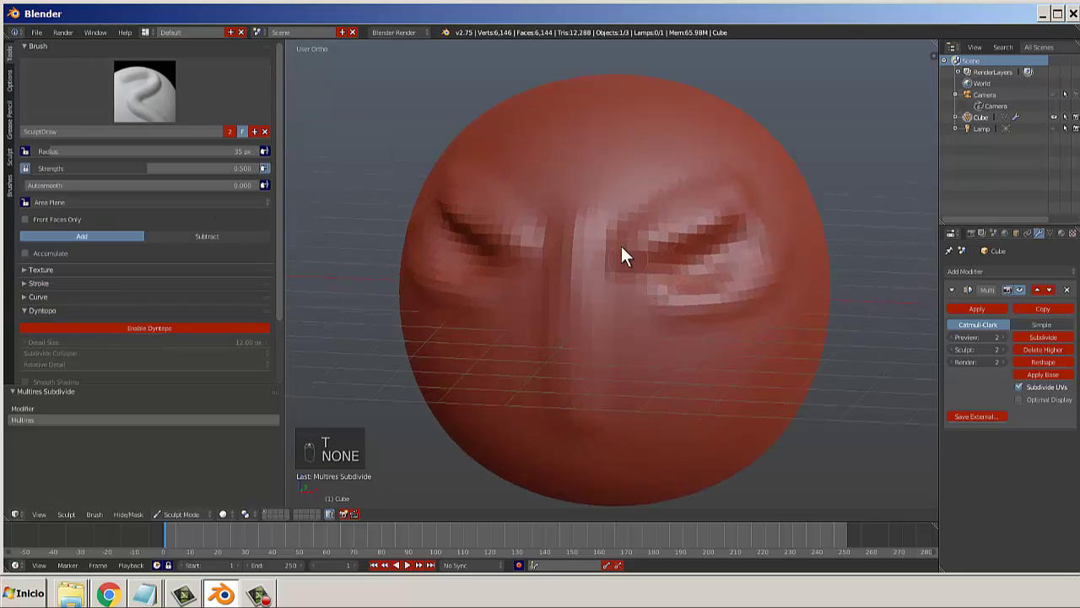
mouse_move(532, 283)
left_mouse_down()
mouse_move(570, 357)
mouse_move(700, 309)
left_mouse_up()
mouse_move(815, 321)
left_mouse_down()
mouse_move(651, 315)
mouse_move(651, 543)
mouse_move(554, 441)
left_mouse_up()
mouse_move(608, 200)
left_mouse_down()
mouse_move(686, 165)
mouse_move(600, 149)
mouse_move(610, 229)
mouse_move(582, 173)
left_mouse_up()
scroll(616, 136, "down", 1)
Switch to the Clay Strips brush and build up the forehead area between the eyes.
left_click(145, 91)
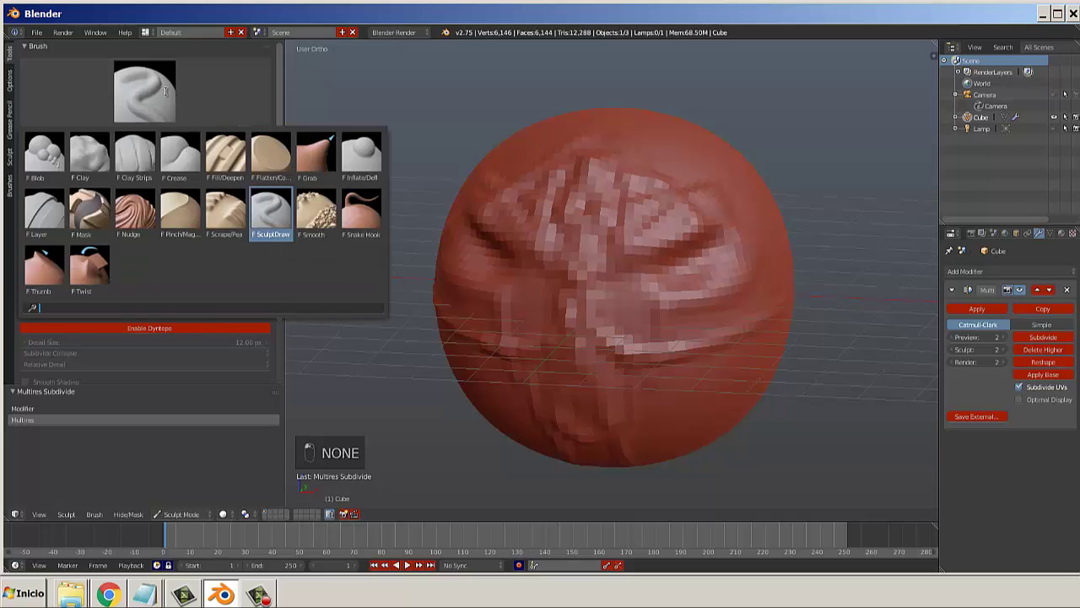
left_click(135, 160)
mouse_move(706, 220)
left_mouse_down()
mouse_move(509, 178)
mouse_move(543, 142)
mouse_move(598, 124)
mouse_move(550, 257)
left_mouse_up()
Examine the sculpted face from the front and above, checking its blocky detail at the current subdivision level.
scroll(728, 310, "down", 2)
mouse_move(728, 311)
middle_mouse_down()
mouse_move(650, 311)
mouse_move(720, 279)
mouse_move(925, 318)
middle_mouse_up()
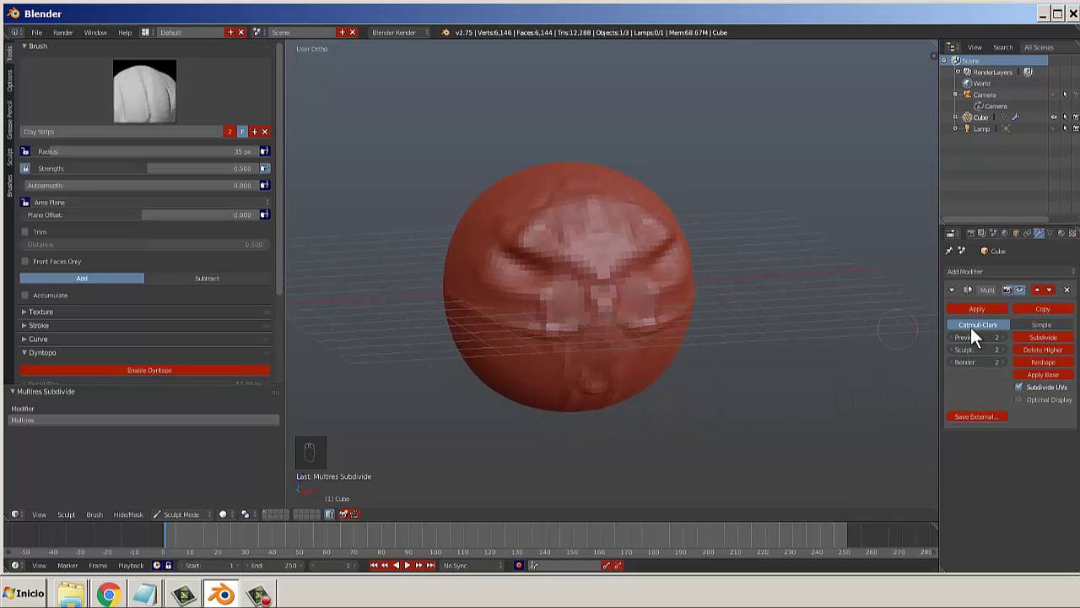
mouse_move(803, 317)
middle_mouse_down()
mouse_move(682, 315)
mouse_move(762, 318)
mouse_move(771, 296)
mouse_move(621, 317)
mouse_move(740, 299)
mouse_move(783, 314)
mouse_move(656, 306)
mouse_move(784, 321)
mouse_move(692, 313)
mouse_move(827, 314)
middle_mouse_up()
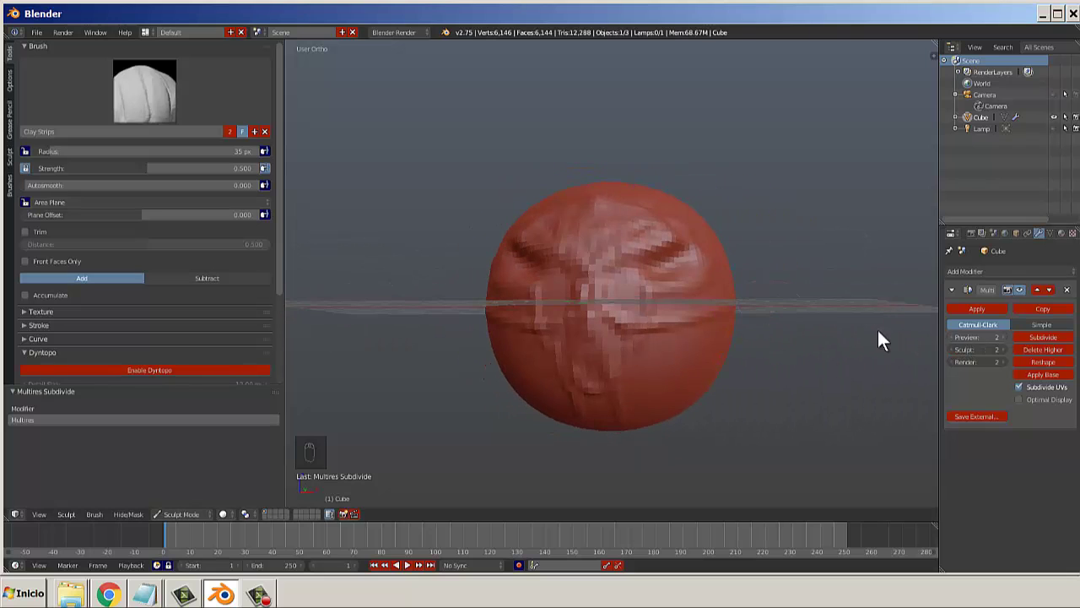
scroll(667, 278, "down", 1)
scroll(798, 309, "up", 2)
scroll(792, 316, "up", 1)
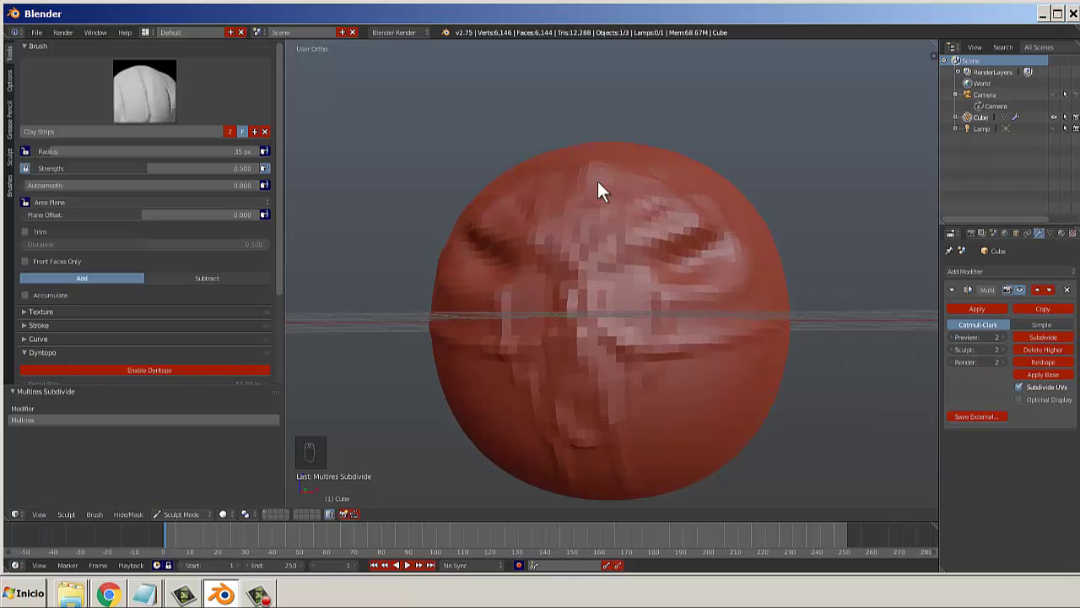
scroll(663, 250, "down", 2)
mouse_move(577, 236)
middle_mouse_down()
mouse_move(646, 261)
mouse_move(680, 253)
middle_mouse_up()
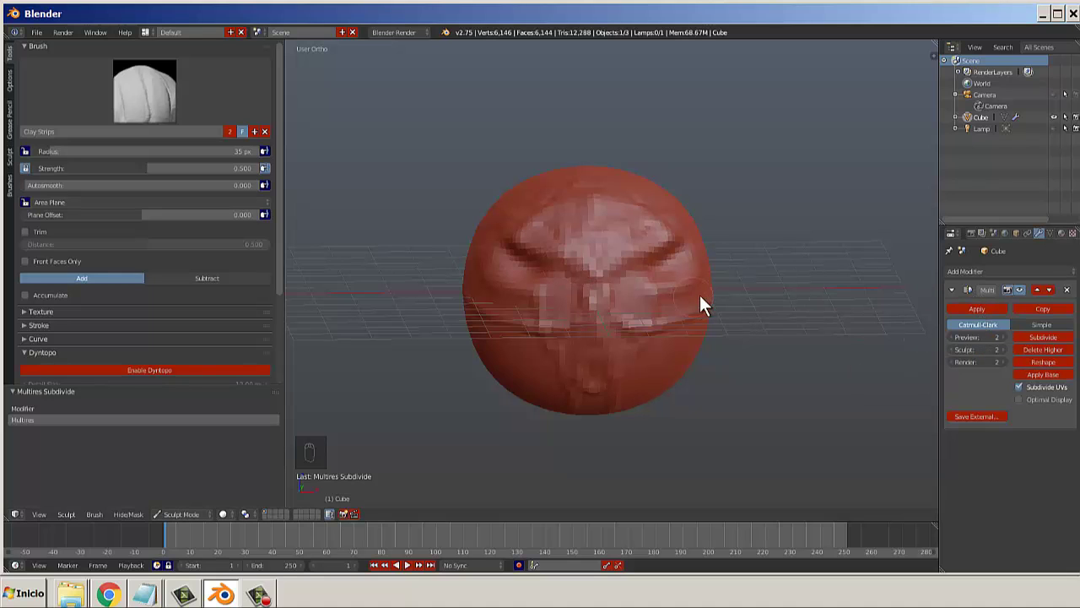
Try the Grab brush by pulling mirrored spikes out of the sphere's forehead, and undo the stroke.
middle_click_drag(700, 295, 658, 287)
scroll(658, 287, "up", 3)
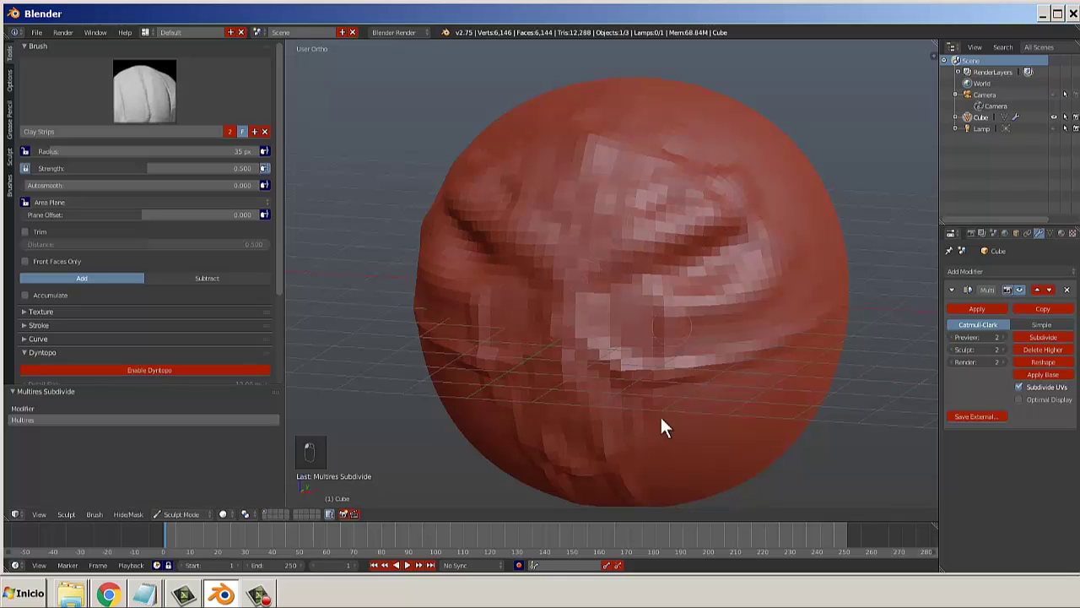
left_click(108, 102)
left_click(226, 157)
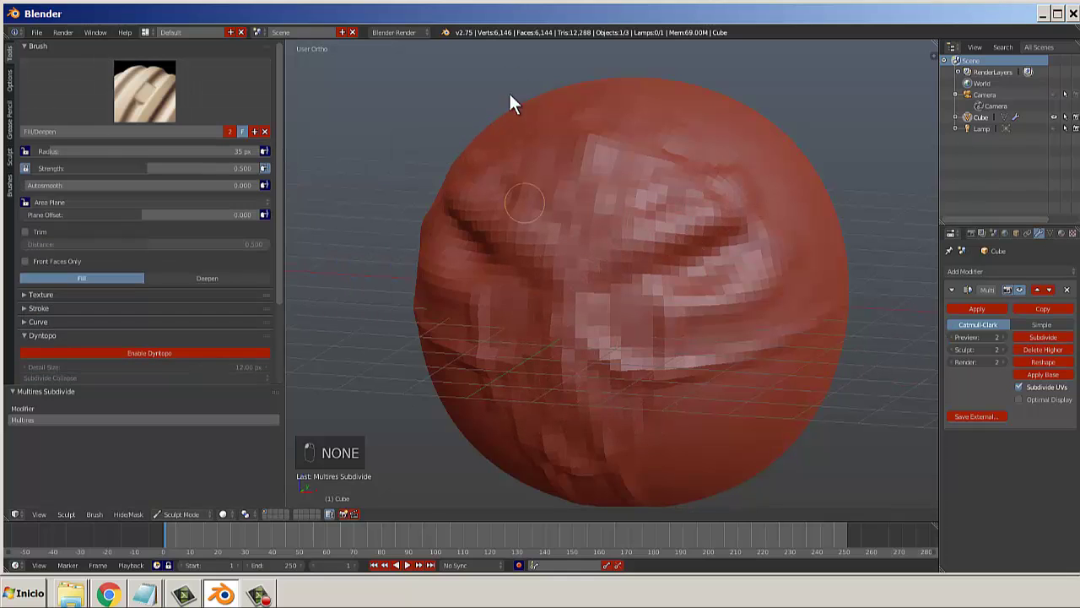
left_click(107, 91)
left_click(92, 232)
left_click_drag(518, 175, 393, 81)
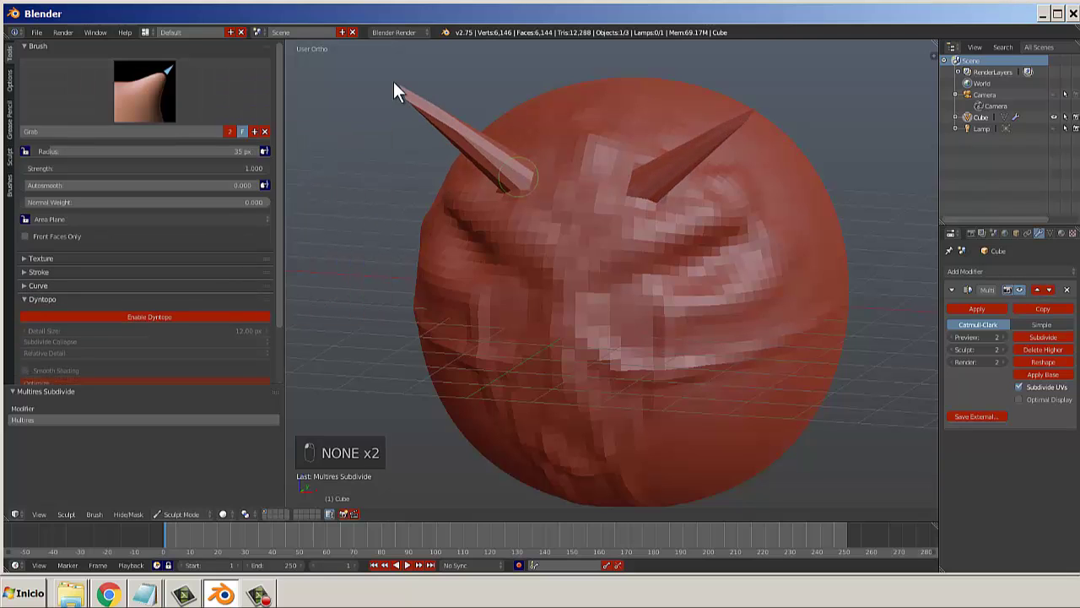
key("ctrl+z")
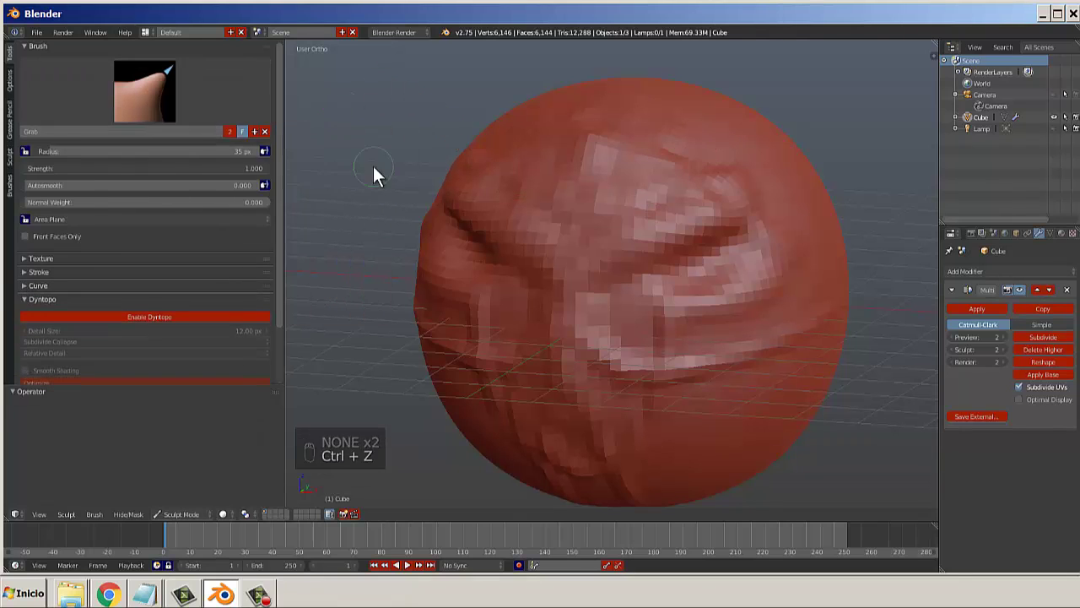
Switch to the Snake Hook brush at a 162 px radius and pull mirrored horns from the forehead, brows and cheeks.
left_click(144, 93)
left_click(360, 204)
key("f")
left_click(491, 216)
left_click_drag(505, 211, 422, 176)
left_click_drag(507, 154, 498, 59)
left_click_drag(732, 306, 879, 423)
left_click_drag(742, 420, 774, 468)
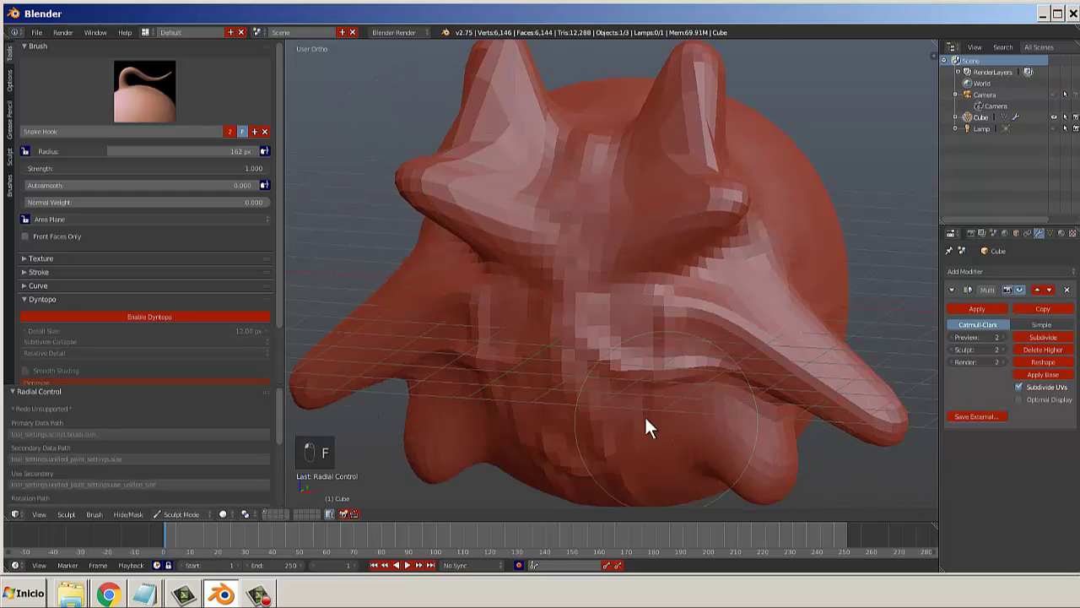
Pull the mouth area down into a long thick chin with the Snake Hook brush.
scroll(629, 380, "down", 2)
middle_click_drag(613, 336, 622, 346)
left_click_drag(606, 381, 607, 466)
scroll(596, 313, "down", 1)
mouse_move(606, 289)
middle_mouse_down()
mouse_move(598, 273)
mouse_move(607, 286)
mouse_move(639, 256)
middle_mouse_up()
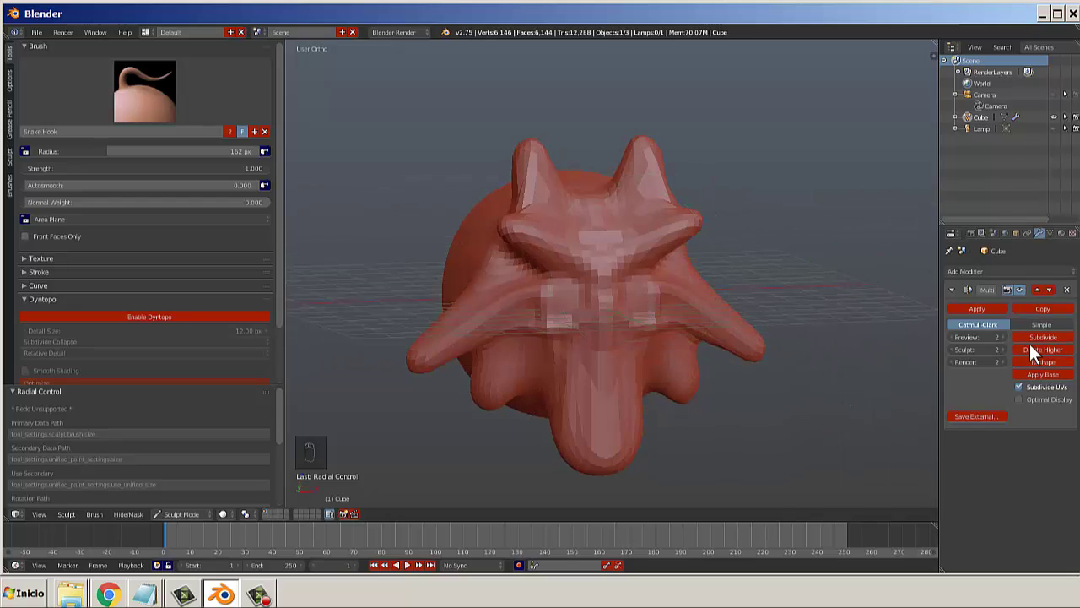
Subdivide the Multiresolution modifier until its Sculpt and Render levels are 6, and inspect the smoothed sculpt.
mouse_move(469, 306)
middle_mouse_down()
mouse_move(602, 306)
mouse_move(571, 301)
middle_mouse_up()
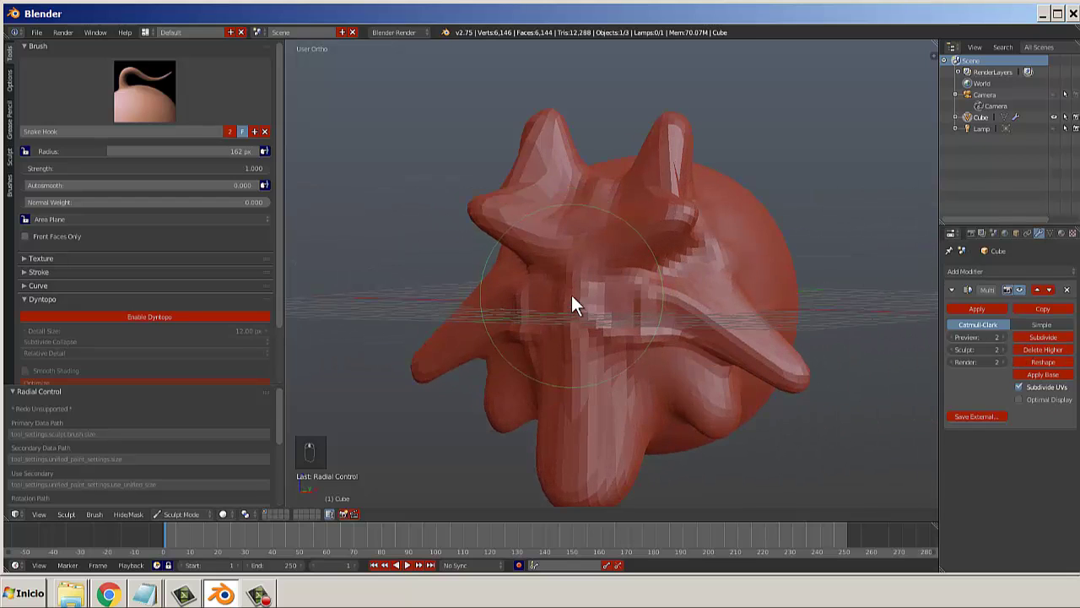
scroll(692, 350, "up", 4)
scroll(692, 346, "down", 3)
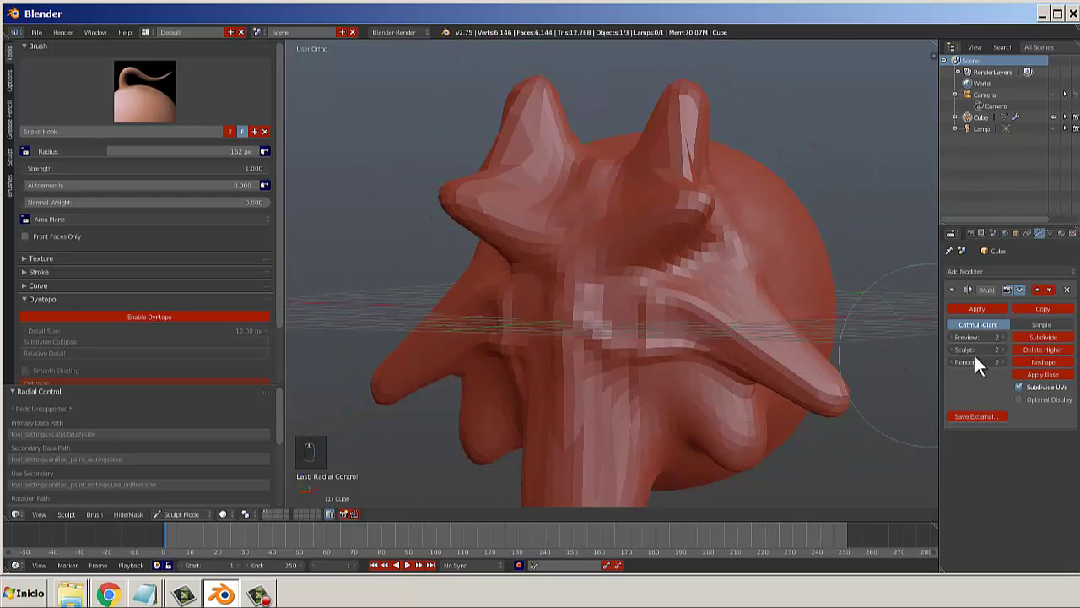
left_click(1043, 336)
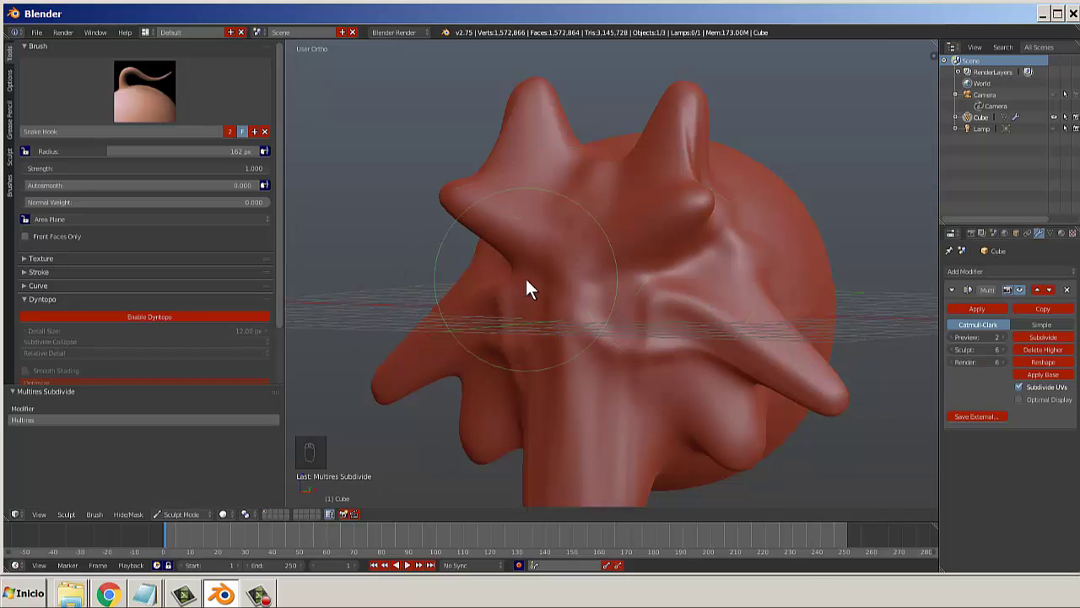
middle_click_drag(615, 329, 935, 340)
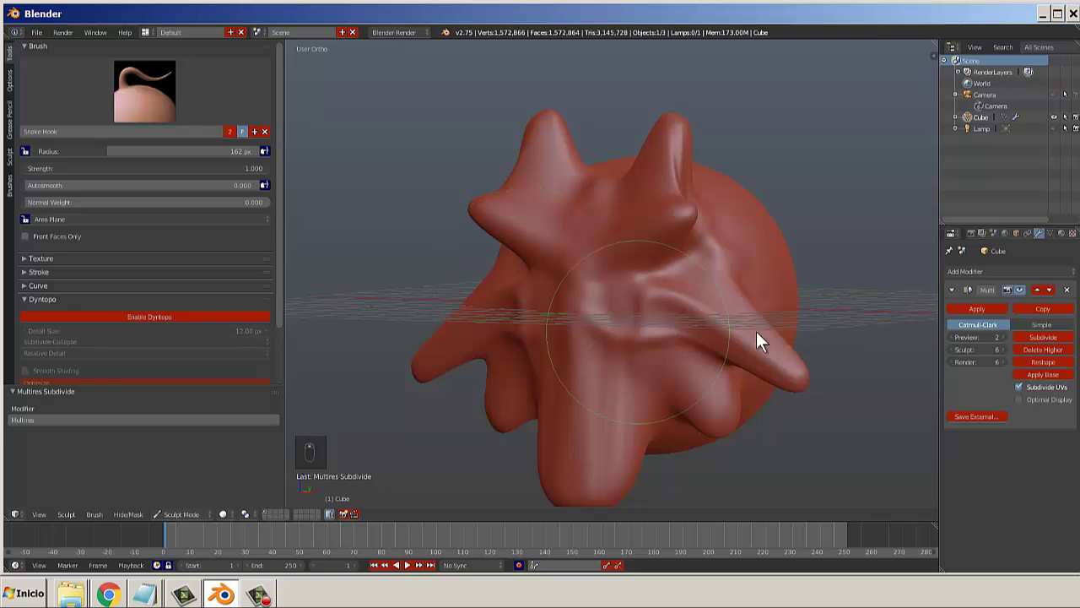
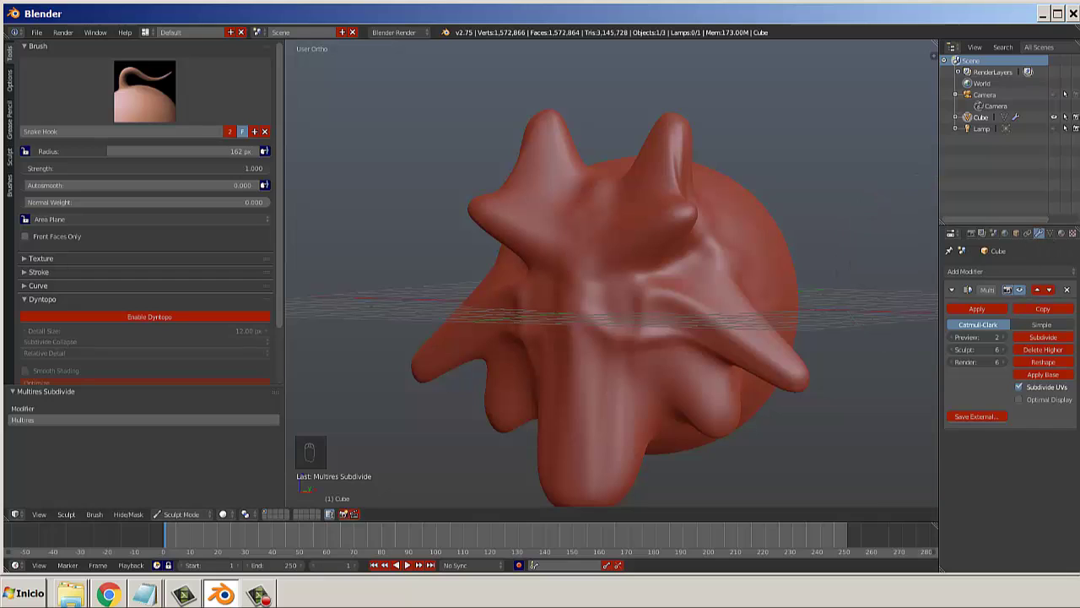
Remove the Multiresolution modifier and switch the base sphere to Object Mode in front view.
left_click(1067, 291)
scroll(699, 270, "down", 3)
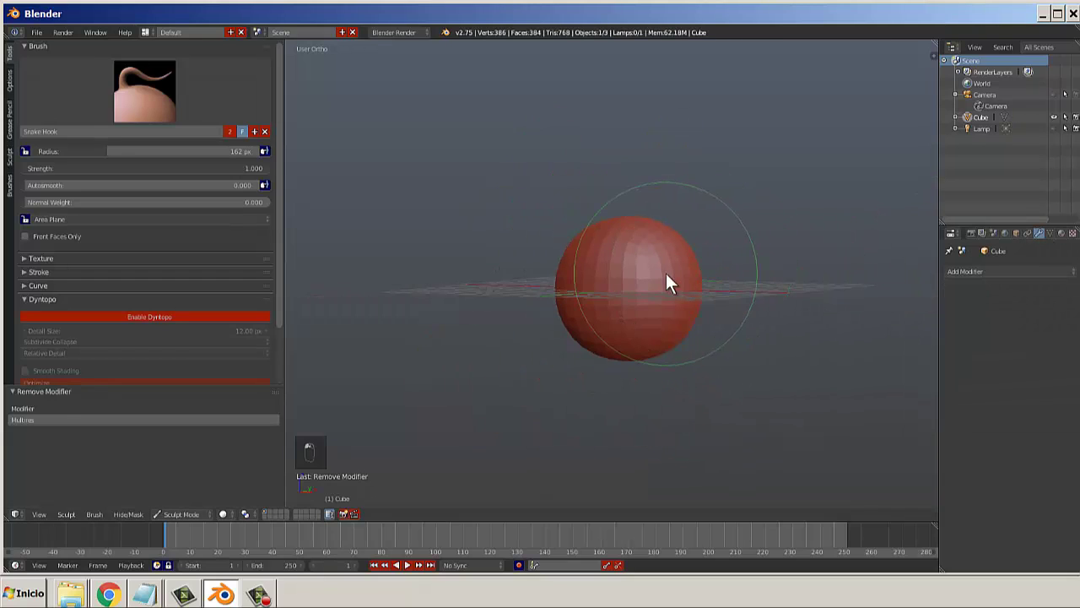
left_click(193, 514)
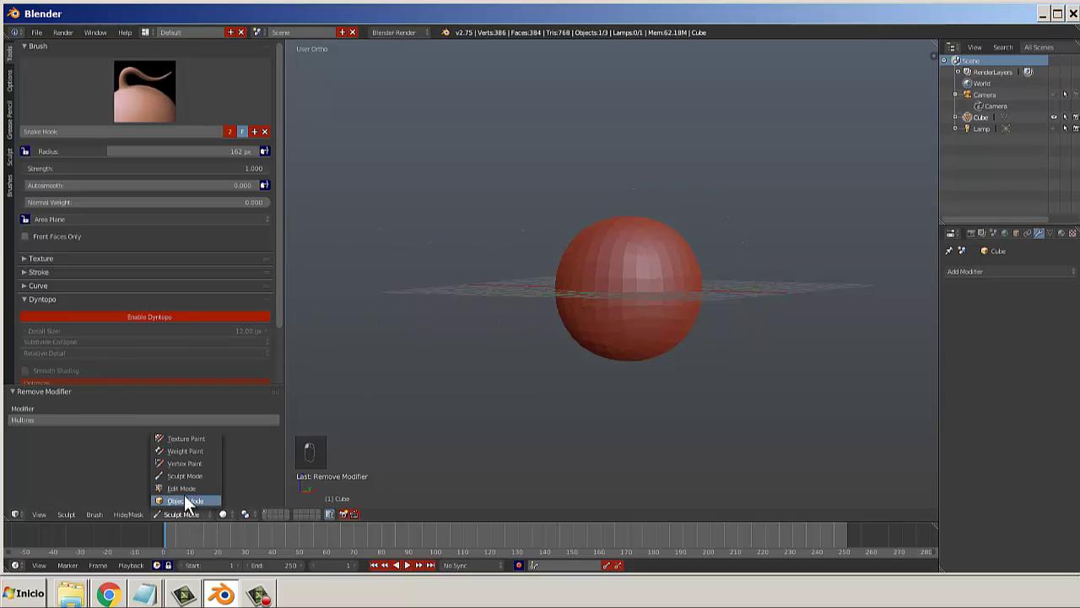
left_click(182, 505)
key("KP_1")
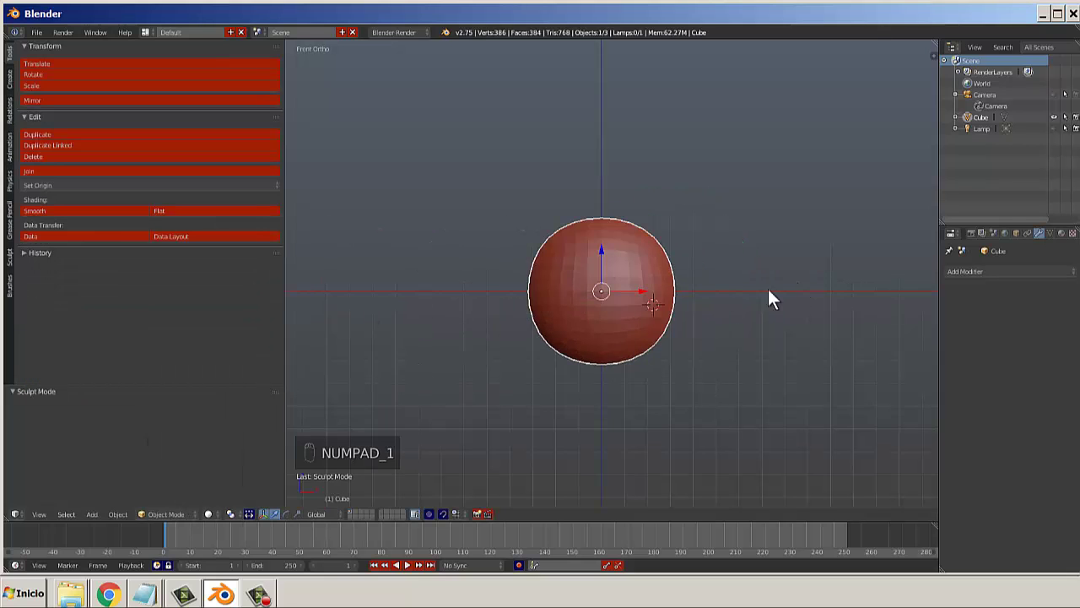
scroll(593, 296, "up", 3)
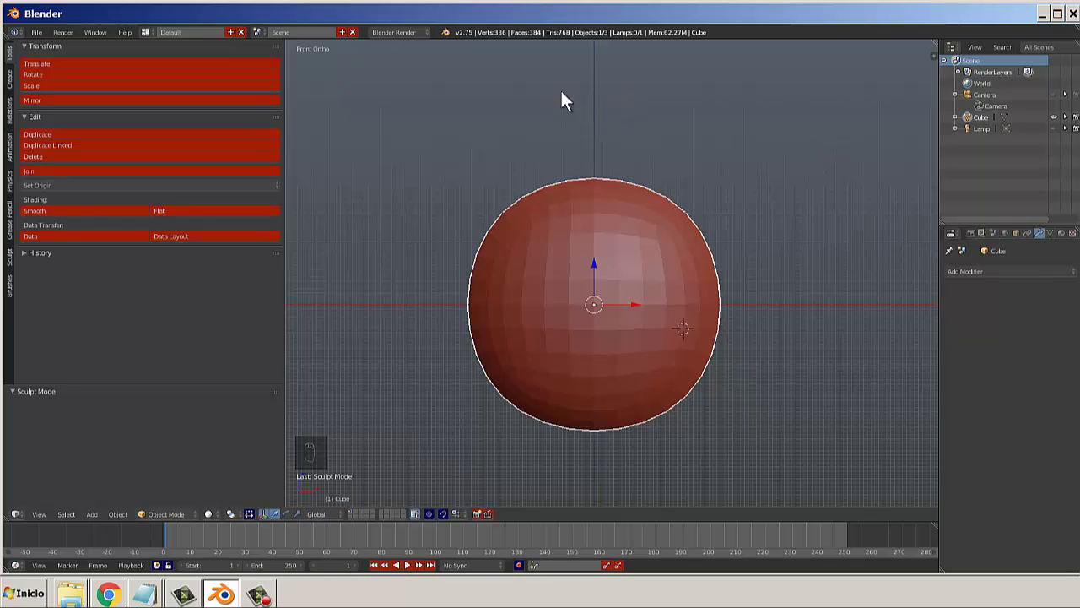
scroll(775, 319, "up", 1)
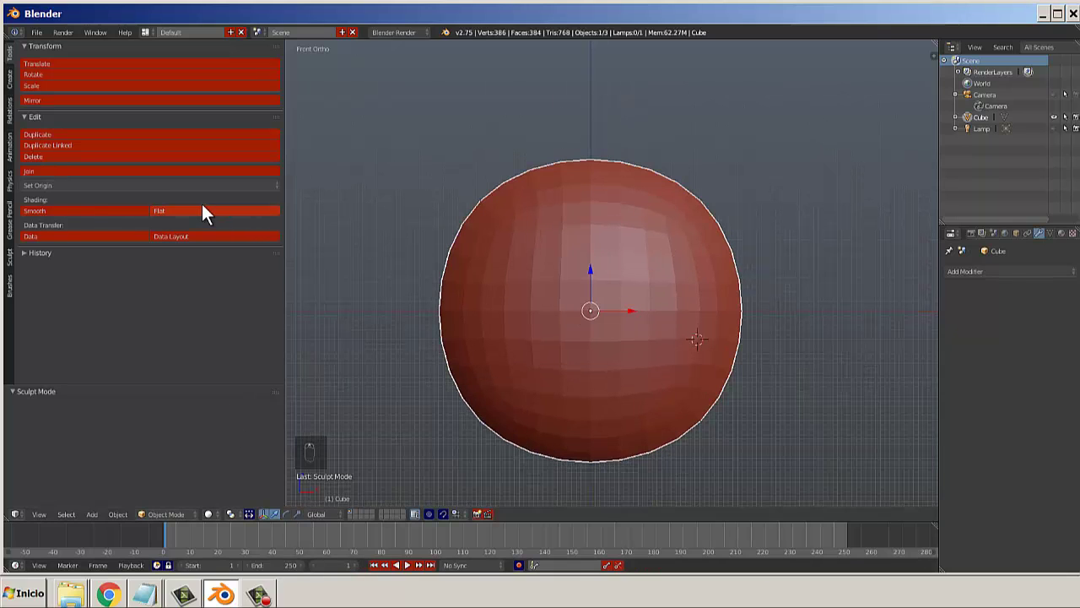
Return the sphere to Sculpt Mode and split the 3D view into two side-by-side views.
left_click(169, 515)
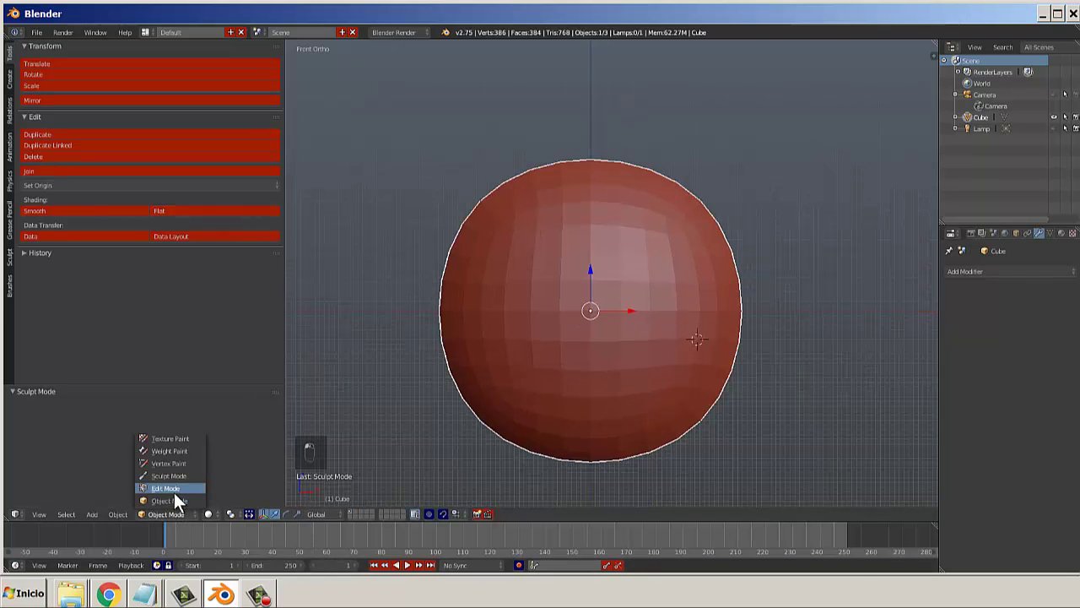
left_click(165, 476)
scroll(716, 200, "down", 4)
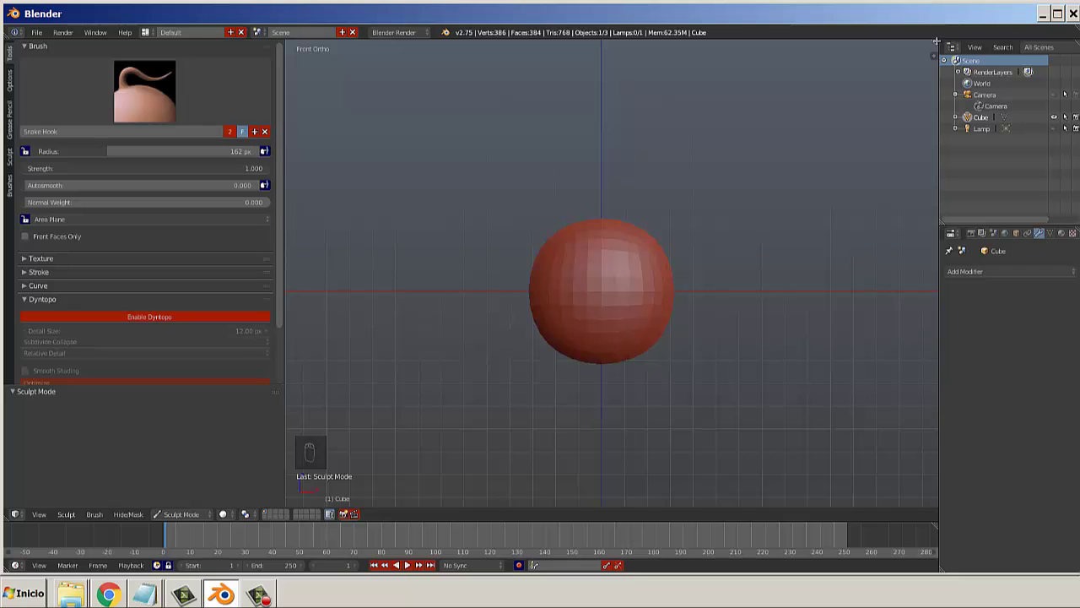
left_click_drag(935, 42, 922, 213)
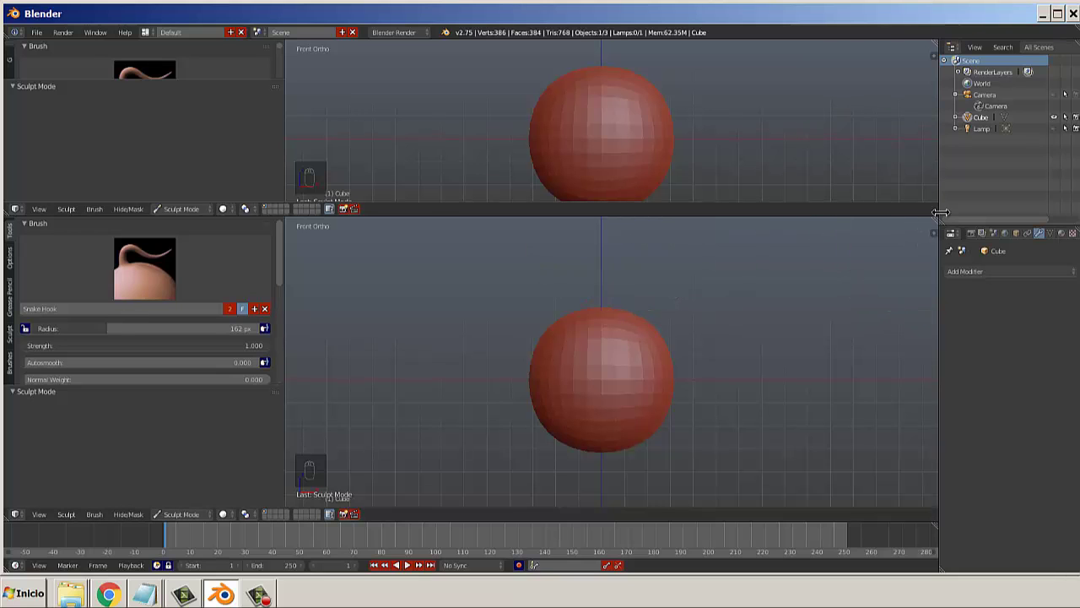
left_click_drag(937, 220, 909, 182)
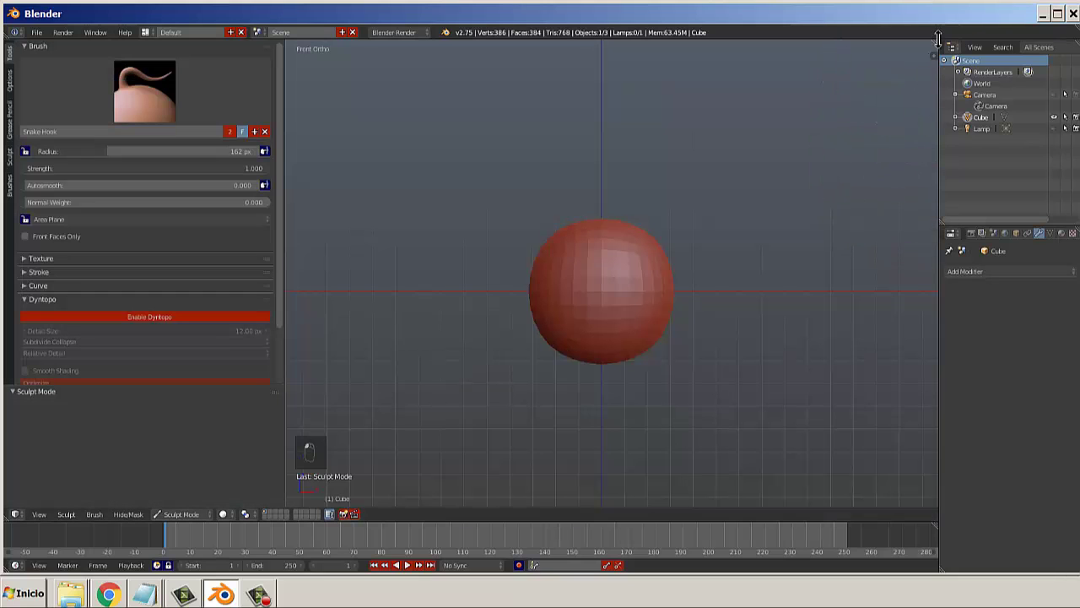
left_click_drag(934, 42, 663, 98)
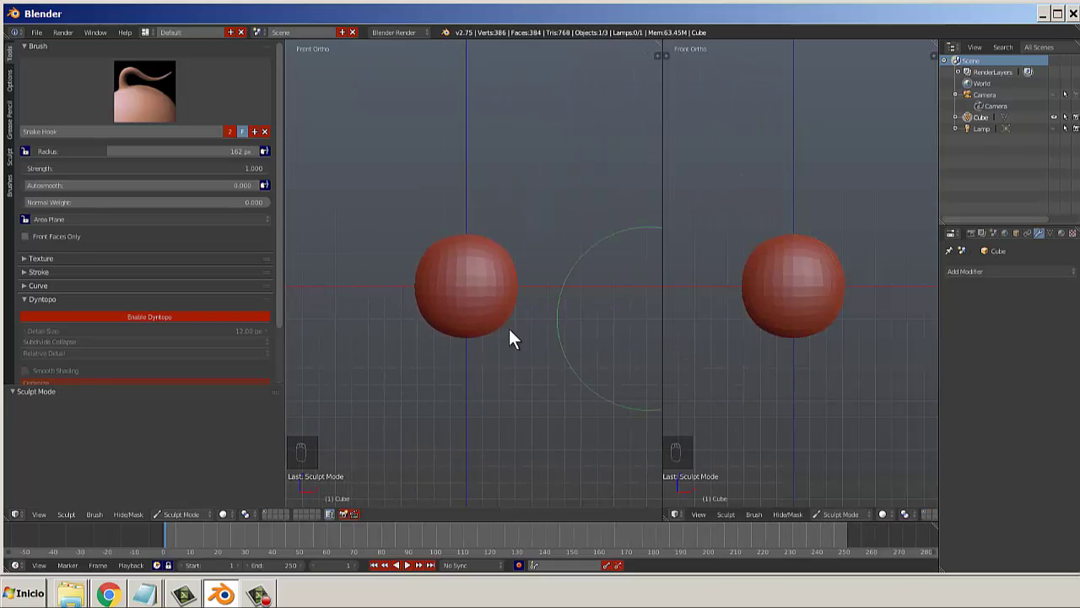
scroll(498, 312, "down", 3)
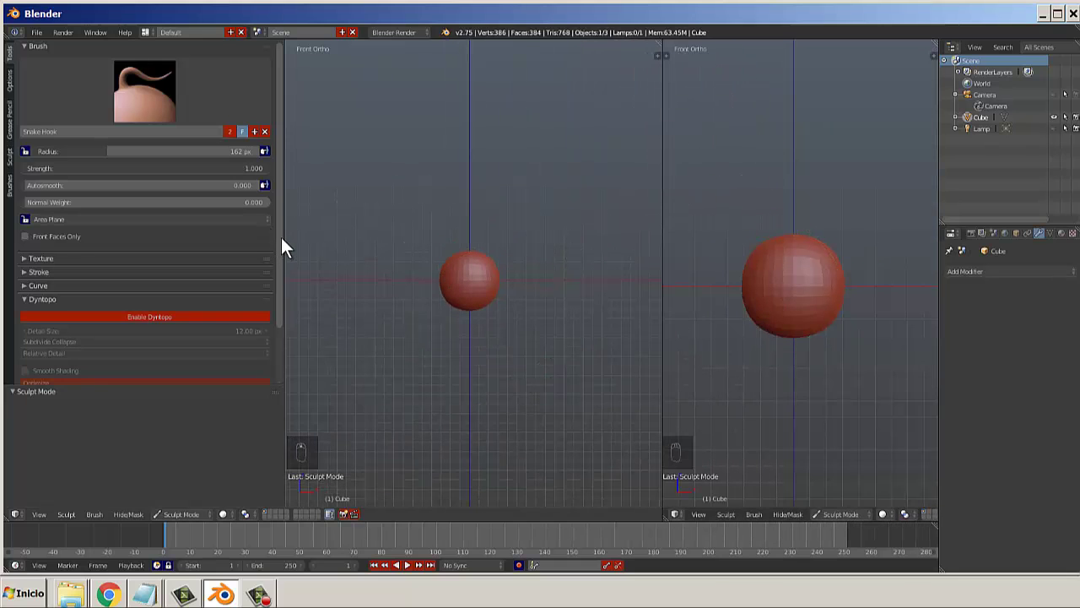
Narrow the first view's tool shelf and enlarge the second 3D view.
left_click_drag(283, 237, 161, 236)
scroll(317, 273, "up", 2)
scroll(329, 270, "down", 3)
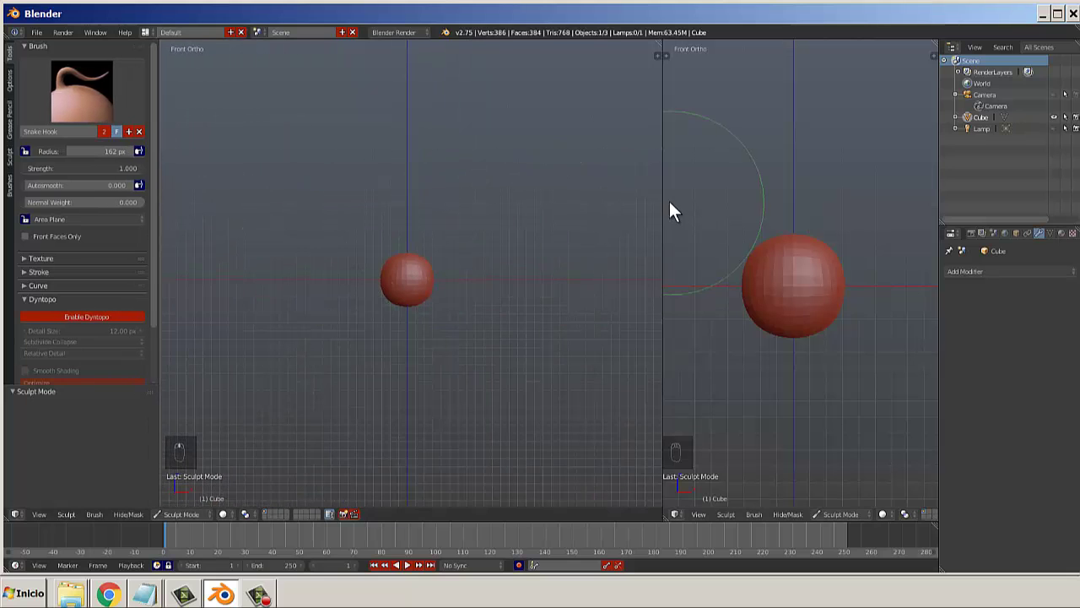
left_click_drag(663, 200, 461, 212)
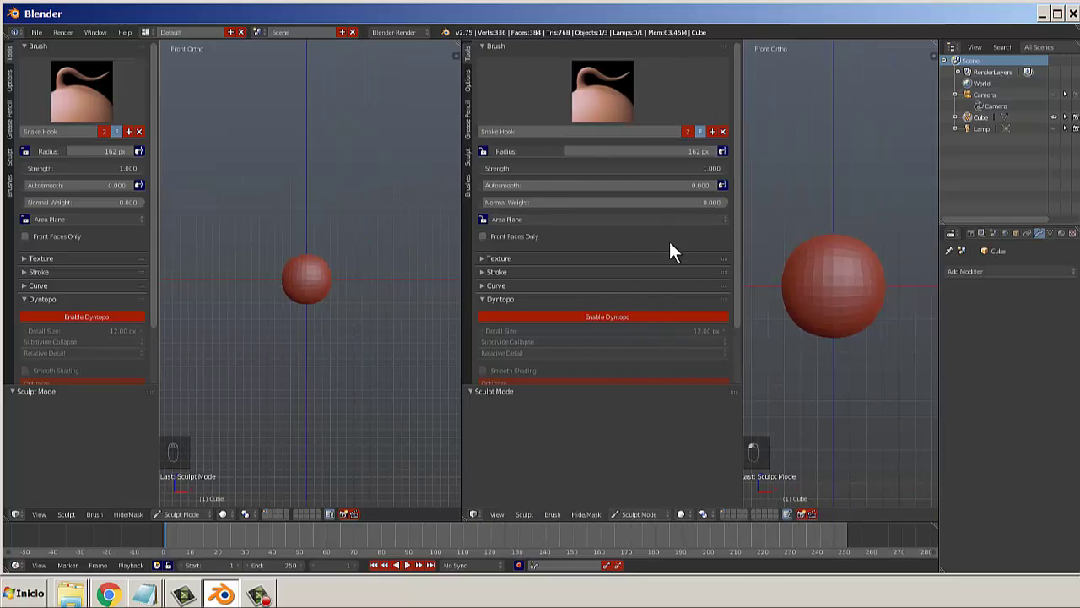
Hide the second view's tool shelf and show the sphere there from the right side.
key("t")
scroll(704, 284, "up", 2)
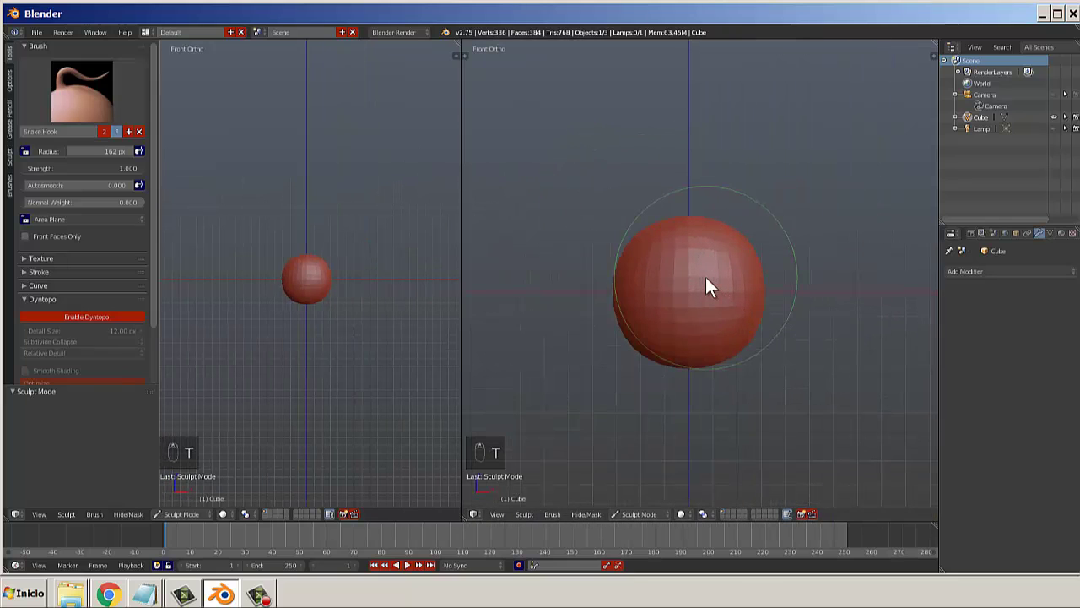
key("KP_3")
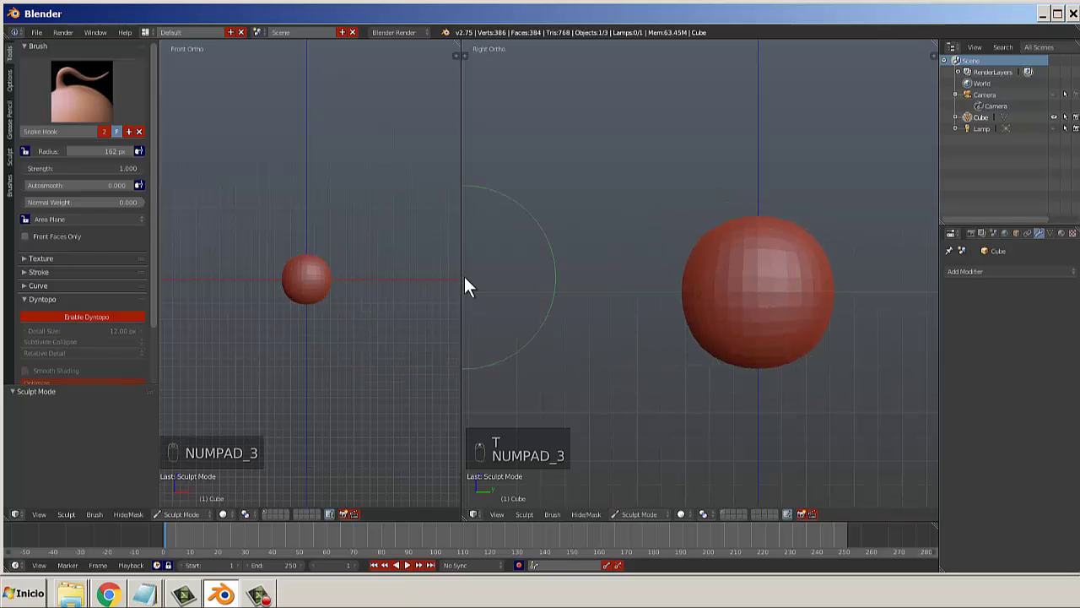
Widen the first 3D view and show the sphere larger there in front view.
left_click_drag(463, 250, 571, 222)
scroll(502, 292, "up", 5)
key("KP_1")
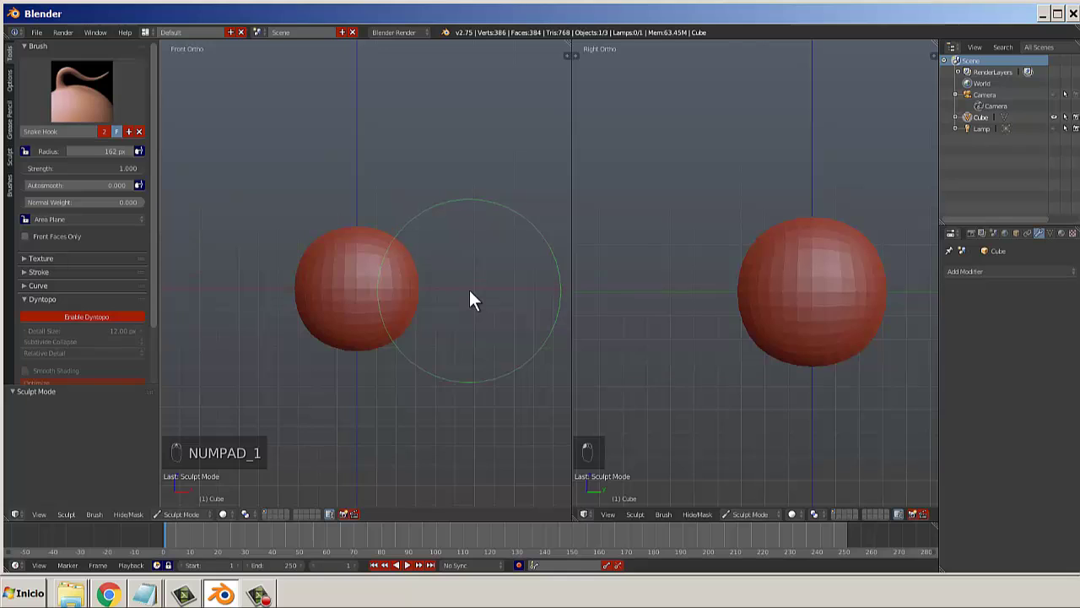
scroll(334, 273, "up", 3)
key("KP_1")
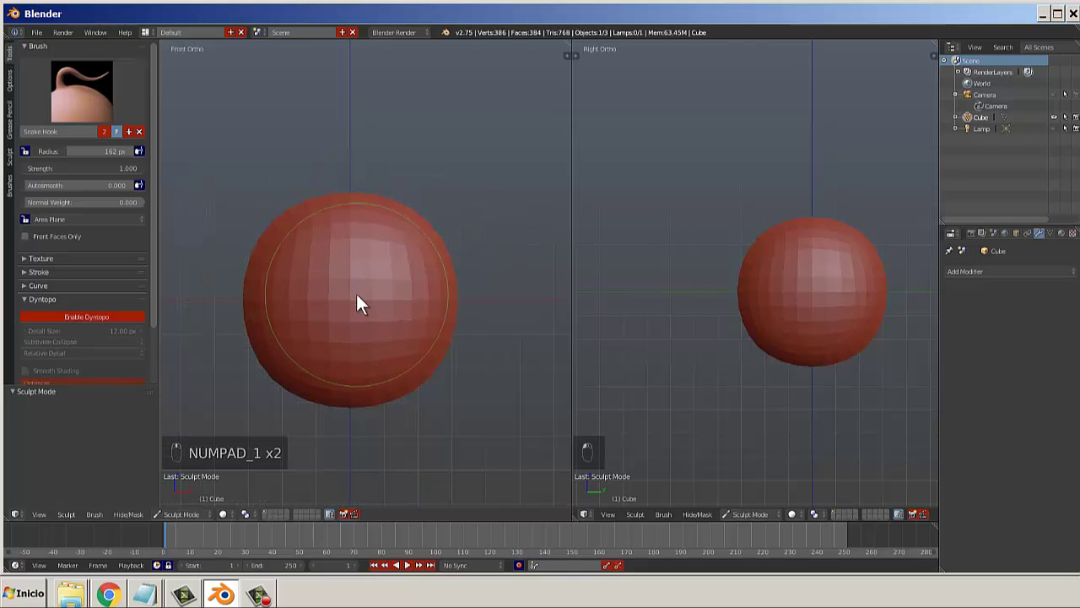
key("KP_1")
key("KP_1")
key("KP_1")
Widen the first view's tool shelf slightly so the brush settings have more room.
left_click(94, 89)
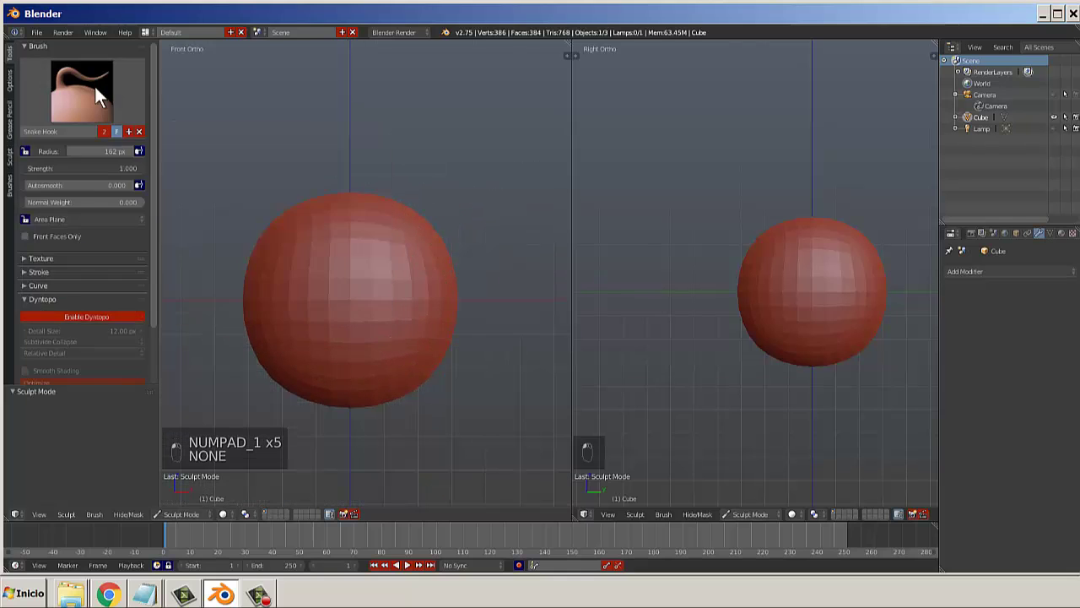
left_click(95, 88)
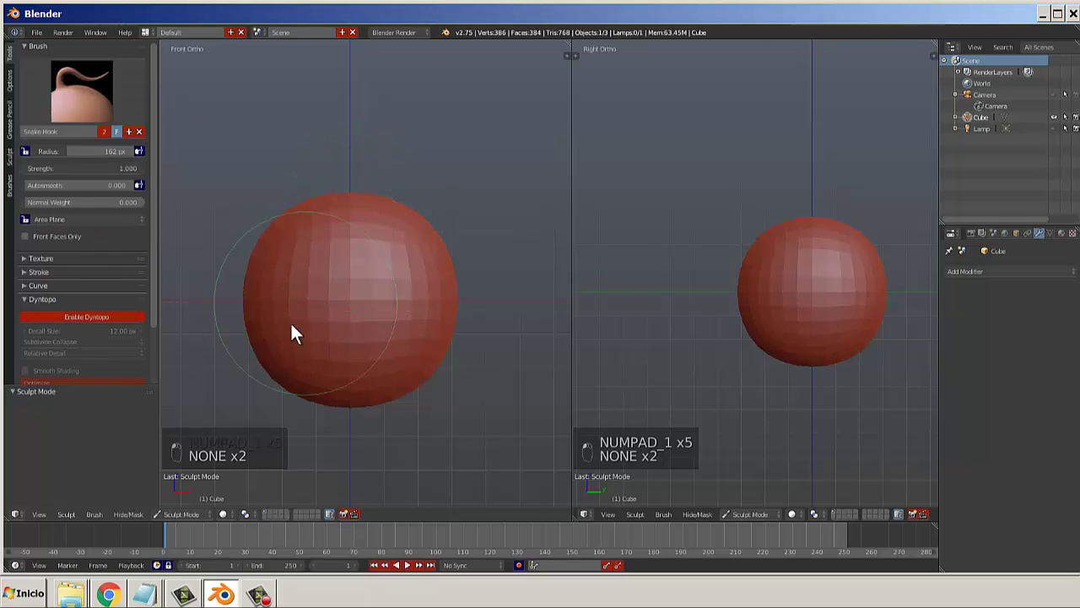
scroll(155, 346, "down", 3)
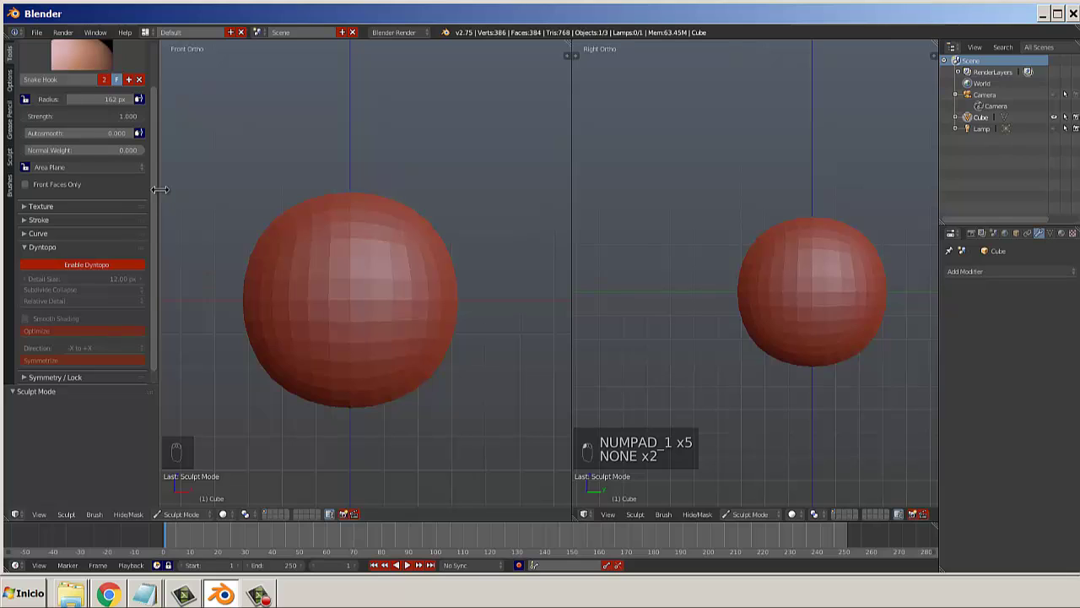
left_click_drag(157, 191, 182, 193)
scroll(180, 182, "up", 2)
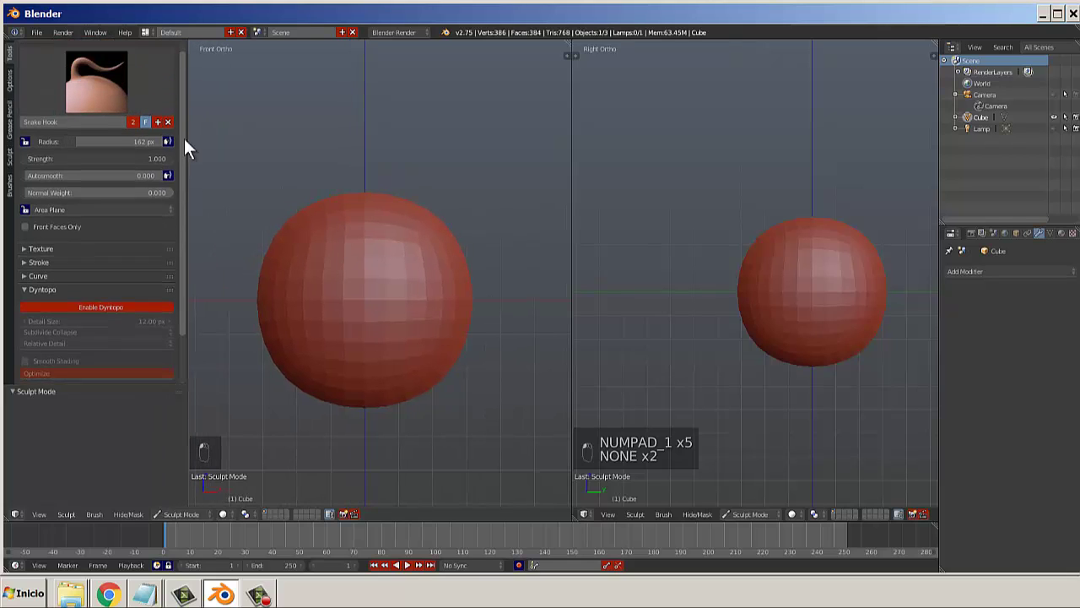
Review the available sculpt brushes and choose Snake Hook.
left_click(125, 93)
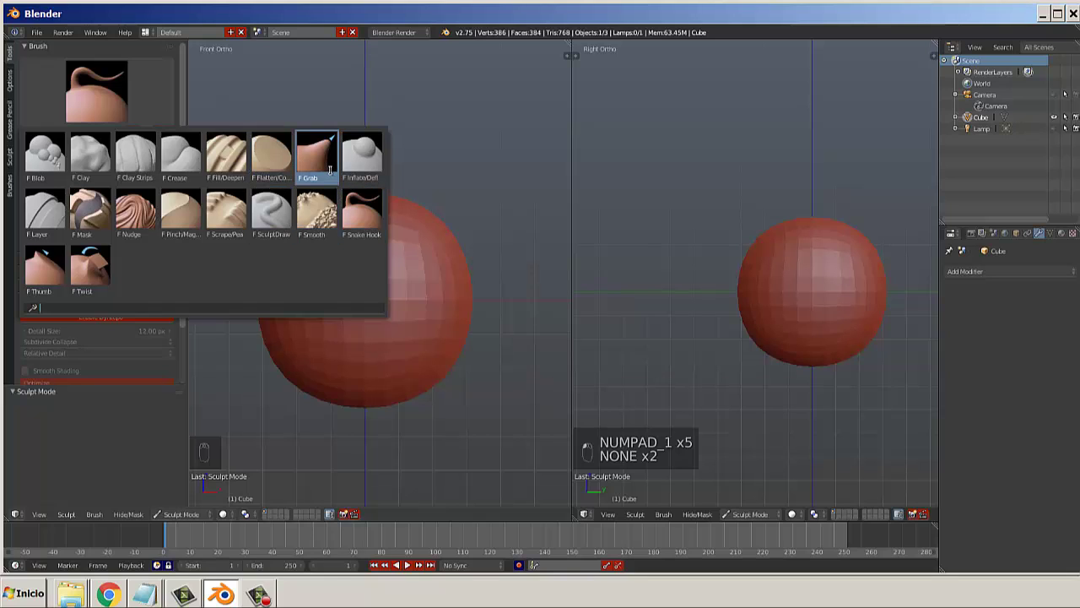
left_click(359, 217)
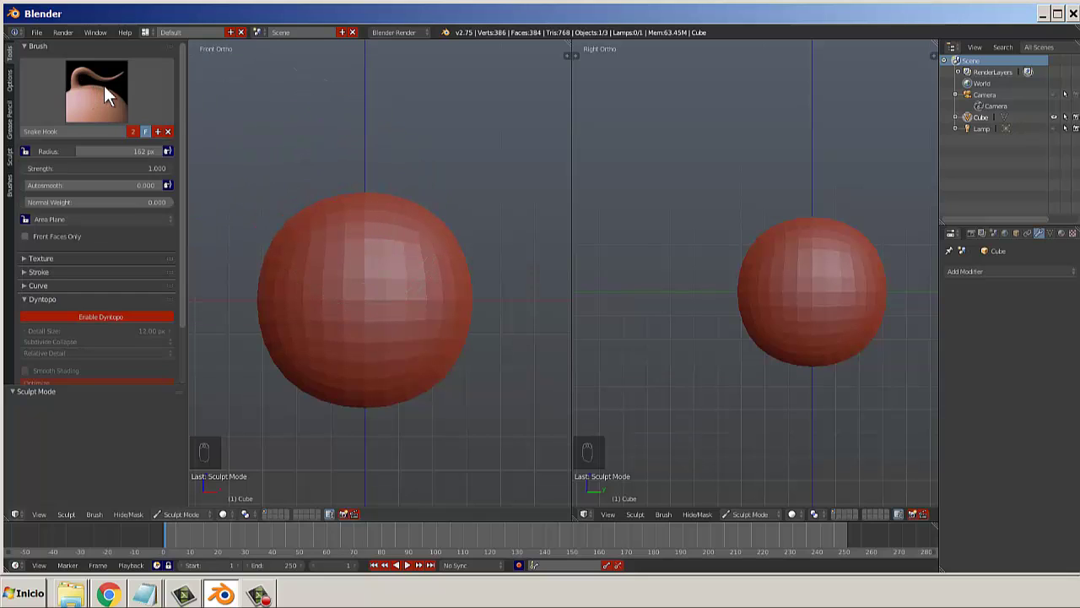
scroll(145, 139, "down", 1)
scroll(135, 126, "up", 1)
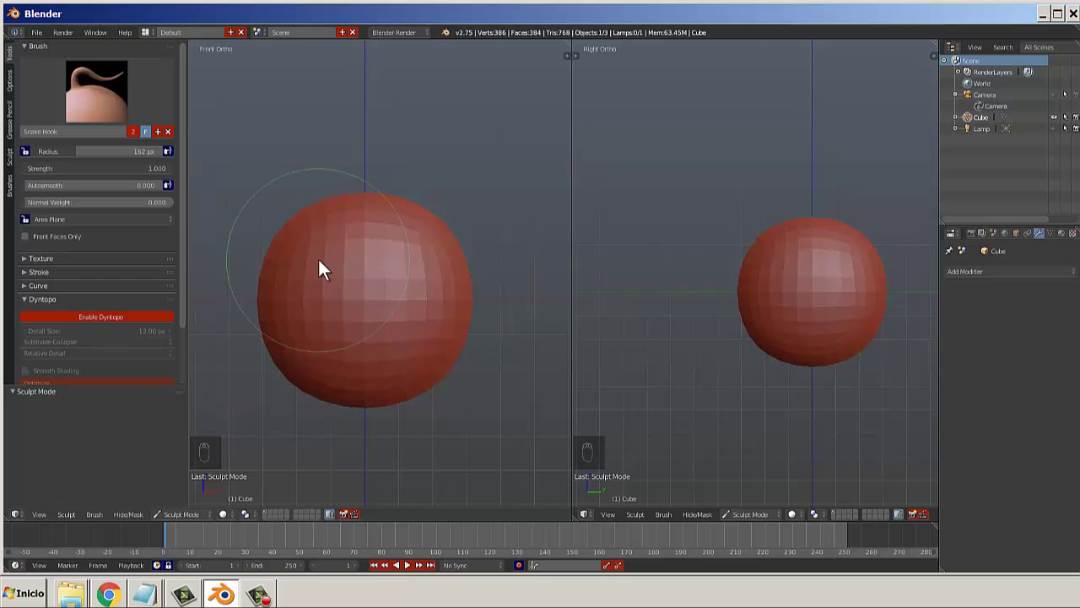
Switch to Chrome and look over the Kuadro reference-image tool's page on kruelgames.com and the browser's downloads.
scroll(321, 270, "down", 2)
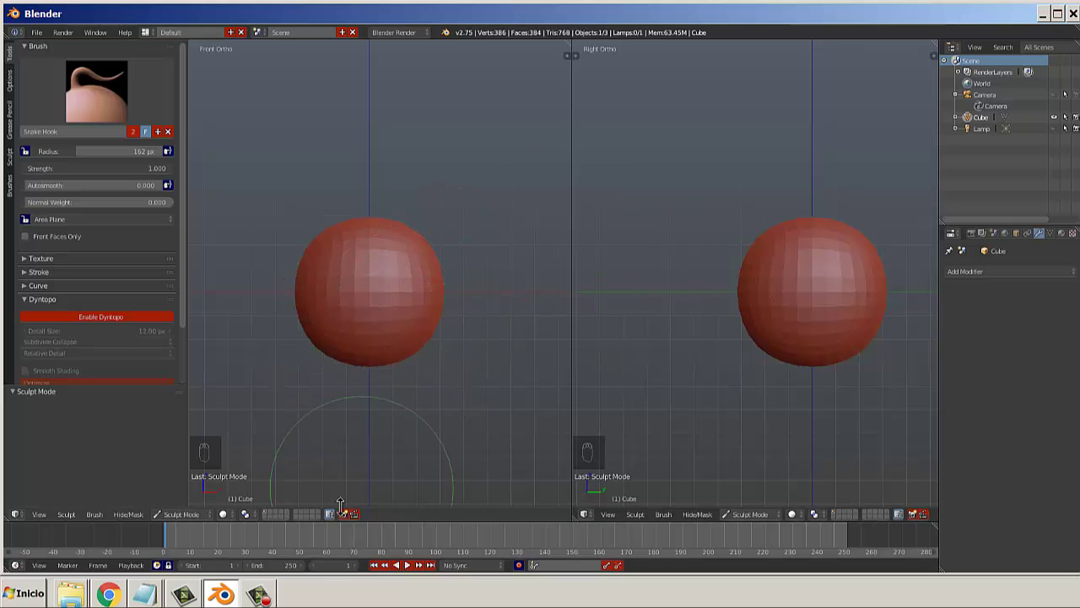
mouse_move(112, 595)
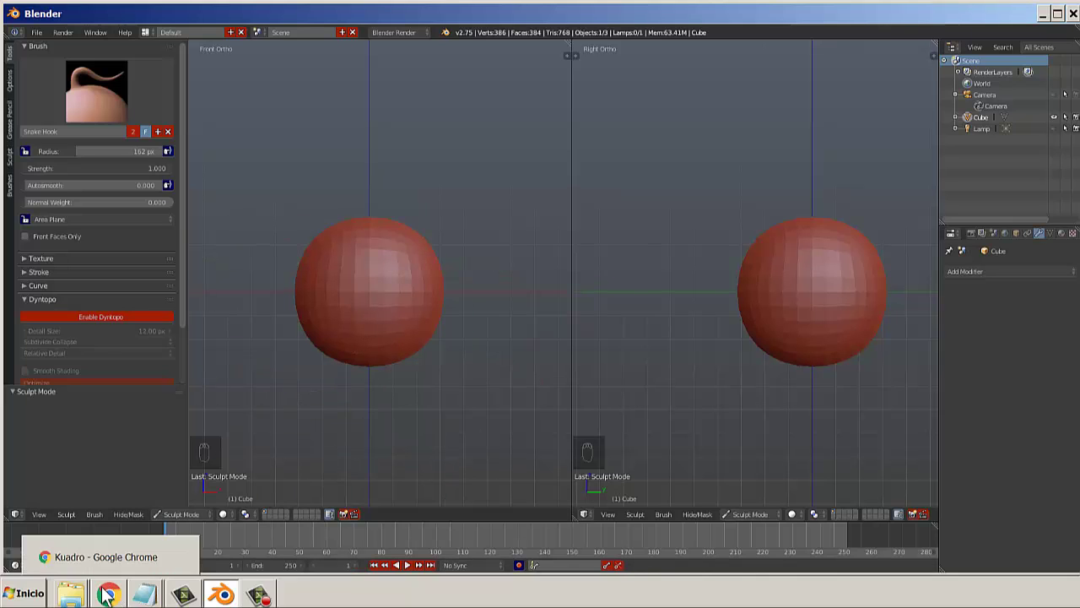
left_click(108, 594)
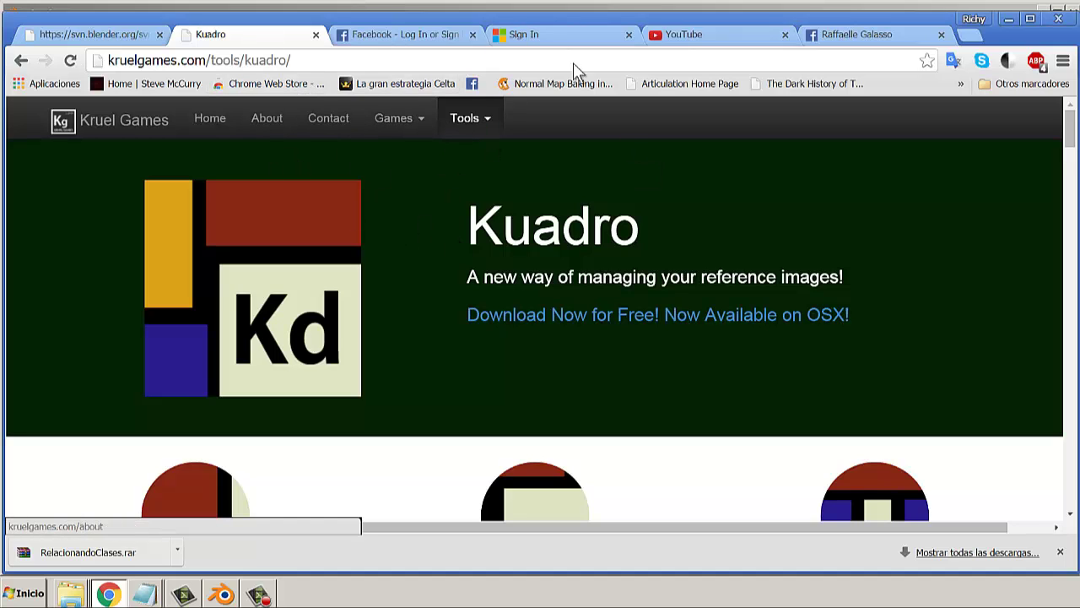
scroll(590, 232, "down", 3)
scroll(582, 253, "up", 3)
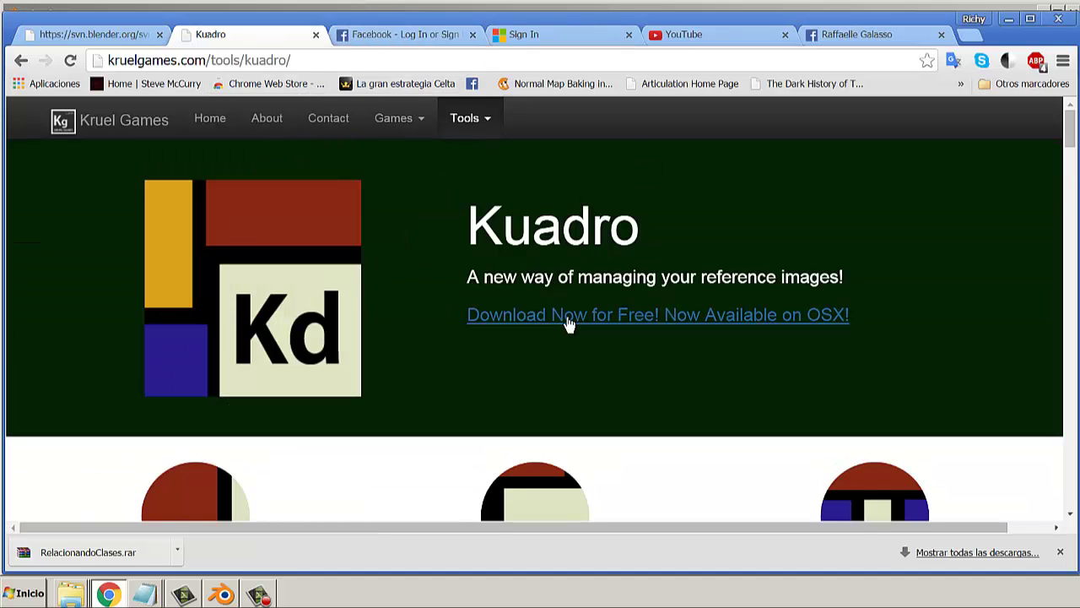
scroll(663, 312, "down", 3)
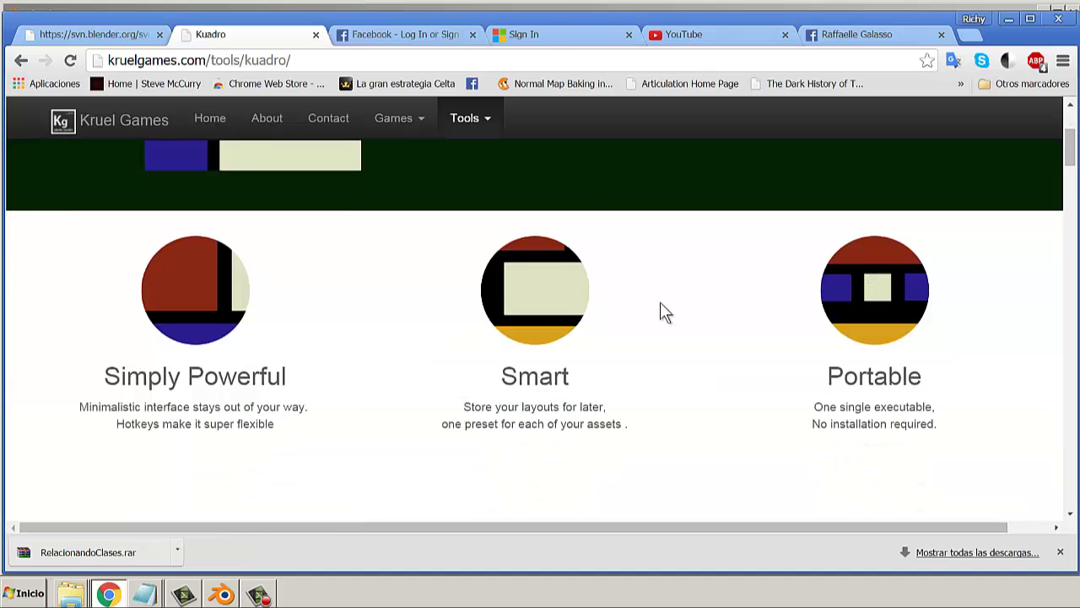
scroll(365, 329, "up", 3)
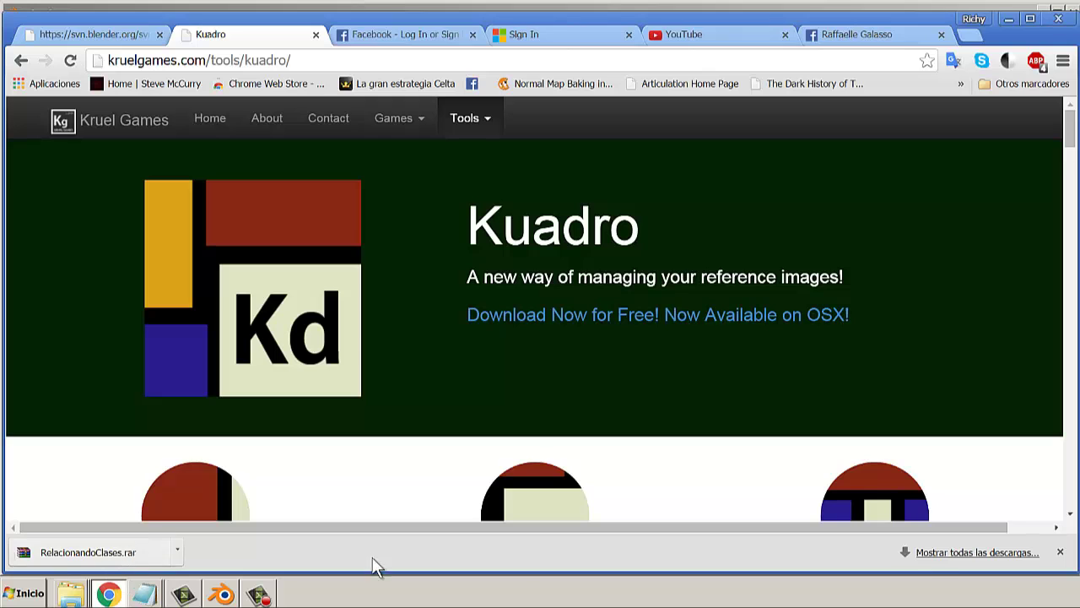
left_click(929, 555)
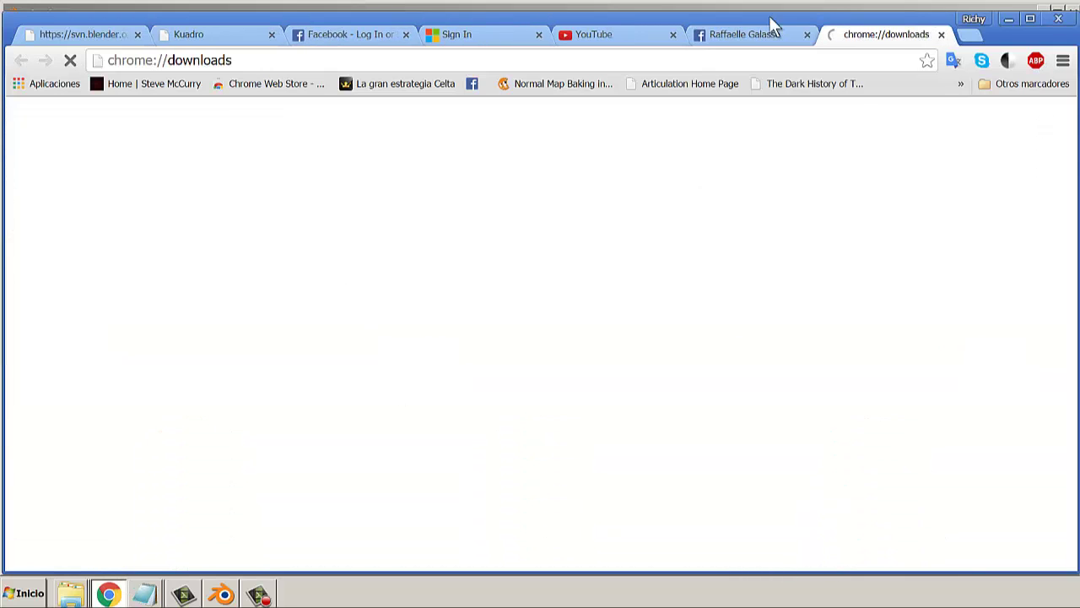
left_click(941, 34)
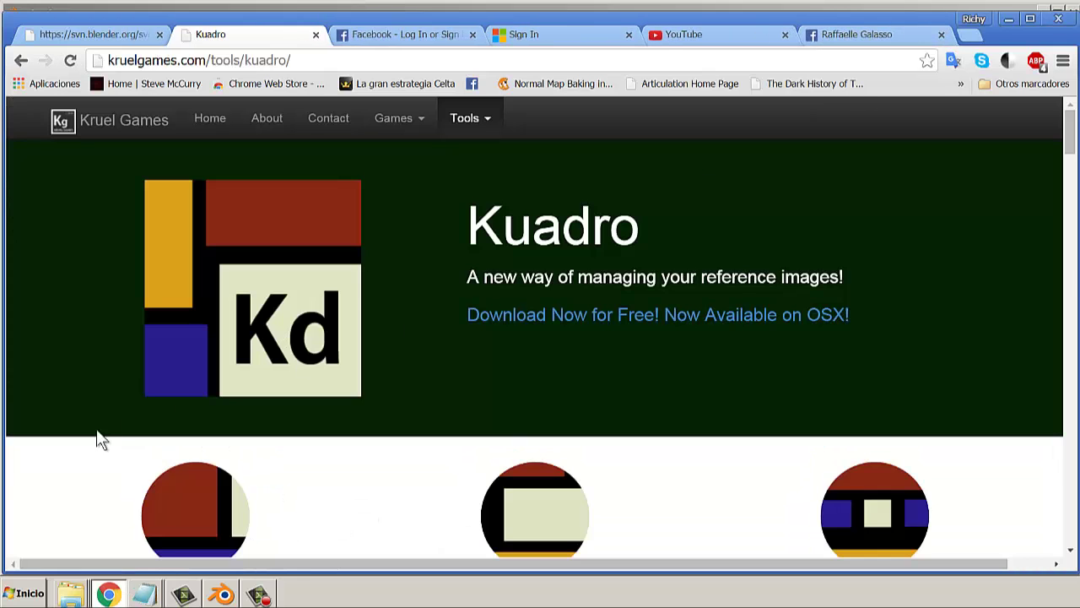
Find and launch kuadro-0.8.5 from the system search using "kuad", then bring Blender back behind its image dialog.
key("super")
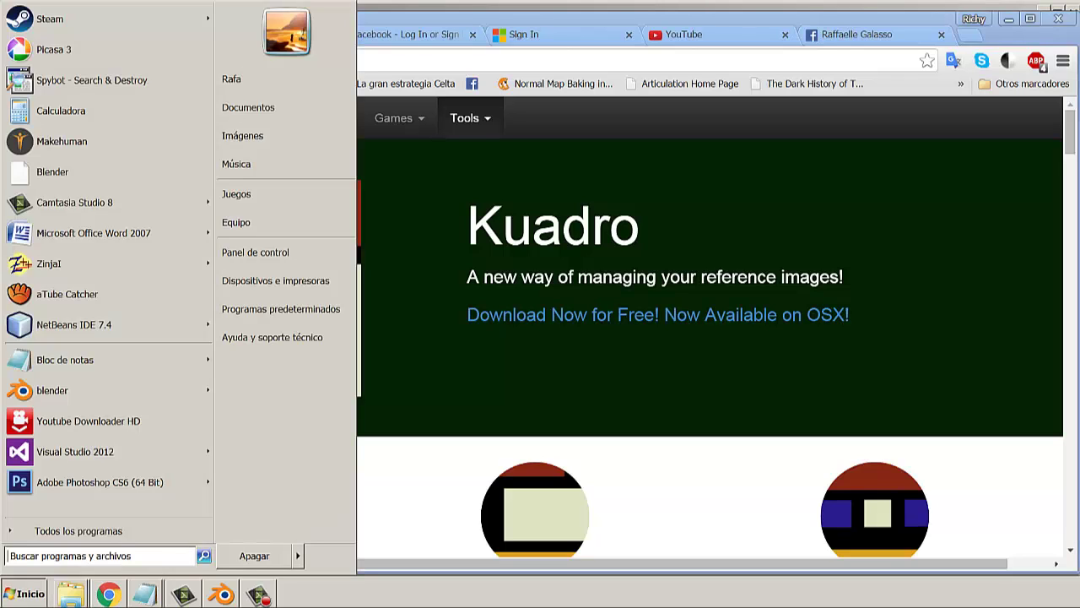
type("ku")
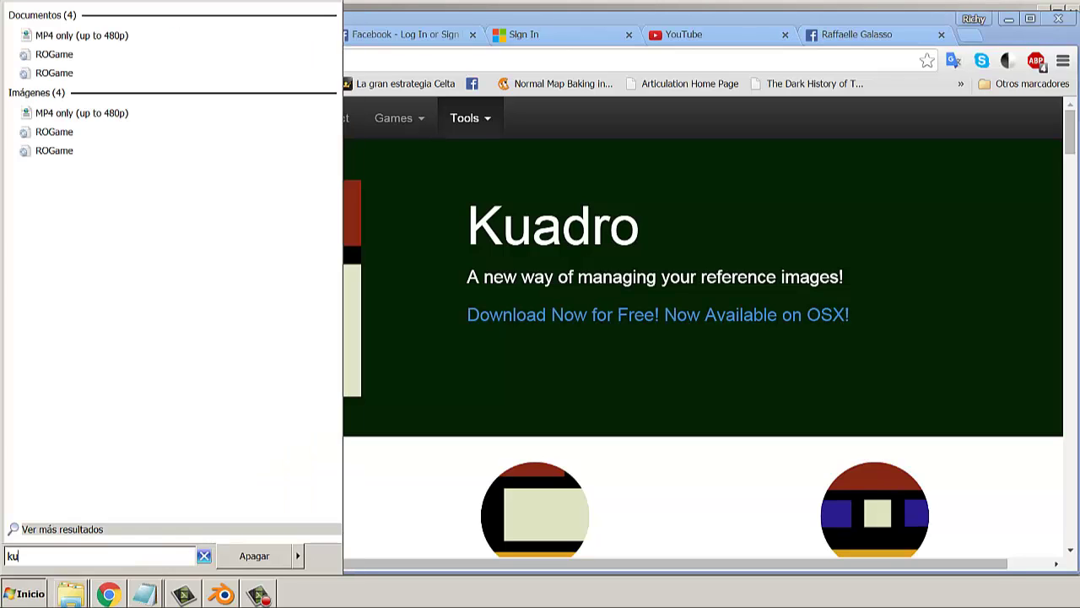
type("ad")
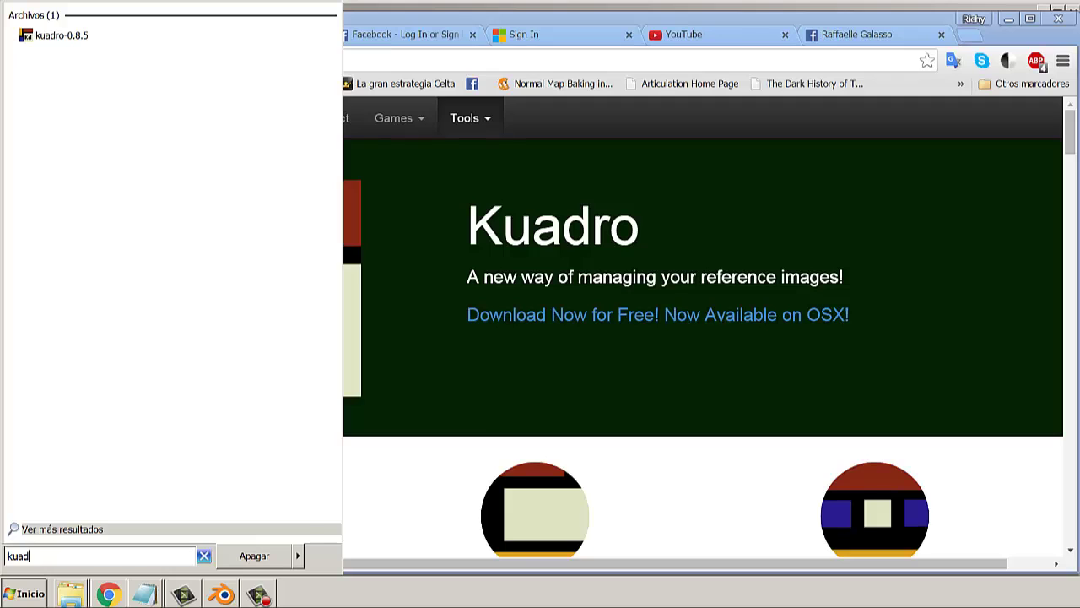
left_click(80, 38)
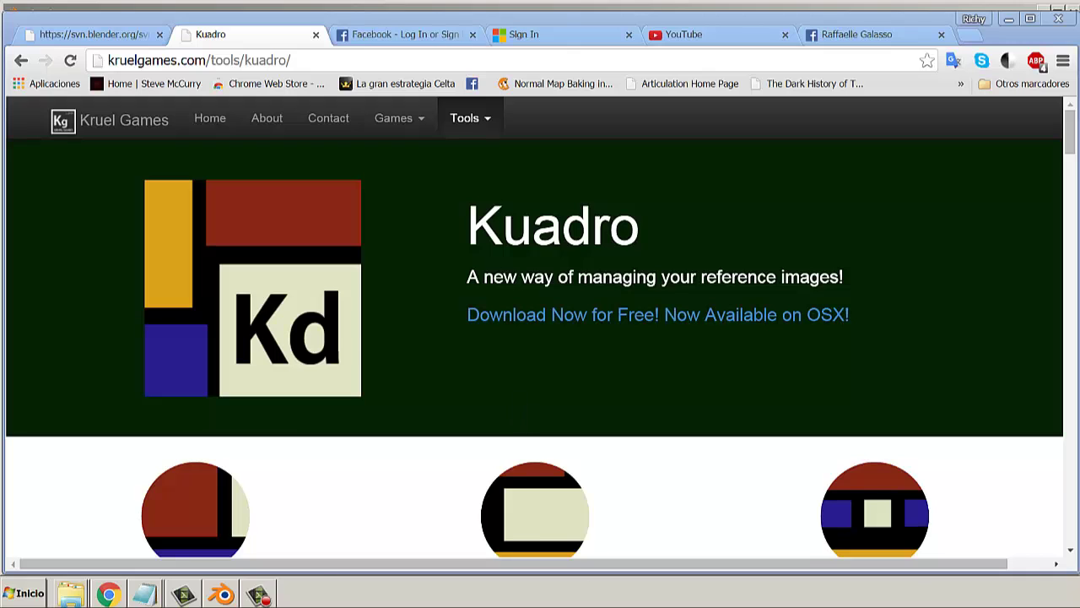
left_click(223, 595)
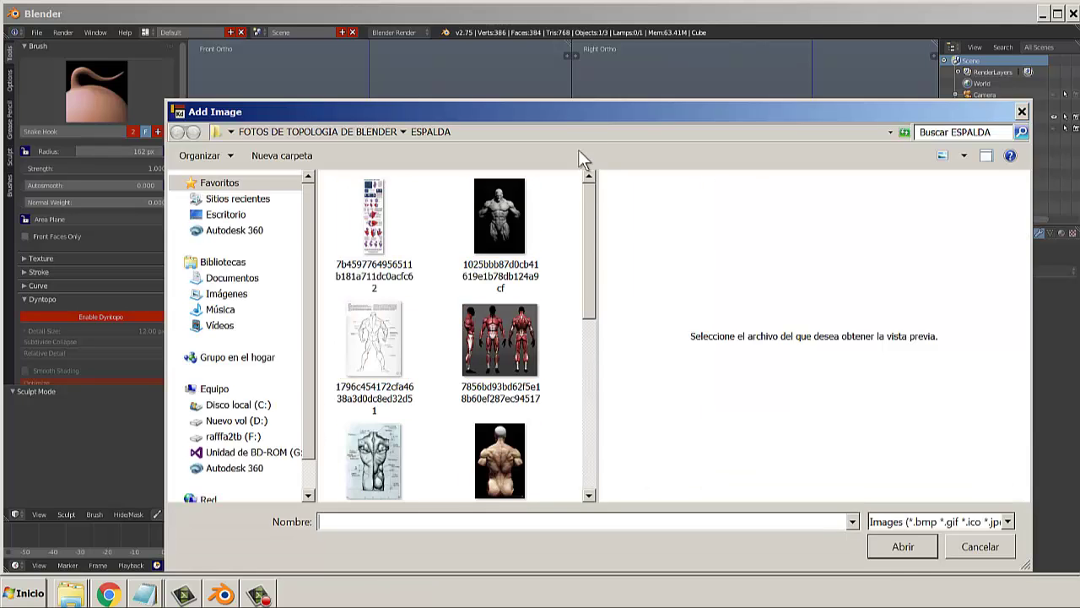
Add the reference images 1025bbb87d0cb41619e1b78db124a9cf and CULTURISTA from the ESPALDA folder to Kuadro.
left_click_drag(560, 110, 543, 59)
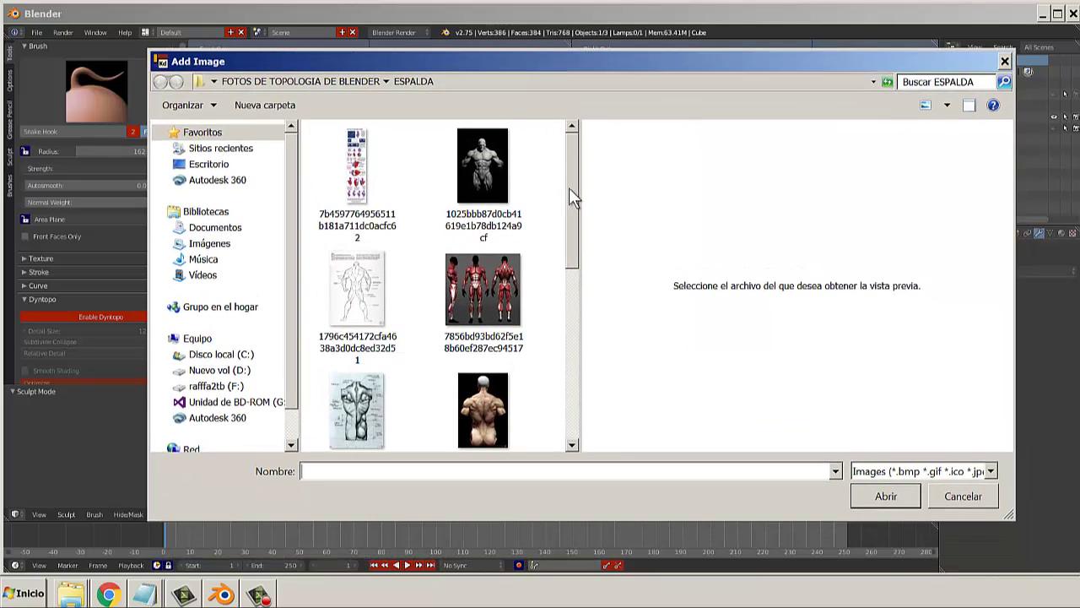
mouse_move(576, 188)
left_mouse_down()
mouse_move(569, 317)
mouse_move(576, 138)
mouse_move(572, 229)
mouse_move(574, 183)
left_mouse_up()
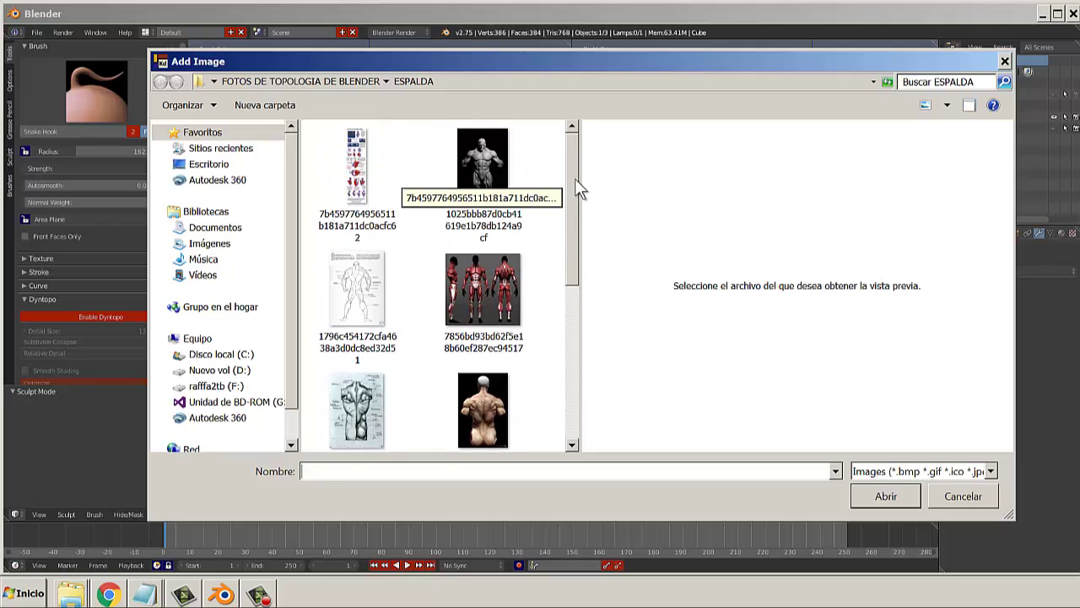
left_click(486, 149)
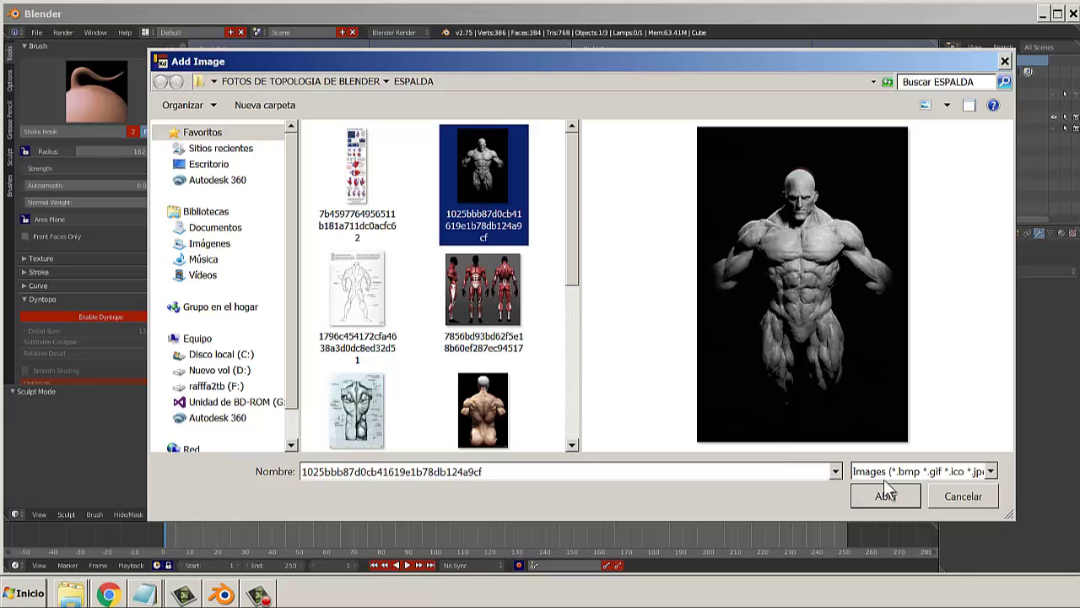
left_click_drag(571, 227, 588, 346)
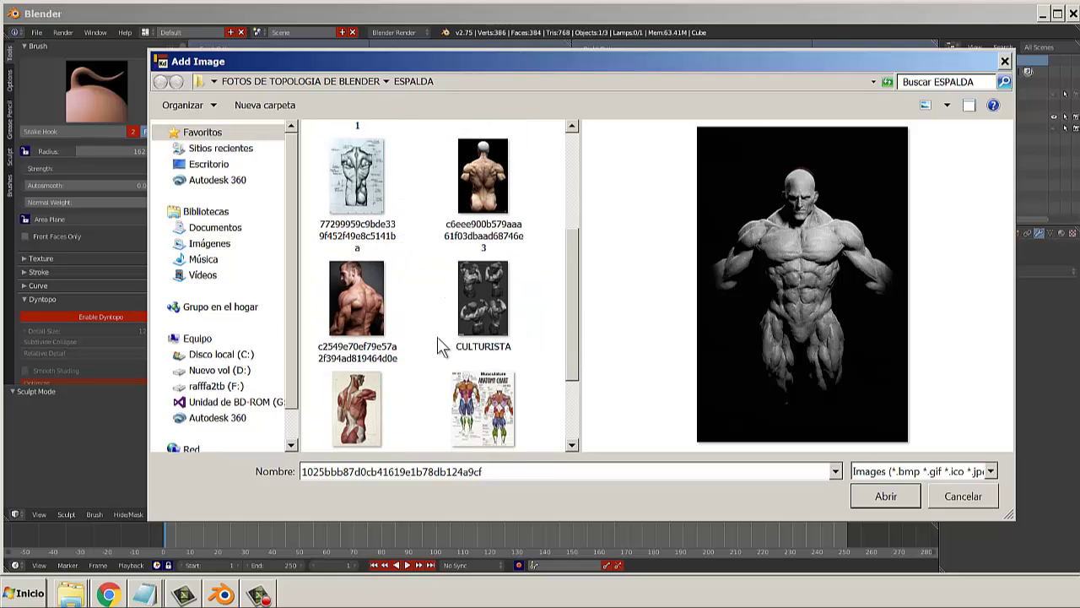
left_click(489, 306, "ctrl")
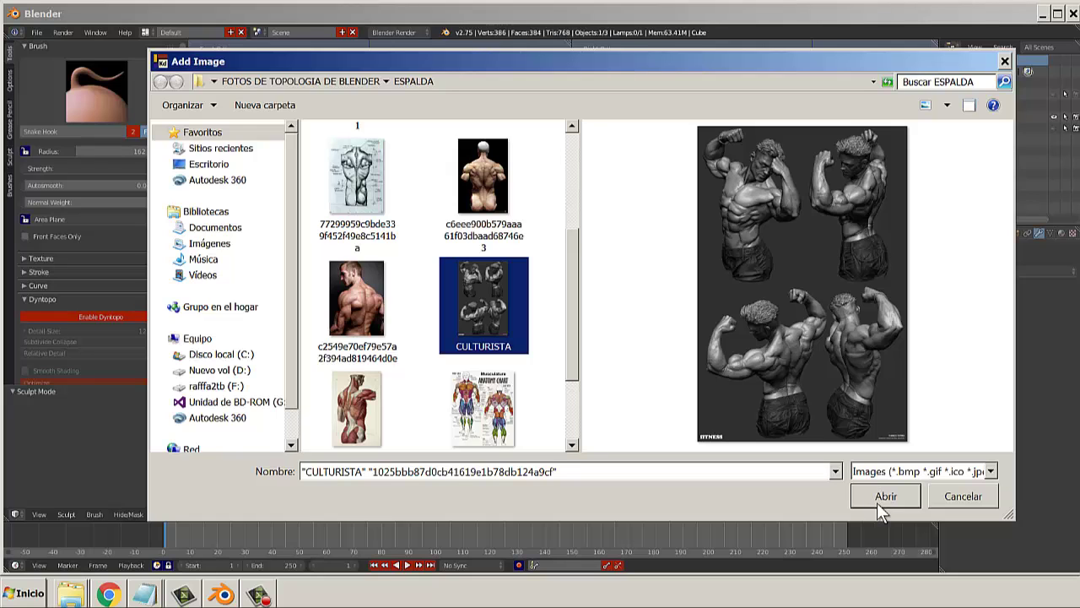
left_click(882, 496)
Place the four-pose reference over the front view and the single-figure one over the Outliner, setting the latter to Always On Top.
left_click_drag(902, 224, 329, 137)
left_click_drag(852, 228, 858, 106)
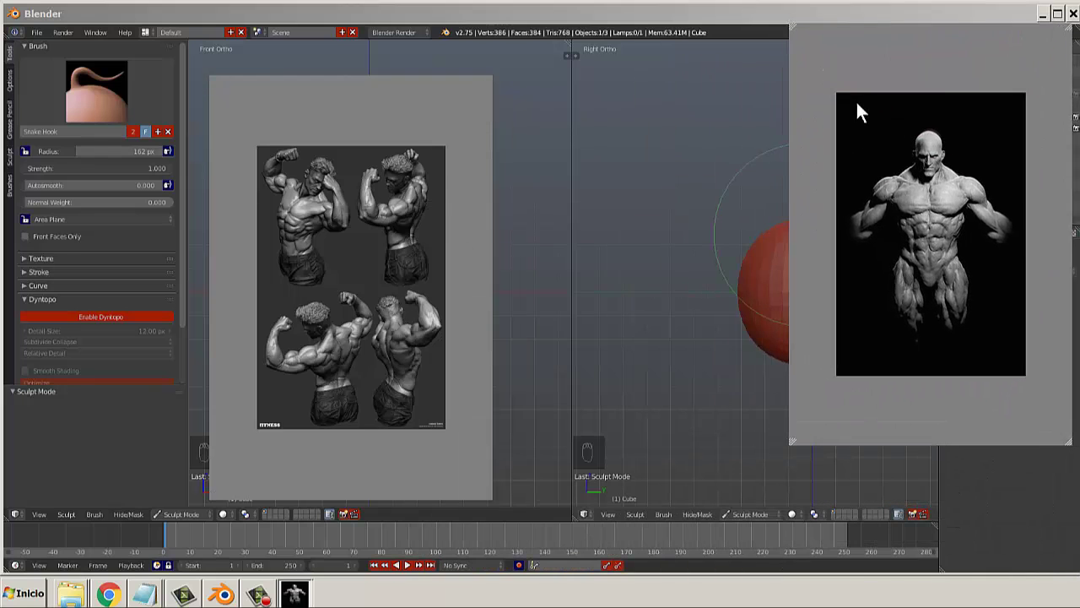
right_click(951, 276)
left_click(874, 315)
mouse_move(873, 315)
left_mouse_down()
mouse_move(756, 498)
mouse_move(866, 324)
mouse_move(930, 369)
mouse_move(886, 312)
mouse_move(887, 396)
mouse_move(861, 417)
mouse_move(885, 284)
mouse_move(882, 297)
left_mouse_up()
right_click(884, 296)
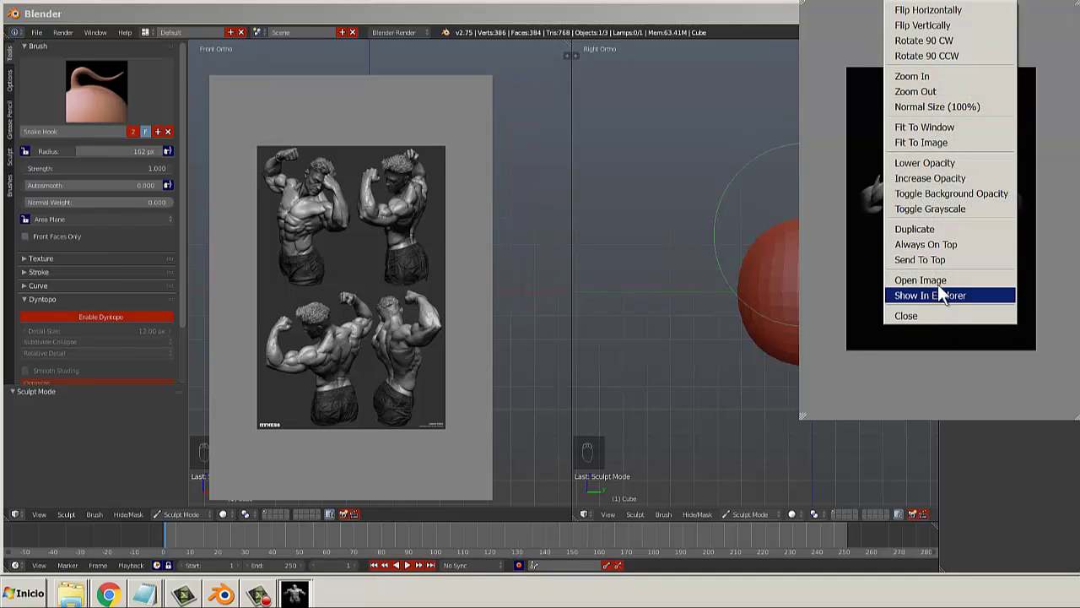
left_click(932, 247)
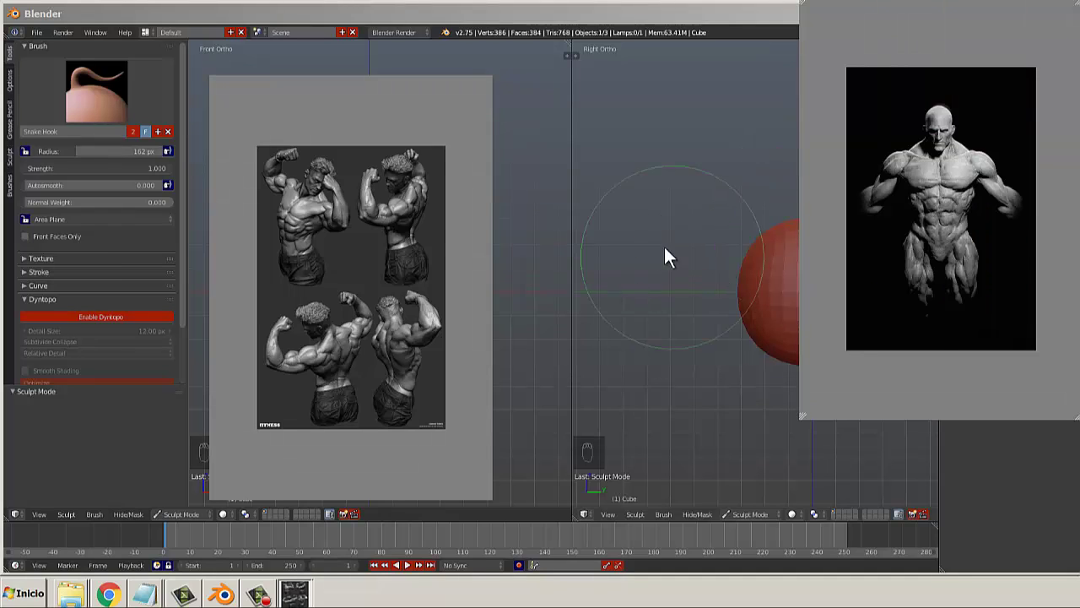
Shrink the four-pose reference window, place it directly below the single-figure reference and set it to Always On Top.
left_click_drag(397, 209, 449, 249)
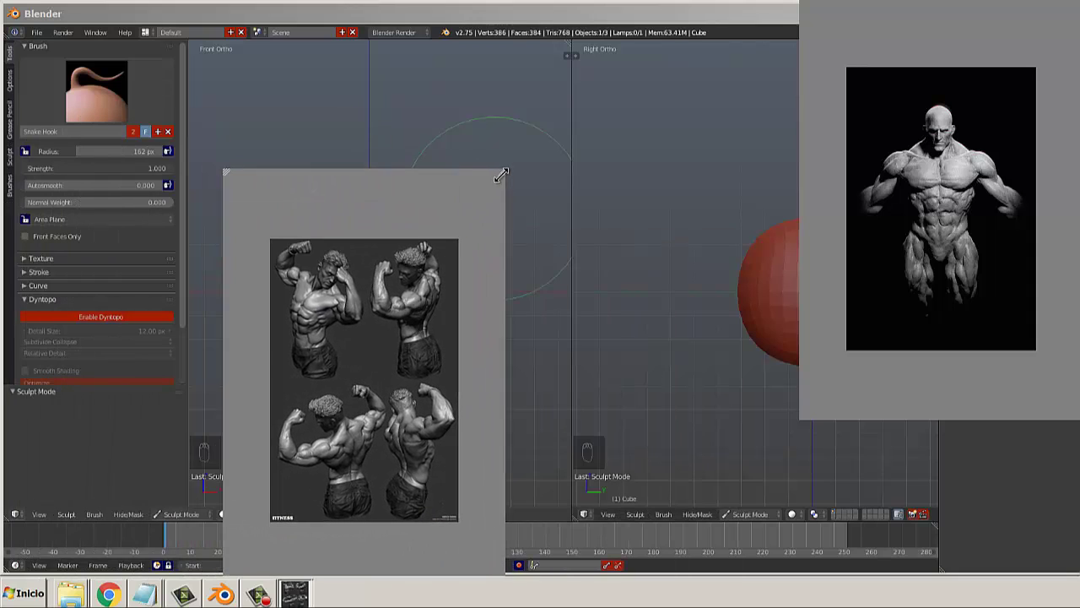
left_click_drag(498, 173, 382, 436)
left_click_drag(351, 483, 732, 436)
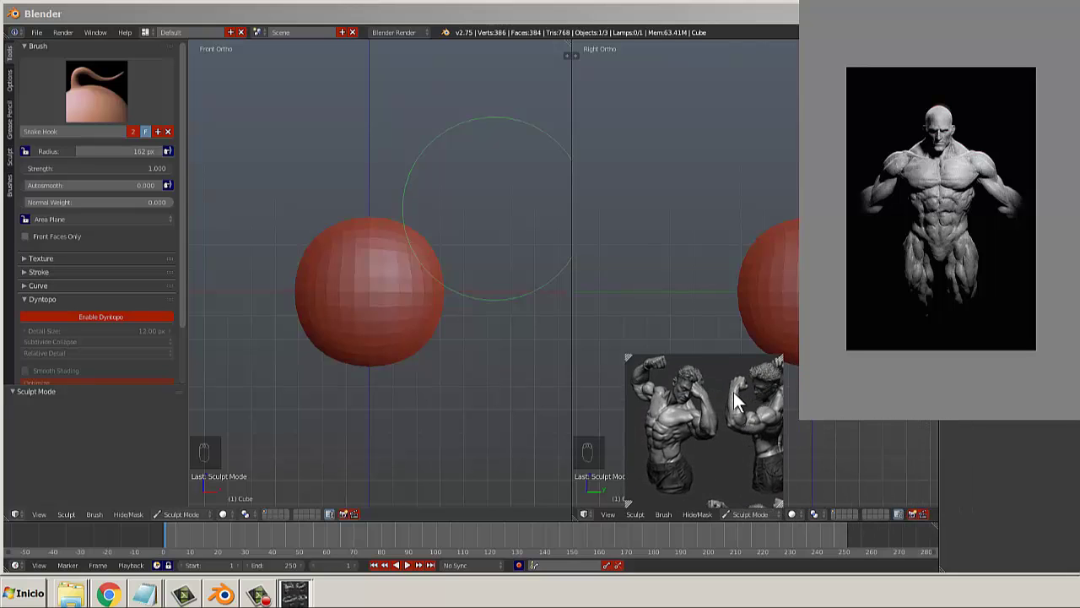
left_click_drag(733, 392, 1005, 456)
right_click(992, 466)
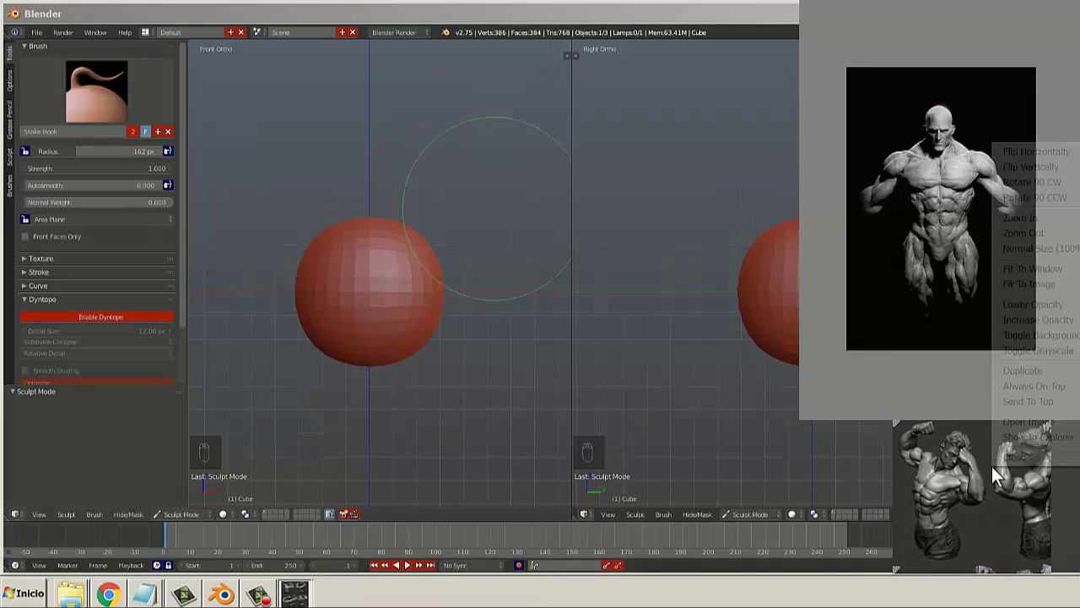
left_click(1034, 385)
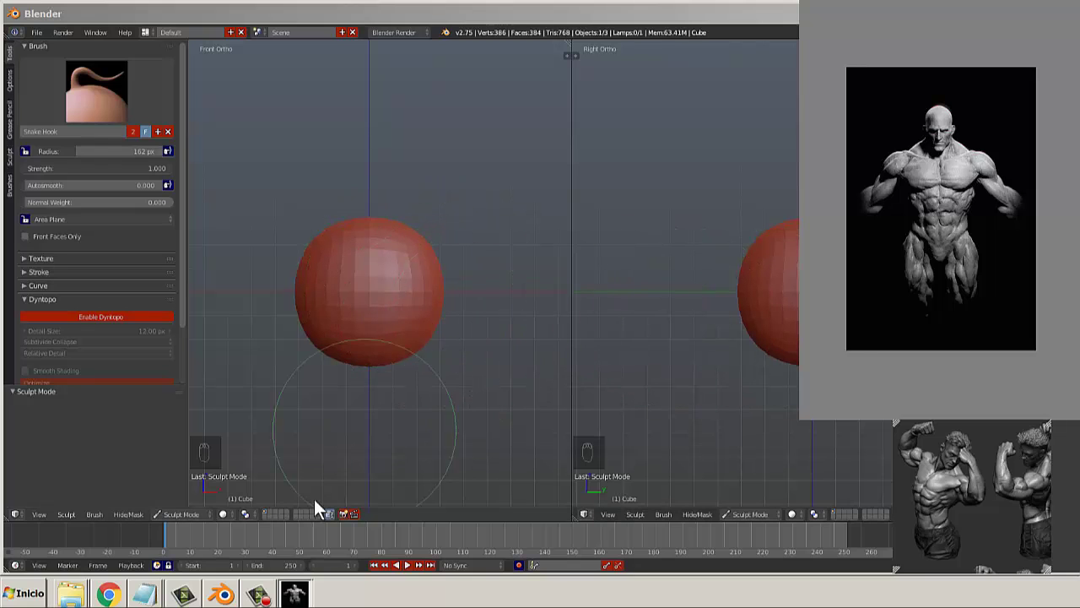
Return to Blender, choose the Snake Hook brush and set its radius to 119 px.
left_click(230, 595)
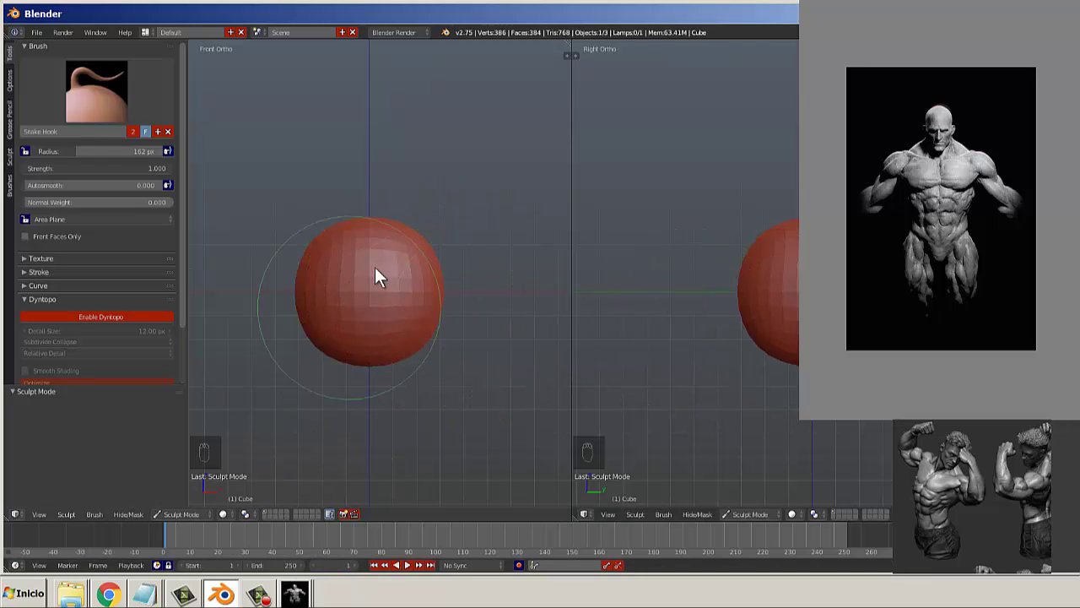
scroll(422, 245, "up", 3)
scroll(421, 245, "down", 4)
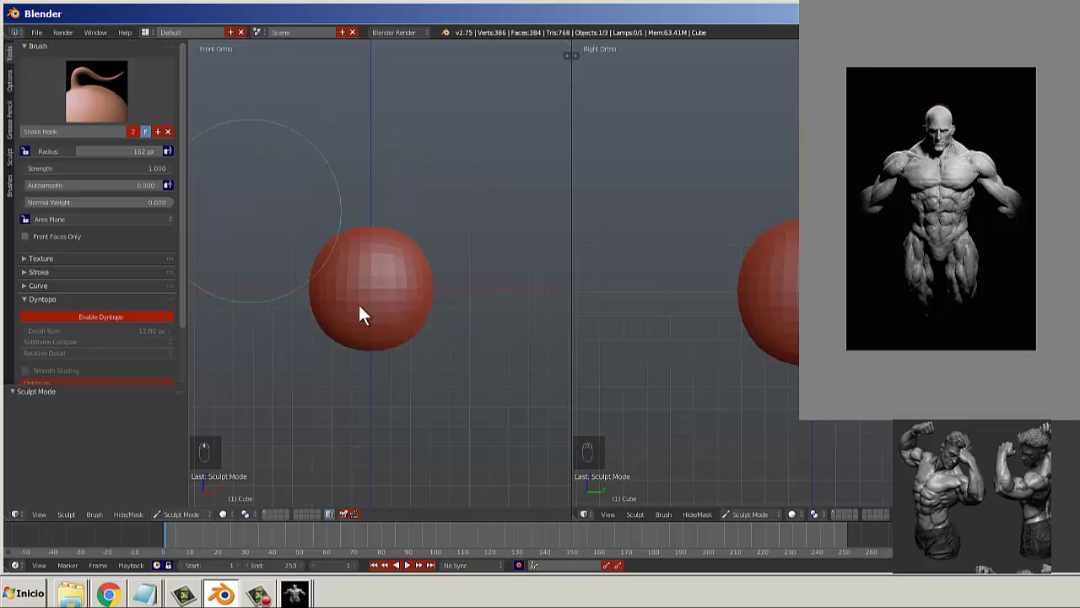
scroll(361, 308, "up", 1)
middle_click_drag(362, 306, 397, 202, "shift")
scroll(397, 219, "down", 3)
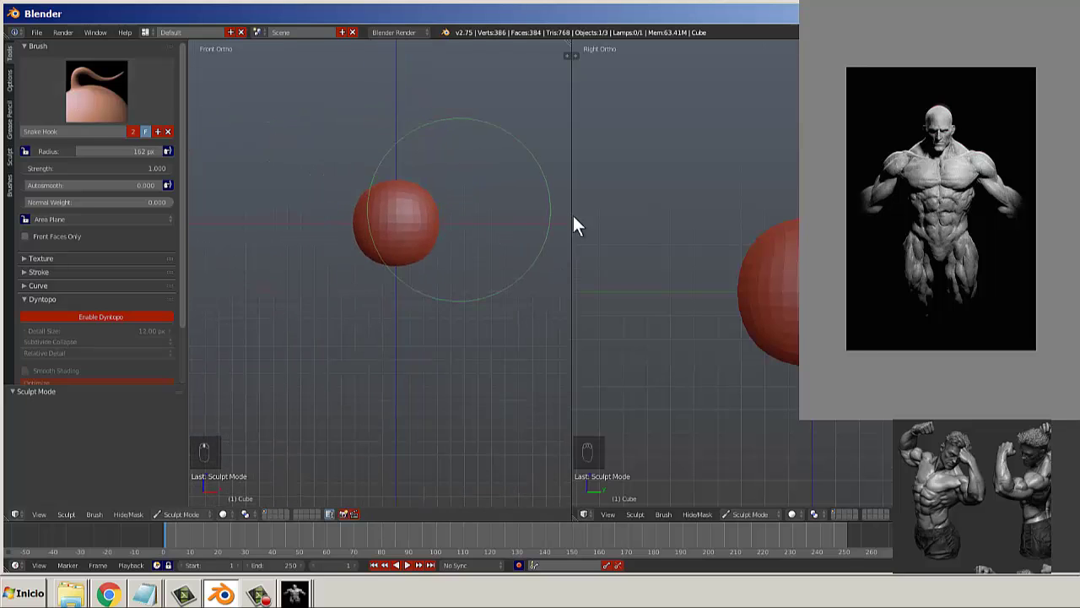
left_click(154, 109)
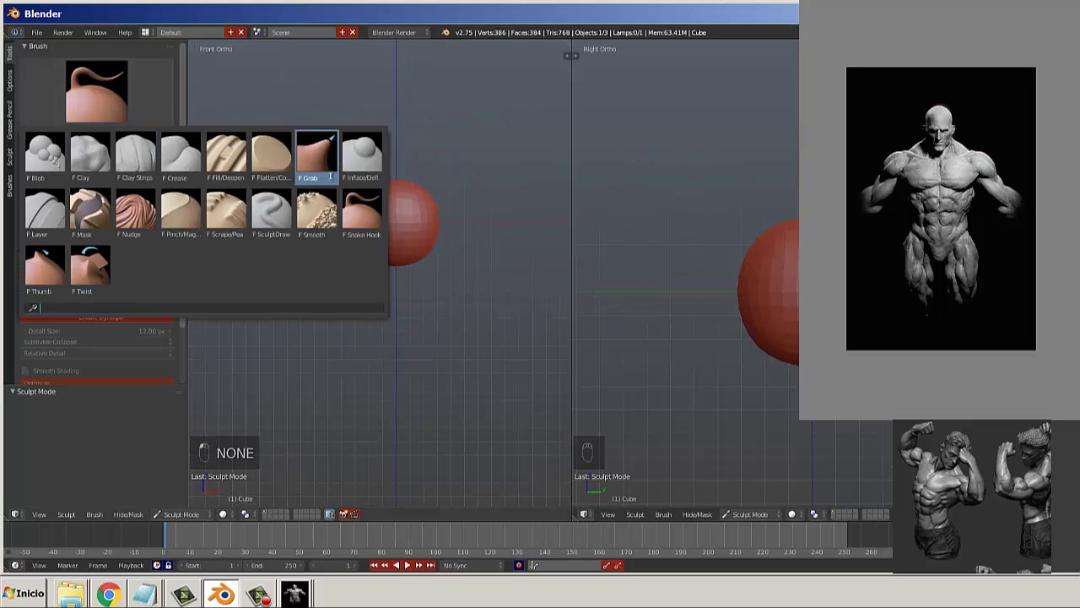
left_click(361, 211)
scroll(372, 226, "up", 2)
key("f")
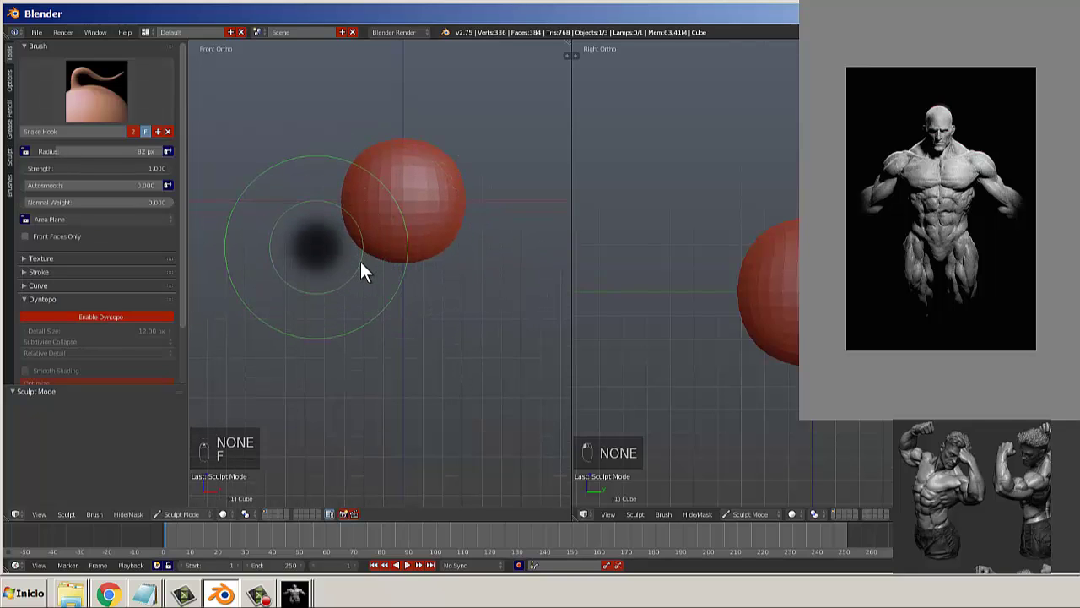
left_click(380, 266)
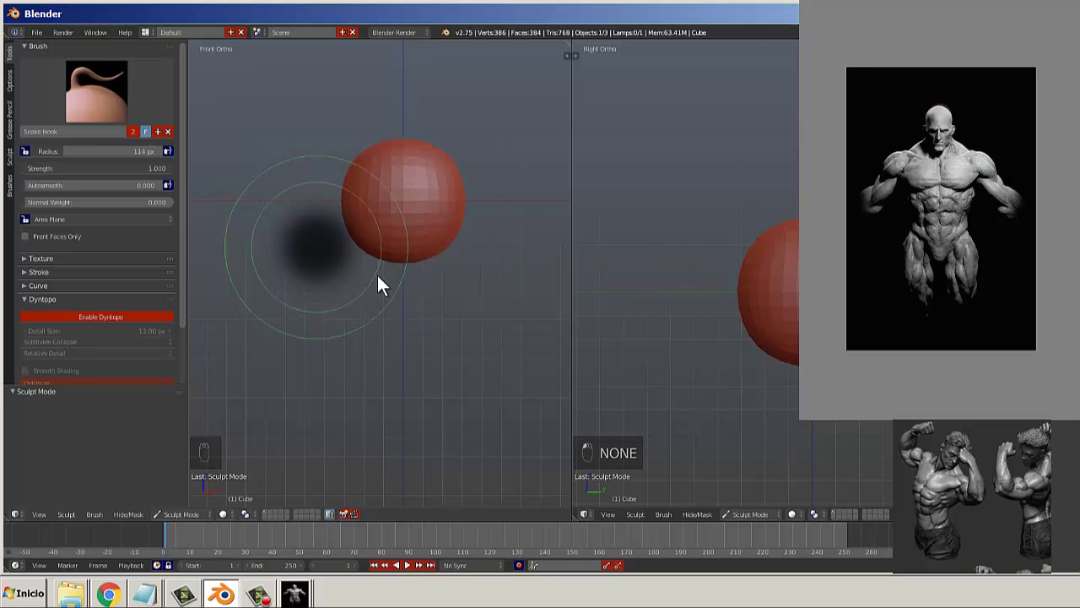
left_click(377, 277)
Enable Dyntopo for the sphere and keep its detail type method on Relative Detail.
left_click(103, 316)
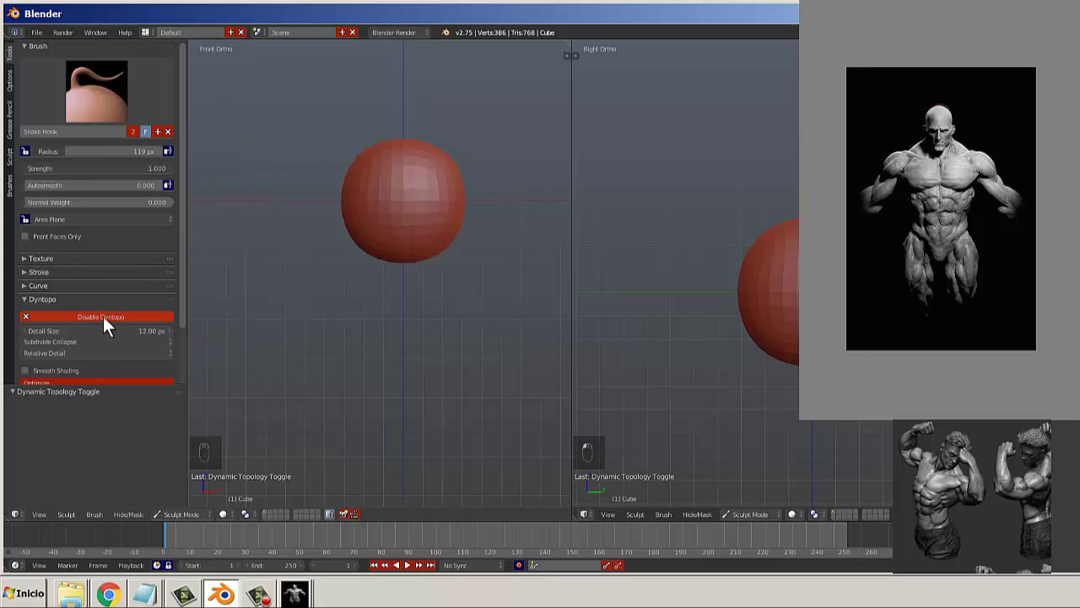
scroll(181, 280, "down", 1)
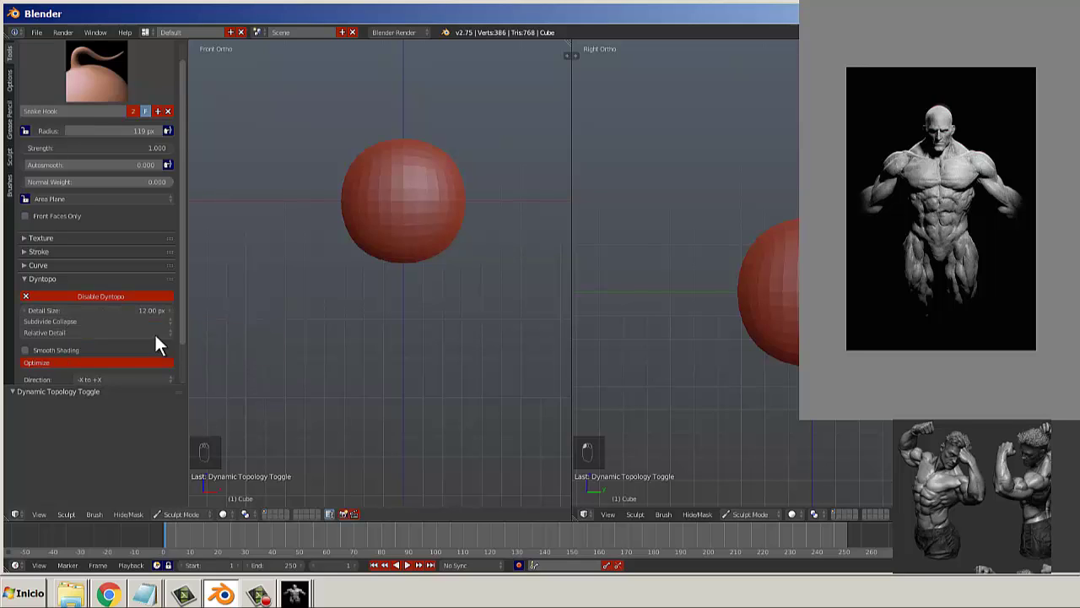
left_click(68, 334)
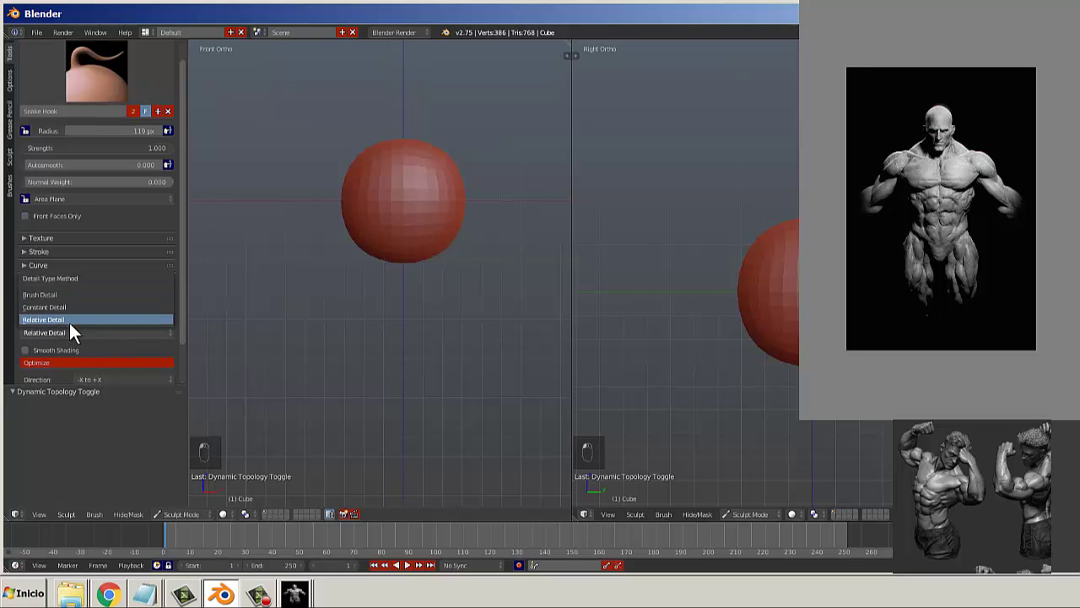
left_click(66, 331)
left_click(66, 330)
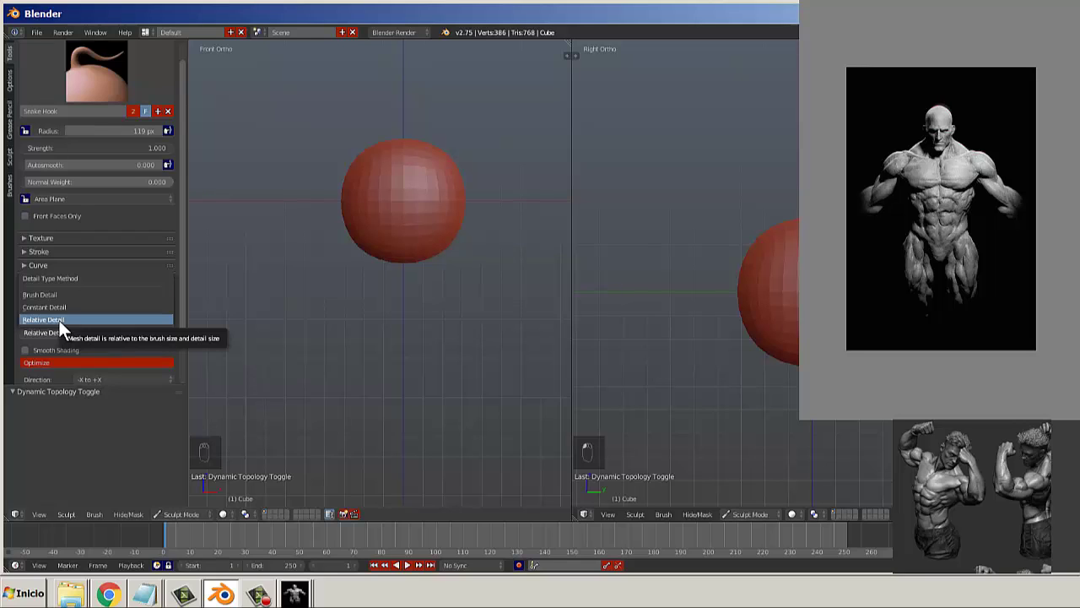
left_click(59, 320)
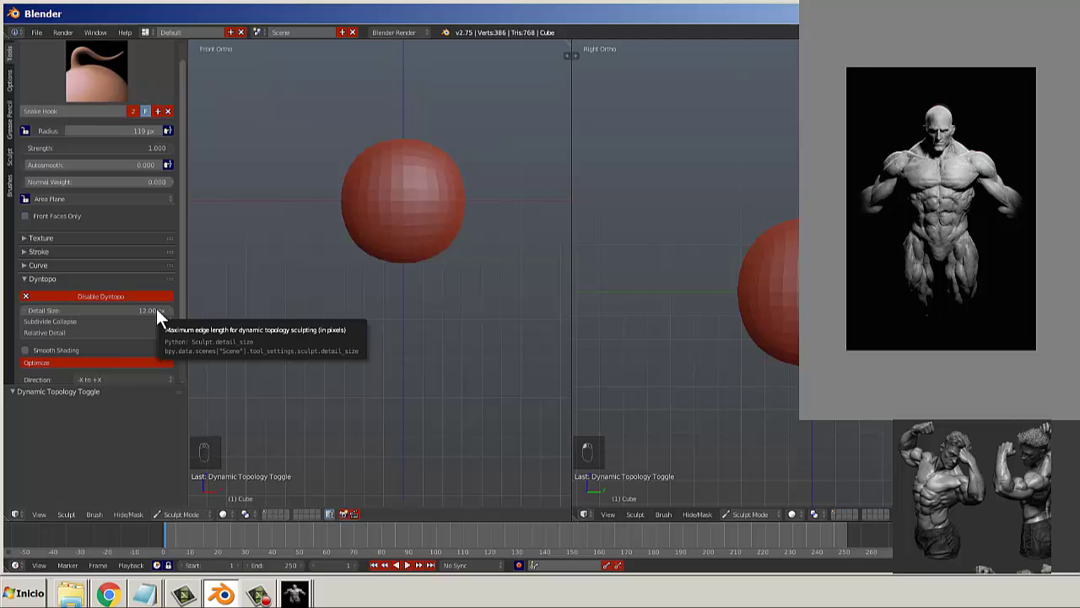
Switch the Dyntopo detail type method to Constant Detail and return it to Relative Detail.
left_click(75, 335)
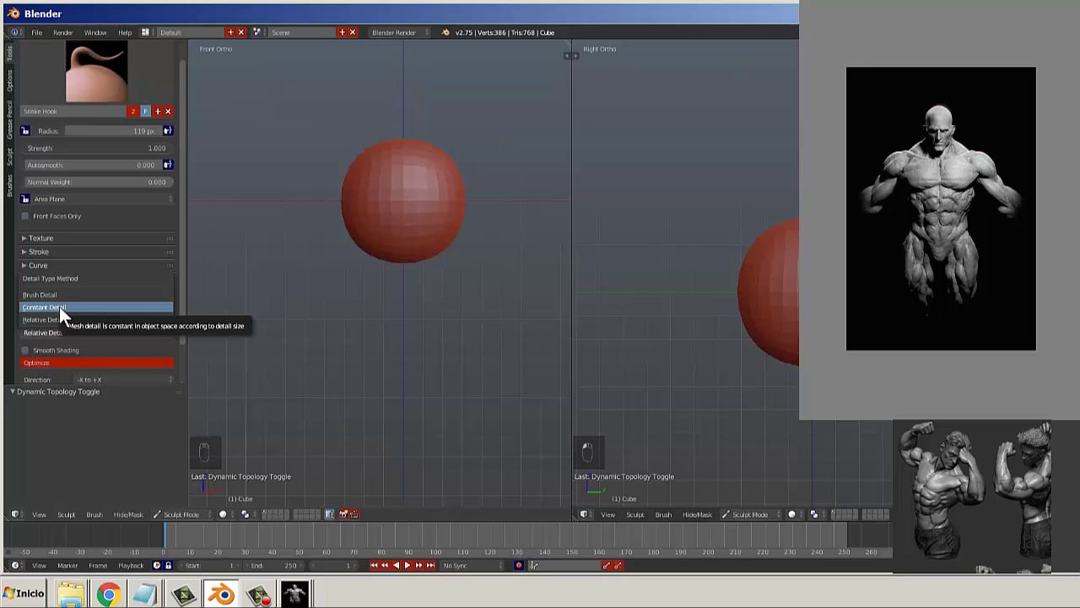
left_click(59, 307)
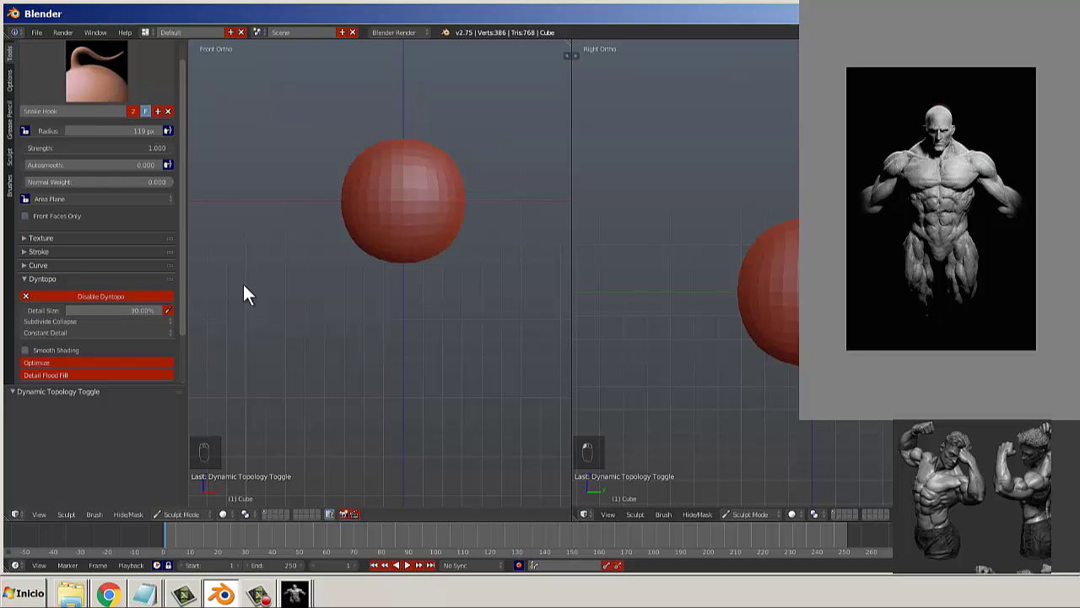
left_click(96, 334)
left_click(74, 319)
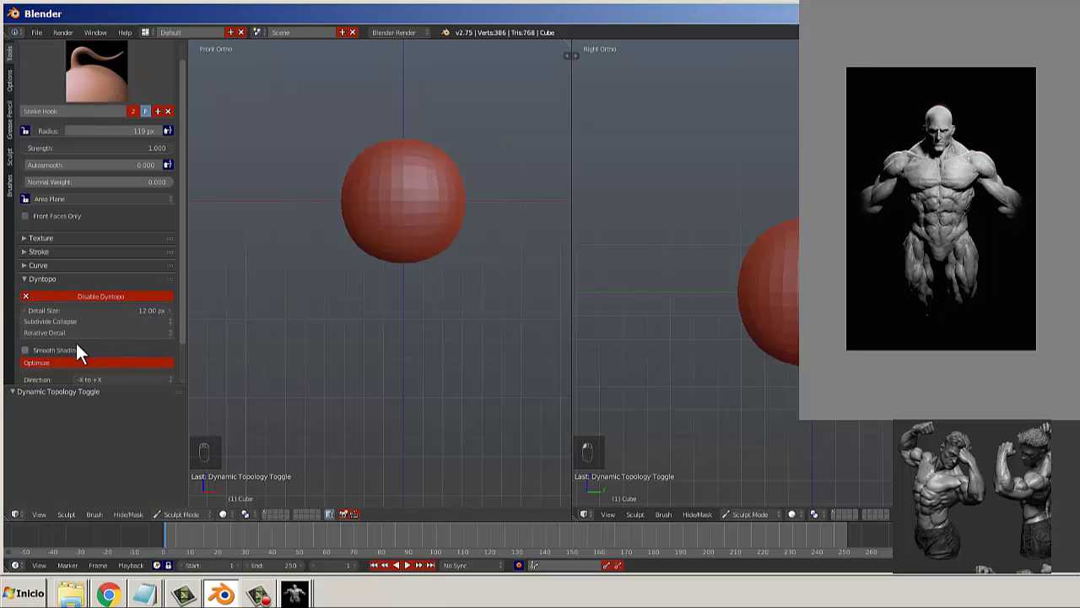
Set the Dyntopo detail size to 30 px.
left_click(138, 310)
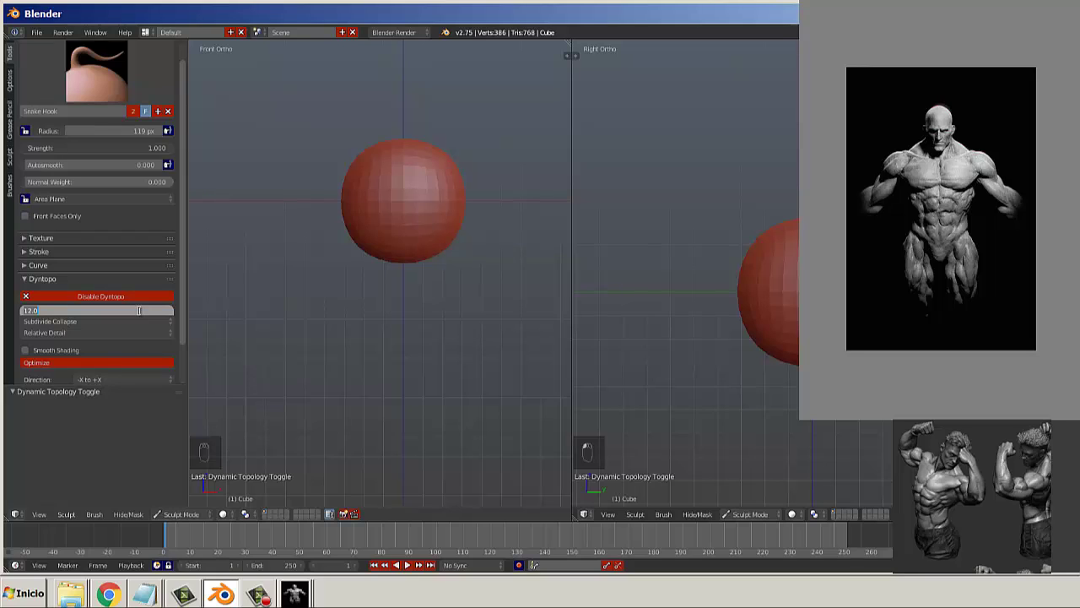
key("BackSpace")
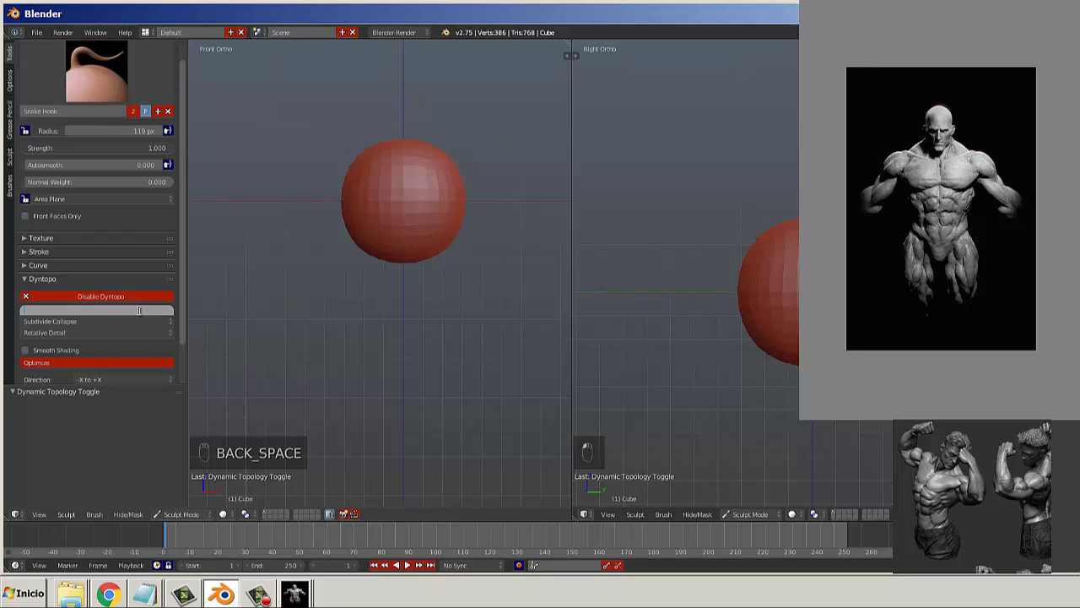
type("10")
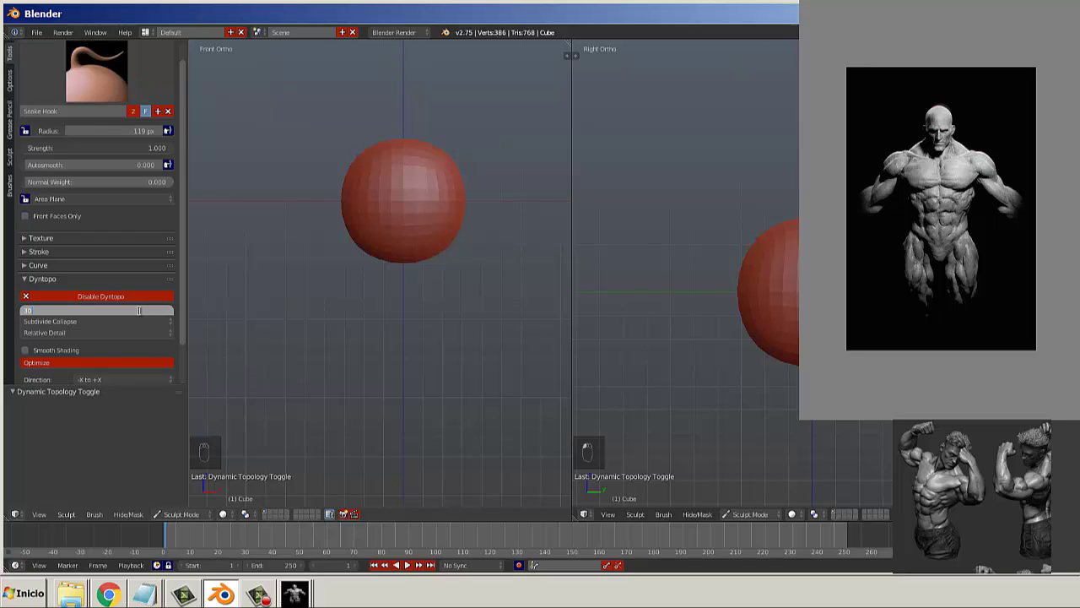
key("Return")
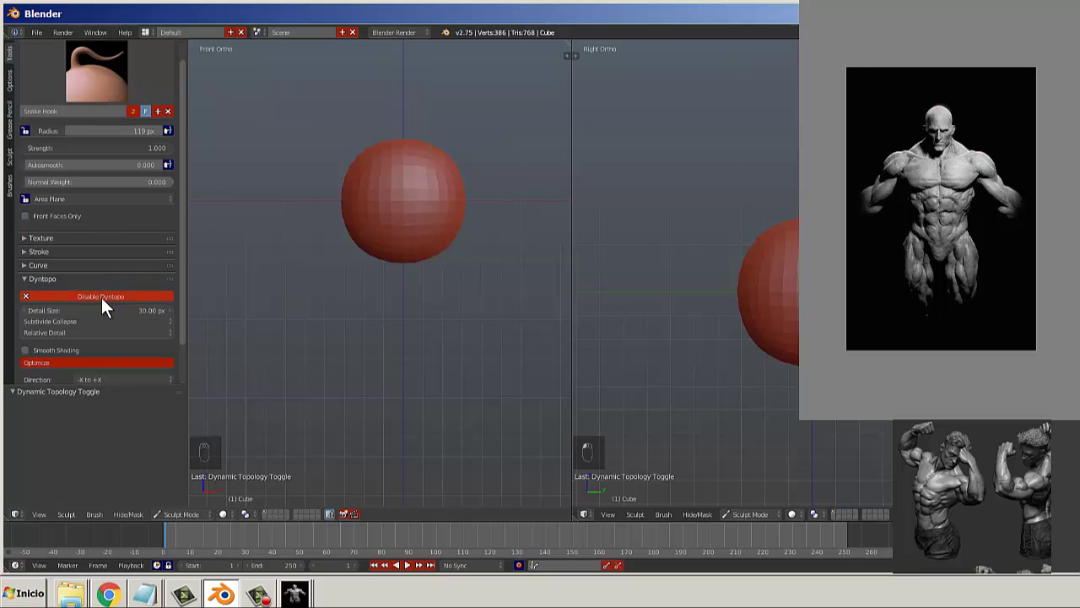
left_click(102, 297)
left_click(101, 297)
left_click(100, 297)
left_click(101, 297)
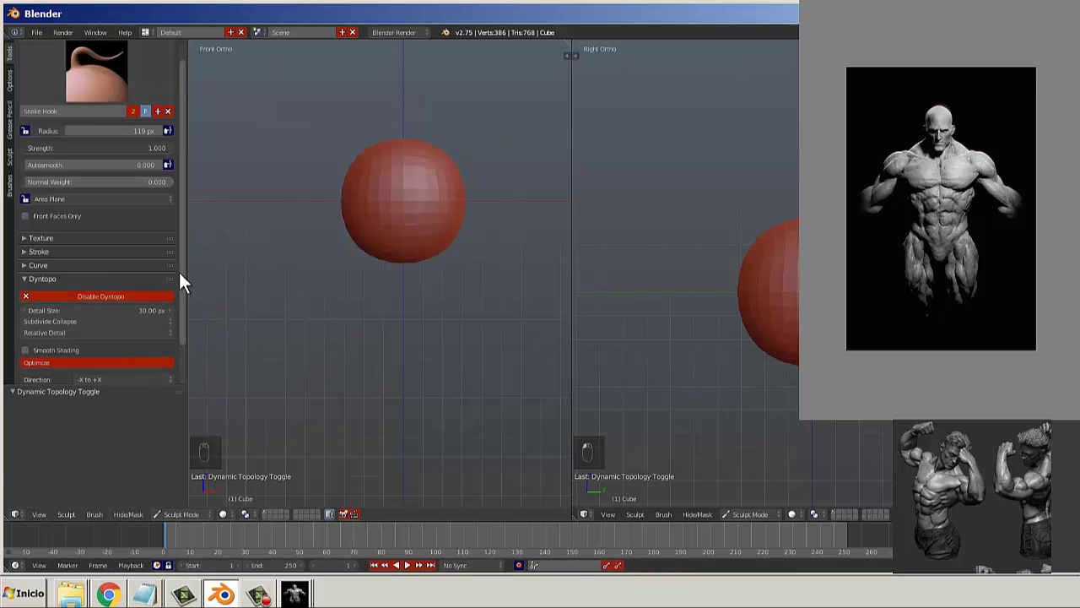
scroll(180, 273, "down", 1)
scroll(192, 279, "up", 2)
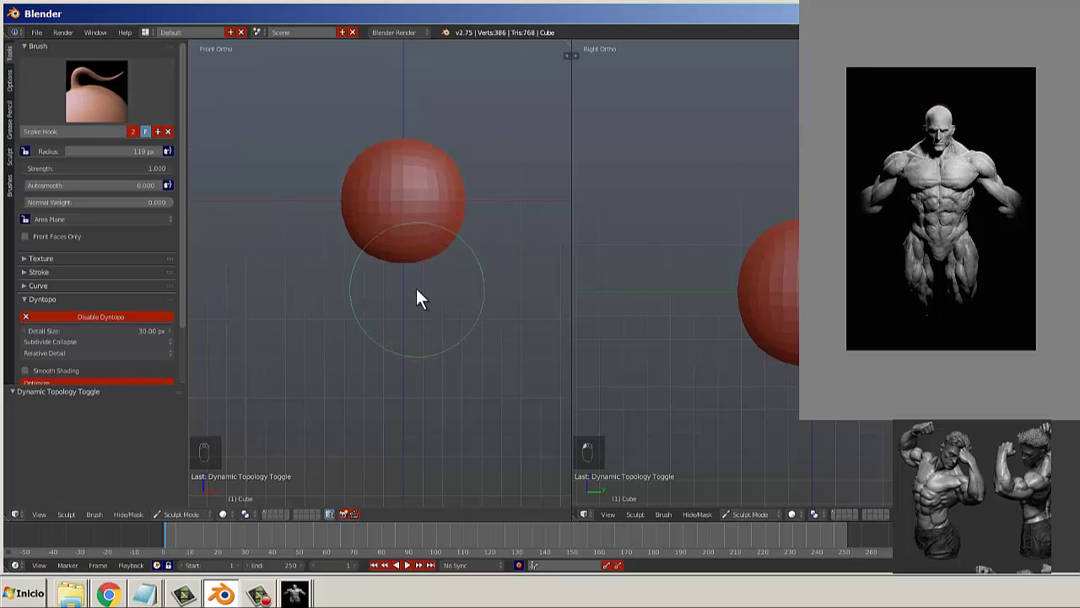
Set the Snake Hook brush radius to 112 px and its strength to 1.000.
key("f")
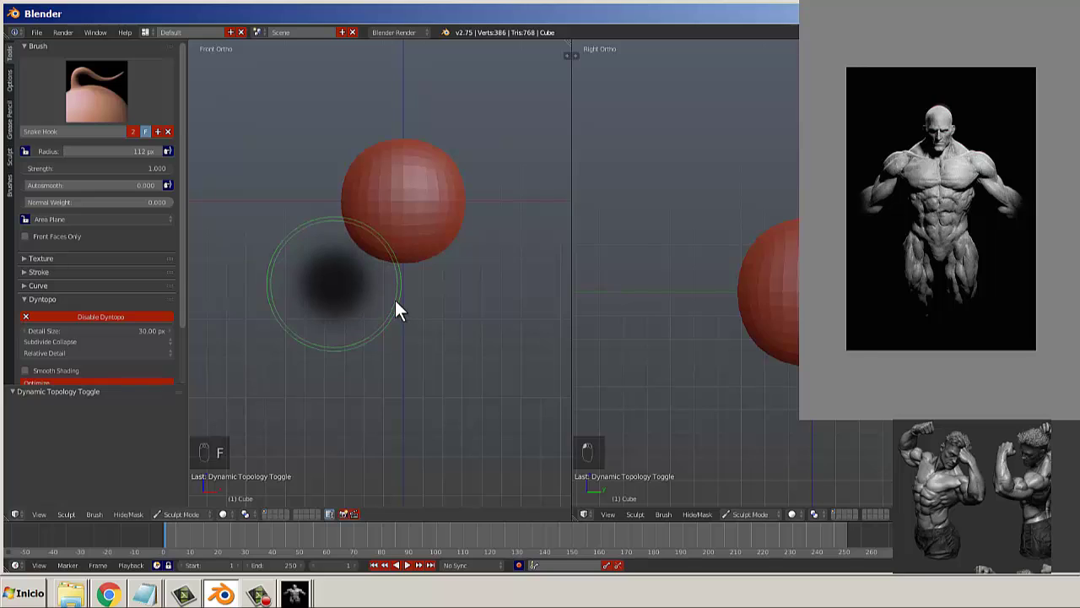
left_click(396, 301)
key("shift+f")
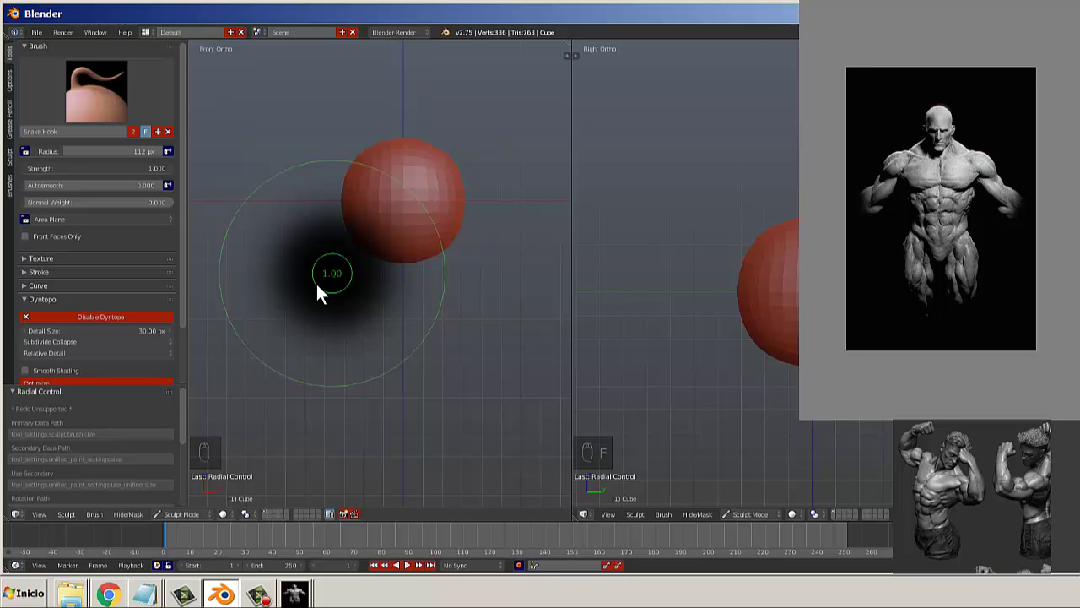
left_click(317, 284)
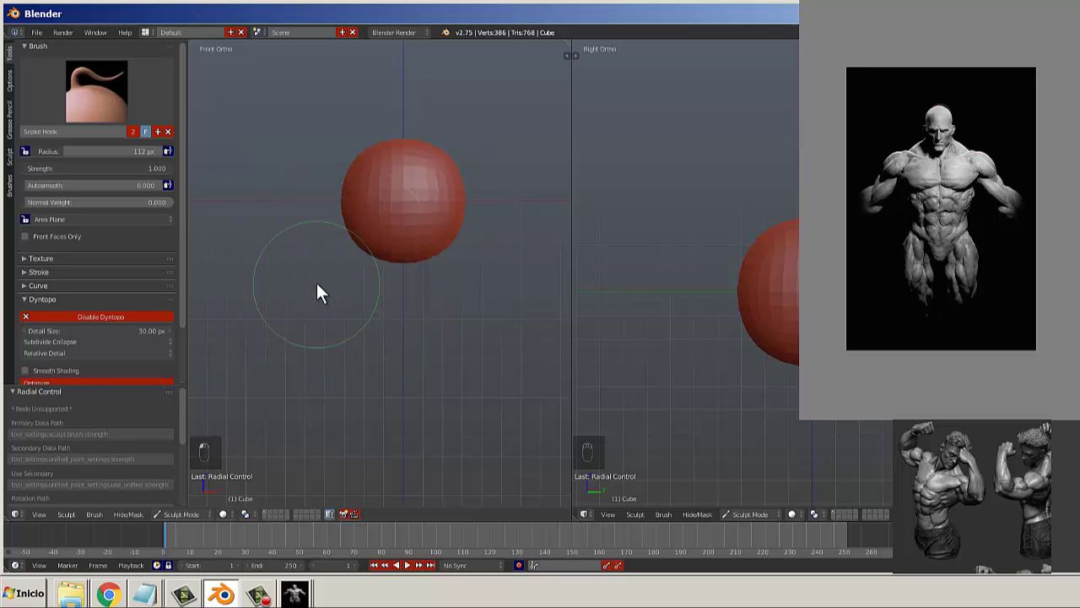
Try a few Snake Hook touches on the sphere in the front view, and undo them all.
left_click(400, 261)
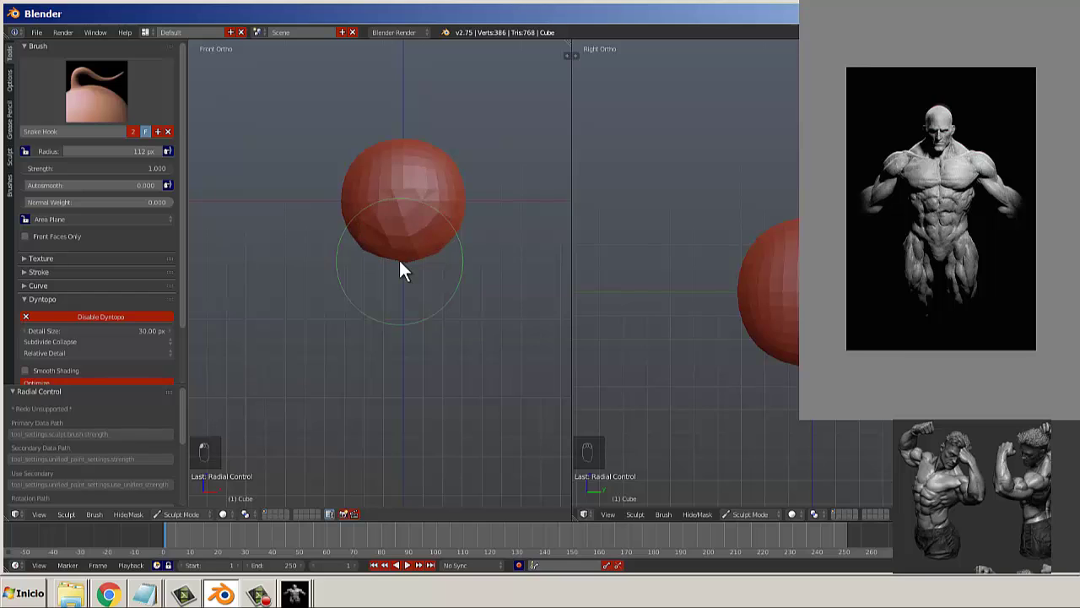
left_click(438, 194)
key("ctrl+z")
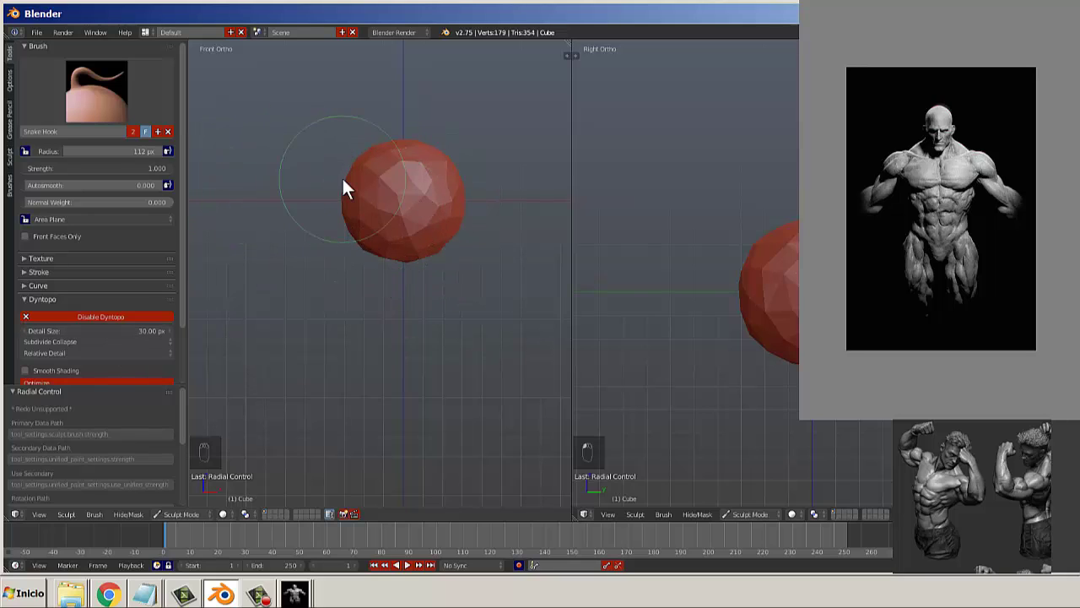
key("ctrl+z")
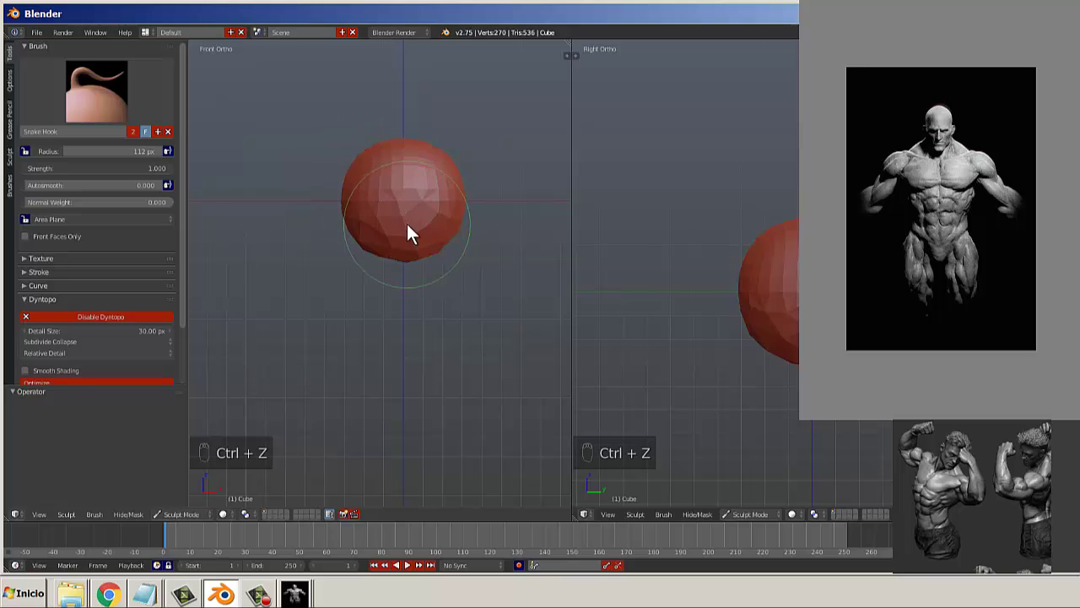
key("ctrl+z")
Reduce the Snake Hook radius to 62 px and make a short stroke on the front of the sphere.
key("f")
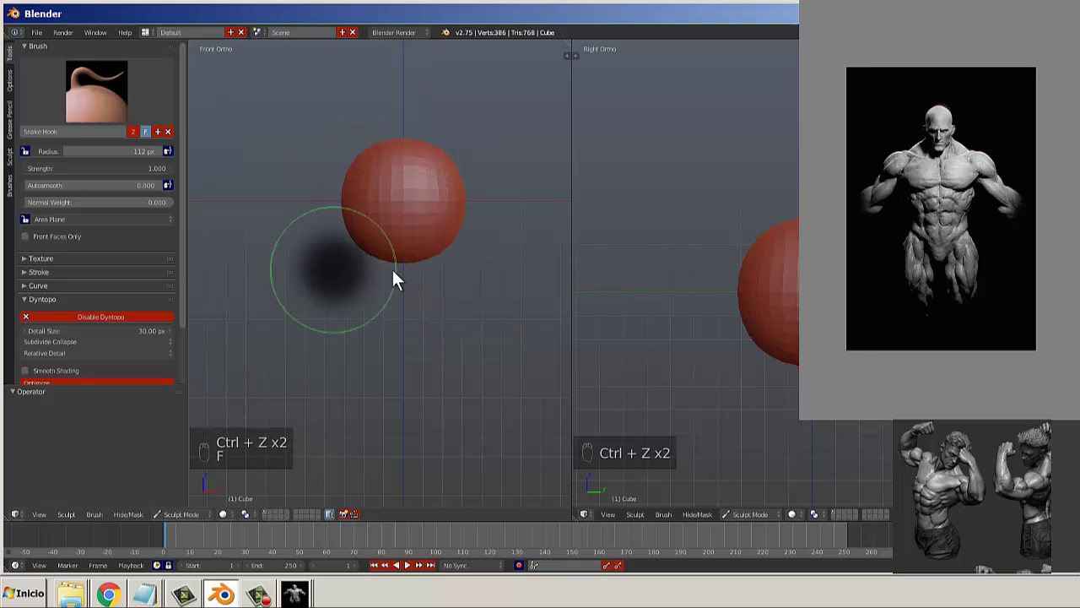
left_click(376, 270)
left_click_drag(410, 207, 420, 202)
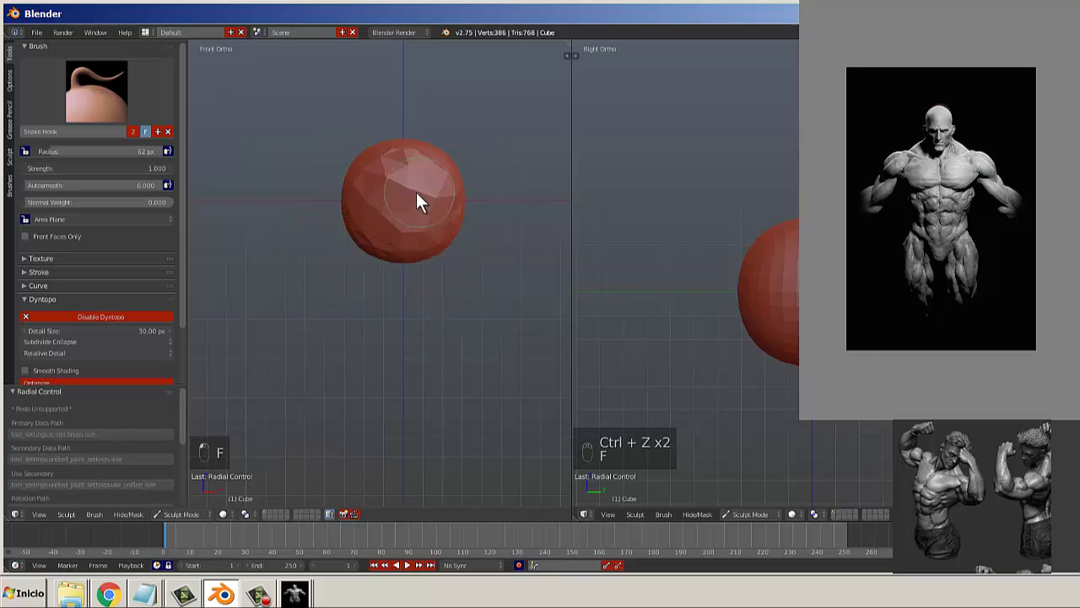
Examine the retopologized sphere's mesh up close in Edit Mode, and undo the last sculpt stroke.
key("Tab")
scroll(405, 184, "up", 4)
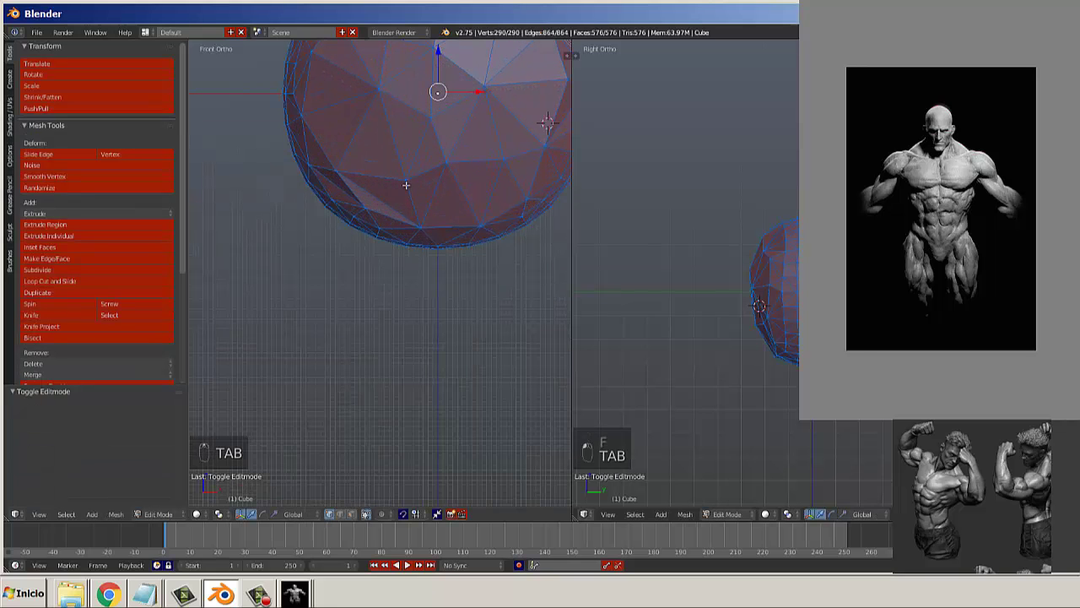
middle_click_drag(406, 184, 354, 338)
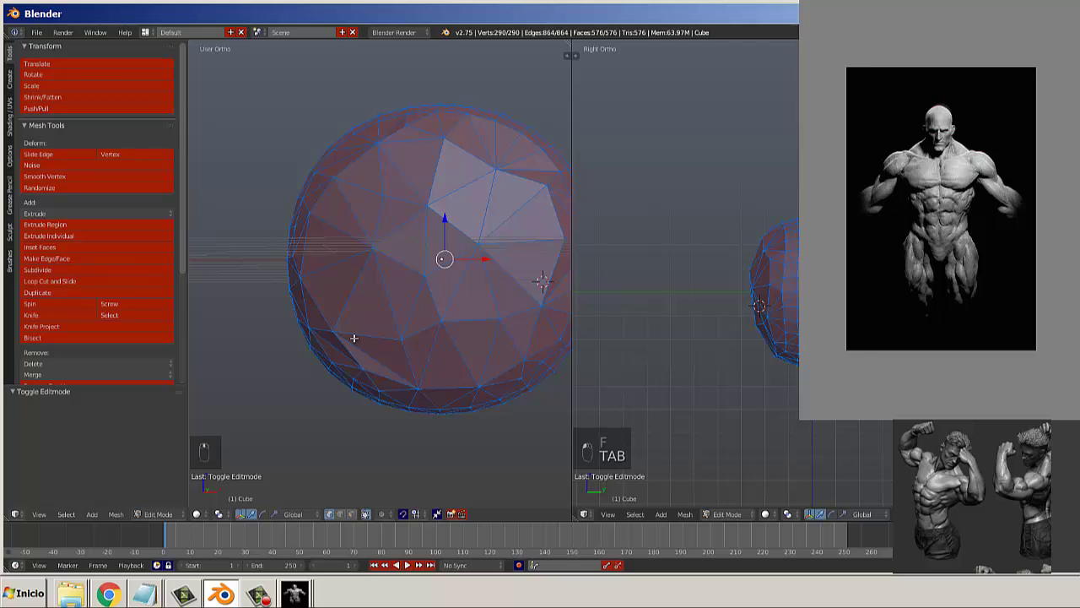
scroll(354, 338, "down", 3)
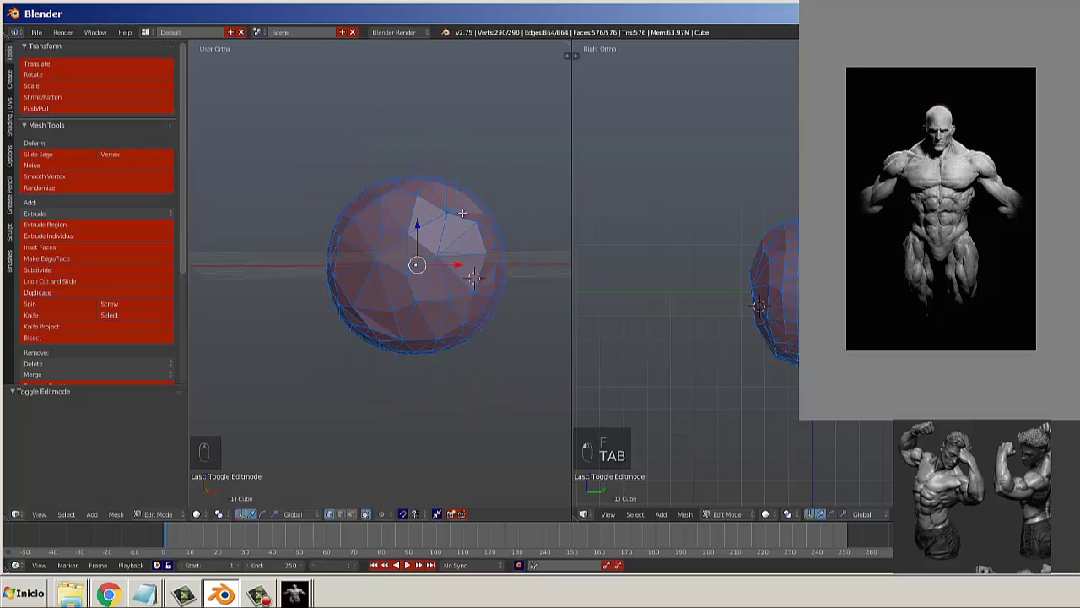
key("ctrl+z")
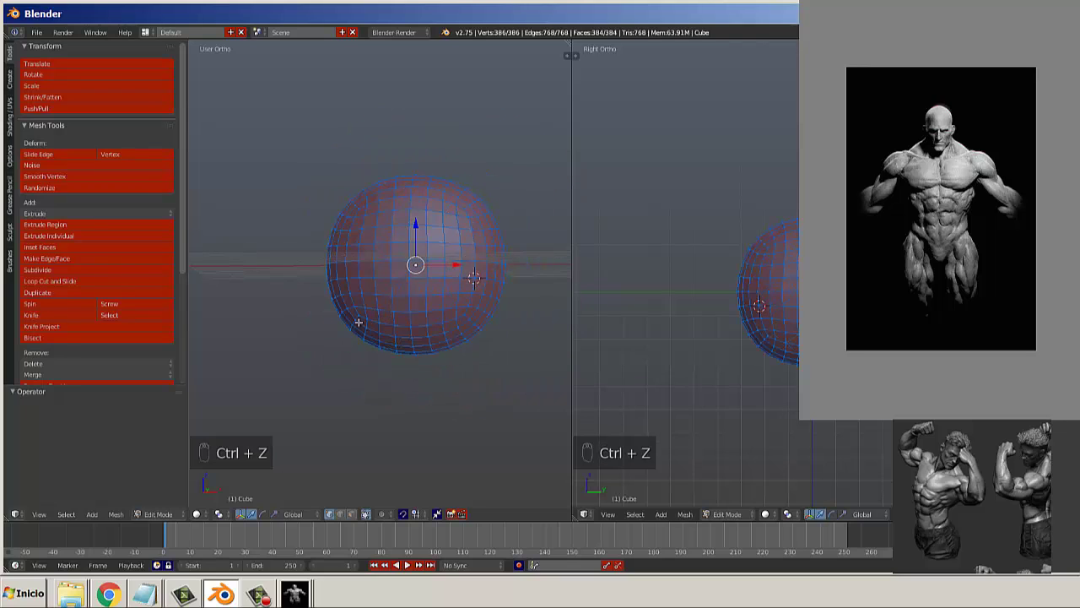
Return to Sculpt Mode and pull the sphere's surface downward with Snake Hook while Dyntopo is off.
left_click(153, 513)
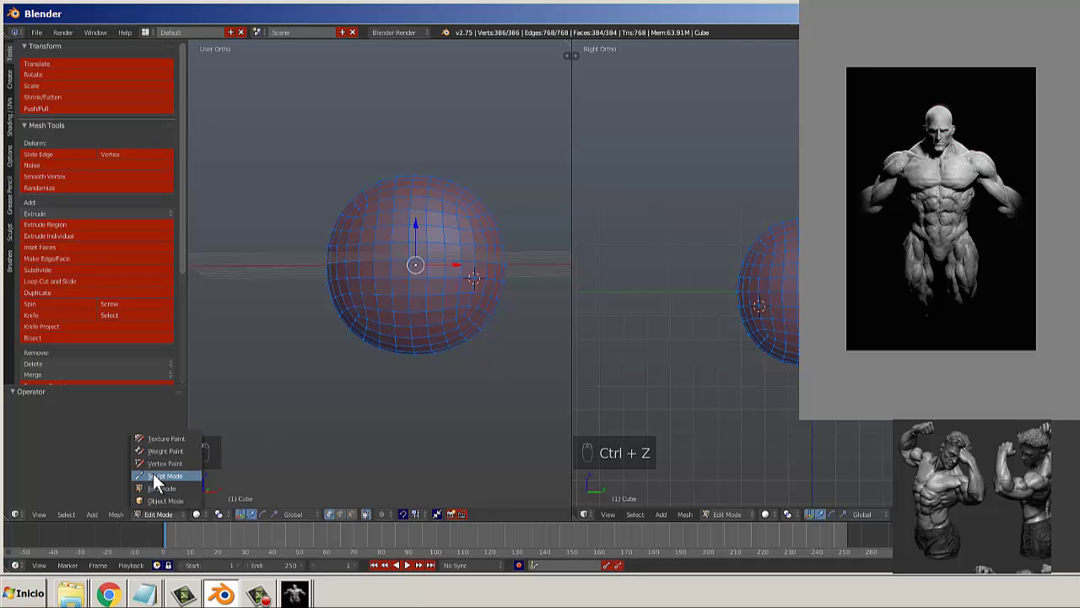
left_click(155, 475)
left_click_drag(339, 220, 363, 324)
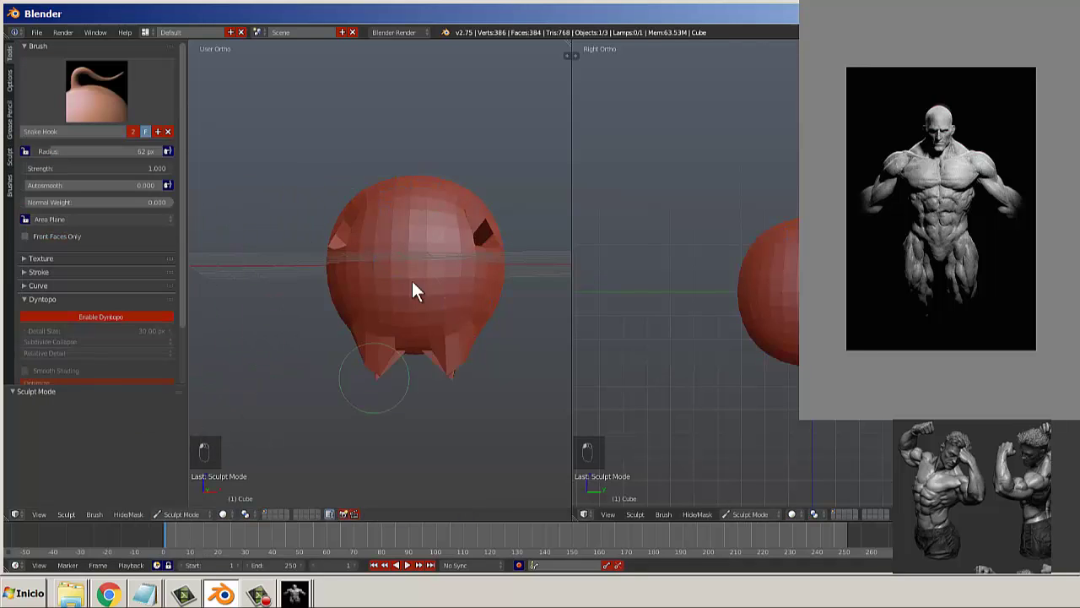
Undo back to the unsculpted sphere with Dyntopo enabled and restore the front view.
key("ctrl+z")
key("ctrl+z")
key("ctrl+z")
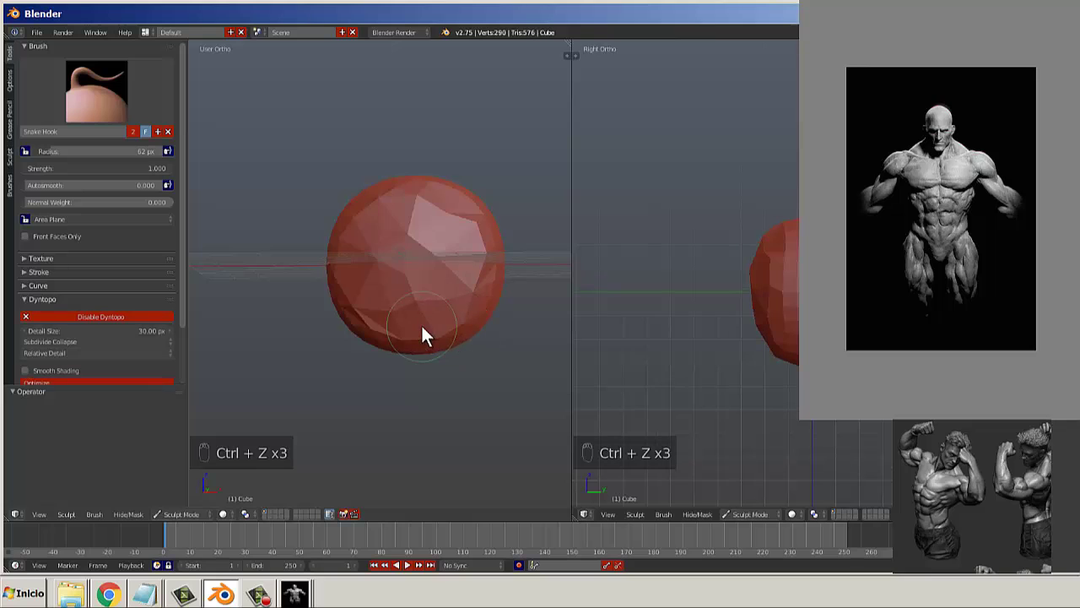
key("ctrl+z")
scroll(321, 296, "down", 2)
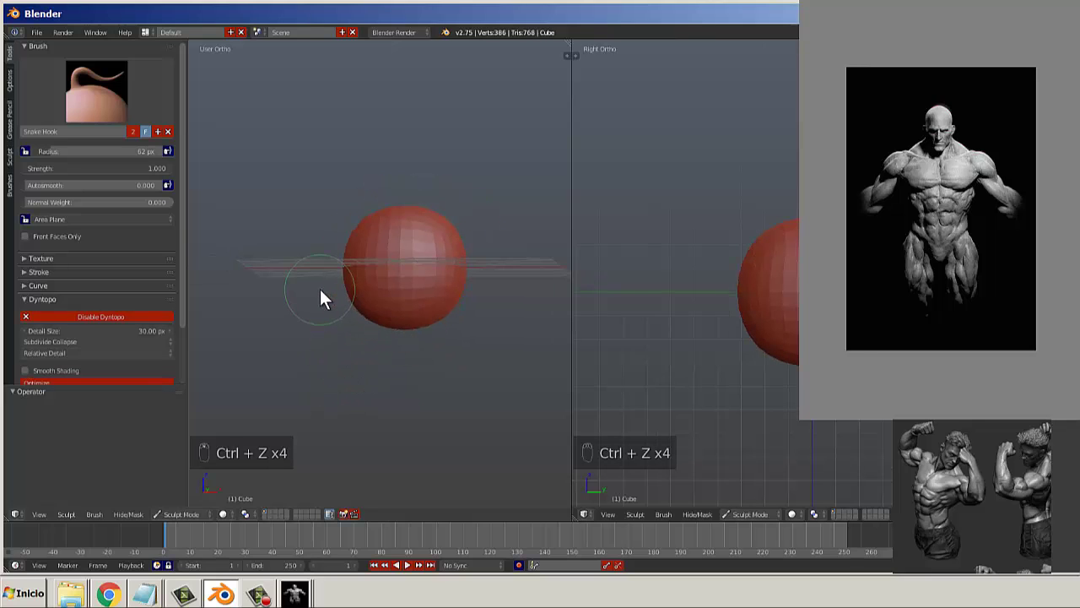
key("KP_1")
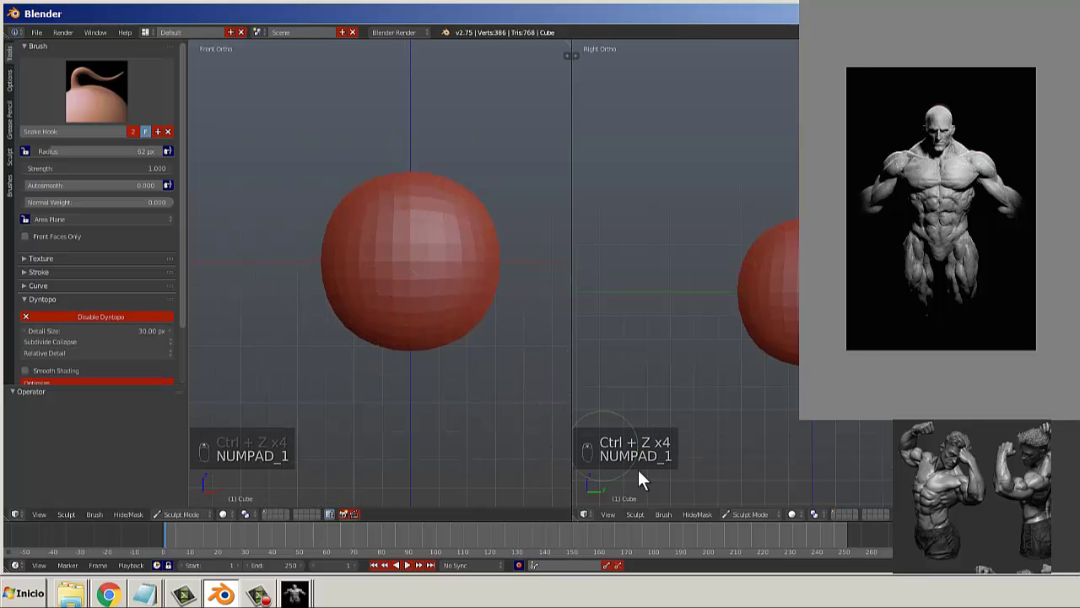
Show the right viewport's properties down to the Display settings and get the standing-figure reference out of the way.
key("n")
key("n")
left_click_drag(927, 97, 953, 99)
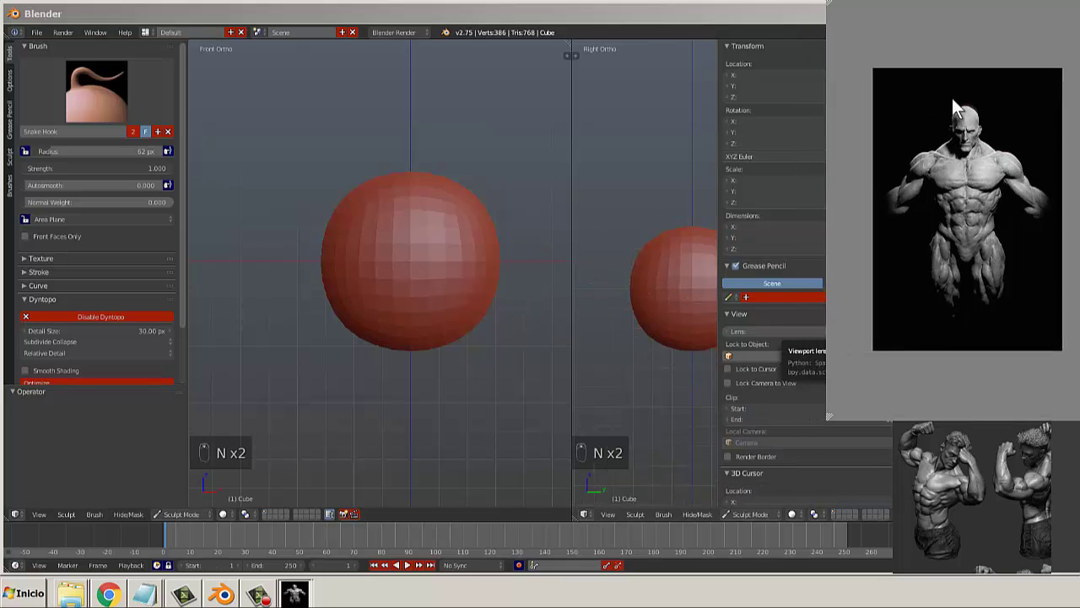
left_click_drag(935, 189, 945, 223)
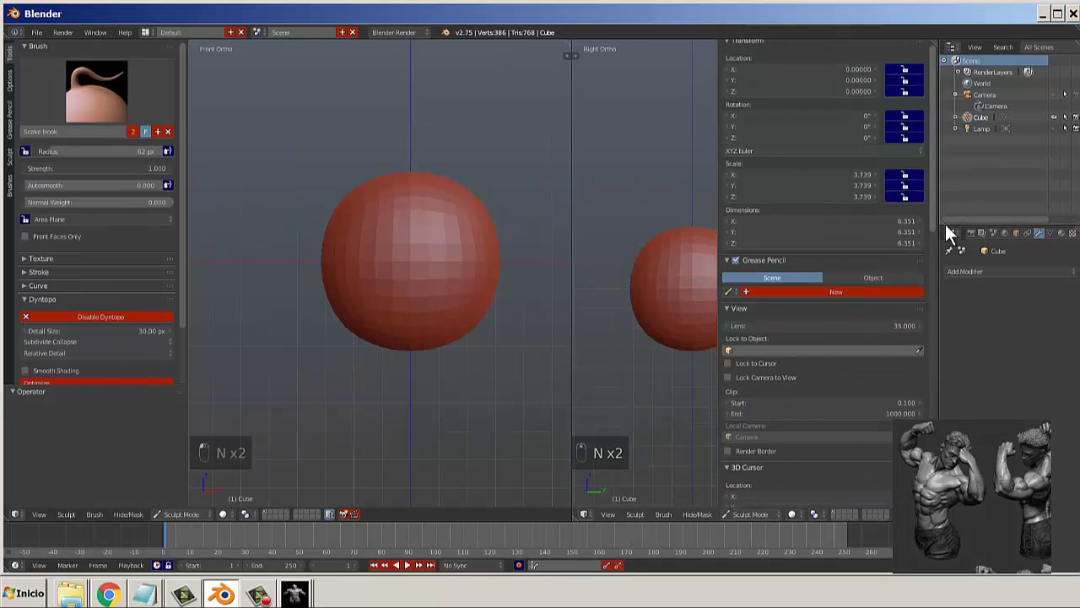
scroll(892, 309, "down", 8)
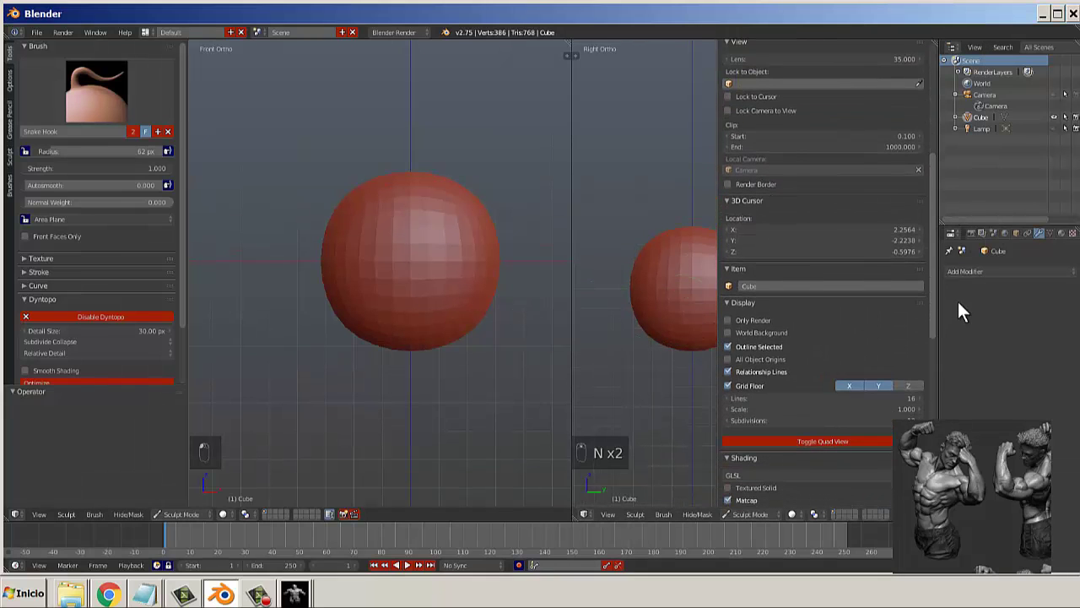
Try the Only Render and World Background display options in the right viewport and switch both off again.
left_click(731, 318)
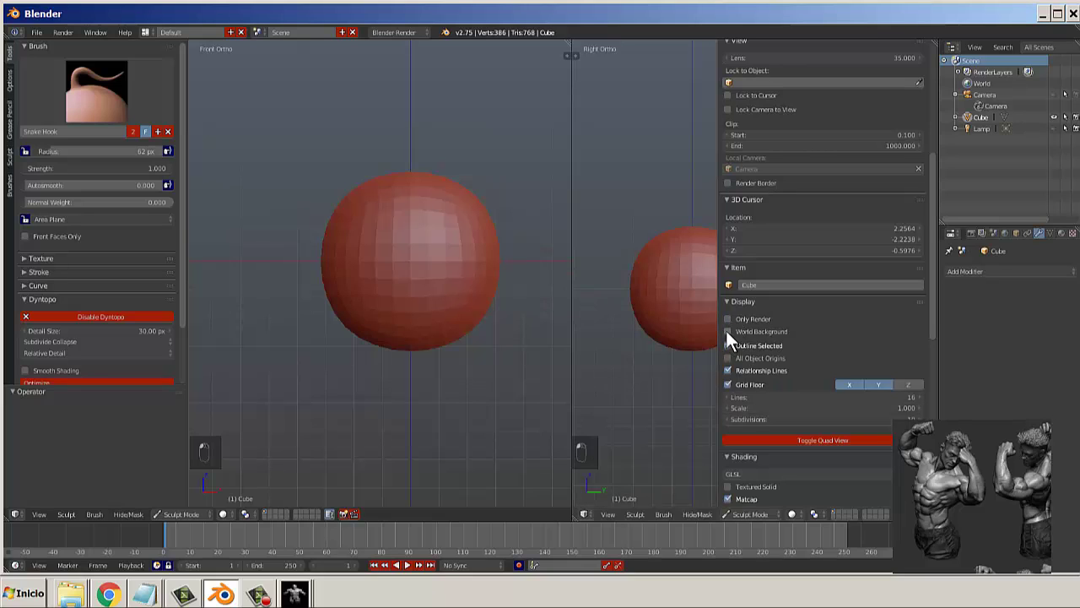
left_click(726, 331)
left_click(727, 331)
left_click(727, 331)
left_click(727, 330)
left_click(726, 319)
left_click(727, 321)
scroll(378, 307, "up", 2)
scroll(539, 312, "down", 2)
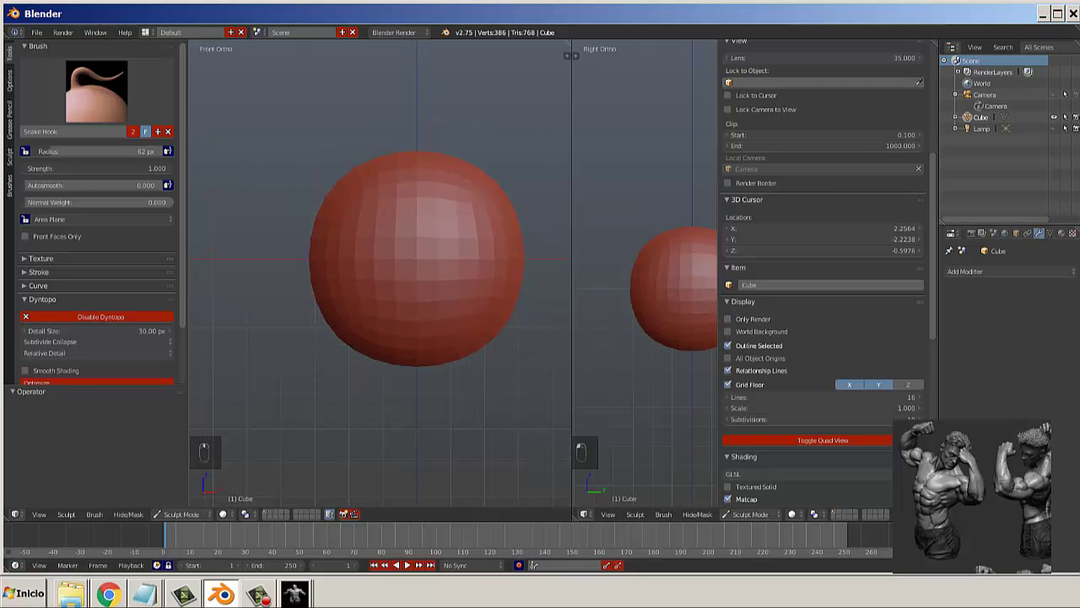
Bring the standing-figure reference back over the viewport and enlarge the Snake Hook radius to 165 px.
left_click(294, 593)
left_click_drag(878, 114, 977, 43)
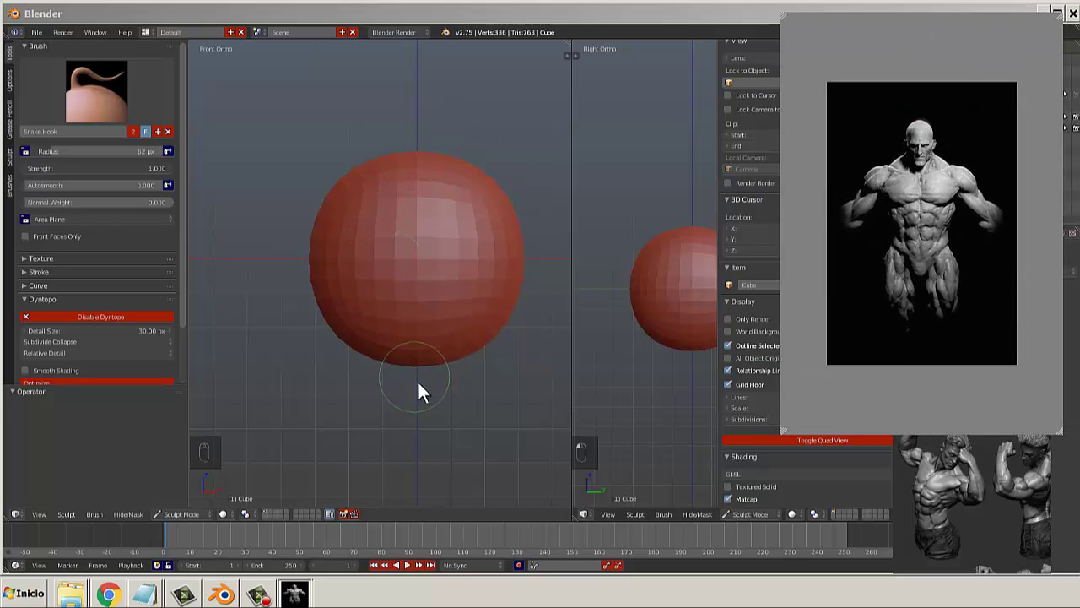
key("f")
left_click(474, 415)
scroll(485, 403, "down", 3)
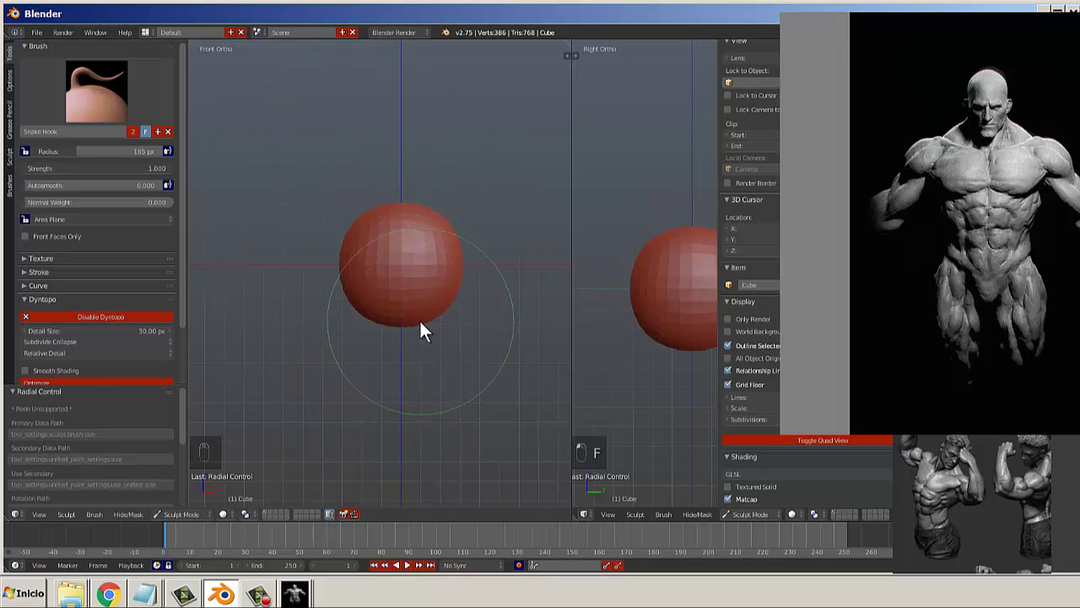
scroll(410, 360, "up", 3)
scroll(406, 354, "down", 3)
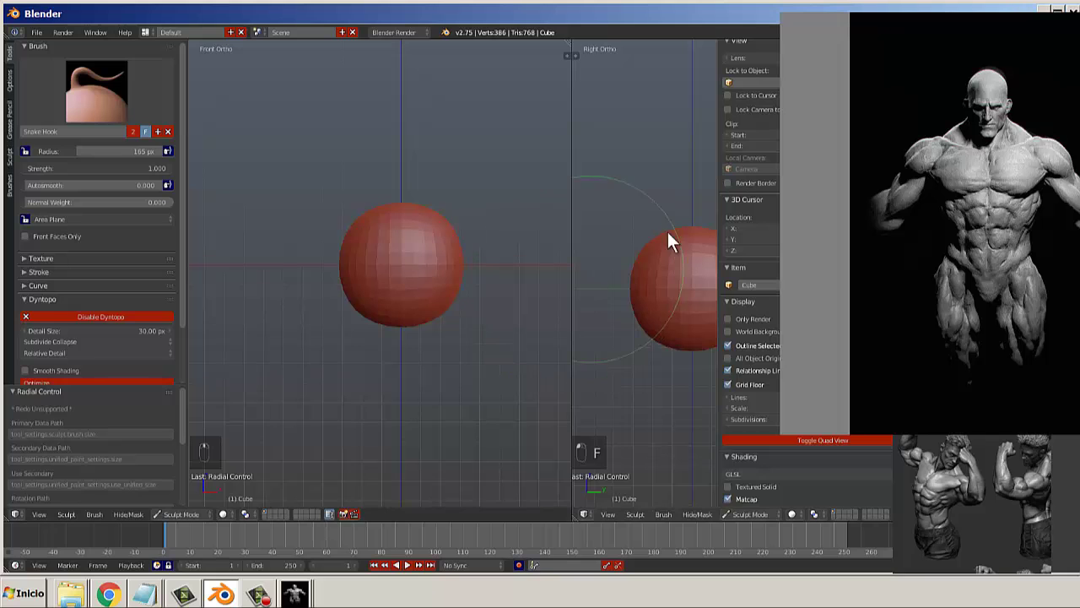
Move the standing-figure reference out of sight and place the bodybuilder pose sheet over the outliner area.
left_click(977, 41)
left_click_drag(977, 39, 1079, 50)
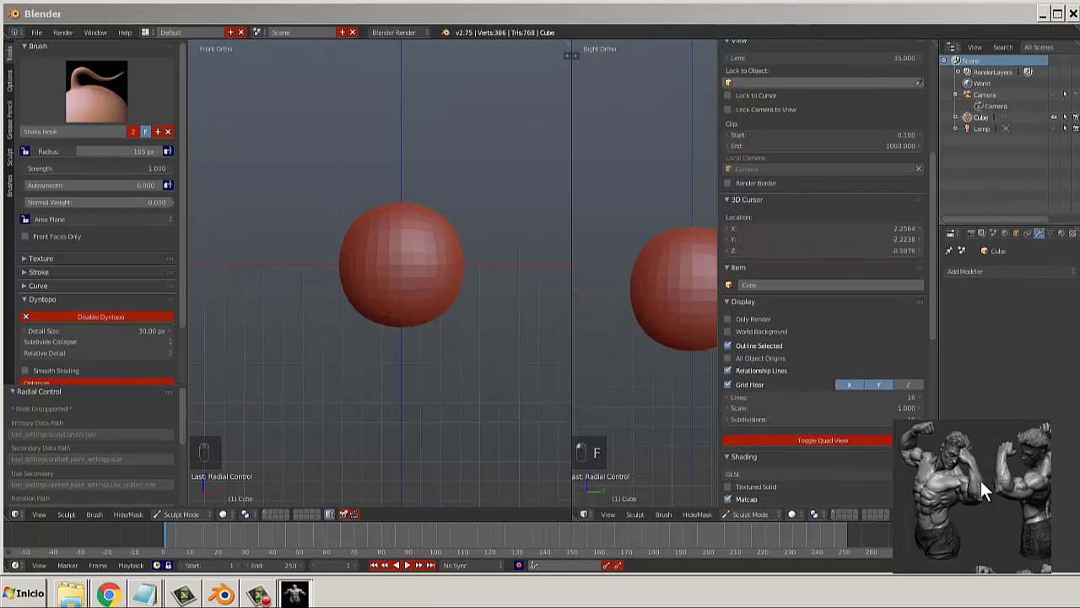
left_click_drag(980, 480, 981, 120)
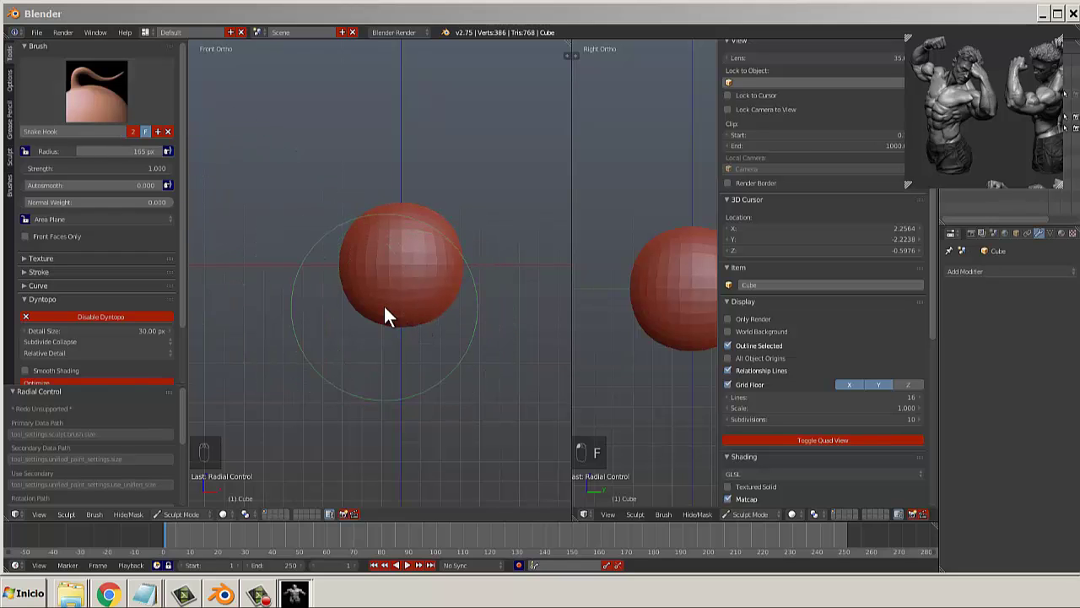
Select the Snake Hook brush with an 84 px radius and pull the sphere's underside down into a long column.
left_click(97, 91)
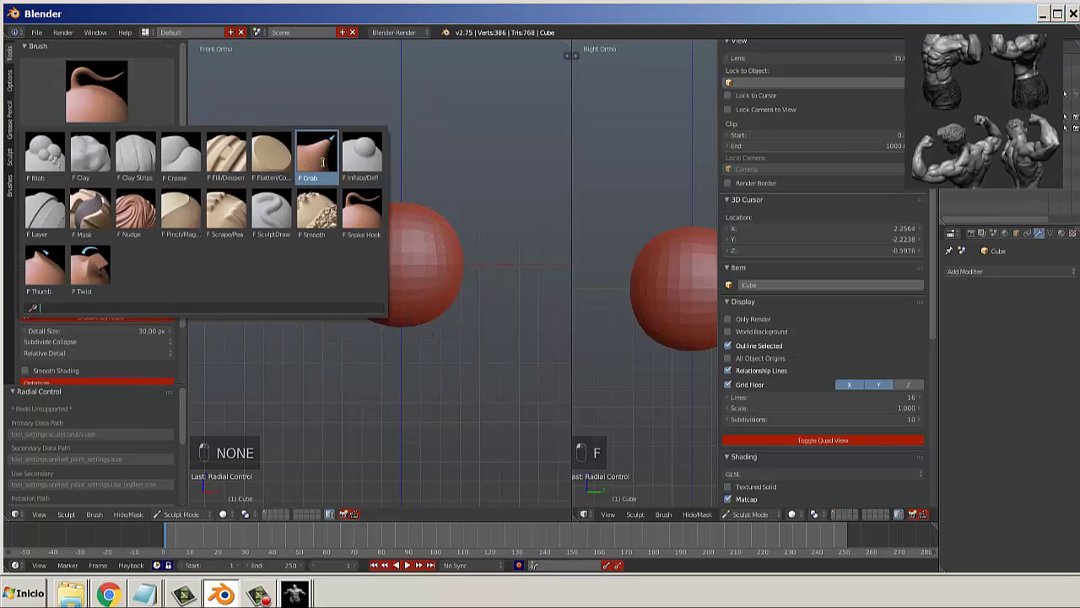
left_click(360, 222)
scroll(398, 266, "up", 4)
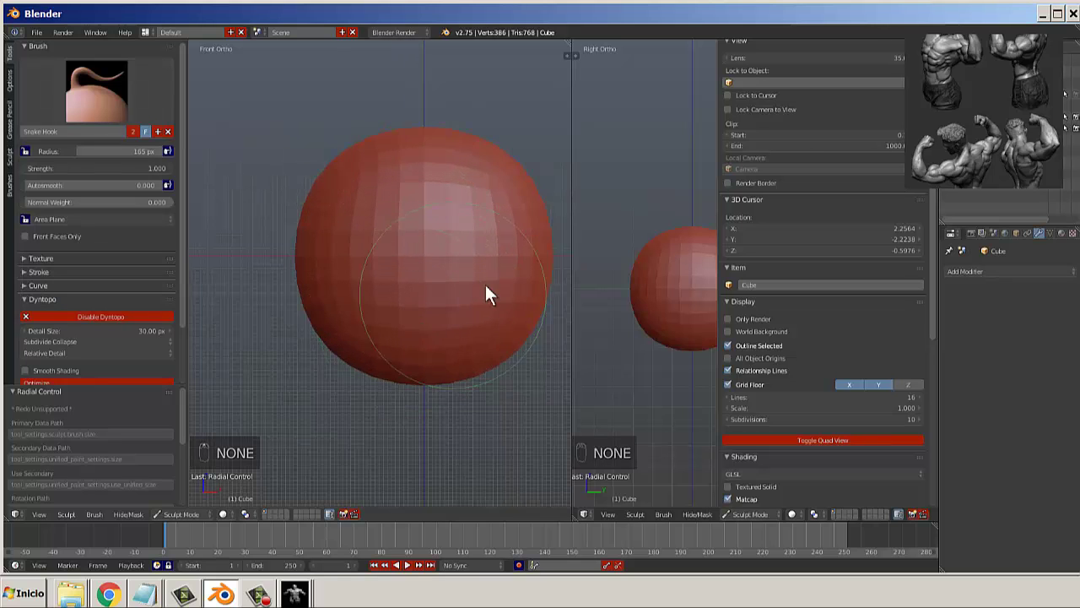
middle_click_drag(485, 285, 406, 176, "shift")
scroll(396, 211, "down", 3)
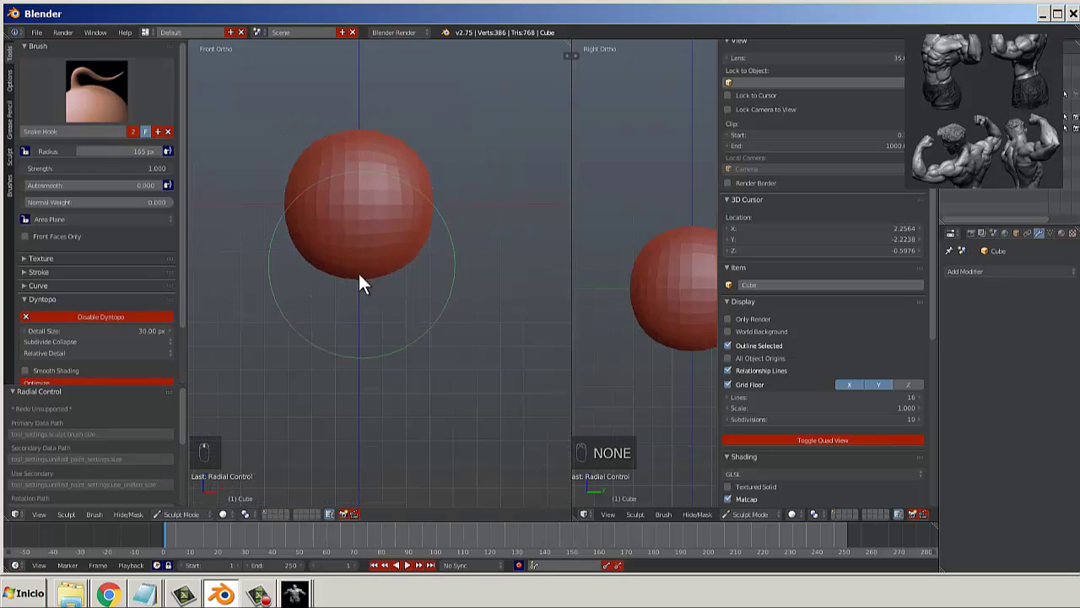
key("f")
left_click(316, 283)
scroll(329, 249, "down", 1)
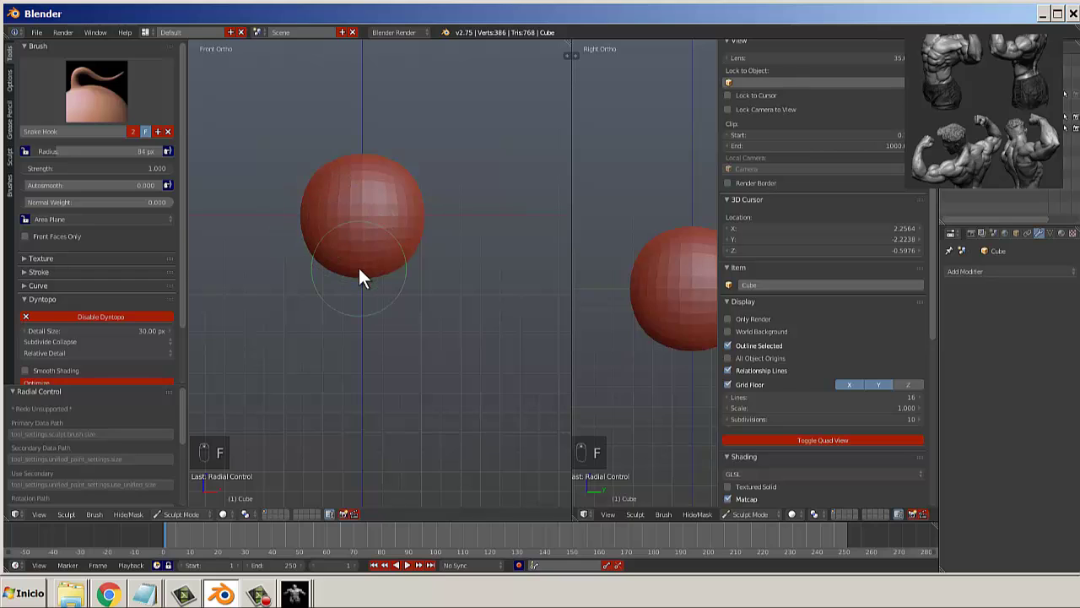
left_click_drag(359, 267, 369, 373)
Set the Snake Hook radius to 129 px, work on the column's lower end, and undo the last strokes there.
key("f")
left_click(397, 378)
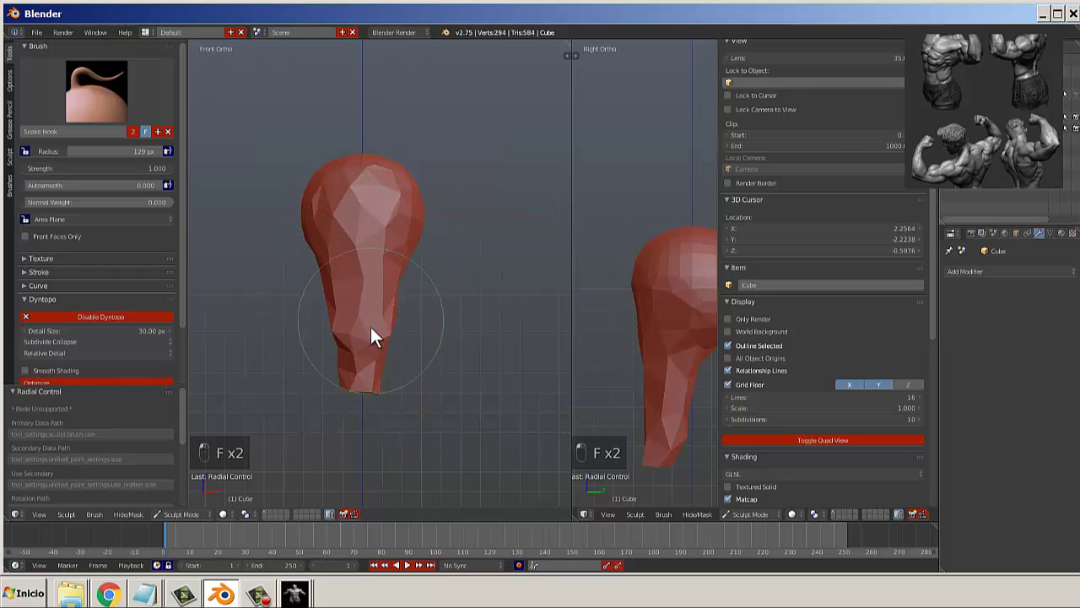
scroll(373, 354, "down", 5)
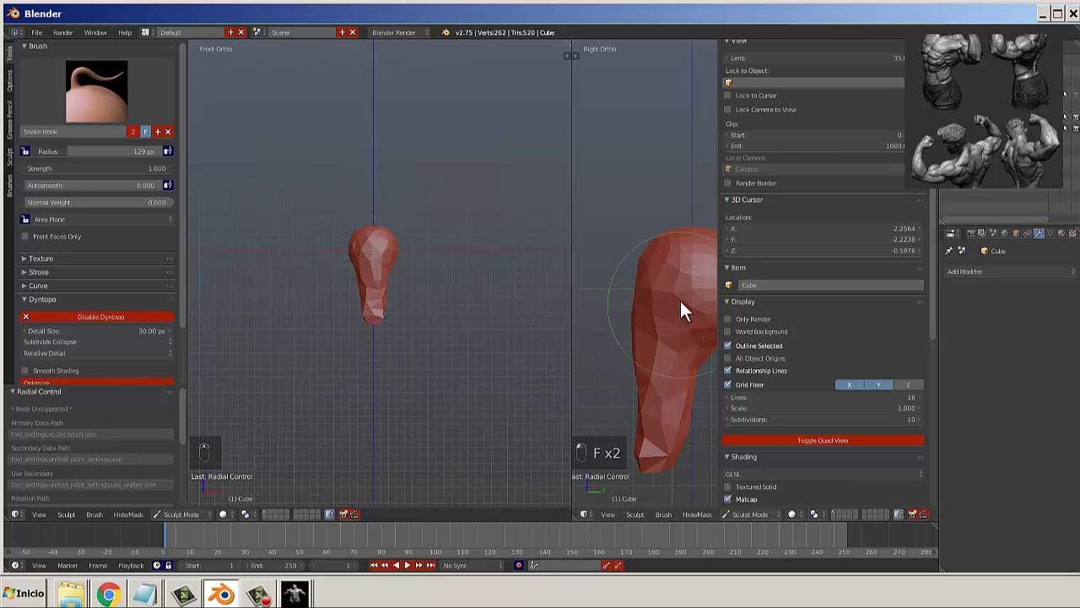
scroll(681, 307, "up", 1)
scroll(682, 311, "down", 4)
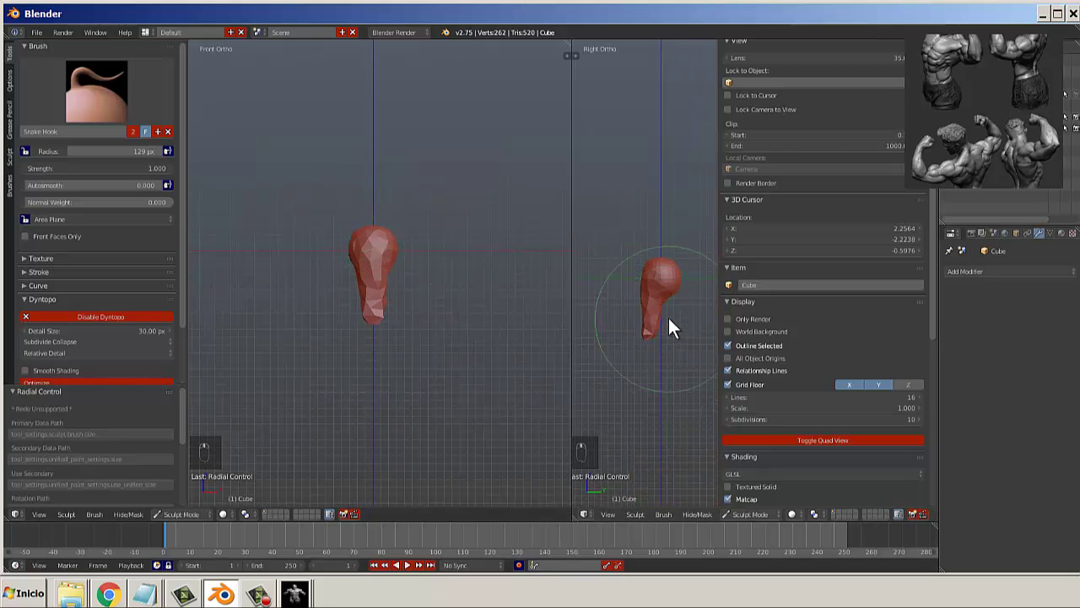
middle_click_drag(668, 317, 668, 233, "shift")
scroll(340, 336, "up", 2)
mouse_move(357, 333)
left_mouse_down()
mouse_move(361, 411)
mouse_move(355, 345)
left_mouse_up()
key("ctrl+z")
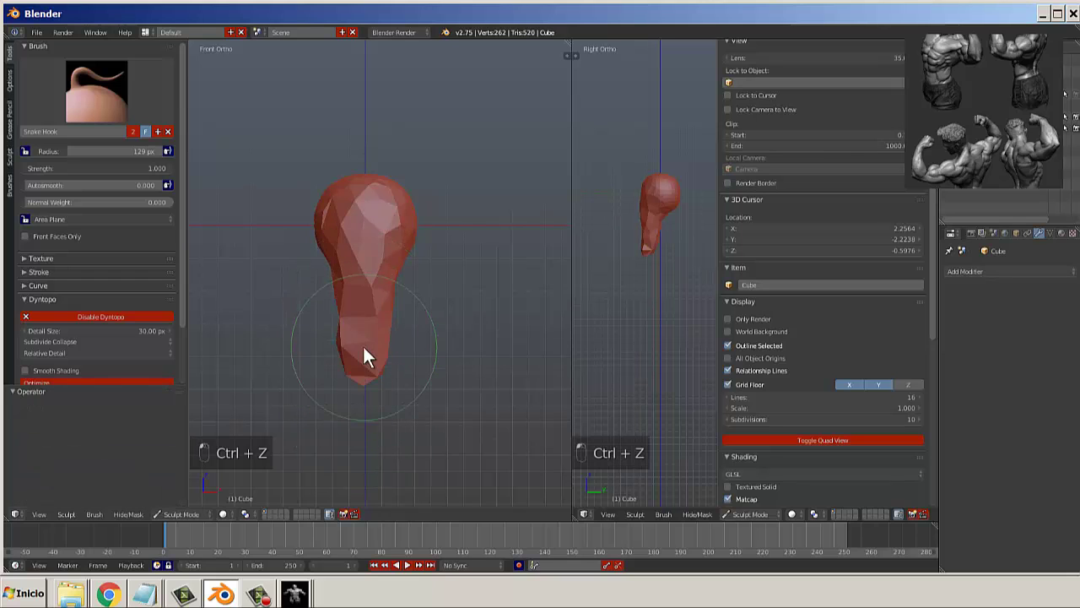
key("ctrl+z")
Switch the main viewport to the right view, and try and undo a Snake Hook pull on the rounded upper mass.
key("KP_3")
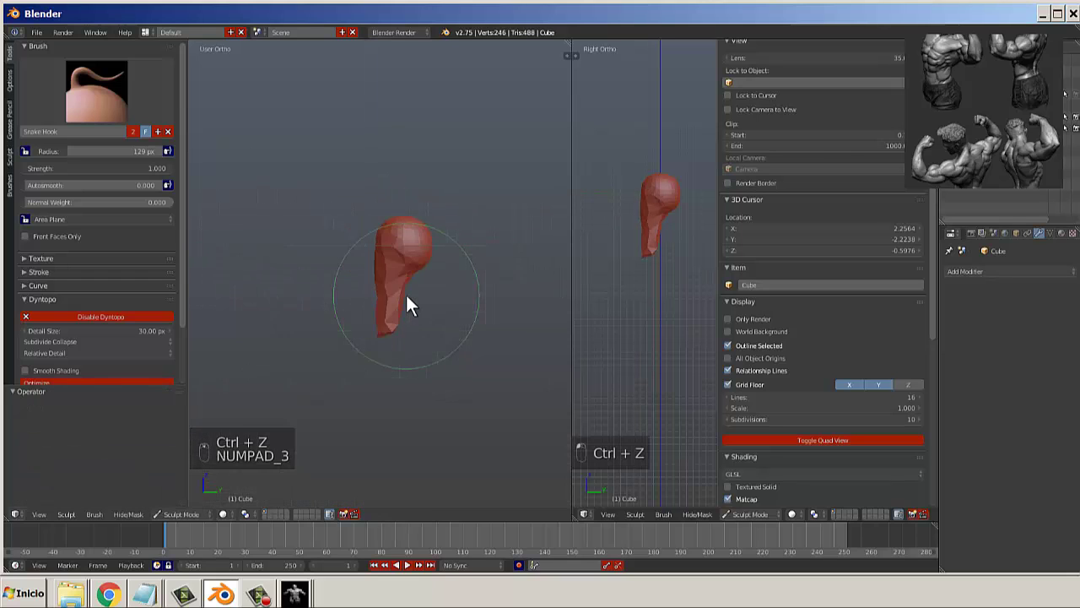
scroll(390, 295, "up", 2)
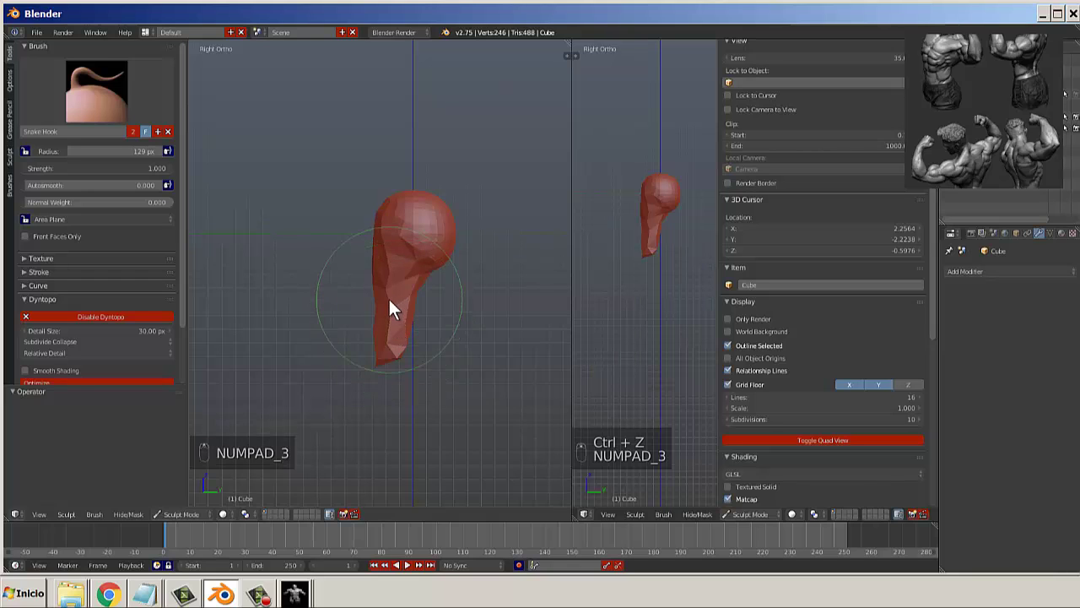
left_click_drag(444, 224, 455, 221)
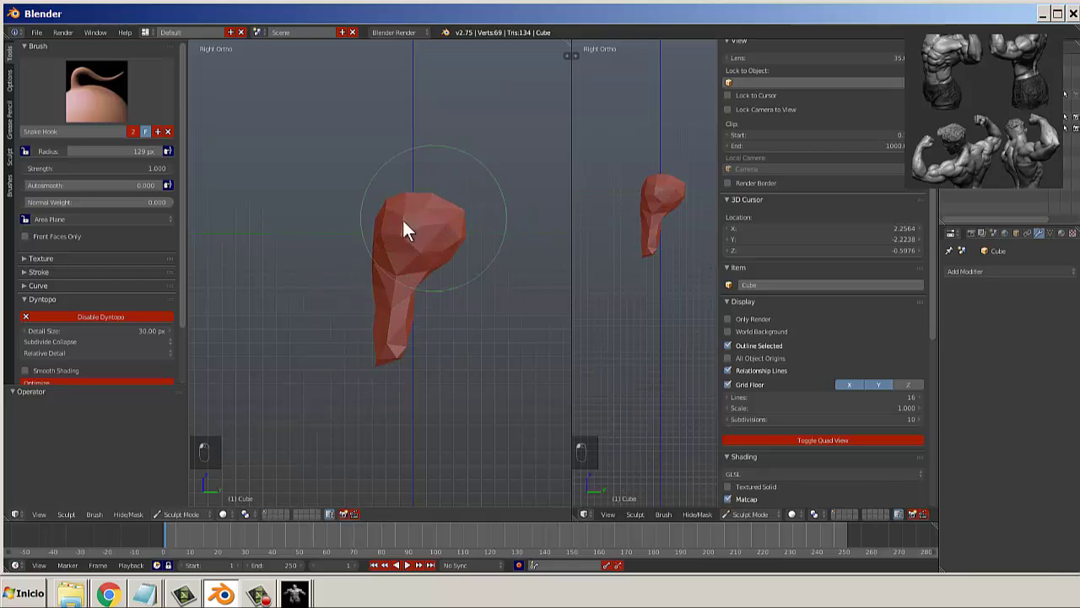
key("ctrl+z")
Select the Grab brush, set its radius to 95 px, and reshape the top of the upper mass from the side.
left_click(115, 86)
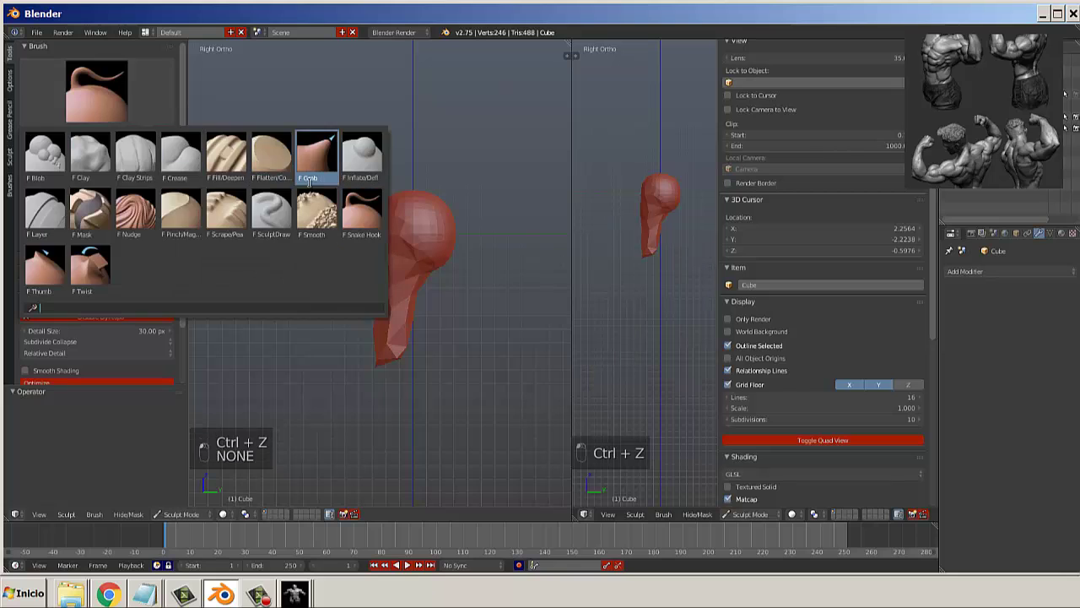
left_click(315, 157)
key("f")
left_click(400, 201)
left_click(91, 101)
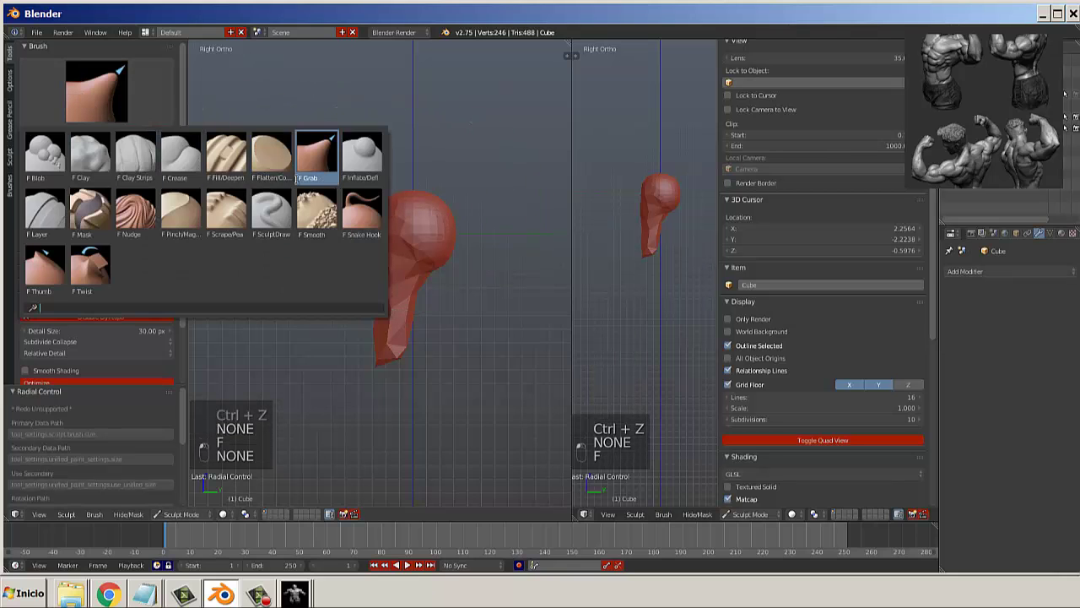
key("f")
left_click(420, 237)
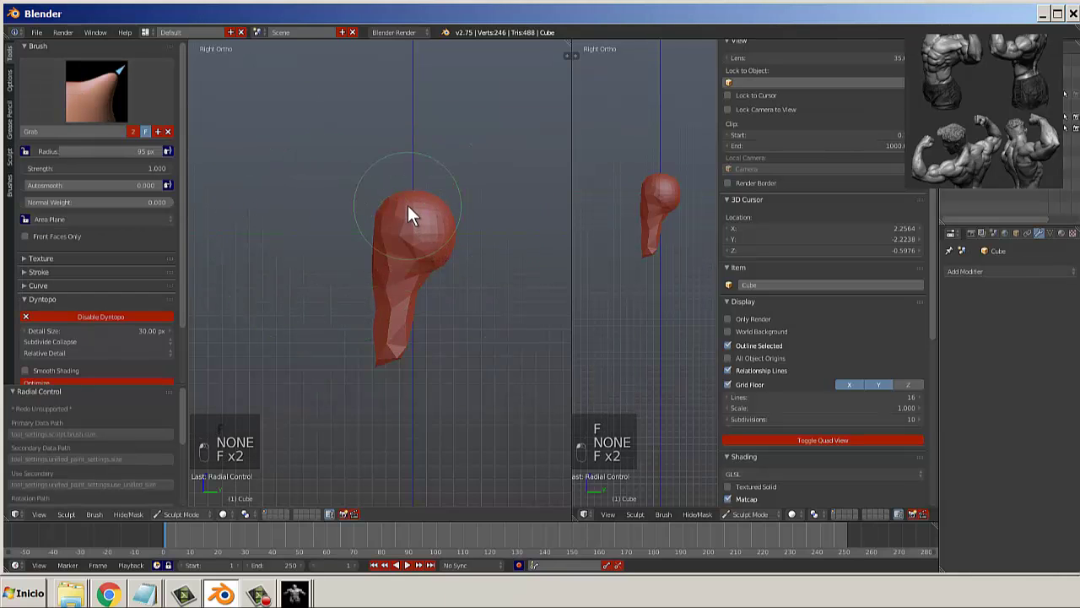
mouse_move(399, 186)
left_mouse_down()
mouse_move(451, 206)
mouse_move(439, 211)
left_mouse_up()
In the front view, use Grab to raise the top centre, adjust the sides and widen the column's lower end.
key("KP_1")
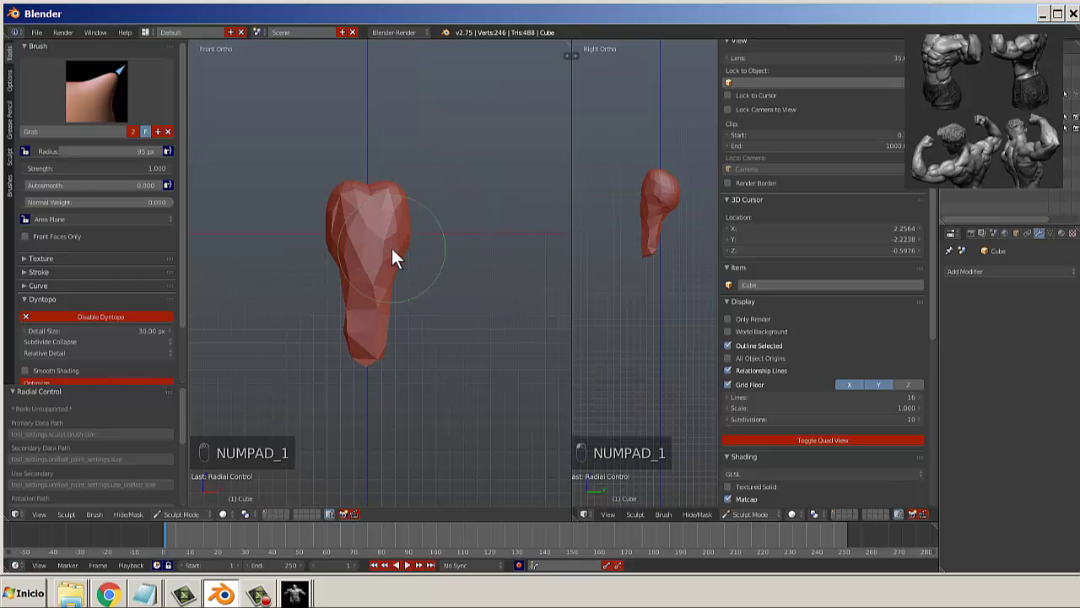
mouse_move(390, 253)
left_mouse_down()
mouse_move(366, 193)
mouse_move(341, 216)
left_mouse_up()
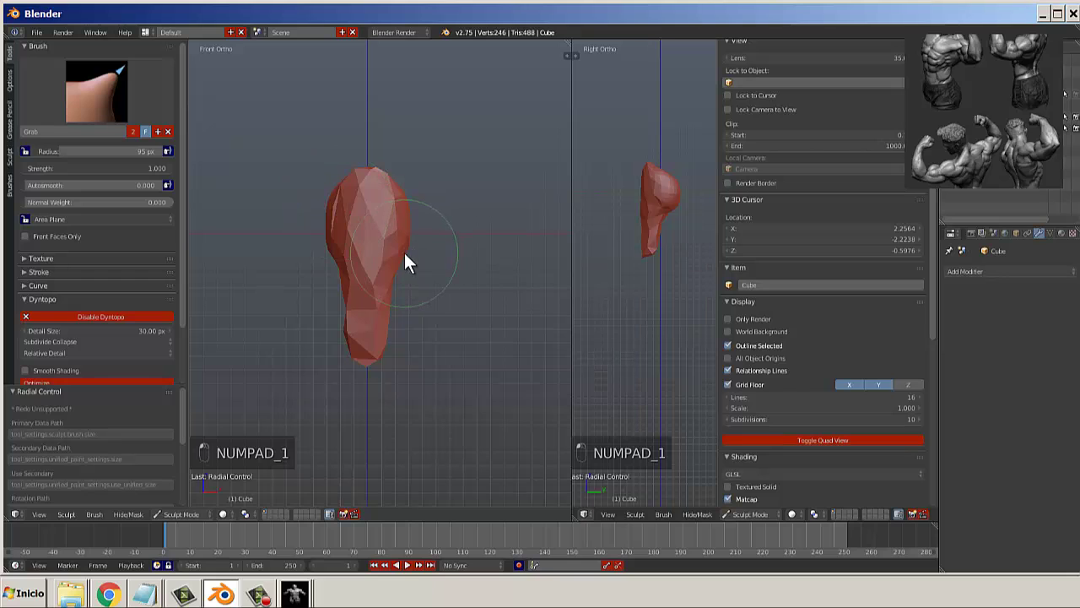
left_click_drag(405, 253, 413, 256)
left_click_drag(382, 334, 403, 358)
Pull the back and side of the lower column outward with Grab to give the waist area more depth.
mouse_move(406, 323)
middle_mouse_down()
mouse_move(301, 300)
mouse_move(414, 345)
mouse_move(383, 345)
middle_mouse_up()
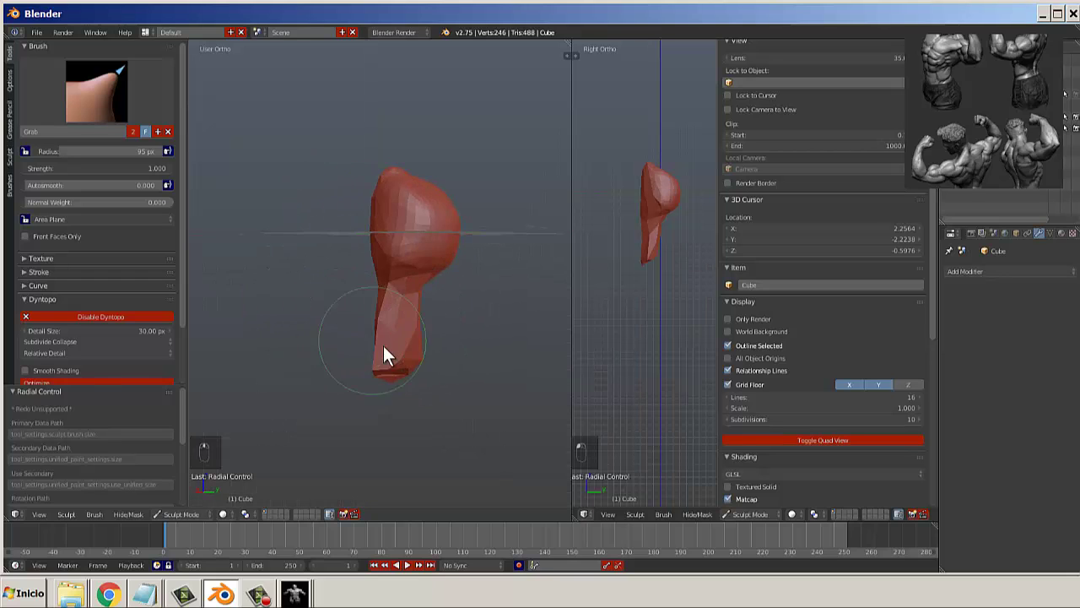
mouse_move(393, 348)
left_mouse_down()
mouse_move(441, 354)
mouse_move(413, 333)
left_mouse_up()
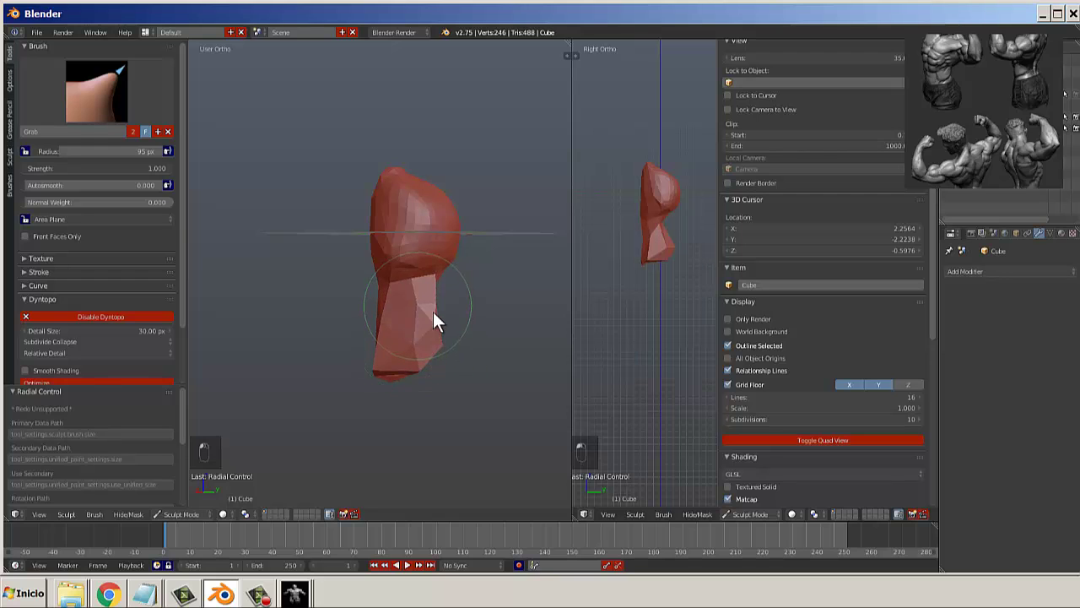
mouse_move(433, 311)
middle_mouse_down()
mouse_move(571, 324)
mouse_move(224, 335)
mouse_move(436, 332)
middle_mouse_up()
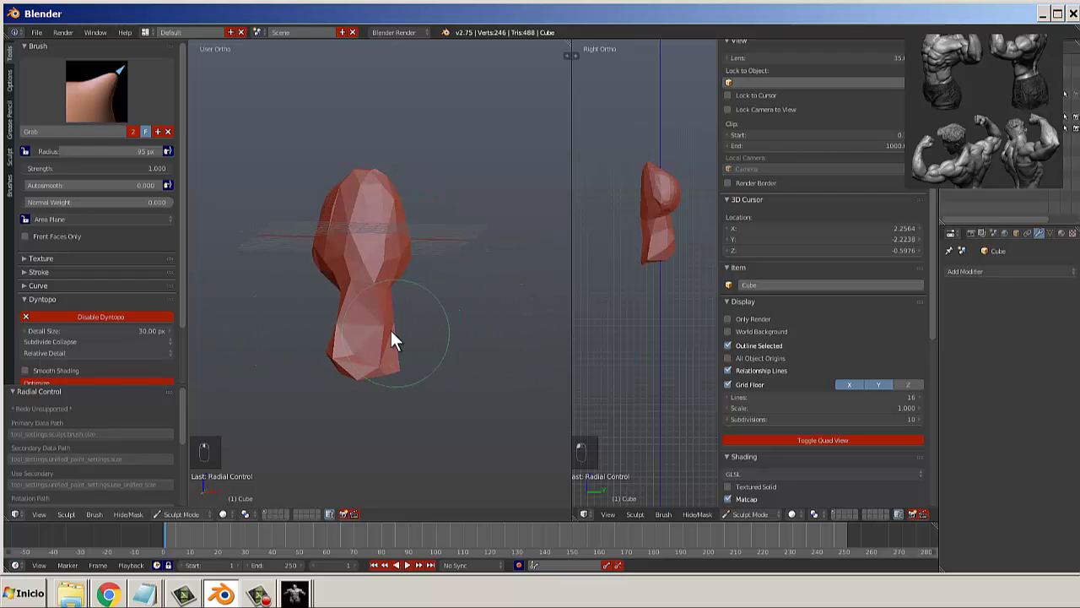
mouse_move(390, 330)
left_mouse_down()
mouse_move(415, 343)
mouse_move(390, 336)
left_mouse_up()
scroll(377, 247, "up", 3)
middle_click_drag(377, 247, 374, 273)
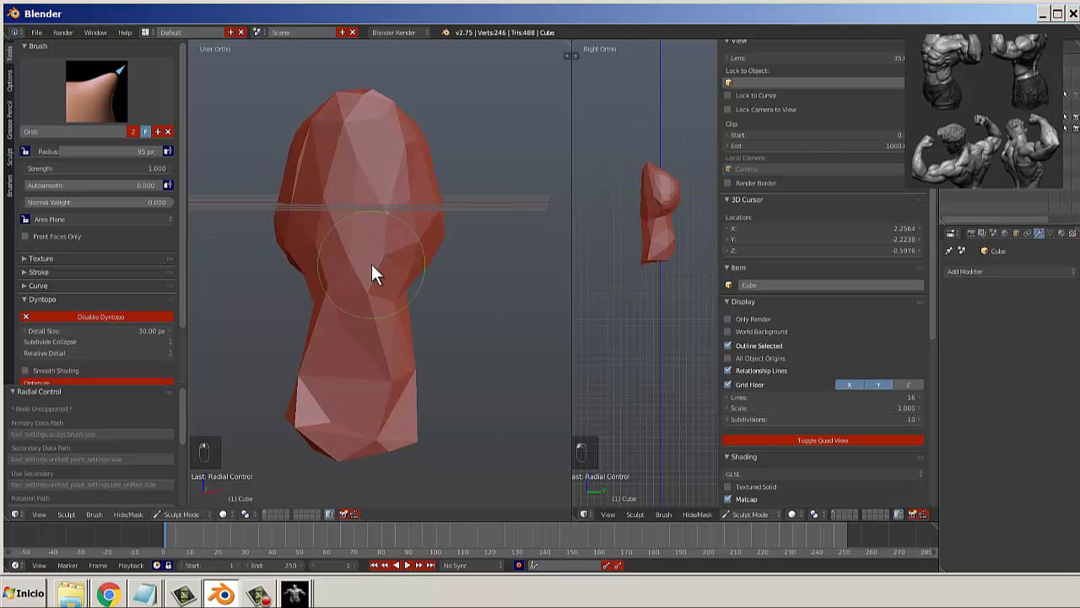
Select the Inflate/Deflate brush in Inflate mode and set its strength to 1.000.
left_click(91, 109)
left_click(376, 165)
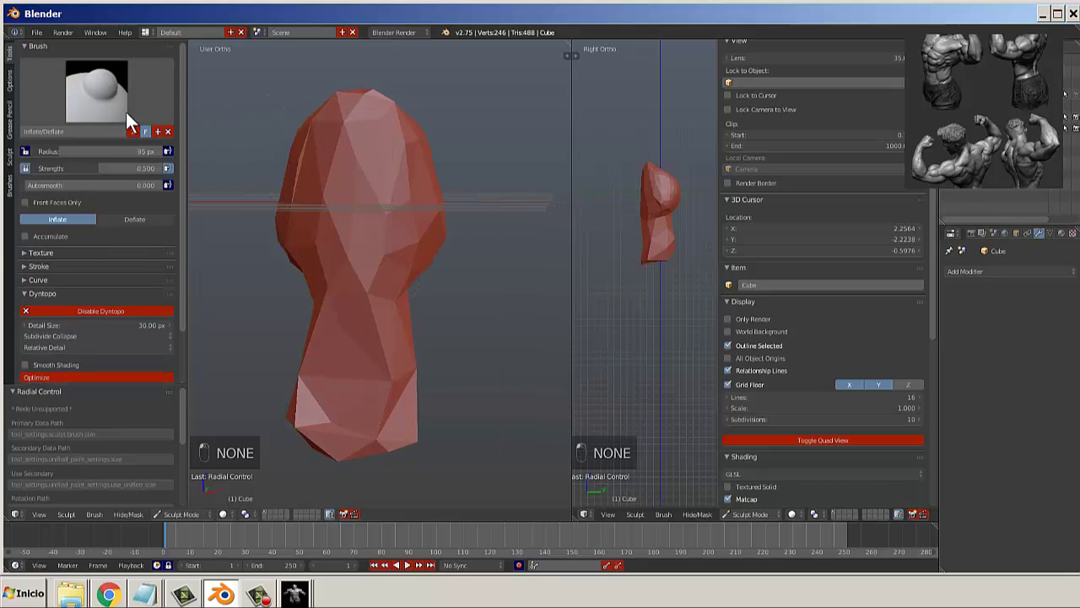
left_click(97, 105)
left_click(369, 164)
scroll(346, 168, "down", 2)
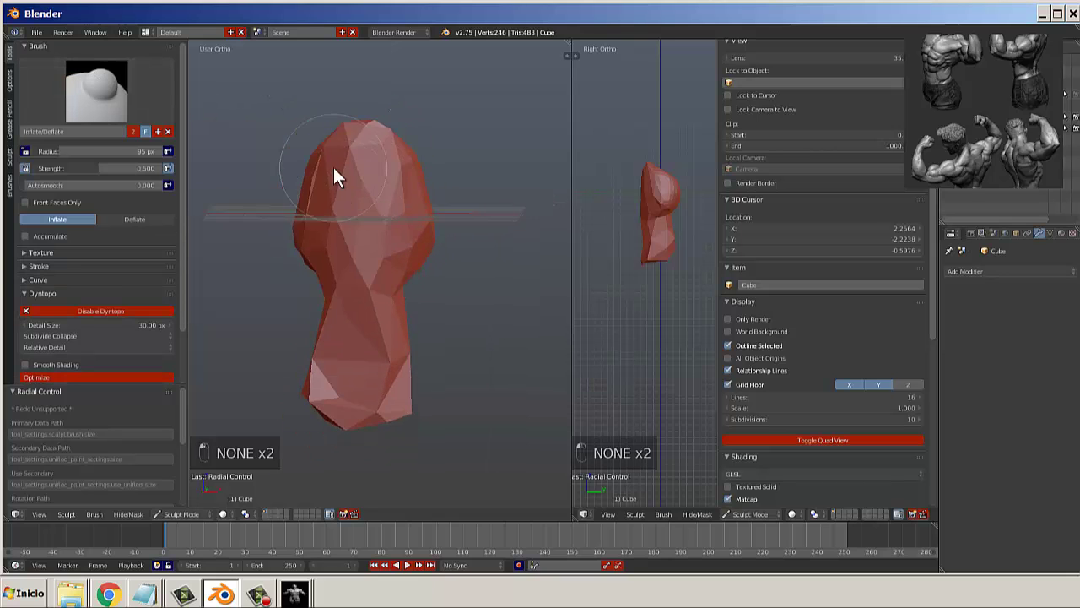
key("shift+f")
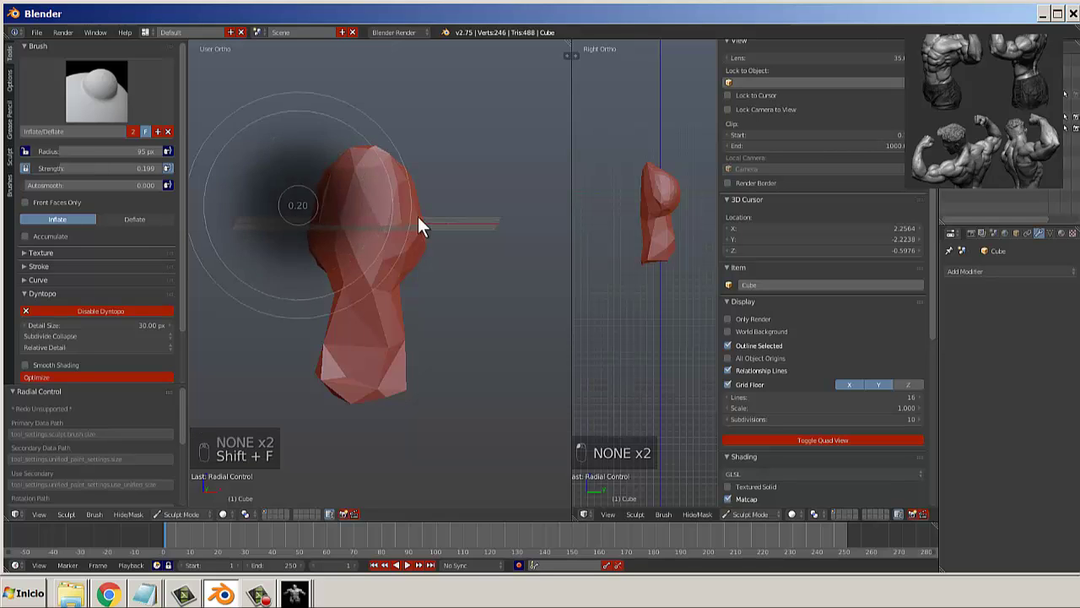
left_click(305, 205)
Inflate the chest mass and the lower column with broad strokes to bulk up the torso from several angles.
mouse_move(359, 256)
left_mouse_down()
mouse_move(343, 224)
mouse_move(355, 321)
mouse_move(335, 349)
mouse_move(412, 339)
mouse_move(338, 362)
mouse_move(325, 270)
mouse_move(335, 228)
mouse_move(380, 262)
mouse_move(313, 233)
mouse_move(388, 238)
mouse_move(357, 273)
mouse_move(397, 184)
mouse_move(371, 193)
left_mouse_up()
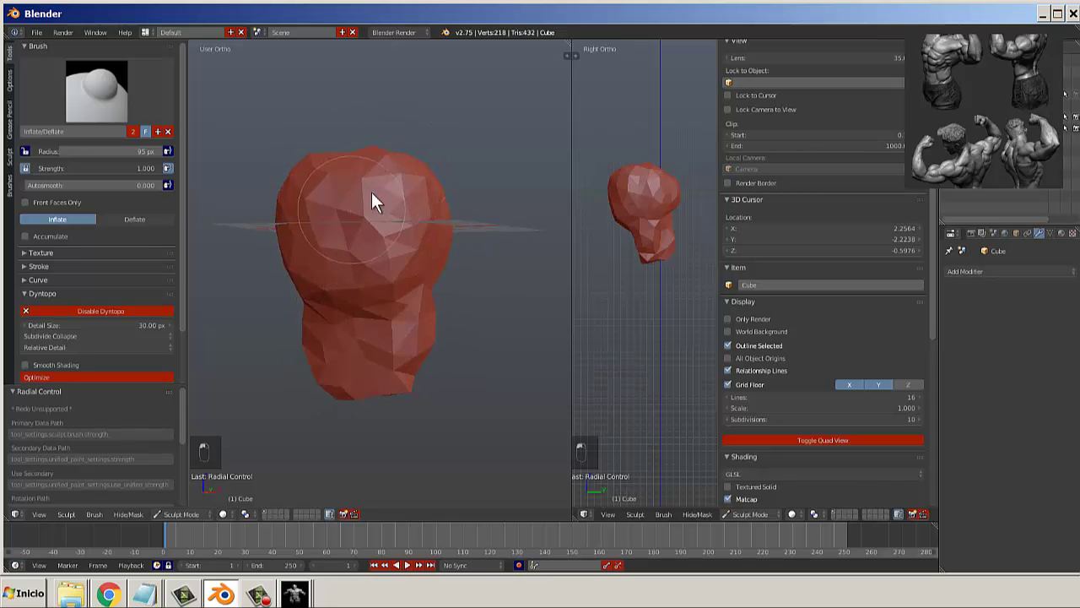
middle_click_drag(371, 183, 328, 191)
mouse_move(329, 191)
left_mouse_down()
mouse_move(368, 205)
mouse_move(383, 178)
mouse_move(335, 278)
mouse_move(341, 266)
left_mouse_up()
scroll(364, 257, "down", 2)
middle_click_drag(364, 256, 426, 235)
scroll(426, 234, "up", 2)
scroll(439, 332, "down", 1)
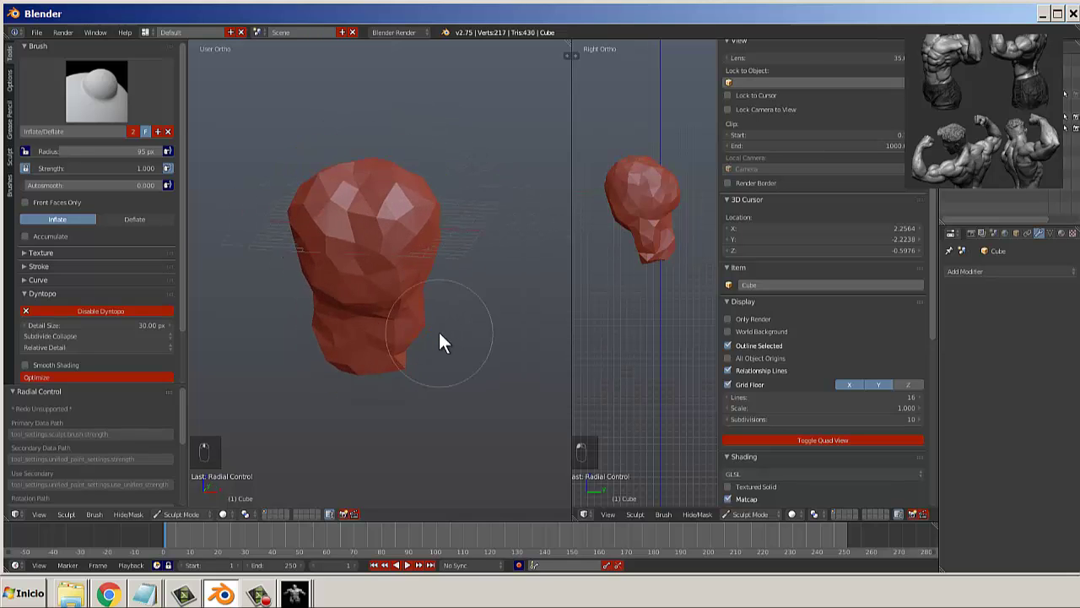
Inflate the upper mass and the lower column further, mainly from the front view, to round out both volumes.
scroll(427, 288, "up", 2)
scroll(443, 253, "down", 2)
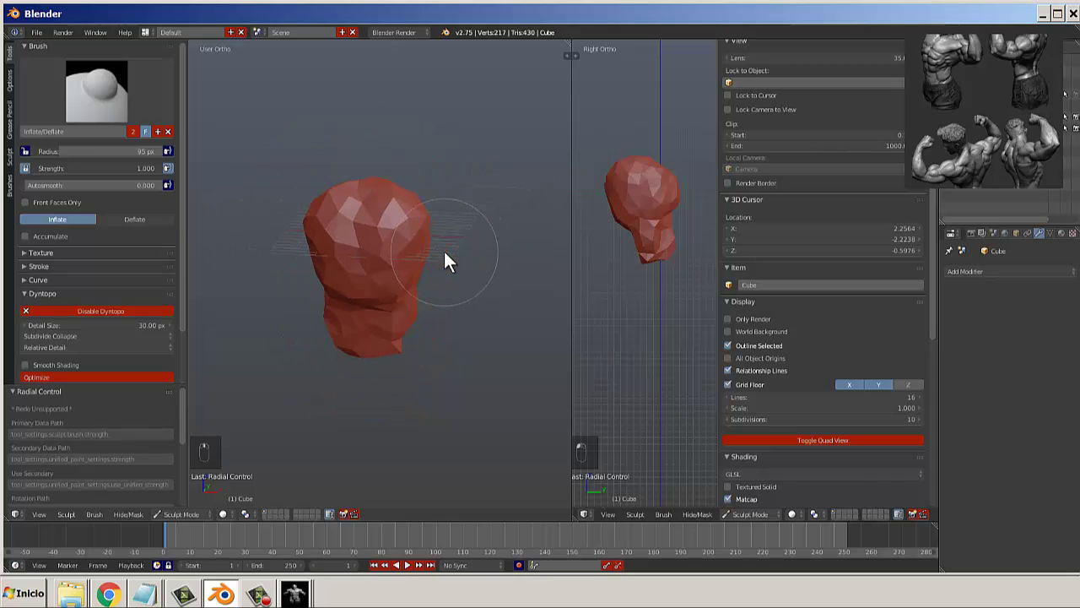
scroll(418, 279, "down", 3)
scroll(427, 245, "up", 4)
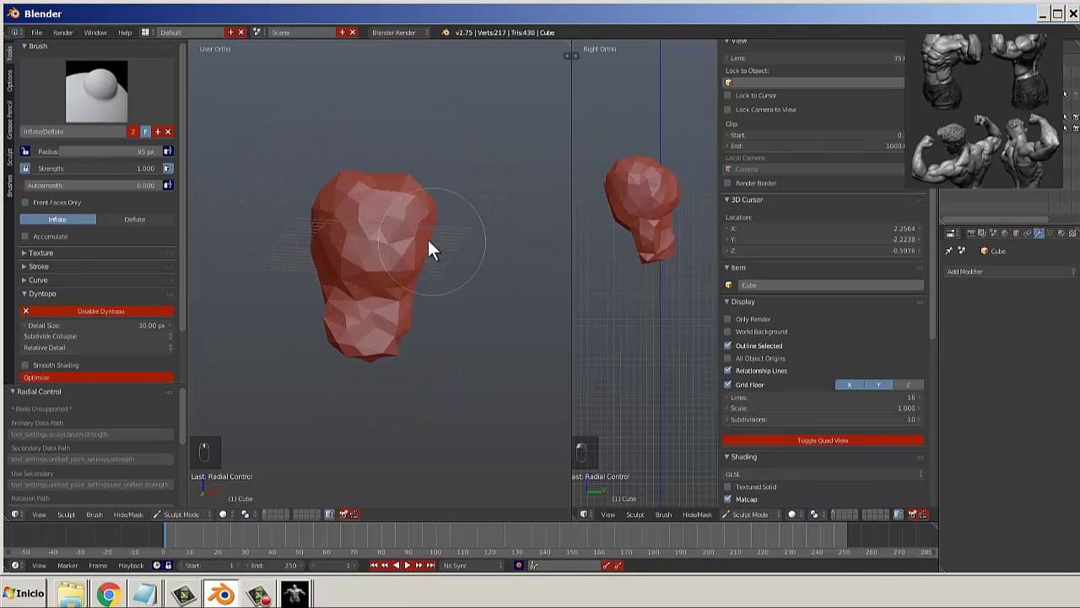
scroll(422, 245, "up", 2)
key("KP_1")
mouse_move(343, 173)
left_mouse_down()
mouse_move(414, 222)
mouse_move(345, 126)
left_mouse_up()
scroll(371, 357, "down", 3)
mouse_move(393, 342)
left_mouse_down()
mouse_move(377, 302)
mouse_move(358, 324)
left_mouse_up()
left_click_drag(363, 241, 372, 221)
mouse_move(388, 177)
middle_mouse_down()
mouse_move(390, 209)
mouse_move(467, 258)
mouse_move(426, 250)
middle_mouse_up()
Switch to the Grab brush with a 150 px radius and pull the top of the chest mass into a rounder shape.
key("KP_1")
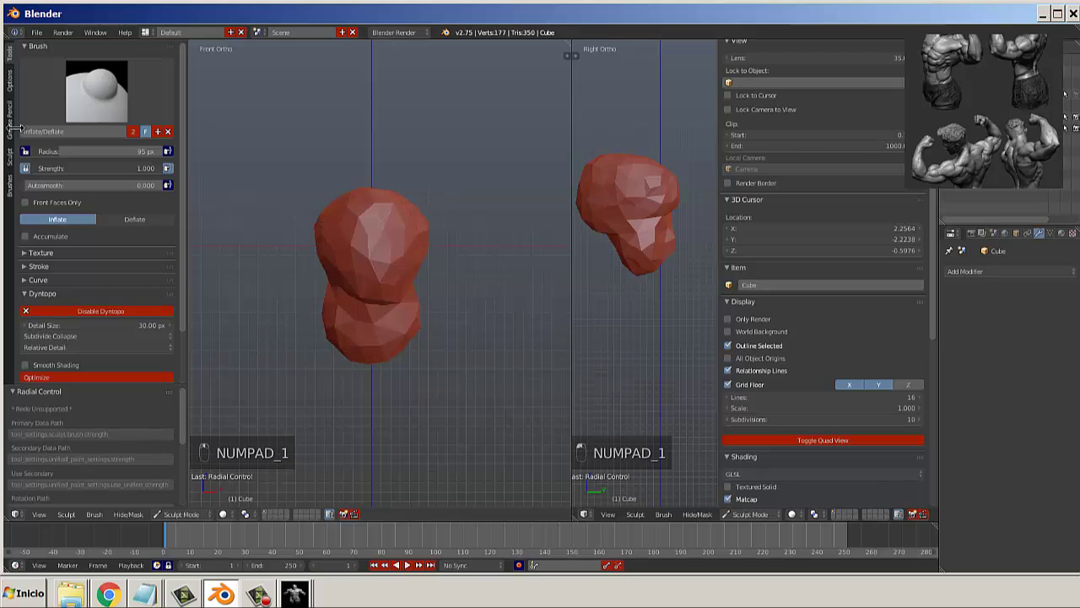
left_click(100, 94)
left_click(317, 158)
key("f")
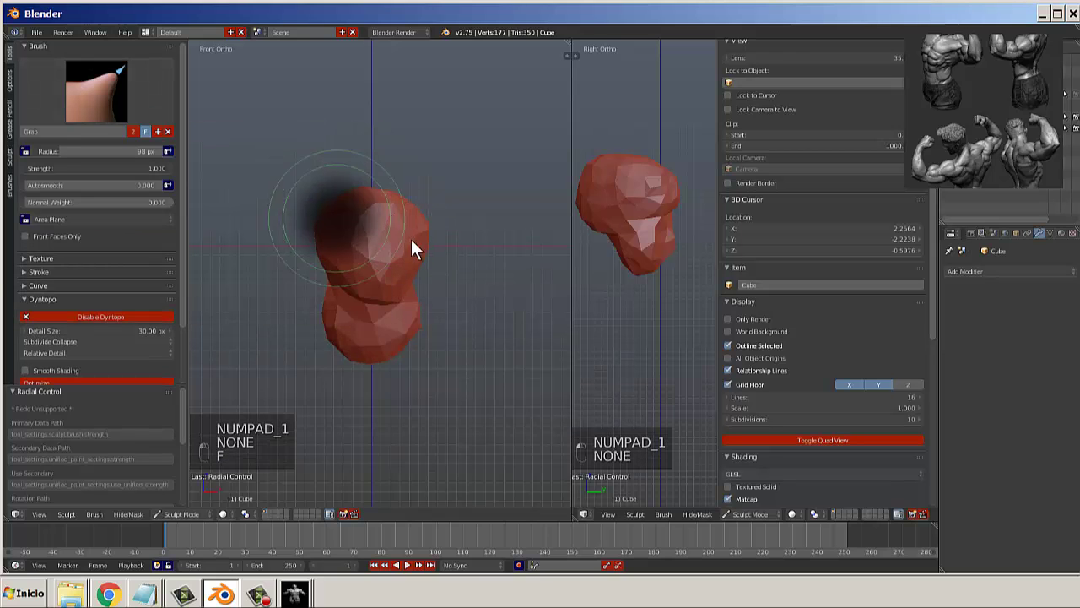
left_click(434, 215)
mouse_move(435, 215)
middle_mouse_down()
mouse_move(409, 225)
mouse_move(360, 169)
mouse_move(343, 224)
mouse_move(363, 184)
middle_mouse_up()
left_click_drag(363, 181, 410, 200)
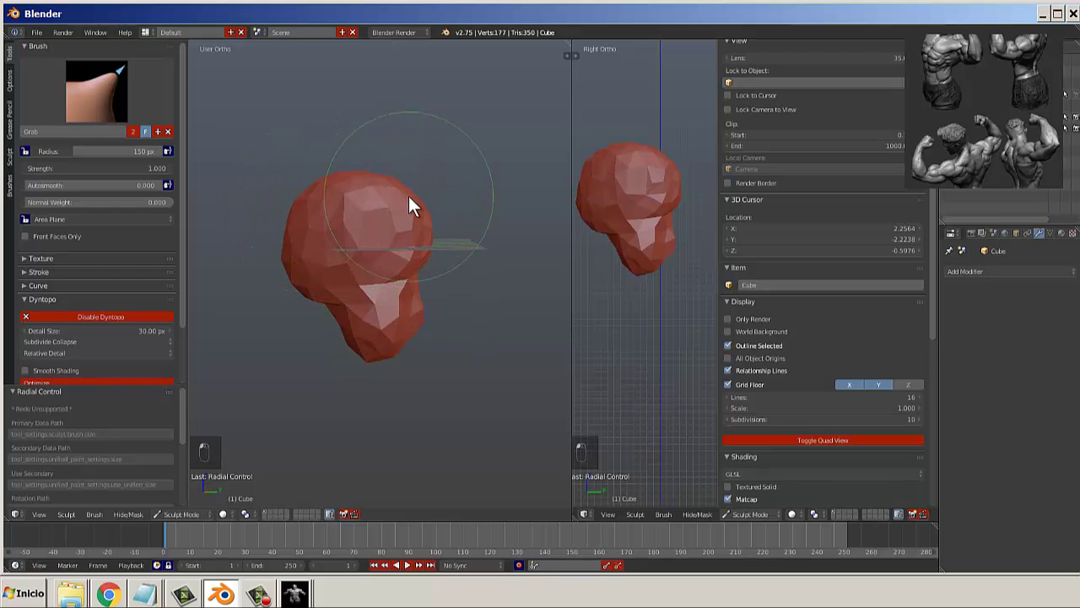
In the front perspective view, lengthen the torso by pulling the lower column's end downward with Grab.
key("KP_5")
key("KP_1")
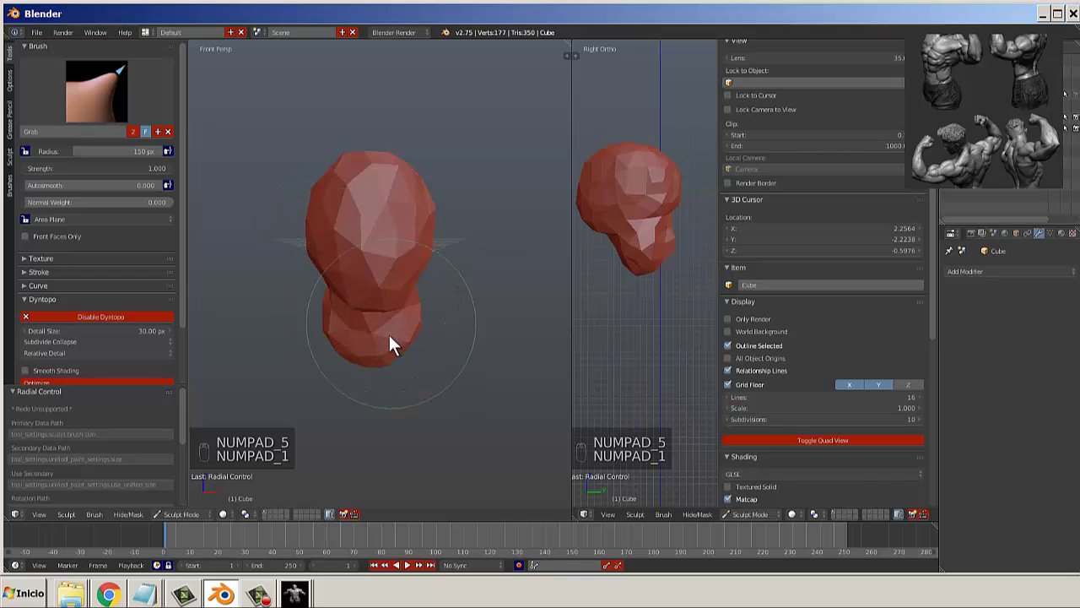
left_click_drag(388, 336, 384, 383)
mouse_move(421, 318)
left_mouse_down()
mouse_move(451, 323)
mouse_move(419, 325)
mouse_move(432, 336)
mouse_move(412, 319)
mouse_move(420, 363)
mouse_move(431, 363)
left_mouse_up()
From the side, pull the lower column's tapered end outward with Grab to give the waist and pelvis more depth.
middle_click_drag(432, 363, 321, 348)
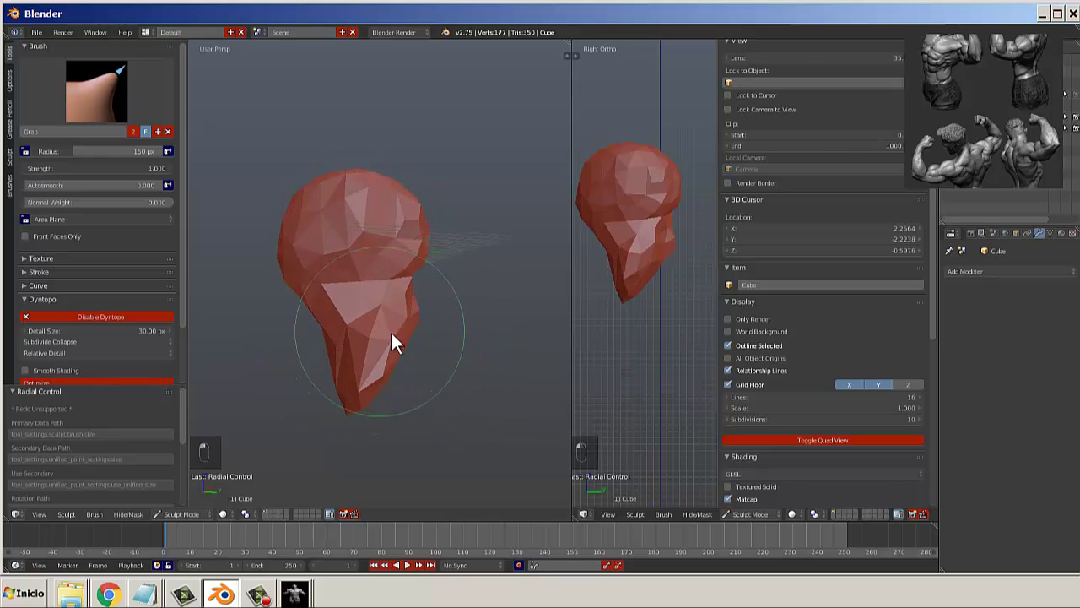
left_click_drag(392, 333, 417, 358)
mouse_move(414, 313)
left_mouse_down()
mouse_move(412, 325)
mouse_move(404, 293)
left_mouse_up()
middle_click_drag(421, 321, 368, 316)
left_click_drag(408, 336, 418, 351)
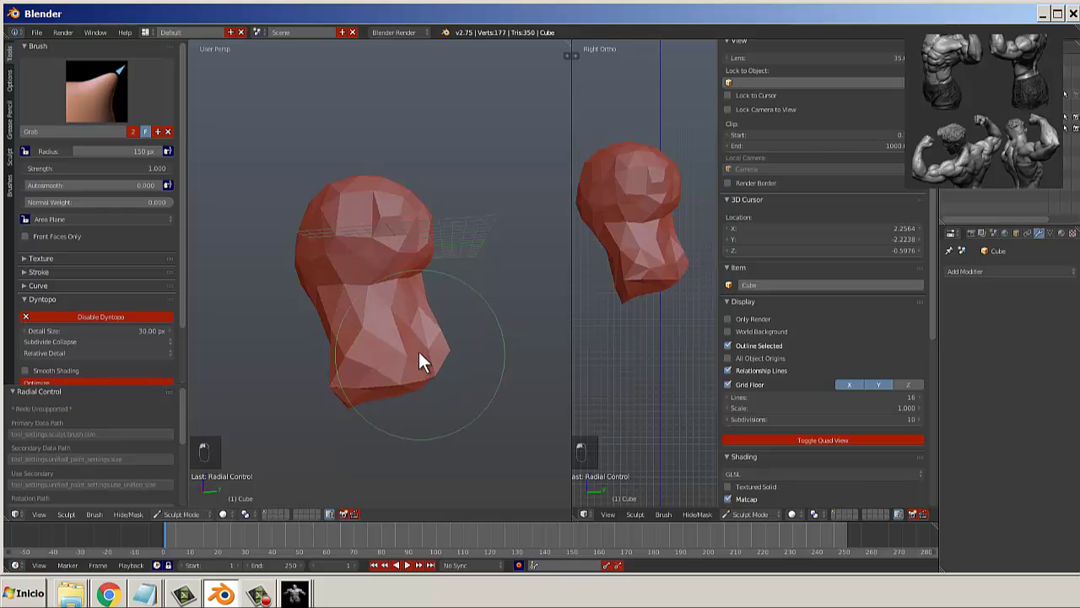
Compare the torso's silhouette in the front and right views in both viewports, ending on the front view.
mouse_move(425, 353)
middle_mouse_down()
mouse_move(206, 367)
mouse_move(565, 350)
middle_mouse_up()
key("KP_1")
key("KP_3")
key("KP_1")
key("KP_3")
key("KP_1")
key("KP_3")
key("KP_1")
key("KP_3")
key("KP_1")
key("KP_3")
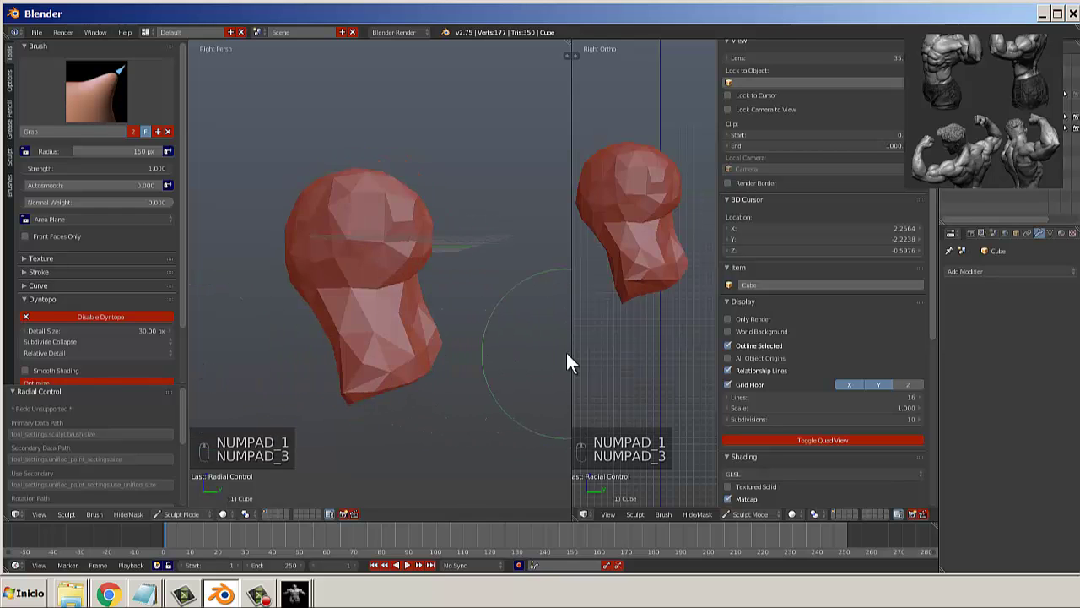
key("KP_1")
key("KP_3")
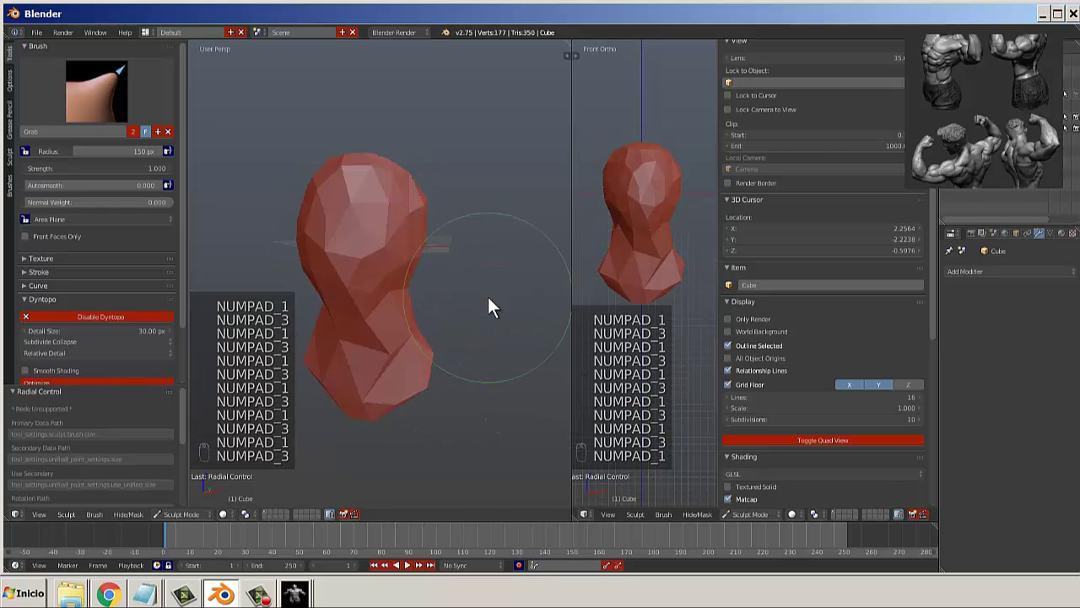
key("KP_1")
key("KP_3")
key("KP_1")
key("KP_3")
key("KP_1")
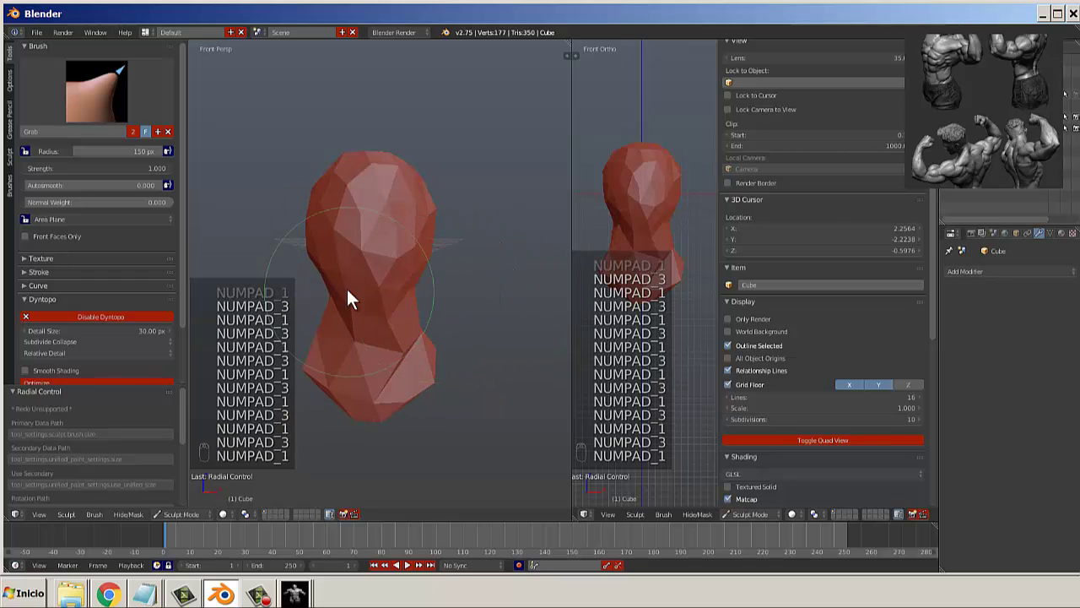
Enable Only Render for the perspective viewport to hide its grid and overlays, with the properties region closed again.
scroll(353, 279, "down", 2)
key("n")
key("n")
key("n")
key("n")
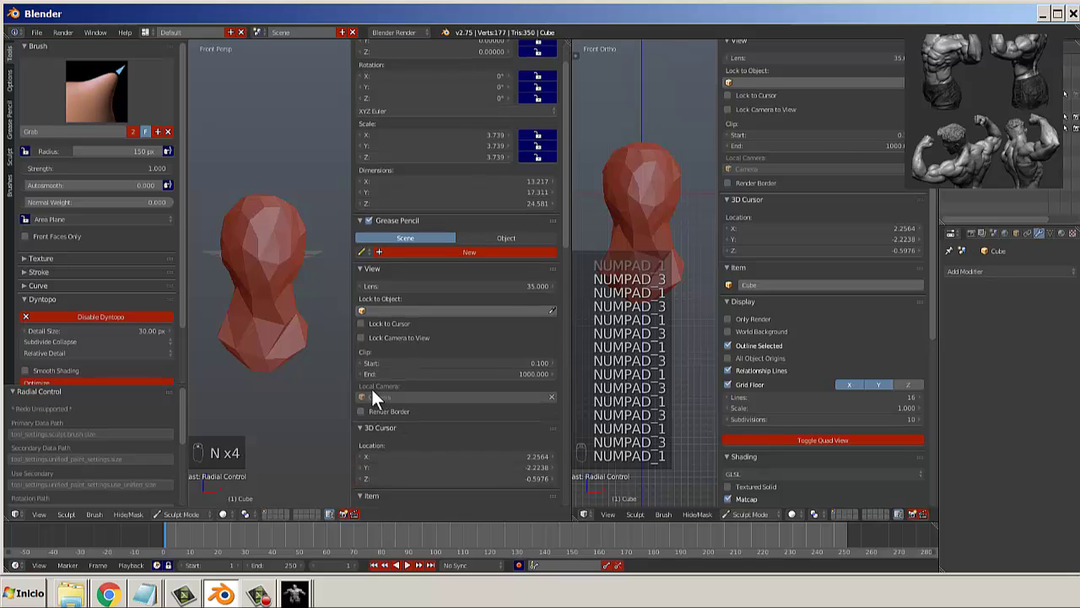
scroll(476, 329, "down", 3)
scroll(413, 372, "down", 3)
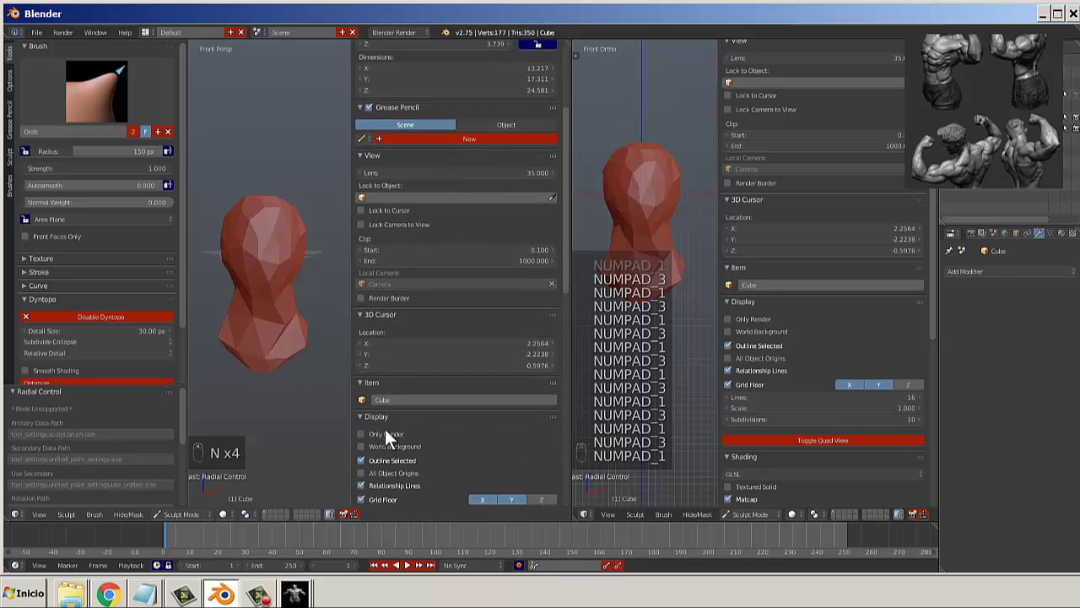
left_click(361, 433)
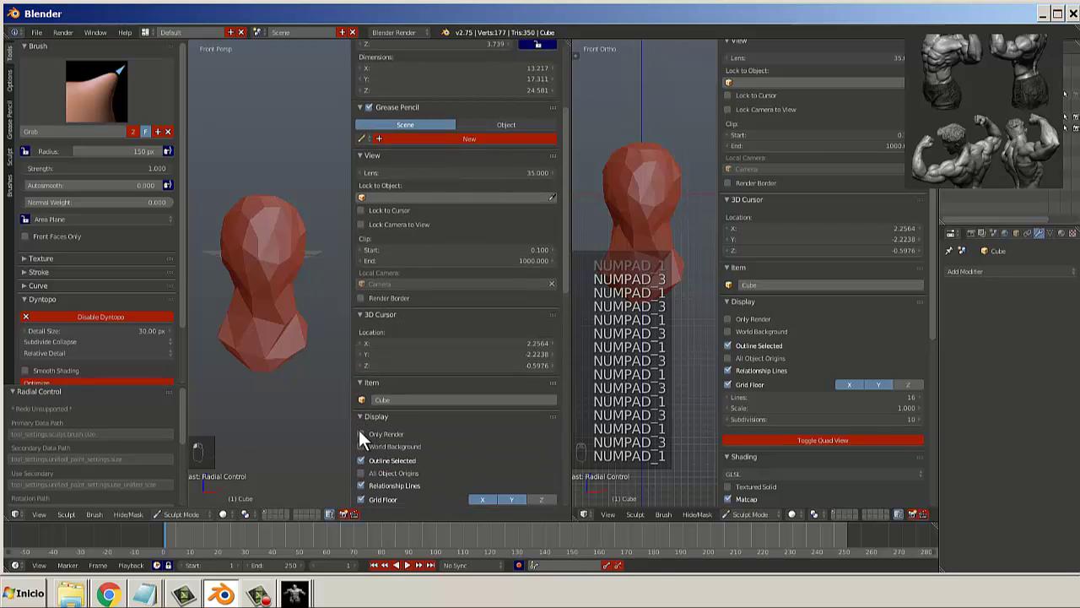
middle_click_drag(319, 384, 297, 276)
key("n")
scroll(399, 271, "up", 3)
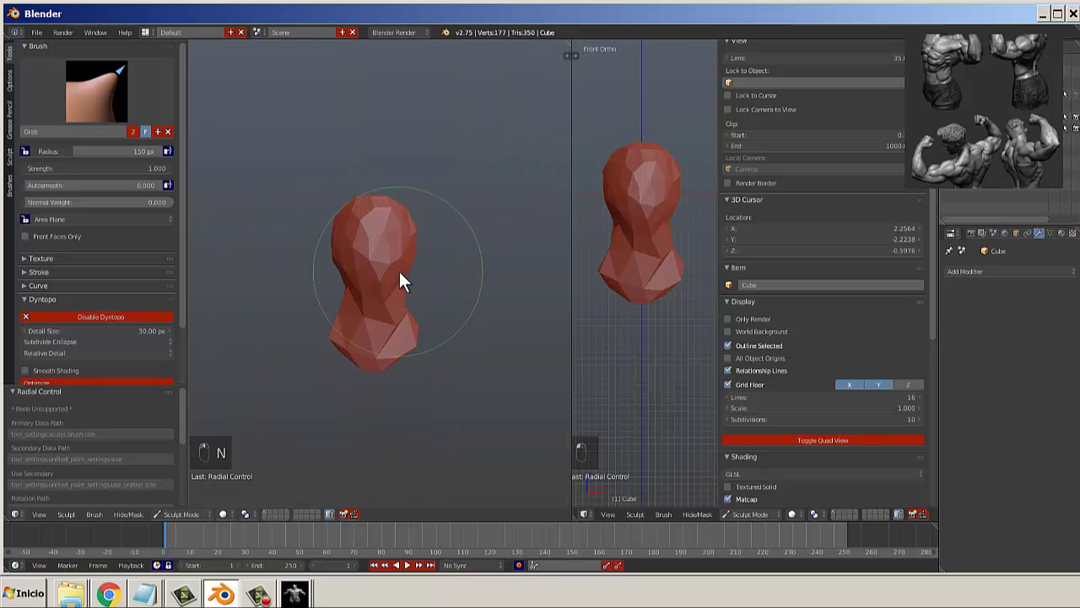
Widen the front orthographic viewport by narrowing the perspective viewport beside it, and enlarge the torso in it.
mouse_move(402, 274)
middle_mouse_down()
mouse_move(401, 298)
mouse_move(352, 306)
mouse_move(445, 304)
mouse_move(270, 304)
mouse_move(395, 285)
mouse_move(393, 339)
mouse_move(497, 345)
middle_mouse_up()
key("KP_5")
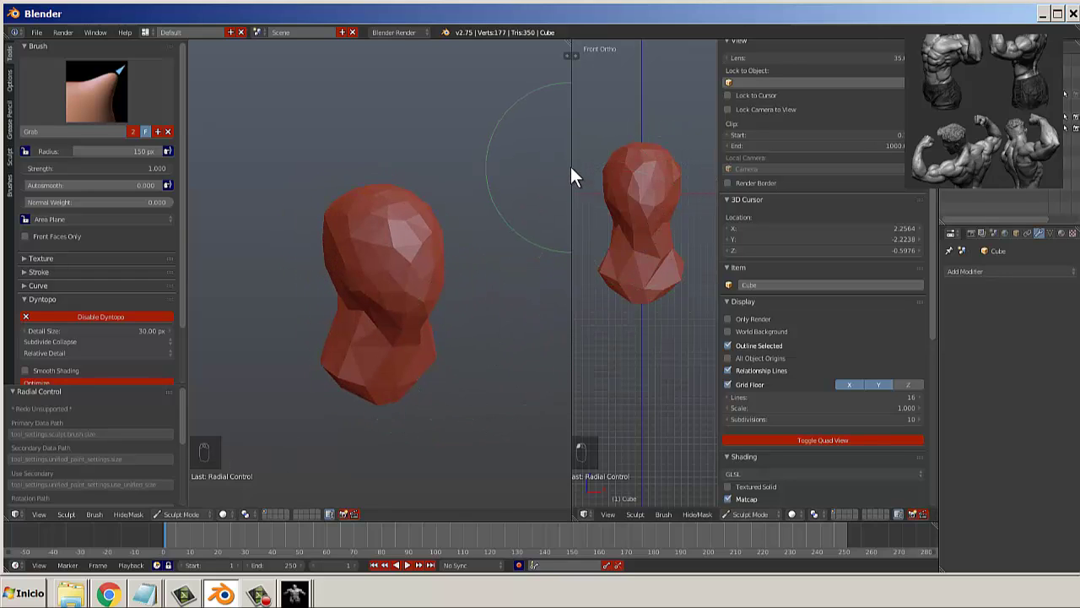
left_click_drag(570, 166, 385, 187)
scroll(568, 222, "up", 6)
scroll(569, 223, "down", 6)
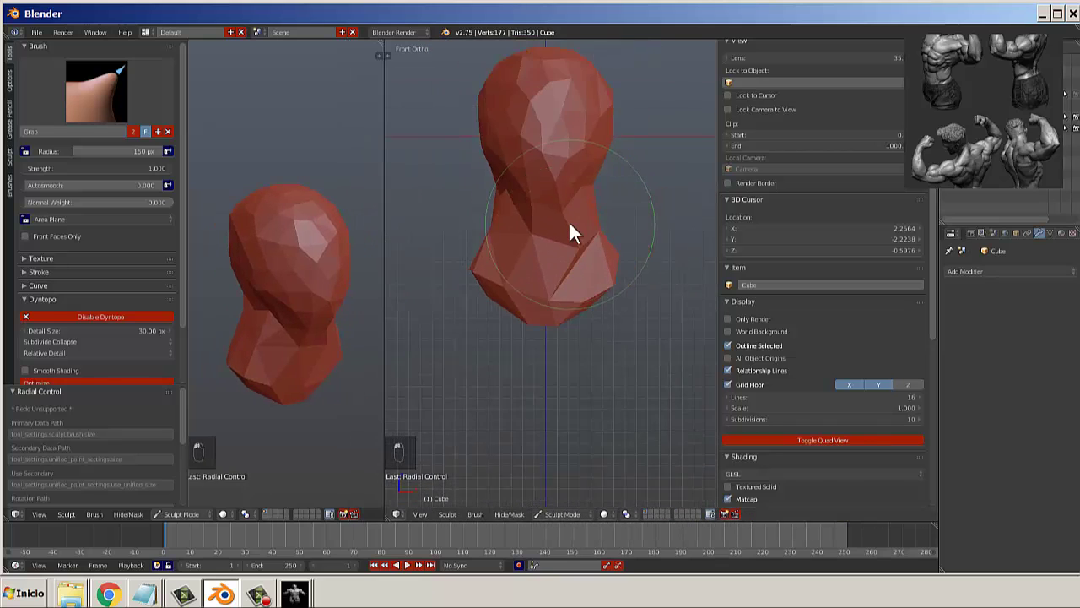
Compare the head and shoulders model in the front and right orthographic views.
key("KP_3")
key("KP_1")
key("KP_3")
key("KP_1")
key("KP_3")
key("KP_1")
key("KP_3")
key("KP_1")
key("KP_3")
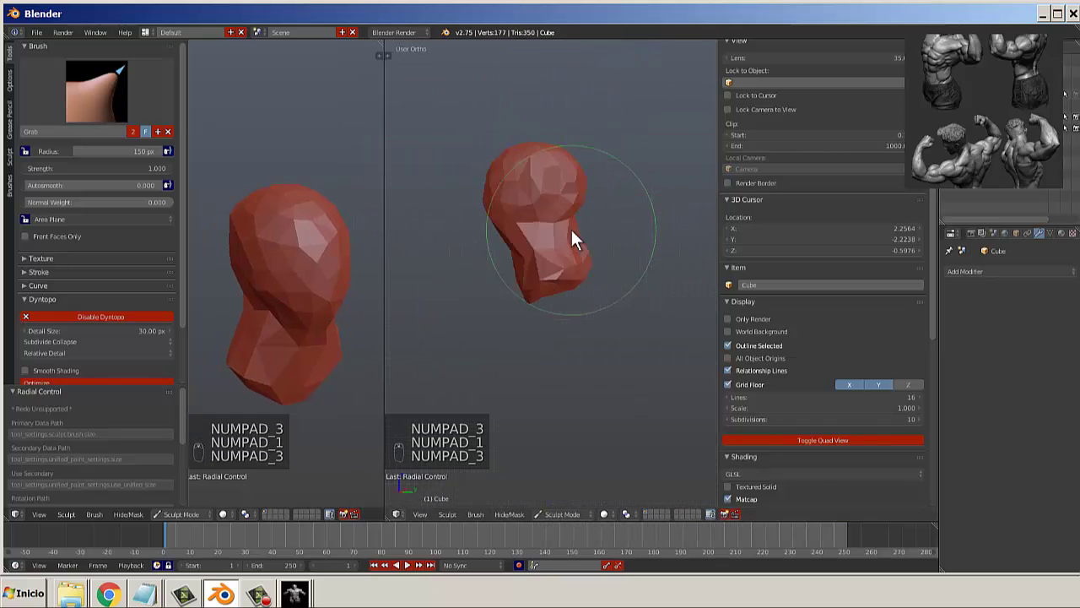
key("KP_3")
key("KP_1")
key("KP_3")
key("KP_1")
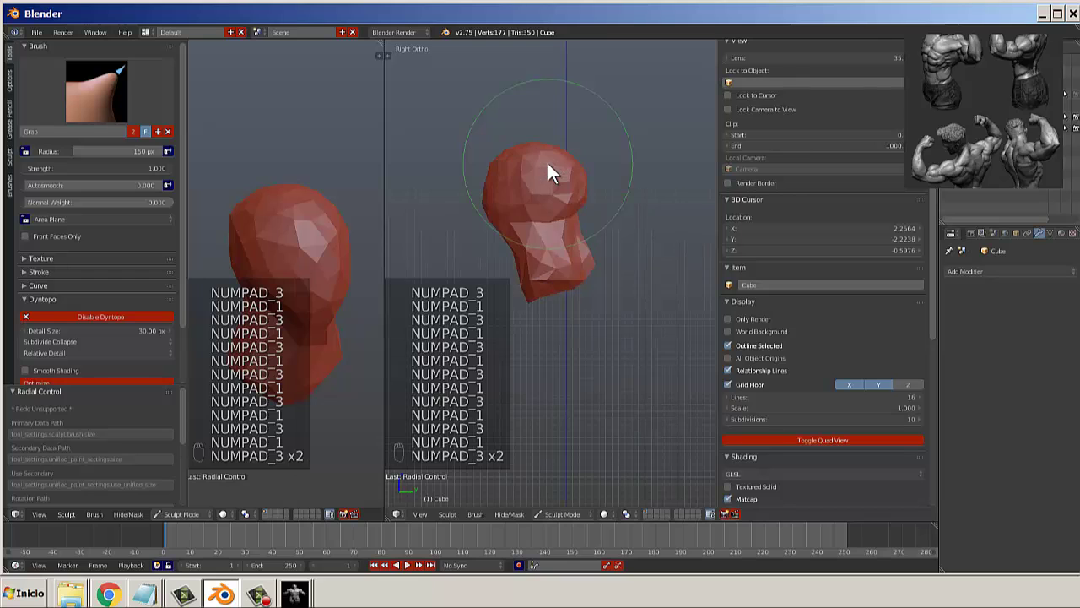
key("KP_1")
key("KP_3")
key("KP_1")
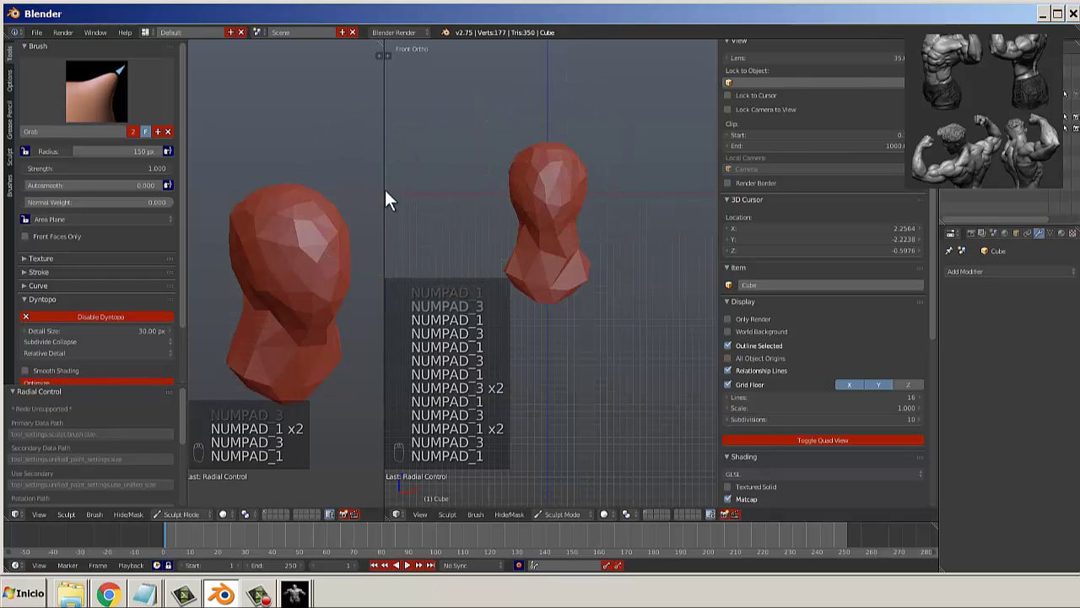
Widen the perspective viewport and narrow the properties region beside the orthographic viewport.
left_click_drag(384, 200, 511, 202)
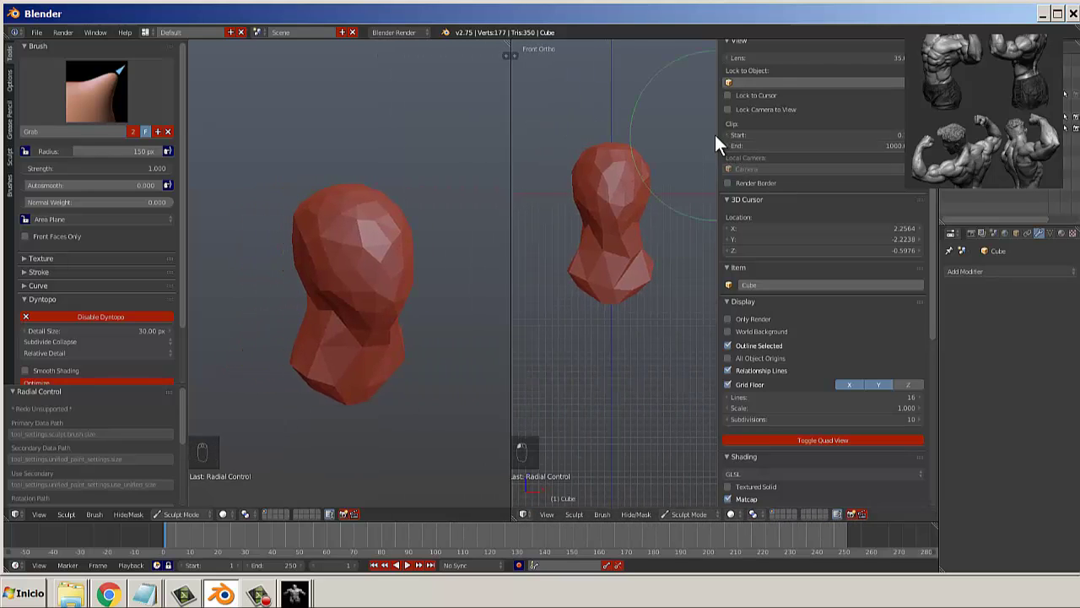
left_click_drag(719, 135, 882, 157)
scroll(683, 256, "up", 3)
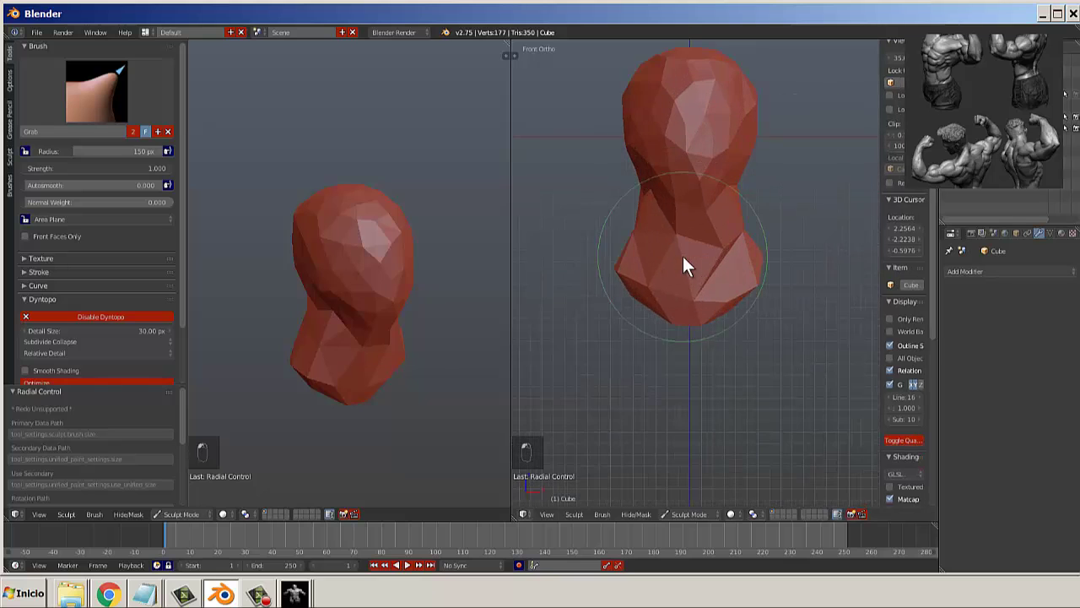
Show the right orthographic view in the second viewport and inspect the model from several angles in the perspective viewport.
middle_click_drag(384, 289, 405, 272)
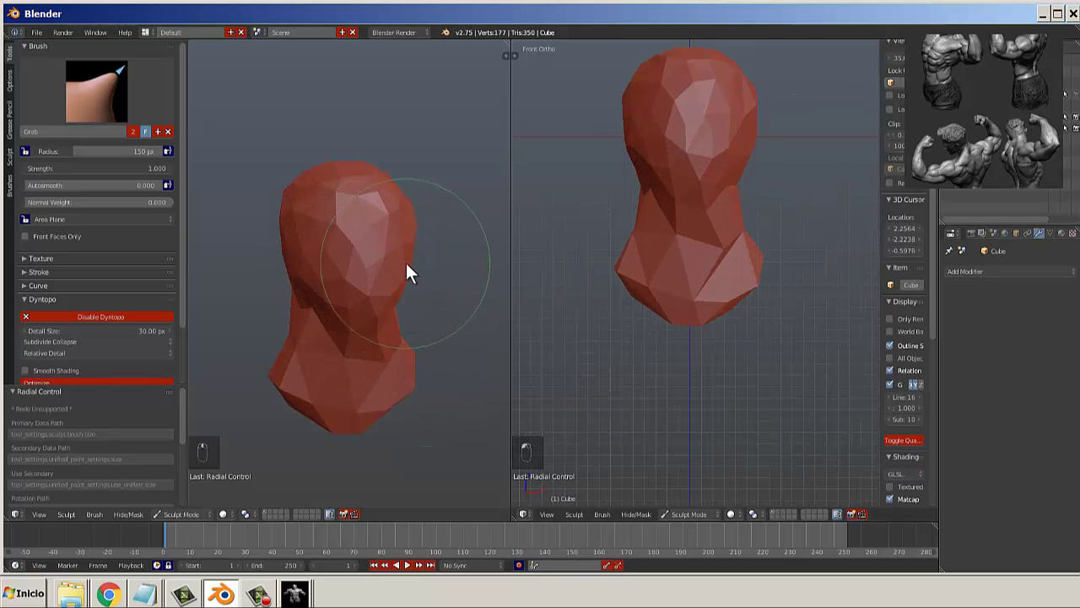
scroll(405, 272, "up", 2)
scroll(738, 224, "down", 3)
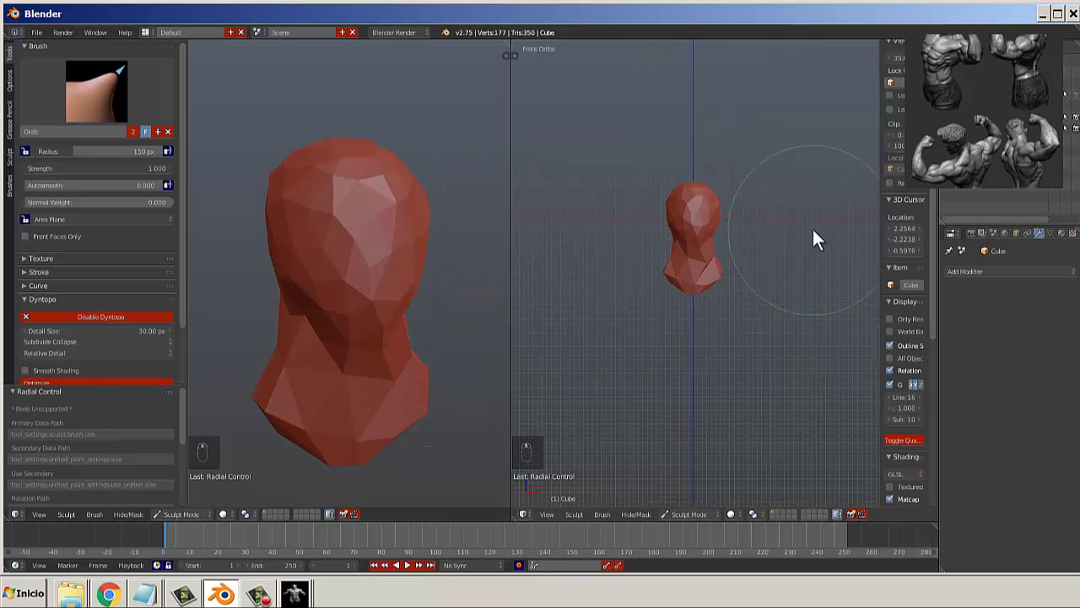
key("KP_3")
scroll(370, 278, "down", 2)
mouse_move(370, 278)
middle_mouse_down()
mouse_move(278, 197)
mouse_move(422, 330)
mouse_move(398, 286)
mouse_move(361, 282)
middle_mouse_up()
scroll(364, 285, "up", 5)
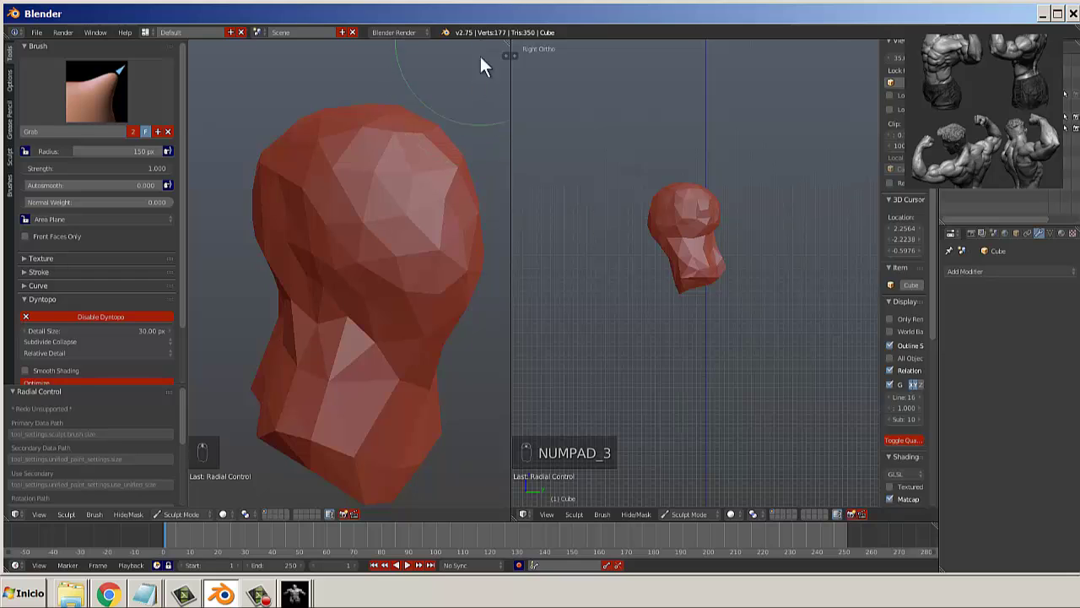
scroll(393, 181, "down", 1)
scroll(349, 265, "down", 2)
mouse_move(349, 265)
middle_mouse_down()
mouse_move(314, 289)
mouse_move(253, 278)
mouse_move(307, 287)
middle_mouse_up()
Choose the Clay Strips sculpting brush and check the model from front and side.
left_click(96, 91)
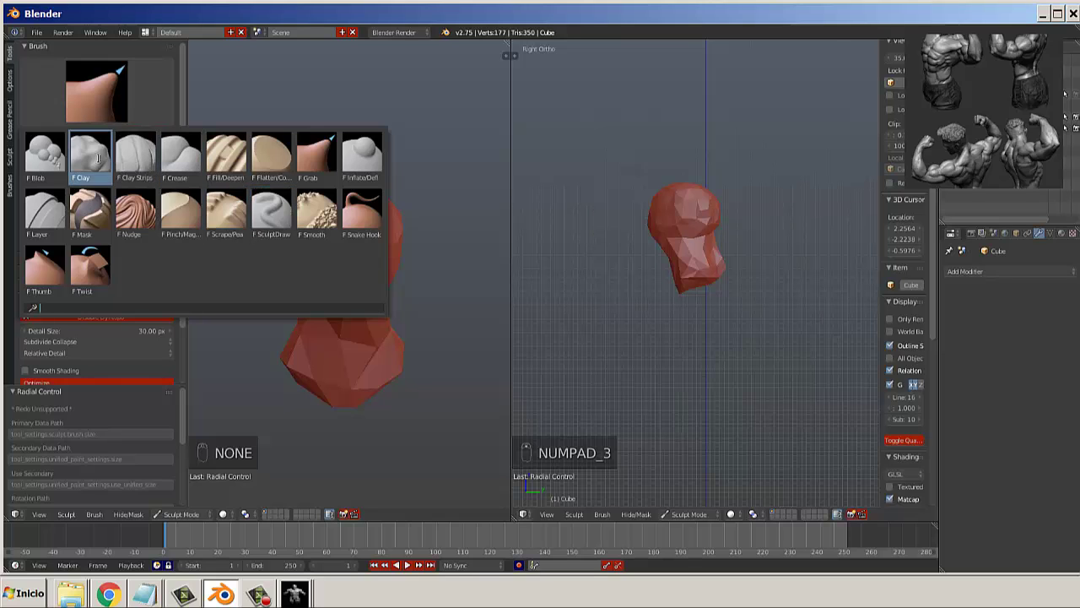
left_click(98, 160)
left_click(103, 107)
left_click(135, 155)
scroll(374, 295, "up", 6)
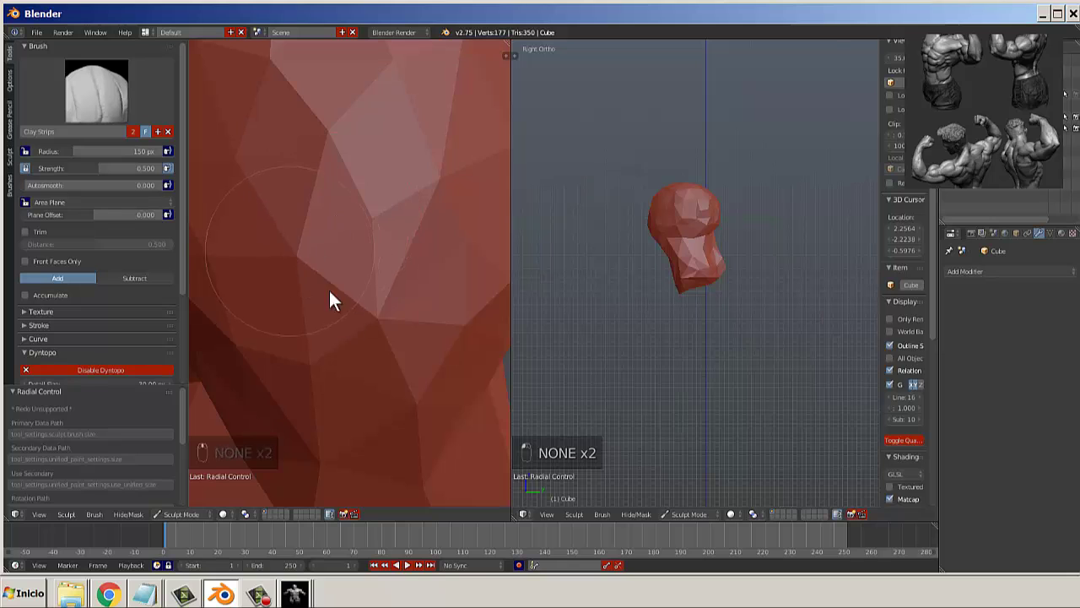
scroll(348, 249, "down", 5)
scroll(347, 246, "down", 2)
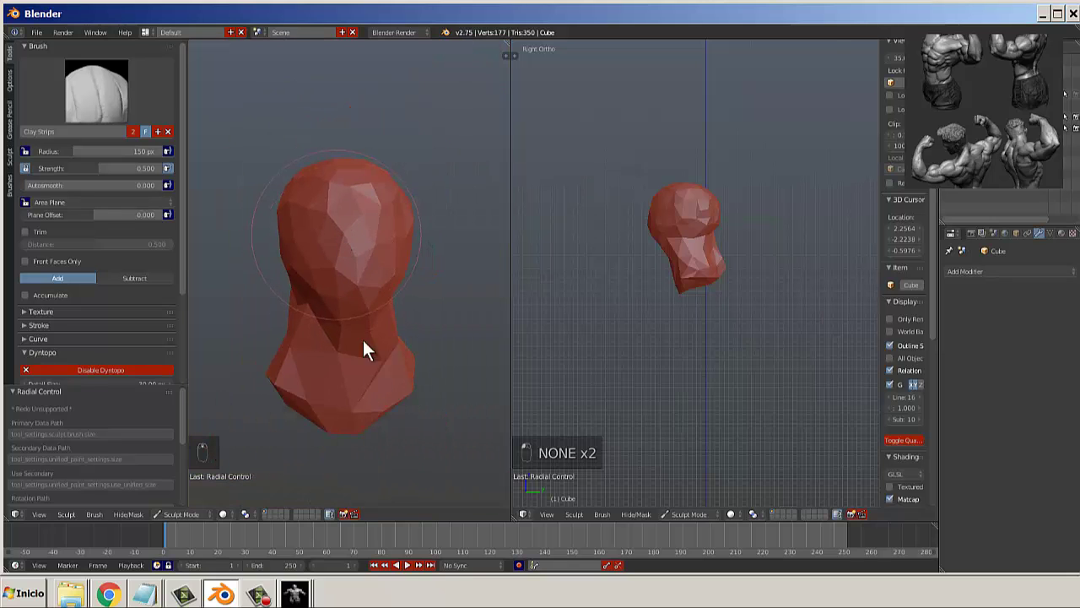
mouse_move(363, 339)
middle_mouse_down()
mouse_move(335, 372)
mouse_move(251, 359)
middle_mouse_up()
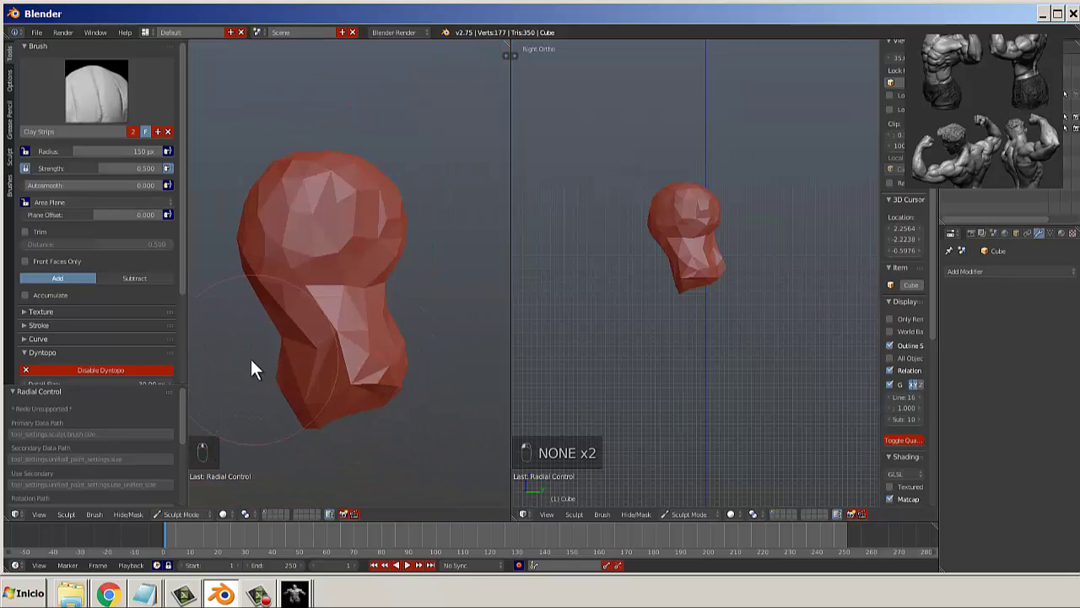
Try the Smooth and Grab brushes, and return to the Clay Strips brush.
key("space")
left_click(314, 213)
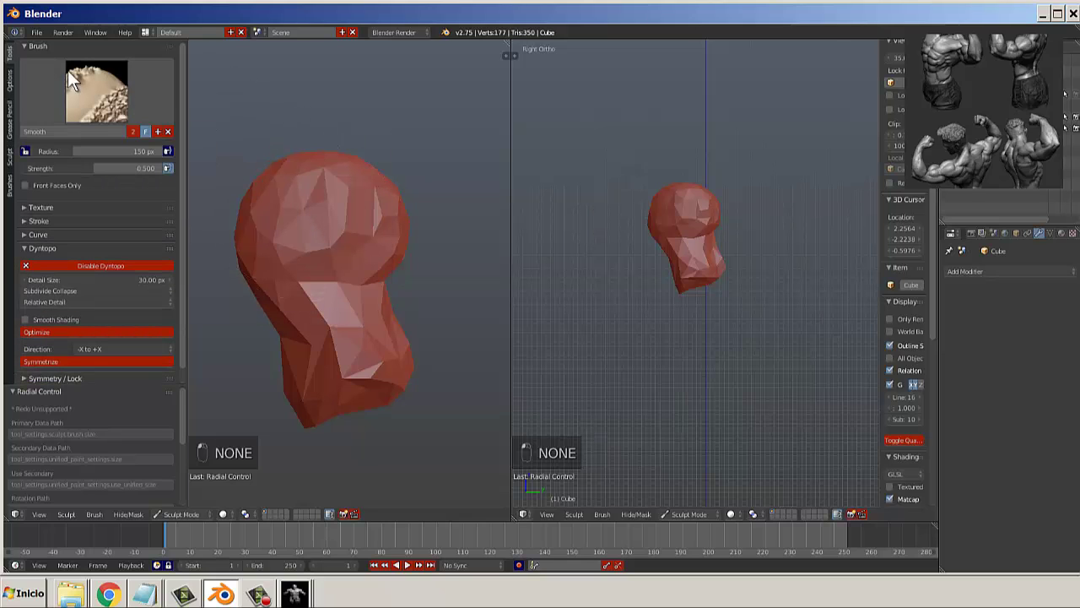
left_click(96, 98)
left_click(108, 97)
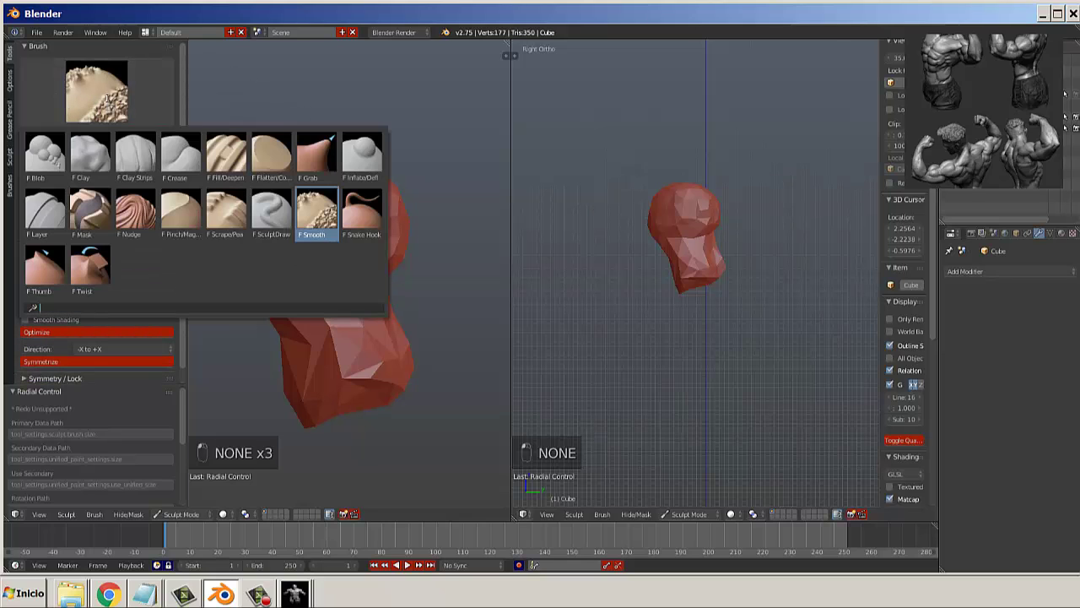
left_click(321, 165)
left_click(96, 92)
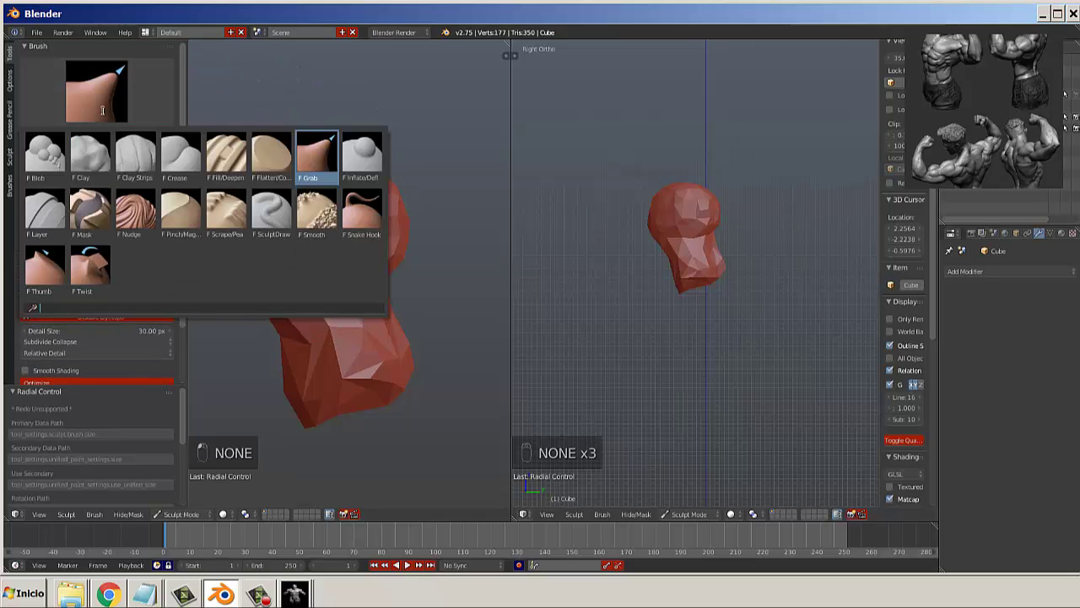
left_click(122, 178)
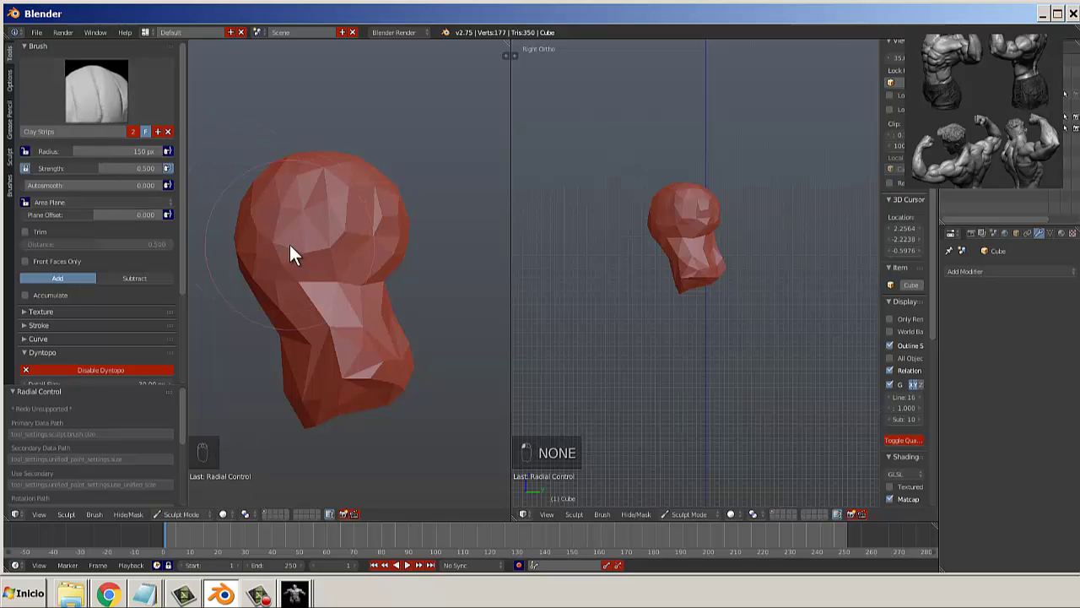
Set the Clay Strips brush strength to 1.000.
mouse_move(289, 244)
middle_mouse_down()
mouse_move(384, 223)
mouse_move(374, 248)
middle_mouse_up()
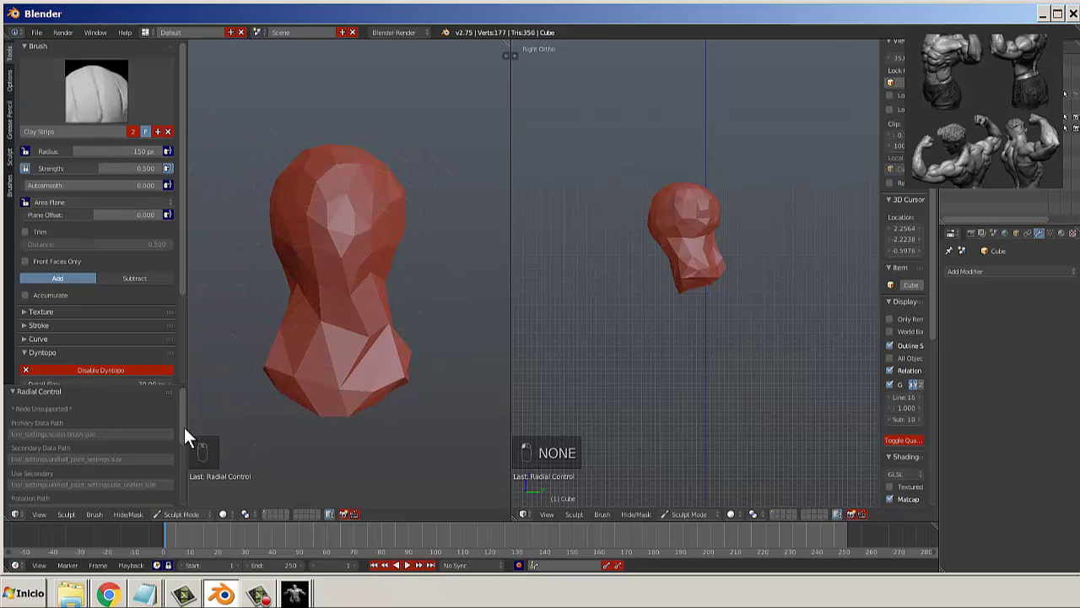
middle_click_drag(184, 436, 389, 381)
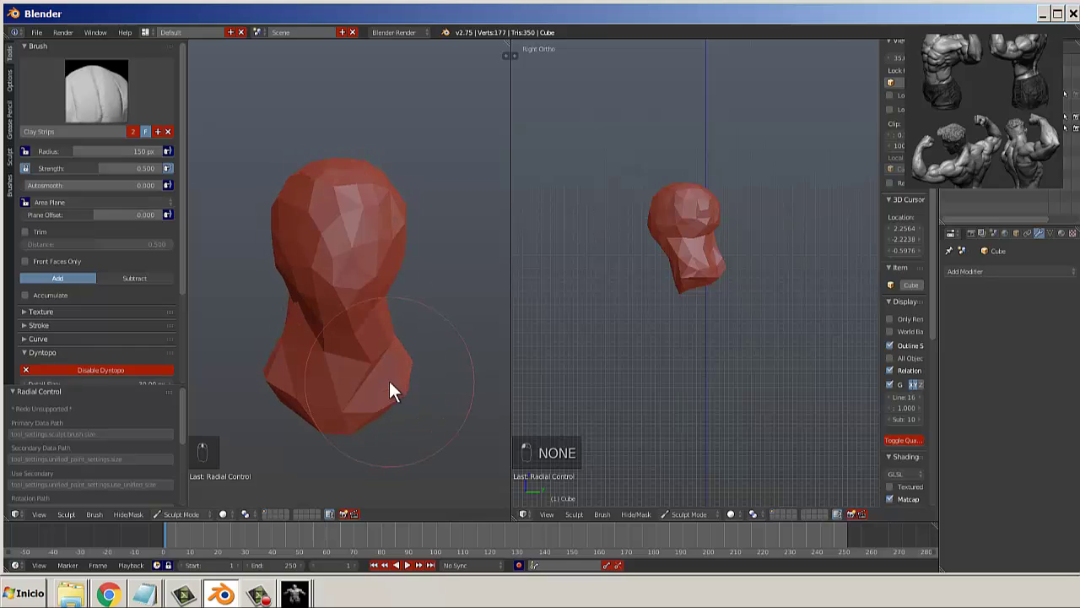
key("shift+f")
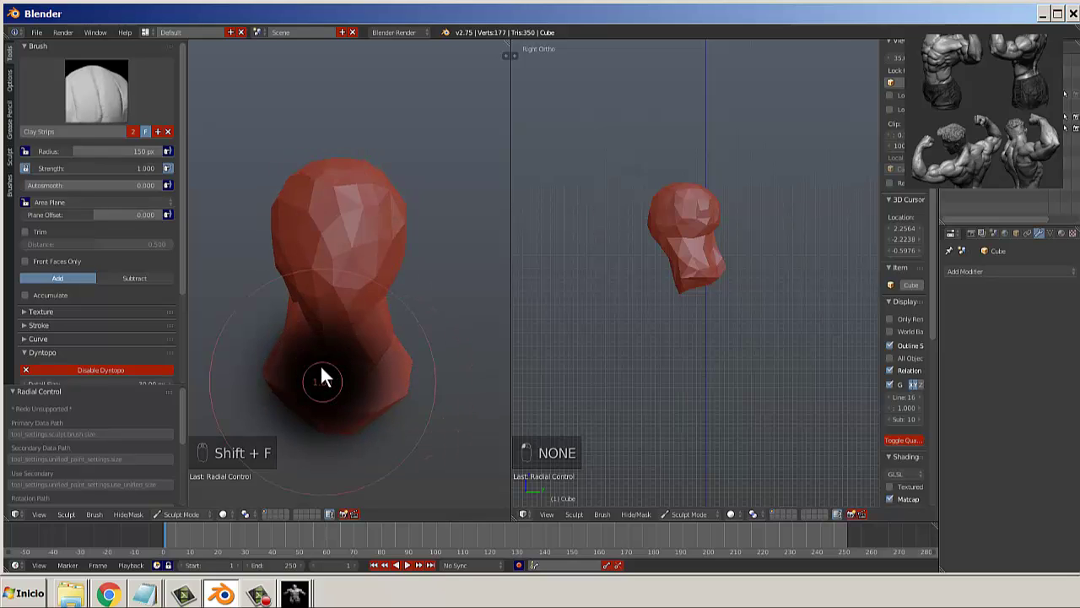
left_click(320, 364)
scroll(313, 345, "up", 1)
Set the Dyntopo detail size to 18 px.
left_click_drag(181, 275, 181, 381)
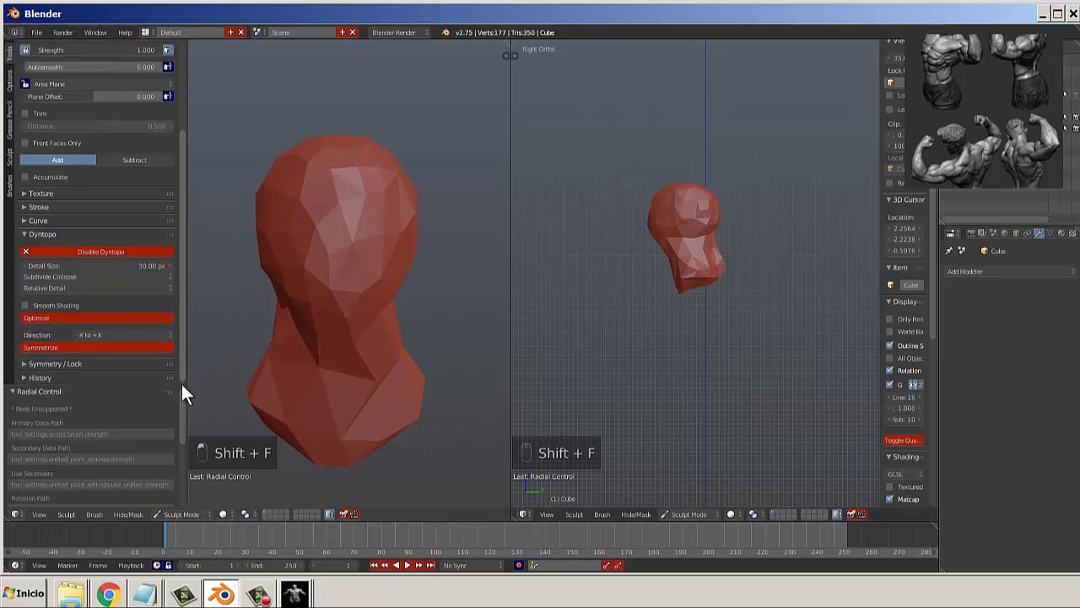
left_click(140, 266)
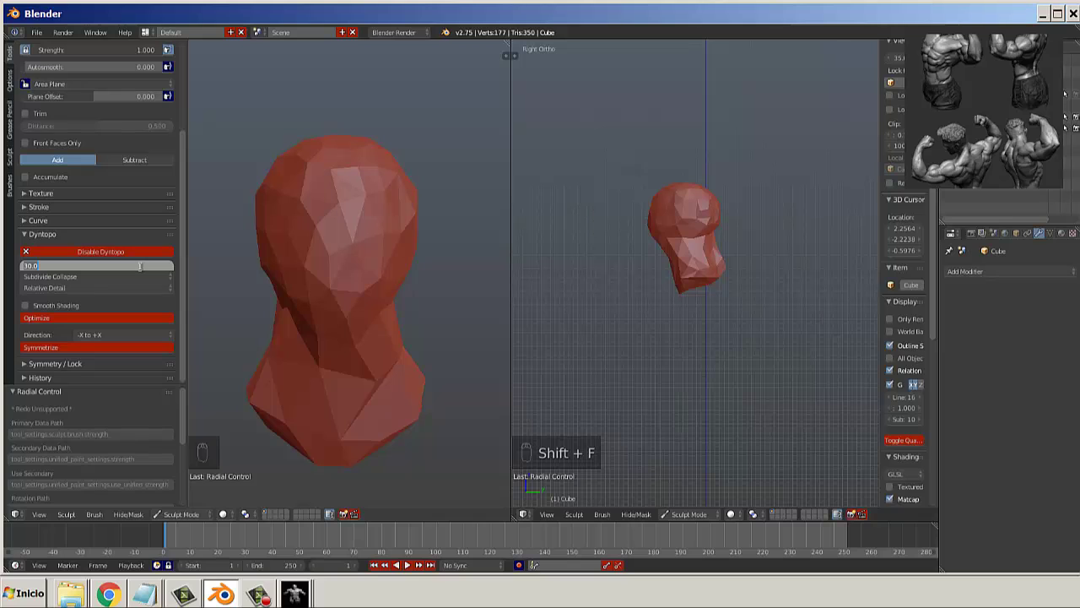
type("18")
key("Return")
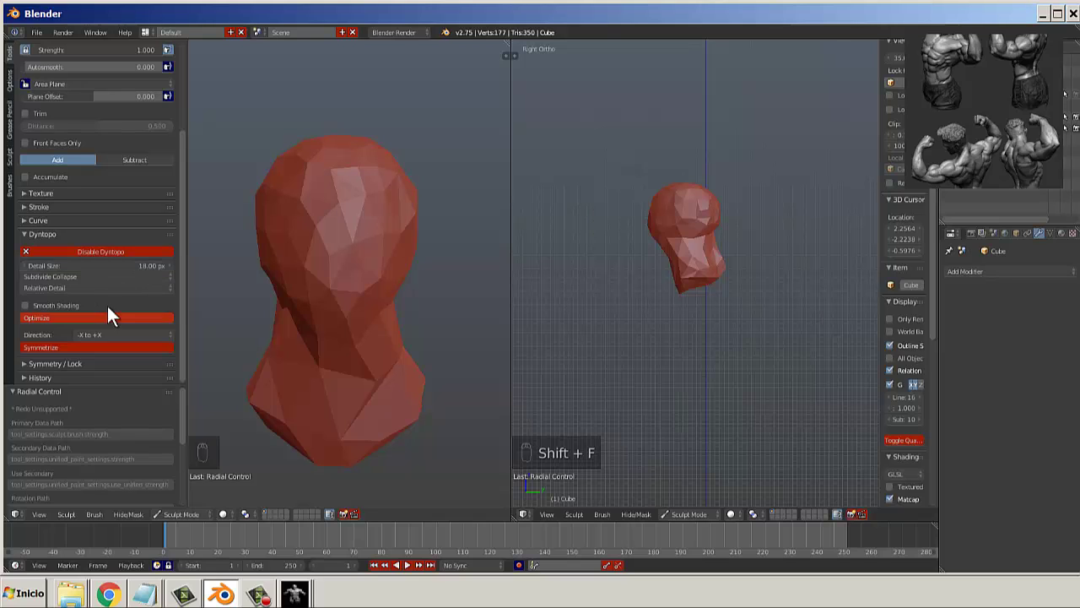
Reduce the Clay Strips brush radius to about 127 px.
scroll(108, 306, "up", 2)
scroll(325, 204, "up", 3)
key("f")
left_click(289, 254)
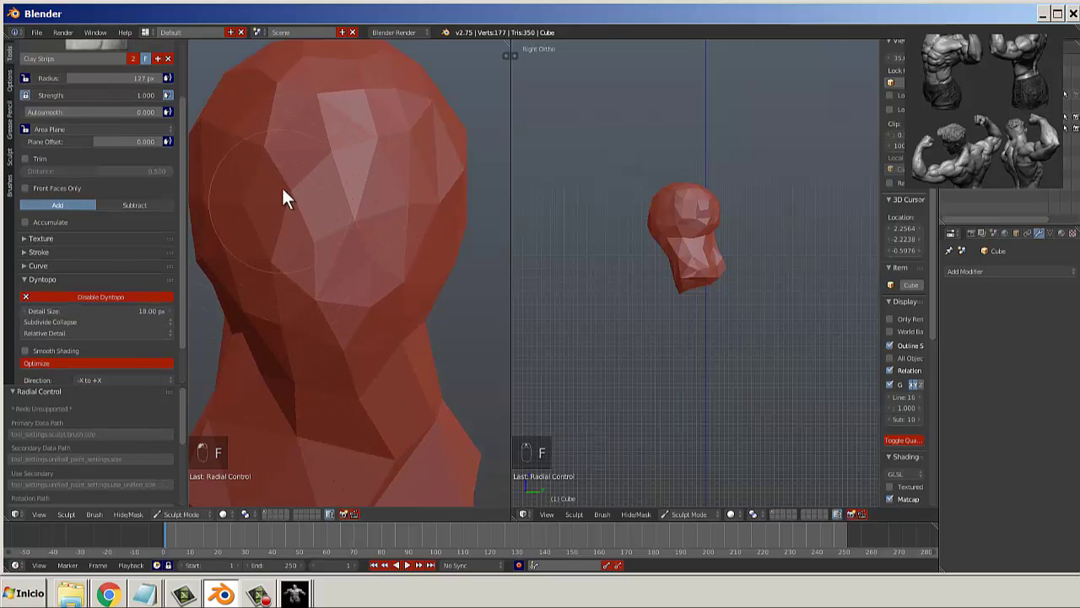
Build up and refine the head's surface from several angles with Clay Strips strokes over the face, sides and jaw.
scroll(282, 181, "down", 3)
mouse_move(285, 164)
left_mouse_down()
mouse_move(311, 262)
mouse_move(370, 153)
mouse_move(362, 267)
left_mouse_up()
middle_click_drag(362, 267, 415, 266)
mouse_move(391, 220)
left_mouse_down()
mouse_move(329, 228)
mouse_move(362, 272)
left_mouse_up()
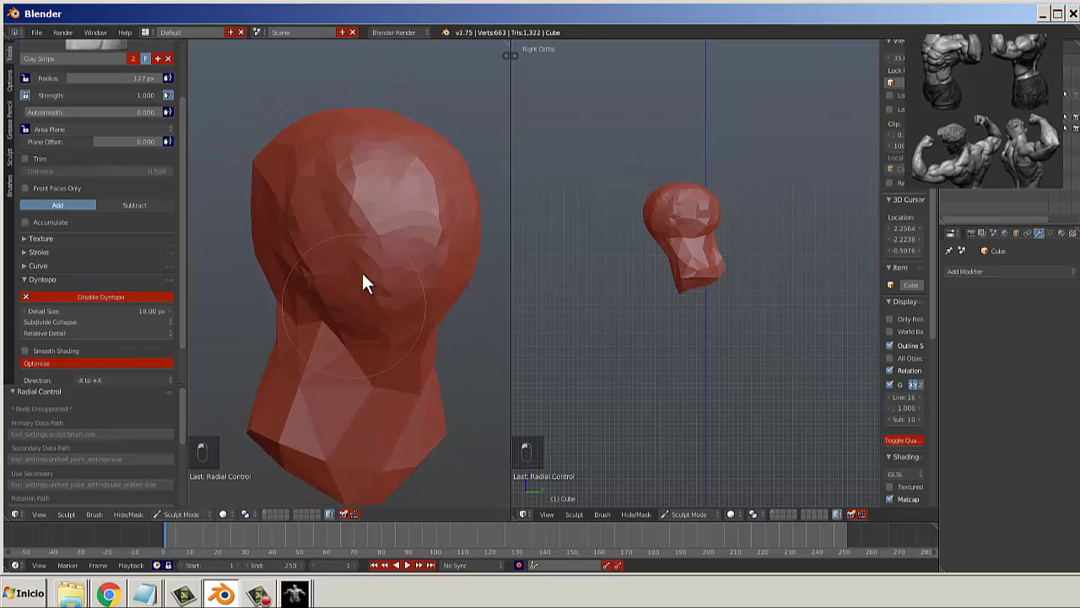
middle_click_drag(362, 273, 341, 268)
mouse_move(341, 269)
left_mouse_down()
mouse_move(366, 307)
mouse_move(262, 224)
mouse_move(297, 338)
left_mouse_up()
mouse_move(337, 338)
middle_mouse_down()
mouse_move(418, 185)
mouse_move(405, 164)
middle_mouse_up()
mouse_move(405, 164)
left_mouse_down()
mouse_move(360, 249)
mouse_move(290, 139)
mouse_move(357, 279)
left_mouse_up()
Try to fill out the neck and the side of the shoulders with broad Clay Strips strokes.
mouse_move(357, 279)
middle_mouse_down()
mouse_move(381, 296)
mouse_move(320, 306)
middle_mouse_up()
left_click_drag(332, 274, 321, 390)
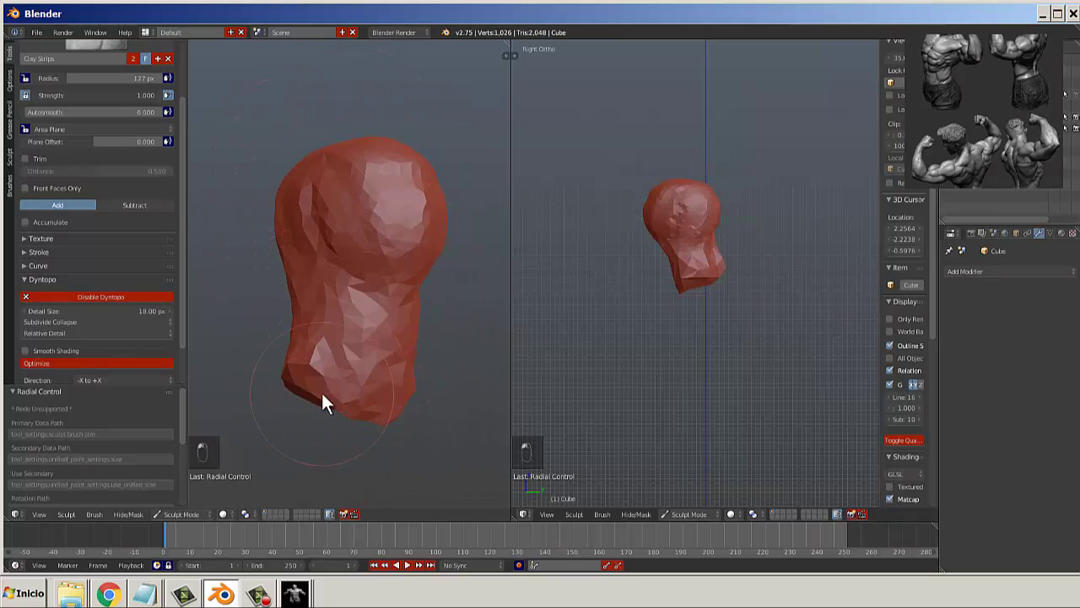
left_click_drag(320, 189, 334, 344)
mouse_move(334, 343)
middle_mouse_down()
mouse_move(285, 314)
mouse_move(295, 305)
middle_mouse_up()
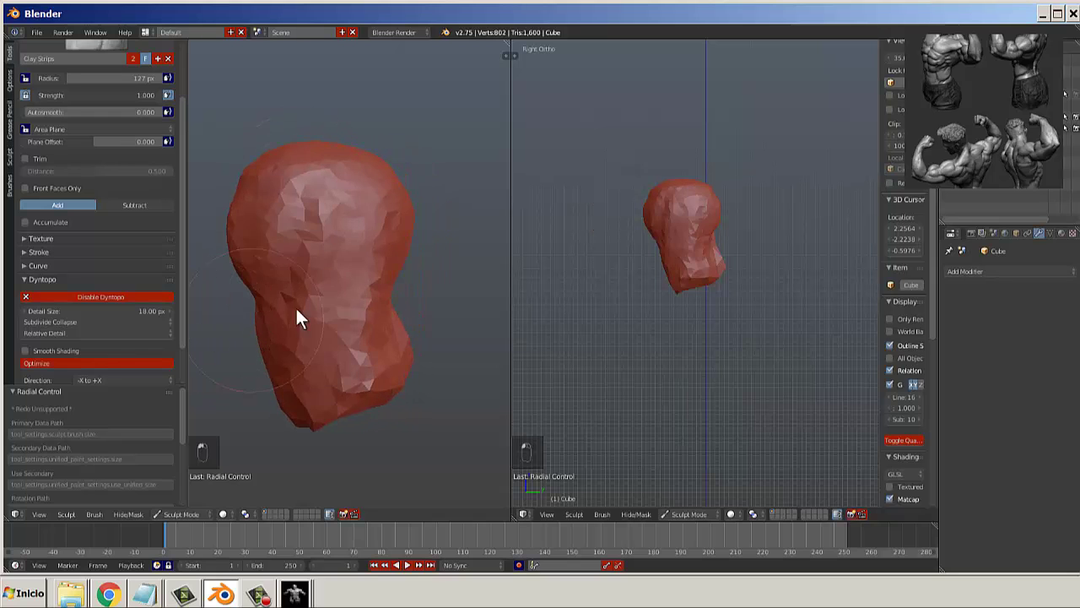
mouse_move(295, 306)
left_mouse_down()
mouse_move(377, 334)
mouse_move(325, 253)
left_mouse_up()
middle_click_drag(325, 253, 343, 287)
mouse_move(342, 295)
left_mouse_down()
mouse_move(398, 362)
mouse_move(345, 278)
left_mouse_up()
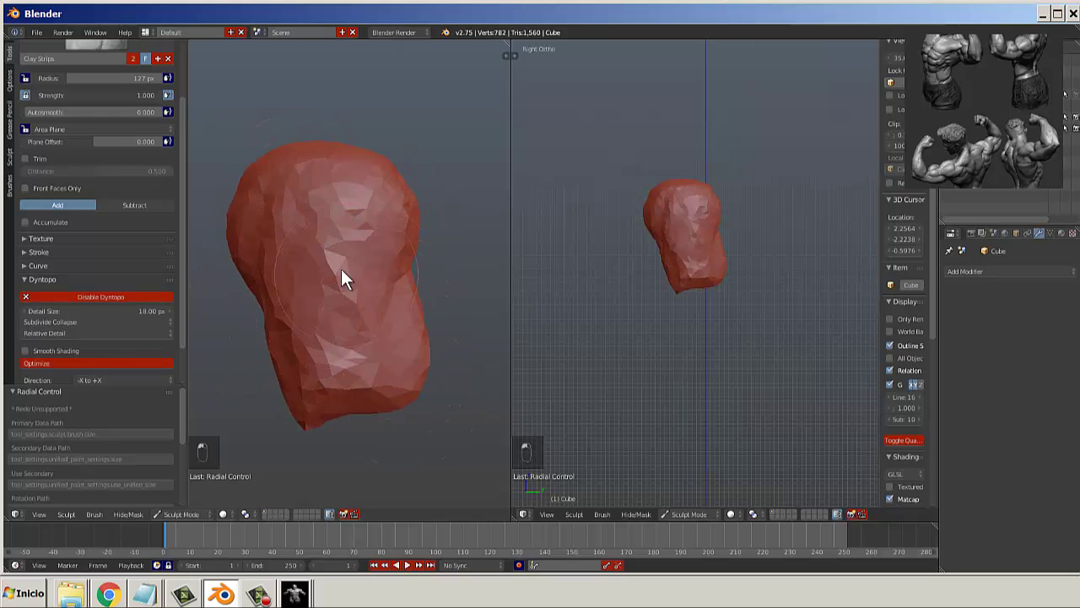
Try to thicken the lower half of the model with Clay Strips strokes running from the neck down to the base.
mouse_move(285, 241)
middle_mouse_down()
mouse_move(405, 256)
mouse_move(381, 236)
middle_mouse_up()
scroll(327, 210, "up", 4)
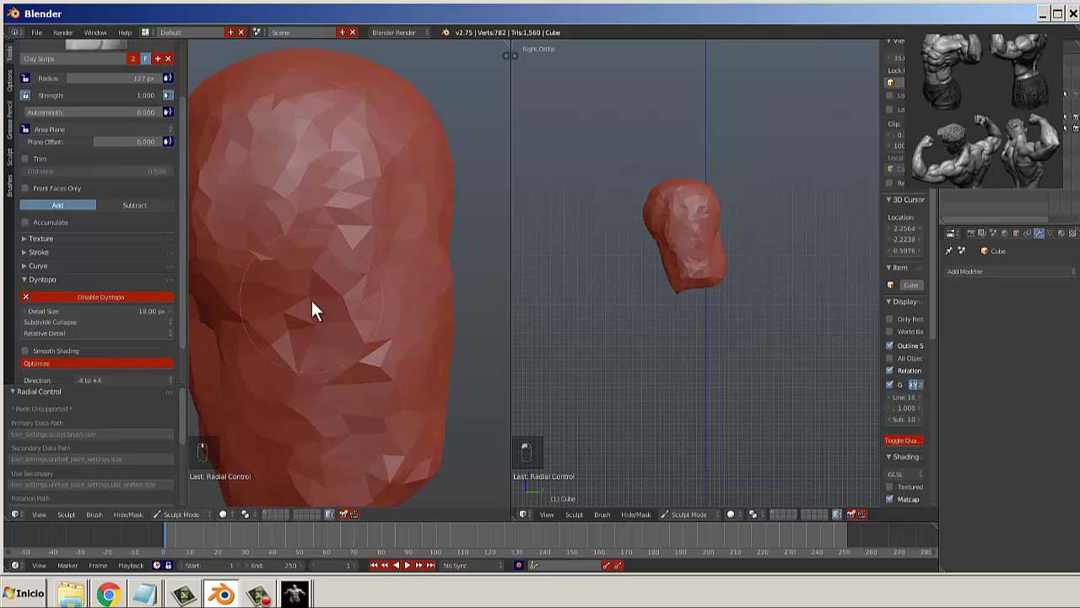
mouse_move(312, 300)
left_mouse_down()
mouse_move(293, 516)
mouse_move(349, 482)
mouse_move(306, 386)
mouse_move(364, 453)
mouse_move(348, 459)
left_mouse_up()
scroll(313, 320, "down", 1)
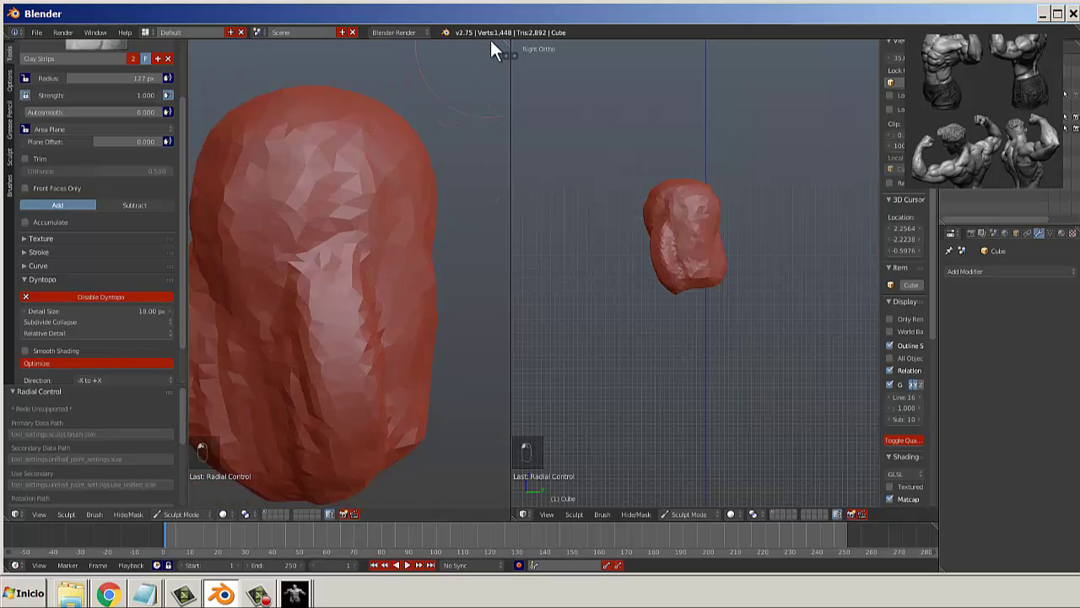
scroll(342, 268, "down", 3)
mouse_move(342, 268)
middle_mouse_down()
mouse_move(403, 272)
mouse_move(392, 260)
middle_mouse_up()
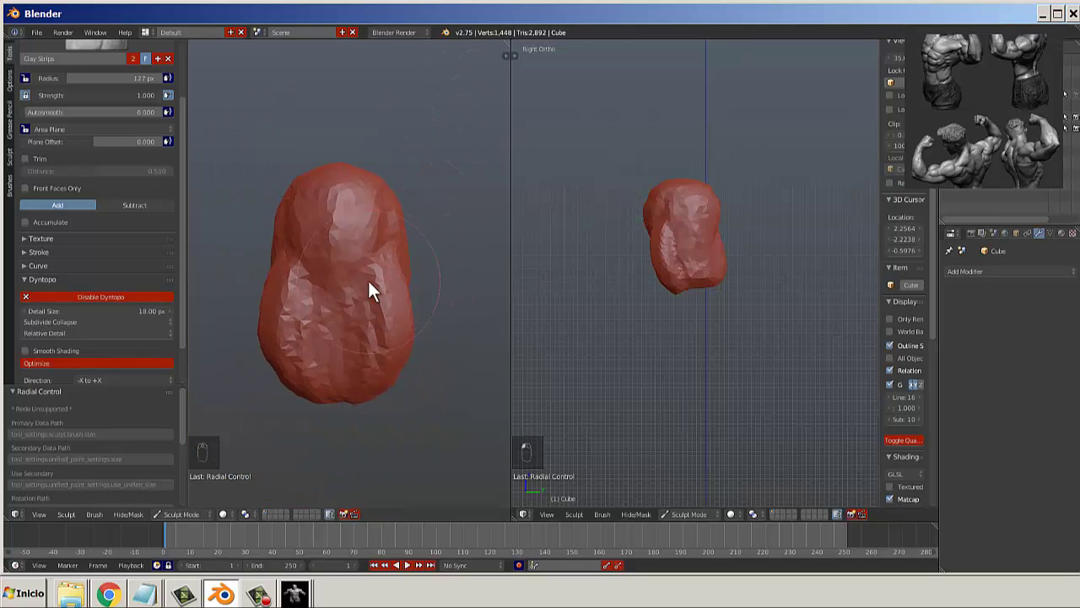
scroll(368, 279, "up", 4)
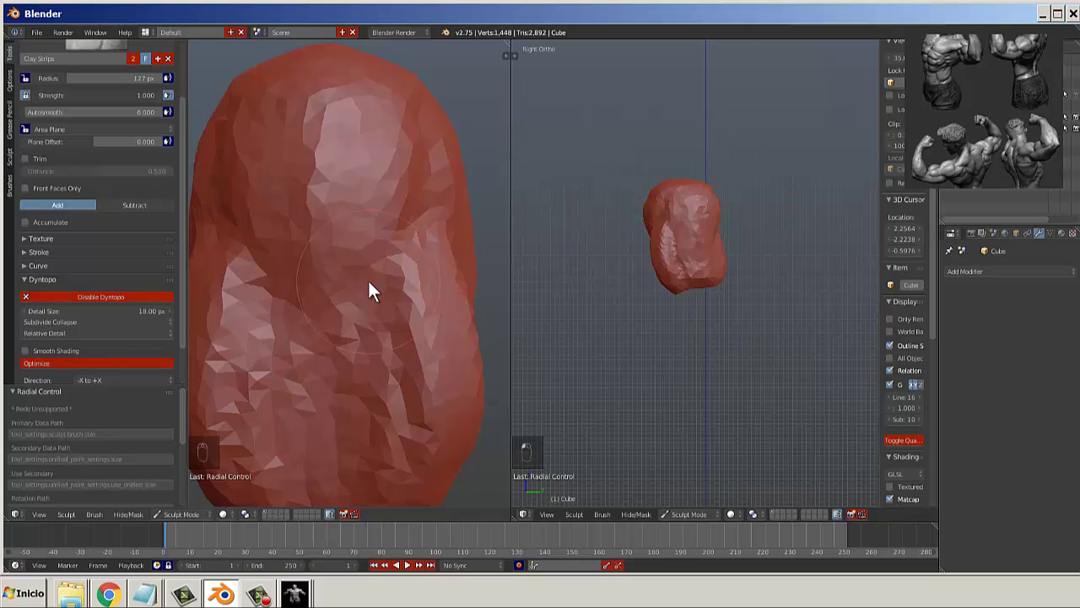
Undo the Clay Strips strokes on the neck and shoulders, keeping the refined head.
key("ctrl+z")
key("ctrl+z")
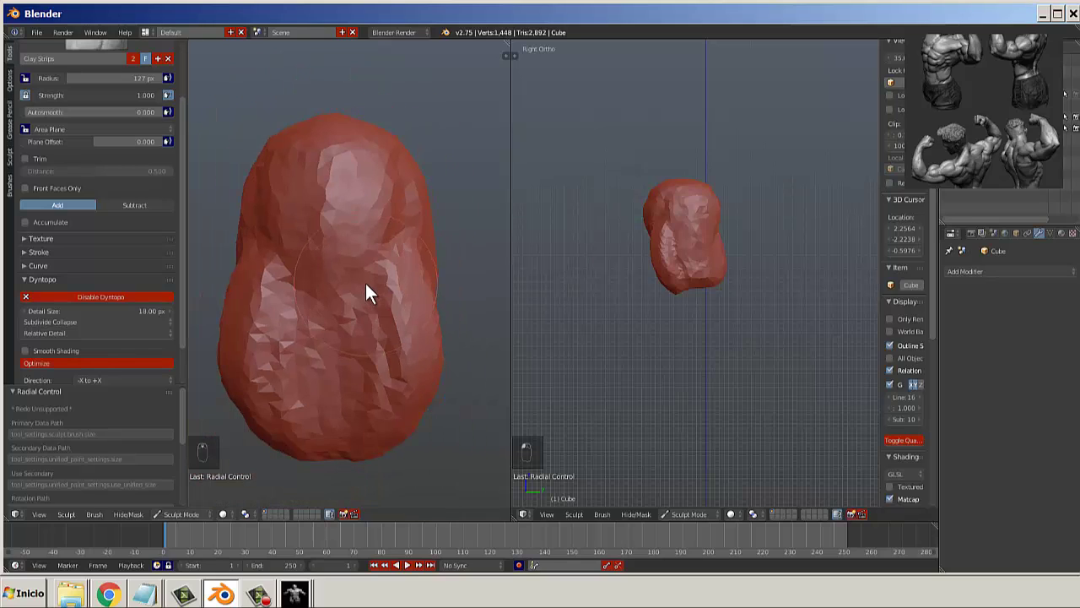
key("ctrl+z")
key("ctrl+z")
key("ctrl+z")
key("ctrl+z")
key("ctrl+z")
key("ctrl+z")
key("ctrl+z")
key("ctrl+z")
key("ctrl+z")
key("ctrl+z")
key("ctrl+z")
key("ctrl+z")
key("ctrl+z")
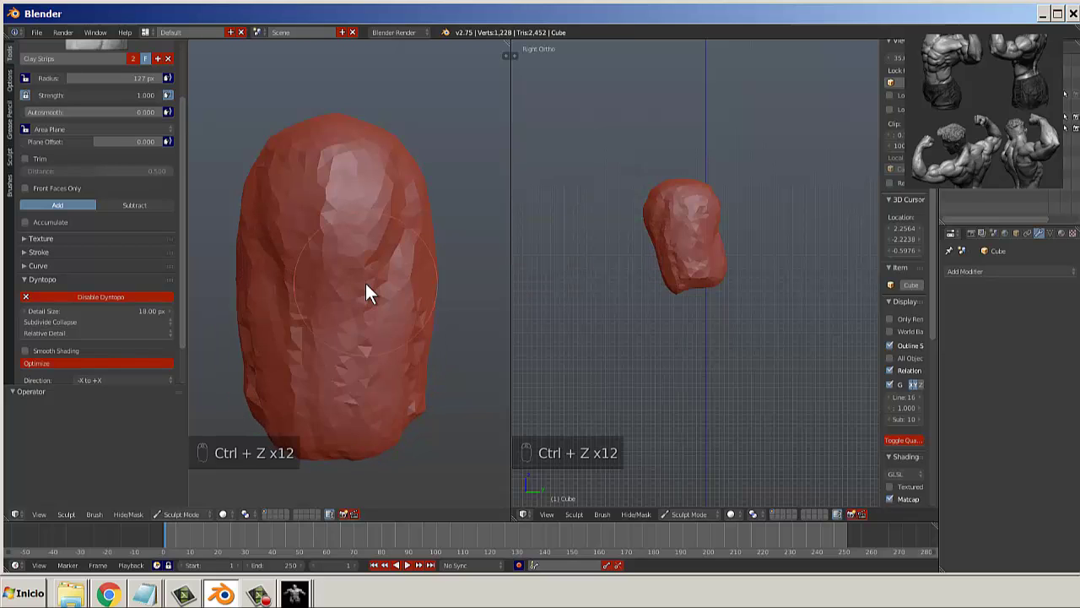
key("ctrl+z")
key("ctrl+z")
key("ctrl+z")
key("ctrl+z")
key("ctrl+z")
key("ctrl+z")
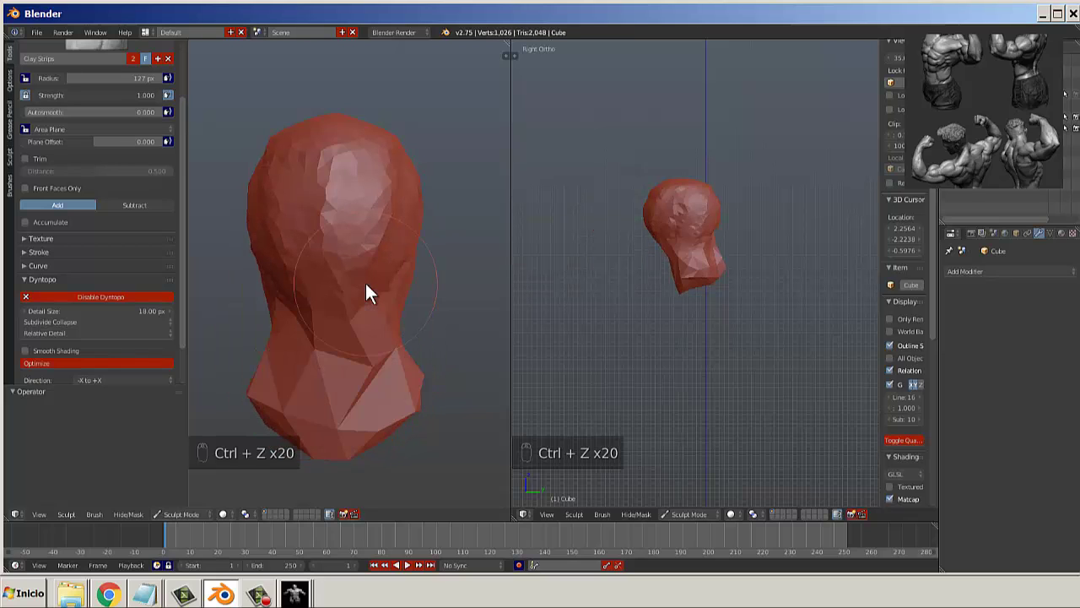
Add volume across the shoulder base below the neck with Clay Strips strokes.
mouse_move(299, 416)
left_mouse_down()
mouse_move(391, 403)
mouse_move(300, 377)
mouse_move(413, 367)
left_mouse_up()
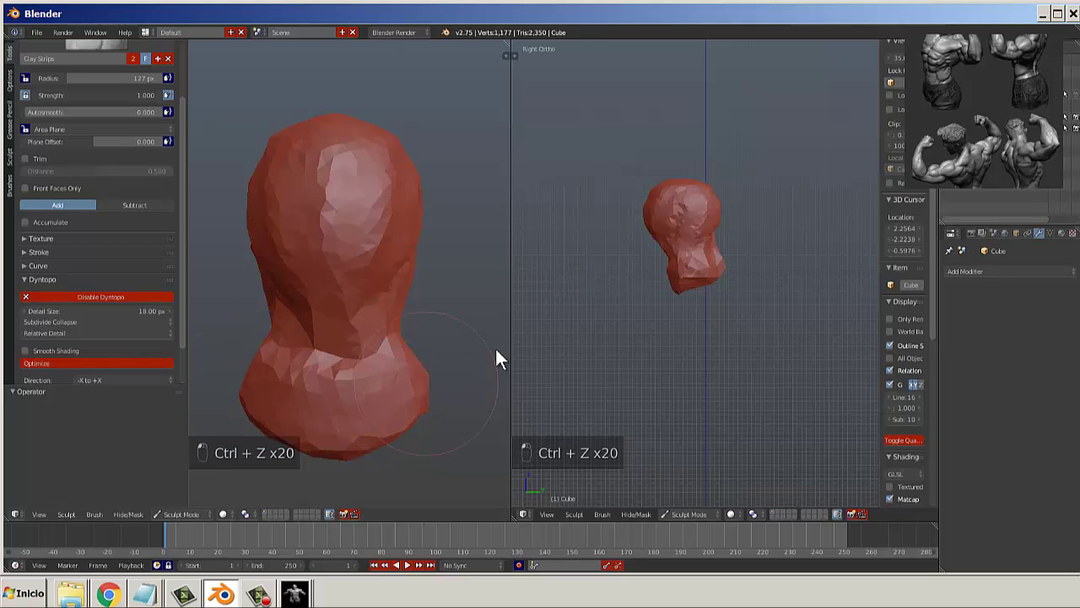
scroll(540, 346, "down", 3)
middle_click_drag(460, 346, 394, 354)
scroll(193, 175, "up", 6)
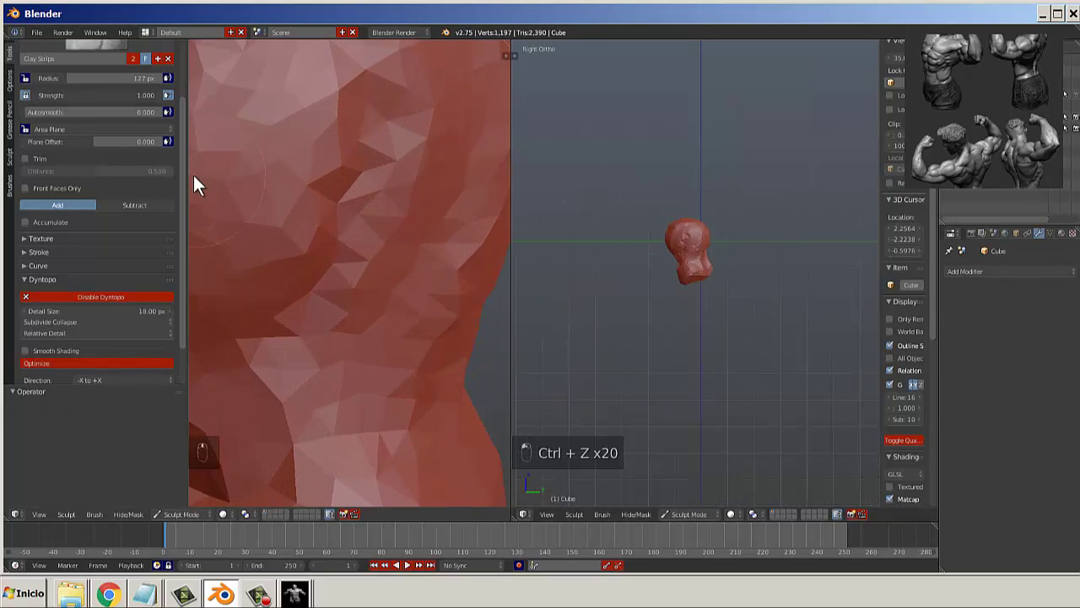
scroll(193, 175, "down", 7)
scroll(179, 213, "up", 3)
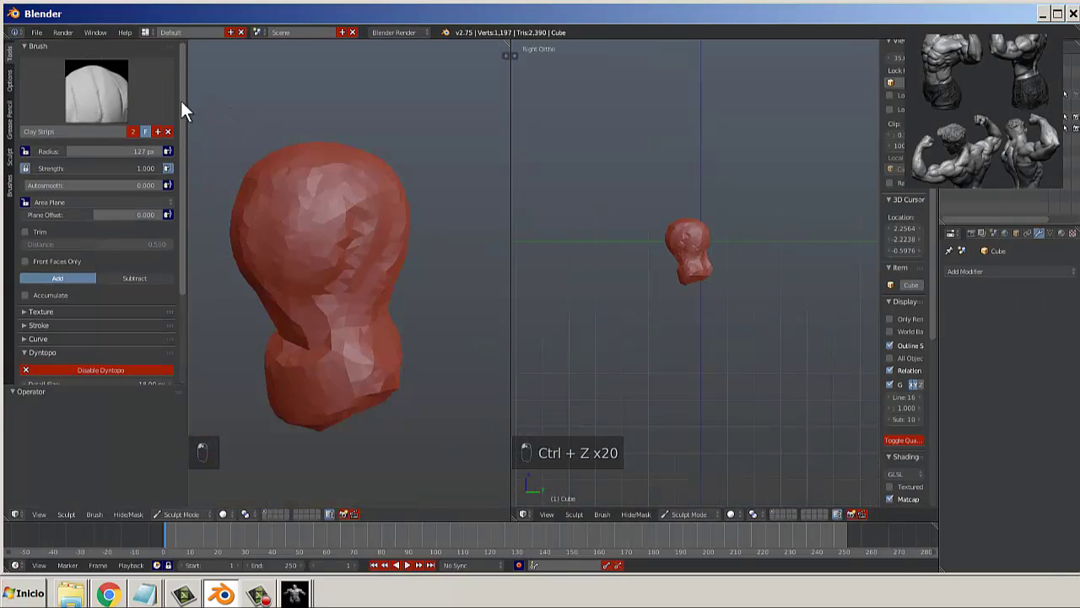
Pull the base of the bust outward into wide shoulders using the Grab brush with a 103 px radius.
left_click(97, 91)
left_click(311, 155)
scroll(349, 371, "down", 2)
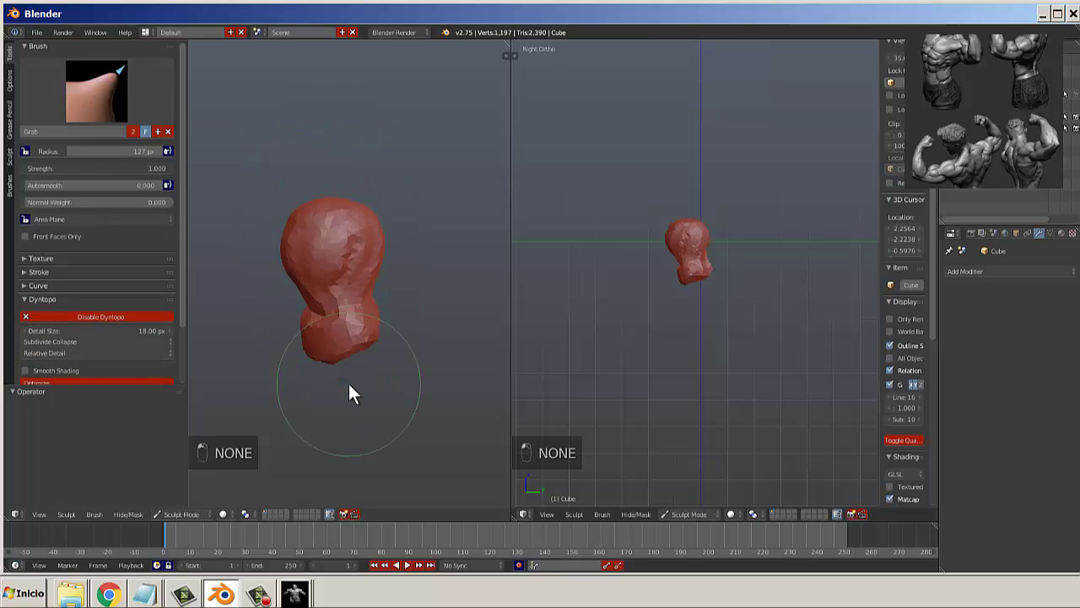
key("f")
left_click(308, 370)
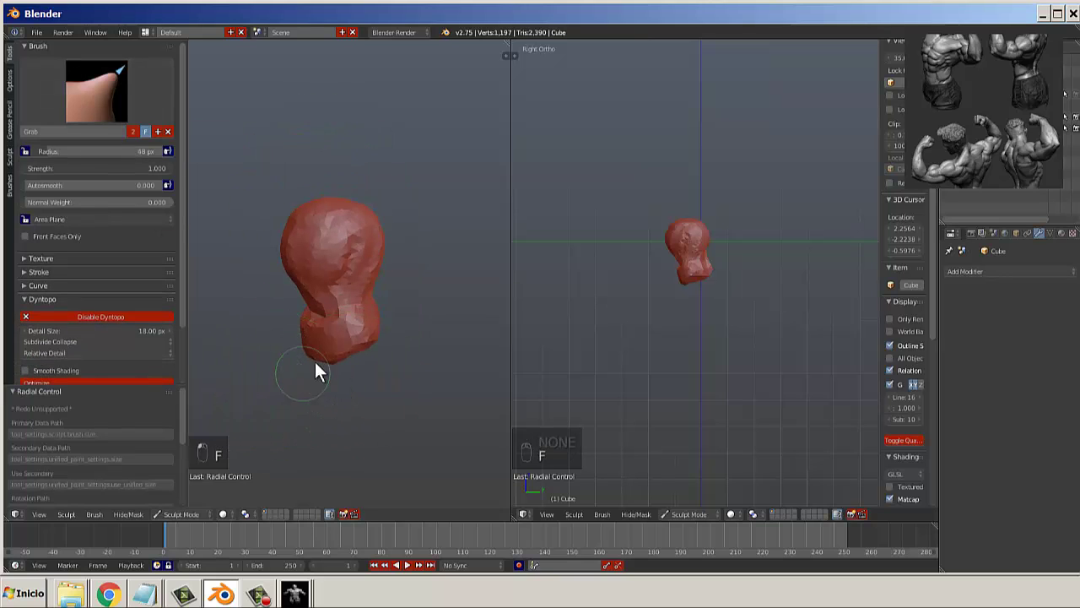
mouse_move(315, 361)
middle_mouse_down()
mouse_move(400, 327)
mouse_move(388, 360)
middle_mouse_up()
key("f")
left_click(414, 379)
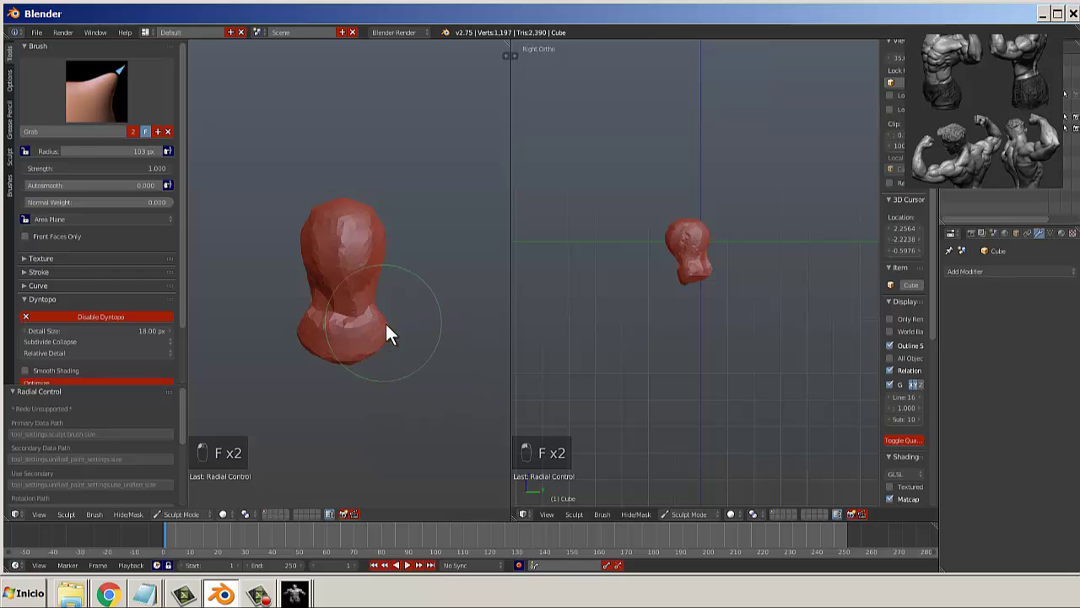
mouse_move(380, 316)
middle_mouse_down()
mouse_move(405, 323)
mouse_move(374, 345)
mouse_move(369, 325)
mouse_move(390, 342)
mouse_move(295, 341)
mouse_move(372, 295)
mouse_move(363, 294)
mouse_move(368, 246)
mouse_move(380, 313)
middle_mouse_up()
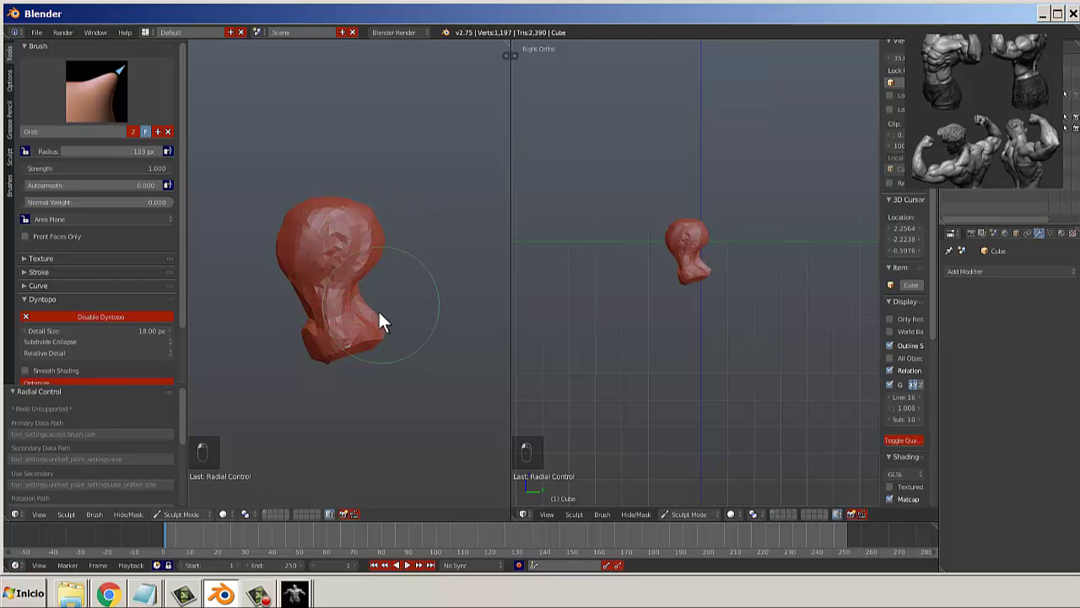
middle_click_drag(380, 355, 297, 327)
mouse_move(297, 335)
left_mouse_down()
mouse_move(441, 344)
mouse_move(439, 359)
left_mouse_up()
middle_click_drag(440, 351, 363, 381)
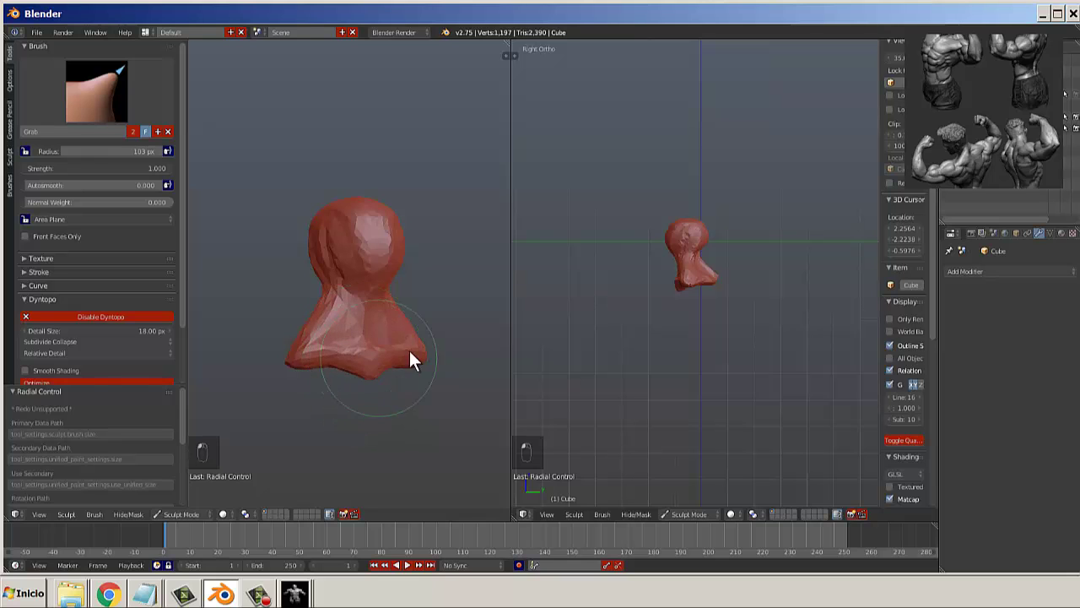
mouse_move(409, 353)
middle_mouse_down()
mouse_move(419, 365)
mouse_move(355, 294)
middle_mouse_up()
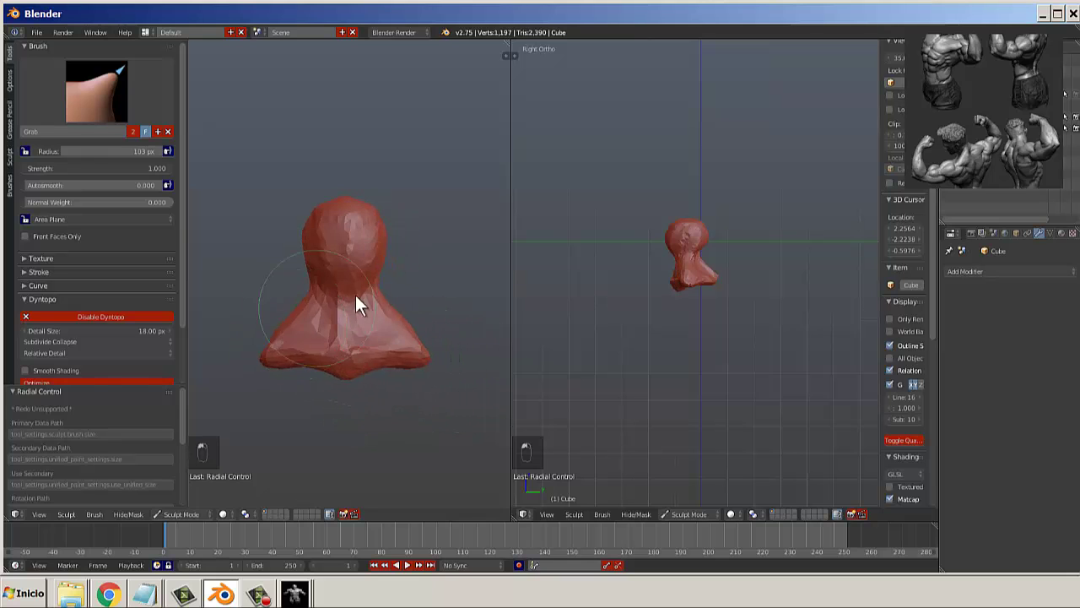
Reshape the head and neck silhouette with the Grab brush at a 192 px radius.
scroll(346, 268, "up", 5)
key("f")
left_click(354, 221)
scroll(350, 224, "down", 3)
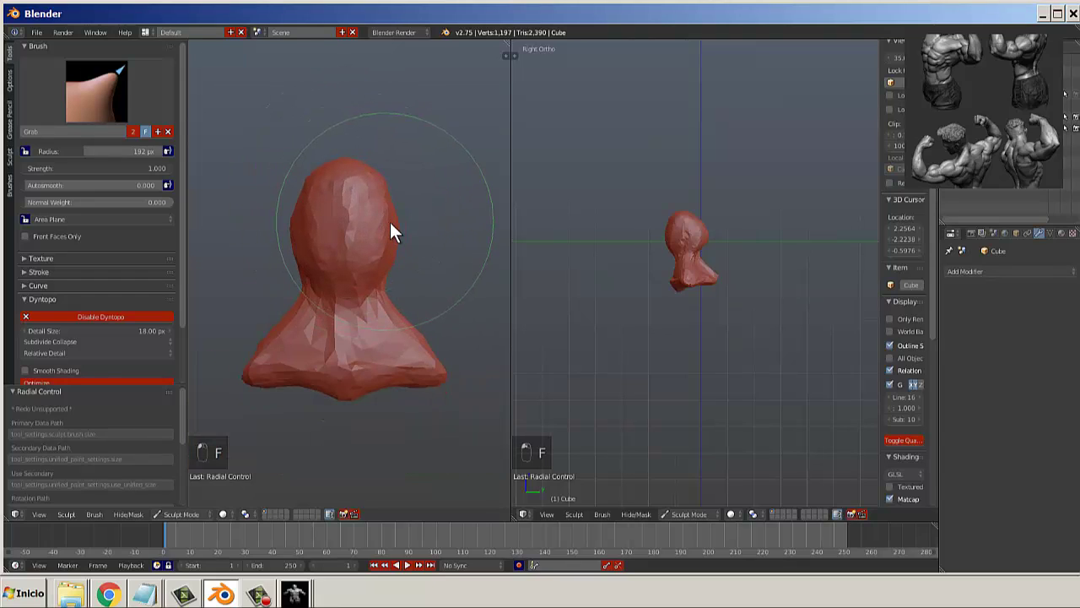
left_click_drag(390, 222, 385, 220)
left_click_drag(384, 263, 376, 258)
middle_click_drag(358, 297, 433, 295)
mouse_move(433, 295)
left_mouse_down()
mouse_move(411, 266)
mouse_move(417, 284)
mouse_move(401, 287)
left_mouse_up()
middle_click_drag(400, 287, 193, 173)
Swell the shoulders, chest and upper back with the Inflate/Deflate brush at a 194 px radius.
left_click(96, 93)
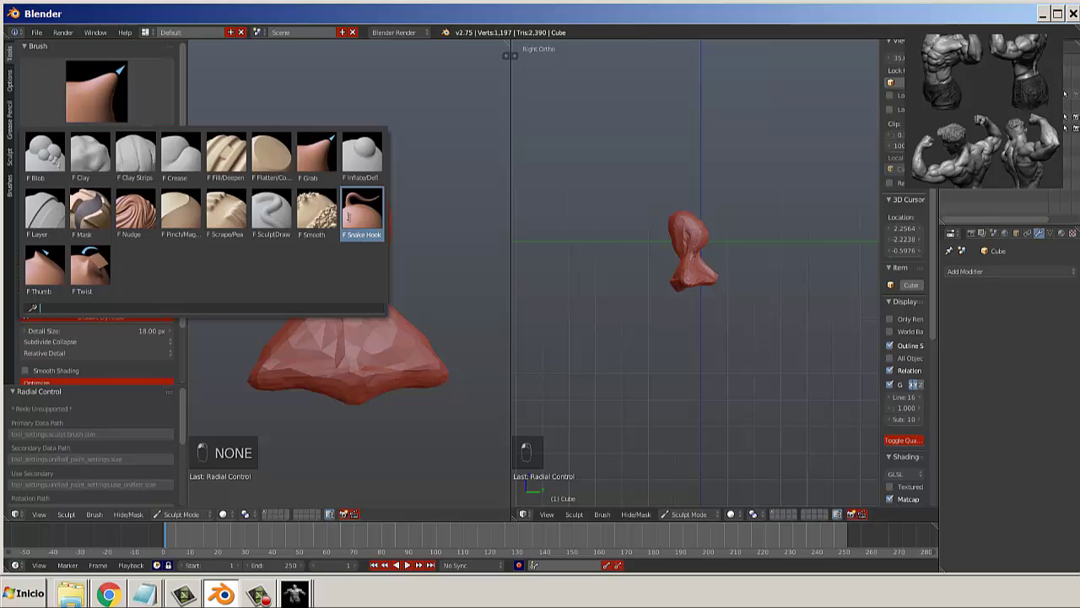
left_click(363, 153)
key("f")
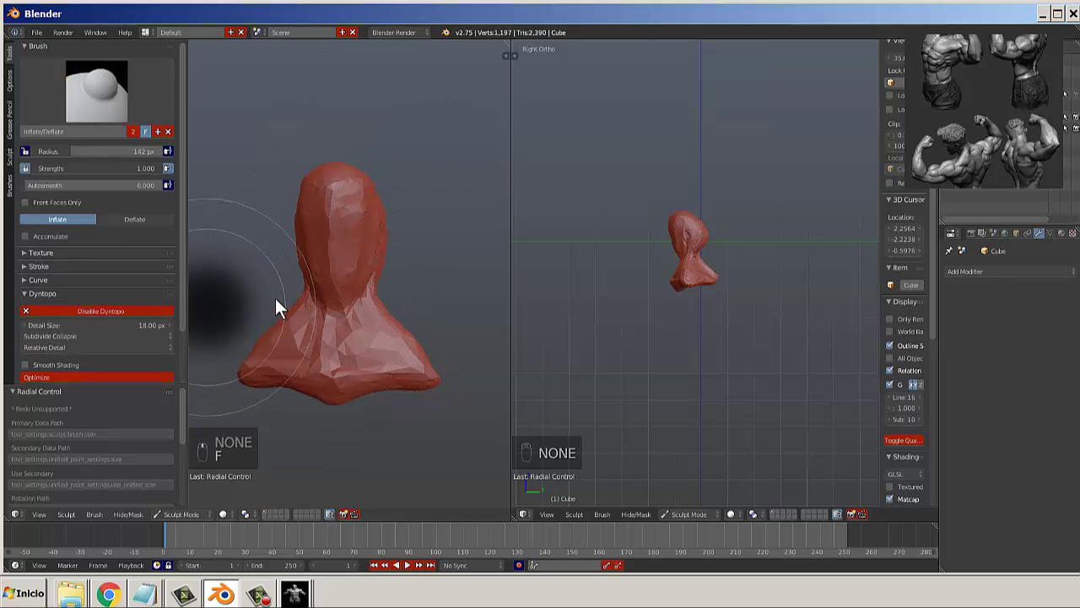
left_click(301, 311)
key("s")
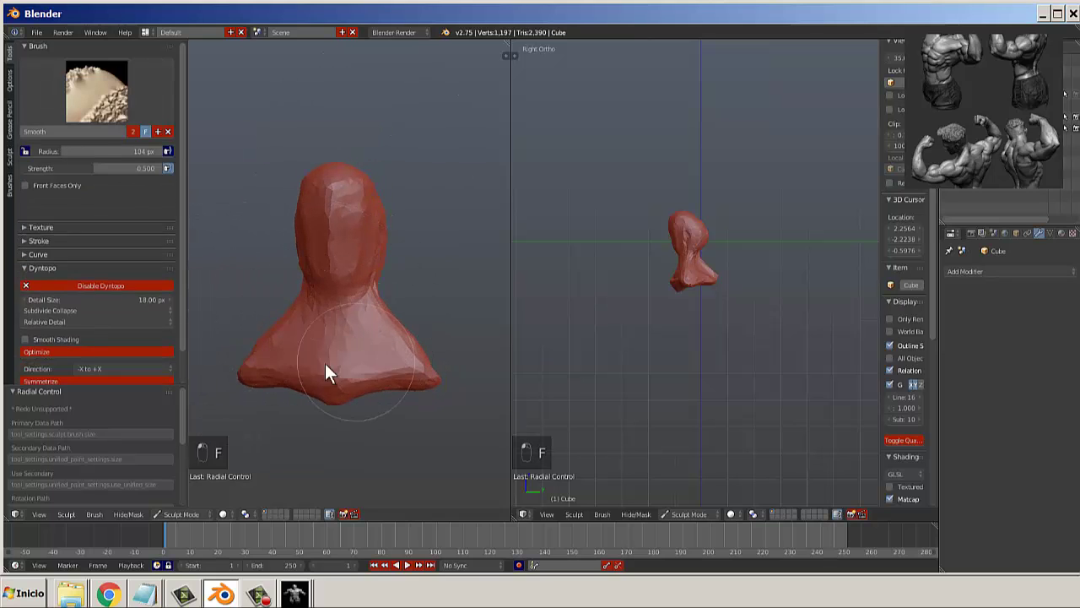
key("i")
middle_click_drag(287, 356, 243, 363)
left_click_drag(347, 355, 412, 349)
middle_click_drag(413, 349, 97, 355)
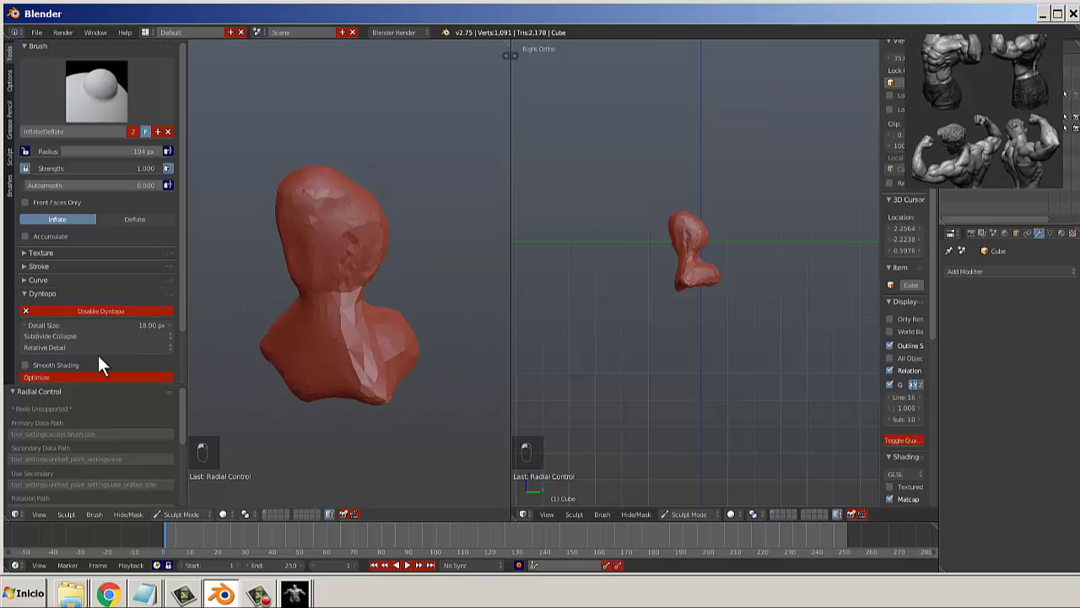
left_click(268, 375)
mouse_move(267, 374)
middle_mouse_down()
mouse_move(320, 382)
mouse_move(388, 367)
middle_mouse_up()
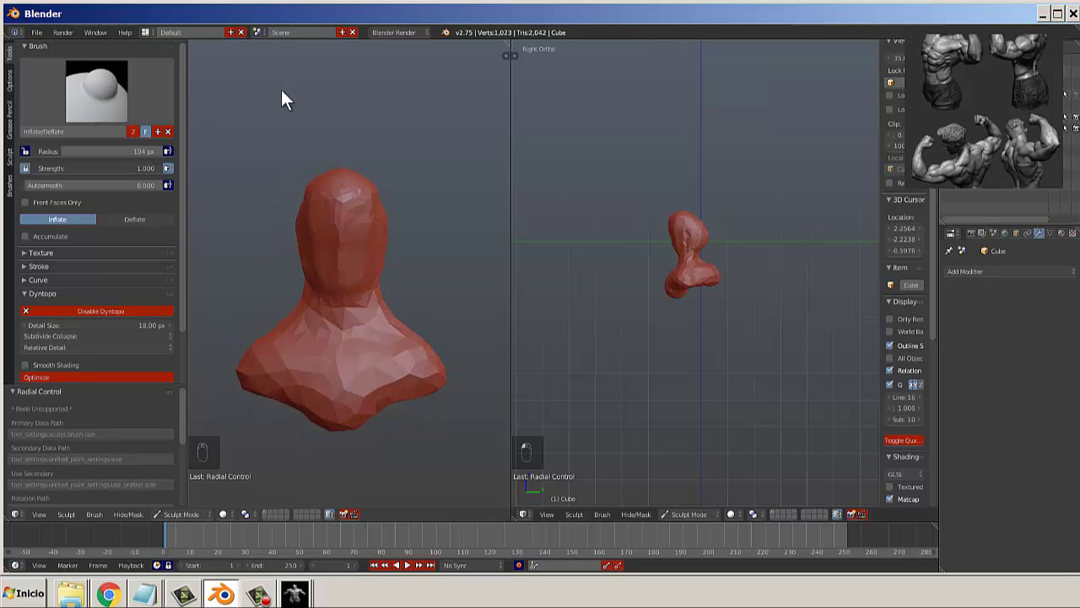
Refine the contours of the head and shoulders with the Grab brush at a 142 px radius.
left_click(74, 87)
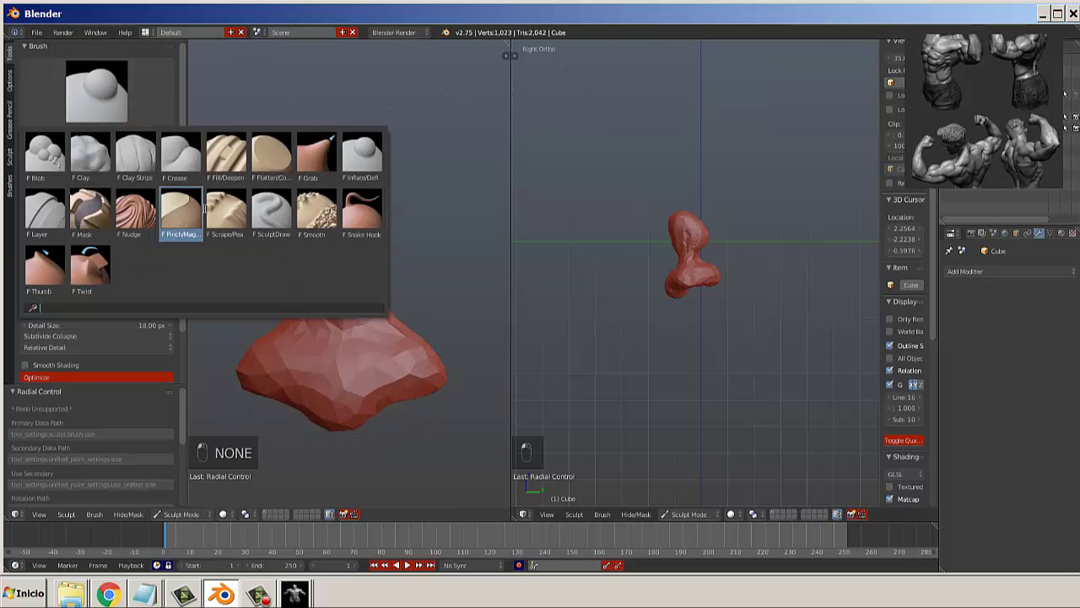
left_click(325, 171)
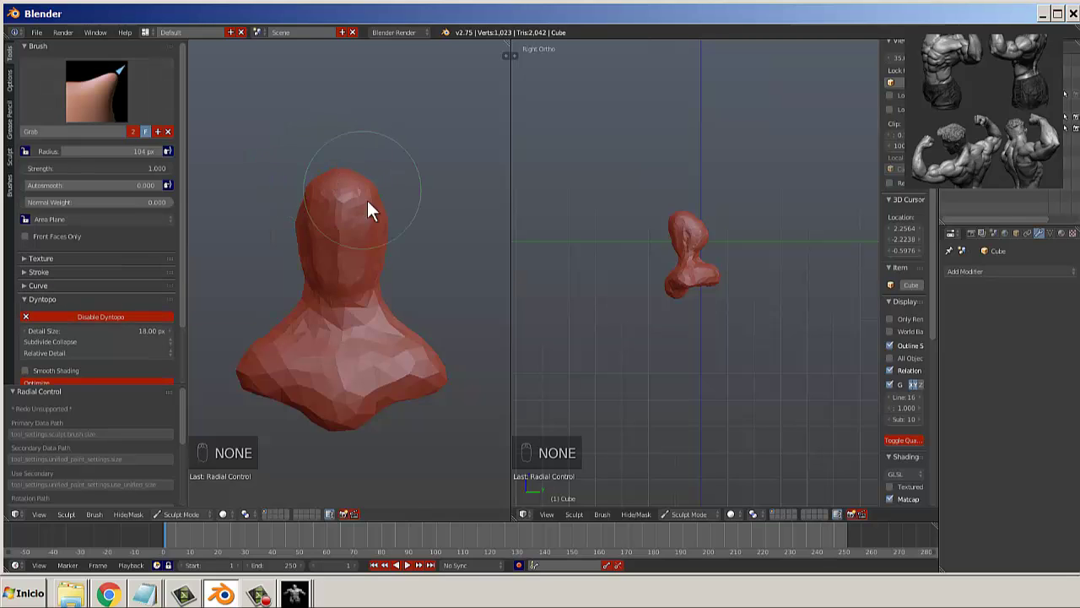
scroll(368, 203, "up", 3)
key("f")
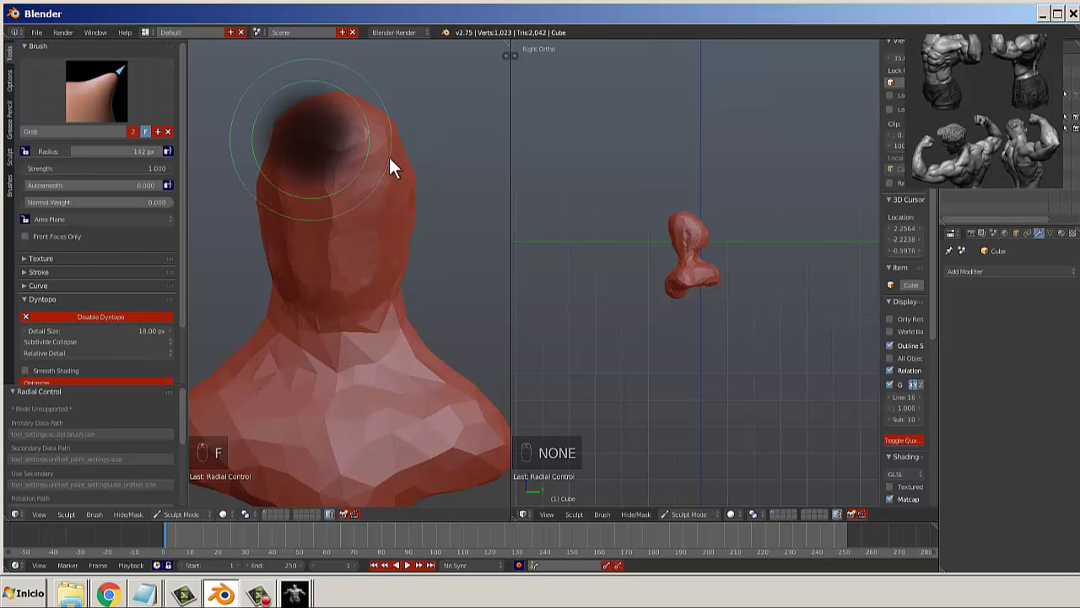
left_click(389, 157)
scroll(381, 162, "down", 2)
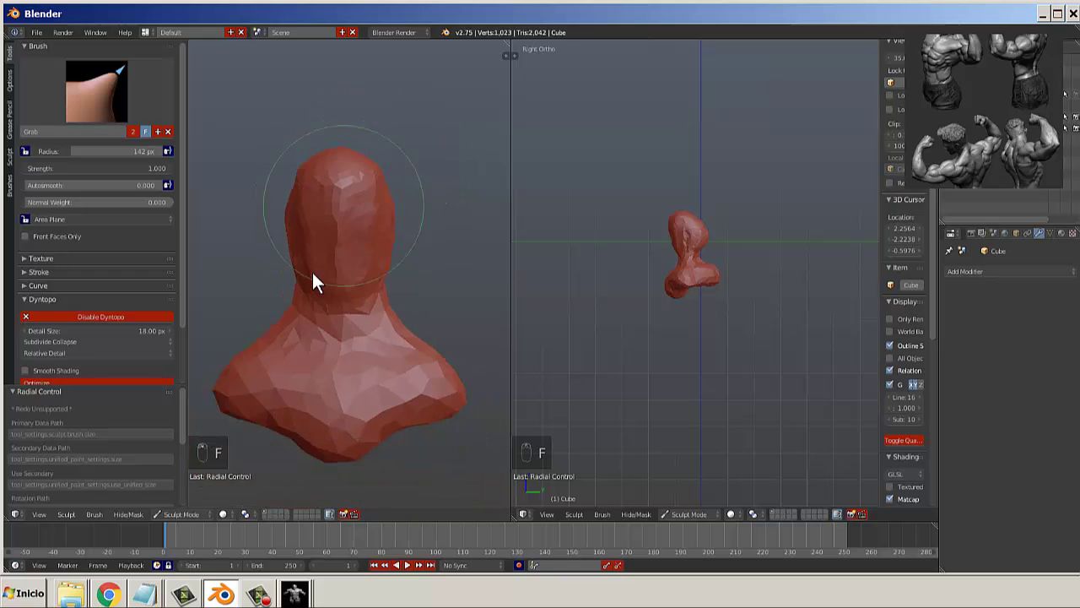
middle_click_drag(313, 271, 324, 280)
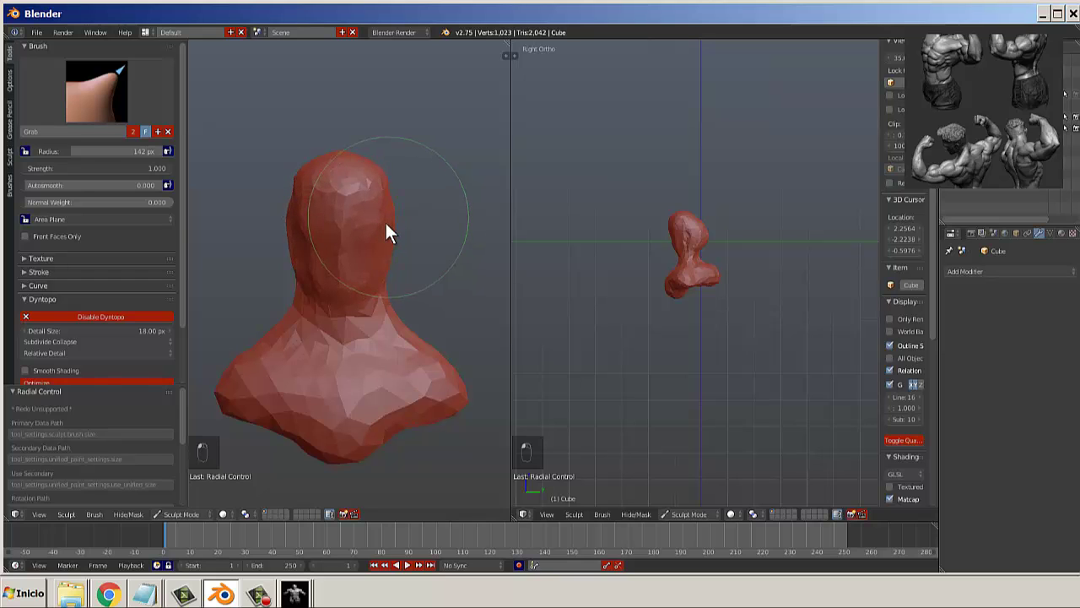
mouse_move(385, 313)
middle_mouse_down()
mouse_move(285, 316)
mouse_move(392, 229)
middle_mouse_up()
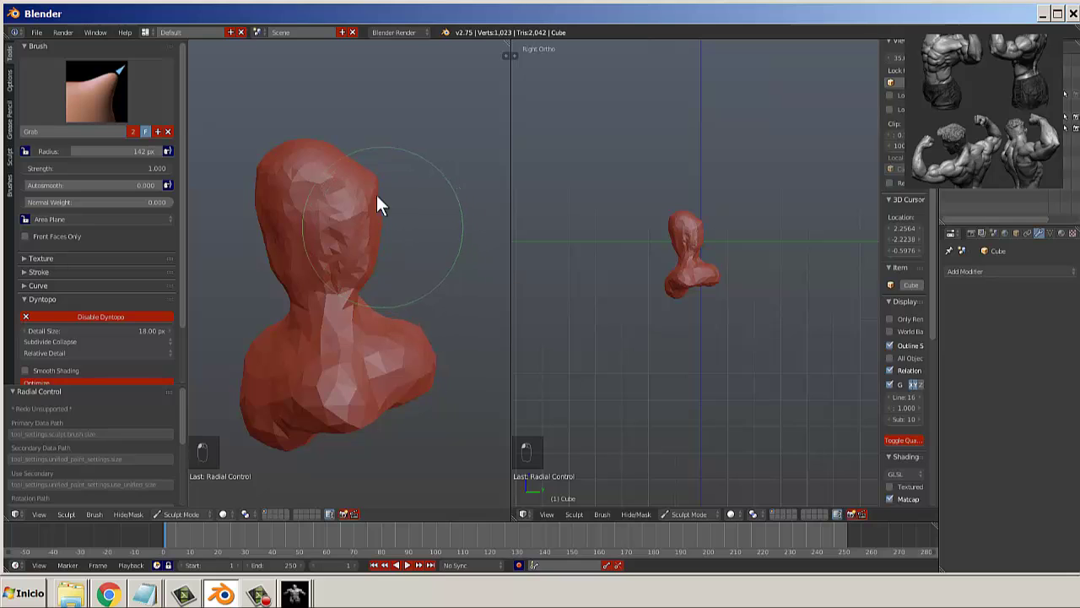
left_click_drag(373, 187, 363, 183)
left_click_drag(427, 345, 409, 346)
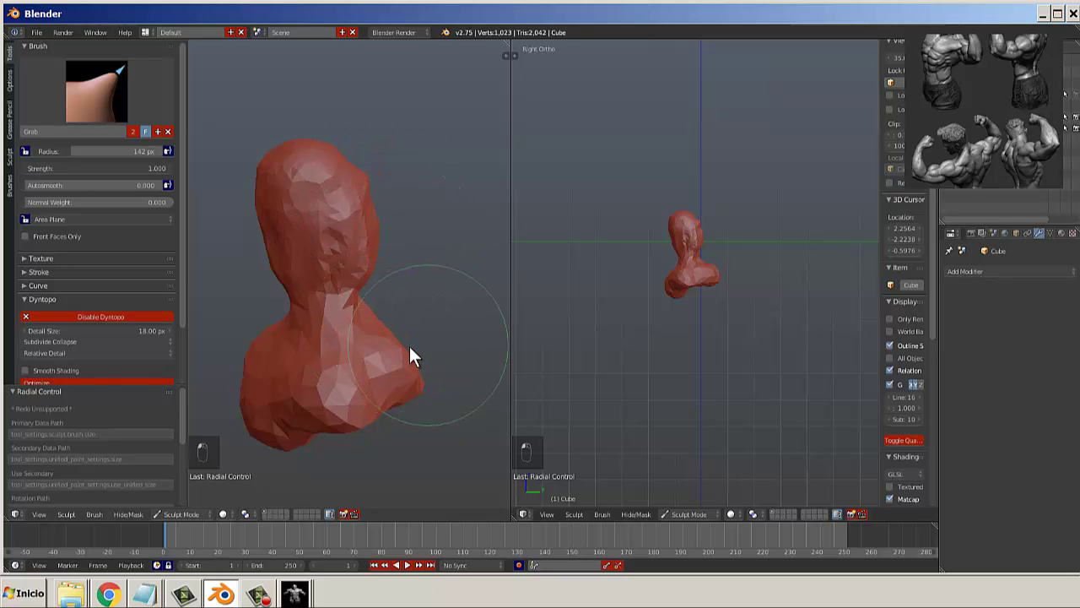
mouse_move(409, 355)
middle_mouse_down()
mouse_move(349, 349)
mouse_move(461, 328)
middle_mouse_up()
Switch to the Clay Strips brush at a 36 px radius and choose Subdivide Collapse as the detail refine method.
left_click(85, 84)
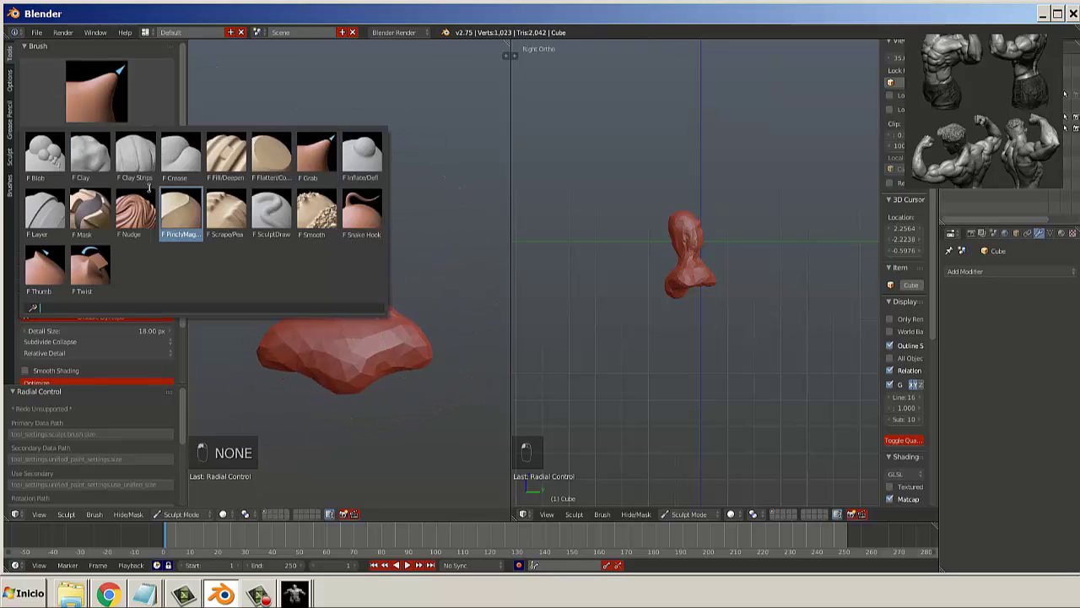
left_click(138, 161)
scroll(338, 182, "up", 3)
key("f")
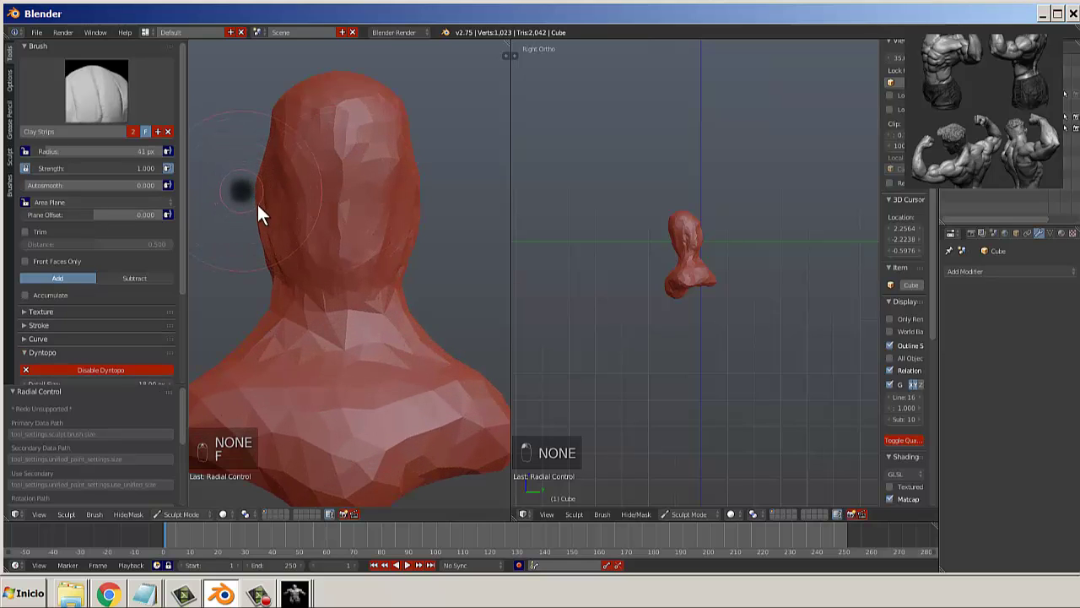
left_click(258, 204)
scroll(190, 289, "down", 3)
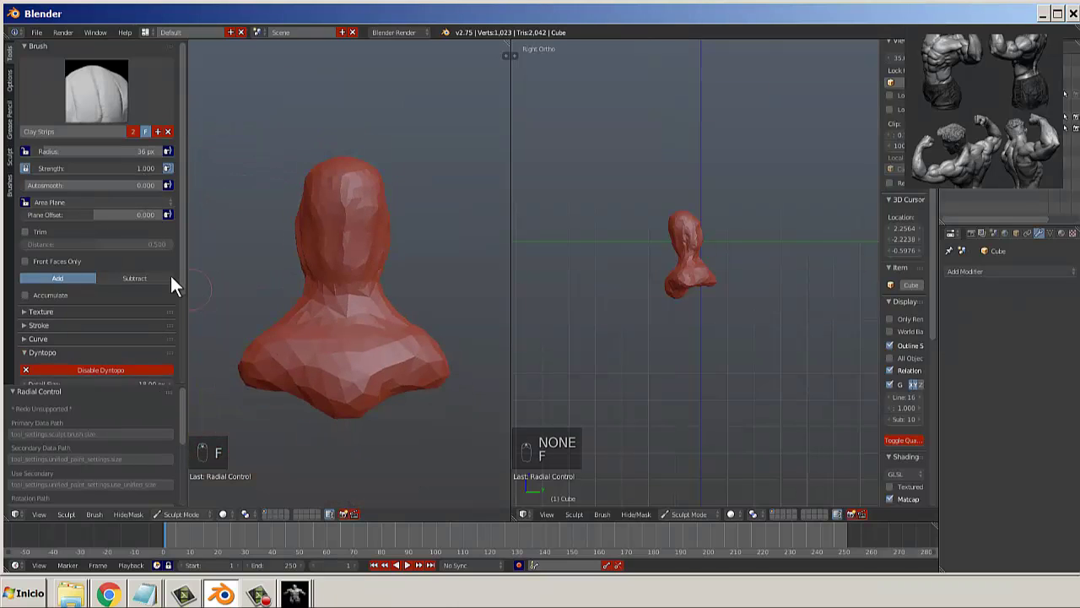
scroll(172, 273, "down", 5)
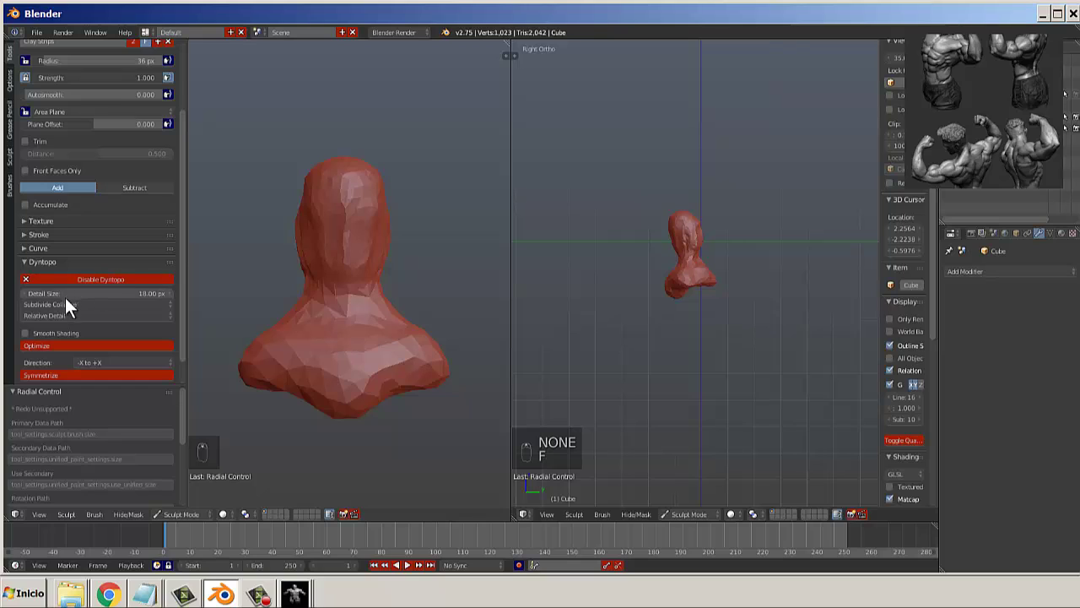
left_click(66, 304)
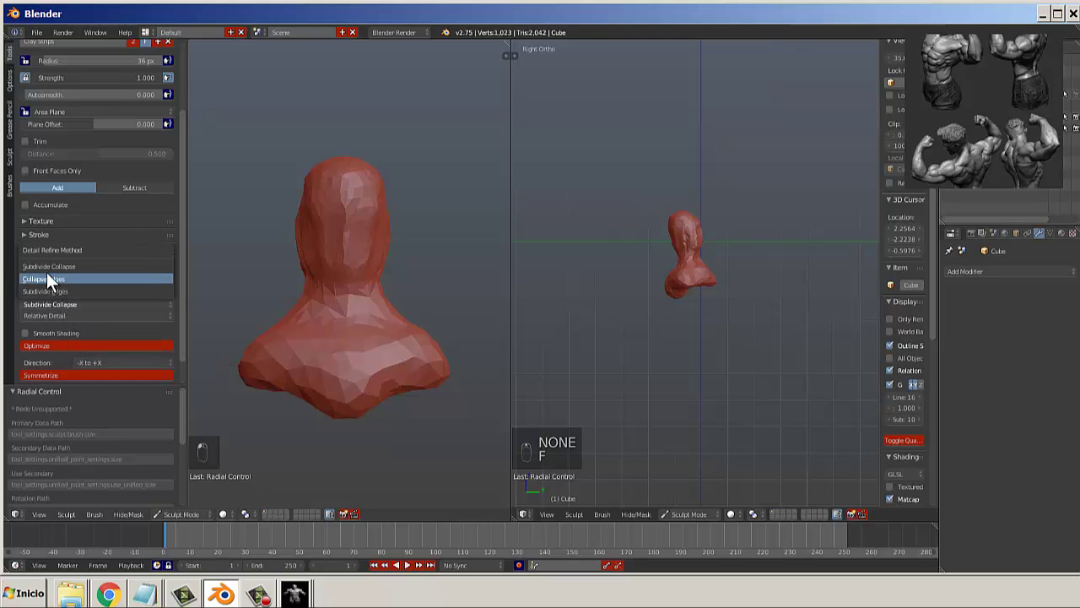
left_click(61, 266)
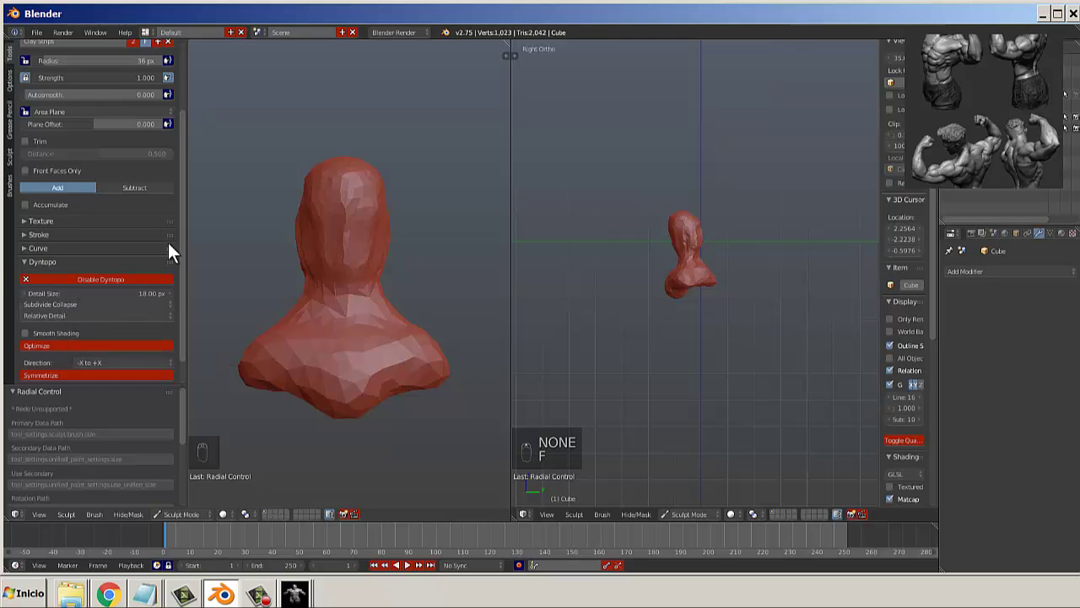
Build up the brow ridges on the face with Clay Strips strokes at a 56 px radius.
scroll(319, 225, "up", 4)
key("f")
left_click(347, 192)
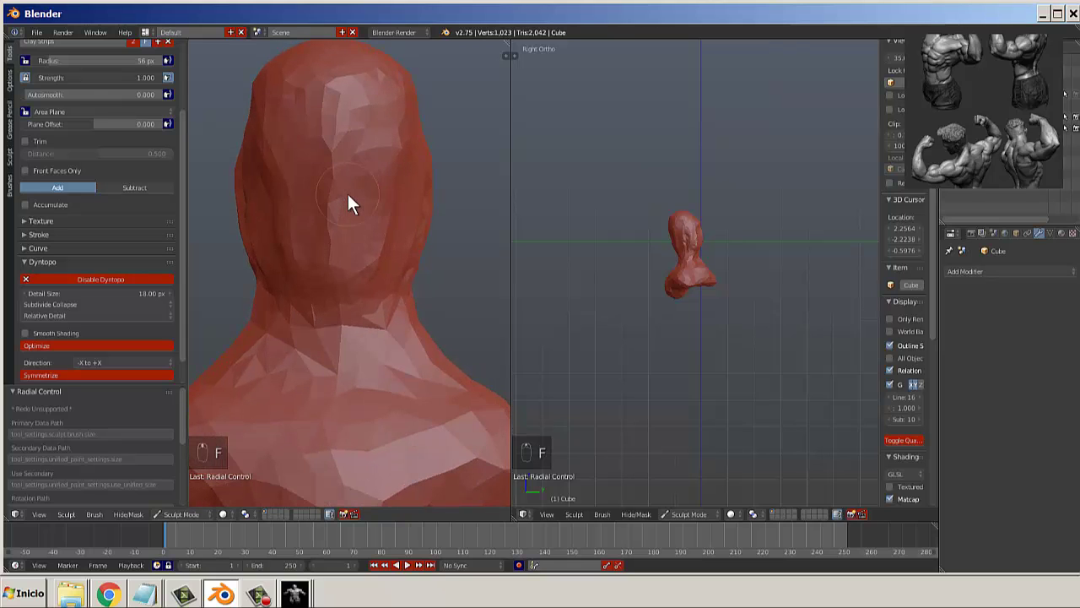
middle_click_drag(348, 197, 373, 300, "shift")
scroll(372, 297, "up", 2)
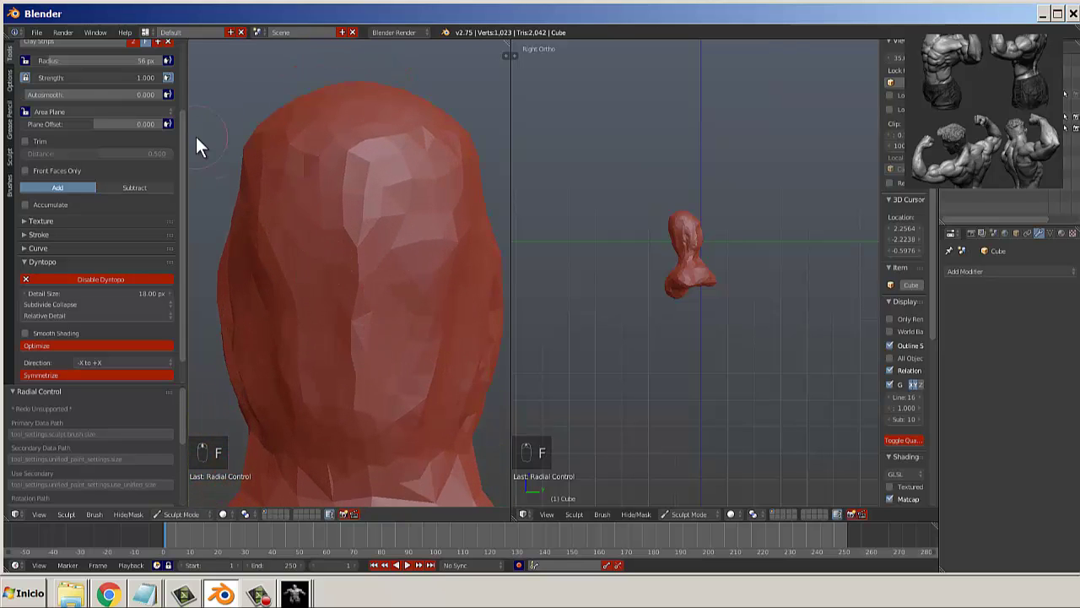
left_click_drag(181, 140, 182, 53)
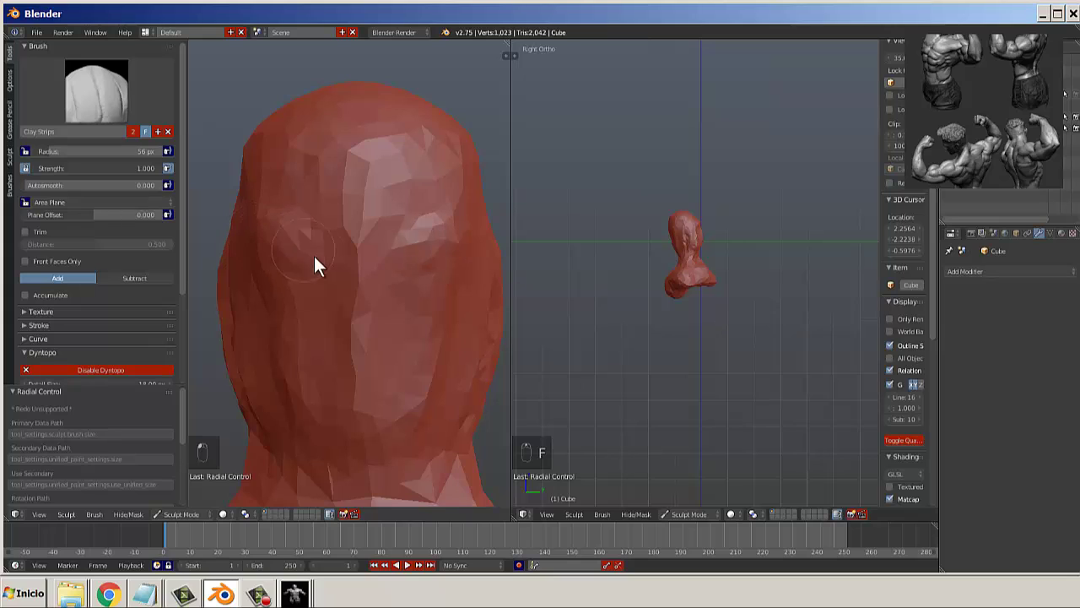
left_click_drag(314, 258, 289, 241)
Set the Dyntopo detail size to 15 px and the Clay Strips radius to 112 px.
scroll(129, 346, "down", 2)
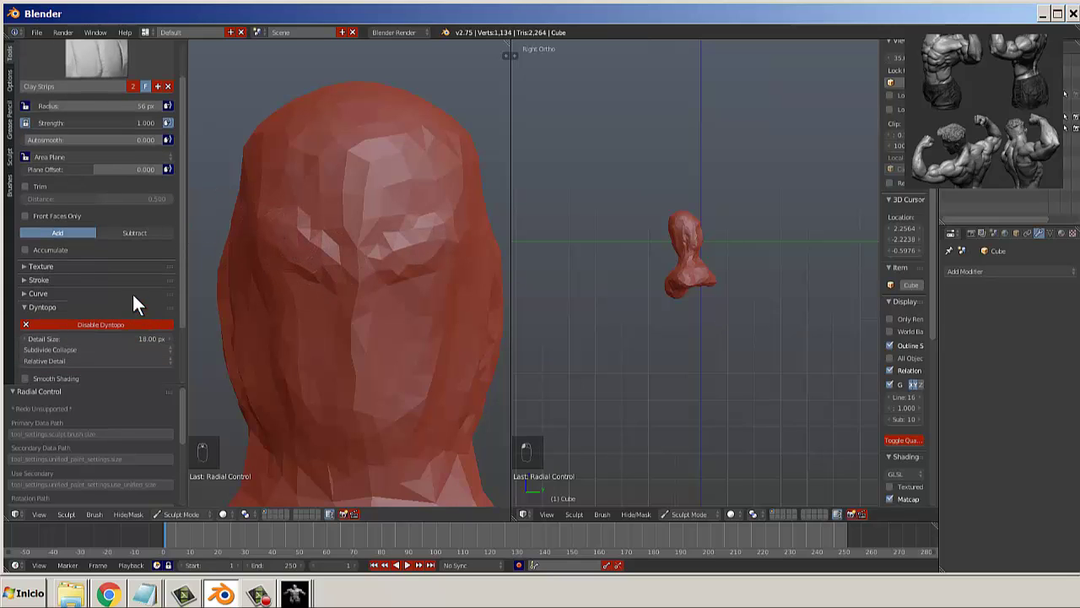
left_click(138, 338)
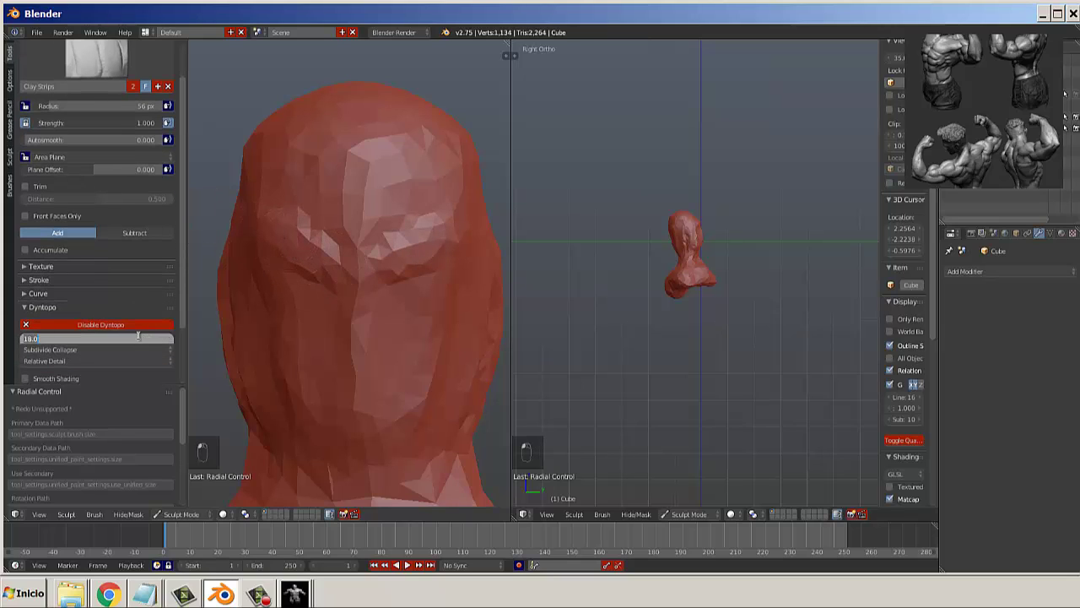
type("5")
key("Return")
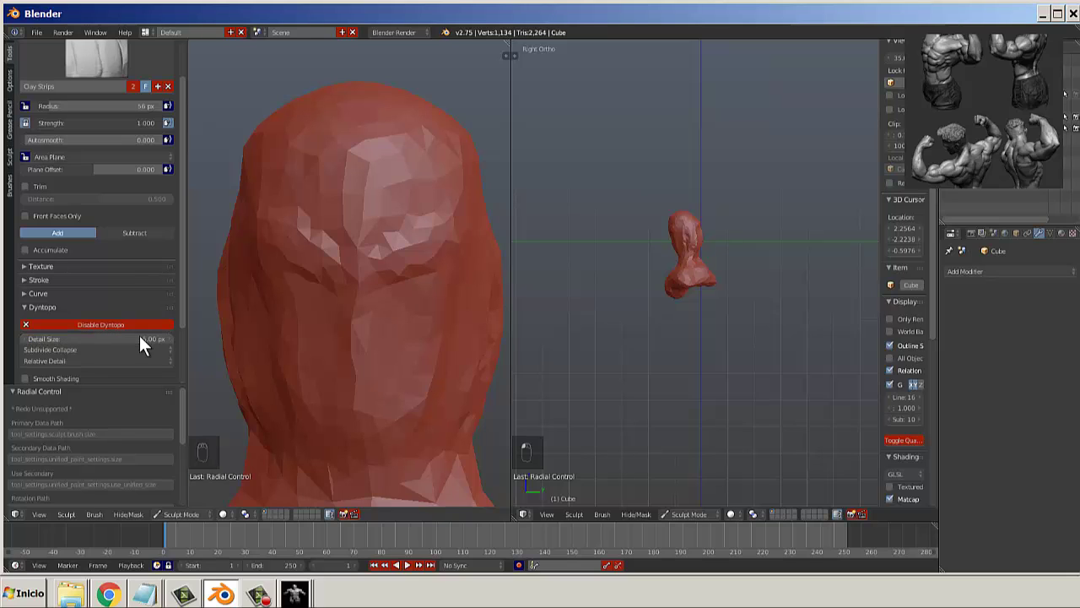
key("f")
left_click(265, 227)
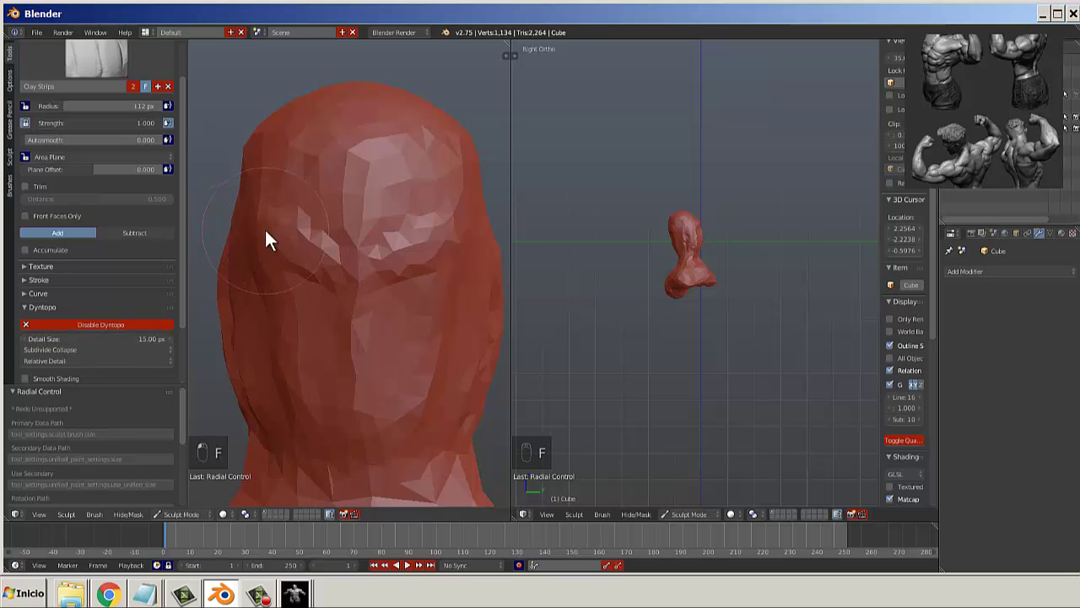
Build up the brows, nose and mouth area with Clay Strips strokes, setting the brush radius to 64 px.
left_click(316, 263)
key("f")
left_click(261, 273)
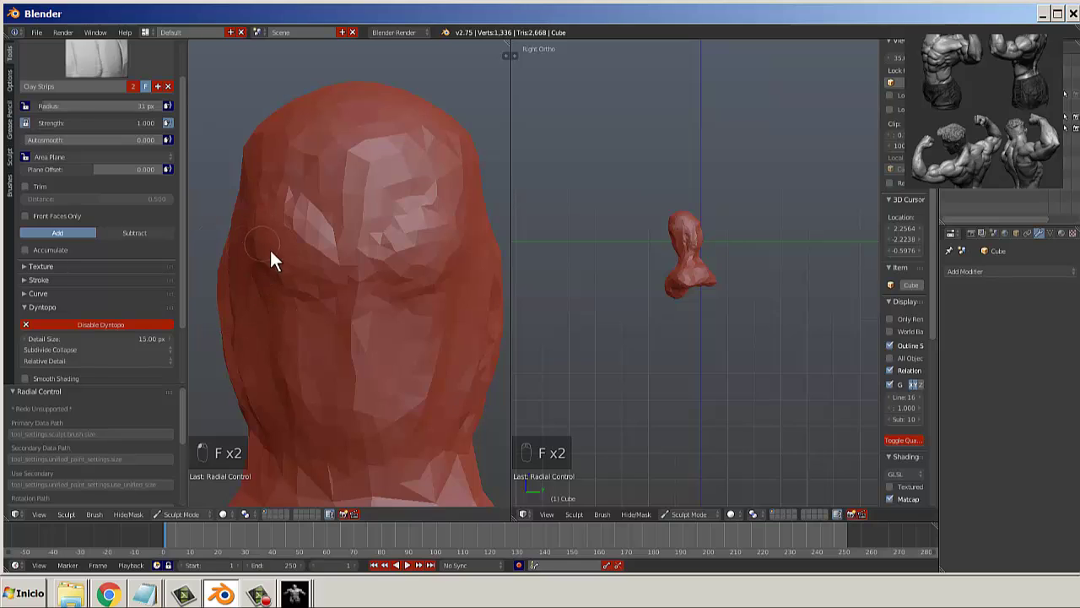
key("f")
left_click(283, 248)
mouse_move(269, 247)
left_mouse_down()
mouse_move(331, 272)
mouse_move(361, 342)
left_mouse_up()
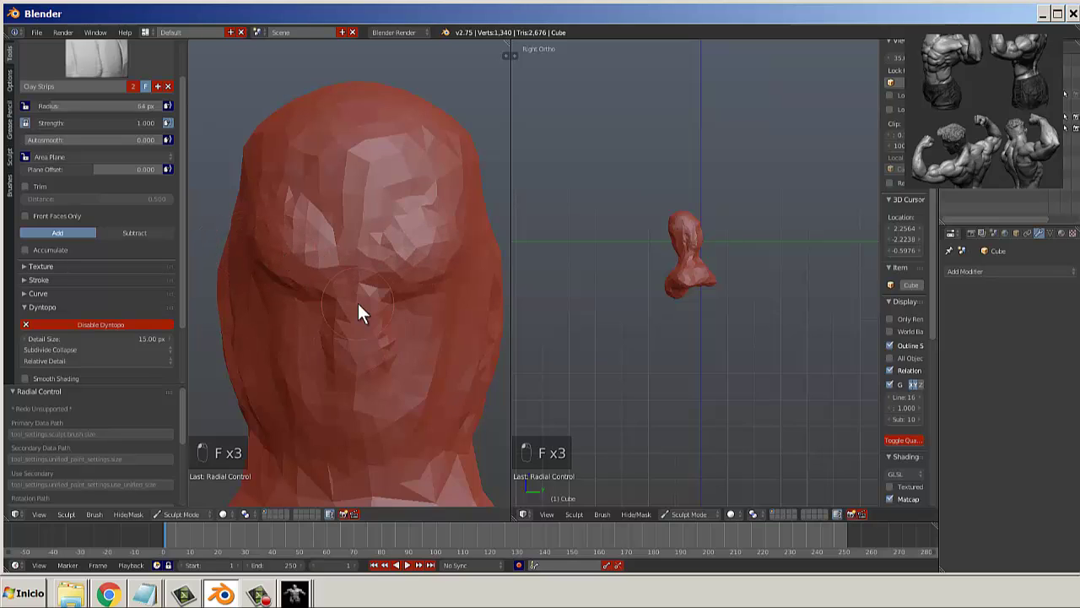
left_click_drag(358, 303, 335, 391)
scroll(334, 392, "down", 2)
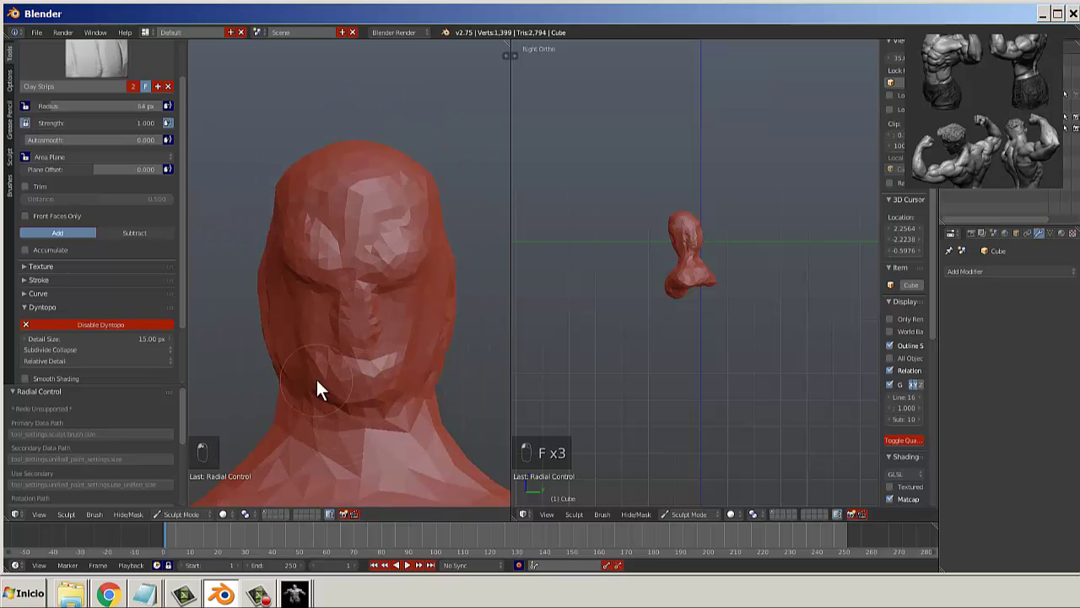
Smooth the surface of the forehead.
mouse_move(332, 189)
left_mouse_down("shift")
mouse_move(383, 203)
mouse_move(325, 196)
mouse_move(372, 189)
mouse_move(344, 188)
left_mouse_up("shift")
scroll(344, 187, "up", 1)
scroll(337, 190, "down", 1)
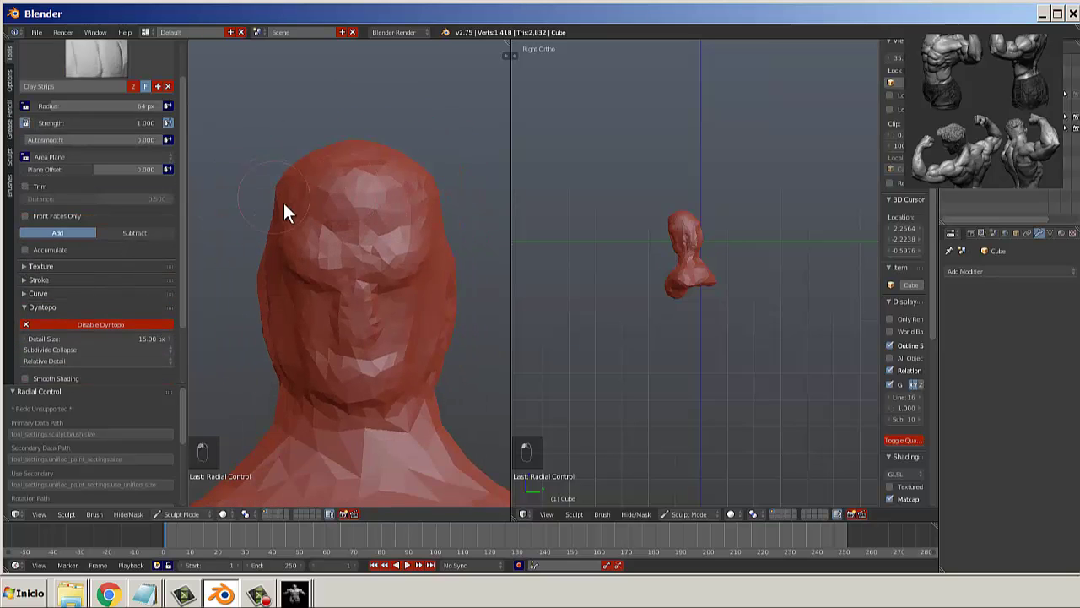
Build up the side of the face from the temple through the cheek to the jaw with Clay Strips.
middle_click_drag(284, 202, 398, 225)
left_click_drag(398, 228, 421, 339)
left_click_drag(365, 253, 369, 409)
scroll(337, 285, "down", 2)
mouse_move(371, 295)
middle_mouse_down()
mouse_move(248, 261)
mouse_move(385, 268)
mouse_move(362, 340)
mouse_move(401, 246)
mouse_move(417, 373)
mouse_move(434, 284)
middle_mouse_up()
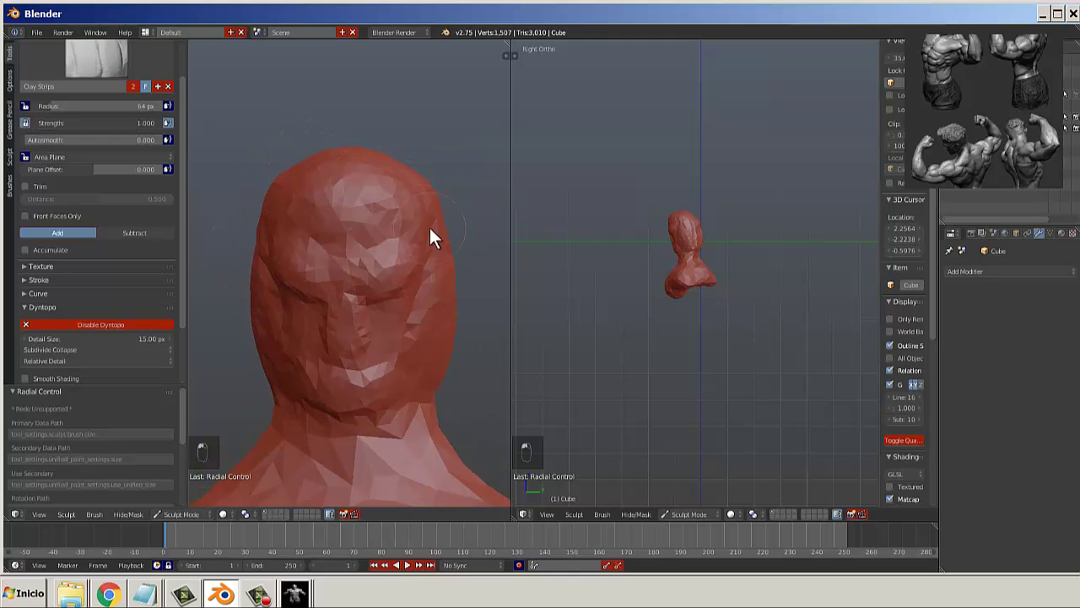
Add Clay Strips strokes beside the eye socket and over the nose.
scroll(392, 200, "down", 2)
scroll(396, 196, "up", 2)
mouse_move(408, 184)
middle_mouse_down()
mouse_move(374, 263)
mouse_move(295, 257)
middle_mouse_up()
left_click_drag(294, 257, 278, 262)
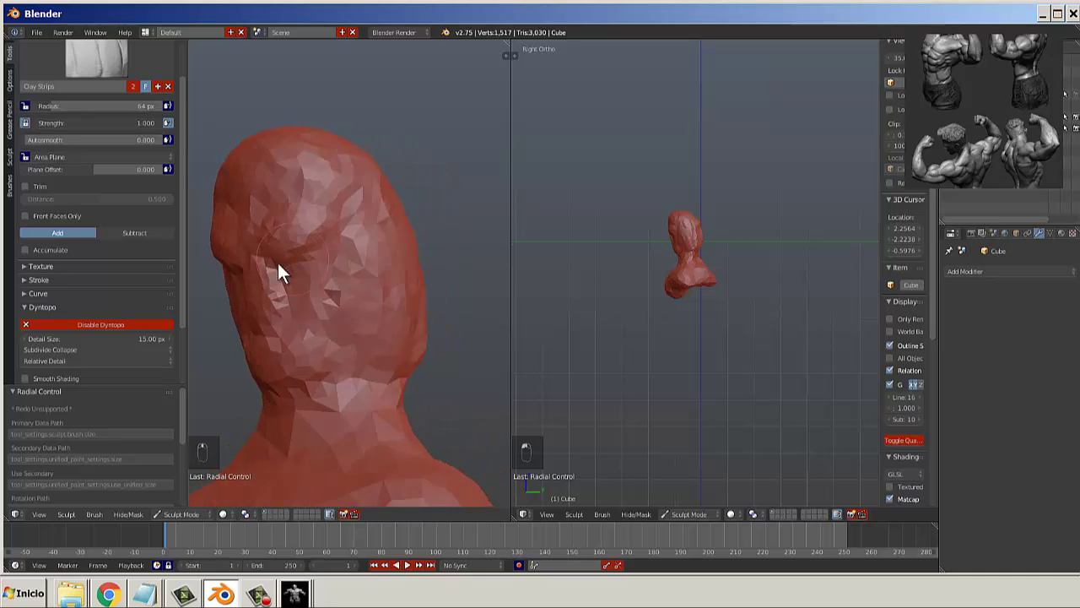
middle_click_drag(278, 262, 350, 267)
scroll(350, 268, "up", 3)
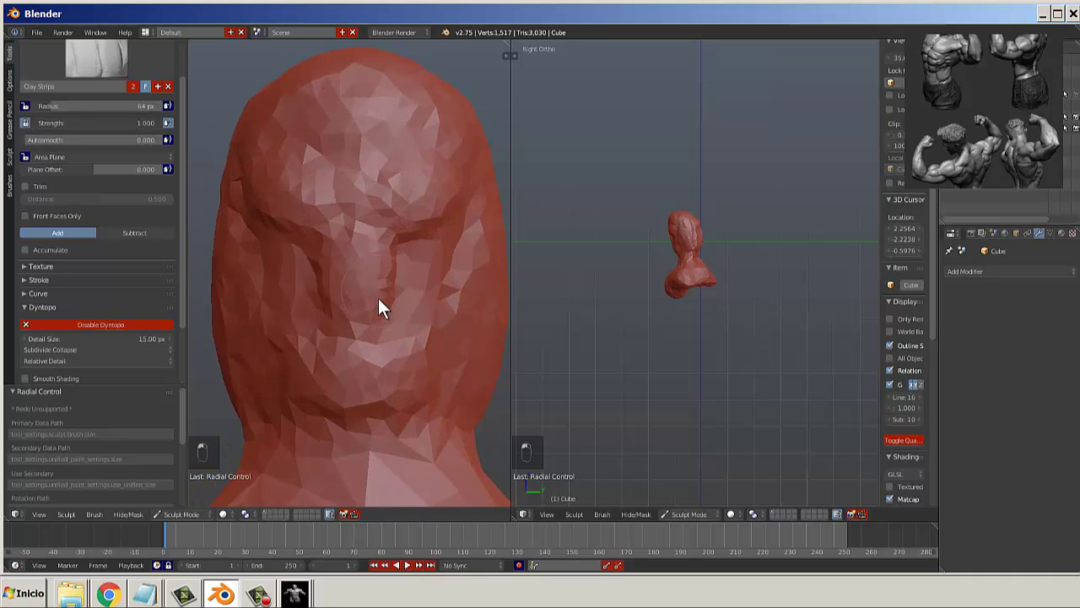
left_click_drag(378, 298, 365, 291)
Switch to the Grab brush at a 100 px radius and pull the upper sides of the skull outward.
scroll(140, 270, "down", 3)
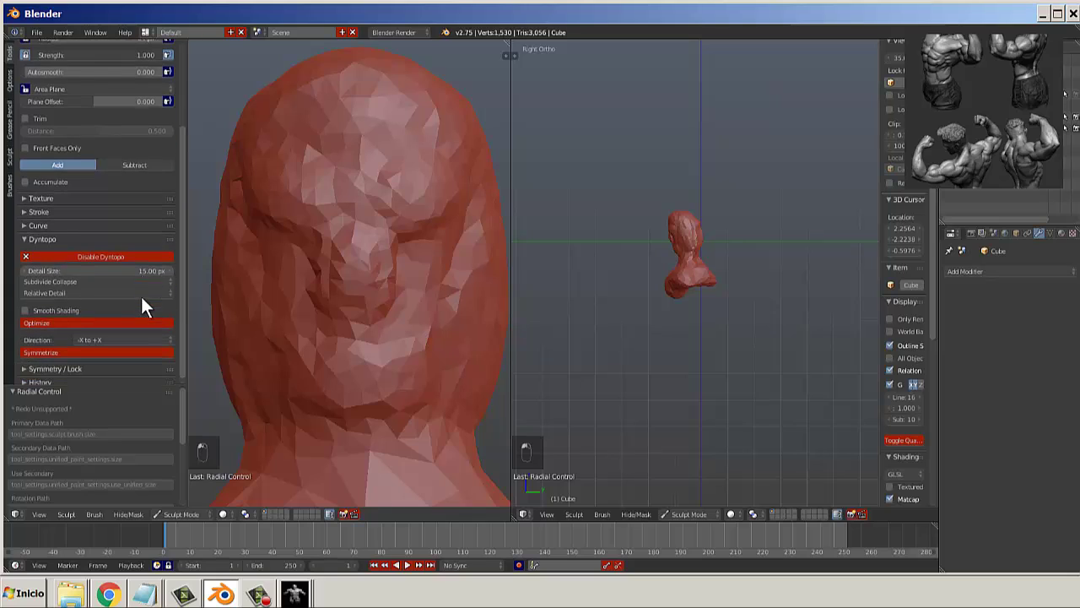
scroll(51, 179, "up", 5)
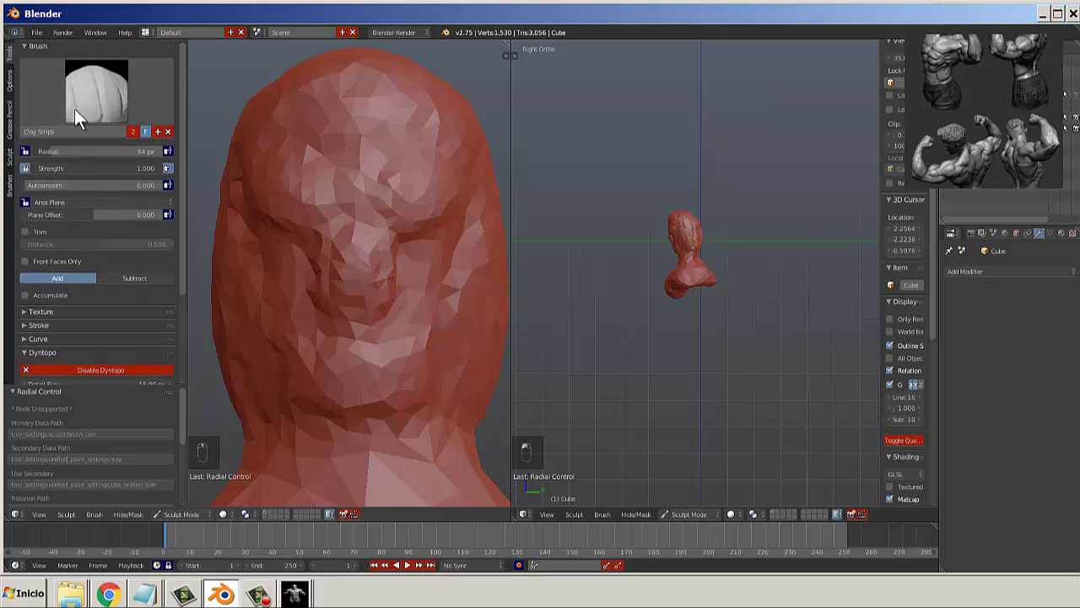
left_click(95, 108)
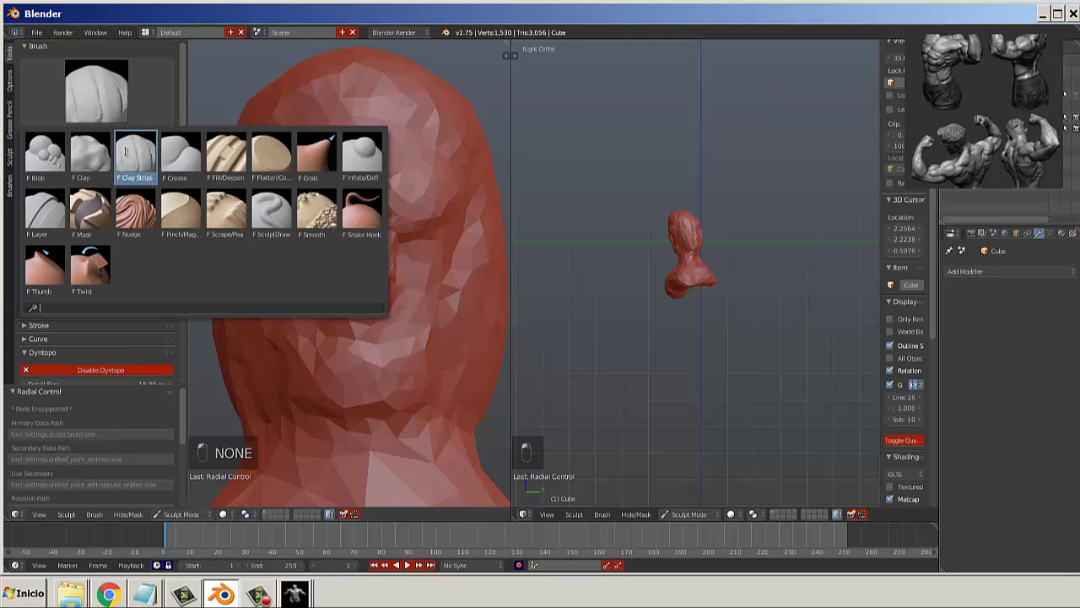
left_click(325, 153)
key("f")
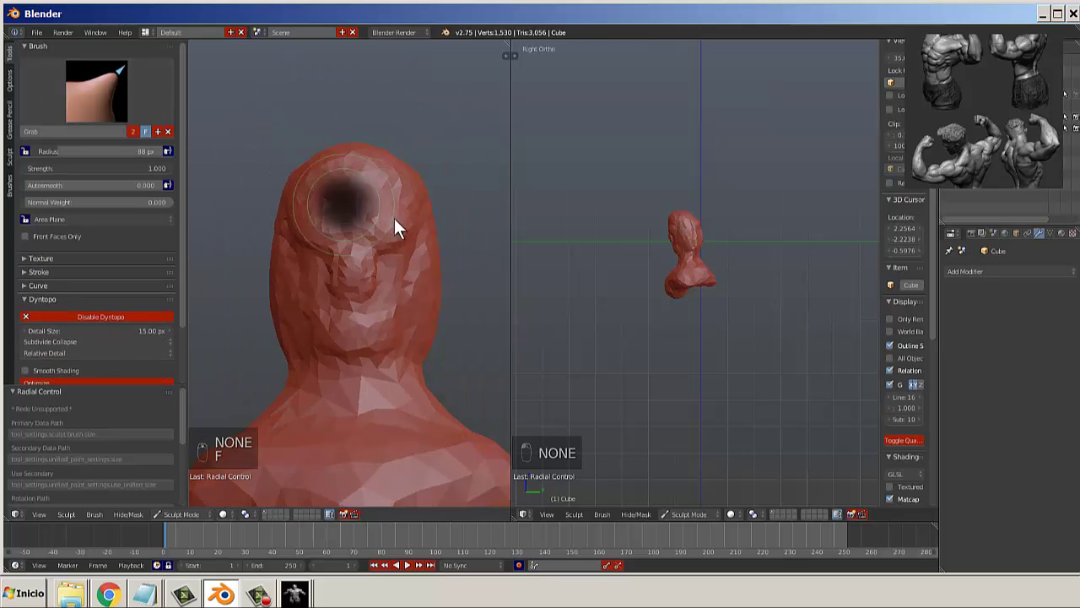
left_click(428, 205)
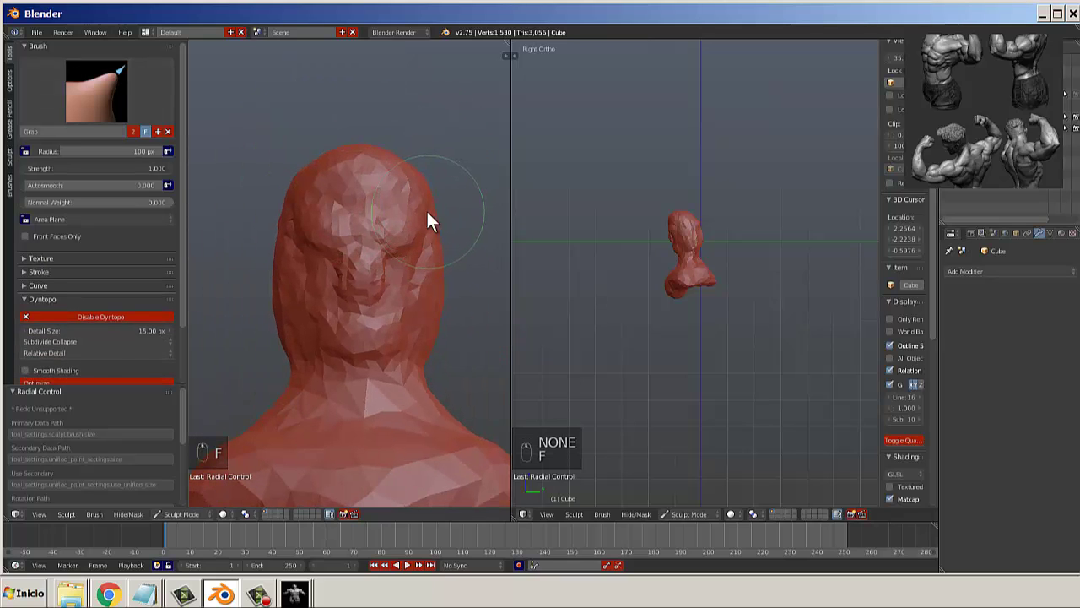
mouse_move(437, 217)
middle_mouse_down()
mouse_move(441, 249)
mouse_move(364, 233)
middle_mouse_up()
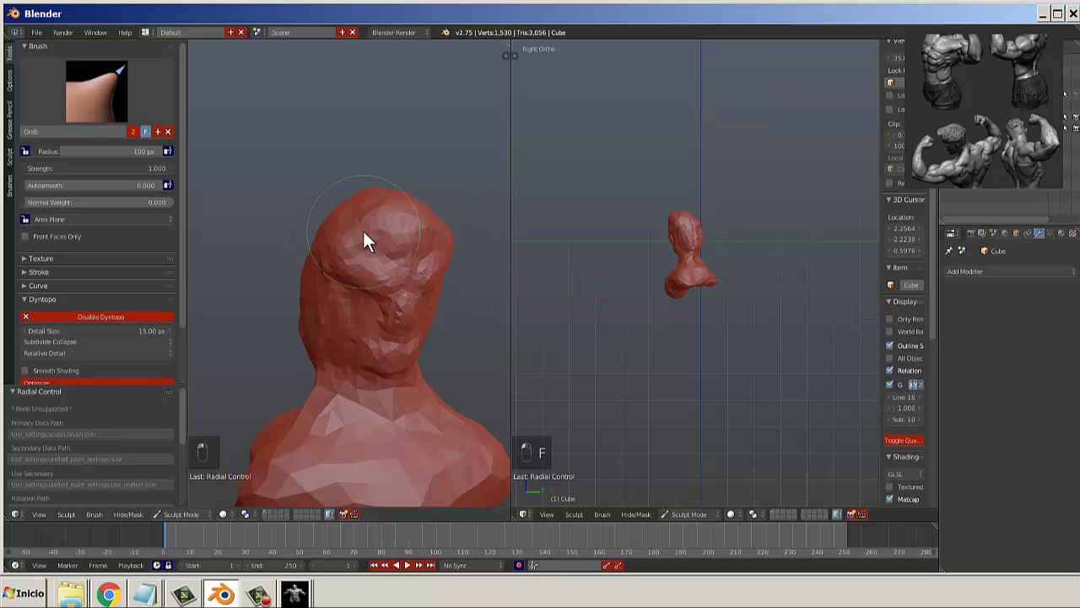
left_click_drag(363, 230, 328, 210)
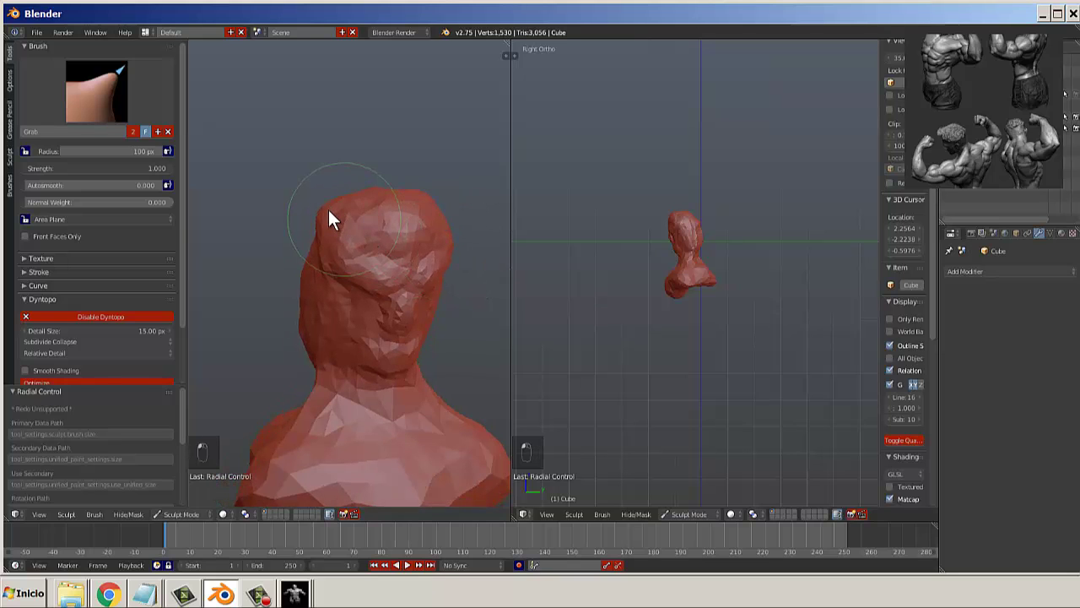
mouse_move(328, 210)
middle_mouse_down()
mouse_move(335, 229)
mouse_move(357, 212)
middle_mouse_up()
scroll(403, 294, "up", 2)
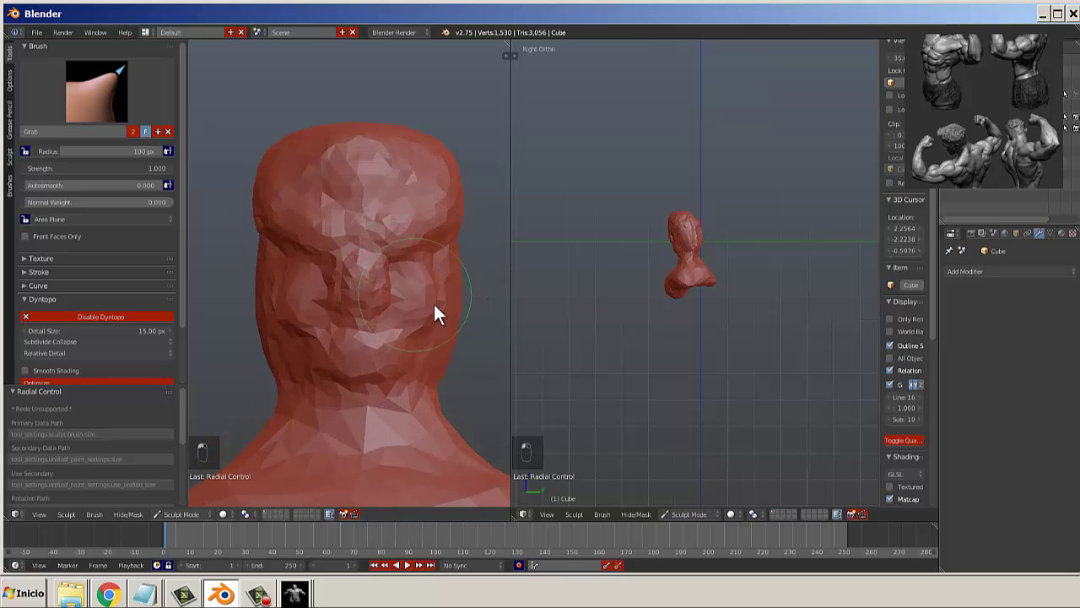
Pull the lower face down into a narrower chin and push the chin forward in profile with the Grab brush.
left_click_drag(429, 302, 376, 403)
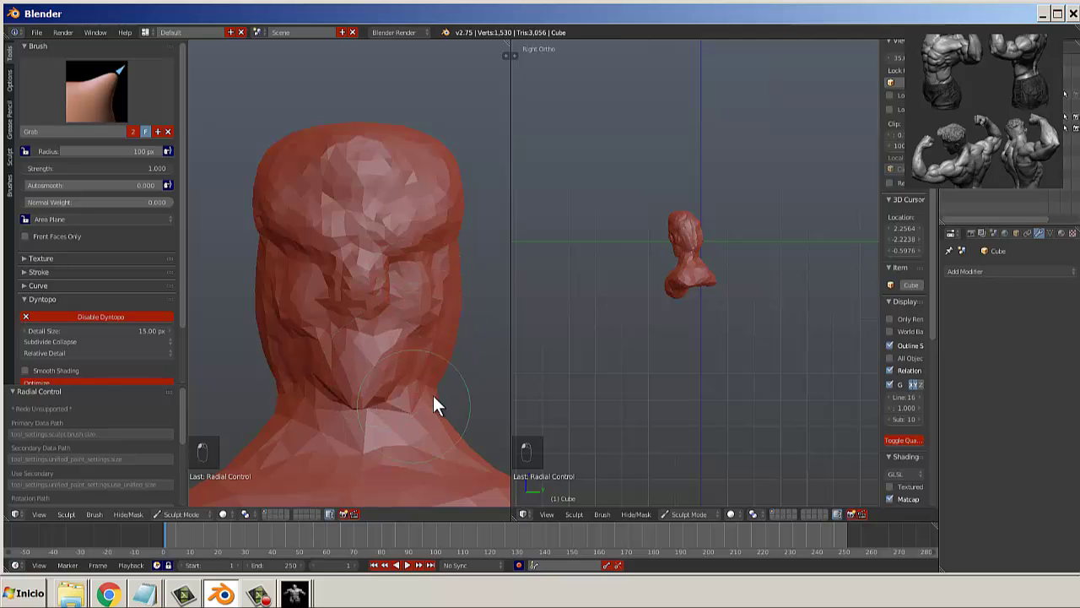
middle_click_drag(433, 405, 494, 403)
middle_click_drag(675, 295, 709, 245)
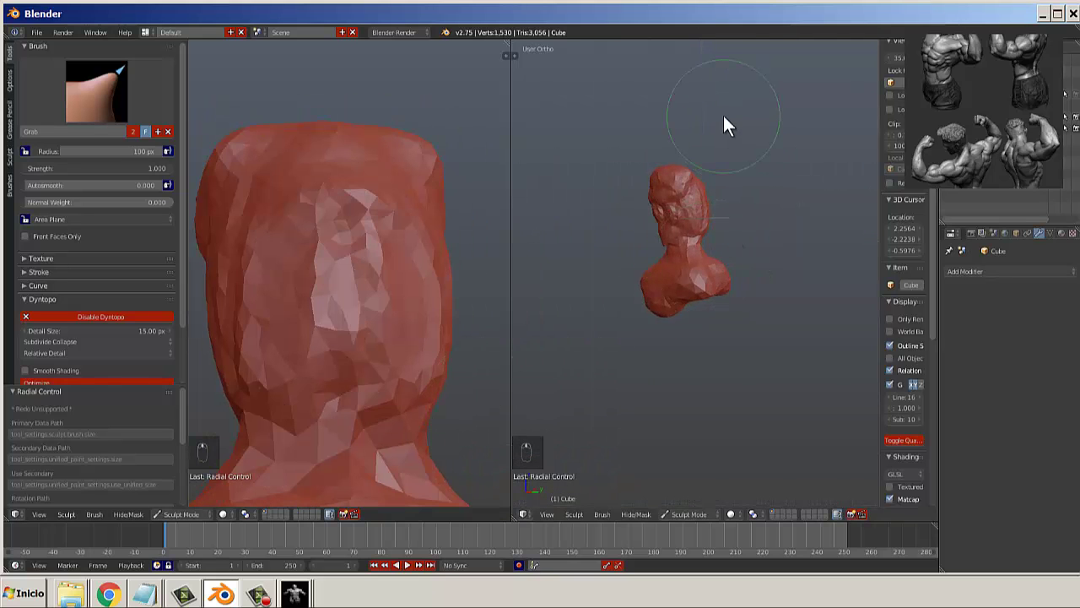
key("KP_3")
scroll(706, 163, "up", 4)
scroll(477, 140, "down", 1)
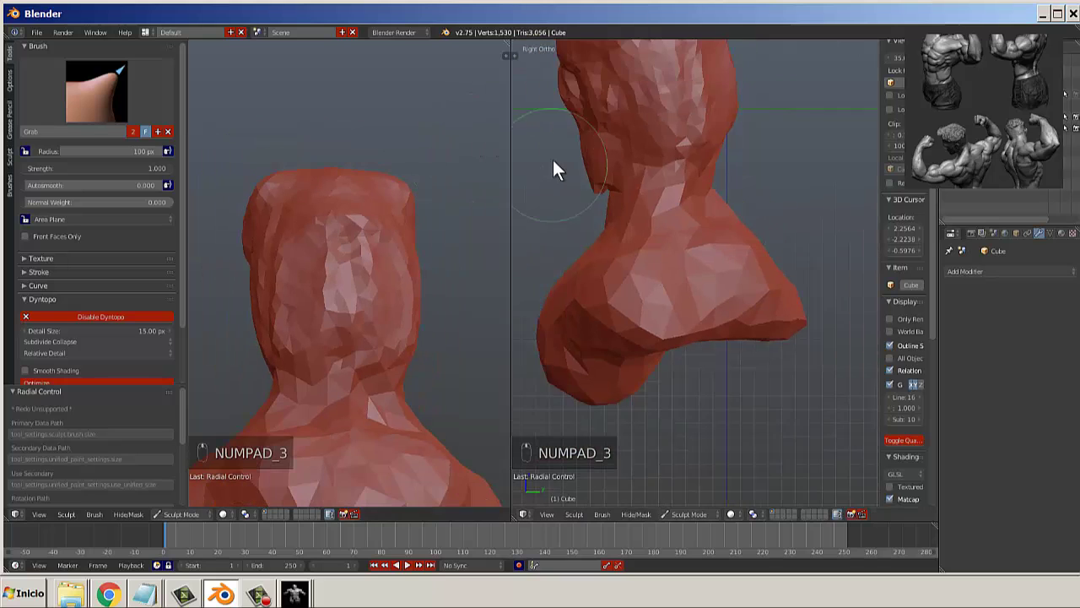
scroll(553, 161, "down", 1)
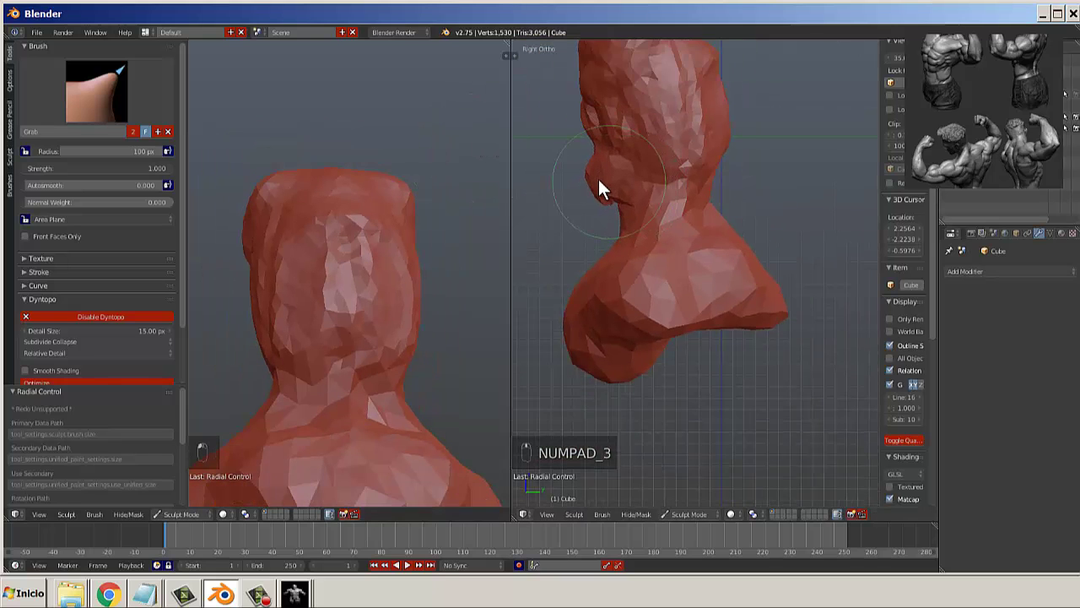
scroll(620, 207, "down", 1)
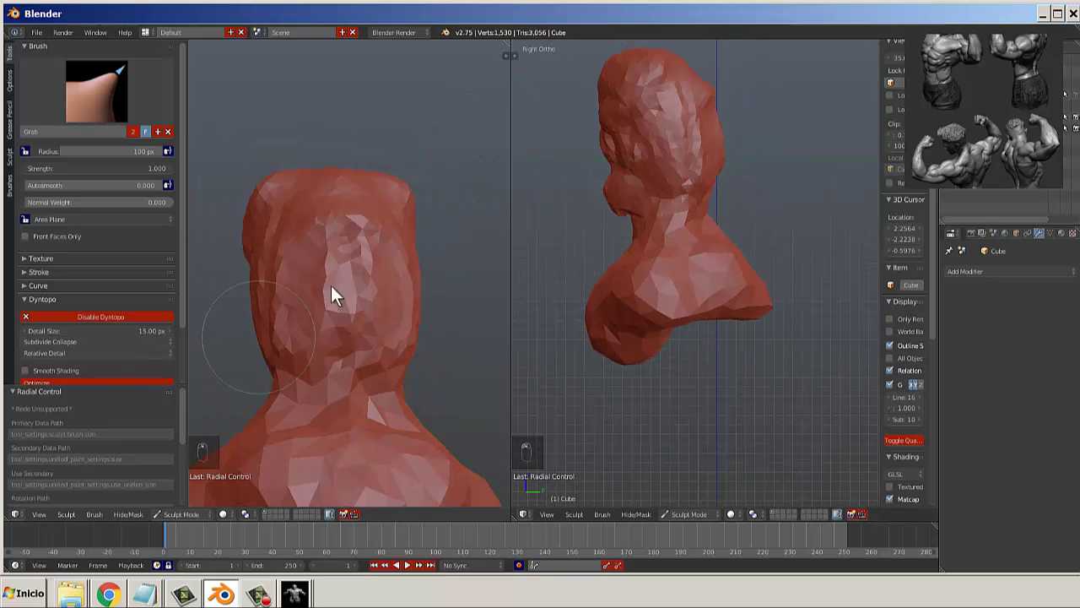
Switch to the Inflate/Deflate brush and set its radius to 136 px.
middle_click_drag(333, 295, 285, 338)
scroll(284, 333, "down", 2)
scroll(341, 336, "up", 4)
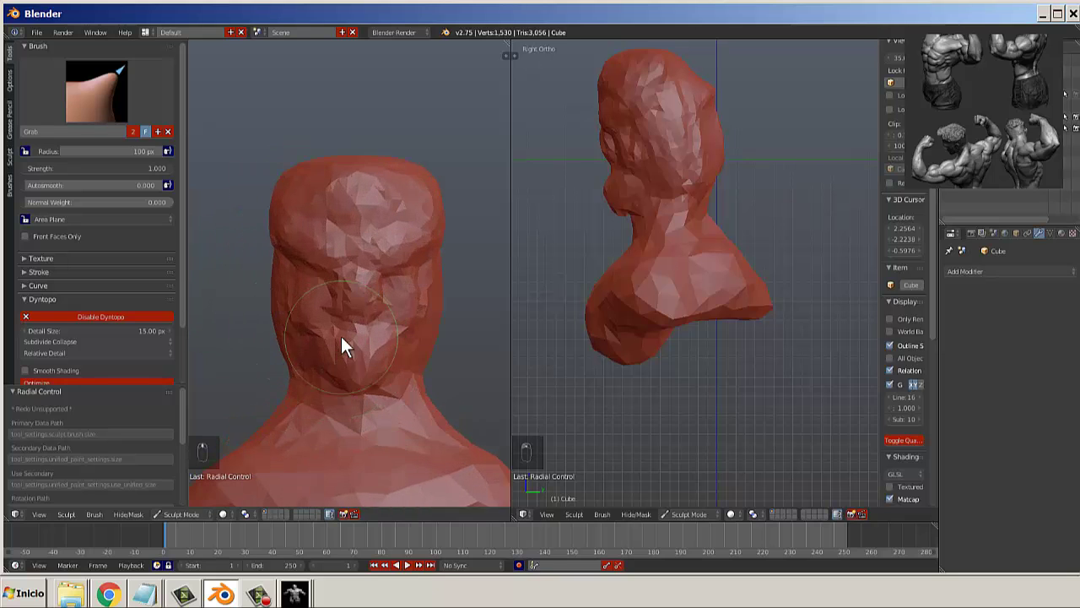
scroll(349, 298, "down", 3)
mouse_move(400, 308)
middle_mouse_down()
mouse_move(335, 313)
mouse_move(370, 212)
mouse_move(337, 237)
middle_mouse_up()
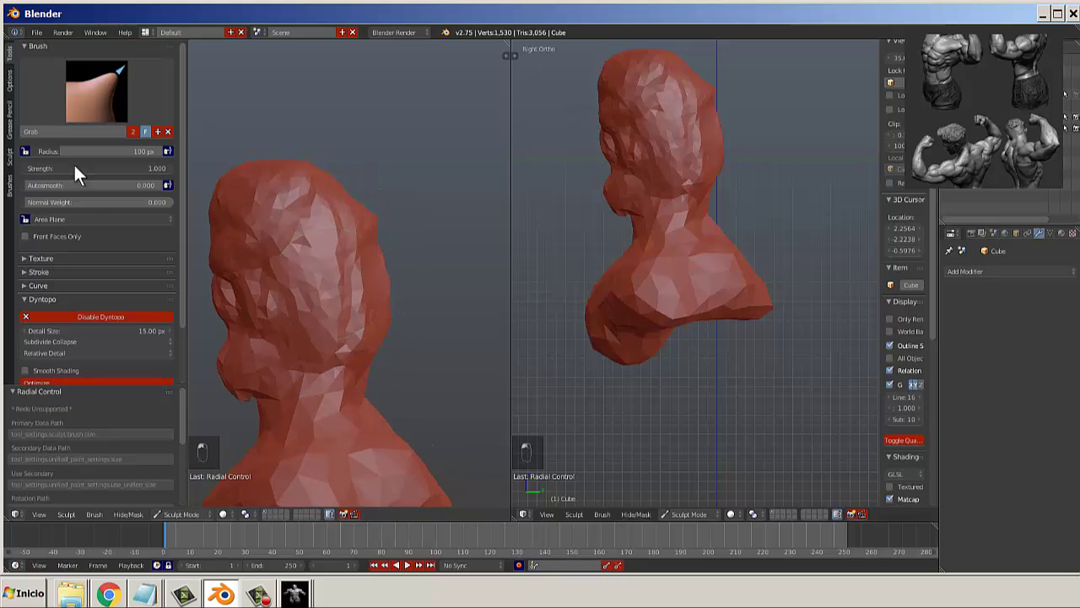
left_click(94, 91)
left_click(361, 164)
key("f")
left_click(361, 203)
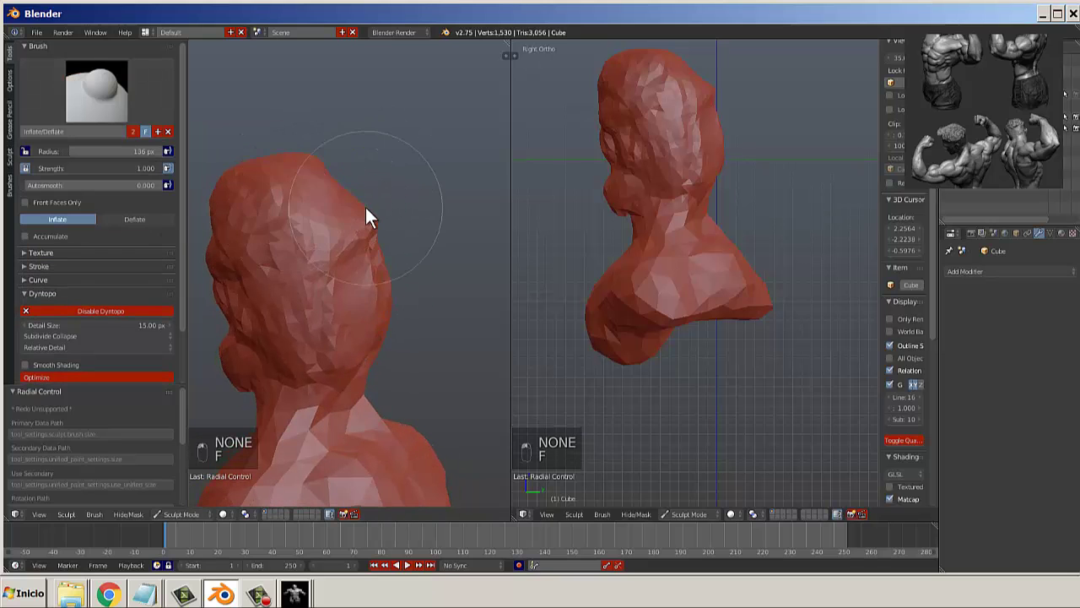
Inflate the back of the head and the nape, and smooth the transition into the neck.
mouse_move(366, 207)
left_mouse_down()
mouse_move(299, 170)
mouse_move(284, 193)
mouse_move(371, 309)
mouse_move(336, 396)
left_mouse_up()
mouse_move(335, 395)
middle_mouse_down()
mouse_move(379, 377)
mouse_move(340, 354)
middle_mouse_up()
mouse_move(339, 355)
left_mouse_down("shift")
mouse_move(359, 353)
mouse_move(339, 361)
left_mouse_up("shift")
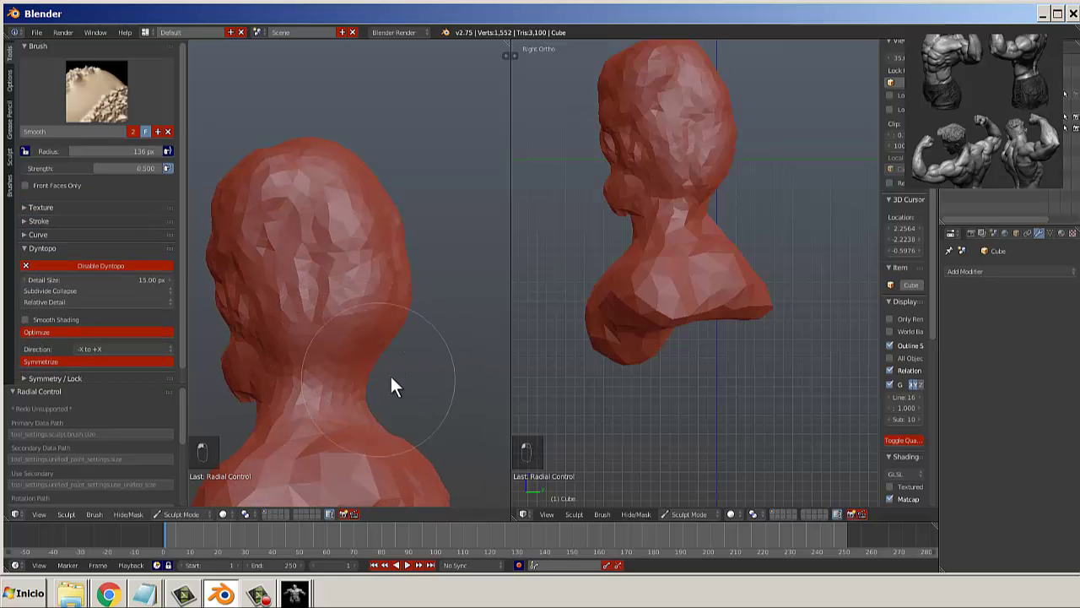
key("i")
scroll(295, 354, "down", 3)
key("KP_1")
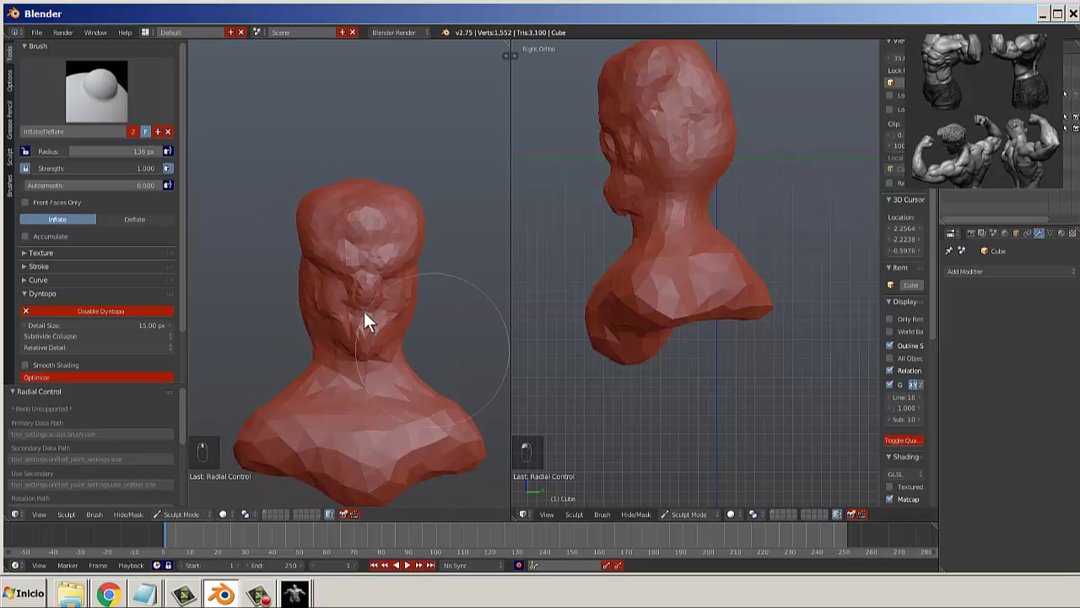
left_click(121, 89)
left_click(139, 169)
scroll(330, 261, "up", 4)
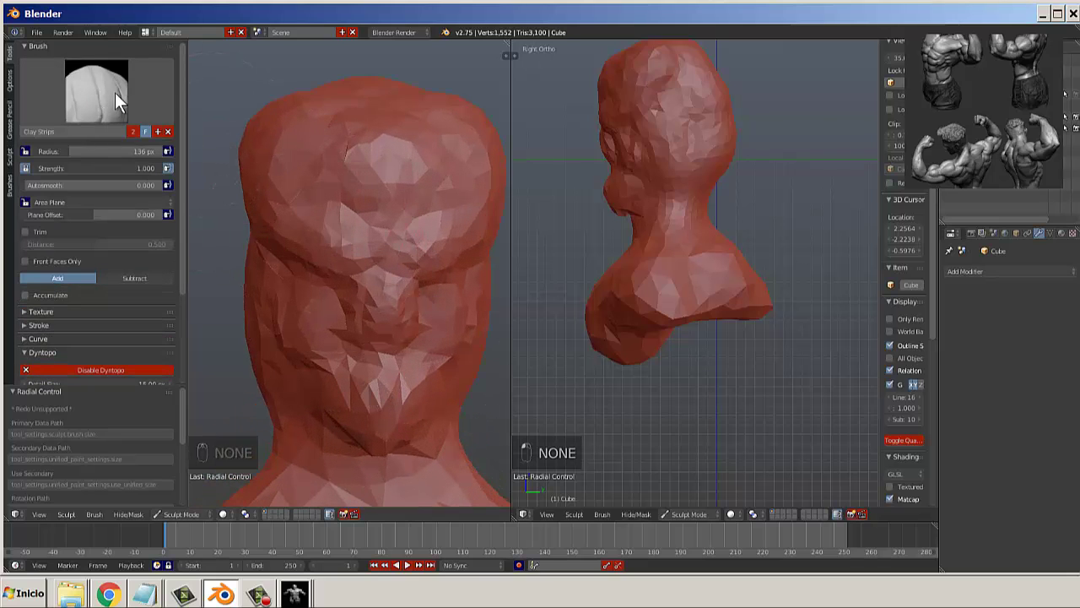
Switch to the Smooth brush with a 70 px radius and a strength of 0.234.
left_click(102, 101)
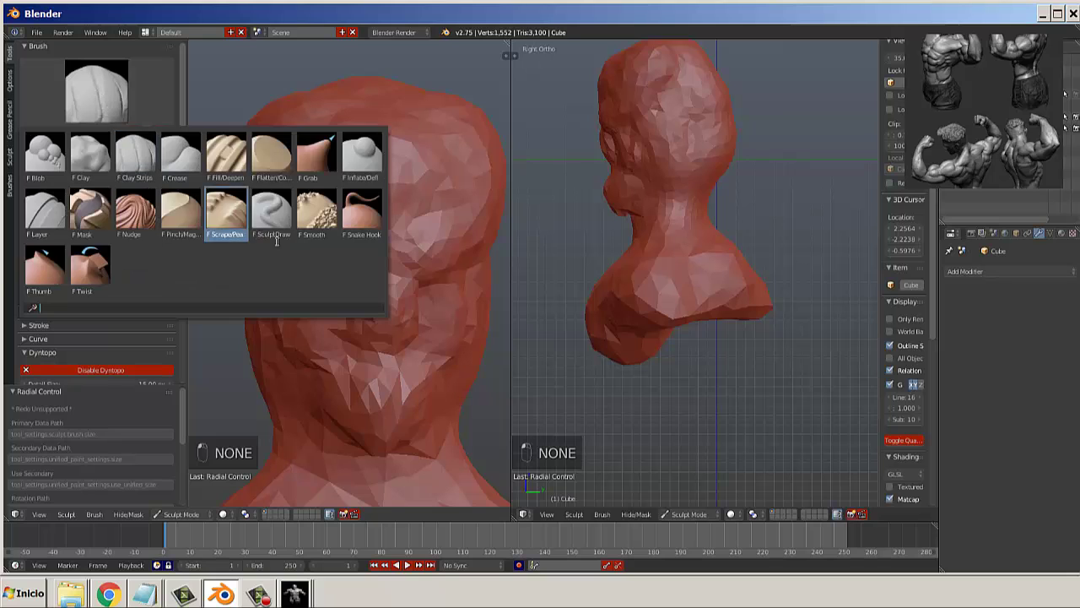
left_click(314, 211)
middle_click_drag(254, 164, 333, 167)
key("f")
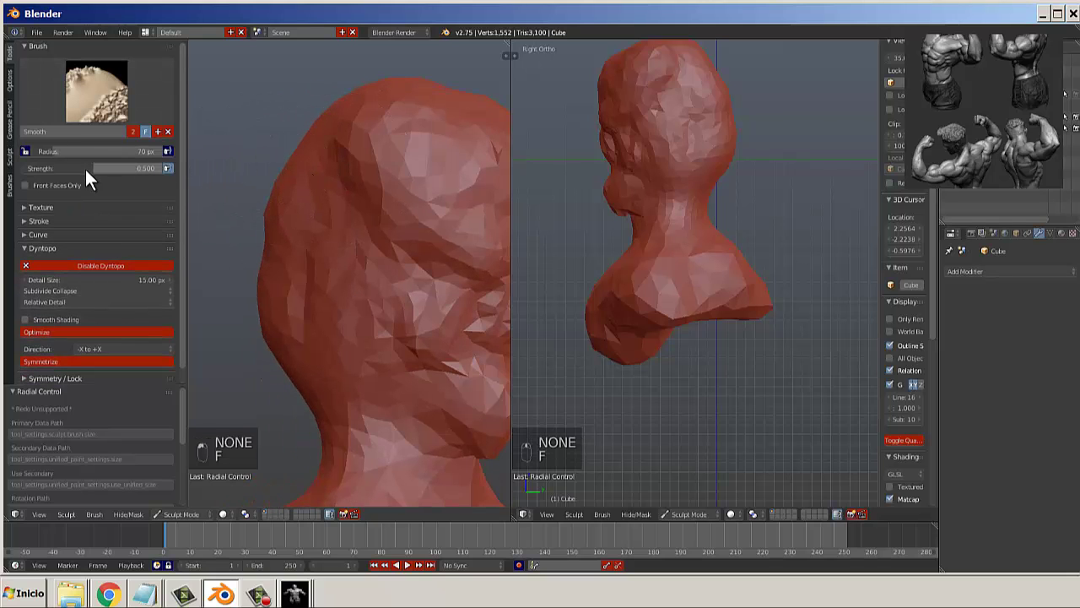
left_click_drag(85, 168, 51, 169)
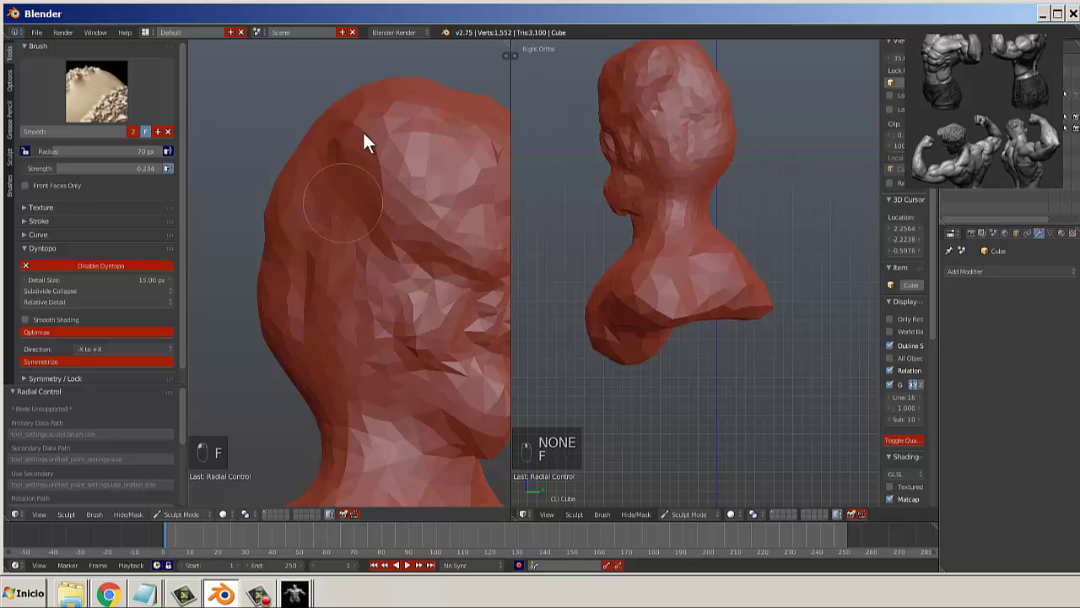
Soften the creases on the sides and top of the skull with the Smooth brush.
middle_click_drag(364, 140, 333, 284)
scroll(400, 289, "up", 8)
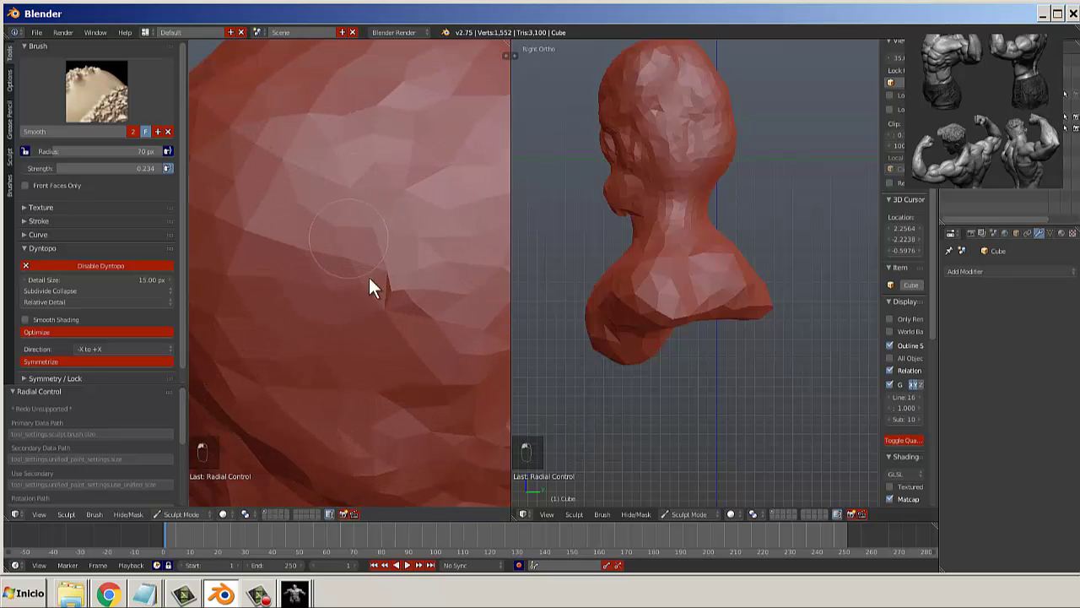
scroll(372, 221, "down", 5)
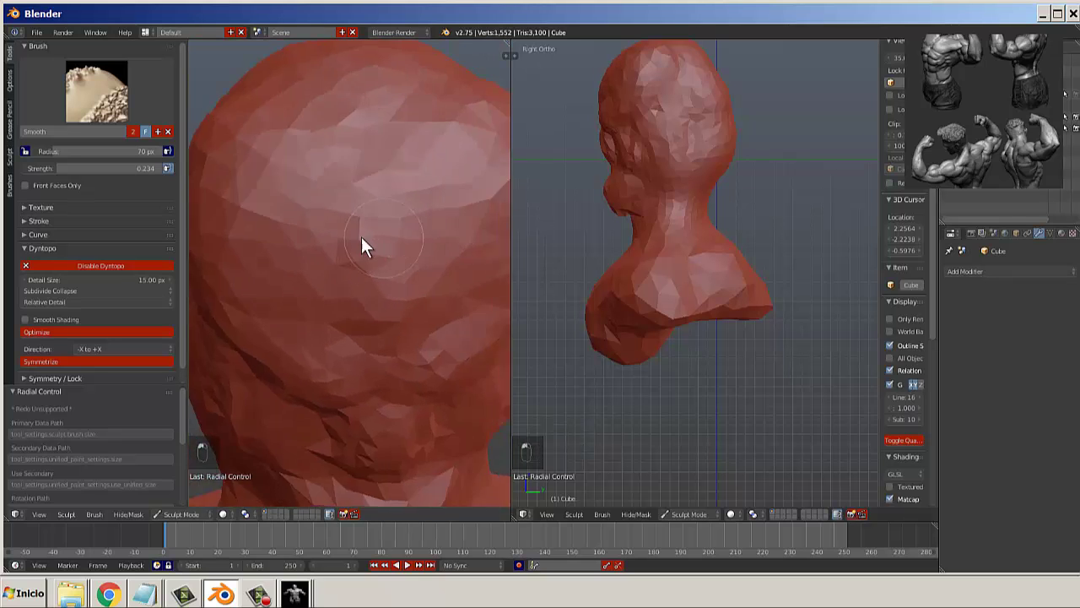
middle_click_drag(361, 237, 327, 213)
scroll(355, 152, "down", 2)
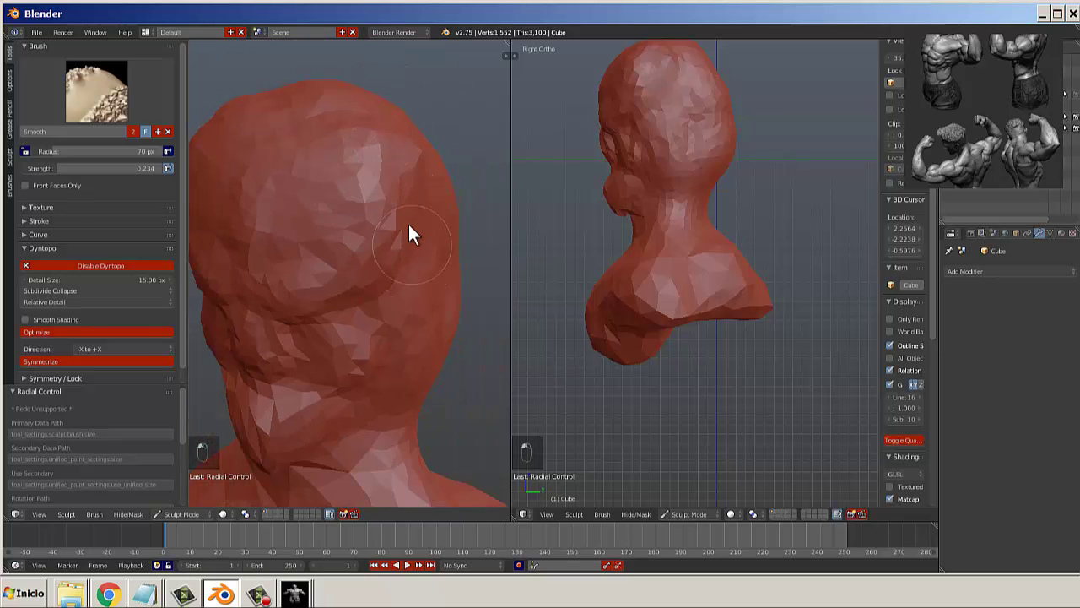
middle_click_drag(410, 234, 363, 160)
left_click(114, 84)
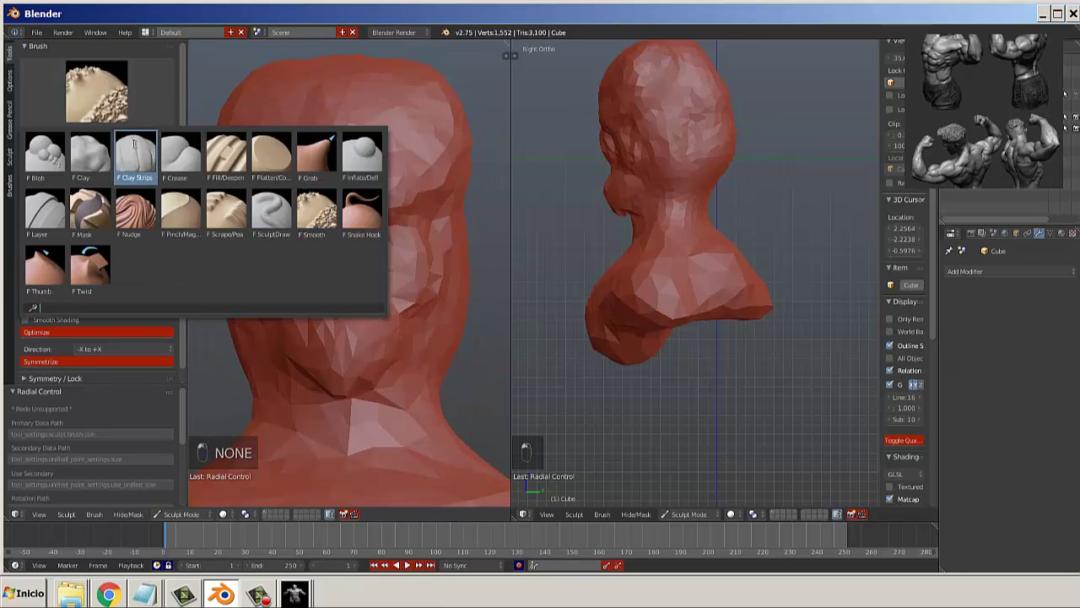
left_click(135, 156)
left_click(108, 109)
left_click(354, 165)
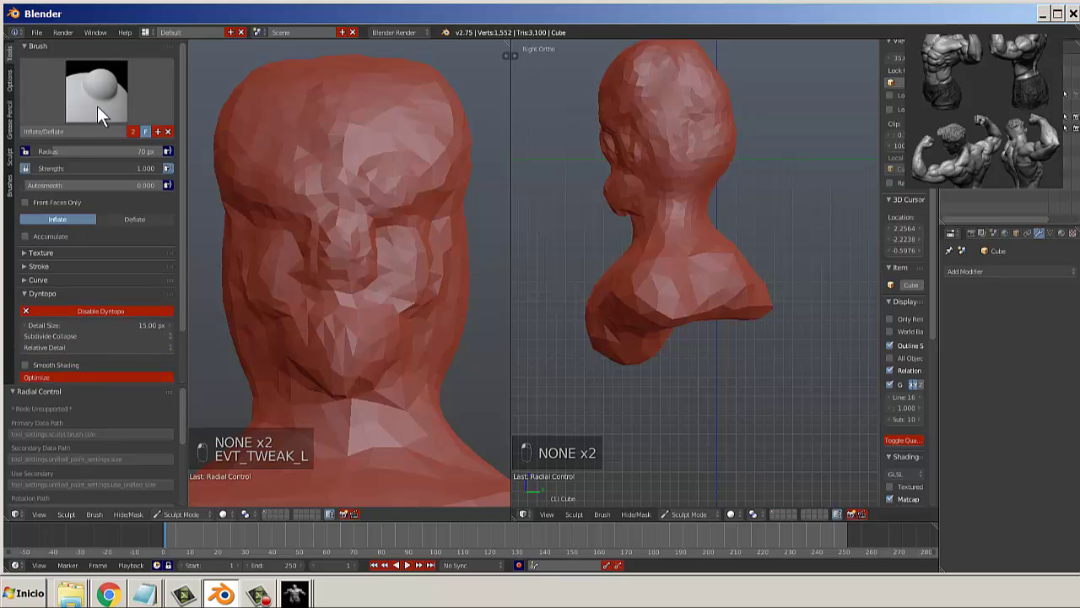
Switch to the Clay brush and smooth the facets in the middle of the forehead.
left_click(97, 105)
left_click(90, 156)
left_click(113, 93)
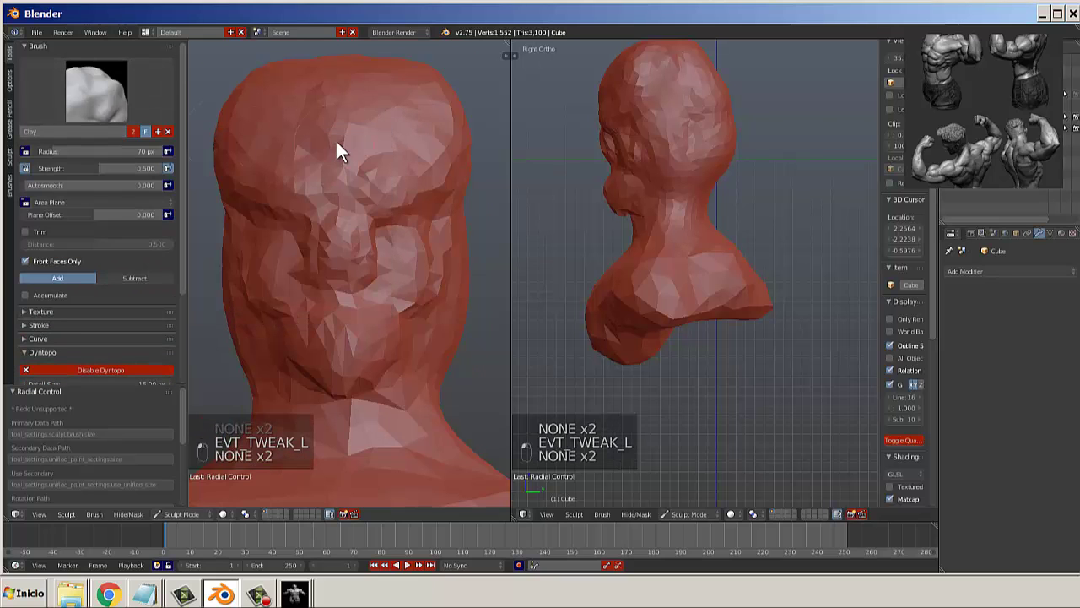
scroll(334, 139, "up", 2)
key("s")
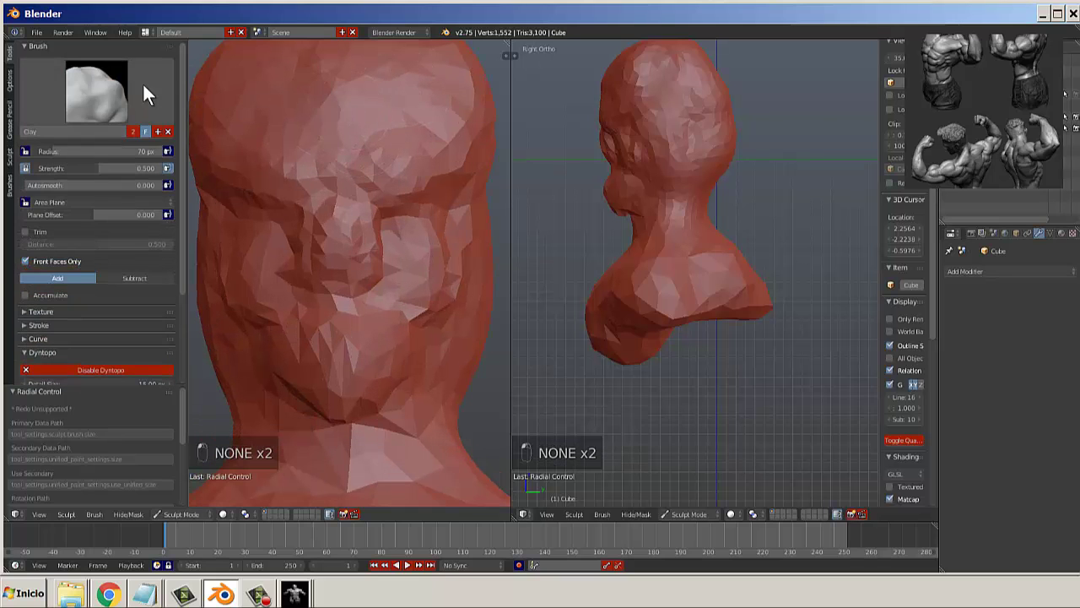
mouse_move(335, 105)
left_mouse_down("shift")
mouse_move(292, 103)
mouse_move(381, 111)
left_mouse_up("shift")
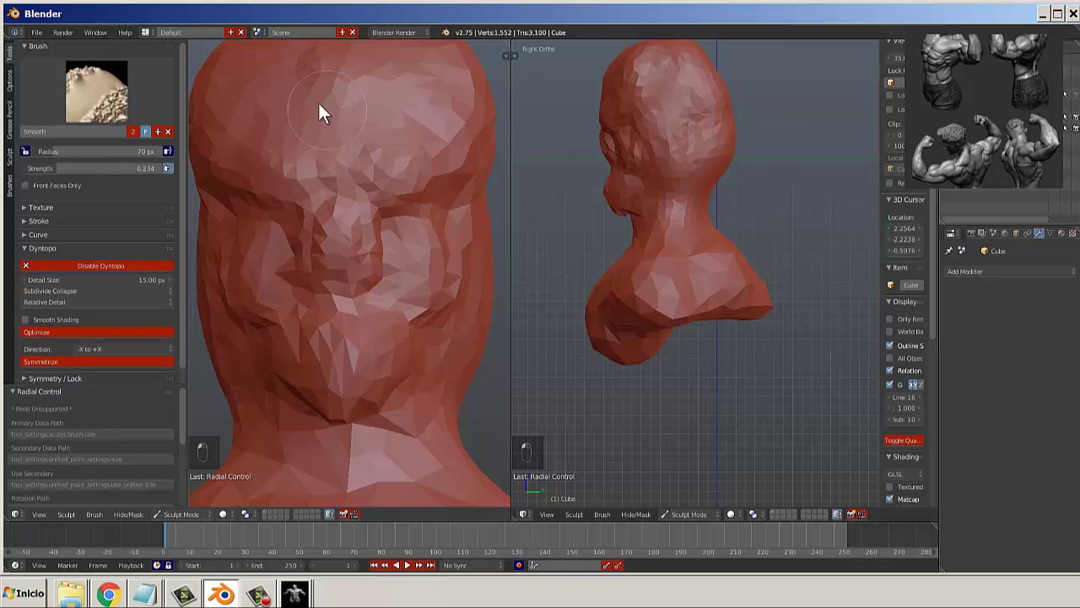
middle_click_drag(353, 131, 329, 88)
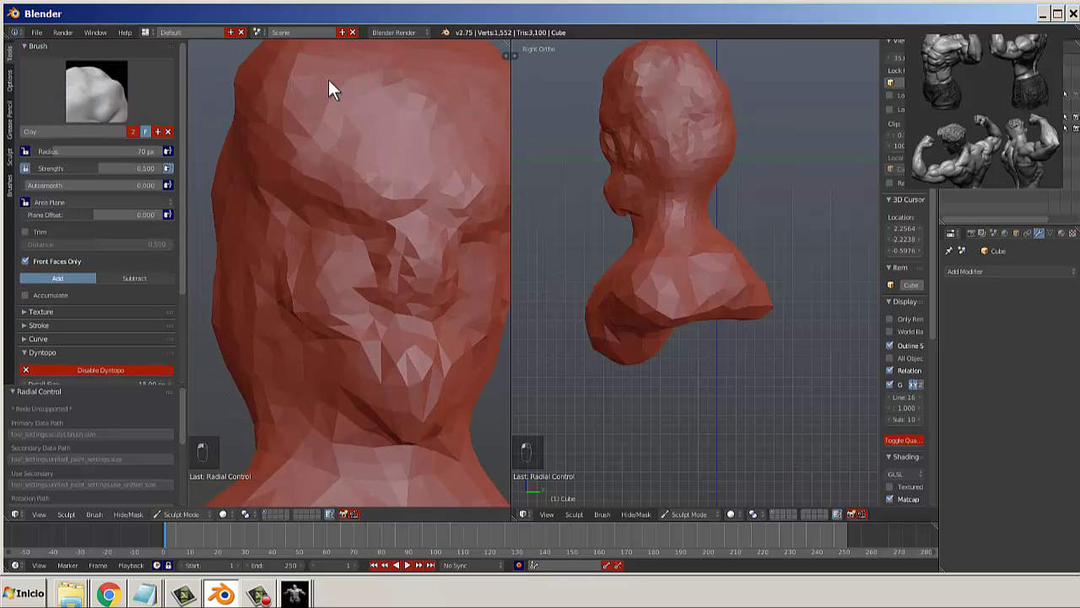
Switch to the Clay Strips brush, add volume to the forehead and smooth it above the brows.
left_click(119, 85)
left_click(131, 162)
left_click_drag(373, 176, 364, 169, "shift")
left_click_drag(313, 106, 309, 107)
mouse_move(379, 156)
left_mouse_down("shift")
mouse_move(390, 162)
mouse_move(287, 99)
mouse_move(359, 121)
left_mouse_up("shift")
Smooth the side and back of the skull.
scroll(360, 122, "down", 3)
mouse_move(341, 125)
middle_mouse_down()
mouse_move(228, 145)
mouse_move(304, 180)
middle_mouse_up()
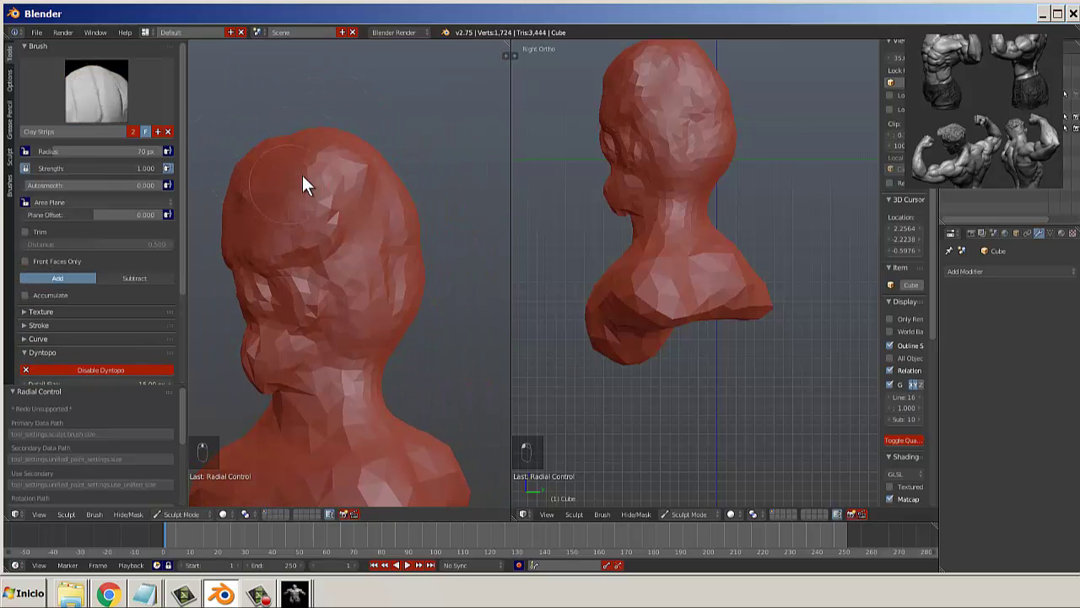
key("s")
left_click_drag(373, 307, 390, 281, "shift")
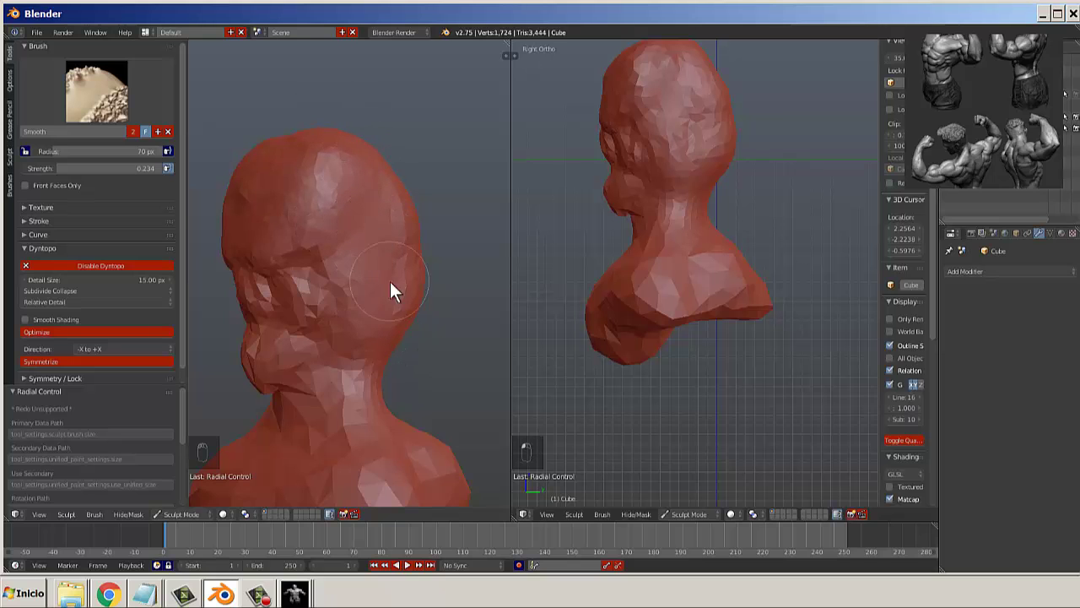
middle_click_drag(388, 279, 297, 266)
left_click_drag(337, 254, 360, 215, "shift")
mouse_move(359, 244)
middle_mouse_down()
mouse_move(285, 302)
mouse_move(362, 244)
mouse_move(364, 138)
middle_mouse_up()
Smooth the nape and the front of the neck below the jaw.
key("s")
key("c")
key("s")
key("c")
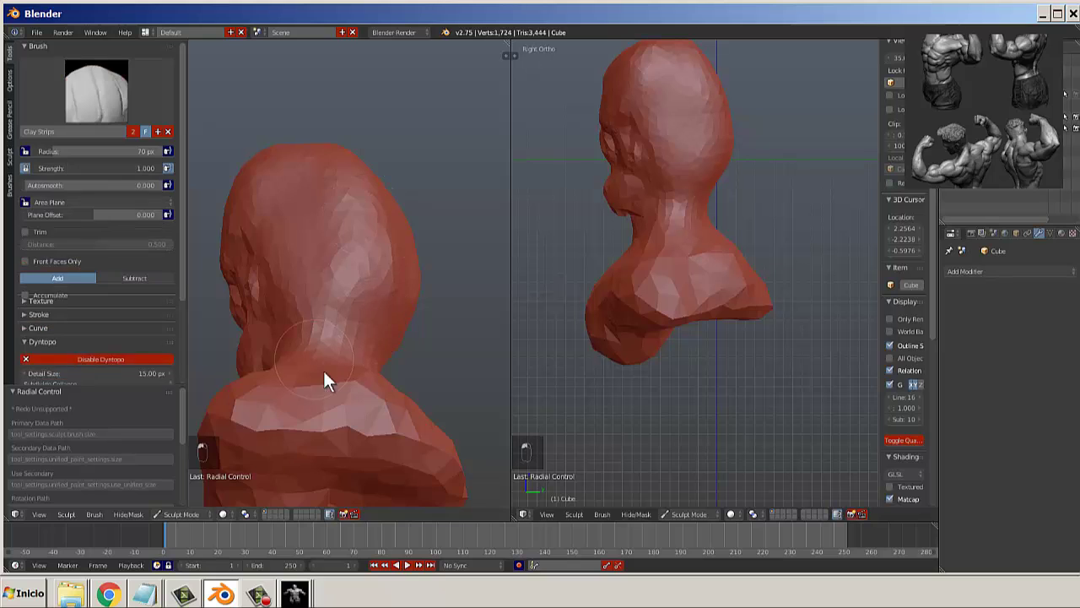
mouse_move(322, 368)
middle_mouse_down()
mouse_move(402, 399)
mouse_move(311, 438)
mouse_move(309, 414)
middle_mouse_up()
key("s")
key("c")
key("s")
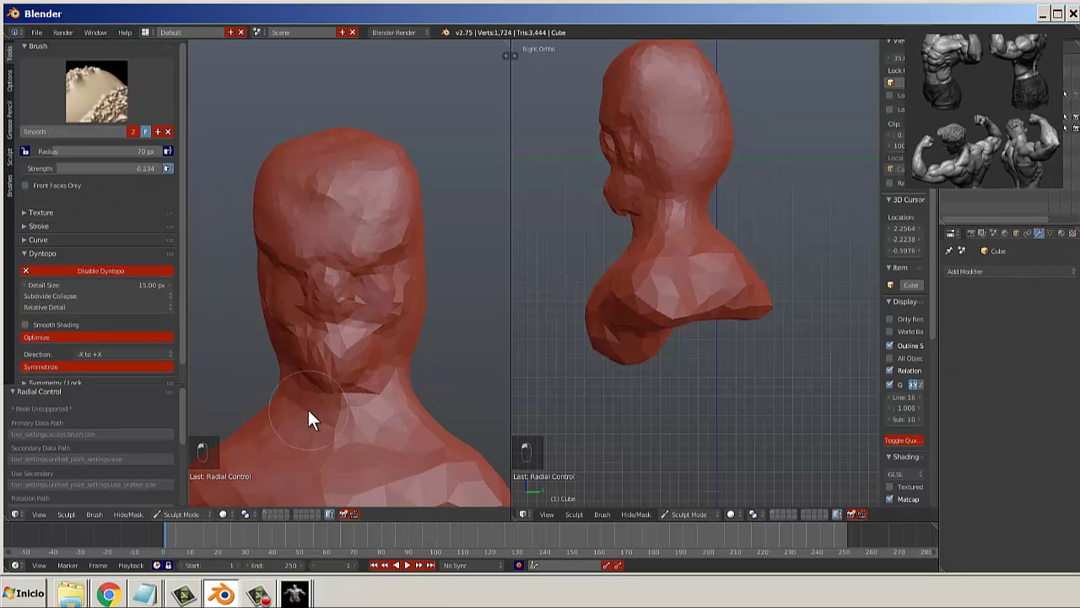
key("c")
Smooth the transition from the side of the neck into the shoulders.
scroll(335, 375, "down", 4)
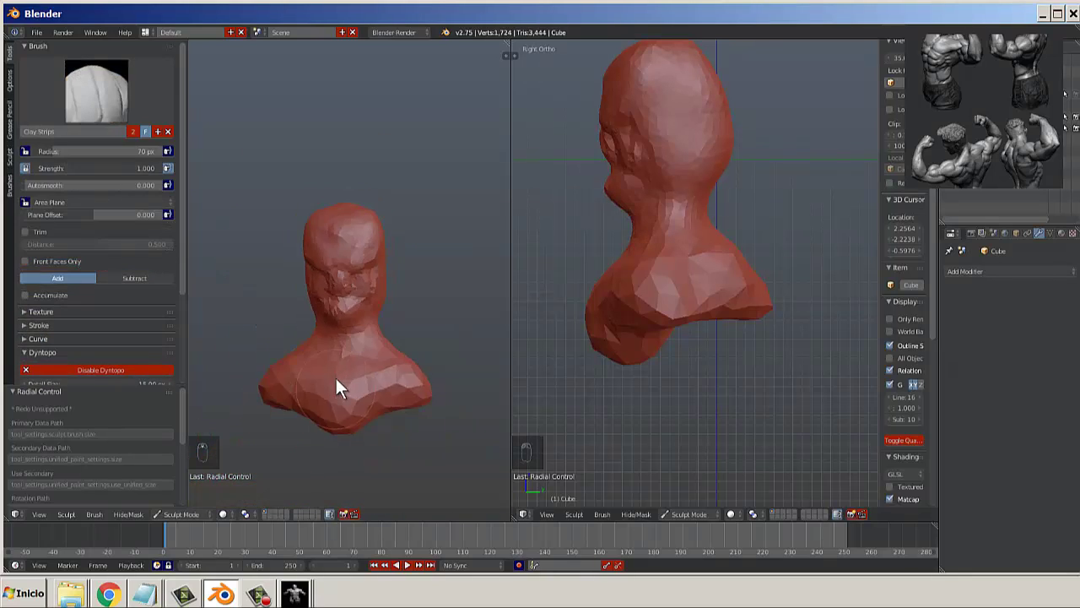
mouse_move(335, 375)
middle_mouse_down()
mouse_move(385, 379)
mouse_move(300, 404)
middle_mouse_up()
key("s")
key("c")
scroll(388, 390, "up", 3)
key("s")
key("c")
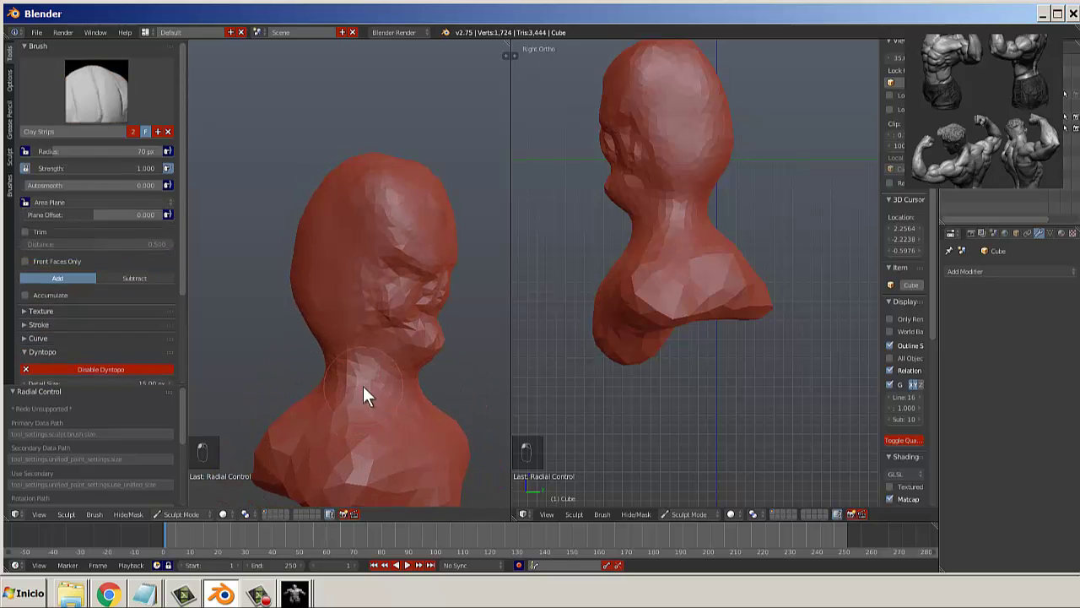
Smooth the top of the shoulder and the edge of the upper chest.
key("s")
key("c")
mouse_move(414, 394)
middle_mouse_down()
mouse_move(325, 399)
mouse_move(249, 369)
middle_mouse_up()
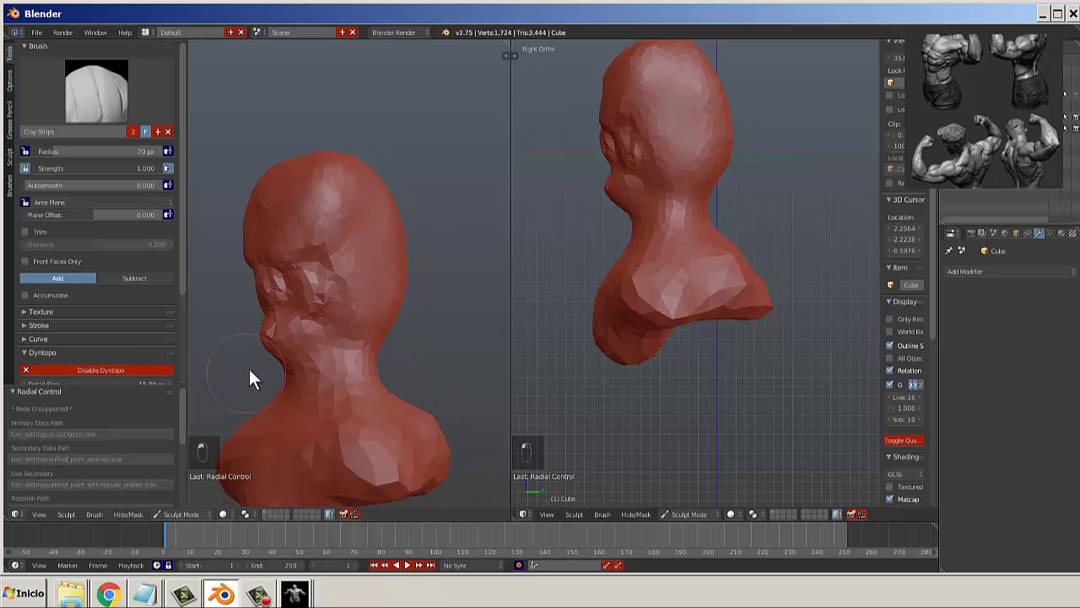
mouse_move(376, 392)
left_mouse_down("shift")
mouse_move(361, 425)
mouse_move(444, 441)
mouse_move(435, 447)
left_mouse_up("shift")
mouse_move(414, 437)
left_mouse_down("shift")
mouse_move(438, 430)
mouse_move(404, 489)
mouse_move(413, 481)
left_mouse_up("shift")
middle_click_drag(356, 404, 427, 395)
Smooth the forehead and the crown of the head.
scroll(337, 211, "up", 2)
mouse_move(328, 188)
left_mouse_down("shift")
mouse_move(305, 157)
mouse_move(327, 184)
mouse_move(379, 136)
mouse_move(343, 111)
mouse_move(279, 128)
left_mouse_up("shift")
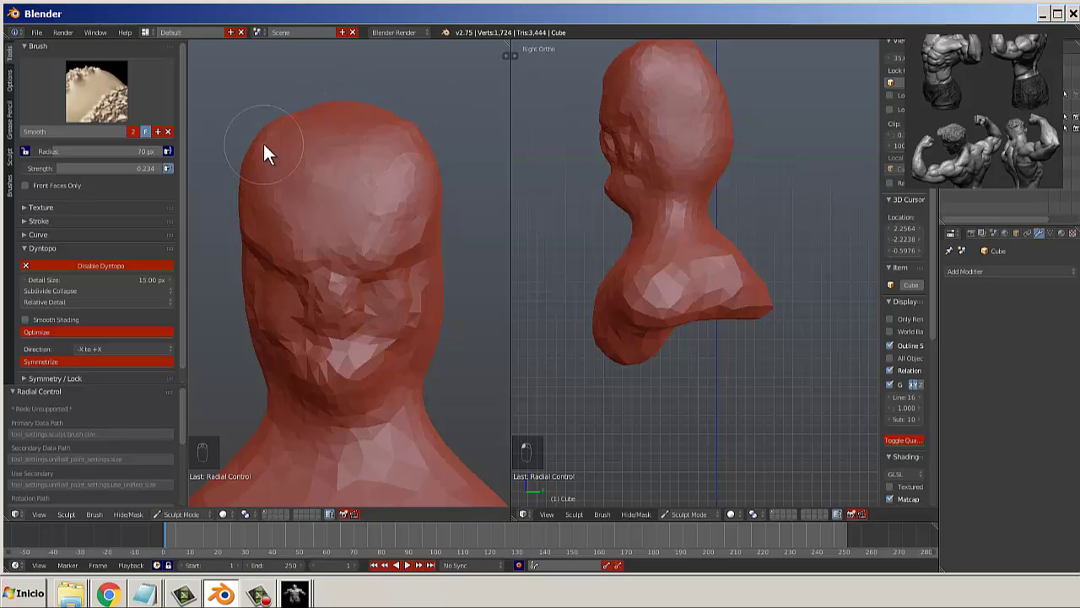
key("c")
mouse_move(257, 135)
middle_mouse_down()
mouse_move(374, 203)
mouse_move(356, 116)
middle_mouse_up()
mouse_move(356, 108)
left_mouse_down("shift")
mouse_move(327, 105)
mouse_move(327, 182)
mouse_move(303, 203)
left_mouse_up("shift")
scroll(331, 238, "down", 3)
middle_click_drag(332, 236, 272, 241)
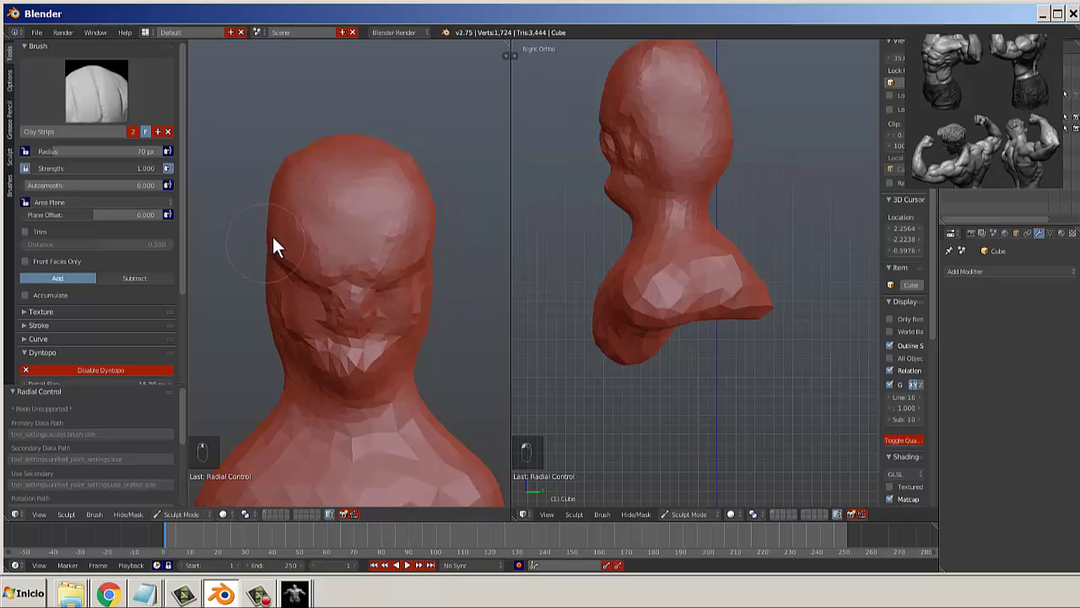
Soften the facets around the nose with the Smooth brush.
scroll(316, 211, "up", 6)
key("s")
key("c")
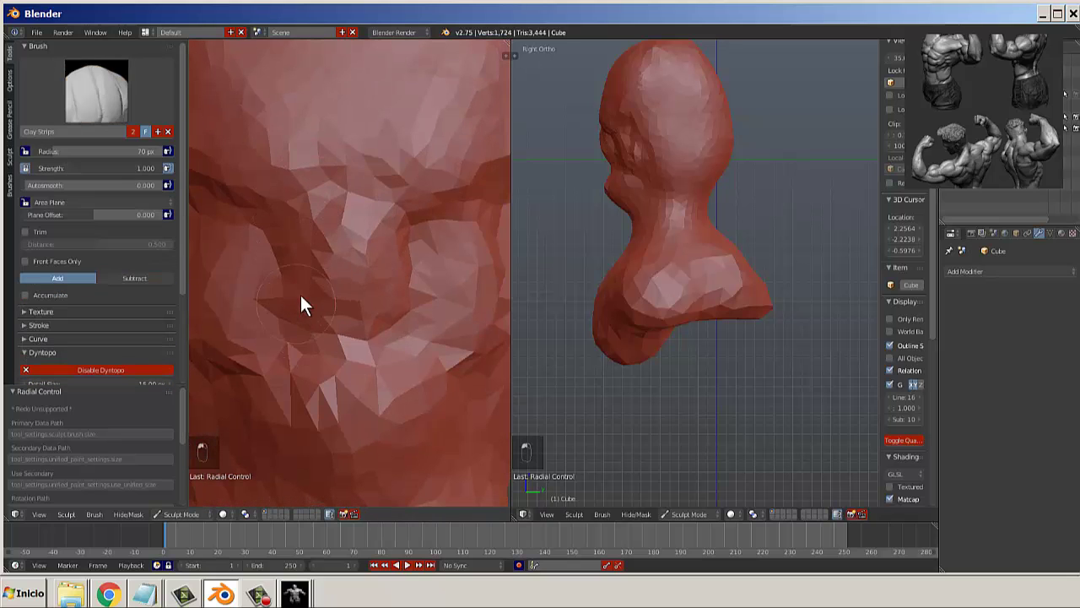
scroll(304, 304, "down", 5)
Switch to the SculptDraw brush and set its radius to 42 px.
left_click(127, 101)
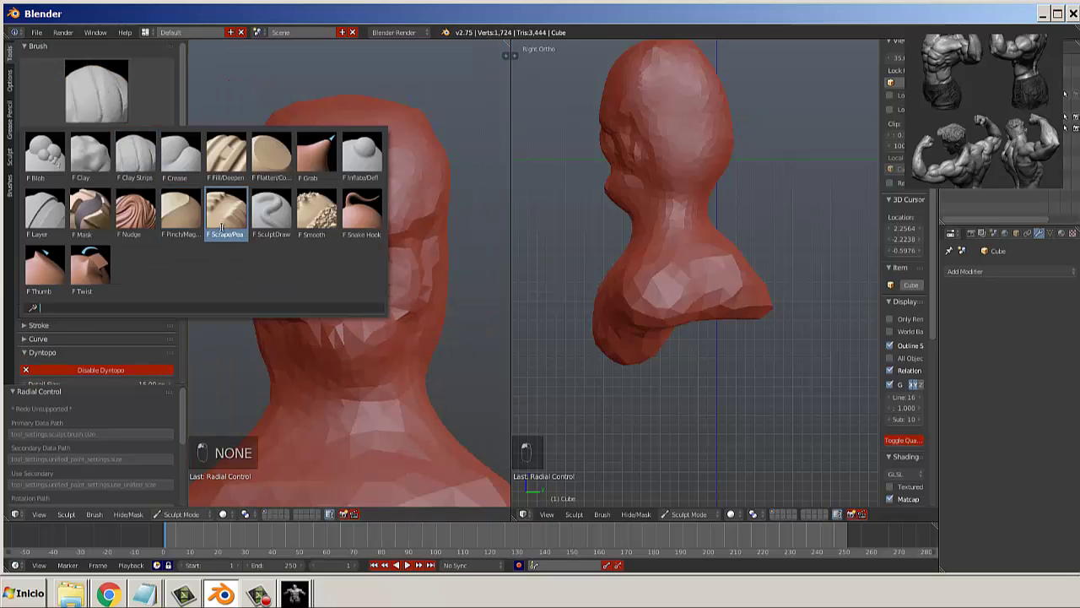
left_click(273, 212)
scroll(376, 181, "up", 2)
key("f")
left_click(344, 210)
key("f")
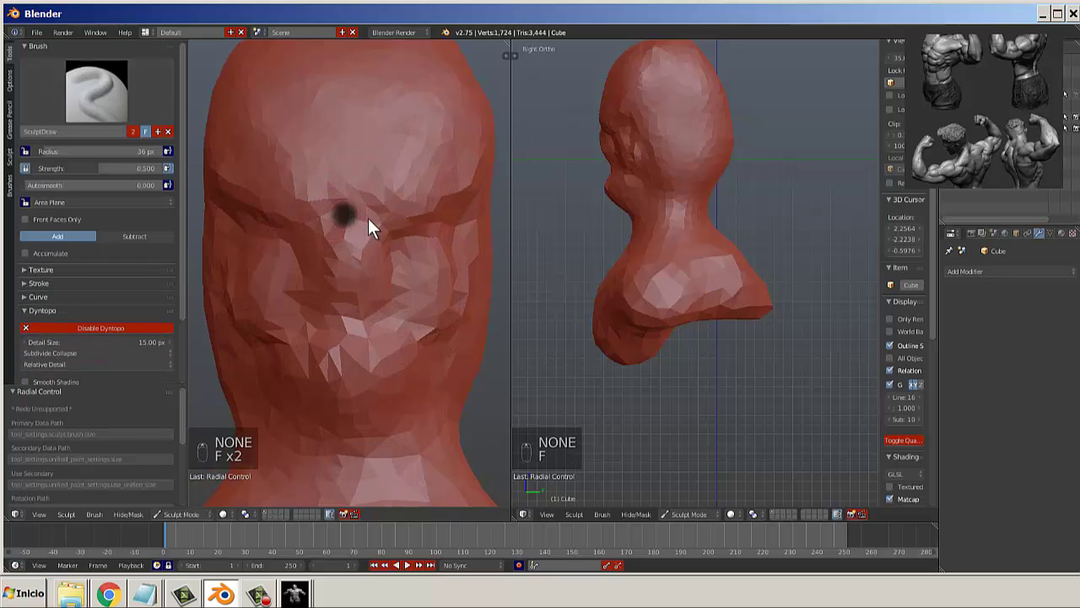
left_click(371, 220)
Build up the brow ridges above the eyes and add volume along the chin.
mouse_move(371, 220)
left_mouse_down()
mouse_move(445, 172)
mouse_move(370, 204)
mouse_move(453, 163)
left_mouse_up()
middle_click_drag(453, 169, 376, 342)
scroll(346, 362, "down", 3)
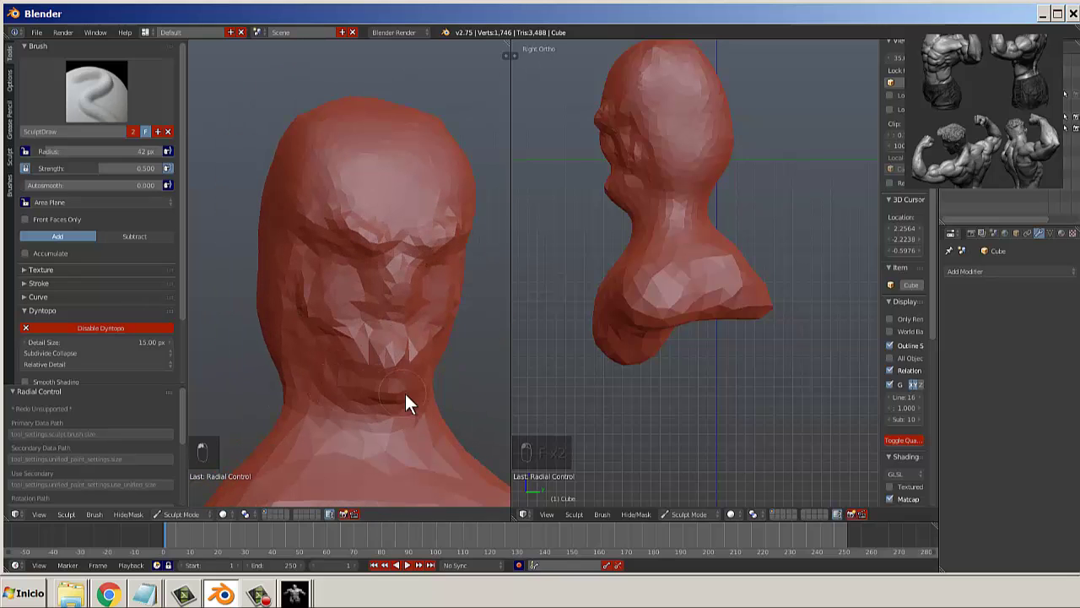
mouse_move(405, 393)
left_mouse_down()
mouse_move(349, 400)
mouse_move(419, 395)
left_mouse_up()
Add volume across the upper chest below the base of the neck.
scroll(354, 395, "down", 3)
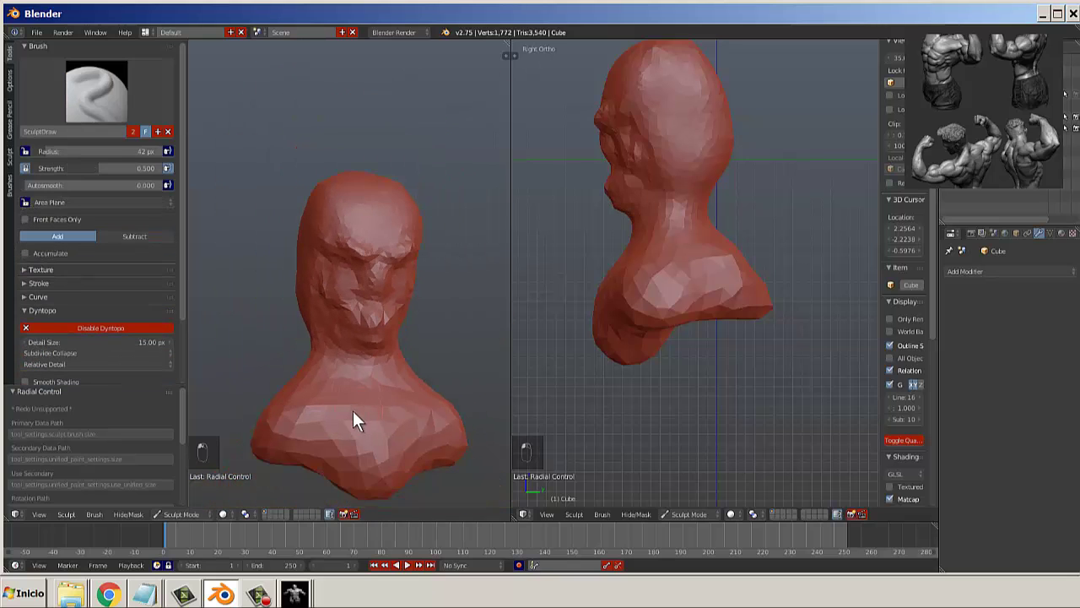
mouse_move(353, 412)
left_mouse_down()
mouse_move(380, 414)
mouse_move(387, 435)
left_mouse_up()
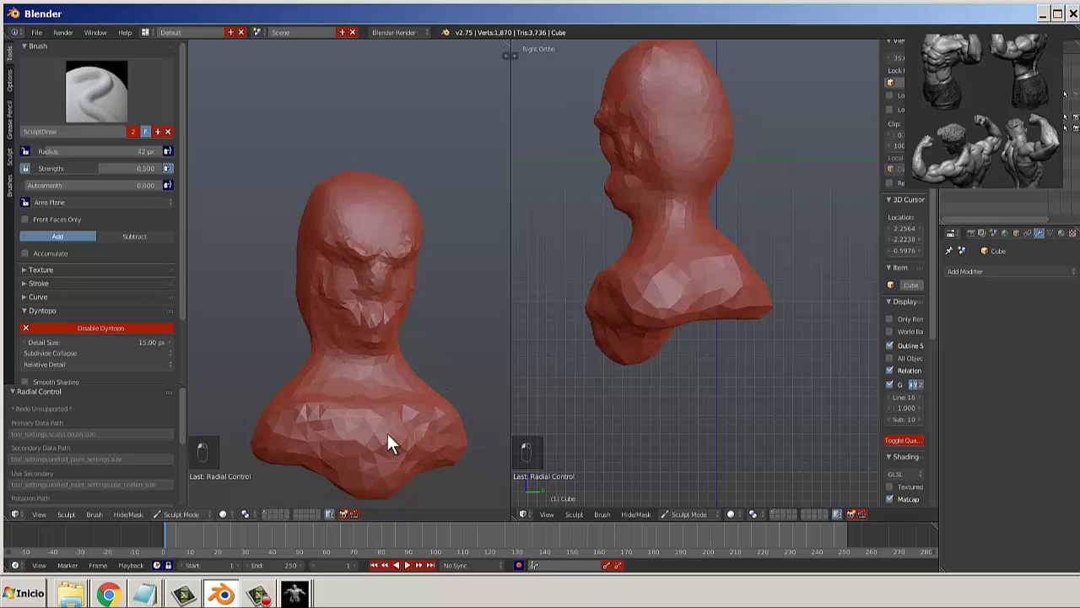
mouse_move(388, 433)
middle_mouse_down()
mouse_move(289, 427)
mouse_move(361, 413)
mouse_move(376, 431)
middle_mouse_up()
Change the Dyntopo detail method to Constant Detail and set the detail size to 20.17%.
scroll(109, 318, "down", 2)
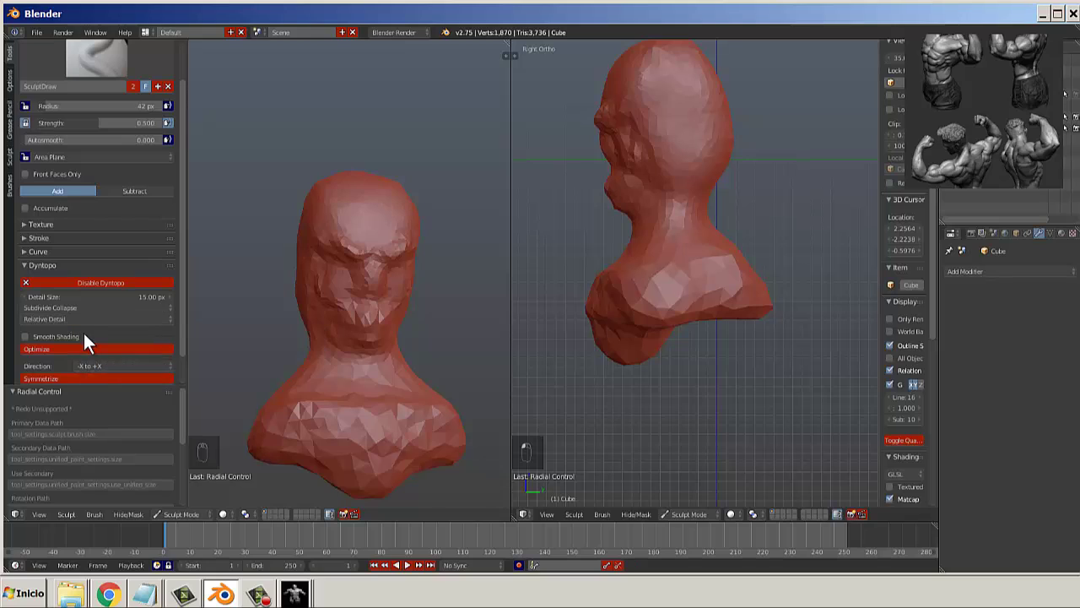
left_click(55, 316)
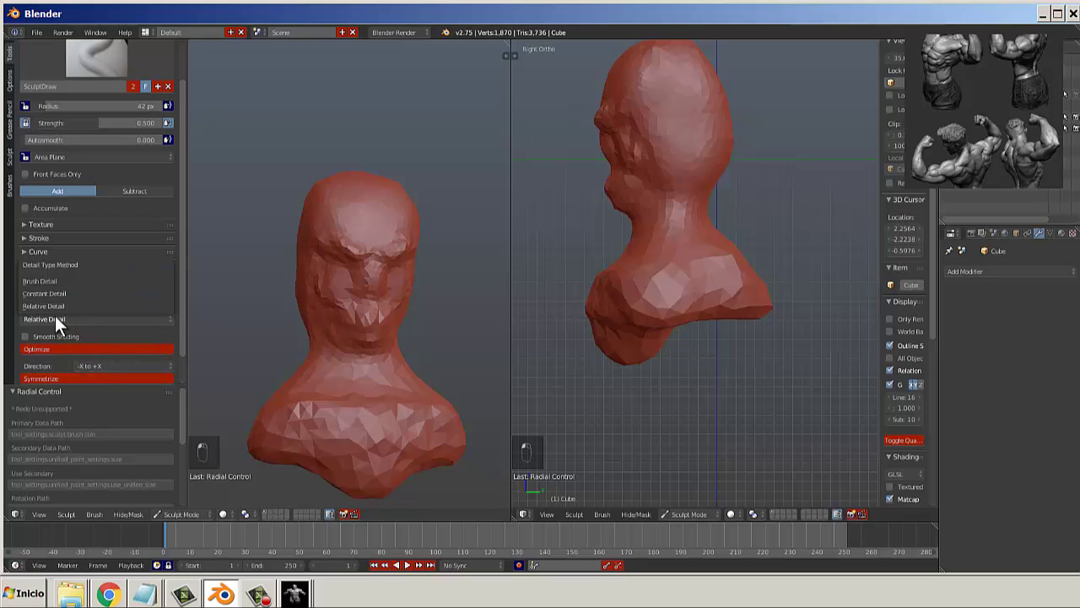
left_click(49, 297)
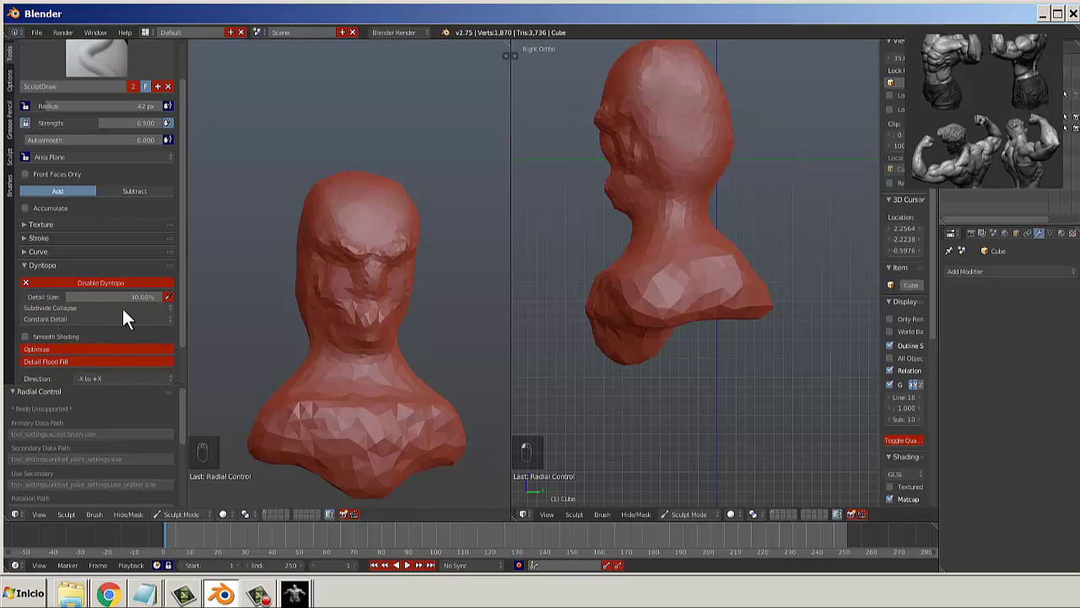
left_click_drag(56, 294, 52, 292)
Switch to the Clay Strips brush and set its radius to 79 px.
scroll(390, 260, "up", 2)
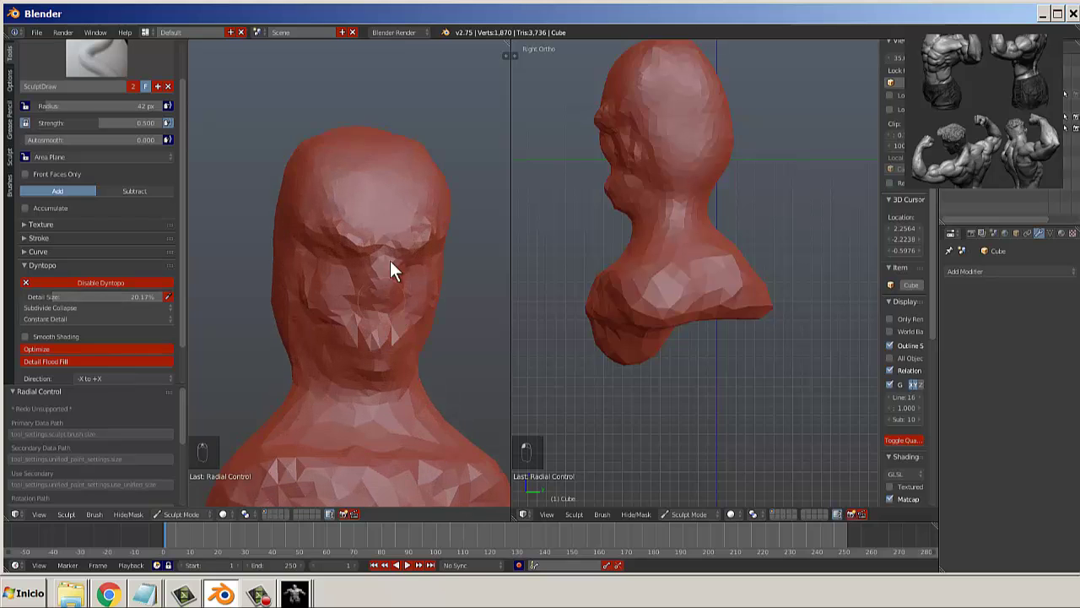
left_click(96, 71)
left_click(135, 109)
scroll(369, 178, "up", 4)
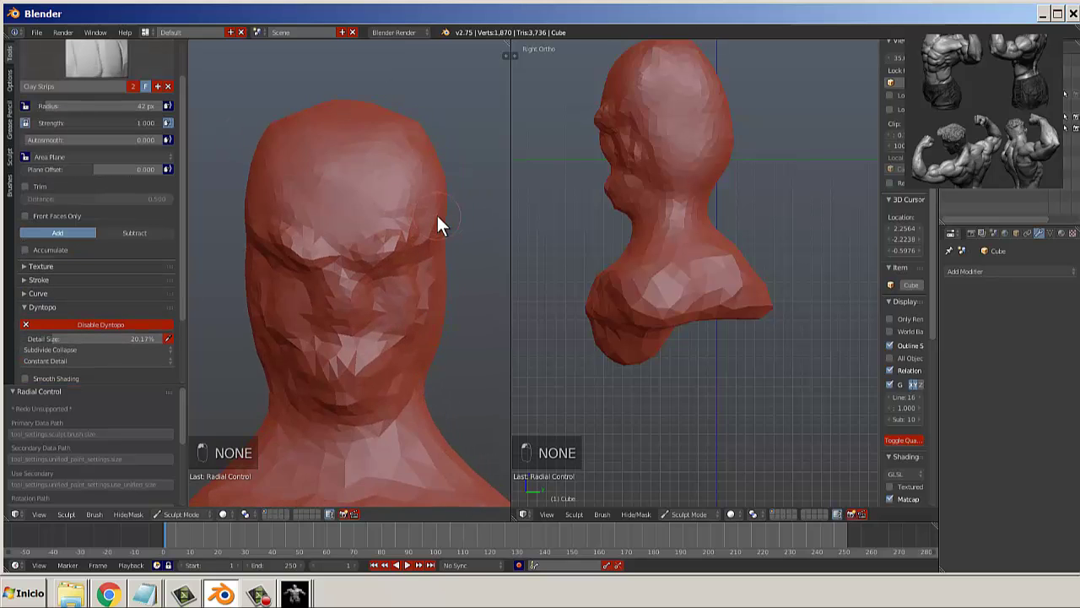
key("f")
Build a vertical strip down the middle of the forehead and diagonal strips above the brows, and smooth them.
left_click_drag(347, 124, 339, 206)
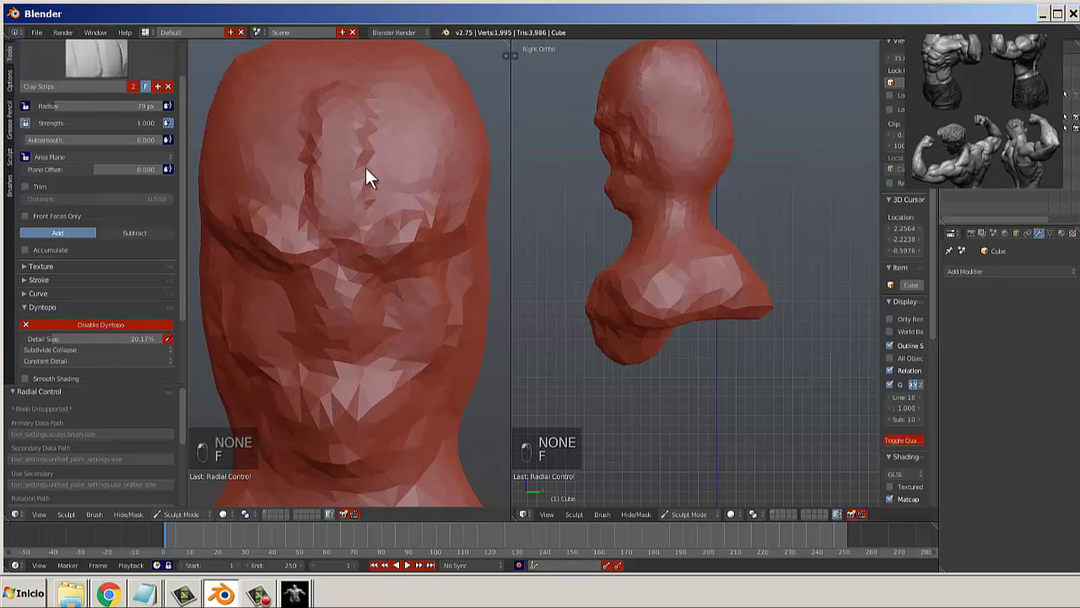
middle_click_drag(367, 167, 322, 174)
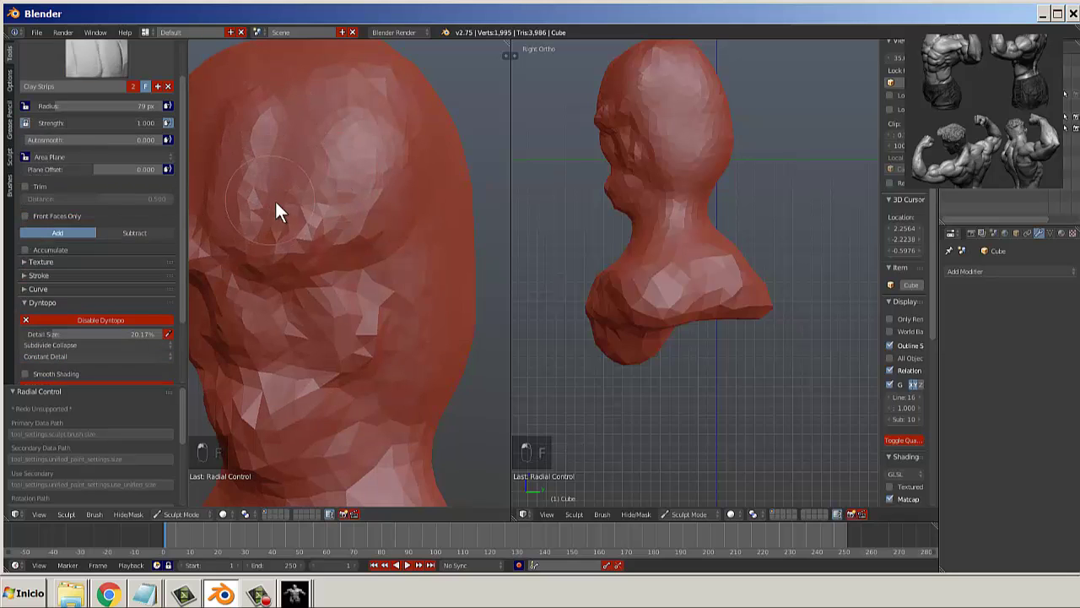
middle_click_drag(278, 210, 309, 156)
mouse_move(339, 165)
left_mouse_down("shift")
mouse_move(351, 179)
mouse_move(347, 216)
left_mouse_up("shift")
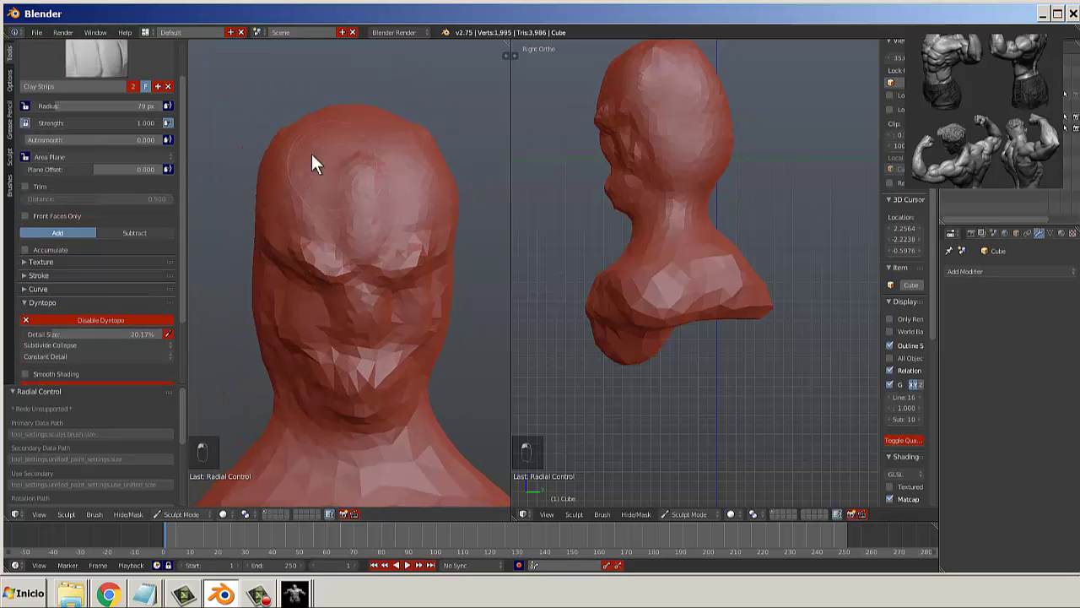
mouse_move(302, 158)
left_mouse_down()
mouse_move(320, 198)
mouse_move(339, 208)
left_mouse_up()
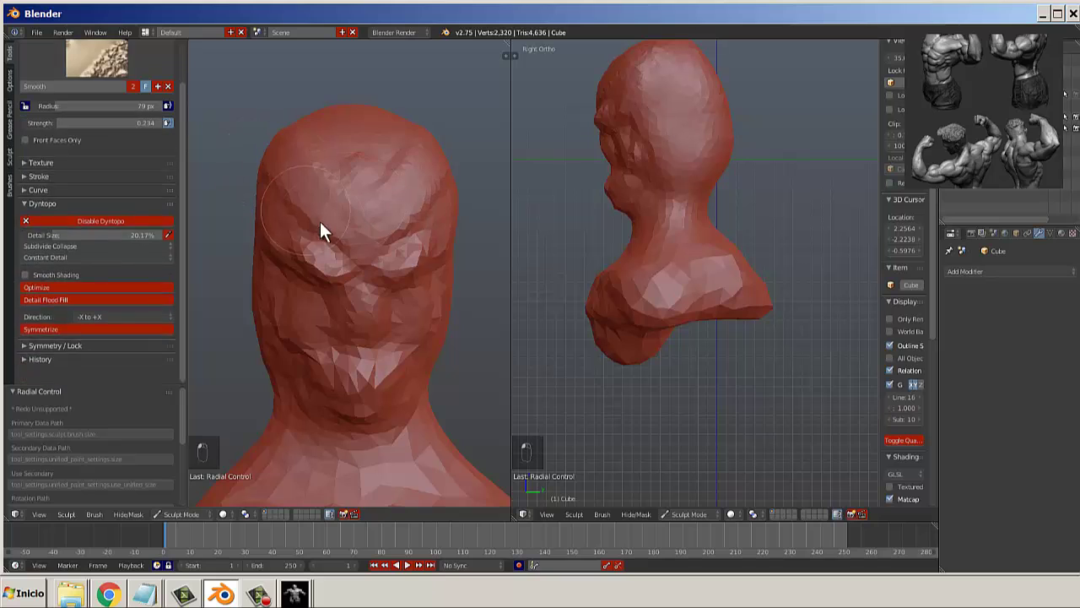
Add clay strips down the side of the head behind the temple and blend them with smoothing.
middle_click_drag(320, 224, 457, 247)
scroll(430, 240, "up", 2)
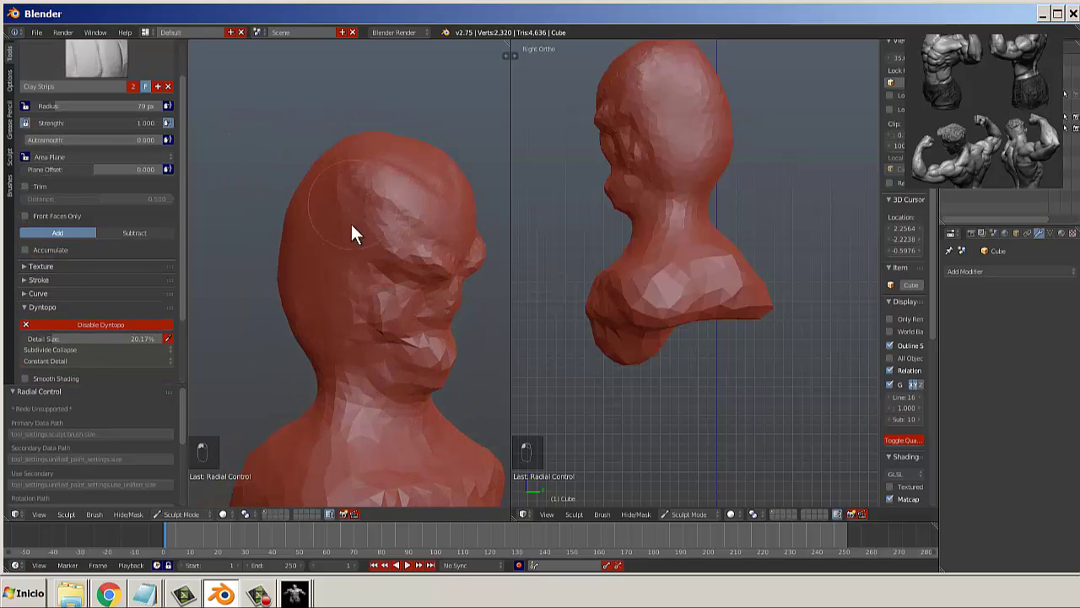
left_click_drag(351, 222, 342, 315)
mouse_move(317, 200)
left_mouse_down("shift")
mouse_move(326, 277)
mouse_move(337, 211)
mouse_move(333, 330)
mouse_move(377, 214)
mouse_move(399, 301)
left_mouse_up("shift")
middle_click_drag(406, 294, 321, 258)
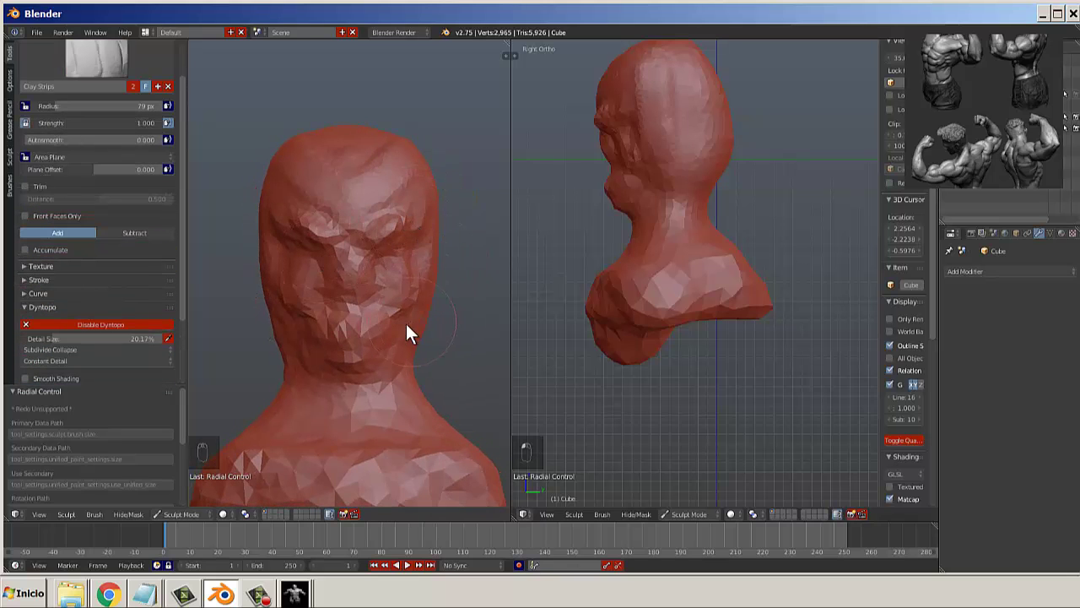
scroll(404, 314, "up", 6)
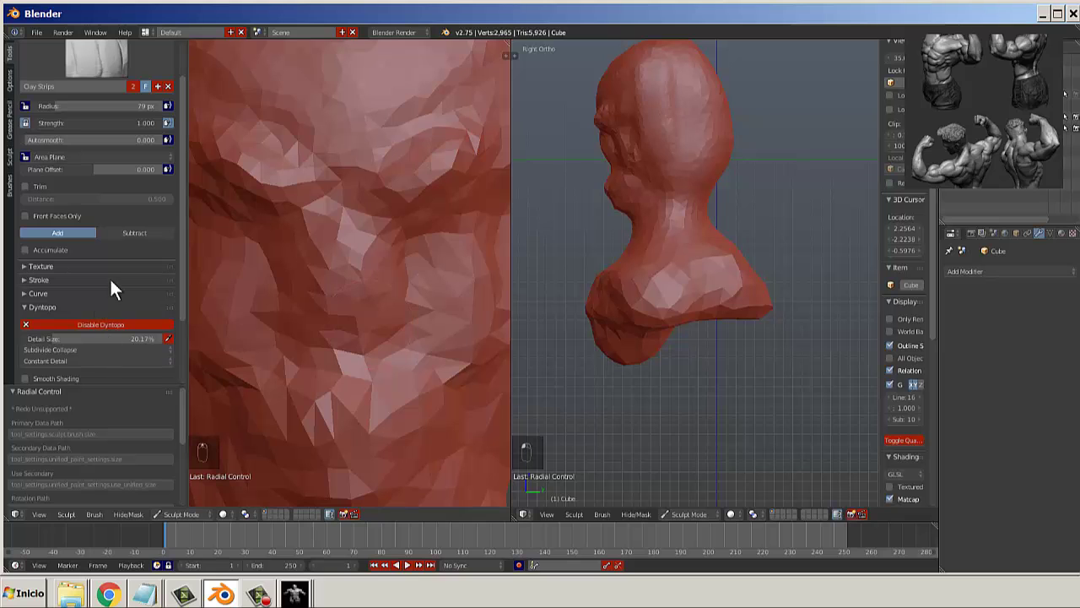
scroll(386, 152, "down", 5)
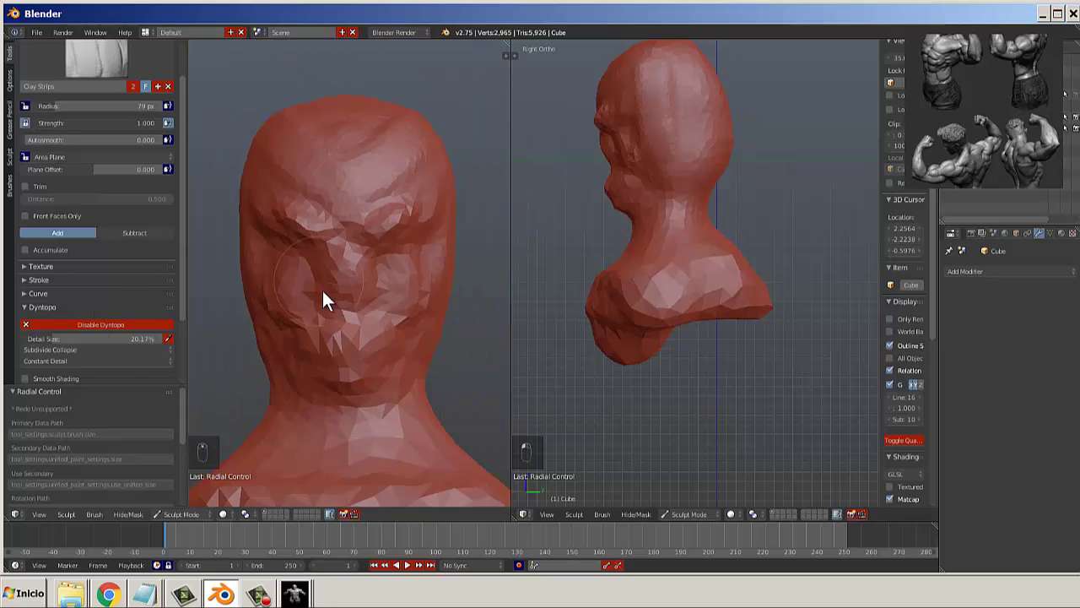
mouse_move(323, 295)
middle_mouse_down()
mouse_move(431, 278)
mouse_move(362, 307)
mouse_move(211, 324)
middle_mouse_up()
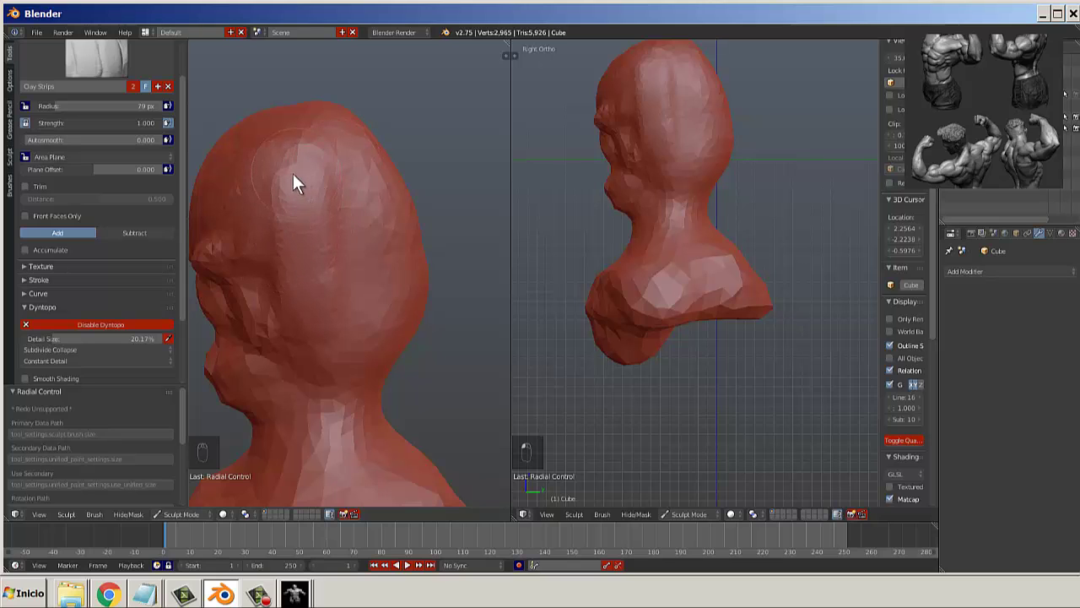
middle_click_drag(326, 226, 393, 206)
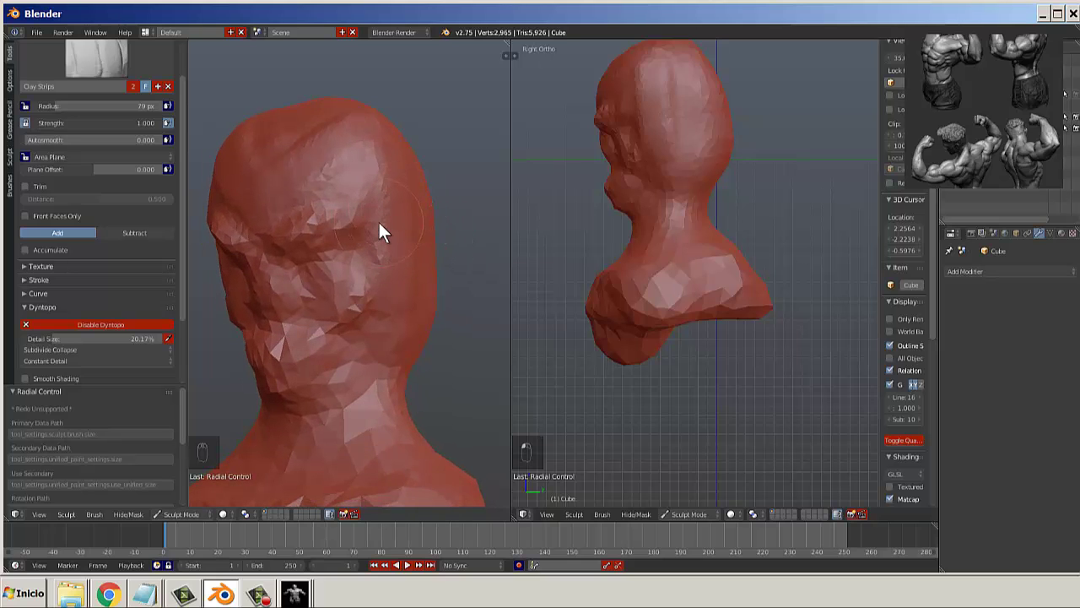
middle_click_drag(333, 351, 377, 347)
scroll(388, 306, "up", 5)
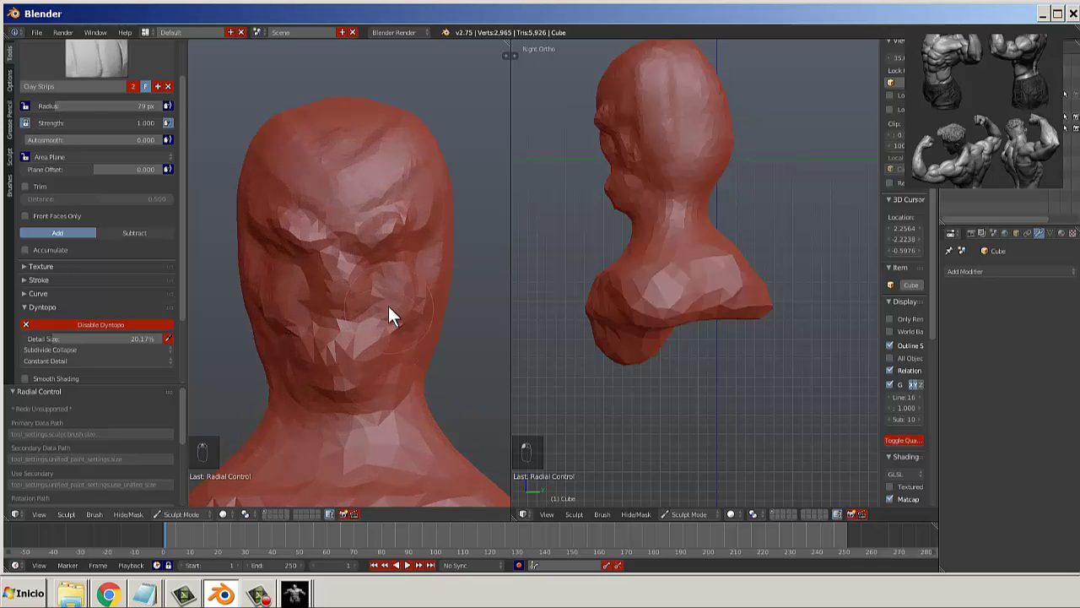
Examine the head and shoulders from the front and three-quarter views, both close up and as a whole.
scroll(377, 263, "down", 4)
middle_click_drag(376, 264, 414, 297)
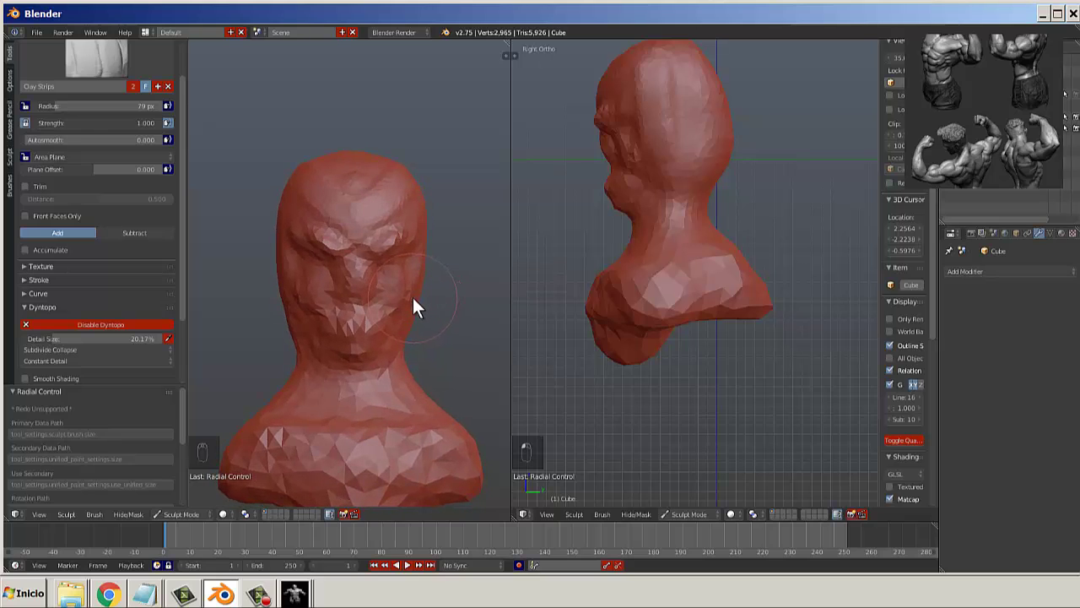
scroll(410, 298, "up", 2)
scroll(408, 298, "up", 2)
scroll(392, 278, "down", 4)
scroll(355, 244, "up", 4)
middle_click_drag(355, 244, 397, 236)
scroll(375, 226, "down", 3)
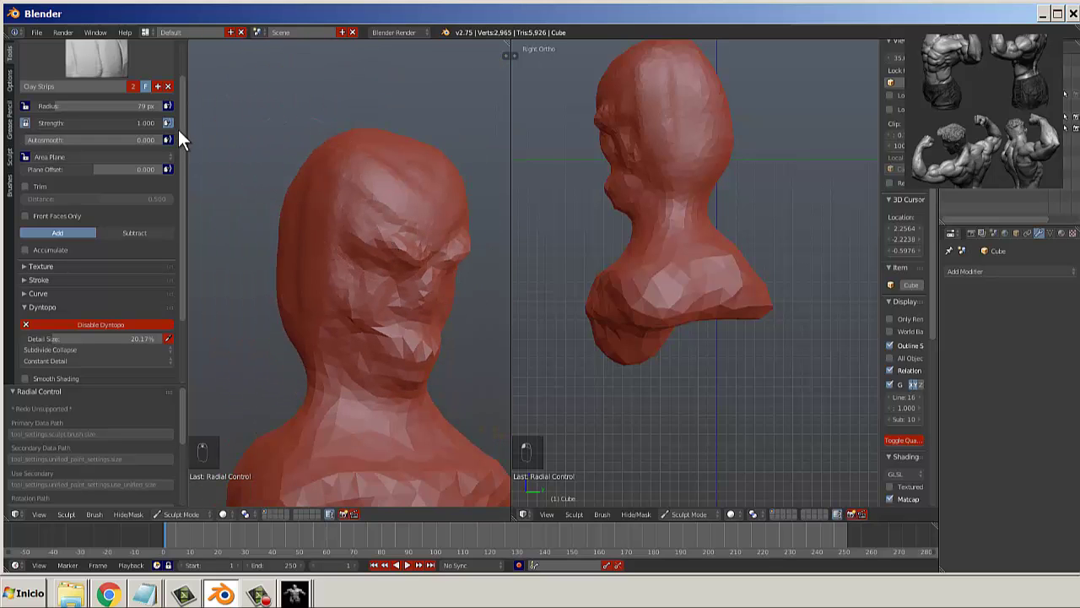
scroll(178, 129, "up", 2)
scroll(374, 282, "down", 2)
mouse_move(370, 329)
middle_mouse_down()
mouse_move(330, 410)
mouse_move(374, 414)
middle_mouse_up()
Try Clay Strips brush radii of 98, 68 and 77 px over the bust.
key("f")
left_click(326, 402)
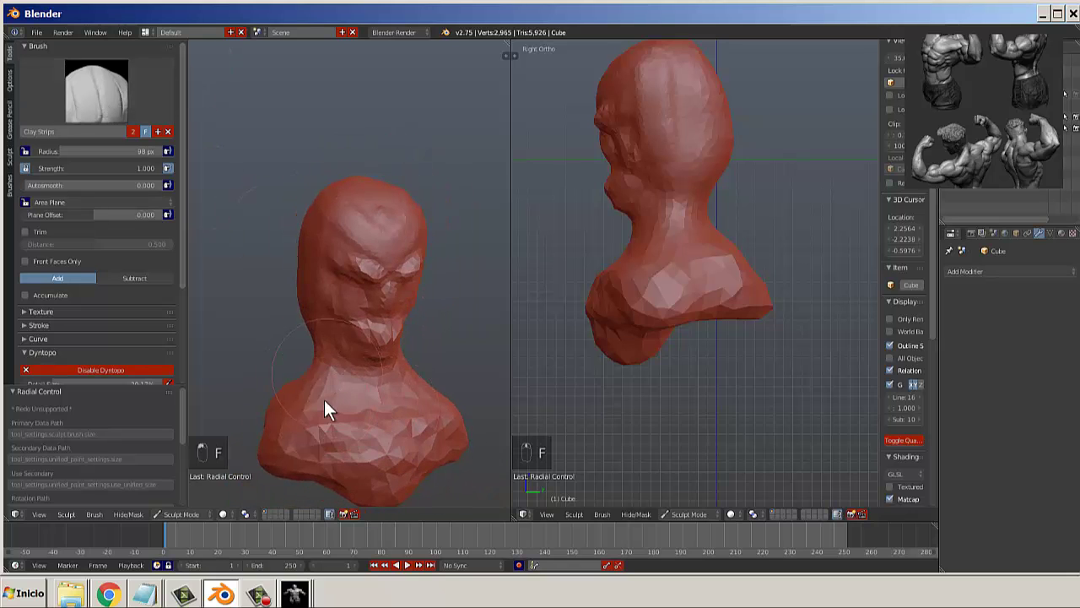
key("f")
left_click(290, 418)
scroll(332, 317, "up", 2)
scroll(311, 144, "up", 2)
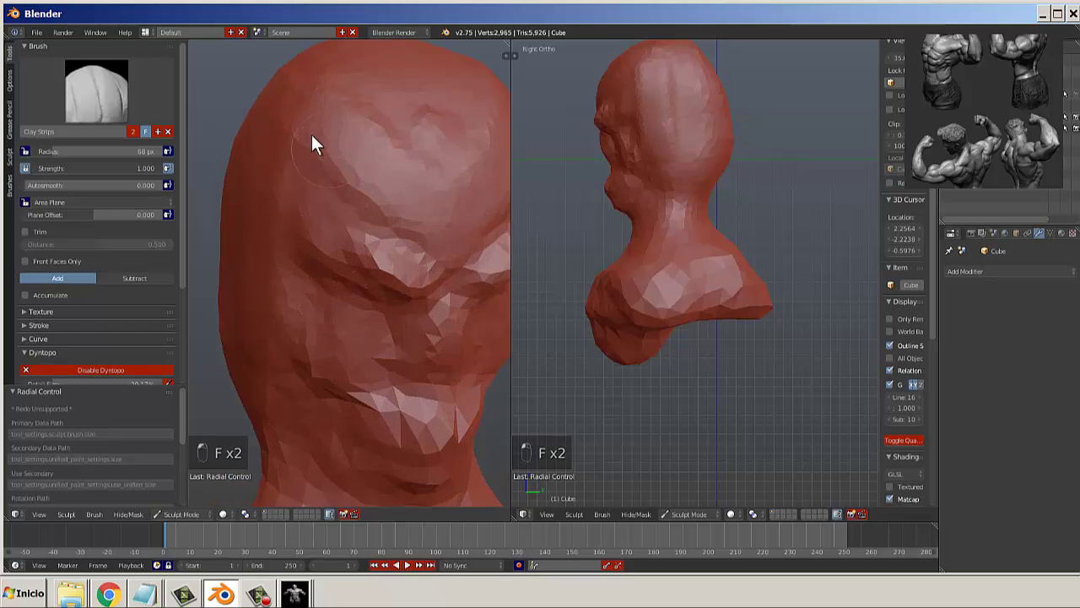
scroll(402, 158, "down", 3)
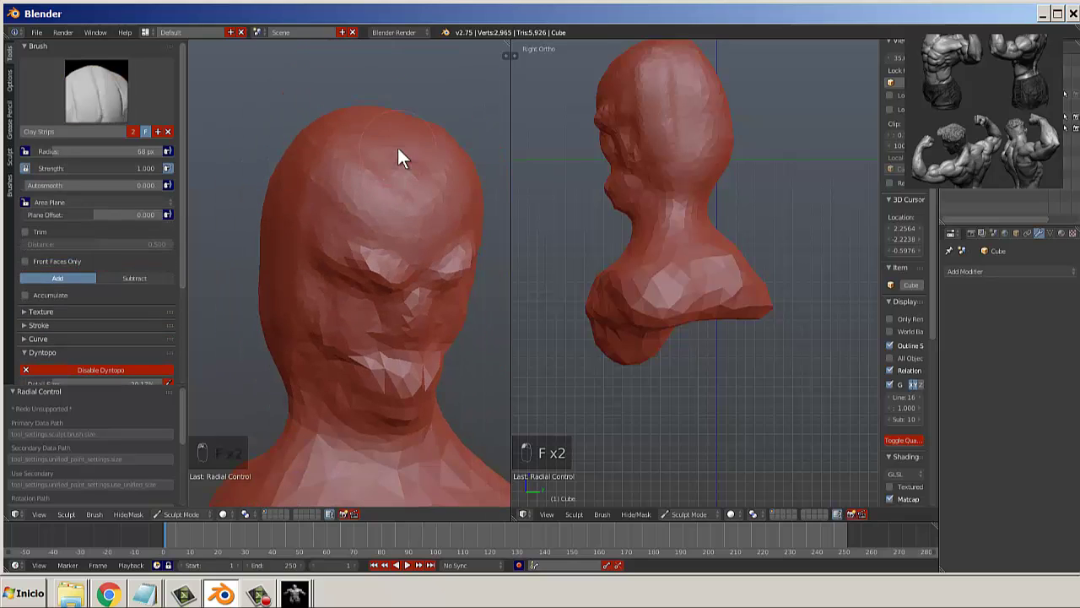
mouse_move(396, 145)
middle_mouse_down()
mouse_move(328, 138)
mouse_move(342, 147)
middle_mouse_up()
key("f")
left_click(345, 161)
scroll(338, 263, "up", 4)
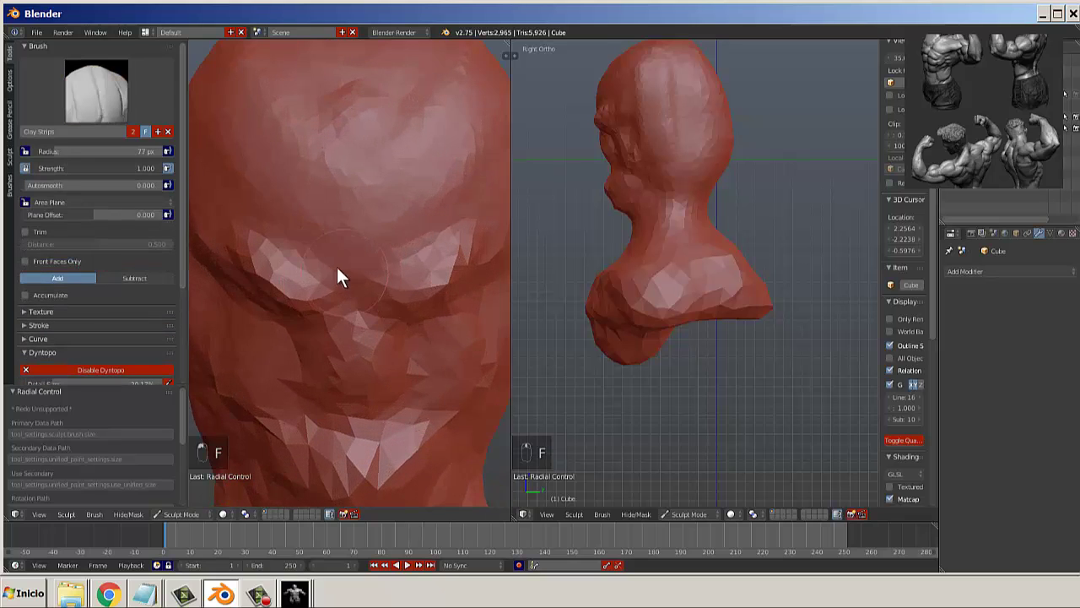
Set the Clay Strips radius to 92 px and build up the brow ridges and the side of the face.
key("f")
left_click(283, 258)
mouse_move(247, 238)
left_mouse_down()
mouse_move(306, 280)
mouse_move(238, 244)
left_mouse_up()
scroll(114, 286, "down", 5)
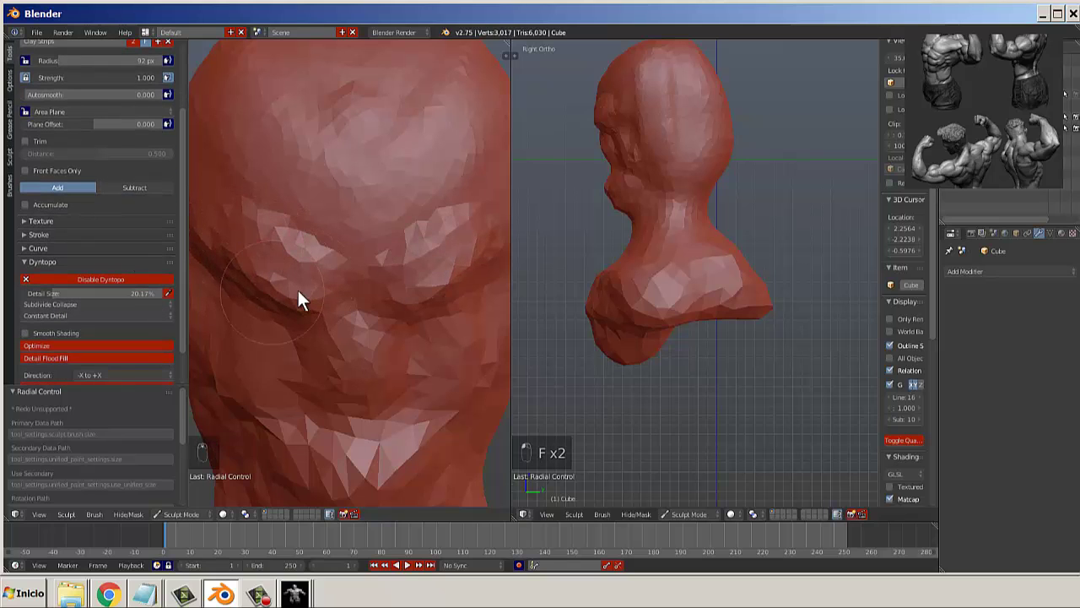
middle_click_drag(298, 290, 409, 259)
left_click_drag(318, 192, 314, 366)
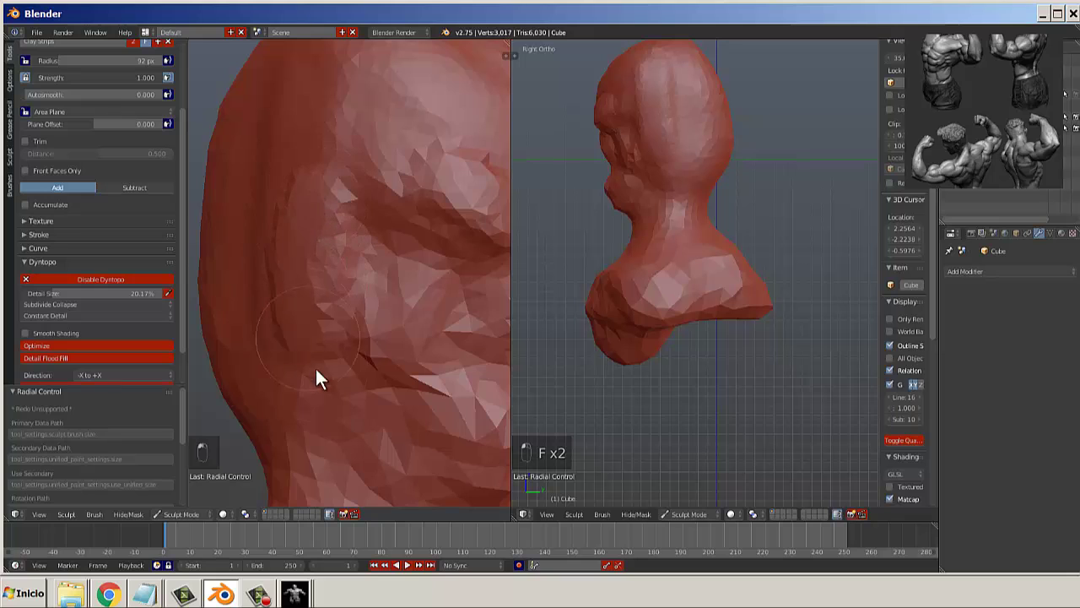
middle_click_drag(315, 366, 248, 363)
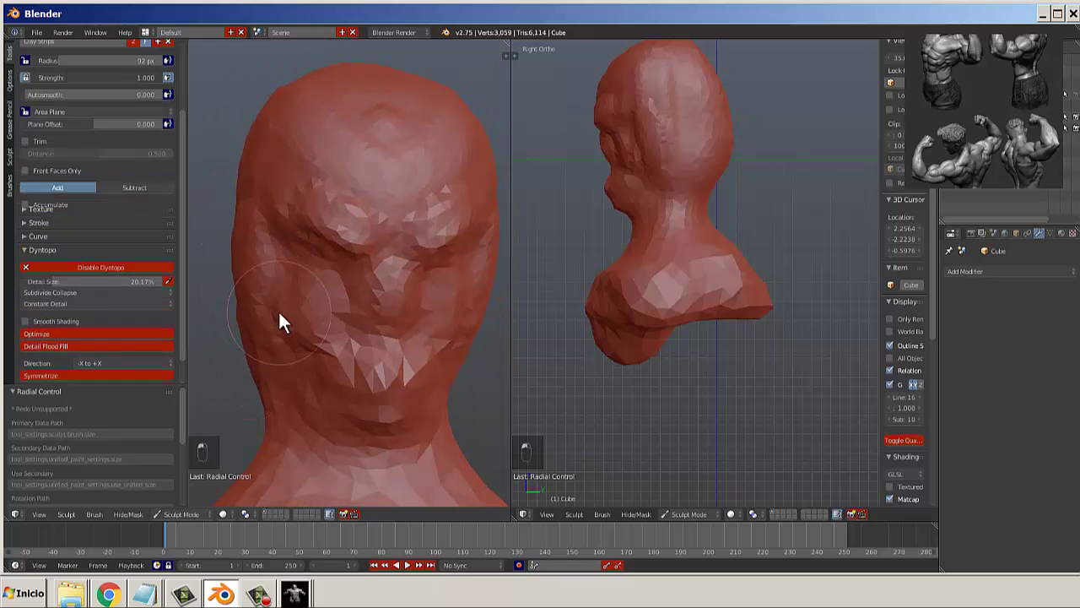
Reduce the Clay Strips radius to 46 px and add clay along the nose.
key("f")
left_click(369, 271)
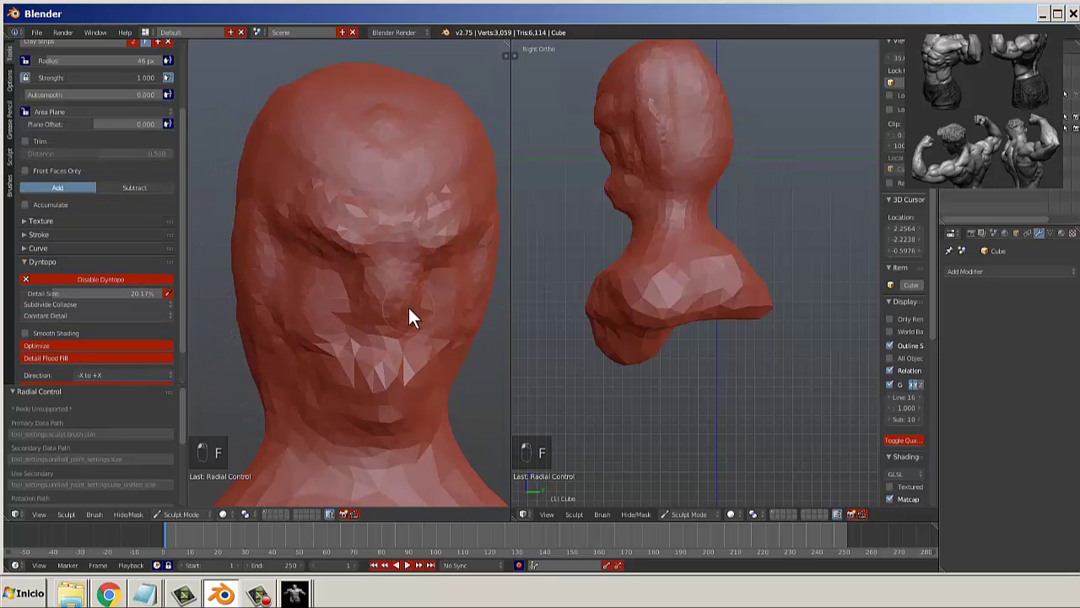
left_click_drag(409, 314, 382, 304)
scroll(206, 207, "up", 3)
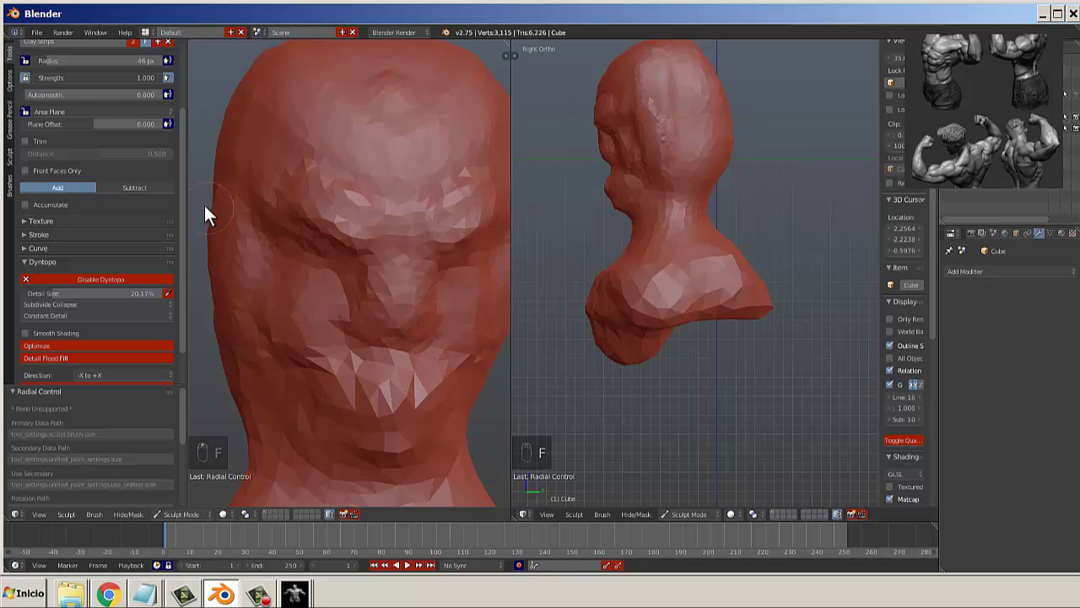
Switch to the SculptDraw brush with a 46 px radius and thicken the nose bridge.
scroll(152, 226, "up", 5)
left_click(96, 89)
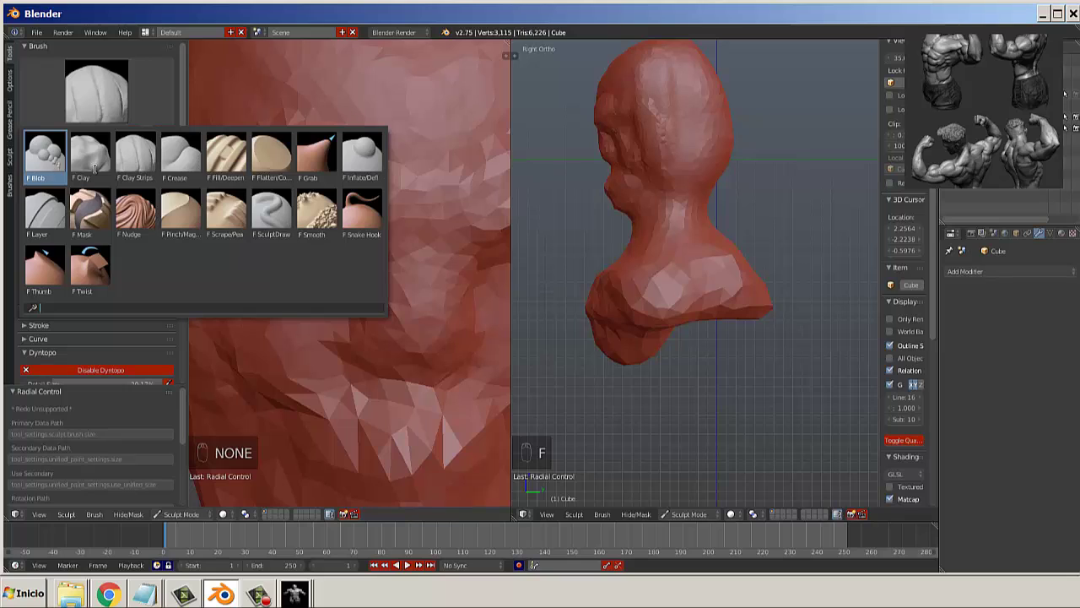
left_click(276, 196)
scroll(356, 308, "down", 3)
key("f")
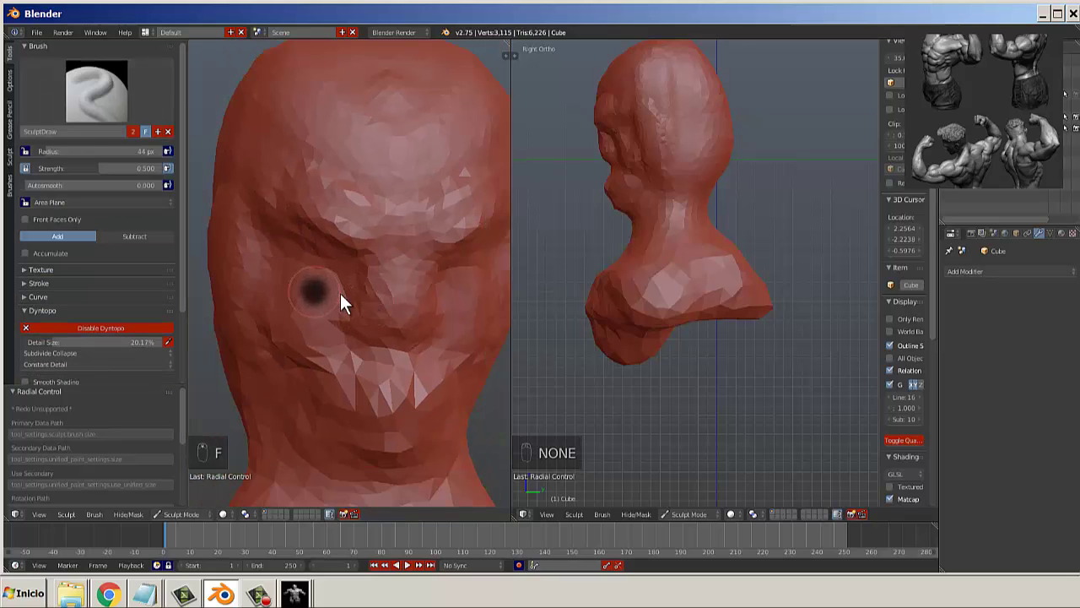
mouse_move(357, 261)
left_mouse_down()
mouse_move(366, 328)
mouse_move(374, 265)
mouse_move(419, 339)
mouse_move(423, 248)
left_mouse_up()
scroll(380, 274, "down", 4)
scroll(380, 274, "up", 5)
scroll(411, 265, "down", 2)
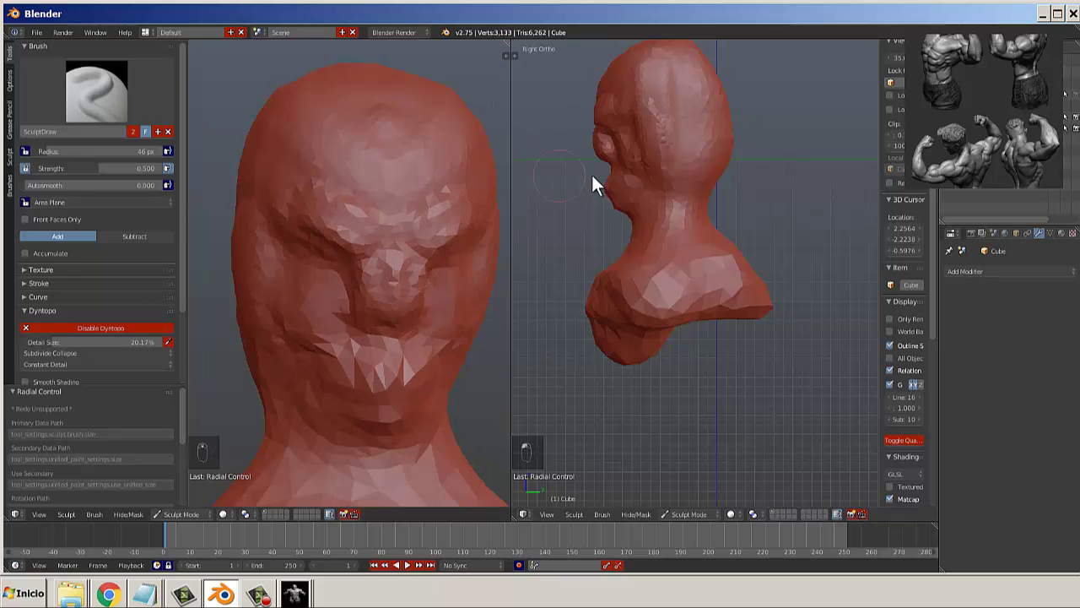
Build the nose tip forward with SculptDraw, checking its projection in the side profile.
scroll(654, 225, "up", 2)
scroll(654, 224, "down", 3)
scroll(641, 266, "up", 4)
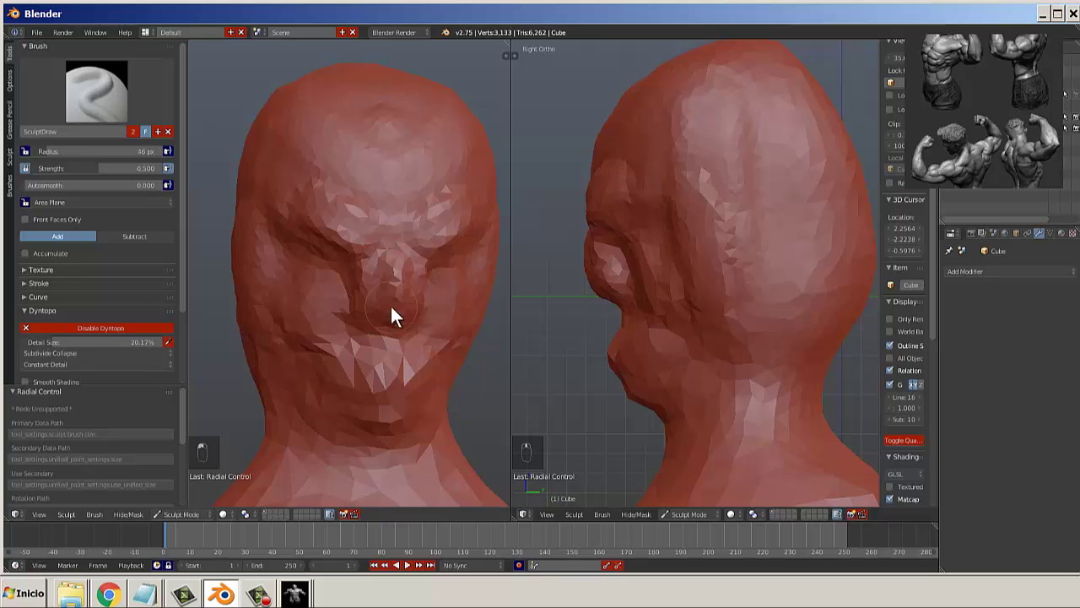
left_click_drag(389, 321, 374, 304)
scroll(412, 313, "down", 1)
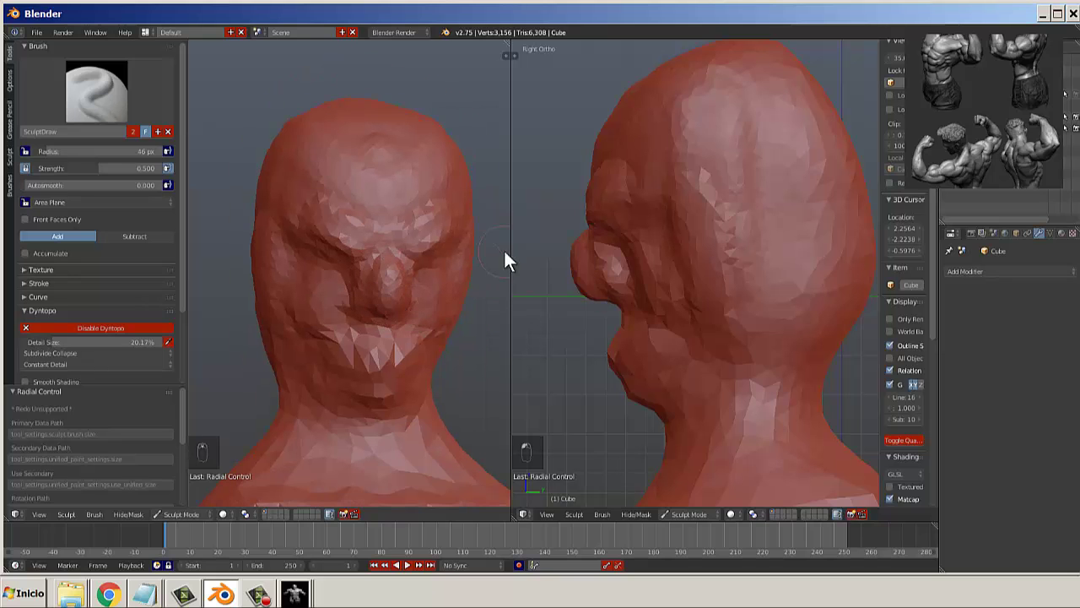
Add volume around the brows, mouth and chin with the SculptDraw brush.
middle_click_drag(425, 306, 397, 302)
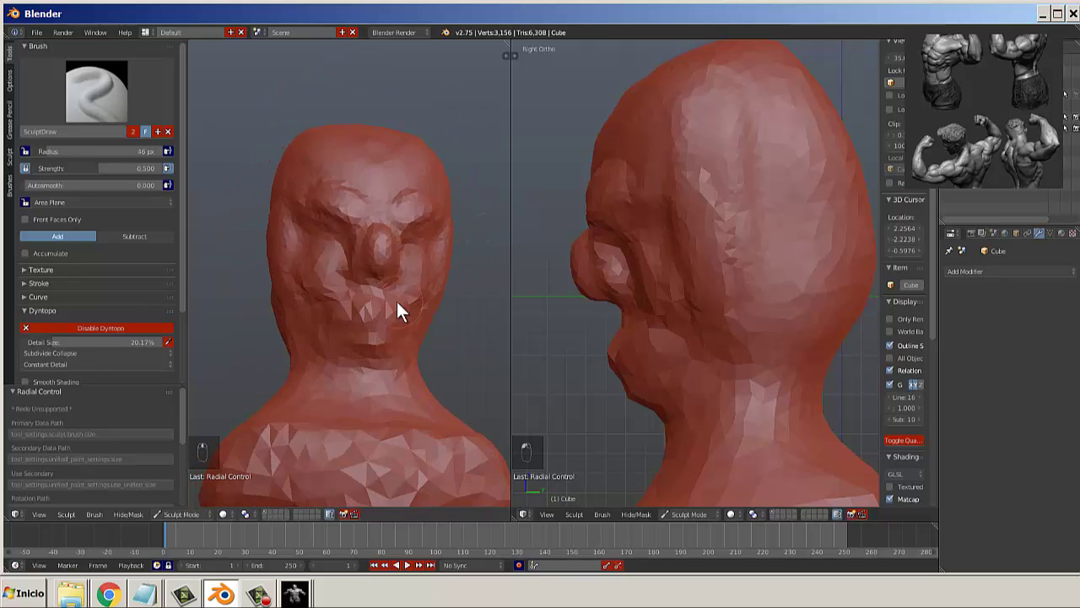
scroll(396, 301, "up", 1)
mouse_move(429, 366)
left_mouse_down()
mouse_move(349, 387)
mouse_move(438, 371)
mouse_move(442, 325)
mouse_move(337, 372)
mouse_move(374, 305)
mouse_move(352, 292)
mouse_move(402, 328)
mouse_move(443, 325)
mouse_move(411, 374)
left_mouse_up()
key("s")
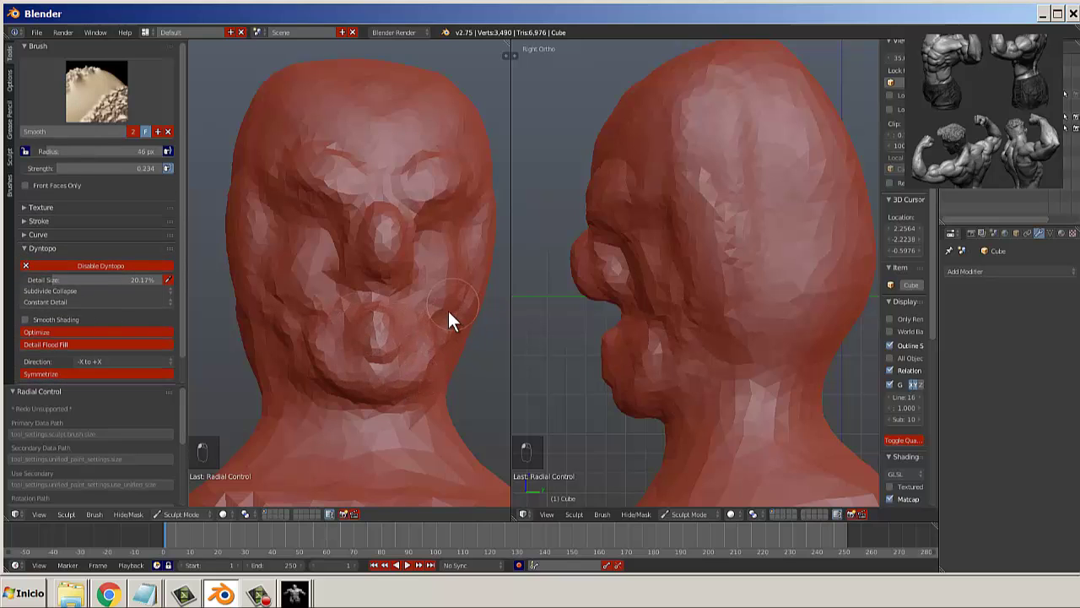
key("x")
key("s")
key("x")
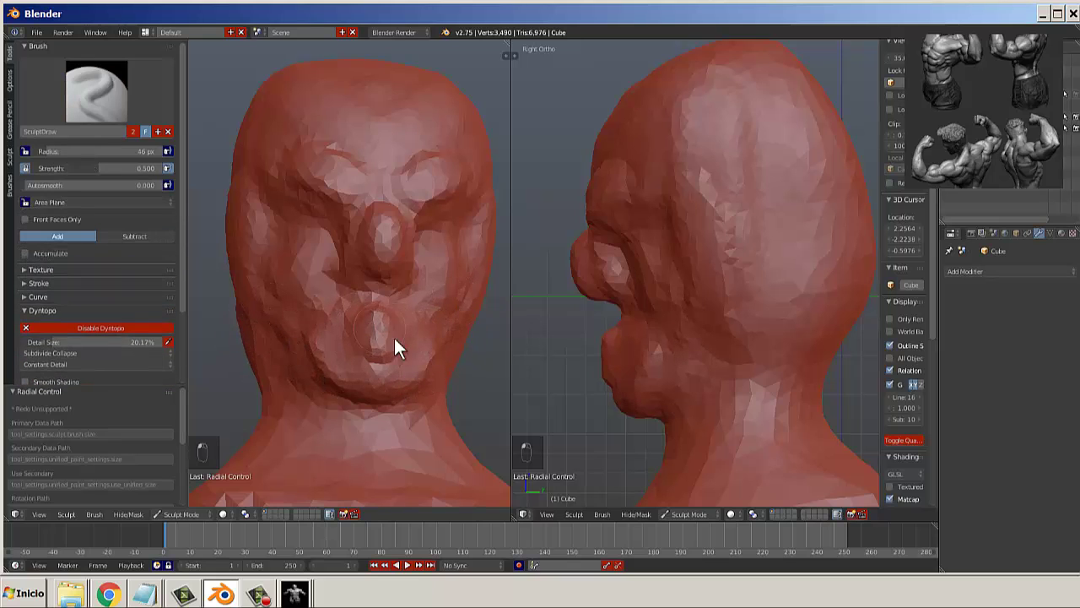
Draw a ridge at the temple beside the eye with SculptDraw and smooth it into the head.
middle_click_drag(394, 337, 376, 293)
key("s")
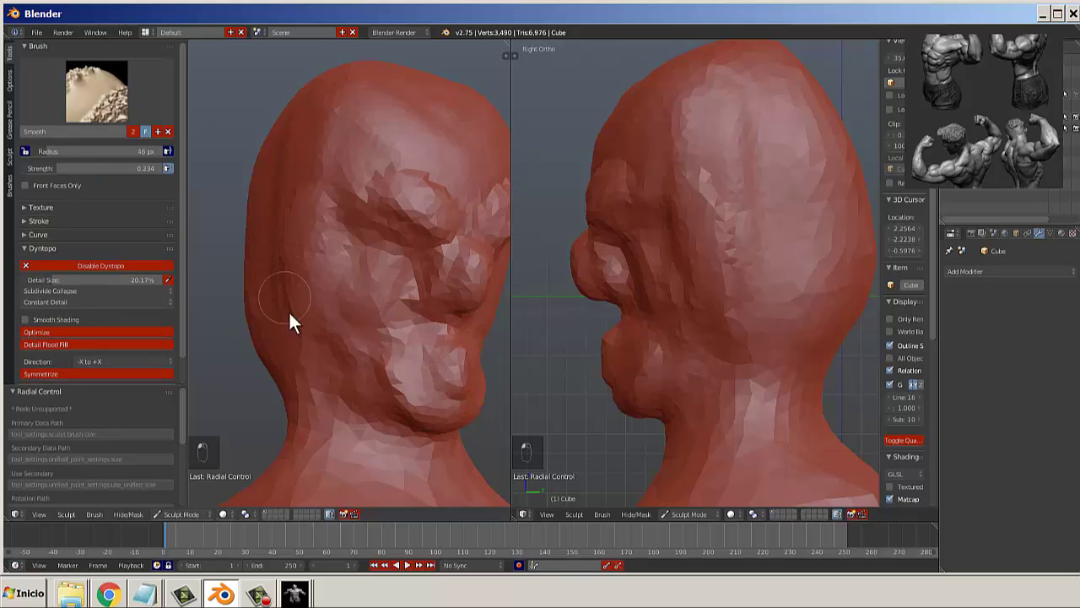
key("x")
mouse_move(352, 319)
middle_mouse_down()
mouse_move(340, 348)
mouse_move(377, 330)
mouse_move(263, 219)
mouse_move(289, 224)
middle_mouse_up()
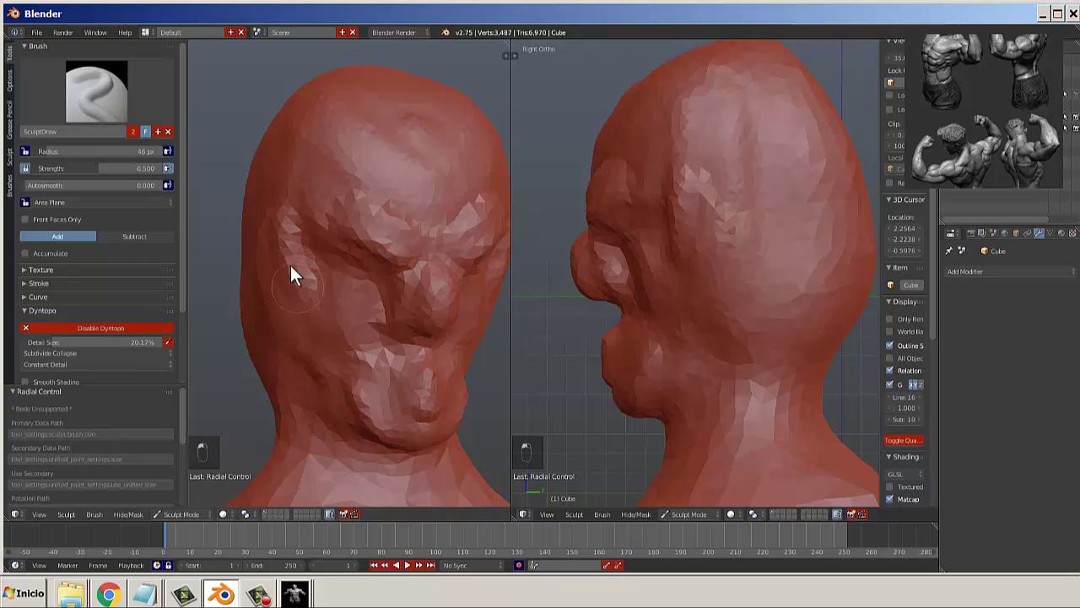
mouse_move(291, 265)
left_mouse_down("shift")
mouse_move(297, 292)
mouse_move(284, 217)
mouse_move(275, 241)
left_mouse_up("shift")
Select the Clay Strips, Inflate/Deflate, SculptDraw and Smooth brushes in turn.
left_click(106, 102)
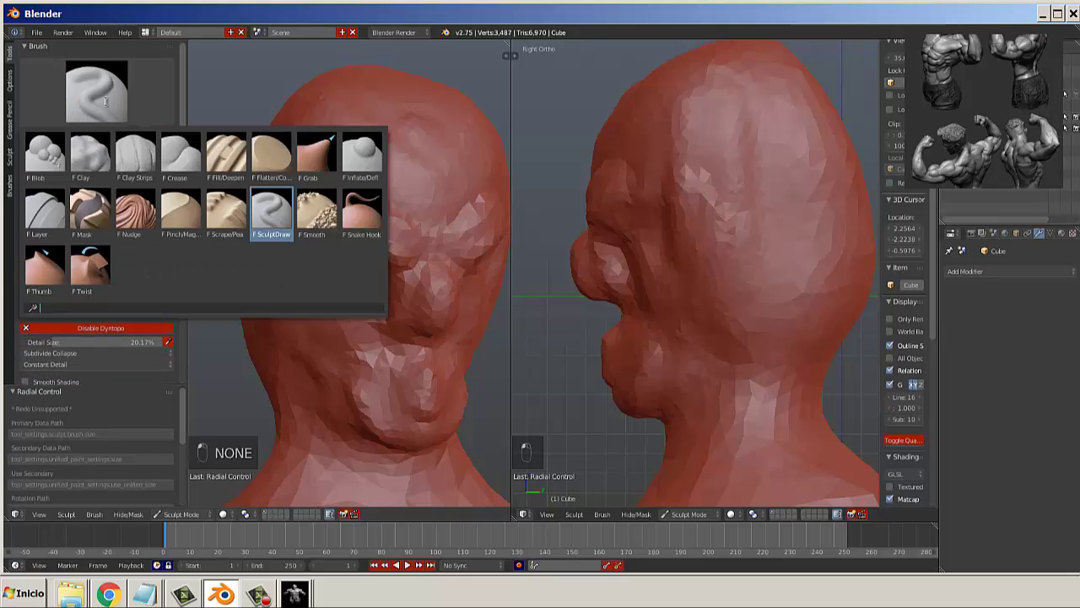
left_click(135, 156)
left_click(97, 91)
left_click(361, 156)
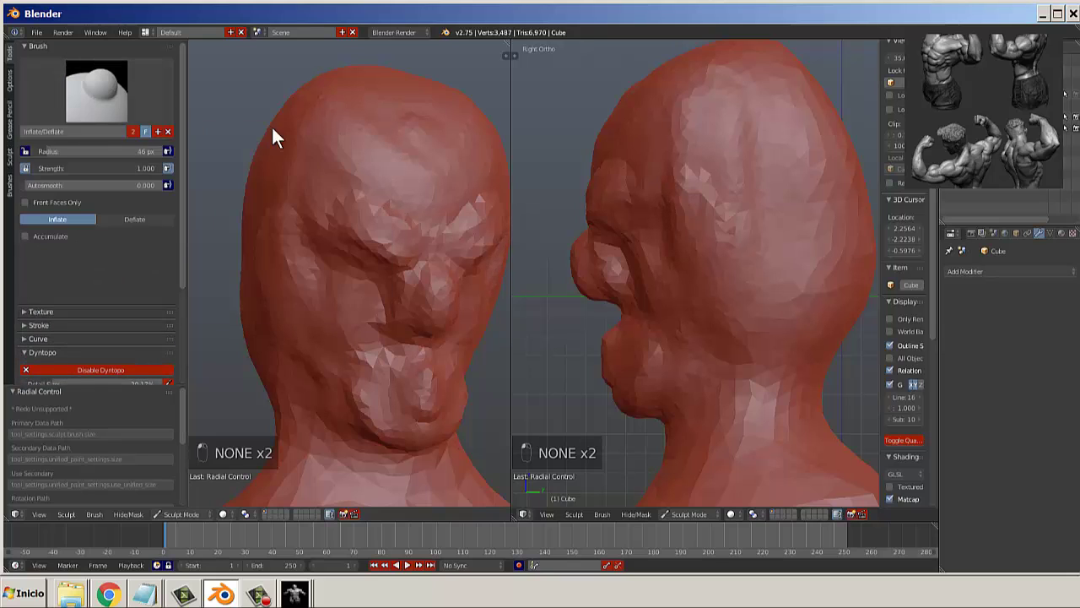
left_click(97, 90)
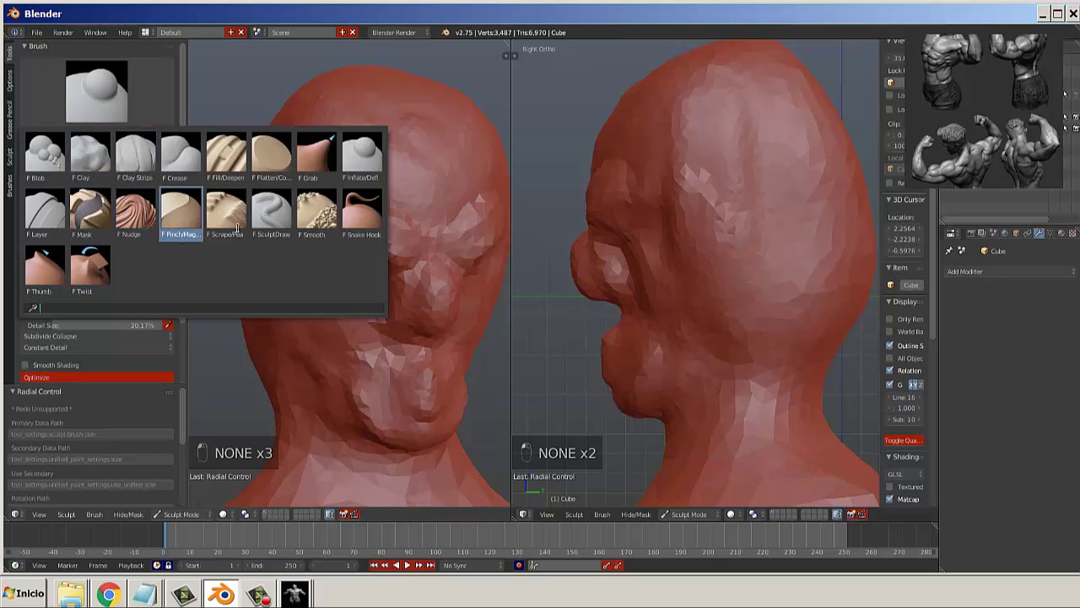
left_click(271, 211)
left_click(97, 91)
left_click(316, 211)
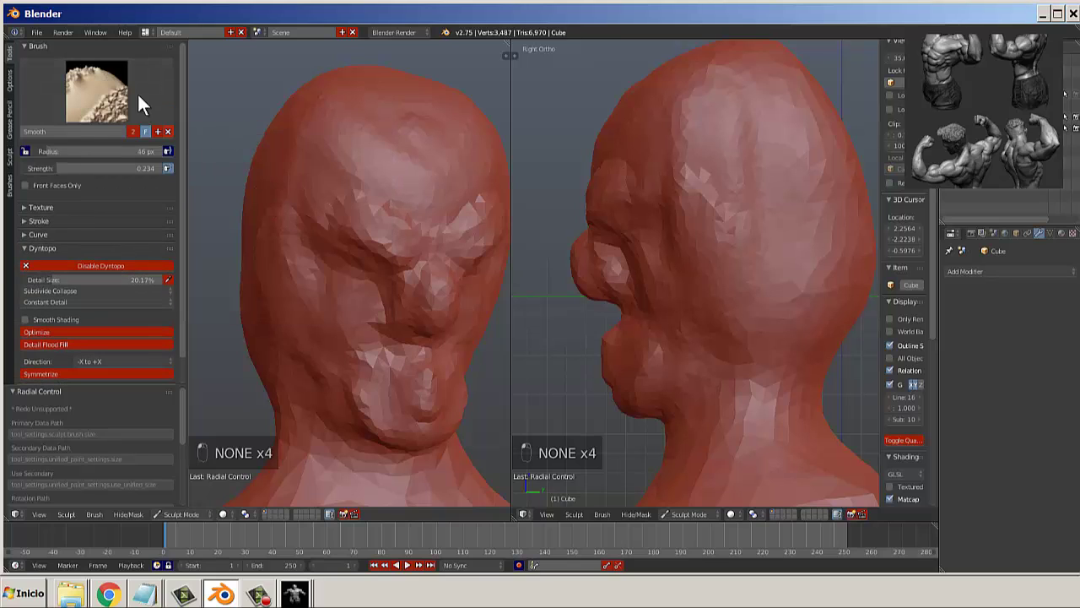
Switch to the Clay Strips brush and lay a vertical strip up the middle of the forehead.
left_click(125, 94)
left_click(137, 161)
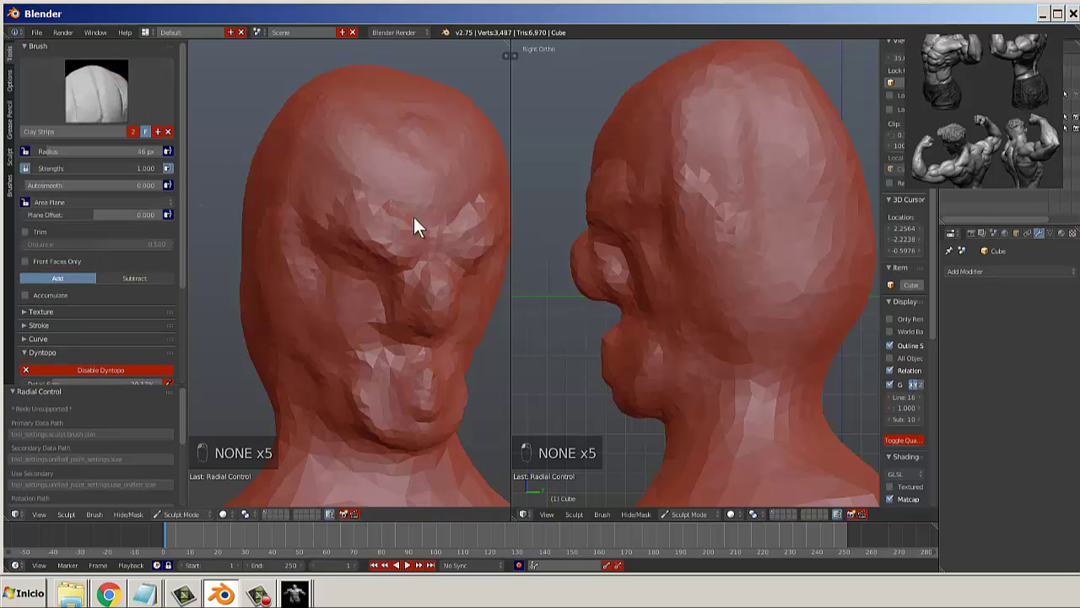
scroll(413, 217, "down", 2)
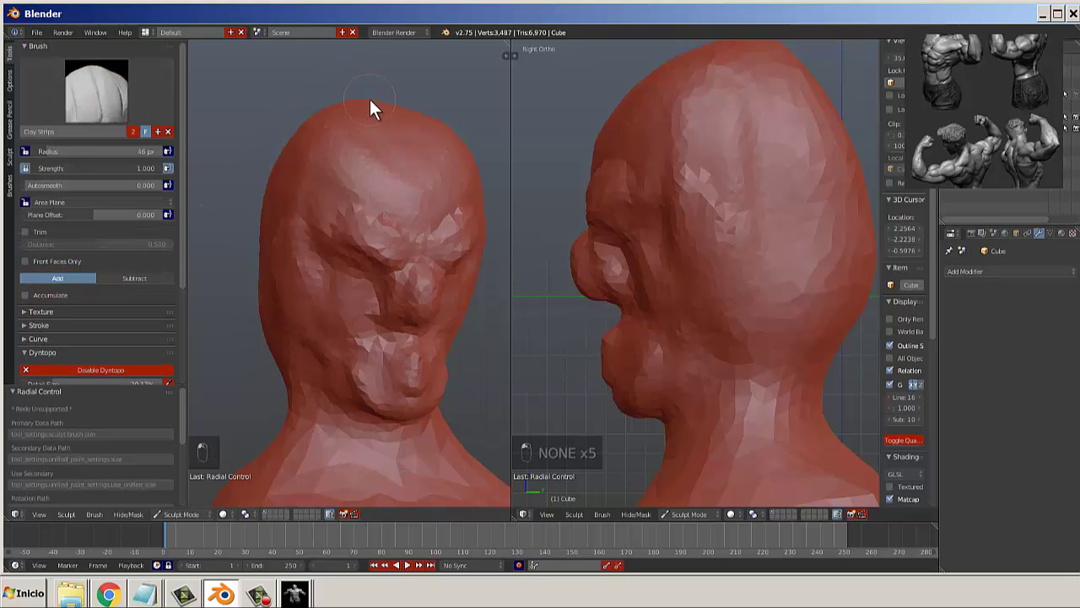
middle_click_drag(370, 98, 329, 142)
mouse_move(333, 186)
left_mouse_down()
mouse_move(326, 126)
mouse_move(342, 116)
left_mouse_up()
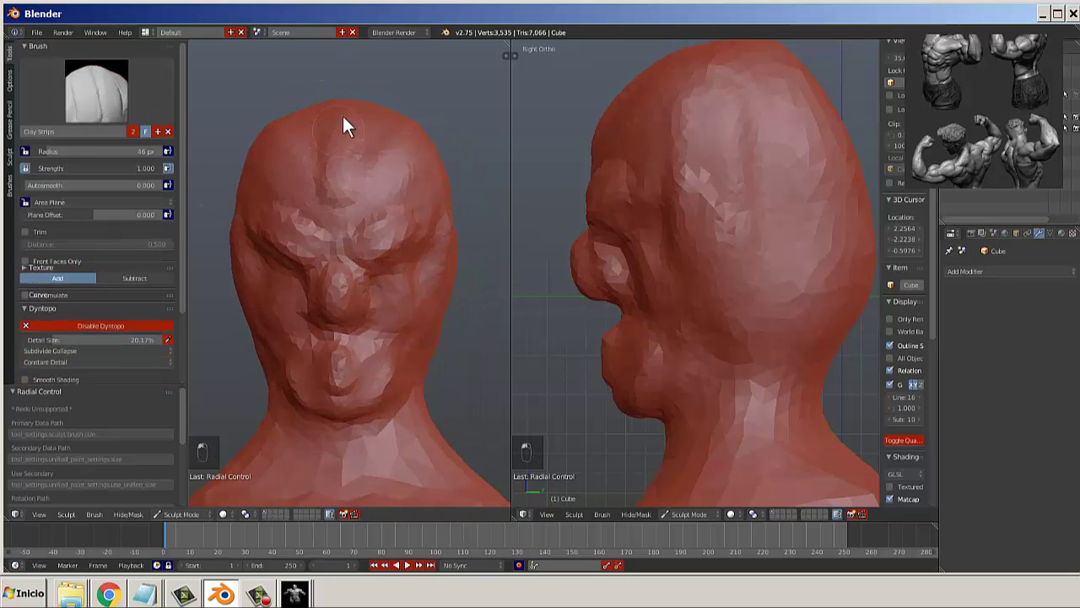
Set the Clay Strips radius to 62 px and cover the chest and shoulders with finer clay strokes.
scroll(354, 185, "down", 3)
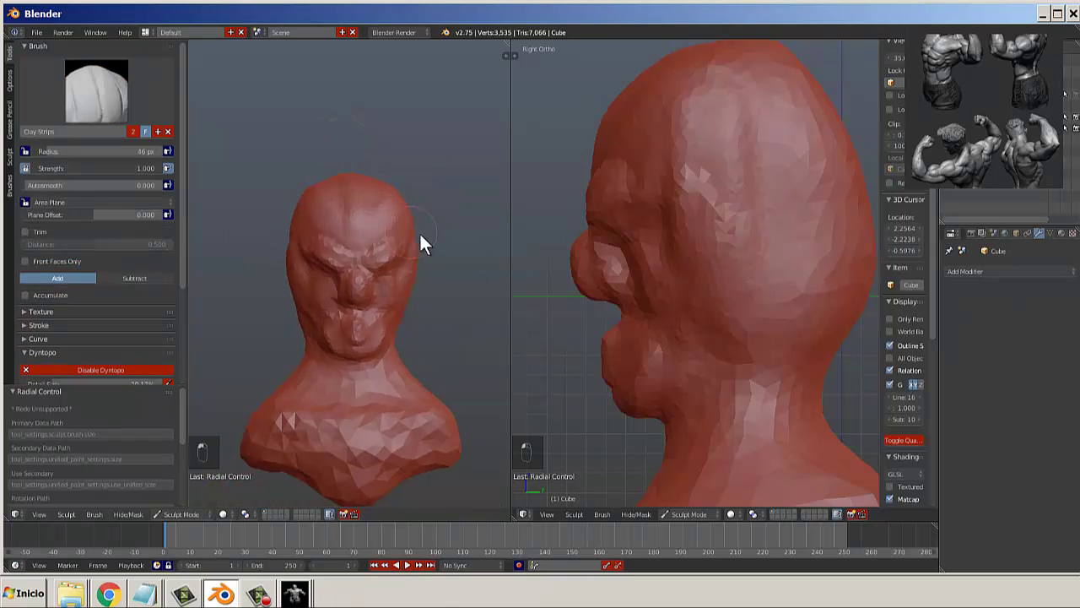
middle_click_drag(422, 243, 377, 388)
scroll(377, 388, "up", 2)
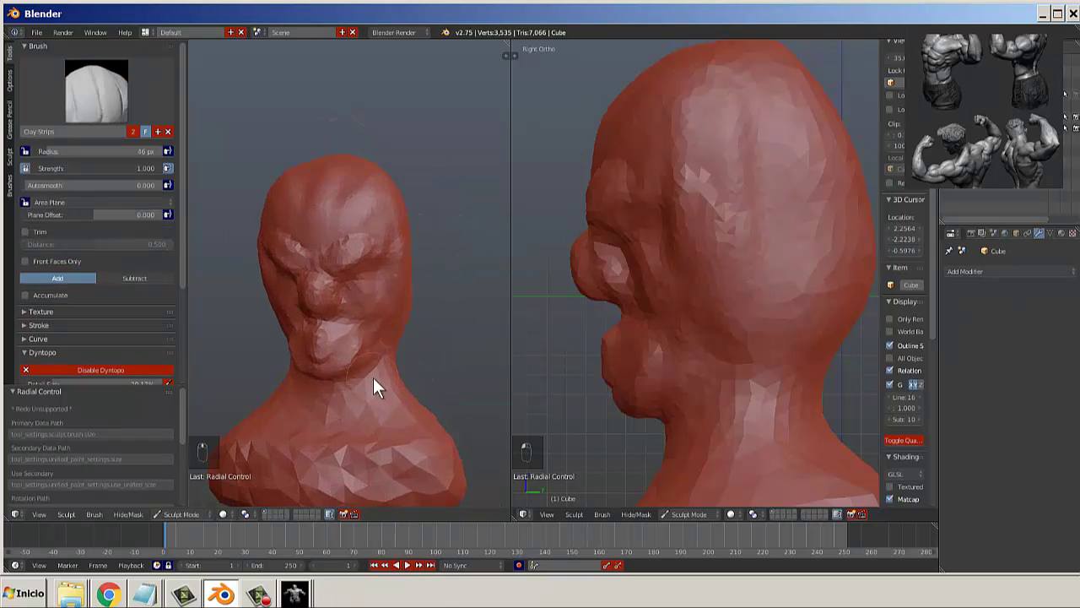
scroll(375, 386, "down", 2)
left_click(383, 442)
mouse_move(363, 437)
left_mouse_down()
mouse_move(267, 421)
mouse_move(353, 433)
left_mouse_up()
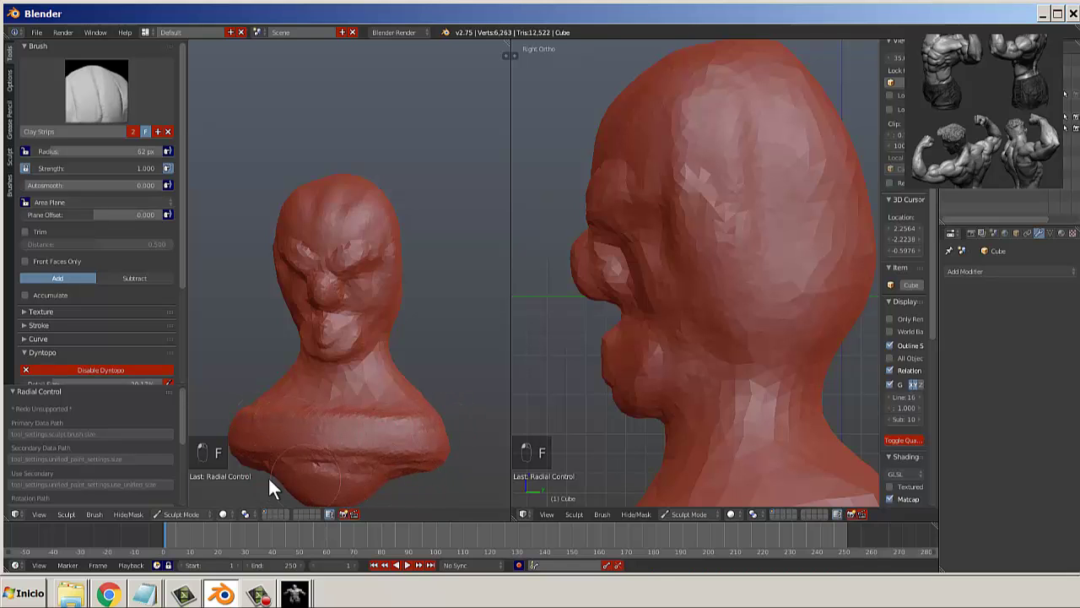
Enter Edit Mode and examine the mesh density across the face, neck and shoulders.
key("Tab")
middle_click_drag(415, 438, 415, 368)
key("Tab")
key("Tab")
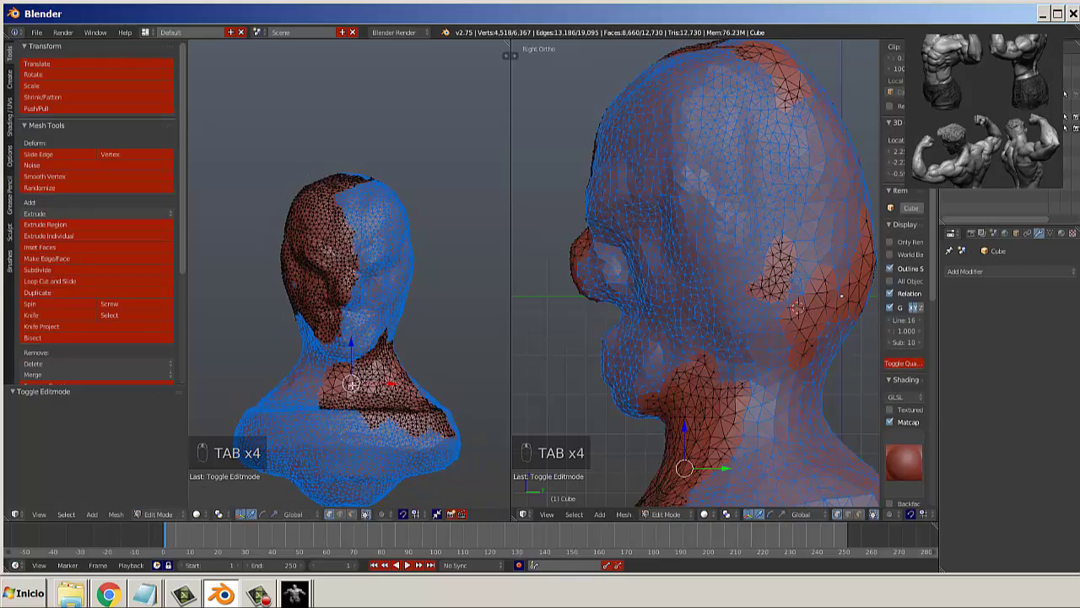
middle_click_drag(354, 386, 410, 378)
scroll(333, 287, "up", 7)
middle_click_drag(332, 287, 264, 296)
scroll(385, 280, "down", 5)
middle_click_drag(385, 280, 356, 280)
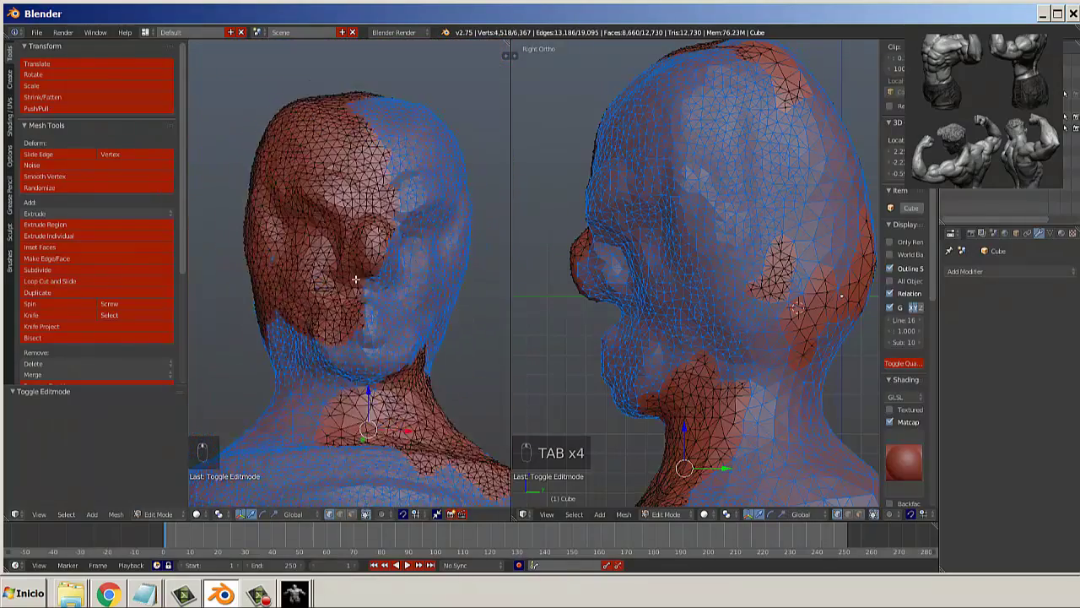
scroll(357, 291, "down", 4)
middle_click_drag(373, 405, 369, 439)
scroll(413, 359, "up", 11)
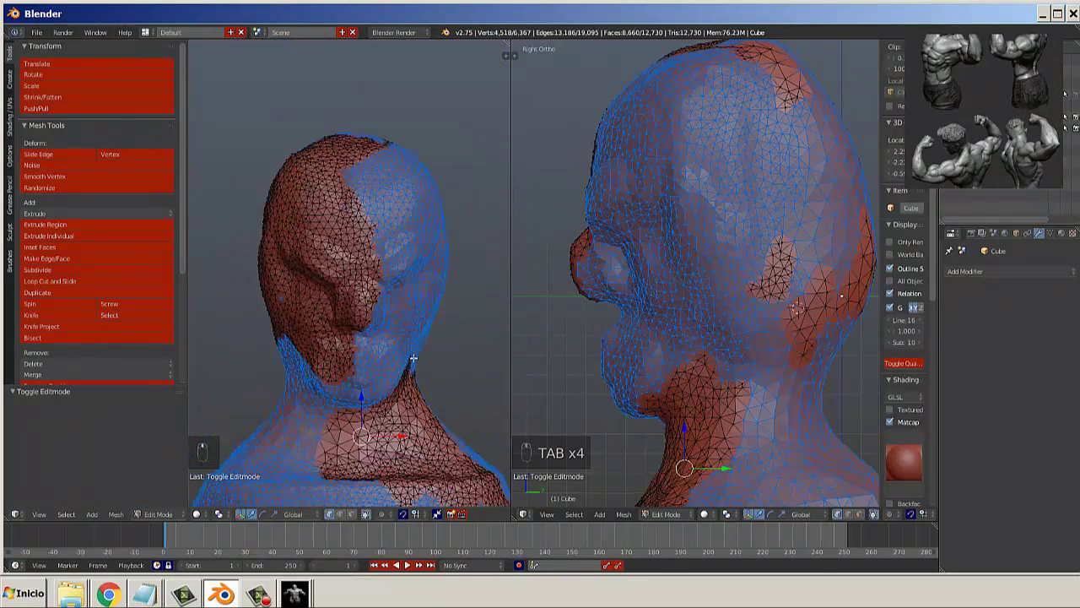
scroll(428, 323, "down", 8)
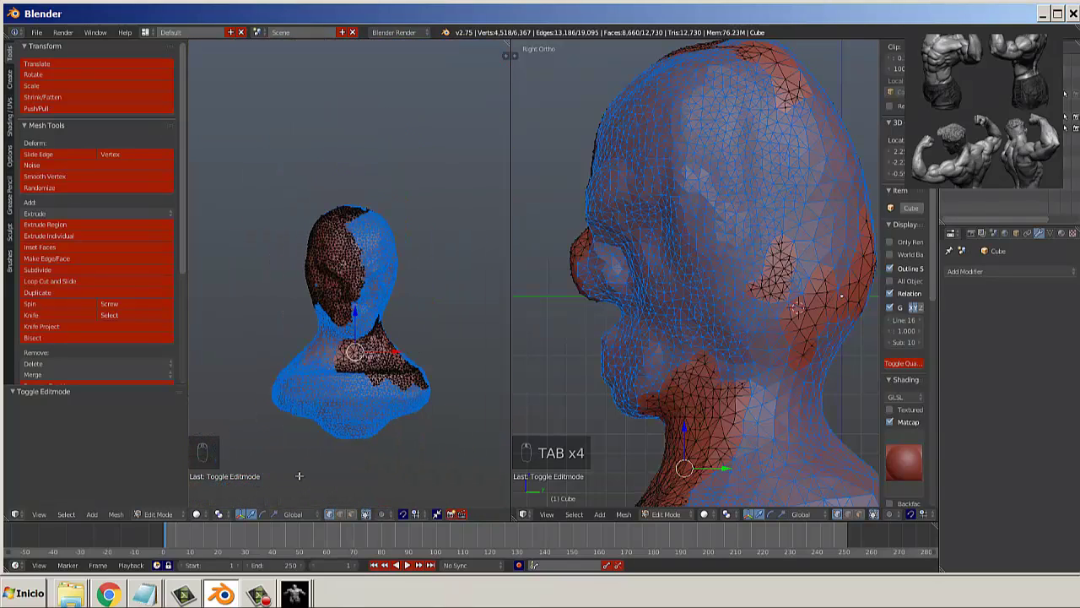
Recalculate the normals of the selected part of the bust mesh and return to Object Mode.
key("ctrl+n")
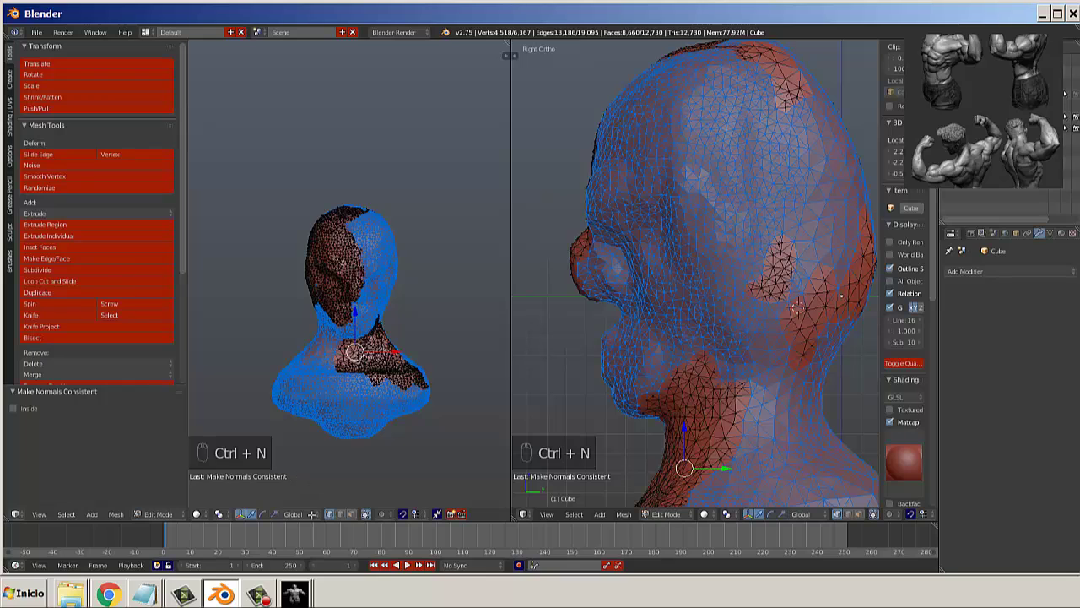
key("Tab")
left_click(154, 513)
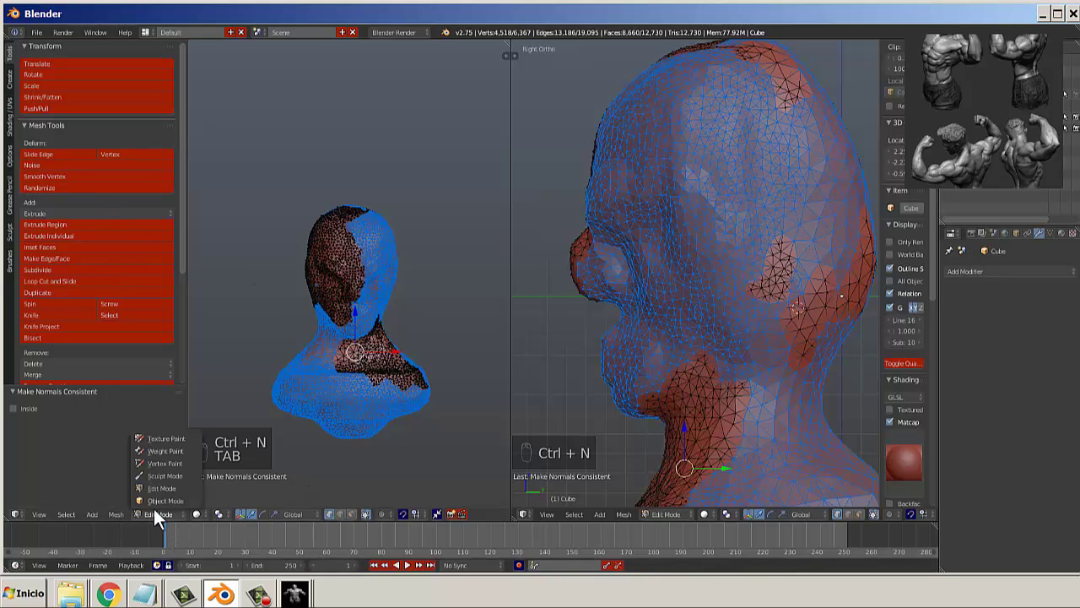
left_click(149, 505)
left_click(347, 300)
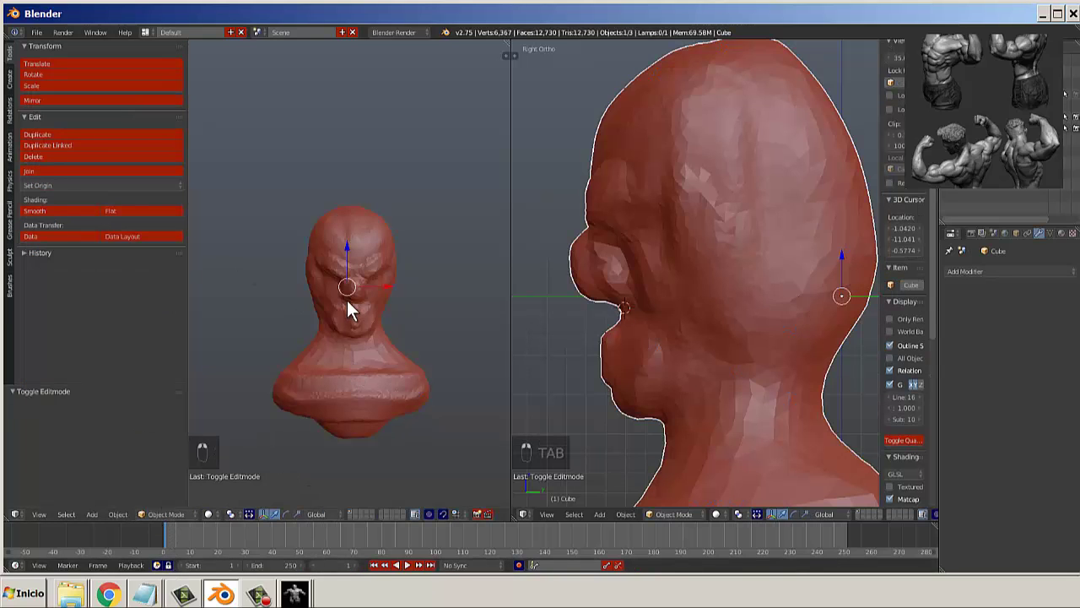
key("Tab")
key("Tab")
key("a")
key("a")
key("a")
key("a")
key("a")
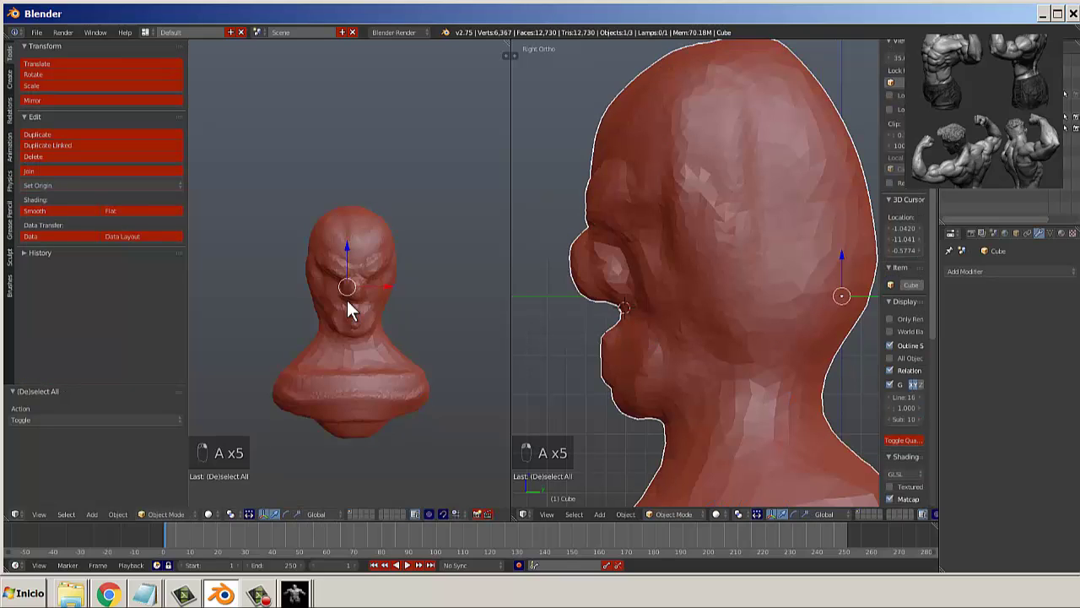
key("ctrl+n")
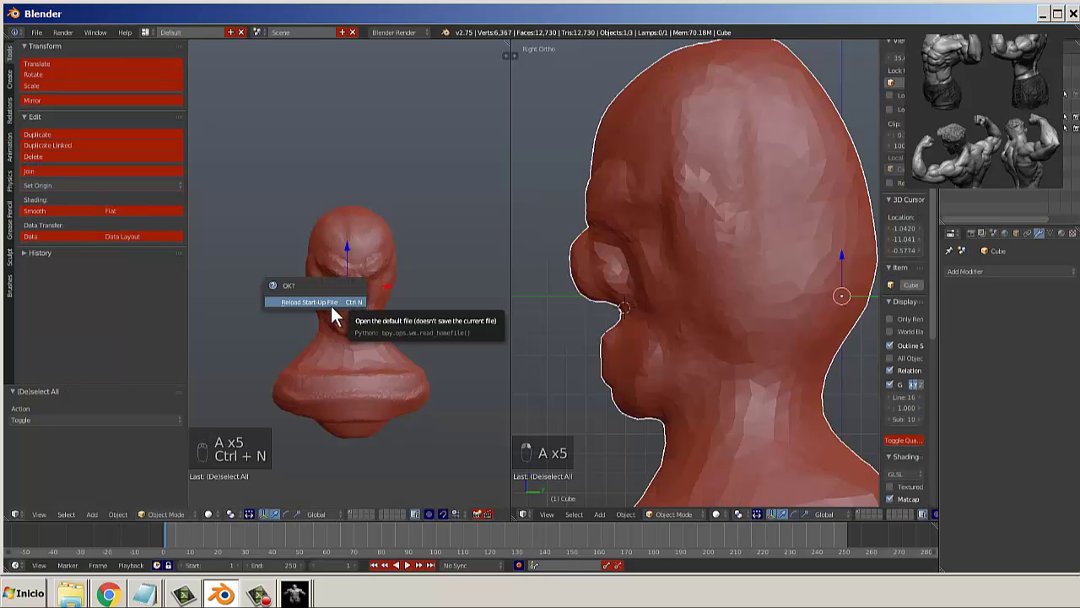
key("Escape")
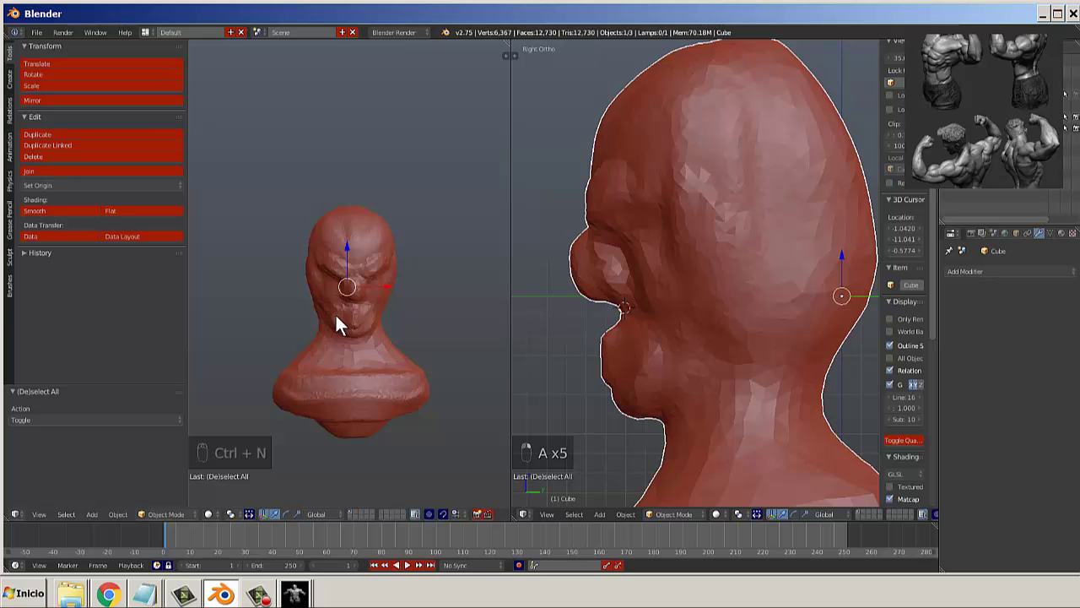
key("ctrl+n")
key("Escape")
left_click(361, 344)
key("a")
scroll(327, 358, "up", 2)
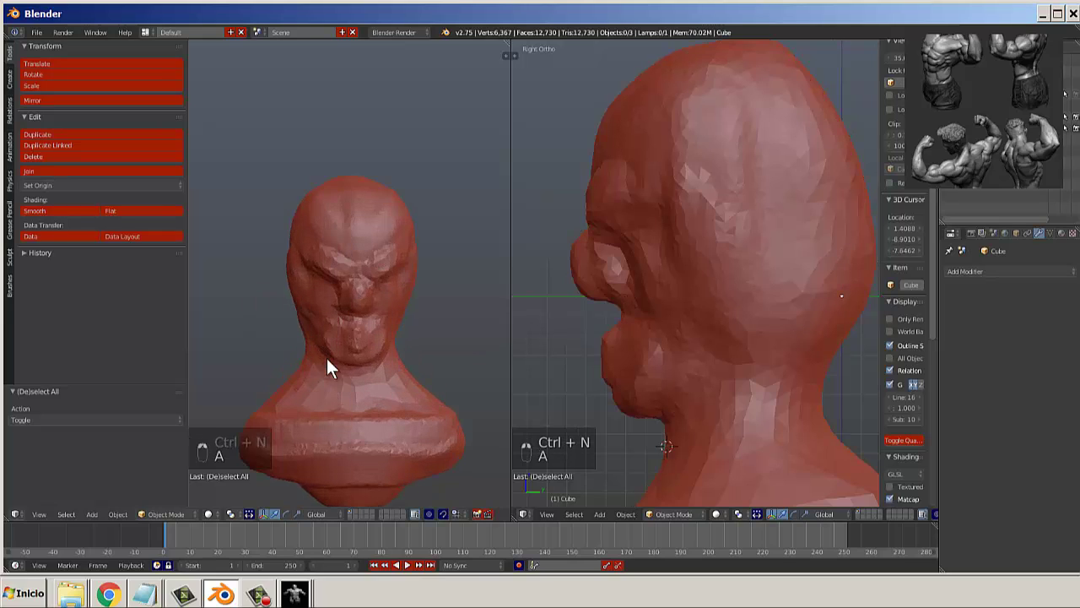
key("a")
Enter Edit Mode on the bust and recalculate the normals of the partial selection.
key("Tab")
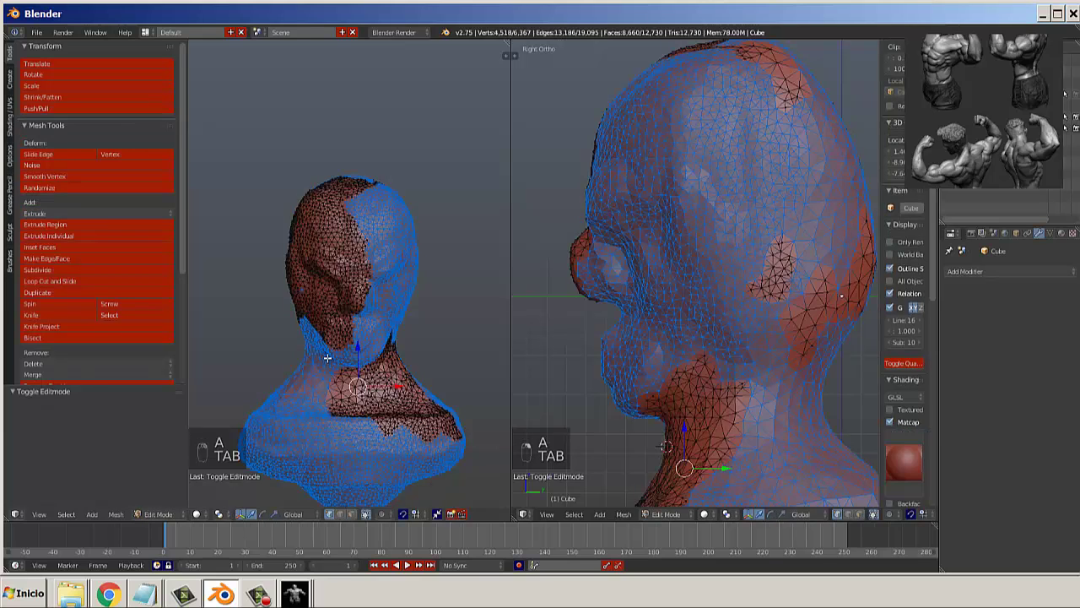
key("ctrl+n")
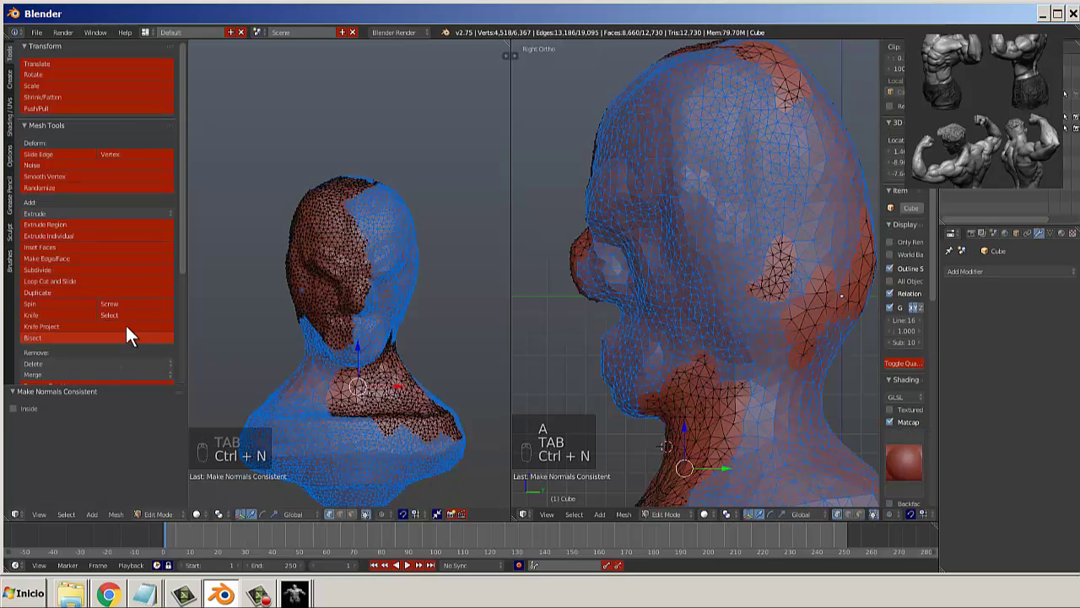
scroll(125, 325, "down", 3)
scroll(95, 340, "down", 4)
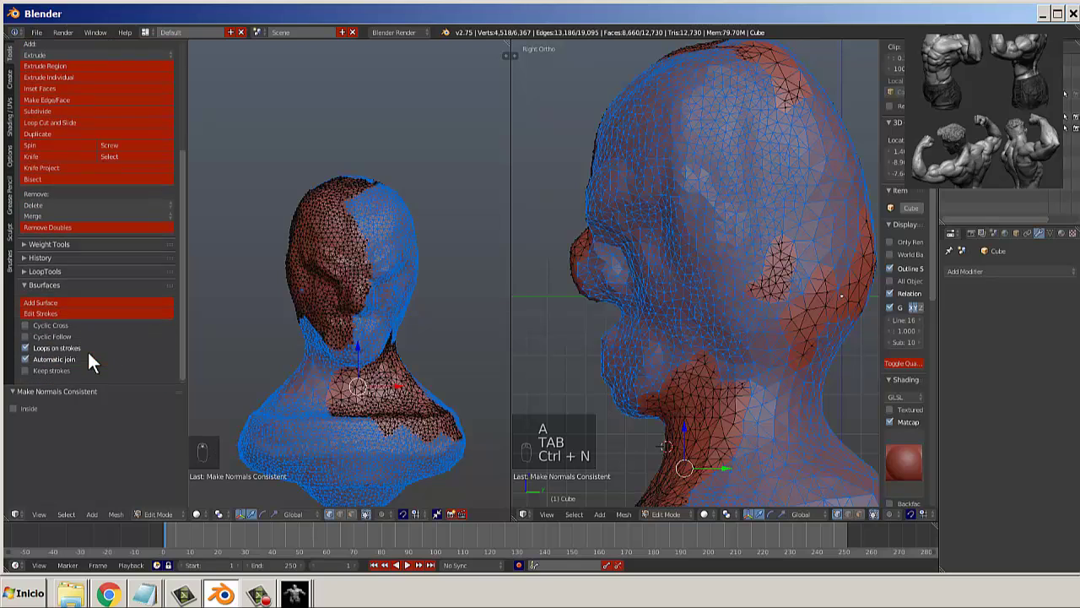
left_click(40, 392)
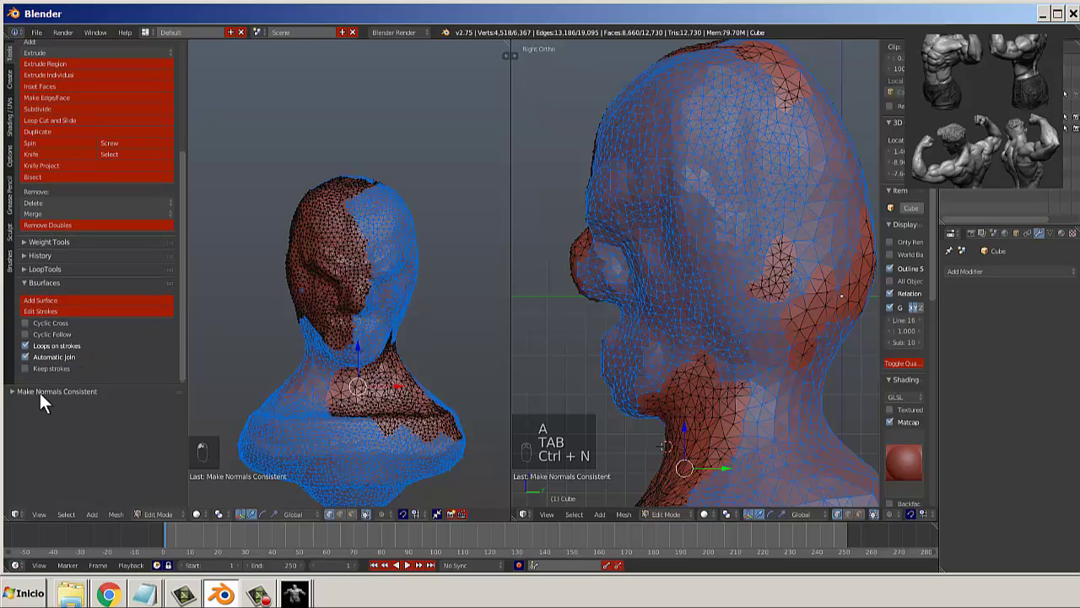
Select the whole bust mesh and make its normals consistent.
key("a")
key("a")
key("a")
key("a")
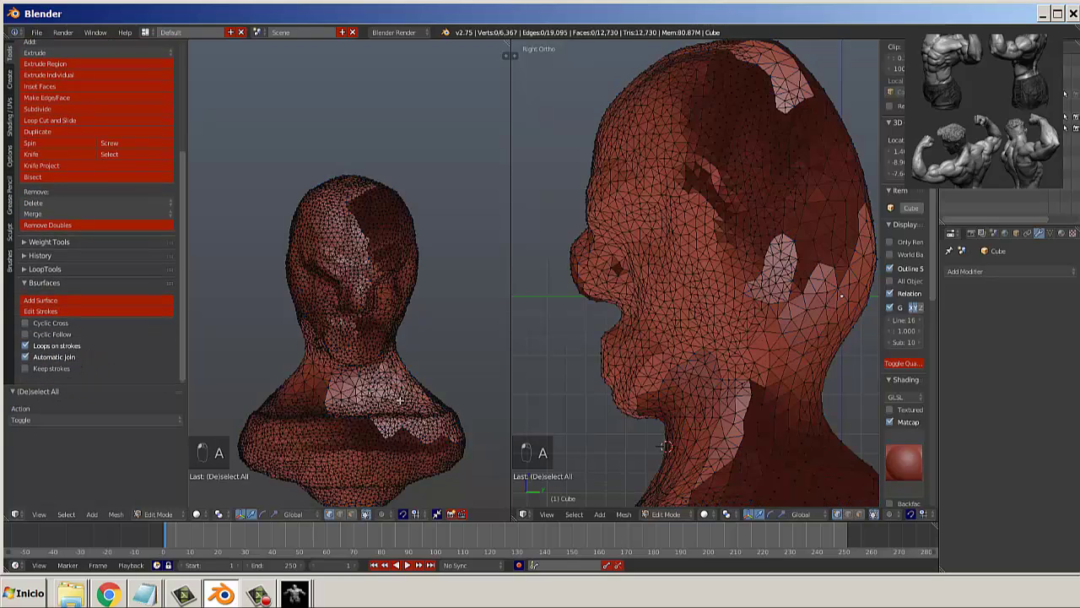
middle_click_drag(401, 399, 374, 413)
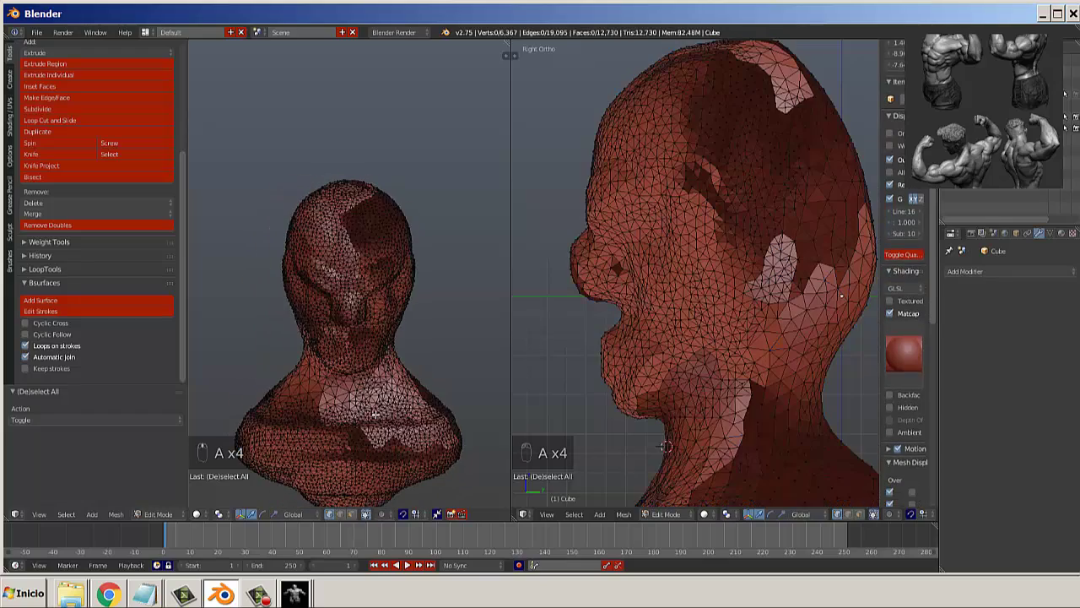
key("a")
key("ctrl+n")
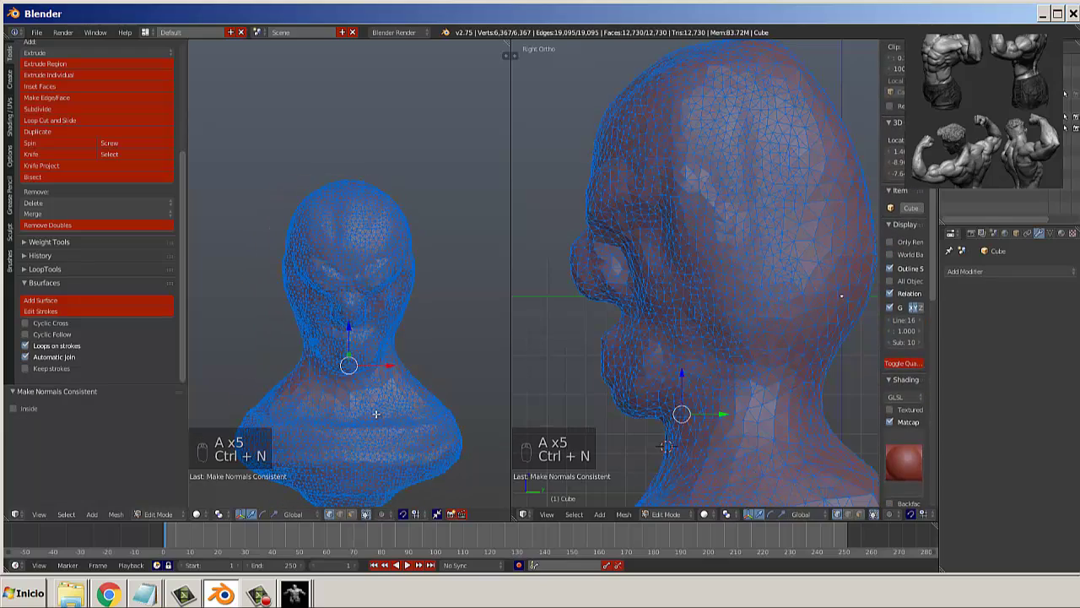
key("a")
scroll(409, 385, "up", 3)
key("a")
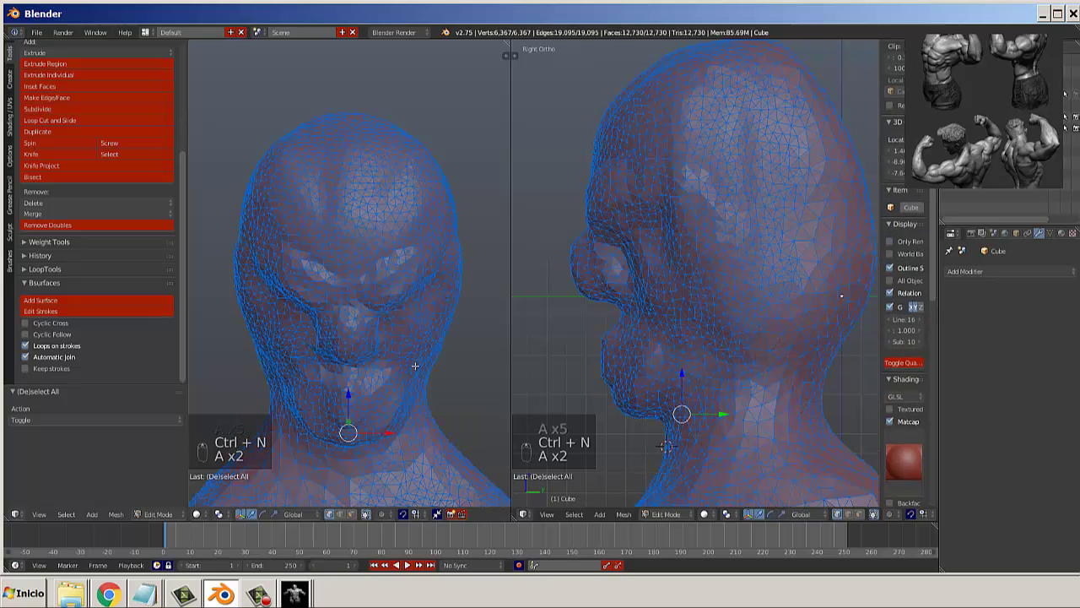
Examine the fully selected bust mesh from the front, sides and back at different distances.
scroll(413, 368, "down", 7)
middle_click_drag(396, 391, 365, 342)
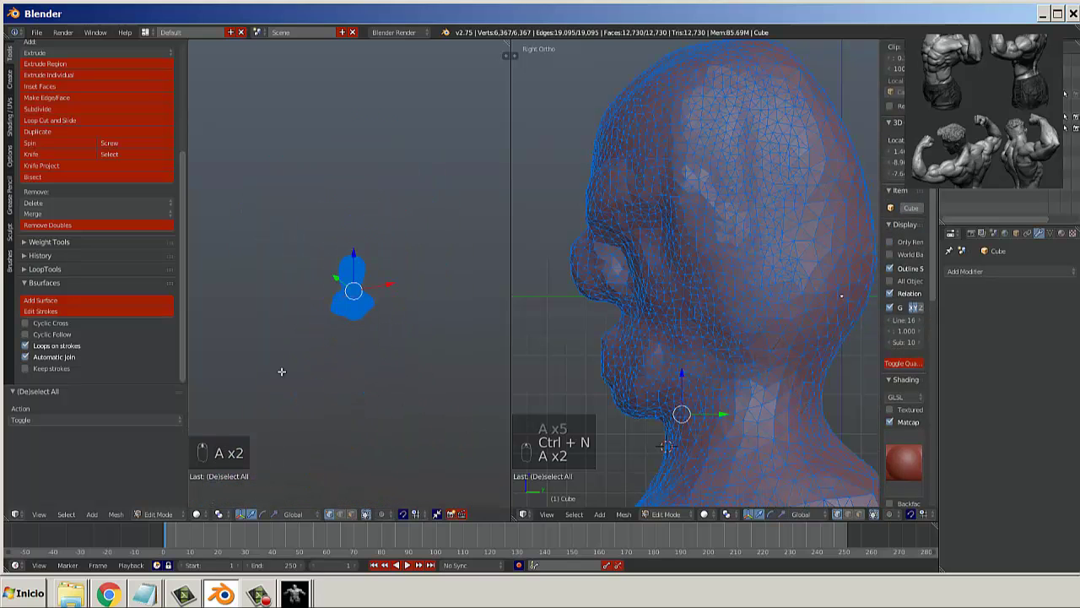
scroll(437, 354, "down", 3)
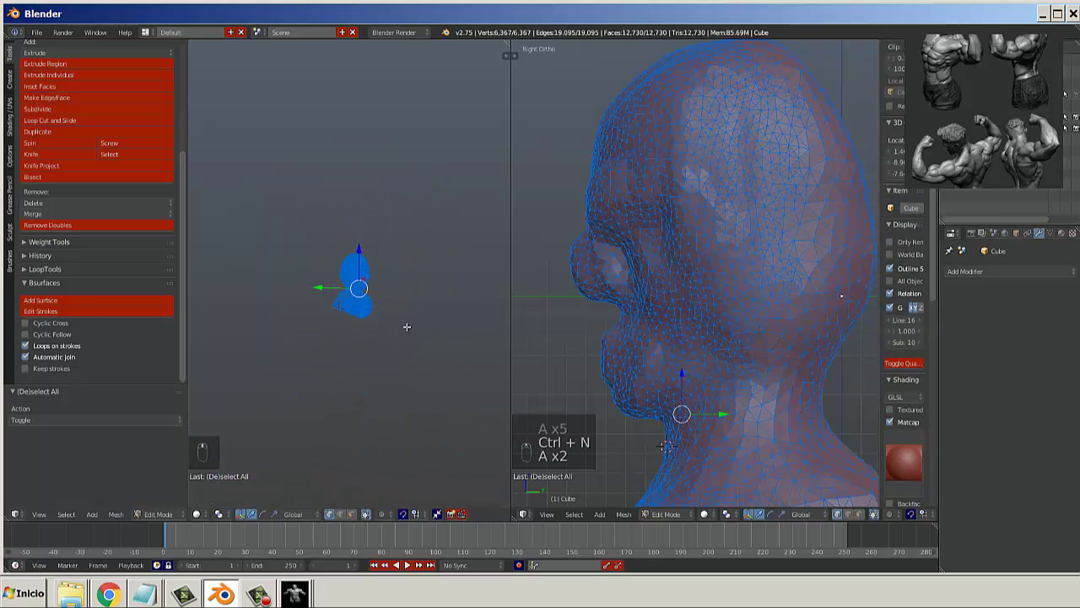
scroll(405, 327, "up", 8)
scroll(381, 380, "down", 5)
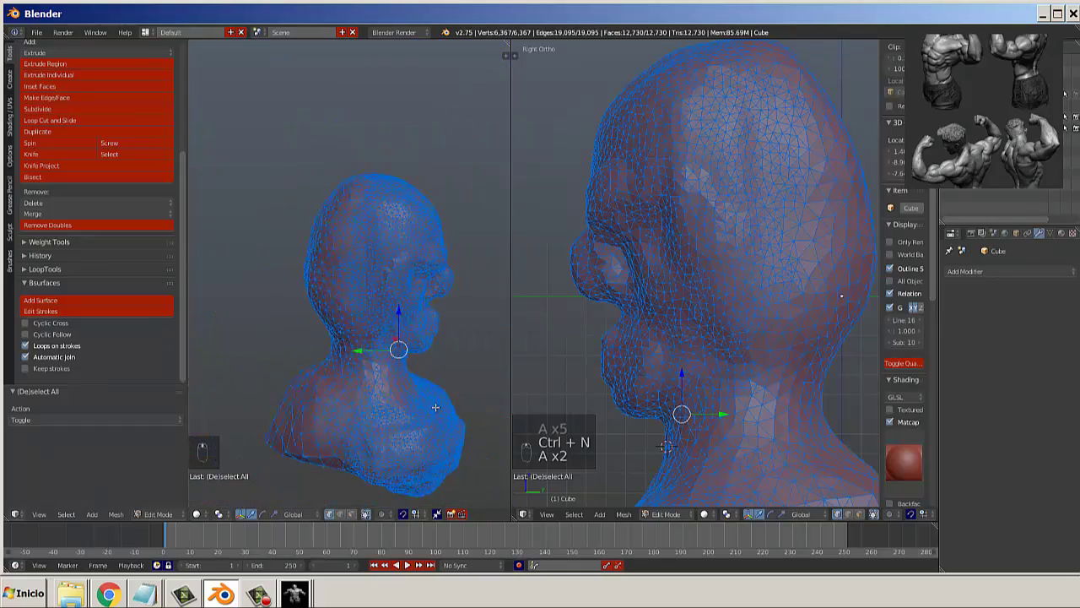
middle_click_drag(435, 407, 480, 396)
scroll(337, 414, "down", 5)
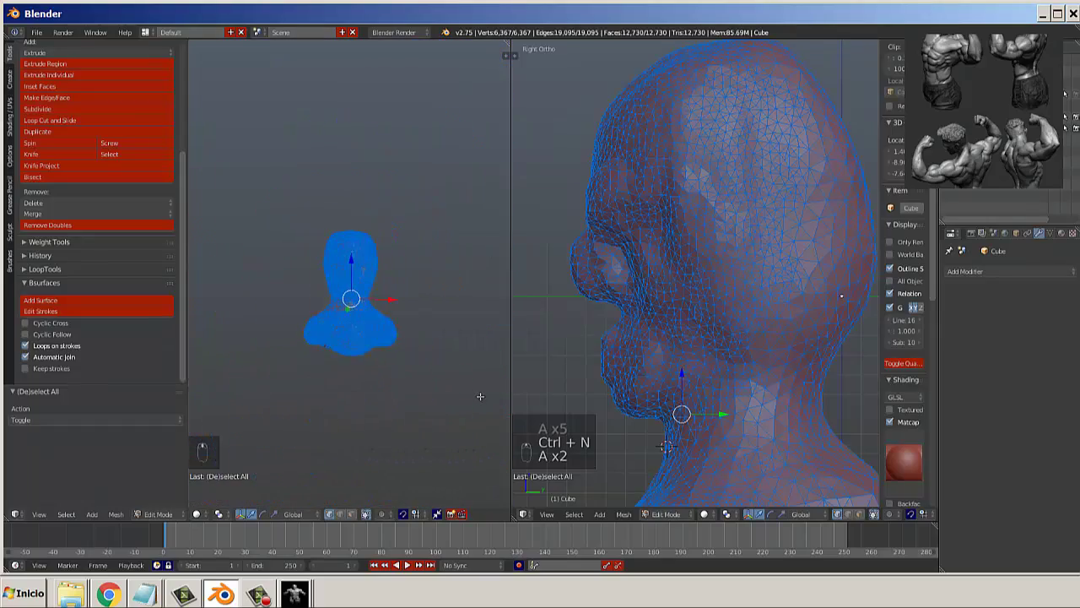
scroll(480, 396, "up", 10)
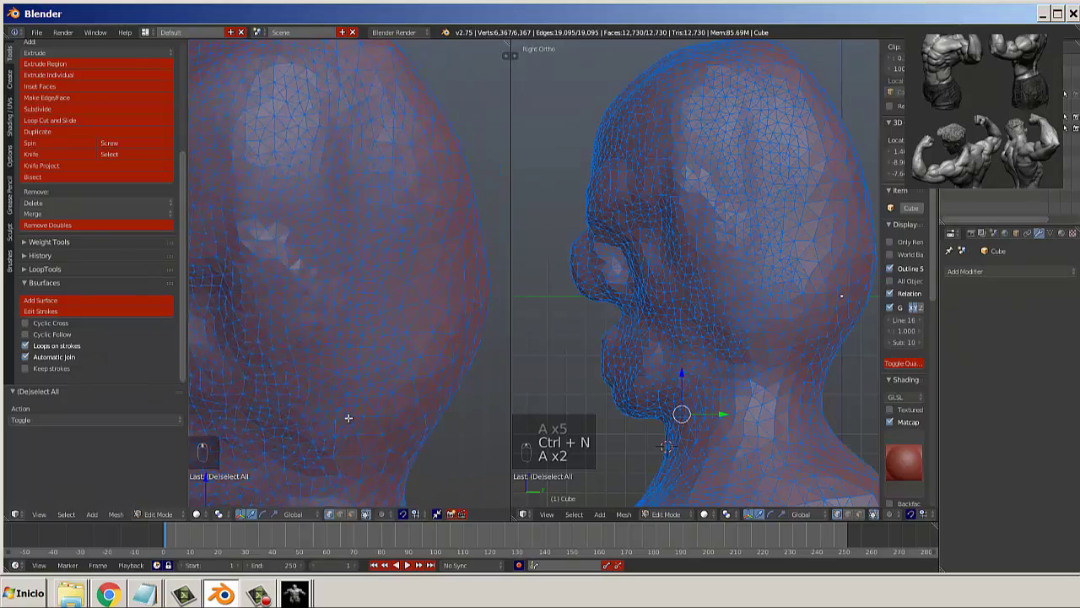
middle_click_drag(349, 417, 398, 393)
scroll(391, 386, "down", 5)
scroll(399, 387, "up", 4)
scroll(399, 387, "up", 2)
scroll(399, 387, "down", 2)
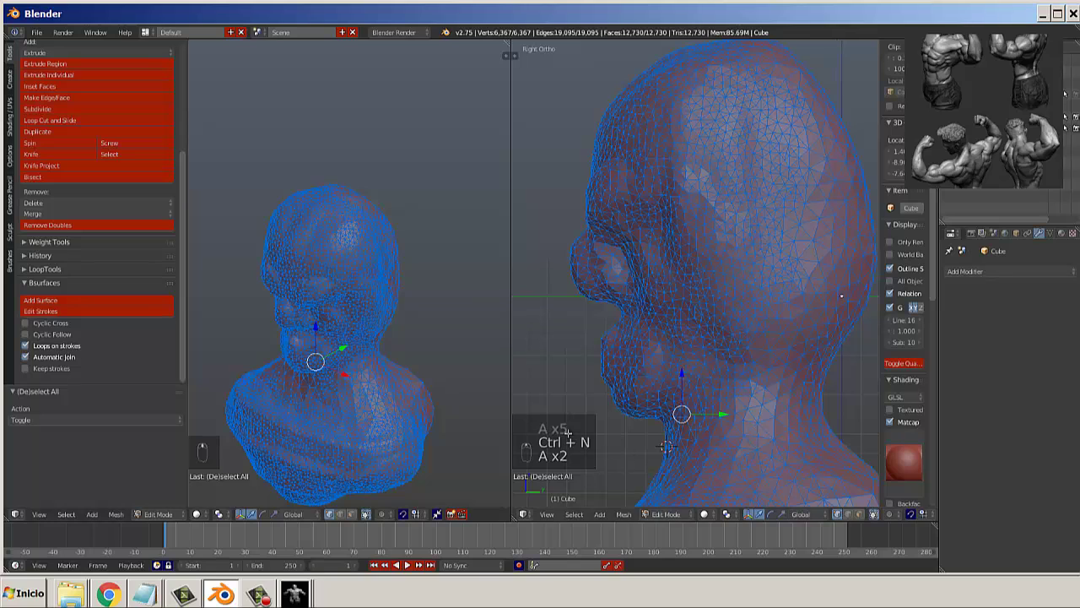
Show the perspective viewport's properties and expand the Transform Orientations settings.
key("n")
scroll(443, 377, "down", 7)
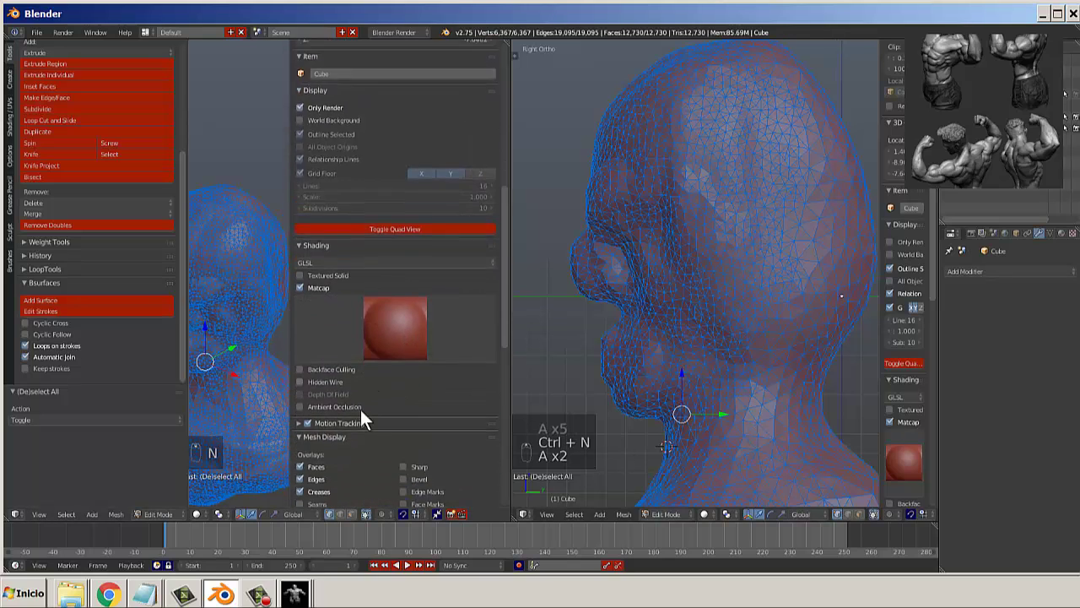
scroll(363, 420, "down", 3)
scroll(325, 371, "down", 12)
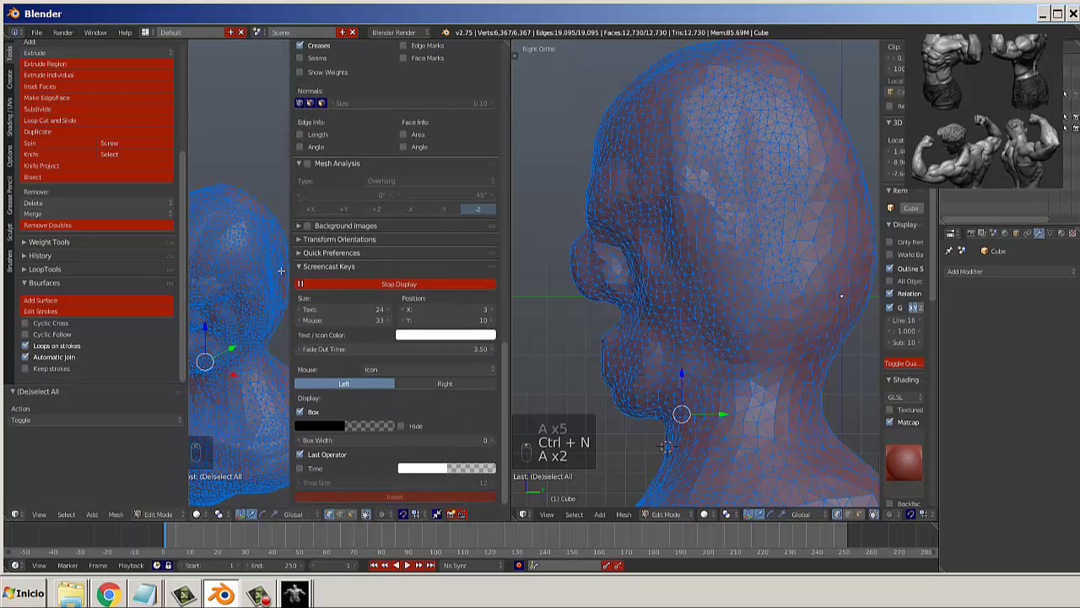
left_click(314, 251)
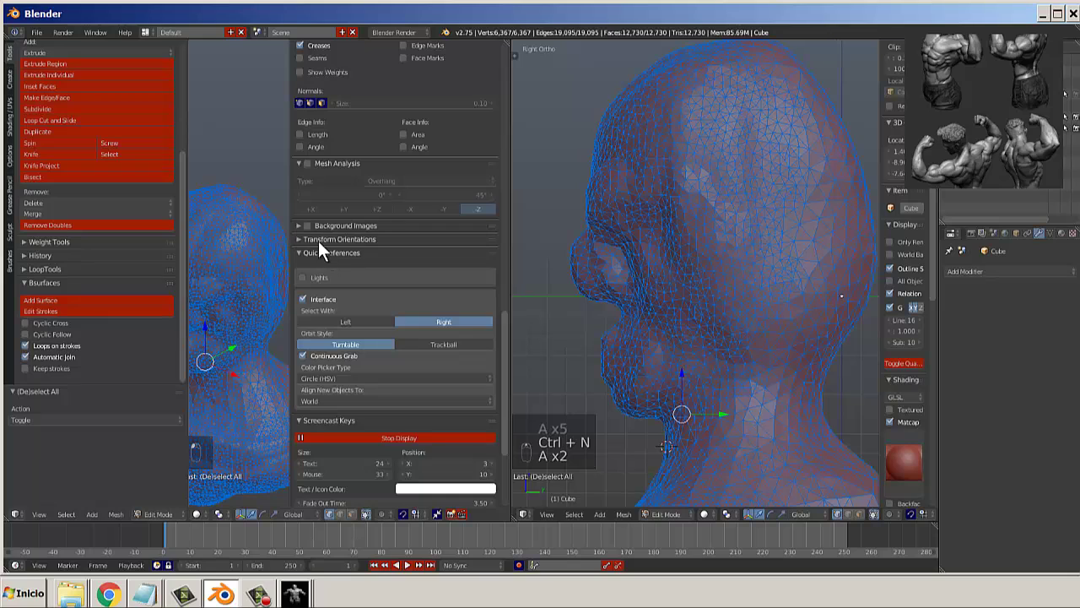
left_click(318, 240)
left_click(318, 273)
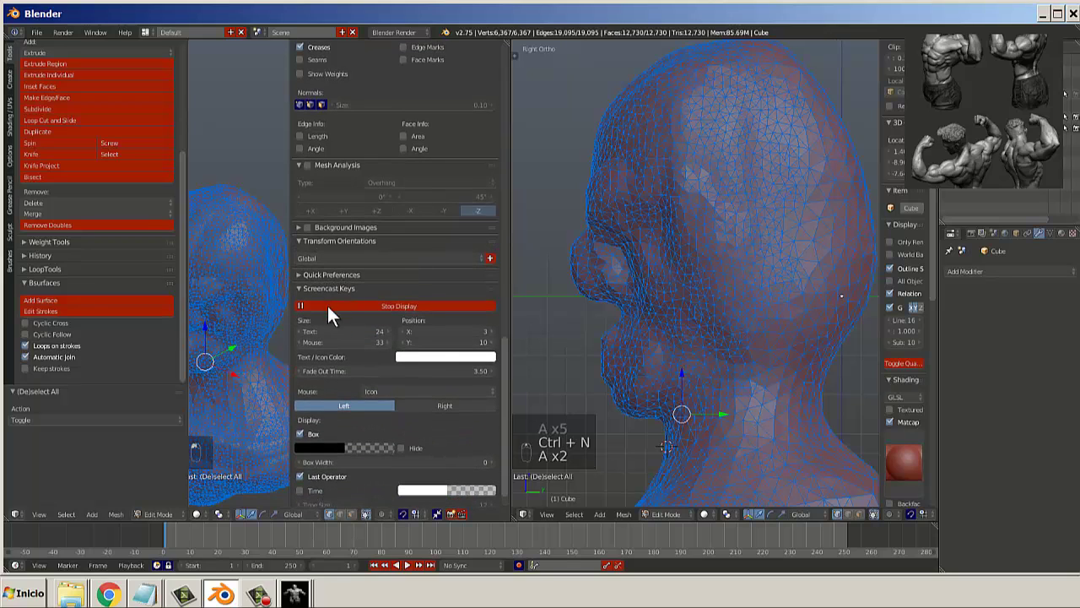
Show the Lights options in Quick Preferences and turn the first light's direction.
scroll(333, 325, "up", 2)
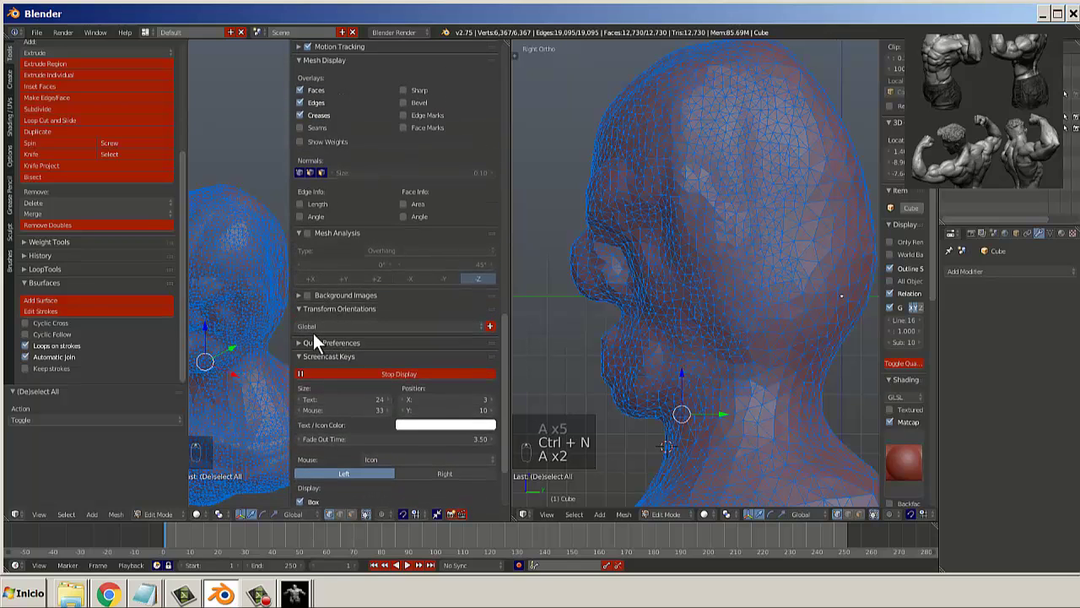
left_click(321, 343)
left_click(320, 342)
left_click(318, 342)
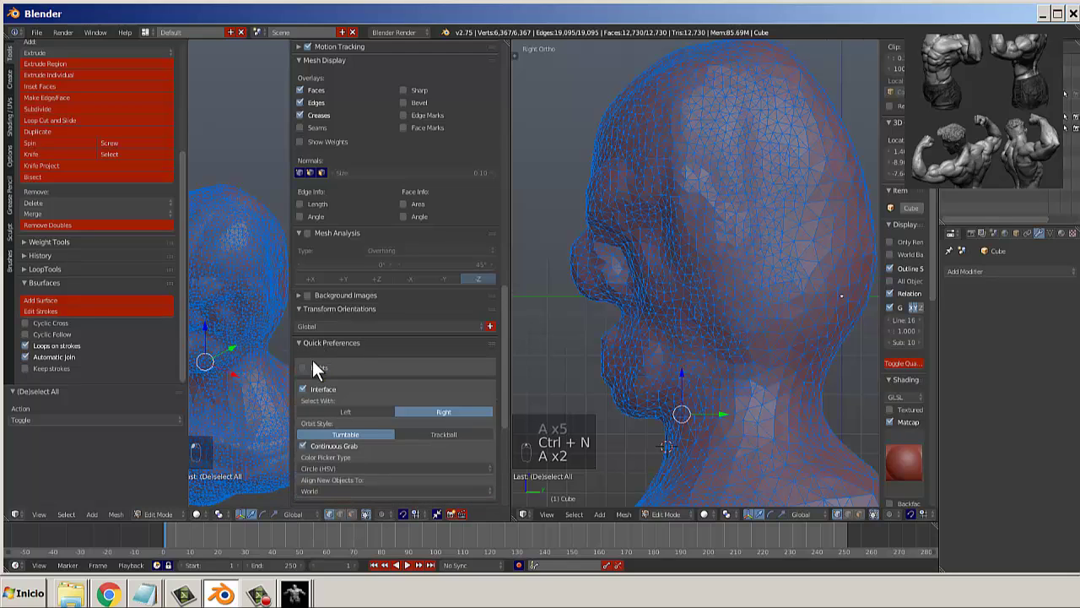
left_click(304, 368)
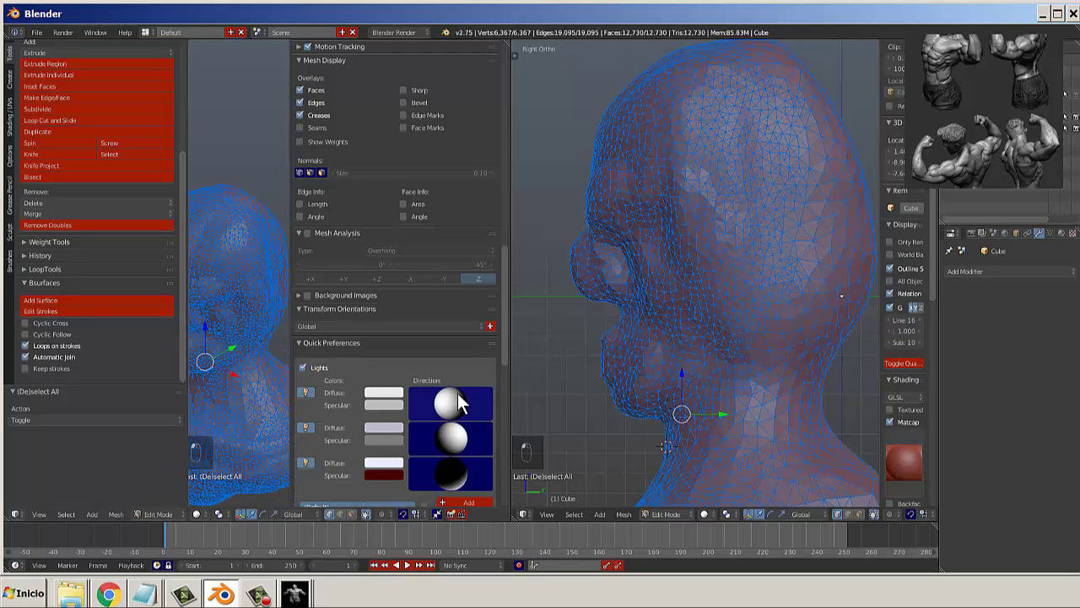
scroll(458, 392, "down", 1)
left_click_drag(454, 389, 408, 395)
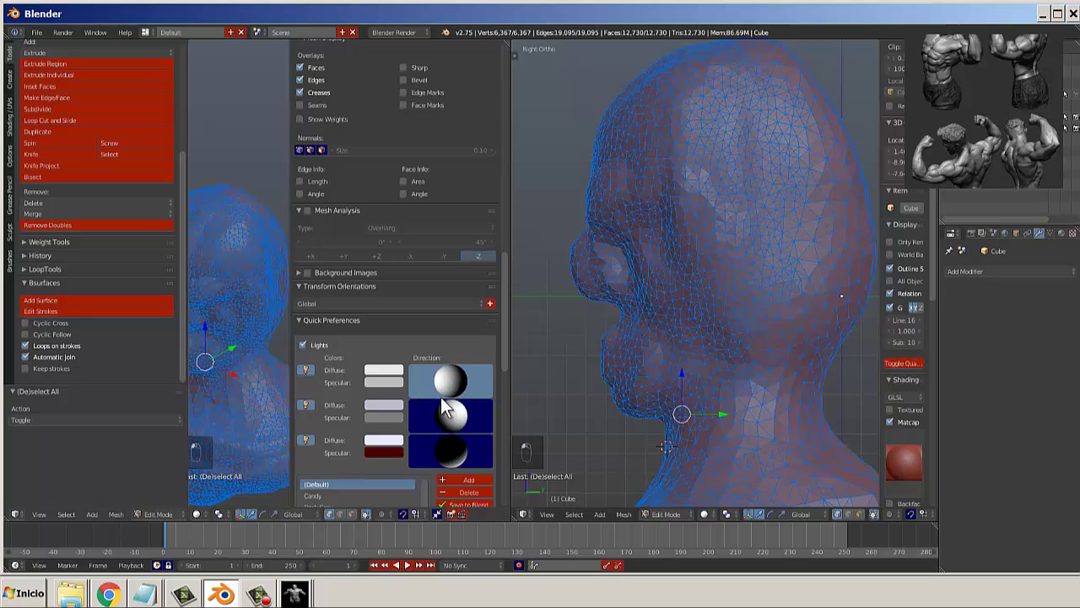
scroll(755, 273, "down", 4)
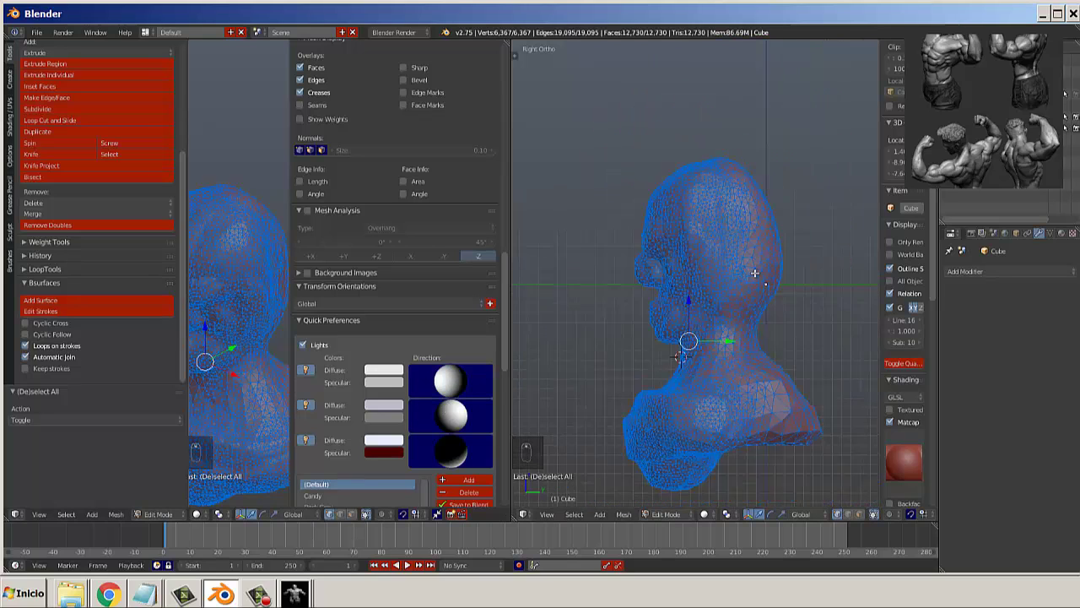
middle_click_drag(755, 273, 578, 292)
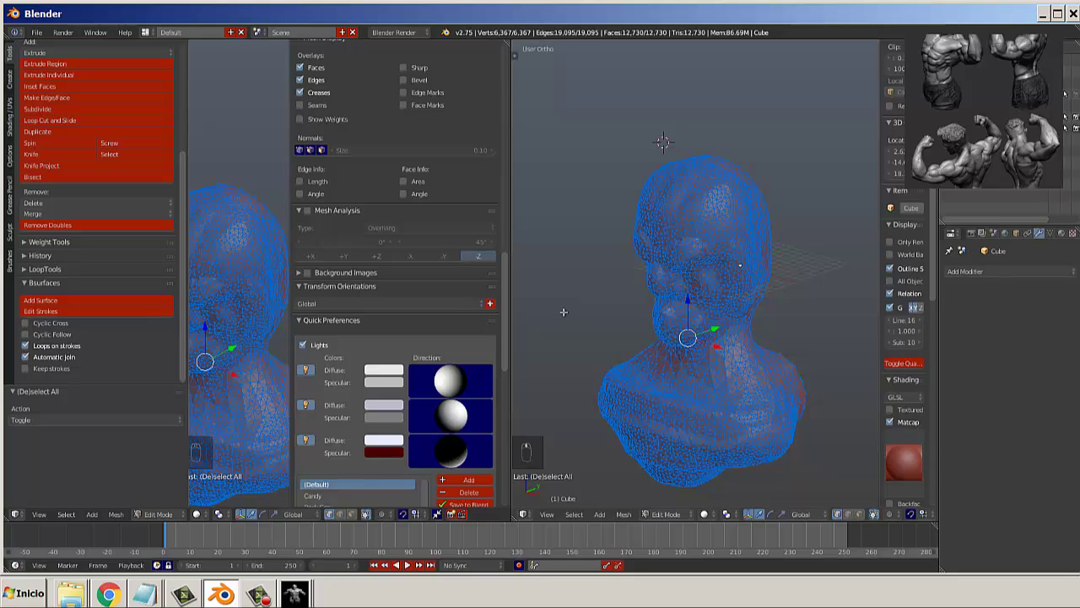
Hide the properties in both viewports and switch the bust from Edit Mode to Sculpt Mode.
key("n")
key("n")
middle_click_drag(426, 273, 442, 290)
key("Tab")
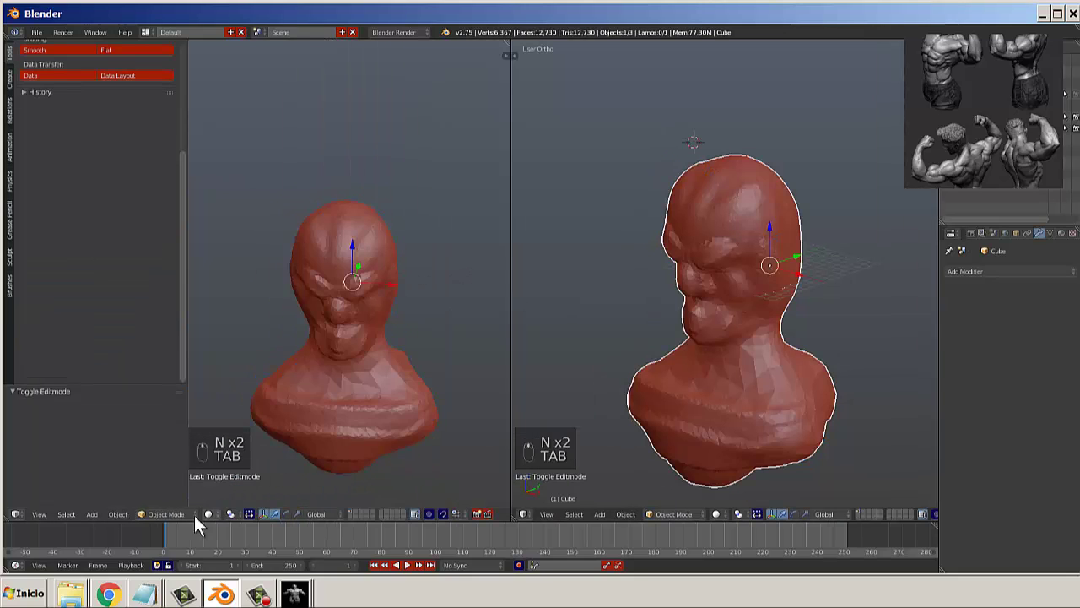
scroll(352, 299, "up", 4)
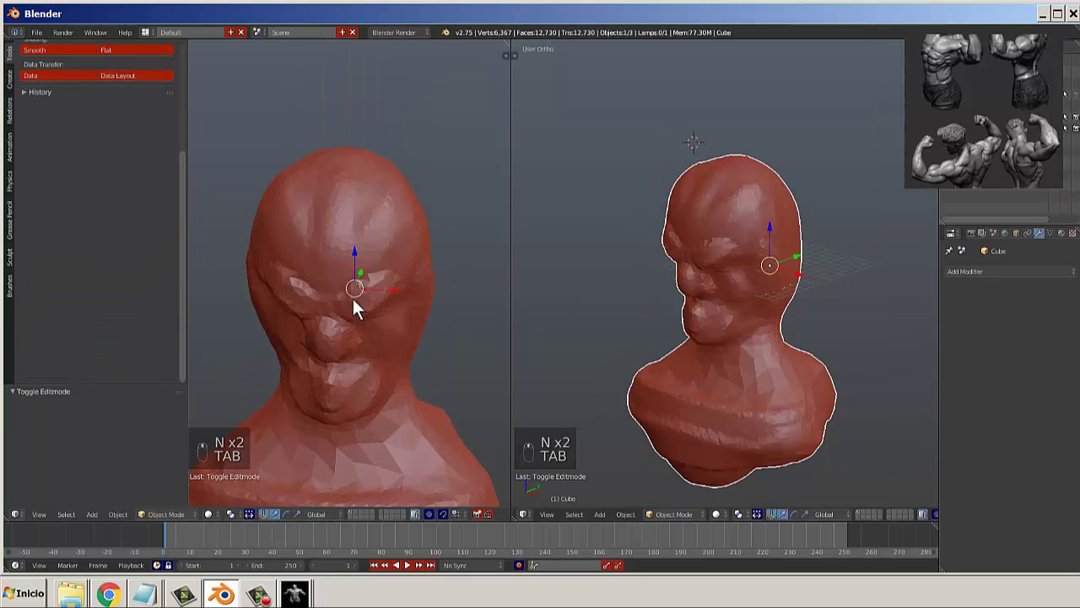
left_click(172, 510)
left_click(169, 474)
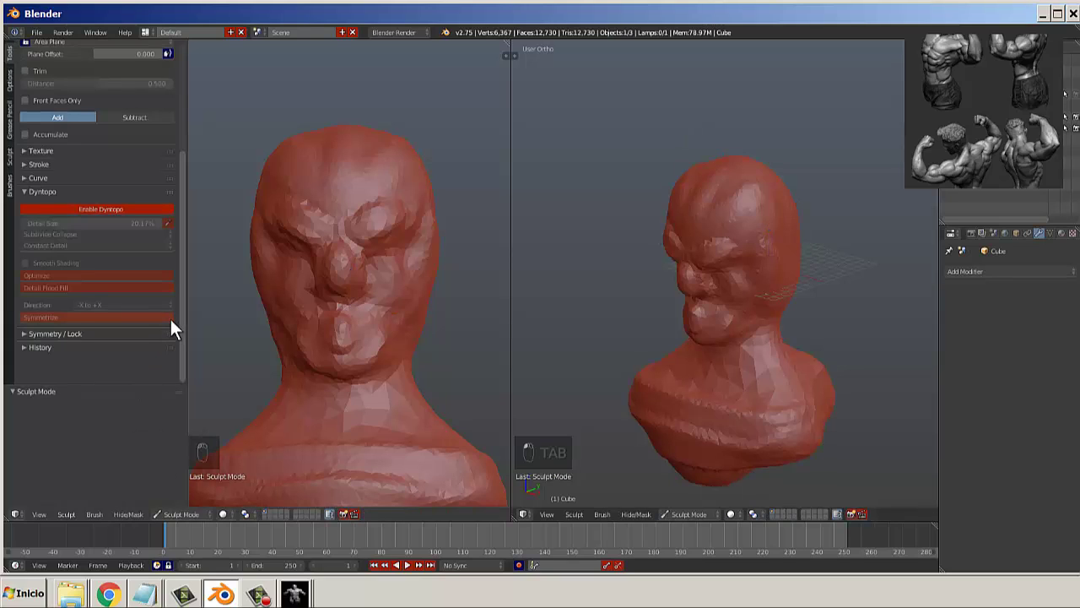
scroll(179, 253, "up", 2)
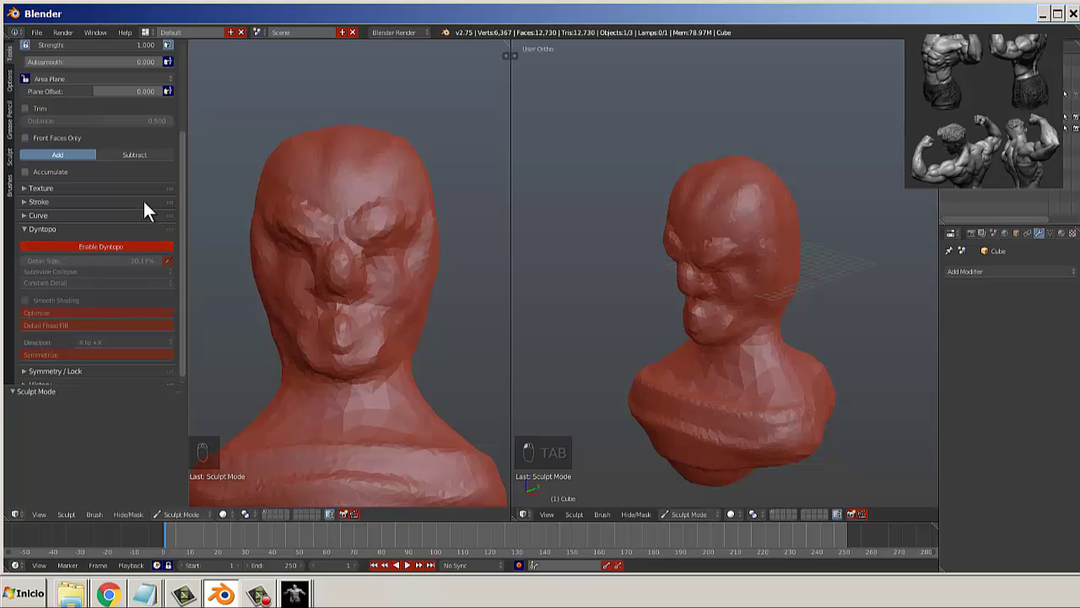
Widen the tool shelf and the front viewport, and choose the Grab brush for sculpting the bust.
left_click_drag(210, 236, 264, 236)
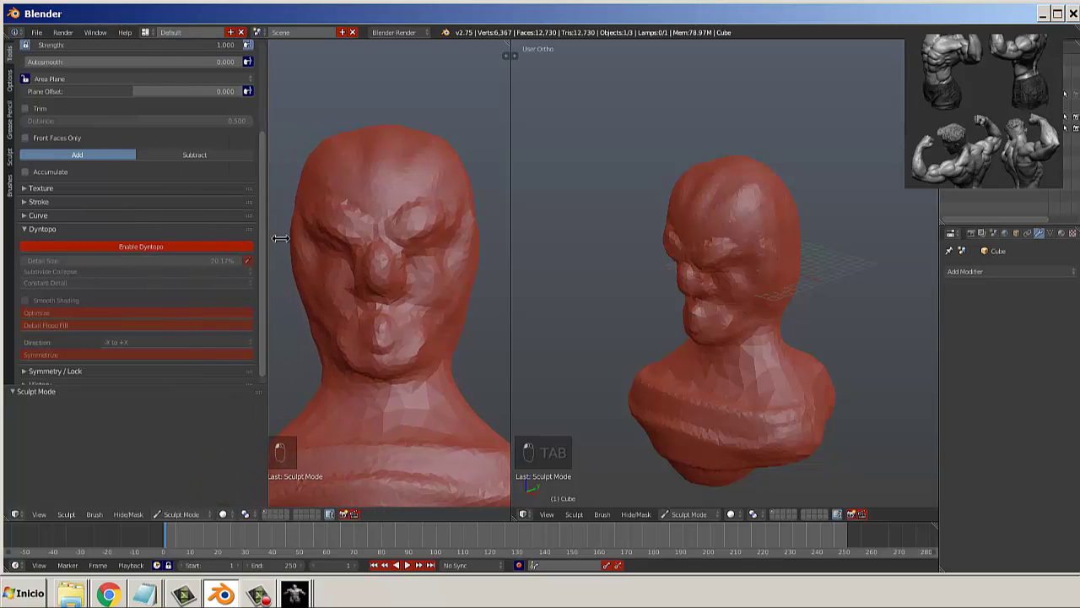
left_click_drag(513, 264, 697, 262)
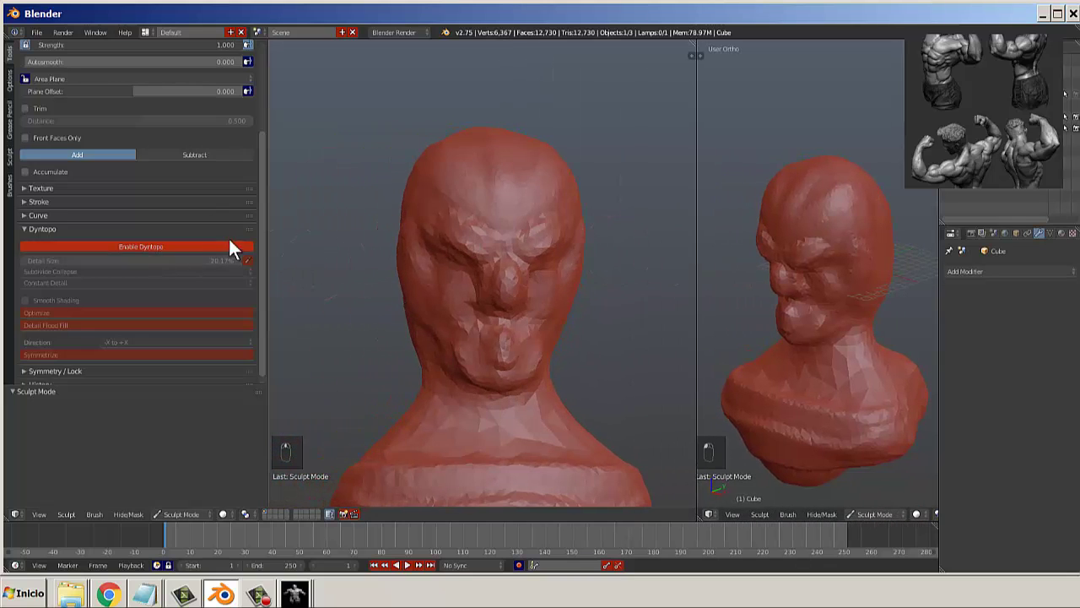
scroll(228, 240, "up", 4)
left_click(157, 97)
left_click(324, 143)
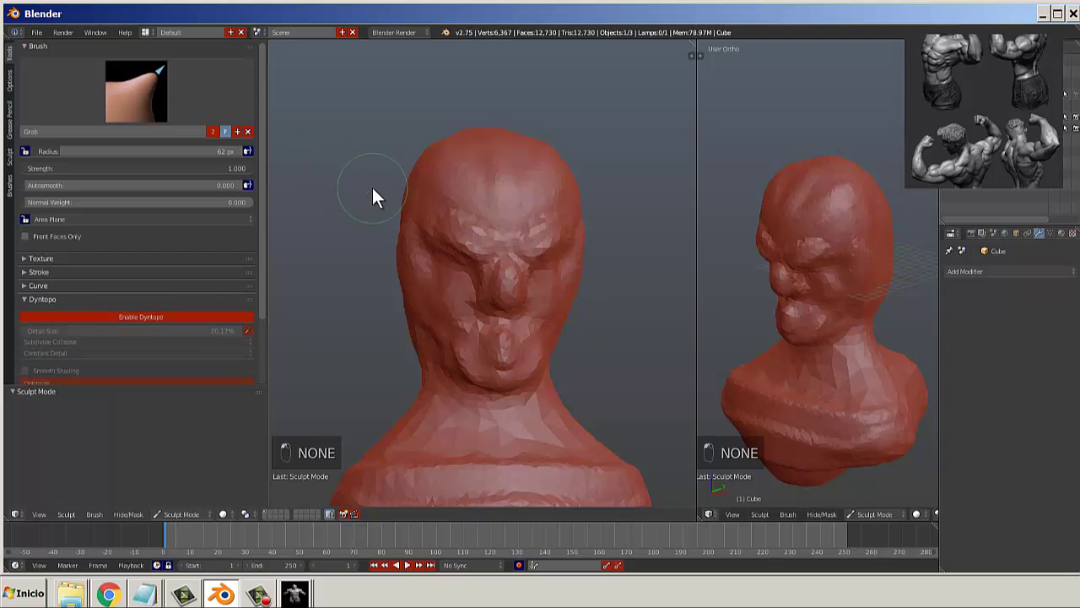
Enlarge the Grab brush to a radius of about 145 px, bulge the cranium outward and narrow the cheeks and jaw.
key("f")
left_click(405, 224)
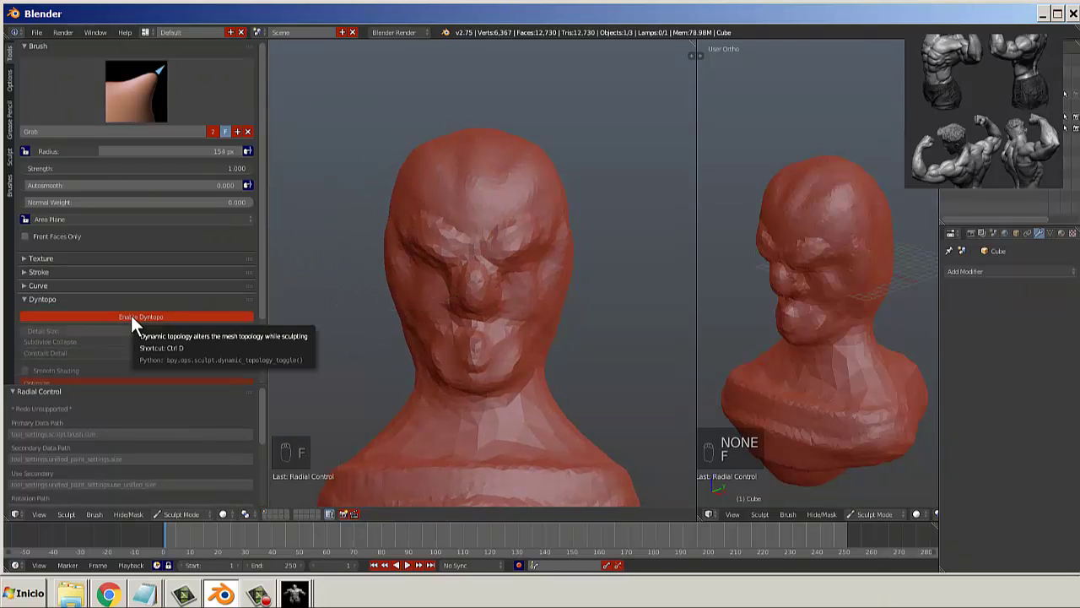
key("f")
left_click(577, 254)
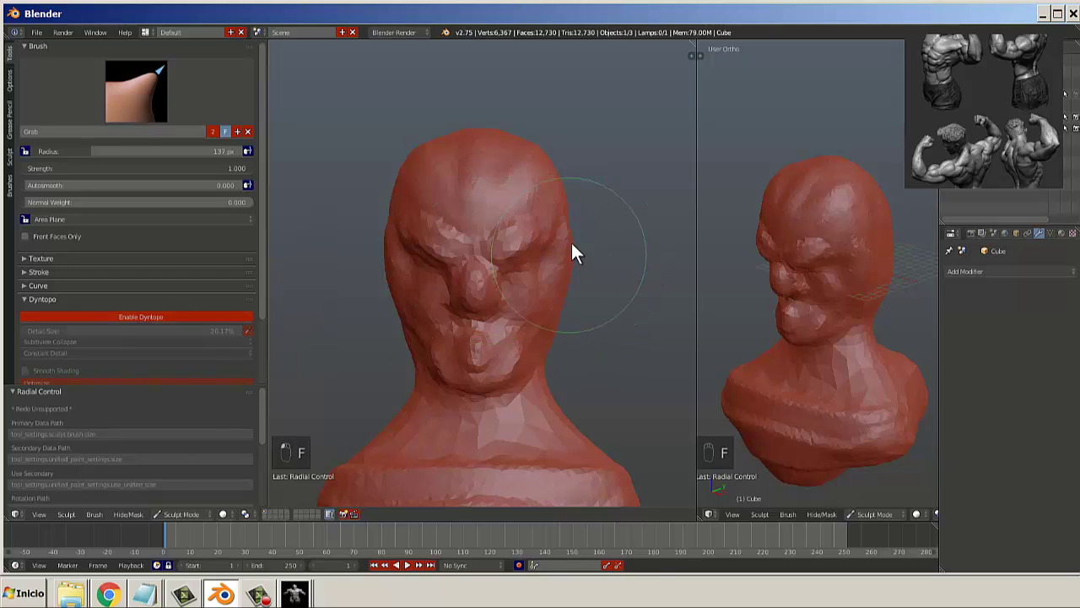
mouse_move(566, 211)
left_mouse_down()
mouse_move(582, 214)
mouse_move(593, 239)
mouse_move(580, 221)
left_mouse_up()
left_click_drag(567, 277, 557, 273)
mouse_move(552, 319)
left_mouse_down()
mouse_move(535, 312)
mouse_move(542, 358)
left_mouse_up()
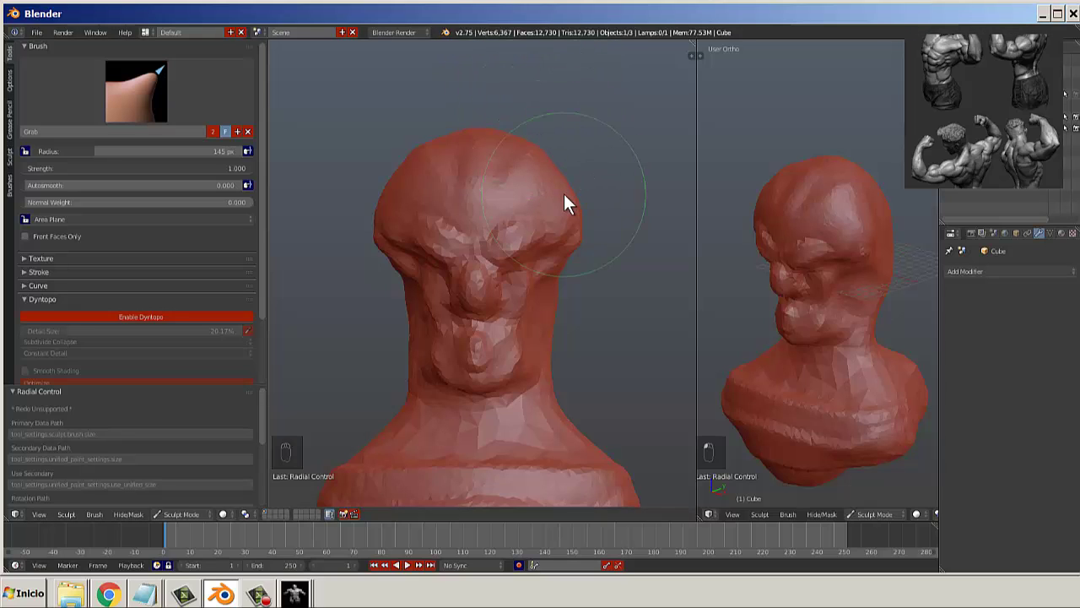
Set the second viewport to the right side view and examine the reshaped head from the front and side.
mouse_move(564, 194)
middle_mouse_down()
mouse_move(543, 211)
mouse_move(454, 215)
mouse_move(515, 211)
middle_mouse_up()
key("ctrl+z")
key("ctrl+z")
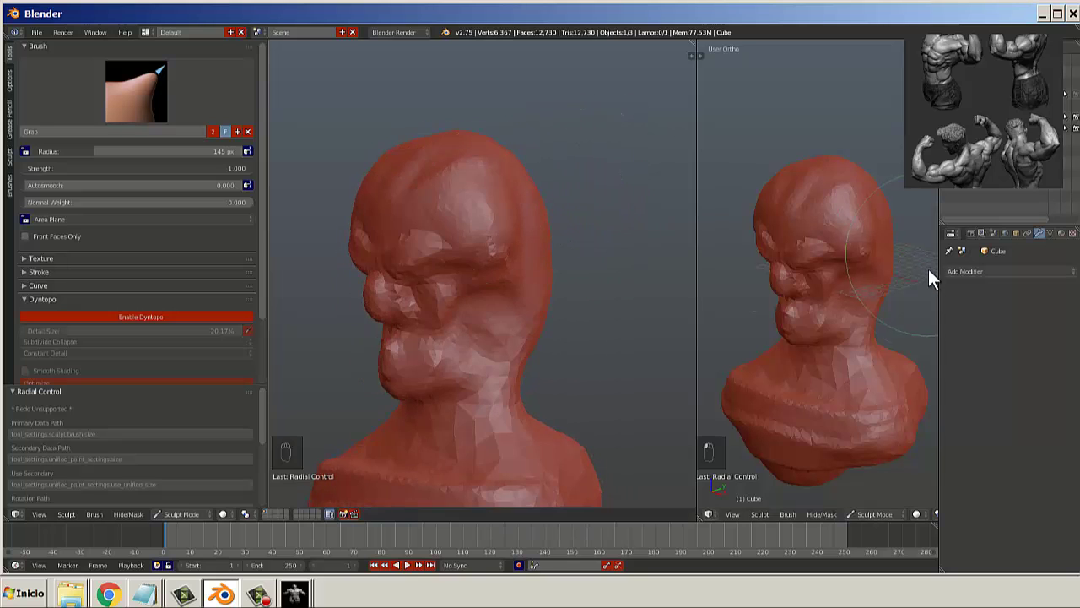
key("KP_3")
mouse_move(523, 165)
middle_mouse_down("ctrl")
mouse_move(470, 90)
mouse_move(487, 252)
mouse_move(613, 246)
mouse_move(499, 259)
mouse_move(545, 265)
mouse_move(553, 310)
middle_mouse_up("ctrl")
scroll(563, 253, "up", 2)
scroll(553, 314, "up", 1)
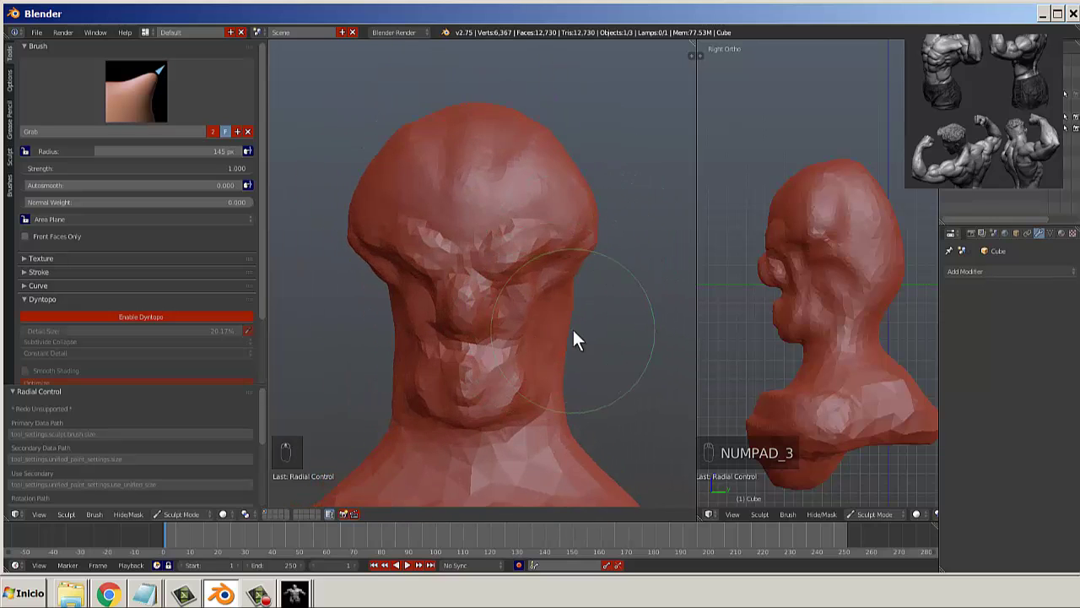
scroll(545, 323, "down", 1)
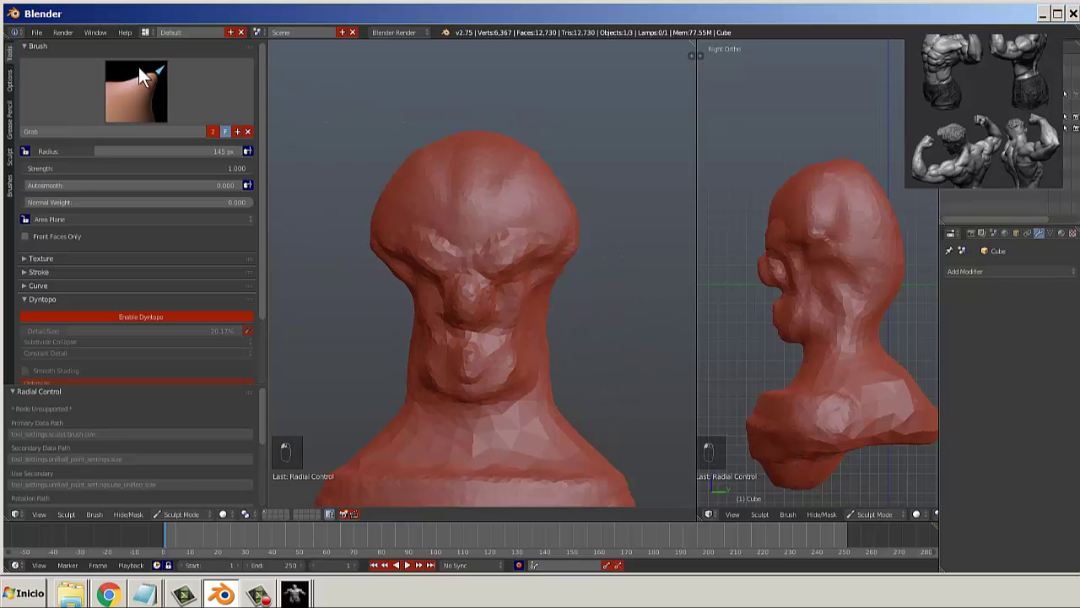
Choose the Snake Hook brush and set its radius to 86 px over the forehead.
left_click(151, 93)
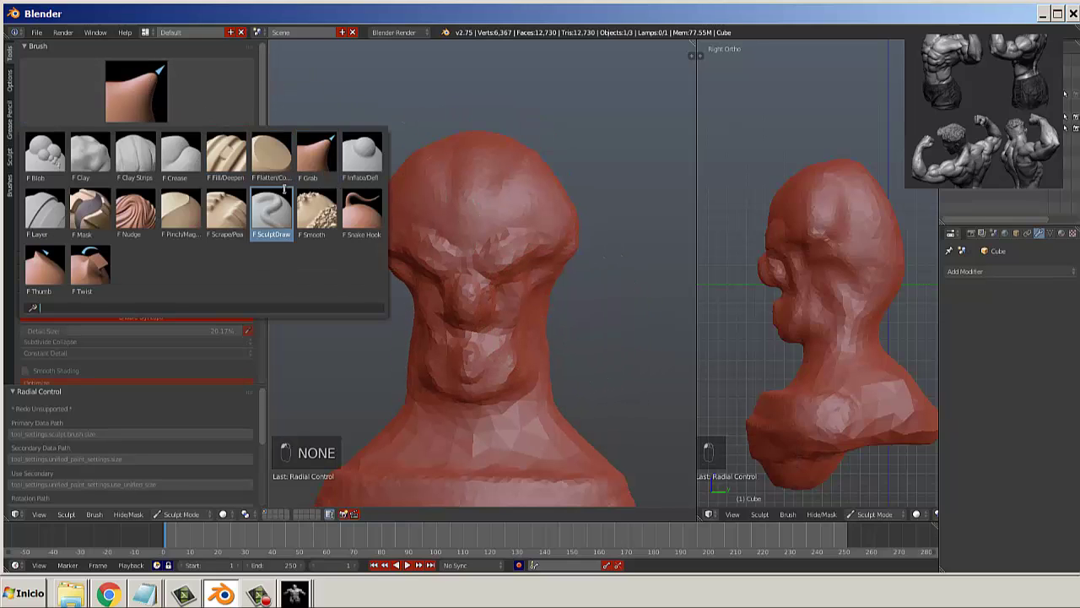
left_click(358, 207)
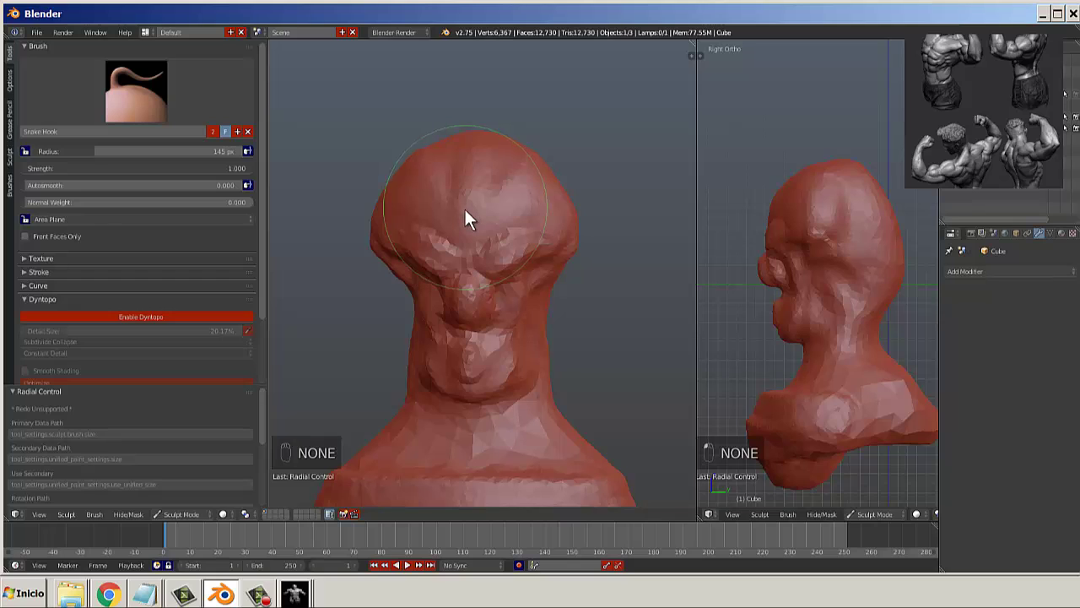
left_click_drag(464, 207, 458, 224)
key("f")
left_click(421, 243)
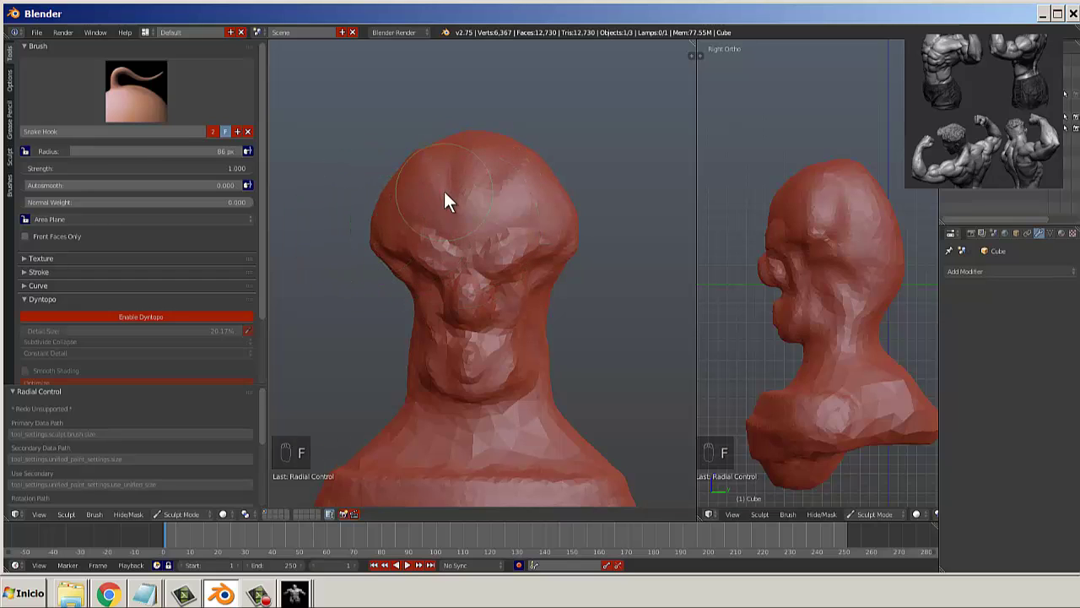
Return to the Grab brush and position it over the forehead.
left_click(136, 91)
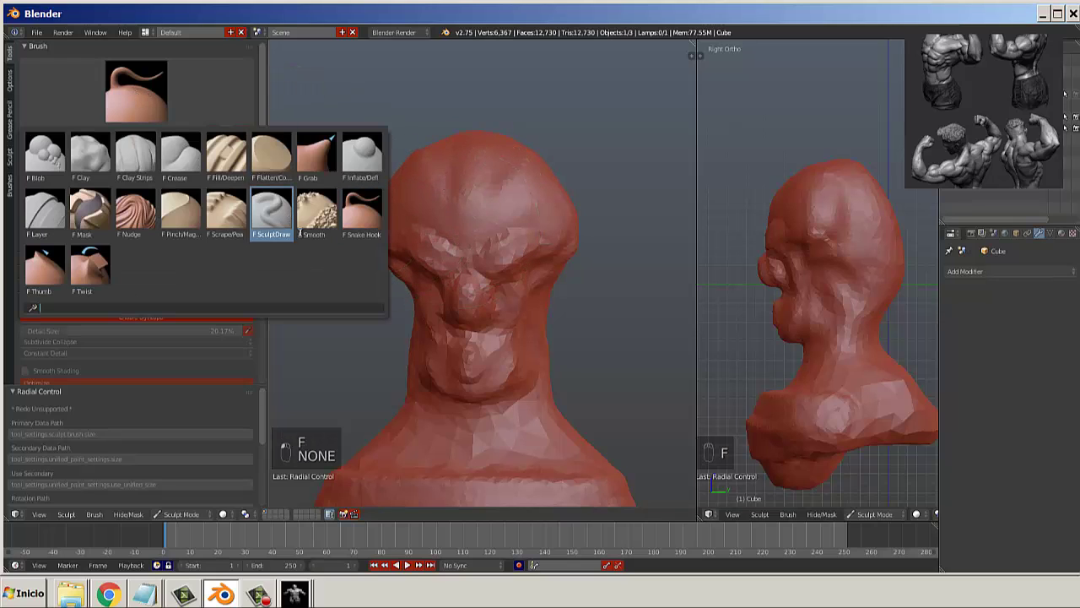
left_click(315, 153)
left_click_drag(499, 231, 448, 186)
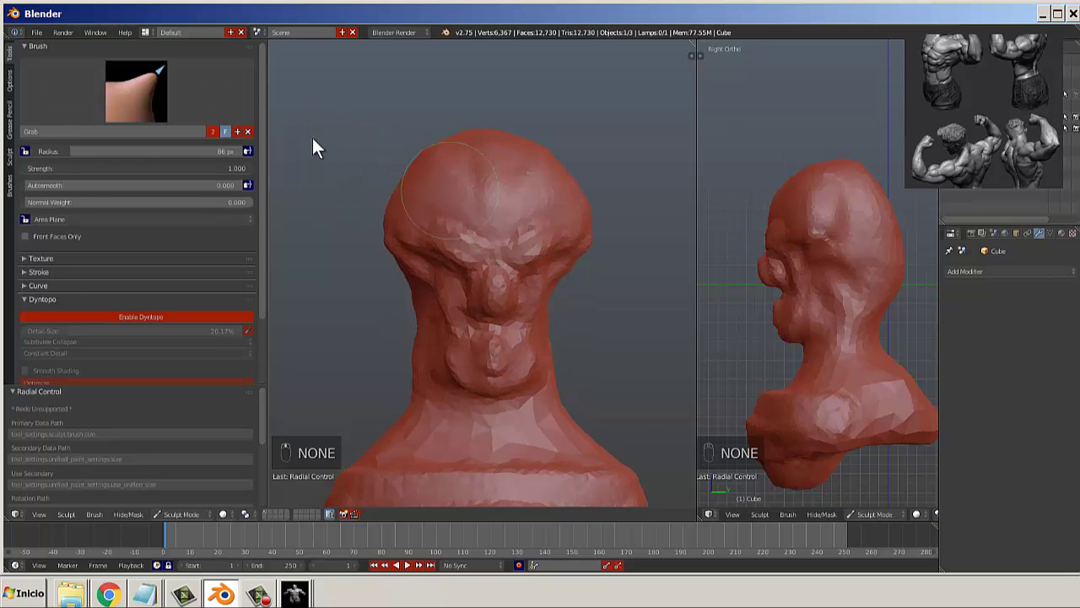
Switch to the Snake Hook brush with a 77 px radius and try pulling spikes out of the back of the neck.
left_click(136, 91)
left_click(362, 221)
scroll(393, 202, "up", 3)
key("f")
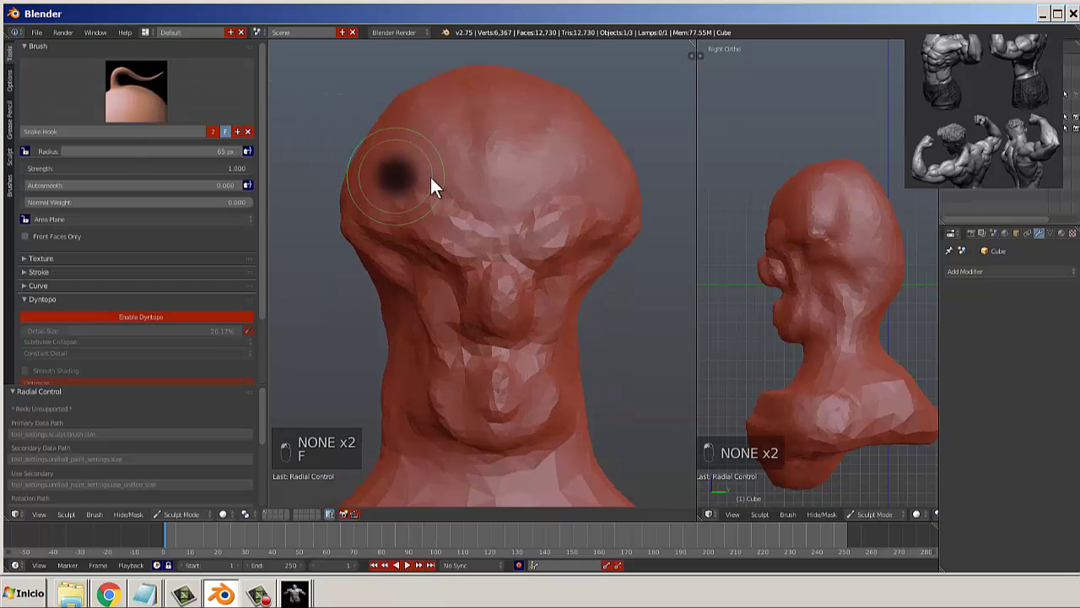
left_click(405, 157)
middle_click_drag(406, 157, 379, 371)
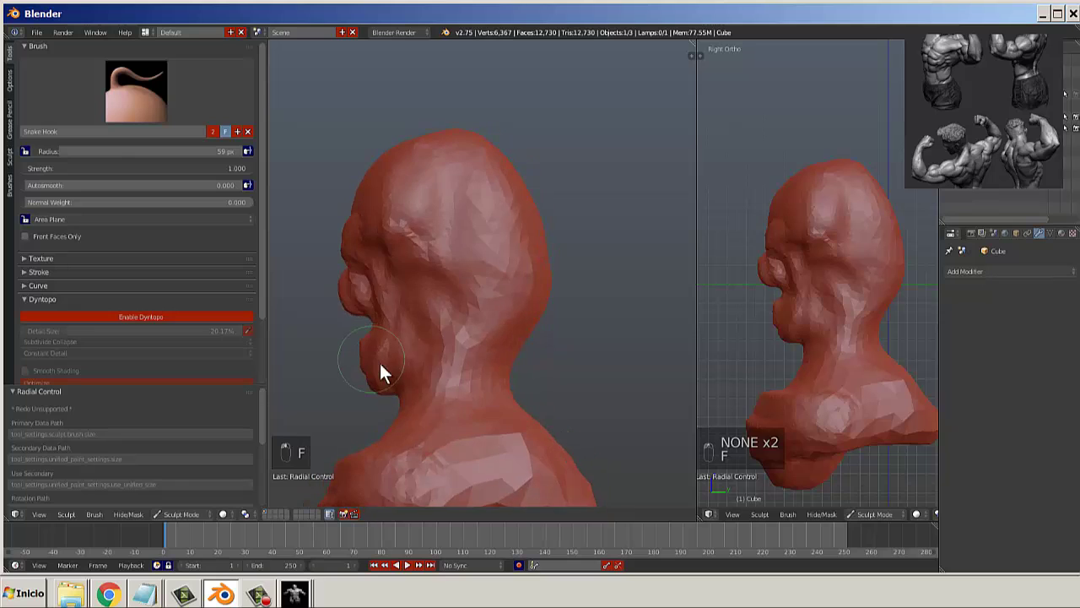
key("f")
left_click(463, 381)
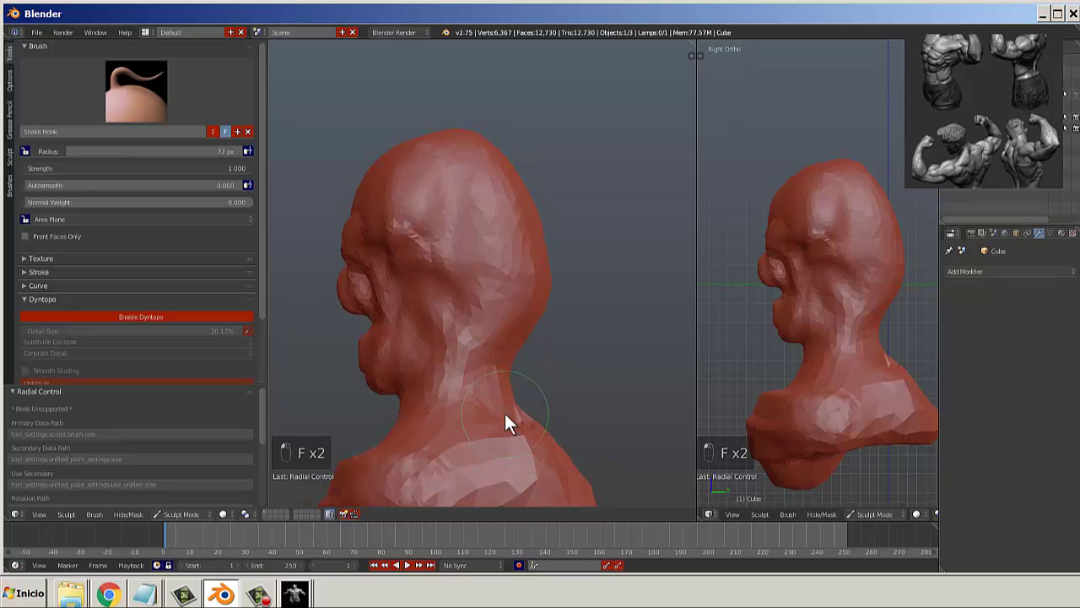
mouse_move(505, 414)
left_mouse_down()
mouse_move(572, 385)
mouse_move(600, 313)
mouse_move(570, 335)
left_mouse_up()
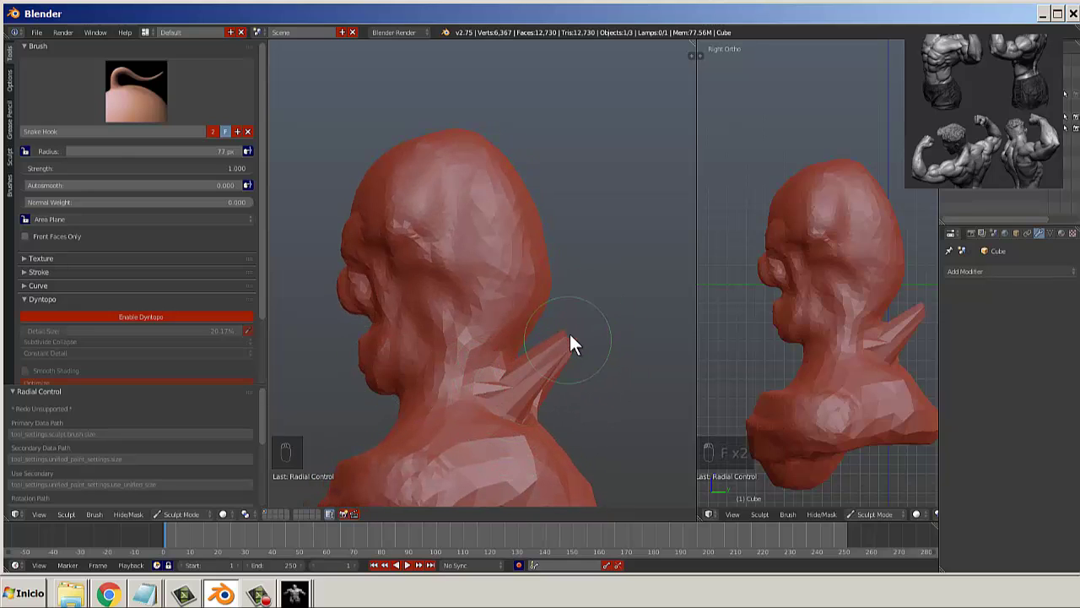
Undo the Snake Hook strokes on the back of the neck.
key("ctrl+x")
key("ctrl+x")
key("ctrl+x")
key("ctrl+x")
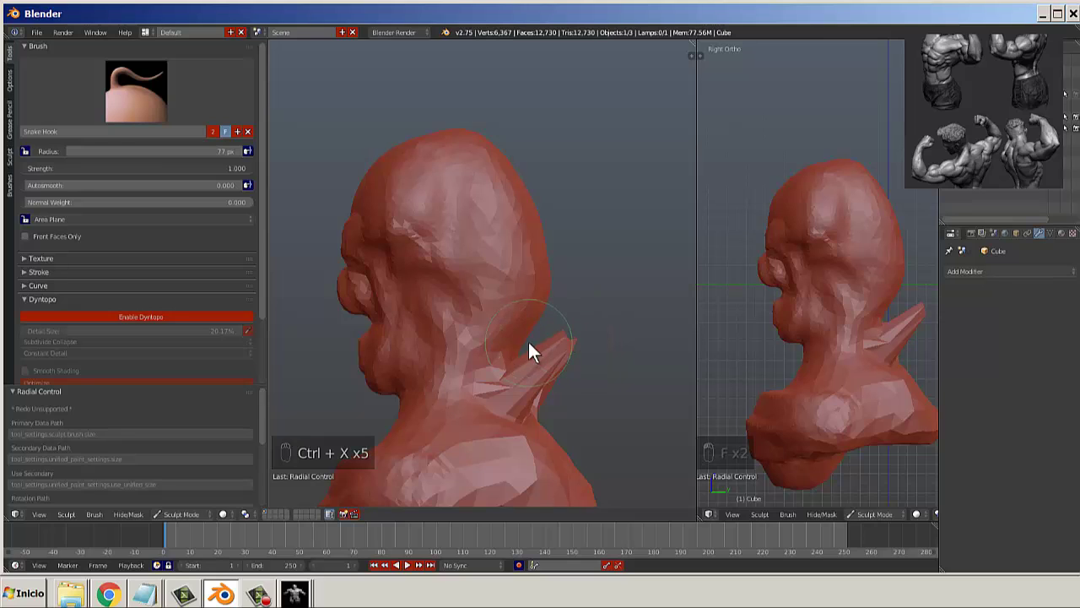
key("ctrl+z")
key("ctrl+z")
key("ctrl+z")
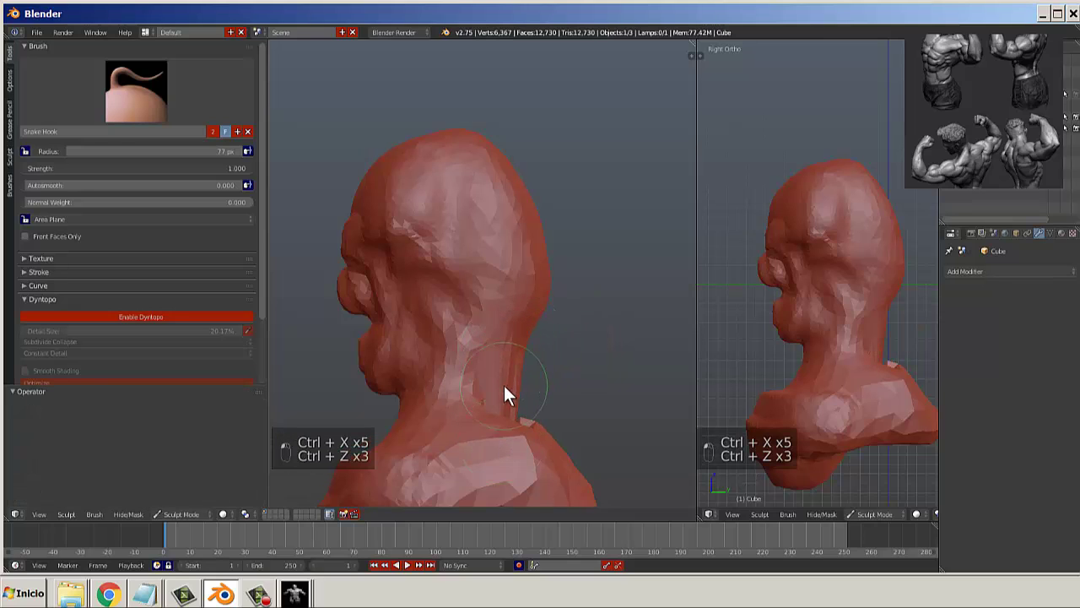
key("ctrl+z")
key("ctrl+z")
key("ctrl+x")
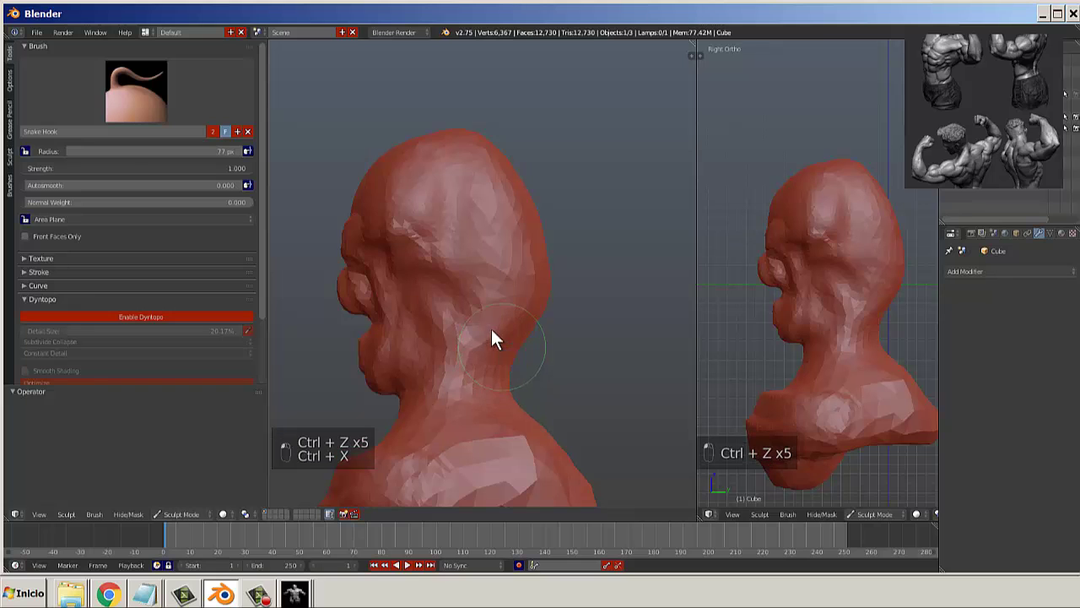
Choose the Clay Strips brush and build up vertical strips on the back and side of the head.
left_click(136, 91)
left_click(135, 169)
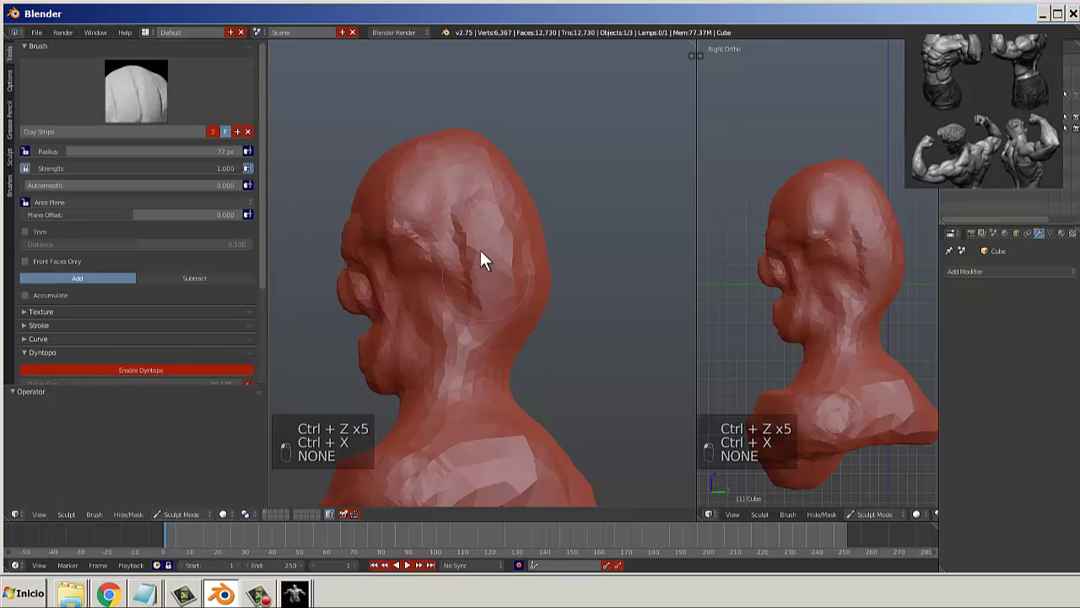
middle_click_drag(480, 249, 388, 236)
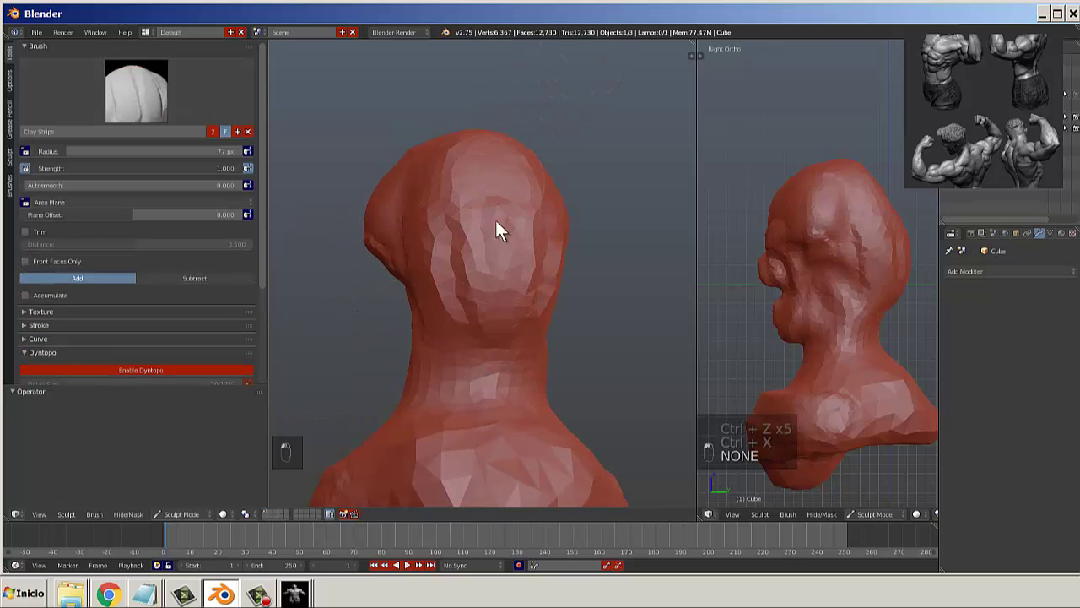
middle_click_drag(494, 218, 622, 287)
middle_click_drag(458, 188, 483, 189)
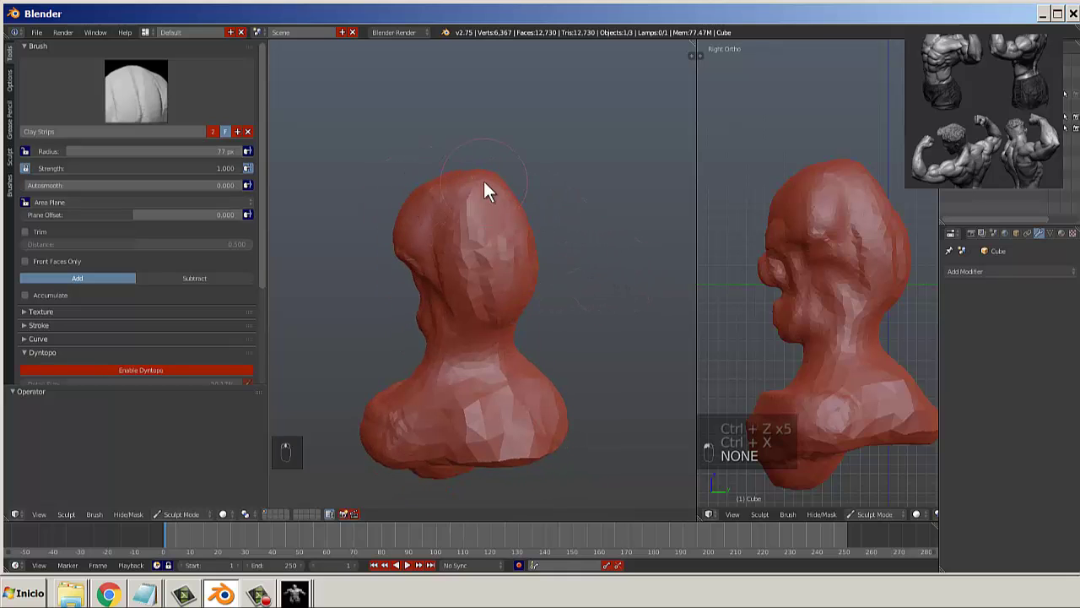
left_click_drag(484, 181, 502, 245)
left_click_drag(450, 174, 474, 262)
middle_click_drag(474, 261, 567, 250)
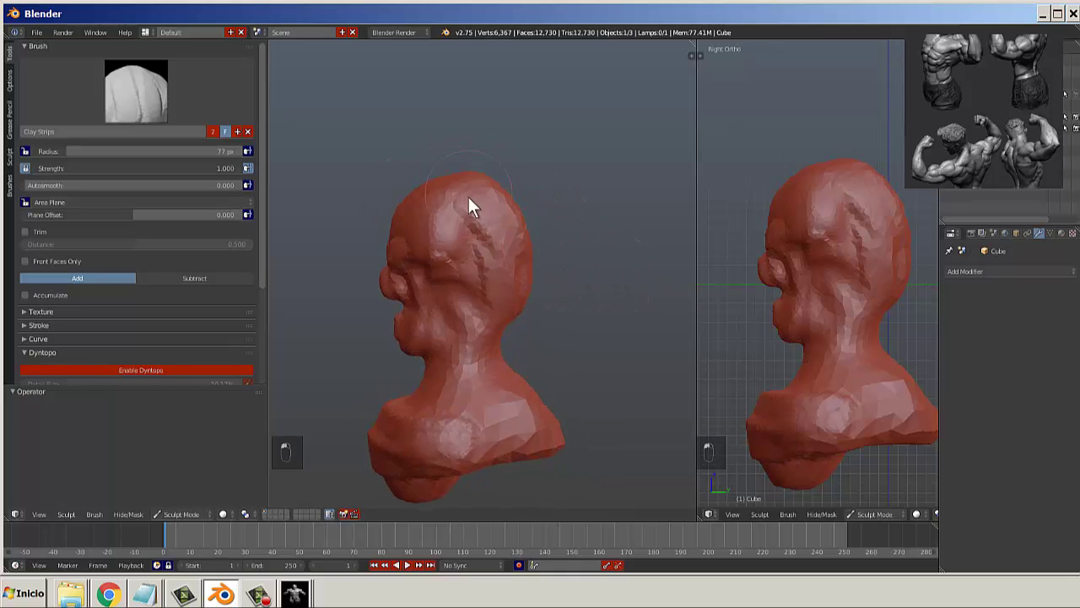
mouse_move(468, 199)
middle_mouse_down()
mouse_move(347, 224)
mouse_move(613, 203)
mouse_move(497, 209)
mouse_move(579, 189)
middle_mouse_up()
scroll(472, 127, "up", 3)
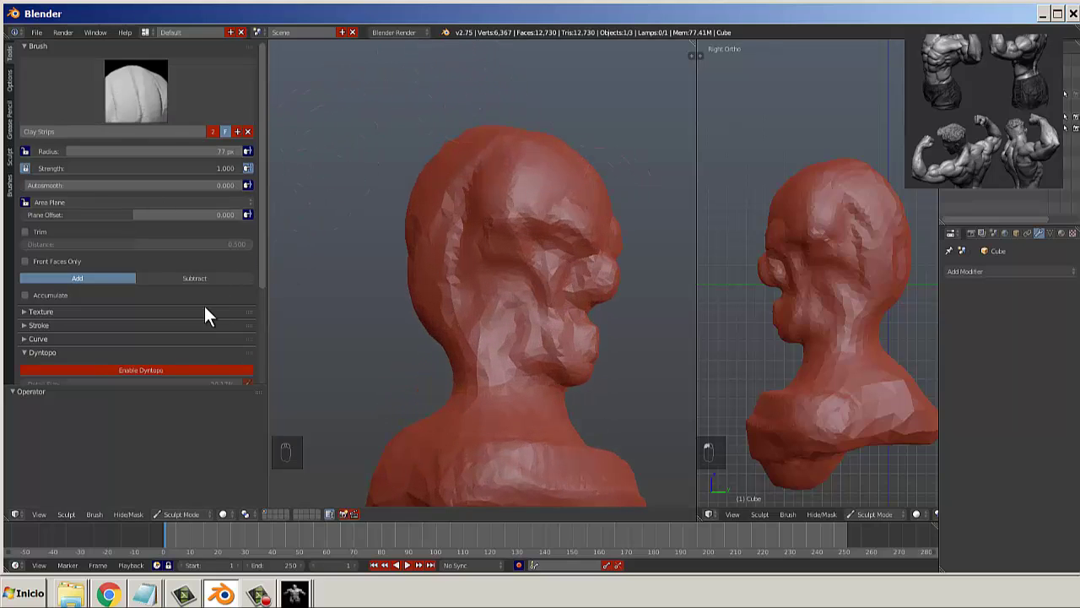
Enable dynamic topology for the bust and review its detail size and detail type settings.
scroll(264, 317, "down", 3)
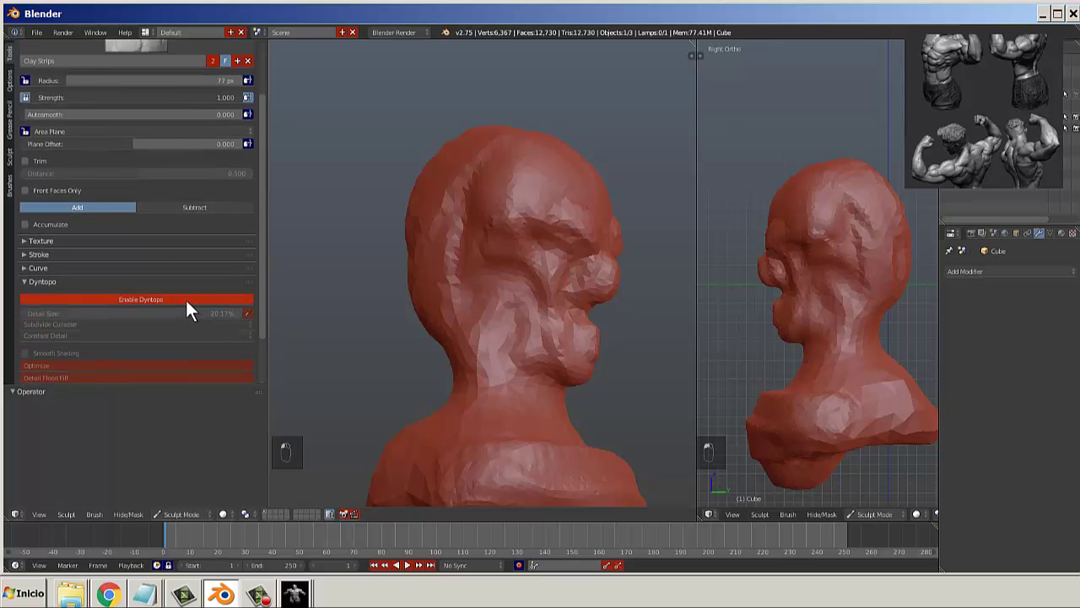
left_click_drag(261, 294, 264, 250)
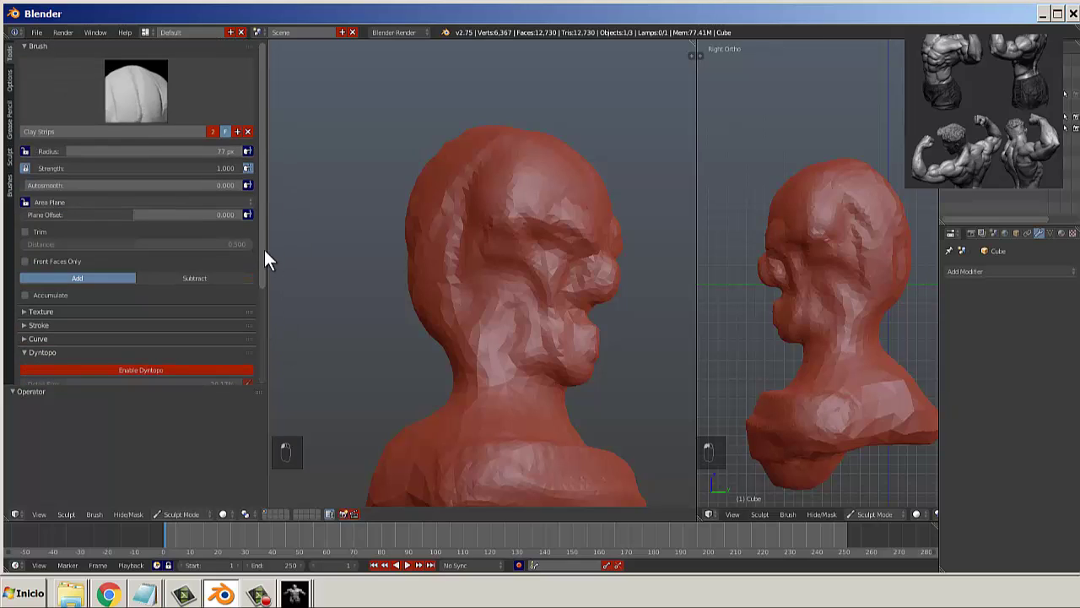
left_click(186, 370)
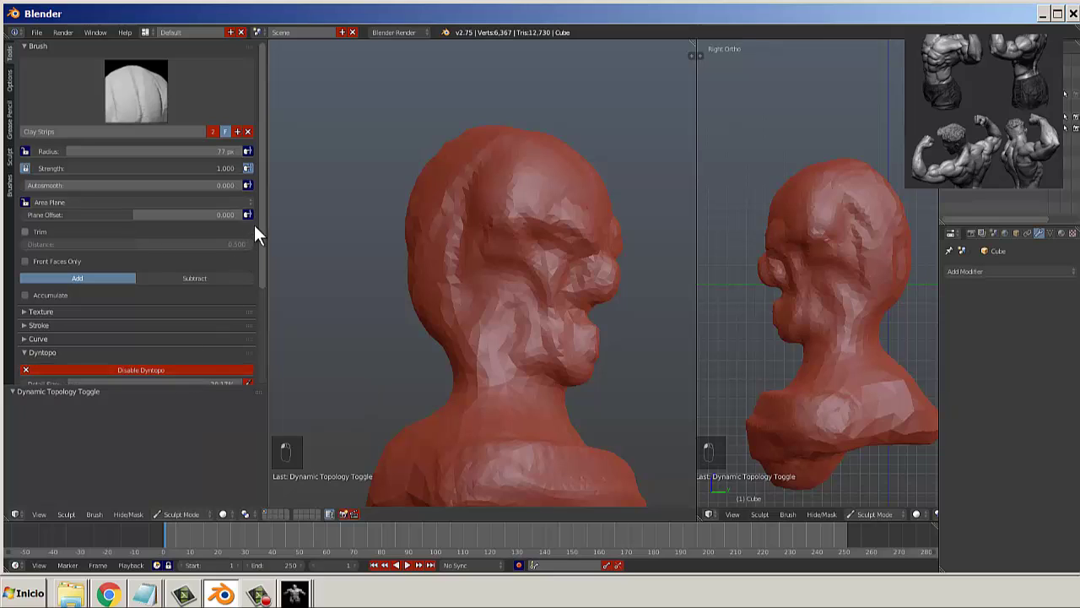
left_click_drag(261, 229, 258, 327)
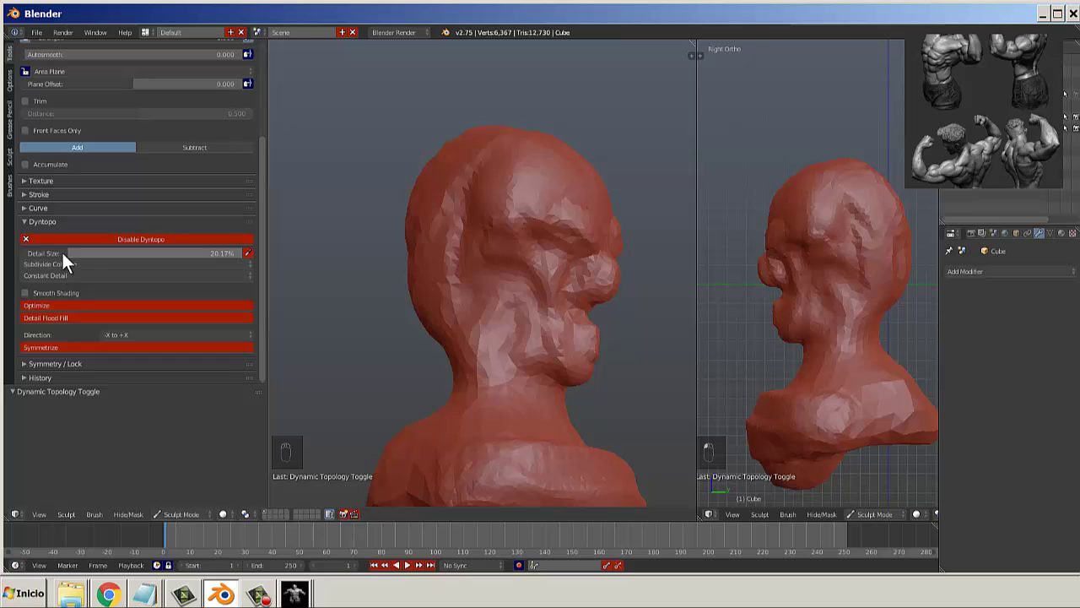
left_click(69, 275)
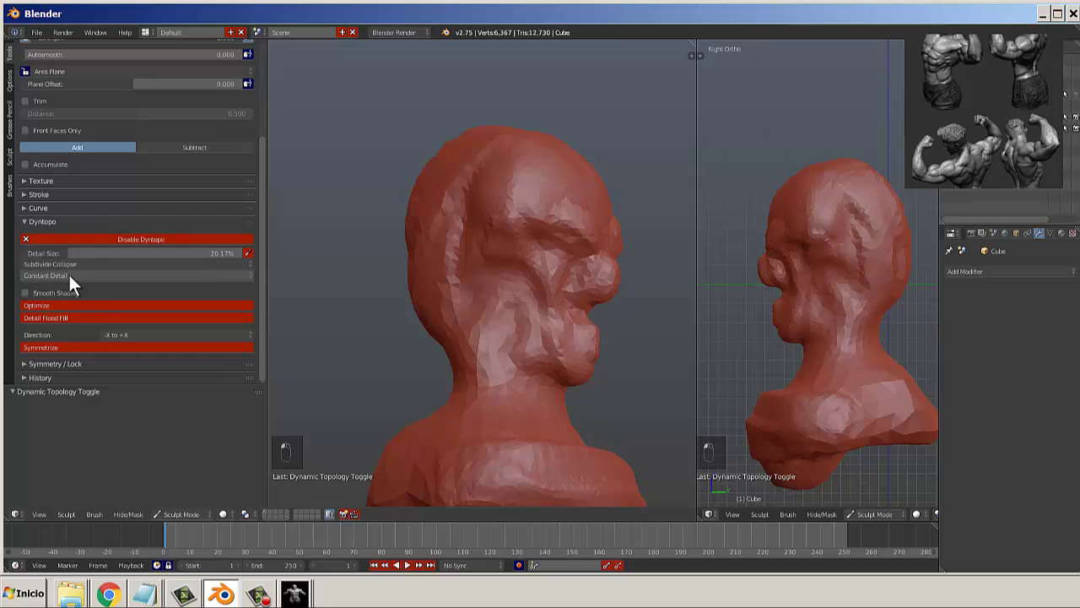
left_click(43, 250)
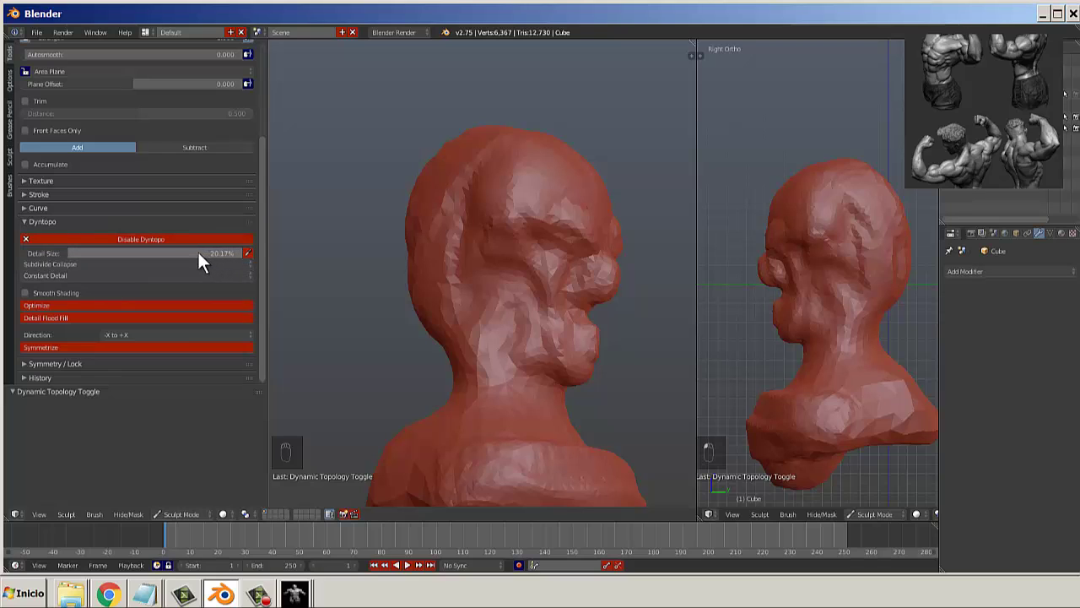
scroll(260, 224, "up", 5)
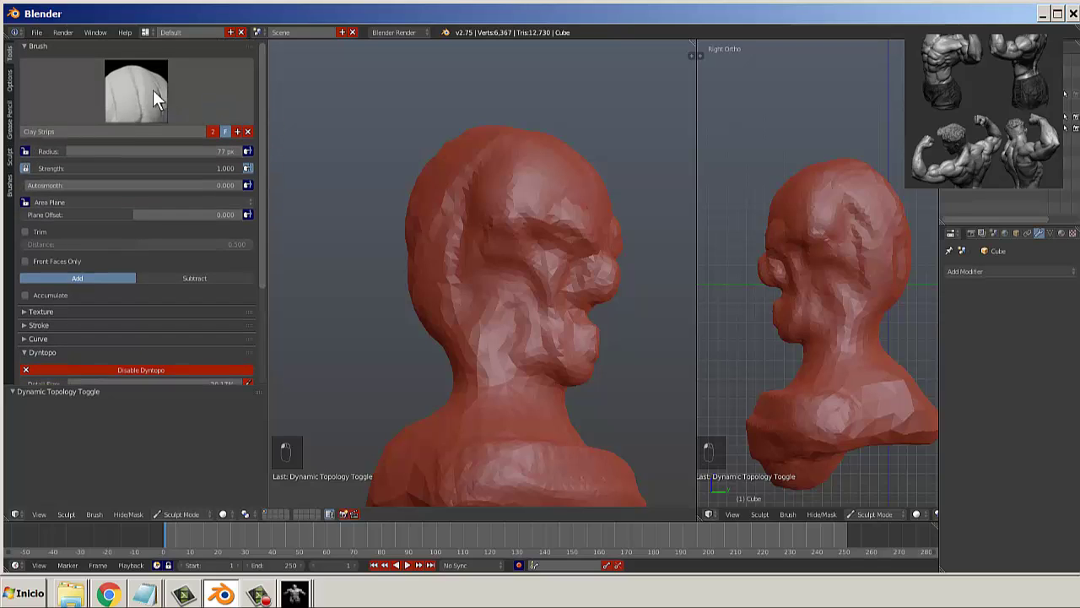
Add Clay Strips strokes down the side of the head behind the temple with dynamic topology on.
scroll(427, 206, "up", 3)
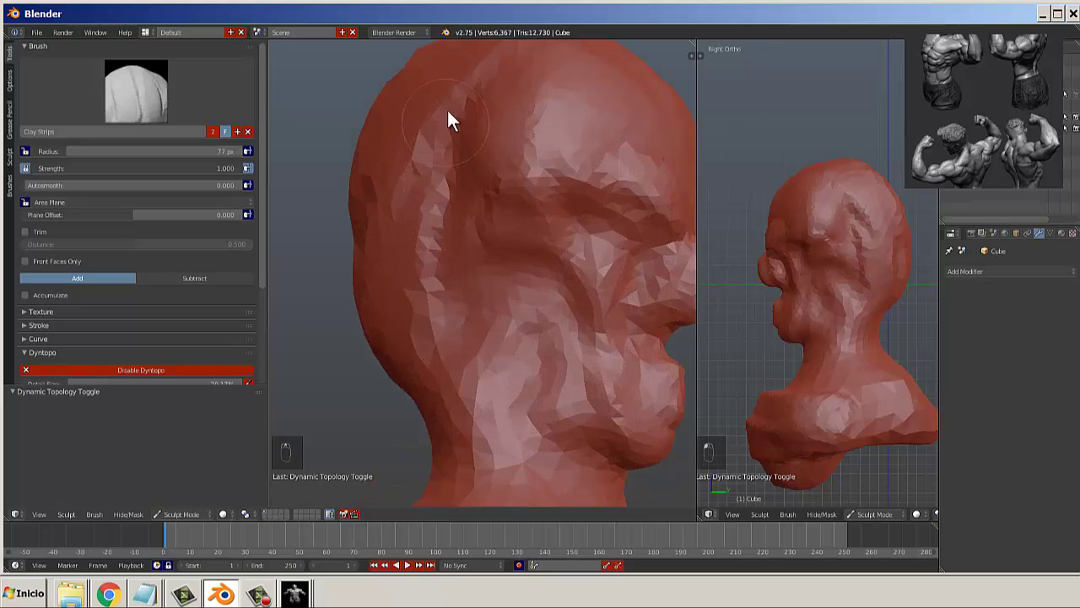
left_click_drag(477, 106, 428, 238)
left_click_drag(440, 131, 422, 221)
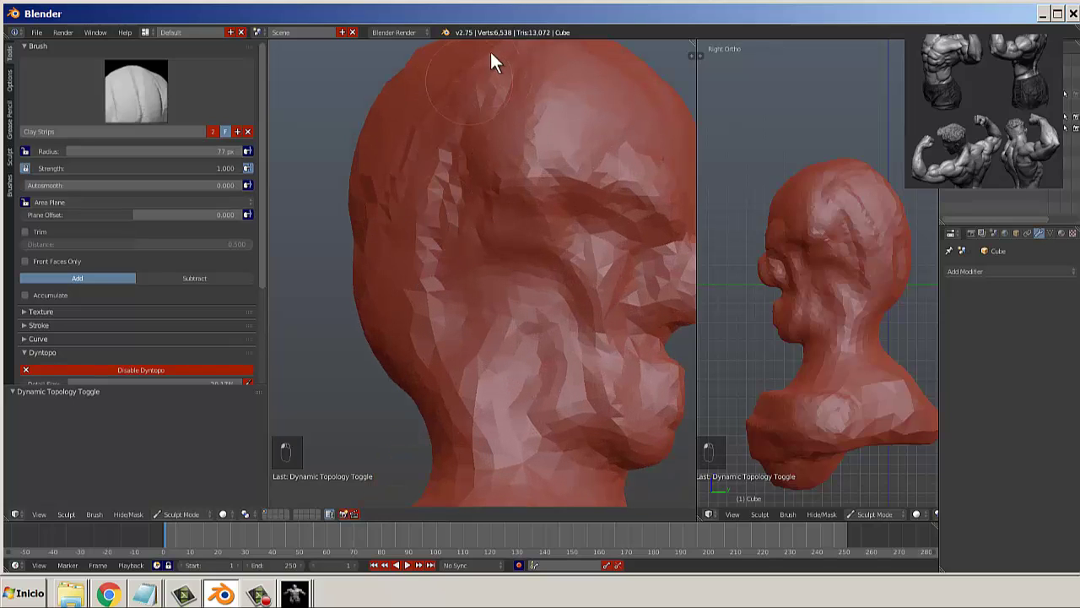
Lay more Clay Strips strokes from the crown down the side of the head, enlarging the brush radius to 99 px.
left_click_drag(497, 57, 414, 242)
middle_click_drag(499, 121, 523, 122)
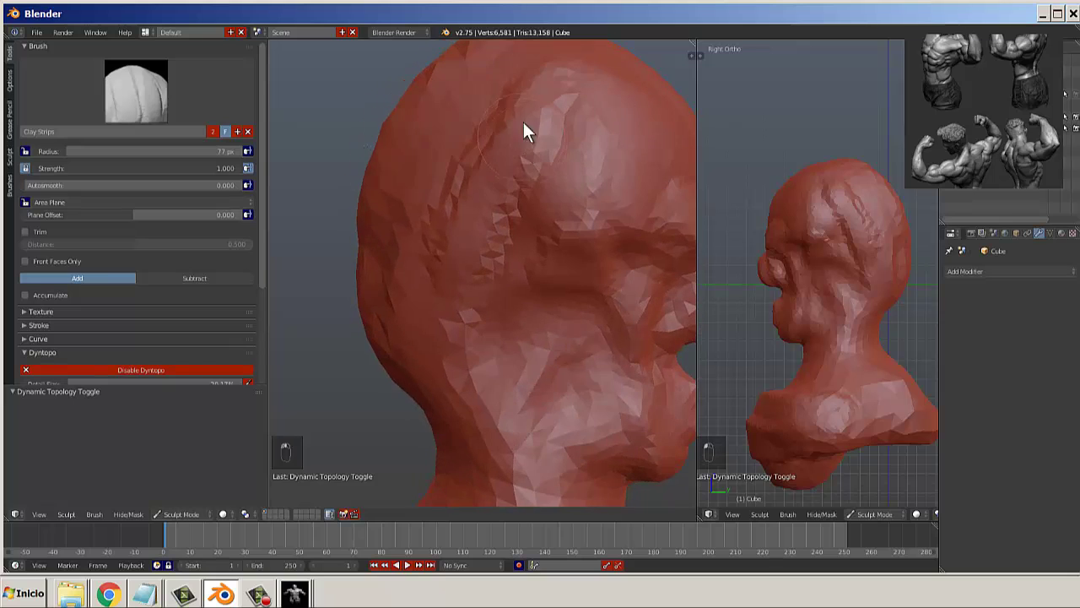
left_click_drag(524, 118, 438, 247)
scroll(441, 241, "down", 2)
key("f")
left_click(467, 211)
left_click_drag(470, 176, 429, 249)
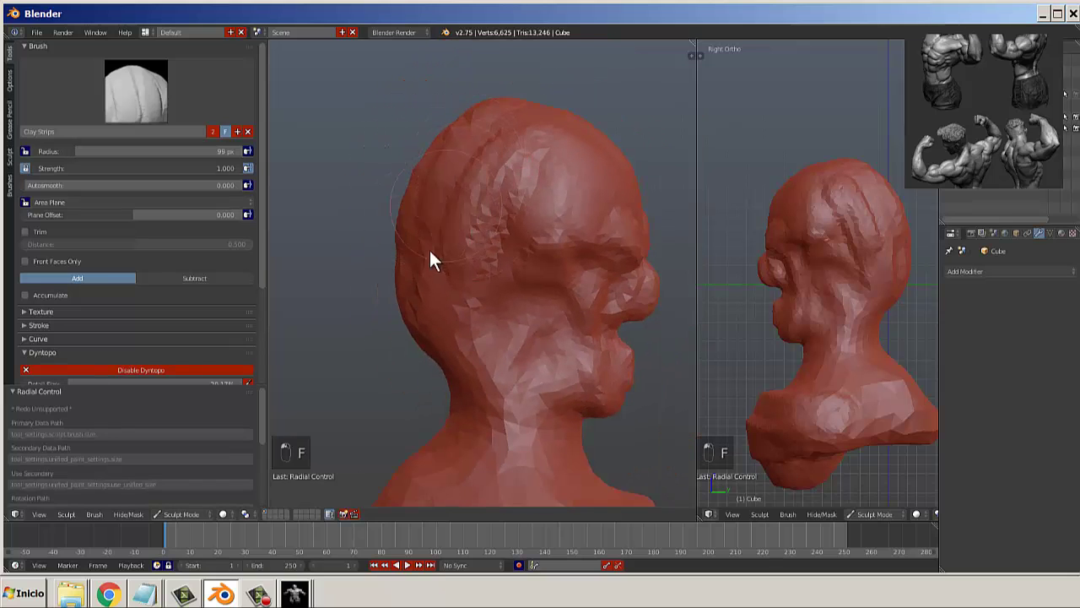
mouse_move(485, 135)
left_mouse_down()
mouse_move(429, 216)
mouse_move(420, 340)
mouse_move(507, 285)
left_mouse_up()
Smooth the clay strips on the side of the head.
middle_click_drag(506, 285, 402, 250)
scroll(461, 298, "down", 2)
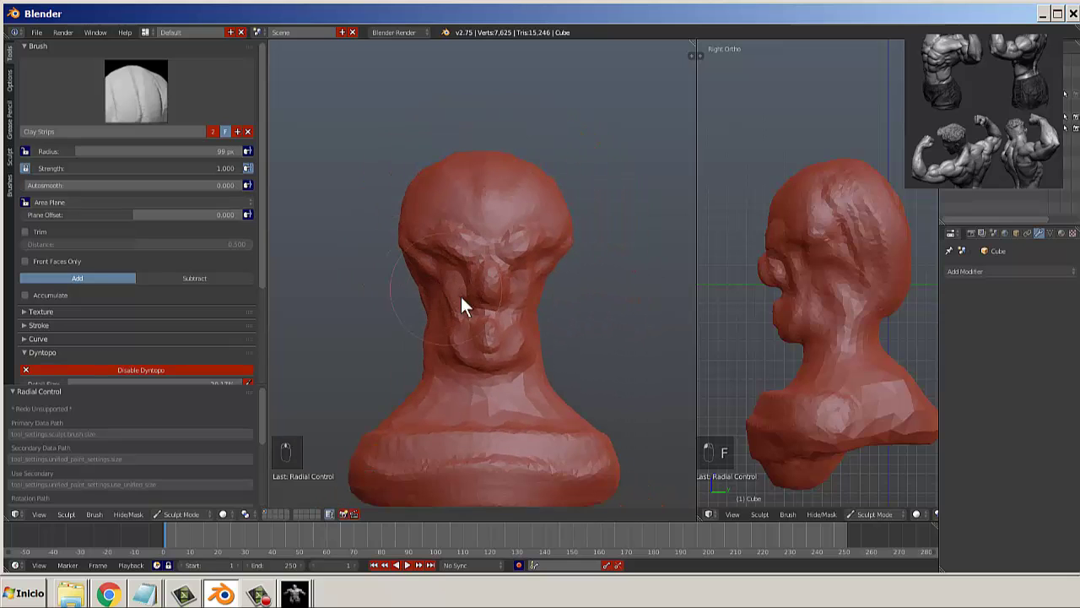
mouse_move(846, 211)
left_mouse_down("shift")
mouse_move(857, 170)
mouse_move(847, 209)
left_mouse_up("shift")
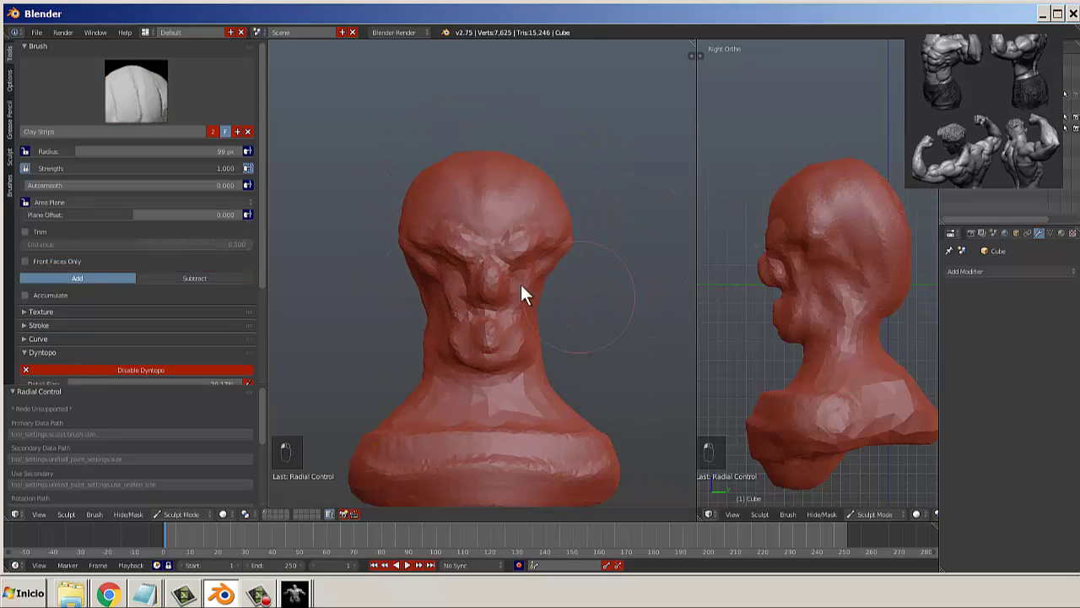
Set the Clay Strips radius to 86 px and add strokes along the side of the jaw and upper neck.
scroll(531, 282, "down", 1)
mouse_move(534, 291)
middle_mouse_down()
mouse_move(433, 285)
mouse_move(525, 386)
mouse_move(390, 426)
middle_mouse_up()
scroll(506, 401, "up", 2)
key("f")
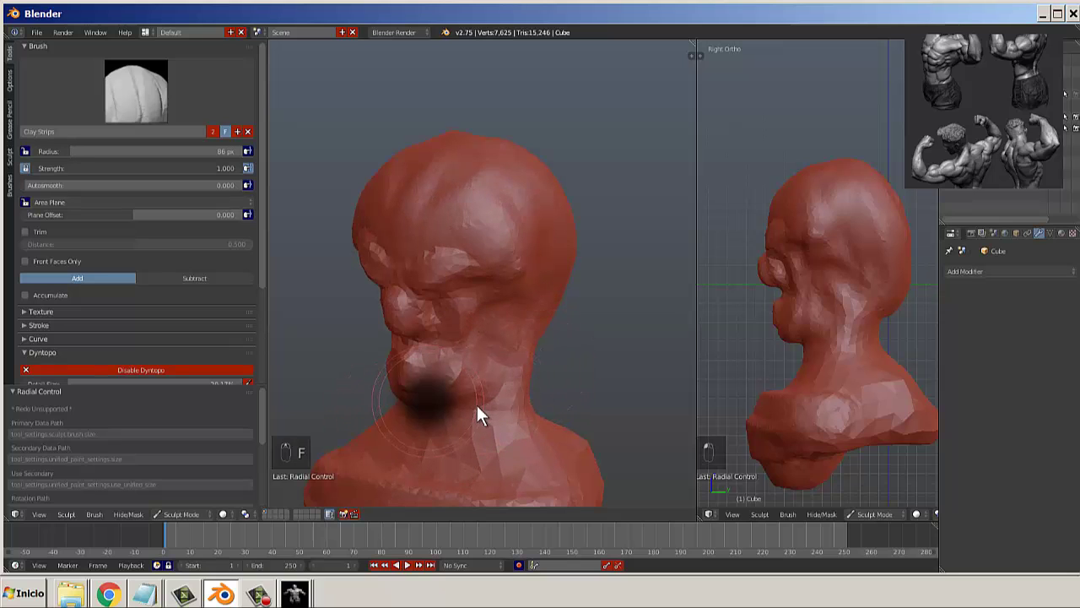
left_click(478, 417)
left_click_drag(494, 390, 481, 417)
mouse_move(482, 417)
middle_mouse_down()
mouse_move(545, 402)
mouse_move(403, 372)
middle_mouse_up()
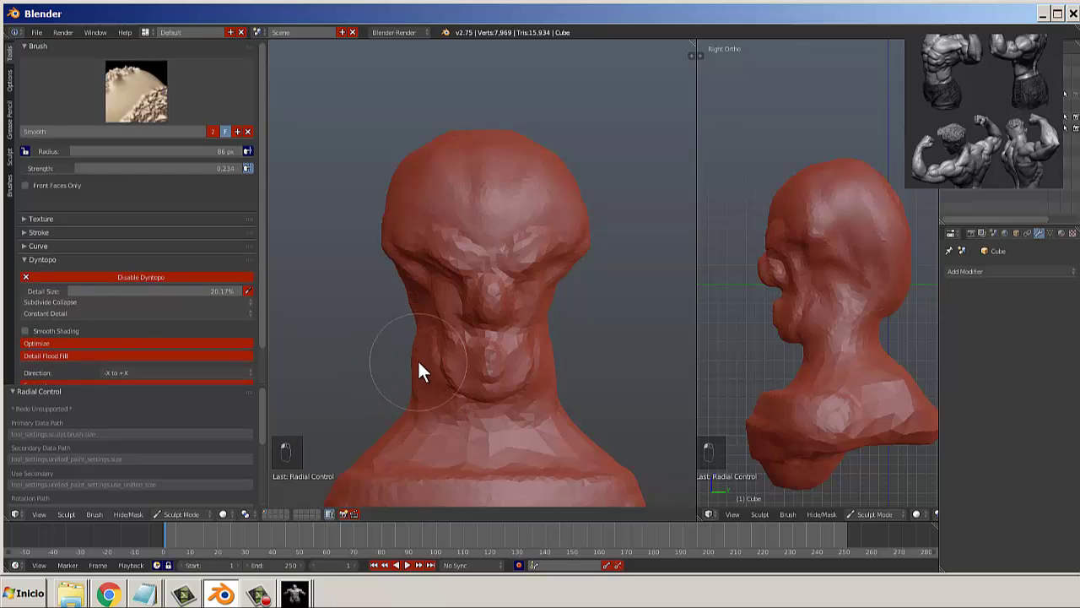
Smooth the side of the neck below the jaw.
middle_click_drag(467, 378, 467, 313)
key("s")
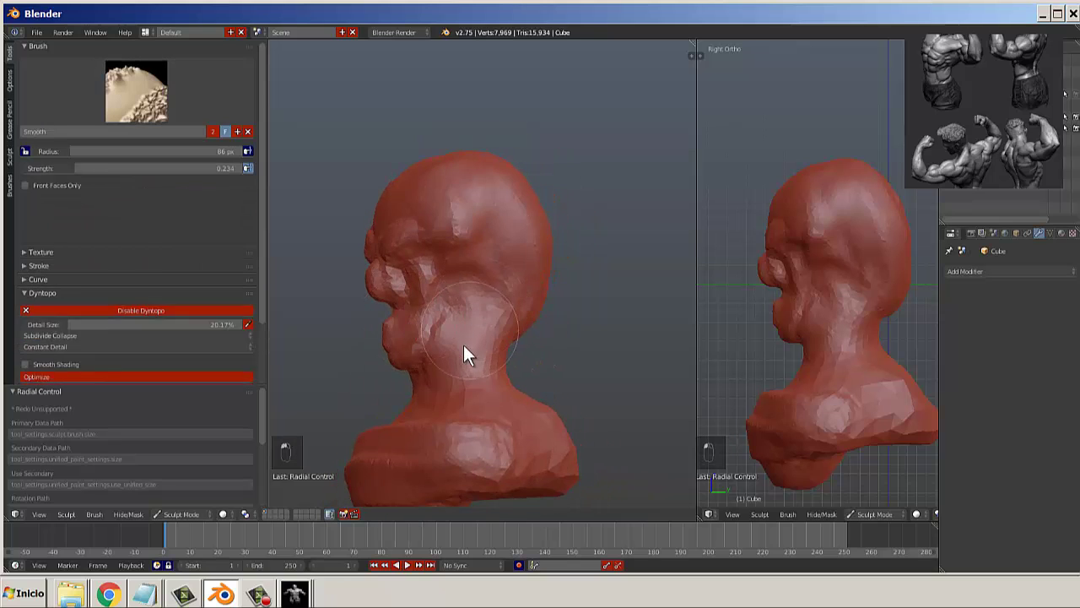
left_click_drag(502, 381, 496, 358, "shift")
scroll(473, 312, "down", 2)
middle_click_drag(468, 306, 567, 308)
scroll(557, 270, "up", 4)
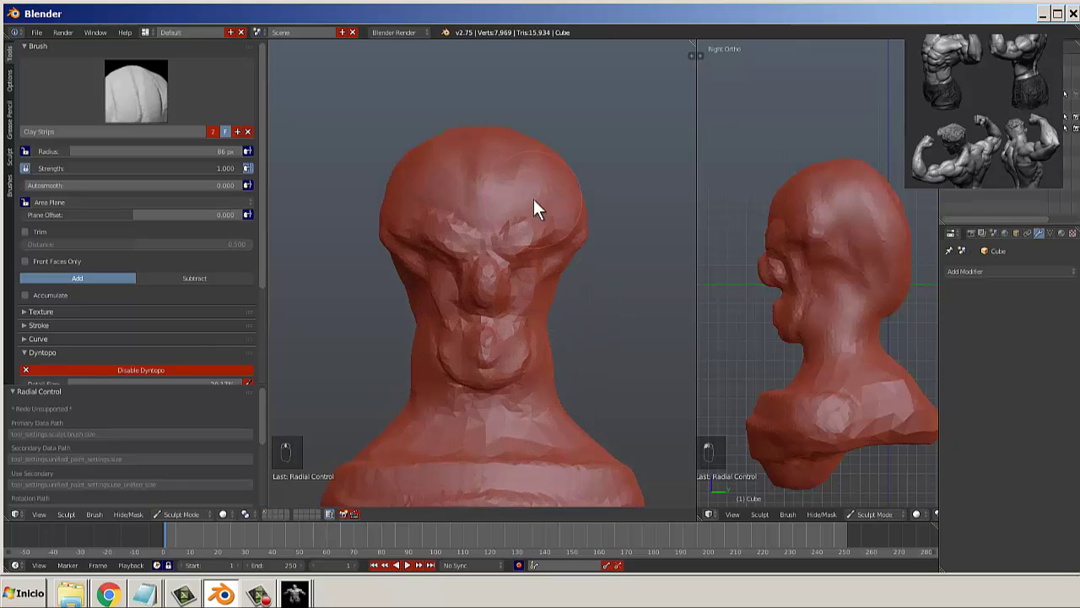
Choose the Inflate/Deflate brush, set its radius to 85 px and swell the brow ridges above the eyes.
left_click(151, 92)
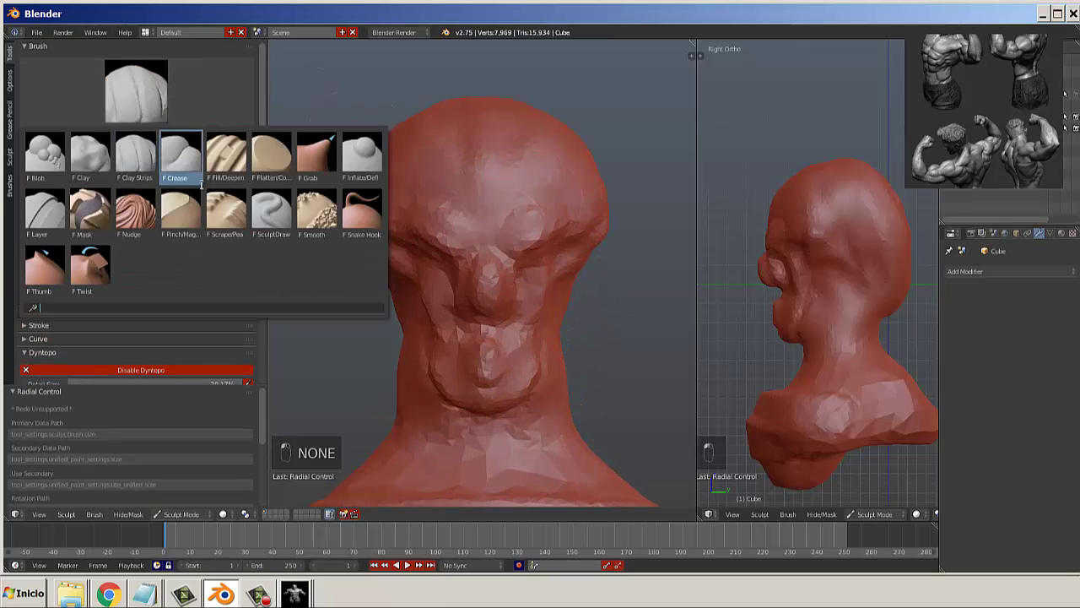
left_click(361, 156)
scroll(405, 200, "up", 3)
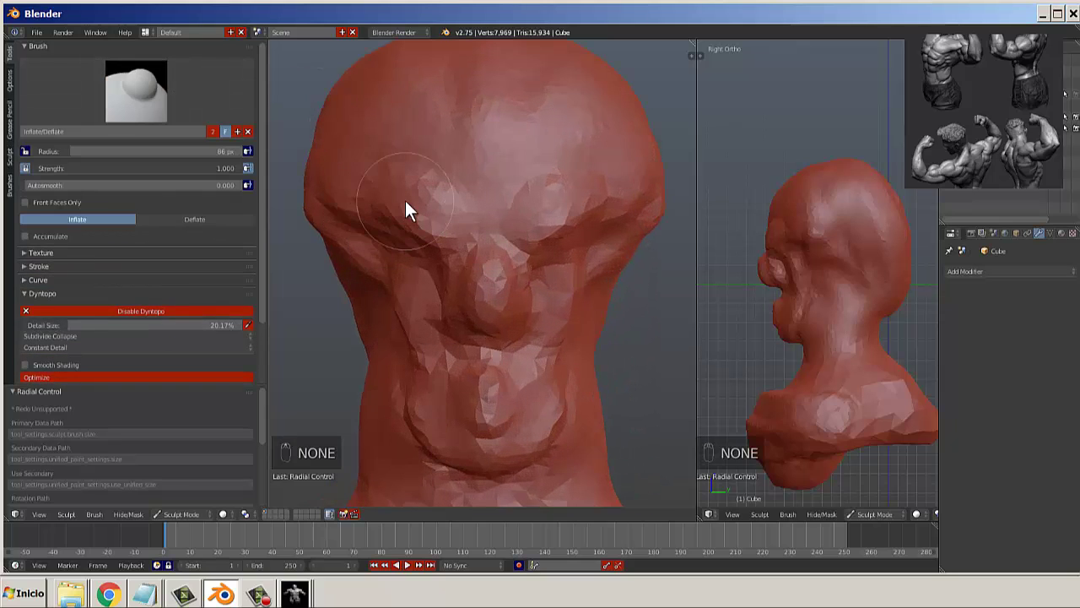
key("f")
mouse_move(376, 188)
left_mouse_down()
mouse_move(451, 235)
mouse_move(358, 182)
mouse_move(459, 254)
left_mouse_up()
key("i")
scroll(460, 207, "down", 4)
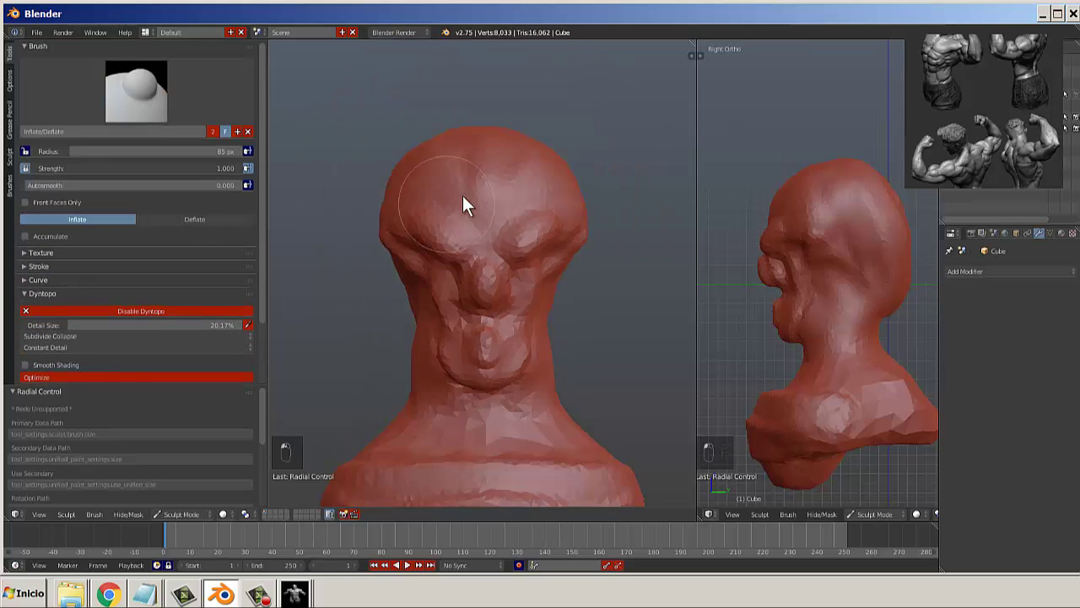
Inflate the cheekbones beside the nose with the same brush.
middle_click_drag(418, 194, 499, 227)
scroll(500, 228, "up", 3)
scroll(499, 228, "up", 1)
mouse_move(444, 245)
left_mouse_down()
mouse_move(450, 260)
mouse_move(435, 256)
mouse_move(456, 265)
mouse_move(479, 344)
mouse_move(423, 212)
mouse_move(513, 281)
left_mouse_up()
scroll(517, 291, "down", 2)
mouse_move(530, 309)
middle_mouse_down()
mouse_move(434, 321)
mouse_move(473, 323)
mouse_move(431, 290)
mouse_move(489, 287)
middle_mouse_up()
scroll(485, 294, "up", 2)
Choose the Grab brush with a 128 px radius and reshape the cheeks and brows, pulling the brows upward.
left_click(136, 91)
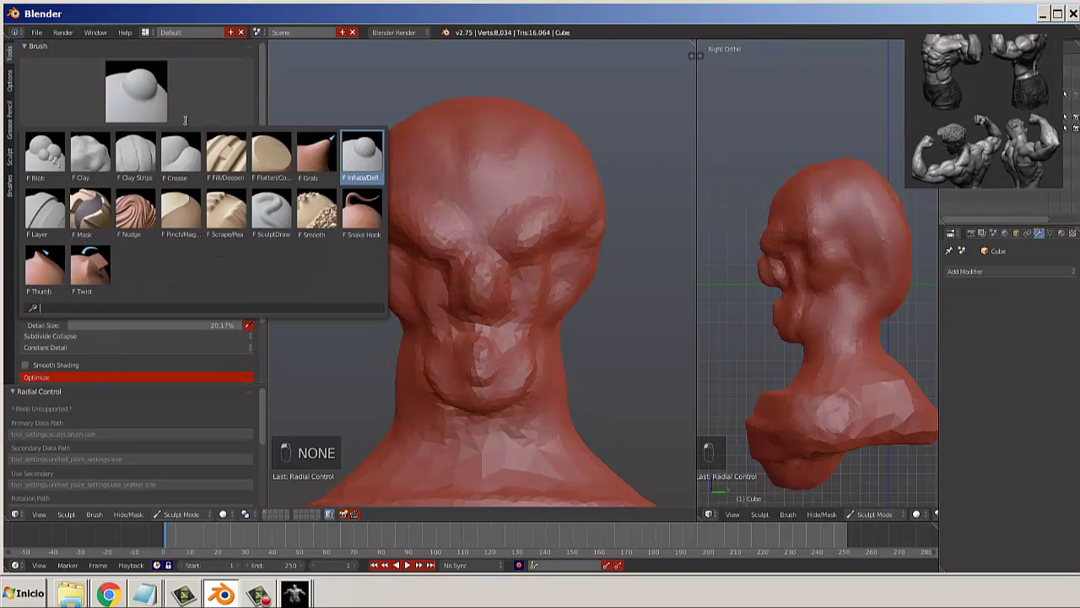
left_click(310, 178)
key("f")
left_click(523, 270)
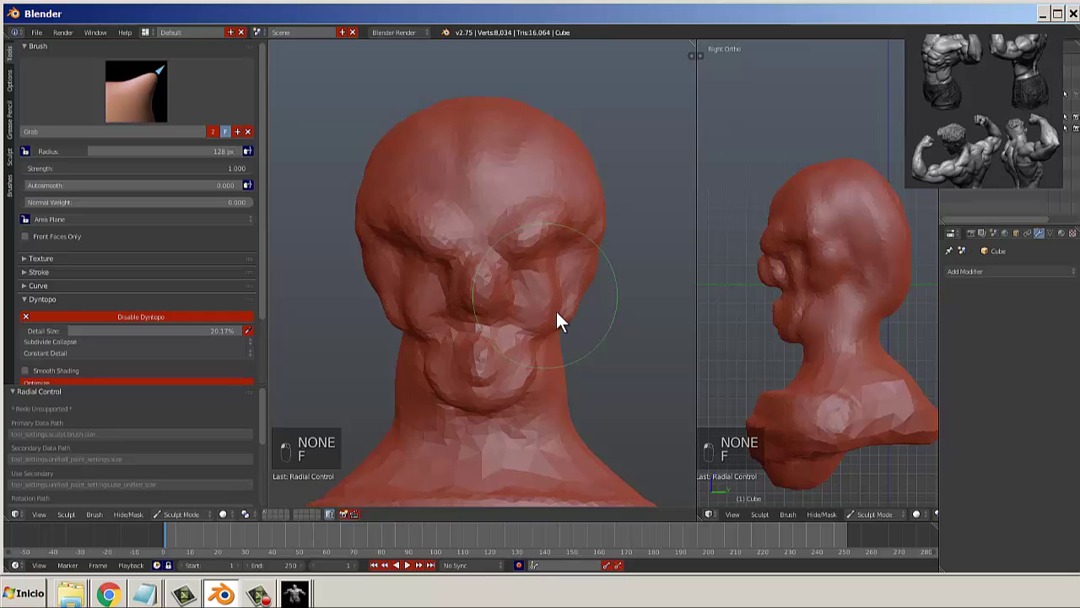
left_click_drag(537, 298, 538, 292)
mouse_move(535, 253)
left_mouse_down()
mouse_move(549, 223)
mouse_move(532, 235)
left_mouse_up()
left_click_drag(428, 255, 435, 246)
mouse_move(562, 238)
middle_mouse_down()
mouse_move(544, 277)
mouse_move(630, 284)
mouse_move(487, 275)
middle_mouse_up()
scroll(506, 270, "up", 5)
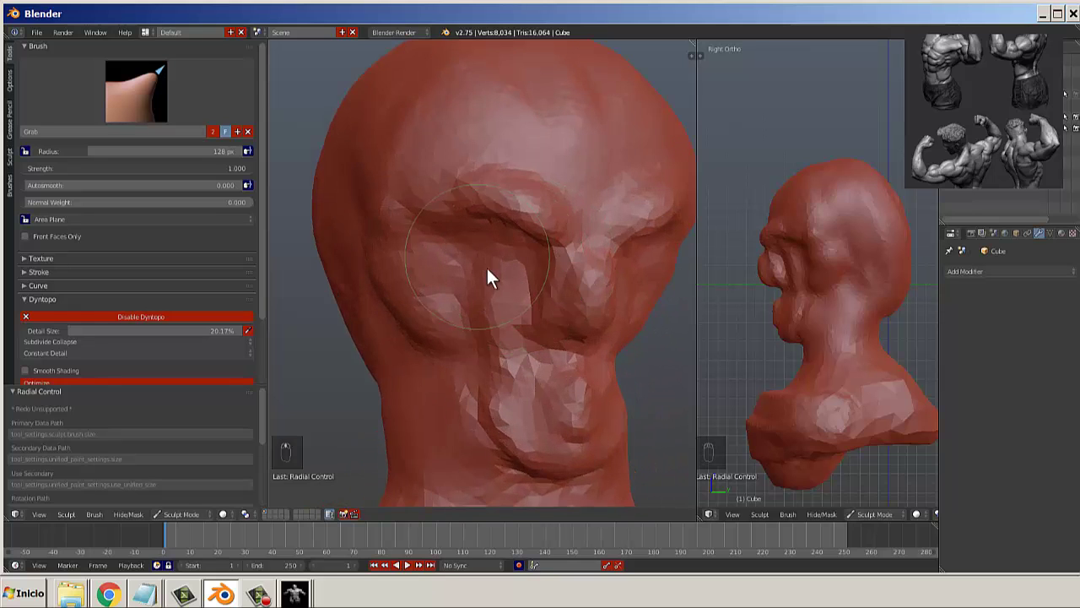
Choose the Clay Strips brush and lower the dynamic topology detail size to 13.69%.
left_click(135, 90)
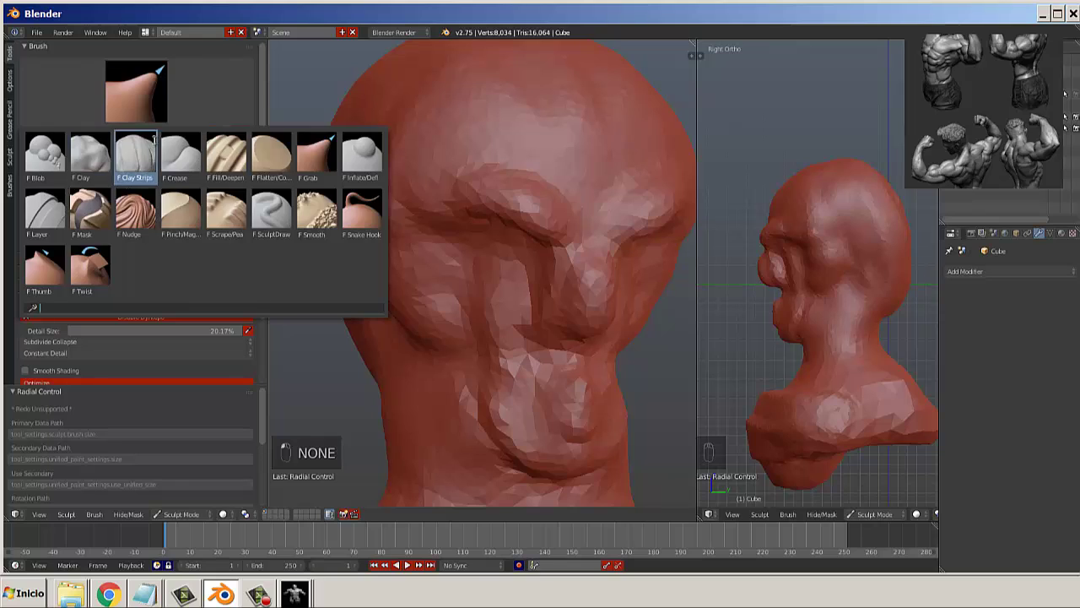
left_click(131, 166)
middle_click_drag(506, 270, 531, 267)
scroll(220, 262, "down", 5)
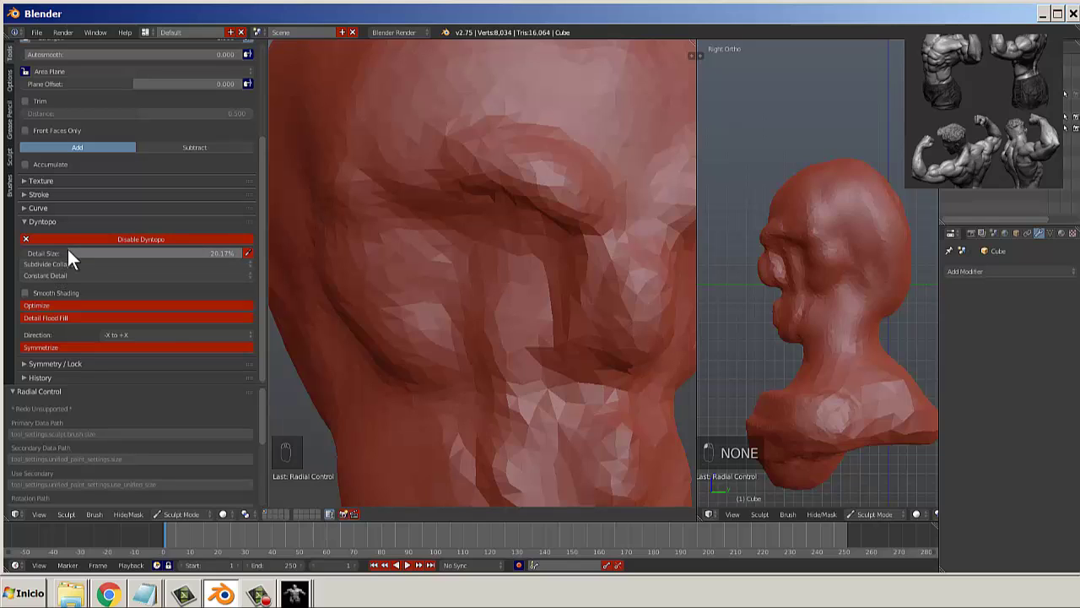
left_click_drag(67, 252, 57, 256)
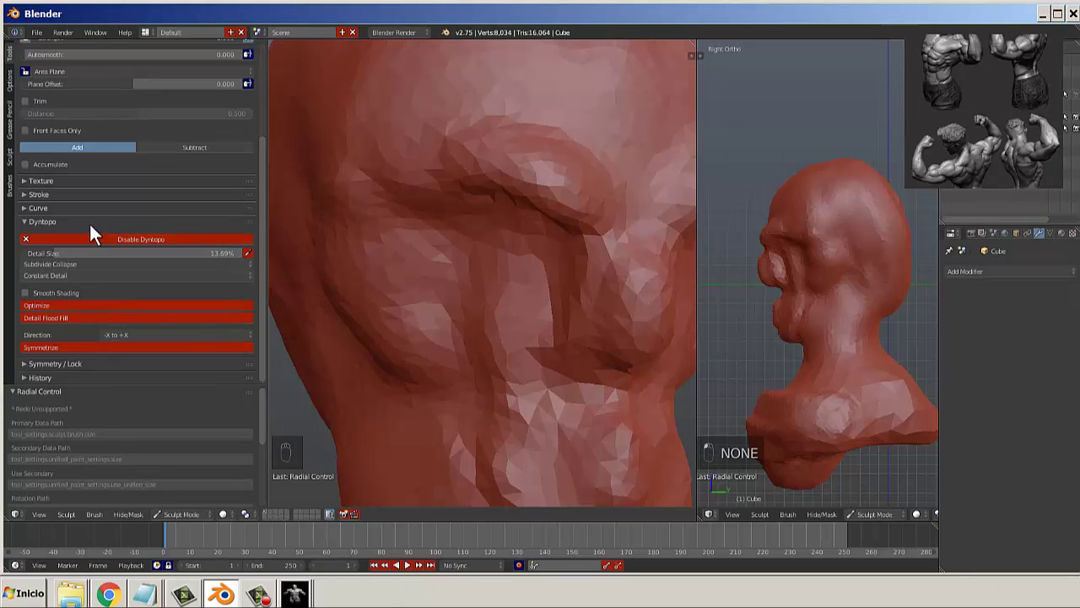
scroll(146, 150, "up", 5)
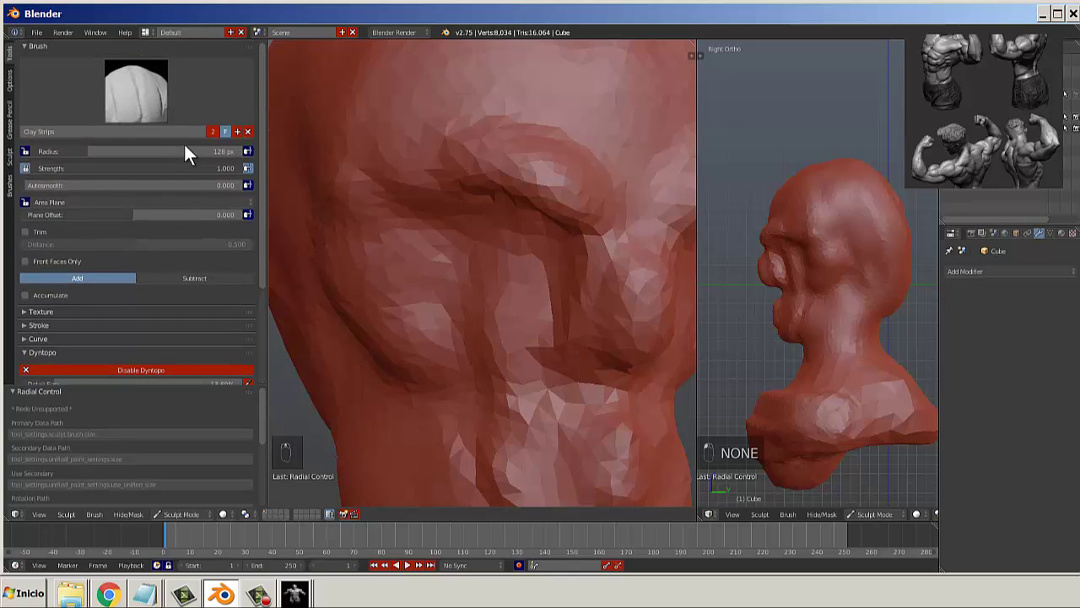
Choose the Clay brush and build up the cheek below the eye, enlarging the radius from 82 to 107 px.
left_click(135, 90)
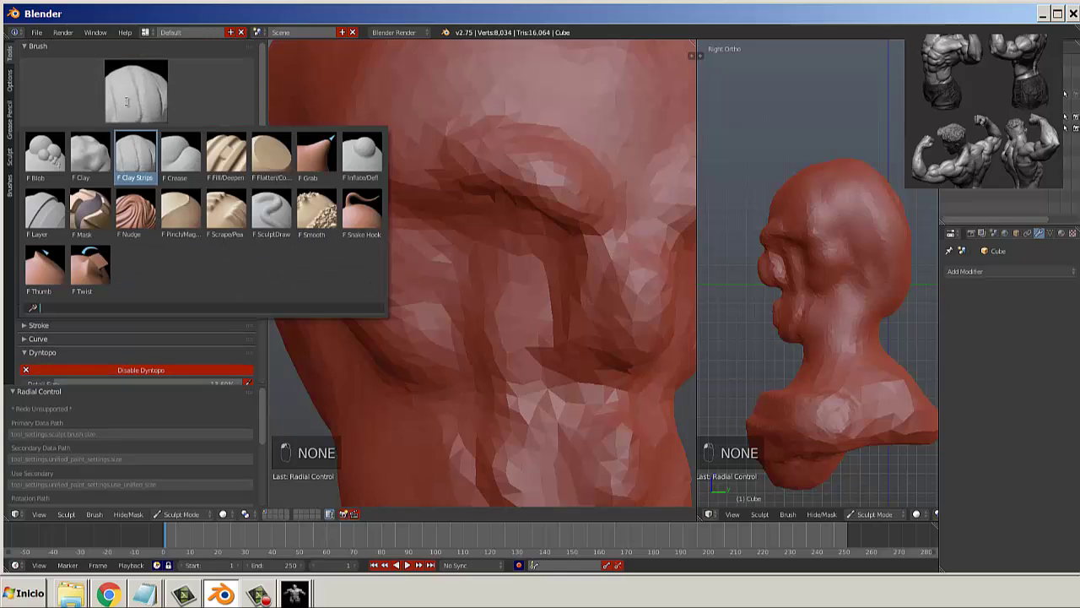
left_click(88, 161)
key("f")
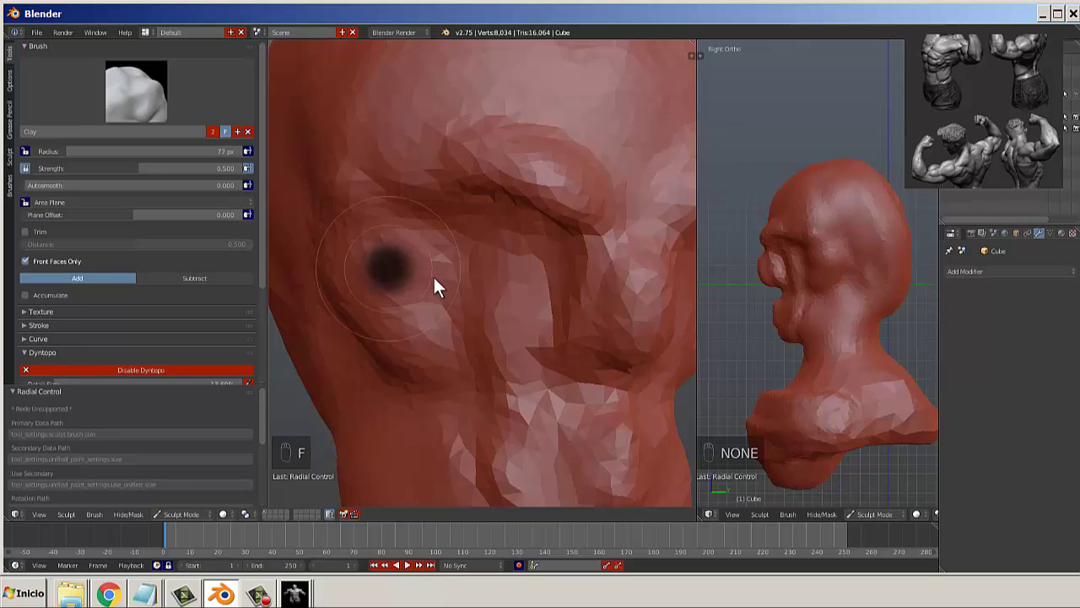
left_click(435, 287)
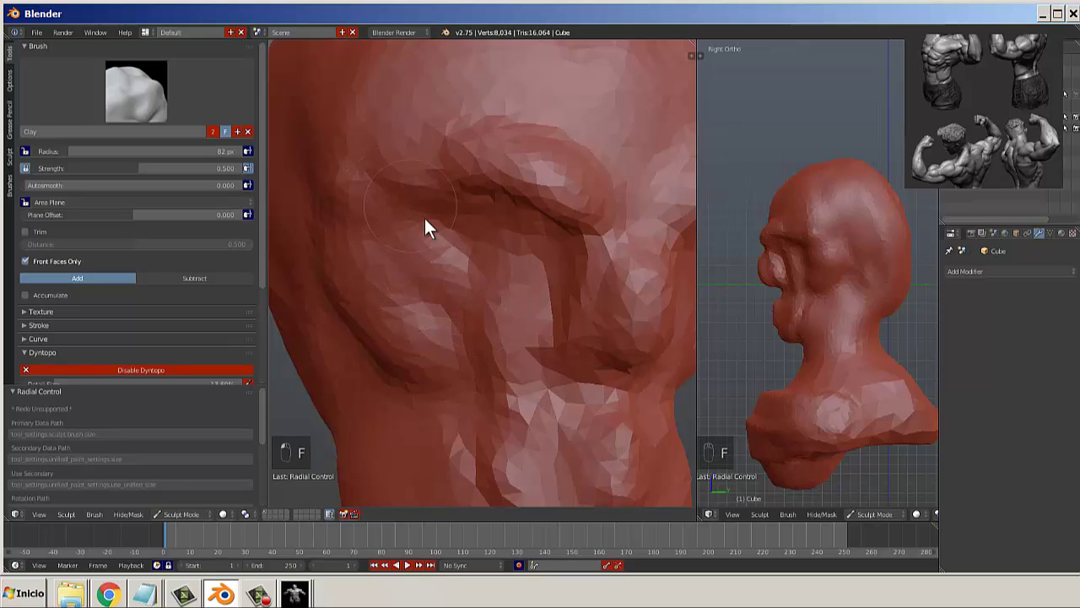
left_click_drag(436, 275, 505, 329)
key("f")
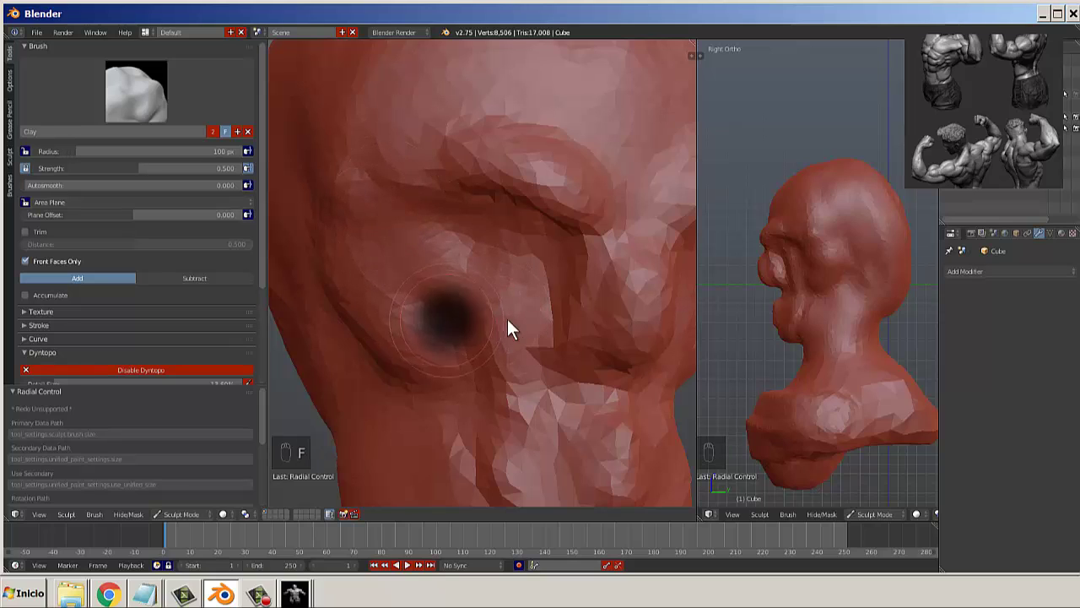
left_click(507, 319)
left_click_drag(407, 241, 431, 240)
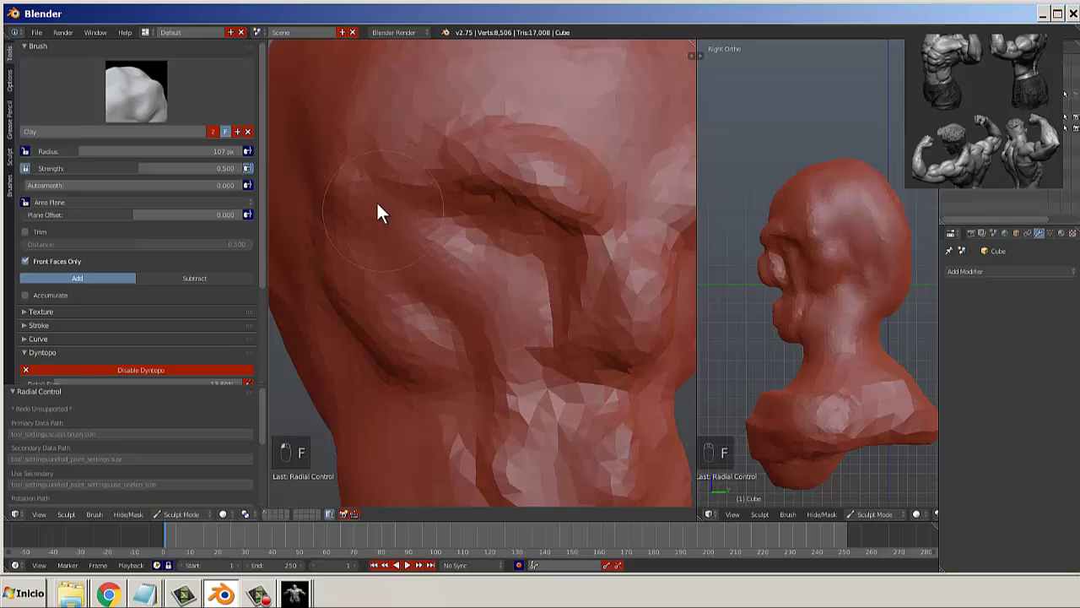
mouse_move(490, 302)
left_mouse_down()
mouse_move(490, 379)
mouse_move(483, 273)
mouse_move(480, 289)
left_mouse_up()
scroll(482, 295, "down", 3)
mouse_move(493, 327)
middle_mouse_down()
mouse_move(450, 321)
mouse_move(458, 340)
middle_mouse_up()
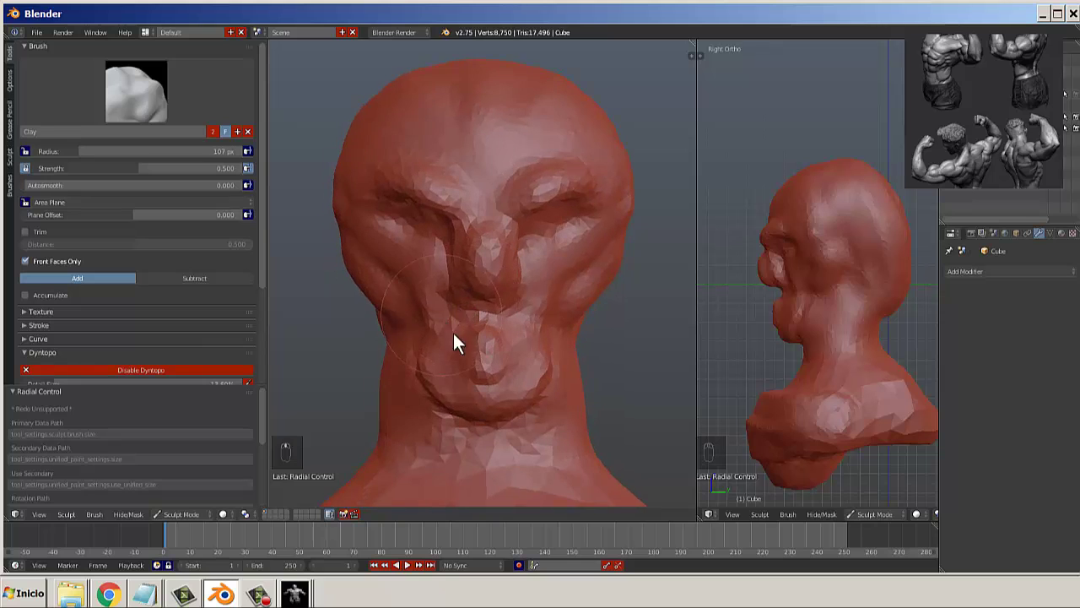
Add Clay strokes along the jaw and from beside the mouth up to the cheek.
mouse_move(428, 391)
left_mouse_down()
mouse_move(426, 295)
mouse_move(434, 376)
left_mouse_up()
middle_click_drag(435, 376, 497, 380)
scroll(767, 311, "up", 5)
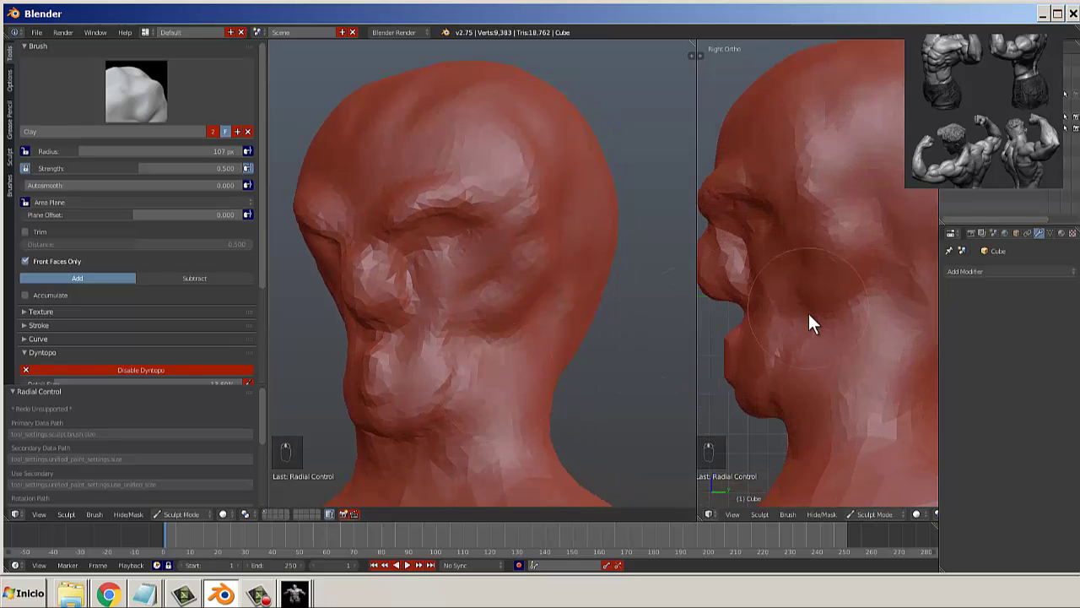
scroll(464, 374, "up", 3)
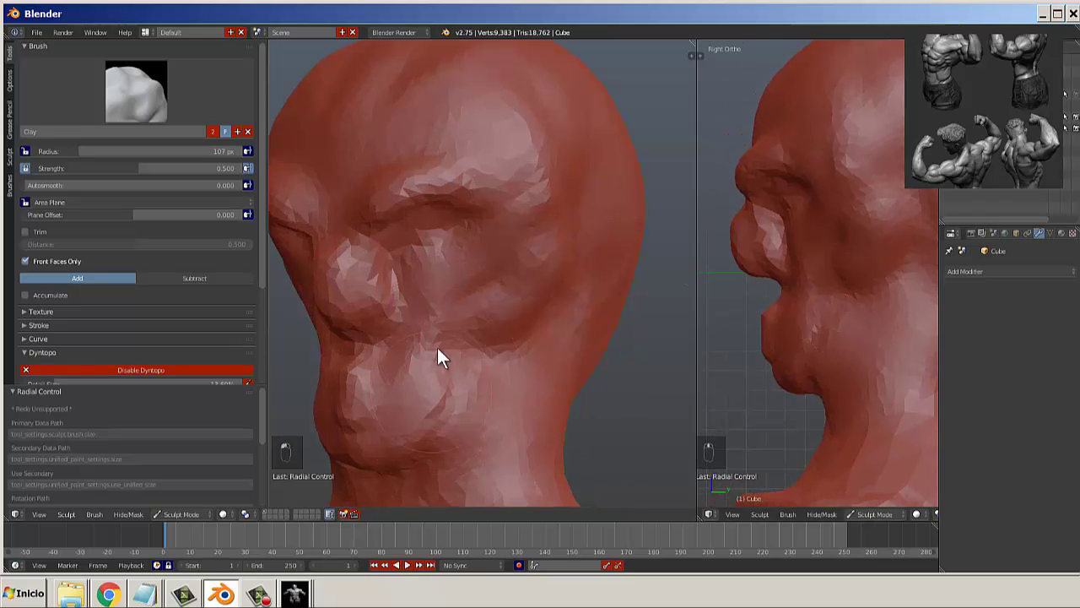
mouse_move(438, 388)
left_mouse_down()
mouse_move(439, 354)
mouse_move(448, 359)
mouse_move(522, 240)
mouse_move(454, 337)
mouse_move(475, 319)
left_mouse_up()
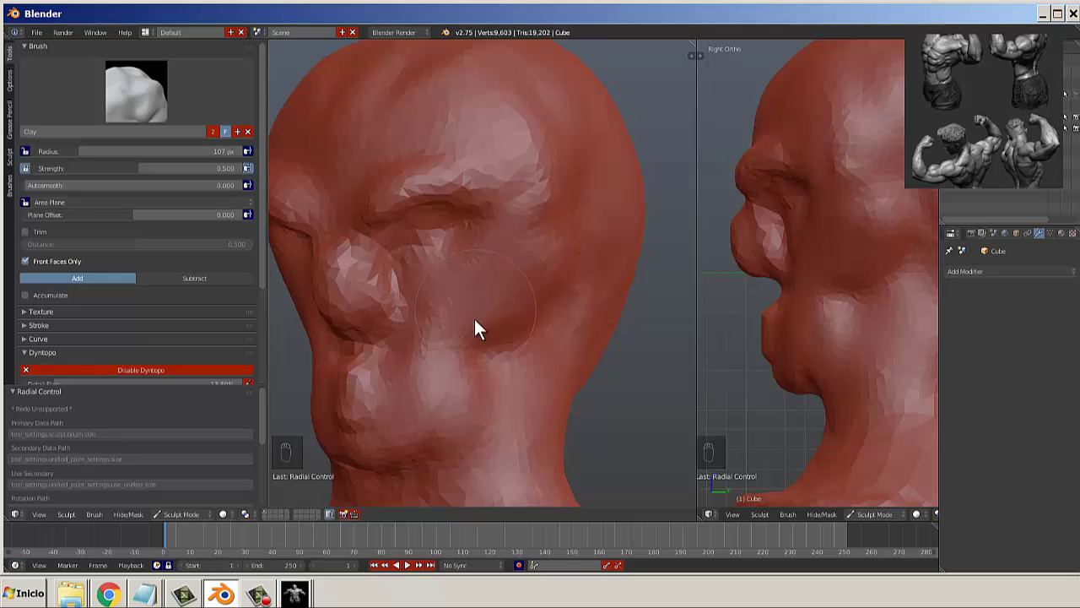
scroll(474, 319, "down", 2)
middle_click_drag(474, 319, 542, 330)
scroll(492, 241, "up", 2)
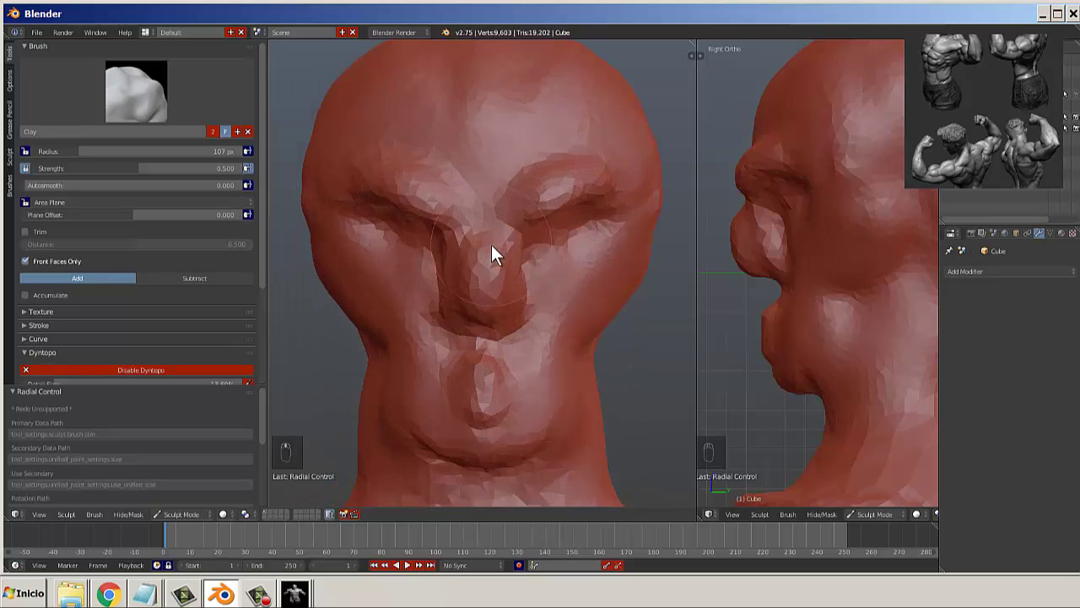
Choose the Grab brush, reduce its radius to about 75 px and pull the chin slightly up and forward in the side view.
scroll(502, 295, "down", 5)
mouse_move(469, 316)
middle_mouse_down()
mouse_move(379, 313)
mouse_move(468, 321)
mouse_move(494, 349)
middle_mouse_up()
scroll(495, 349, "up", 2)
left_click(135, 93)
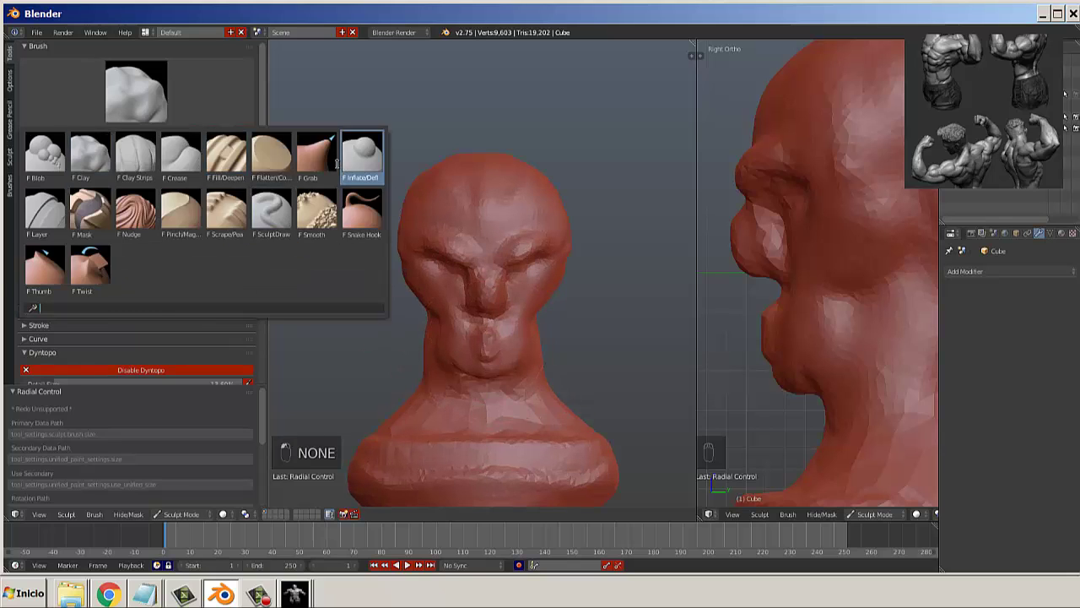
left_click(362, 157)
key("f")
left_click(778, 374)
scroll(784, 377, "down", 3)
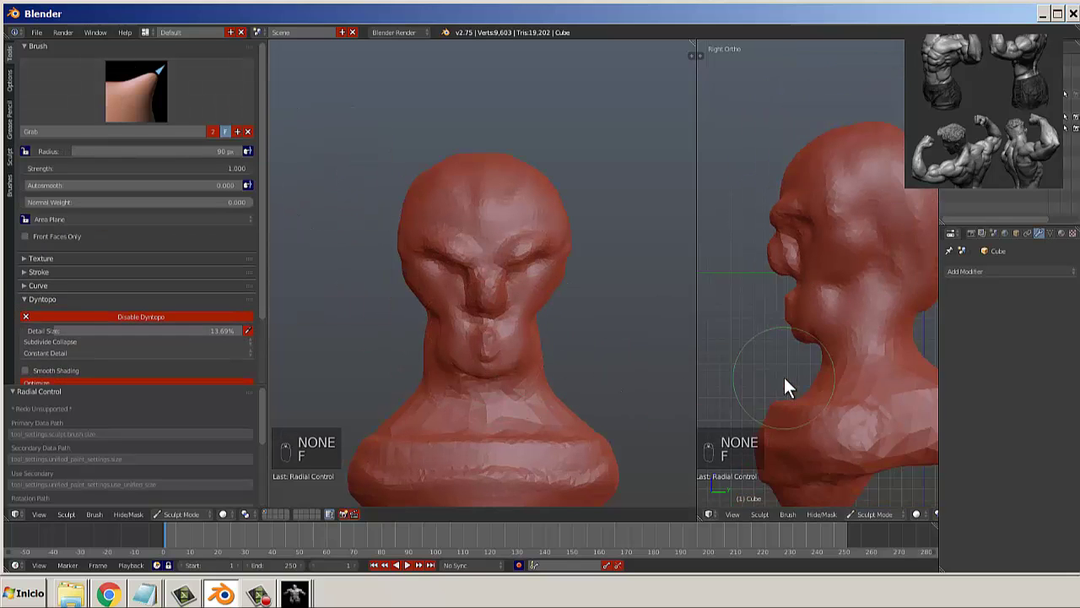
key("f")
left_click(797, 343)
left_click_drag(797, 337, 794, 329)
key("f")
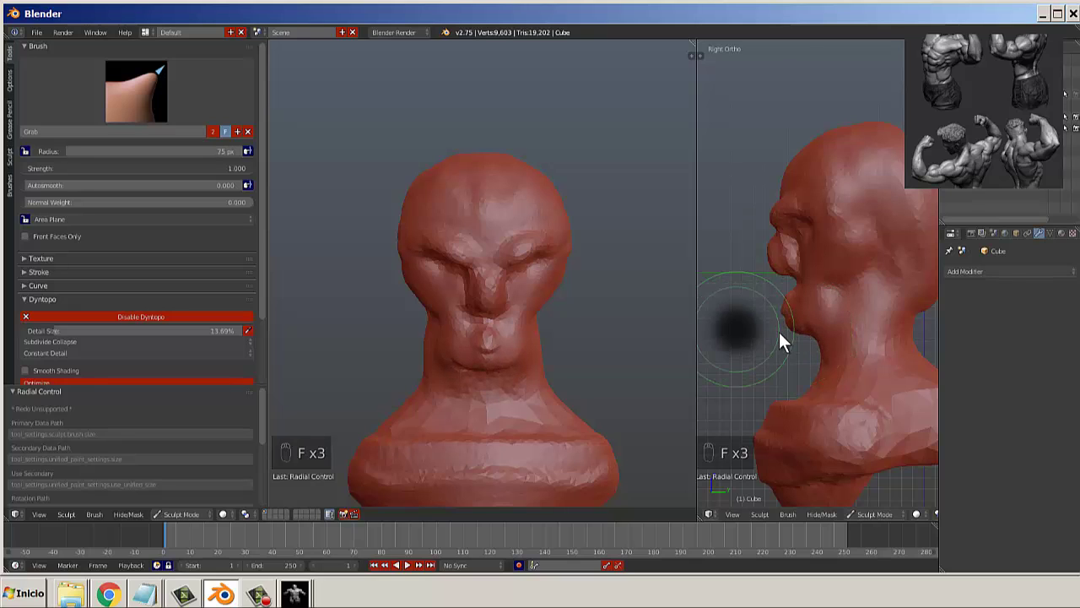
left_click(781, 337)
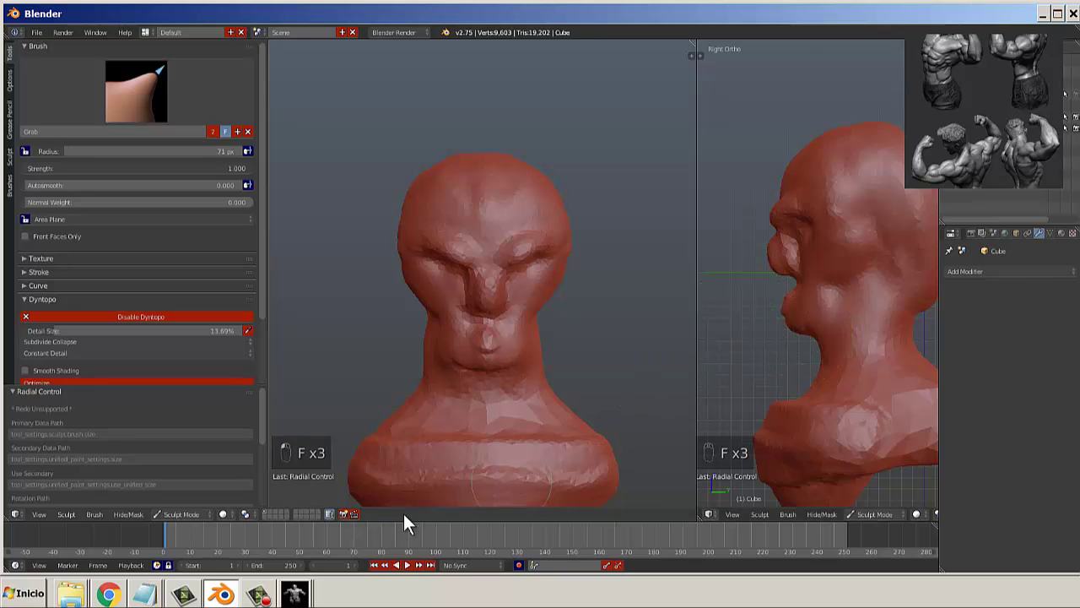
Switch the bust from Sculpt Mode to Object Mode and enable proportional editing.
left_click(223, 515)
scroll(424, 469, "down", 3)
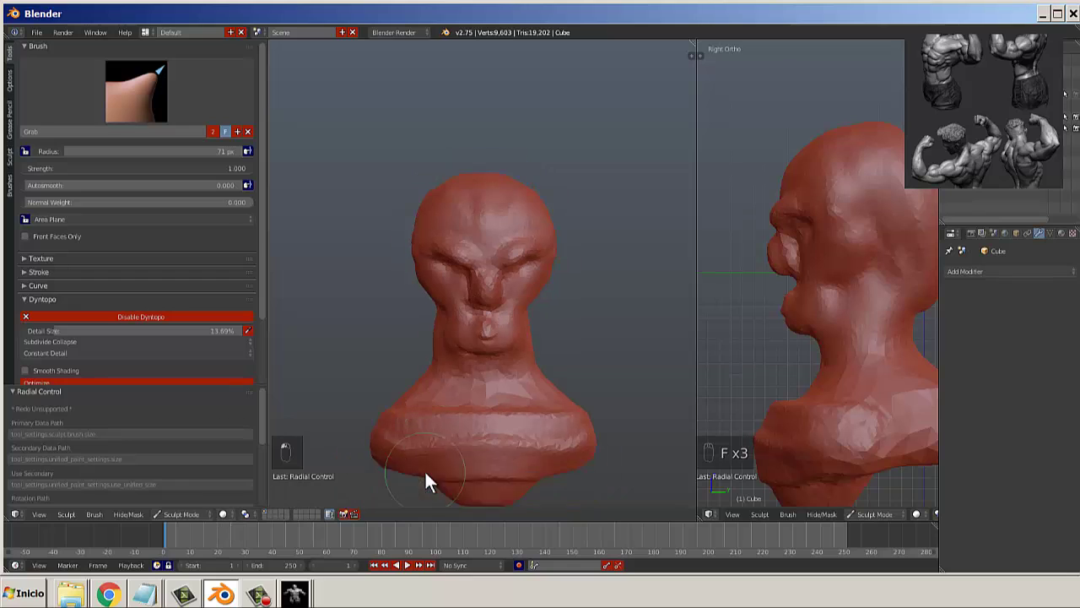
left_click(199, 515)
left_click(183, 503)
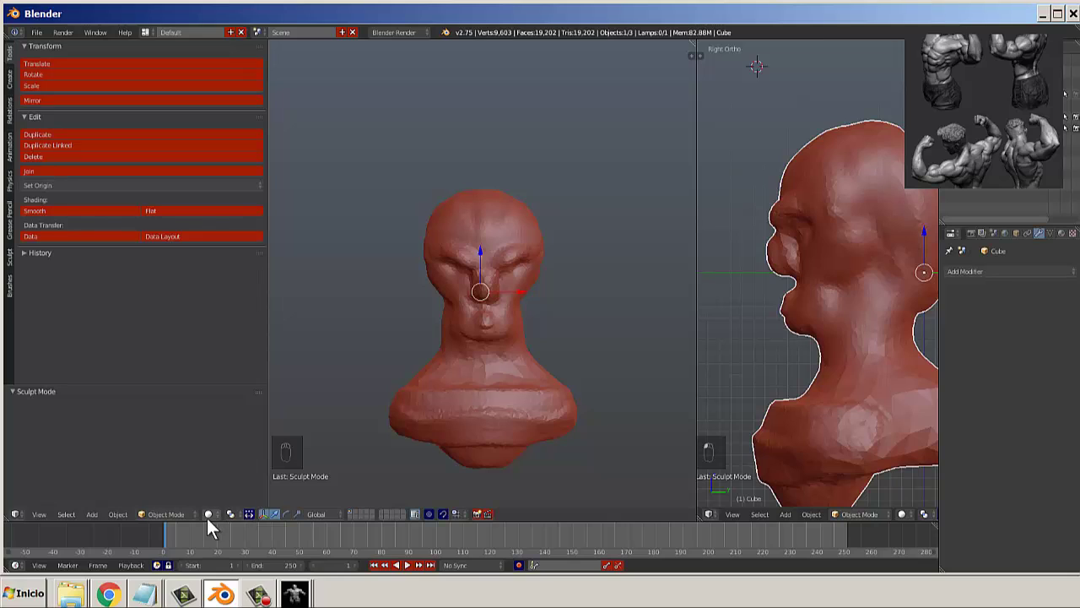
left_click(431, 513)
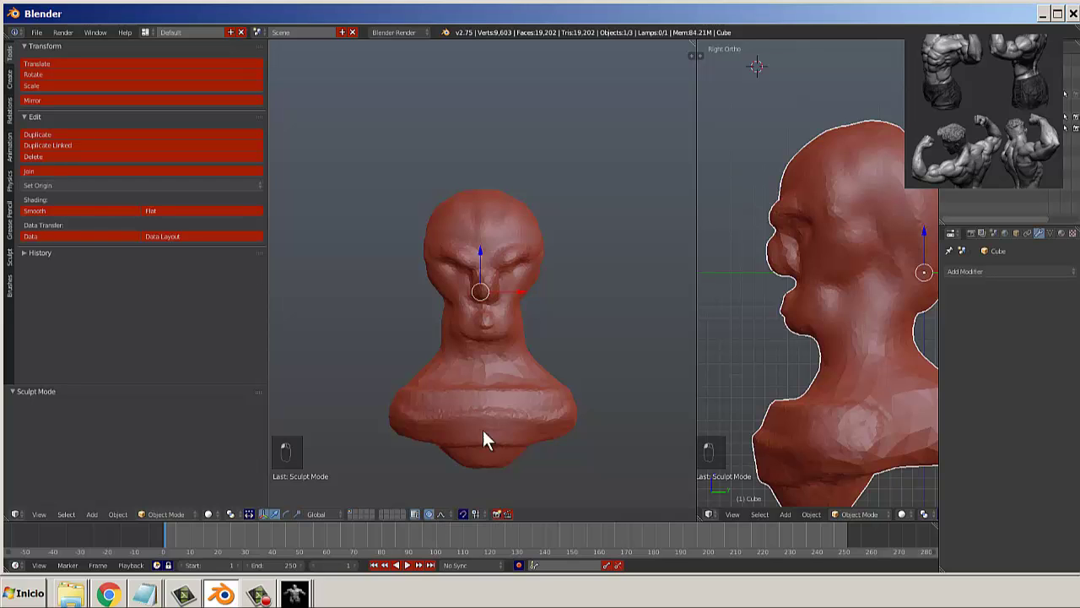
Return the bust to Sculpt Mode and enlarge the Grab brush radius to 124 px.
scroll(483, 440, "up", 2)
key("f")
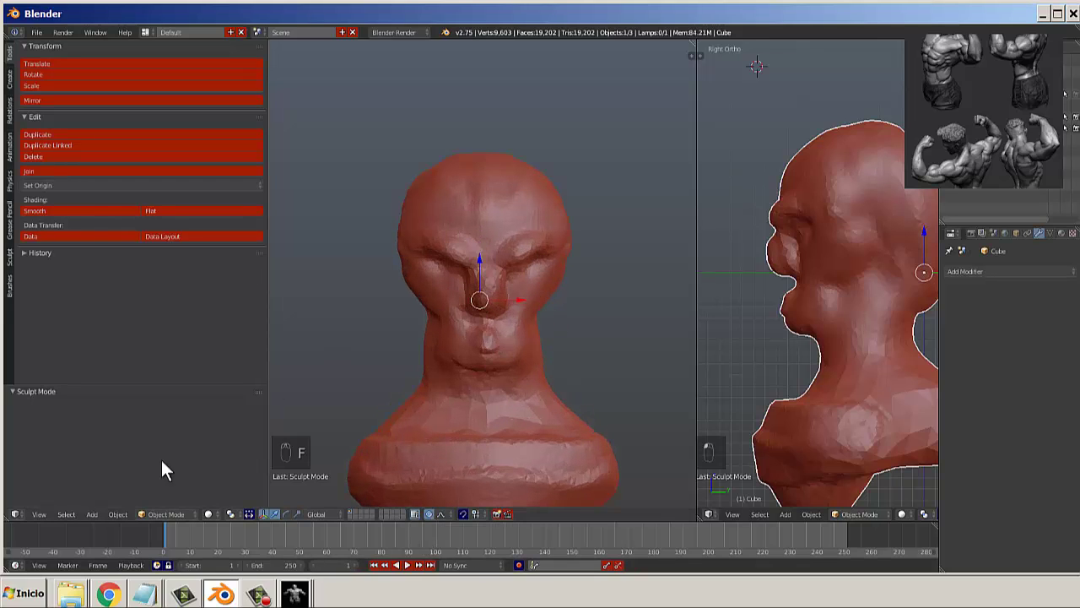
left_click(165, 514)
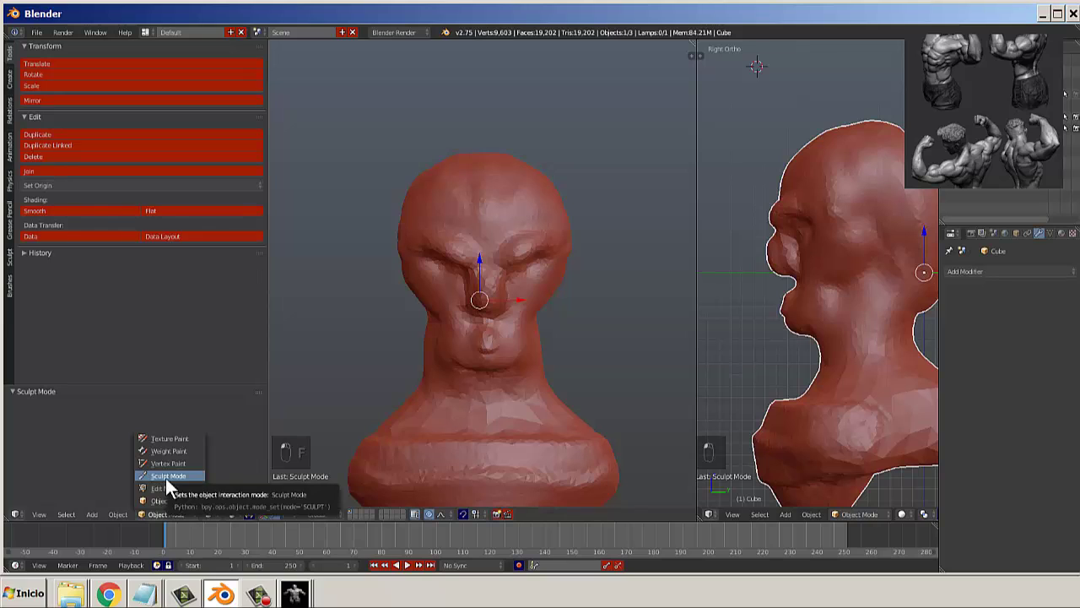
left_click(166, 478)
key("f")
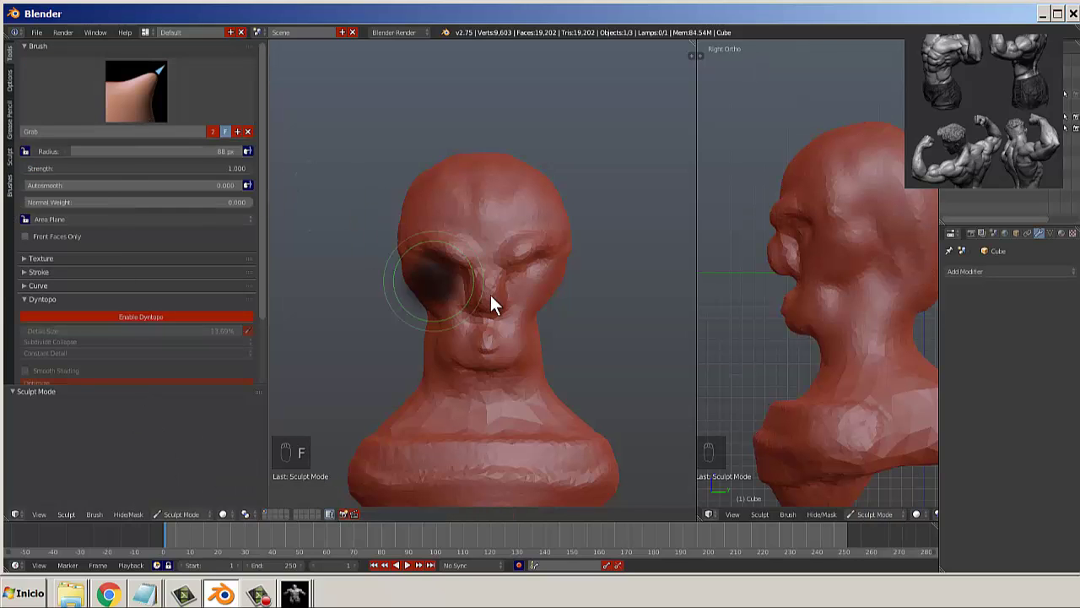
left_click(490, 293)
key("f")
left_click(541, 331)
Pull the jaw beside the mouth slightly outward in the front view and the lips up and forward in the side view with Grab.
mouse_move(527, 344)
left_mouse_down()
mouse_move(537, 350)
mouse_move(514, 336)
mouse_move(531, 336)
left_mouse_up()
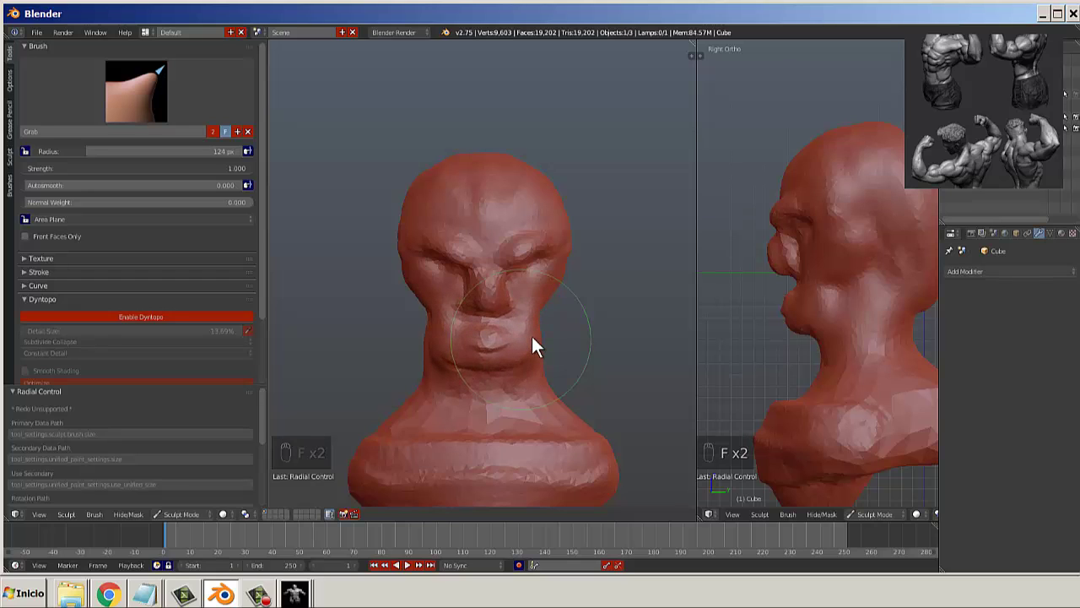
mouse_move(795, 322)
left_mouse_down()
mouse_move(787, 313)
mouse_move(797, 303)
mouse_move(793, 337)
mouse_move(772, 267)
mouse_move(756, 264)
mouse_move(774, 280)
mouse_move(770, 297)
left_mouse_up()
scroll(770, 297, "down", 3)
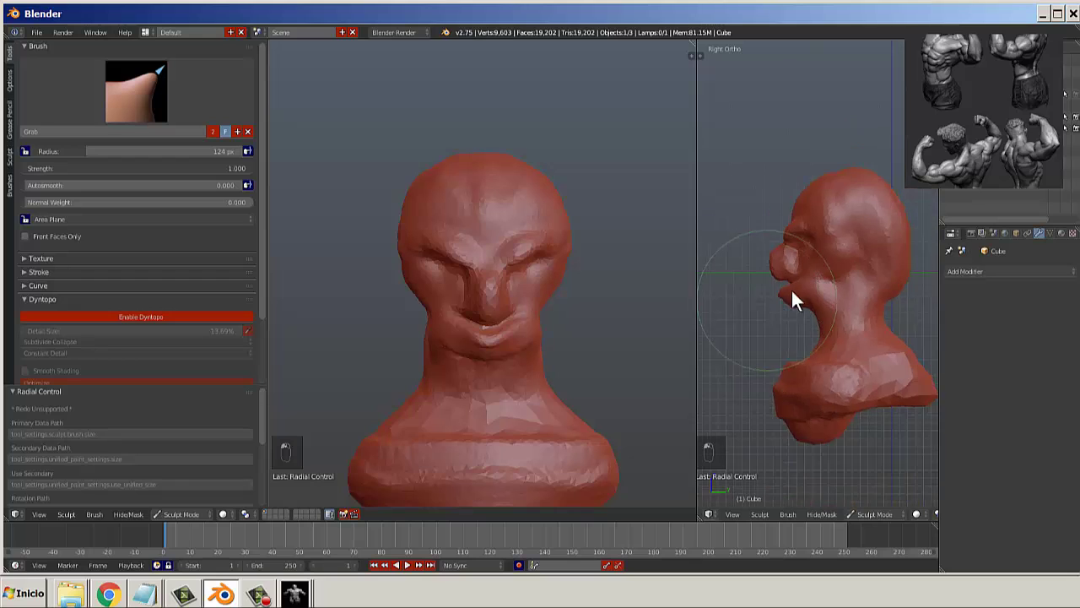
middle_click_drag(890, 237, 907, 246)
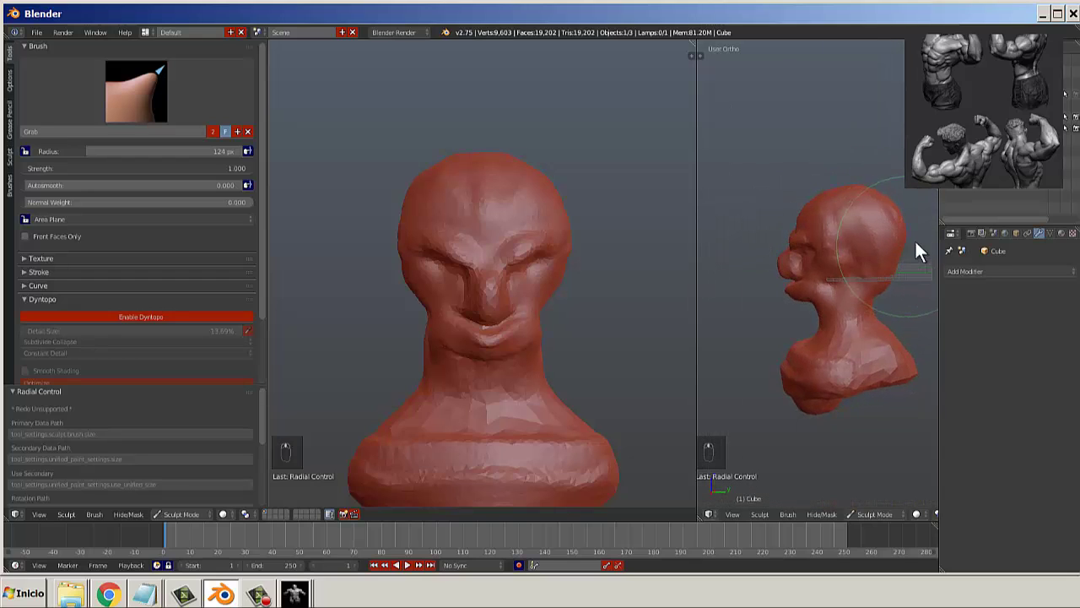
key("KP_3")
scroll(631, 343, "up", 3)
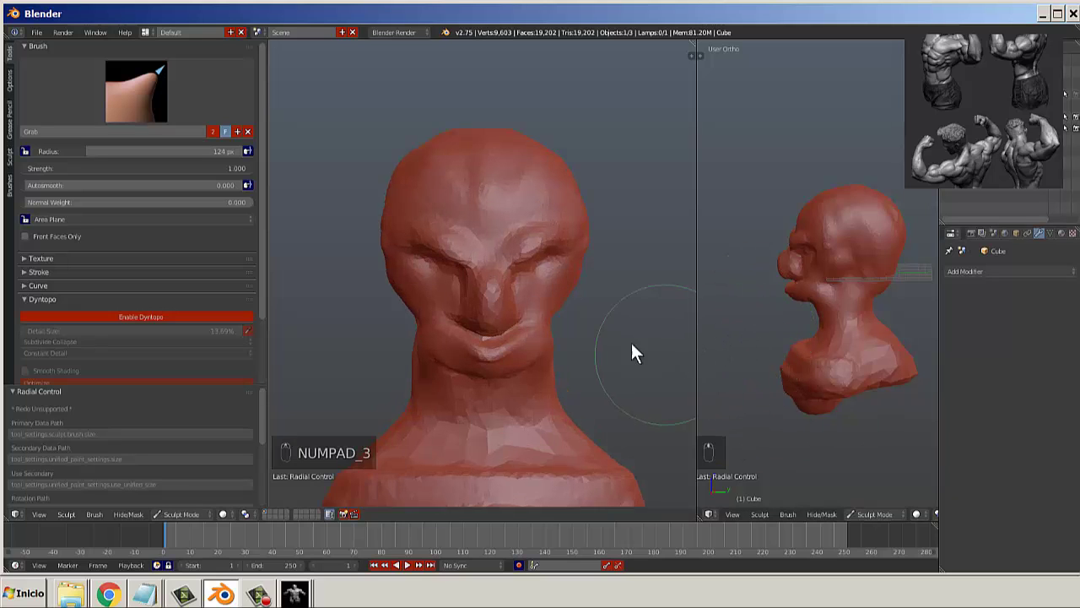
key("KP_1")
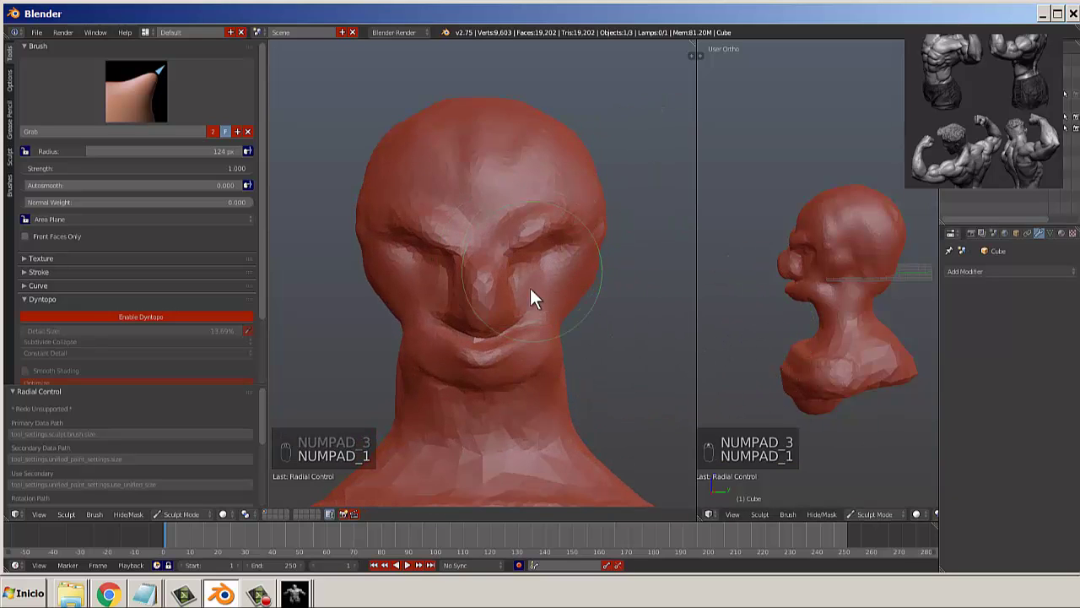
scroll(524, 265, "up", 3)
scroll(507, 287, "down", 2)
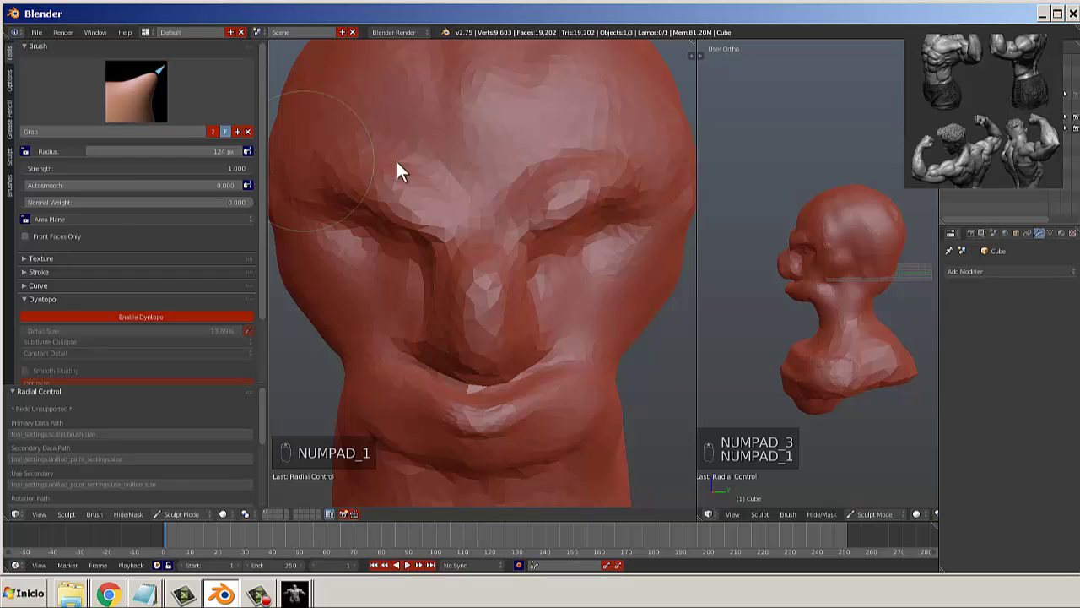
scroll(400, 190, "down", 2)
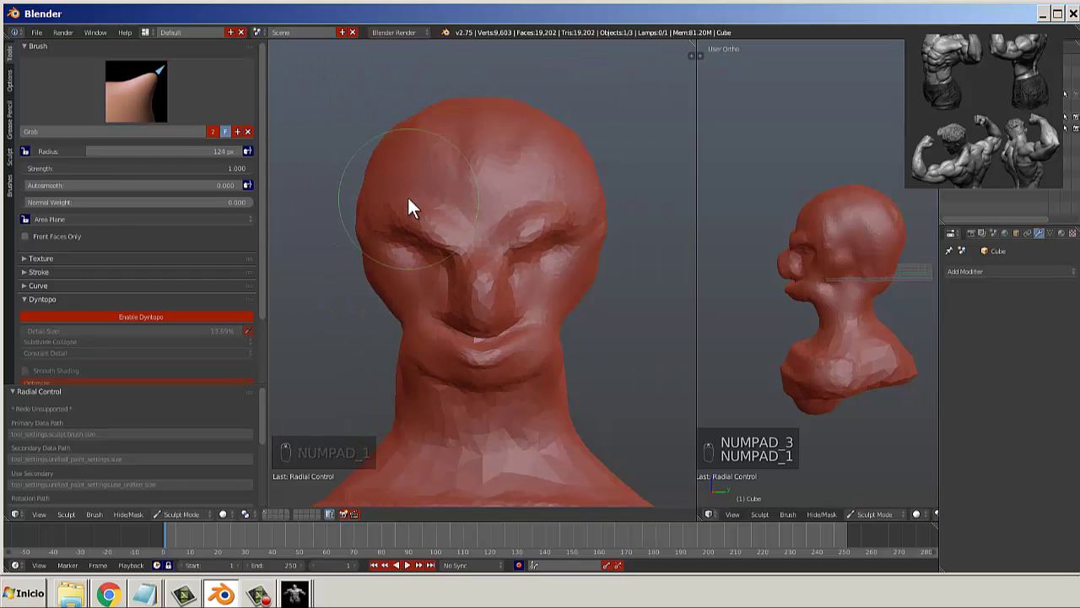
Turn off proportional editing in Object Mode and return the bust to Sculpt Mode.
left_click(168, 525)
left_click(181, 514)
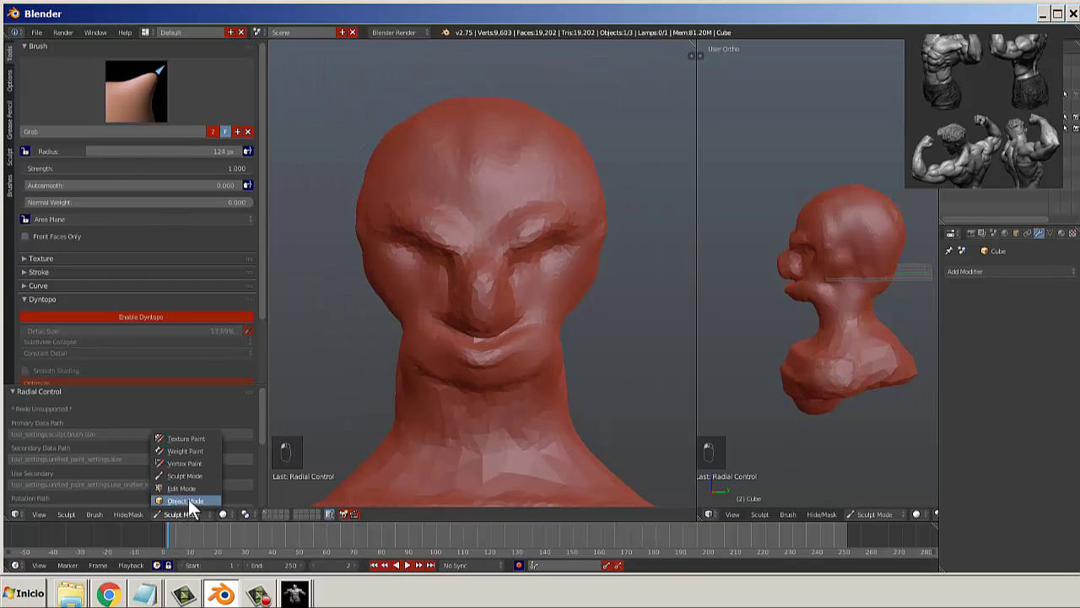
left_click(188, 499)
left_click(429, 512)
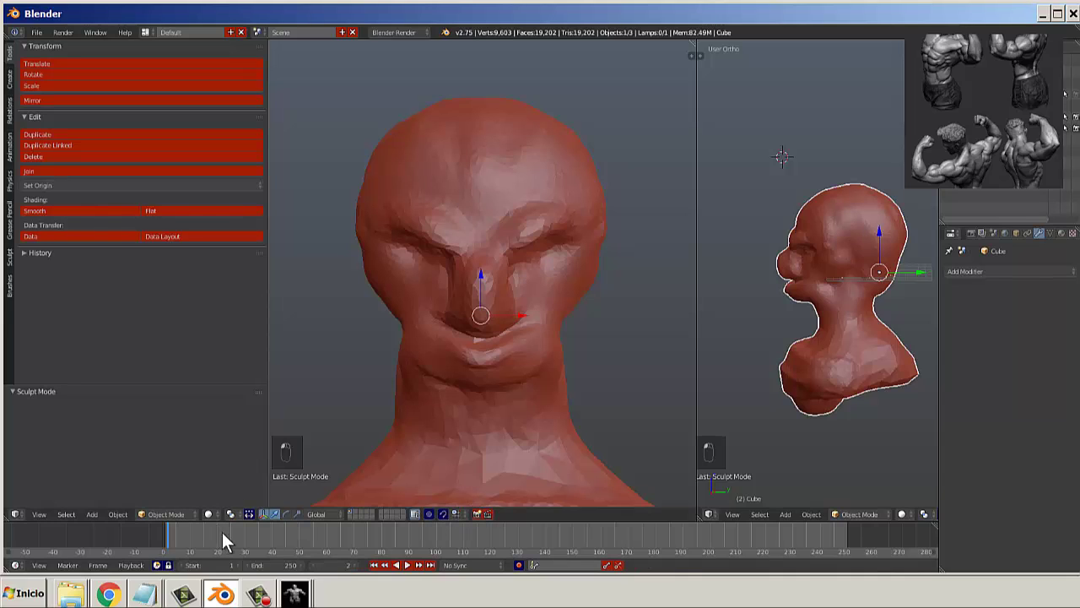
left_click(169, 513)
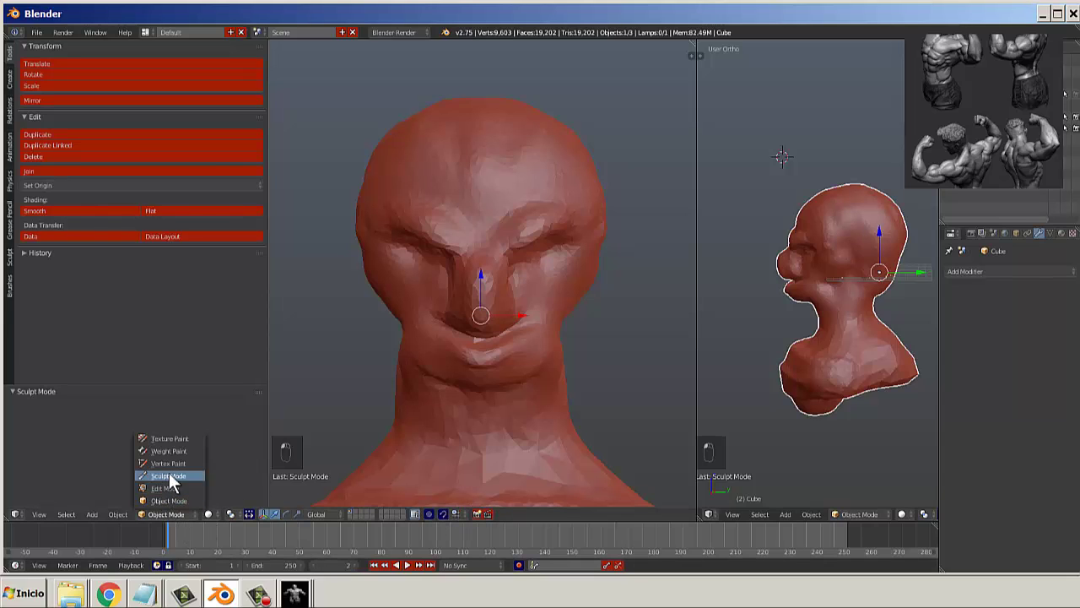
left_click(168, 475)
Choose the Clay Strips brush and enable dynamic topology.
left_click(112, 108)
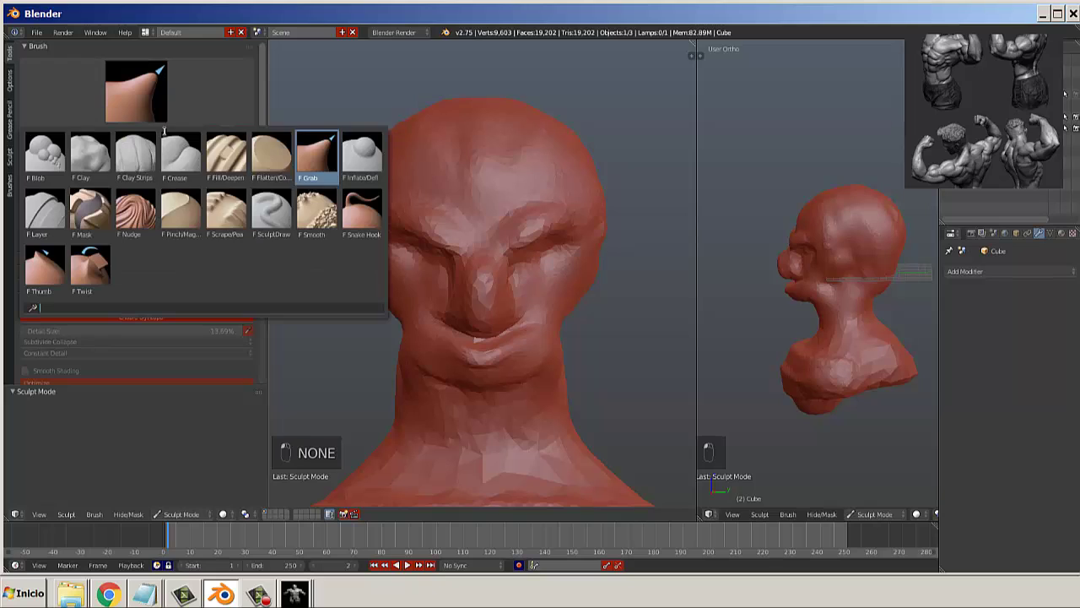
left_click(123, 168)
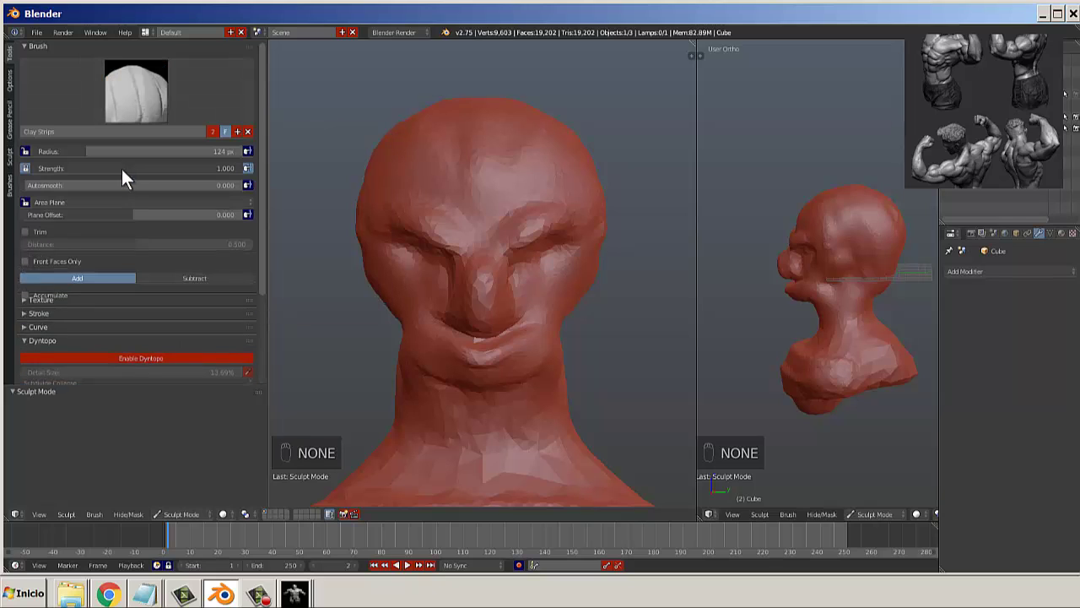
scroll(124, 270, "down", 2)
scroll(123, 270, "down", 2)
left_click(138, 302)
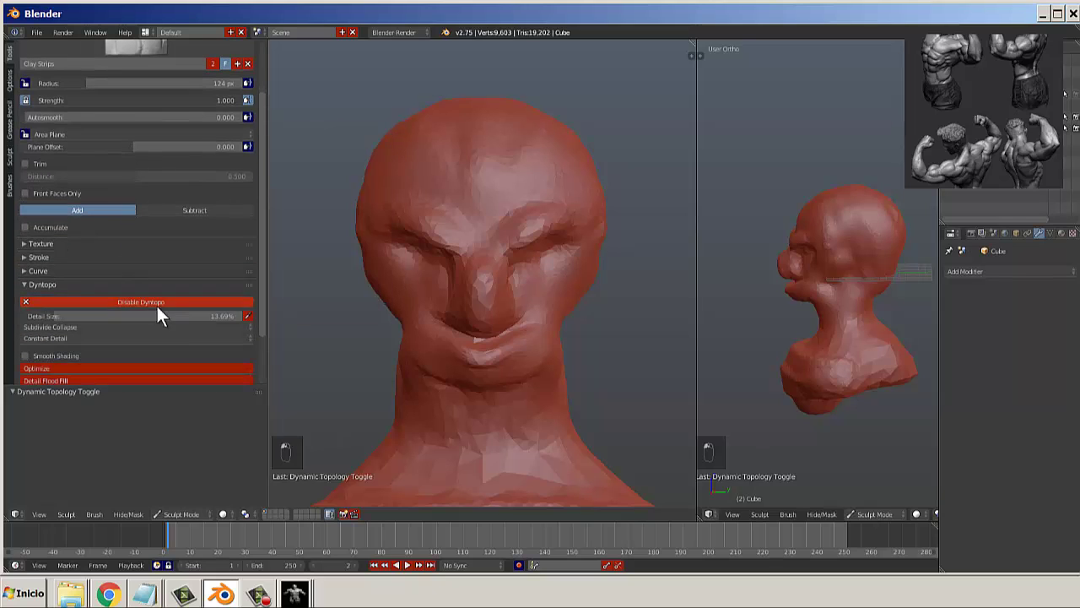
Reduce the brush radius to 71 px and add Clay Strips strokes below the eye and along the brow.
scroll(441, 282, "up", 2)
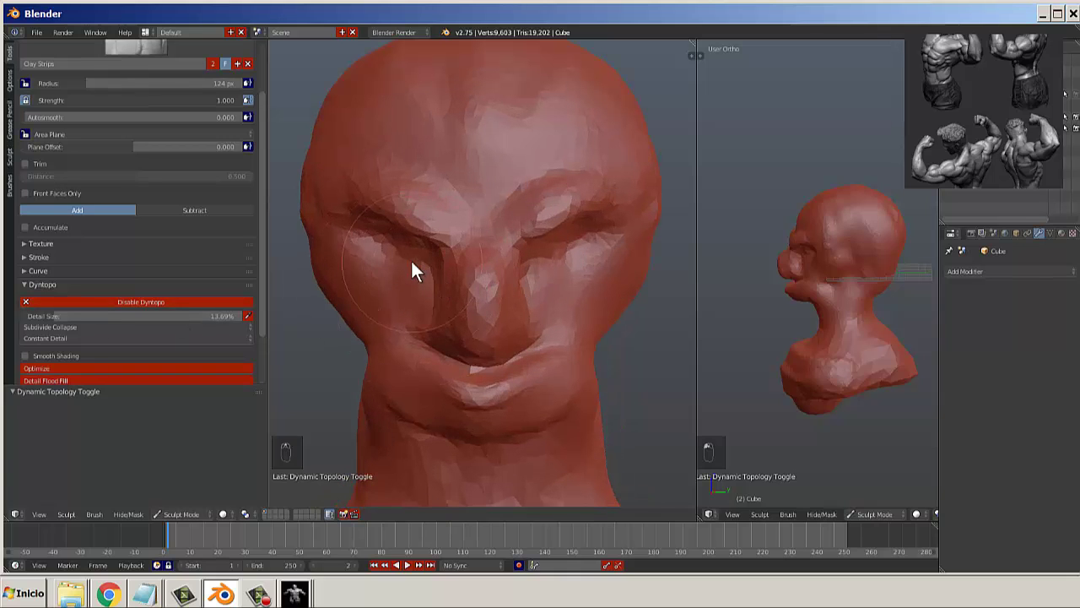
key("f")
left_click(386, 268)
scroll(405, 278, "up", 2)
scroll(406, 278, "up", 2)
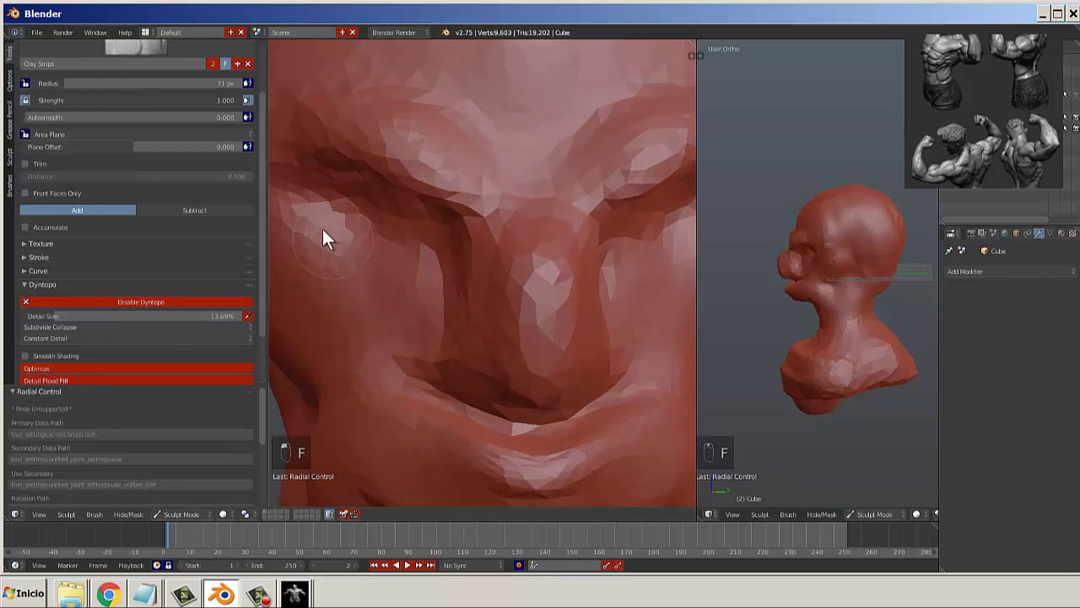
left_click_drag(322, 229, 393, 274)
mouse_move(342, 233)
left_mouse_down()
mouse_move(396, 272)
mouse_move(386, 297)
mouse_move(374, 222)
mouse_move(407, 224)
mouse_move(354, 184)
mouse_move(385, 160)
left_mouse_up()
Fill the eye socket below the brow with a short Clay Strips stroke in a three-quarter view.
scroll(385, 160, "down", 2)
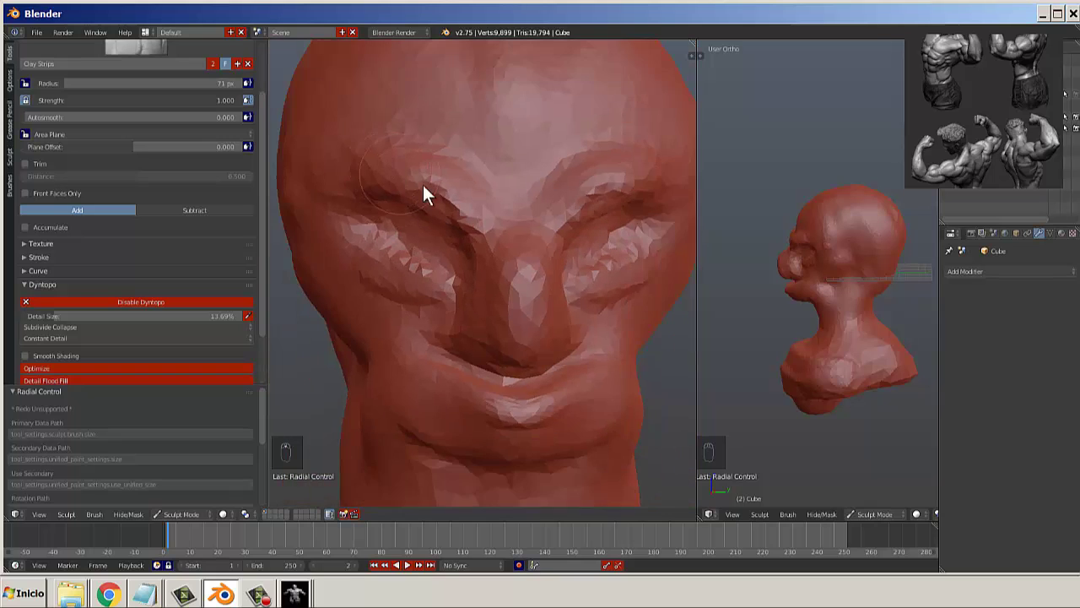
scroll(425, 190, "up", 2)
middle_click_drag(424, 189, 499, 169)
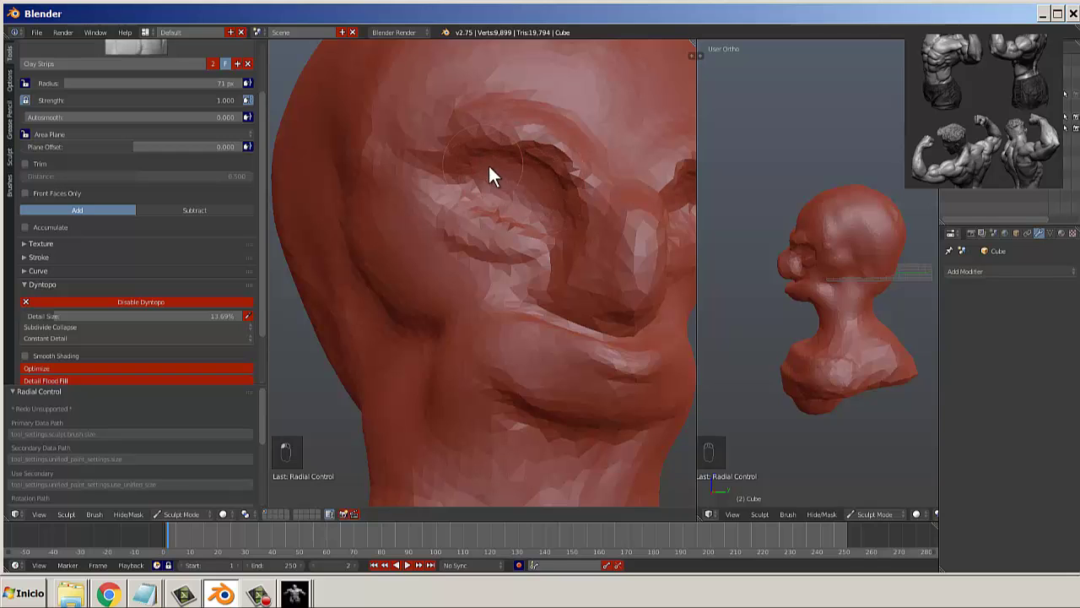
mouse_move(488, 166)
left_mouse_down()
mouse_move(478, 175)
mouse_move(557, 187)
mouse_move(503, 184)
mouse_move(485, 164)
left_mouse_up()
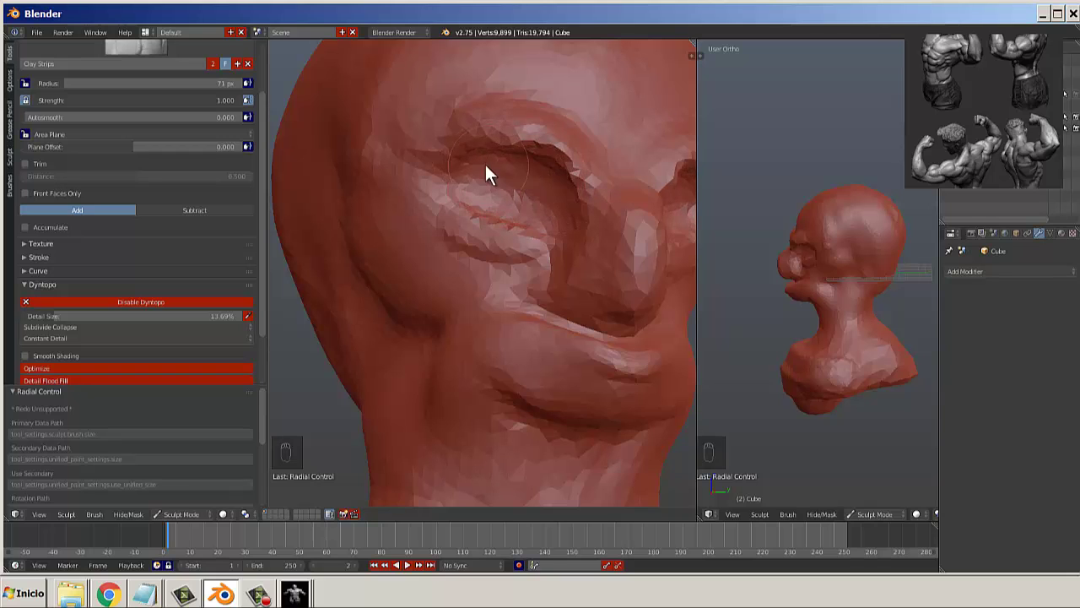
Enlarge the brush radius to 95 px and lay a Clay Strips band across the upper cheek below the eye.
scroll(540, 182, "down", 4)
middle_click_drag(568, 193, 528, 199)
scroll(472, 248, "up", 2)
key("f")
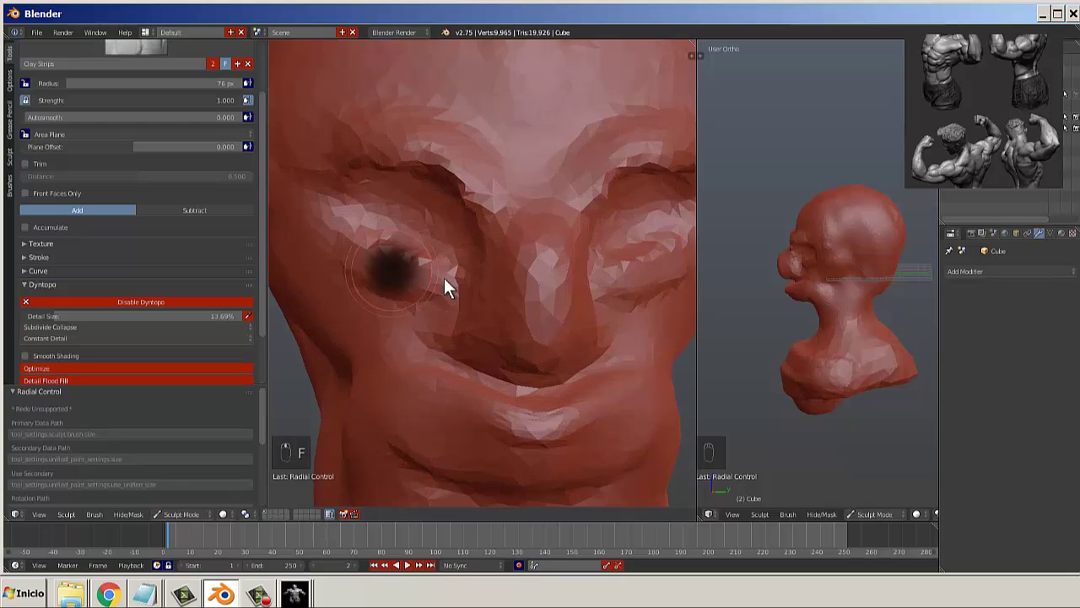
left_click(444, 278)
mouse_move(363, 235)
left_mouse_down()
mouse_move(434, 263)
mouse_move(337, 250)
left_mouse_up()
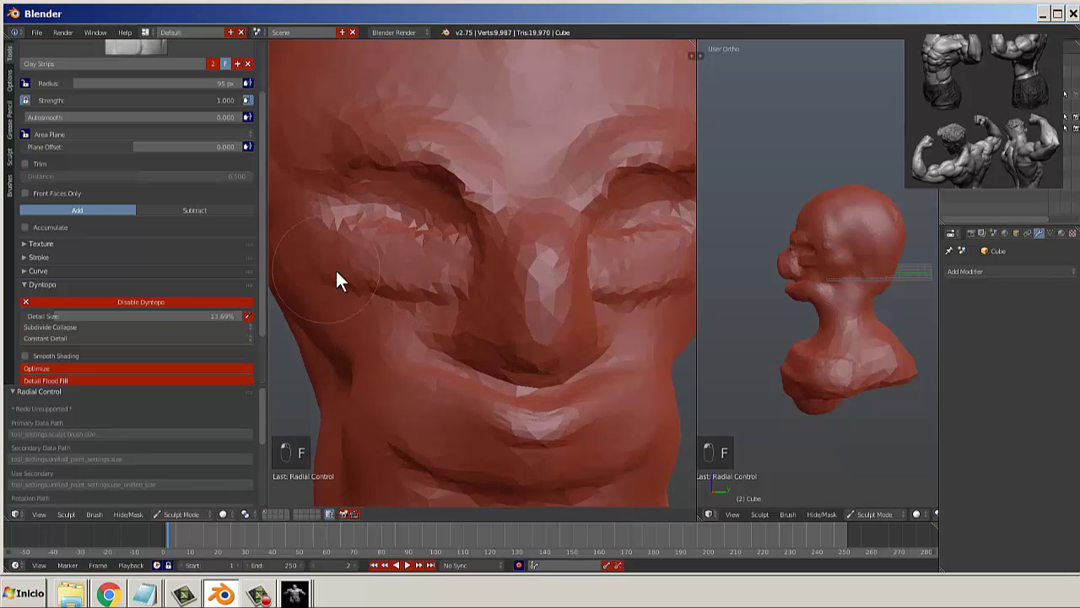
Smooth the cheek between the eye and the mouth, reducing the Smooth brush radius to 38 px.
scroll(407, 283, "down", 1)
left_click_drag(409, 305, 428, 306)
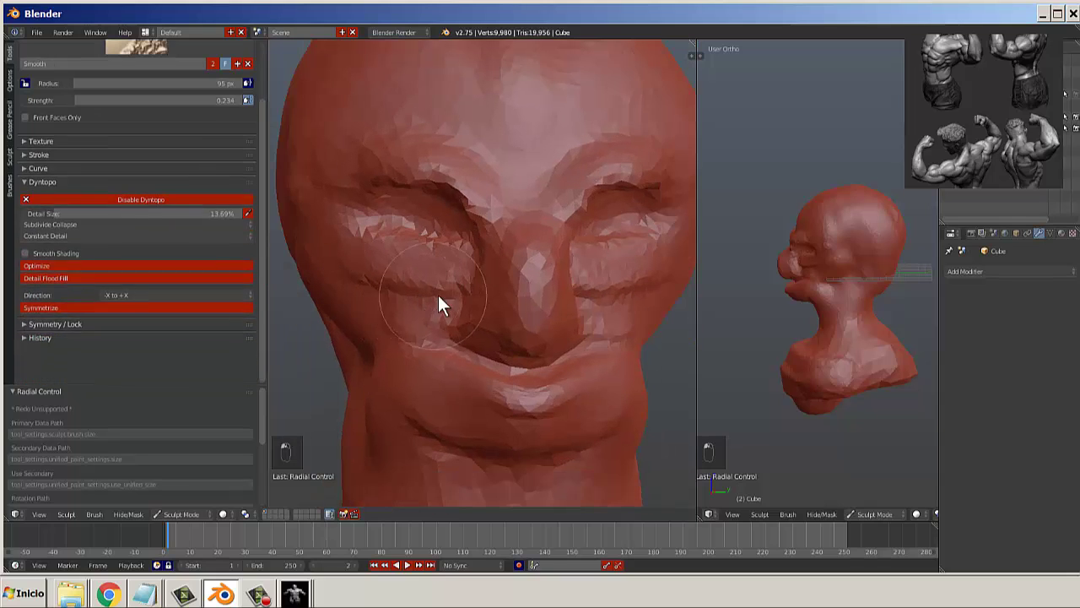
key("f")
left_click(394, 300)
left_click_drag(392, 250, 410, 292)
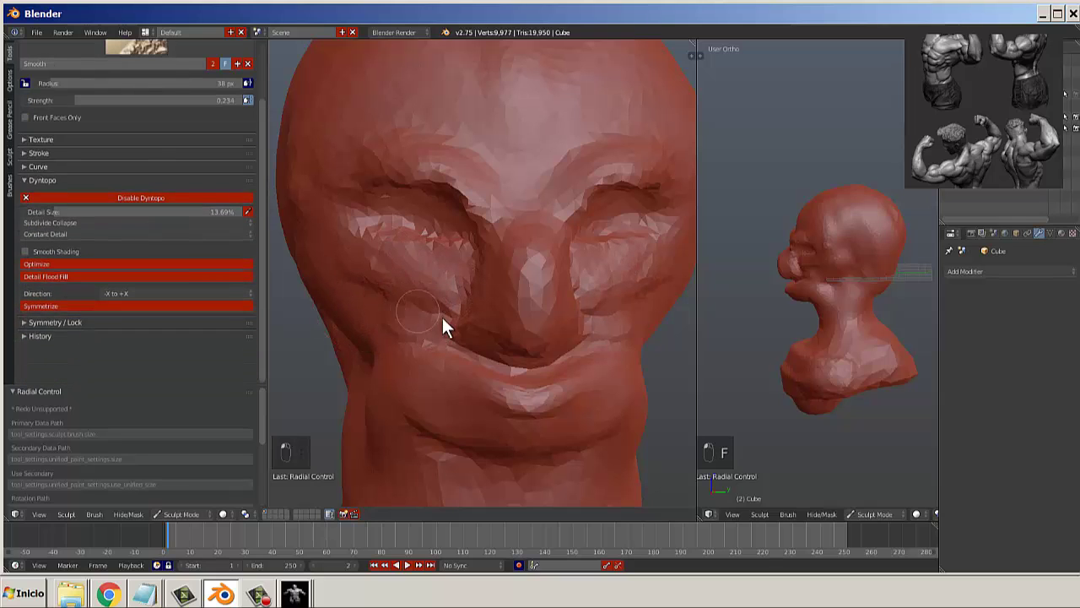
mouse_move(422, 323)
left_mouse_down("shift")
mouse_move(432, 324)
mouse_move(421, 317)
mouse_move(431, 369)
mouse_move(428, 317)
left_mouse_up("shift")
Enlarge the brush radius to 73 px and build up the cheek from below the eye to beside the mouth with Clay Strips.
key("f")
left_click(411, 306)
scroll(402, 278, "down", 2)
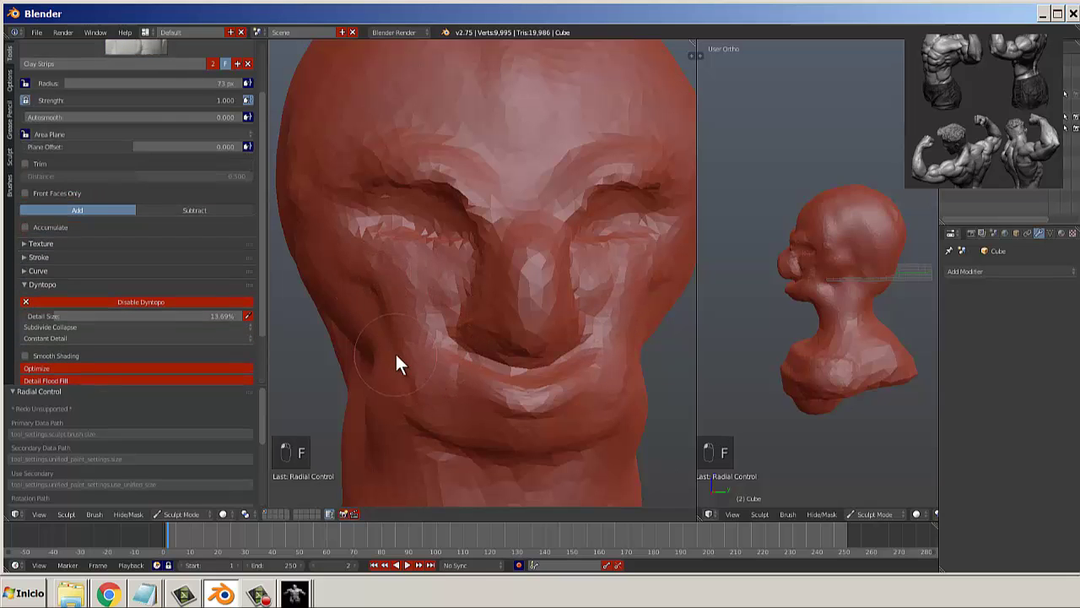
scroll(397, 354, "down", 2)
middle_click_drag(405, 363, 346, 356)
scroll(402, 347, "up", 2)
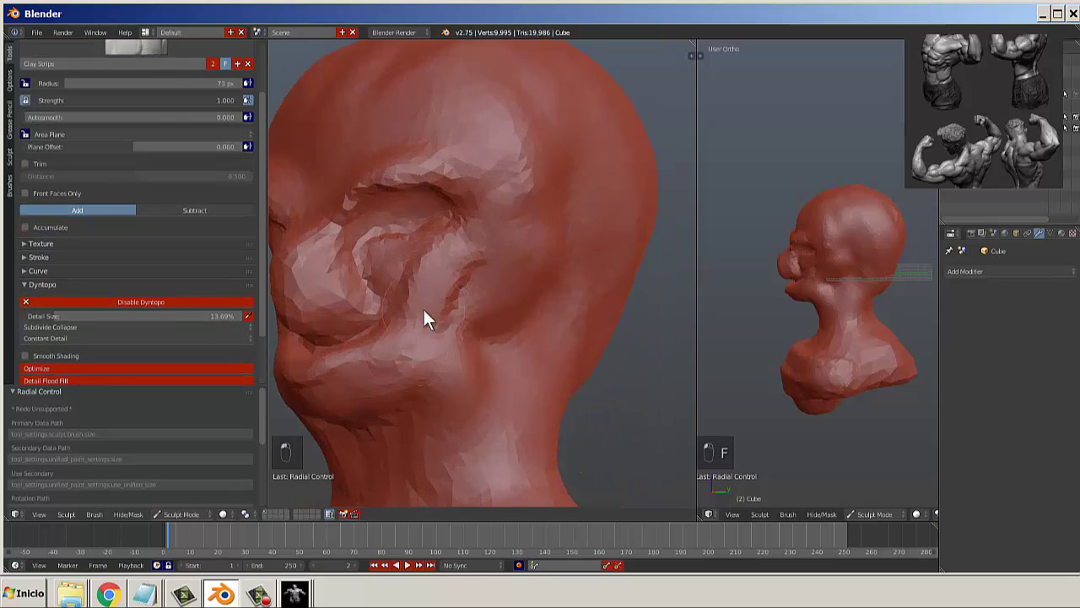
Add a Clay Strips stroke along the cheekbone and smooth the cheeks, the area under the eyes and the nose.
mouse_move(514, 240)
left_mouse_down()
mouse_move(447, 302)
mouse_move(513, 275)
mouse_move(529, 251)
mouse_move(505, 248)
mouse_move(432, 288)
left_mouse_up()
middle_click_drag(433, 290, 509, 309)
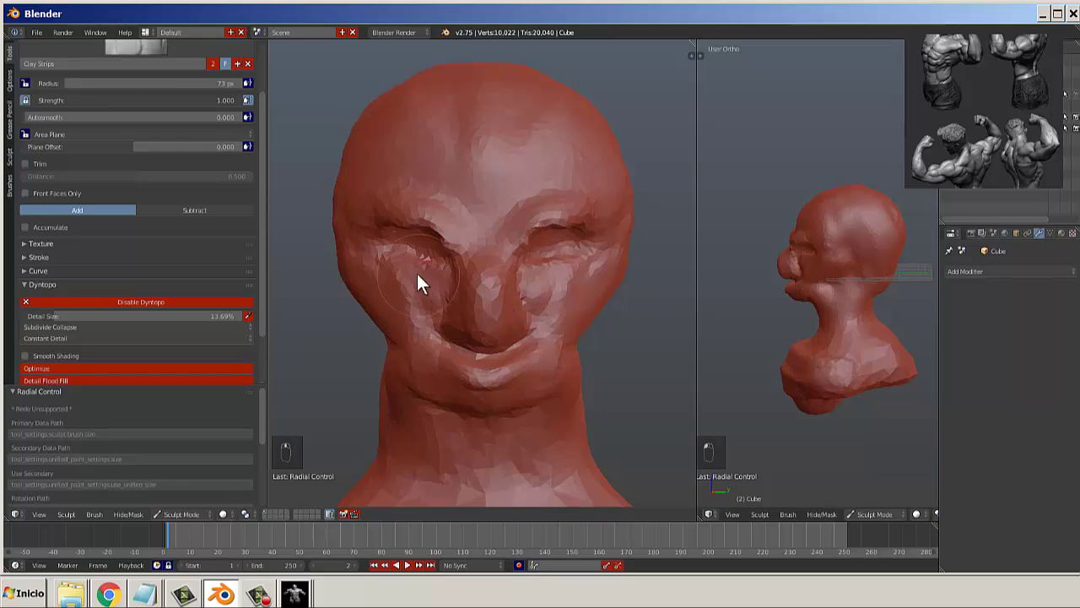
key("s")
mouse_move(407, 308)
left_mouse_down("shift")
mouse_move(362, 239)
mouse_move(401, 283)
mouse_move(420, 271)
mouse_move(413, 242)
mouse_move(454, 295)
mouse_move(453, 253)
mouse_move(511, 224)
left_mouse_up("shift")
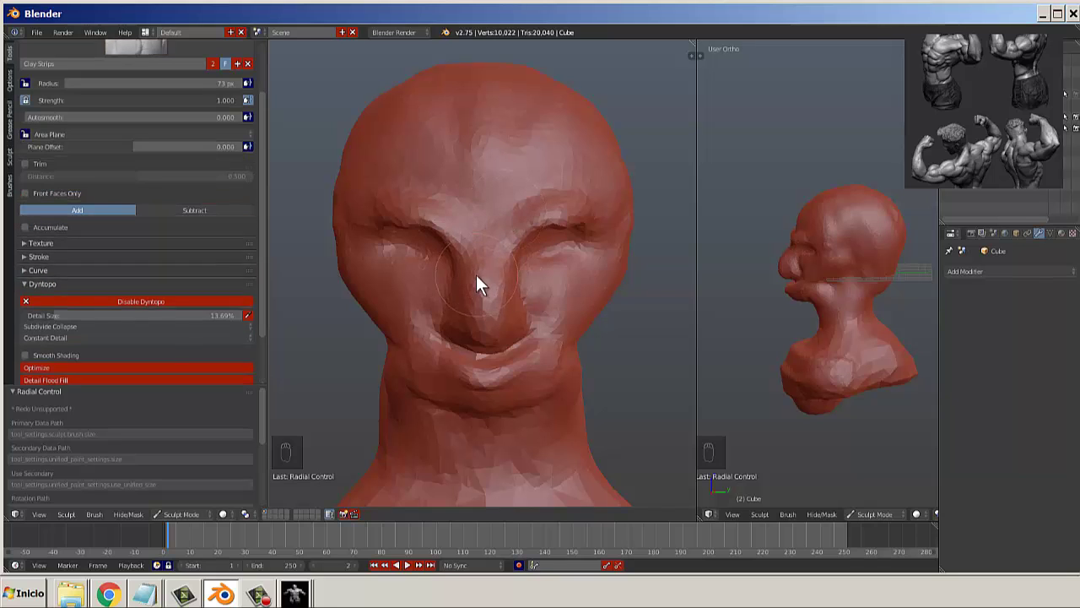
Lay broad Clay Strips bands across the forehead and around the side of the skull.
scroll(477, 276, "down", 4)
mouse_move(479, 303)
middle_mouse_down()
mouse_move(394, 295)
mouse_move(394, 279)
mouse_move(501, 324)
mouse_move(523, 313)
middle_mouse_up()
scroll(464, 270, "up", 2)
mouse_move(447, 182)
left_mouse_down()
mouse_move(442, 201)
mouse_move(463, 212)
mouse_move(475, 198)
mouse_move(450, 186)
mouse_move(433, 209)
mouse_move(500, 233)
mouse_move(460, 236)
mouse_move(394, 177)
left_mouse_up()
middle_click_drag(455, 211, 507, 180)
left_click_drag(429, 169, 586, 210)
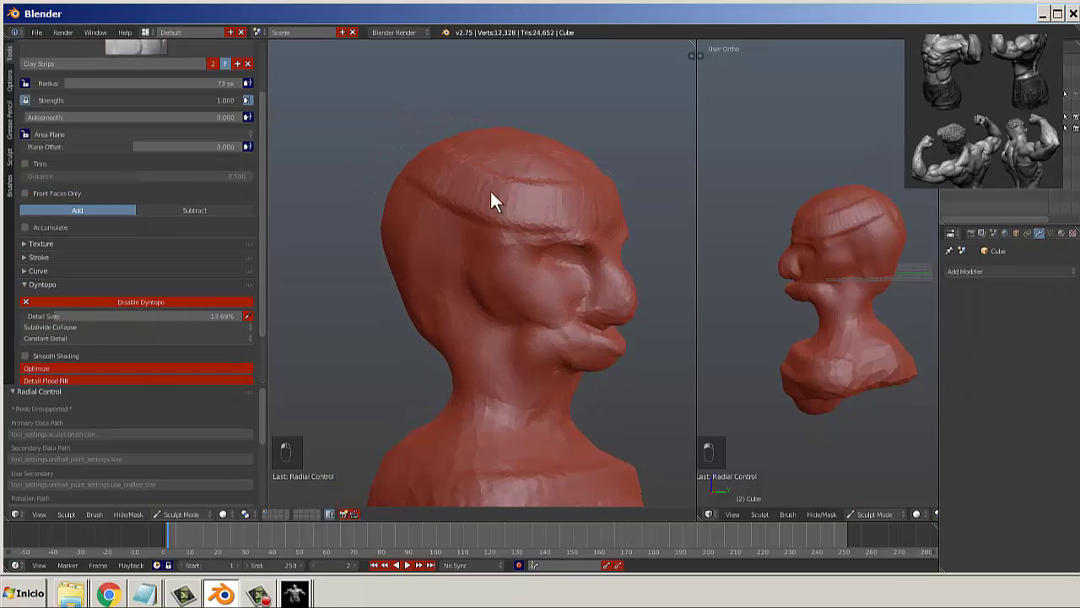
Smooth the clay bands on the forehead and the side of the skull.
key("s")
mouse_move(493, 225)
left_mouse_down()
mouse_move(441, 157)
mouse_move(557, 198)
mouse_move(397, 176)
left_mouse_up()
key("c")
Build up the crown and back of the head down to the neck with Clay Strips and smooth the strokes.
mouse_move(554, 217)
middle_mouse_down()
mouse_move(507, 273)
mouse_move(461, 272)
mouse_move(471, 181)
mouse_move(499, 248)
middle_mouse_up()
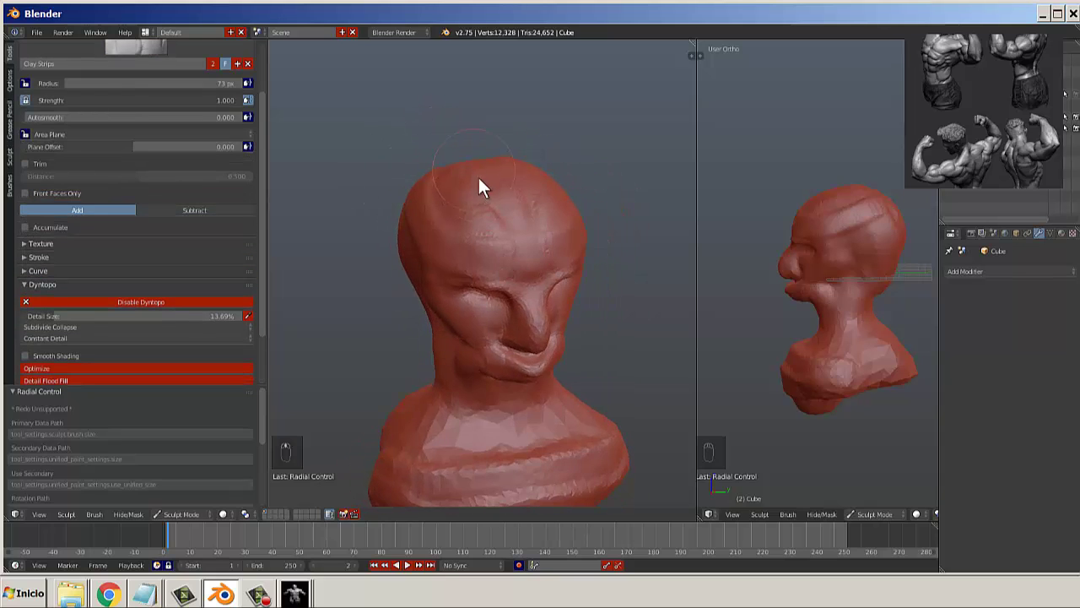
mouse_move(482, 186)
middle_mouse_down()
mouse_move(565, 200)
mouse_move(480, 180)
middle_mouse_up()
mouse_move(480, 180)
left_mouse_down()
mouse_move(408, 224)
mouse_move(410, 287)
left_mouse_up()
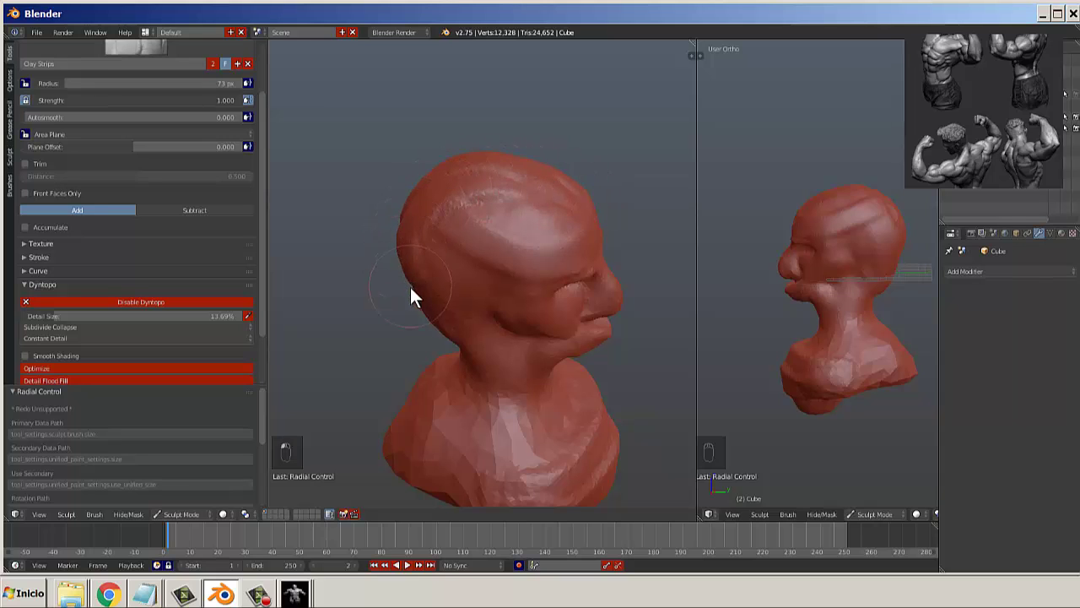
mouse_move(410, 287)
middle_mouse_down()
mouse_move(575, 256)
mouse_move(492, 183)
middle_mouse_up()
left_click_drag(492, 184, 475, 342)
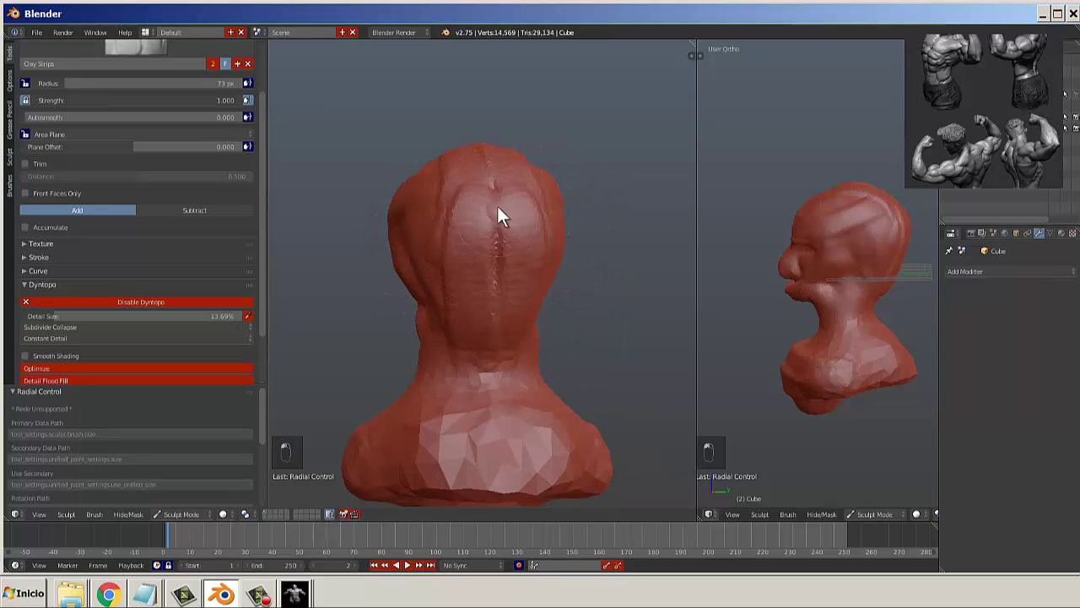
mouse_move(495, 206)
left_mouse_down("shift")
mouse_move(494, 344)
mouse_move(494, 228)
left_mouse_up("shift")
mouse_move(504, 277)
middle_mouse_down()
mouse_move(557, 234)
mouse_move(518, 297)
middle_mouse_up()
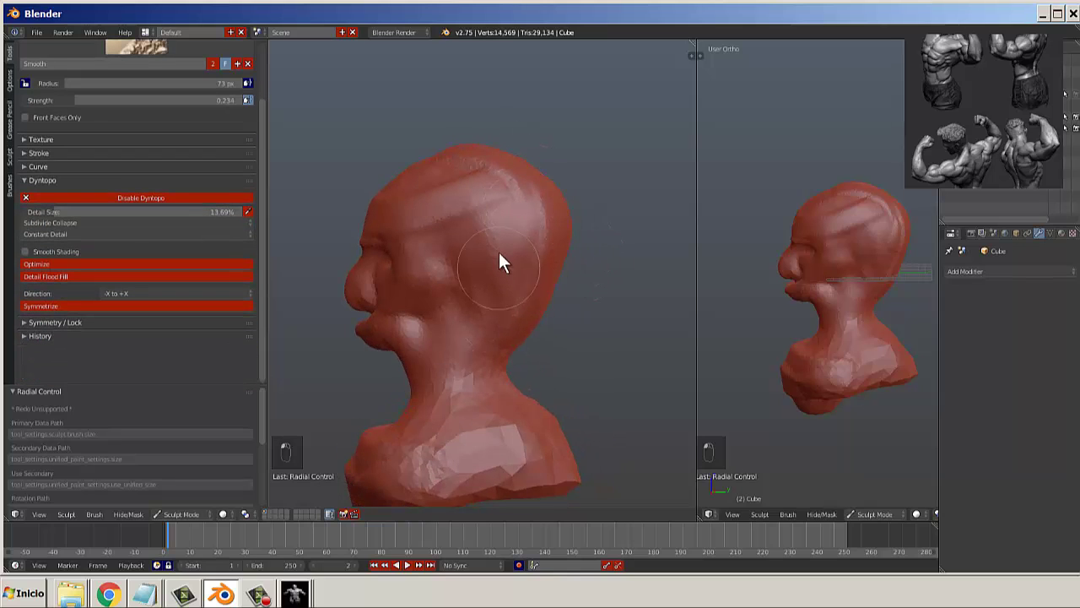
Add Clay Strips strokes on the side of the head behind the face and smooth them up to the crown.
mouse_move(509, 223)
left_mouse_down()
mouse_move(474, 313)
mouse_move(496, 214)
left_mouse_up()
key("s")
mouse_move(452, 333)
left_mouse_down()
mouse_move(495, 191)
mouse_move(509, 186)
mouse_move(494, 351)
mouse_move(463, 403)
mouse_move(492, 331)
mouse_move(496, 269)
mouse_move(449, 280)
mouse_move(492, 221)
mouse_move(467, 205)
mouse_move(480, 268)
mouse_move(428, 271)
mouse_move(485, 219)
mouse_move(433, 277)
mouse_move(512, 186)
mouse_move(543, 265)
mouse_move(458, 169)
left_mouse_up()
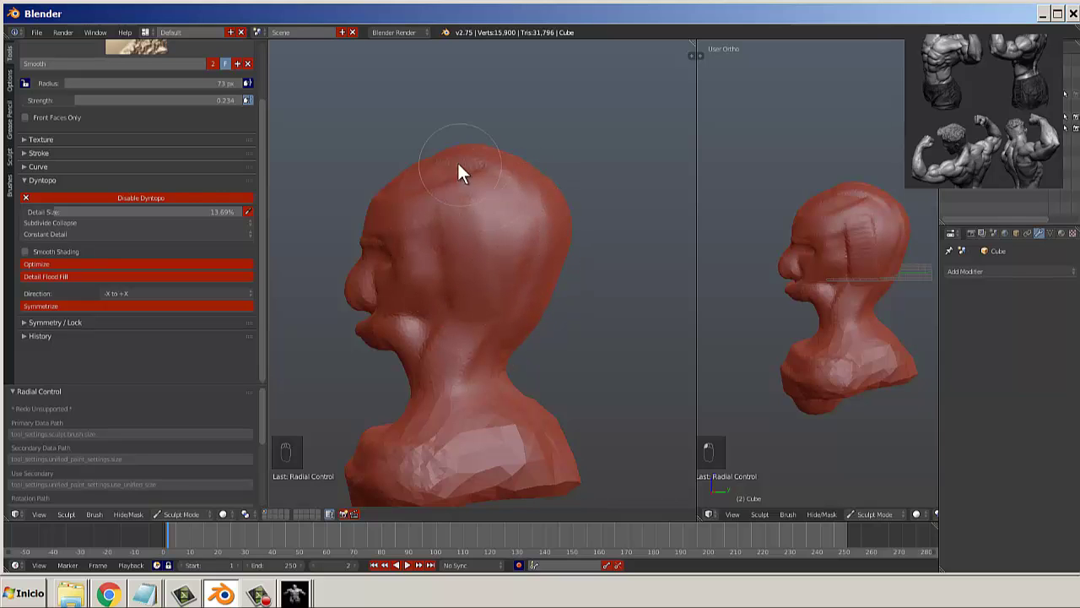
Smooth the remaining clay strokes on the upper side of the skull and reselect the Clay Strips brush.
key("c")
middle_click_drag(463, 171, 540, 241)
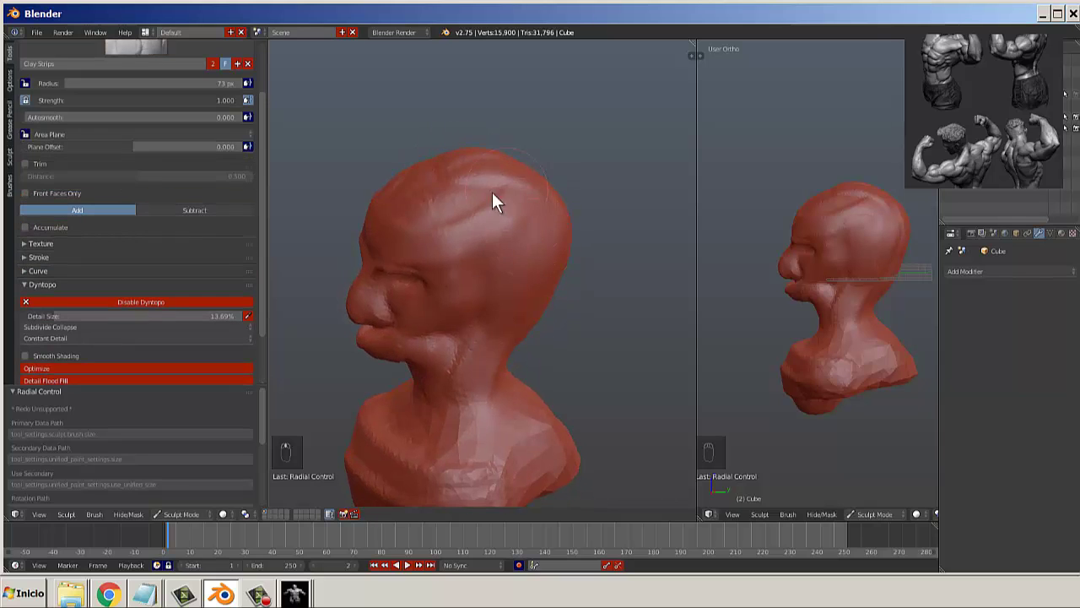
mouse_move(490, 189)
left_mouse_down("shift")
mouse_move(456, 178)
mouse_move(410, 190)
left_mouse_up("shift")
key("c")
Examine the head's proportions and the skull outline from the side and the front.
scroll(513, 237, "up", 3)
scroll(501, 253, "down", 2)
scroll(506, 246, "down", 2)
mouse_move(514, 246)
middle_mouse_down()
mouse_move(402, 241)
mouse_move(517, 216)
mouse_move(504, 208)
middle_mouse_up()
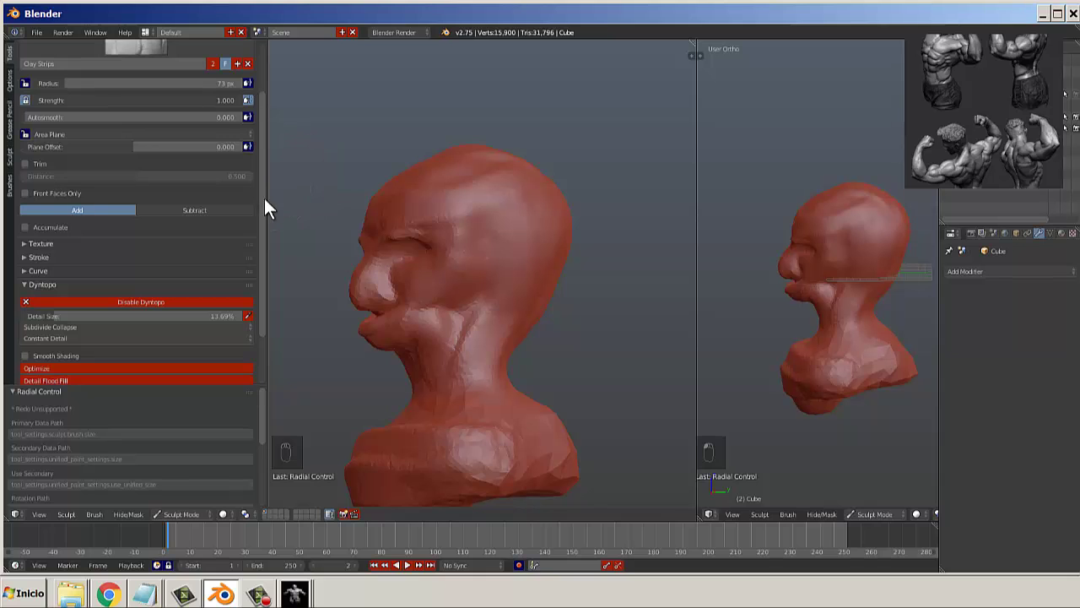
mouse_move(264, 199)
left_mouse_down()
mouse_move(261, 112)
mouse_move(275, 137)
mouse_move(271, 201)
mouse_move(256, 117)
left_mouse_up()
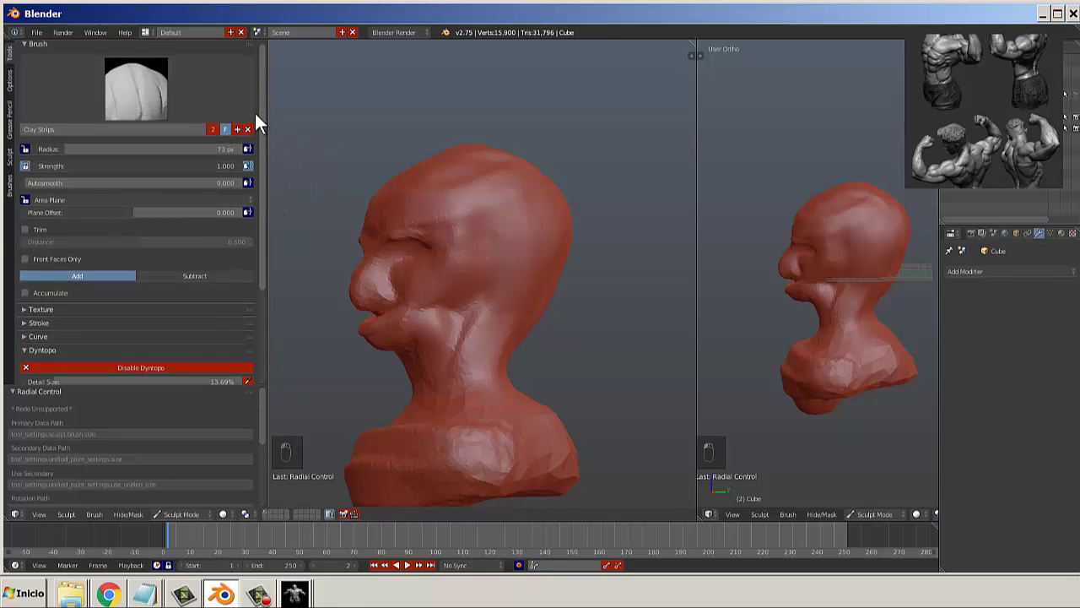
scroll(437, 227, "up", 5)
middle_click_drag(437, 227, 627, 212)
scroll(627, 211, "down", 3)
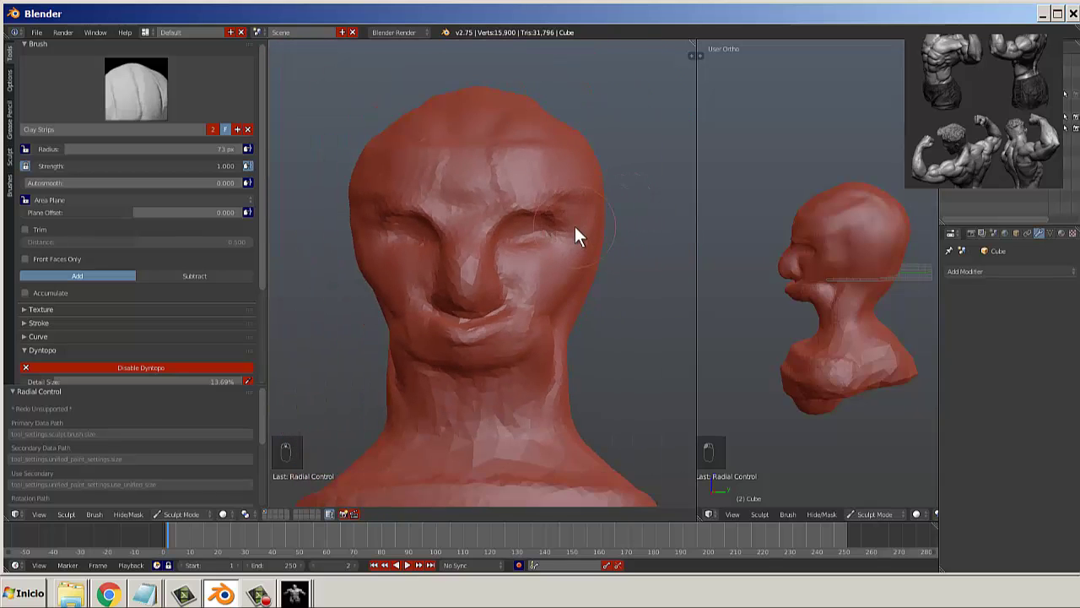
scroll(574, 225, "up", 3)
scroll(575, 225, "down", 2)
scroll(575, 225, "down", 1)
mouse_move(575, 226)
middle_mouse_down()
mouse_move(521, 232)
mouse_move(593, 242)
mouse_move(458, 228)
mouse_move(549, 250)
mouse_move(563, 222)
middle_mouse_up()
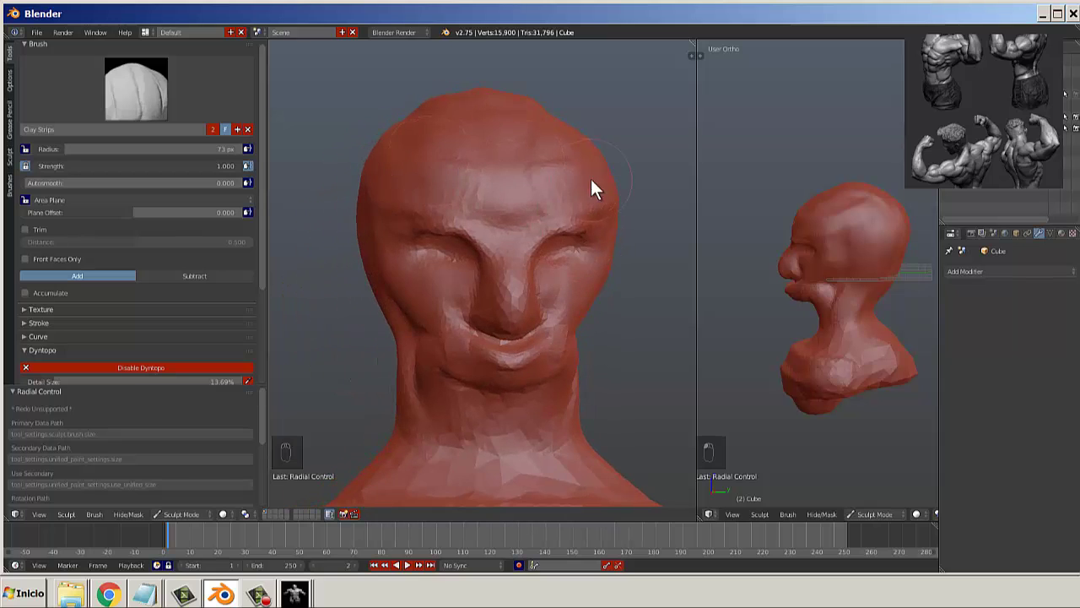
left_click_drag(590, 187, 564, 211)
mouse_move(554, 181)
middle_mouse_down()
mouse_move(571, 248)
mouse_move(511, 248)
mouse_move(579, 250)
mouse_move(474, 211)
middle_mouse_up()
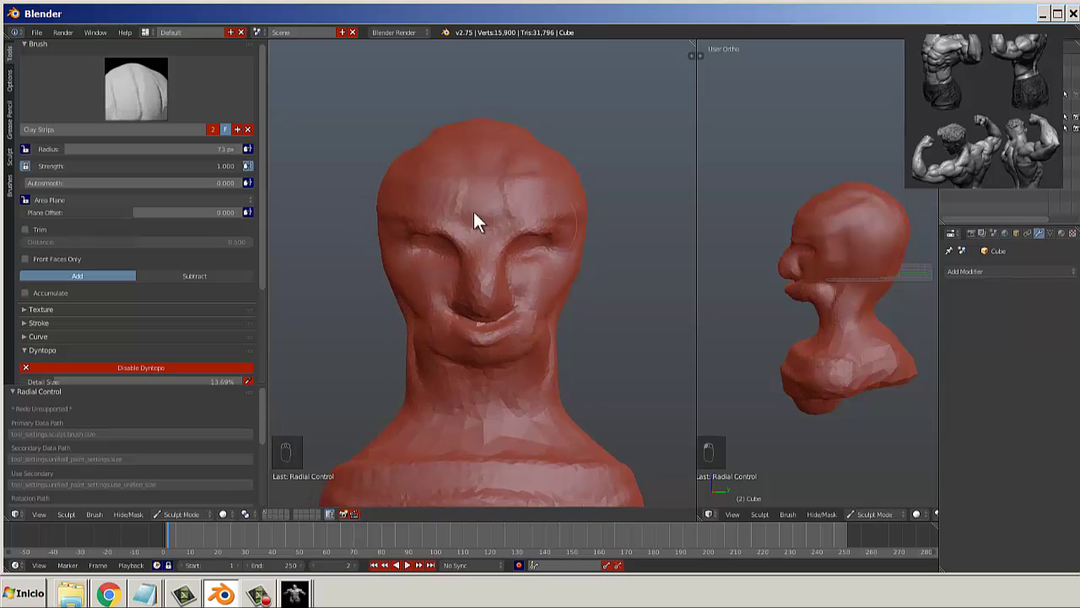
Smooth the forehead above the brows from one side to the other and return to the Clay Strips brush.
scroll(478, 222, "up", 3)
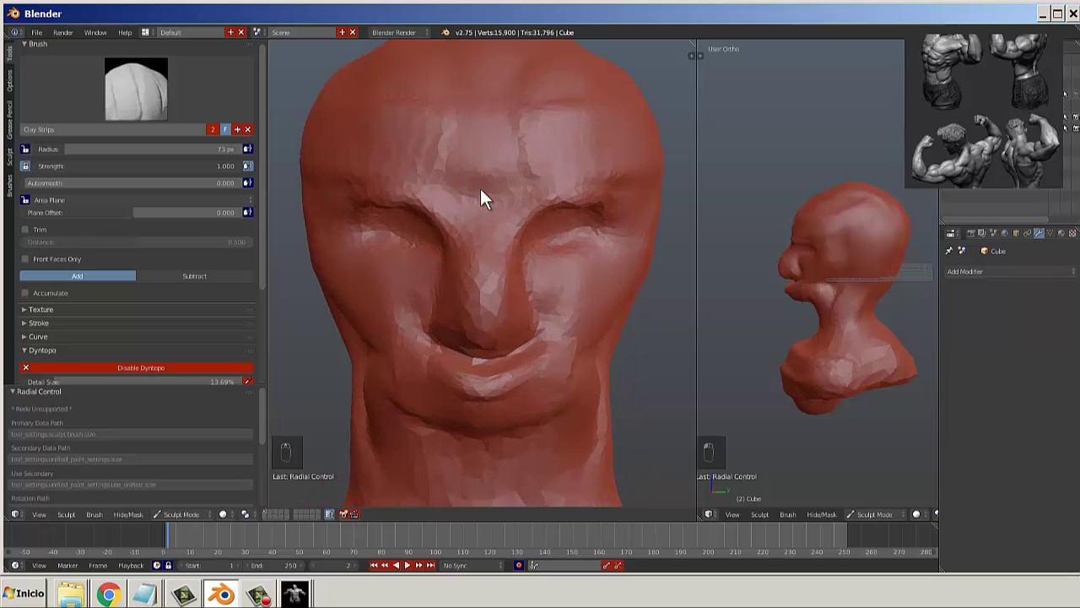
middle_click_drag(480, 189, 479, 262, "shift")
mouse_move(363, 203)
left_mouse_down("shift")
mouse_move(502, 208)
mouse_move(535, 183)
left_mouse_up("shift")
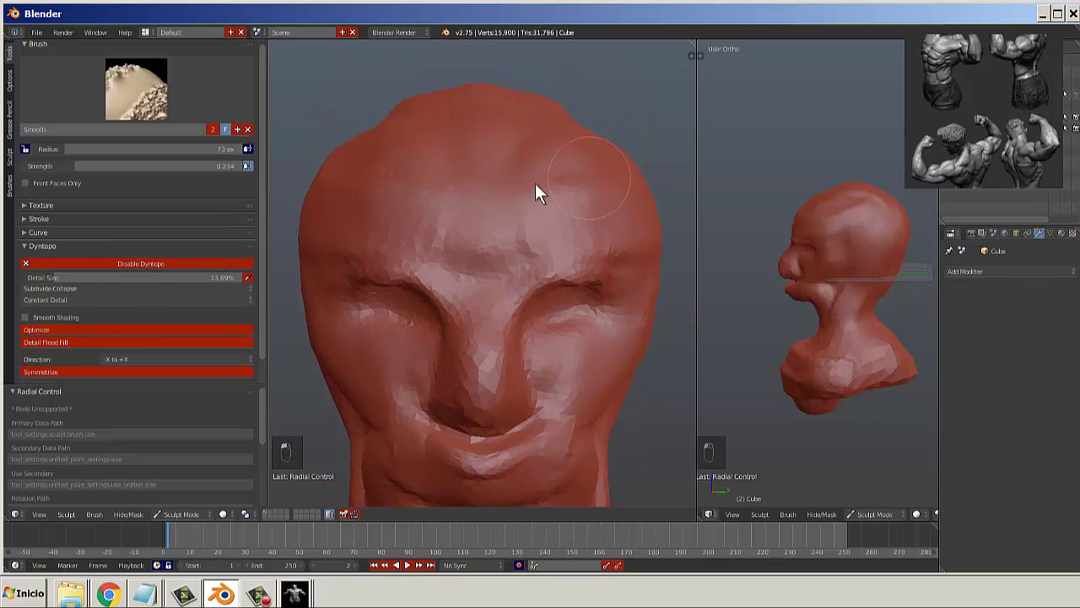
key("c")
mouse_move(564, 234)
middle_mouse_down()
mouse_move(562, 282)
mouse_move(485, 301)
mouse_move(550, 253)
mouse_move(475, 252)
middle_mouse_up()
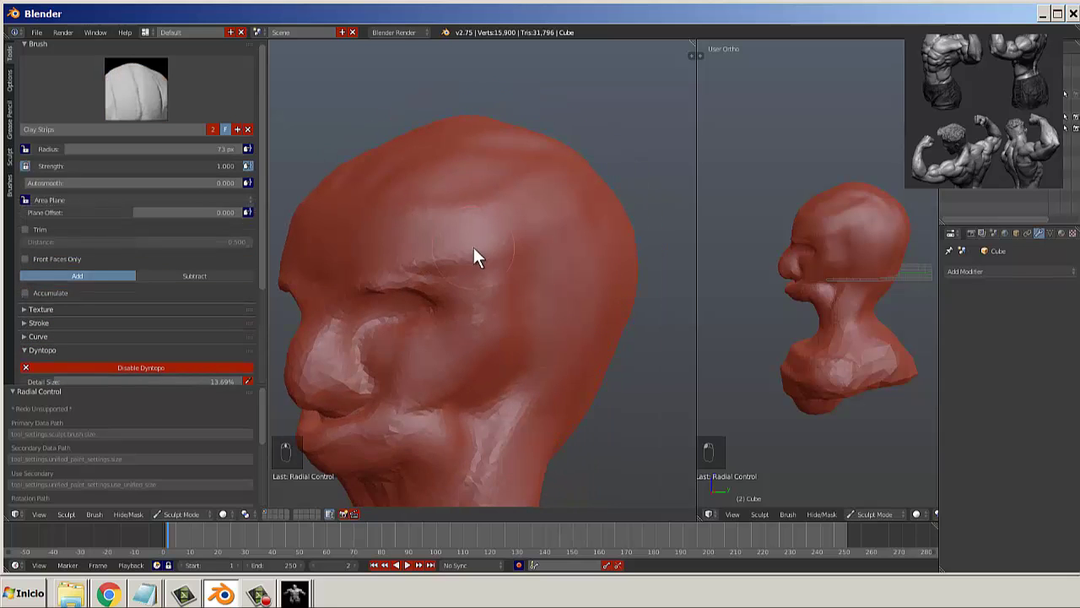
Raise rounded ridges over the forehead and crown with the Inflate/Deflate brush at a 102 px radius, smoothing between strokes.
left_click(146, 98)
left_click(360, 156)
mouse_move(475, 157)
left_mouse_down()
mouse_move(400, 169)
mouse_move(317, 244)
left_mouse_up()
middle_click_drag(393, 190, 527, 192)
key("f")
left_click(499, 140)
middle_click_drag(486, 142, 514, 190)
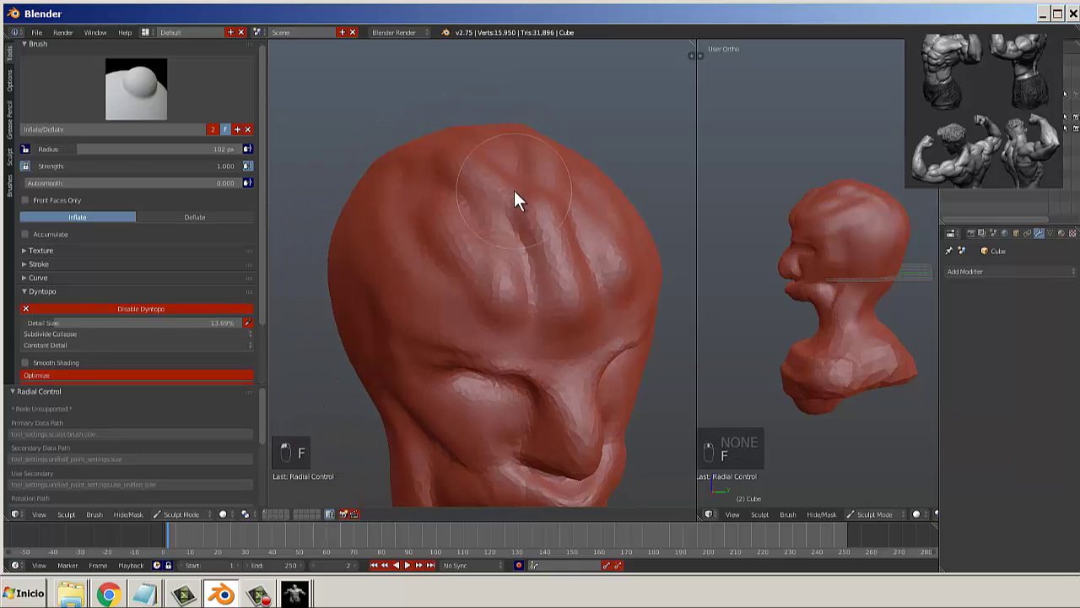
mouse_move(486, 173)
left_mouse_down("shift")
mouse_move(522, 221)
mouse_move(429, 119)
mouse_move(473, 234)
mouse_move(447, 202)
mouse_move(419, 119)
mouse_move(504, 119)
mouse_move(525, 198)
left_mouse_up("shift")
middle_click_drag(525, 197, 481, 158)
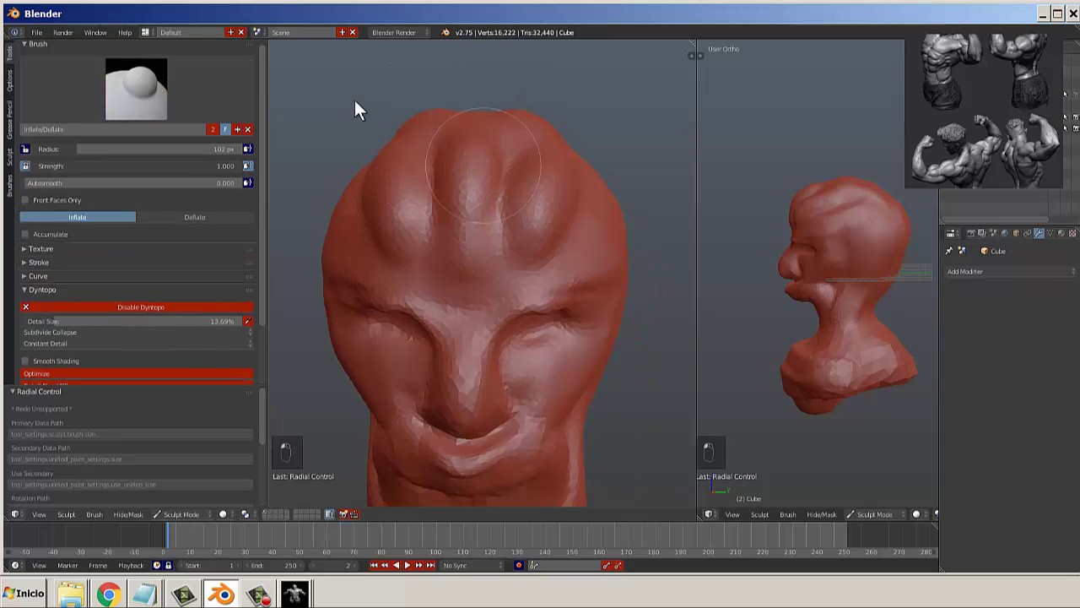
Pinch the grooves between the forehead ridges with the Pinch/Magnify brush at a 37 px radius.
left_click(136, 88)
left_click(188, 211)
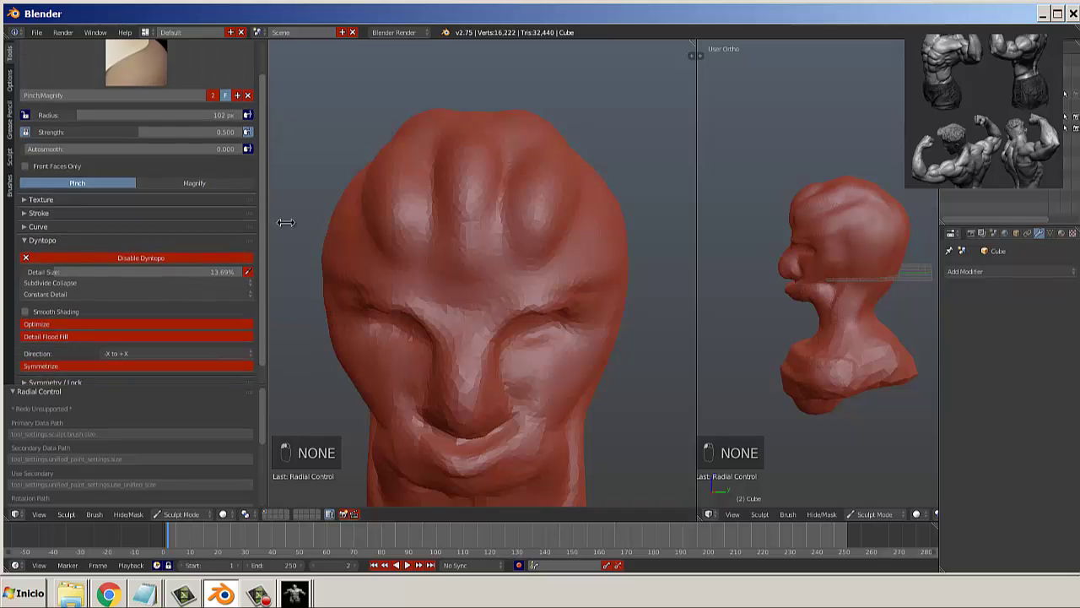
mouse_move(337, 232)
middle_mouse_down()
mouse_move(374, 239)
mouse_move(506, 169)
middle_mouse_up()
key("f")
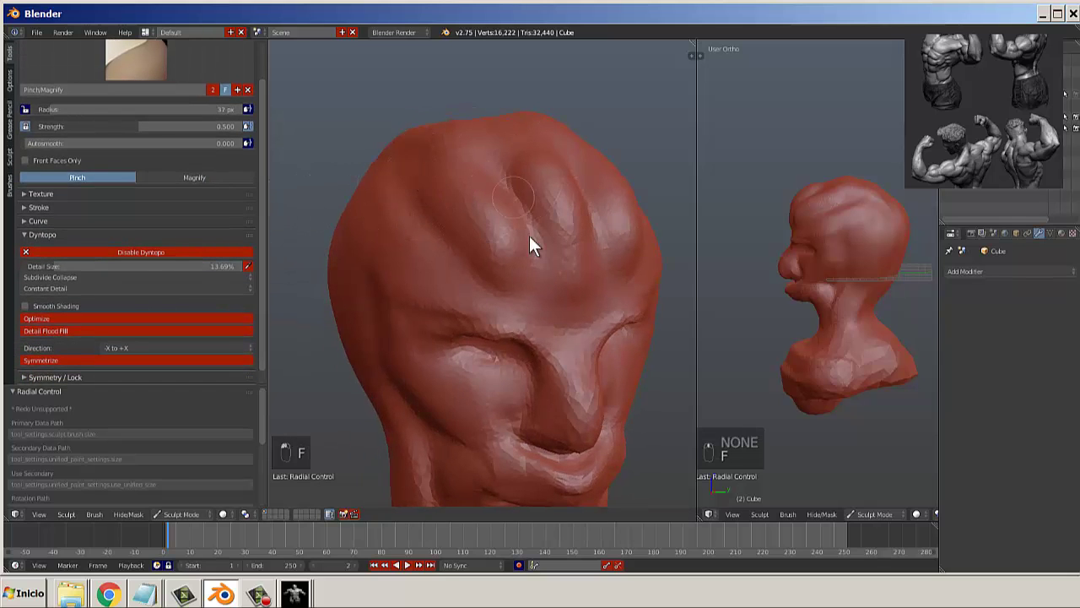
mouse_move(530, 236)
left_mouse_down()
mouse_move(519, 150)
mouse_move(523, 228)
left_mouse_up()
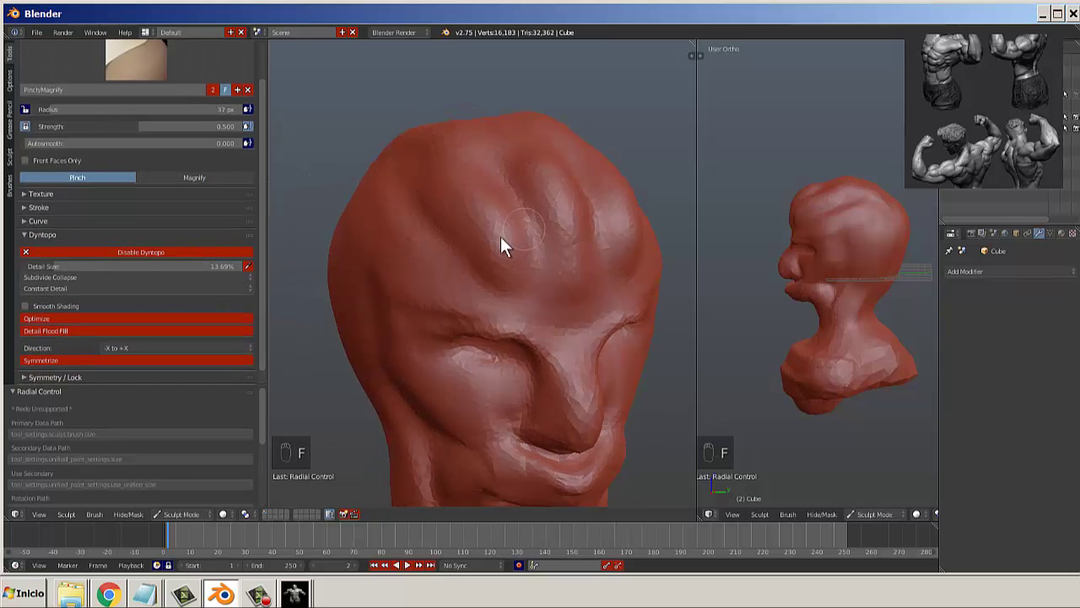
middle_click_drag(501, 236, 448, 226)
left_click_drag(488, 194, 477, 250)
middle_click_drag(477, 250, 523, 285)
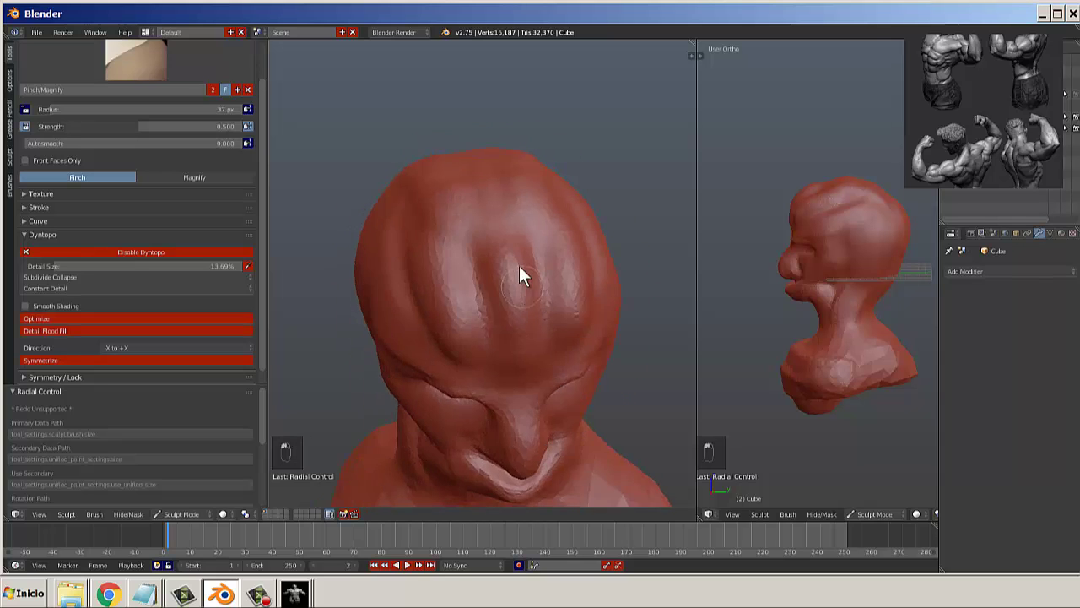
scroll(519, 275, "up", 5)
Flatten the central forehead ridges with the Flatten/Contrast brush, enlarging its radius to 83 px.
left_click(135, 59)
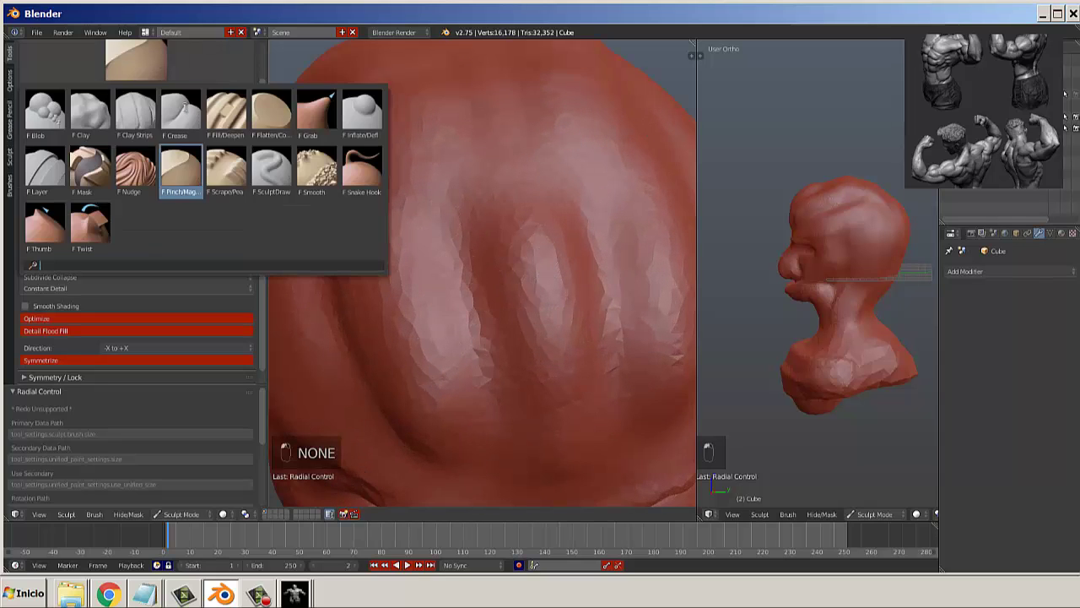
left_click(272, 111)
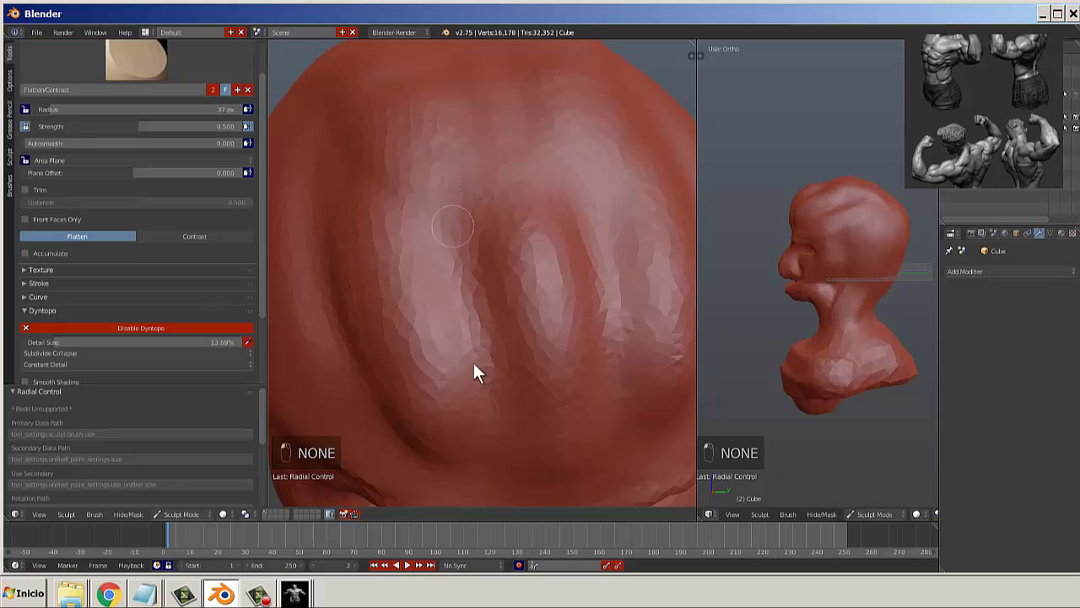
left_click_drag(474, 362, 488, 350)
key("f")
left_click(460, 209)
mouse_move(390, 102)
left_mouse_down()
mouse_move(363, 119)
mouse_move(358, 279)
mouse_move(381, 415)
mouse_move(296, 212)
mouse_move(338, 181)
mouse_move(457, 193)
mouse_move(369, 161)
mouse_move(417, 330)
left_mouse_up()
scroll(546, 245, "down", 3)
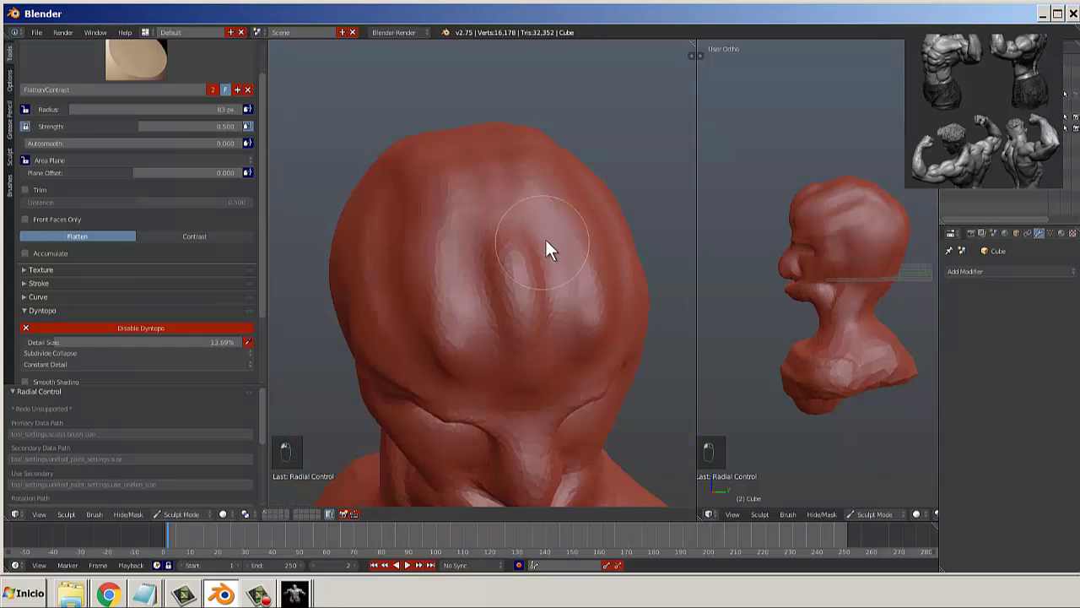
Flatten the outer forehead ridge above the eye, enlarging the Flatten/Contrast brush radius to 94 px.
middle_click_drag(546, 239, 481, 188)
mouse_move(482, 188)
left_mouse_down()
mouse_move(390, 249)
mouse_move(461, 187)
left_mouse_up()
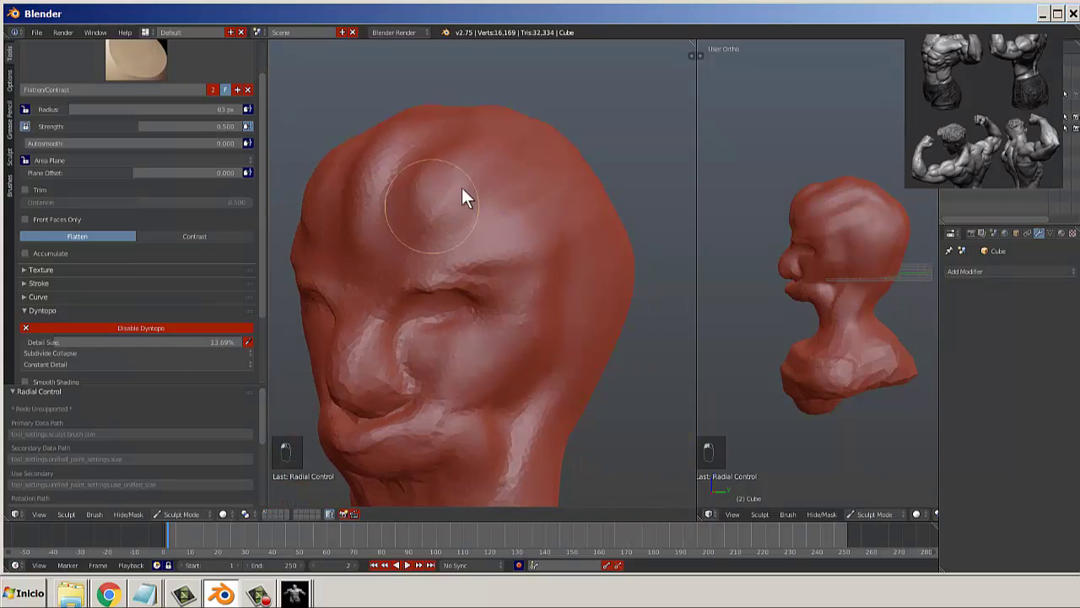
mouse_move(461, 187)
middle_mouse_down()
mouse_move(503, 250)
mouse_move(585, 244)
middle_mouse_up()
scroll(452, 179, "up", 2)
key("f")
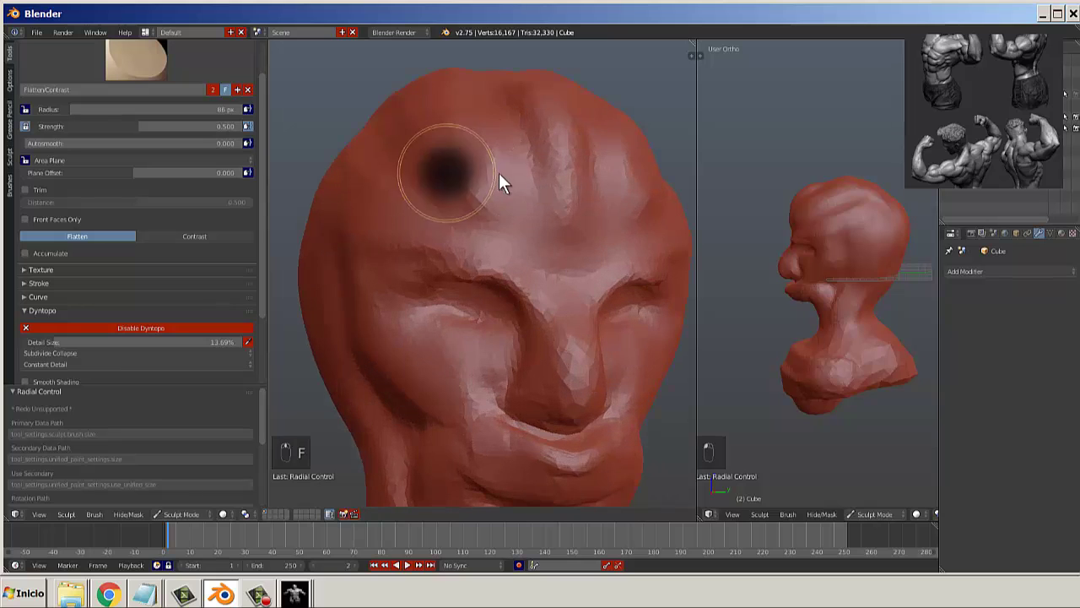
left_click(504, 175)
mouse_move(488, 180)
left_mouse_down()
mouse_move(457, 110)
mouse_move(475, 218)
left_mouse_up()
scroll(519, 187, "down", 2)
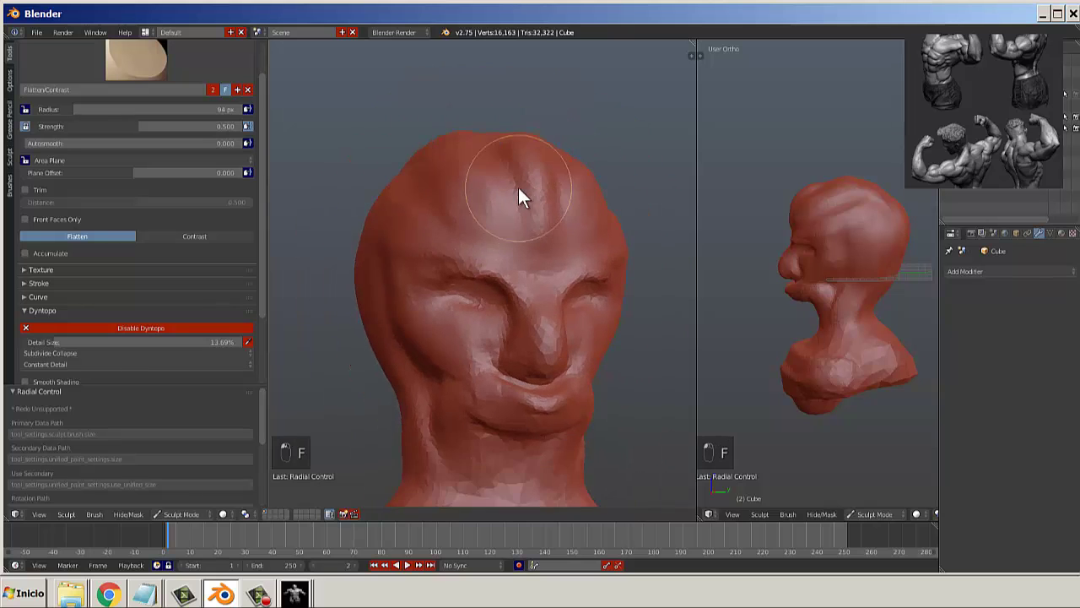
Flatten the side of the skull near the temple with the Flatten/Contrast brush and check the whole bust.
mouse_move(520, 196)
middle_mouse_down()
mouse_move(542, 169)
mouse_move(617, 173)
middle_mouse_up()
left_click_drag(617, 174, 670, 208)
mouse_move(670, 207)
middle_mouse_down()
mouse_move(631, 243)
mouse_move(526, 258)
mouse_move(434, 236)
middle_mouse_up()
scroll(470, 307, "up", 4)
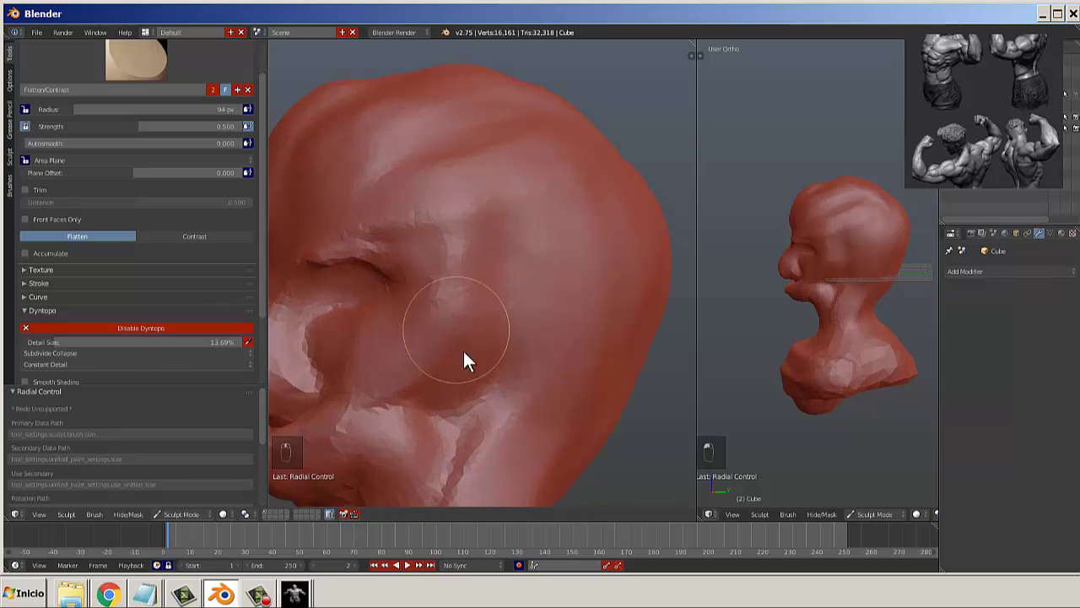
scroll(465, 353, "down", 2)
mouse_move(464, 352)
middle_mouse_down()
mouse_move(555, 385)
mouse_move(470, 369)
mouse_move(498, 357)
middle_mouse_up()
scroll(556, 377, "down", 3)
Build up the brow above the eye with the SculptDraw brush at a 49 px radius.
left_click(136, 59)
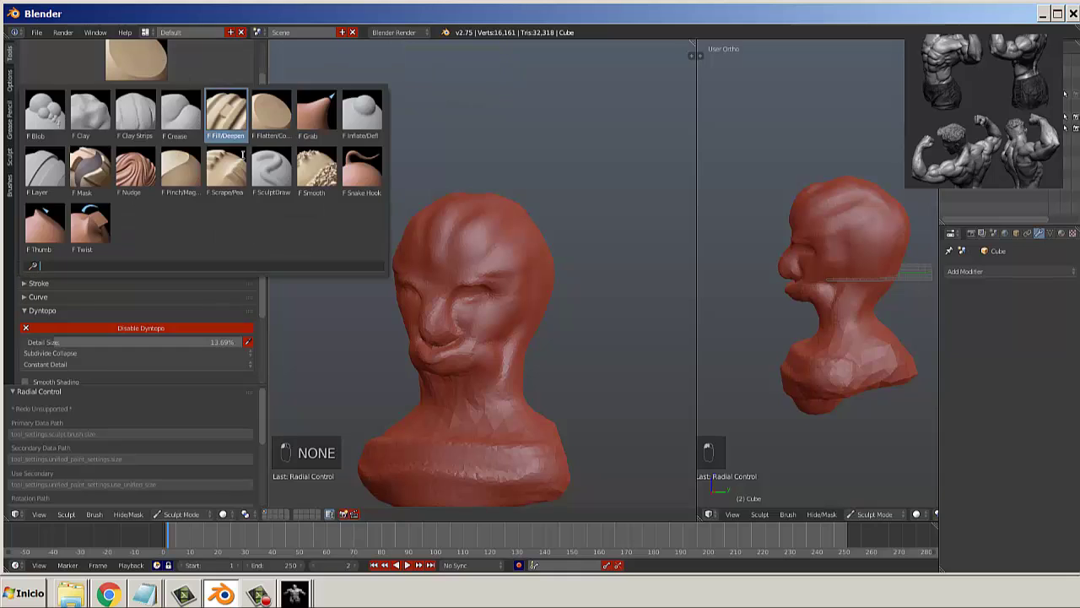
left_click(271, 169)
scroll(477, 334, "up", 7)
key("f")
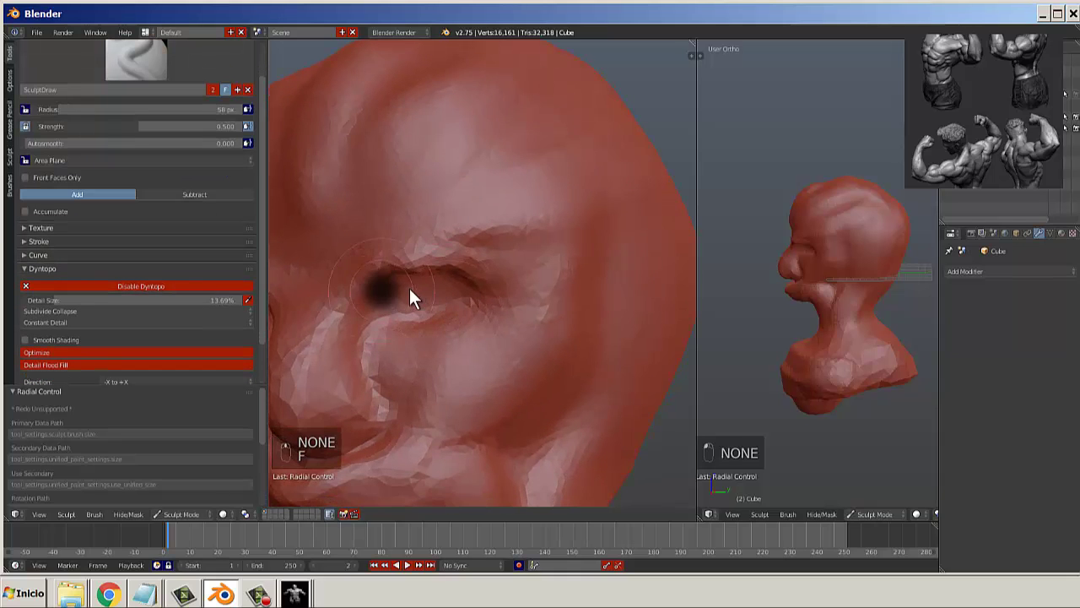
left_click(373, 257)
scroll(373, 257, "up", 2)
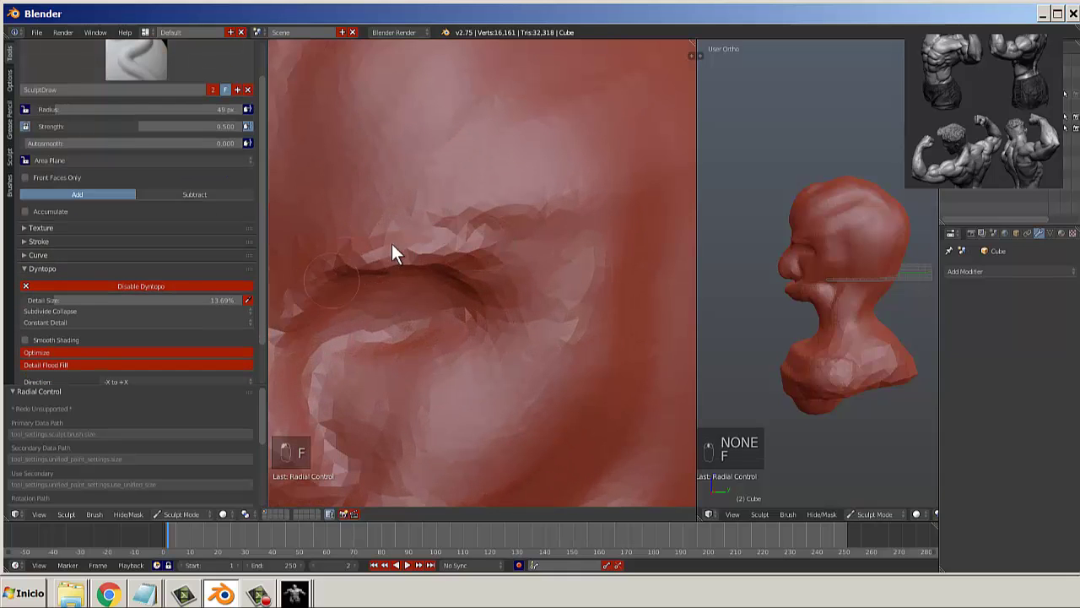
Bulge the brow ridge above the eye with the Blob brush at a 109 px radius.
left_click(169, 60)
left_click(158, 60)
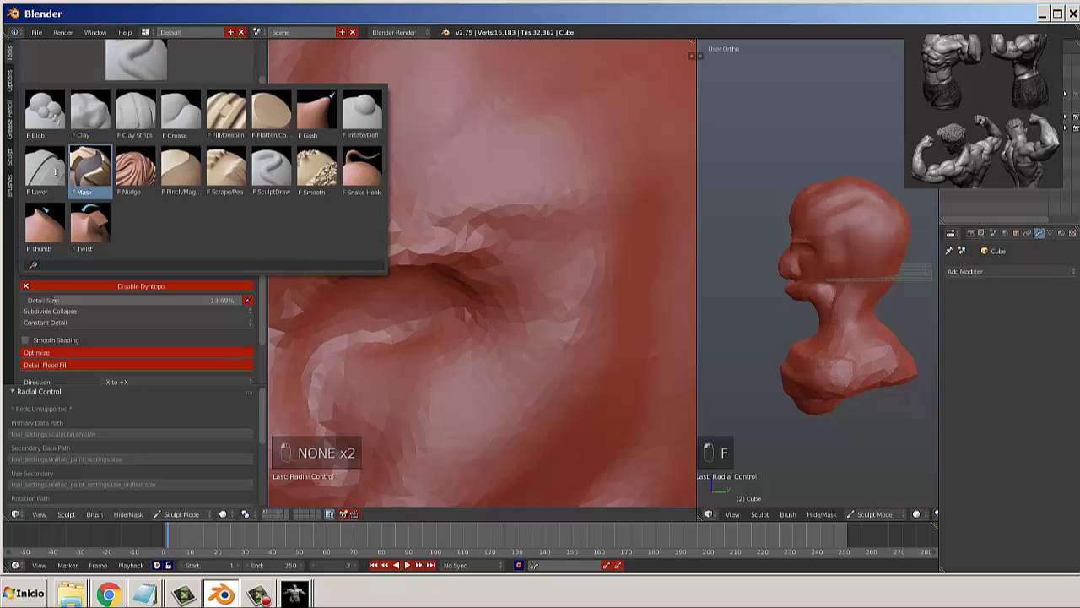
left_click(46, 112)
key("f")
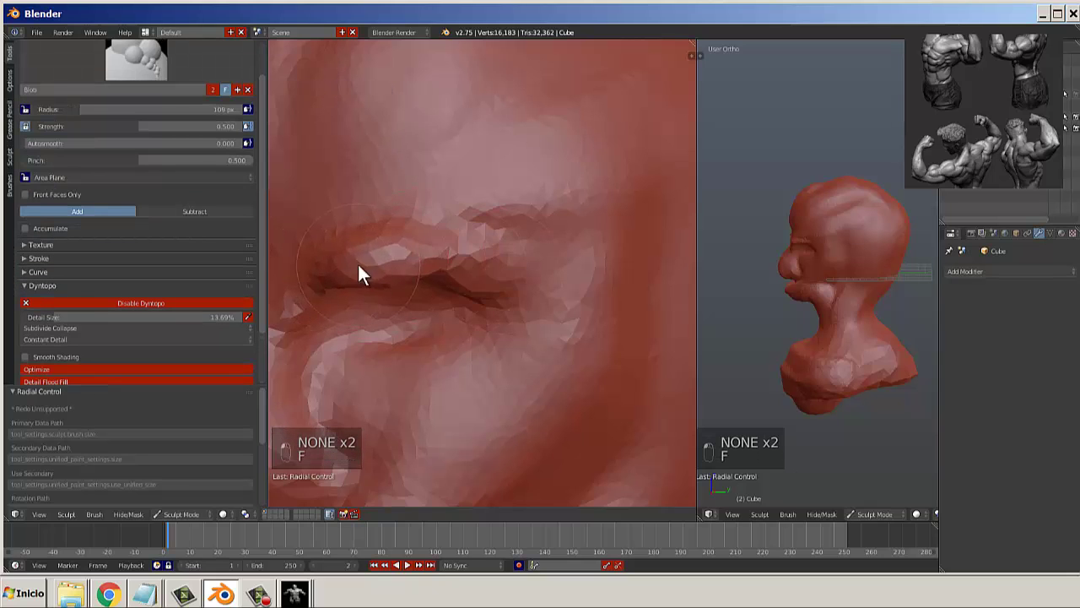
mouse_move(357, 261)
left_mouse_down()
mouse_move(481, 248)
mouse_move(413, 241)
mouse_move(487, 251)
mouse_move(360, 234)
mouse_move(312, 281)
left_mouse_up()
scroll(362, 297, "down", 5)
middle_click_drag(427, 315, 464, 317)
Bulge the lower eyelid area and the outer cheekbone with the Blob brush.
scroll(464, 318, "up", 3)
mouse_move(447, 308)
left_mouse_down()
mouse_move(437, 305)
mouse_move(440, 363)
left_mouse_up()
scroll(439, 364, "down", 3)
middle_click_drag(438, 364, 483, 365)
scroll(438, 335, "up", 2)
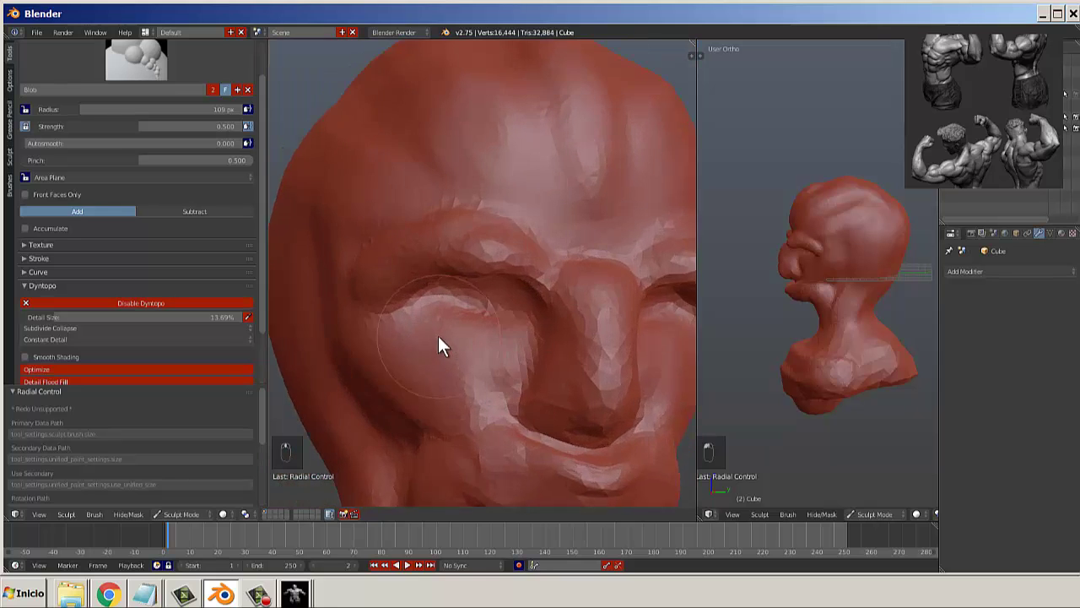
scroll(438, 335, "up", 1)
mouse_move(355, 352)
left_mouse_down()
mouse_move(325, 315)
mouse_move(382, 365)
mouse_move(347, 333)
left_mouse_up()
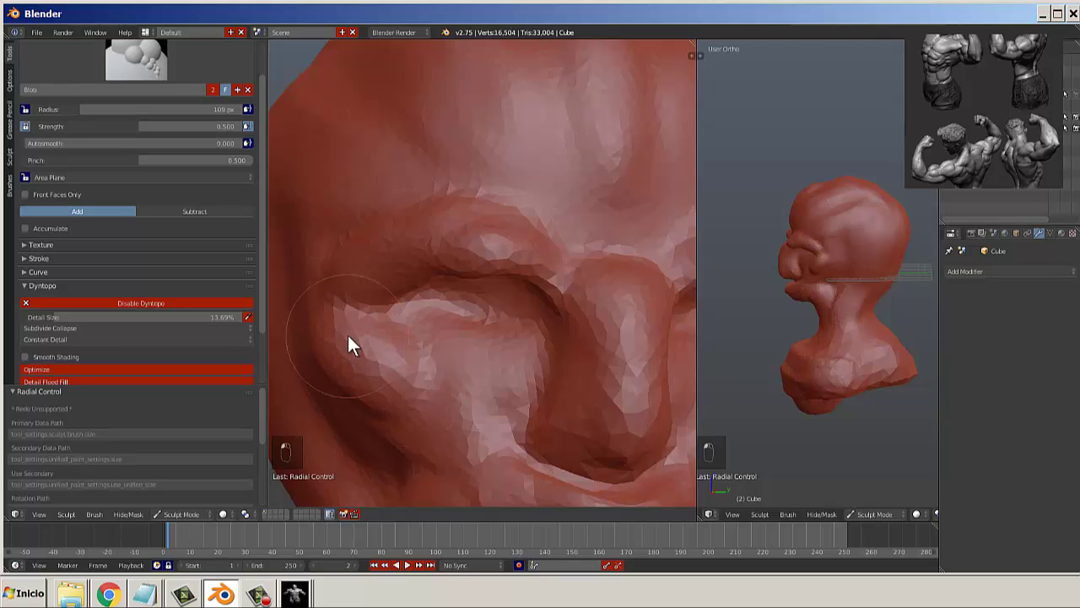
Carve a line under the outer corner of the eye with the Crease brush at a 36 px radius.
left_click(143, 64)
left_click(199, 135)
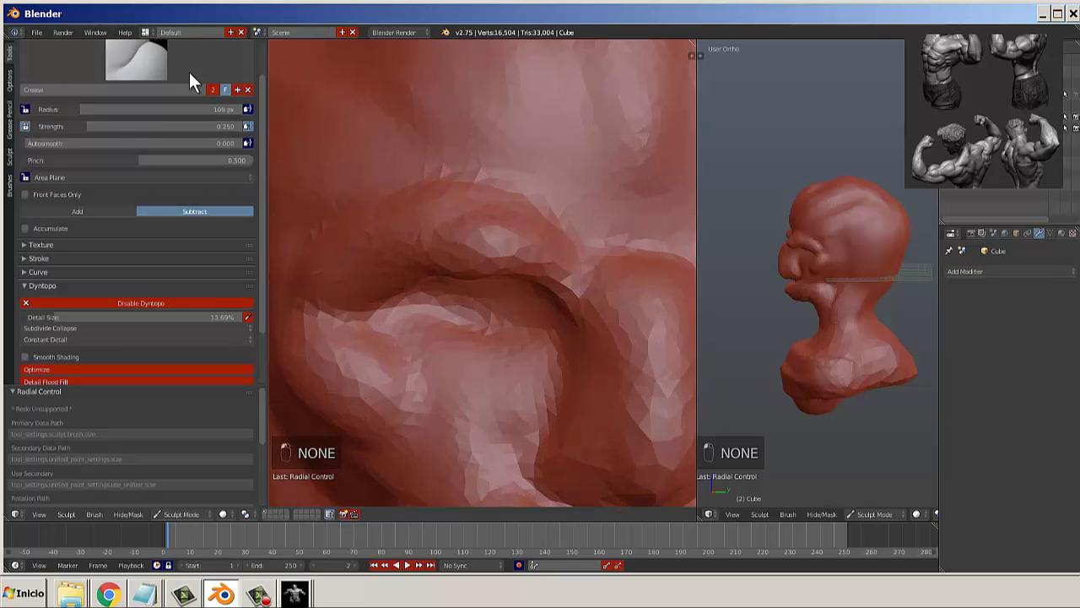
key("f")
left_click(324, 297)
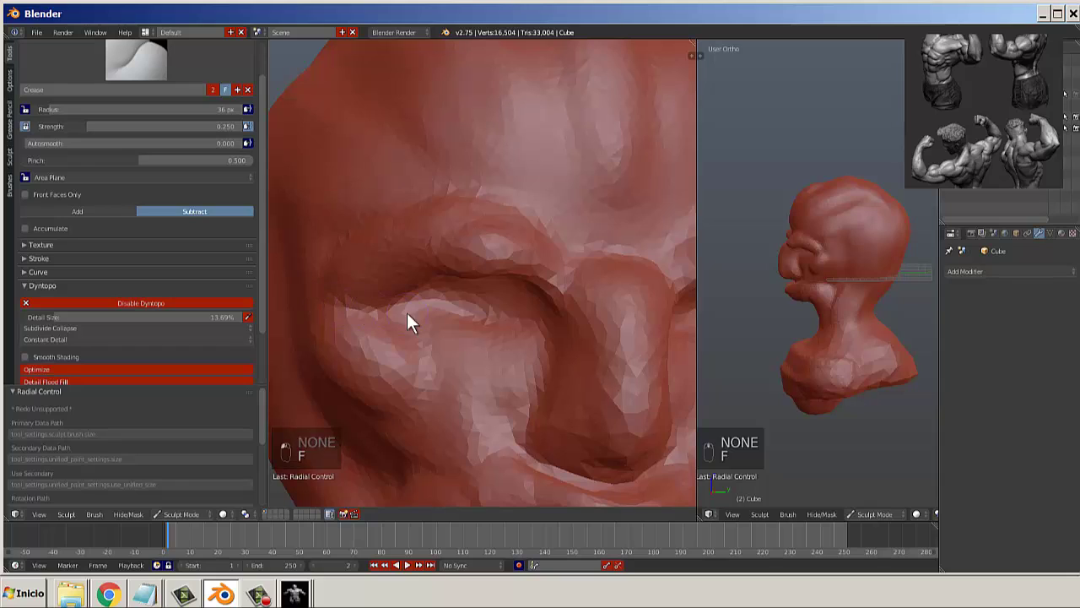
left_click_drag(348, 301, 412, 326)
Set the Crease brush strength to 0.732, carve folds at the outer eye corner and upper lid, and smooth them and the cheek.
left_click(125, 60)
left_click(151, 125)
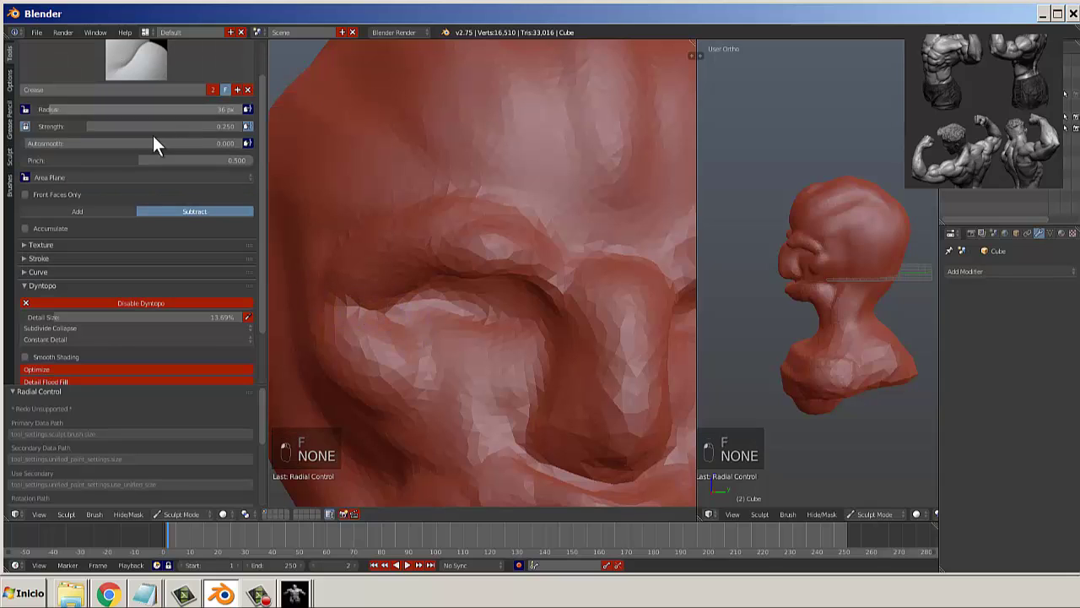
left_click_drag(88, 127, 187, 127)
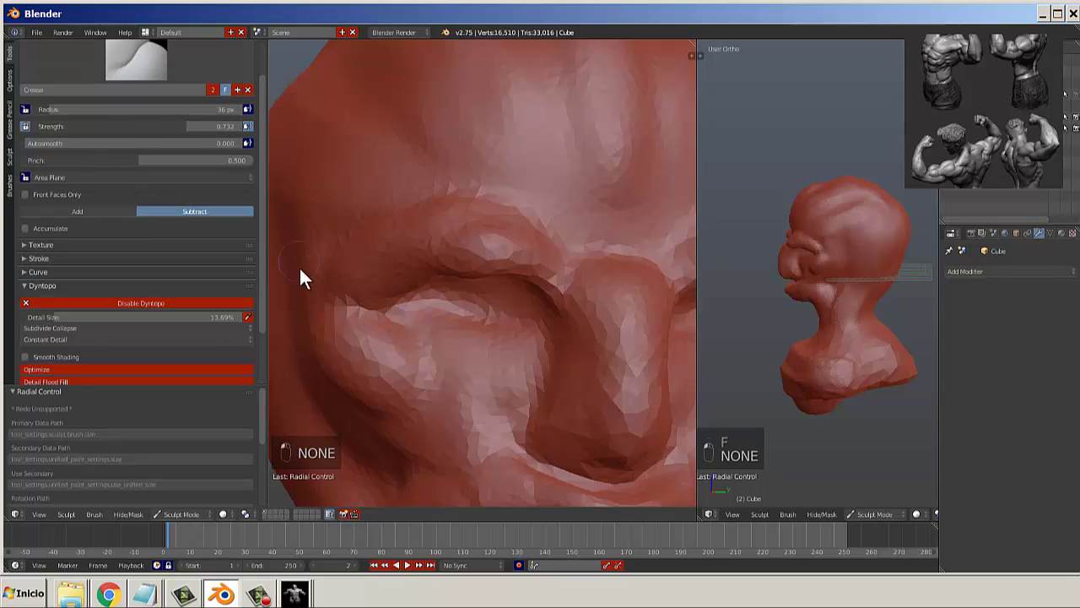
mouse_move(323, 276)
left_mouse_down()
mouse_move(432, 308)
mouse_move(324, 283)
left_mouse_up()
mouse_move(324, 283)
left_mouse_down("shift")
mouse_move(384, 297)
mouse_move(339, 285)
left_mouse_up("shift")
mouse_move(344, 237)
left_mouse_down()
mouse_move(382, 275)
mouse_move(411, 271)
left_mouse_up()
left_click_drag(412, 272, 362, 269, "shift")
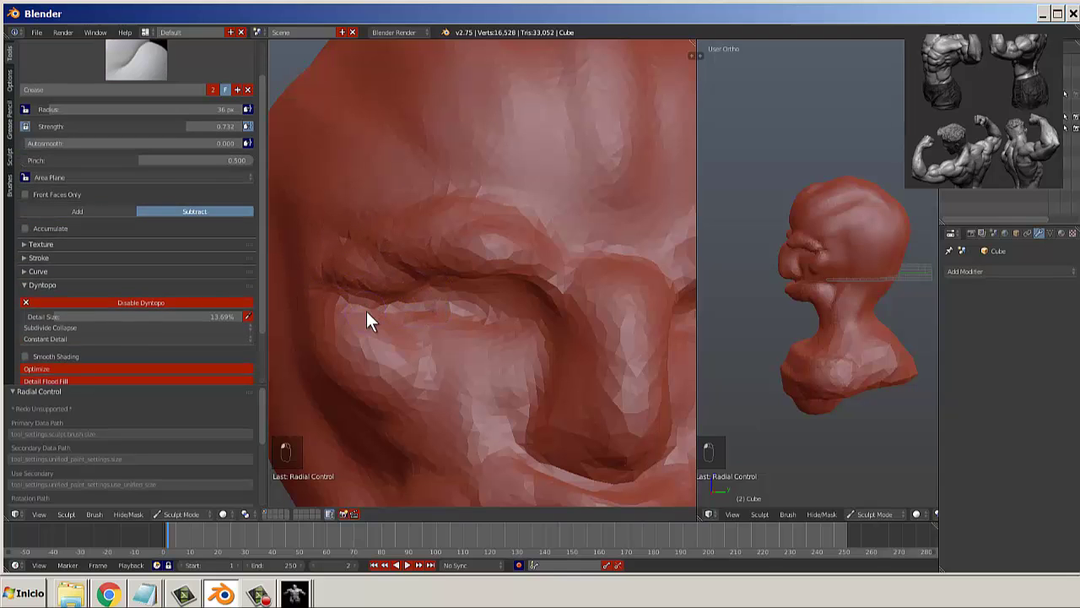
left_click_drag(320, 337, 325, 331, "shift")
scroll(589, 318, "down", 4)
middle_click_drag(590, 318, 526, 310)
scroll(527, 311, "up", 1)
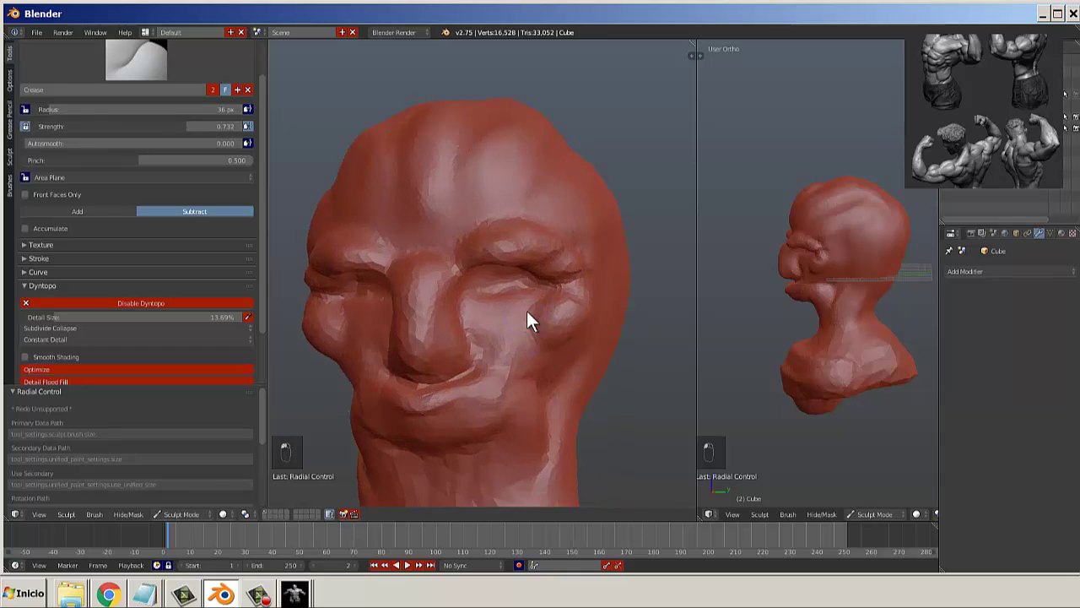
Carve the fold under the lower eyelid, starting beside the nose, with the Crease brush at a 36 px radius.
scroll(526, 319, "up", 2)
key("shift")
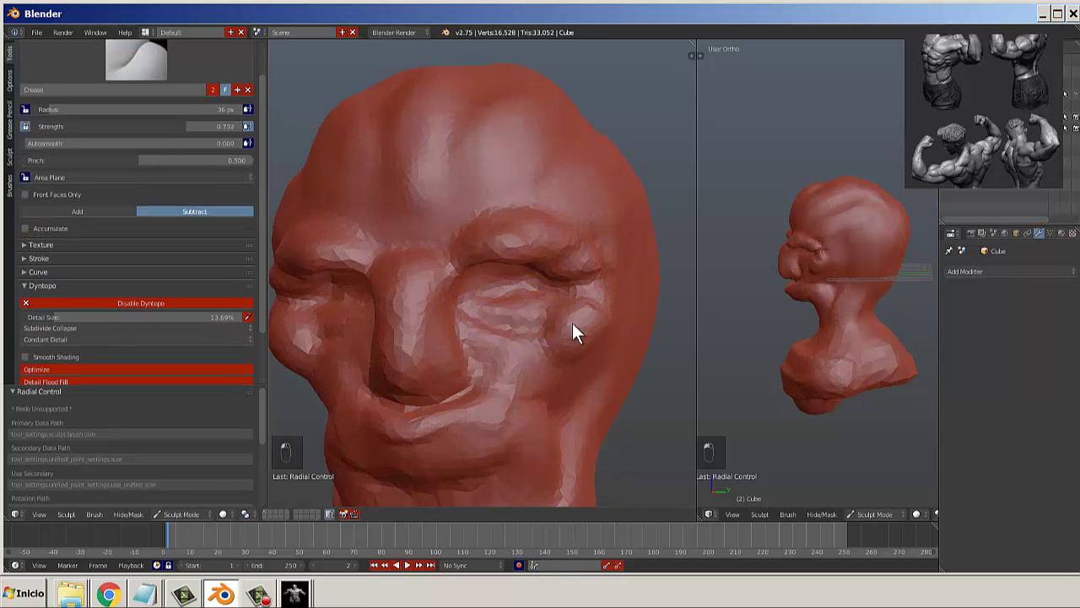
key("ctrl+z")
scroll(479, 310, "up", 2)
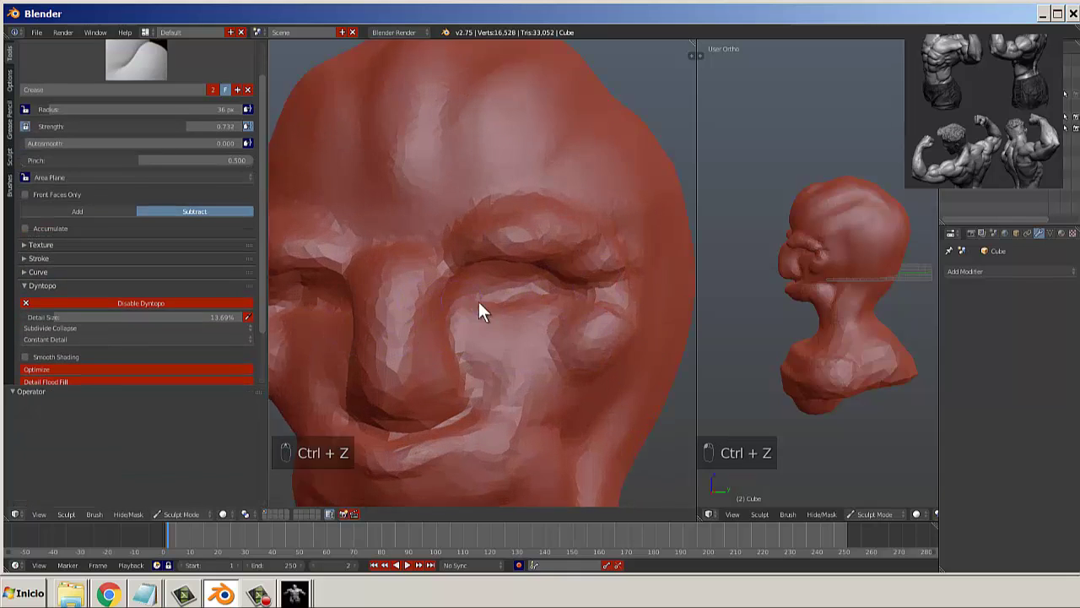
scroll(478, 302, "up", 2)
mouse_move(480, 306)
left_mouse_down()
mouse_move(570, 322)
mouse_move(455, 322)
mouse_move(528, 320)
mouse_move(451, 302)
mouse_move(521, 313)
left_mouse_up()
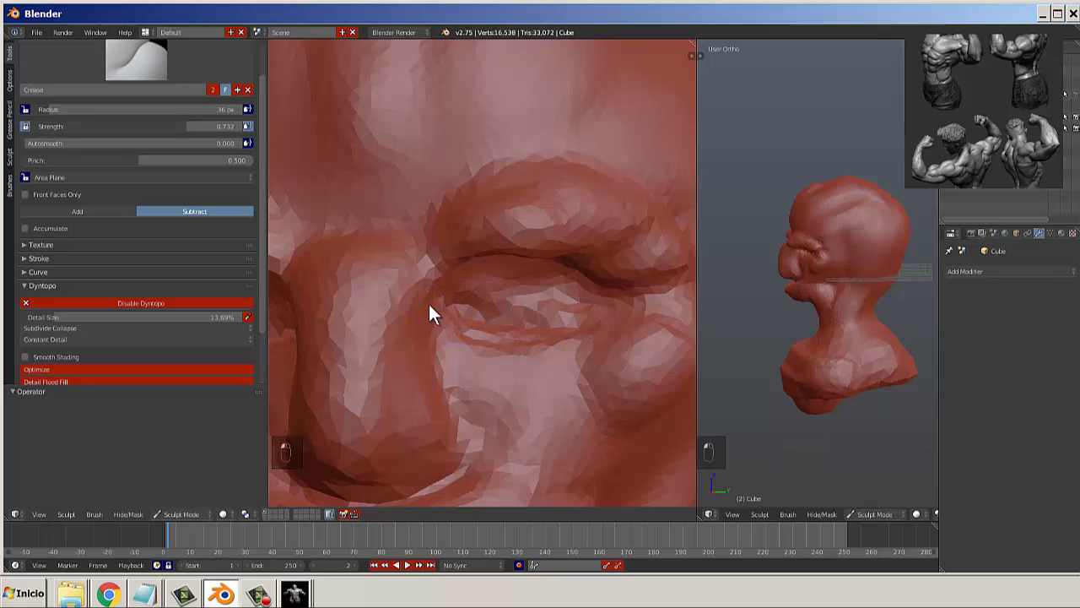
left_click_drag(428, 304, 512, 313)
mouse_move(454, 283)
left_mouse_down()
mouse_move(508, 321)
mouse_move(464, 318)
mouse_move(570, 333)
mouse_move(454, 290)
mouse_move(548, 341)
mouse_move(447, 294)
mouse_move(555, 362)
mouse_move(542, 365)
mouse_move(446, 296)
mouse_move(588, 374)
mouse_move(588, 365)
mouse_move(648, 358)
mouse_move(570, 354)
left_mouse_up()
Build up the bag under the eye with the Clay Strips brush at a 78 px radius, and switch to the SculptDraw brush.
left_click(147, 64)
left_click(138, 118)
key("f")
left_click(513, 319)
left_click(163, 67)
left_click(268, 180)
scroll(577, 335, "down", 4)
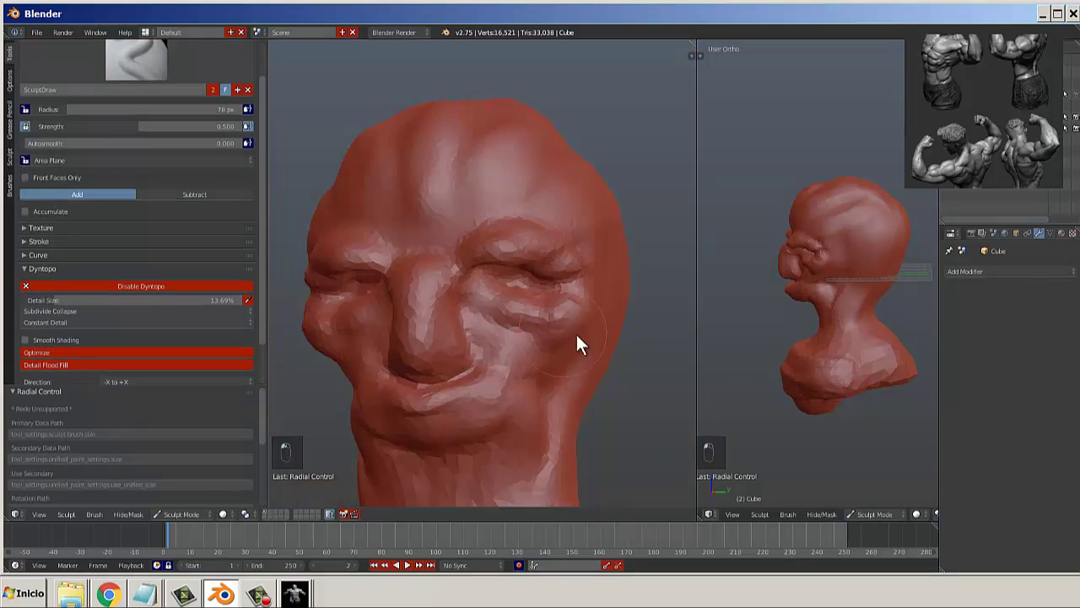
scroll(576, 334, "down", 2)
middle_click_drag(540, 313, 610, 290)
scroll(517, 278, "up", 2)
Resize the Grab brush and pull the flesh at the inner part of the eye toward the nose.
left_click(173, 64)
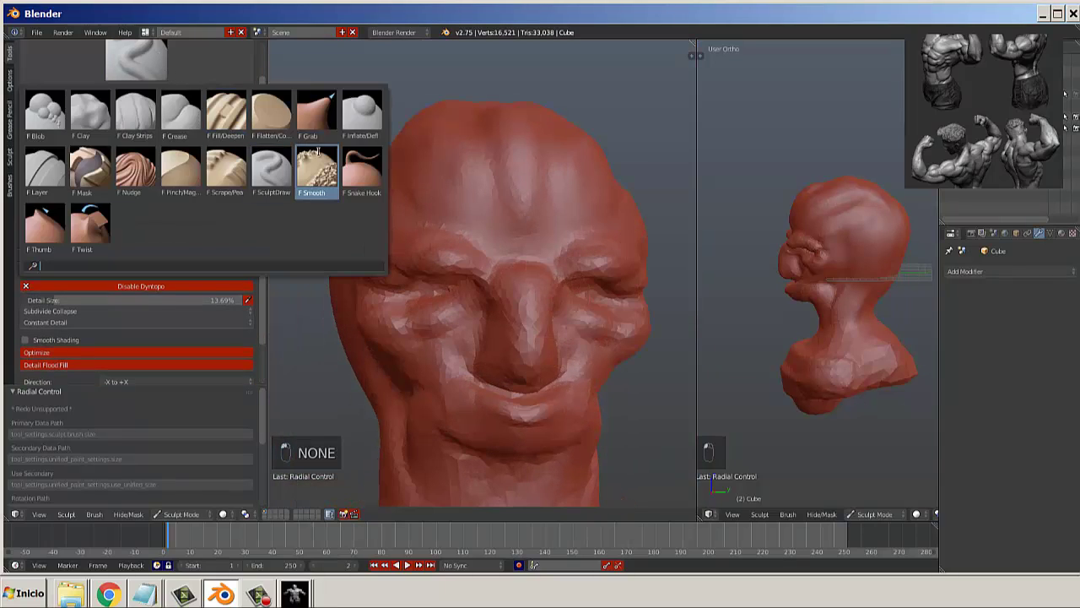
left_click(320, 118)
scroll(412, 263, "up", 2)
key("f")
left_click(439, 298)
mouse_move(422, 279)
left_mouse_down()
mouse_move(394, 286)
mouse_move(397, 307)
mouse_move(396, 290)
mouse_move(458, 299)
left_mouse_up()
Flatten the eyelid area below the brow with the Flatten/Contrast brush at a 105 px radius.
left_click(158, 69)
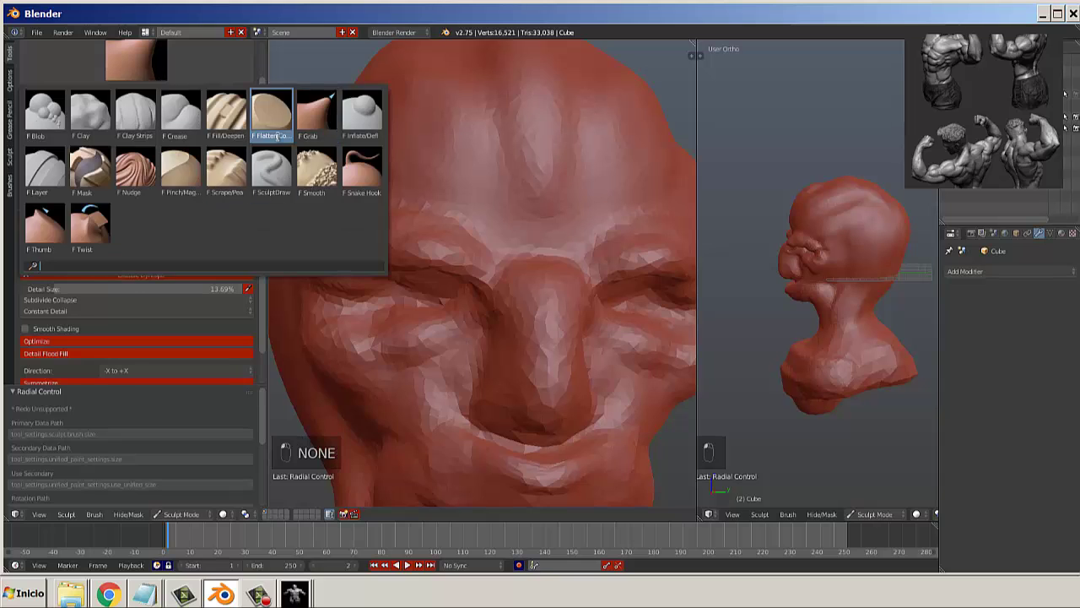
left_click(272, 117)
scroll(412, 290, "up", 4)
key("f")
left_click(391, 305)
mouse_move(351, 302)
left_mouse_down()
mouse_move(318, 313)
mouse_move(315, 284)
mouse_move(340, 311)
mouse_move(391, 319)
mouse_move(352, 340)
left_mouse_up()
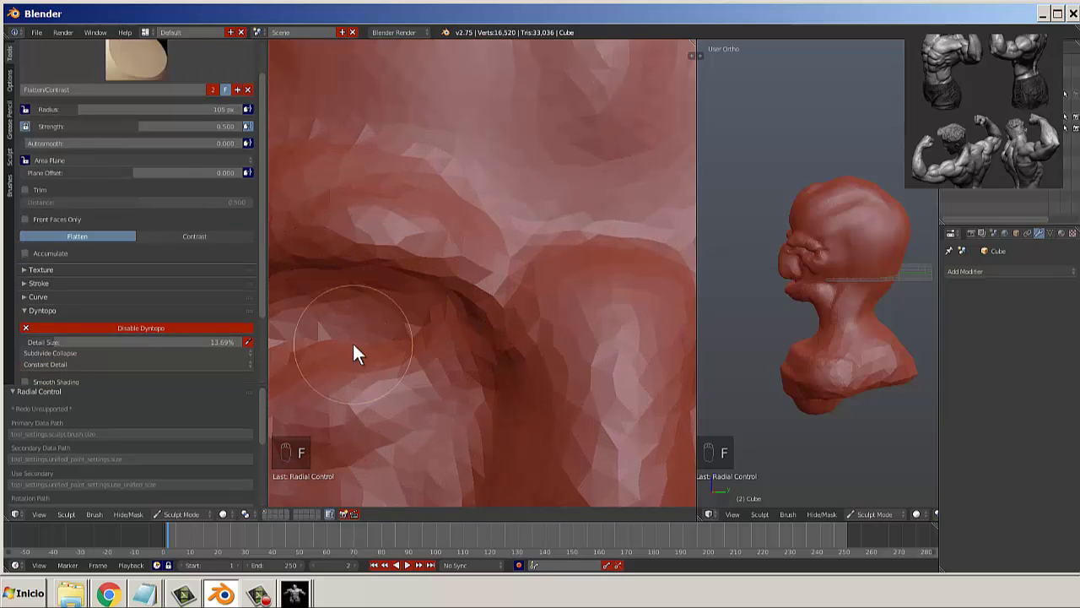
middle_click_drag(352, 341, 407, 346)
scroll(390, 238, "down", 2)
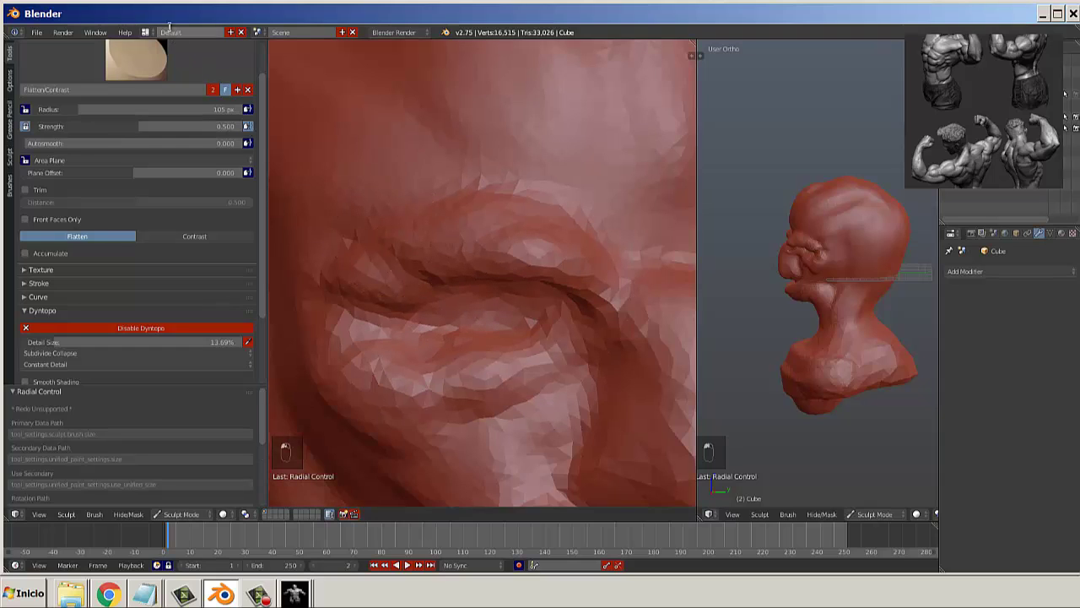
Try to pull the outer eye corner outward and down with the Grab brush.
left_click(136, 59)
left_click(358, 222)
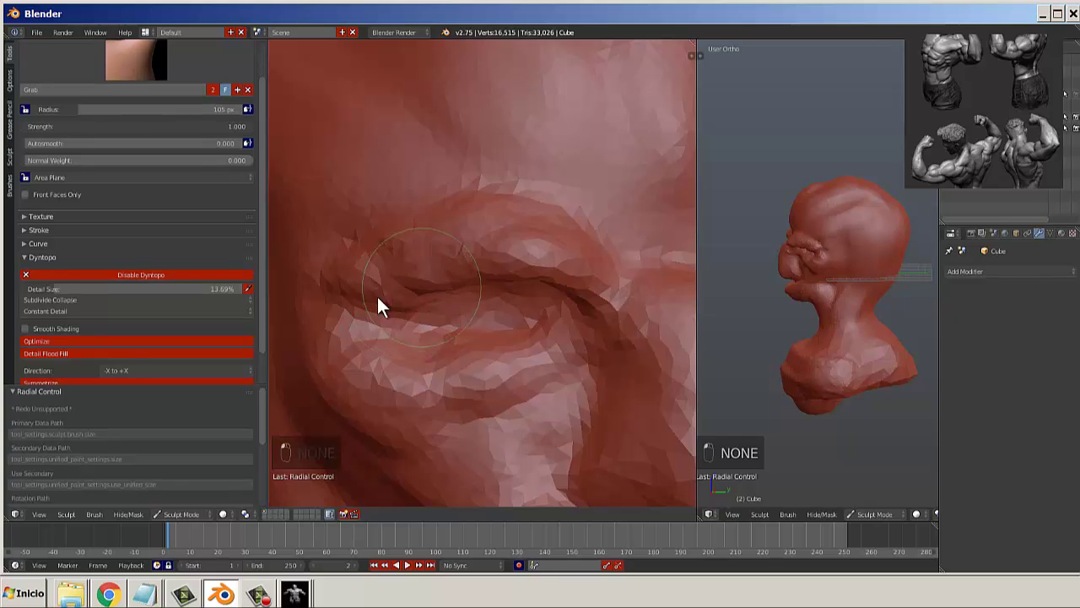
mouse_move(377, 297)
left_mouse_down()
mouse_move(413, 284)
mouse_move(366, 319)
mouse_move(386, 279)
mouse_move(335, 327)
left_mouse_up()
key("ctrl+z")
Fill in the outer eye corner with the Clay Strips brush at strength 1.000 and smooth the area beside the brow.
left_click(136, 59)
left_click(173, 114)
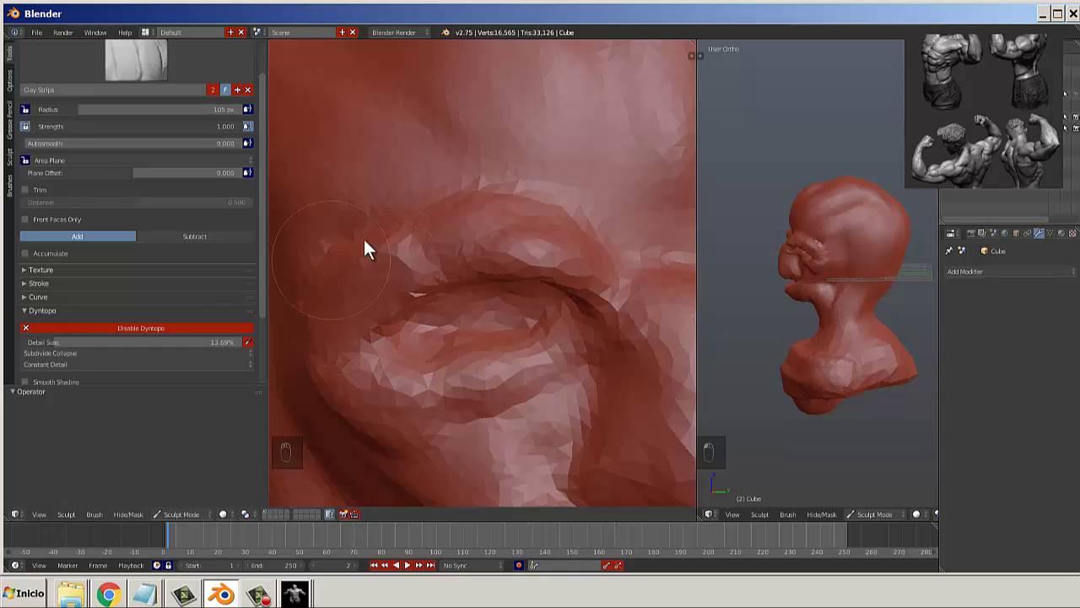
key("s")
mouse_move(303, 245)
left_mouse_down("shift")
mouse_move(440, 198)
mouse_move(395, 196)
left_mouse_up("shift")
Build a vertical ridge down the side of the skull with the Clay Strips brush and smooth it.
scroll(489, 211, "down", 6)
mouse_move(549, 276)
middle_mouse_down()
mouse_move(468, 273)
mouse_move(526, 282)
middle_mouse_up()
scroll(555, 270, "up", 4)
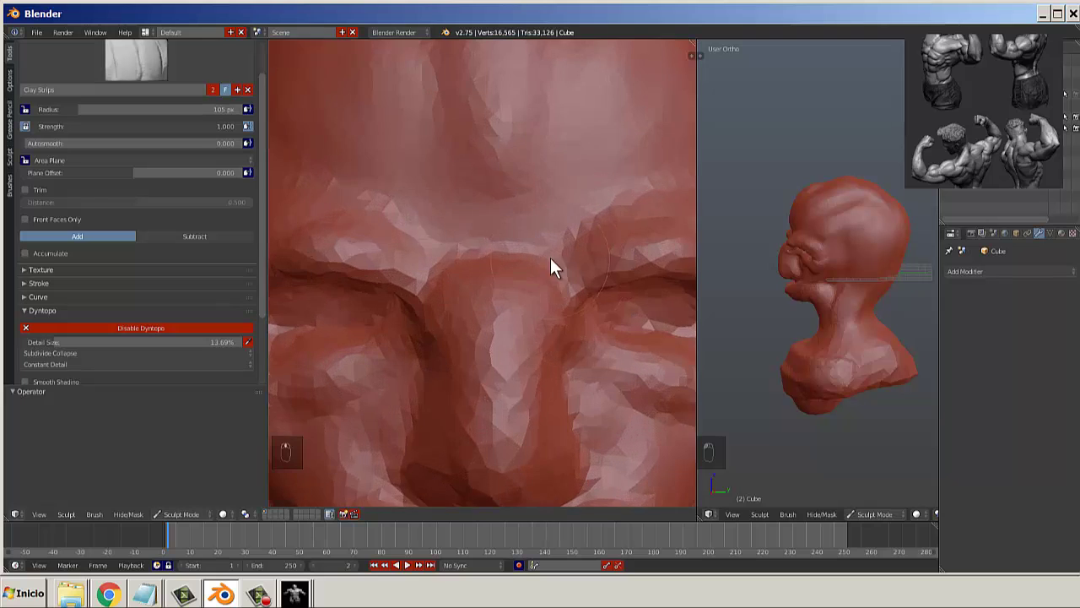
scroll(475, 188, "down", 1)
middle_click_drag(475, 188, 523, 218)
scroll(522, 210, "up", 2)
middle_click_drag(438, 206, 587, 174)
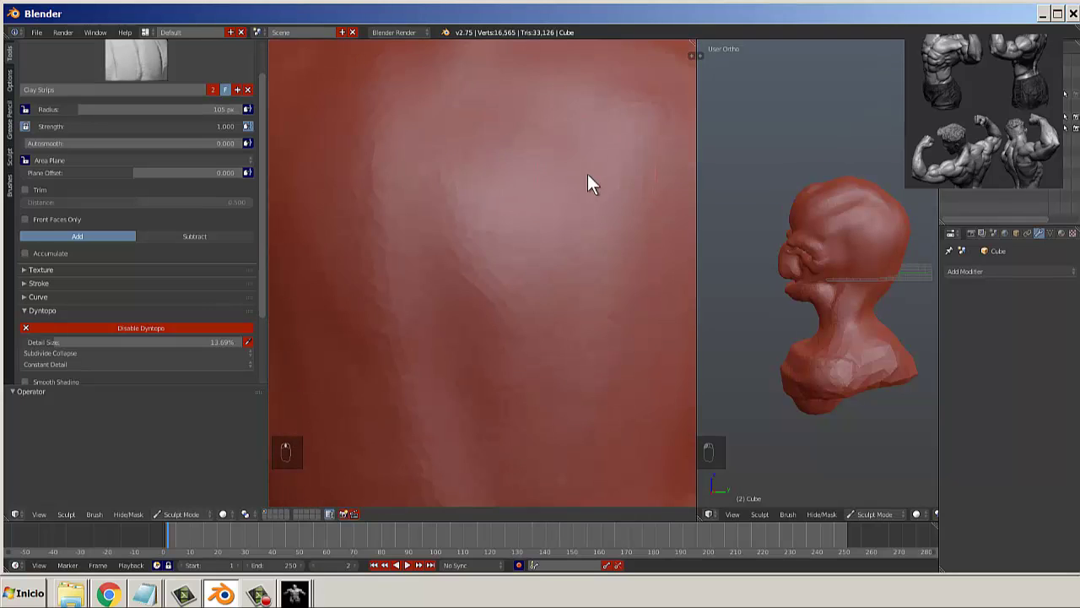
scroll(486, 180, "up", 2)
middle_click_drag(486, 181, 526, 163)
scroll(458, 259, "down", 4)
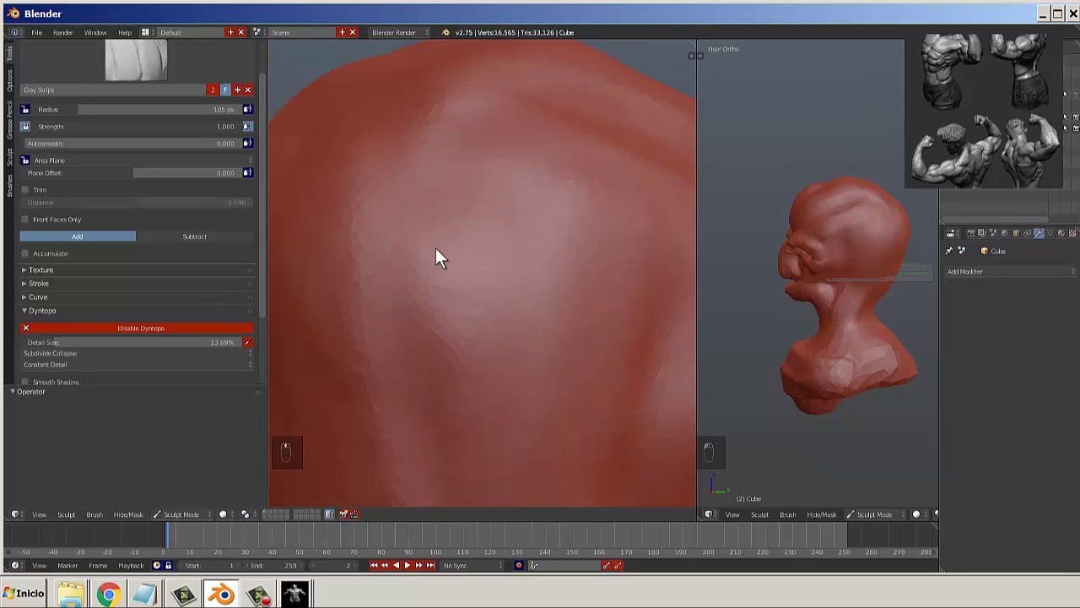
left_click_drag(422, 226, 465, 357)
mouse_move(418, 232)
left_mouse_down("shift")
mouse_move(460, 259)
mouse_move(417, 288)
left_mouse_up("shift")
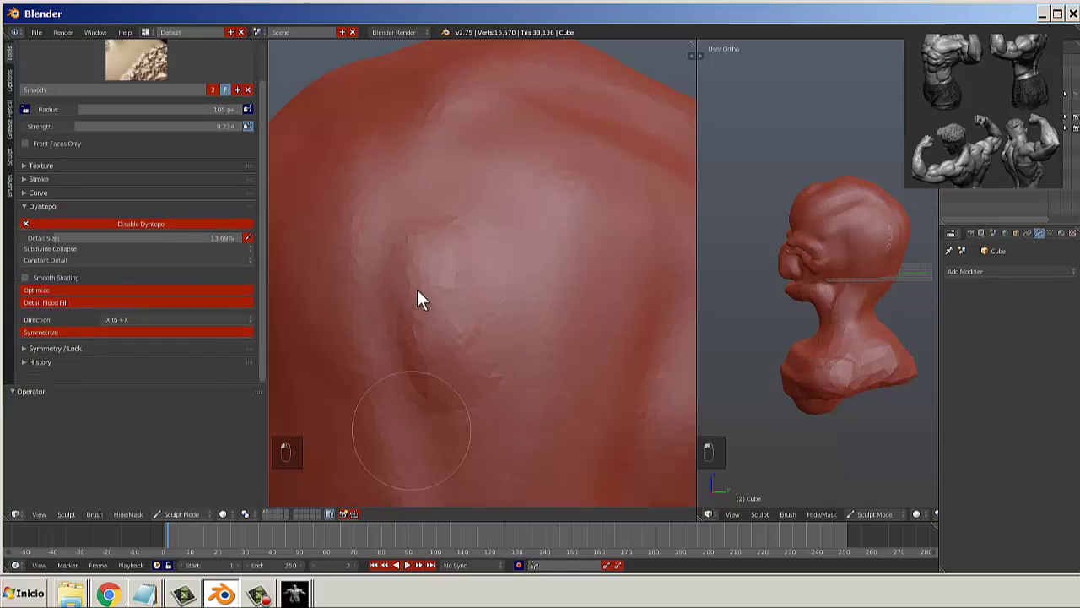
left_click_drag(432, 143, 496, 501)
mouse_move(416, 222)
left_mouse_down("shift")
mouse_move(414, 395)
mouse_move(475, 394)
left_mouse_up("shift")
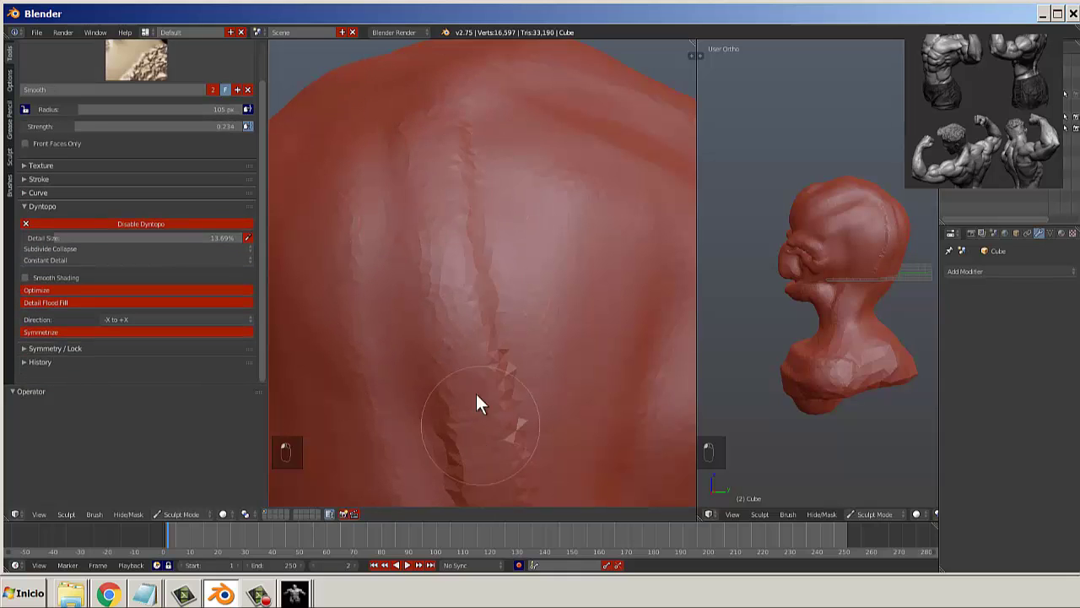
Thicken the vertical ridge on the side of the skull with more Clay Strips strokes and smooth along it.
left_click_drag(440, 95, 504, 505)
left_click_drag(455, 327, 422, 135, "shift")
left_click_drag(430, 97, 480, 389)
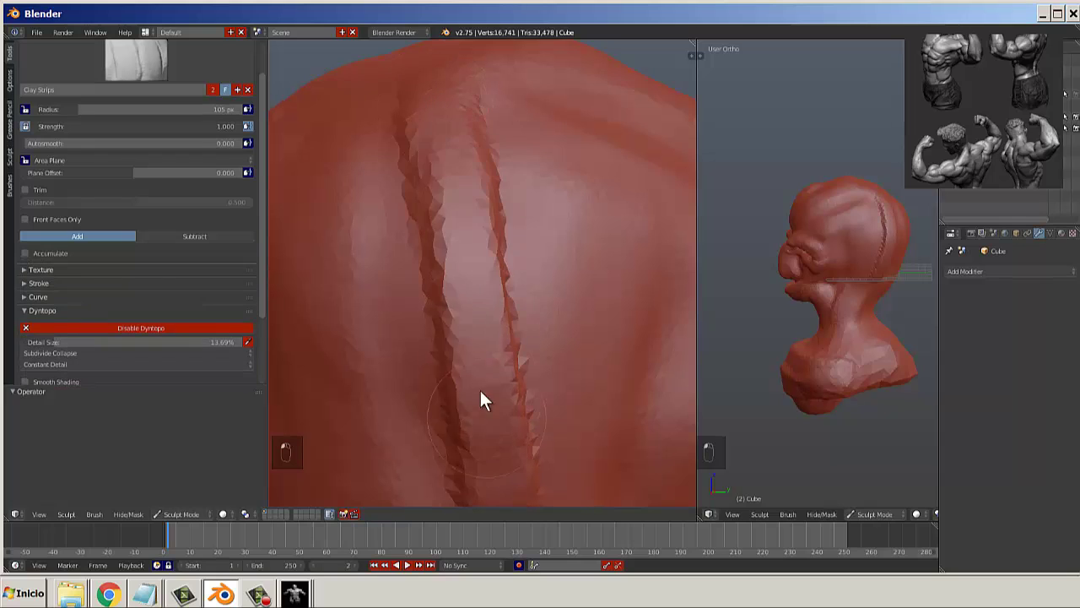
left_click_drag(424, 118, 463, 455)
left_click_drag(471, 414, 458, 249, "shift")
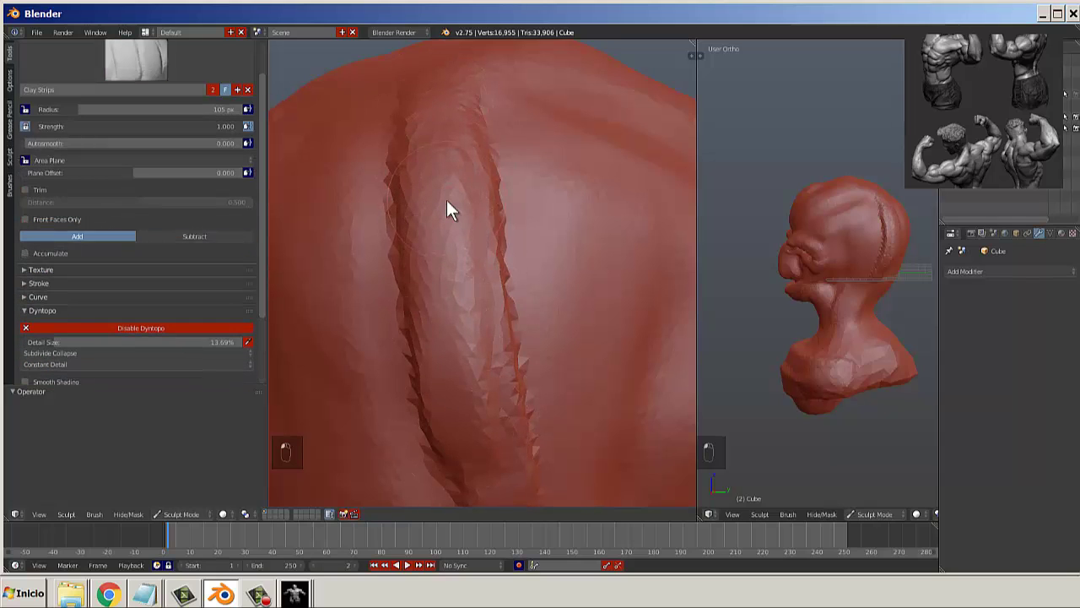
Undo the strokes that thickened the ridge on the side of the skull.
key("ctrl+z")
key("ctrl+z")
key("ctrl+z")
key("ctrl+z")
key("ctrl+z")
key("ctrl+z")
key("ctrl+z")
key("ctrl+z")
key("ctrl+z")
key("ctrl+z")
key("ctrl+z")
key("ctrl+z")
key("ctrl+z")
key("ctrl+z")
key("ctrl+z")
key("ctrl+z")
key("ctrl+z")
key("ctrl+z")
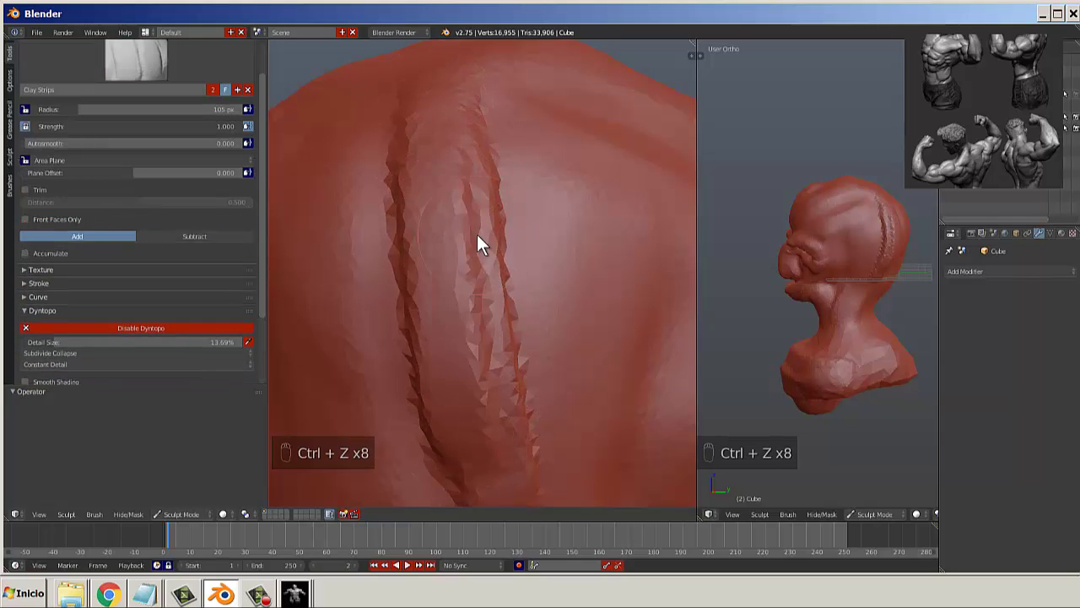
key("ctrl+z")
key("ctrl+z")
key("ctrl+z")
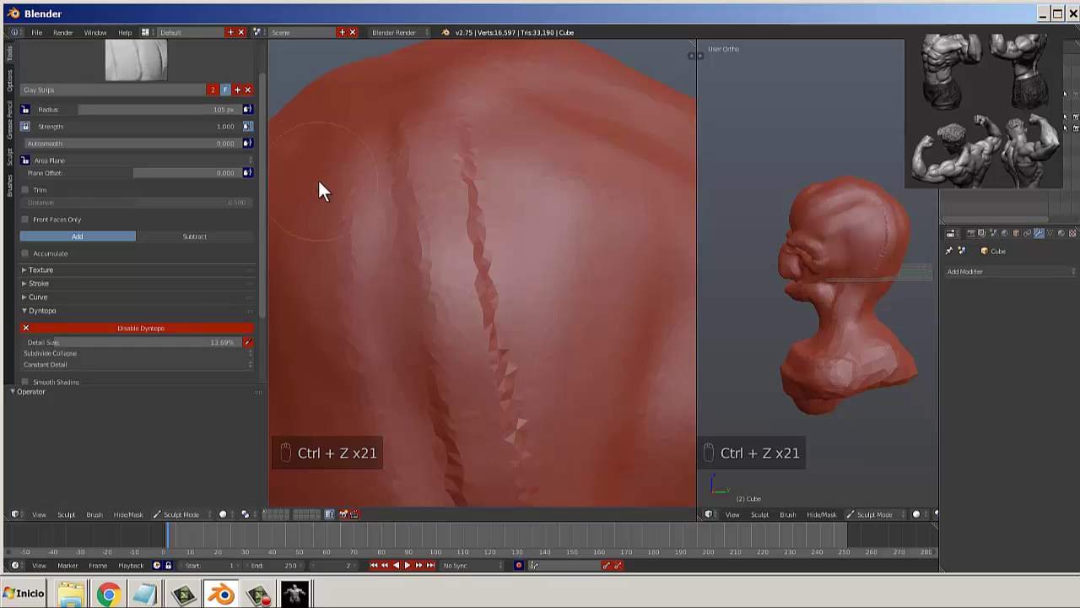
key("ctrl+z")
Flatten the remaining ridge on the side of the skull with the Flatten/Contrast brush at strength 0.500.
left_click(147, 67)
left_click(271, 114)
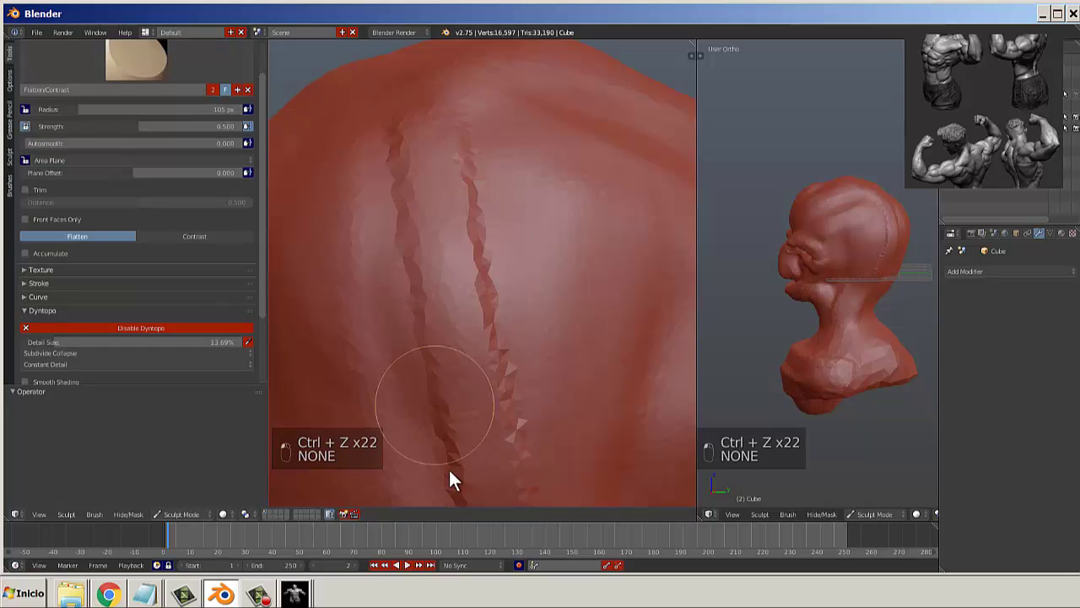
mouse_move(409, 111)
left_mouse_down()
mouse_move(495, 420)
mouse_move(419, 366)
mouse_move(513, 387)
mouse_move(433, 415)
mouse_move(459, 405)
mouse_move(490, 482)
mouse_move(362, 278)
mouse_move(417, 165)
mouse_move(409, 194)
left_mouse_up()
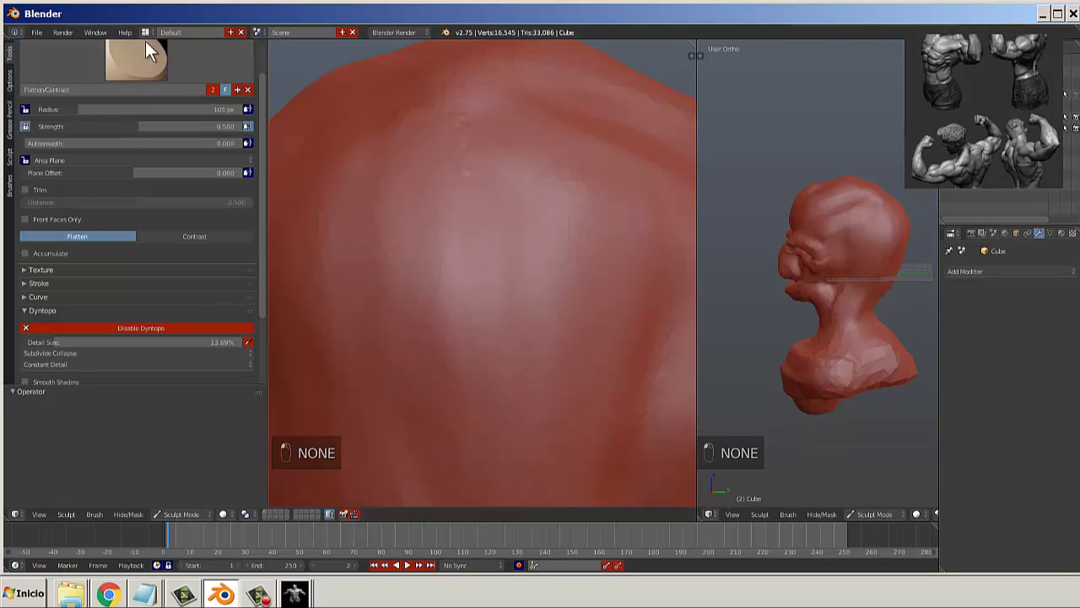
Build up V-shaped ridges on the side of the skull with the Clay Strips brush and smooth their junction.
left_click(145, 40)
left_click(135, 114)
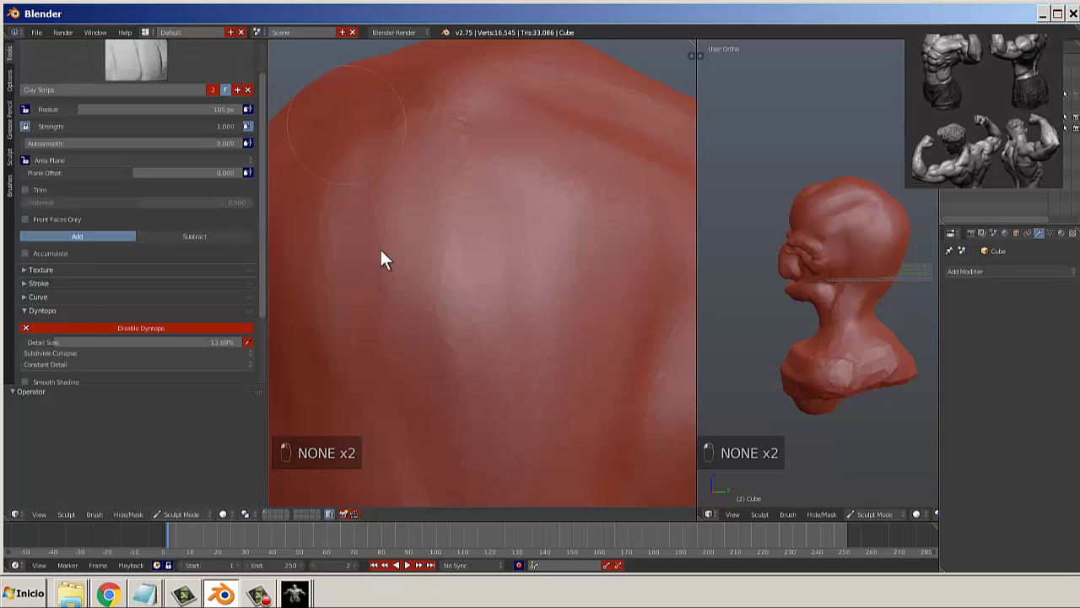
mouse_move(381, 249)
left_mouse_down()
mouse_move(506, 312)
mouse_move(606, 150)
left_mouse_up()
left_click_drag(359, 114, 559, 141)
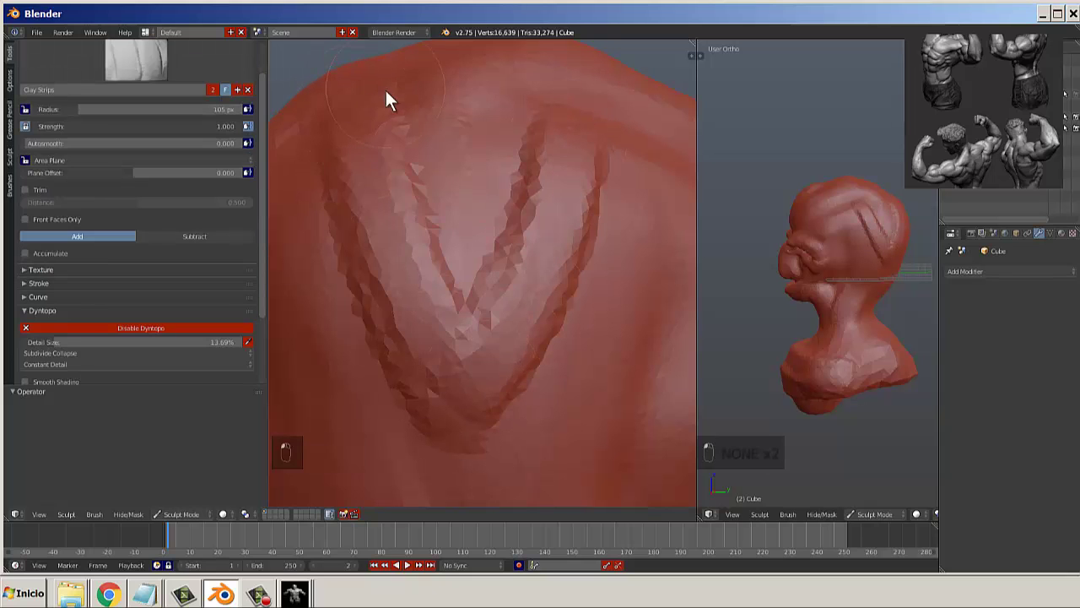
left_click_drag(386, 101, 515, 194)
mouse_move(489, 337)
left_mouse_down("shift")
mouse_move(500, 304)
mouse_move(460, 329)
left_mouse_up("shift")
Soften the V-shaped ridges on the side of the skull with the Smooth brush at strength 0.234.
left_click(157, 64)
left_click(314, 179)
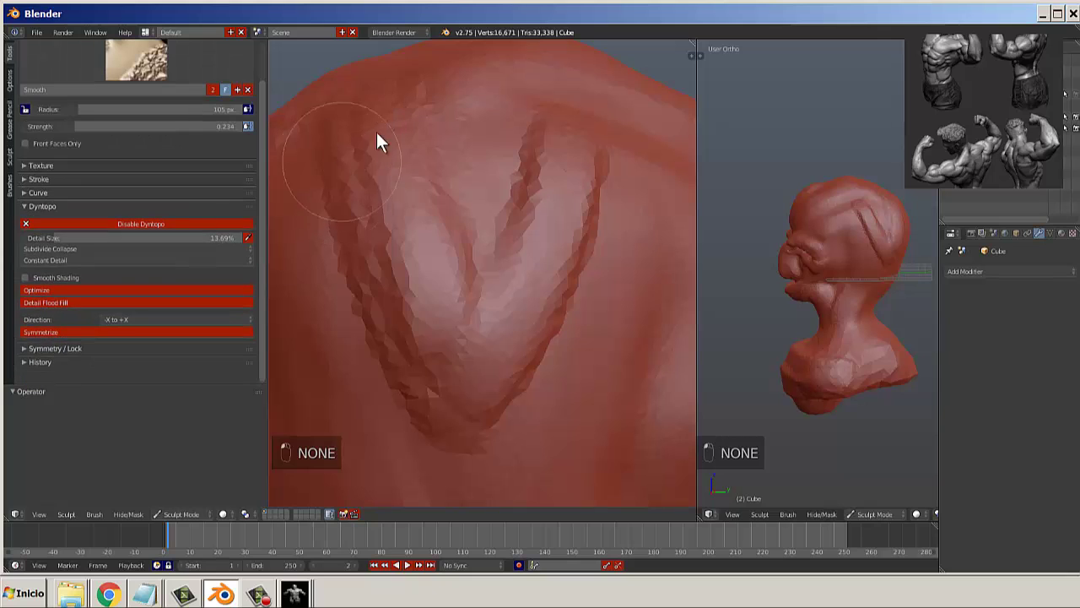
mouse_move(376, 141)
left_mouse_down()
mouse_move(436, 362)
mouse_move(543, 178)
mouse_move(562, 357)
mouse_move(422, 422)
mouse_move(362, 212)
mouse_move(525, 253)
mouse_move(518, 174)
mouse_move(335, 135)
mouse_move(391, 149)
mouse_move(586, 141)
mouse_move(443, 301)
mouse_move(369, 345)
mouse_move(416, 402)
mouse_move(527, 145)
left_mouse_up()
scroll(464, 294, "down", 6)
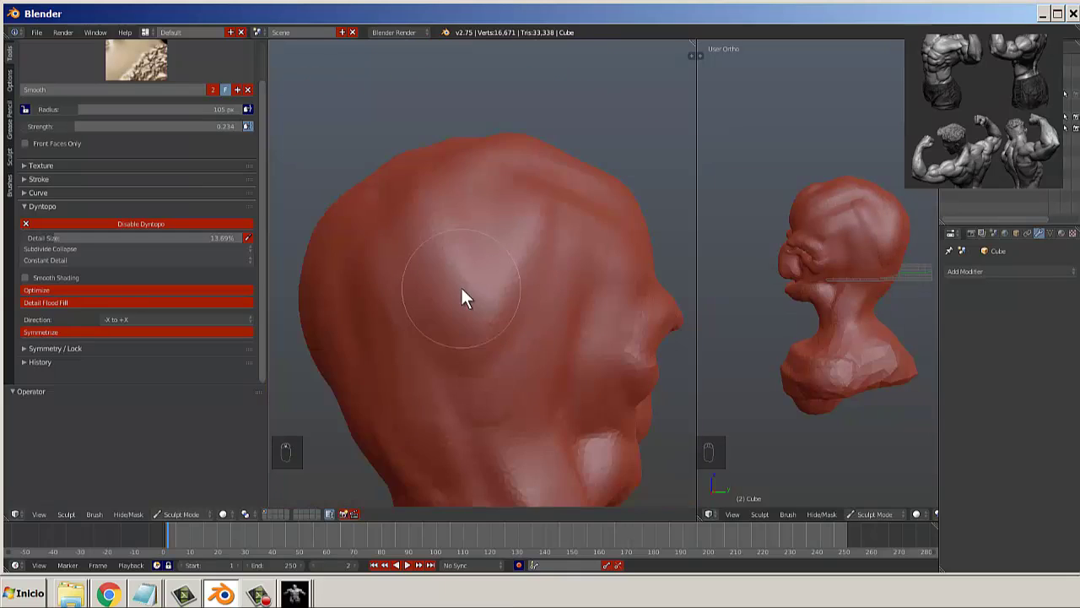
Bulge the brow and upper eyelid from the outer eye corner inward with the Blob brush at a 105 px radius, and smooth them.
middle_click_drag(460, 325, 275, 331)
scroll(576, 351, "up", 2)
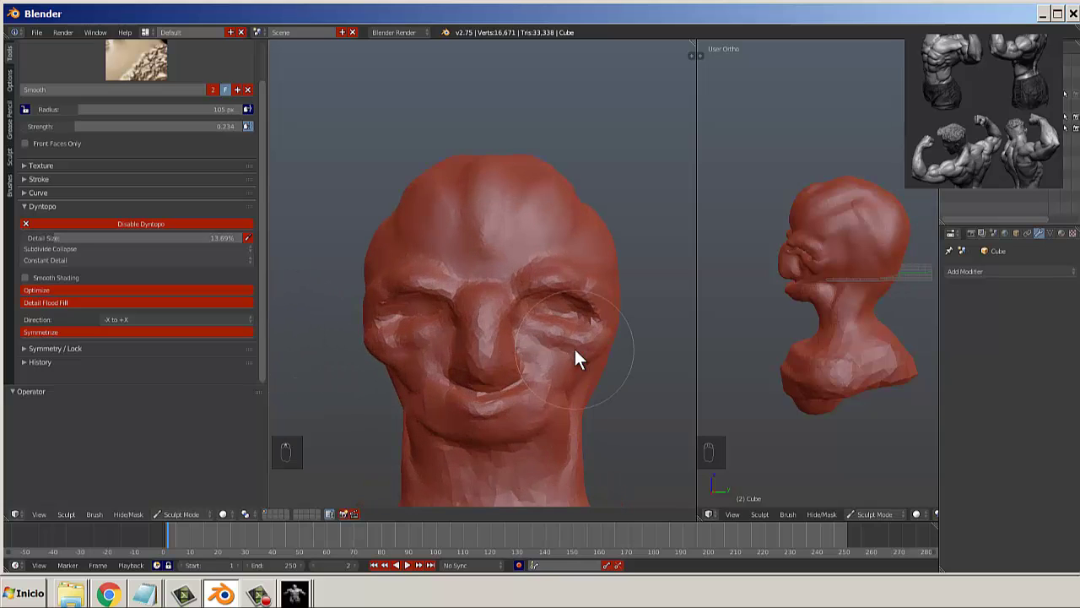
mouse_move(485, 289)
middle_mouse_down()
mouse_move(394, 330)
mouse_move(460, 234)
mouse_move(499, 312)
middle_mouse_up()
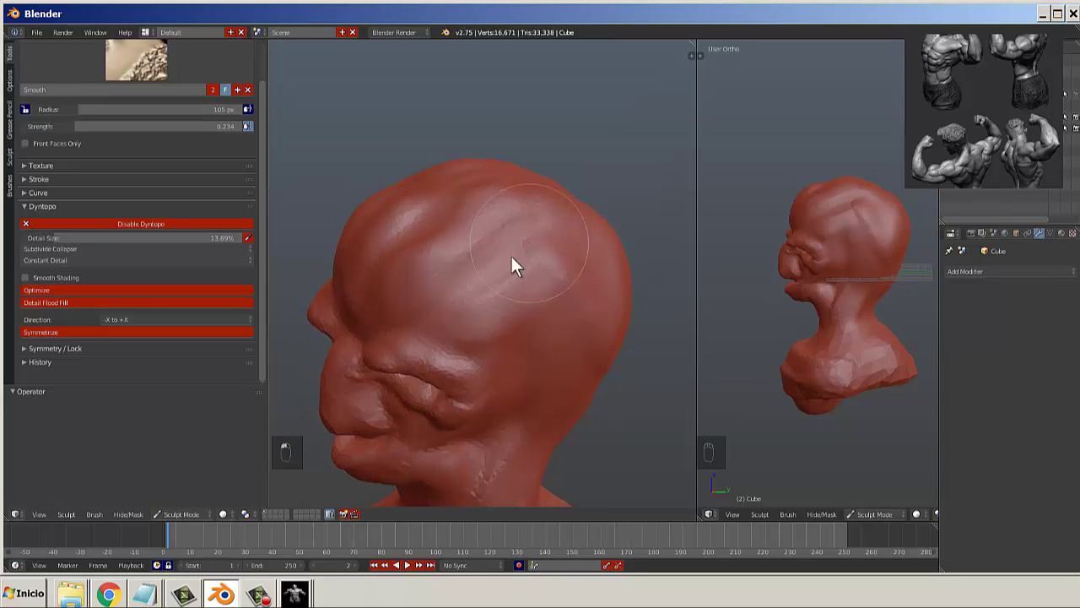
mouse_move(545, 249)
middle_mouse_down()
mouse_move(532, 275)
mouse_move(535, 330)
mouse_move(583, 330)
mouse_move(544, 335)
middle_mouse_up()
scroll(542, 334, "up", 8)
left_click(125, 33)
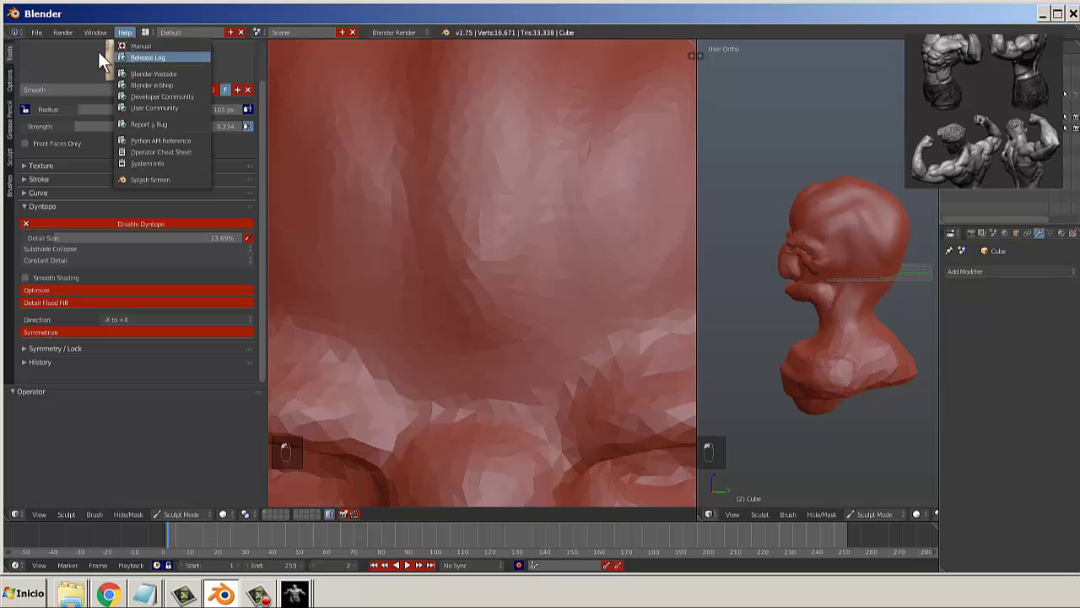
left_click(116, 61)
left_click(115, 59)
left_click(115, 59)
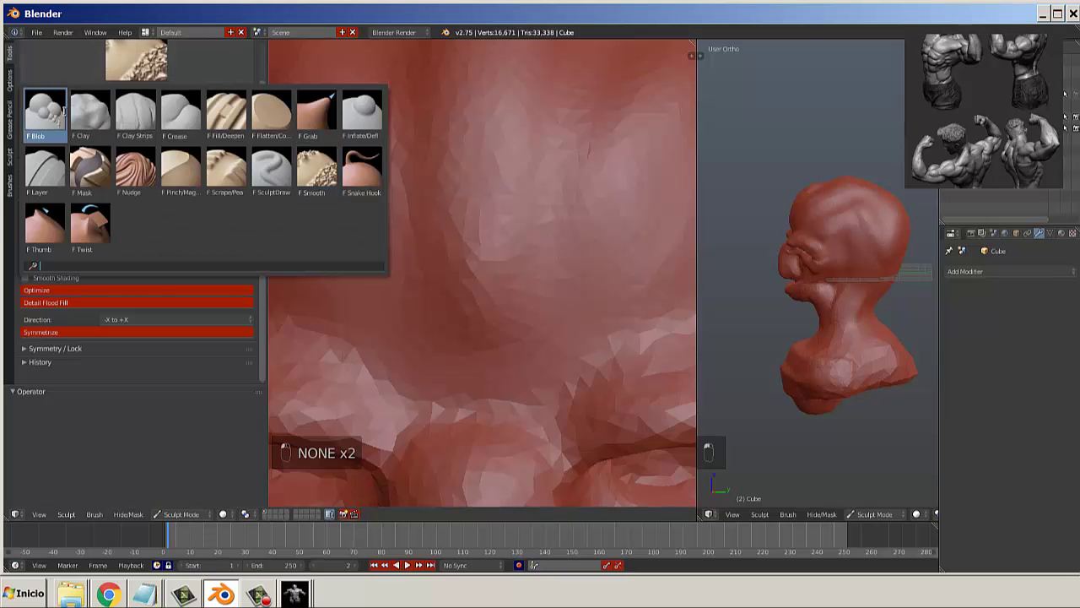
left_click(44, 114)
scroll(458, 355, "down", 6)
scroll(492, 354, "up", 6)
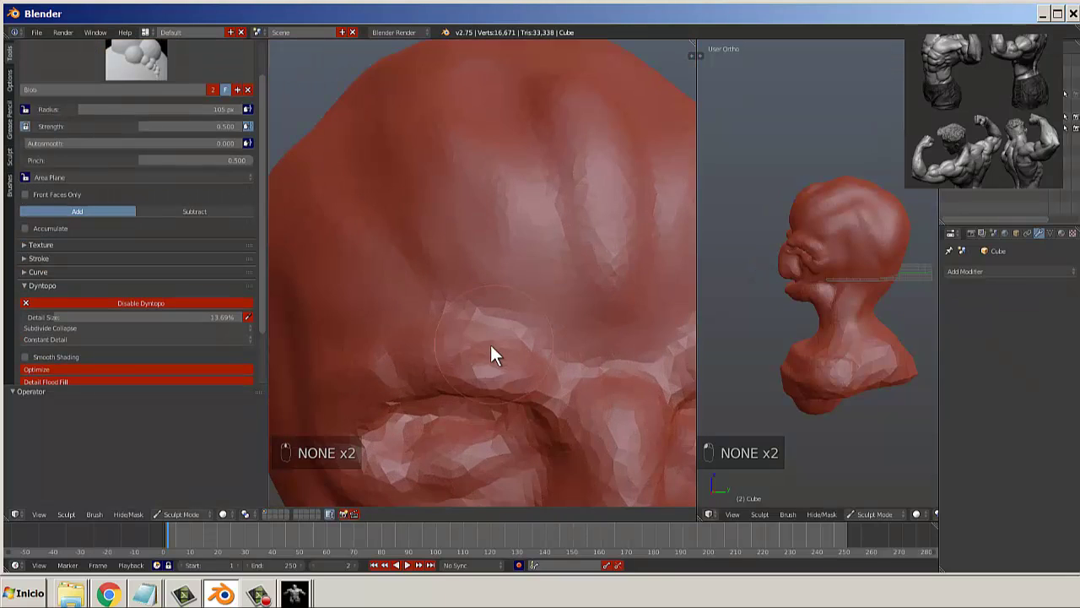
scroll(361, 301, "up", 5)
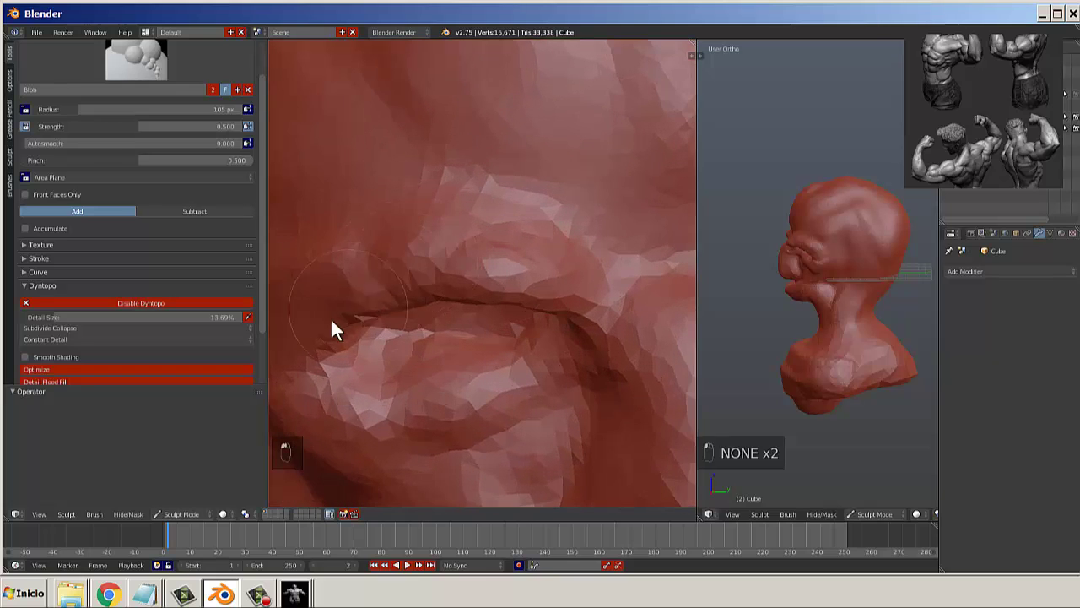
mouse_move(312, 327)
left_mouse_down()
mouse_move(495, 238)
mouse_move(552, 245)
left_mouse_up()
scroll(548, 245, "down", 6)
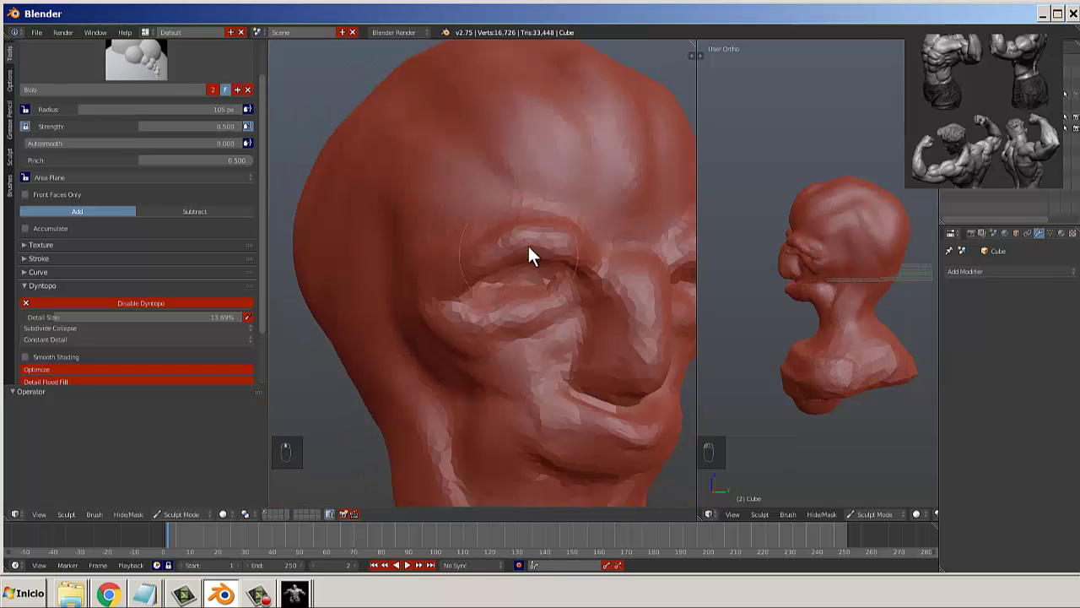
middle_click_drag(529, 246, 557, 241)
mouse_move(500, 245)
left_mouse_down("shift")
mouse_move(471, 262)
mouse_move(610, 216)
mouse_move(498, 215)
mouse_move(624, 224)
mouse_move(477, 256)
mouse_move(470, 286)
mouse_move(495, 213)
mouse_move(509, 239)
mouse_move(468, 242)
left_mouse_up("shift")
Build up the eye bag below the lower eyelid with the Clay Strips brush at a 105 px radius, and smooth it.
scroll(545, 332, "down", 3)
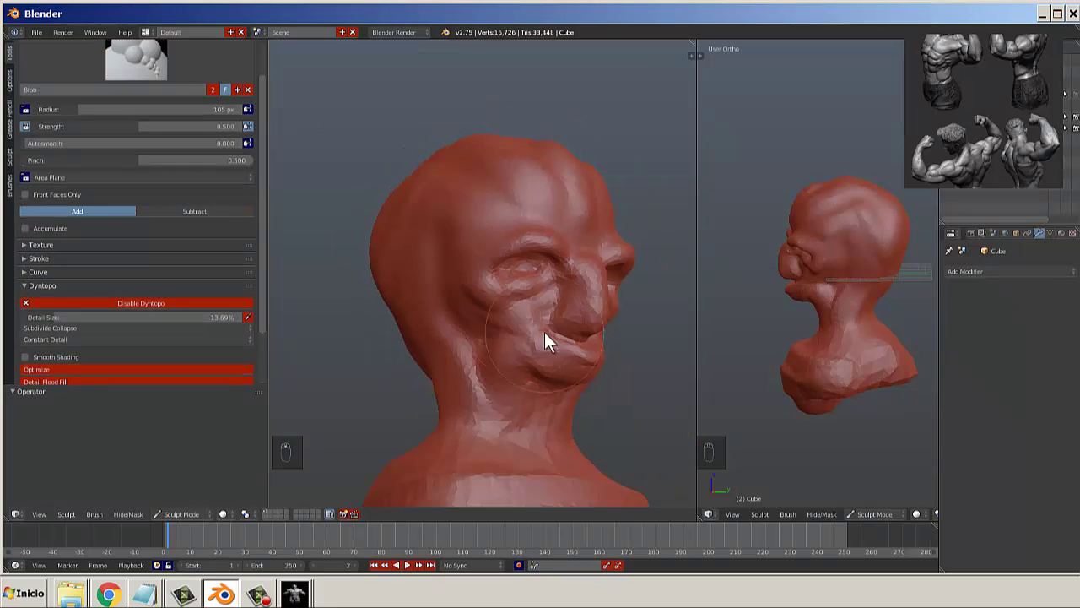
mouse_move(544, 332)
middle_mouse_down()
mouse_move(411, 386)
mouse_move(435, 337)
middle_mouse_up()
scroll(489, 326, "up", 7)
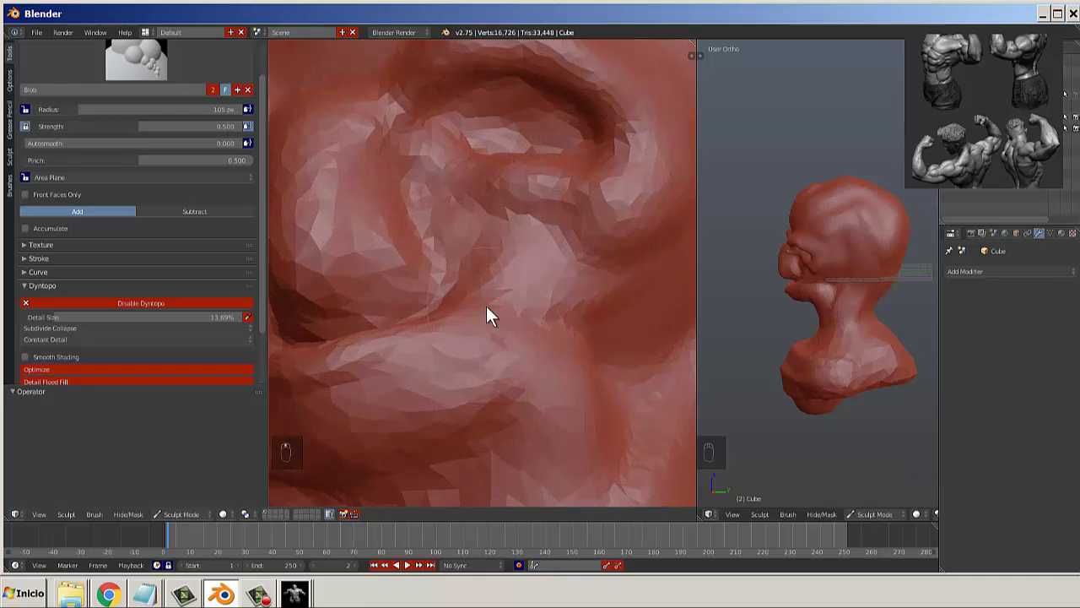
middle_click_drag(466, 237, 492, 325, "shift")
left_click(153, 74)
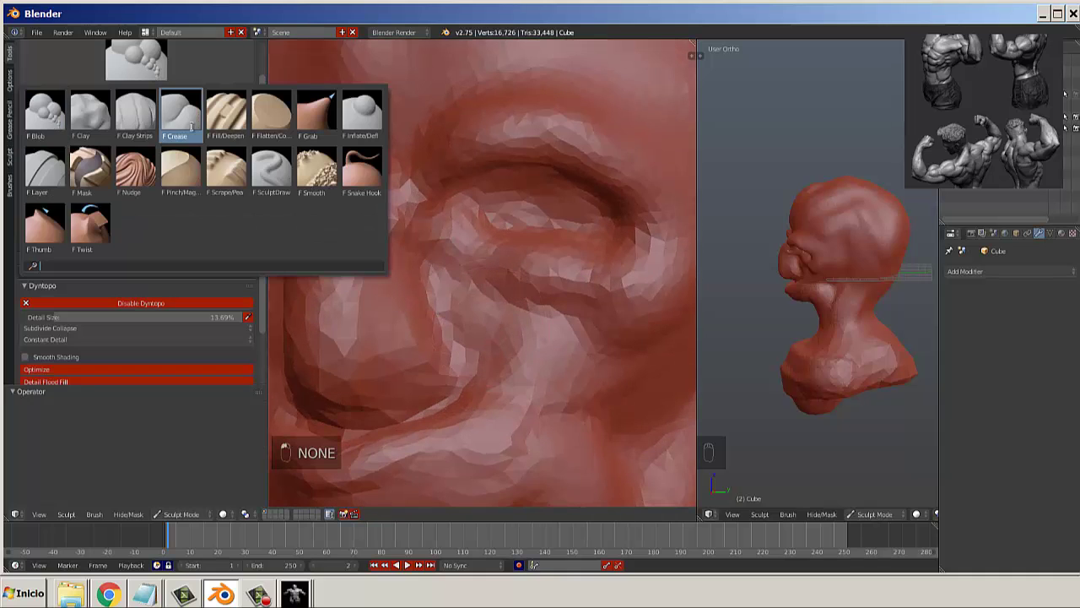
left_click(136, 113)
scroll(439, 245, "down", 1)
left_click_drag(454, 267, 588, 309)
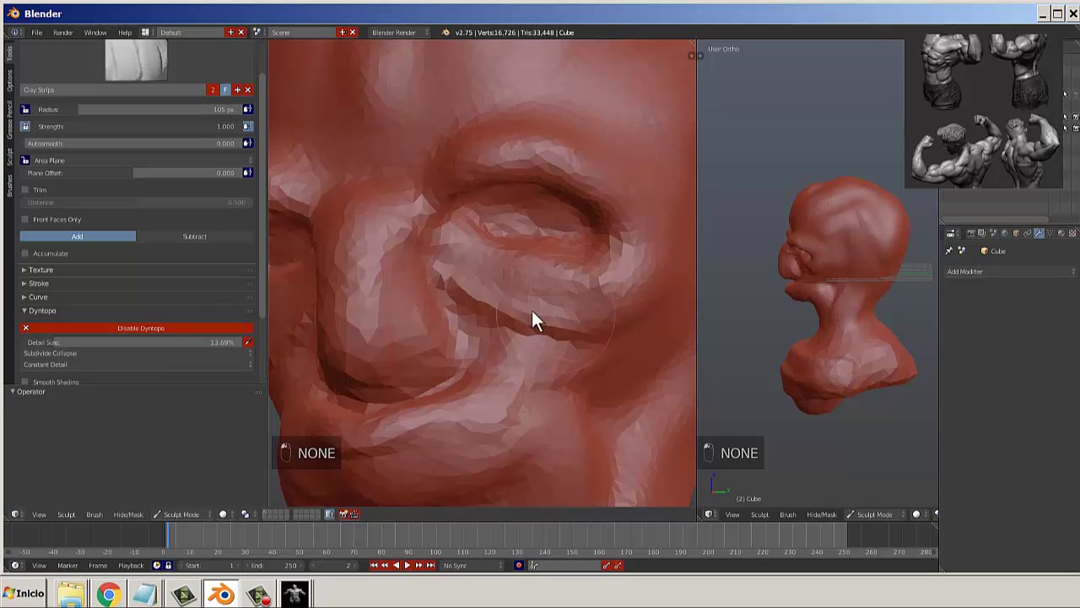
key("s")
mouse_move(421, 290)
left_mouse_down("shift")
mouse_move(474, 269)
mouse_move(540, 310)
mouse_move(436, 283)
mouse_move(504, 255)
mouse_move(419, 320)
mouse_move(406, 259)
mouse_move(398, 286)
mouse_move(394, 266)
mouse_move(413, 279)
mouse_move(392, 303)
mouse_move(397, 283)
left_mouse_up("shift")
Build up a diagonal ridge on the side of the skull with Clay Strips and soften it with the Smooth brush at strength 0.234.
scroll(575, 314, "down", 2)
key("c")
middle_click_drag(464, 280, 314, 301)
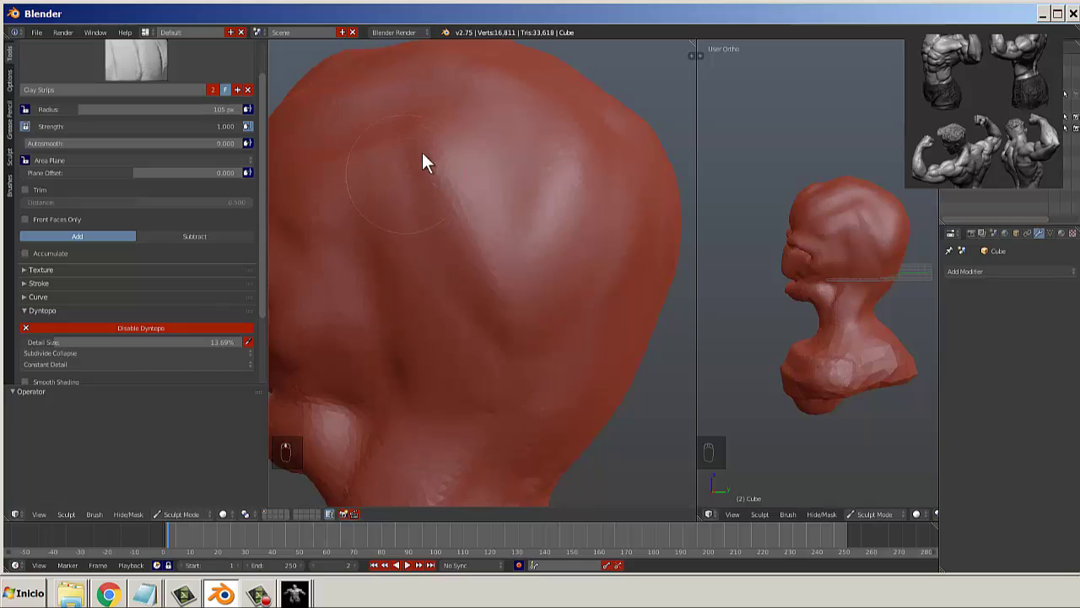
mouse_move(426, 156)
left_mouse_down("shift")
mouse_move(524, 298)
mouse_move(449, 169)
mouse_move(473, 346)
left_mouse_up("shift")
key("s")
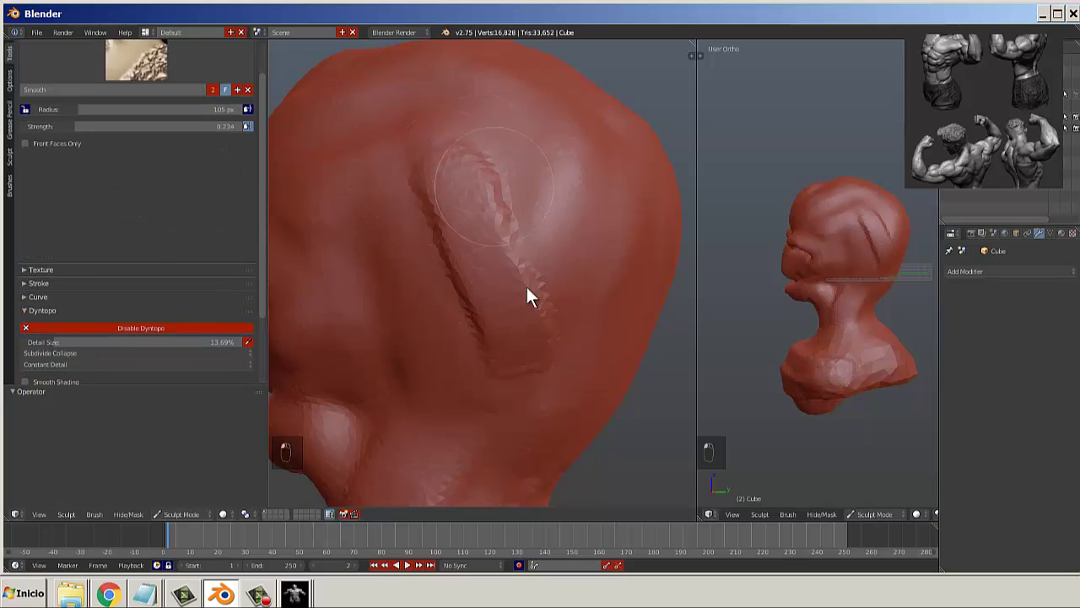
mouse_move(482, 163)
left_mouse_down()
mouse_move(478, 317)
mouse_move(502, 331)
left_mouse_up()
Add more Clay Strips volume along the front of the skull's diagonal ridge at strength 1.000, and smooth its edges.
key("c")
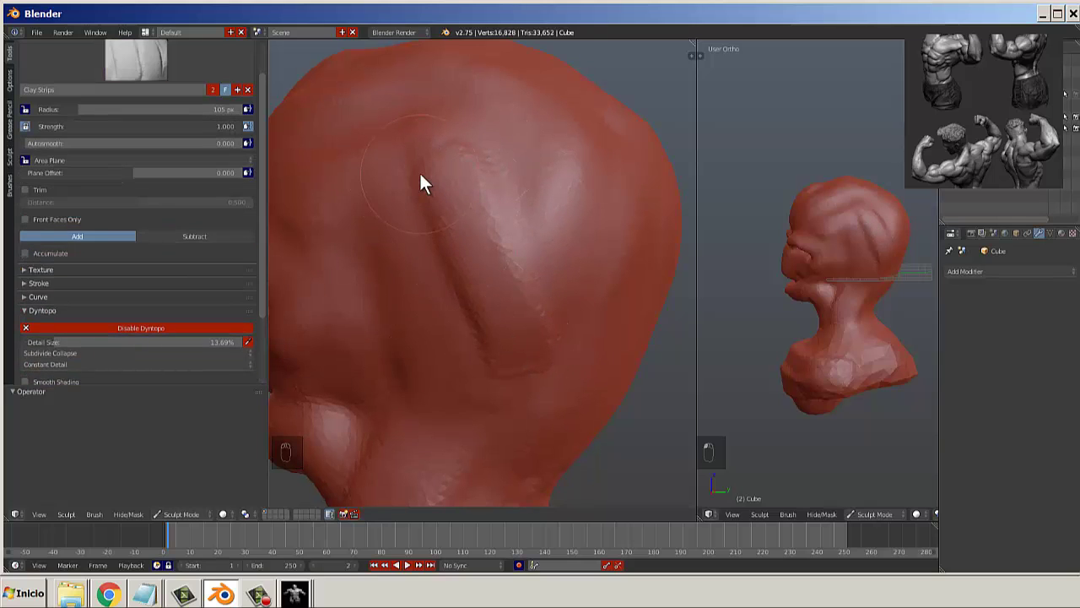
left_click_drag(428, 187, 489, 321)
mouse_move(456, 226)
left_mouse_down("shift")
mouse_move(483, 348)
mouse_move(482, 338)
left_mouse_up("shift")
left_click_drag(394, 178, 468, 396)
scroll(482, 405, "down", 3)
middle_click_drag(525, 379, 528, 302)
scroll(601, 333, "down", 7)
scroll(541, 253, "up", 6)
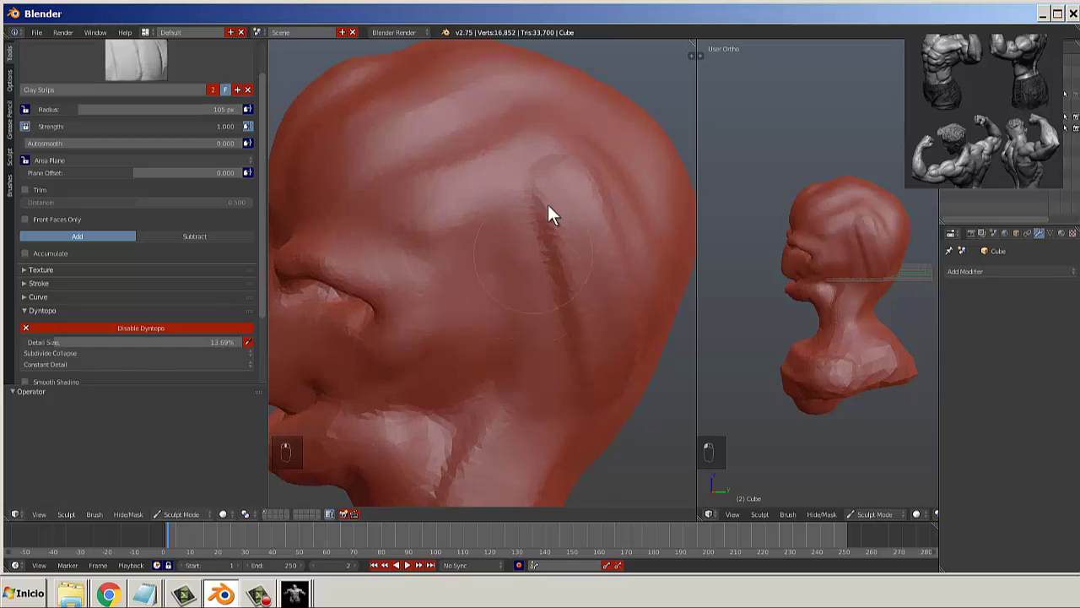
left_click_drag(538, 187, 558, 358, "shift")
Examine the mesh density around the base of the nose in Edit Mode, and return to Sculpt Mode.
scroll(559, 358, "down", 4)
mouse_move(506, 372)
middle_mouse_down()
mouse_move(550, 365)
mouse_move(602, 332)
middle_mouse_up()
scroll(602, 333, "up", 2)
mouse_move(516, 361)
left_mouse_down("shift")
mouse_move(435, 358)
mouse_move(456, 356)
left_mouse_up("shift")
scroll(507, 351, "up", 8)
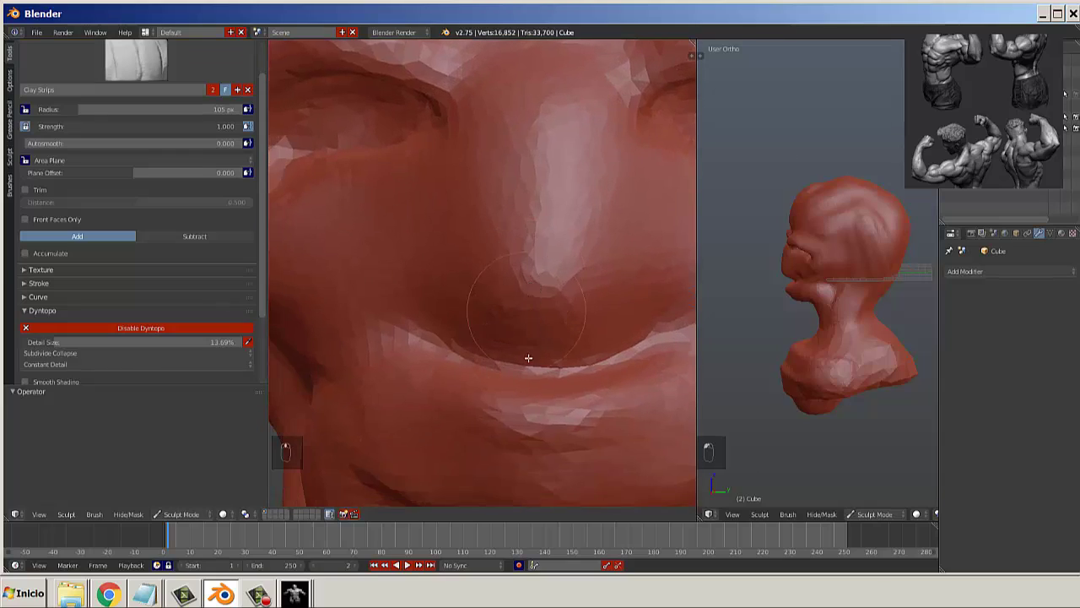
key("Tab")
scroll(523, 393, "up", 3)
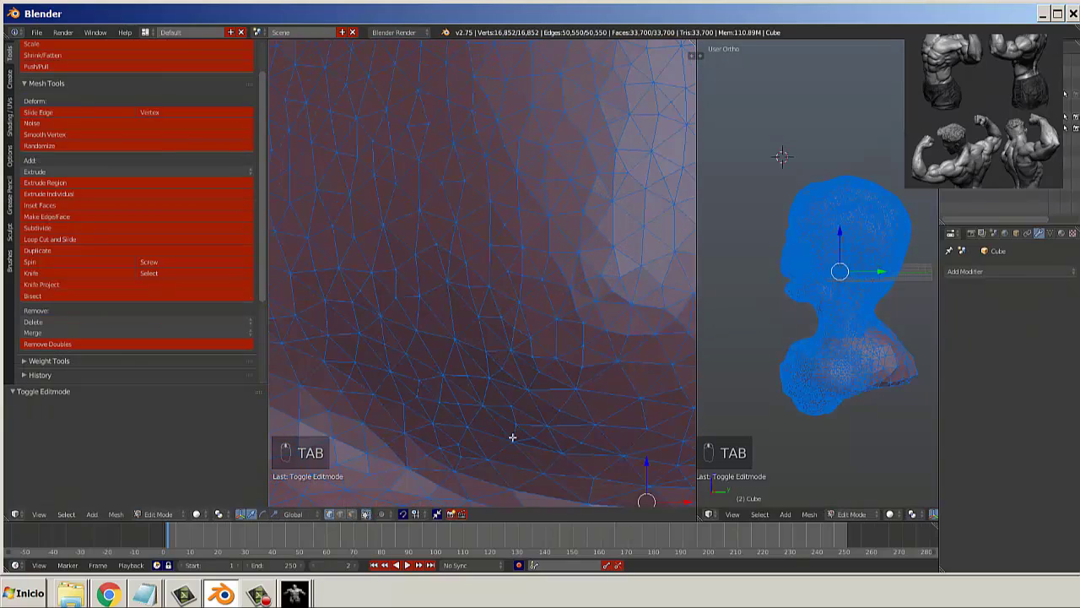
scroll(502, 460, "down", 3)
key("Tab")
Choose the Pinch/Magnify brush for sculpting the area beneath the nose.
left_click(135, 83)
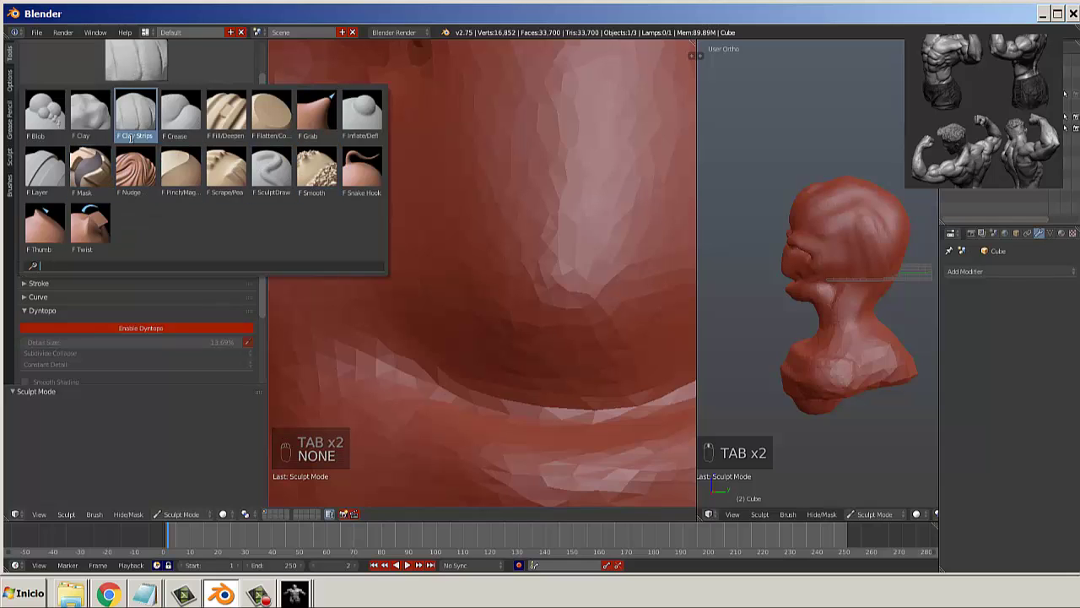
left_click(181, 168)
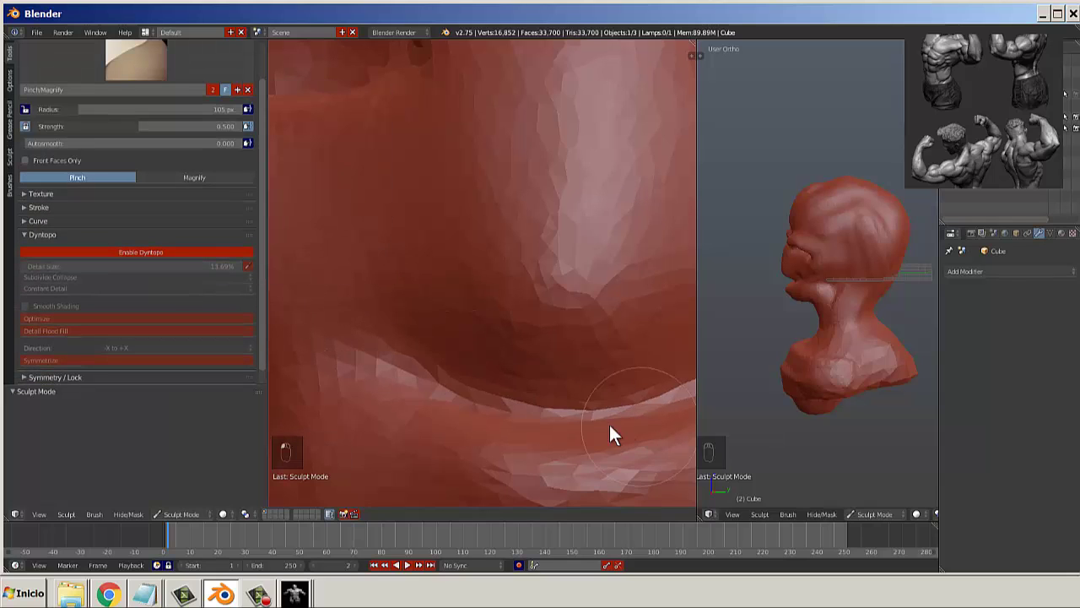
Choose the Crease brush and set its radius to 42 px for work on the front of the neck.
scroll(617, 388, "down", 3)
mouse_move(606, 400)
middle_mouse_down()
mouse_move(421, 384)
mouse_move(355, 291)
middle_mouse_up()
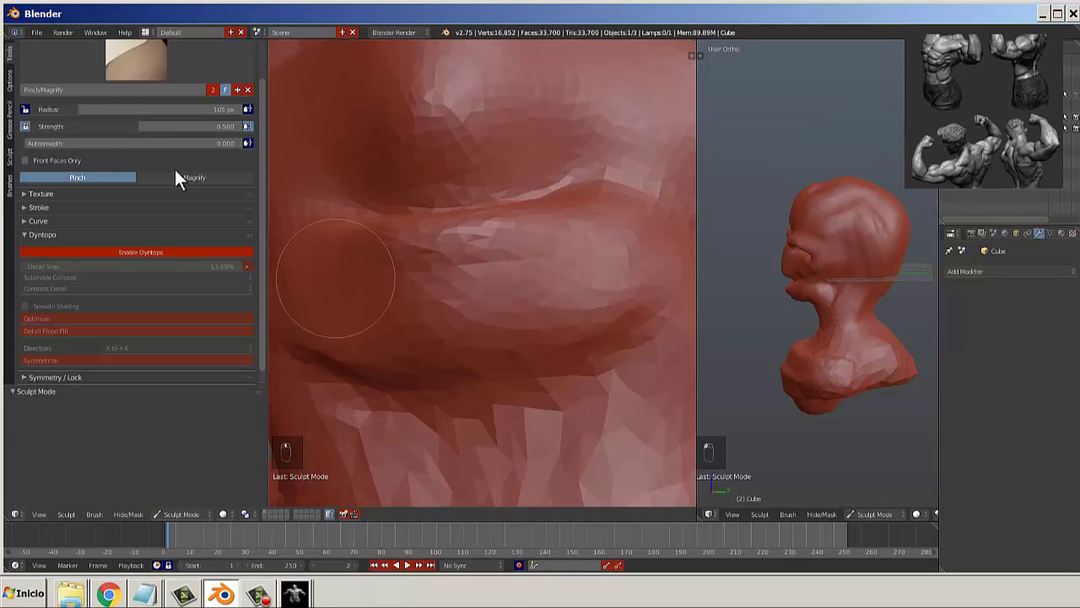
scroll(161, 149, "up", 2)
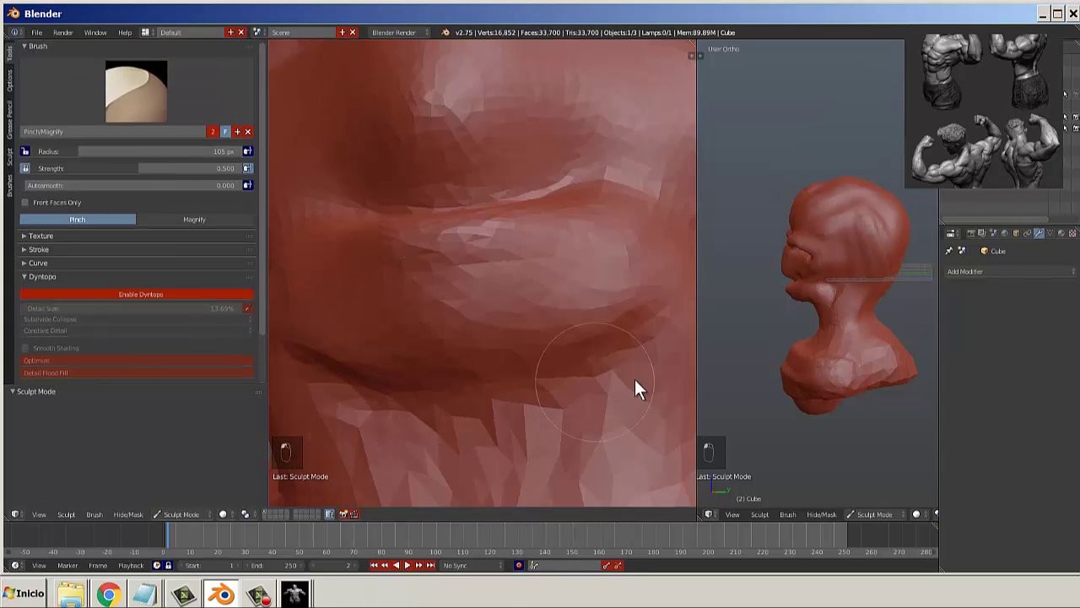
scroll(545, 401, "down", 3)
mouse_move(544, 401)
middle_mouse_down()
mouse_move(522, 346)
mouse_move(524, 383)
mouse_move(511, 390)
mouse_move(522, 384)
mouse_move(508, 207)
middle_mouse_up()
scroll(512, 317, "down", 5)
scroll(494, 395, "up", 1)
left_click(136, 91)
left_click(173, 169)
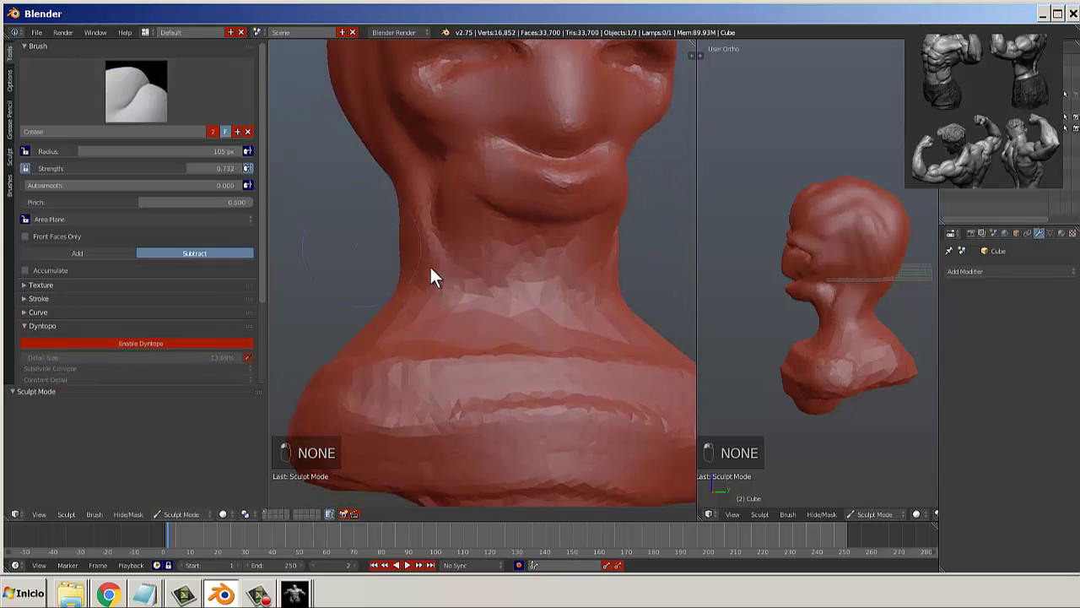
scroll(519, 256, "up", 2)
key("f")
left_click(483, 256)
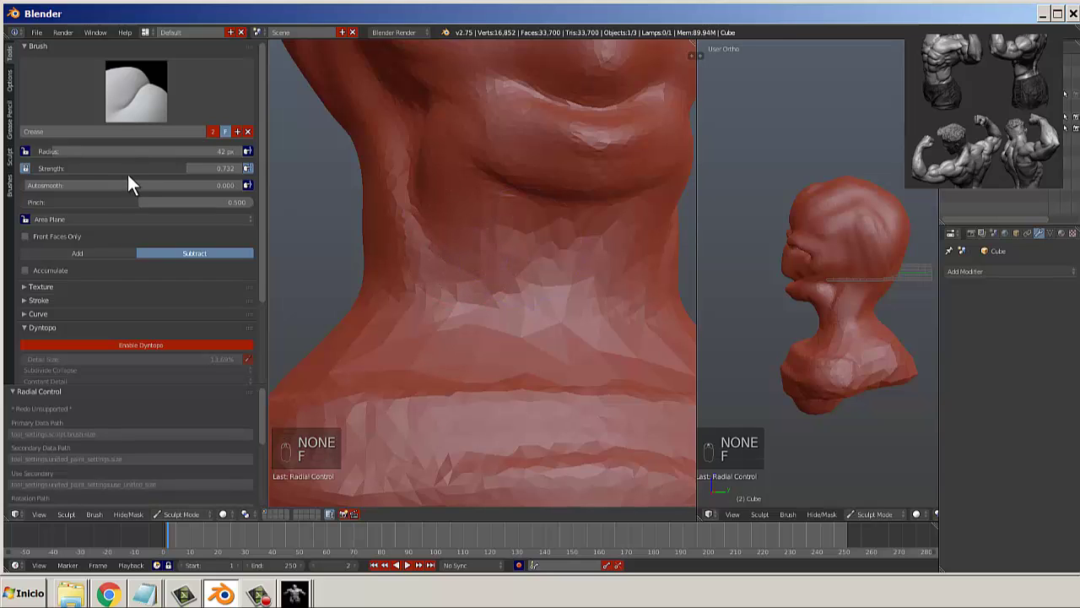
Lower the Crease brush strength to 0.360 and carve a groove around the base of the neck.
left_click_drag(173, 169, 100, 170)
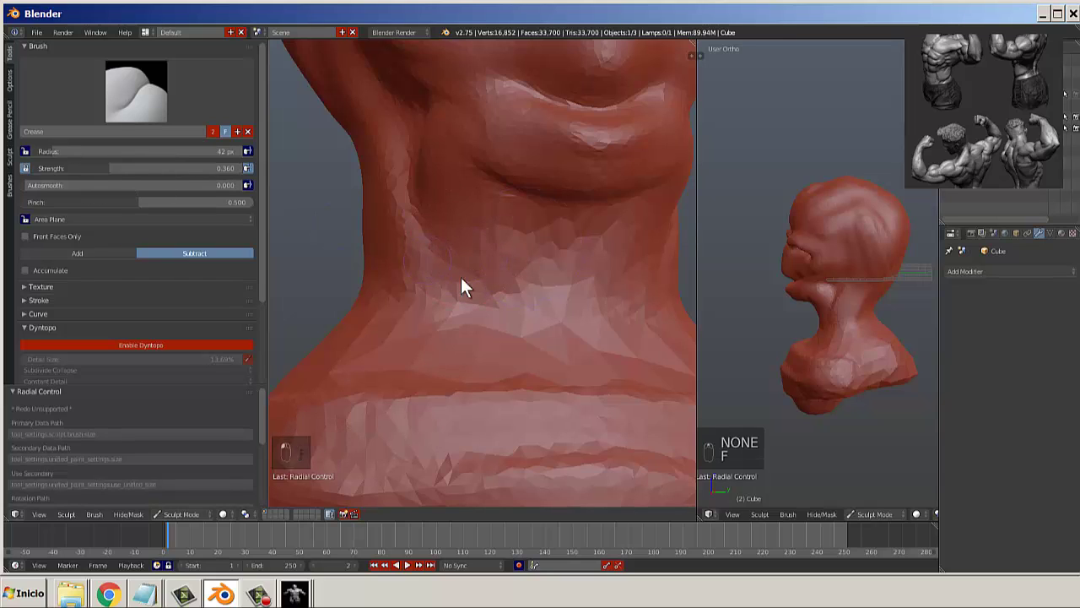
mouse_move(662, 306)
left_mouse_down()
mouse_move(436, 289)
mouse_move(642, 273)
mouse_move(437, 270)
left_mouse_up()
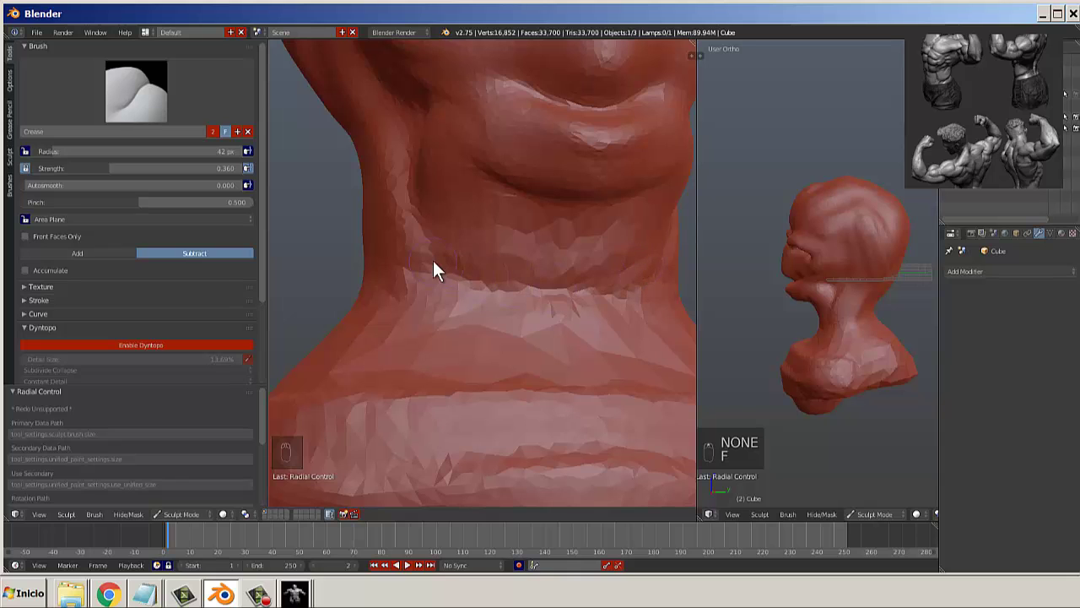
mouse_move(416, 326)
left_mouse_down()
mouse_move(616, 347)
mouse_move(370, 328)
left_mouse_up()
mouse_move(370, 327)
middle_mouse_down()
mouse_move(523, 427)
mouse_move(465, 350)
mouse_move(489, 292)
mouse_move(444, 290)
middle_mouse_up()
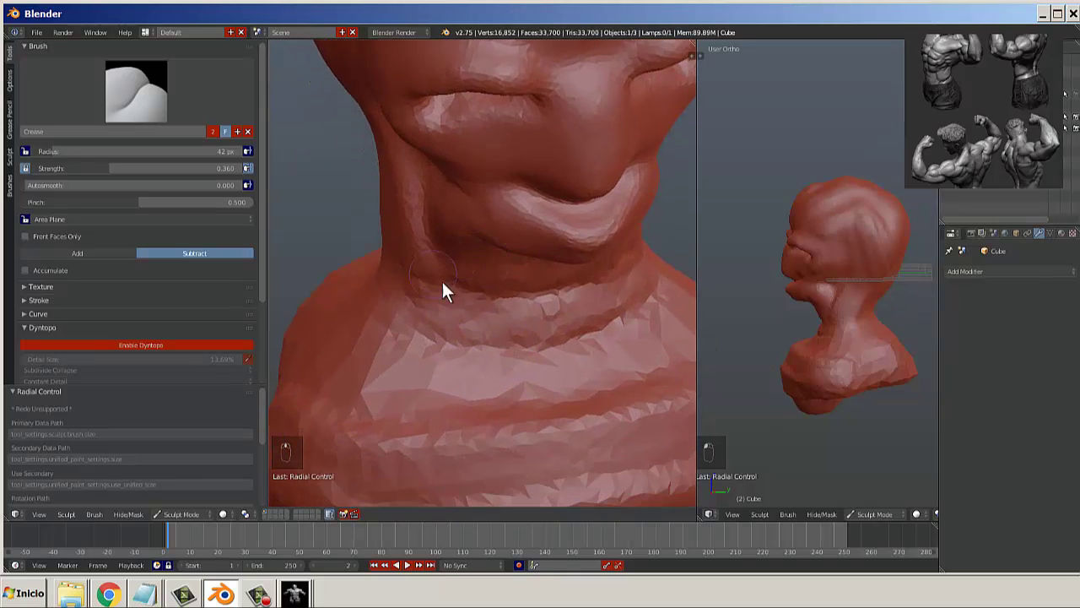
Tighten the crease at the base of the neck with the Pinch/Magnify brush, setting its radius to 108 px.
left_click(136, 91)
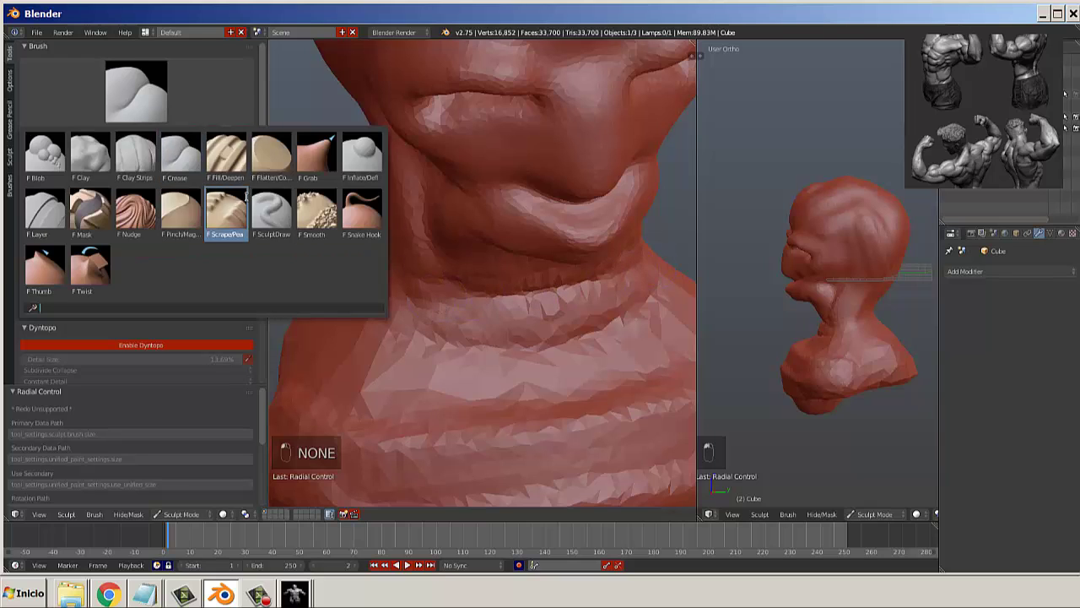
left_click(221, 223)
scroll(337, 275, "up", 2)
mouse_move(460, 297)
left_mouse_down()
mouse_move(693, 292)
mouse_move(431, 312)
mouse_move(507, 311)
left_mouse_up()
key("f")
left_click(567, 319)
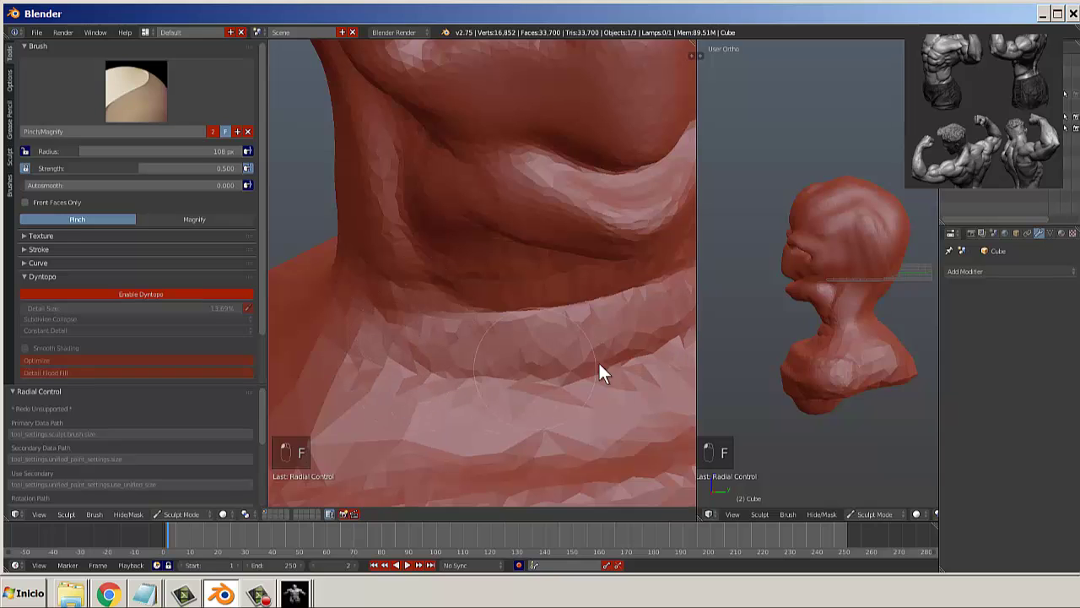
Smooth the base of the neck with the Smooth brush at 69 px radius and 0.104 strength.
scroll(611, 335, "down", 4)
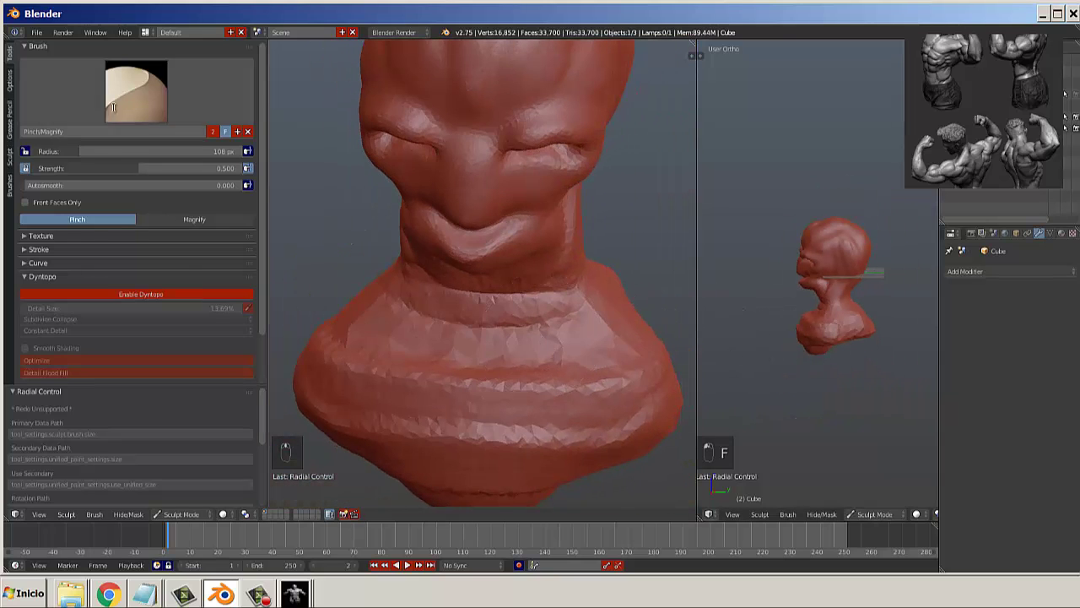
left_click(136, 91)
left_click(299, 211)
scroll(405, 245, "up", 3)
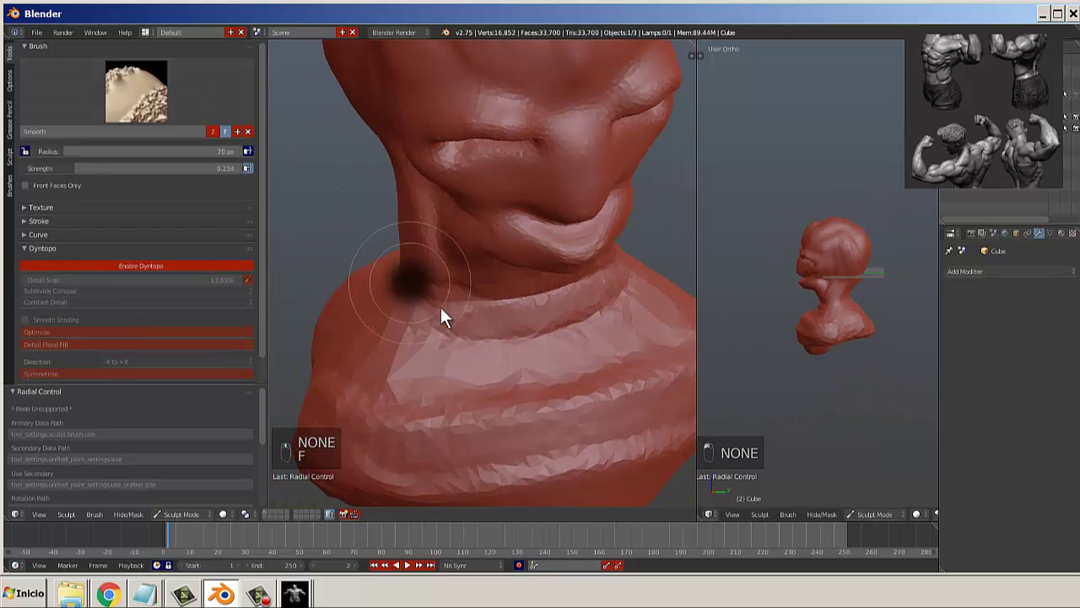
left_click_drag(60, 173, 43, 172)
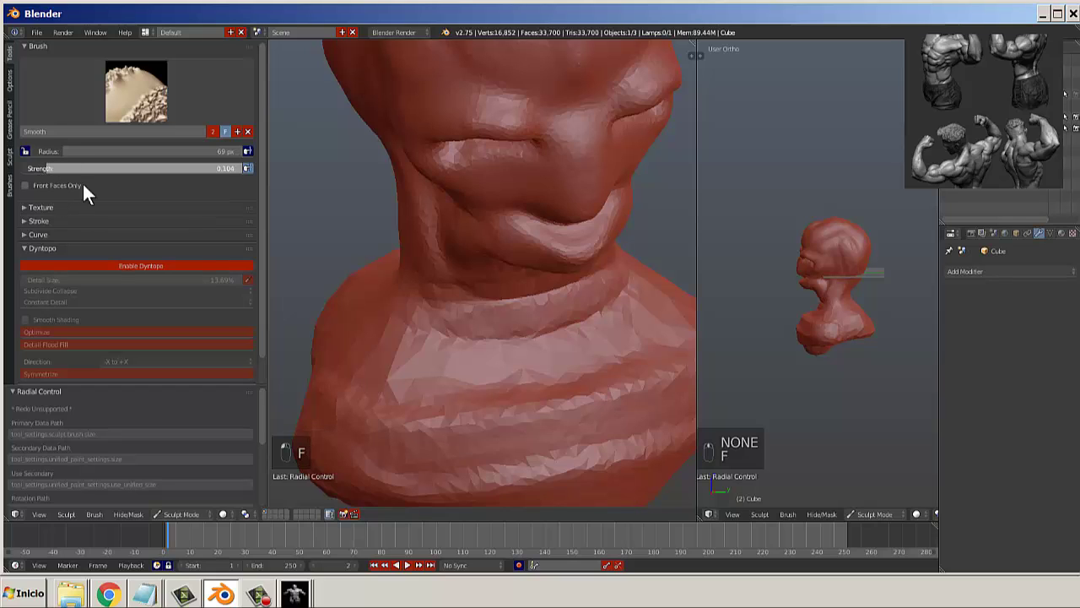
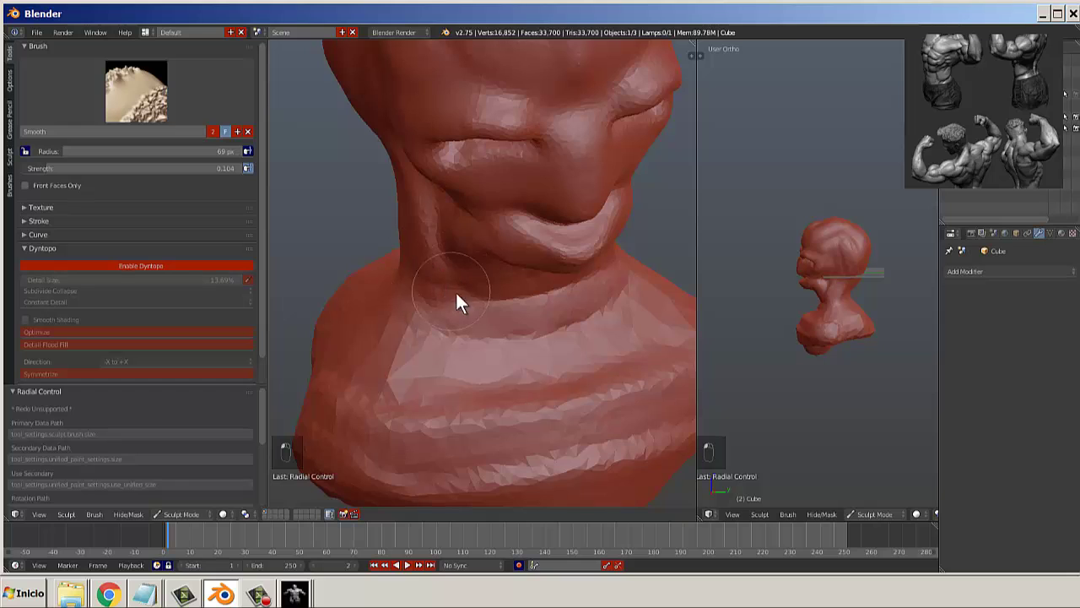
scroll(544, 388, "down", 4)
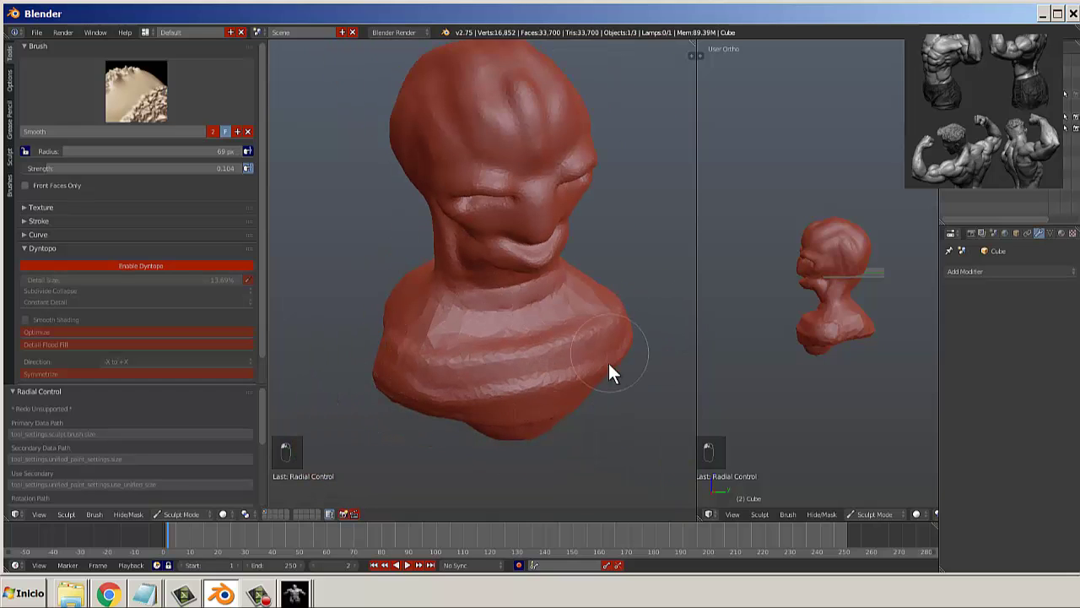
Push the bottom edge of the chest upward with the Grab brush at 136 px radius.
middle_click_drag(610, 369, 522, 310)
left_click(136, 92)
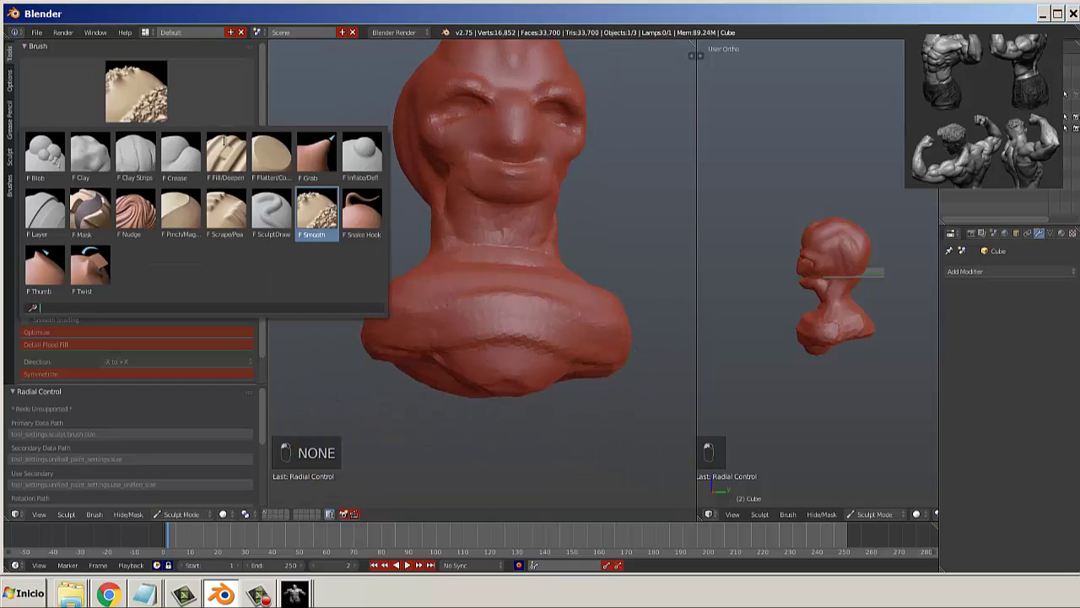
left_click(326, 159)
key("f")
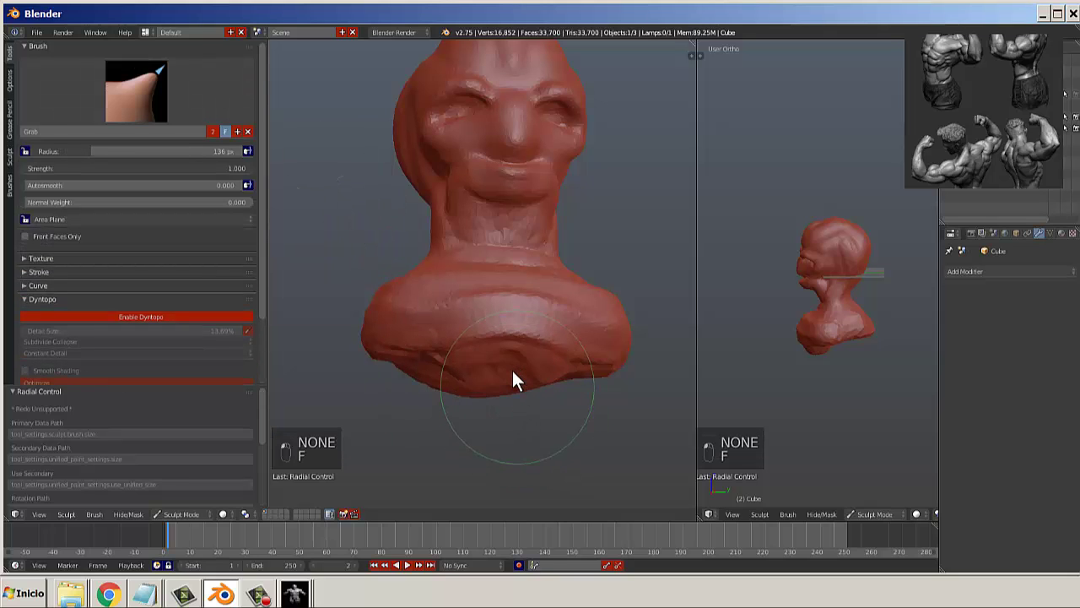
left_click_drag(519, 404, 518, 377)
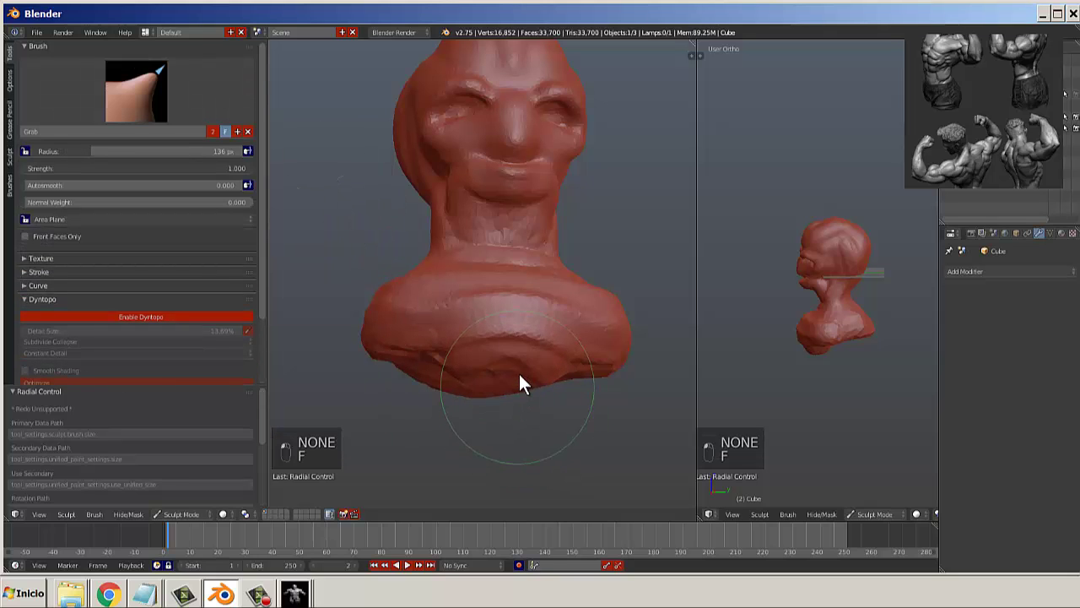
Level the underside of the bust with the Flatten/Contrast brush.
left_click(136, 91)
left_click(257, 165)
middle_click_drag(426, 363, 415, 241)
mouse_move(414, 236)
left_mouse_down()
mouse_move(466, 306)
mouse_move(409, 254)
mouse_move(532, 206)
mouse_move(499, 281)
mouse_move(431, 330)
mouse_move(480, 313)
mouse_move(517, 331)
left_mouse_up()
middle_click_drag(518, 331, 415, 434)
Try to build up the chest and shoulders with the Clay Strips brush at 136 px radius and 1.000 strength.
left_click(116, 111)
left_click(178, 160)
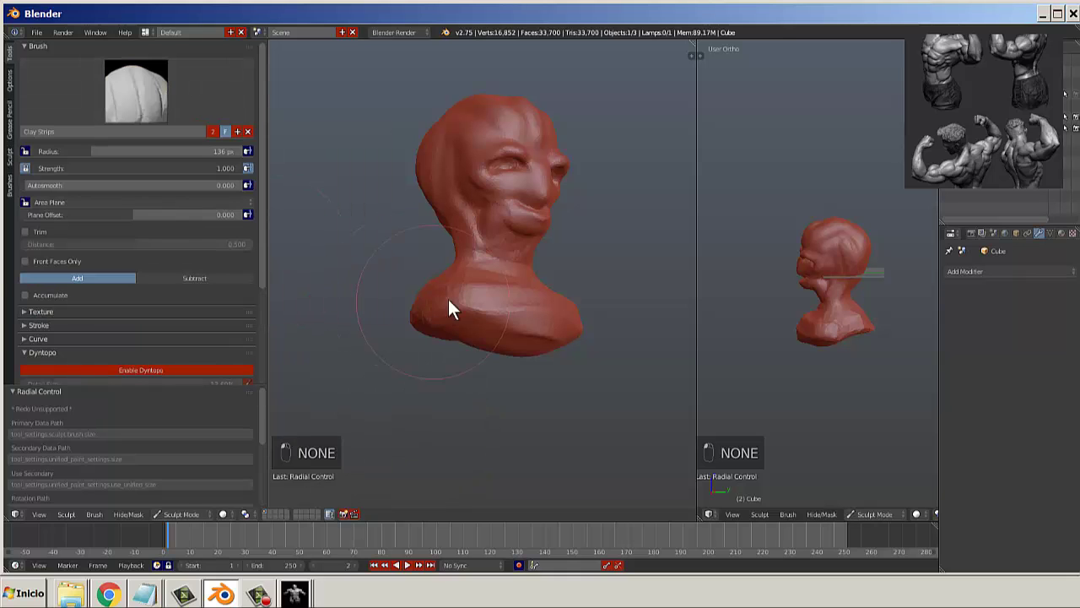
middle_click_drag(448, 299, 486, 253)
left_click_drag(488, 251, 438, 351)
mouse_move(436, 342)
middle_mouse_down()
mouse_move(463, 422)
mouse_move(393, 451)
middle_mouse_up()
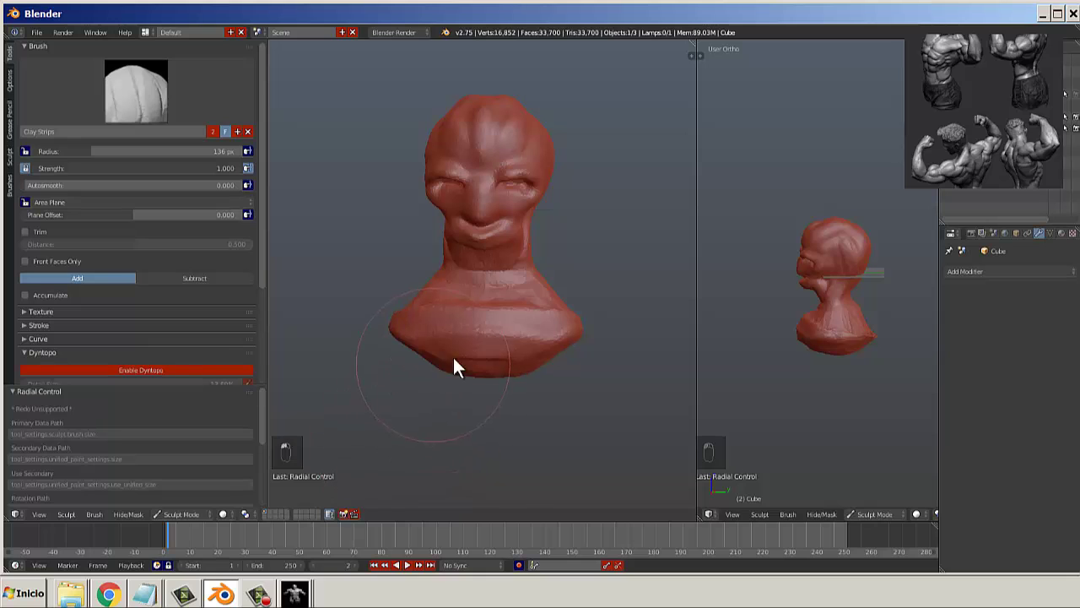
mouse_move(453, 362)
left_mouse_down()
mouse_move(543, 342)
mouse_move(446, 328)
mouse_move(514, 316)
left_mouse_up()
middle_click_drag(516, 317, 542, 327)
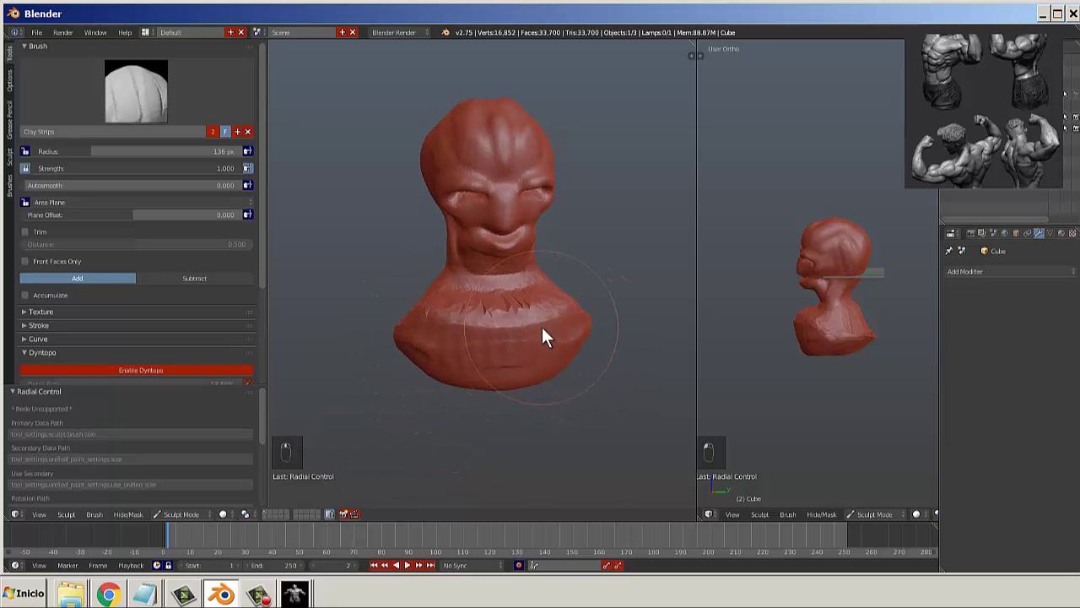
scroll(524, 333, "up", 2)
scroll(523, 333, "up", 4)
key("Tab")
key("Tab")
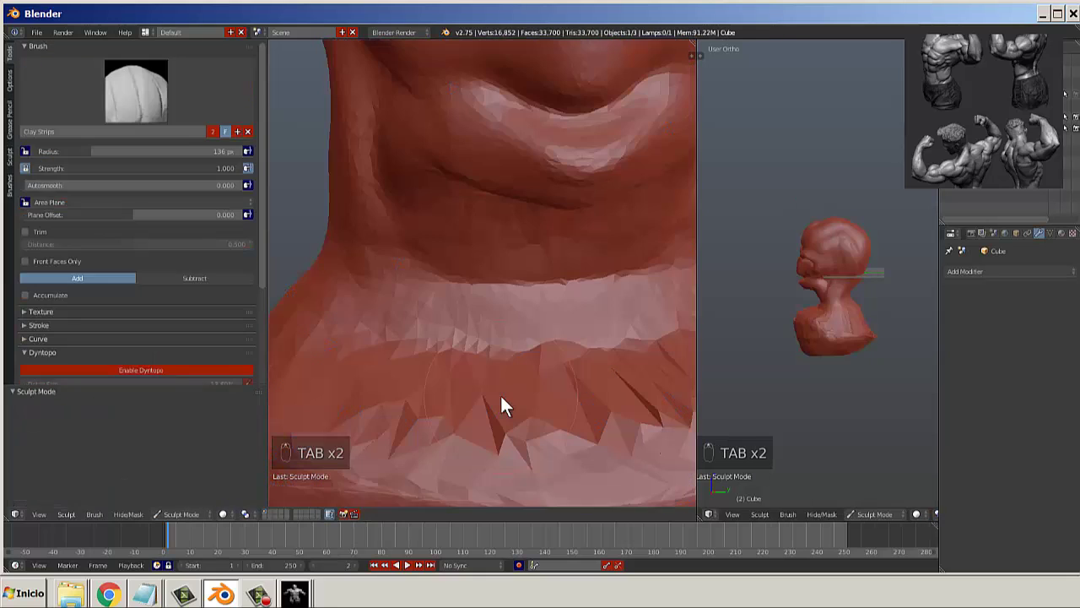
Undo the last three operations to remove the clay strokes from the chest and shoulders.
scroll(516, 431, "down", 3)
key("ctrl+z")
key("ctrl+z")
key("ctrl+z")
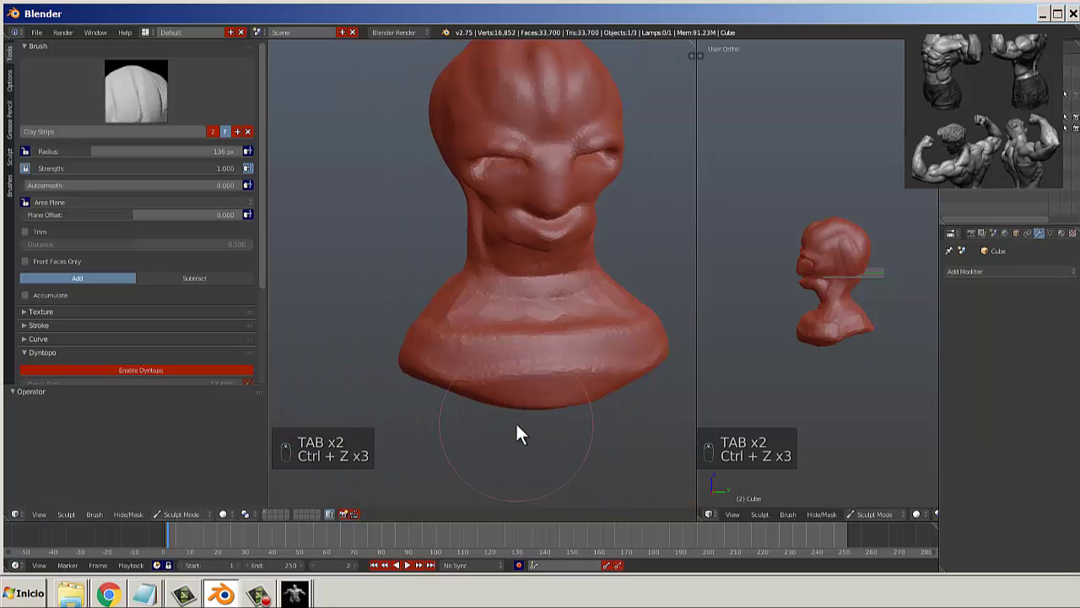
mouse_move(516, 420)
middle_mouse_down()
mouse_move(529, 369)
mouse_move(574, 374)
mouse_move(482, 390)
mouse_move(517, 395)
mouse_move(602, 366)
mouse_move(481, 391)
mouse_move(545, 422)
mouse_move(565, 364)
mouse_move(513, 403)
middle_mouse_up()
Pull the shoulders and upper back into shape with the Snake Hook brush at 208 px radius.
left_click(131, 95)
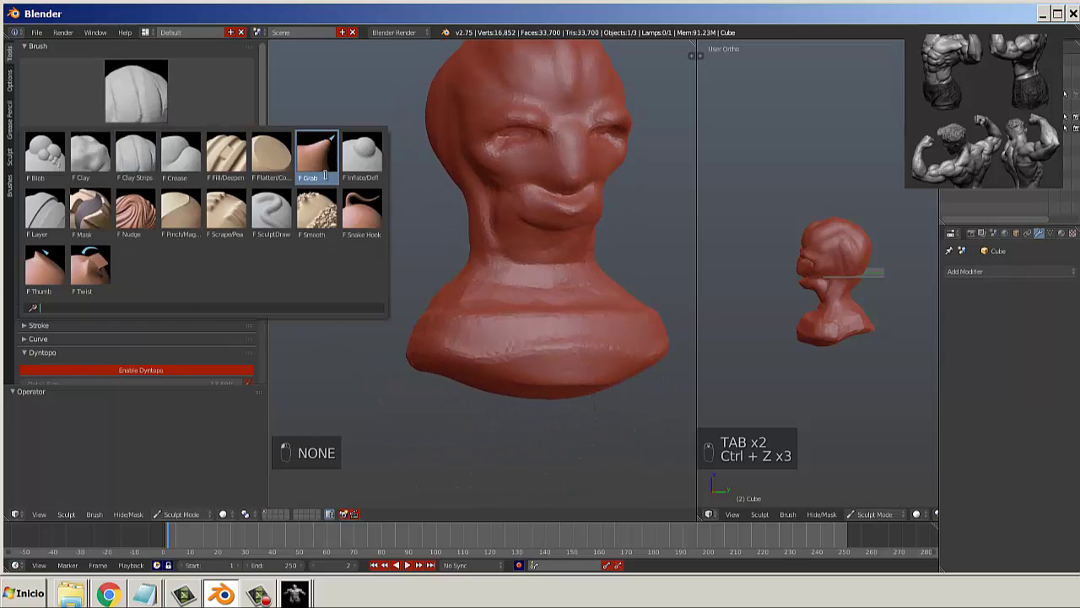
left_click(371, 211)
middle_click_drag(378, 287, 523, 287)
key("f")
left_click(494, 330)
mouse_move(494, 330)
middle_mouse_down()
mouse_move(443, 353)
mouse_move(437, 391)
mouse_move(533, 342)
mouse_move(571, 360)
mouse_move(526, 359)
mouse_move(606, 374)
middle_mouse_up()
left_click_drag(605, 372, 619, 372)
mouse_move(657, 359)
left_mouse_down()
mouse_move(715, 352)
mouse_move(614, 372)
mouse_move(530, 368)
left_mouse_up()
Soften the jagged facets on the upper back with the Smooth brush at 208 px radius and 0.104 strength.
scroll(506, 380, "up", 4)
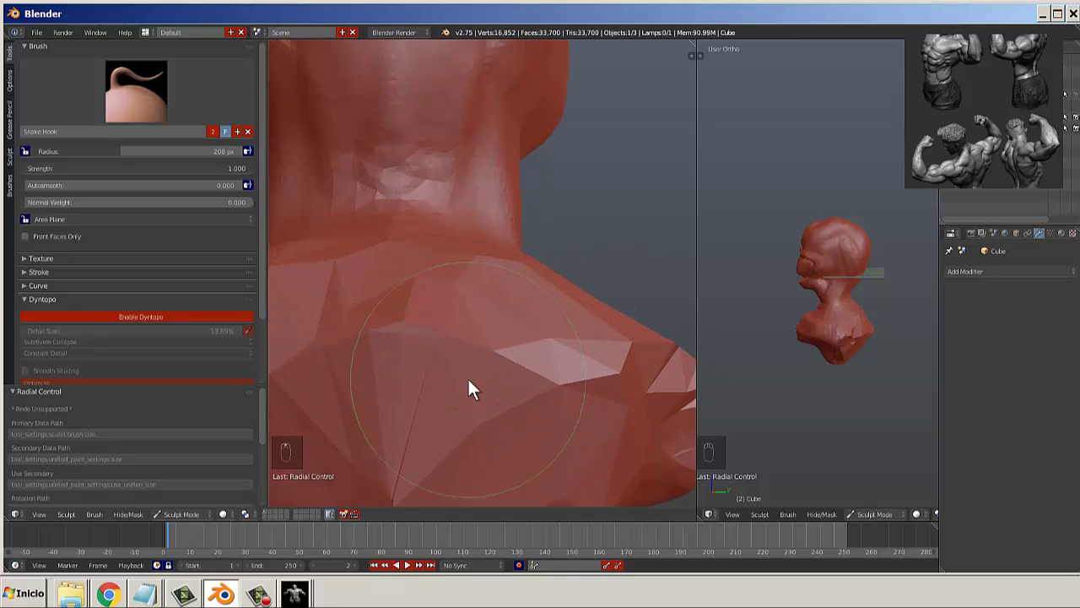
left_click(136, 90)
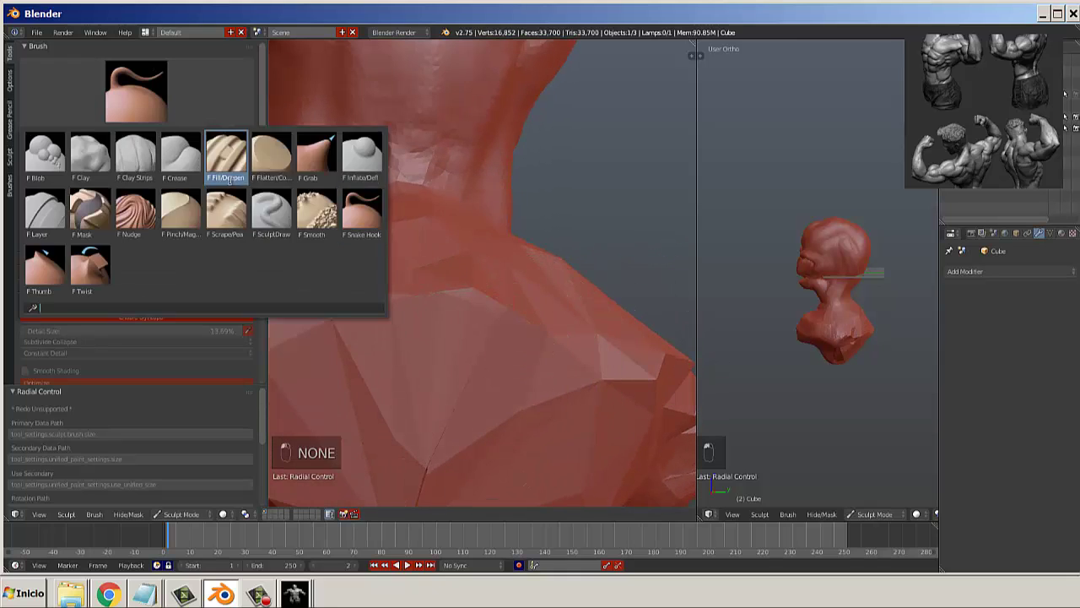
left_click(314, 227)
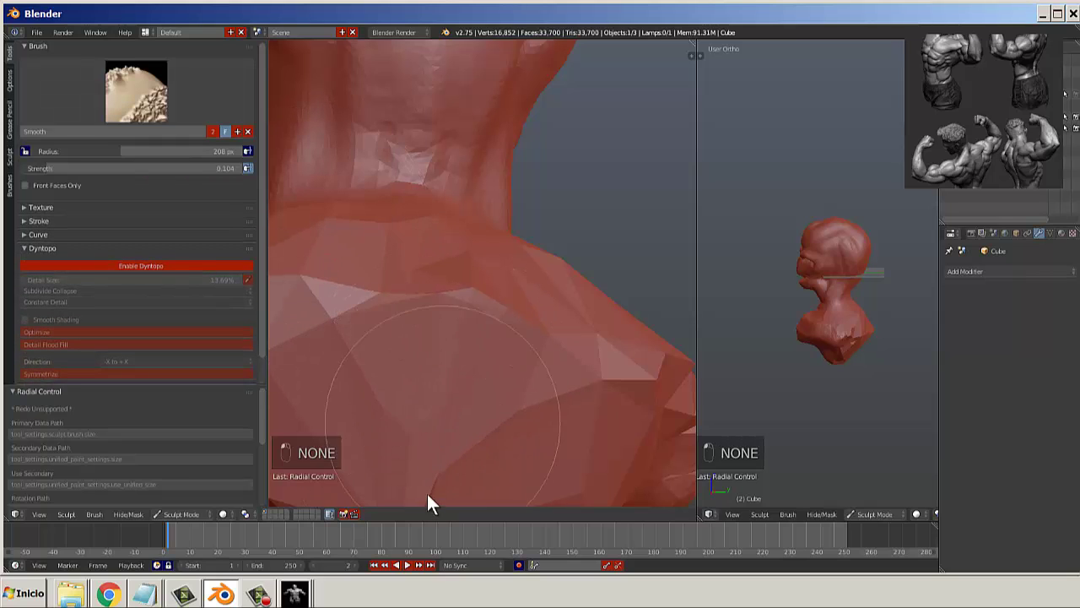
scroll(448, 438, "down", 3)
scroll(531, 412, "down", 1)
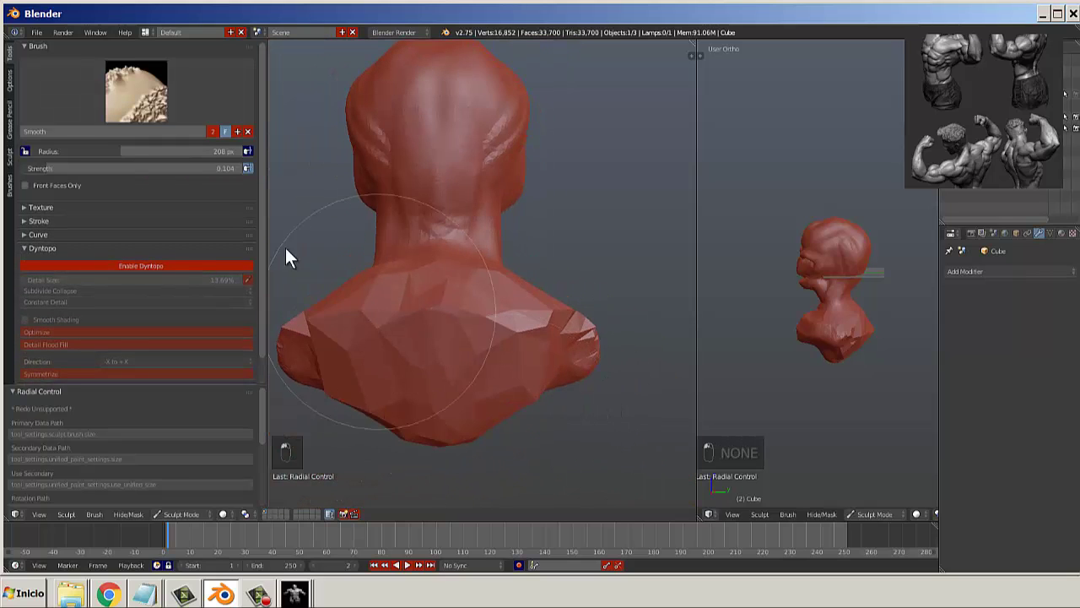
Swell the shoulders and chest with the Inflate/Deflate brush at 208 px radius and 1.000 strength.
left_click(136, 90)
left_click(362, 157)
left_click_drag(374, 363, 400, 358)
mouse_move(410, 361)
middle_mouse_down()
mouse_move(496, 380)
mouse_move(394, 405)
mouse_move(441, 395)
middle_mouse_up()
left_click_drag(425, 412, 426, 423)
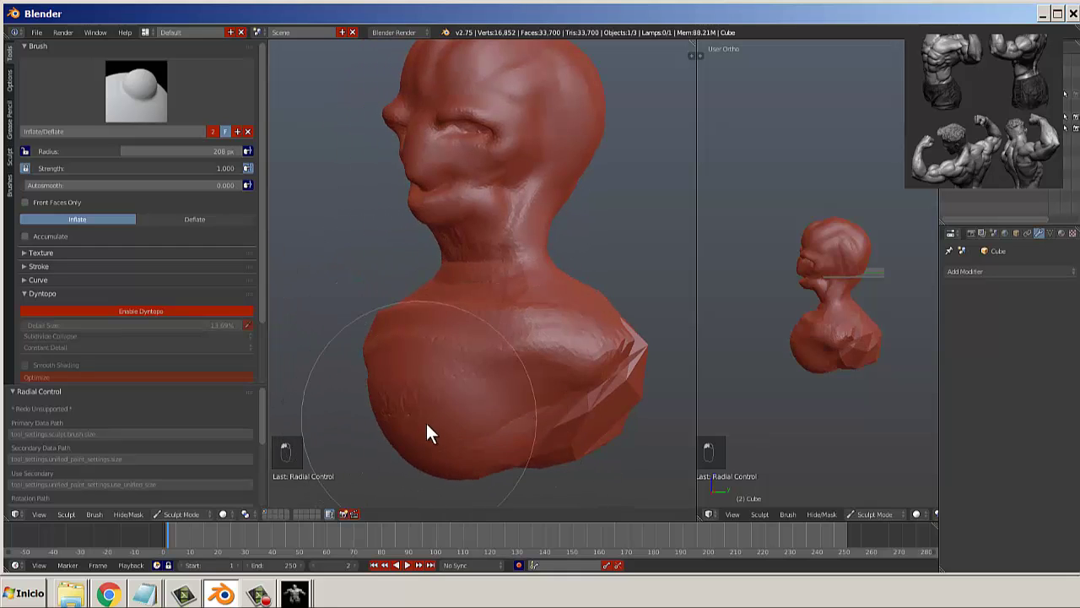
scroll(427, 423, "down", 1)
middle_click_drag(429, 423, 530, 423)
Resize the Flatten/Contrast brush and flatten the rough patch in the middle of the chest.
scroll(529, 422, "up", 2)
left_click(104, 100)
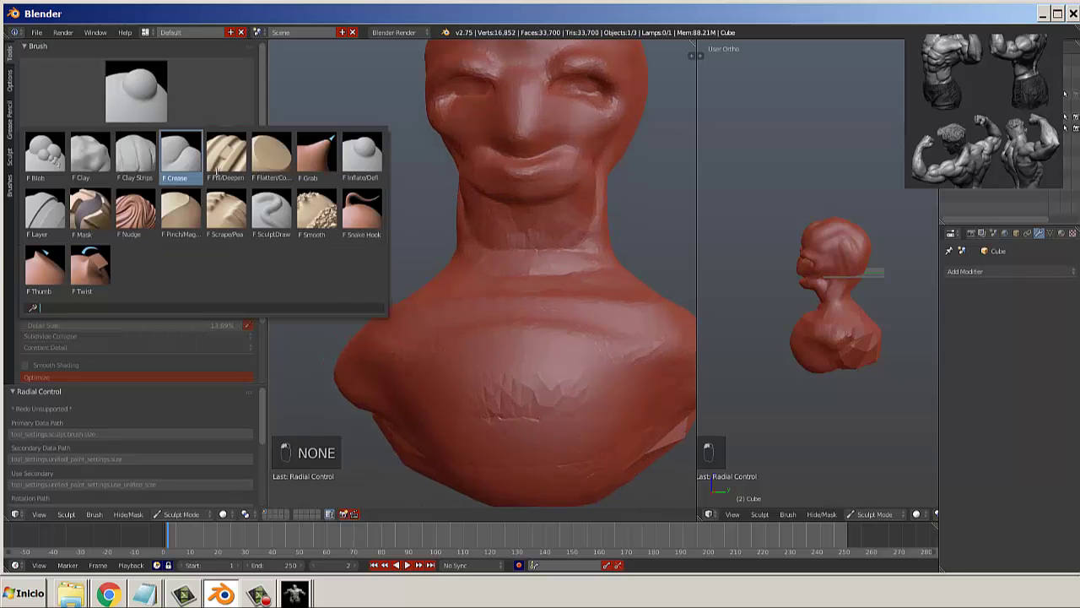
left_click(272, 159)
key("f")
left_click(426, 440)
mouse_move(473, 423)
left_mouse_down()
mouse_move(552, 415)
mouse_move(474, 379)
mouse_move(553, 376)
left_mouse_up()
Add volume to the lower chest and side with the Clay Strips brush at 140 px radius.
left_click(231, 117)
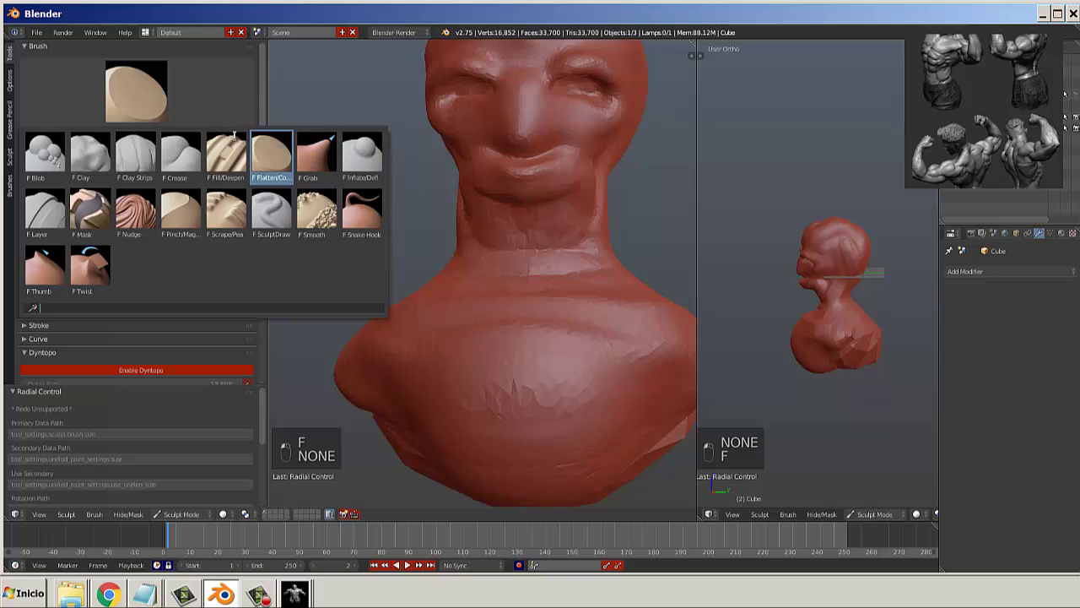
left_click(136, 154)
scroll(449, 349, "down", 2)
middle_click_drag(449, 349, 540, 383)
mouse_move(477, 397)
left_mouse_down()
mouse_move(550, 444)
mouse_move(444, 397)
mouse_move(427, 337)
mouse_move(426, 413)
left_mouse_up()
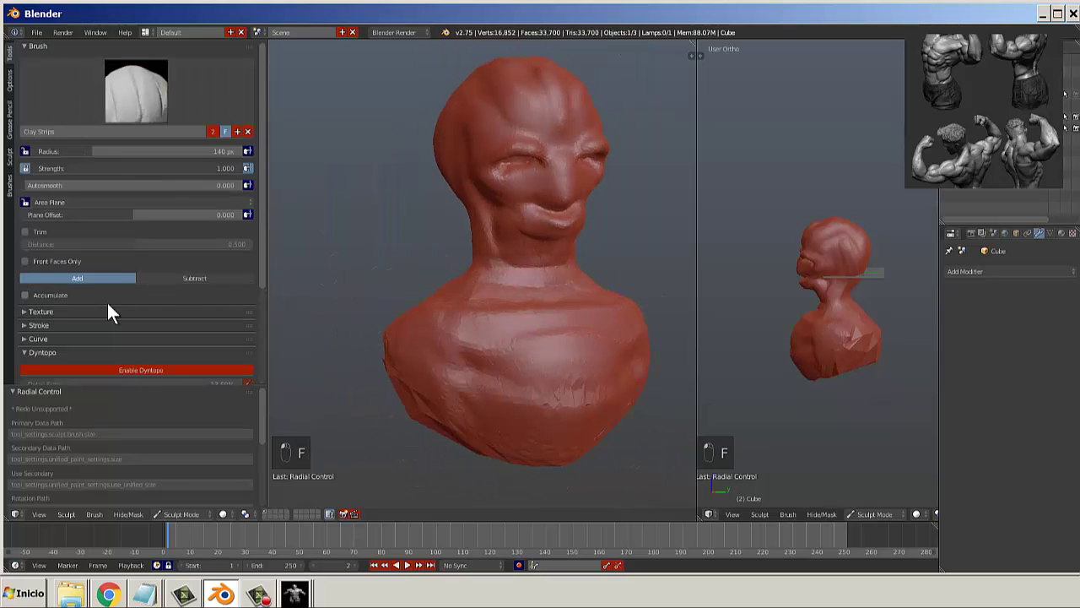
Set the Dyntopo detail size to 30% and build up the chest and lower torso with Clay Strips strokes.
scroll(106, 300, "down", 3)
left_click(203, 269)
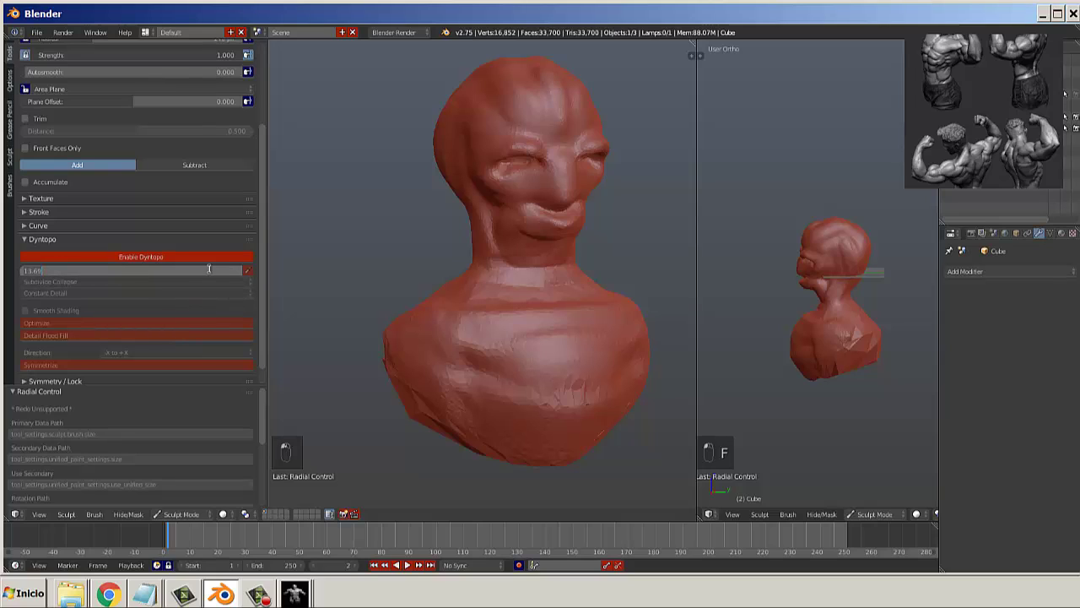
type("30")
key("Return")
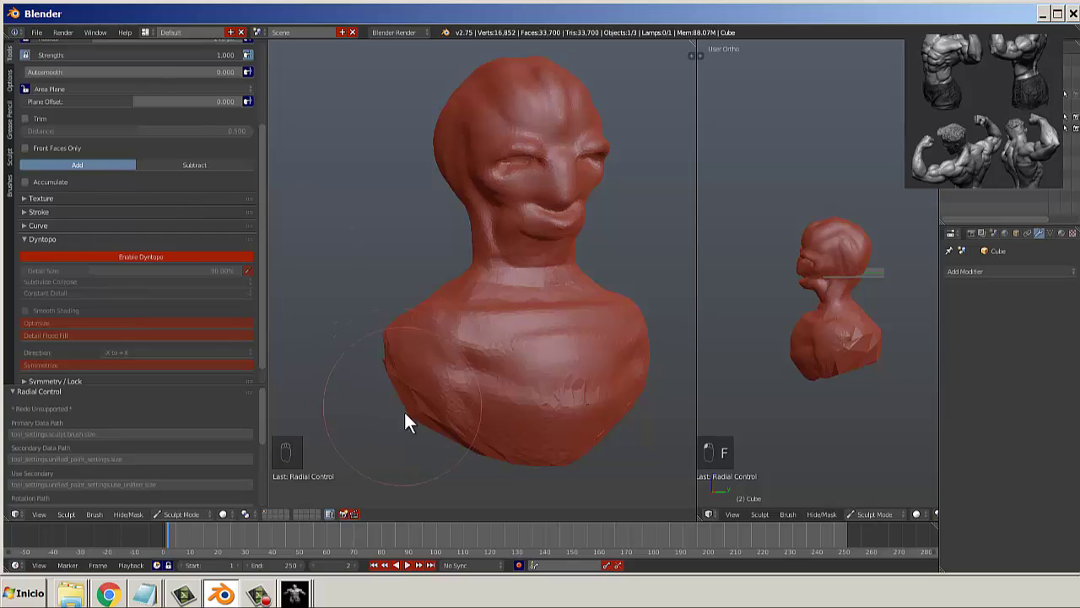
mouse_move(405, 422)
left_mouse_down()
mouse_move(511, 439)
mouse_move(502, 391)
mouse_move(448, 337)
left_mouse_up()
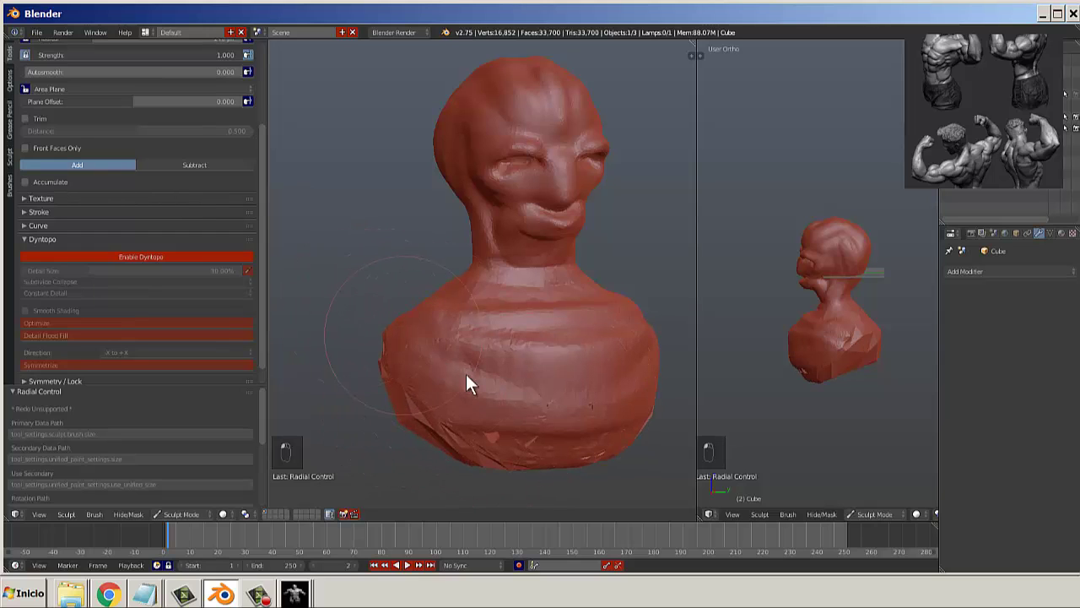
mouse_move(469, 382)
left_mouse_down()
mouse_move(571, 445)
mouse_move(390, 446)
left_mouse_up()
mouse_move(390, 446)
middle_mouse_down()
mouse_move(608, 458)
mouse_move(420, 404)
middle_mouse_up()
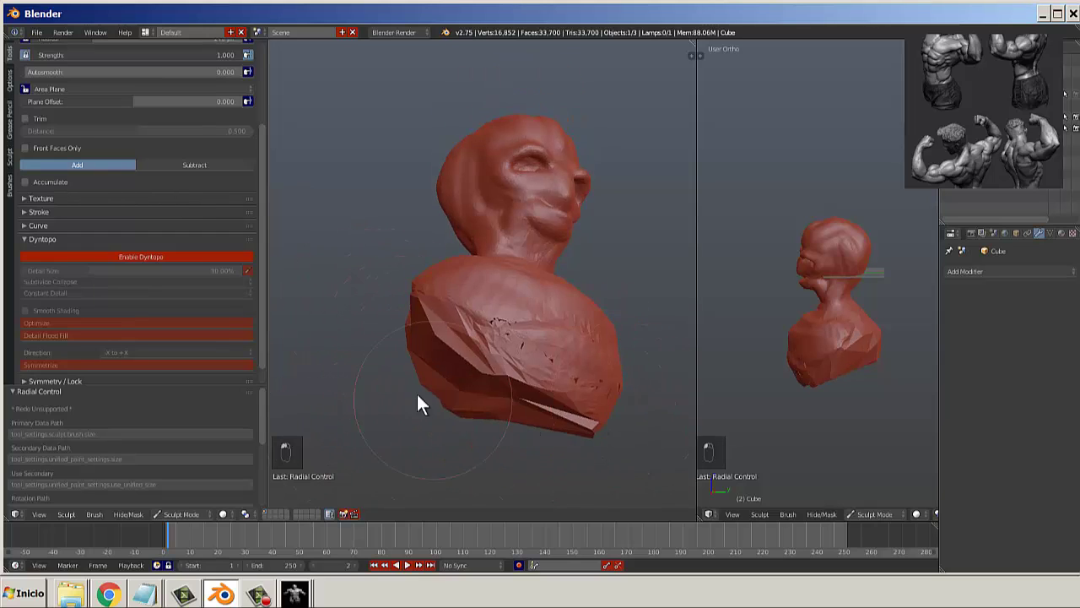
Stroke along the lower edge of the chest with the Clay Strips brush at 140 px radius and 1.000 strength.
scroll(420, 403, "up", 2)
left_click_drag(549, 429, 415, 362)
scroll(73, 88, "up", 5)
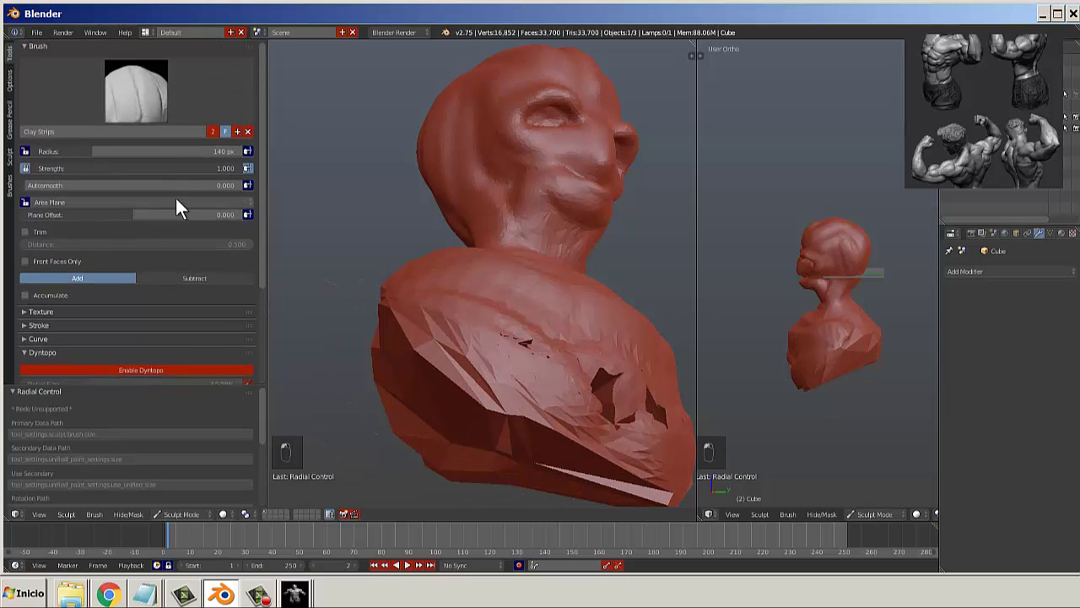
Flatten the jagged lower side and torn patches of the chest with the Flatten/Contrast brush at 0.500 strength.
left_click(136, 90)
left_click(273, 162)
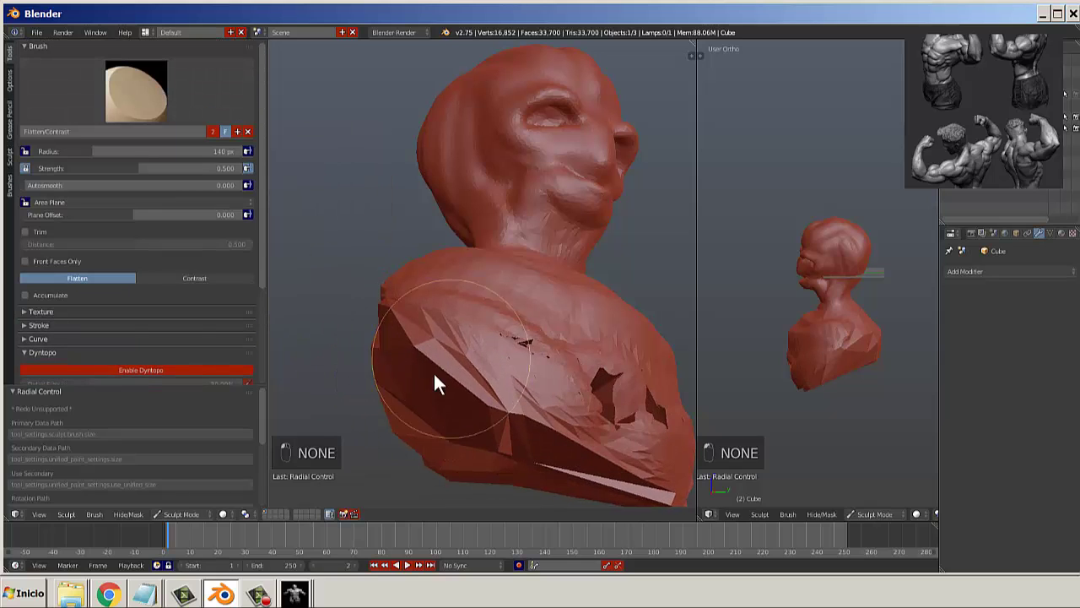
mouse_move(434, 384)
left_mouse_down()
mouse_move(490, 337)
mouse_move(429, 374)
left_mouse_up()
middle_click_drag(434, 374, 488, 363)
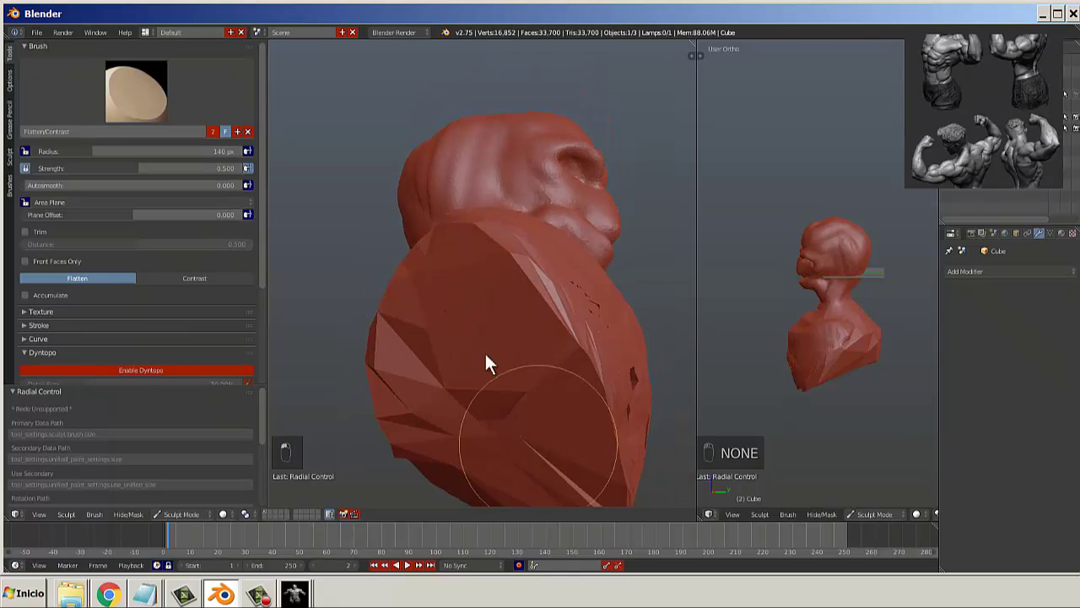
middle_click_drag(532, 217, 414, 426)
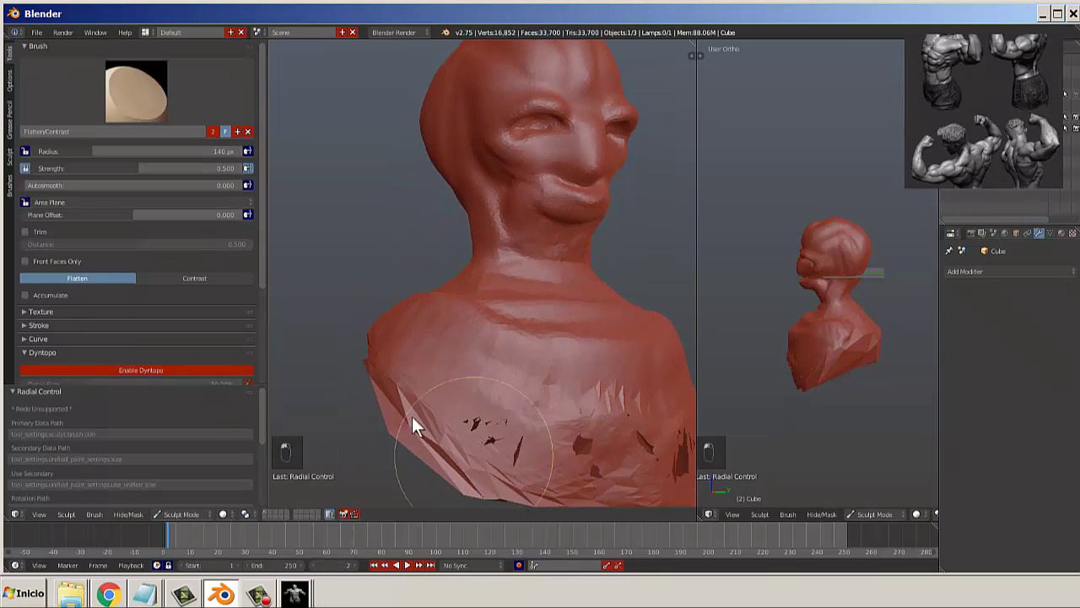
scroll(439, 417, "up", 6)
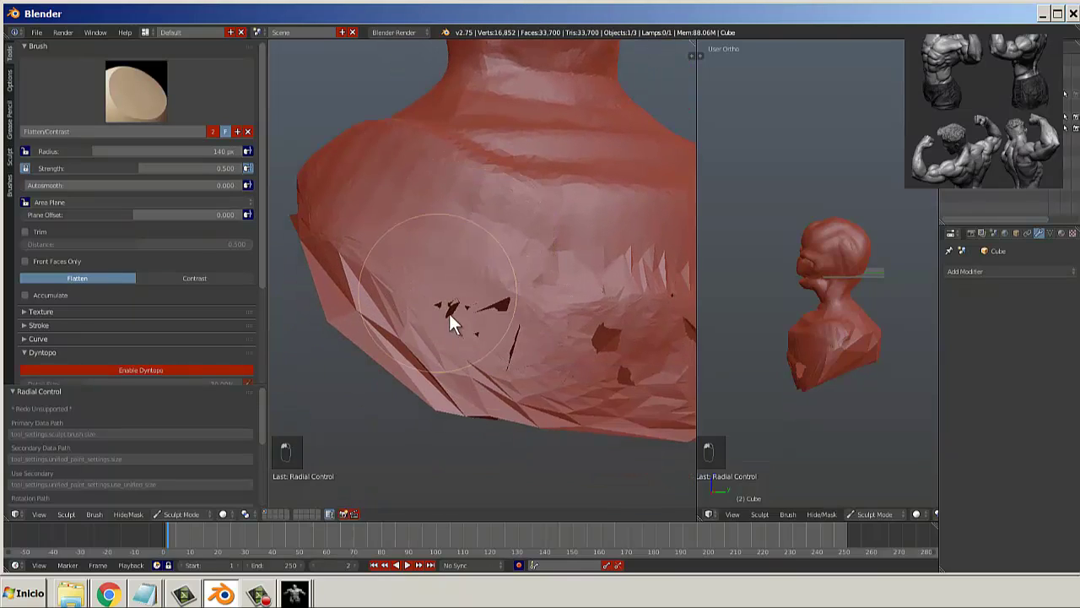
left_click_drag(449, 313, 487, 334)
Smooth the rough patches across the lower chest with the Smooth brush at 140 px radius and 0.104 strength.
left_click(160, 80)
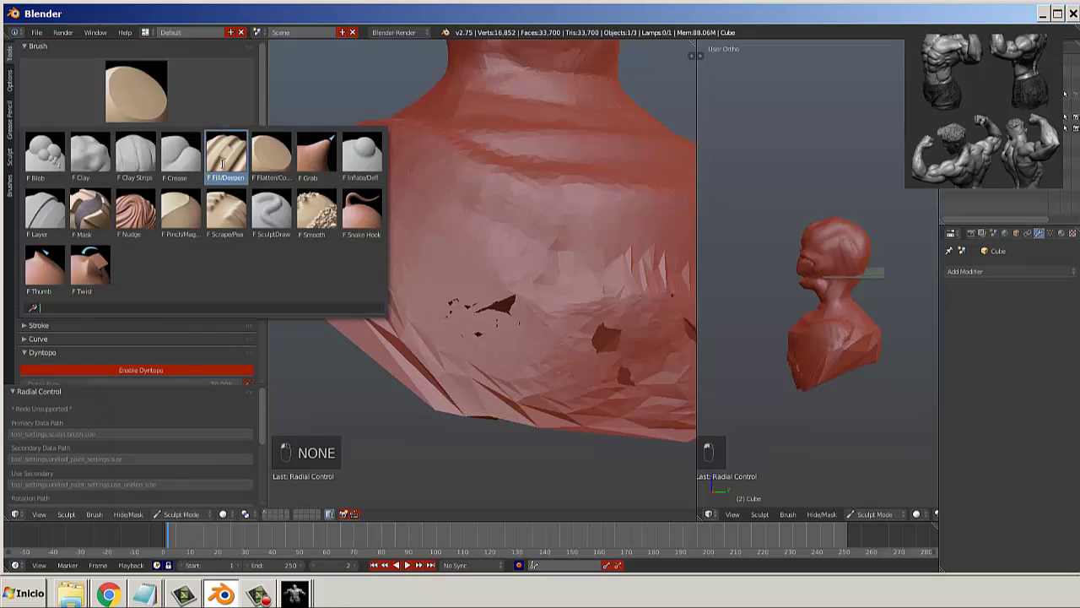
left_click(285, 190)
left_click(135, 88)
left_click(317, 213)
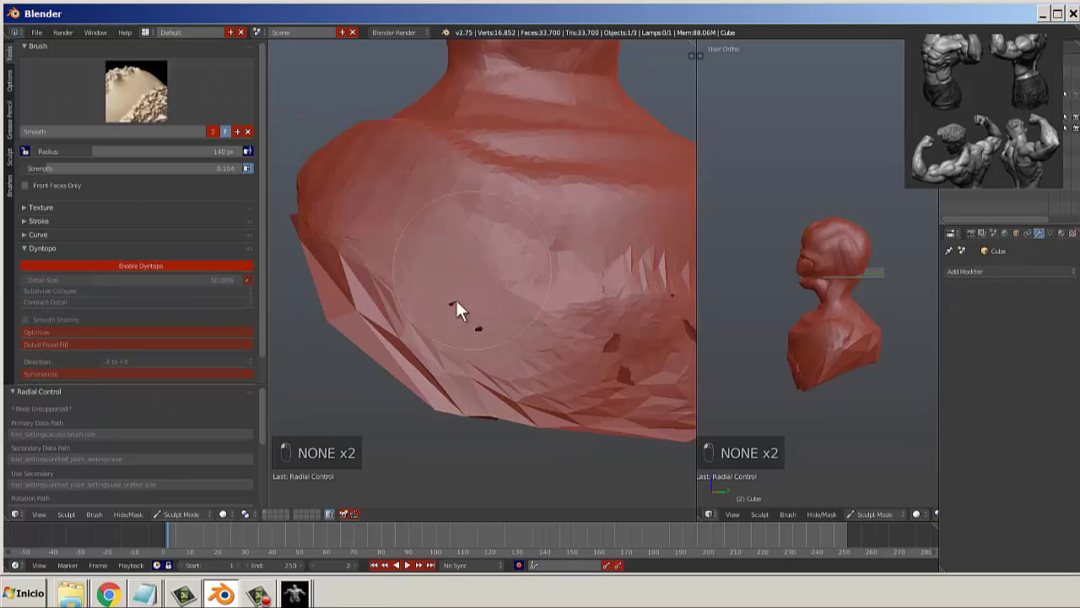
scroll(557, 371, "down", 3)
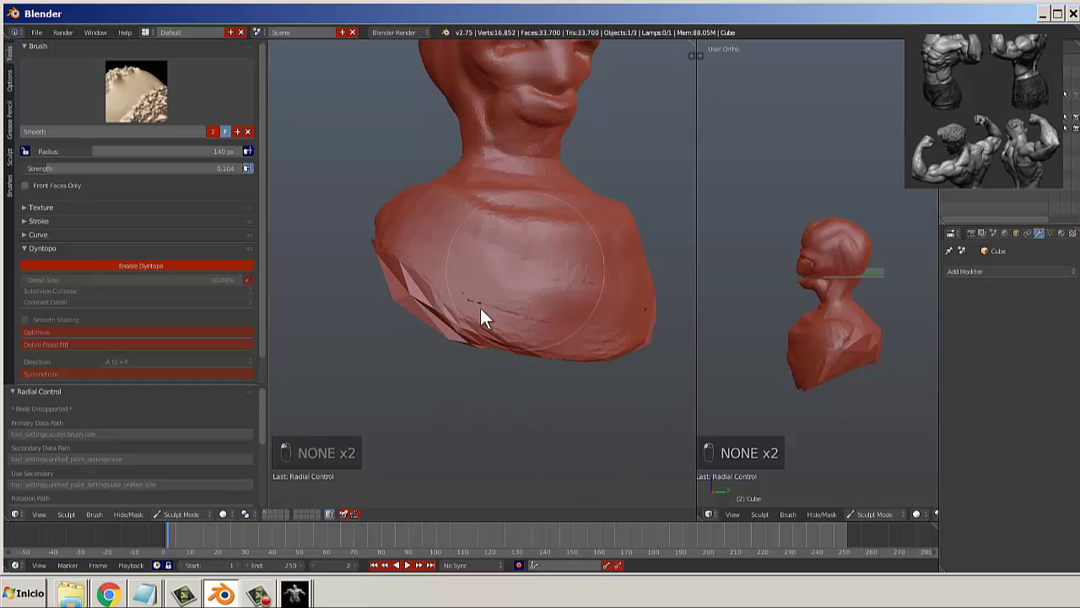
mouse_move(480, 316)
left_mouse_down()
mouse_move(489, 272)
mouse_move(569, 248)
mouse_move(610, 296)
mouse_move(583, 341)
left_mouse_up()
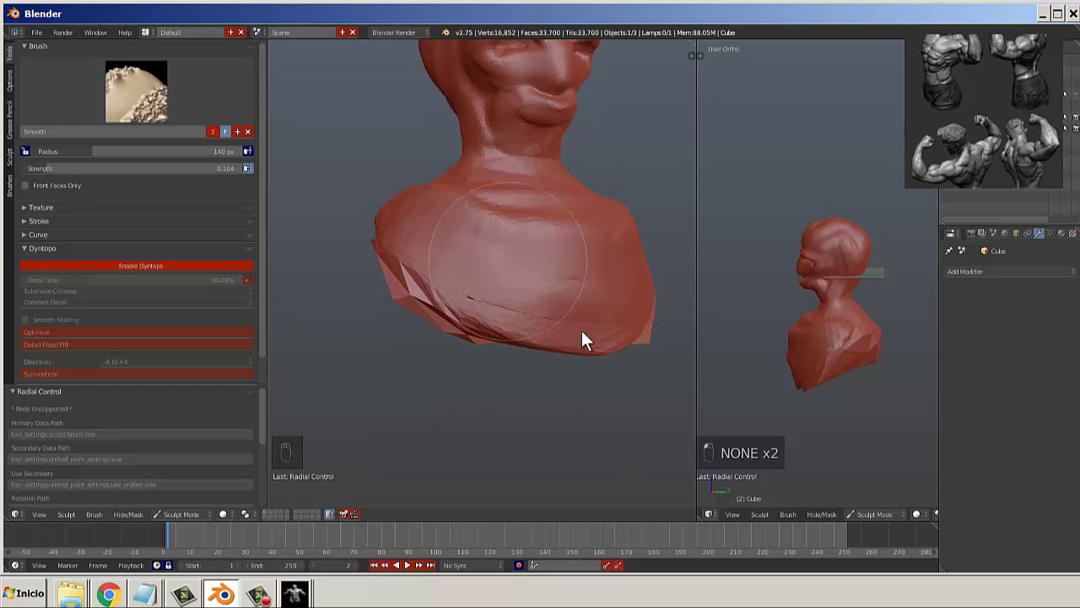
Examine the mesh topology along the lower chest crease in Edit Mode and return to Sculpt Mode.
scroll(549, 342, "up", 2)
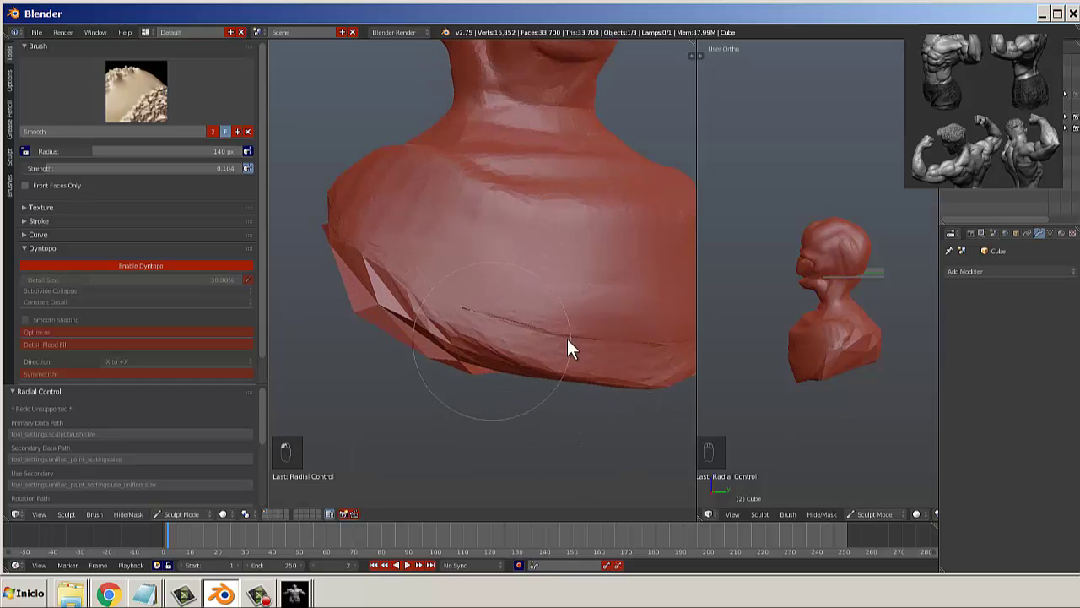
scroll(567, 347, "up", 2)
middle_click_drag(559, 324, 516, 309, "shift")
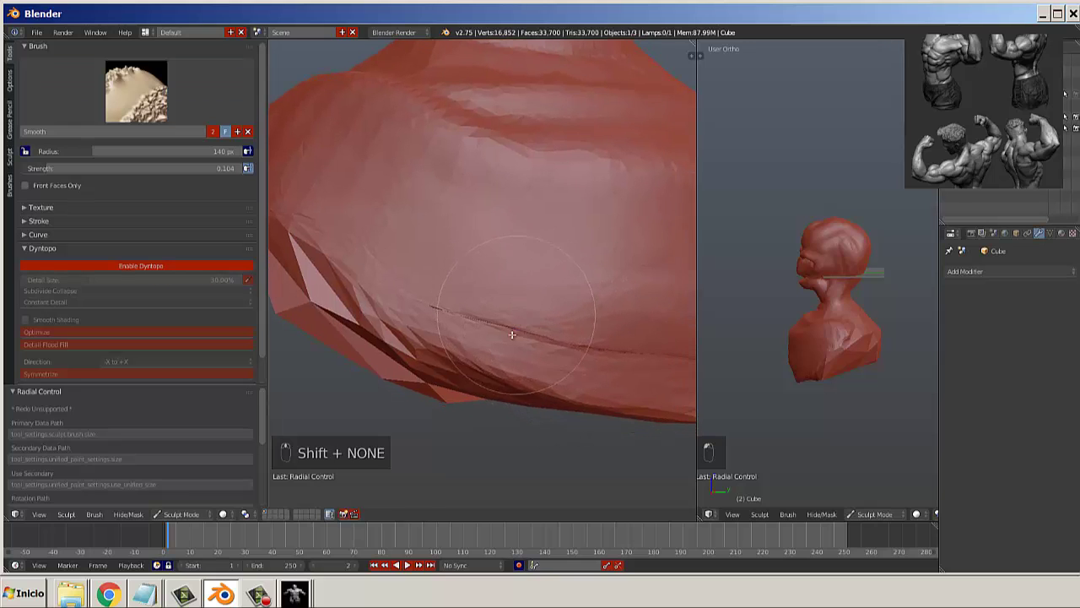
key("Tab")
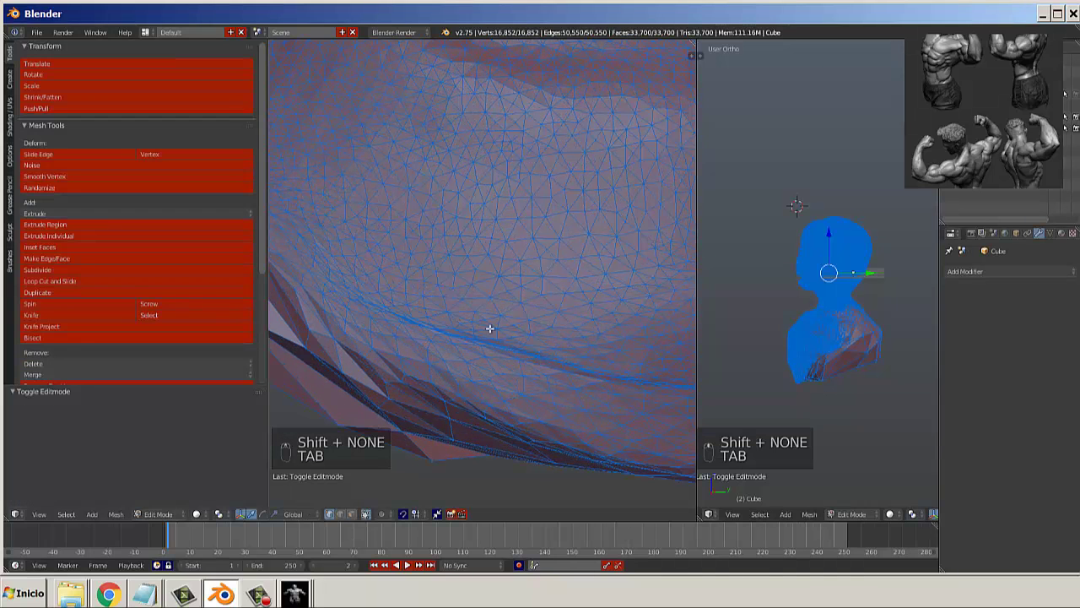
scroll(476, 402, "up", 2)
scroll(476, 402, "up", 3)
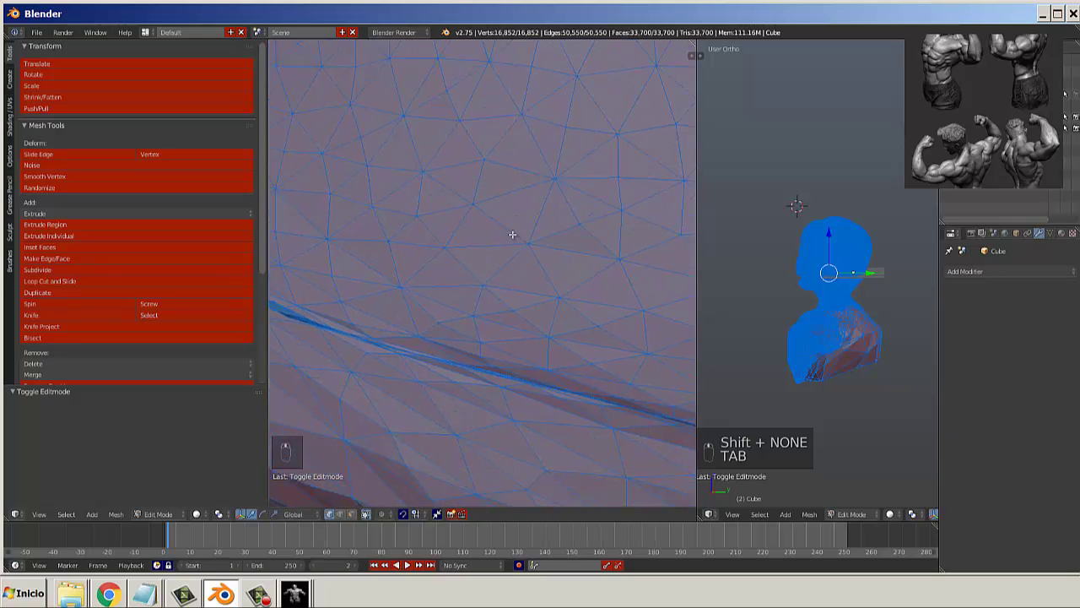
key("Tab")
Smooth the crease along the lower chest, keeping the Dyntopo detail size at 30%.
mouse_move(488, 304)
left_mouse_down()
mouse_move(365, 359)
mouse_move(487, 335)
mouse_move(586, 367)
mouse_move(369, 331)
mouse_move(325, 290)
mouse_move(506, 321)
mouse_move(417, 309)
mouse_move(329, 270)
left_mouse_up()
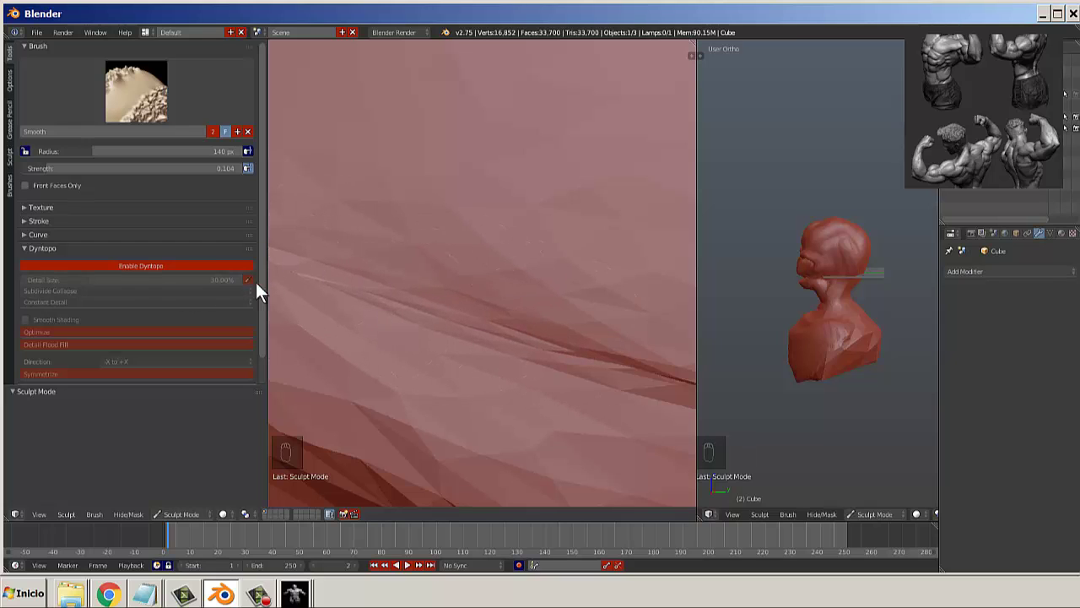
left_click(109, 283)
key("Return")
scroll(606, 336, "down", 2)
mouse_move(422, 308)
left_mouse_down()
mouse_move(663, 351)
mouse_move(453, 300)
mouse_move(568, 333)
left_mouse_up()
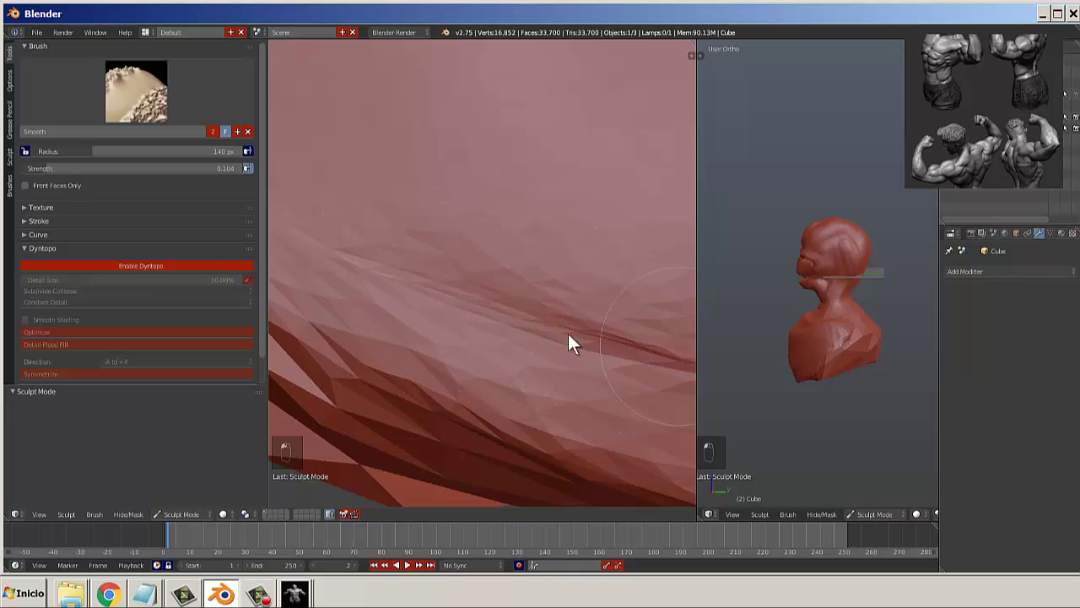
Flatten the lower chest crease with the Flatten/Contrast brush at 140 px radius and 0.500 strength.
left_click(144, 101)
left_click(272, 158)
scroll(474, 344, "down", 4)
mouse_move(472, 341)
left_mouse_down()
mouse_move(428, 303)
mouse_move(421, 227)
mouse_move(623, 331)
mouse_move(381, 249)
mouse_move(600, 278)
mouse_move(461, 310)
mouse_move(624, 316)
mouse_move(461, 313)
left_mouse_up()
scroll(523, 285, "down", 5)
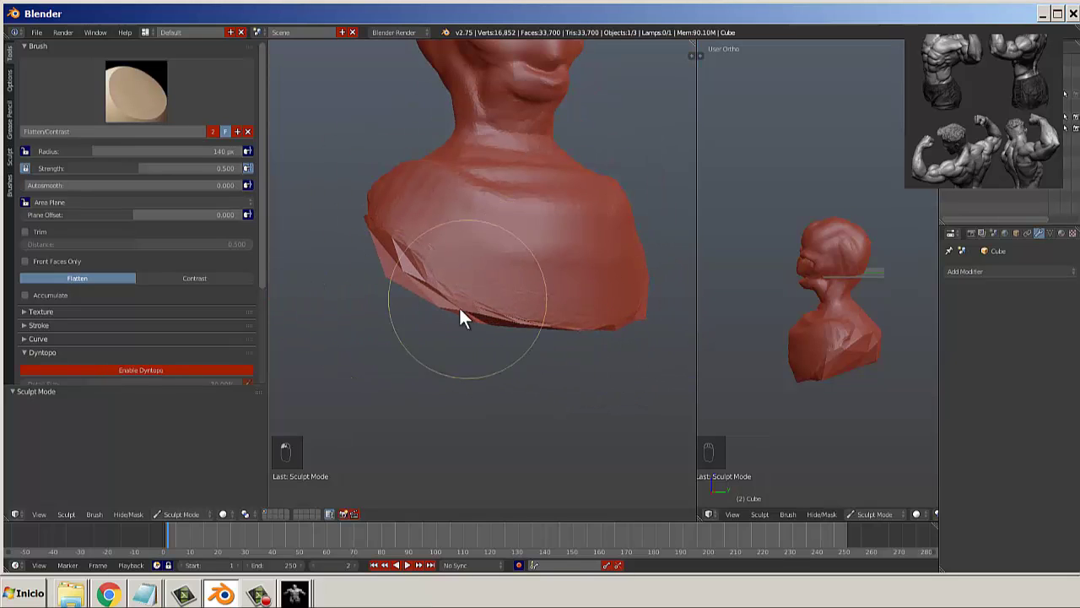
Flatten the faceted underside and lower back of the torso with the Flatten/Contrast brush.
middle_click_drag(461, 313, 487, 233)
mouse_move(555, 299)
left_mouse_down()
mouse_move(560, 260)
mouse_move(559, 314)
mouse_move(532, 288)
mouse_move(393, 292)
left_mouse_up()
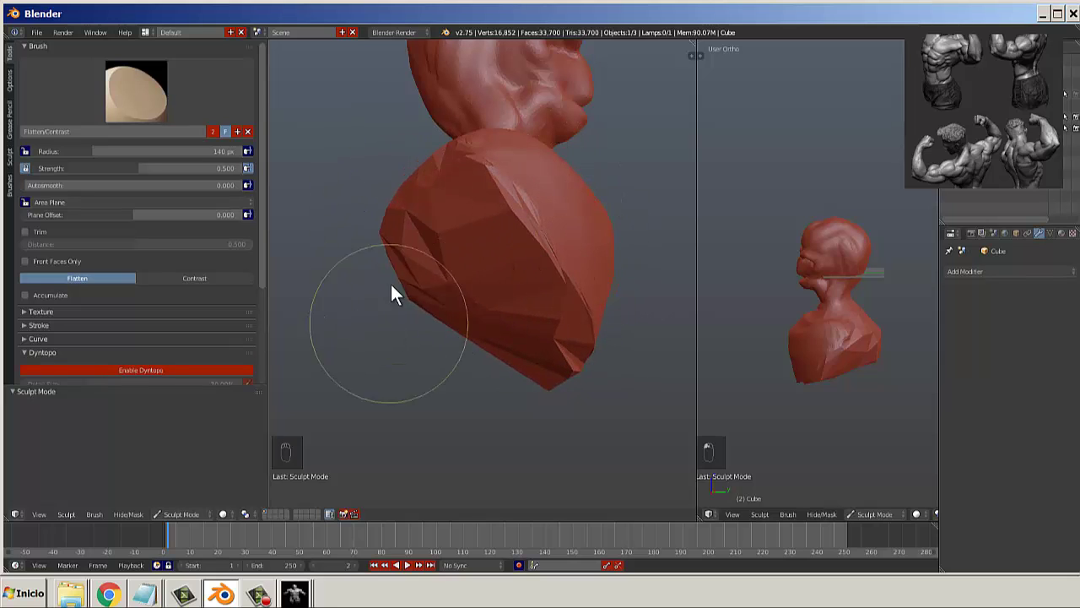
mouse_move(394, 292)
middle_mouse_down()
mouse_move(482, 313)
mouse_move(526, 303)
middle_mouse_up()
mouse_move(525, 297)
left_mouse_down()
mouse_move(403, 215)
mouse_move(497, 282)
left_mouse_up()
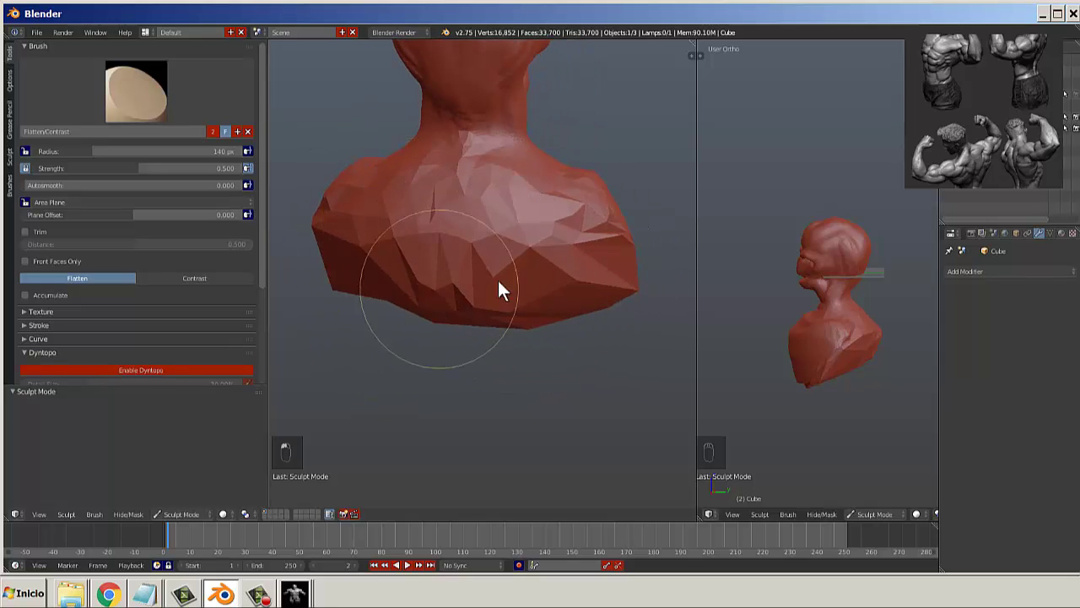
mouse_move(497, 282)
middle_mouse_down()
mouse_move(464, 296)
mouse_move(437, 289)
mouse_move(532, 325)
middle_mouse_up()
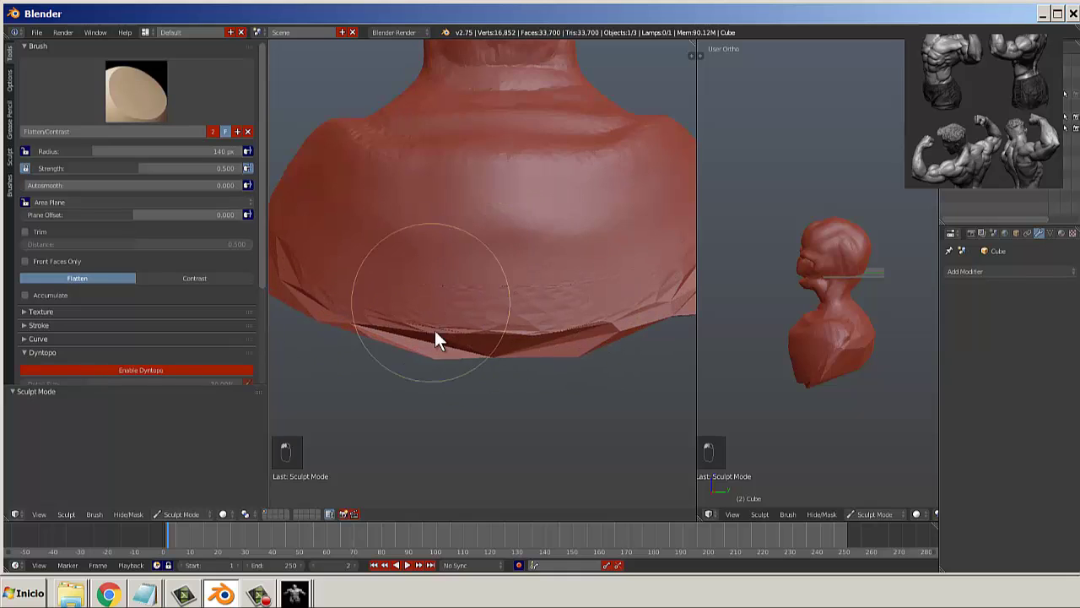
Swell the middle of the lower chest with the Inflate/Deflate brush.
left_click(157, 109)
left_click(357, 160)
mouse_move(572, 331)
left_mouse_down()
mouse_move(543, 317)
mouse_move(447, 314)
mouse_move(481, 310)
left_mouse_up()
Smooth the bulging lower chest and the underside of the bust with the Smooth brush at 0.104 strength.
left_click(102, 86)
left_click(318, 214)
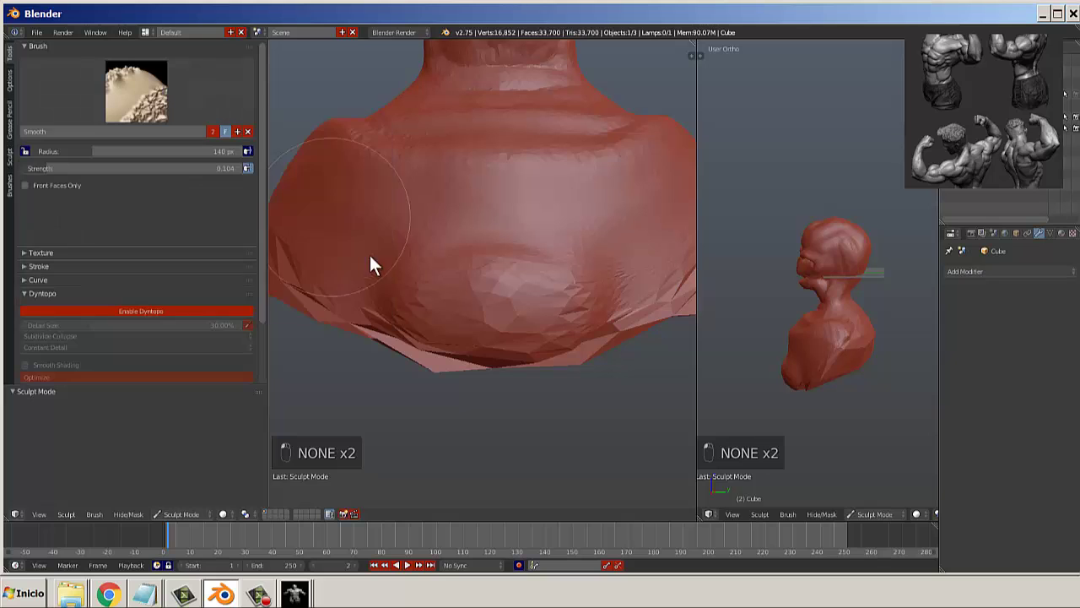
left_click_drag(369, 265, 368, 330)
mouse_move(369, 330)
middle_mouse_down()
mouse_move(488, 226)
mouse_move(491, 167)
middle_mouse_up()
mouse_move(491, 166)
left_mouse_down()
mouse_move(563, 197)
mouse_move(541, 243)
left_mouse_up()
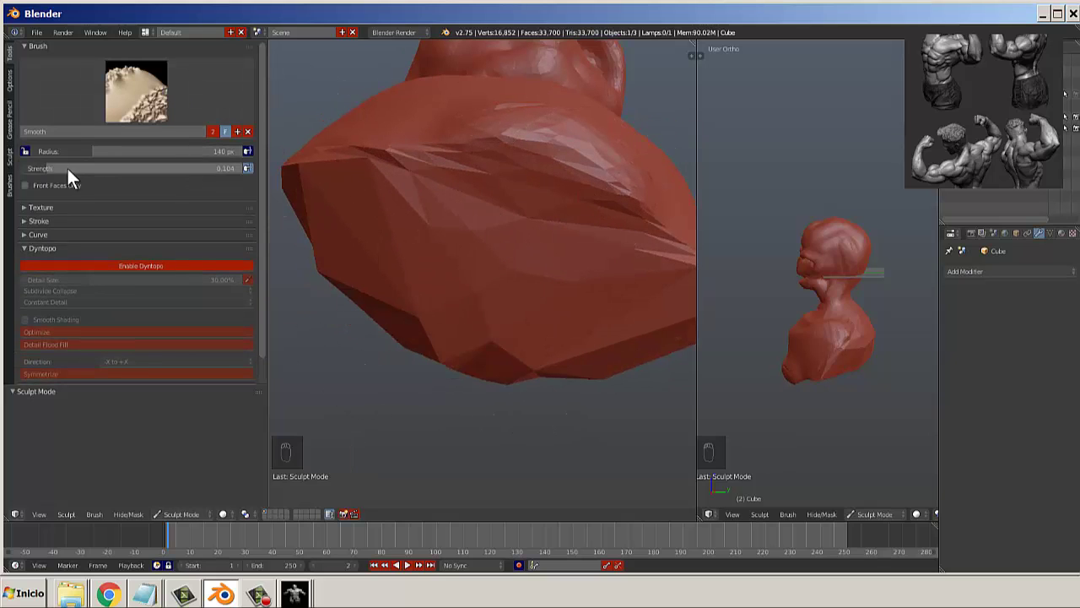
Raise the Smooth brush strength to 0.683 and round off the underside and lower edge of the bust.
left_click_drag(67, 168, 190, 169)
mouse_move(489, 221)
left_mouse_down()
mouse_move(444, 165)
mouse_move(518, 180)
mouse_move(357, 234)
mouse_move(429, 200)
mouse_move(504, 296)
left_mouse_up()
middle_click_drag(504, 299, 523, 224)
mouse_move(523, 225)
left_mouse_down()
mouse_move(581, 211)
mouse_move(545, 200)
mouse_move(574, 213)
mouse_move(608, 202)
mouse_move(389, 236)
mouse_move(301, 224)
mouse_move(419, 300)
mouse_move(459, 306)
mouse_move(461, 279)
mouse_move(434, 319)
mouse_move(556, 356)
left_mouse_up()
scroll(555, 353, "down", 2)
middle_click_drag(554, 353, 494, 131)
scroll(511, 217, "up", 1)
middle_click_drag(511, 216, 504, 355)
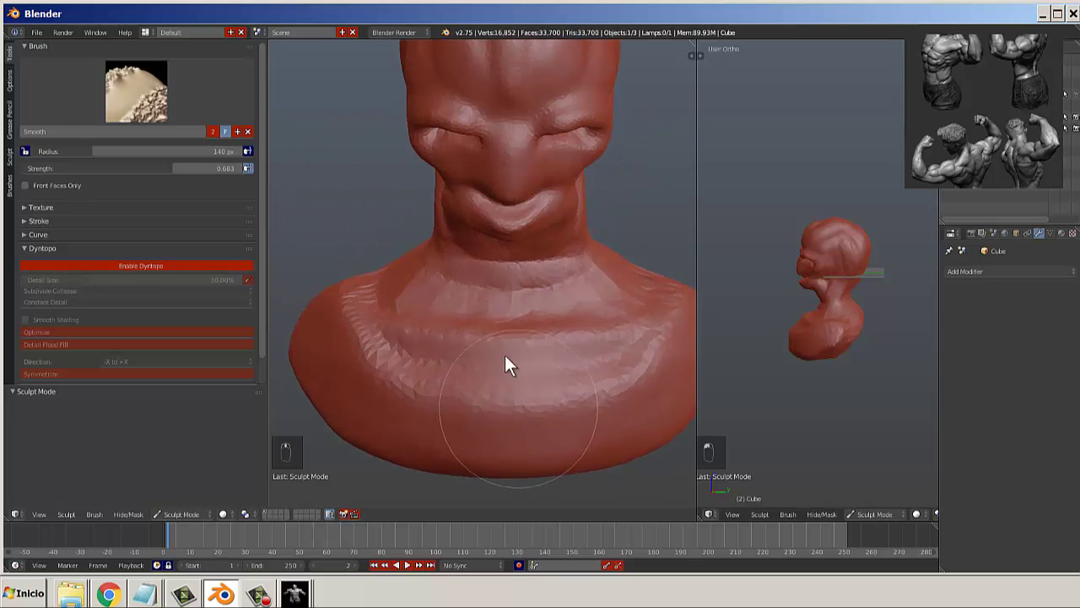
Switch to the Clay Strips brush and examine the bust's mesh density in Edit Mode and its overall shape.
scroll(501, 294, "down", 4)
scroll(520, 334, "up", 2)
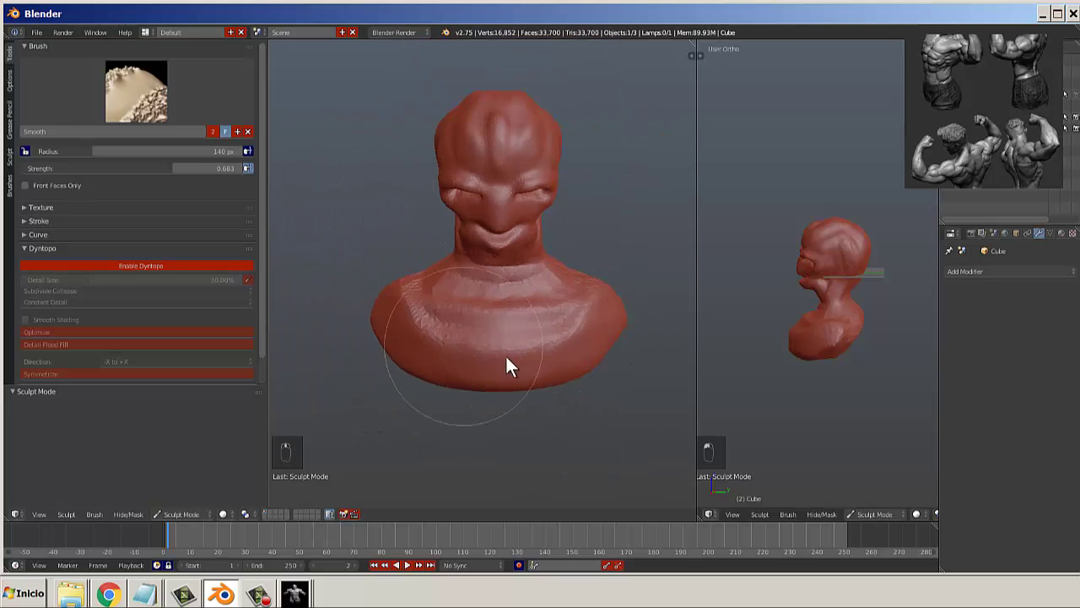
left_click(151, 105)
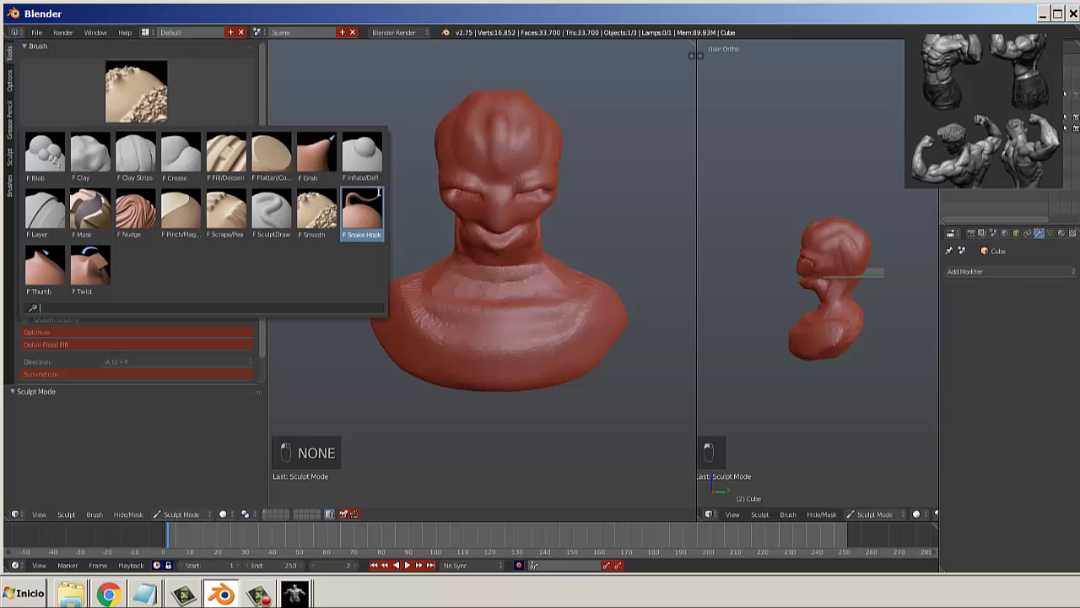
left_click(135, 156)
scroll(530, 350, "up", 3)
key("Tab")
key("Tab")
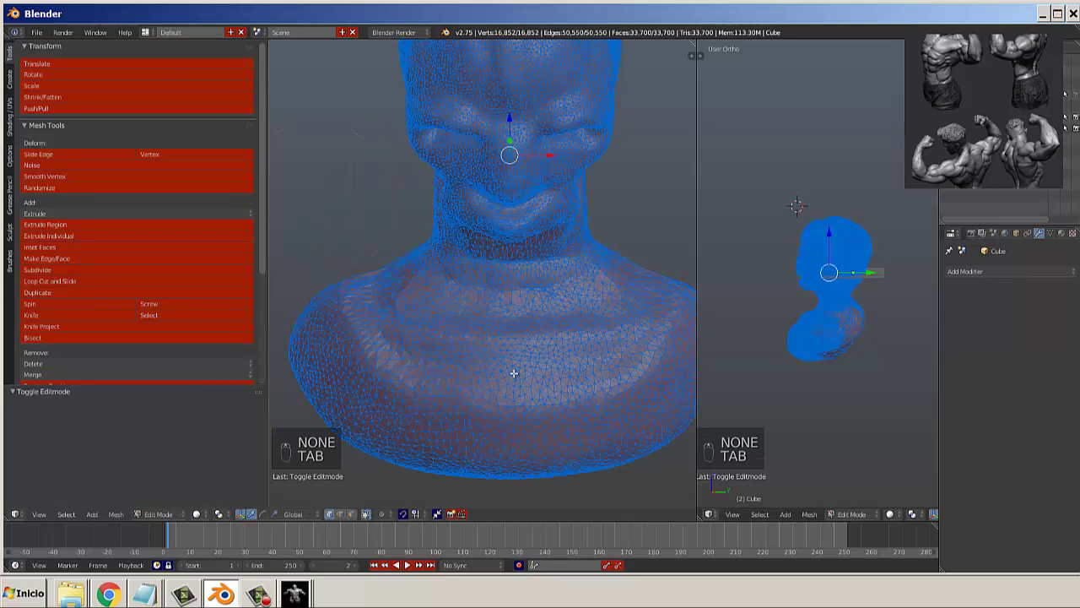
key("Tab")
mouse_move(511, 386)
middle_mouse_down()
mouse_move(553, 388)
mouse_move(540, 144)
middle_mouse_up()
key("Tab")
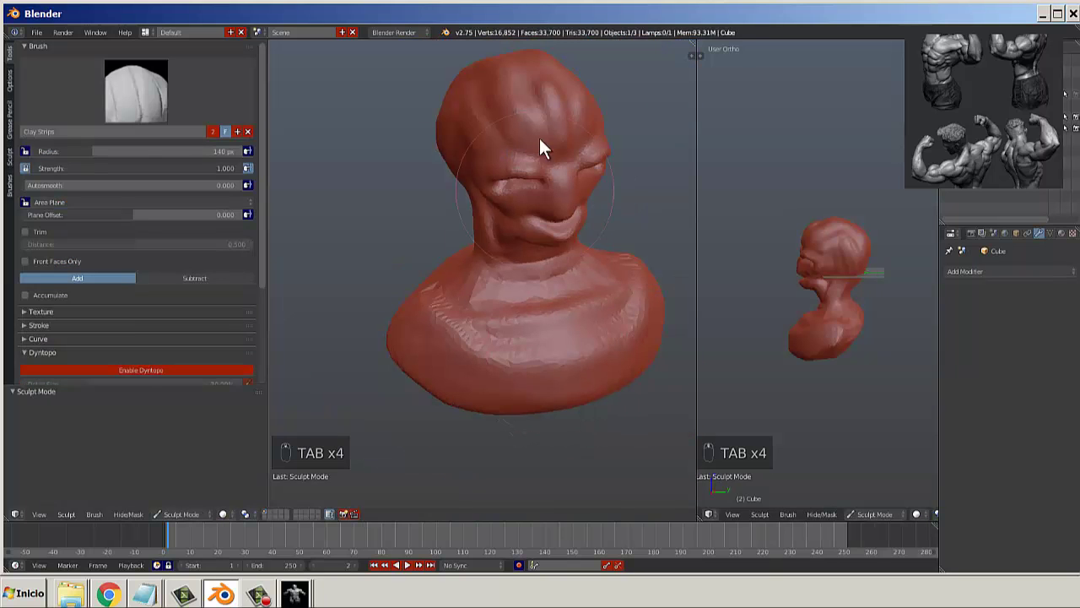
mouse_move(586, 60)
middle_mouse_down()
mouse_move(597, 100)
mouse_move(468, 349)
mouse_move(487, 363)
mouse_move(415, 358)
middle_mouse_up()
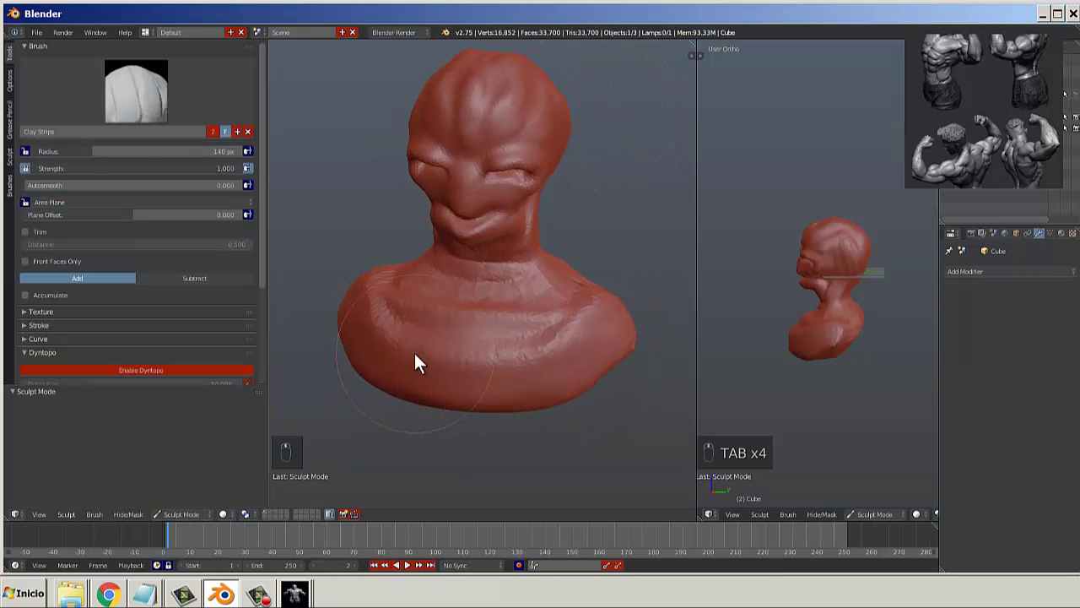
left_click(136, 90)
left_click(335, 173)
left_click(136, 90)
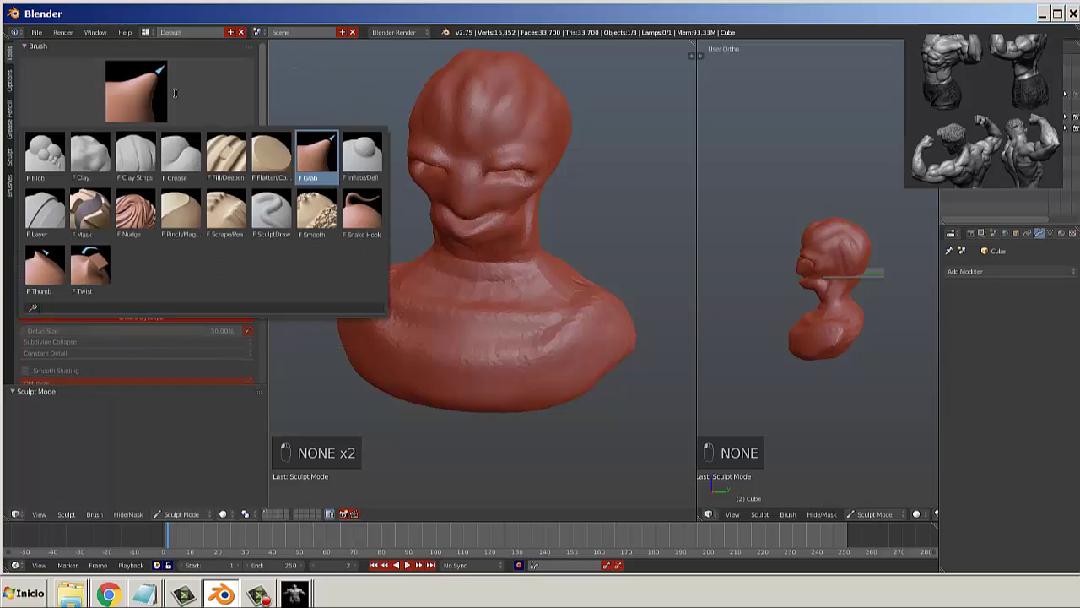
scroll(151, 337, "down", 2)
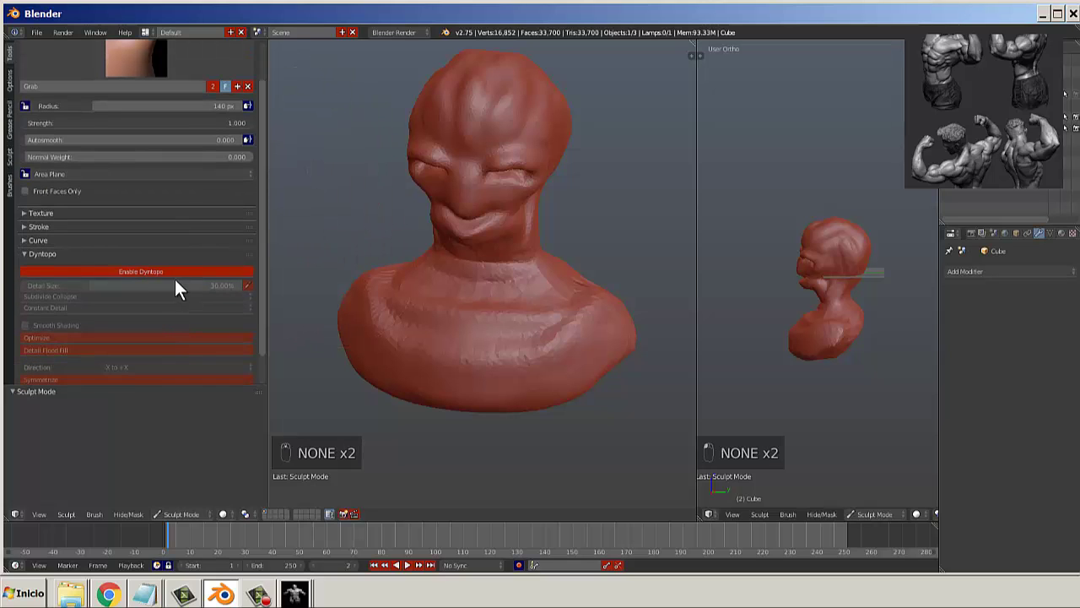
left_click(145, 32)
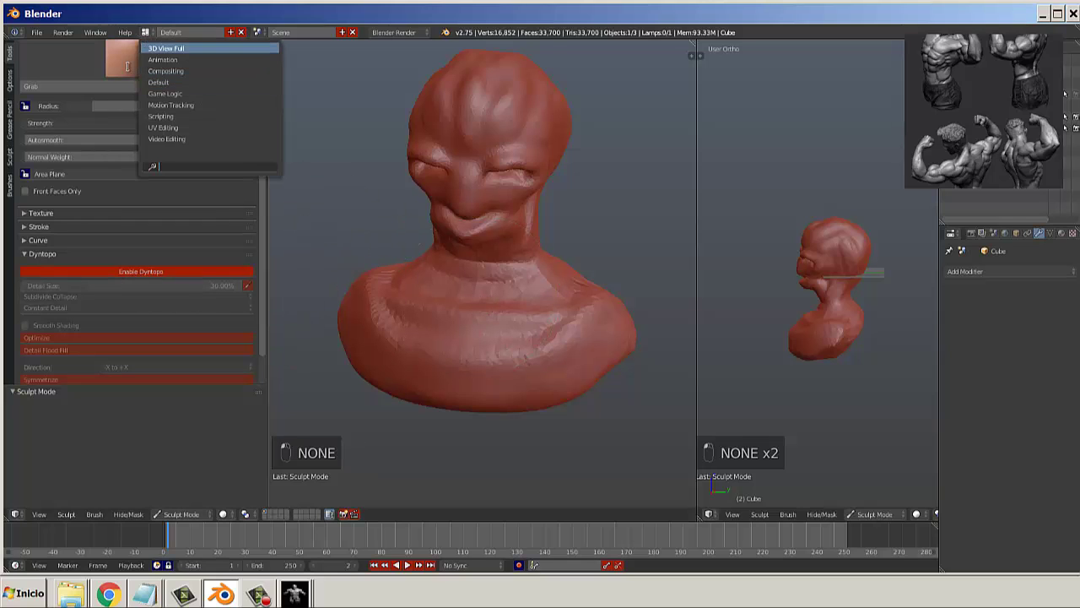
left_click(126, 63)
left_click(161, 131)
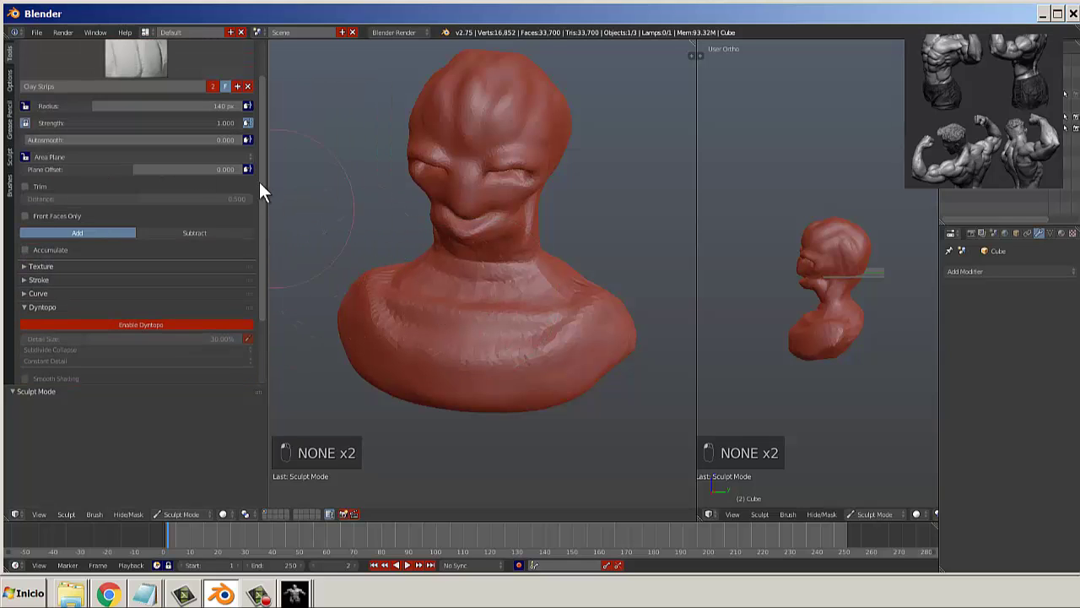
Set the Clay Strips brush radius to 83 px and build up the shoulders and chest.
left_click(149, 74)
left_click(135, 108)
key("f")
left_click(395, 319)
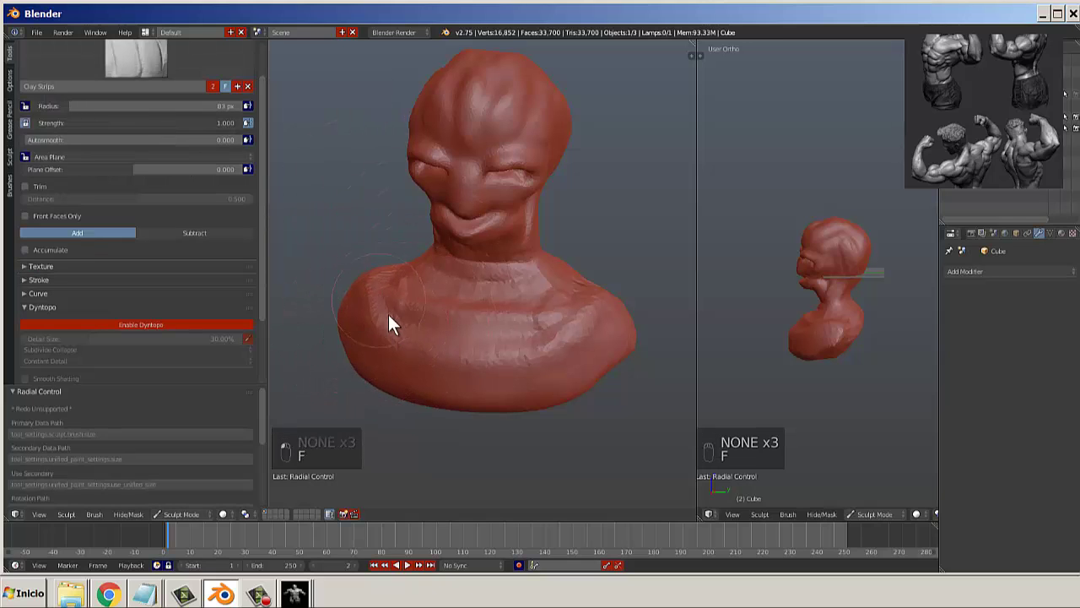
mouse_move(445, 344)
left_mouse_down()
mouse_move(584, 306)
mouse_move(473, 393)
mouse_move(424, 384)
left_mouse_up()
Smooth the back of the shoulders and add volume across the upper back with Clay Strips at 83 px radius.
scroll(464, 395, "down", 3)
mouse_move(515, 405)
middle_mouse_down()
mouse_move(415, 391)
mouse_move(369, 301)
middle_mouse_up()
middle_click_drag(472, 296, 433, 279)
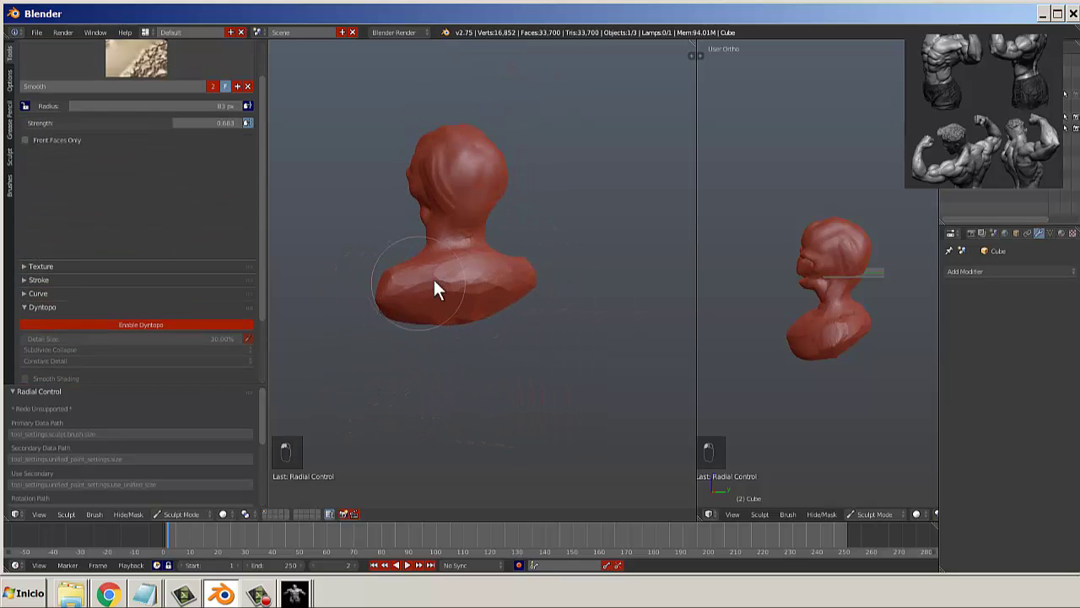
left_click_drag(536, 259, 361, 310)
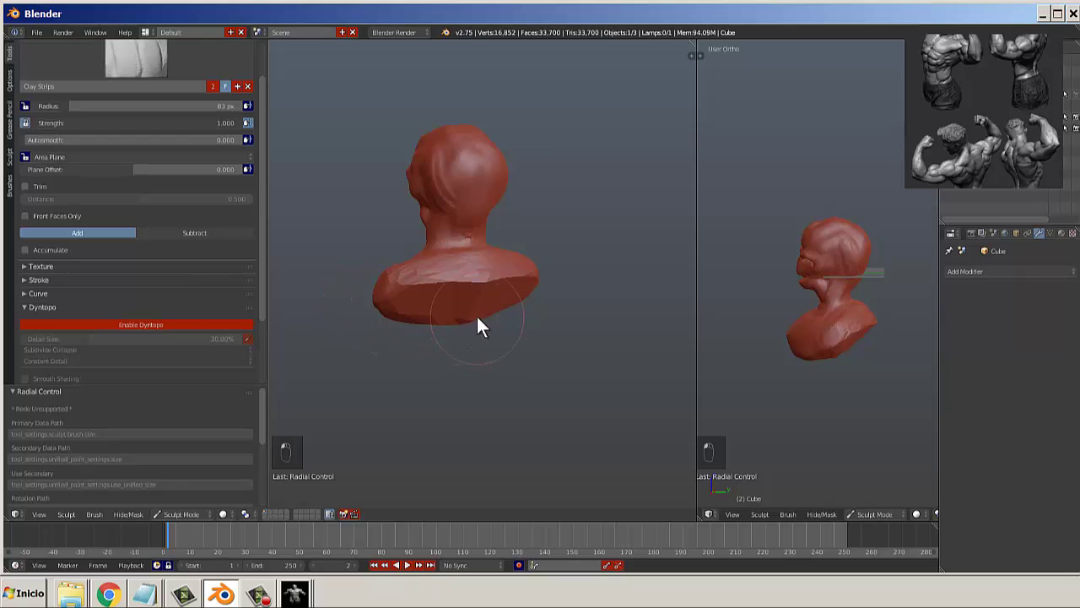
middle_click_drag(476, 319, 581, 322)
middle_click_drag(448, 310, 555, 312)
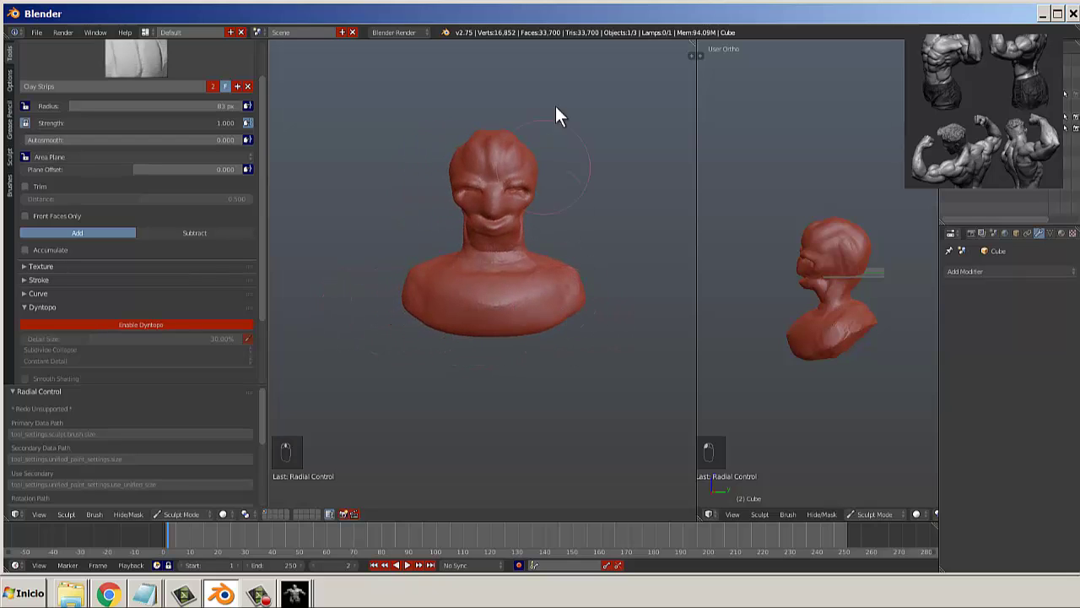
Add volume along the outer edge of the shoulder with the Clay Strips brush.
scroll(528, 131, "up", 1)
scroll(528, 133, "up", 2)
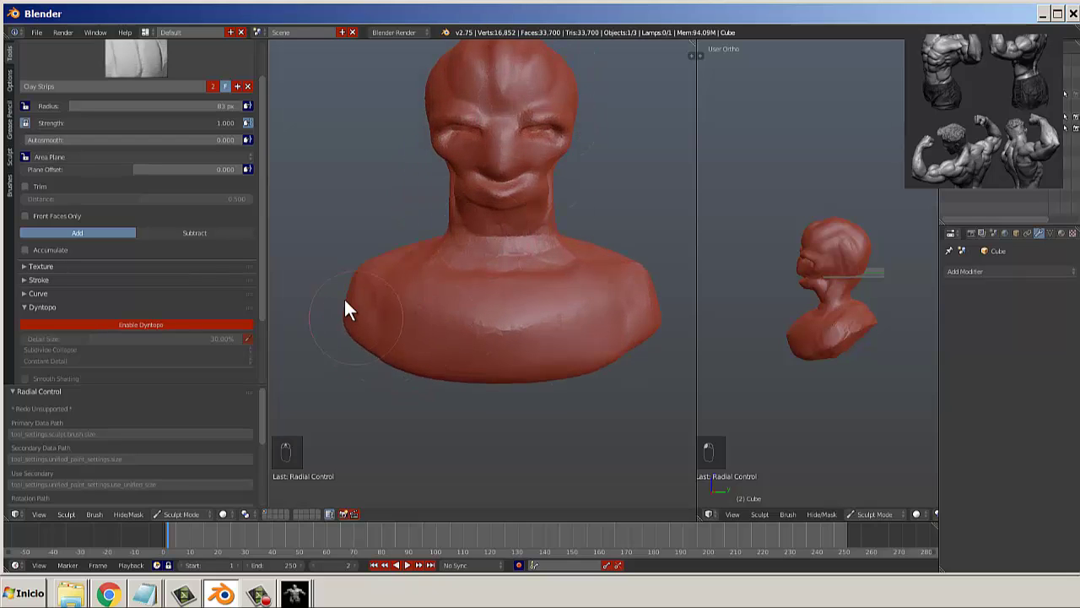
mouse_move(348, 299)
left_mouse_down()
mouse_move(381, 317)
mouse_move(363, 287)
left_mouse_up()
mouse_move(568, 340)
middle_mouse_down()
mouse_move(472, 340)
mouse_move(581, 310)
middle_mouse_up()
Select the SculptDraw brush and enable Dyntopo with a constant detail size of 8.98%.
scroll(486, 329, "up", 2)
scroll(496, 223, "up", 3)
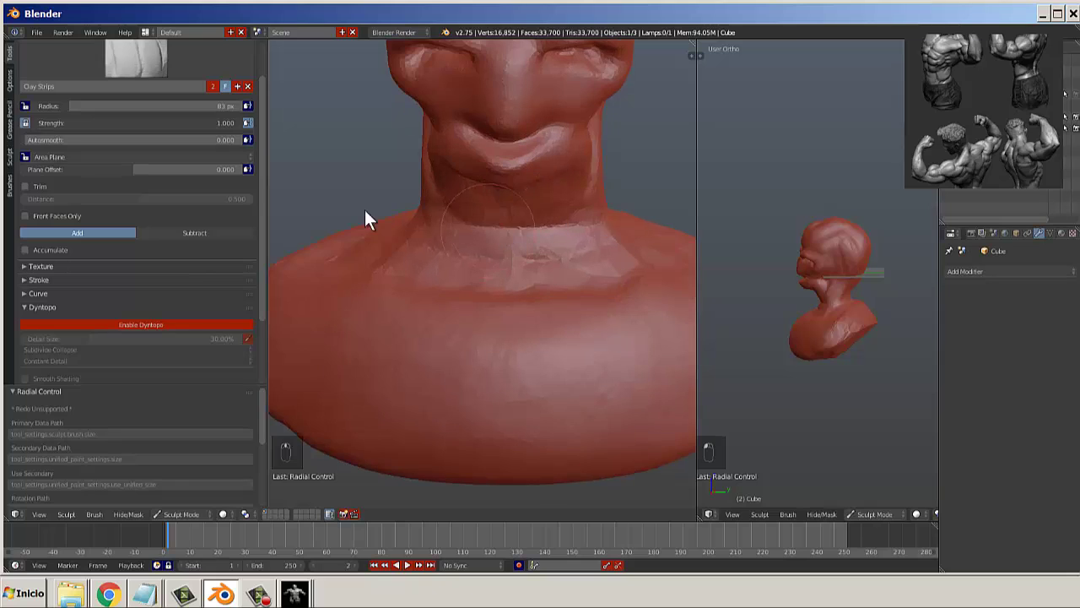
left_click(135, 60)
left_click(270, 169)
scroll(151, 287, "down", 2)
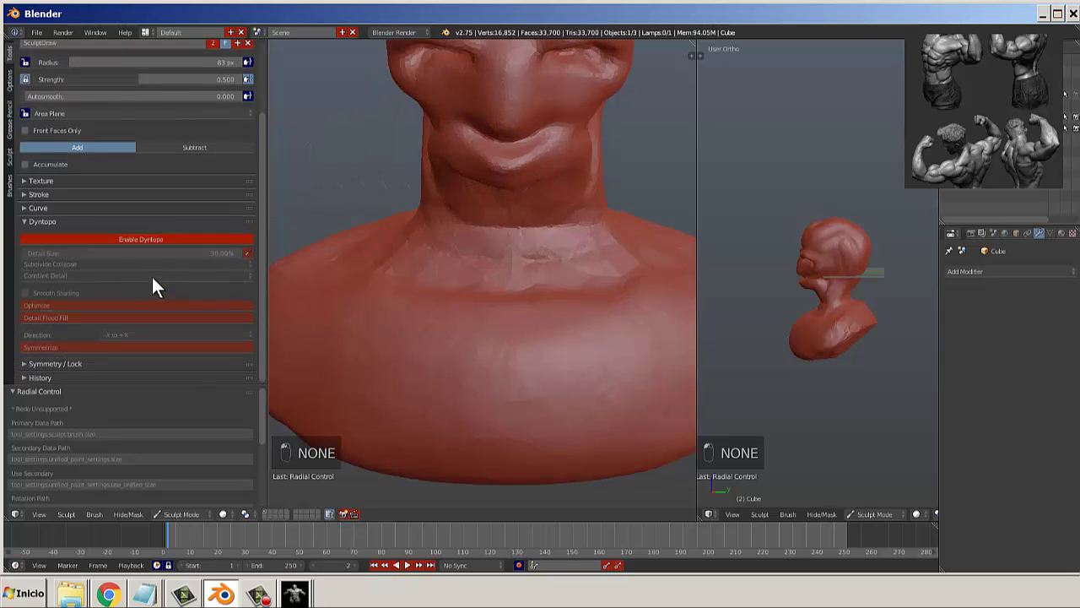
left_click(137, 239)
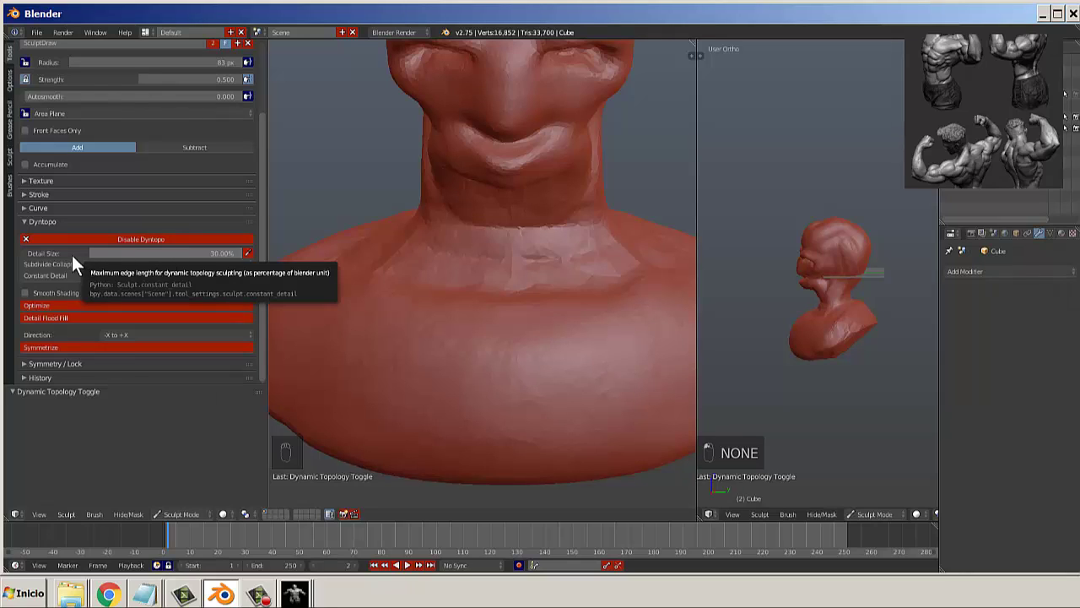
left_click_drag(84, 257, 35, 249)
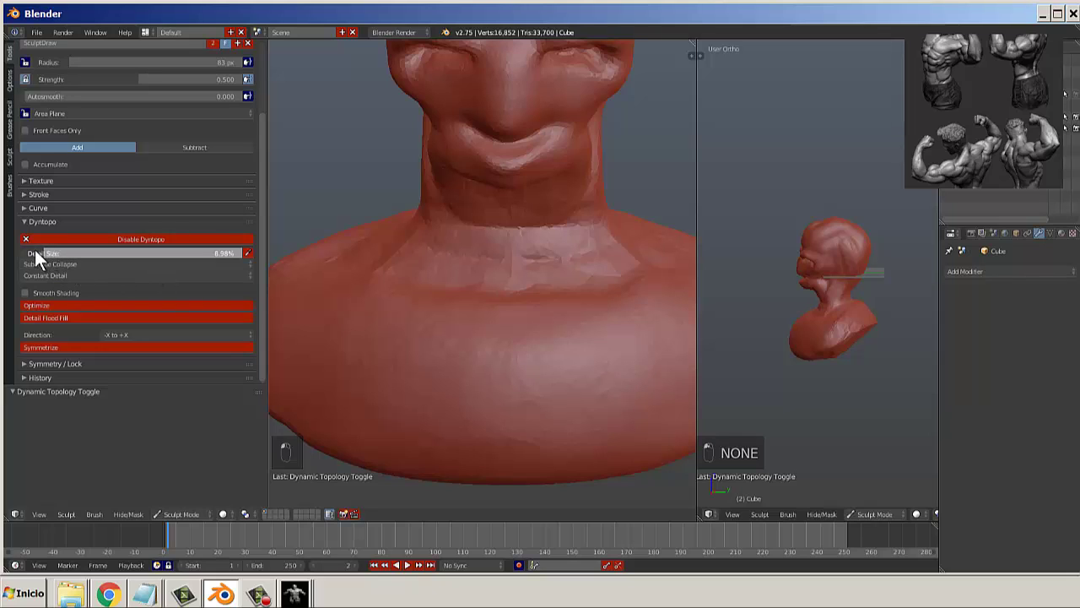
Carve a vertical groove down the middle of the chest with the Crease brush at 33 px radius, smoothing it along the way.
scroll(169, 108, "up", 4)
left_click(167, 113)
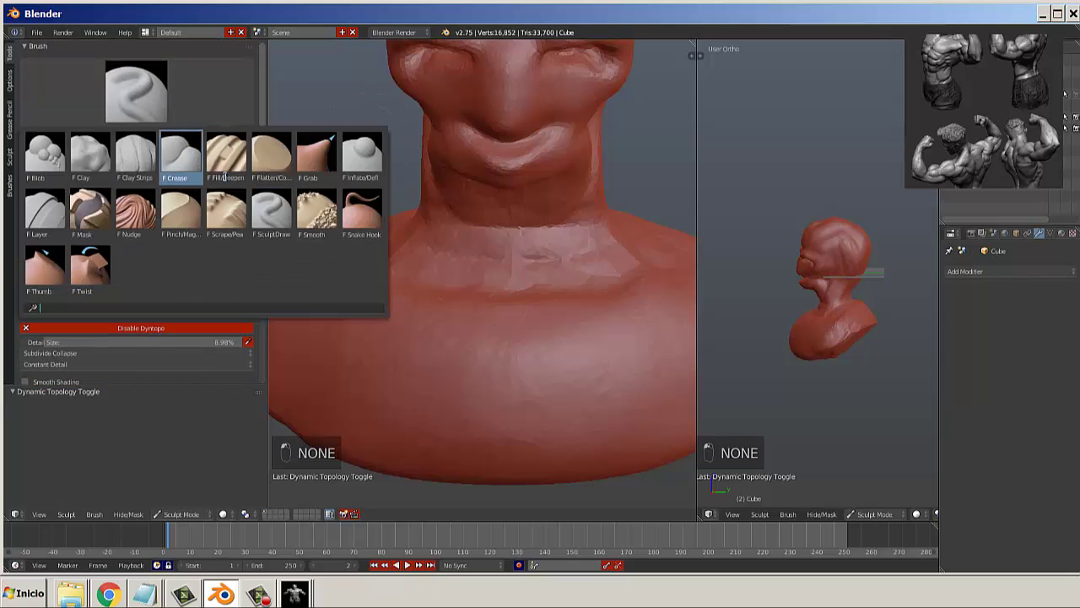
left_click(178, 172)
key("f")
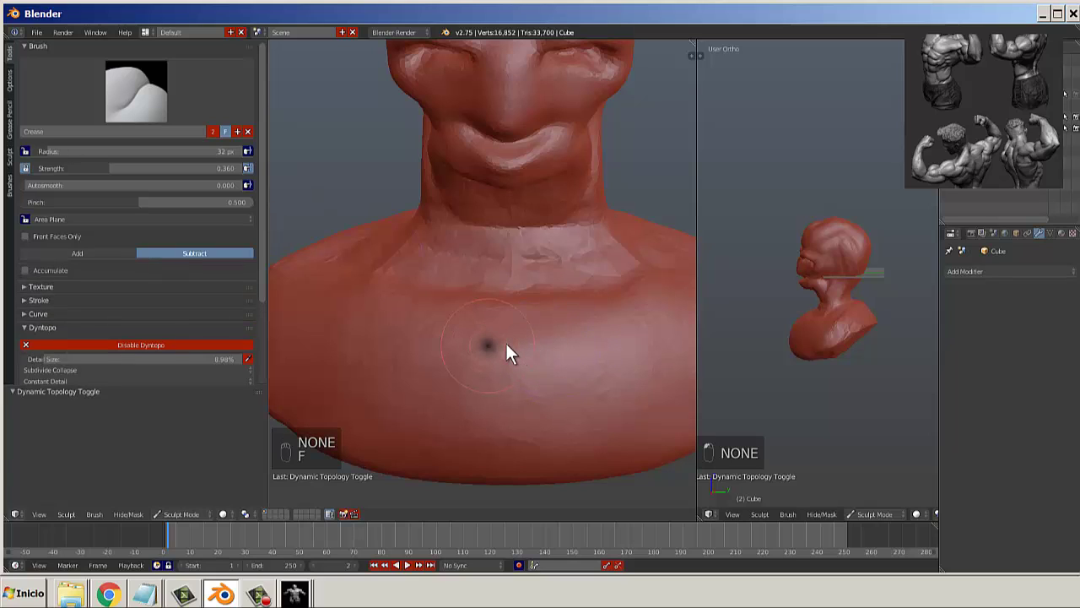
left_click(506, 346)
mouse_move(498, 302)
left_mouse_down()
mouse_move(499, 460)
mouse_move(516, 301)
left_mouse_up()
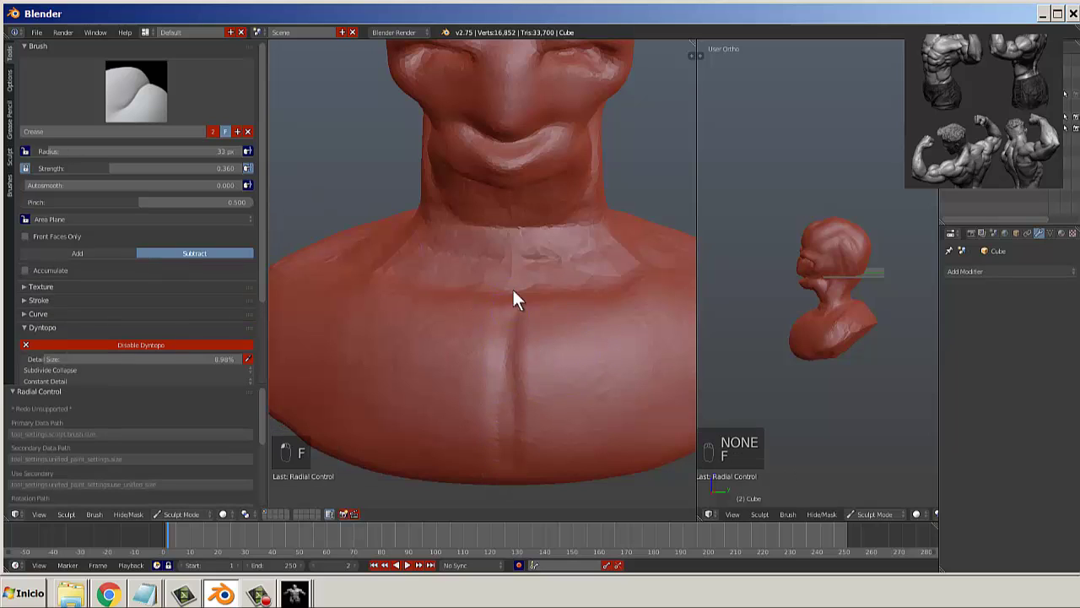
left_click_drag(506, 488, 510, 300)
middle_click_drag(523, 345, 537, 293, "shift")
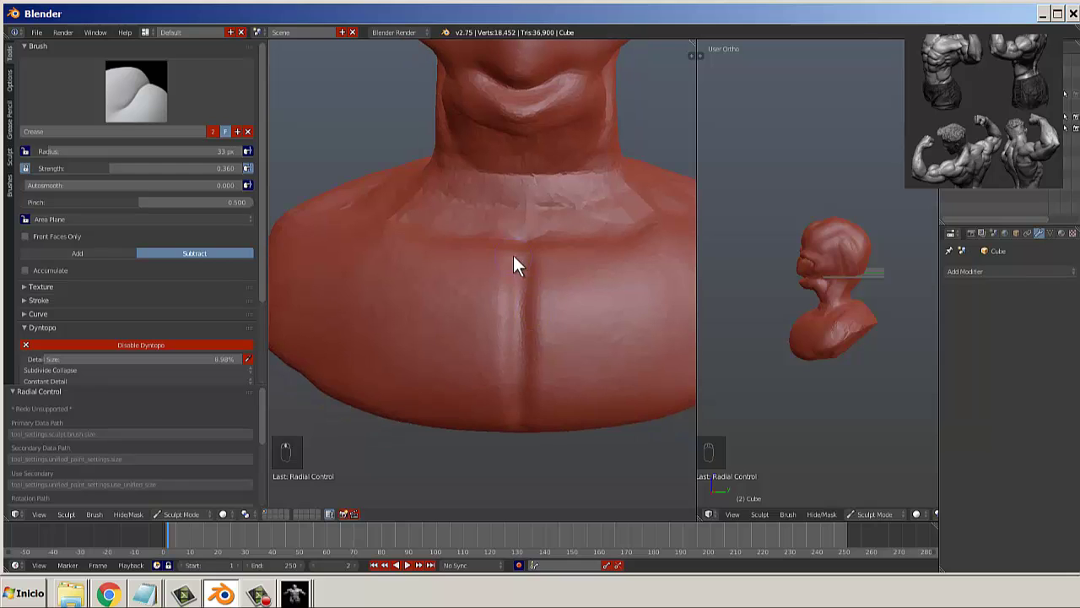
mouse_move(513, 255)
left_mouse_down()
mouse_move(492, 437)
mouse_move(509, 251)
mouse_move(504, 436)
left_mouse_up()
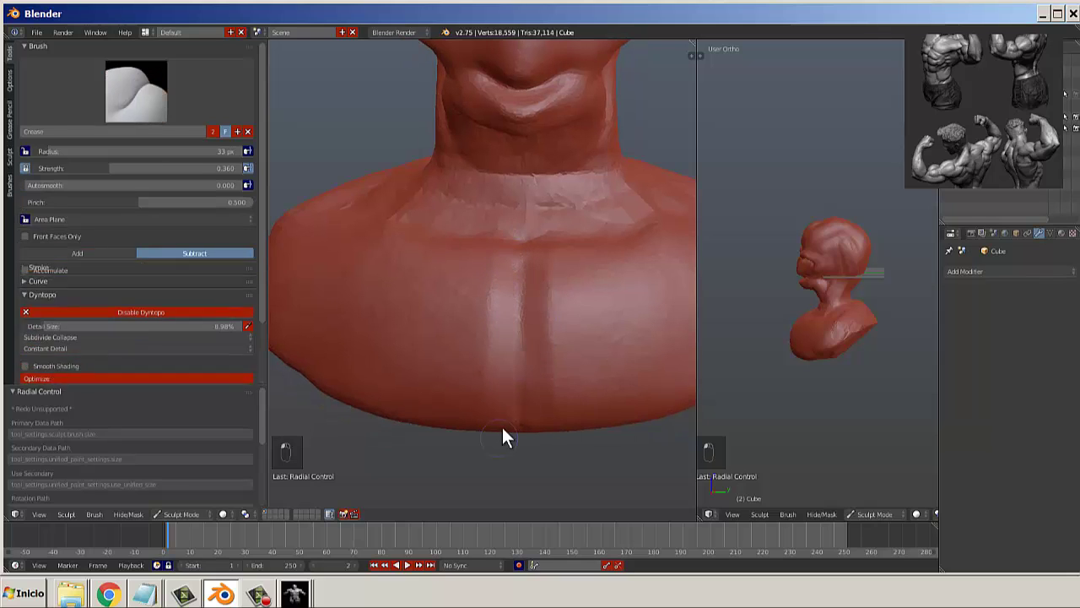
left_click_drag(521, 258, 530, 425)
mouse_move(524, 293)
left_mouse_down("shift")
mouse_move(527, 373)
mouse_move(522, 279)
mouse_move(517, 366)
left_mouse_up("shift")
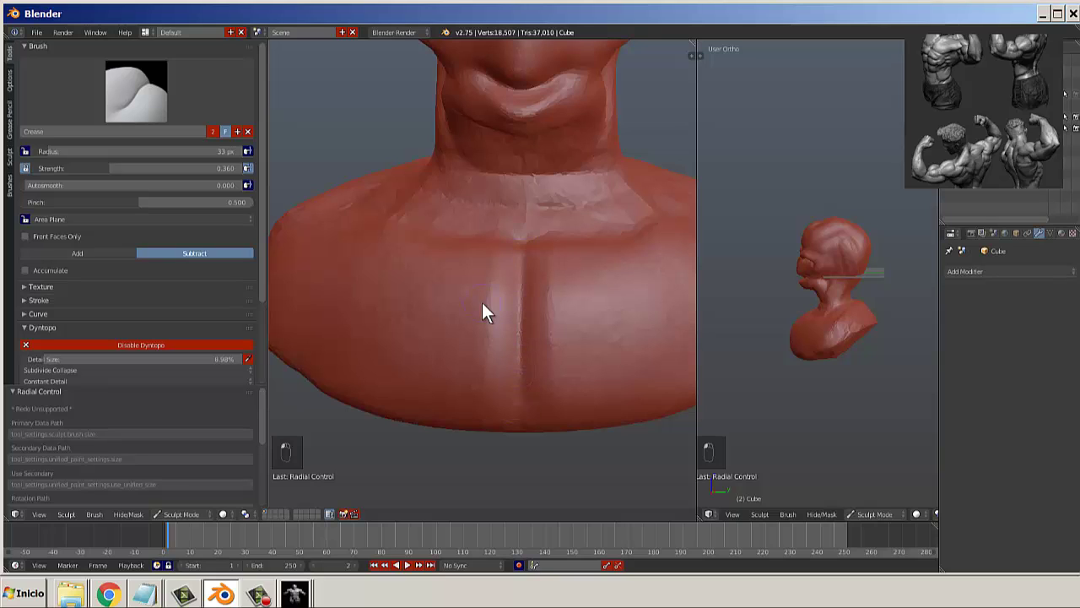
left_click_drag(509, 414, 510, 391)
Soften the central chest groove and the surface beside it with the Smooth brush.
left_click(136, 92)
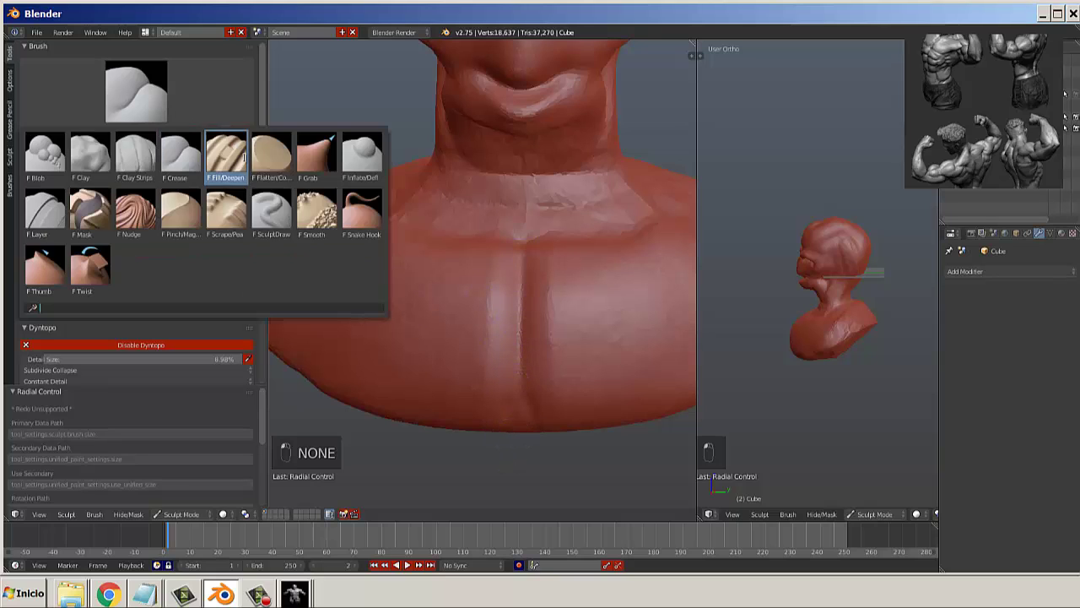
left_click(322, 232)
left_click_drag(524, 283, 508, 428)
scroll(515, 396, "down", 1)
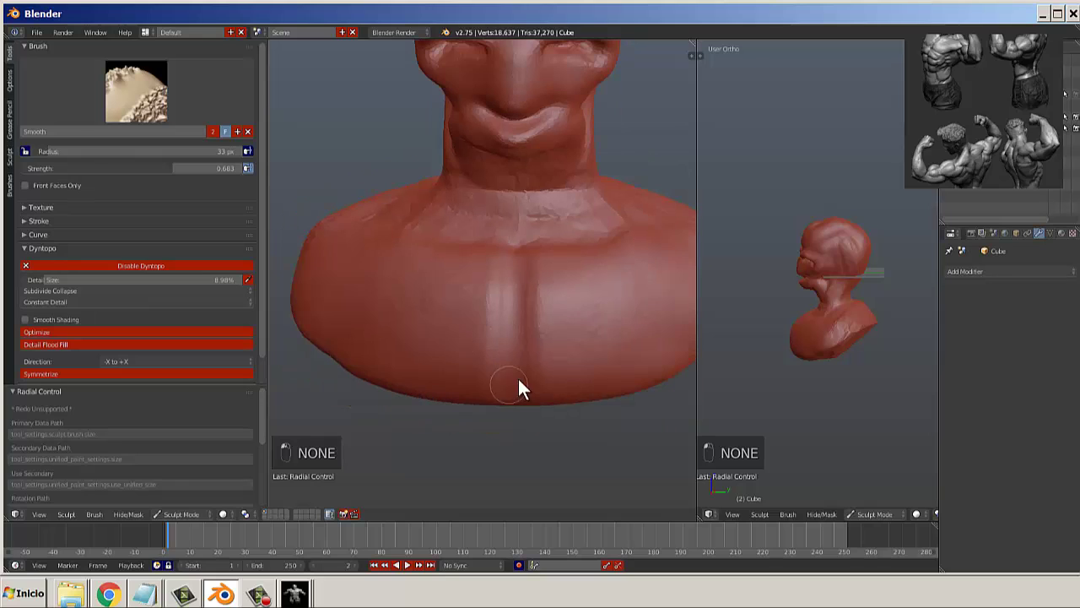
mouse_move(494, 269)
left_mouse_down()
mouse_move(445, 410)
mouse_move(470, 379)
left_mouse_up()
Lay a Clay Strips band across the upper chest at 102 px radius and smooth its edges into the surface.
left_click(108, 112)
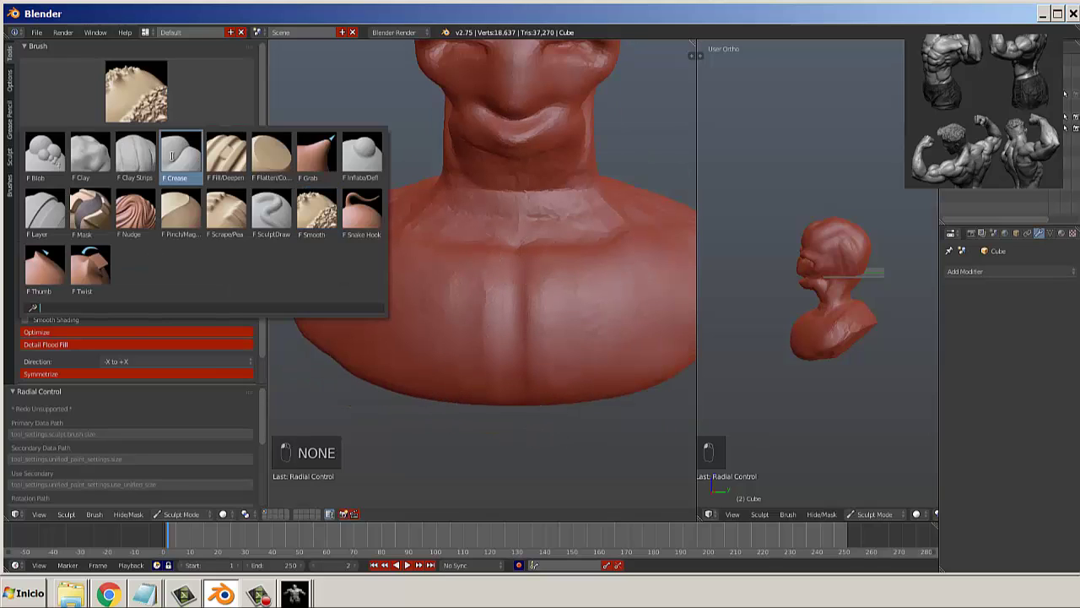
left_click(136, 157)
scroll(556, 311, "up", 2)
key("f")
left_click_drag(482, 278, 294, 324)
scroll(361, 292, "up", 4)
scroll(398, 266, "down", 2)
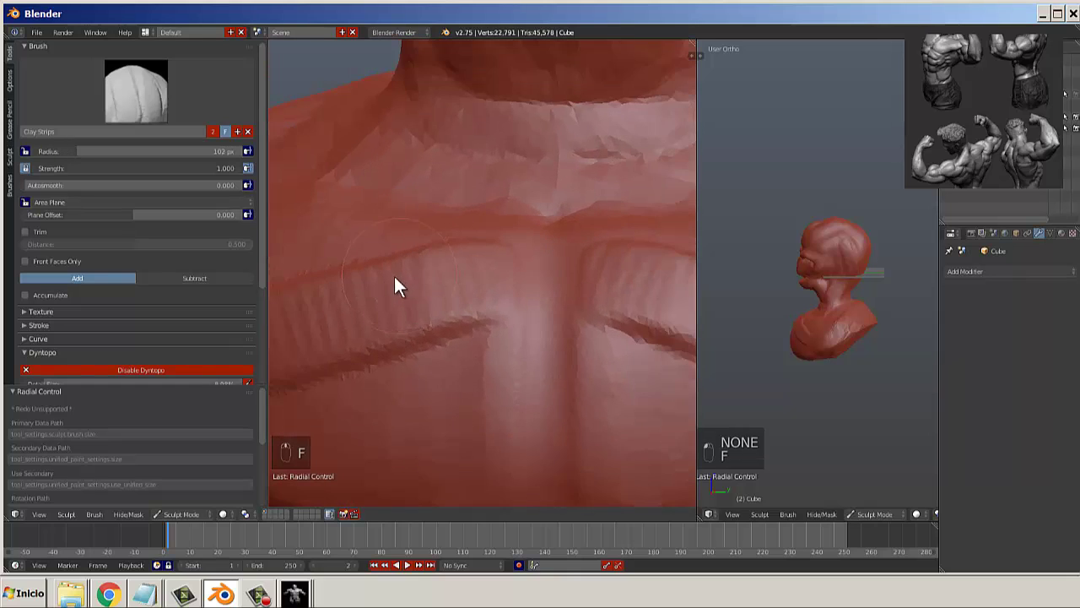
middle_click_drag(395, 276, 438, 280)
mouse_move(430, 283)
left_mouse_down("shift")
mouse_move(324, 328)
mouse_move(506, 337)
mouse_move(430, 391)
left_mouse_up("shift")
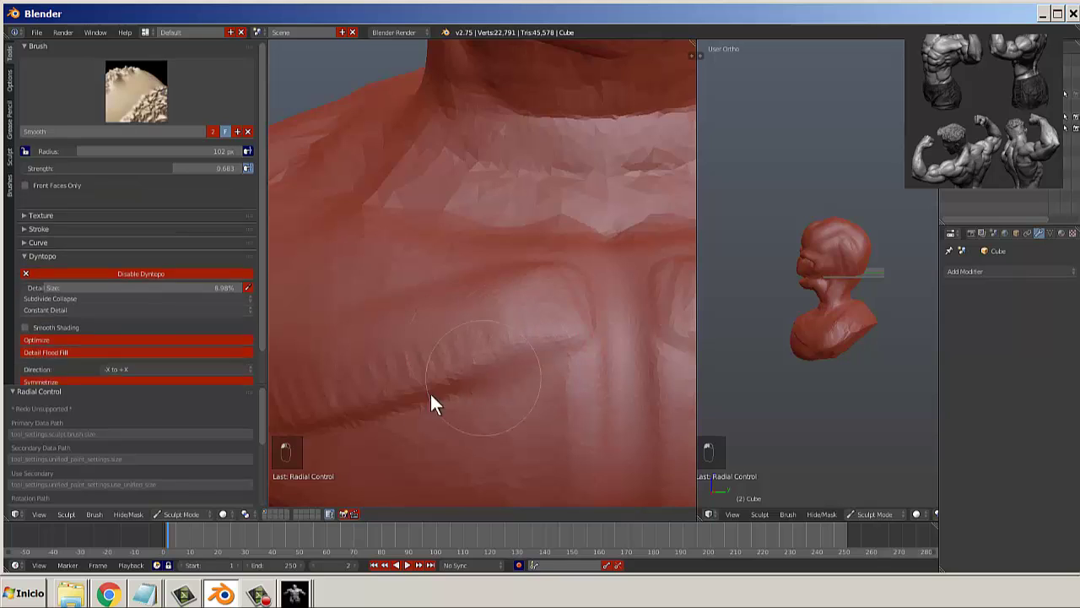
scroll(101, 304, "down", 3)
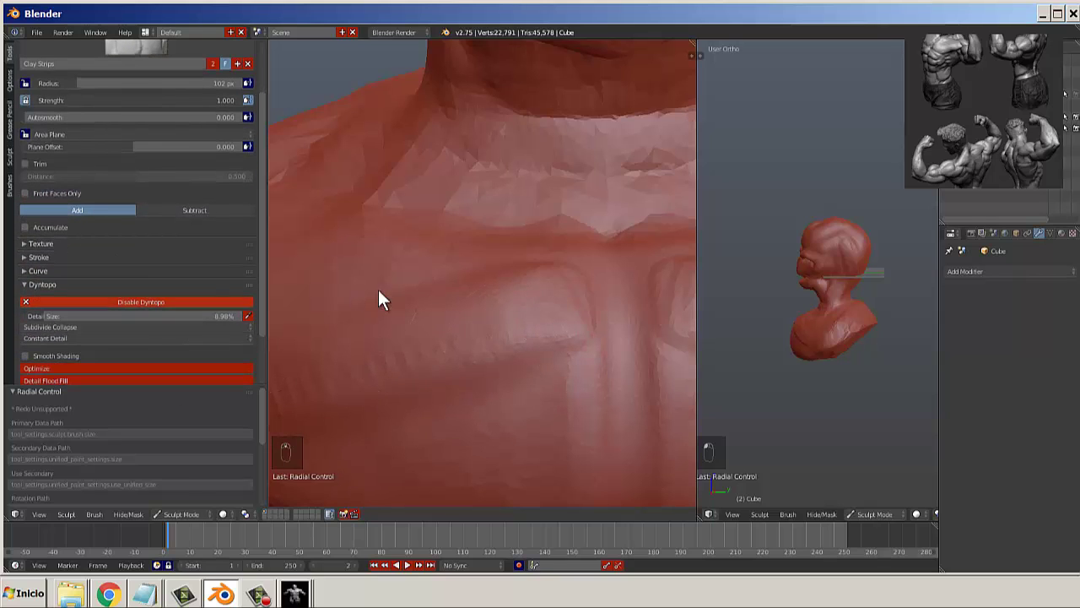
Fill out the pectorals with Clay Strips and smooth the strokes from the breastbone outward.
scroll(532, 310, "down", 2)
mouse_move(546, 276)
left_mouse_down("shift")
mouse_move(319, 364)
mouse_move(442, 296)
left_mouse_up("shift")
scroll(472, 316, "down", 2)
left_click_drag(492, 335, 384, 363)
left_click_drag(495, 306, 364, 338, "shift")
left_click_drag(542, 333, 401, 393, "shift")
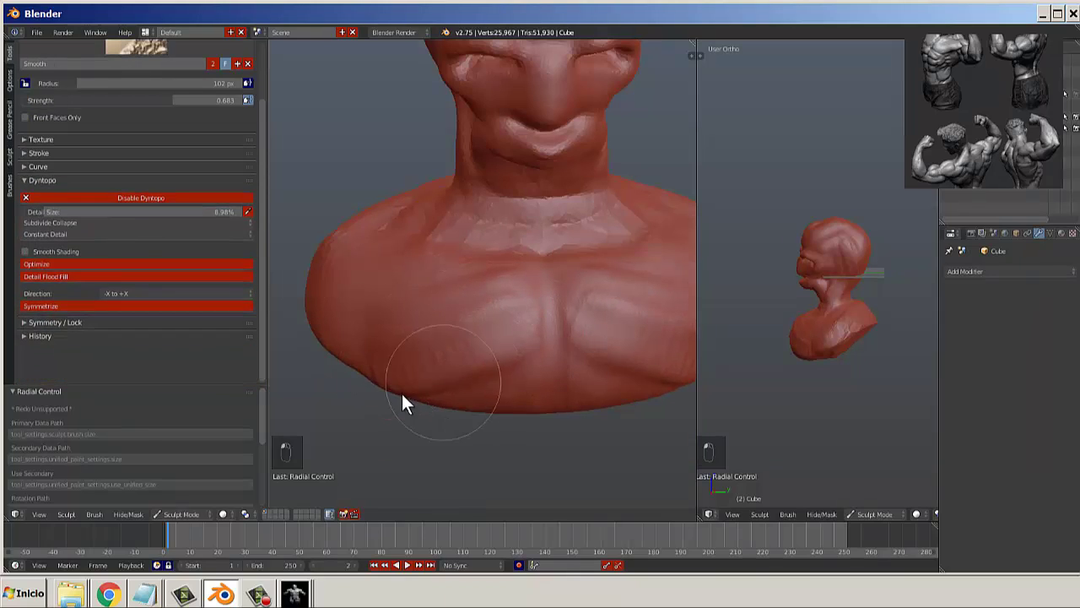
Build up the lower edge of the pectorals and the front of the shoulder with Clay Strips, smoothing the chest.
mouse_move(426, 413)
left_mouse_down()
mouse_move(498, 355)
mouse_move(408, 395)
left_mouse_up()
left_click_drag(543, 365, 441, 428, "shift")
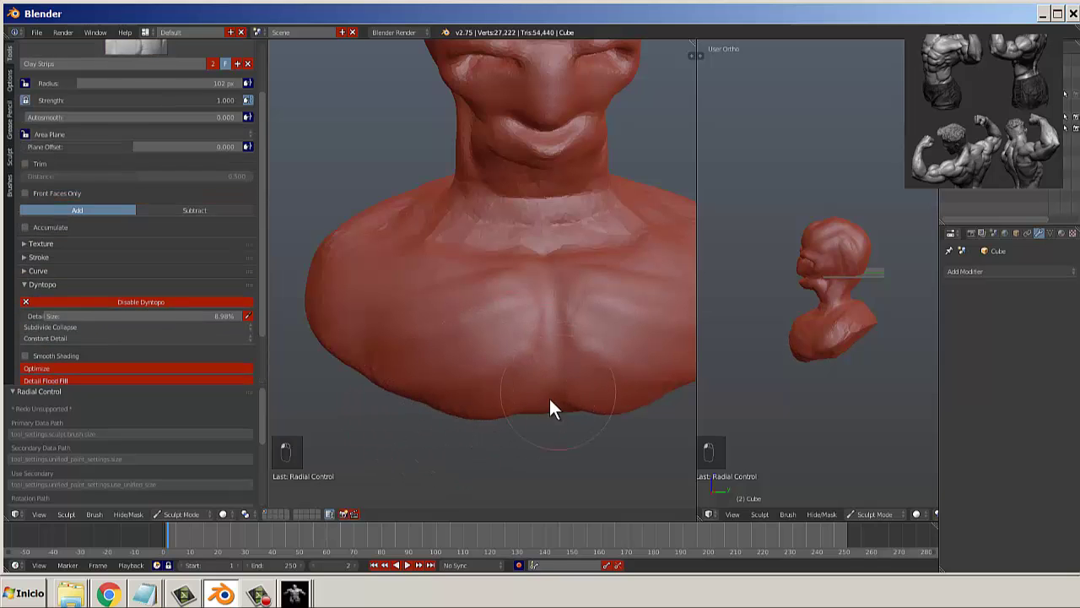
mouse_move(445, 439)
middle_mouse_down()
mouse_move(422, 337)
mouse_move(367, 331)
middle_mouse_up()
mouse_move(369, 337)
left_mouse_down()
mouse_move(397, 371)
mouse_move(413, 366)
mouse_move(357, 379)
mouse_move(447, 345)
mouse_move(437, 384)
left_mouse_up()
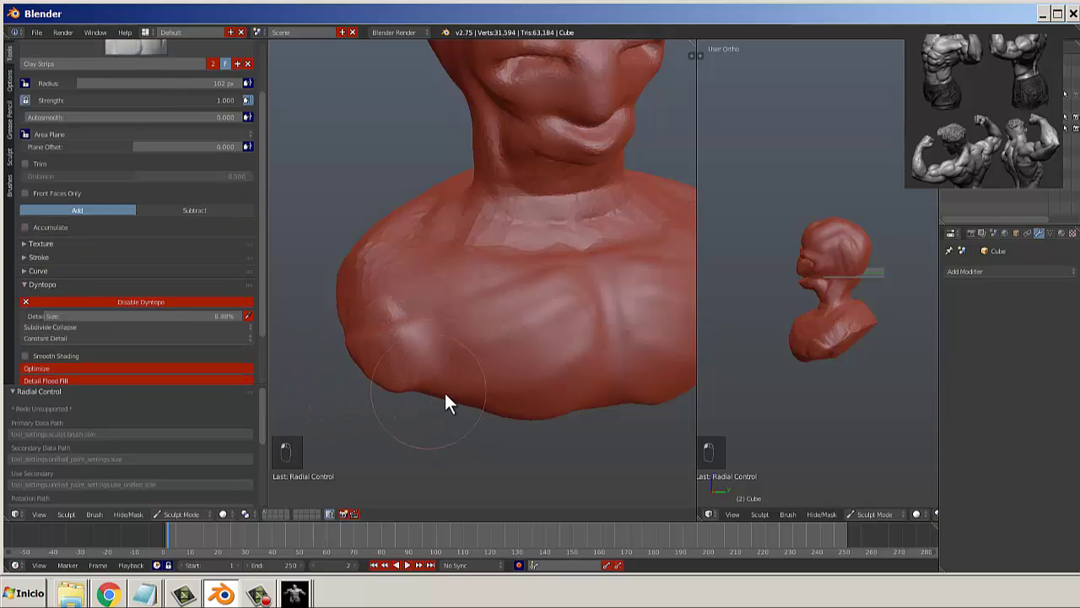
Crease the boundary between shoulder and pectoral with a 65 px Crease brush and smooth it.
scroll(397, 338, "up", 1)
left_click(165, 51)
left_click(175, 89)
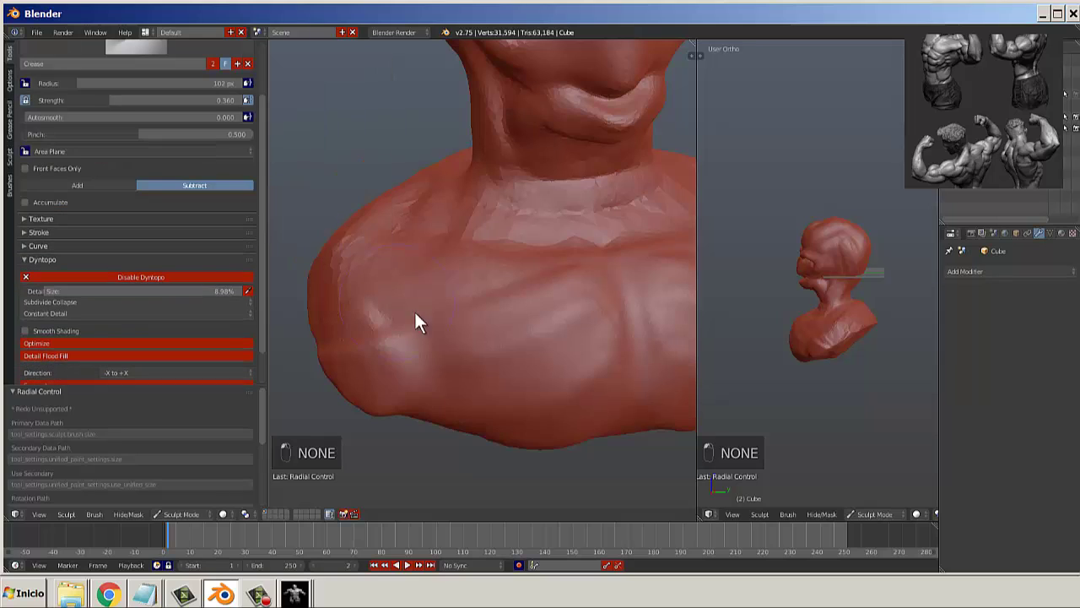
scroll(415, 321, "up", 1)
key("f")
left_click_drag(392, 439, 394, 479)
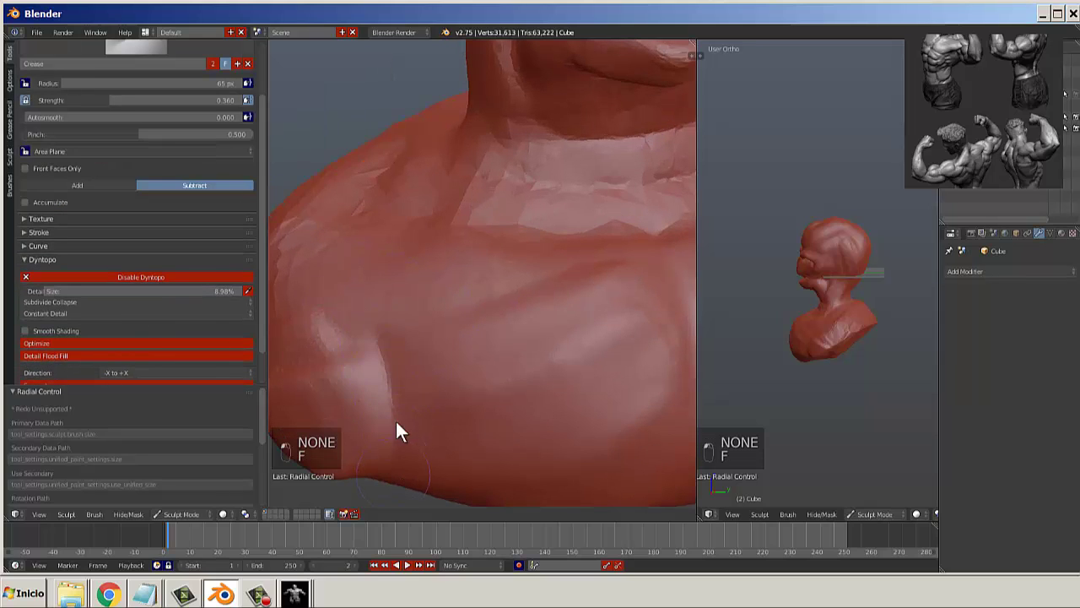
mouse_move(377, 340)
left_mouse_down()
mouse_move(397, 494)
mouse_move(382, 361)
mouse_move(367, 334)
left_mouse_up()
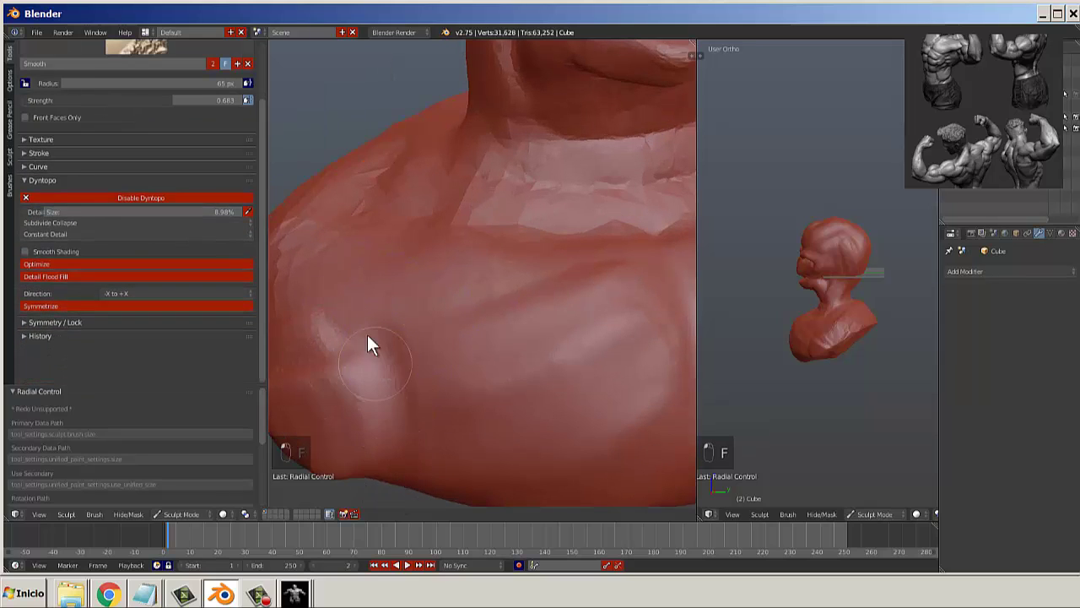
scroll(421, 378, "down", 1)
mouse_move(421, 378)
middle_mouse_down()
mouse_move(370, 335)
mouse_move(423, 335)
middle_mouse_up()
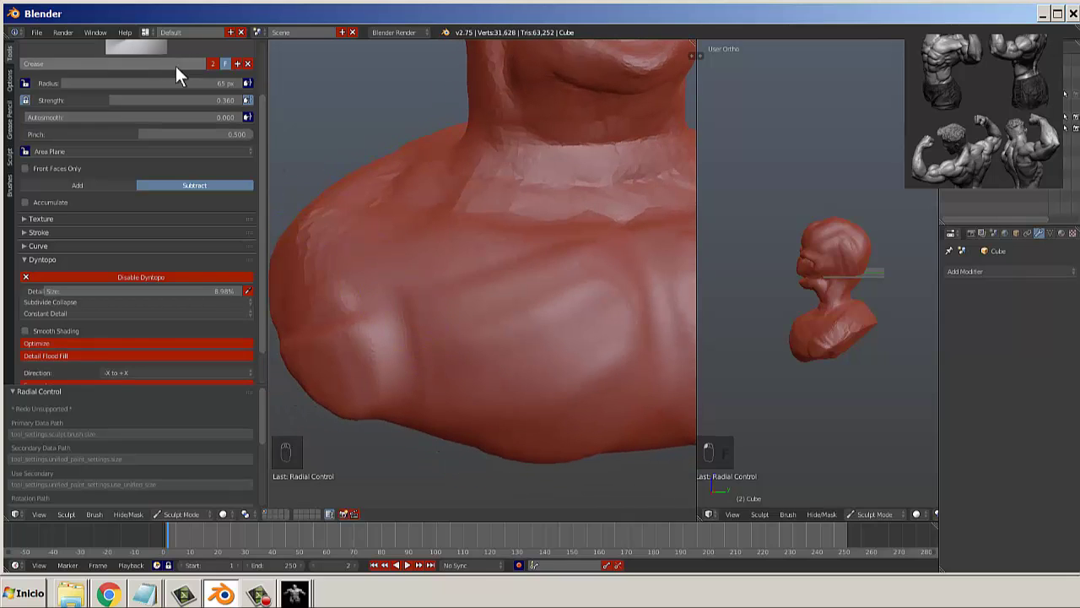
Switch back to the Clay Strips brush for sculpting the shoulder.
scroll(176, 65, "up", 2)
left_click(128, 69)
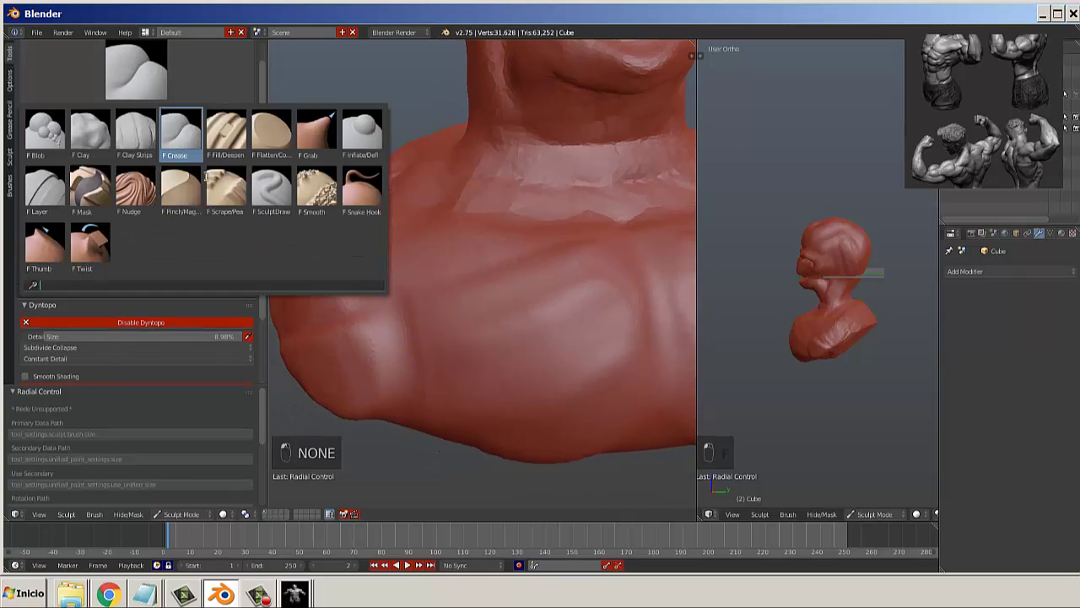
left_click(135, 131)
left_click_drag(367, 282, 418, 383)
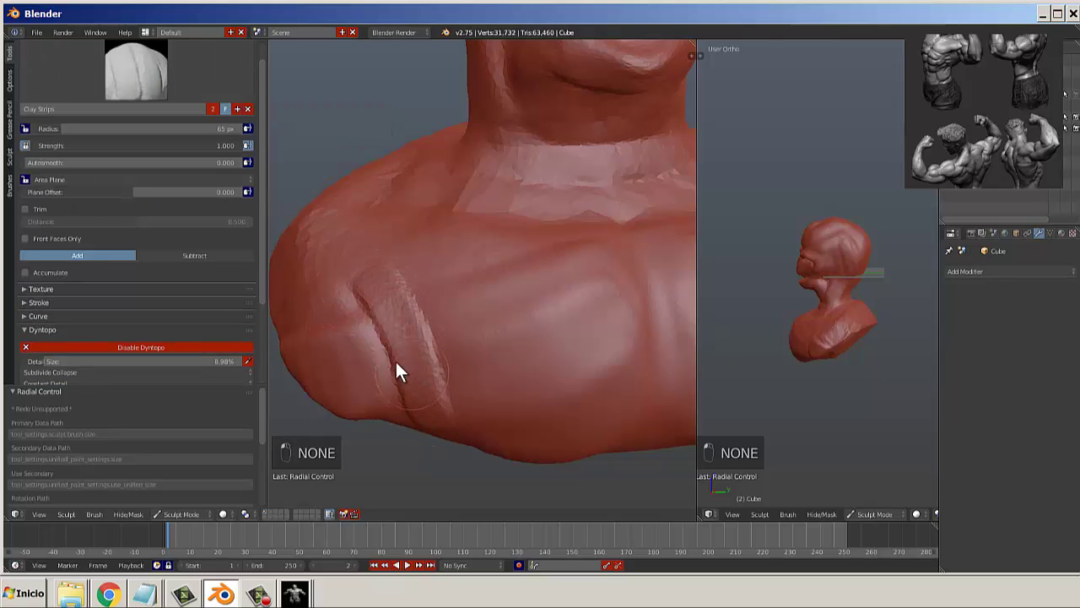
key("ctrl+z")
key("ctrl+z")
Layer Clay Strips diagonally across the front of the shoulder and the lower outer chest, blending them with smoothing.
left_click_drag(358, 322, 421, 386)
left_click_drag(372, 291, 451, 381)
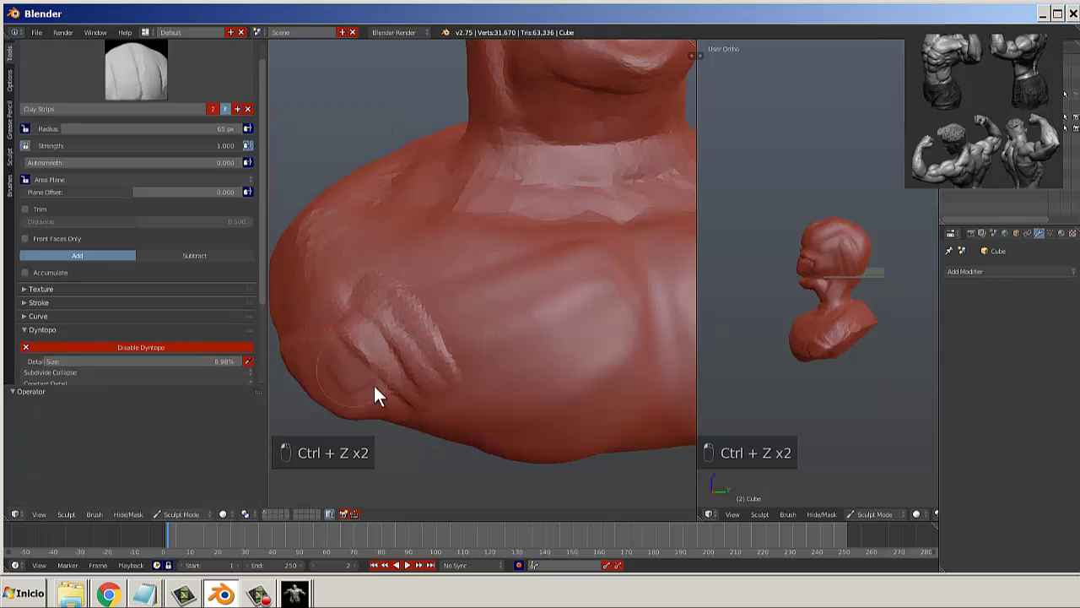
left_click_drag(373, 383, 493, 447)
scroll(484, 386, "down", 2)
middle_click_drag(484, 387, 456, 345)
left_click_drag(452, 338, 484, 353)
mouse_move(384, 325)
left_mouse_down()
mouse_move(344, 275)
mouse_move(338, 295)
mouse_move(377, 210)
mouse_move(448, 346)
mouse_move(429, 298)
mouse_move(461, 343)
left_mouse_up()
scroll(461, 343, "down", 2)
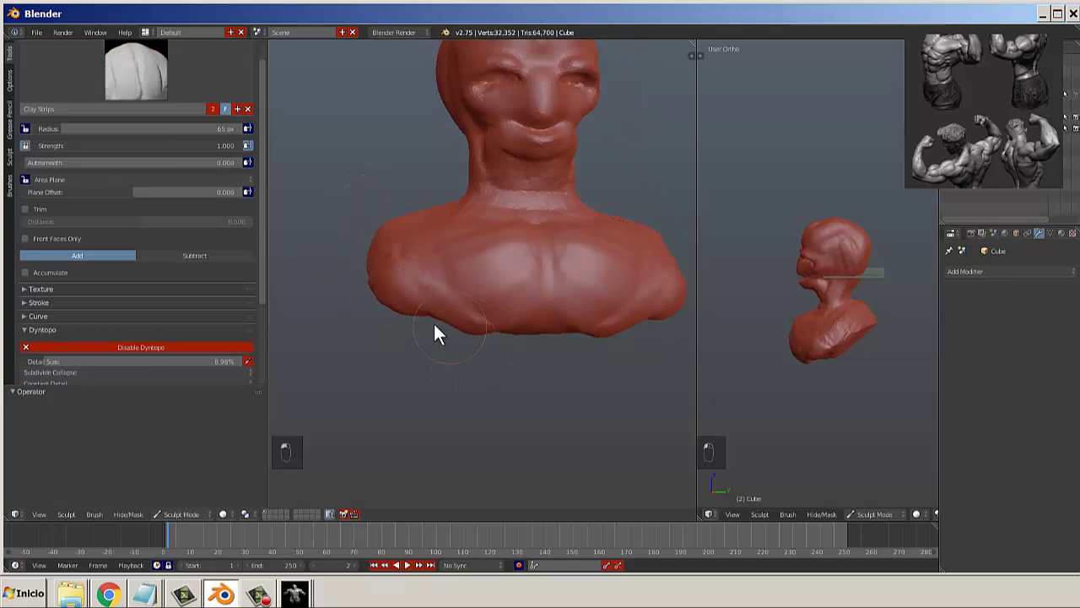
mouse_move(434, 323)
middle_mouse_down()
mouse_move(414, 318)
mouse_move(451, 334)
middle_mouse_up()
left_click_drag(476, 348, 409, 281, "shift")
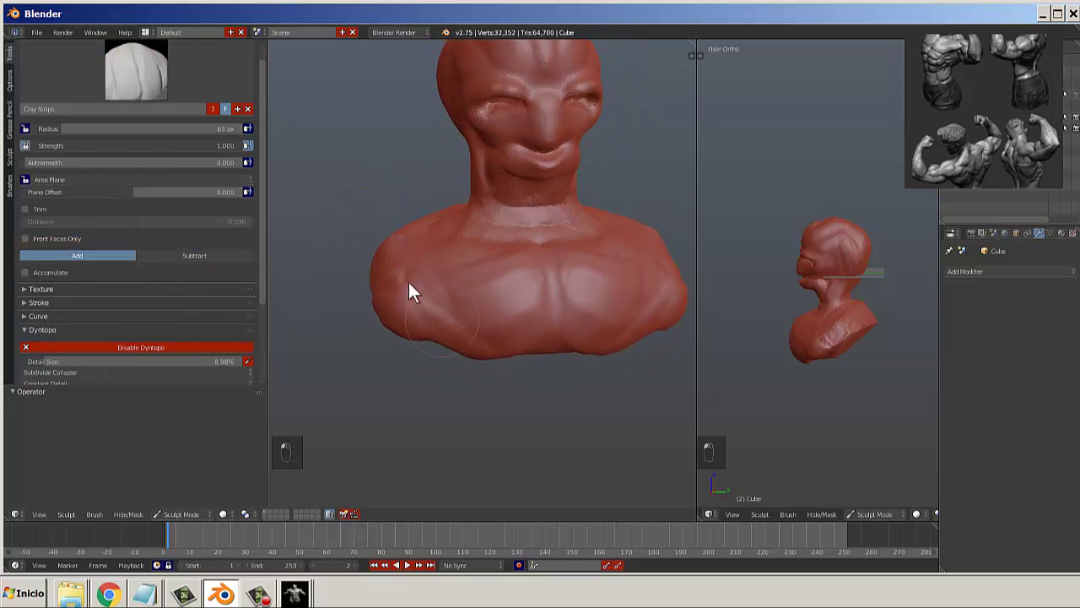
Swell the outer shoulder with the Inflate/Deflate brush and set its radius to 105 px.
middle_click_drag(403, 265, 486, 275)
left_click(201, 86)
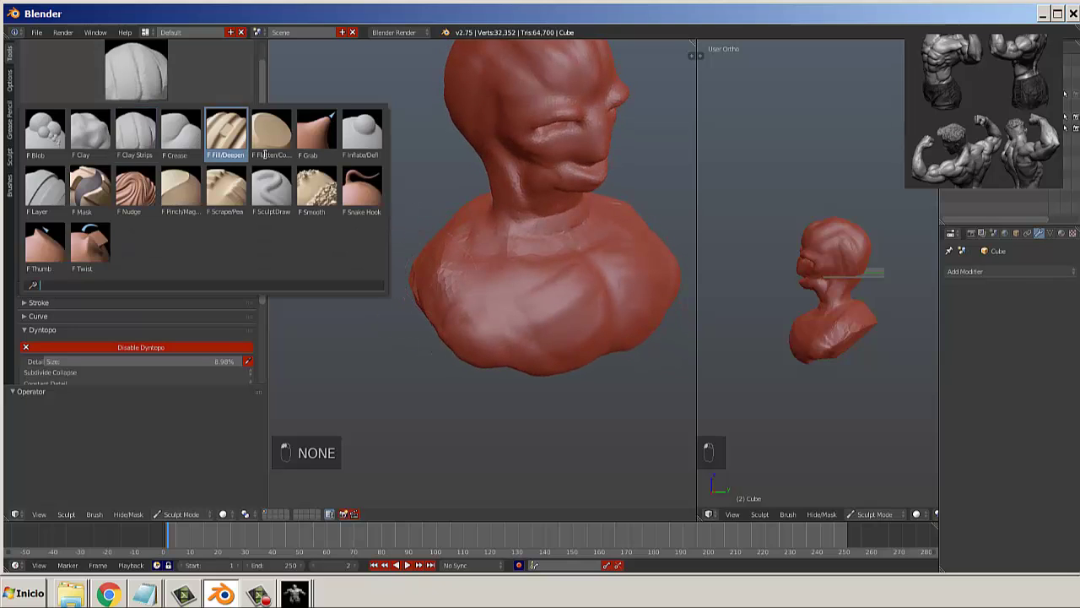
left_click(361, 135)
mouse_move(456, 336)
left_mouse_down()
mouse_move(428, 315)
mouse_move(437, 288)
mouse_move(470, 349)
mouse_move(419, 290)
mouse_move(430, 327)
mouse_move(406, 308)
left_mouse_up()
key("f")
left_click(451, 315)
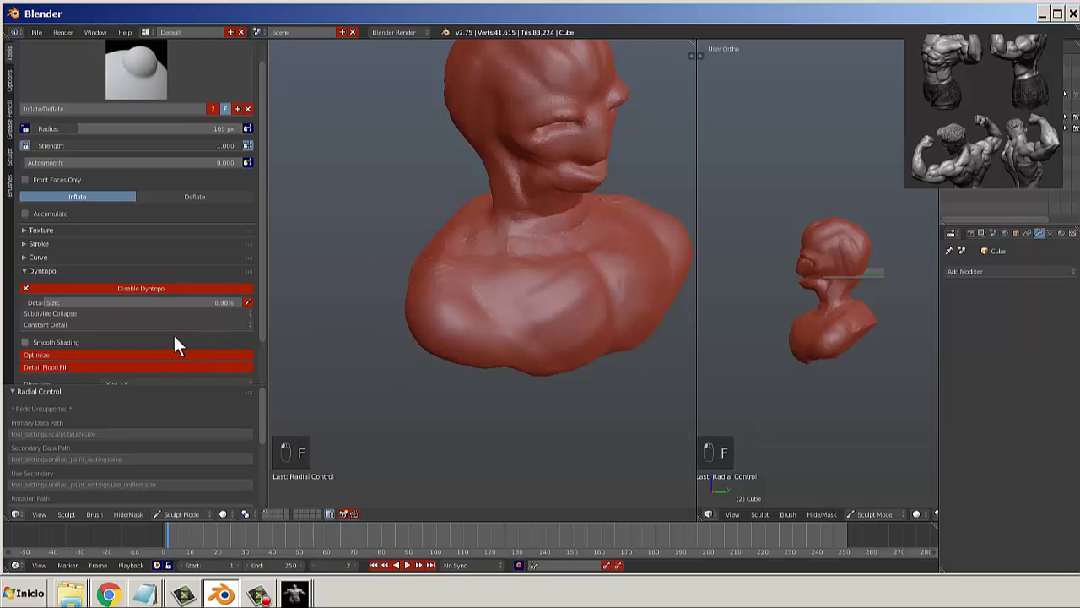
Set the Dyntopo detail size to 39.08% and inflate the shoulders outward into upper-arm stumps.
left_click_drag(43, 303, 119, 319)
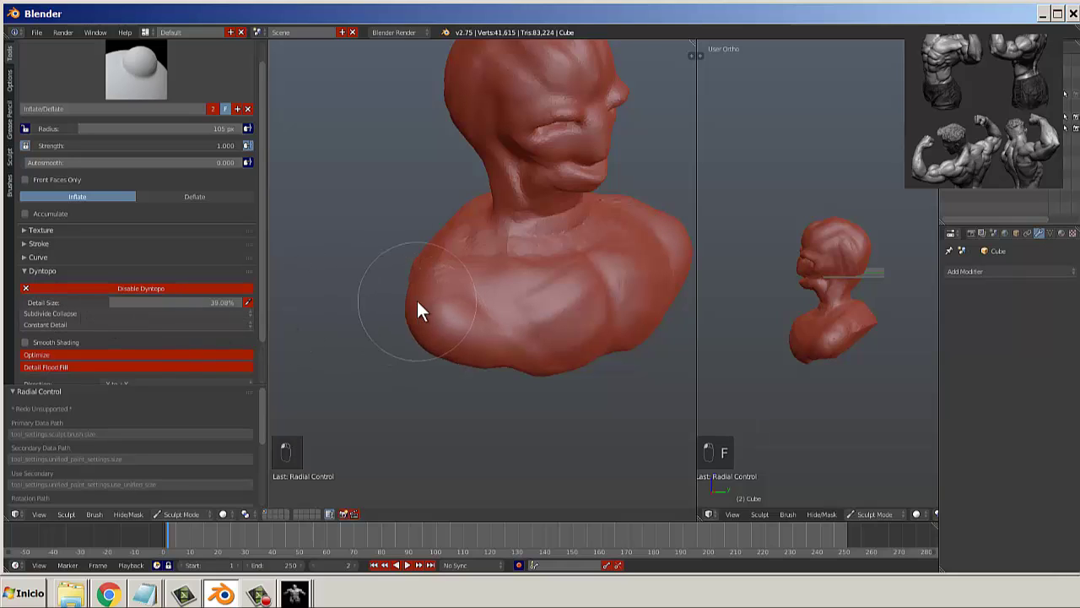
mouse_move(417, 300)
left_mouse_down()
mouse_move(434, 301)
mouse_move(433, 327)
mouse_move(419, 290)
mouse_move(444, 352)
left_mouse_up()
mouse_move(444, 352)
middle_mouse_down()
mouse_move(414, 289)
mouse_move(384, 281)
middle_mouse_up()
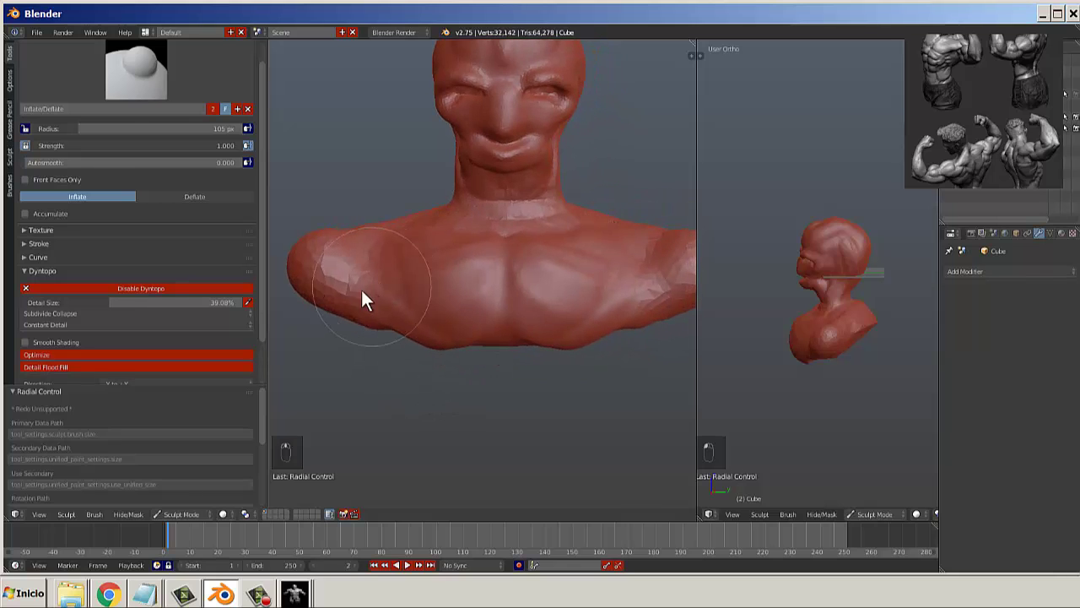
Switch to the Smooth brush and undo the latest sculpt strokes on the shoulders.
left_click(137, 100)
left_click(319, 192)
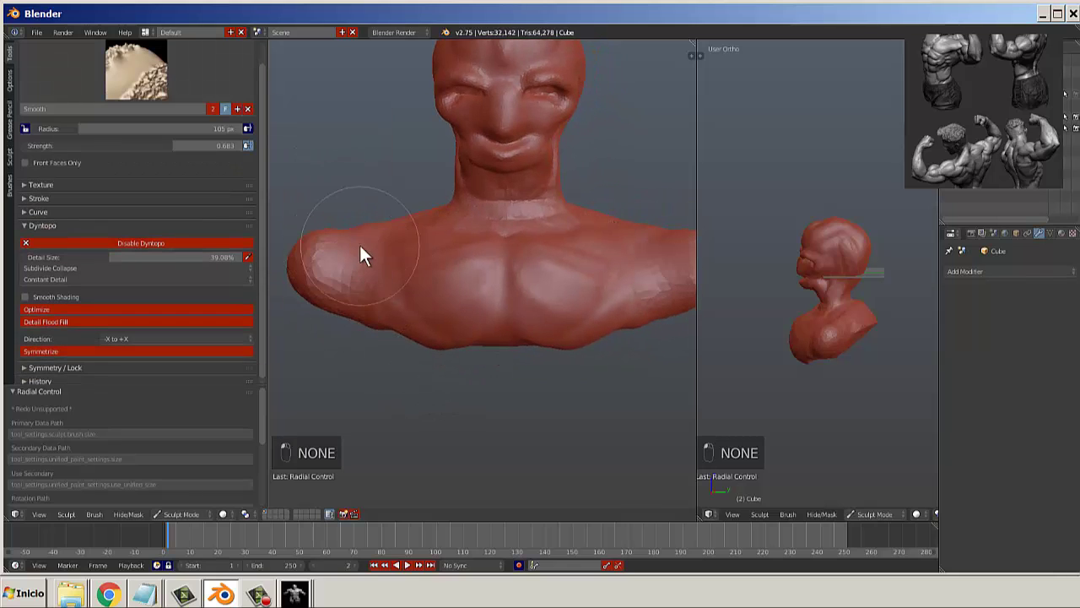
key("ctrl+z")
key("ctrl+z")
key("ctrl+z")
key("ctrl+z")
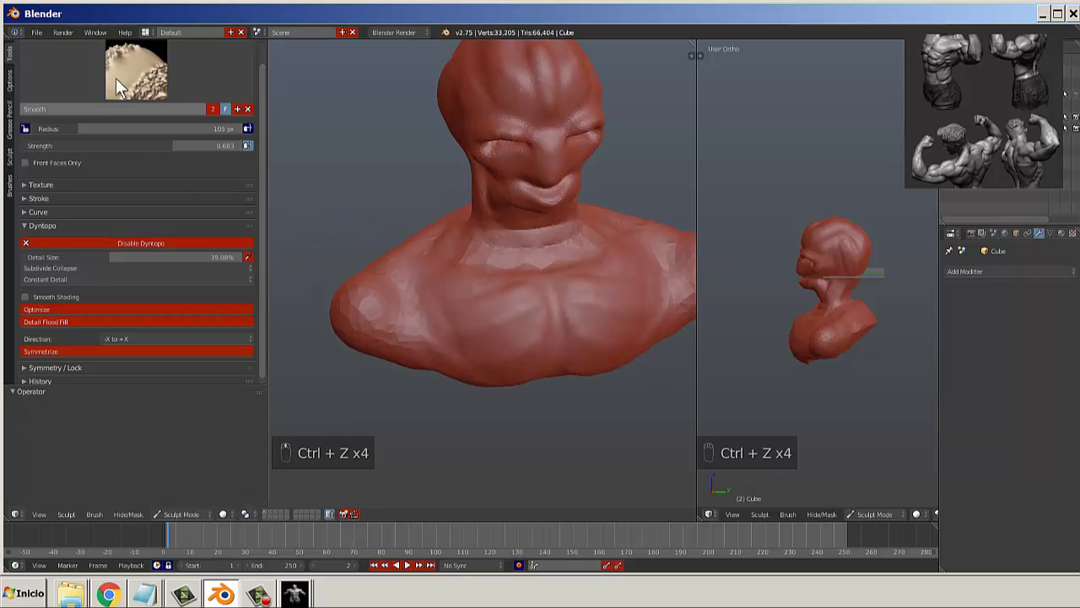
Pull the shoulder stumps outward and down with the Grab brush at a 145 px radius.
left_click(119, 76)
left_click(317, 135)
key("f")
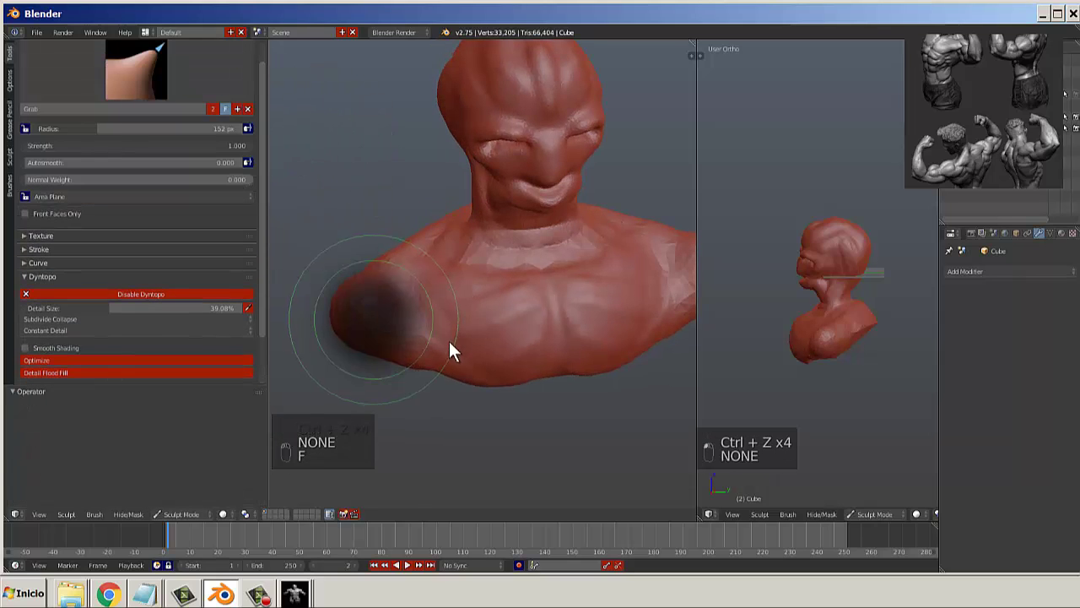
left_click(393, 347)
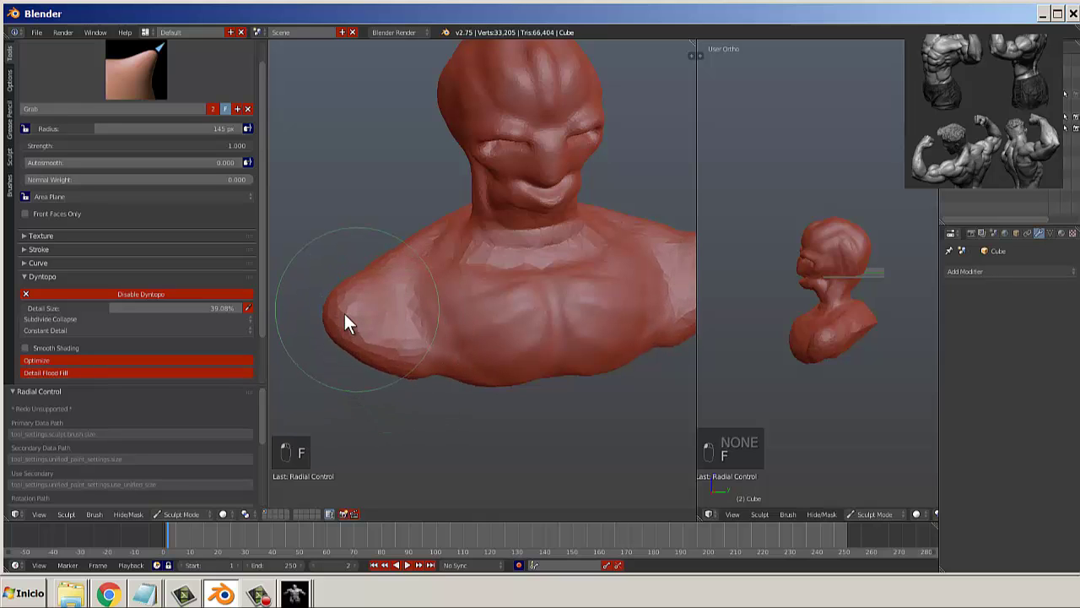
mouse_move(356, 319)
left_mouse_down()
mouse_move(359, 377)
mouse_move(413, 376)
left_mouse_up()
mouse_move(413, 376)
middle_mouse_down()
mouse_move(416, 328)
mouse_move(397, 246)
mouse_move(442, 248)
middle_mouse_up()
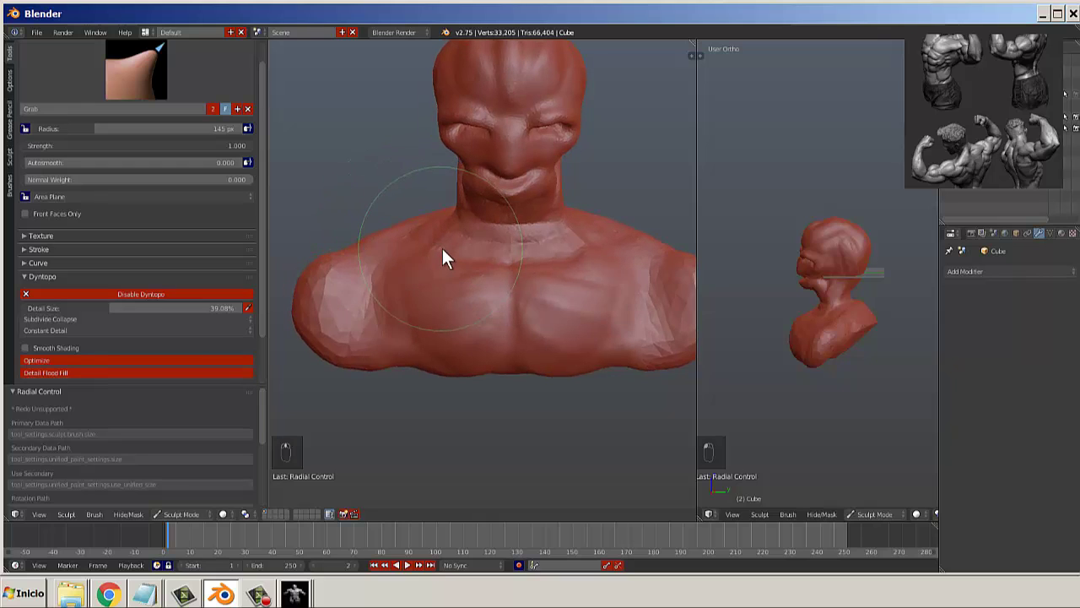
Swell the front of the shoulders and outer chest with the Inflate/Deflate brush at a 73 px radius.
left_click(150, 81)
left_click(140, 133)
scroll(388, 295, "up", 2)
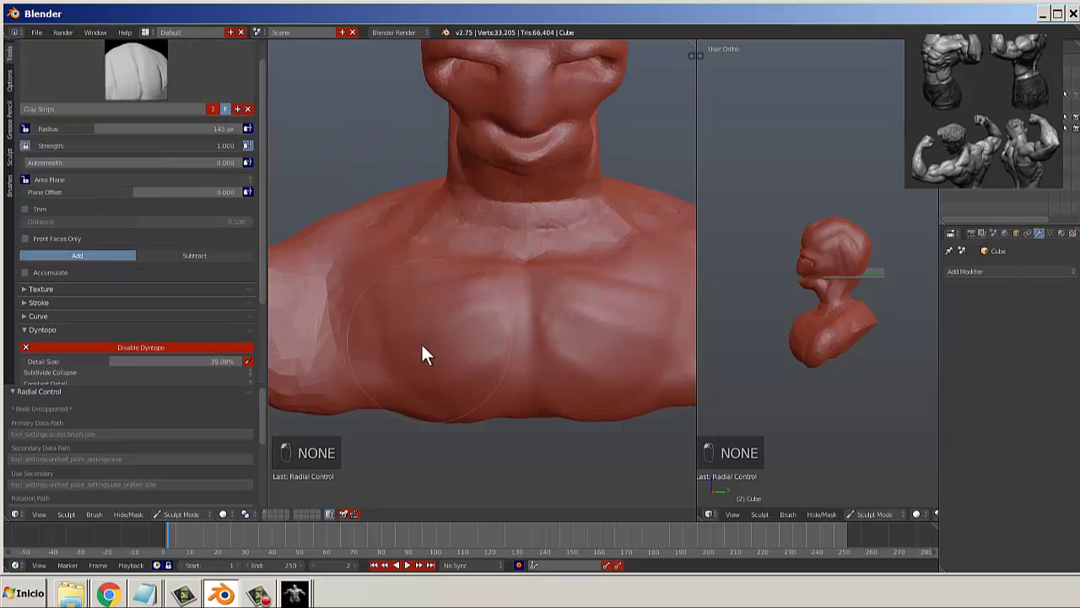
key("f")
left_click(390, 339)
left_click(136, 72)
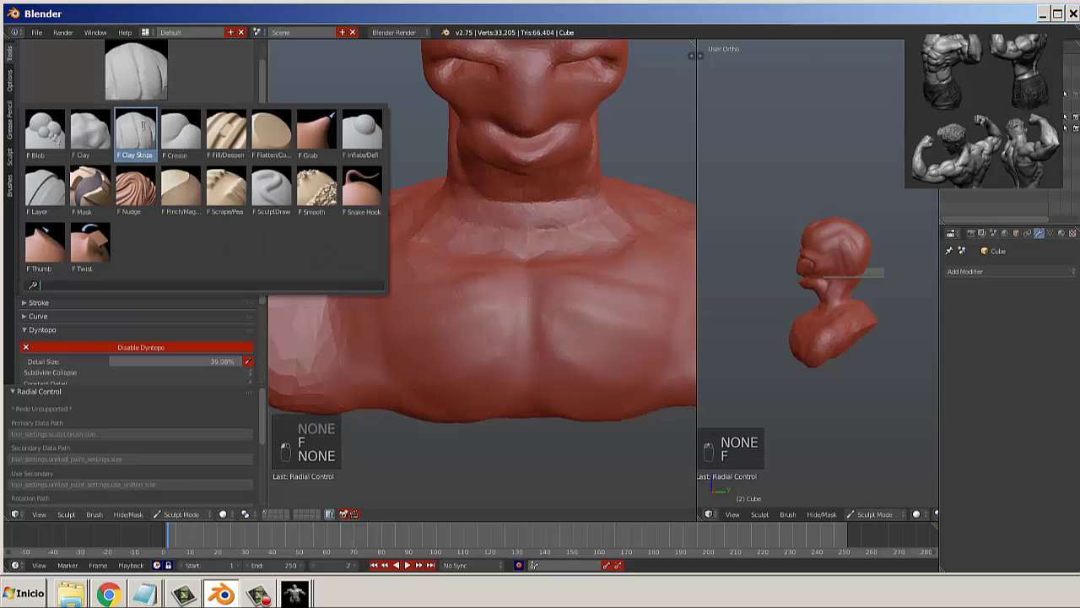
left_click(365, 135)
key("f")
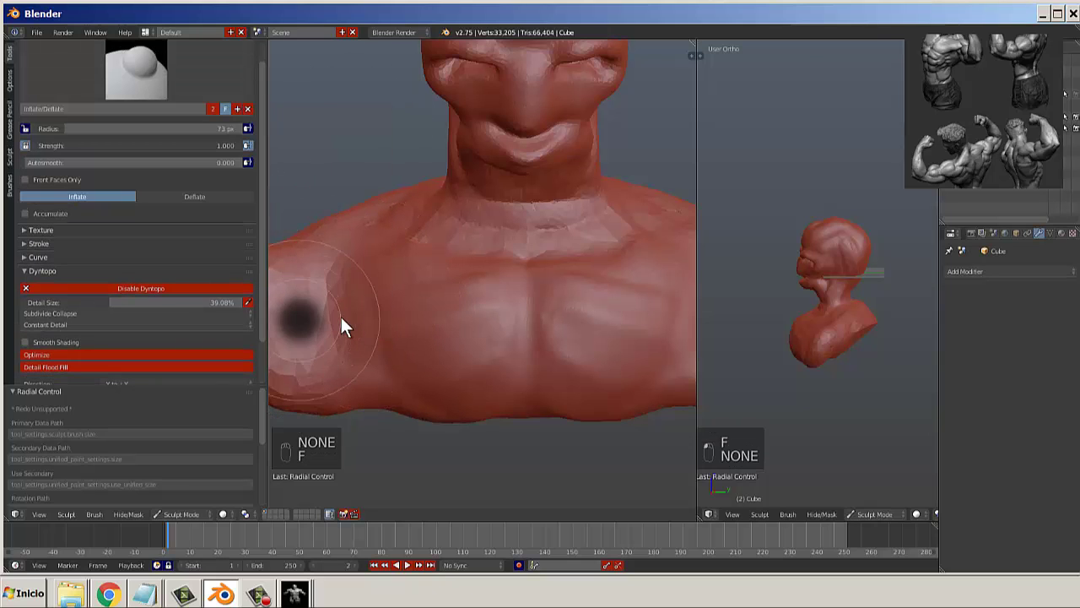
left_click(341, 317)
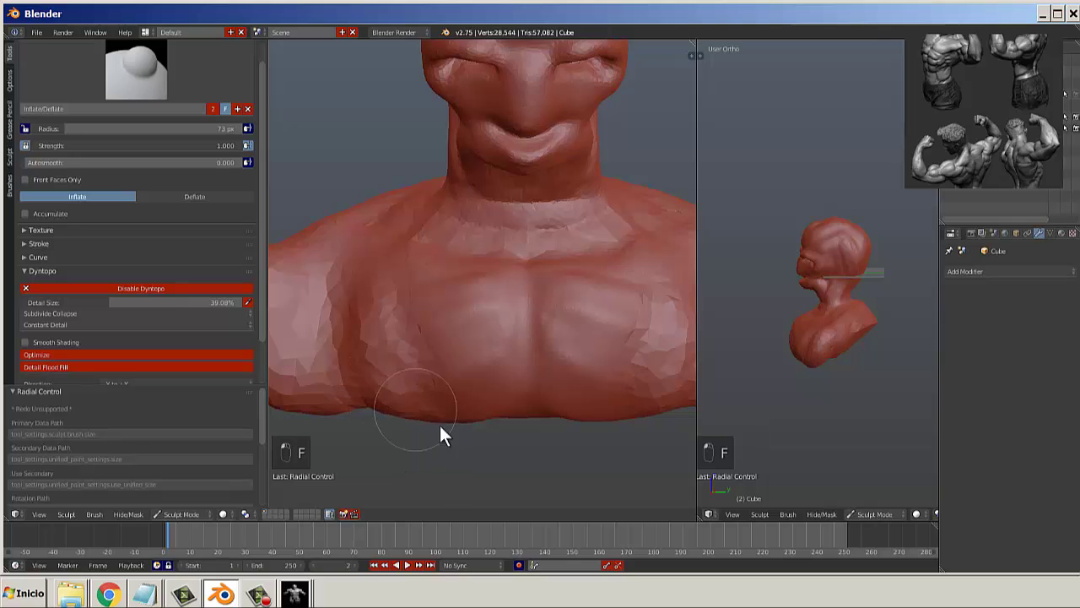
Soften the transition between the shoulder and the outer chest with the Smooth brush.
left_click(143, 84)
left_click(325, 194)
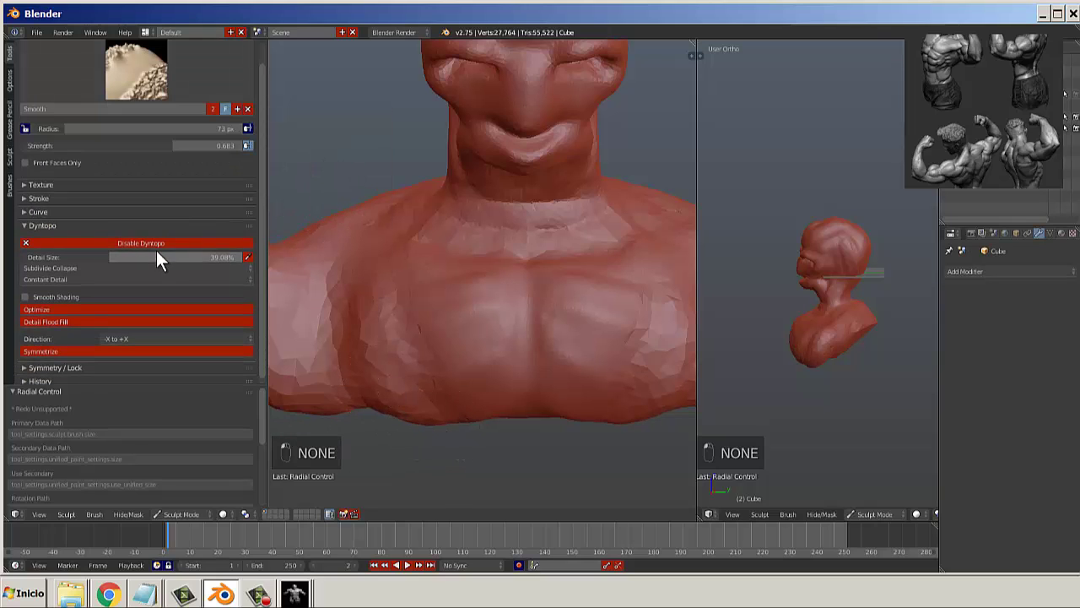
left_click(82, 267)
left_click(165, 230)
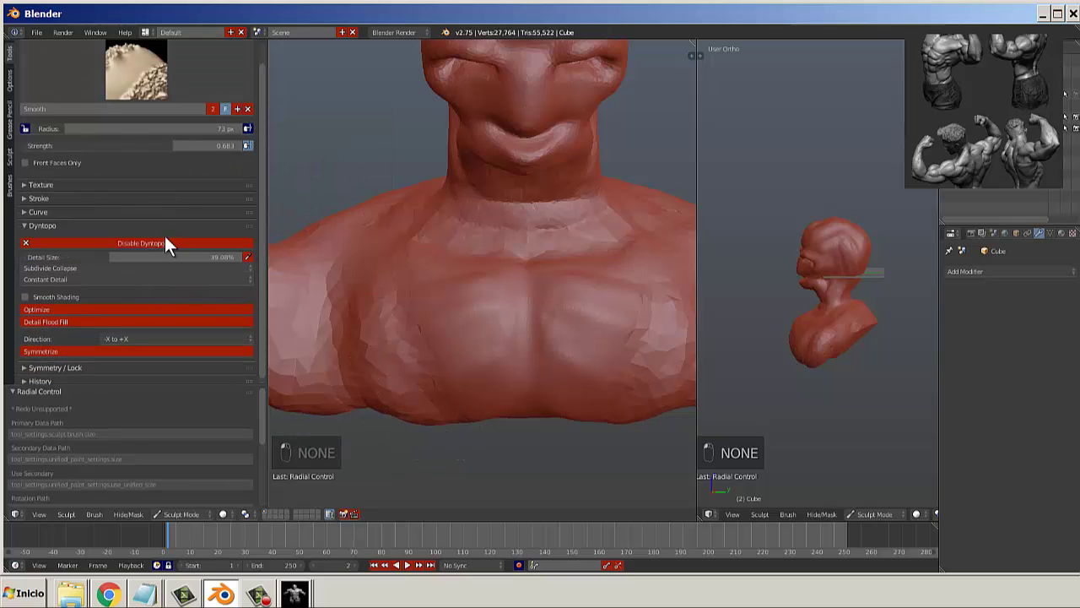
mouse_move(372, 317)
left_mouse_down()
mouse_move(401, 315)
mouse_move(438, 421)
mouse_move(371, 385)
mouse_move(351, 302)
left_mouse_up()
Set the Dyntopo detail size to 24.55% and layer Clay Strips at an 86 px radius down the shoulder-chest junction.
left_click(135, 69)
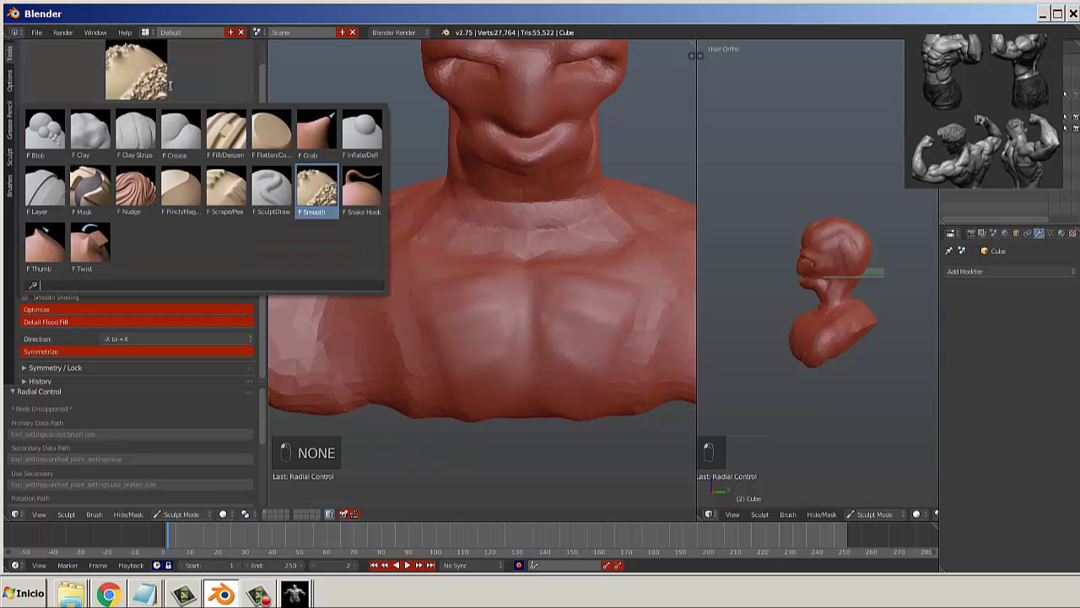
left_click(181, 126)
key("f")
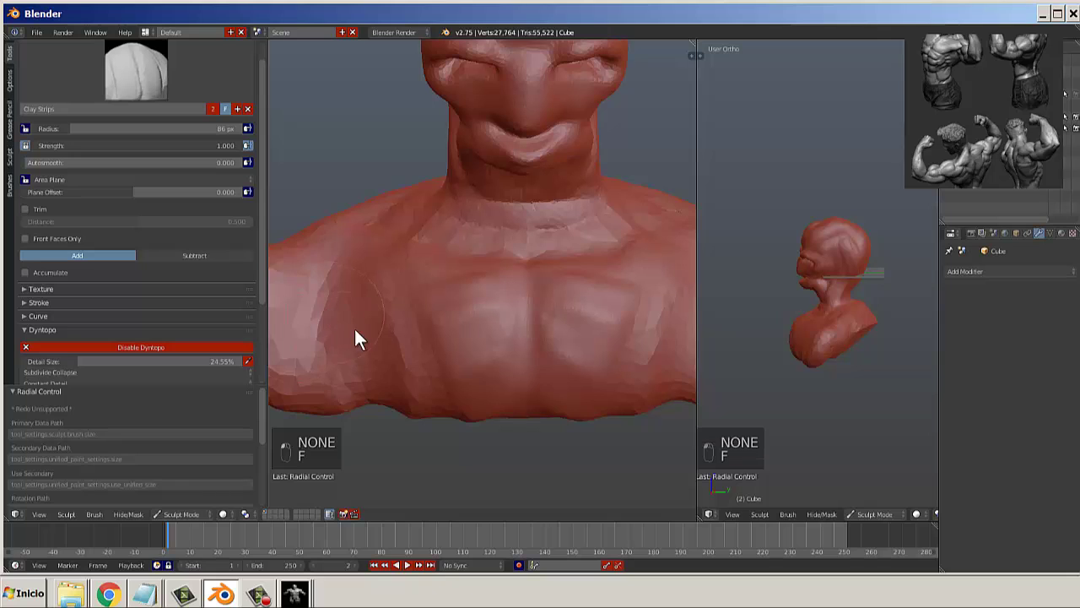
mouse_move(357, 338)
left_mouse_down()
mouse_move(330, 348)
mouse_move(364, 390)
mouse_move(370, 376)
left_mouse_up()
mouse_move(365, 295)
left_mouse_down()
mouse_move(378, 327)
mouse_move(363, 282)
mouse_move(393, 309)
mouse_move(385, 405)
mouse_move(359, 352)
left_mouse_up()
Add Clay Strips between the outer chest and upper arm, and smooth them into a continuous shoulder form.
scroll(360, 352, "down", 2)
mouse_move(359, 352)
middle_mouse_down()
mouse_move(416, 364)
mouse_move(476, 316)
middle_mouse_up()
mouse_move(477, 317)
left_mouse_down()
mouse_move(436, 328)
mouse_move(435, 345)
mouse_move(492, 360)
mouse_move(404, 361)
left_mouse_up()
middle_click_drag(405, 360, 523, 327)
mouse_move(389, 278)
left_mouse_down("shift")
mouse_move(388, 397)
mouse_move(357, 411)
left_mouse_up("shift")
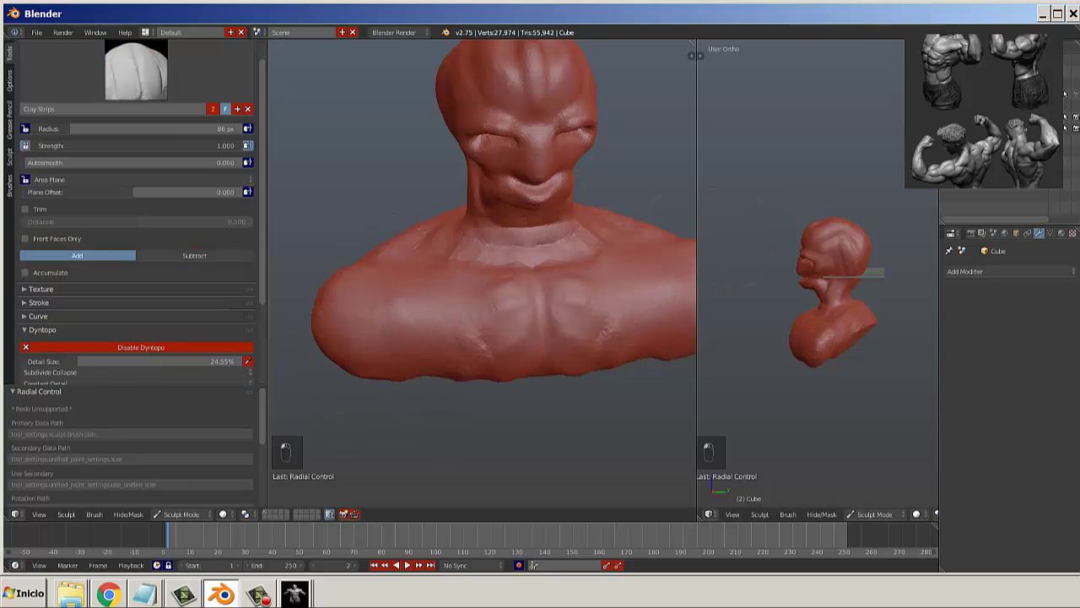
Consult the muscle reference image and layer broad Clay Strips horizontally across the chest.
key("alt+Tab")
left_click_drag(660, 327, 675, 263)
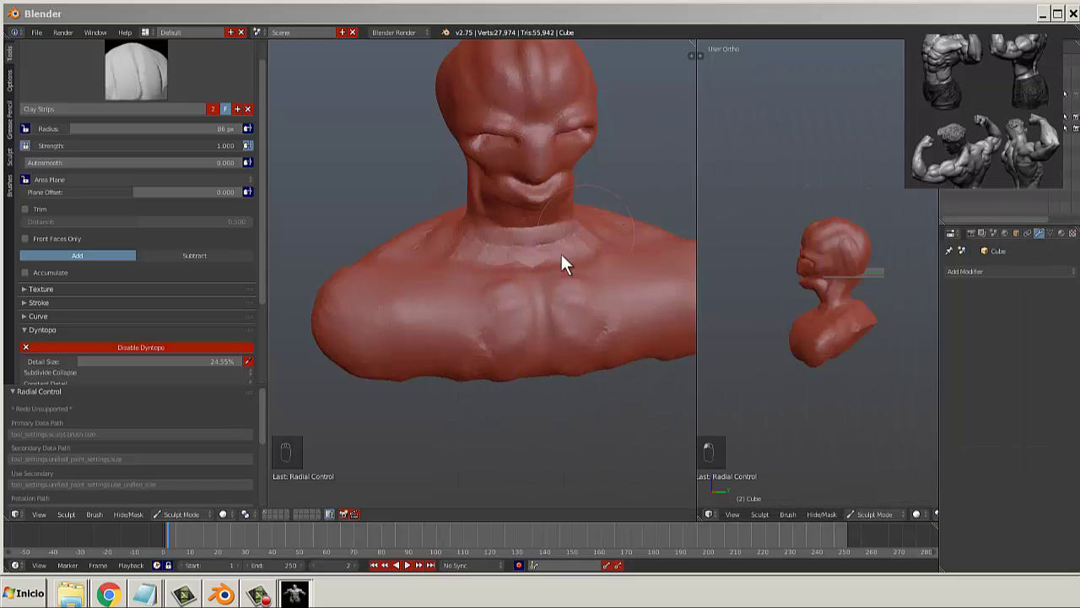
left_click_drag(407, 334, 505, 331)
middle_click_drag(537, 322, 512, 308)
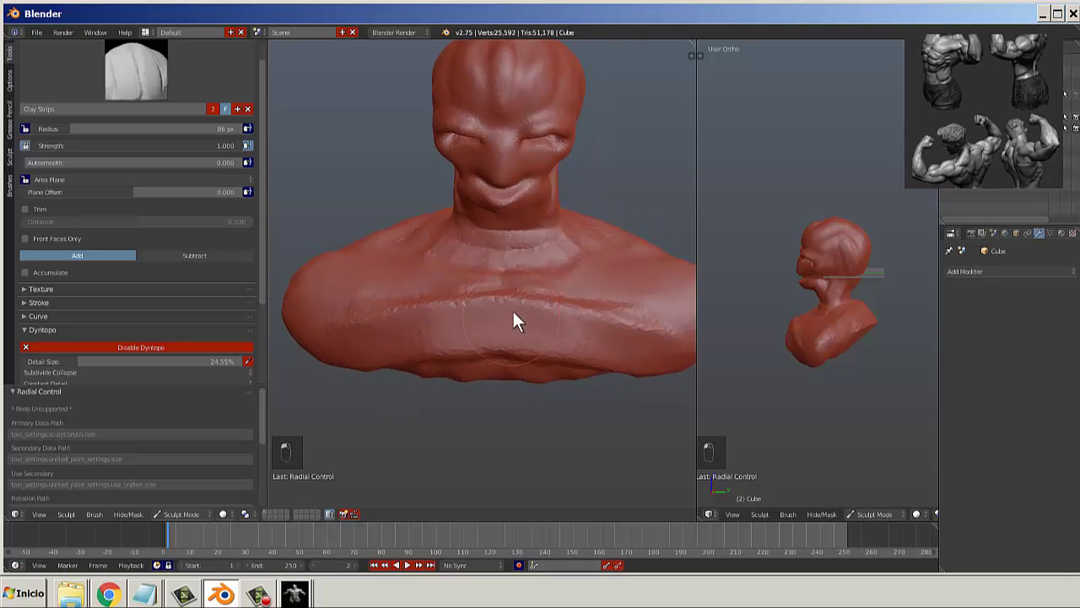
mouse_move(516, 321)
left_mouse_down()
mouse_move(498, 379)
mouse_move(393, 307)
mouse_move(316, 292)
mouse_move(437, 358)
mouse_move(517, 346)
mouse_move(345, 322)
mouse_move(397, 315)
mouse_move(428, 343)
mouse_move(374, 319)
mouse_move(388, 268)
mouse_move(504, 264)
mouse_move(422, 224)
mouse_move(522, 188)
mouse_move(503, 197)
mouse_move(483, 102)
mouse_move(507, 223)
mouse_move(543, 161)
left_mouse_up()
Build up the back of the head and the nape with vertical Clay Strips strokes.
scroll(557, 223, "down", 3)
middle_click_drag(560, 235, 616, 264)
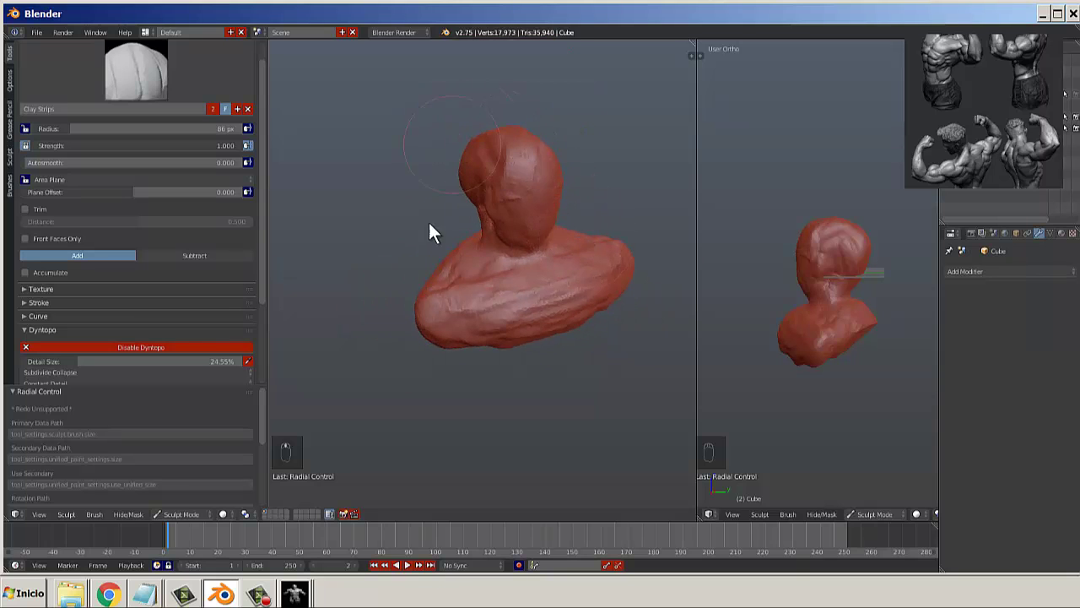
mouse_move(428, 232)
left_mouse_down()
mouse_move(535, 169)
mouse_move(535, 203)
mouse_move(485, 164)
mouse_move(467, 209)
mouse_move(521, 239)
mouse_move(540, 208)
mouse_move(511, 110)
mouse_move(494, 152)
left_mouse_up()
mouse_move(494, 151)
middle_mouse_down()
mouse_move(535, 181)
mouse_move(422, 200)
mouse_move(482, 174)
middle_mouse_up()
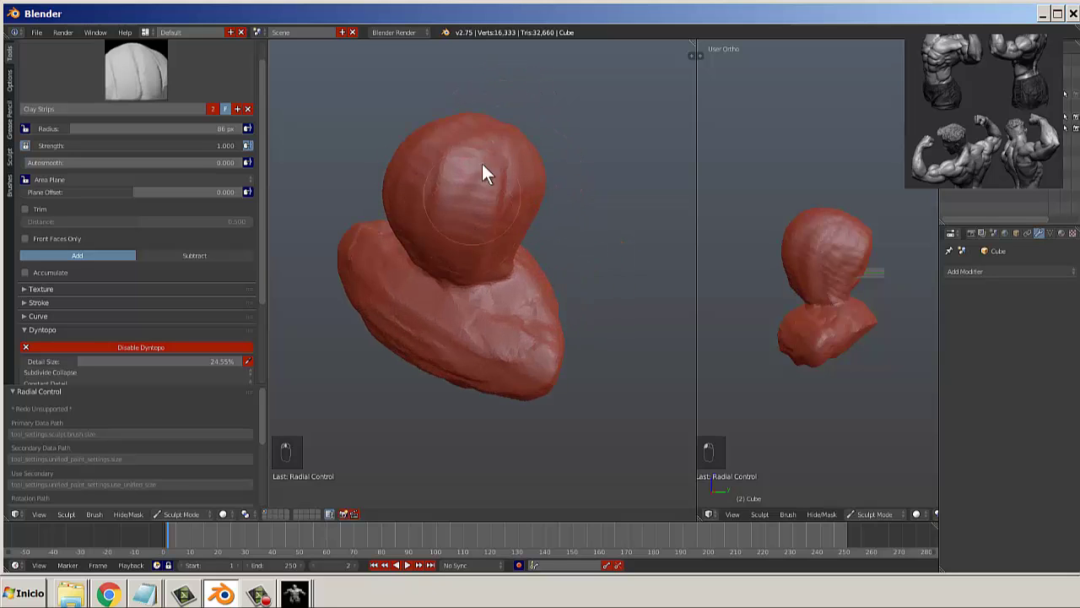
mouse_move(483, 164)
left_mouse_down()
mouse_move(504, 195)
mouse_move(449, 141)
mouse_move(408, 246)
left_mouse_up()
middle_click_drag(407, 245, 526, 192)
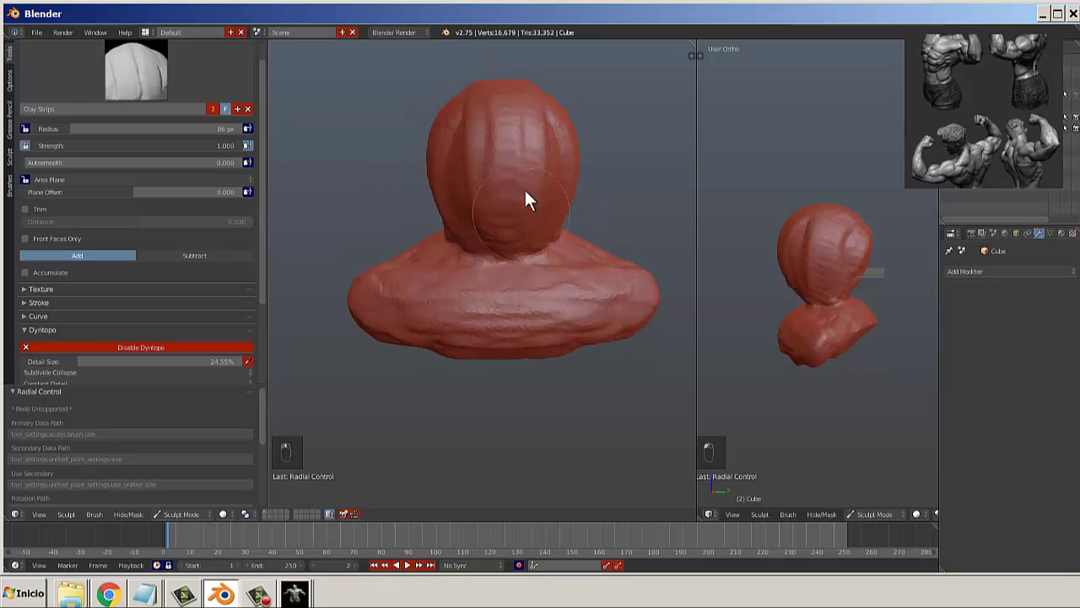
mouse_move(525, 200)
left_mouse_down()
mouse_move(472, 159)
mouse_move(523, 212)
mouse_move(514, 234)
mouse_move(515, 211)
left_mouse_up()
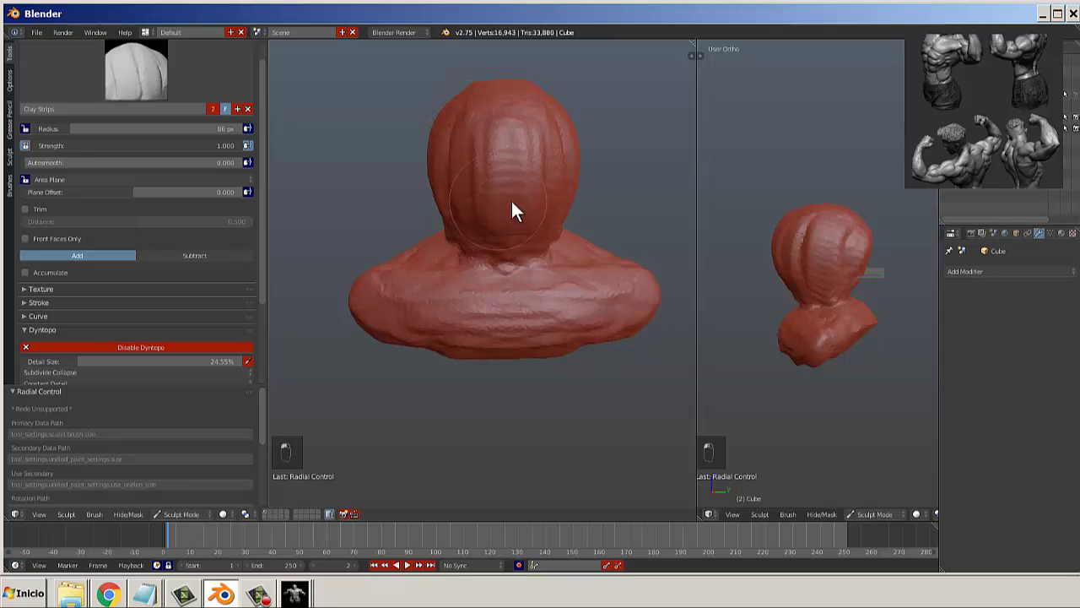
Smooth the upper back and add short Clay Strips where the neck meets the shoulders.
middle_click_drag(514, 211, 528, 215)
key("s")
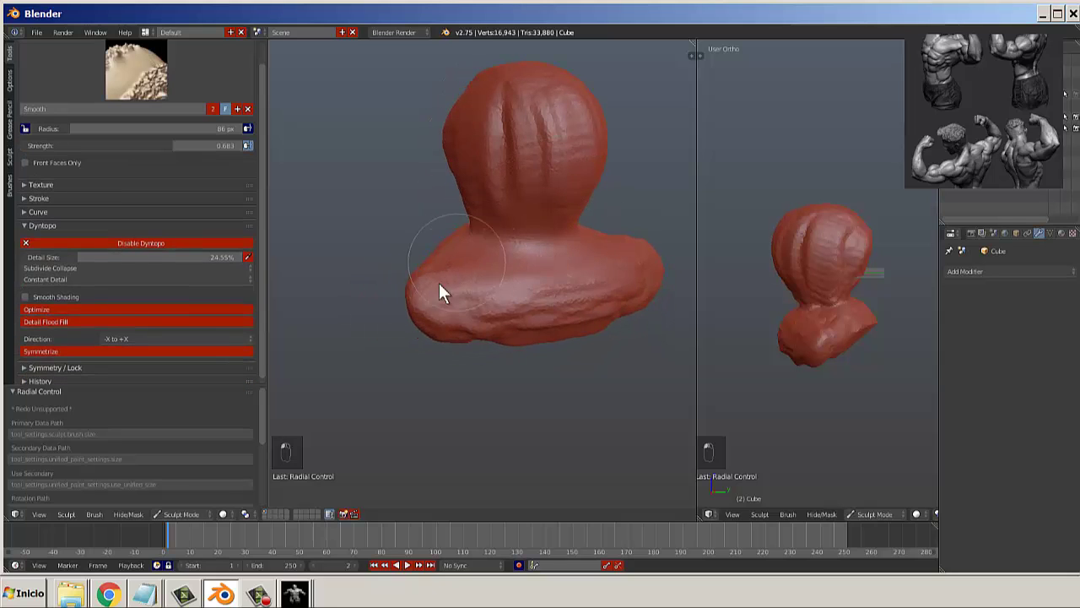
mouse_move(438, 283)
left_mouse_down("shift")
mouse_move(620, 287)
mouse_move(540, 291)
left_mouse_up("shift")
mouse_move(474, 233)
left_mouse_down()
mouse_move(474, 245)
mouse_move(485, 221)
left_mouse_up()
middle_click_drag(506, 202, 483, 200)
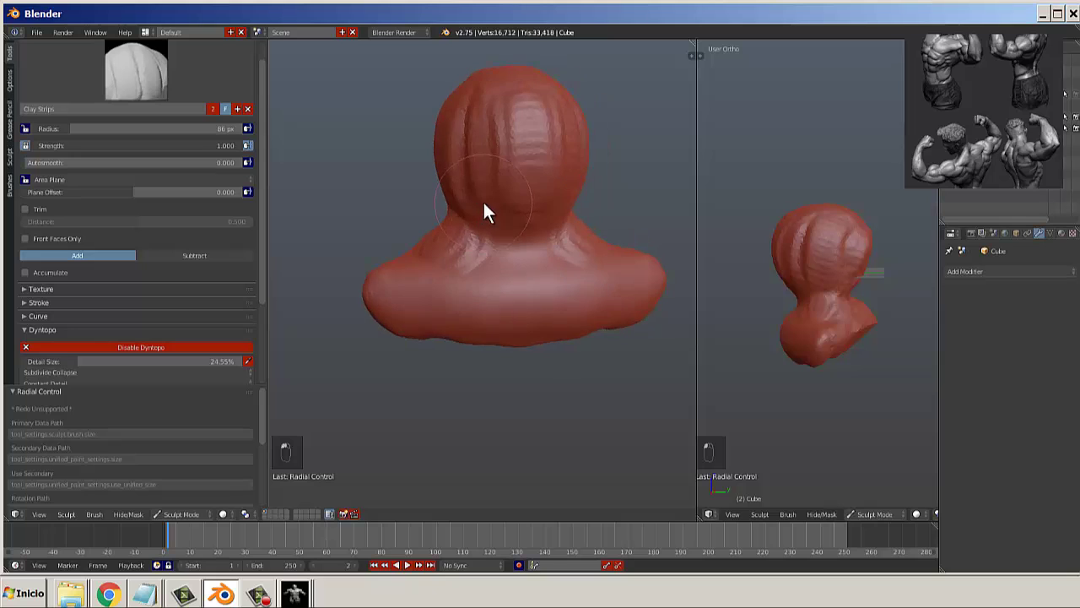
Draw mirrored vertical ridges down both sides of the spine with the SculptDraw brush at a 60 px radius.
scroll(460, 275, "up", 2)
left_click(135, 72)
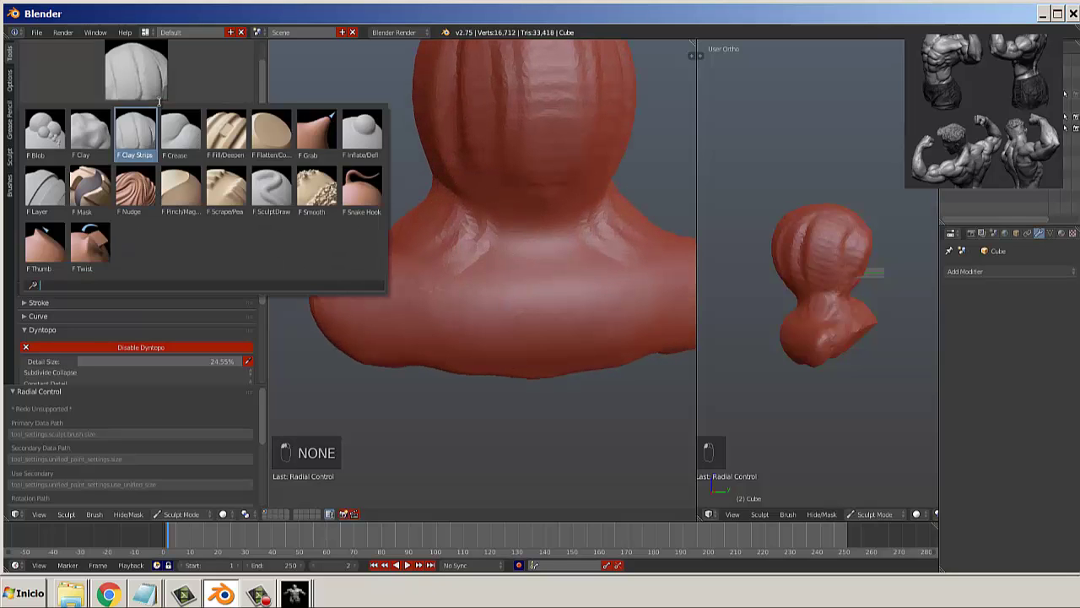
left_click(283, 176)
scroll(443, 226, "up", 2)
key("f")
left_click(458, 250)
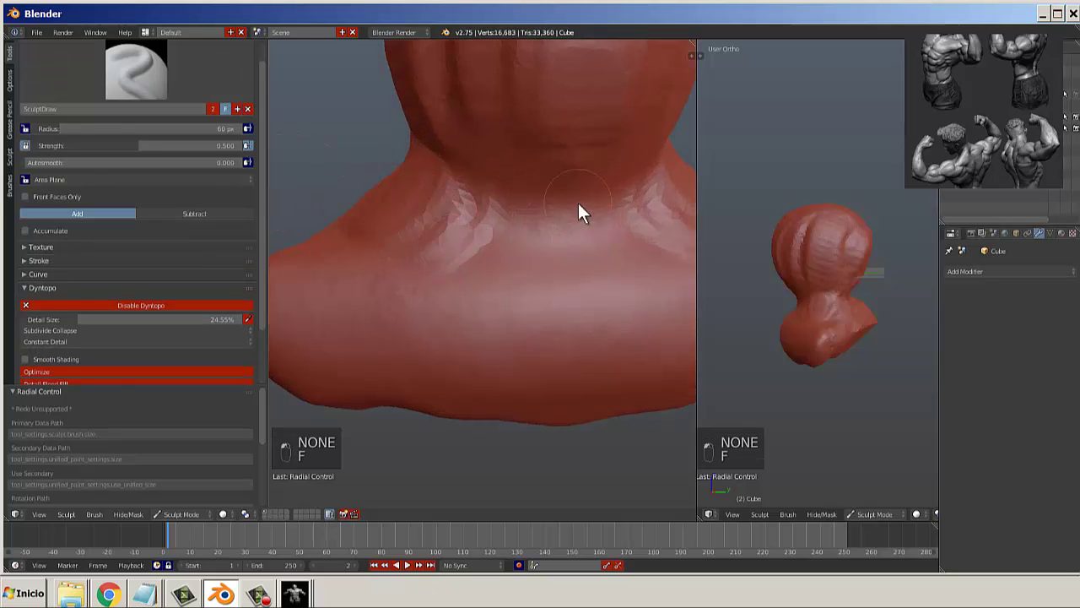
mouse_move(574, 233)
left_mouse_down()
mouse_move(574, 281)
mouse_move(564, 277)
mouse_move(574, 422)
left_mouse_up()
scroll(575, 370, "down", 2)
middle_click_drag(575, 370, 542, 336)
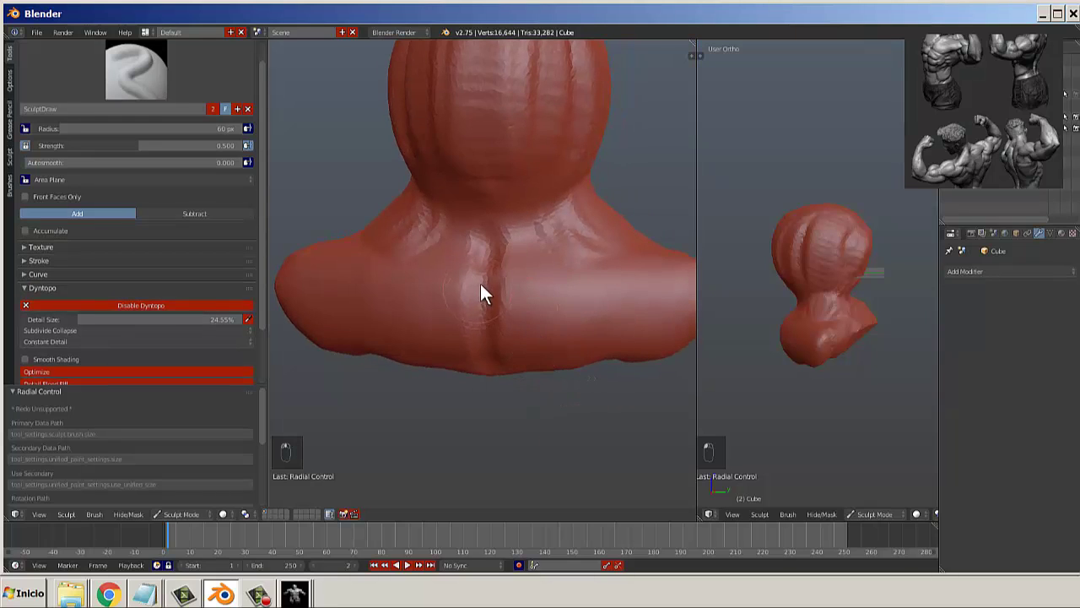
left_click_drag(481, 286, 492, 351)
Soften the ridges beside the spine with the Smooth brush.
left_click(135, 70)
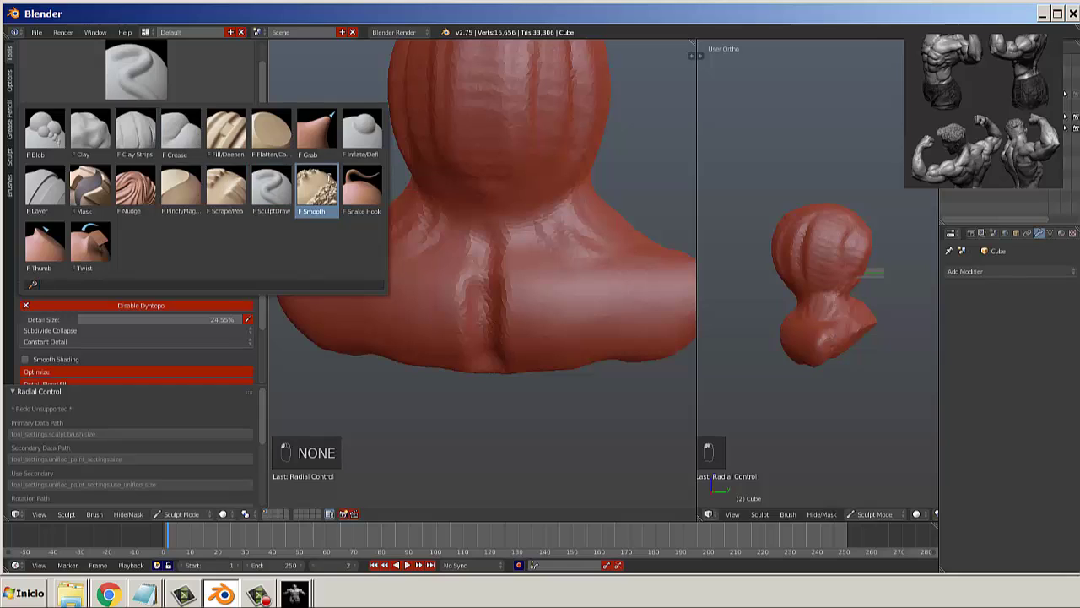
left_click(317, 187)
mouse_move(492, 269)
left_mouse_down()
mouse_move(482, 369)
mouse_move(475, 326)
mouse_move(477, 346)
left_mouse_up()
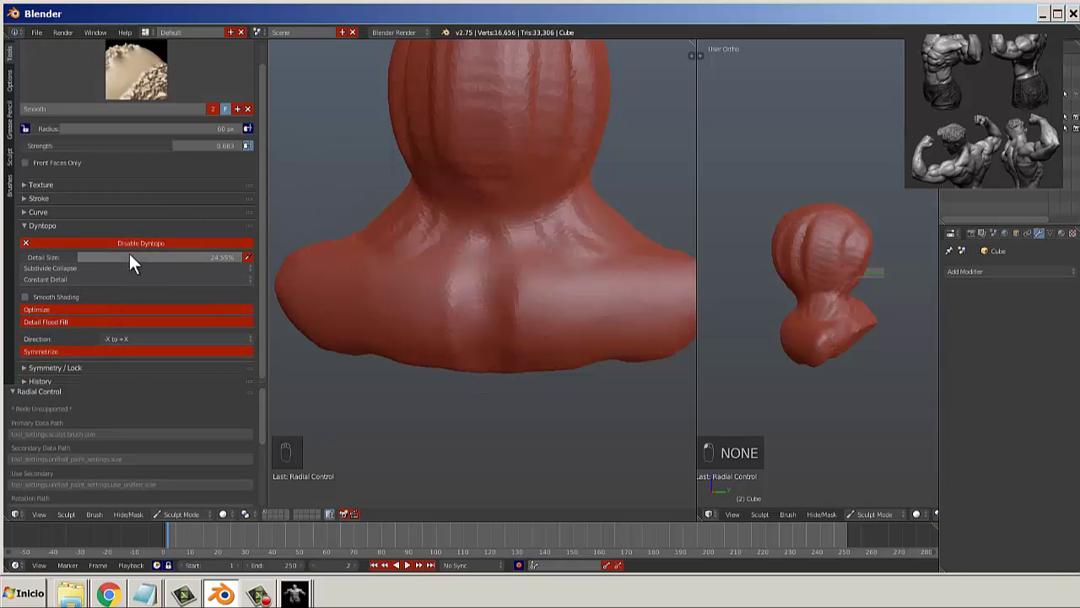
Layer Clay Strips vertically on both sides of the spine over the lower part of the back.
left_click(135, 69)
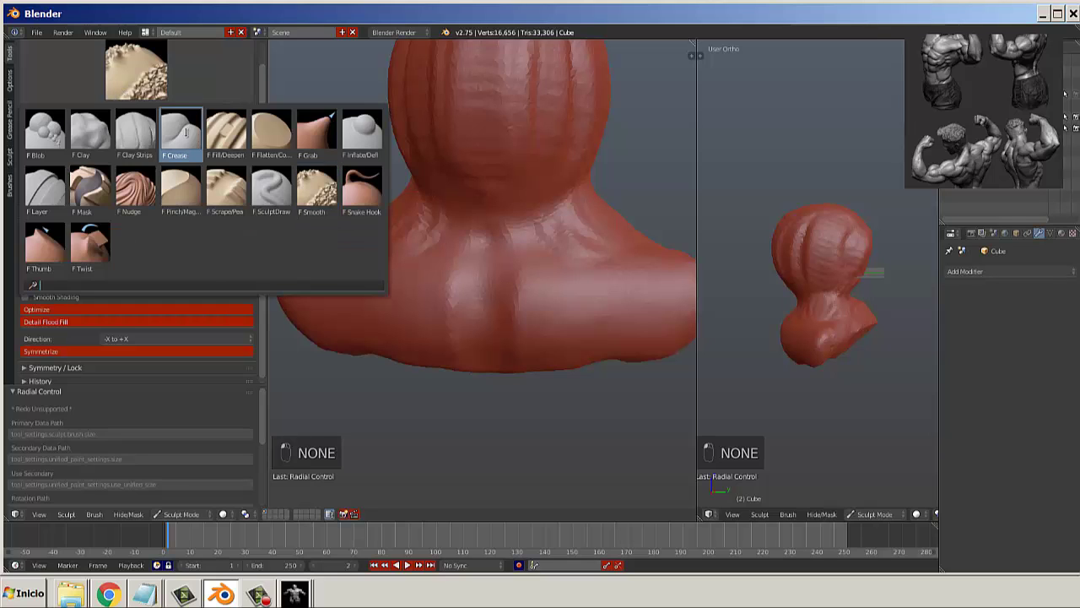
left_click(181, 132)
left_click(144, 71)
left_click(135, 132)
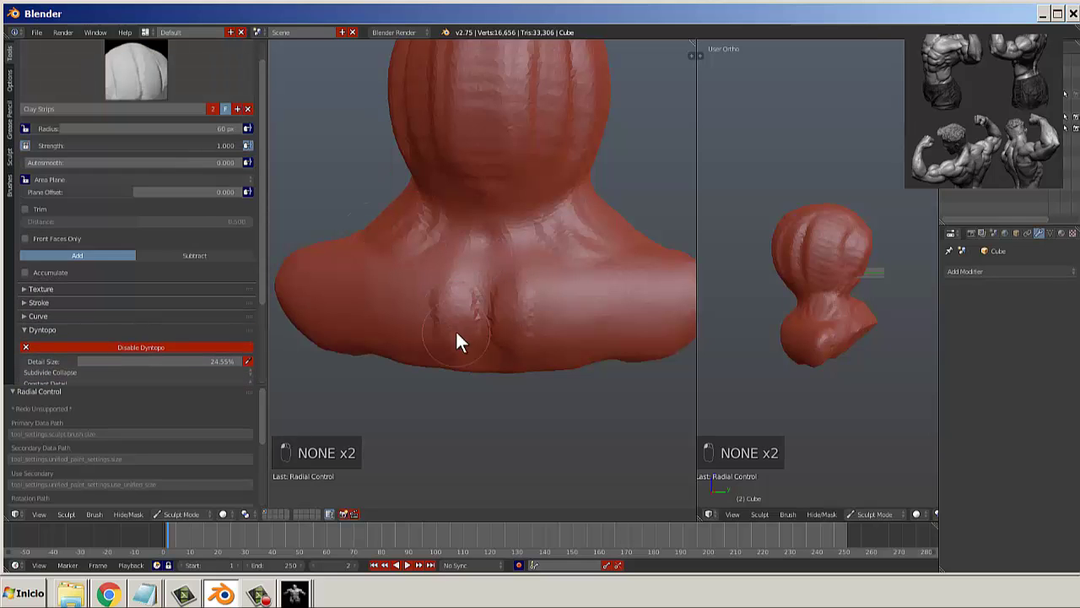
left_click_drag(456, 331, 457, 347)
left_click_drag(457, 298, 453, 358)
Set the Dyntopo detail size to 27.66% and smooth the back muscle strips at a brush strength of 0.119.
left_click(173, 75)
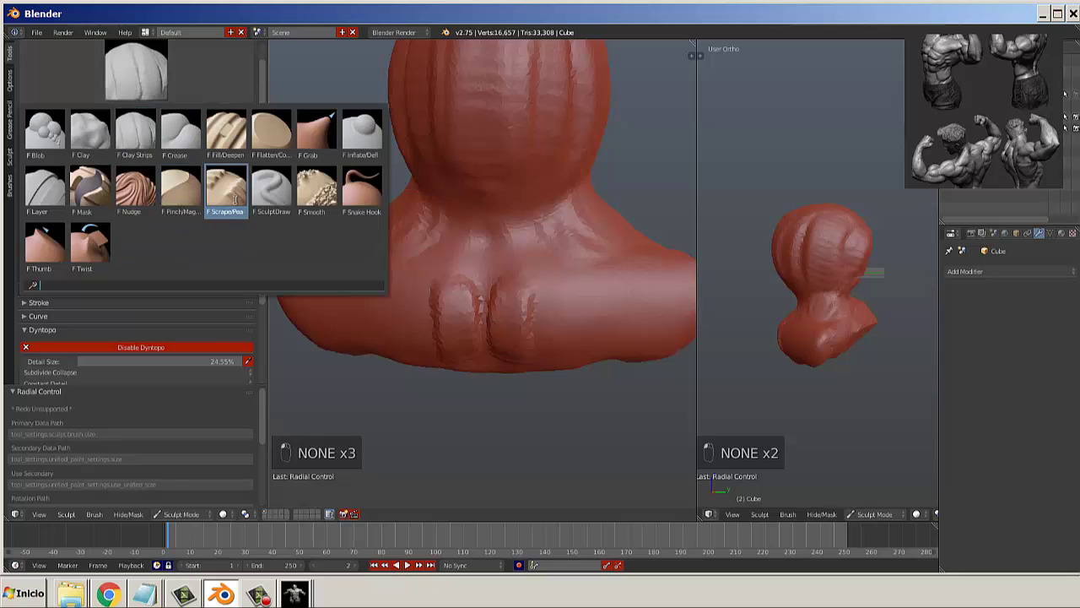
left_click(317, 188)
scroll(435, 285, "up", 4)
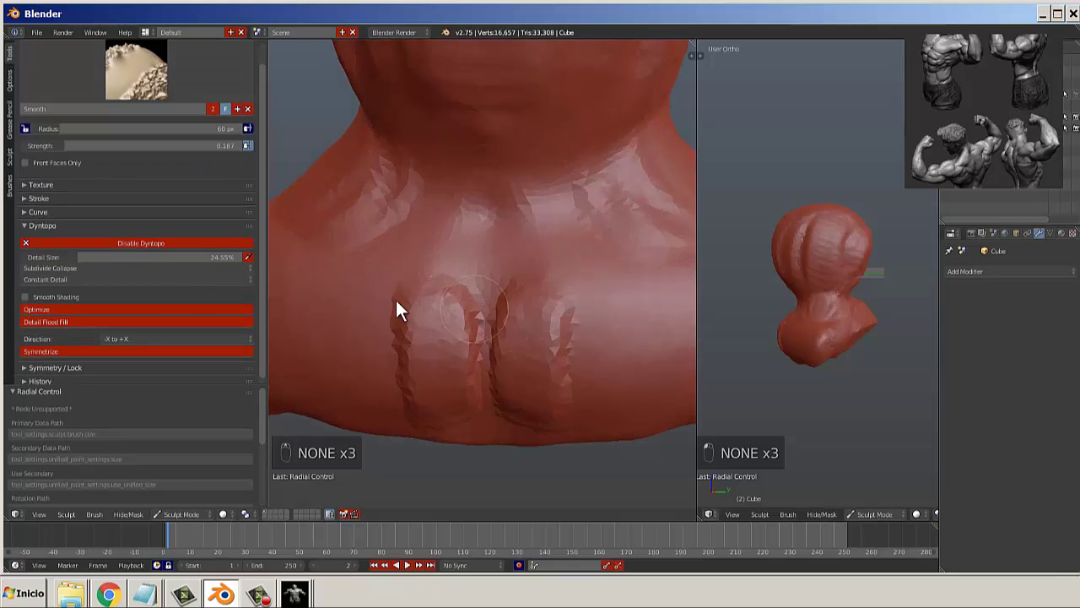
scroll(149, 272, "down", 1)
mouse_move(74, 252)
left_mouse_down()
mouse_move(62, 254)
mouse_move(90, 257)
mouse_move(70, 257)
left_mouse_up()
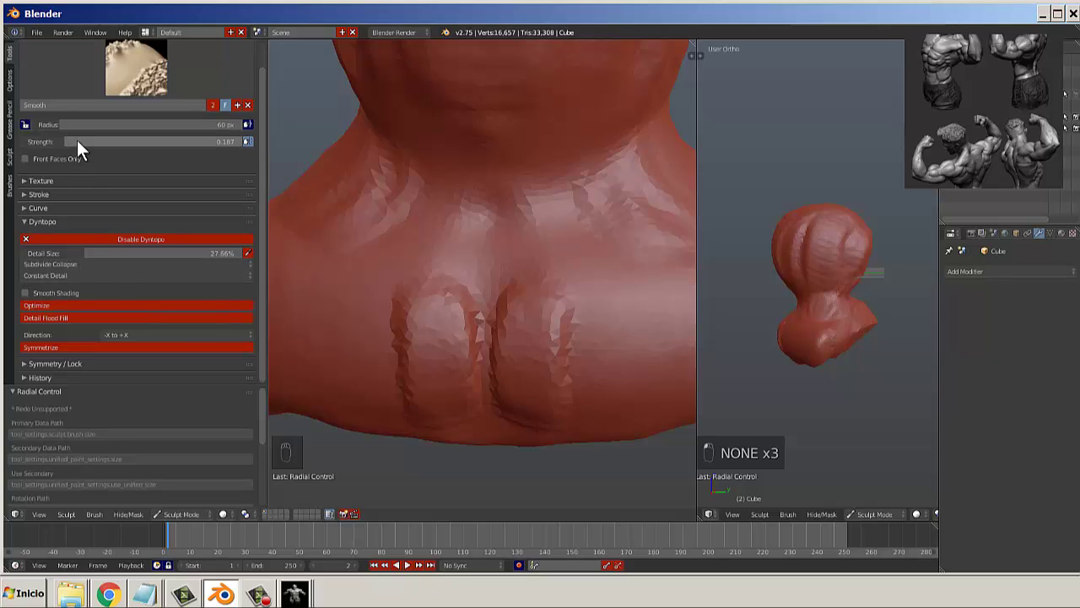
left_click_drag(77, 141, 56, 141)
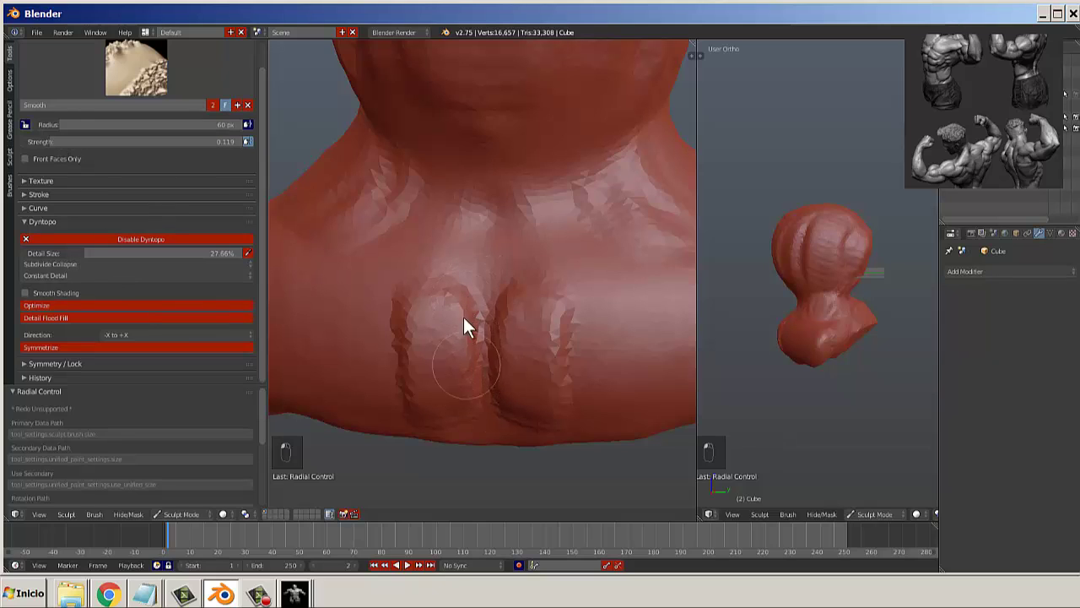
mouse_move(464, 319)
left_mouse_down()
mouse_move(509, 292)
mouse_move(376, 290)
mouse_move(400, 434)
mouse_move(462, 422)
mouse_move(486, 318)
mouse_move(494, 402)
mouse_move(532, 441)
mouse_move(495, 326)
mouse_move(528, 289)
left_mouse_up()
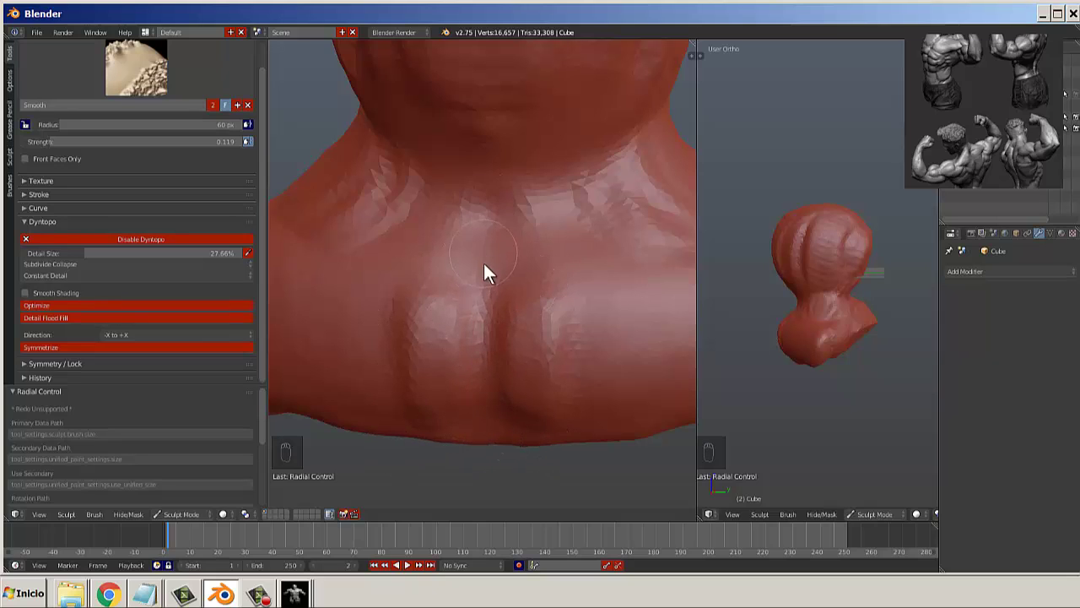
Layer Clay Strips at the base of the nape and blend them into the upper back with the Smooth brush.
left_click(160, 78)
left_click(150, 132)
scroll(476, 169, "up", 1)
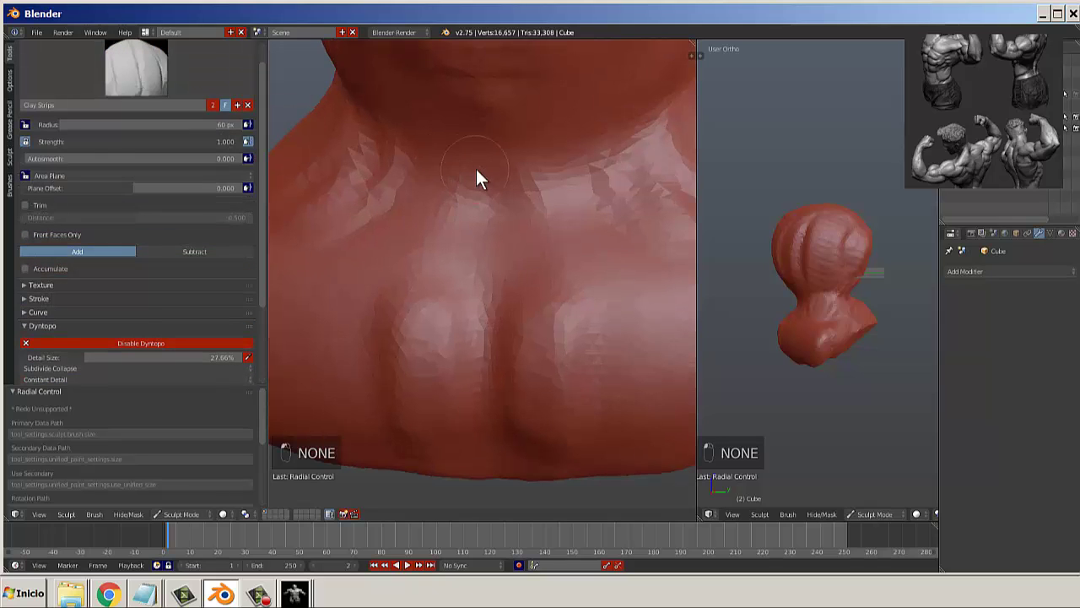
mouse_move(476, 168)
left_mouse_down()
mouse_move(485, 202)
mouse_move(465, 226)
mouse_move(492, 222)
left_mouse_up()
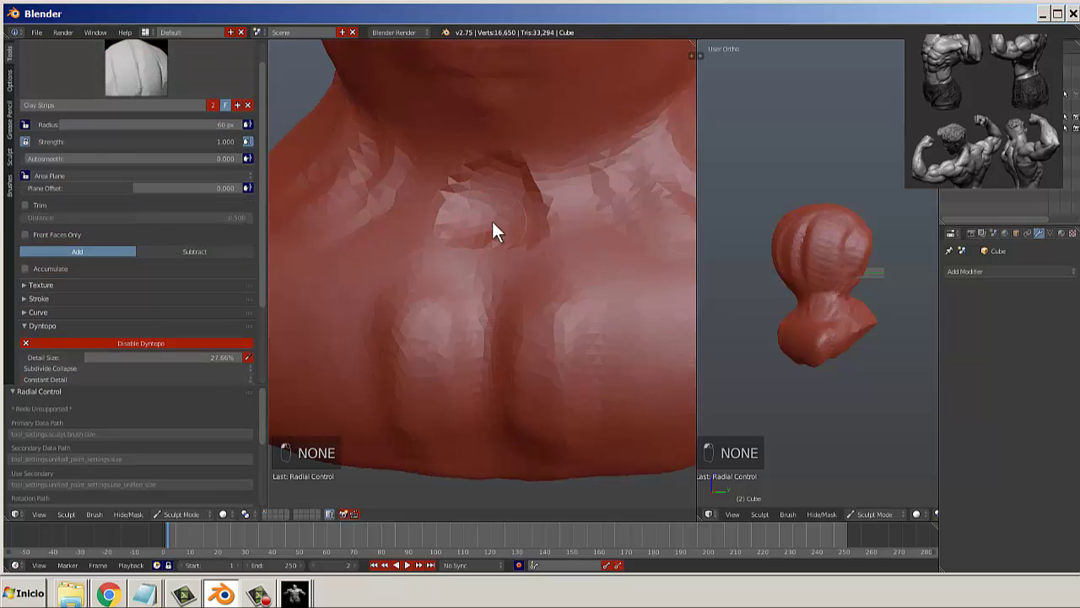
left_click(165, 63)
left_click(317, 187)
mouse_move(358, 177)
left_mouse_down()
mouse_move(463, 223)
mouse_move(460, 183)
mouse_move(483, 153)
mouse_move(484, 237)
left_mouse_up()
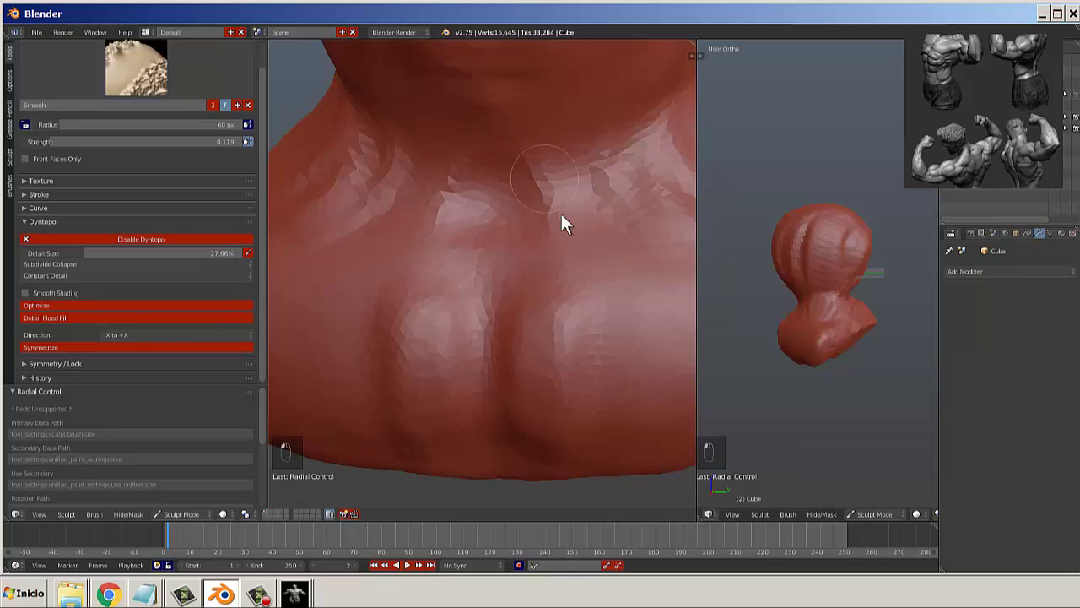
Build up the outer shoulder as a rounded deltoid mass with Clay Strips at a 107 px radius.
scroll(526, 160, "down", 8)
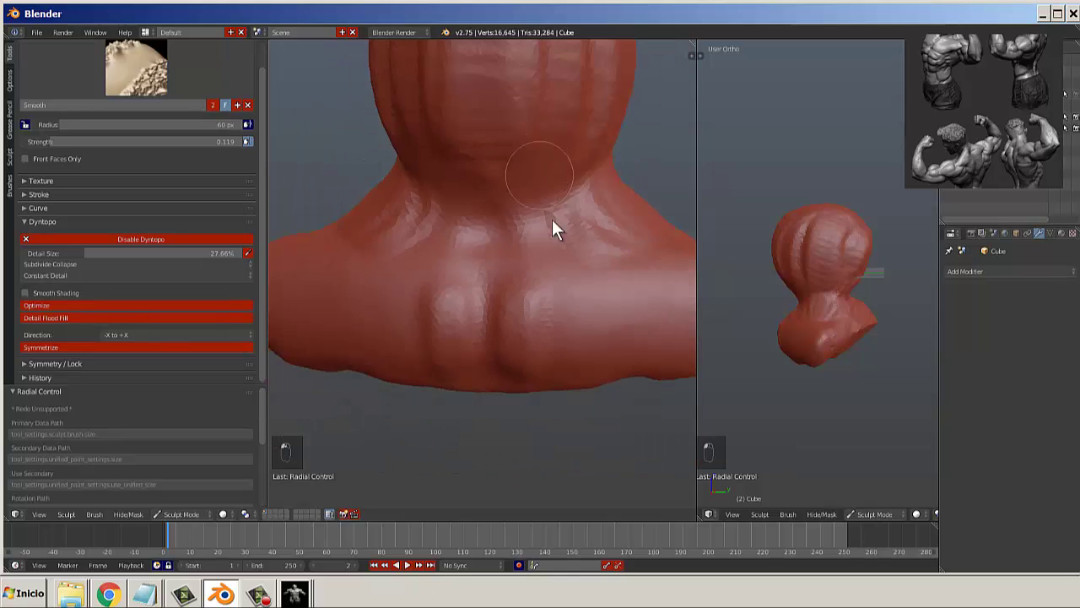
middle_click_drag(599, 243, 618, 241)
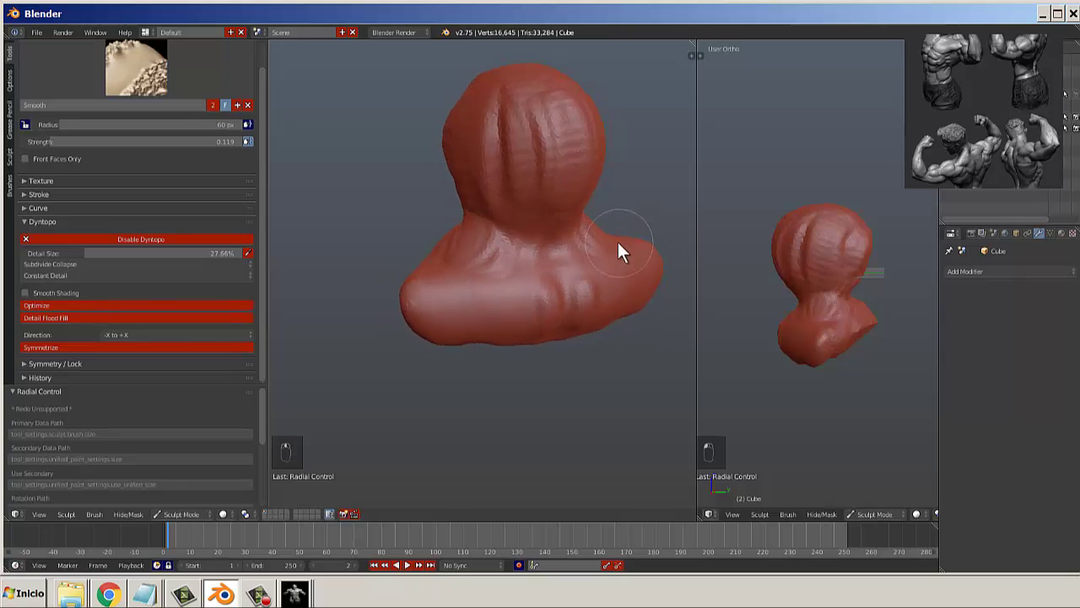
left_click(135, 76)
left_click(135, 128)
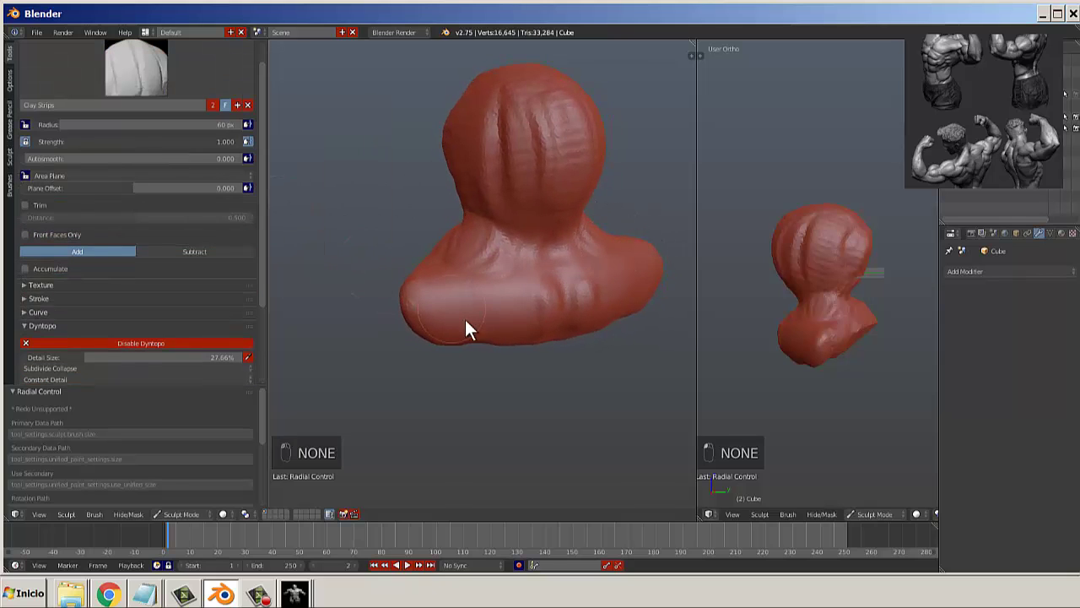
scroll(465, 319, "up", 3)
key("f")
mouse_move(432, 312)
left_mouse_down()
mouse_move(499, 333)
mouse_move(435, 352)
mouse_move(378, 302)
mouse_move(414, 344)
mouse_move(402, 350)
mouse_move(393, 292)
mouse_move(442, 342)
mouse_move(379, 303)
mouse_move(427, 285)
mouse_move(393, 354)
mouse_move(408, 302)
mouse_move(422, 293)
mouse_move(400, 294)
mouse_move(395, 330)
mouse_move(465, 299)
mouse_move(405, 354)
mouse_move(394, 329)
mouse_move(409, 325)
mouse_move(461, 359)
mouse_move(405, 270)
mouse_move(501, 347)
mouse_move(452, 346)
left_mouse_up()
Layer diagonal Clay Strips at a 63 px radius from the back of the shoulder towards the middle of the back.
left_click(160, 80)
left_click(144, 129)
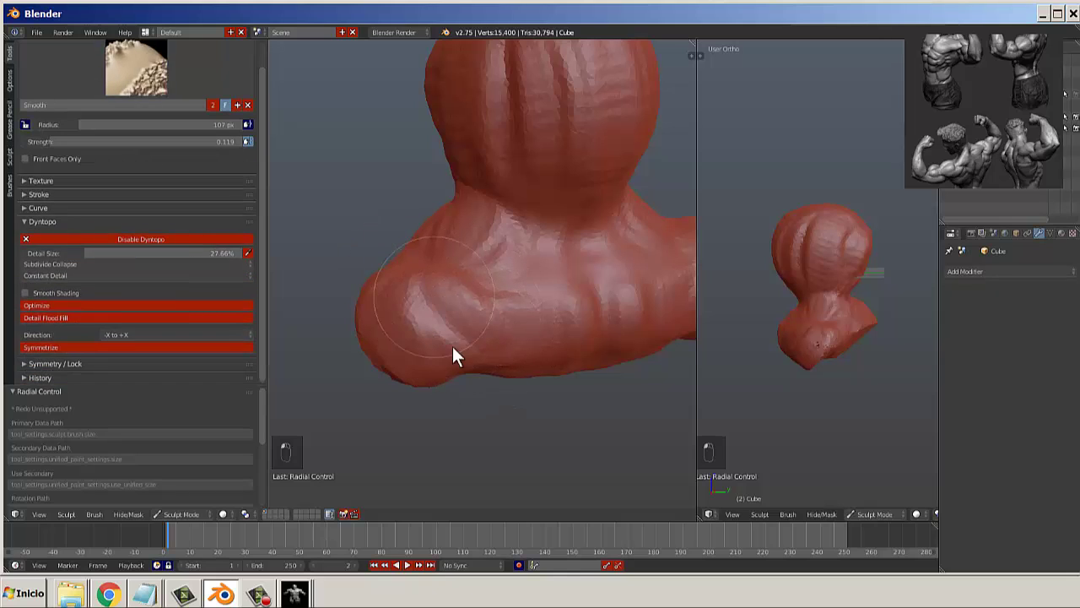
key("f")
left_click(405, 315)
mouse_move(405, 315)
left_mouse_down()
mouse_move(484, 360)
mouse_move(454, 319)
mouse_move(450, 275)
left_mouse_up()
mouse_move(481, 324)
left_mouse_down()
mouse_move(544, 370)
mouse_move(425, 321)
mouse_move(440, 360)
left_mouse_up()
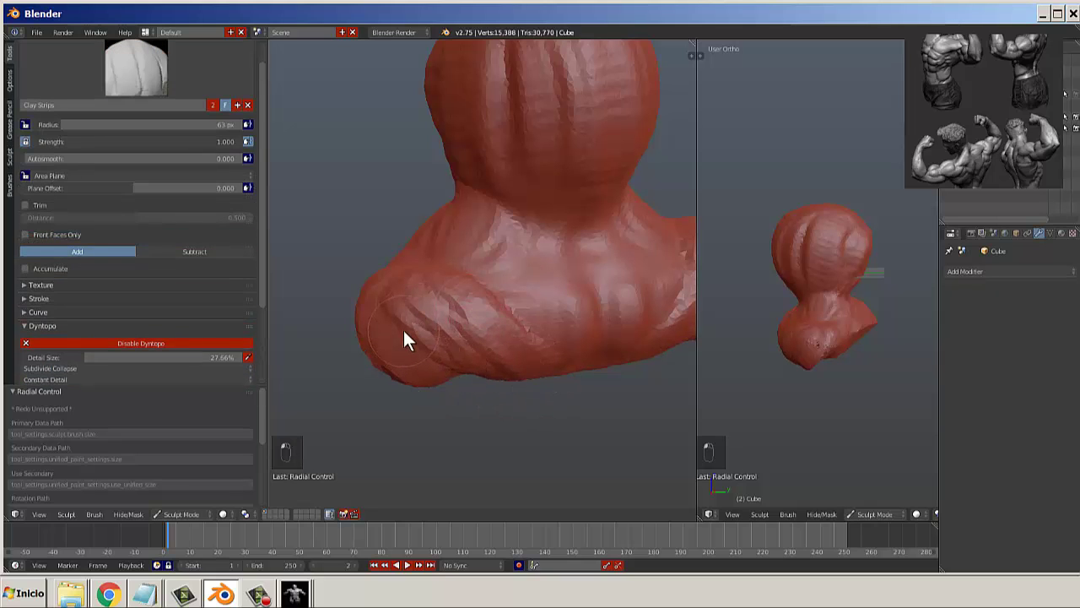
Extend the clay across the shoulder blade area and smooth the diagonal strips into the shoulder and back.
key("c")
mouse_move(425, 316)
left_mouse_down()
mouse_move(433, 355)
mouse_move(418, 322)
mouse_move(500, 364)
mouse_move(465, 277)
mouse_move(569, 345)
left_mouse_up()
mouse_move(490, 304)
left_mouse_down()
mouse_move(592, 365)
mouse_move(583, 335)
mouse_move(527, 356)
mouse_move(581, 362)
mouse_move(440, 364)
mouse_move(448, 309)
mouse_move(436, 379)
mouse_move(379, 354)
mouse_move(416, 365)
mouse_move(465, 276)
left_mouse_up()
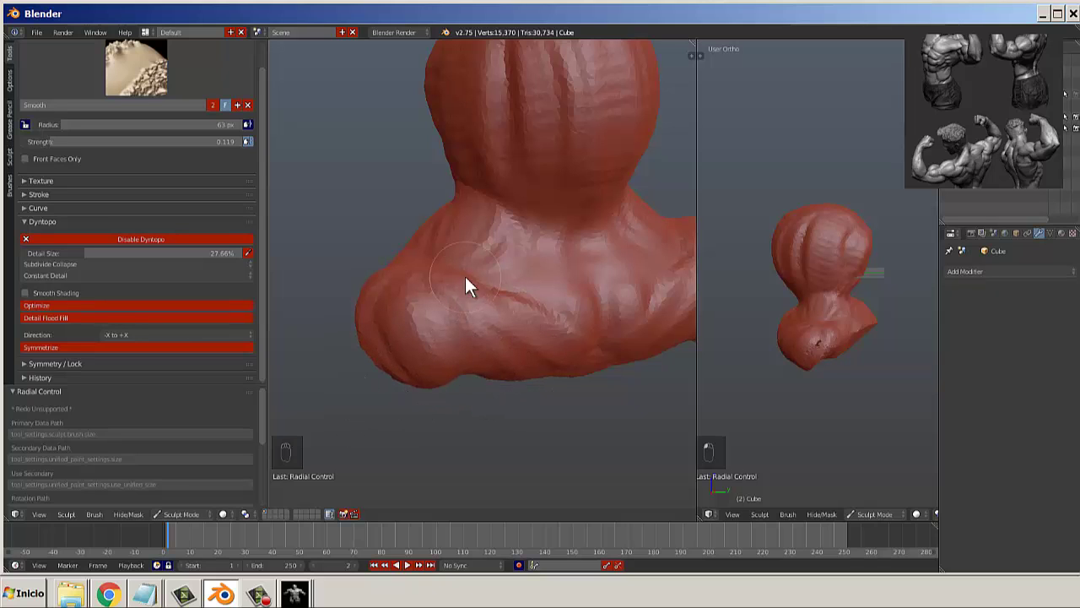
Carve grooves below the shoulder blades and along the spine with the Crease brush at a 40 px radius.
left_click(154, 77)
left_click(183, 134)
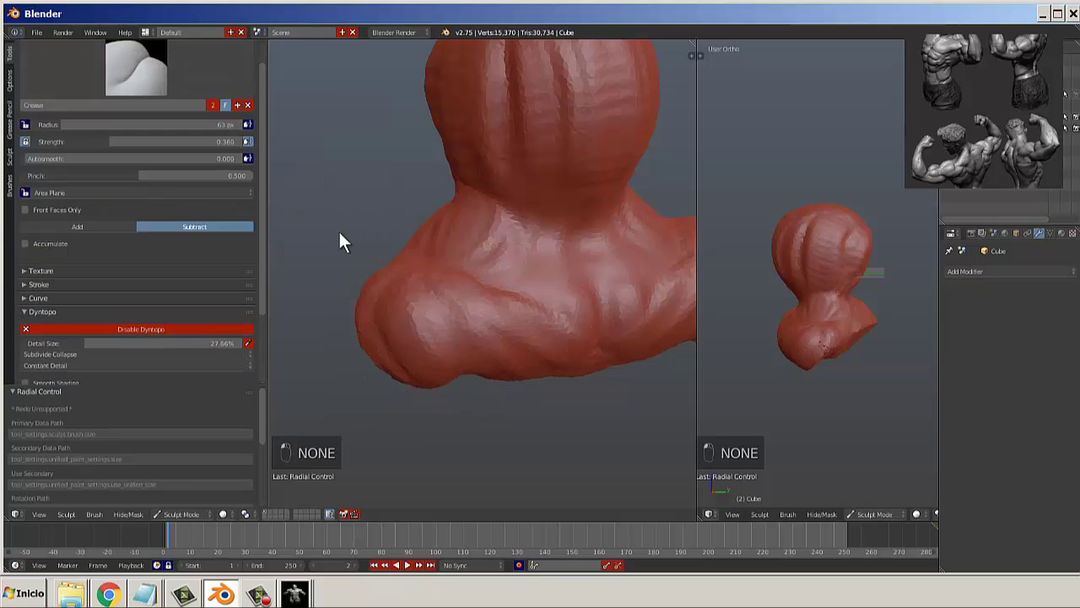
scroll(413, 292, "up", 2)
mouse_move(483, 329)
middle_mouse_down()
mouse_move(454, 342)
mouse_move(426, 386)
middle_mouse_up()
key("f")
left_click(412, 377)
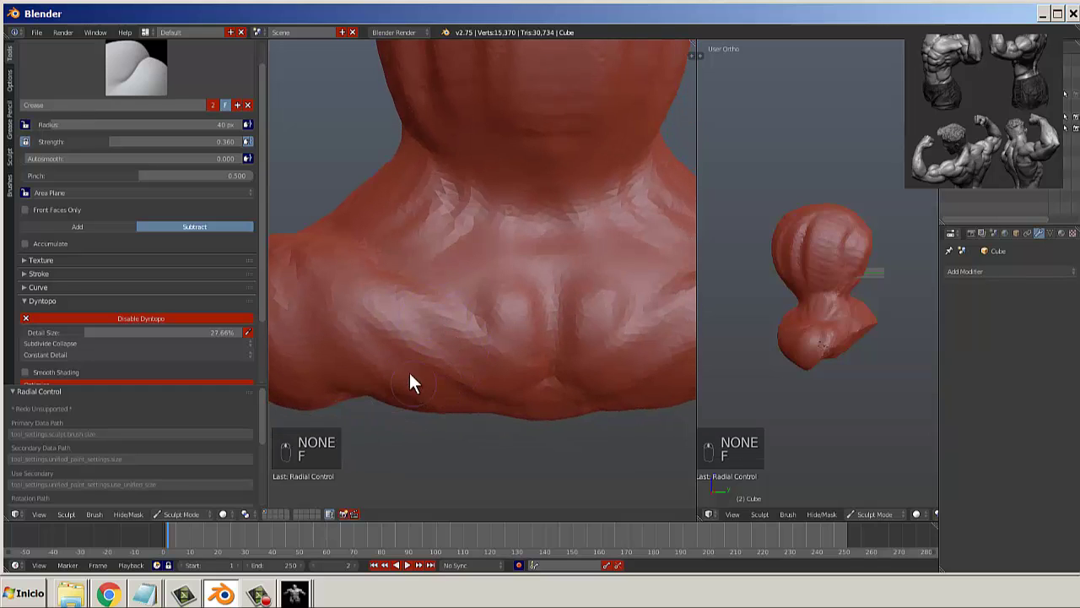
left_click_drag(409, 363, 490, 406)
mouse_move(491, 342)
left_mouse_down()
mouse_move(434, 319)
mouse_move(555, 370)
mouse_move(544, 272)
left_mouse_up()
Carve a crease between the rounded shoulder and the back muscles.
scroll(511, 393, "down", 5)
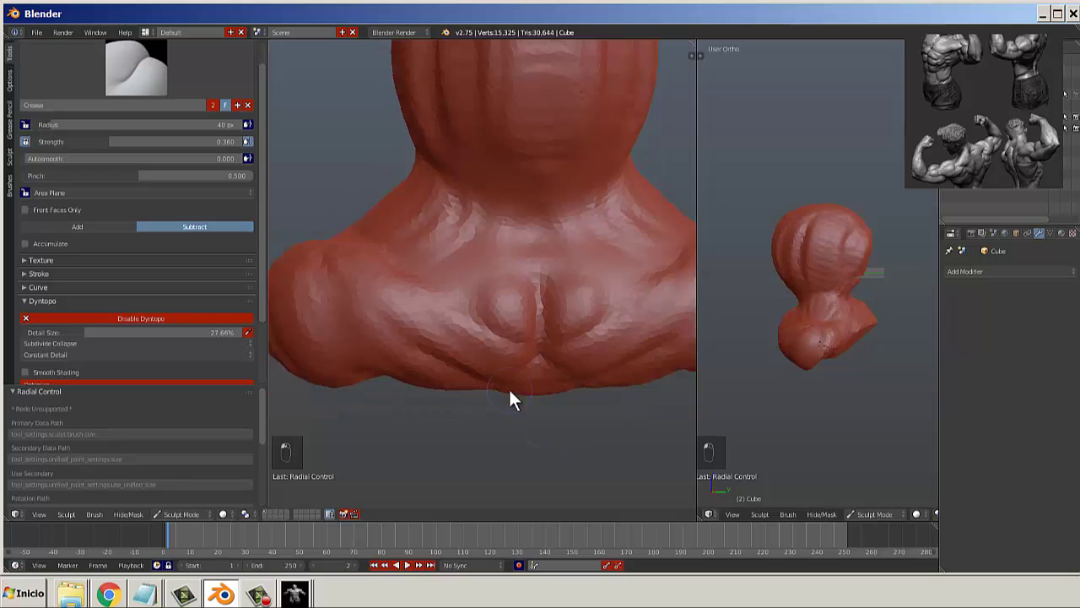
mouse_move(511, 395)
middle_mouse_down()
mouse_move(544, 390)
mouse_move(501, 306)
middle_mouse_up()
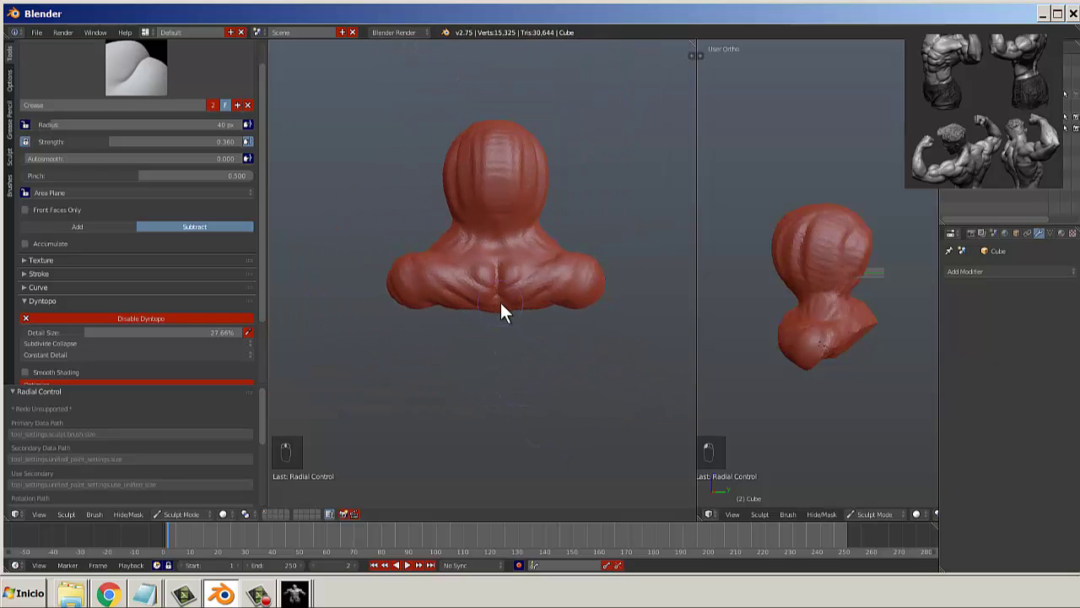
scroll(524, 287, "up", 3)
left_click_drag(397, 253, 432, 304)
Add raised volume across the back and shoulders with the SculptDraw brush.
left_click(131, 92)
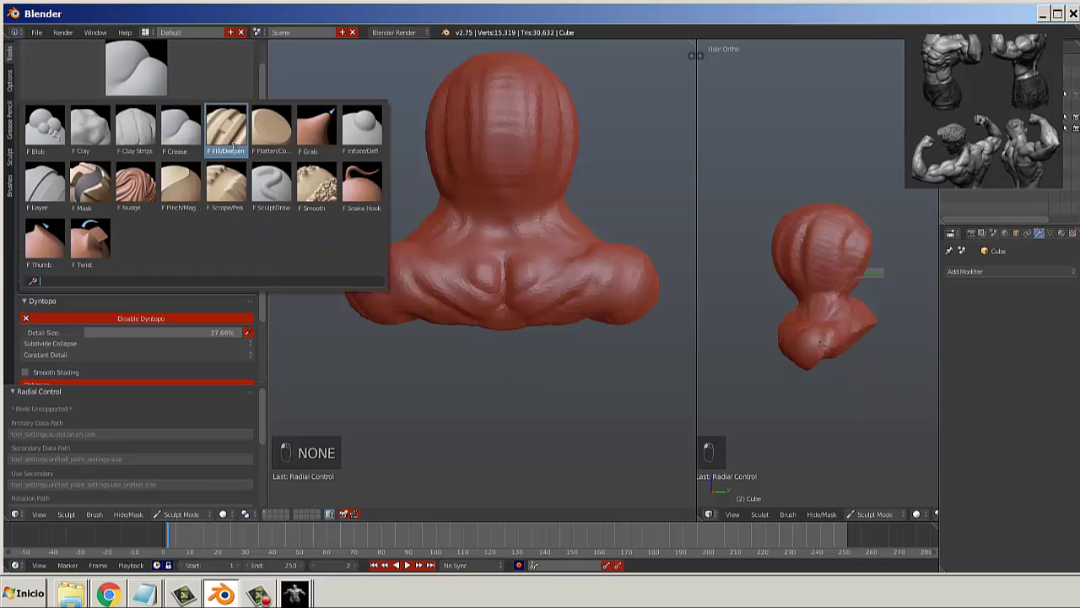
left_click(291, 182)
mouse_move(517, 272)
left_mouse_down()
mouse_move(393, 260)
mouse_move(530, 264)
mouse_move(404, 287)
mouse_move(543, 313)
mouse_move(343, 330)
left_mouse_up()
scroll(402, 341, "down", 1)
mouse_move(398, 334)
middle_mouse_down()
mouse_move(475, 340)
mouse_move(511, 372)
mouse_move(491, 325)
middle_mouse_up()
scroll(491, 326, "up", 2)
Lay broad horizontal Clay Strips across the lower back at a 93 px radius.
left_click(150, 78)
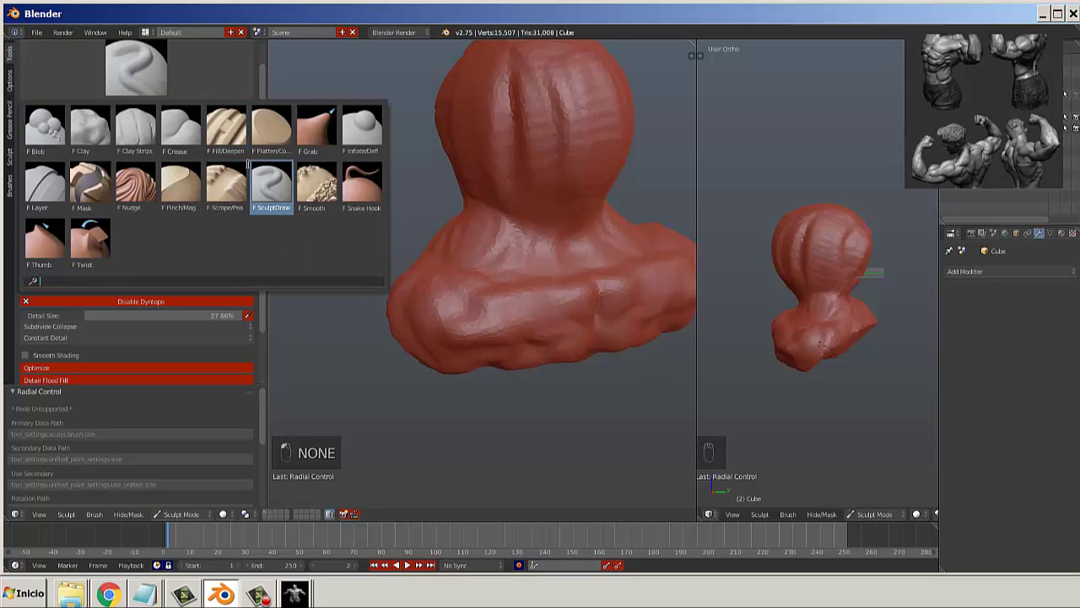
left_click(135, 127)
mouse_move(555, 321)
middle_mouse_down()
mouse_move(625, 330)
mouse_move(599, 362)
middle_mouse_up()
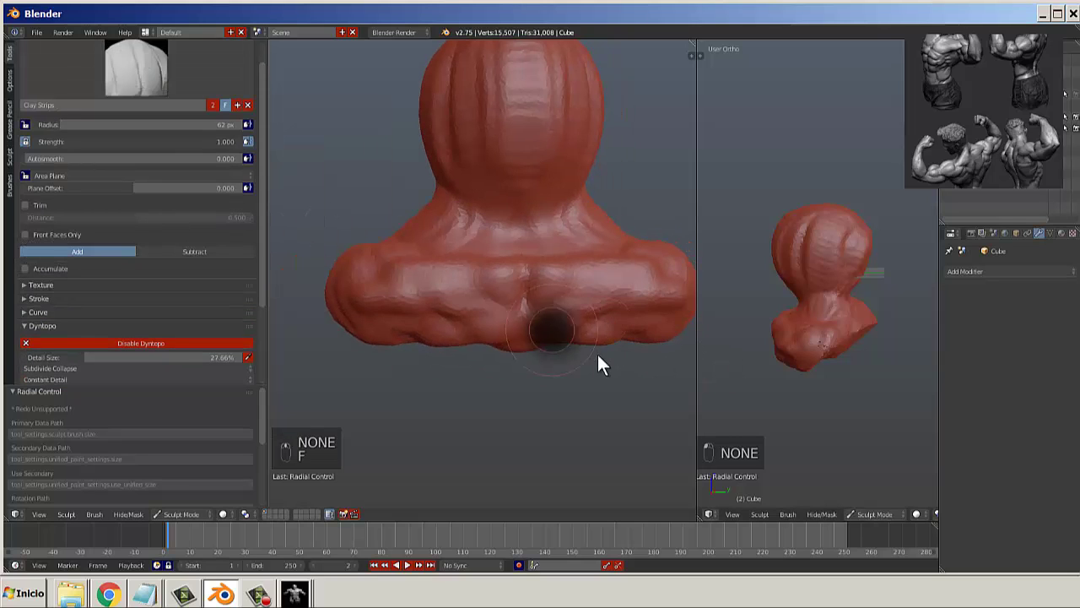
key("f")
left_click(622, 315)
mouse_move(540, 308)
left_mouse_down()
mouse_move(468, 331)
mouse_move(586, 318)
left_mouse_up()
scroll(586, 318, "down", 3)
mouse_move(541, 317)
middle_mouse_down()
mouse_move(506, 289)
mouse_move(522, 272)
mouse_move(558, 324)
middle_mouse_up()
scroll(522, 272, "up", 2)
middle_click_drag(480, 268, 511, 279)
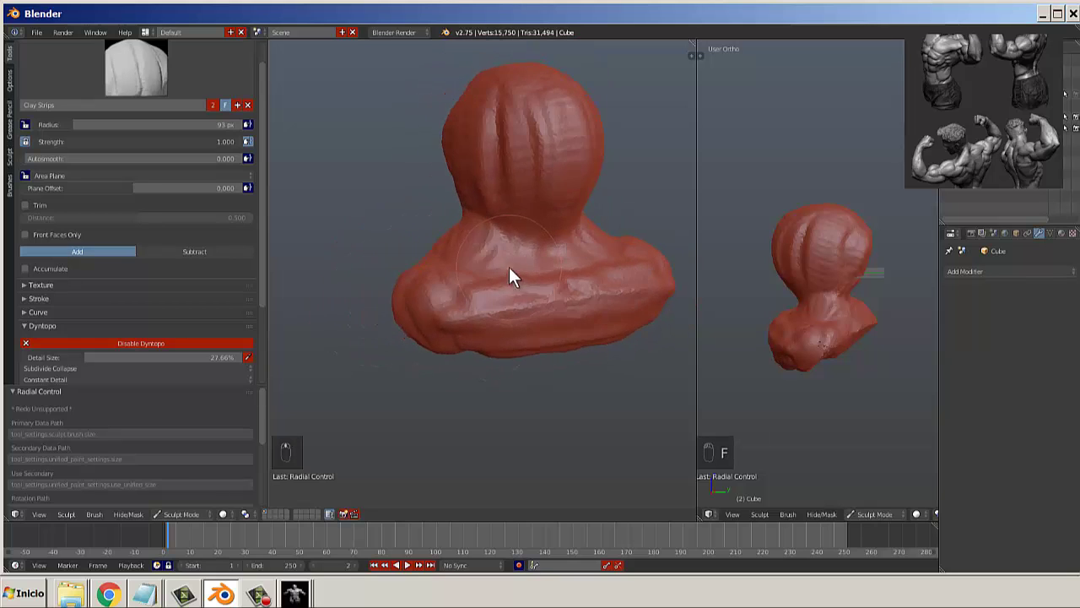
Add volume to the outer shoulder with the Clay brush at strength 0.500.
left_click(167, 65)
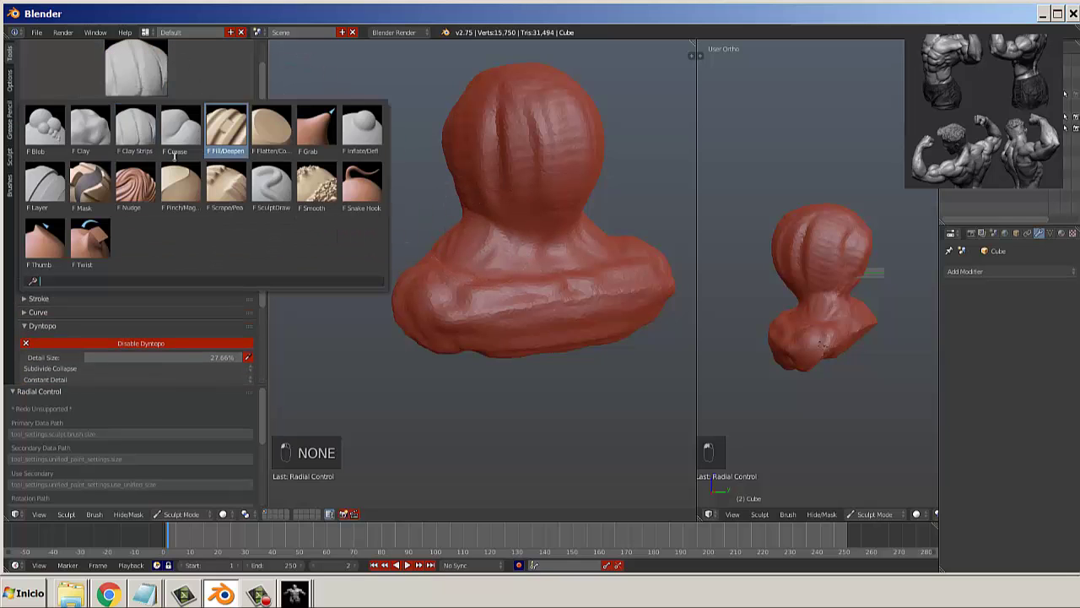
left_click(136, 130)
scroll(474, 253, "up", 3)
scroll(473, 253, "up", 2)
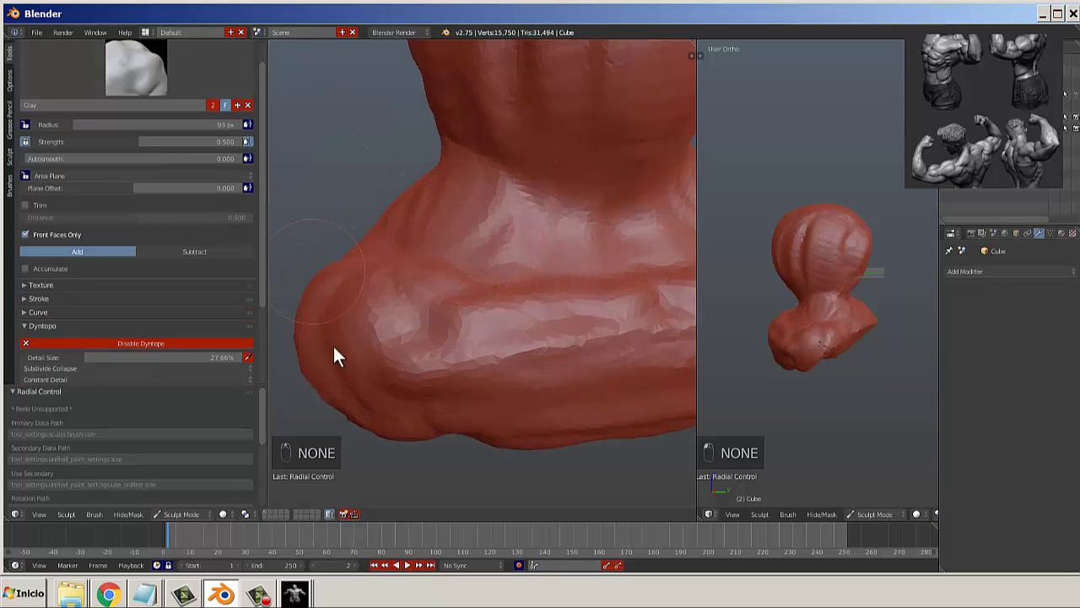
mouse_move(333, 346)
left_mouse_down()
mouse_move(411, 326)
mouse_move(426, 345)
left_mouse_up()
scroll(527, 270, "down", 4)
mouse_move(527, 272)
middle_mouse_down()
mouse_move(482, 347)
mouse_move(460, 228)
middle_mouse_up()
scroll(428, 210, "up", 2)
Carve two symmetrical eye sockets into the head with Clay Strips at a 54 px radius.
left_click(132, 63)
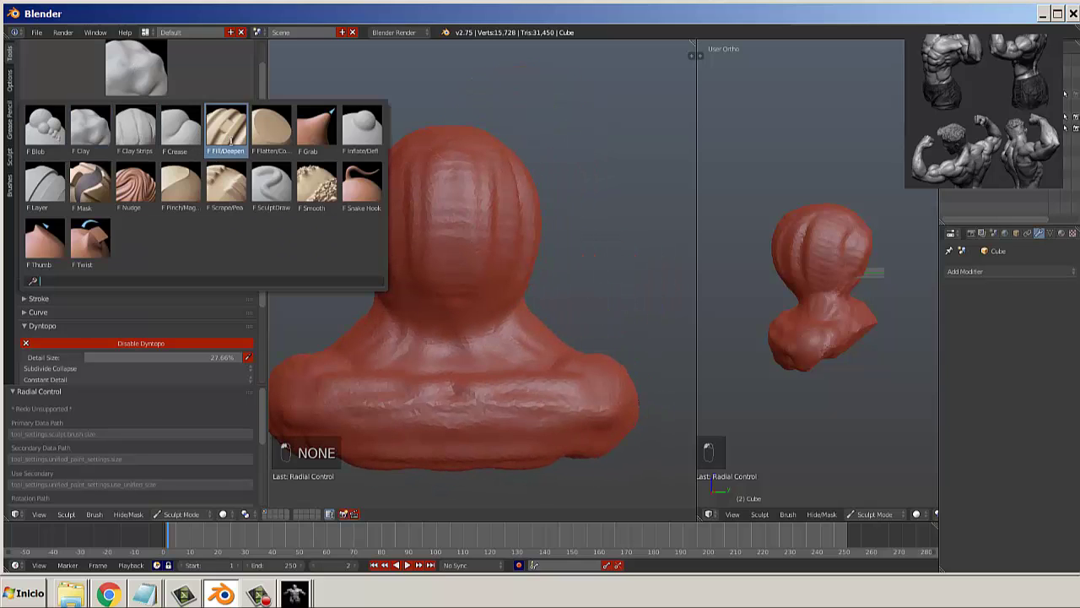
left_click(139, 134)
scroll(417, 229, "up", 3)
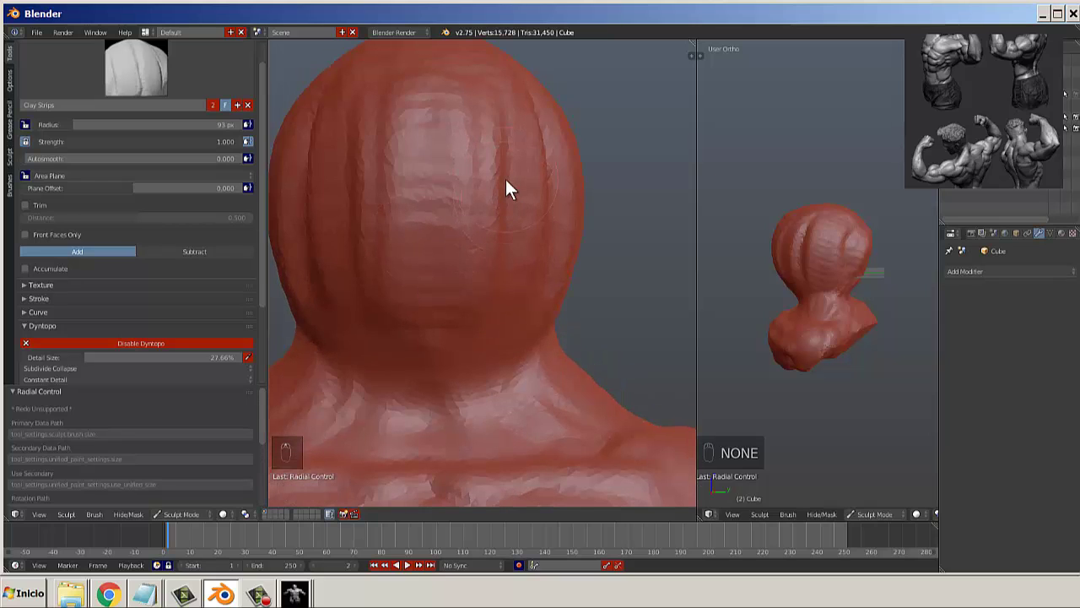
key("f")
left_click(479, 186)
mouse_move(515, 187)
left_mouse_down()
mouse_move(528, 198)
mouse_move(504, 182)
mouse_move(525, 174)
mouse_move(518, 188)
mouse_move(504, 186)
mouse_move(504, 200)
left_mouse_up()
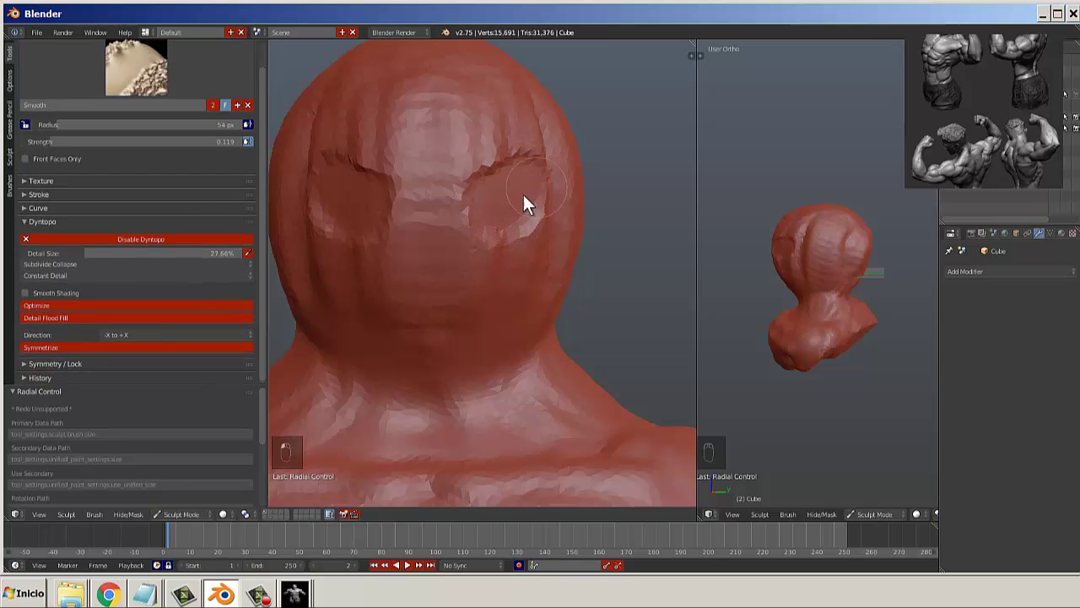
Switch Clay Strips to Subtract and deepen the eye sockets.
left_click(187, 255)
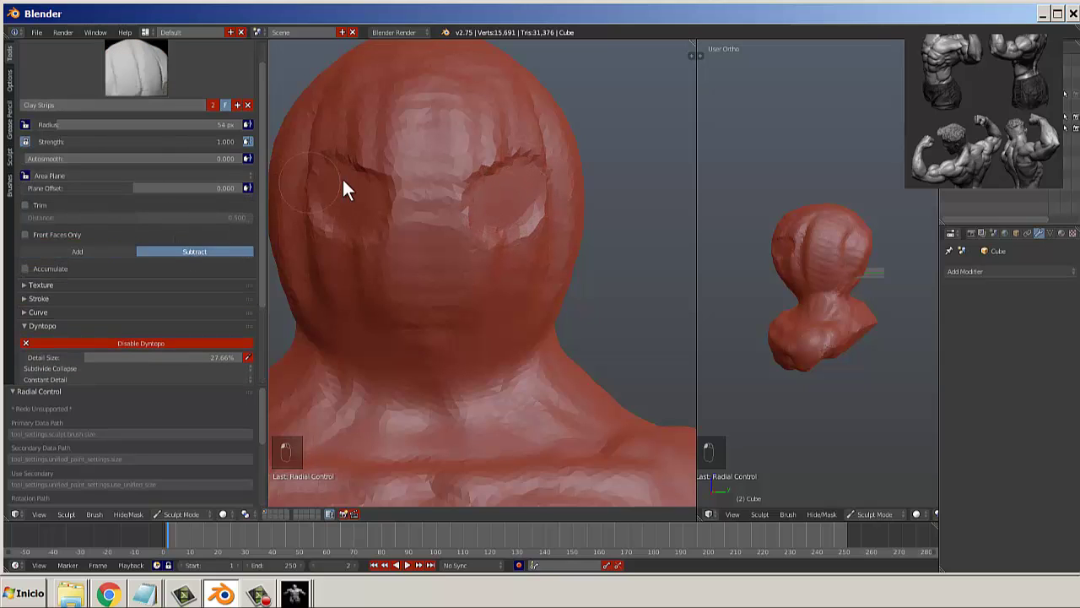
mouse_move(358, 198)
left_mouse_down()
mouse_move(343, 209)
mouse_move(341, 193)
mouse_move(348, 200)
mouse_move(329, 185)
mouse_move(348, 194)
mouse_move(347, 182)
mouse_move(362, 203)
mouse_move(340, 175)
left_mouse_up()
key("c")
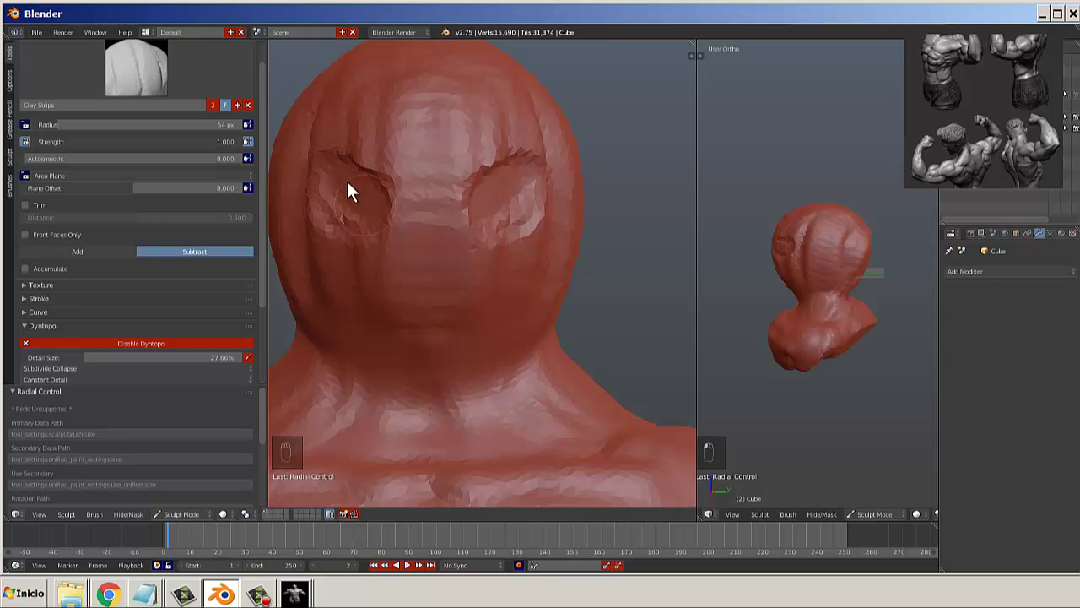
Inflate a round nose between the eye sockets with the Inflate/Deflate brush at a 113 px radius.
scroll(363, 219, "down", 4)
mouse_move(386, 261)
middle_mouse_down()
mouse_move(446, 278)
mouse_move(449, 268)
middle_mouse_up()
left_click(136, 67)
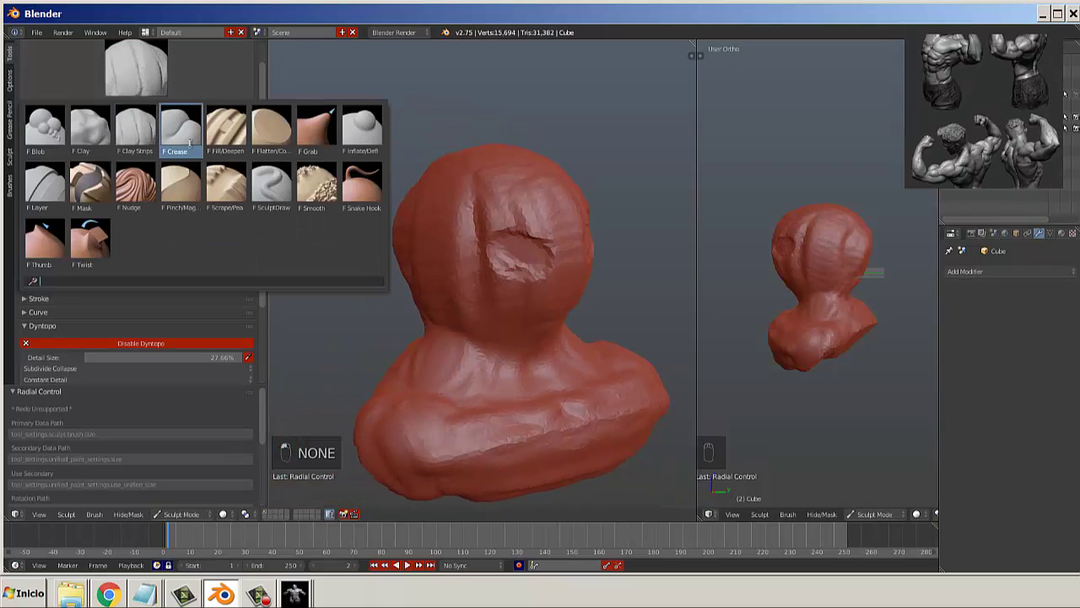
left_click(139, 67)
left_click(361, 127)
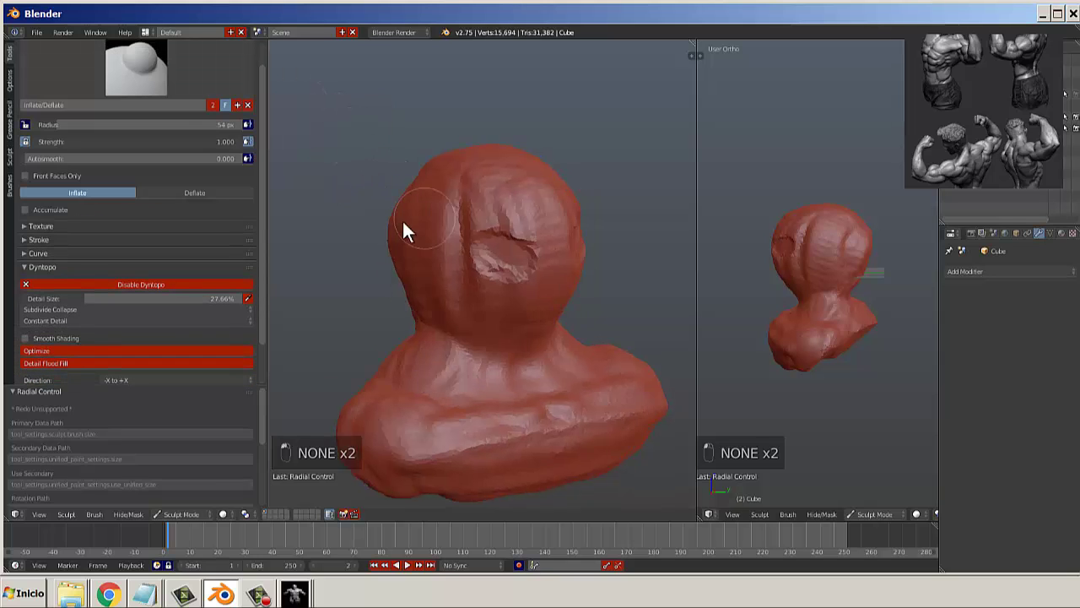
middle_click_drag(402, 219, 350, 222)
scroll(437, 236, "up", 3)
key("f")
left_click(470, 245)
mouse_move(435, 243)
left_mouse_down()
mouse_move(425, 266)
mouse_move(431, 238)
left_mouse_up()
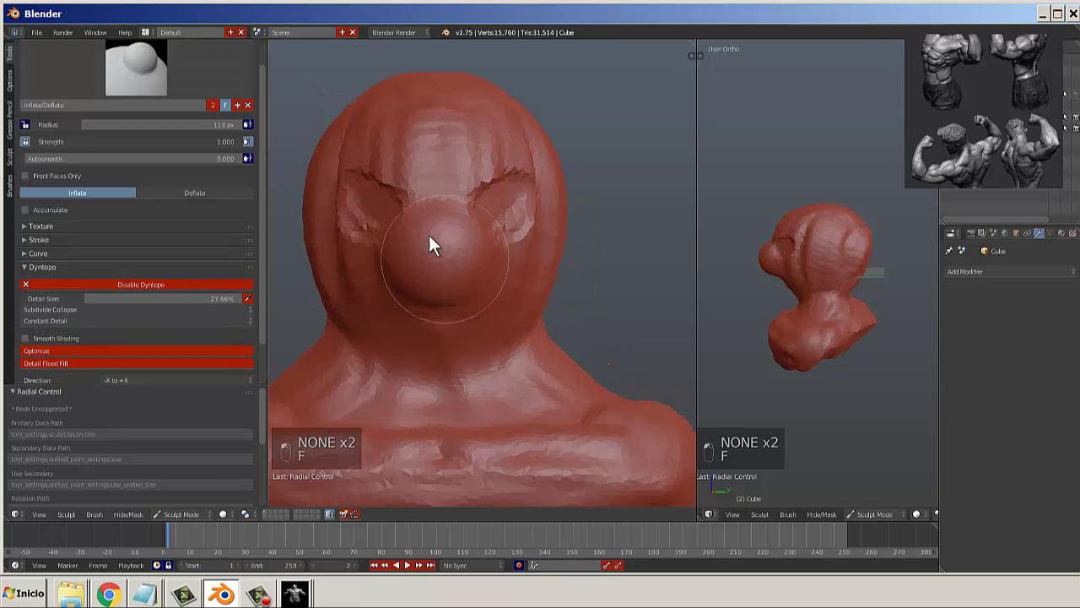
Reshape the nose area with the Grab brush at a 206 px radius.
left_click(138, 69)
left_click(317, 131)
middle_click_drag(413, 209, 498, 213)
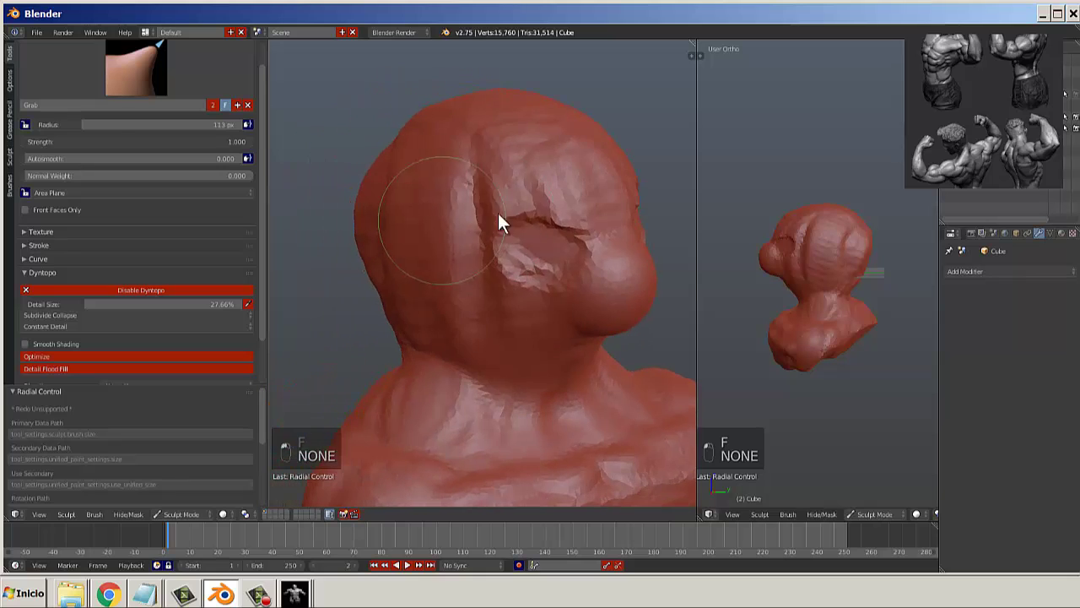
key("f")
left_click(557, 229)
left_click_drag(630, 274, 611, 276)
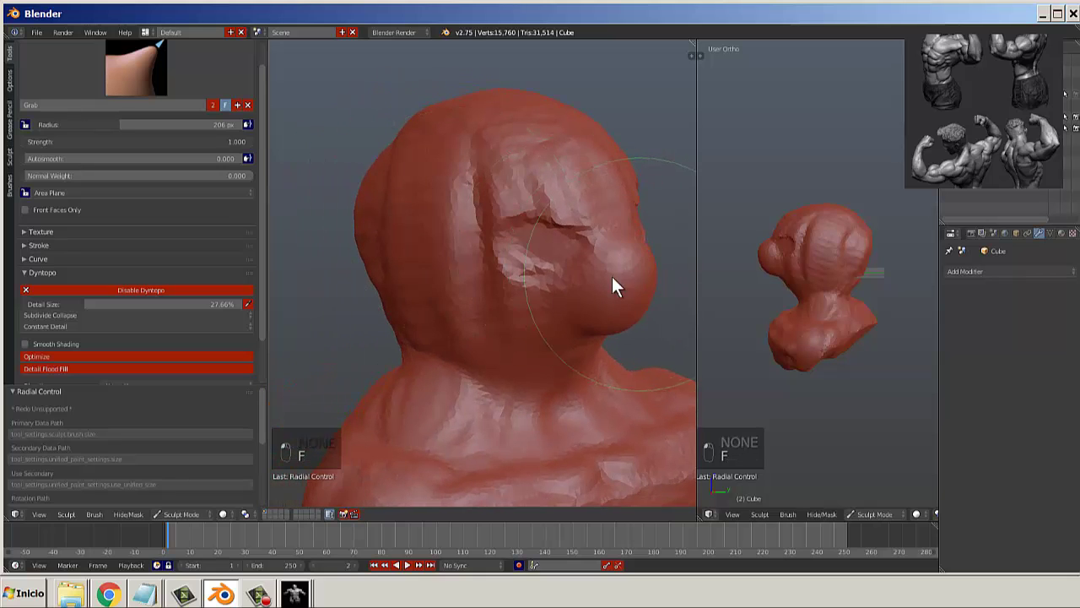
middle_click_drag(612, 287, 455, 270)
left_click_drag(466, 257, 472, 241)
Set the Dyntopo detail size to 21.18%.
scroll(489, 239, "down", 4)
middle_click_drag(490, 241, 519, 245)
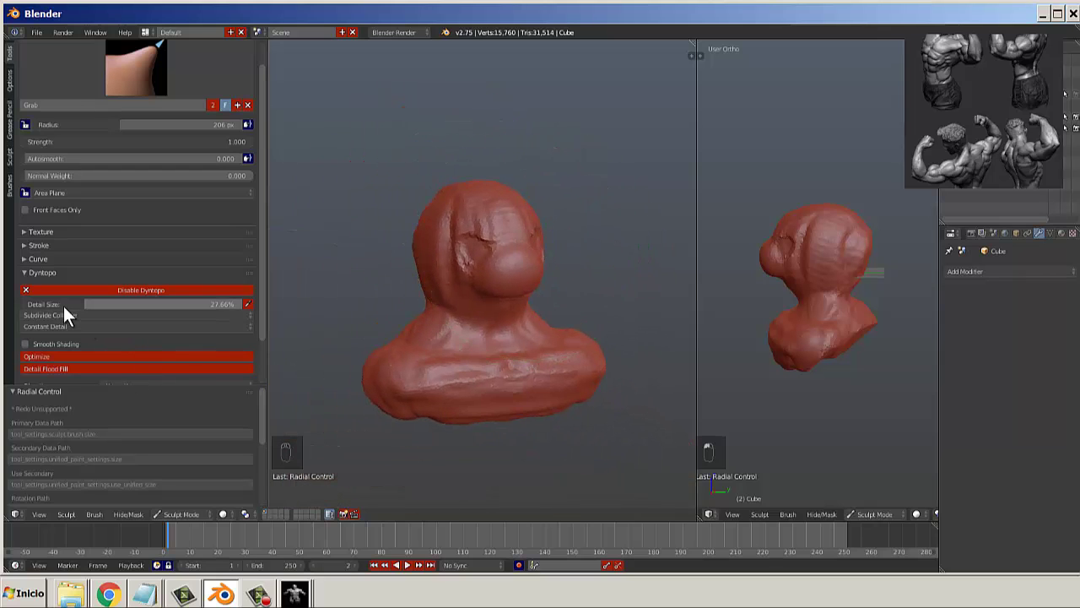
mouse_move(64, 306)
left_mouse_down()
mouse_move(42, 312)
mouse_move(72, 340)
mouse_move(45, 358)
left_mouse_up()
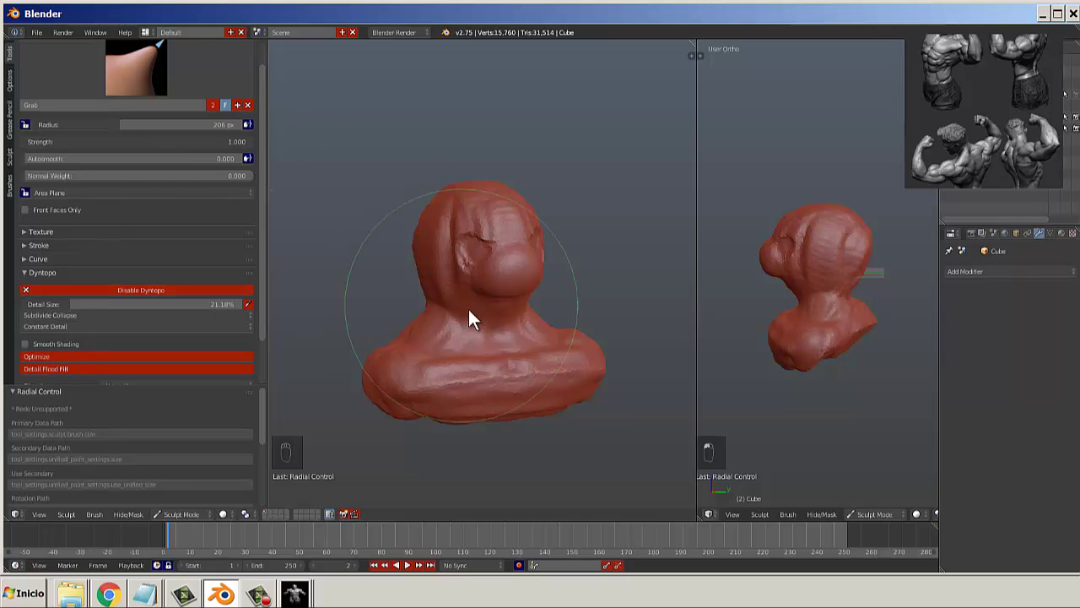
Build up a large smooth volume over the face with the SculptDraw brush at a 133 px radius.
scroll(468, 309, "up", 4)
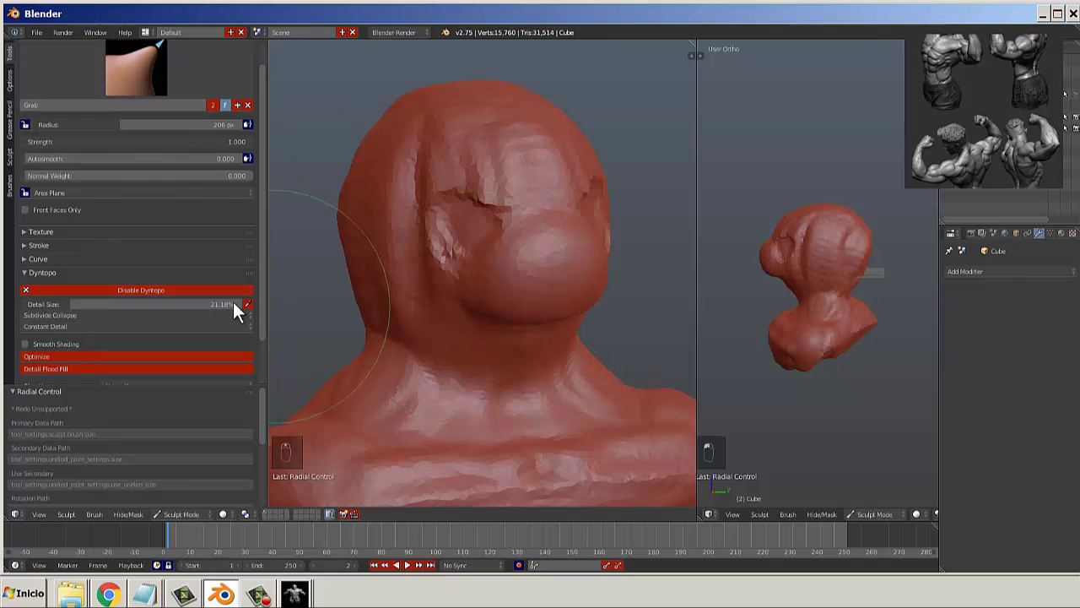
left_click(135, 65)
left_click(272, 192)
scroll(379, 211, "down", 3)
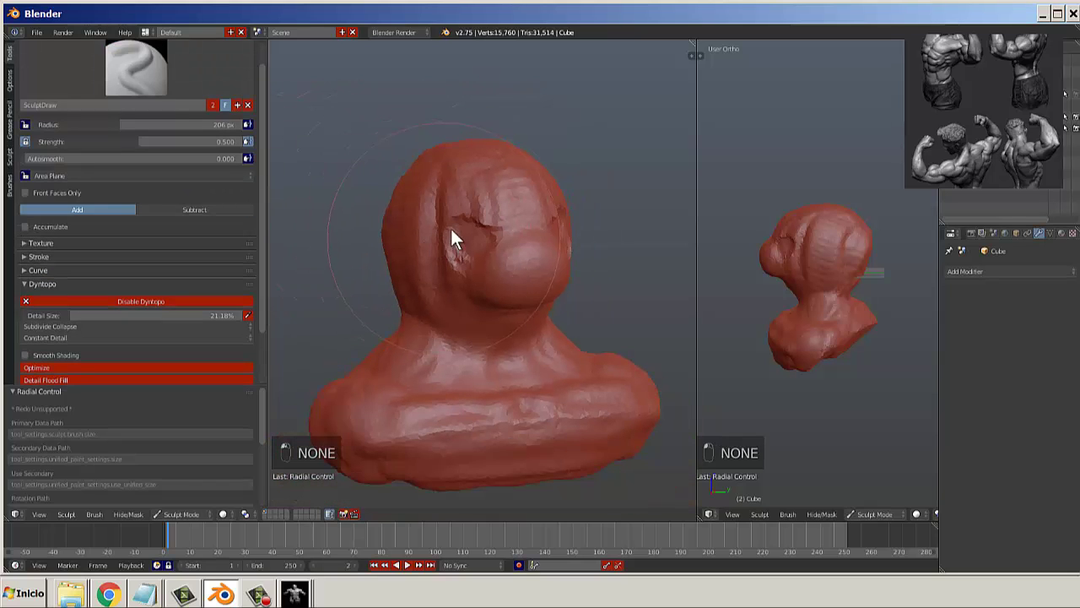
key("f")
left_click(437, 208)
mouse_move(430, 212)
left_mouse_down()
mouse_move(477, 229)
mouse_move(459, 185)
mouse_move(482, 169)
mouse_move(526, 367)
mouse_move(520, 246)
mouse_move(497, 300)
left_mouse_up()
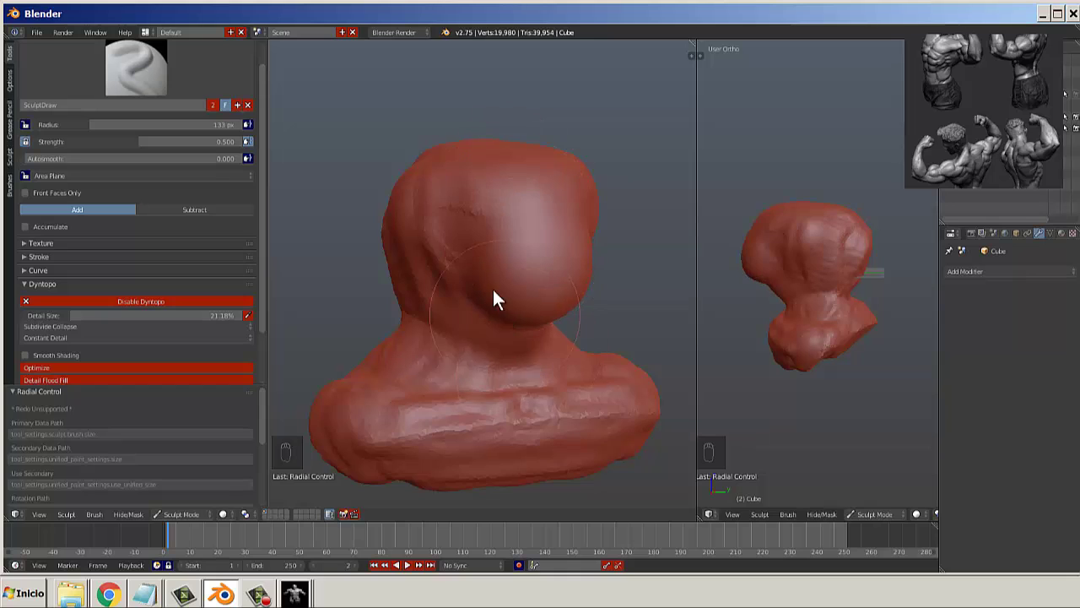
Add SculptDraw volume to the side of the face and draw raised ridges across its front.
scroll(496, 299, "down", 2)
middle_click_drag(430, 299, 439, 224)
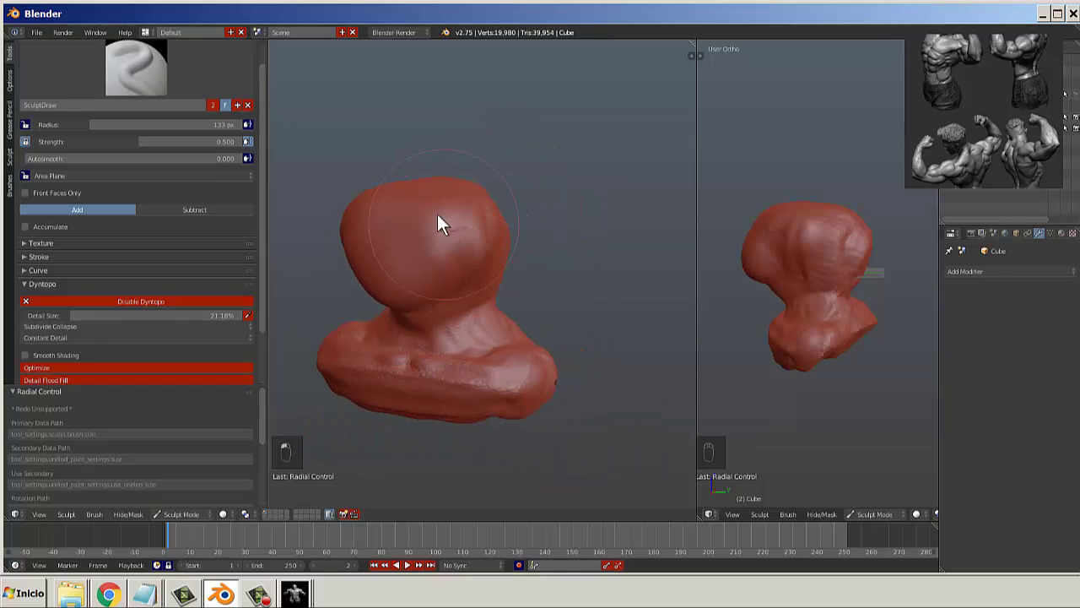
left_click_drag(437, 213, 465, 228)
scroll(473, 233, "up", 6)
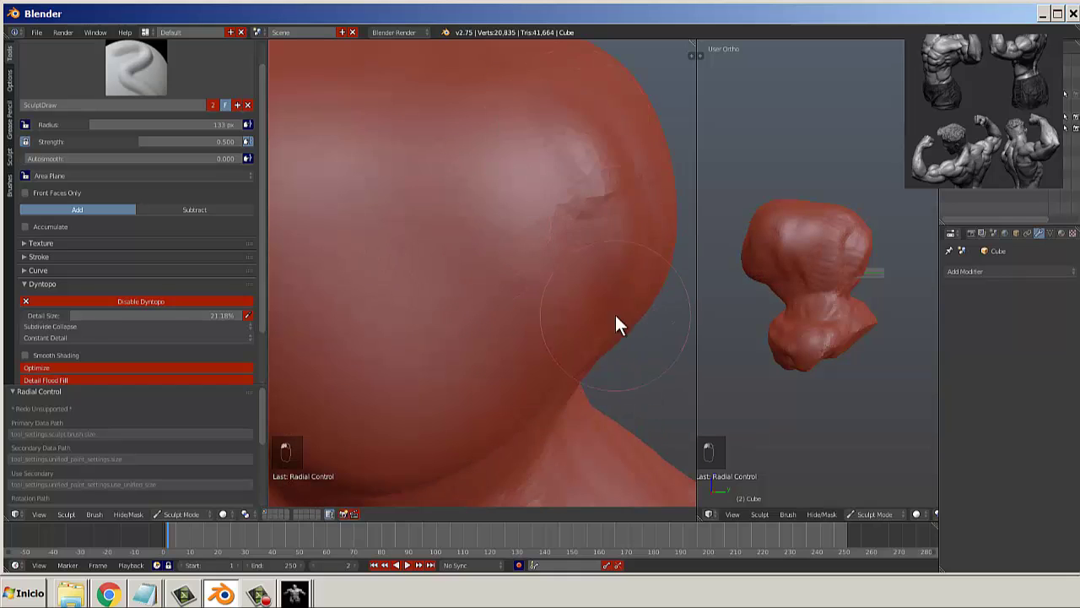
mouse_move(615, 316)
left_mouse_down()
mouse_move(562, 157)
mouse_move(549, 200)
mouse_move(332, 261)
mouse_move(476, 268)
left_mouse_up()
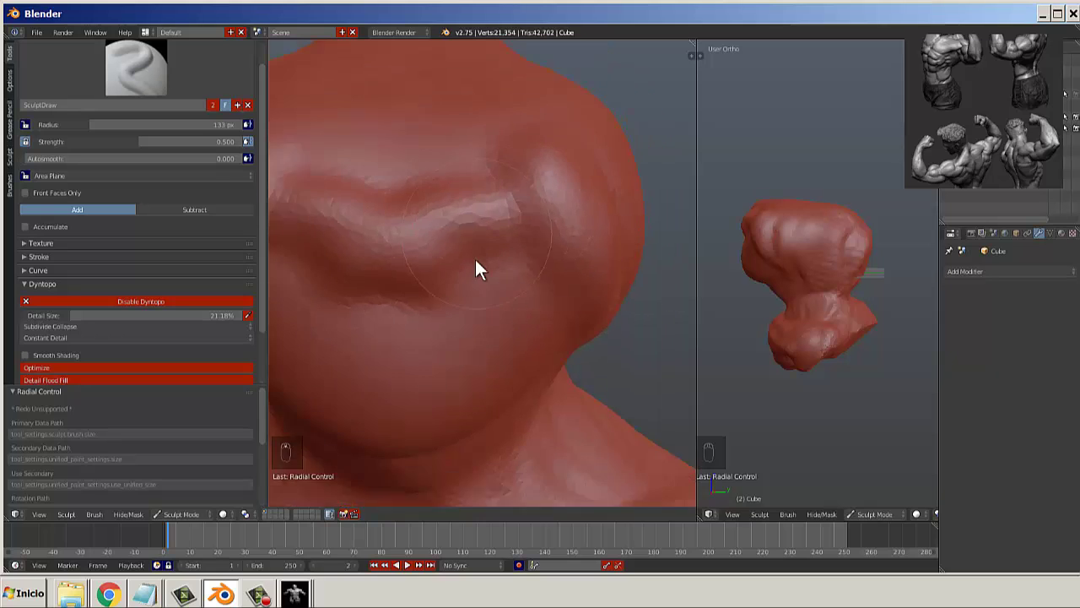
scroll(477, 269, "down", 4)
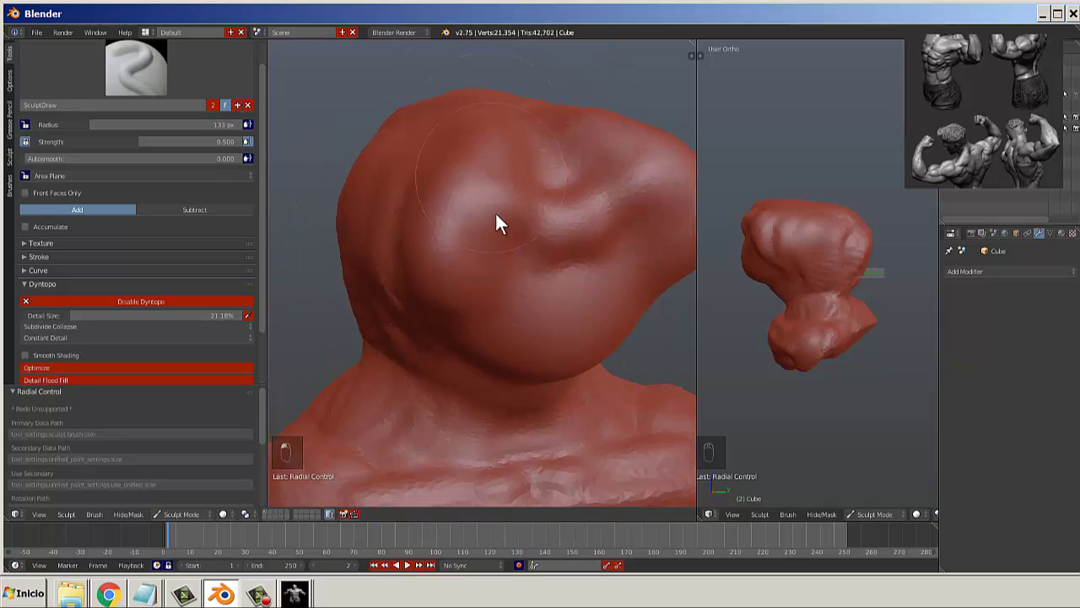
Build up more volume around the head and toward the neck with the SculptDraw brush at a 133 px radius.
scroll(495, 221, "down", 4)
mouse_move(507, 152)
left_mouse_down()
mouse_move(526, 152)
mouse_move(515, 174)
mouse_move(483, 174)
mouse_move(459, 295)
left_mouse_up()
middle_click_drag(458, 295, 545, 150)
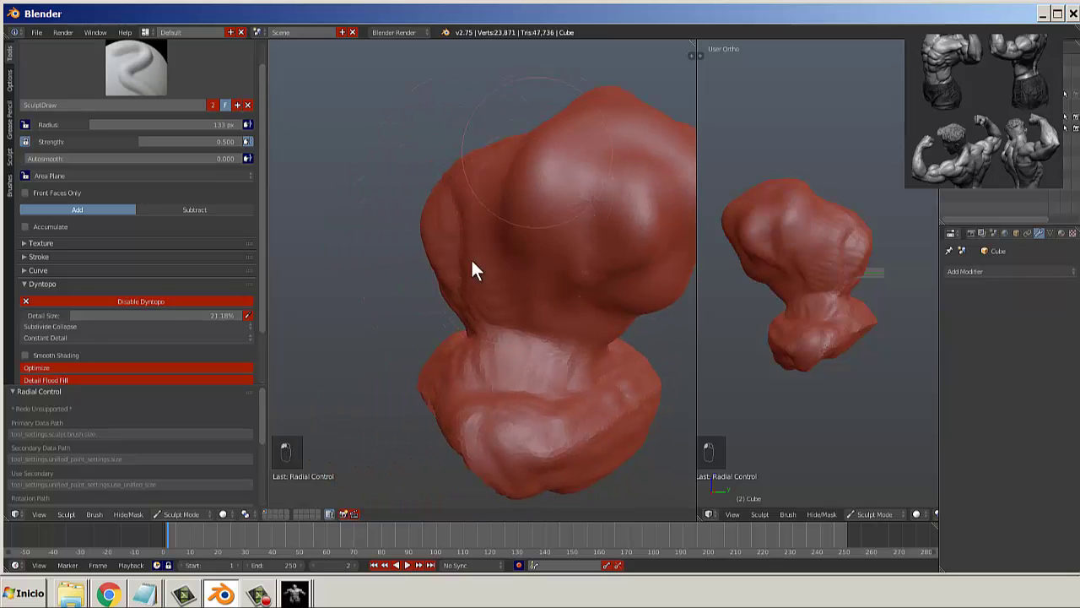
left_click_drag(472, 262, 494, 249)
mouse_move(495, 248)
middle_mouse_down()
mouse_move(535, 298)
mouse_move(467, 273)
mouse_move(465, 259)
middle_mouse_up()
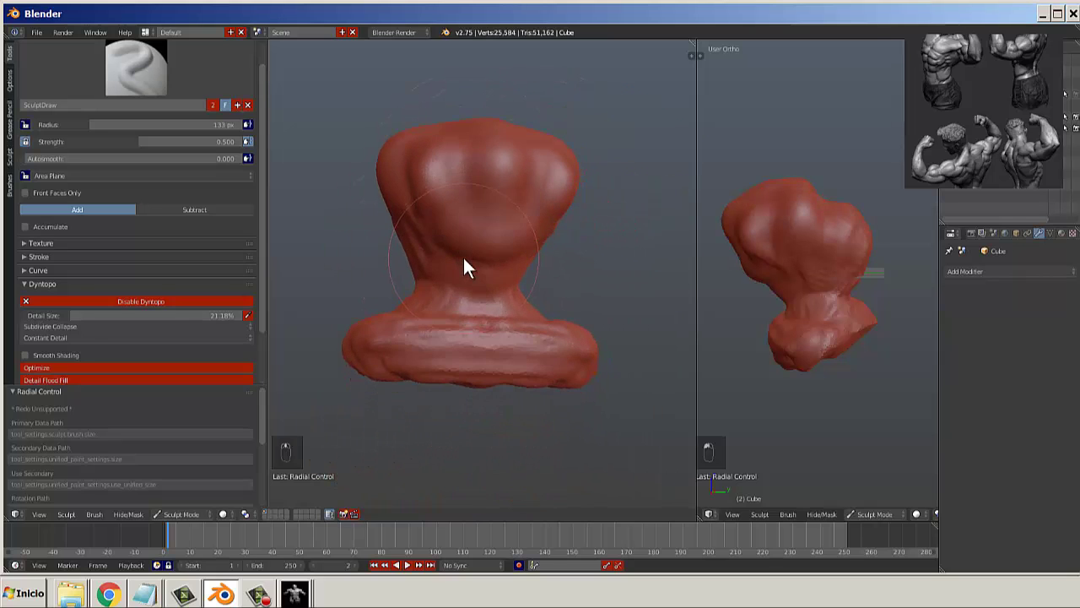
mouse_move(463, 259)
left_mouse_down()
mouse_move(487, 286)
mouse_move(422, 272)
mouse_move(497, 191)
mouse_move(474, 301)
mouse_move(487, 202)
mouse_move(480, 212)
left_mouse_up()
Add rounded SculptDraw volume to the back of the head above the neck.
mouse_move(480, 212)
middle_mouse_down()
mouse_move(540, 268)
mouse_move(359, 282)
mouse_move(446, 270)
middle_mouse_up()
scroll(434, 374, "up", 4)
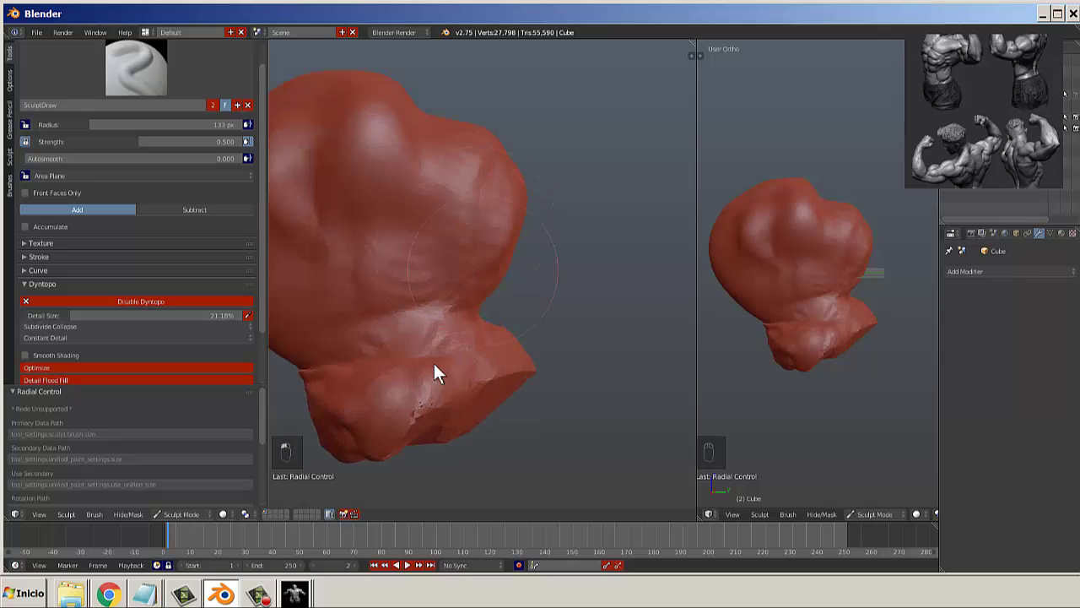
mouse_move(434, 374)
left_mouse_down()
mouse_move(447, 205)
mouse_move(429, 301)
mouse_move(429, 121)
mouse_move(487, 248)
mouse_move(432, 135)
mouse_move(450, 272)
left_mouse_up()
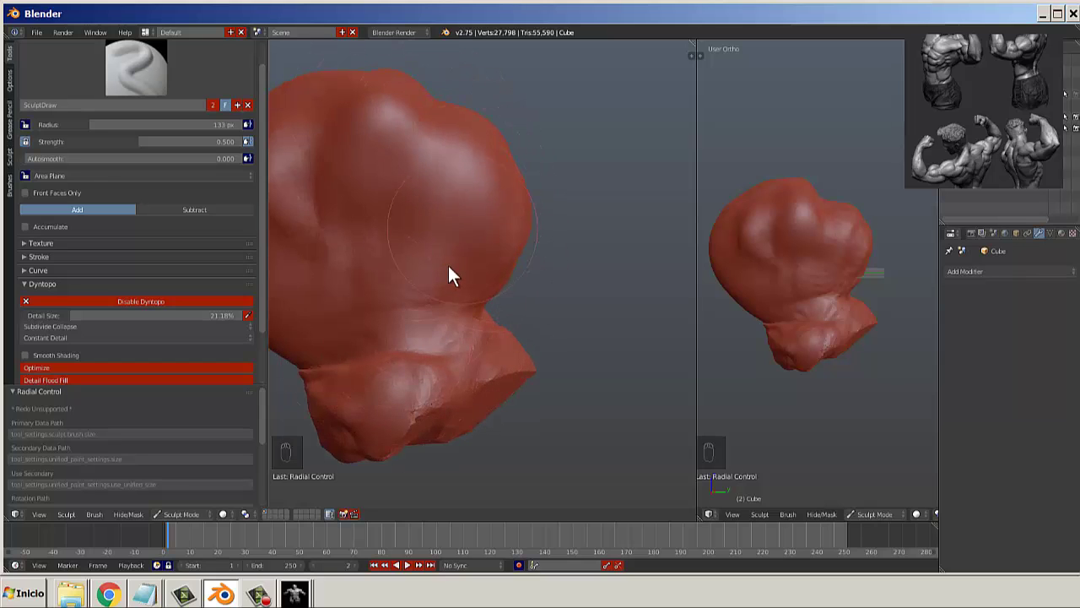
scroll(448, 275, "down", 3)
scroll(531, 386, "down", 4)
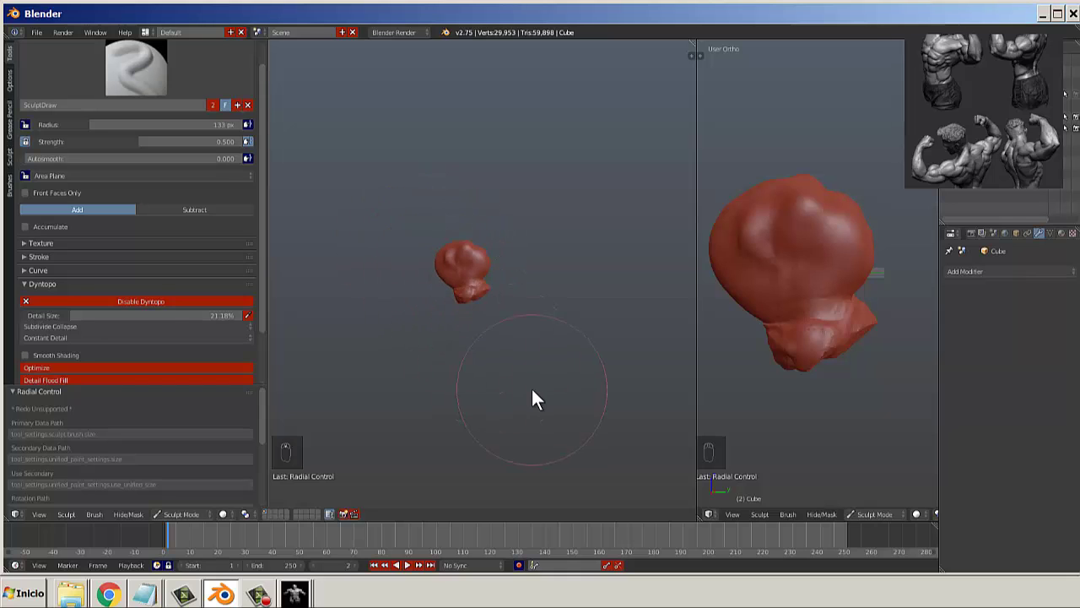
scroll(535, 390, "up", 8)
mouse_move(535, 390)
middle_mouse_down()
mouse_move(674, 301)
mouse_move(283, 349)
middle_mouse_up()
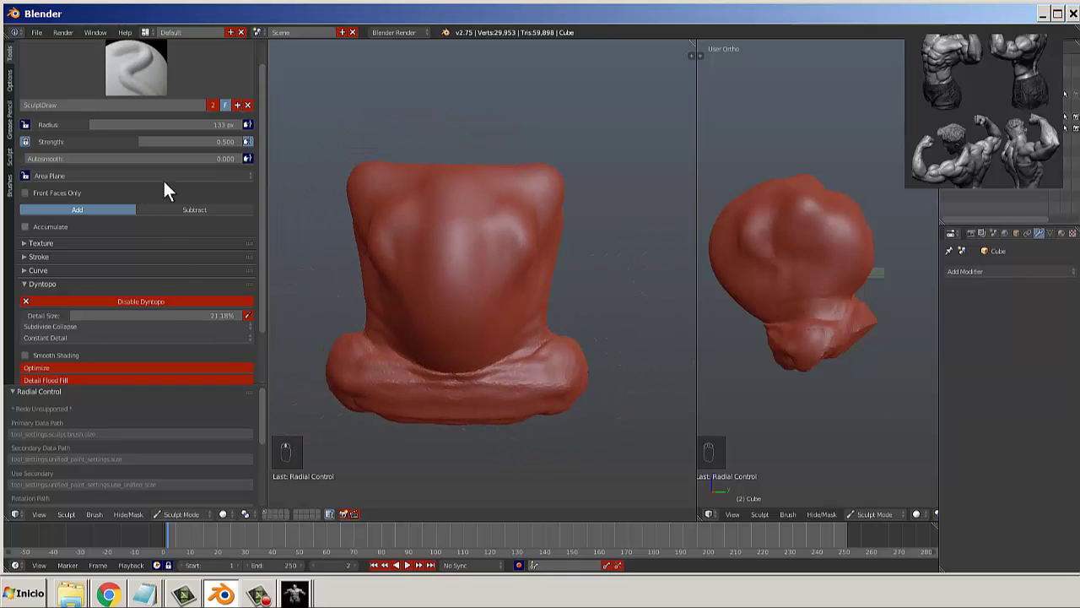
Carve a diagonal groove under the brow bulge with the Crease brush at 0.225 strength and a 39 px radius.
left_click(136, 67)
left_click(185, 114)
scroll(376, 220, "up", 2)
middle_click_drag(373, 211, 415, 221)
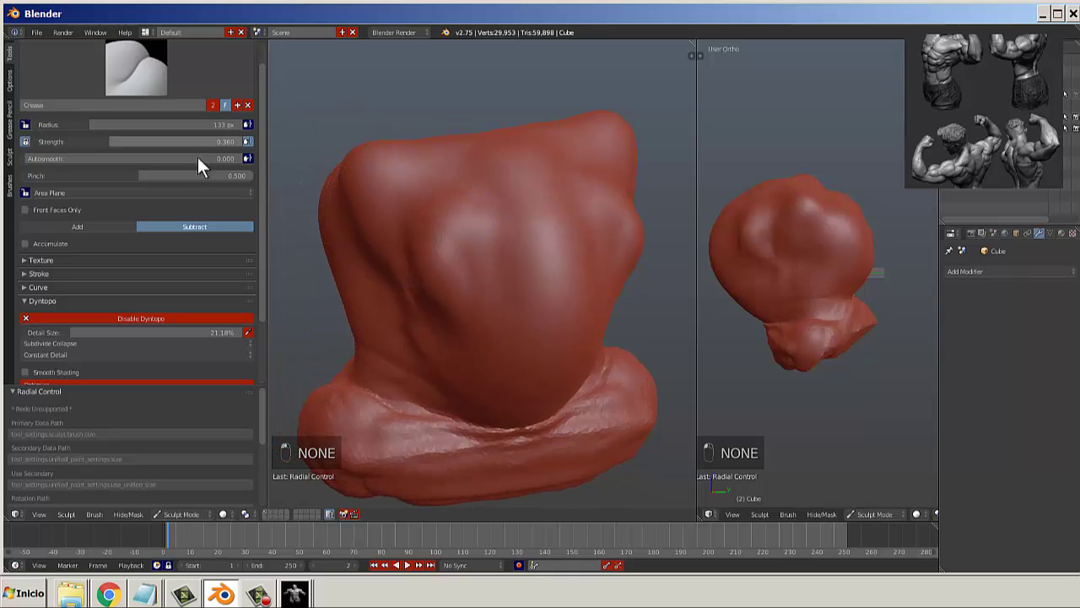
left_click_drag(92, 139, 64, 141)
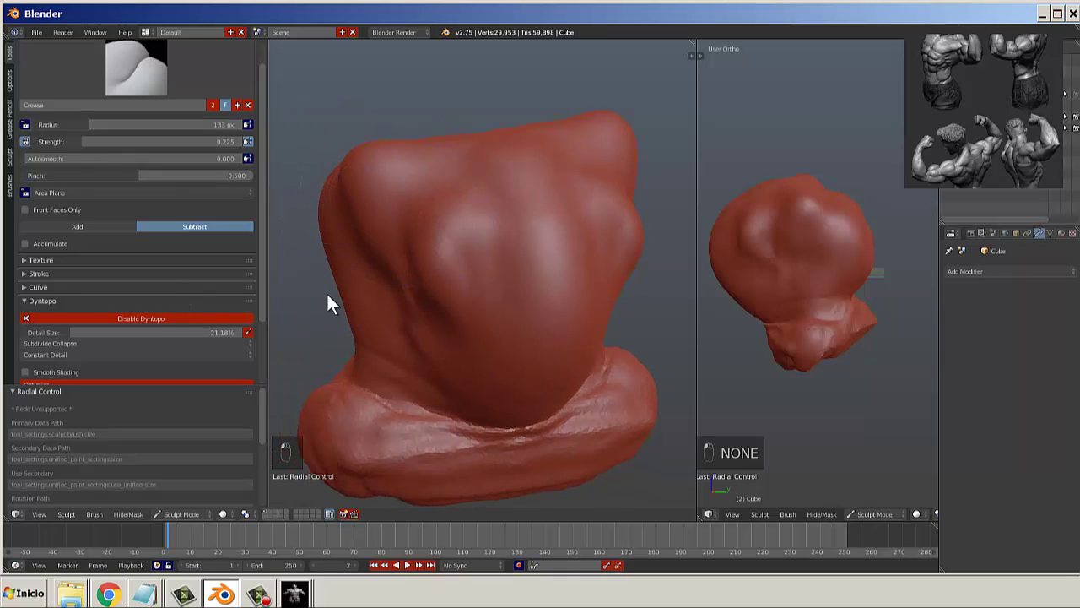
scroll(379, 287, "up", 4)
key("f")
left_click(387, 260)
middle_click_drag(419, 227, 482, 157)
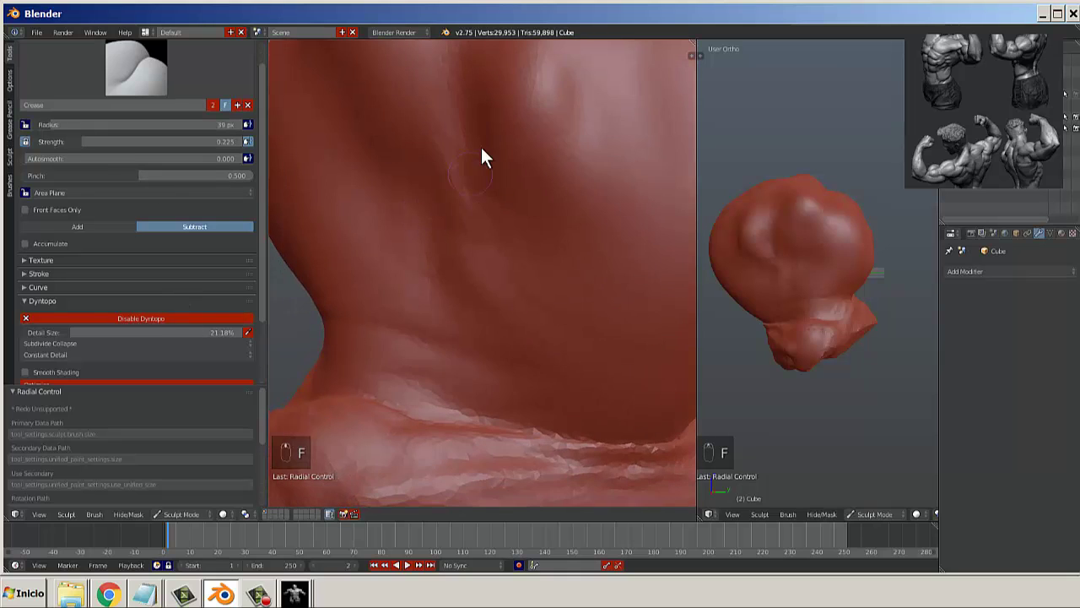
left_click_drag(495, 171, 622, 218)
Deepen the groove under the brow with a 119 px Crease stroke and reduce the brush radius to 70 px.
key("f")
left_click(466, 162)
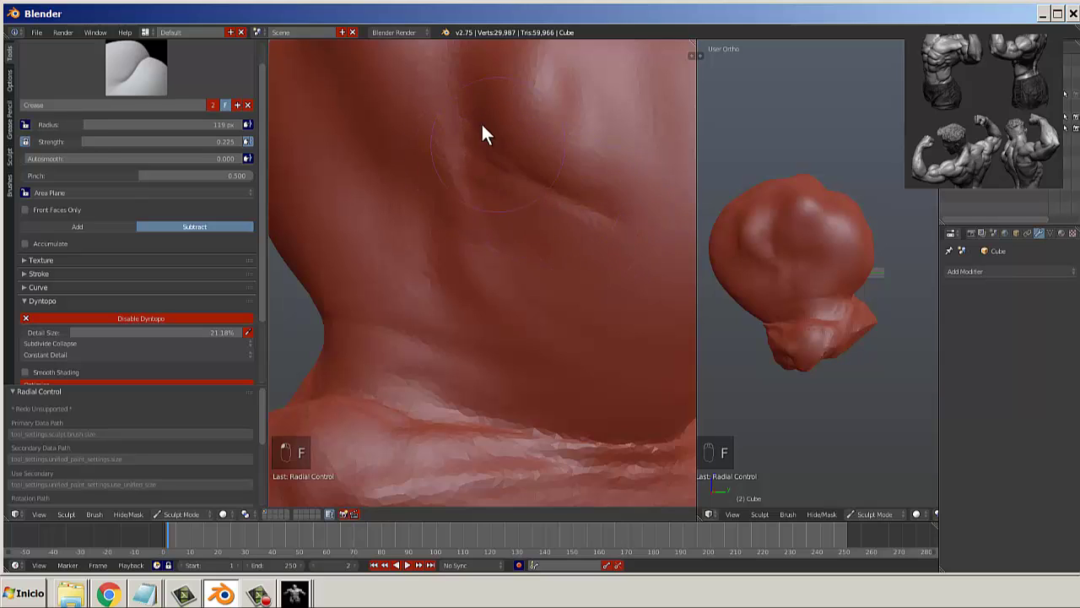
left_click_drag(644, 212, 482, 144)
key("f")
left_click(526, 178)
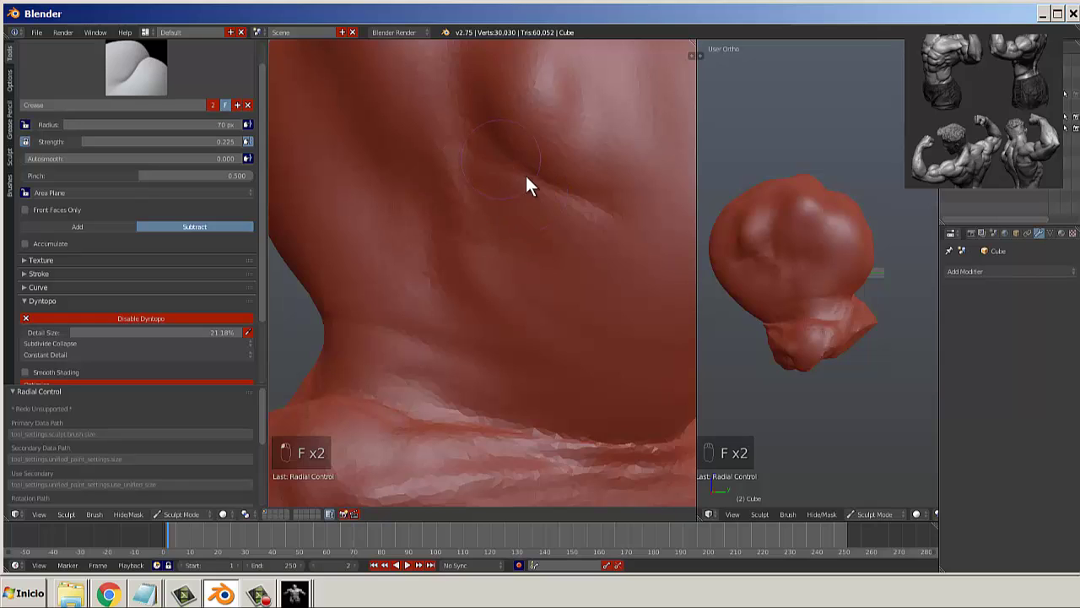
Draw a raised diagonal ridge directly below the brow groove with the SculptDraw brush at a 70 px radius.
left_click(136, 67)
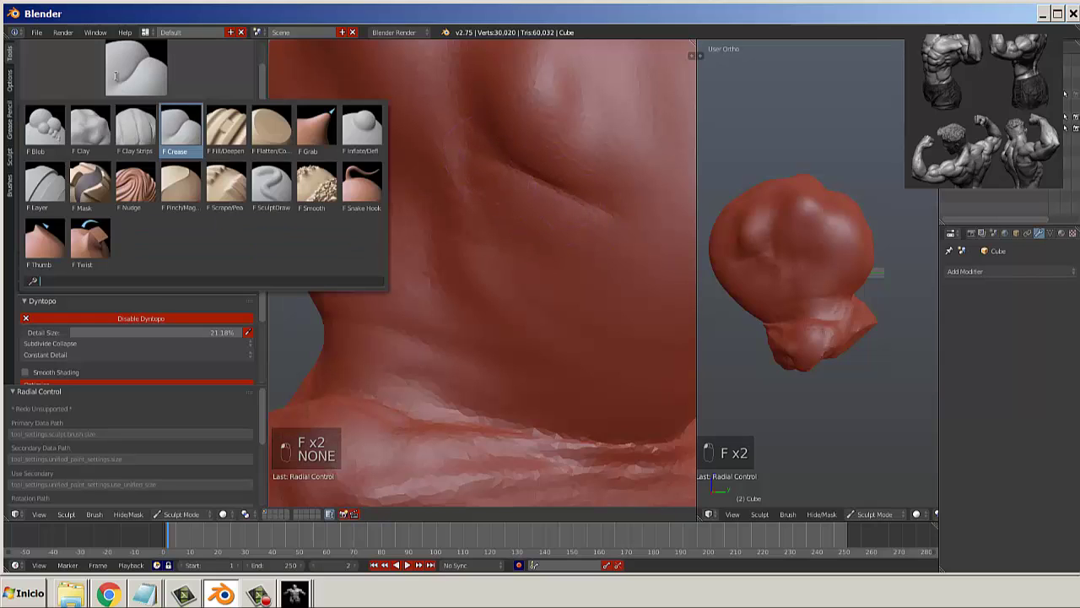
left_click(273, 179)
mouse_move(527, 201)
left_mouse_down()
mouse_move(593, 226)
mouse_move(567, 219)
mouse_move(582, 245)
mouse_move(471, 157)
mouse_move(558, 227)
left_mouse_up()
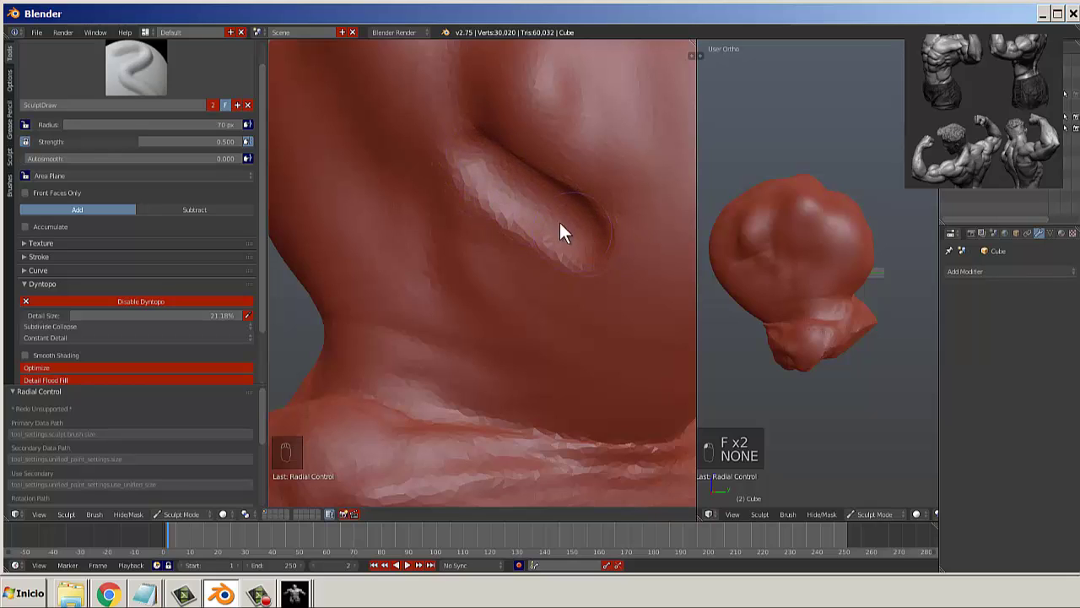
Set the SculptDraw radius to 43 px and build up the nose and the cheek ridges beside it.
scroll(247, 272, "down", 2)
scroll(466, 246, "down", 2)
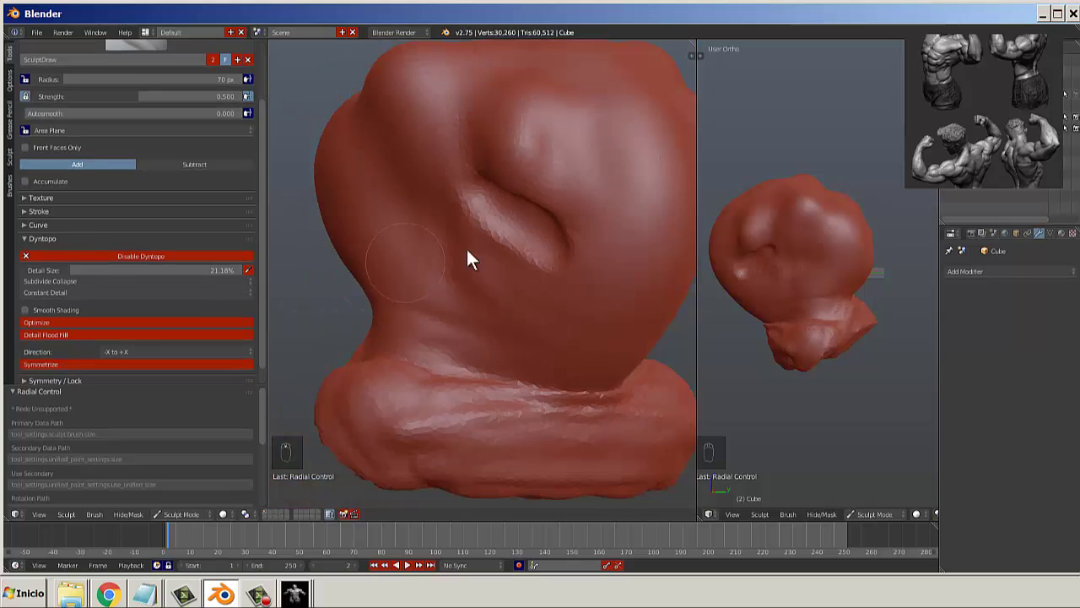
scroll(522, 270, "down", 2)
mouse_move(522, 271)
middle_mouse_down()
mouse_move(477, 270)
mouse_move(513, 264)
middle_mouse_up()
scroll(485, 269, "up", 1)
key("f")
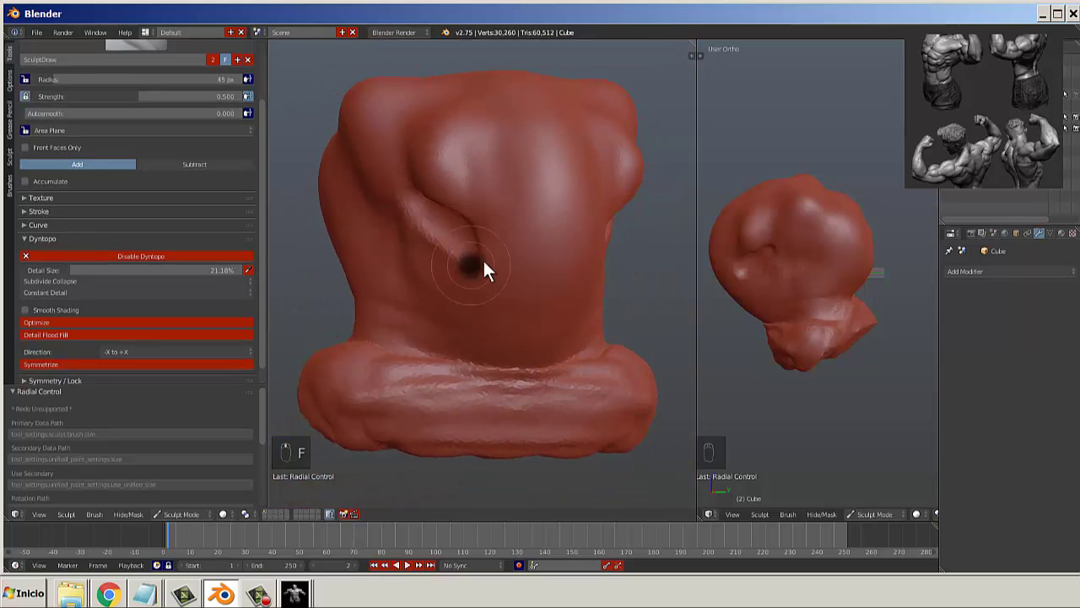
left_click(479, 258)
key("f")
left_click(492, 254)
mouse_move(491, 252)
left_mouse_down()
mouse_move(533, 283)
mouse_move(511, 233)
mouse_move(557, 268)
mouse_move(536, 226)
mouse_move(565, 255)
mouse_move(554, 267)
mouse_move(551, 236)
mouse_move(565, 222)
mouse_move(570, 293)
mouse_move(558, 225)
left_mouse_up()
key("s")
key("x")
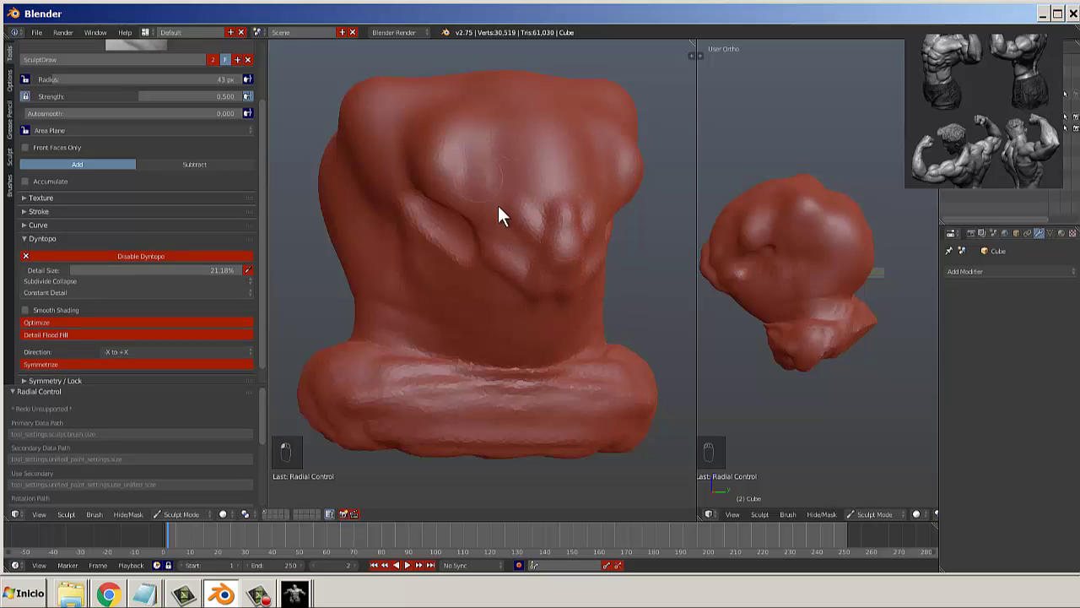
Draw a brow ridge beside the nose and build up a rounded eyeball in the socket below it.
mouse_move(497, 205)
left_mouse_down()
mouse_move(540, 248)
mouse_move(506, 205)
mouse_move(529, 229)
left_mouse_up()
middle_click_drag(504, 236, 516, 250)
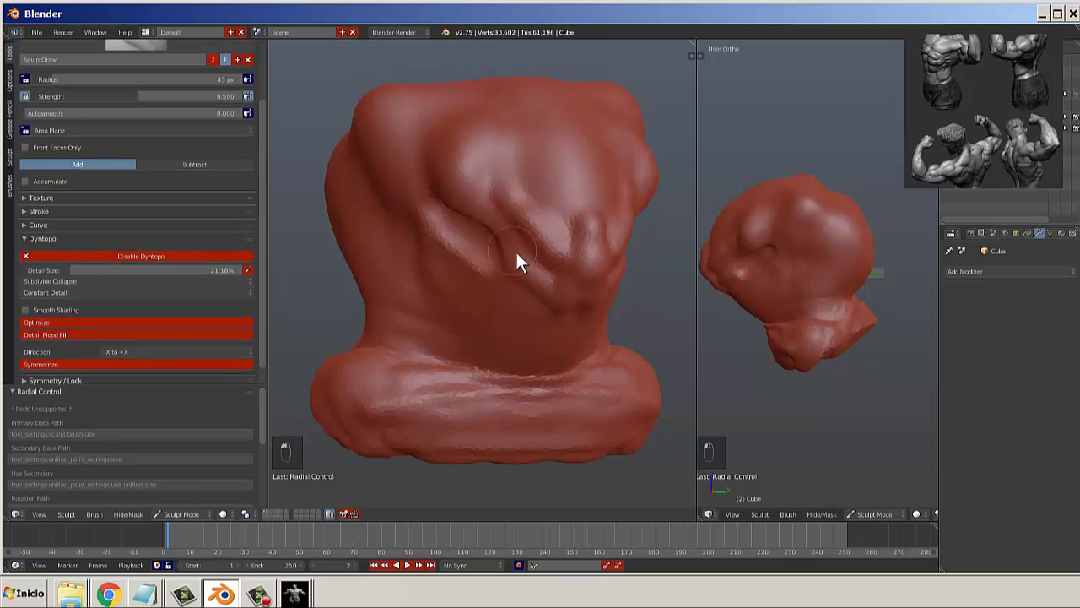
scroll(516, 249, "up", 5)
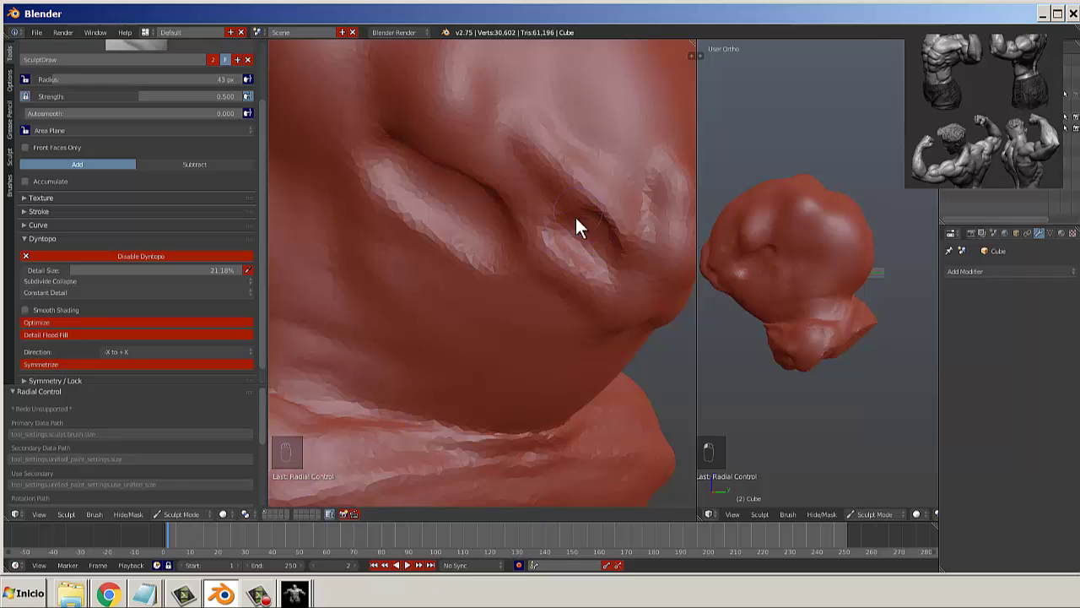
mouse_move(574, 224)
left_mouse_down()
mouse_move(597, 238)
mouse_move(593, 224)
left_mouse_up()
left_click(581, 221)
scroll(582, 222, "down", 5)
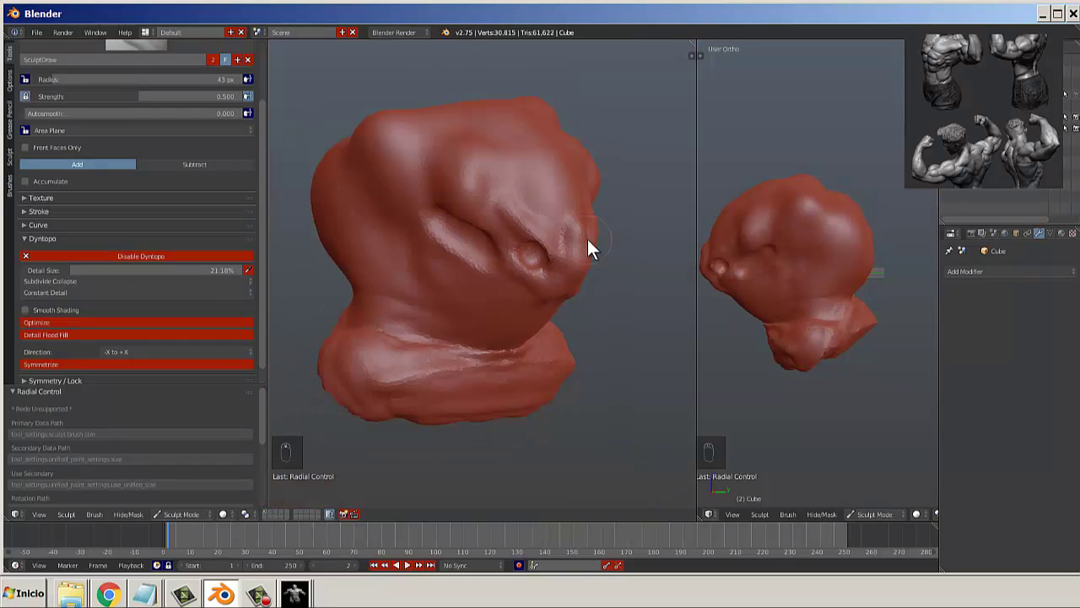
Add small SculptDraw bulges for the nostrils under the nose at a 43 px radius.
mouse_move(587, 239)
middle_mouse_down()
mouse_move(522, 239)
mouse_move(547, 210)
middle_mouse_up()
scroll(548, 211, "up", 3)
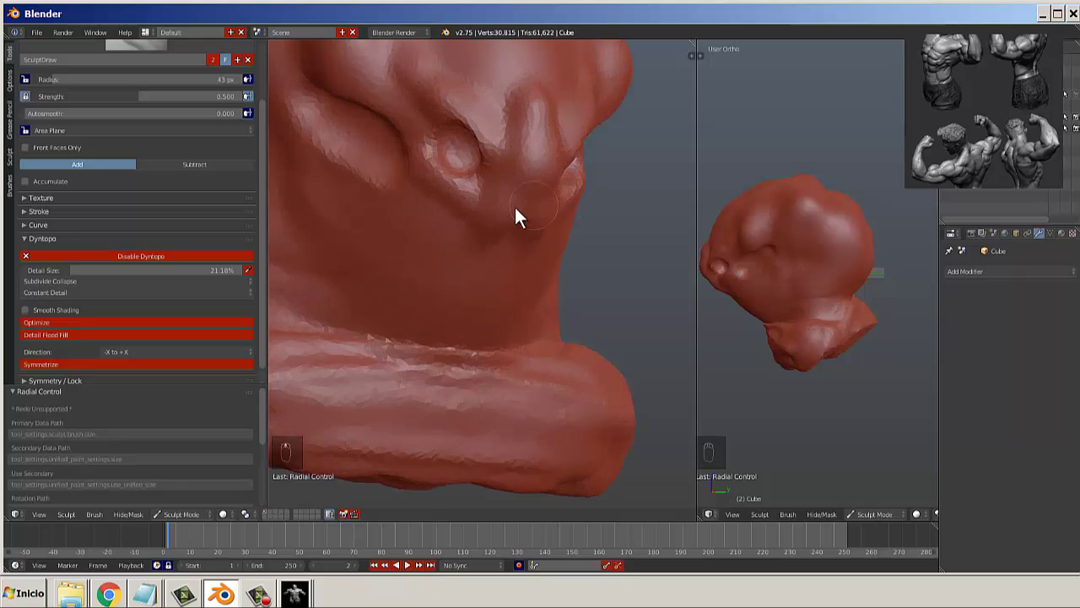
mouse_move(509, 217)
left_mouse_down()
mouse_move(498, 263)
mouse_move(503, 220)
left_mouse_up()
left_click(505, 226)
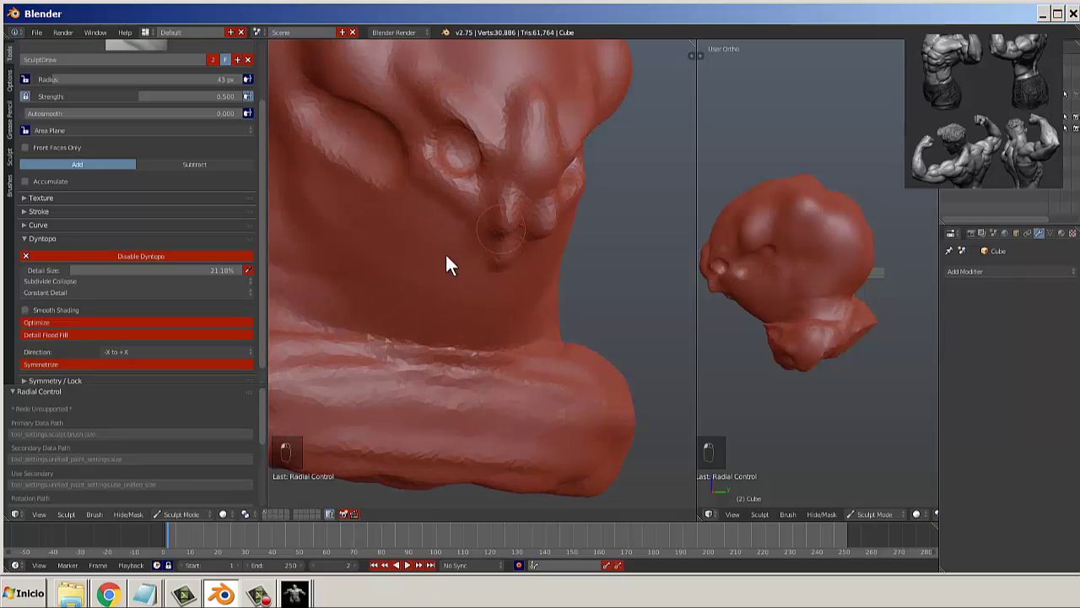
Carve the mouth area below the nose with the Clay Strips brush in Subtract mode at a 68 px radius.
scroll(166, 75, "up", 2)
left_click(156, 58)
left_click(135, 105)
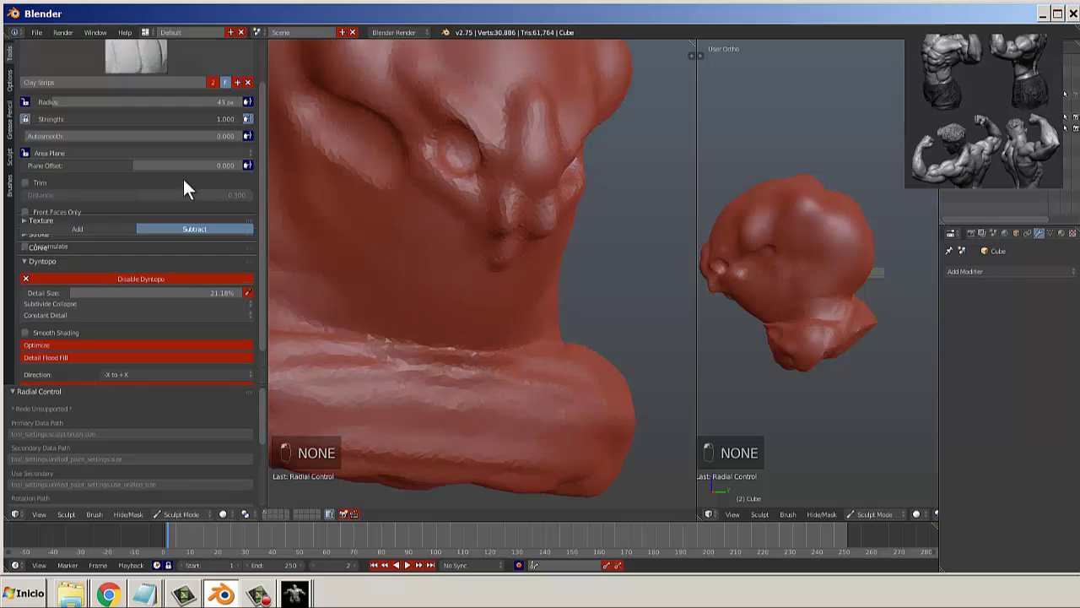
scroll(182, 177, "up", 2)
key("f")
key("f")
left_click(355, 281)
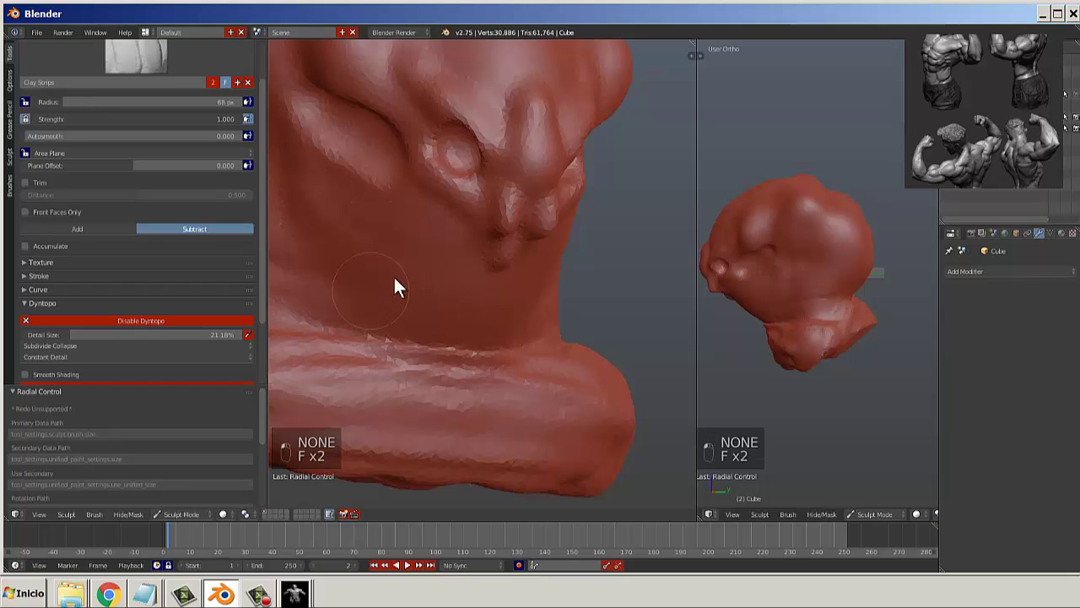
mouse_move(416, 255)
left_mouse_down()
mouse_move(476, 283)
mouse_move(482, 274)
mouse_move(438, 252)
mouse_move(498, 265)
mouse_move(510, 283)
mouse_move(518, 276)
mouse_move(473, 266)
left_mouse_up()
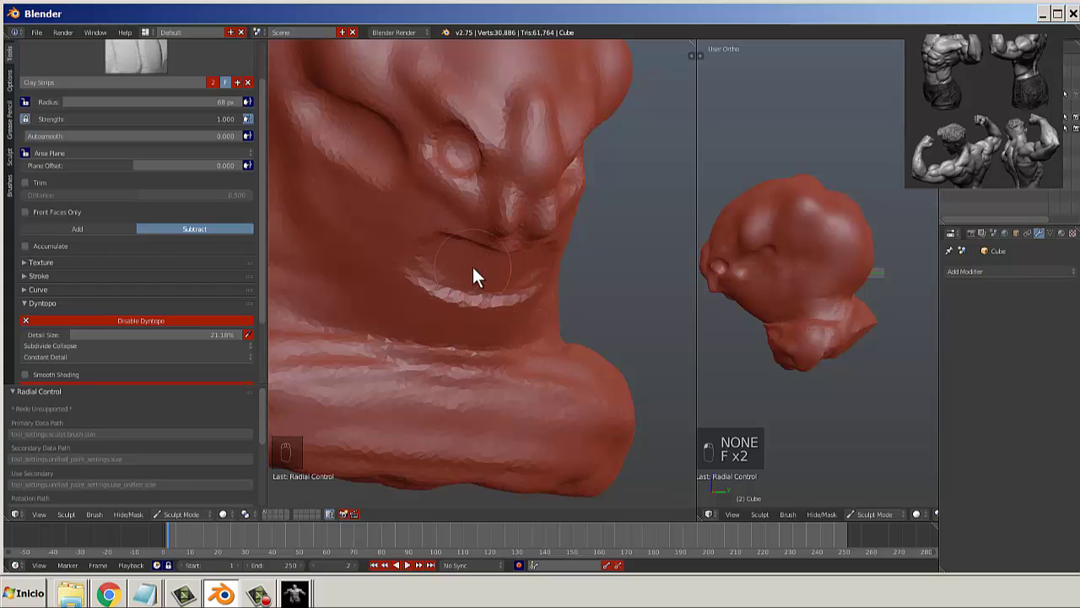
Shape the lips with Clay Strips strokes, alternating between the Add and Subtract modes.
scroll(211, 127, "up", 2)
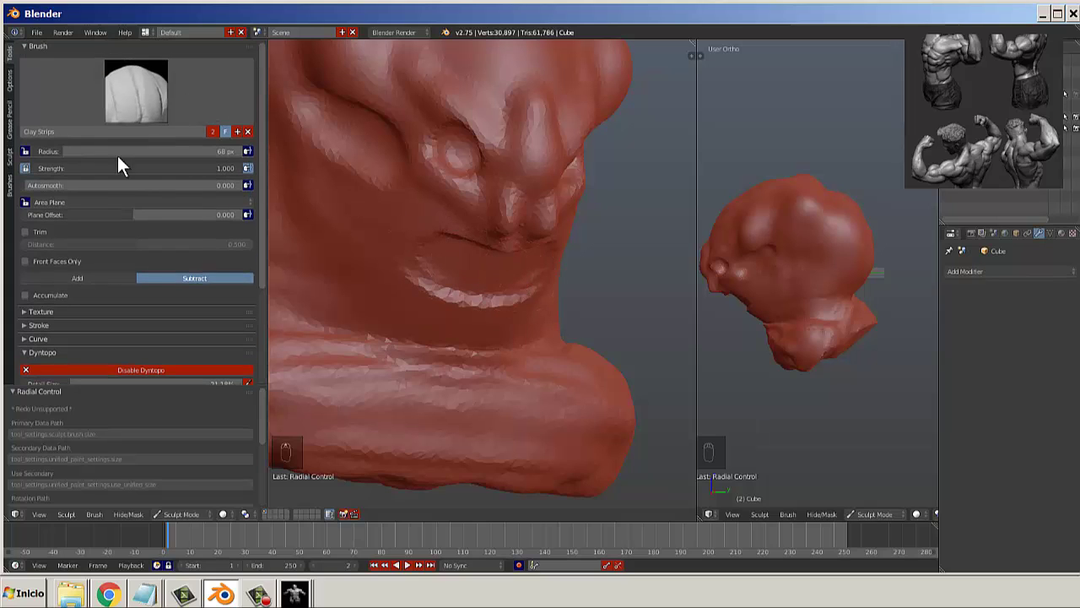
left_click(119, 279)
mouse_move(503, 290)
left_mouse_down()
mouse_move(530, 287)
mouse_move(444, 268)
mouse_move(463, 280)
left_mouse_up()
left_click(196, 279)
left_click_drag(432, 273, 494, 283)
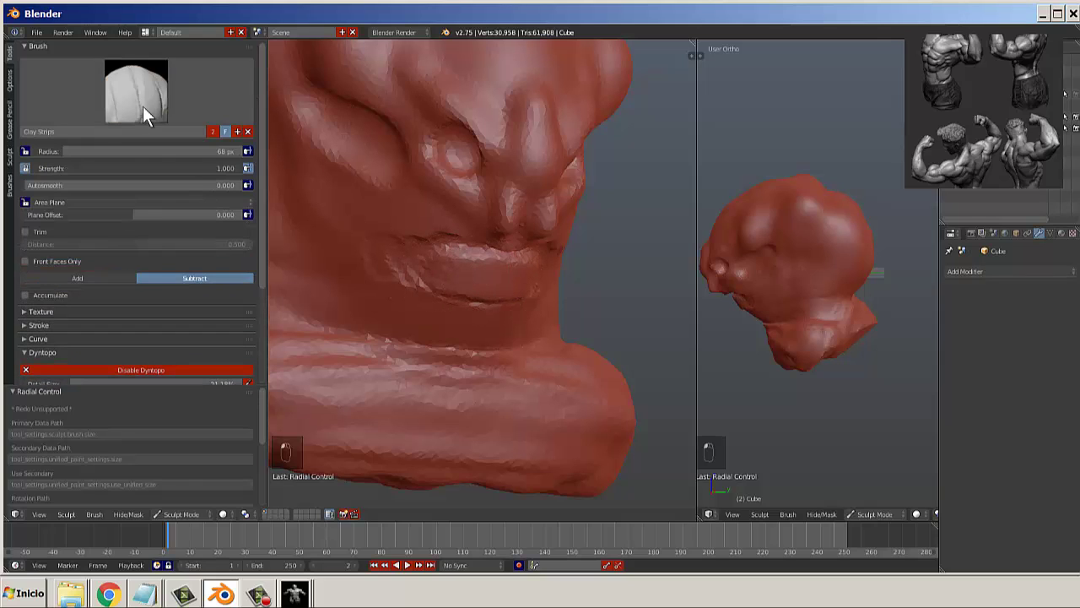
left_click(110, 279)
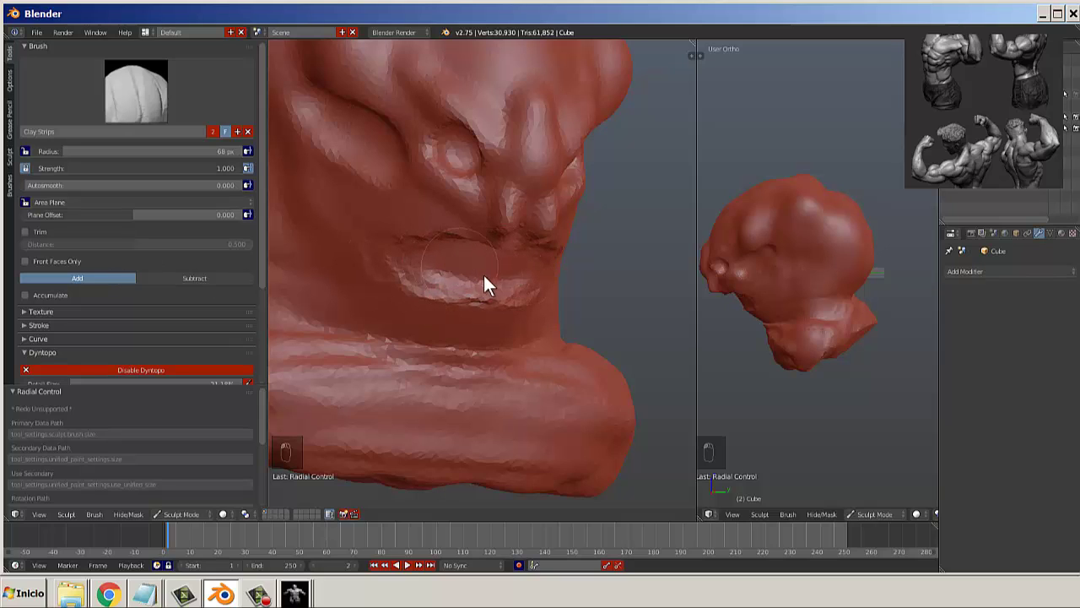
Sculpt the lips with the Inflate/Deflate brush in Deflate mode at a 68 px radius.
left_click(136, 90)
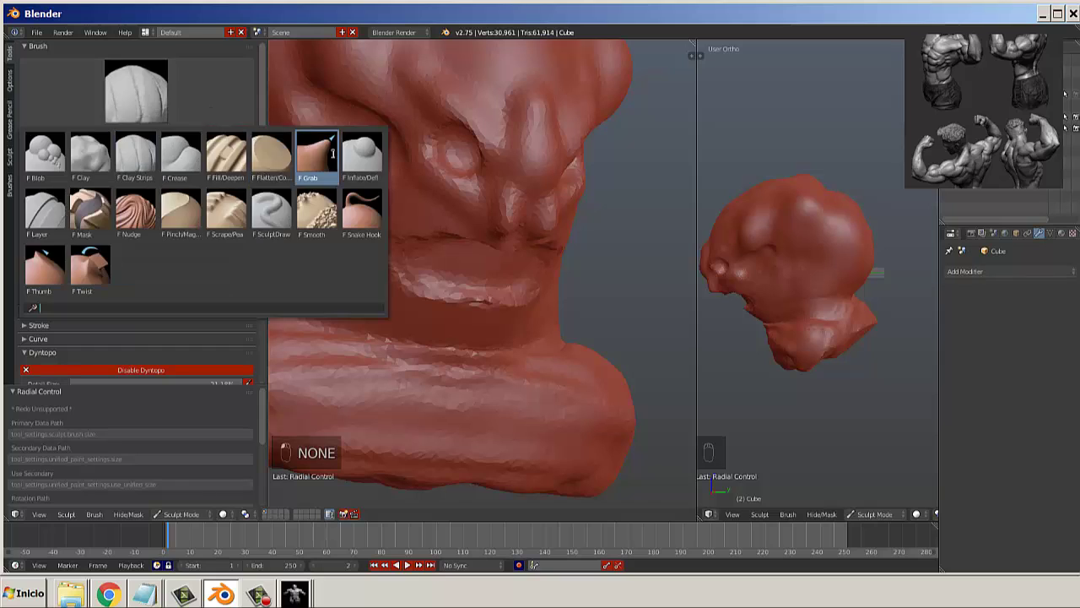
left_click(321, 161)
left_click(235, 220)
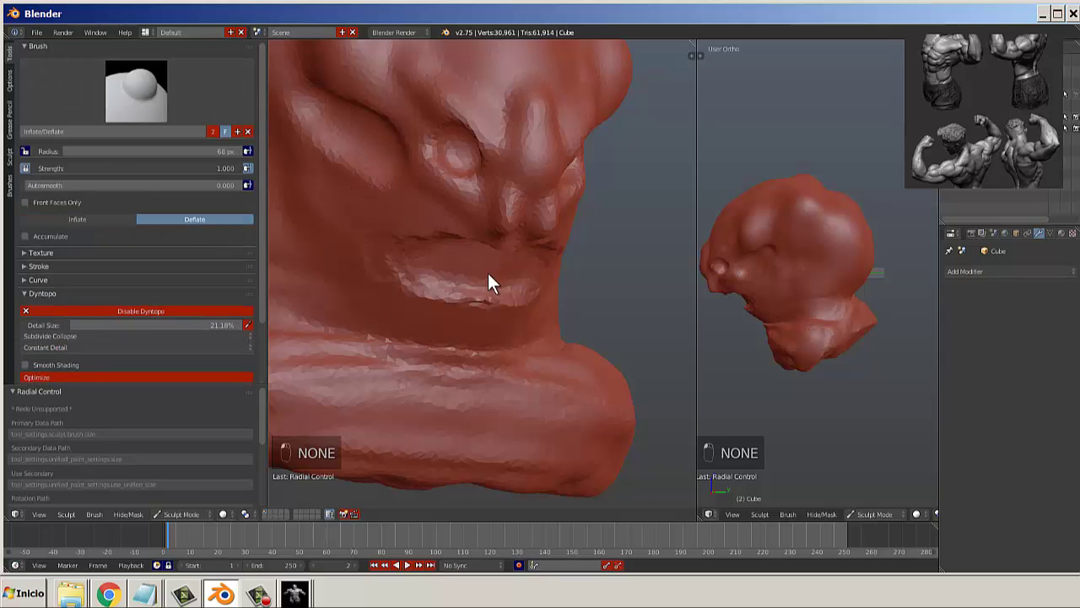
left_click_drag(447, 270, 485, 275)
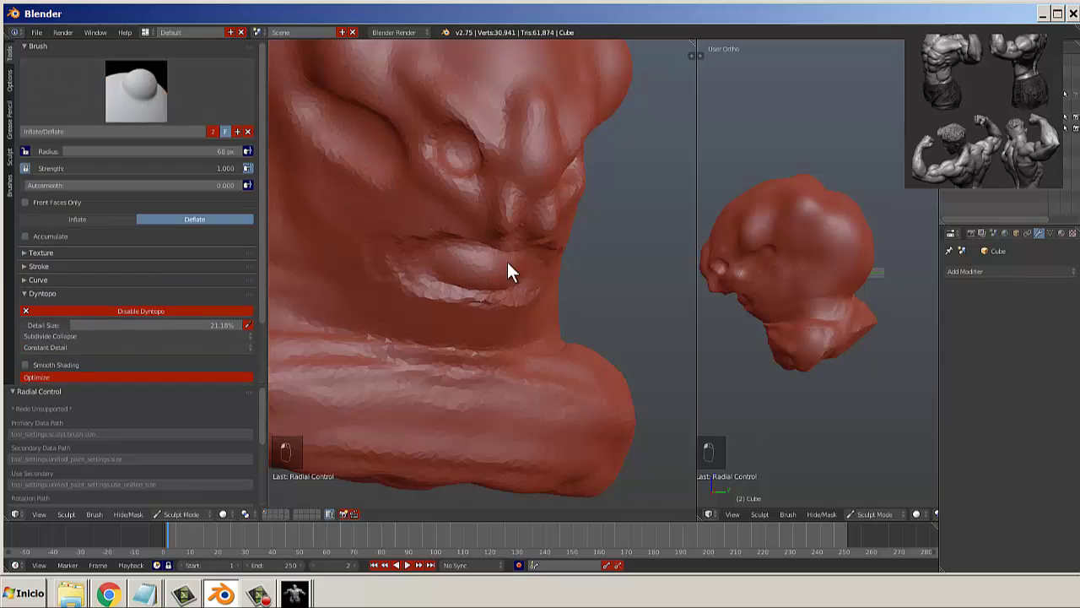
left_click_drag(440, 258, 478, 265)
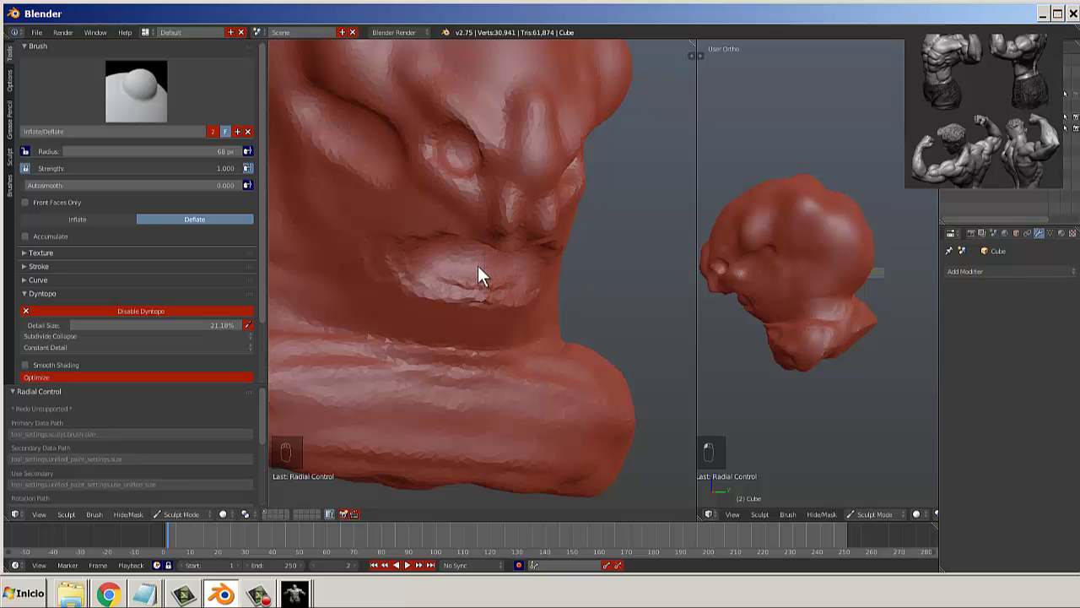
Pull the mouth area into shape with the Grab brush at a 117 px radius.
left_click(160, 74)
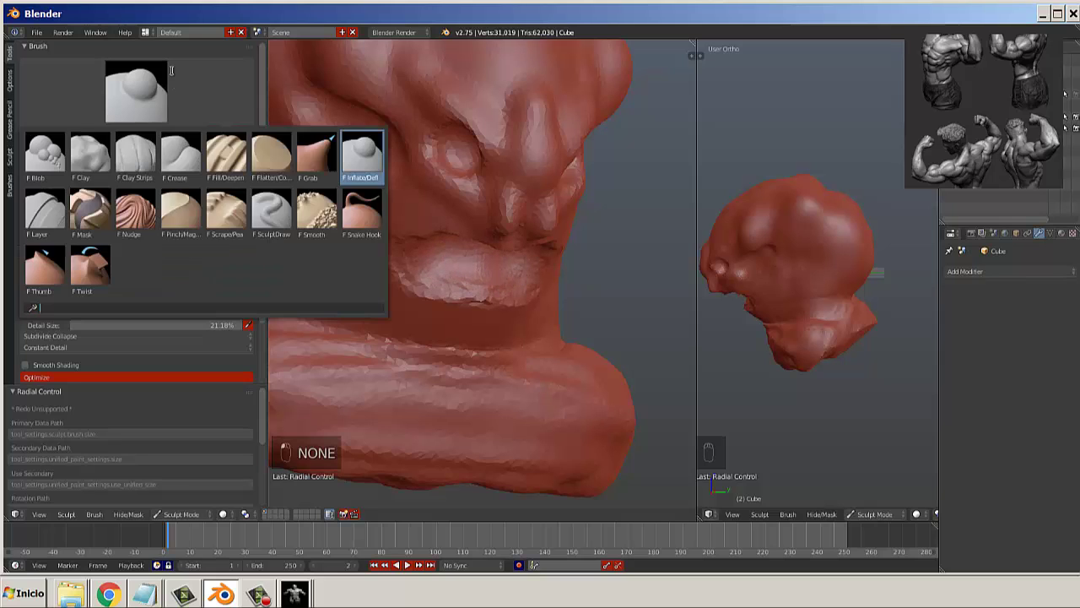
left_click(315, 151)
middle_click_drag(432, 228, 512, 255)
key("f")
left_click(641, 315)
mouse_move(640, 315)
left_mouse_down()
mouse_move(621, 317)
mouse_move(615, 290)
mouse_move(585, 274)
mouse_move(600, 294)
left_mouse_up()
middle_click_drag(562, 310, 483, 298)
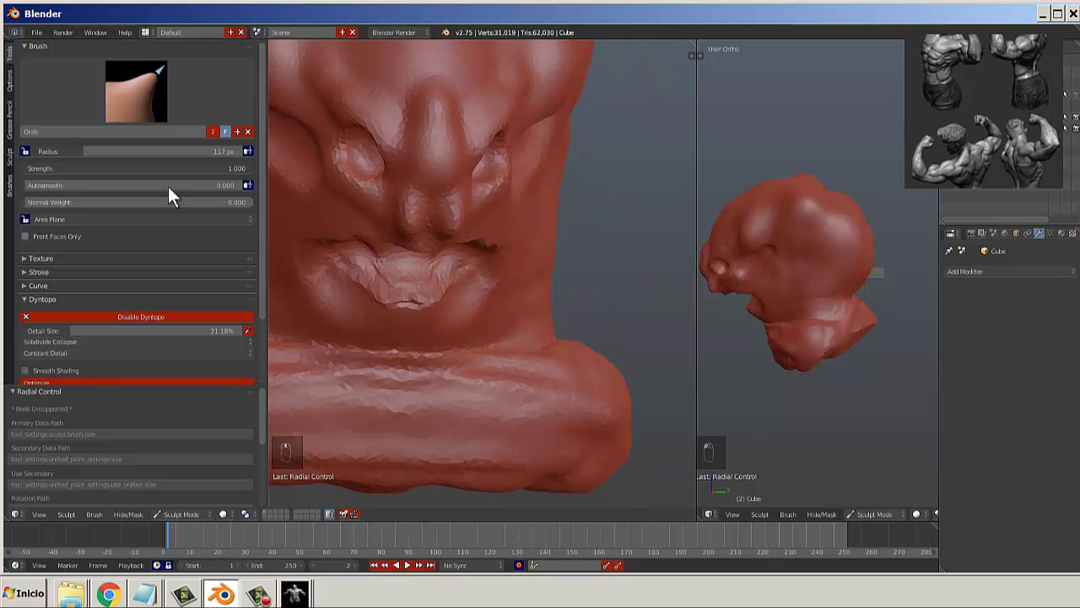
Smooth the lips and the surrounding mouth area with the Smooth brush at a 54 px radius.
left_click(155, 98)
left_click(315, 218)
scroll(383, 237, "up", 2)
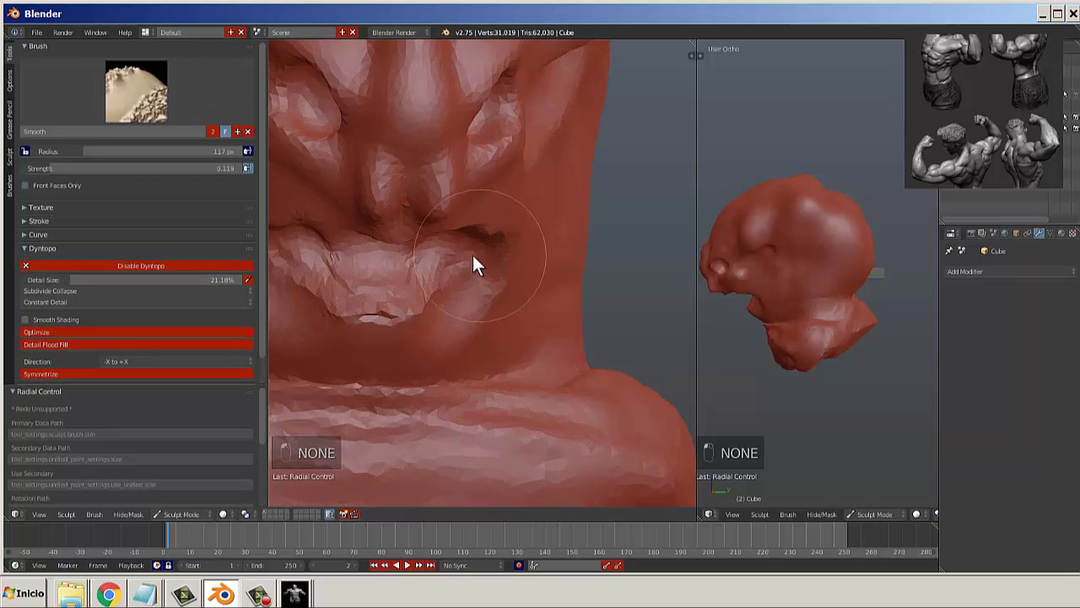
key("f")
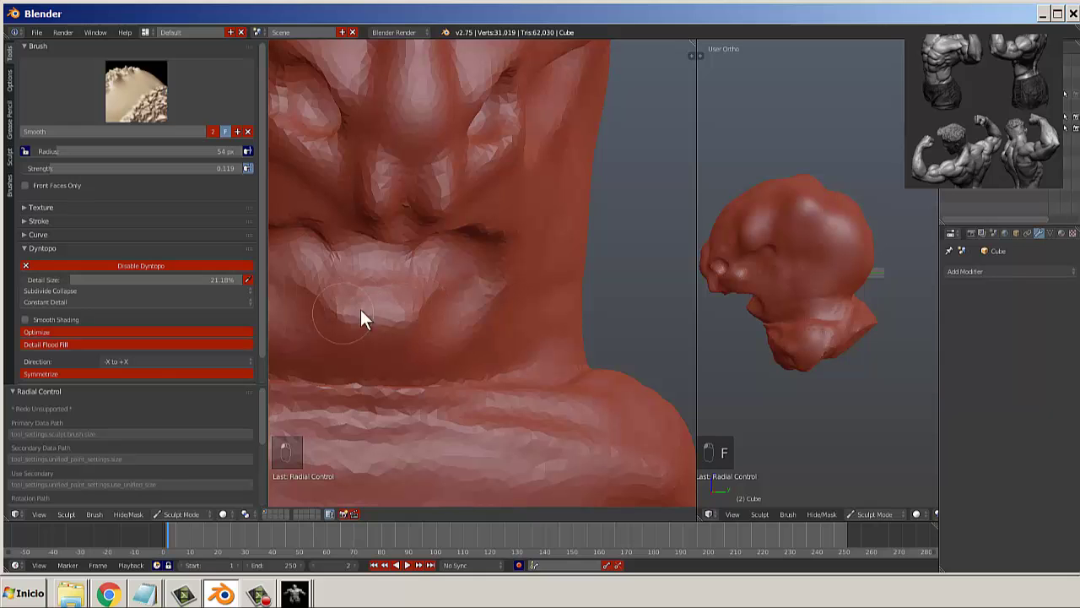
scroll(472, 291, "down", 2)
middle_click_drag(470, 286, 586, 287)
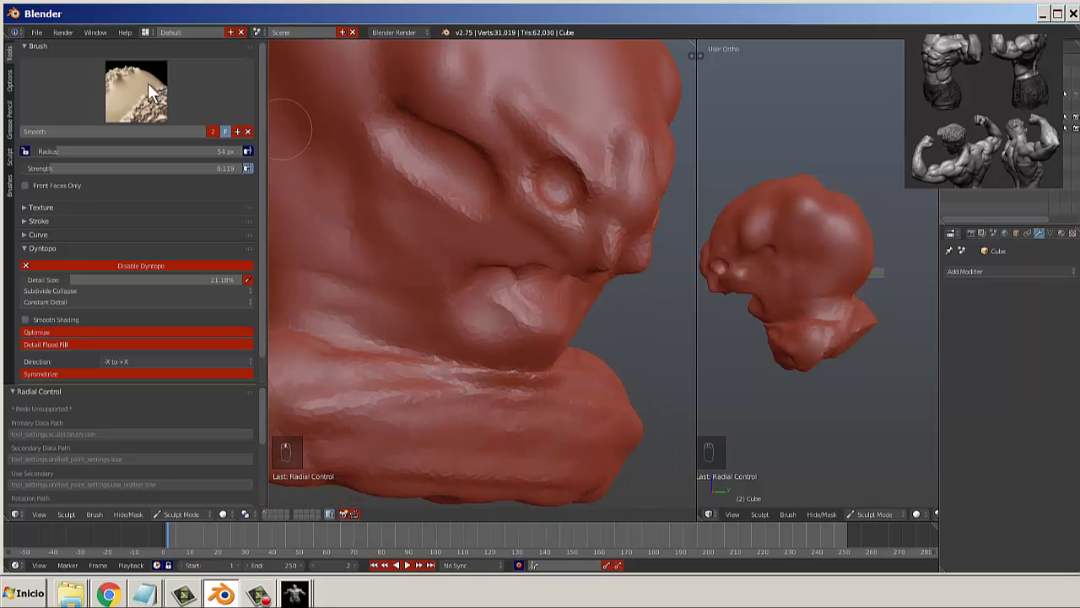
Build up the centre of the upper and lower lips with the Clay Strips brush in Add mode at a 64 px radius.
left_click(152, 91)
left_click(151, 167)
middle_click_drag(532, 254, 420, 240)
scroll(433, 222, "up", 2)
scroll(471, 213, "up", 2)
key("f")
left_click(388, 267)
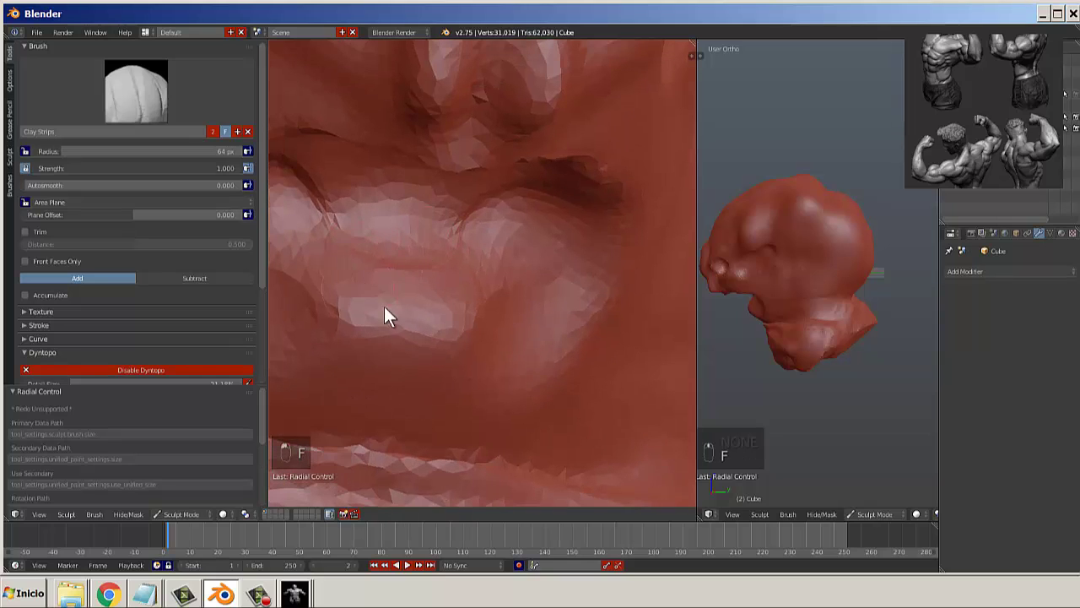
left_click_drag(384, 306, 362, 302)
left_click_drag(335, 207, 329, 293)
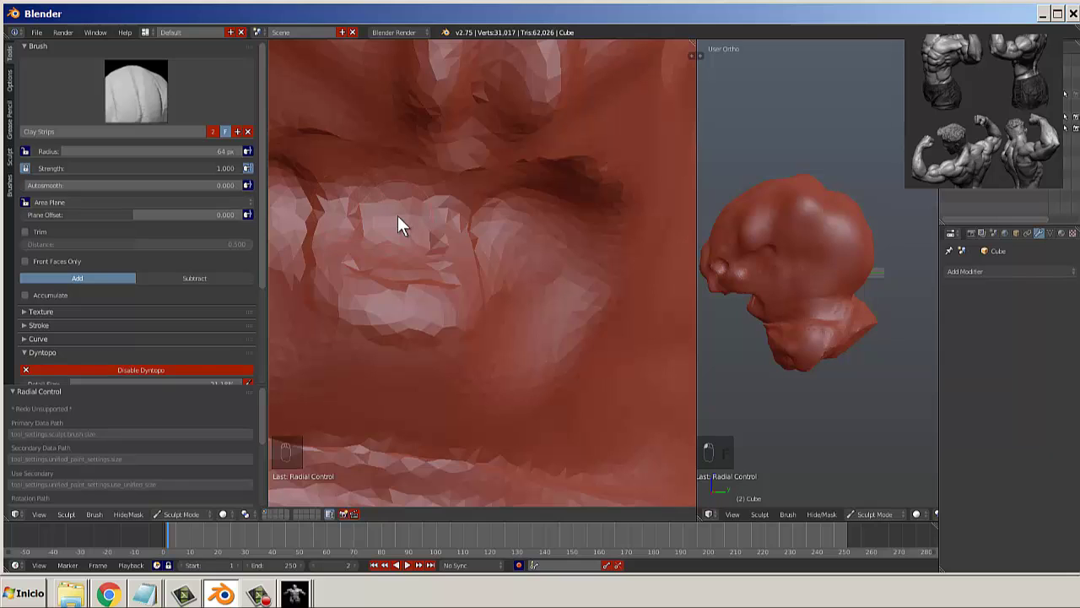
mouse_move(398, 215)
left_mouse_down()
mouse_move(406, 252)
mouse_move(401, 205)
mouse_move(415, 154)
mouse_move(357, 197)
mouse_move(388, 239)
left_mouse_up()
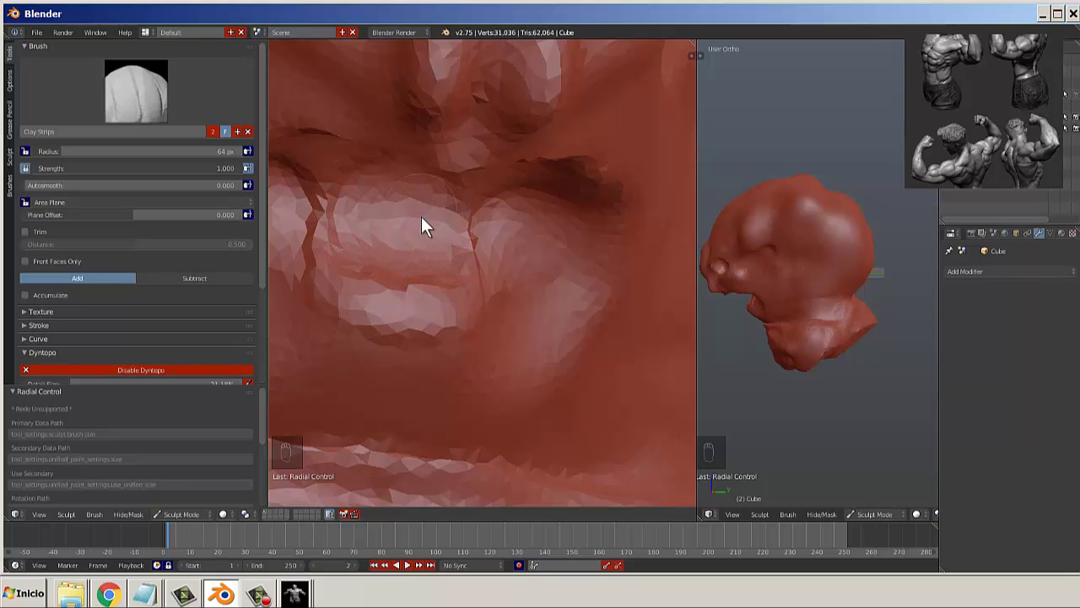
scroll(426, 253, "down", 5)
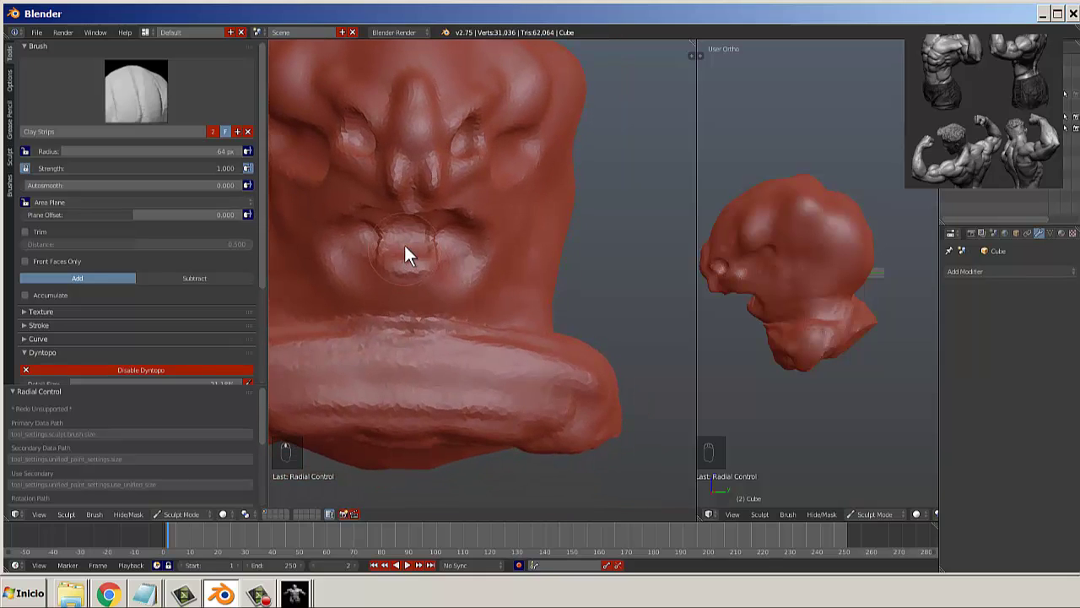
Sculpt a fold from beside the nose around the mouth corner with Clay Strips in Add mode, and smooth its edge.
scroll(406, 256, "up", 6)
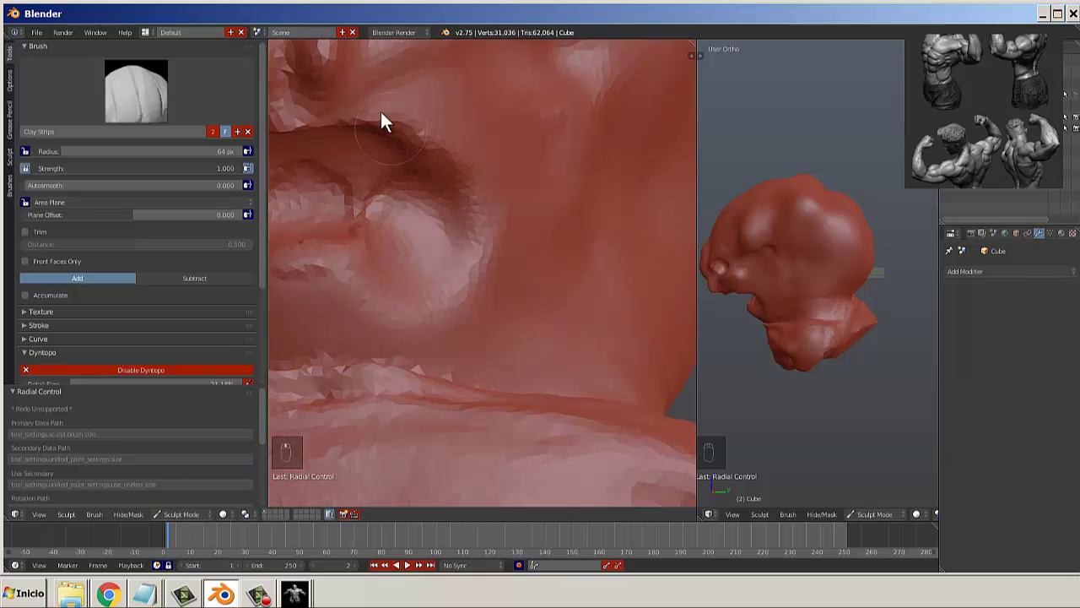
mouse_move(385, 93)
left_mouse_down("shift")
mouse_move(435, 129)
mouse_move(392, 77)
mouse_move(377, 89)
mouse_move(399, 102)
mouse_move(369, 104)
mouse_move(447, 124)
mouse_move(487, 259)
left_mouse_up("shift")
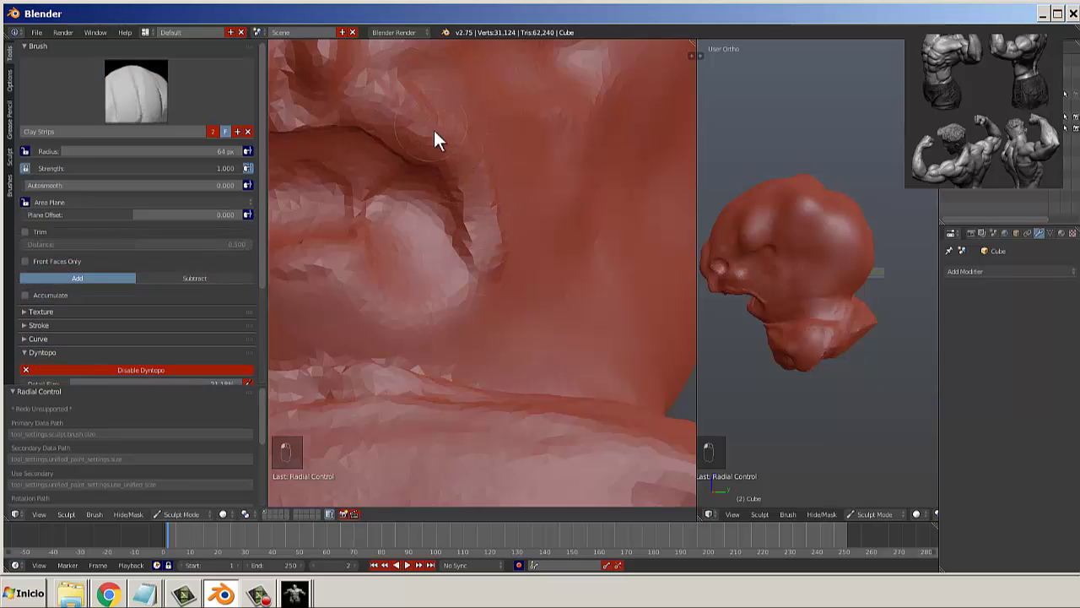
key("s")
mouse_move(482, 204)
left_mouse_down()
mouse_move(494, 265)
mouse_move(459, 255)
mouse_move(503, 287)
mouse_move(502, 268)
left_mouse_up()
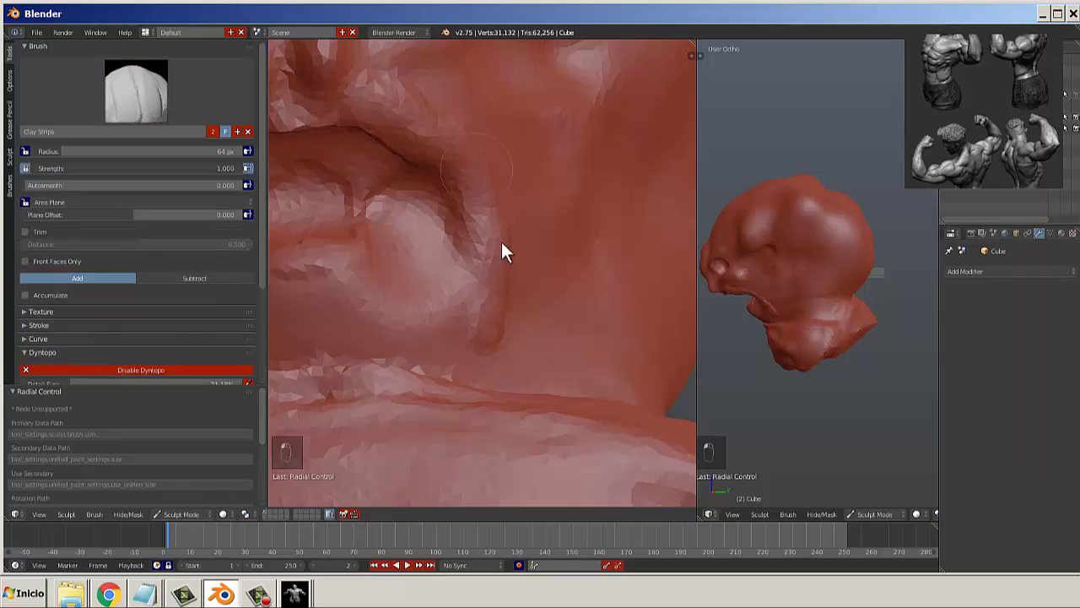
mouse_move(464, 176)
left_mouse_down()
mouse_move(501, 228)
mouse_move(463, 174)
mouse_move(493, 323)
left_mouse_up()
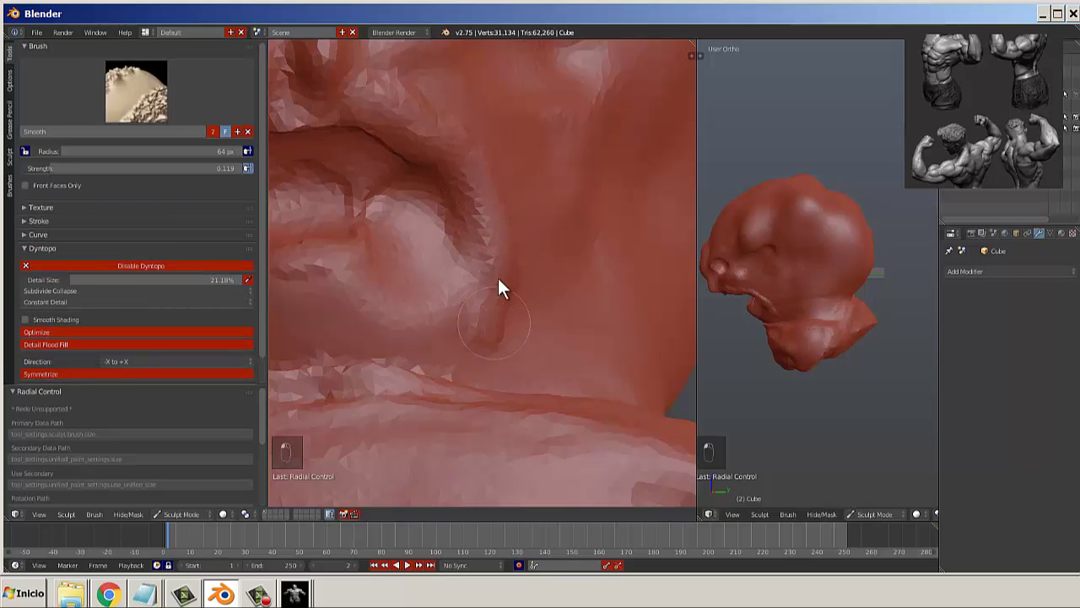
Continue the cheek fold down around the chin and blend it with the Smooth brush at a 64 px radius.
mouse_move(498, 283)
left_mouse_down()
mouse_move(422, 358)
mouse_move(438, 291)
left_mouse_up()
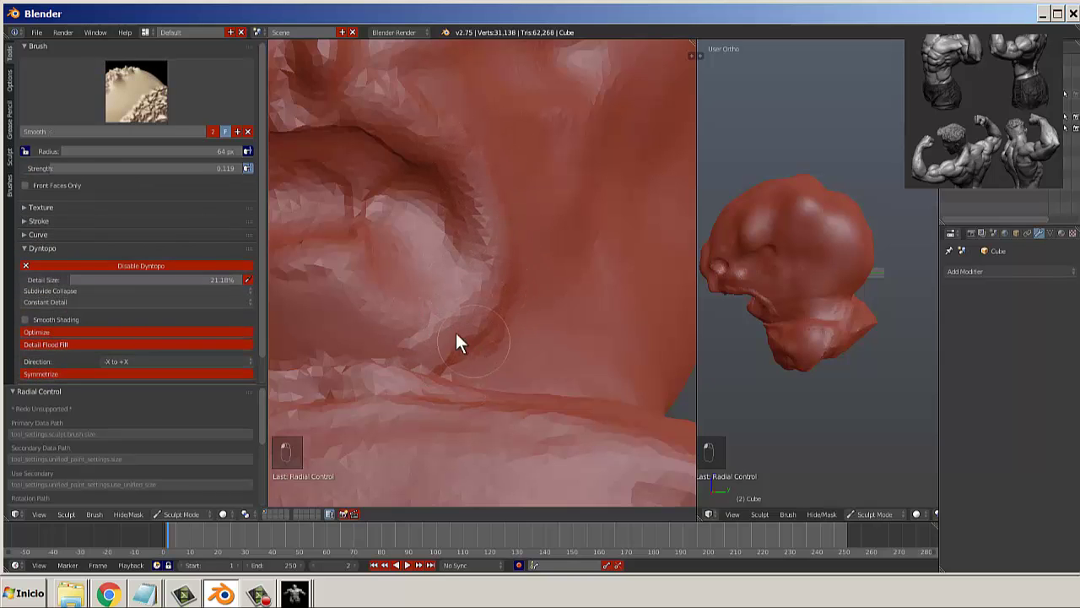
left_click_drag(456, 333, 492, 291, "shift")
left_click_drag(492, 291, 475, 234, "shift")
scroll(475, 235, "down", 5)
middle_click_drag(475, 235, 517, 288)
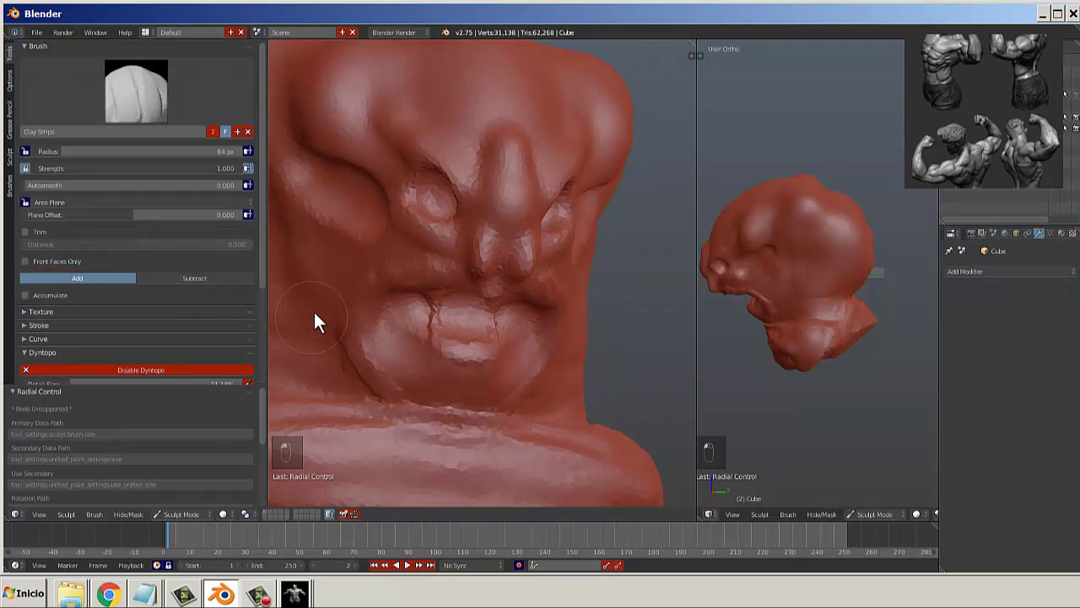
key("s")
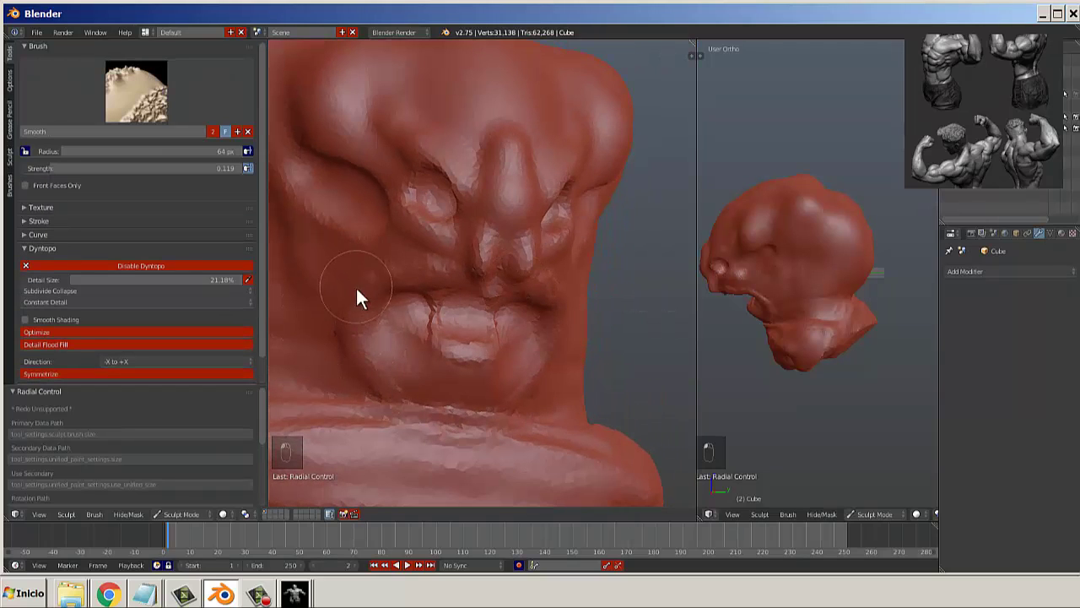
Add thick ridges across the top and side of the skull with the Clay Strips brush in Add mode.
key("c")
scroll(388, 272, "down", 3)
mouse_move(397, 303)
middle_mouse_down()
mouse_move(424, 284)
mouse_move(324, 308)
mouse_move(316, 287)
mouse_move(428, 301)
middle_mouse_up()
middle_click_drag(429, 219, 474, 205)
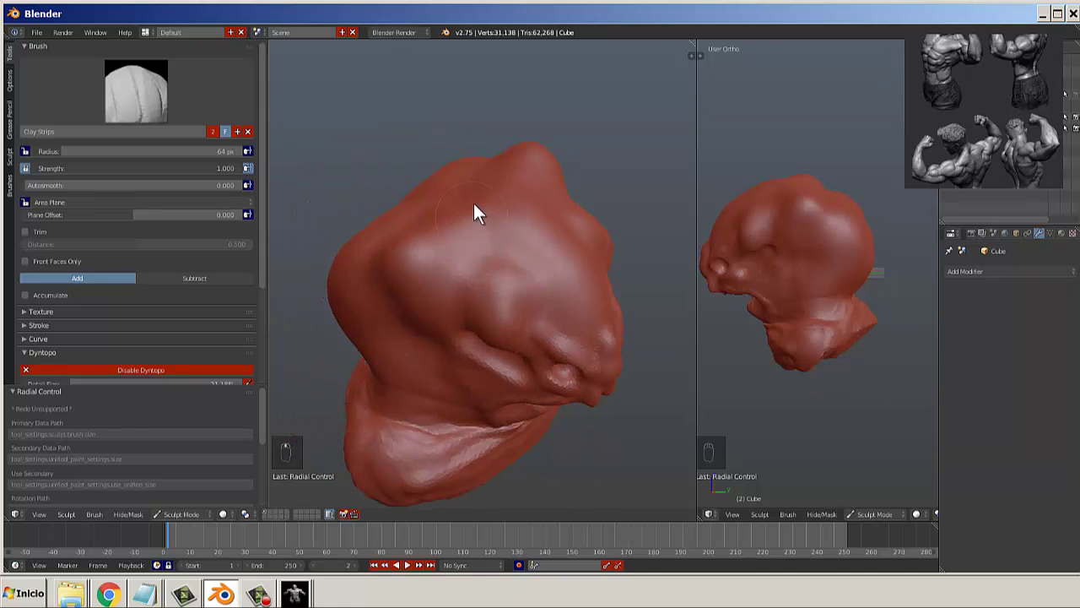
left_click_drag(436, 277, 425, 317)
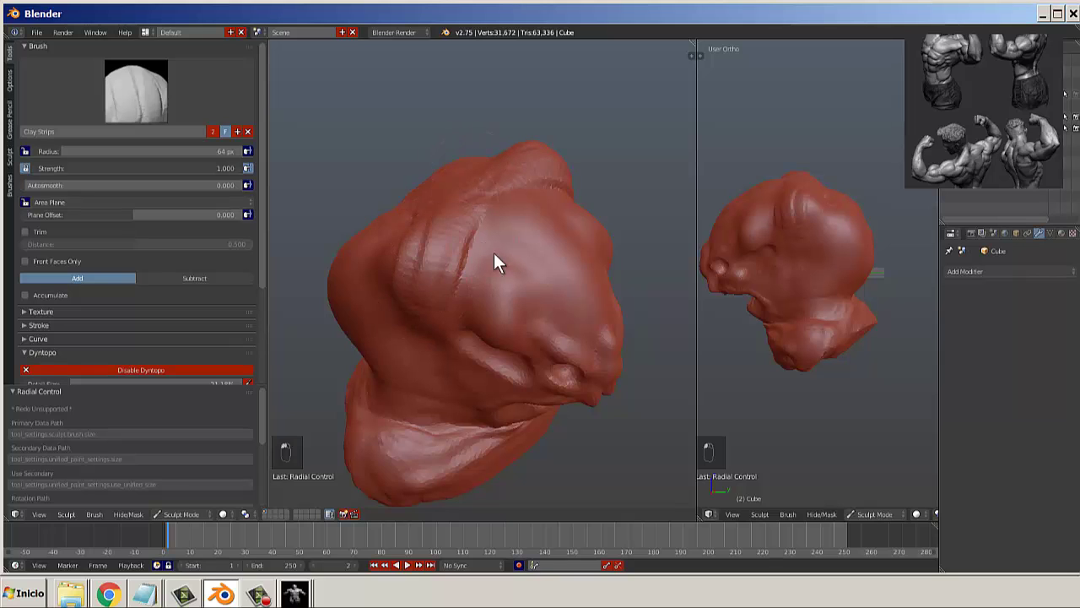
middle_click_drag(493, 252, 540, 232)
left_click_drag(478, 168, 438, 279)
middle_click_drag(460, 211, 372, 262)
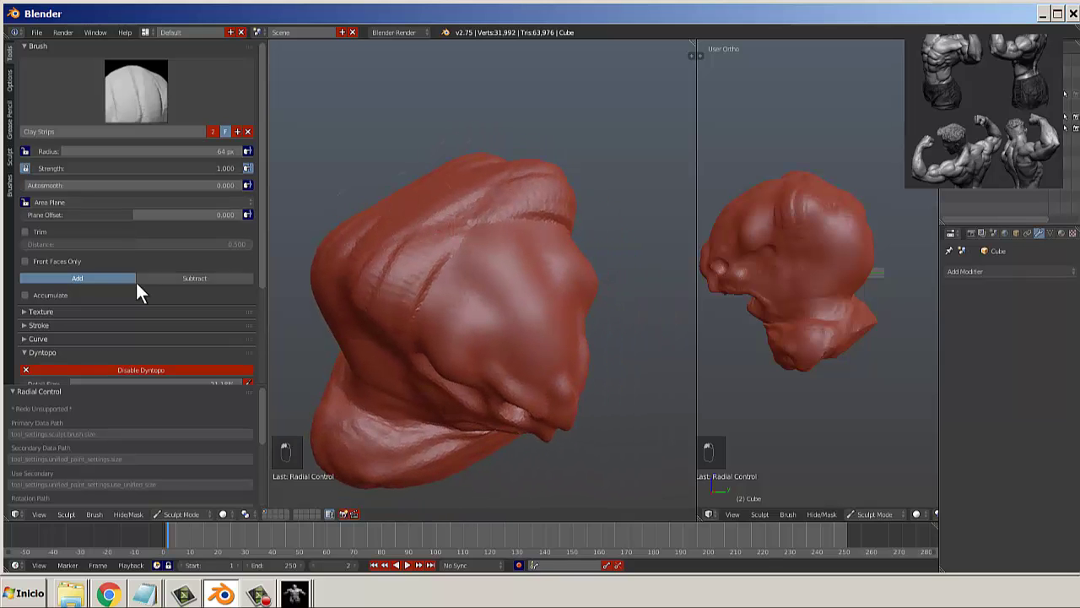
scroll(228, 345, "down", 2)
mouse_move(465, 207)
left_mouse_down()
mouse_move(523, 282)
mouse_move(431, 190)
left_mouse_up()
Switch the dynamic topology detail type from Constant Detail to Relative Detail.
scroll(428, 191, "down", 2)
scroll(101, 344, "down", 2)
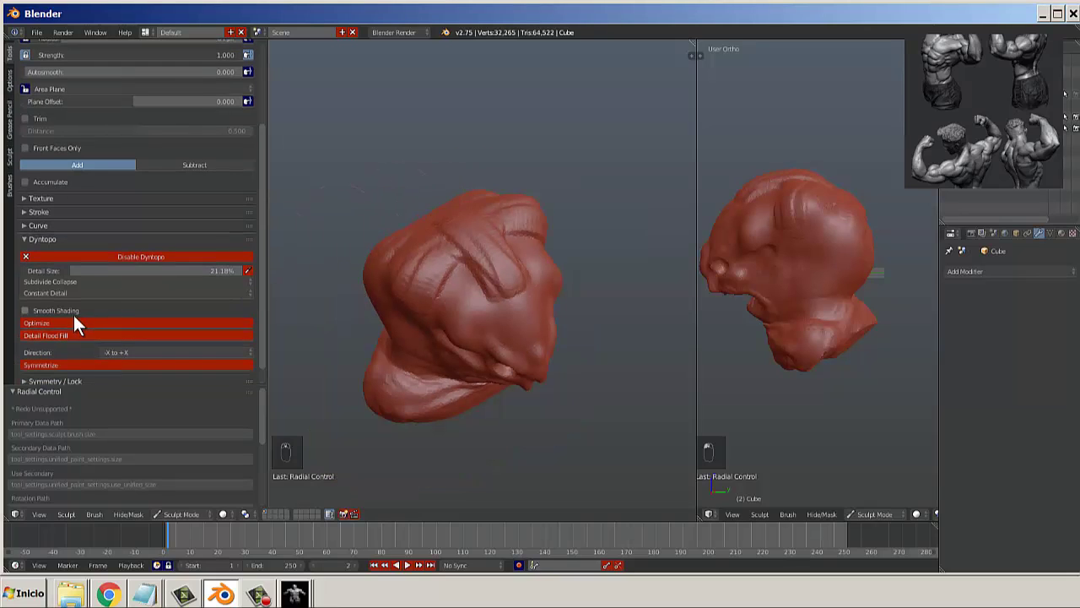
scroll(74, 315, "down", 1)
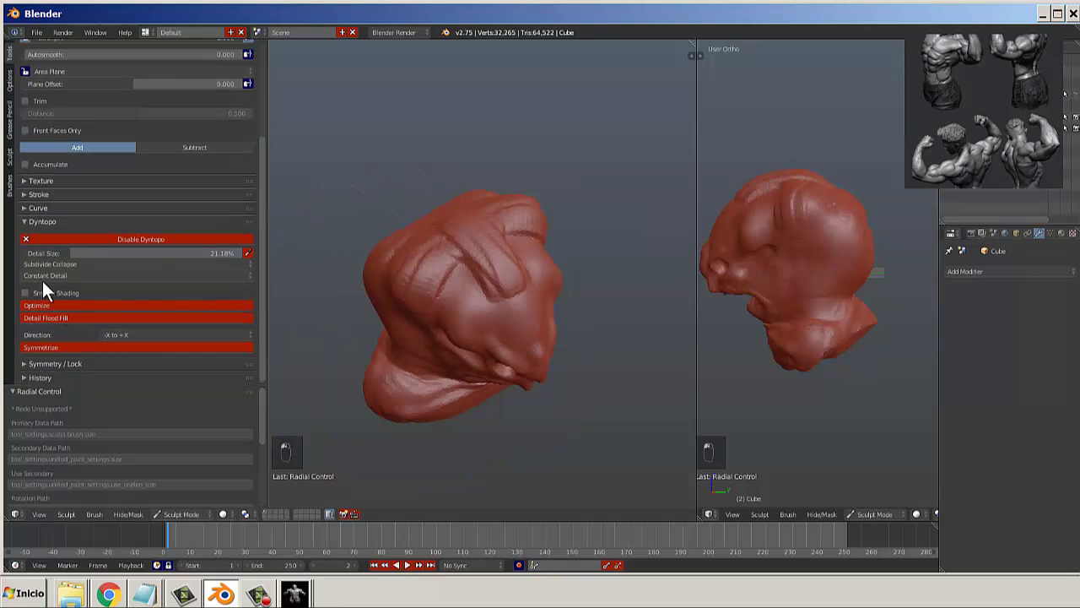
left_click(45, 276)
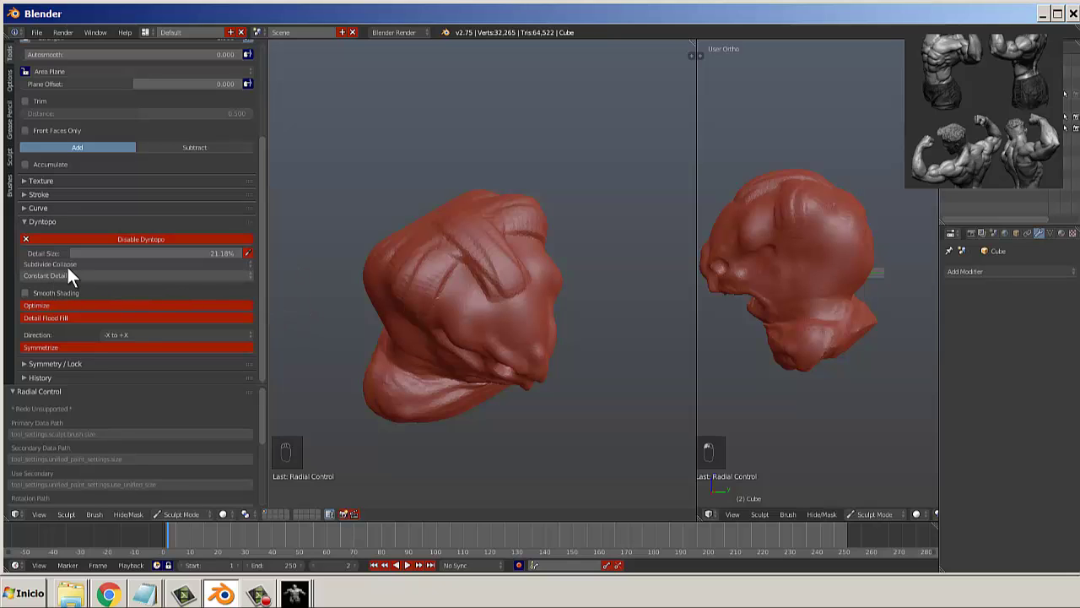
left_click(62, 276)
left_click(57, 261)
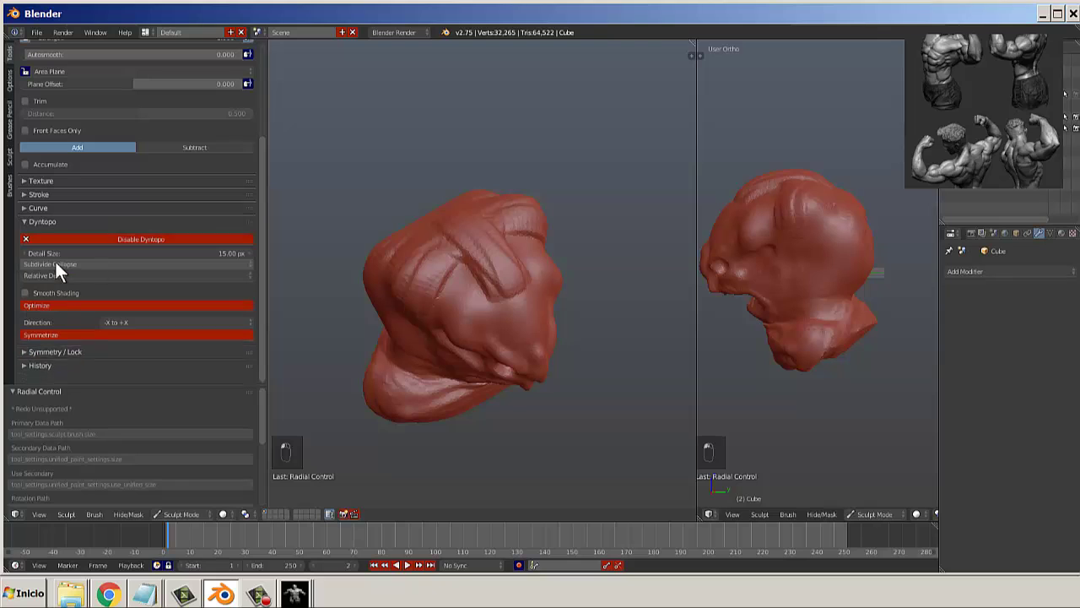
Stroke over the skull ridges with Clay Strips using Subdivide Collapse at a relative detail size of 15 px.
scroll(355, 237, "up", 2)
mouse_move(422, 232)
left_mouse_down()
mouse_move(484, 294)
mouse_move(482, 305)
mouse_move(486, 289)
mouse_move(470, 296)
left_mouse_up()
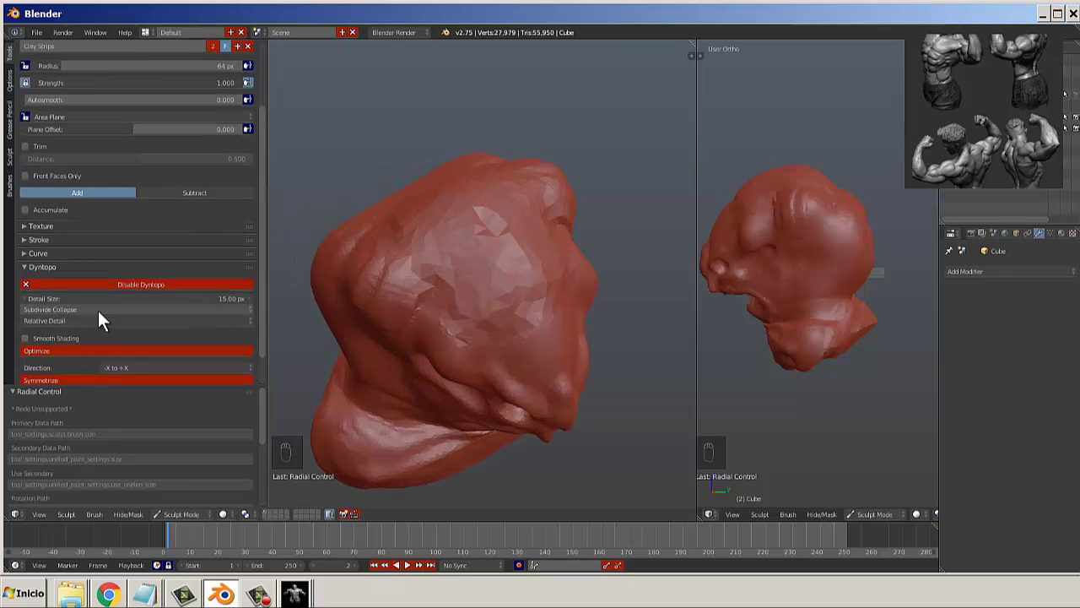
scroll(84, 304, "down", 2)
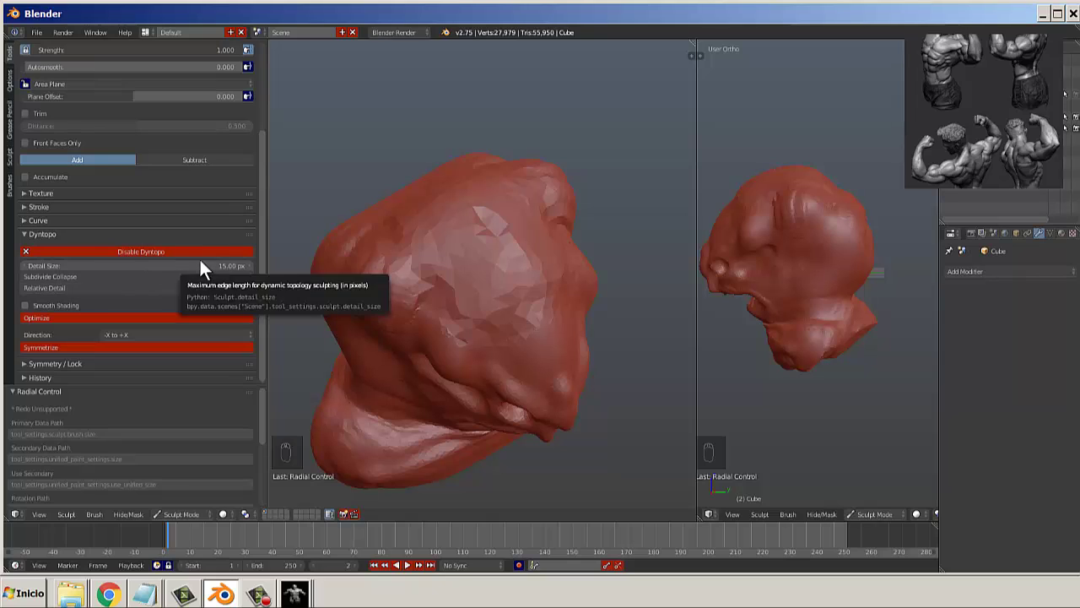
left_click_drag(427, 257, 514, 296)
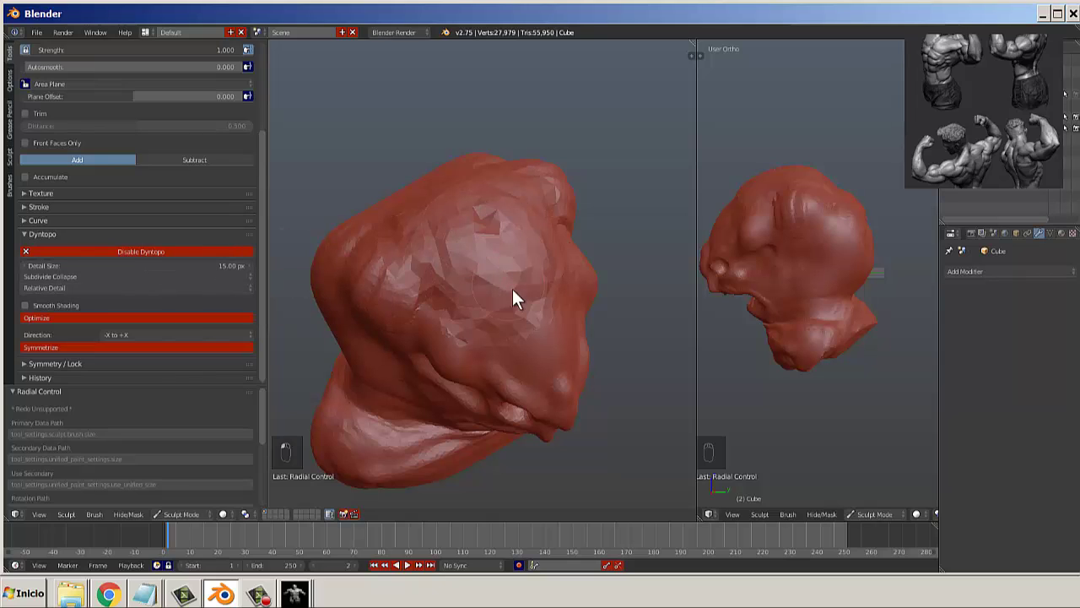
Set the dynamic topology refine method to Collapse Edges and brush over the whole bust from the front to simplify its mesh.
left_click(81, 280)
left_click(61, 250)
left_click_drag(453, 191, 503, 275)
scroll(528, 279, "down", 3)
key("KP_1")
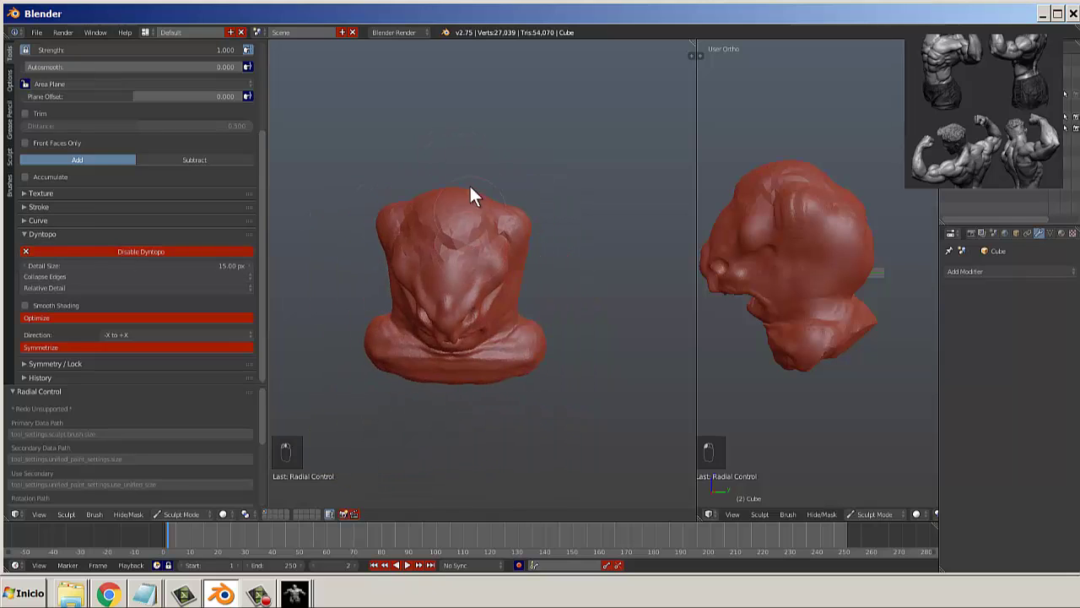
key("KP_5")
mouse_move(481, 163)
left_mouse_down()
mouse_move(385, 248)
mouse_move(430, 337)
mouse_move(317, 318)
mouse_move(464, 362)
mouse_move(447, 284)
mouse_move(504, 273)
left_mouse_up()
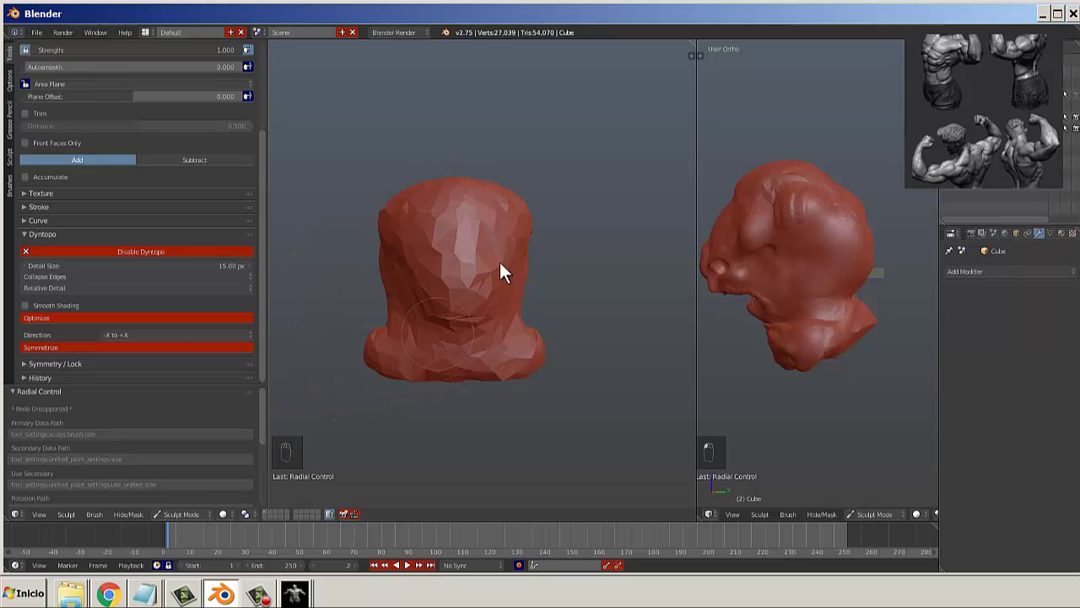
Start a new file by reloading the startup scene.
left_click(37, 33)
left_click(53, 42)
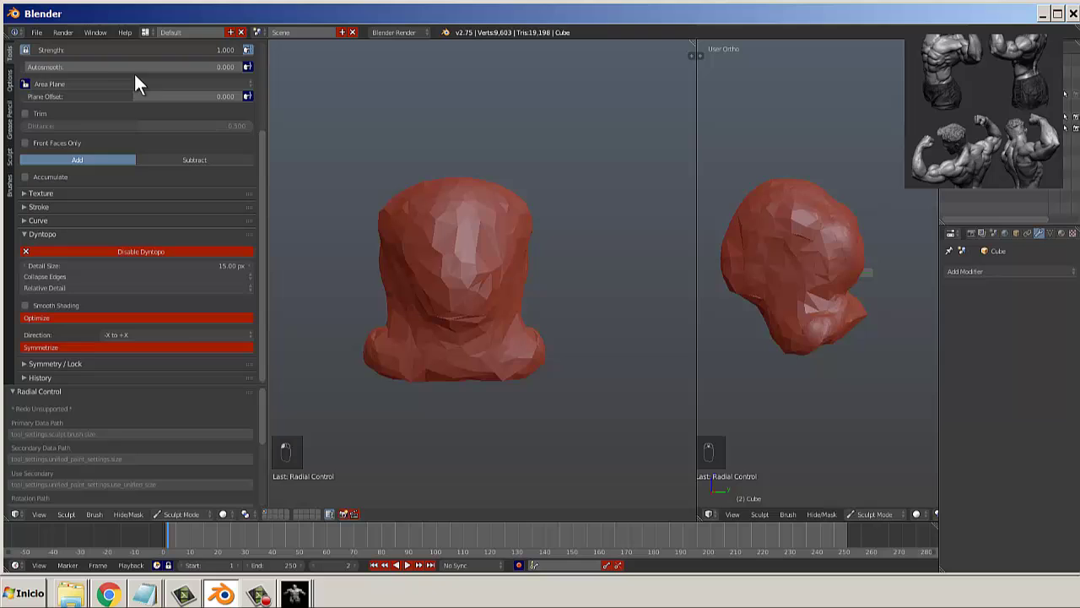
left_click(37, 32)
left_click(51, 46)
left_click(63, 53)
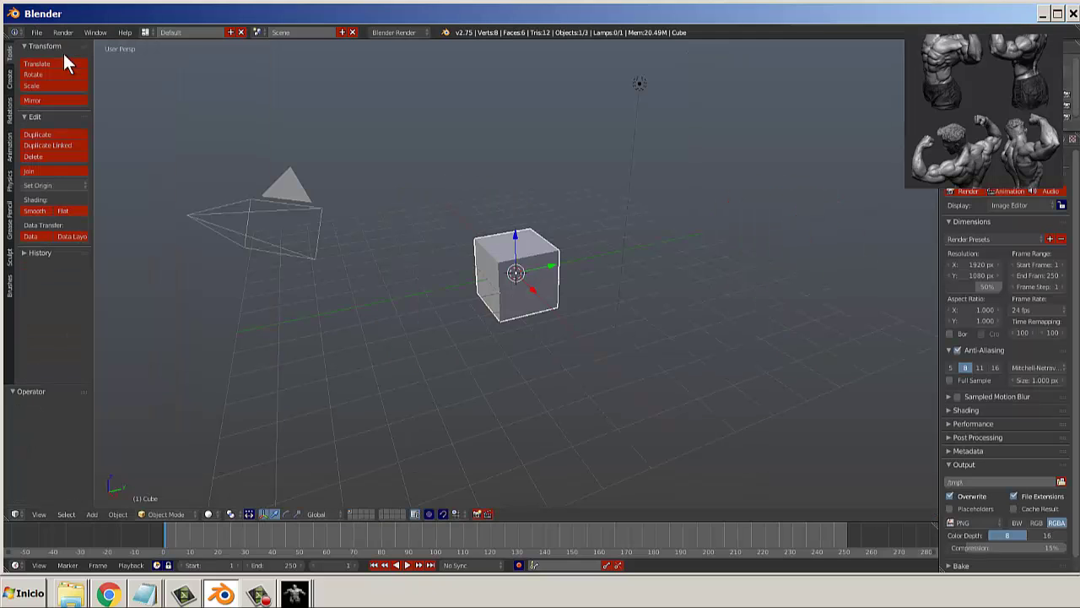
Open the recent file Basemesh.blend and bring the human figure into close view.
left_click(38, 33)
mouse_move(55, 68)
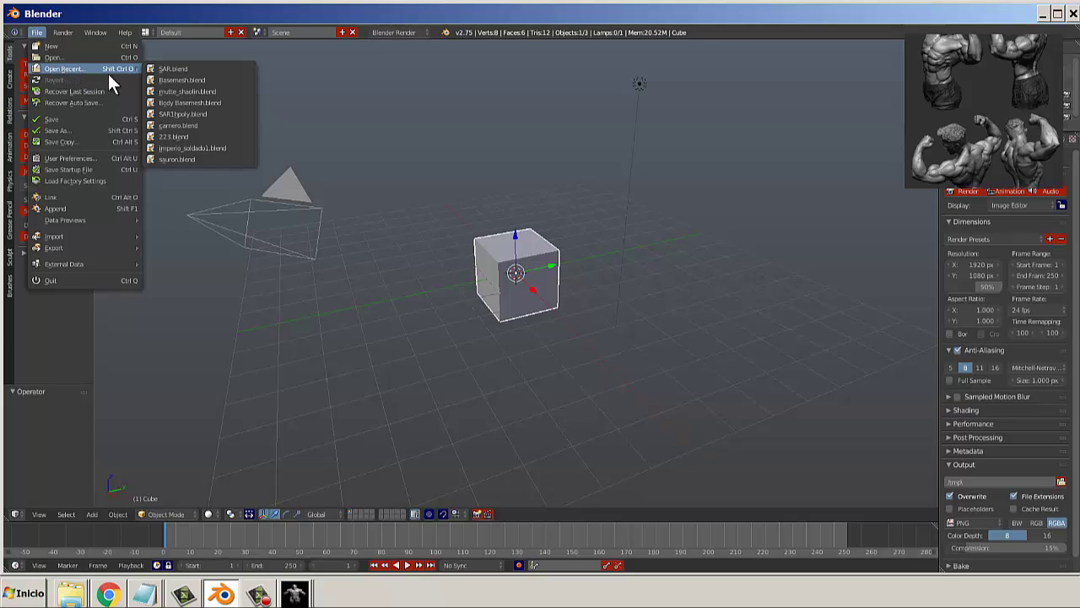
left_click(205, 83)
middle_click_drag(530, 173, 602, 276)
scroll(531, 312, "up", 7)
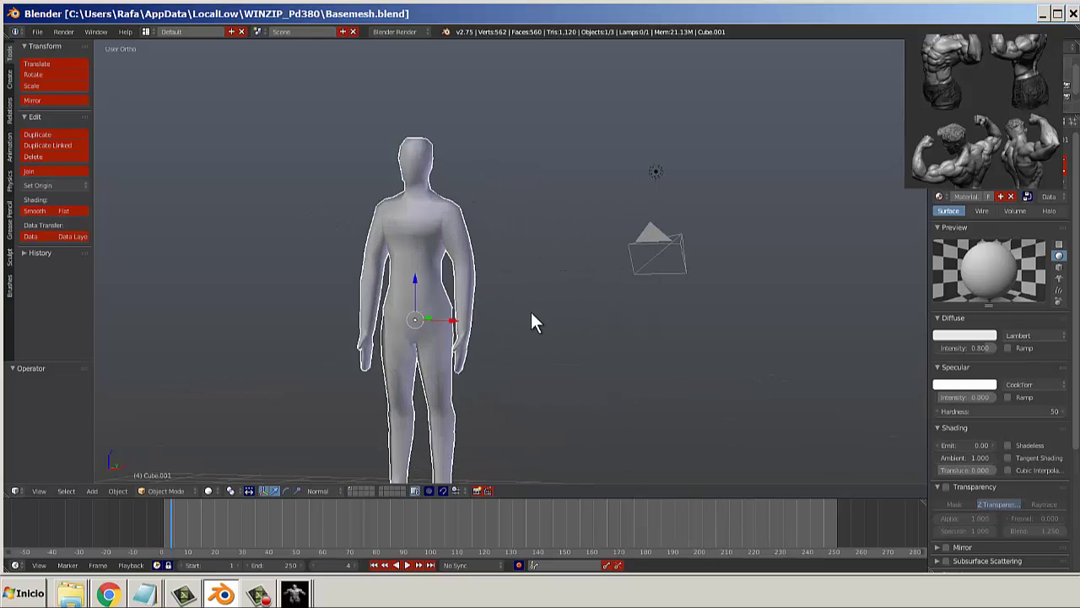
Enter Edit Mode on the body mesh, clear the selection and move a single chest vertex with proportional editing.
key("Tab")
scroll(405, 253, "down", 3)
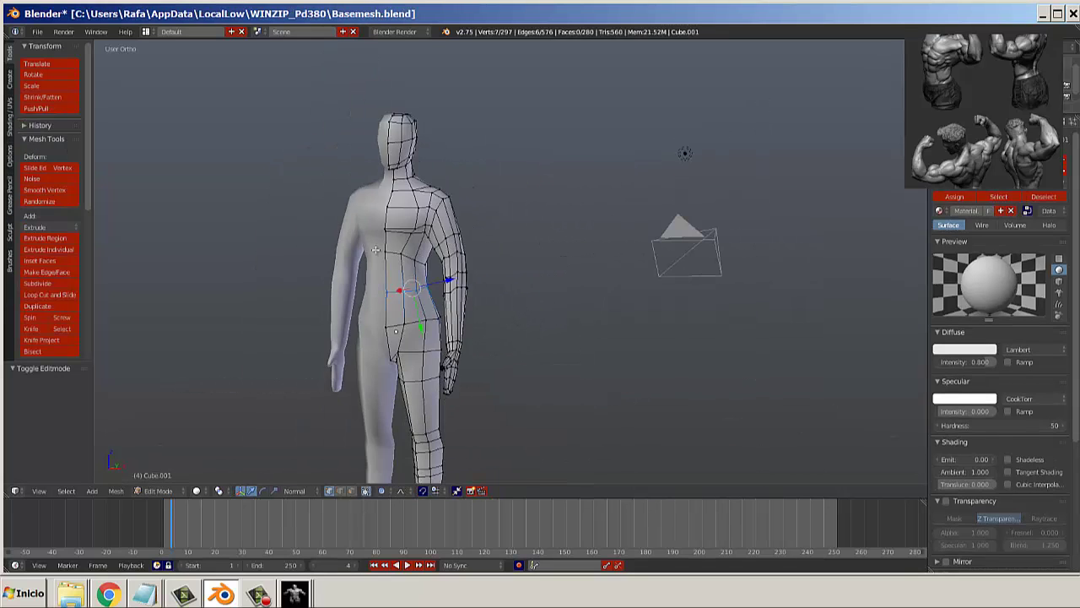
middle_click_drag(405, 254, 375, 248)
scroll(369, 249, "up", 3)
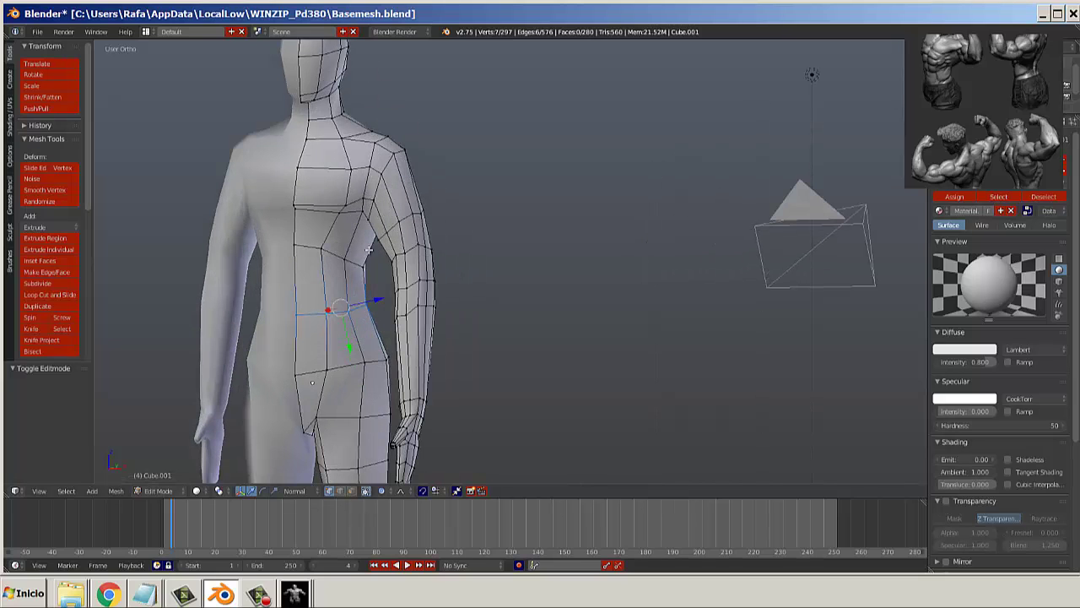
key("a")
key("g")
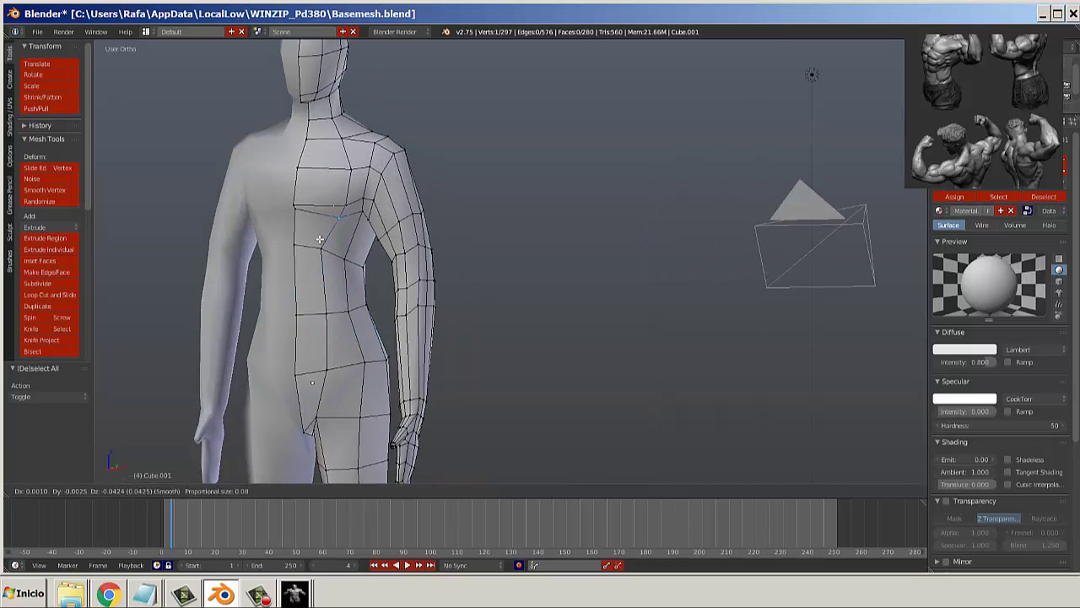
left_click(319, 226)
Select the vertex on the chest's centre line and move it down about 0.12, then up about 0.17 along Z.
right_click(297, 213)
key("g")
left_click(294, 246)
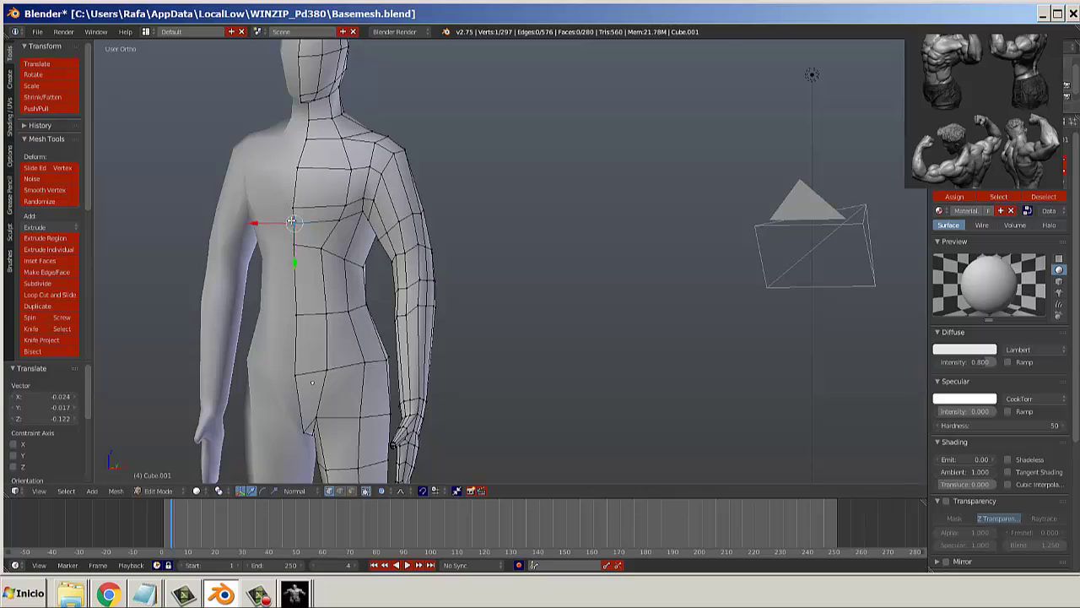
key("g")
left_click(286, 171)
scroll(333, 176, "down", 3)
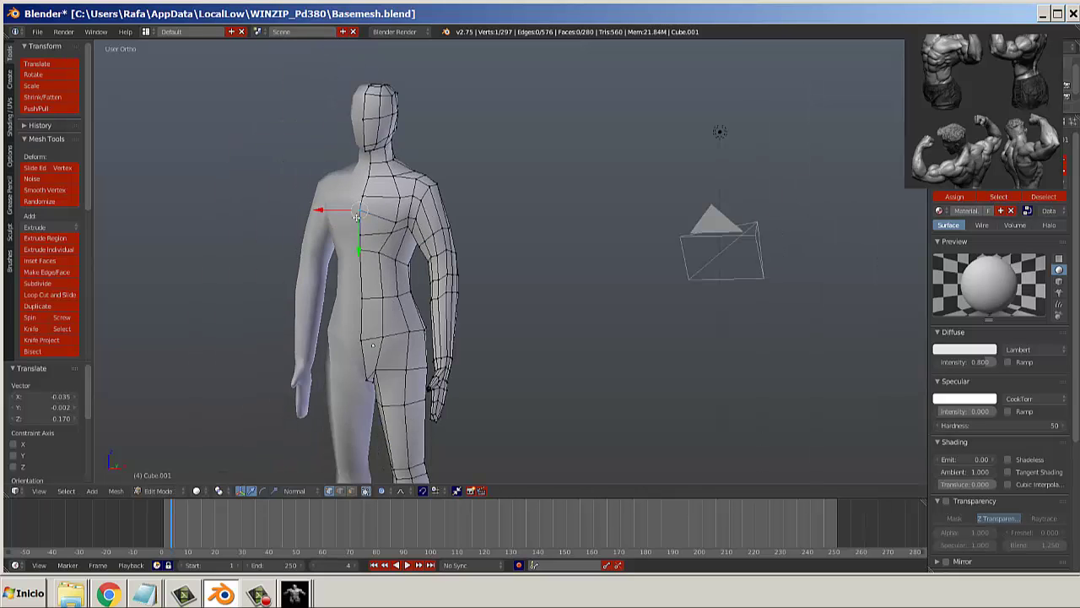
Clear the selection and examine the body from several angles, alternating between Object Mode and Edit Mode.
key("a")
scroll(367, 227, "down", 3)
key("Tab")
middle_click_drag(448, 282, 469, 256)
scroll(487, 255, "up", 4)
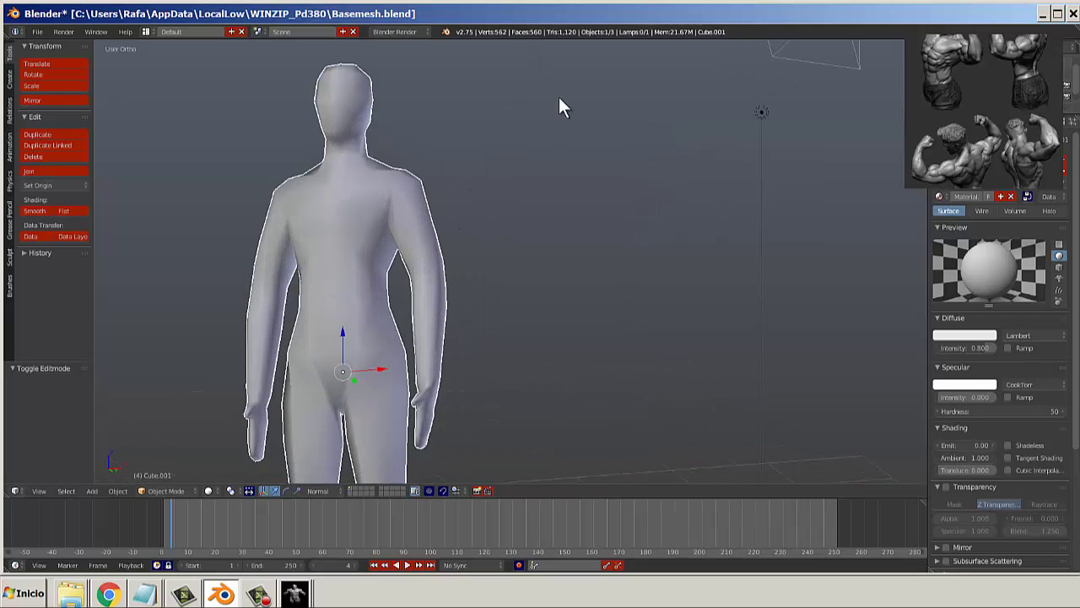
scroll(552, 101, "down", 3)
middle_click_drag(543, 115, 514, 242)
key("Tab")
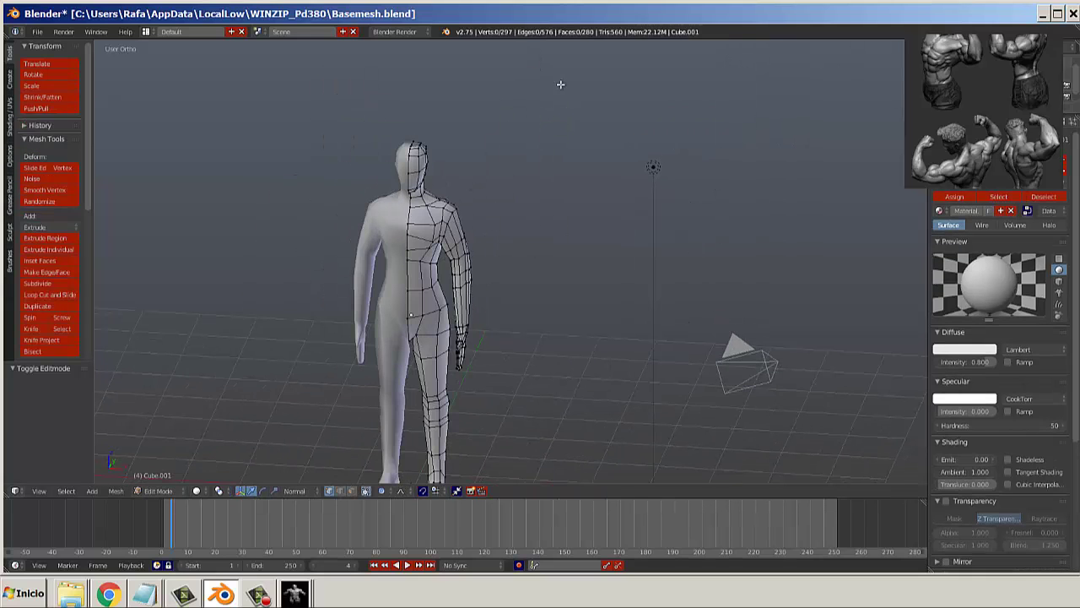
key("Tab")
key("Tab")
scroll(591, 195, "down", 2)
middle_click_drag(610, 197, 526, 292)
key("Tab")
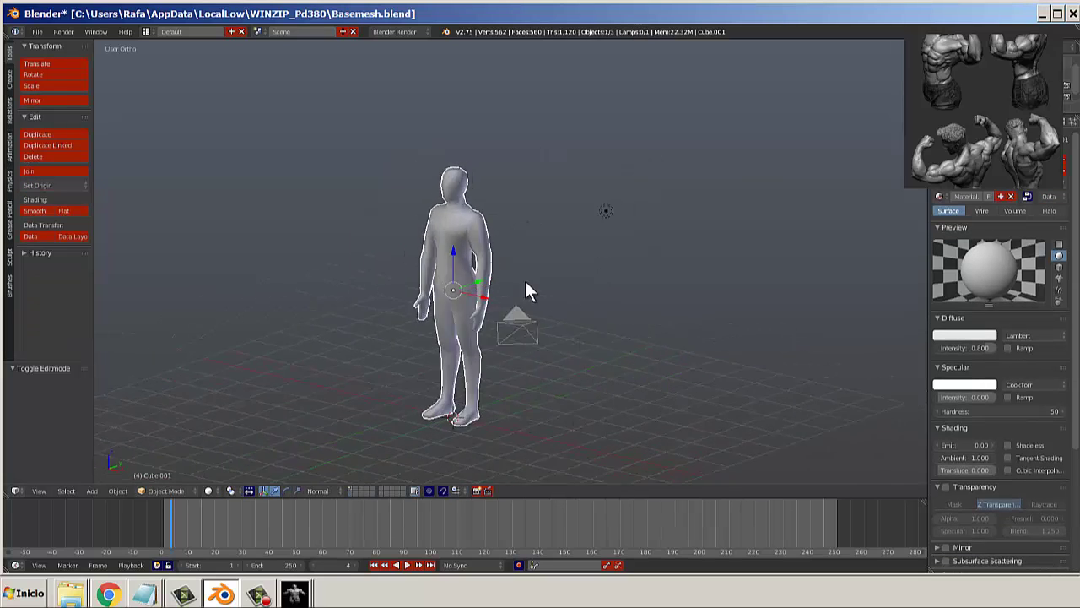
scroll(506, 254, "up", 3)
key("Tab")
scroll(506, 254, "up", 4)
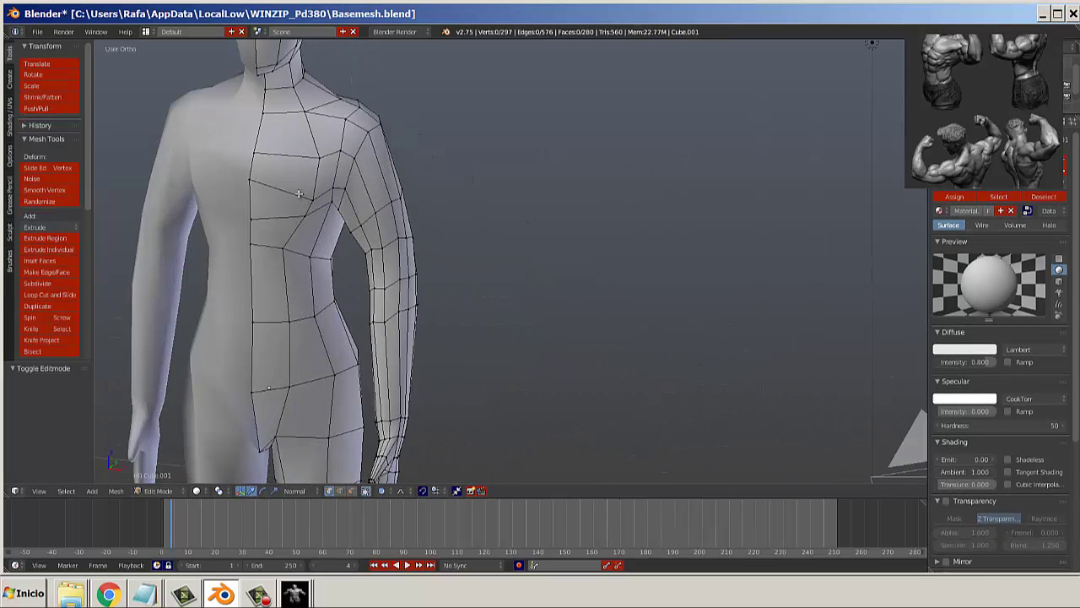
Select the edge loop running across the chest and down the arm, and dissolve its vertices.
right_click(293, 192, "alt")
middle_click_drag(306, 197, 337, 231)
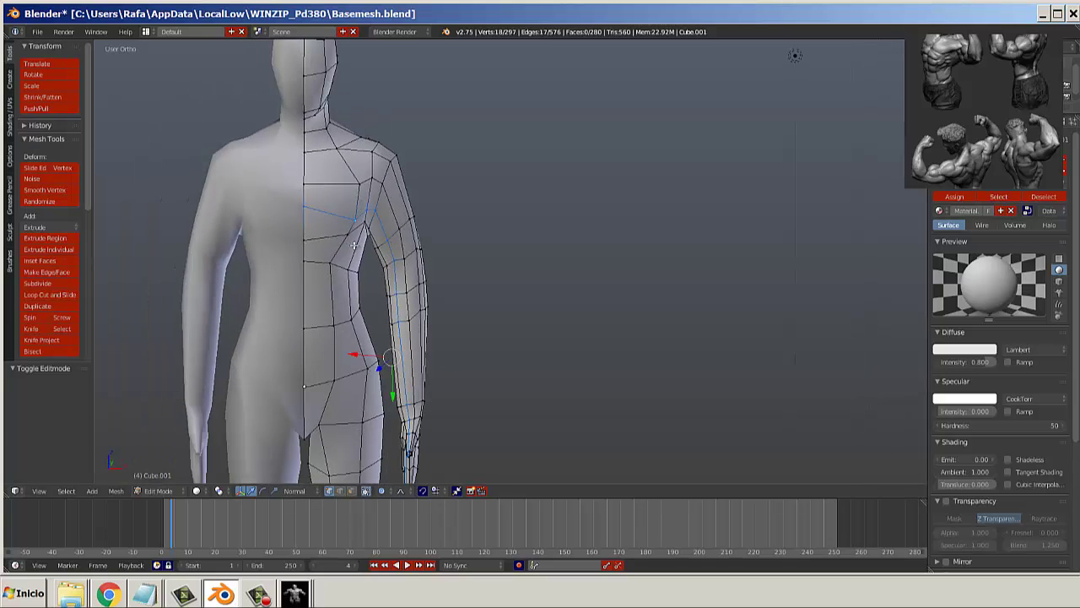
key("x")
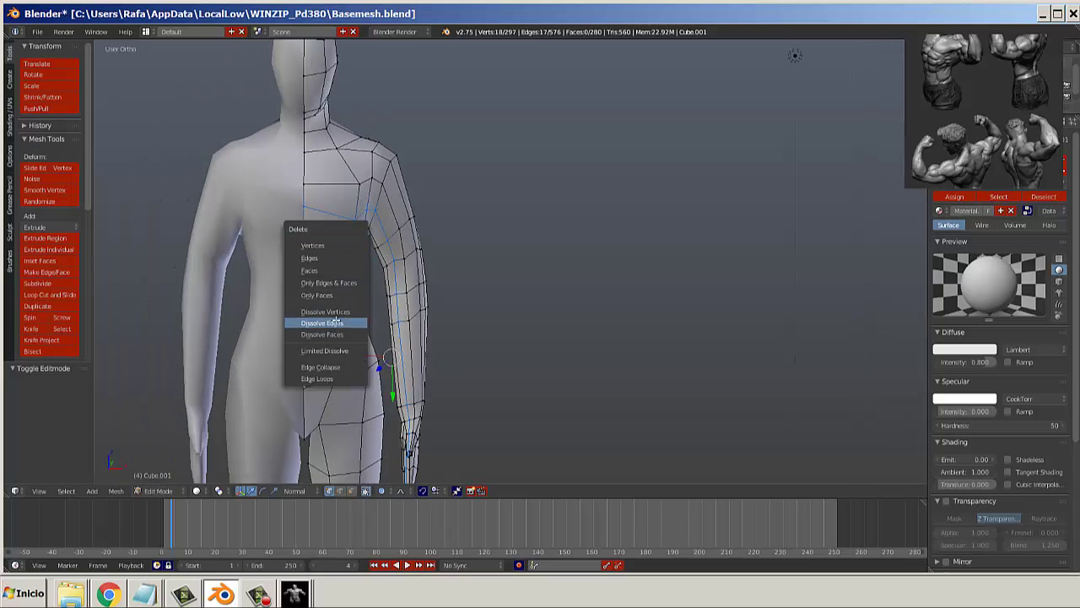
left_click(332, 311)
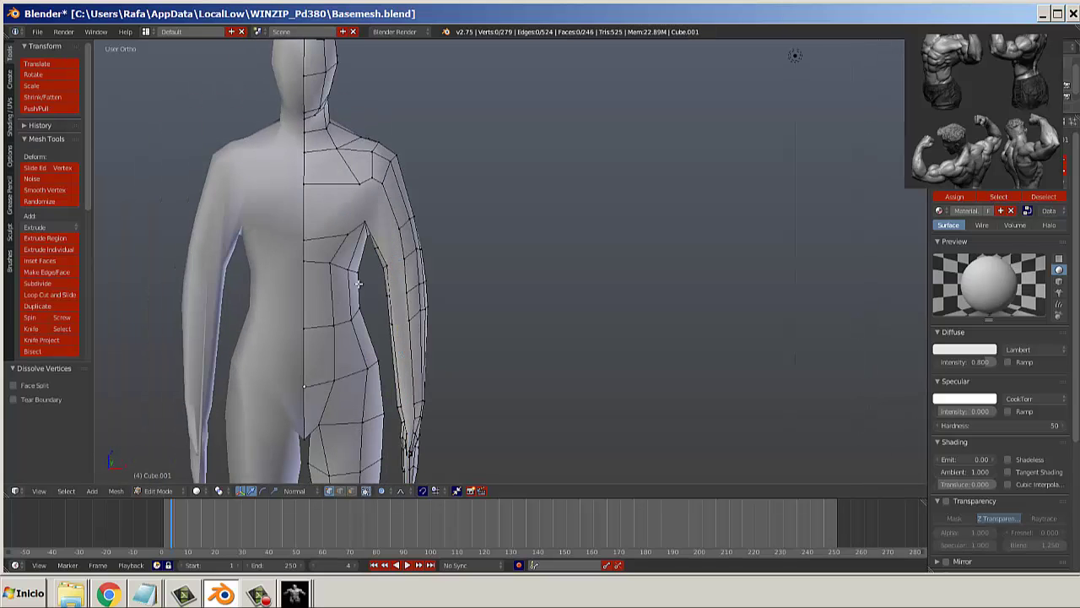
Join the armpit vertex to the front shoulder vertex, and the upper chest vertex to the lower one, with new edges.
middle_click_drag(331, 311, 324, 273)
scroll(351, 211, "up", 2)
right_click(307, 184)
right_click(327, 137, "shift")
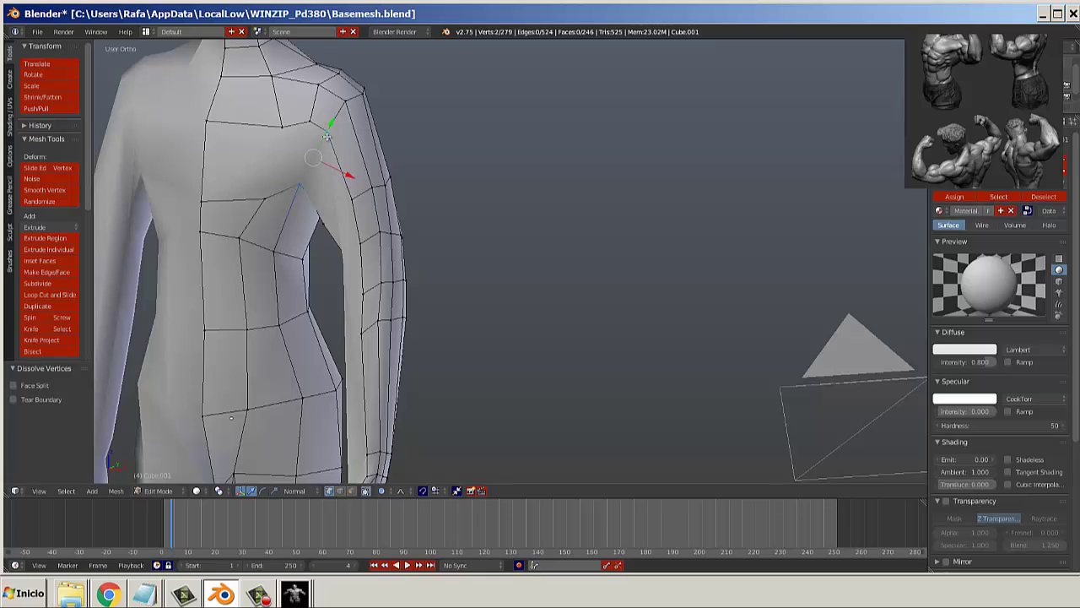
key("f")
key("a")
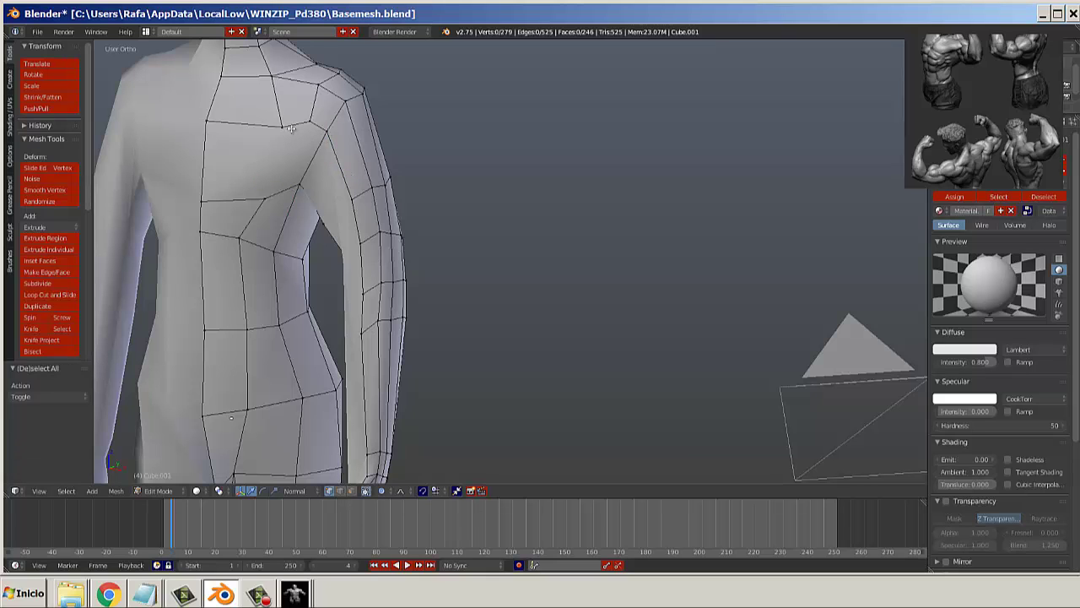
right_click(291, 128)
right_click(274, 187, "shift")
key("f")
key("a")
Join two vertices across the upper arm with a new edge and check the body's shape in Object Mode.
middle_click_drag(304, 132, 280, 128)
scroll(310, 159, "down", 2)
middle_click_drag(344, 183, 402, 246)
right_click(372, 242)
right_click(397, 218, "shift")
key("f")
key("a")
key("Tab")
key("Tab")
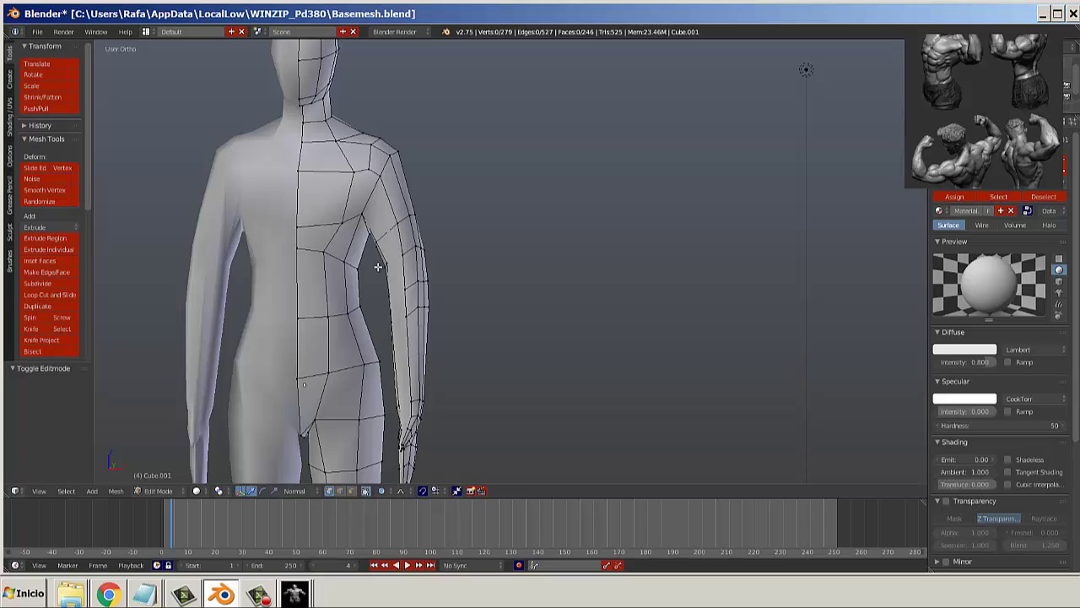
key("a")
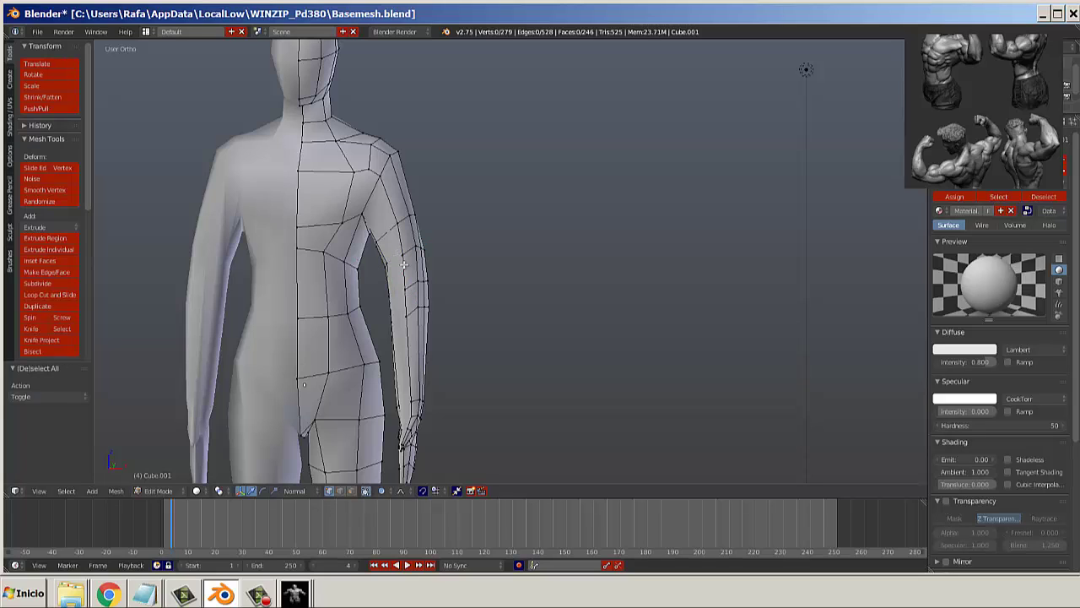
Undo the new edges and the dissolved chest and arm loop.
scroll(403, 264, "up", 2)
right_click(358, 253)
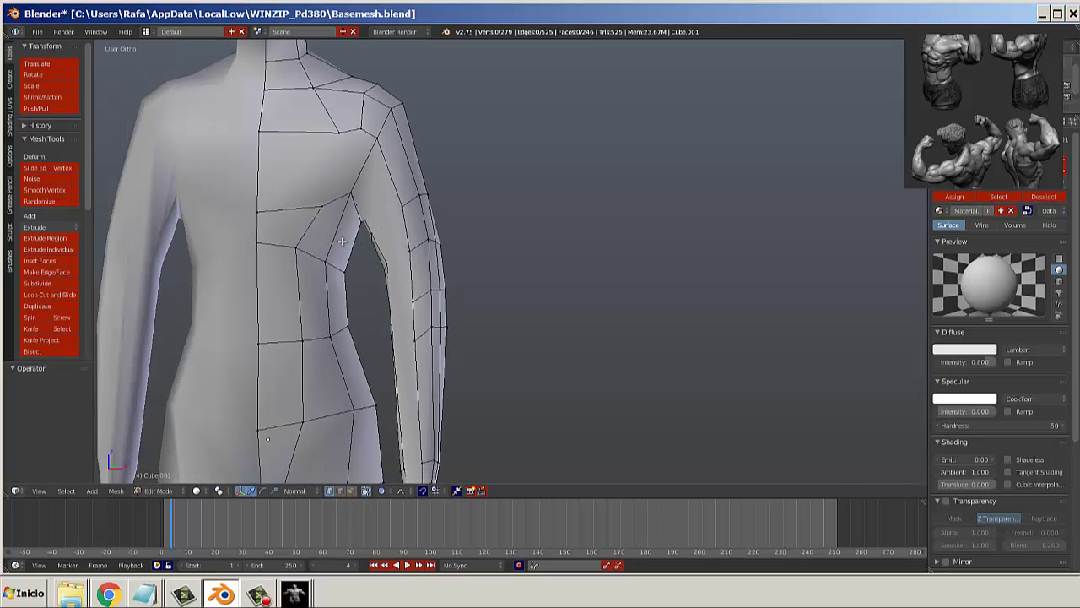
key("Return")
scroll(342, 242, "down", 6)
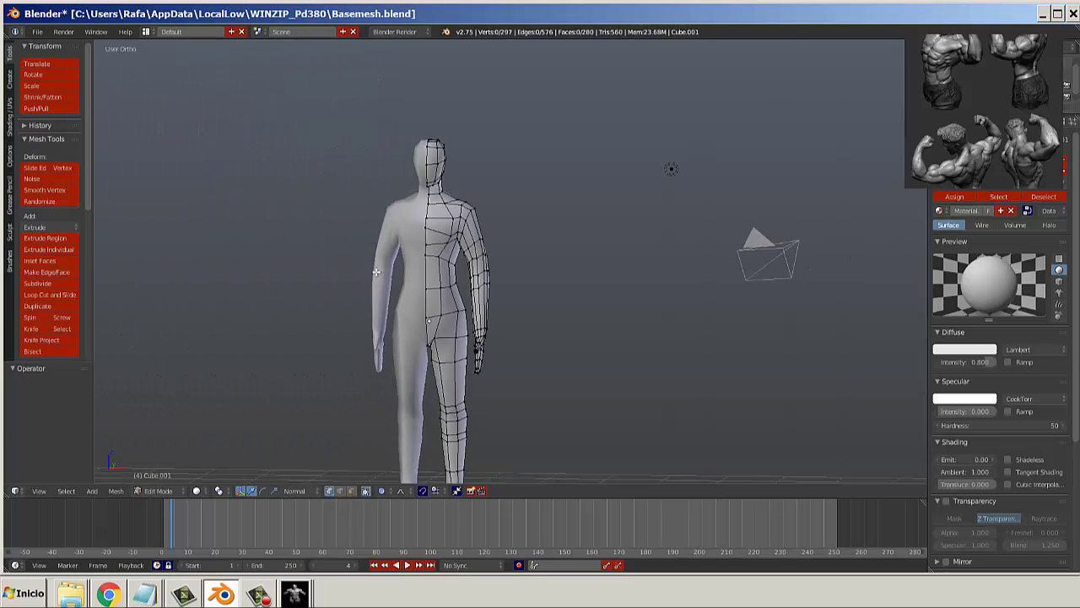
middle_click_drag(401, 286, 445, 250)
scroll(445, 251, "up", 1)
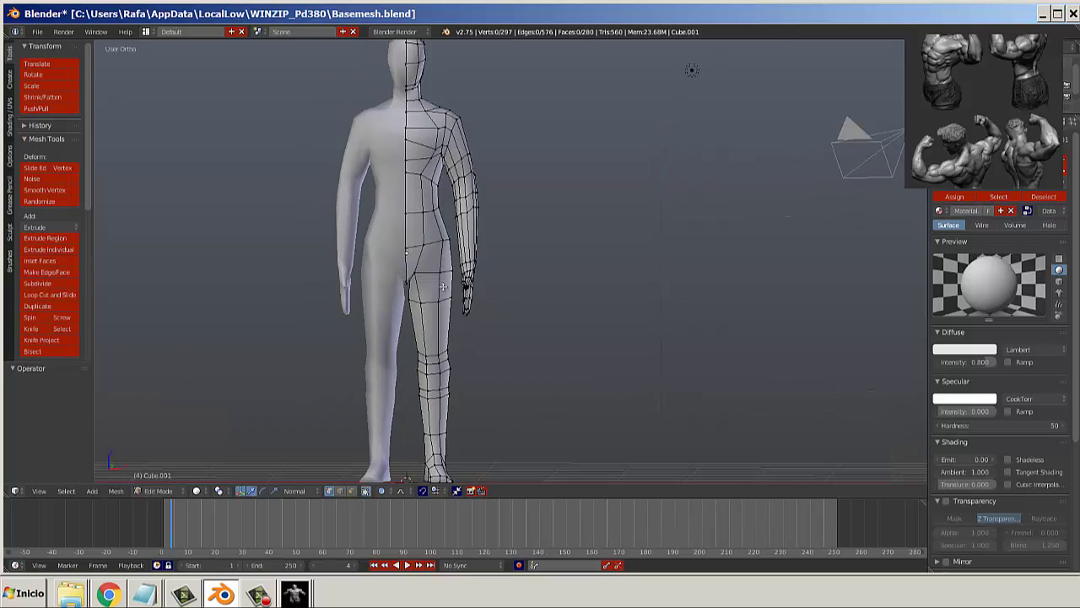
Pull the hip vertices inward about 0.10 and 0.06 along X with proportional editing, raising the second one about 0.065.
key("g")
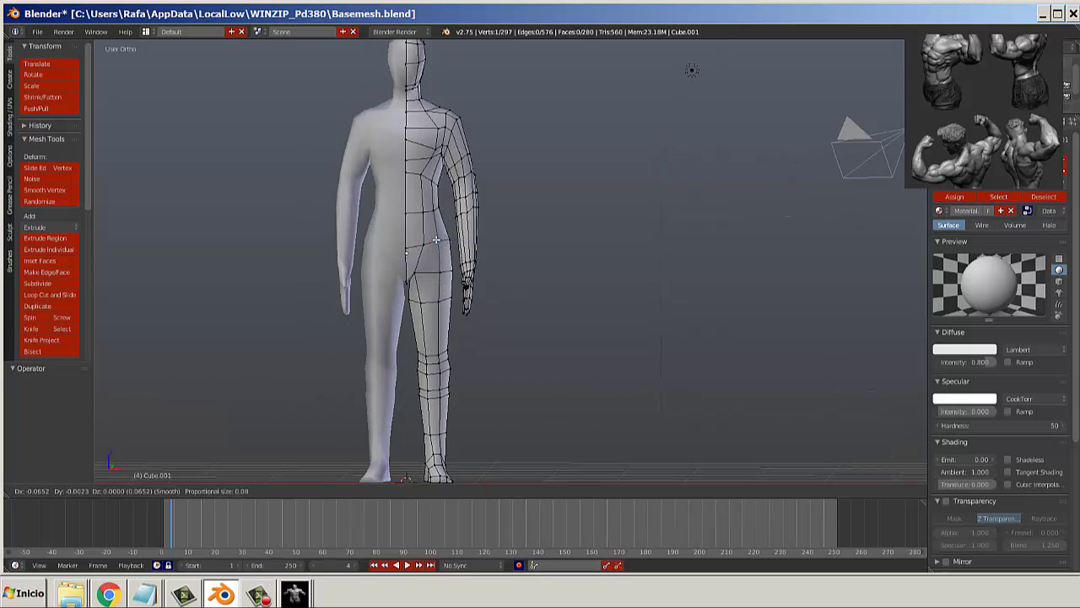
left_click(437, 241)
right_click(450, 241)
key("g")
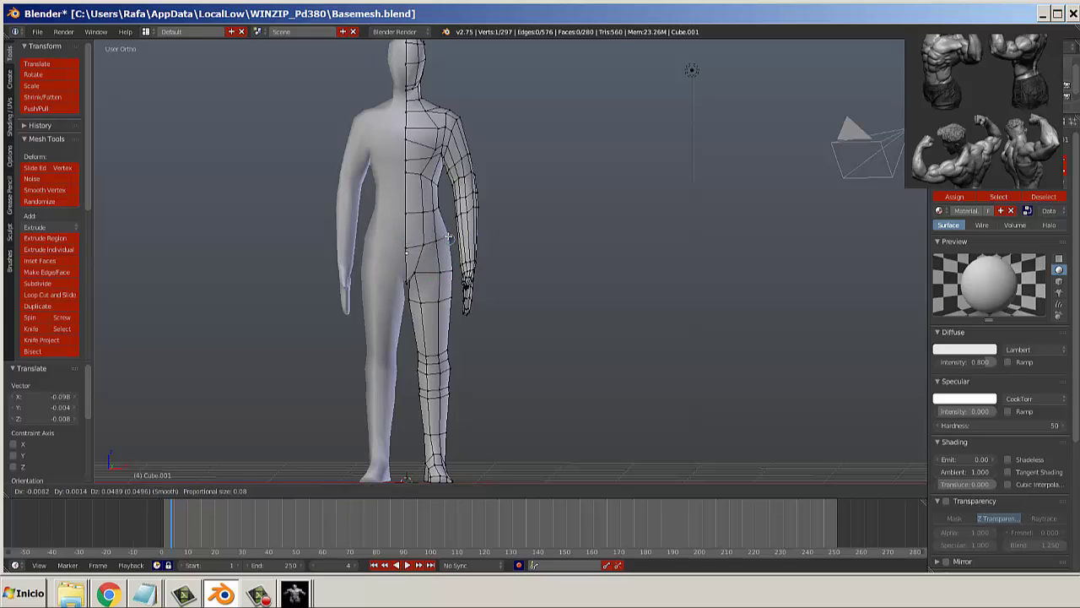
left_click(445, 235)
Pull the outer vertices of the lower hip and upper thigh inward about 0.065 and 0.057 along X.
key("g")
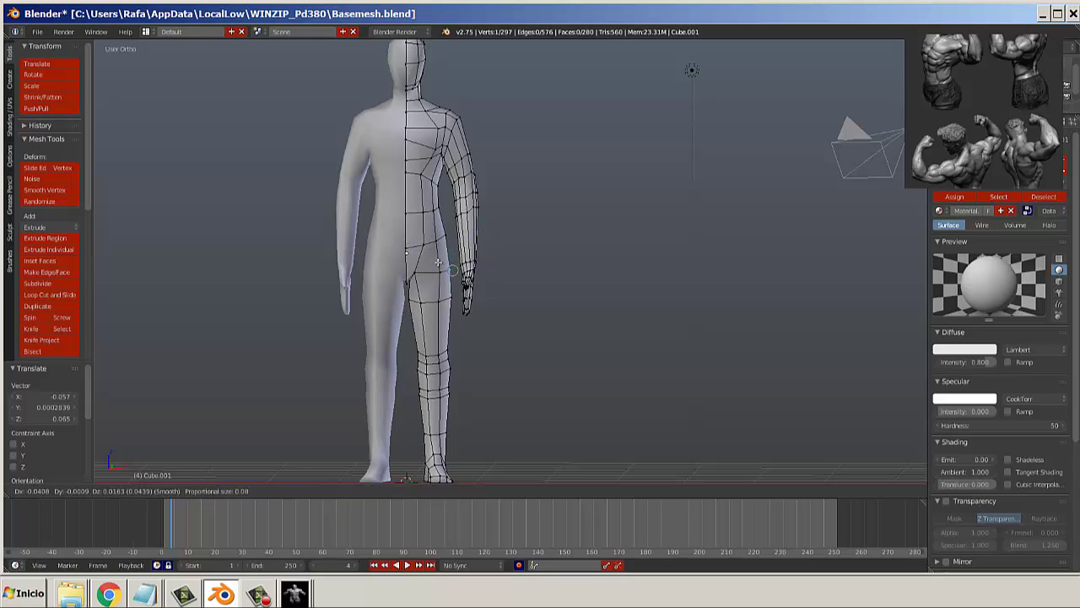
left_click(443, 270)
key("g")
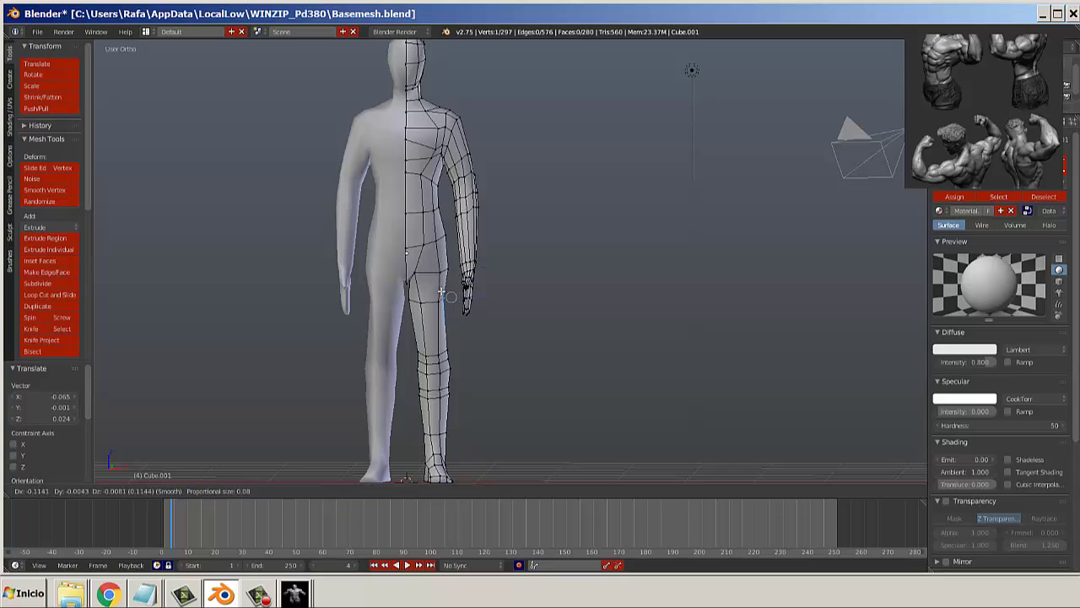
left_click(450, 321)
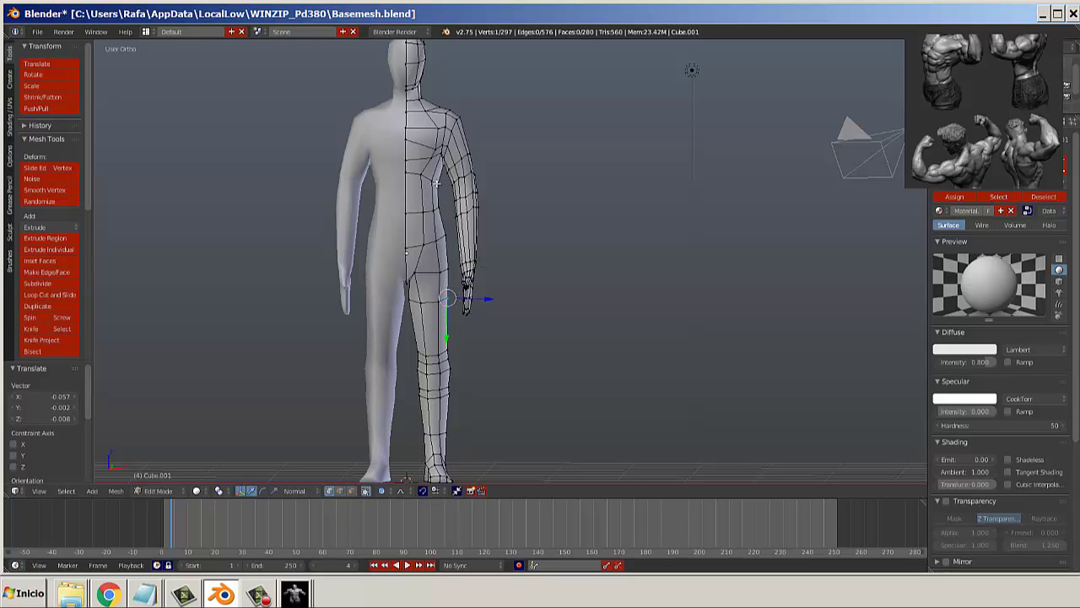
Move the side vertices of the waist outward about 0.073 and 0.098 along X and check the silhouette in Object Mode.
key("g")
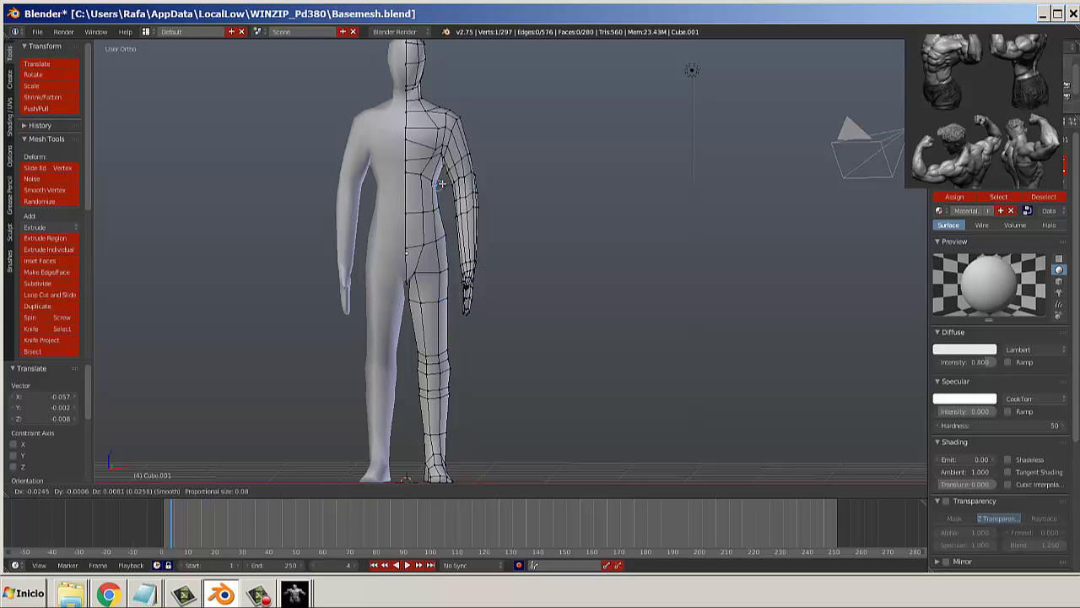
left_click(449, 187)
key("g")
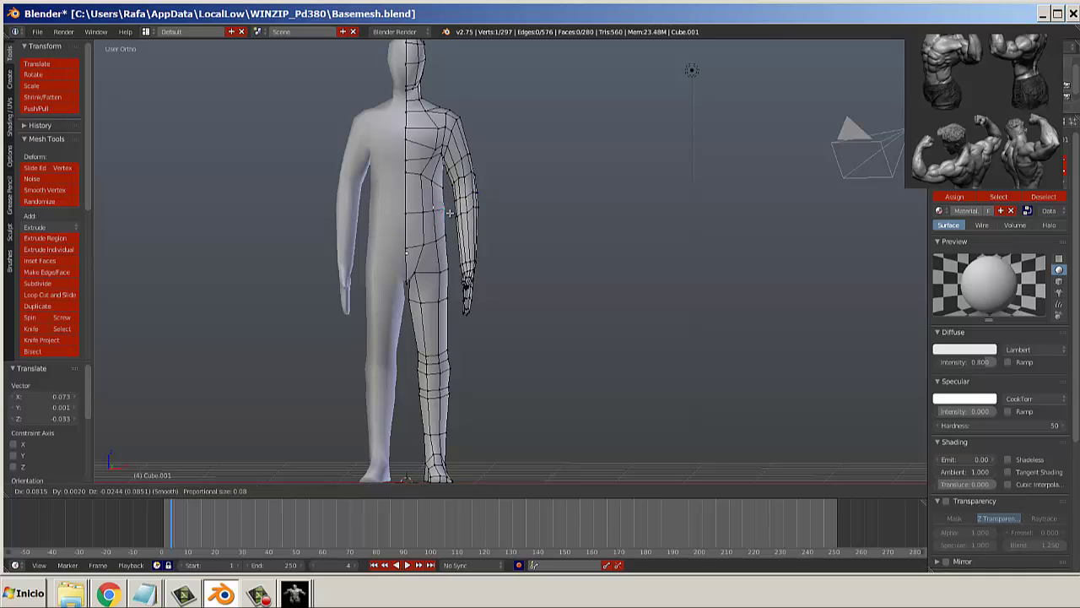
left_click(458, 215)
scroll(767, 202, "down", 2)
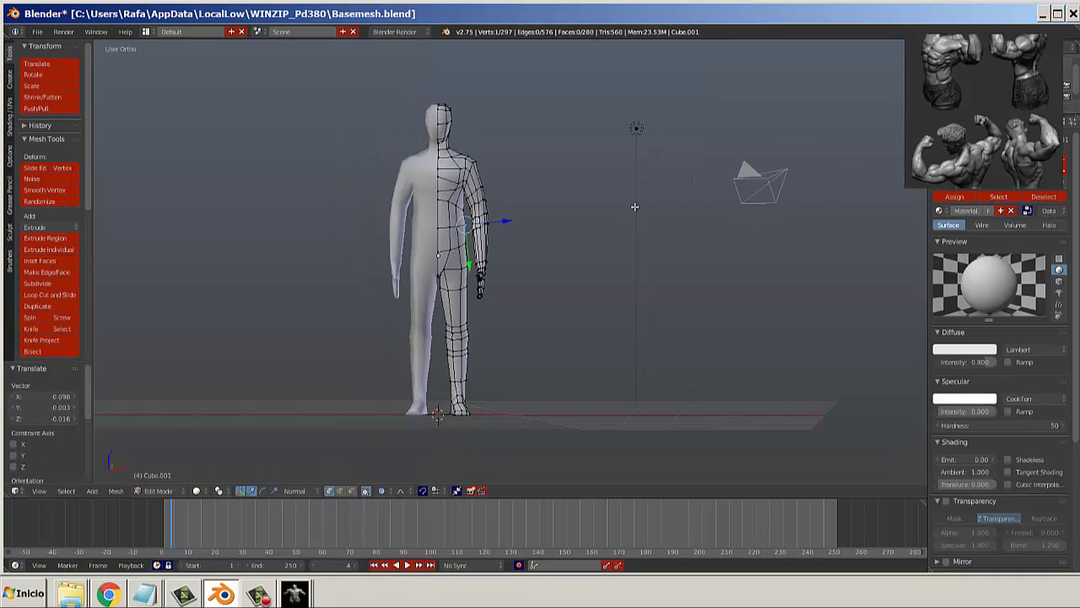
key("Tab")
key("Tab")
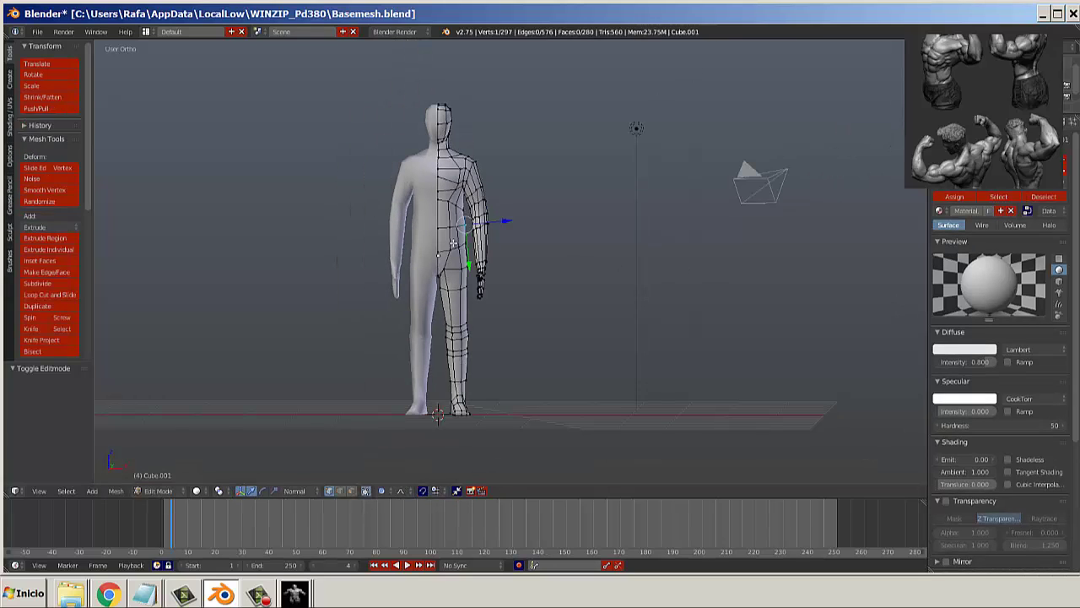
Switch the body to Object Mode and give it a subdivision surface at level 3.
left_click(157, 492)
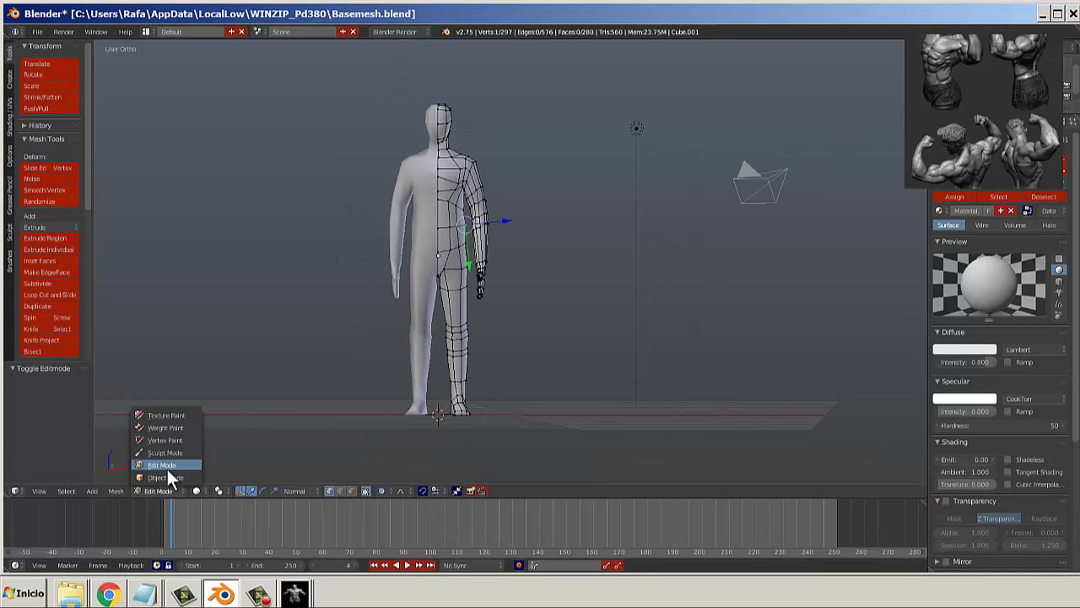
left_click(169, 476)
key("ctrl+3")
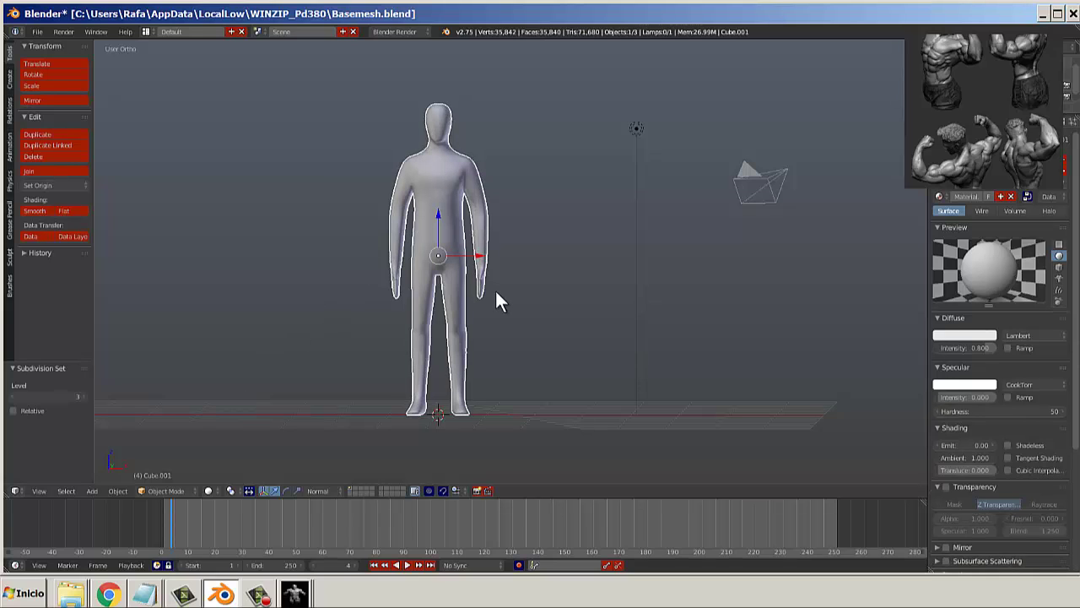
scroll(498, 302, "up", 2)
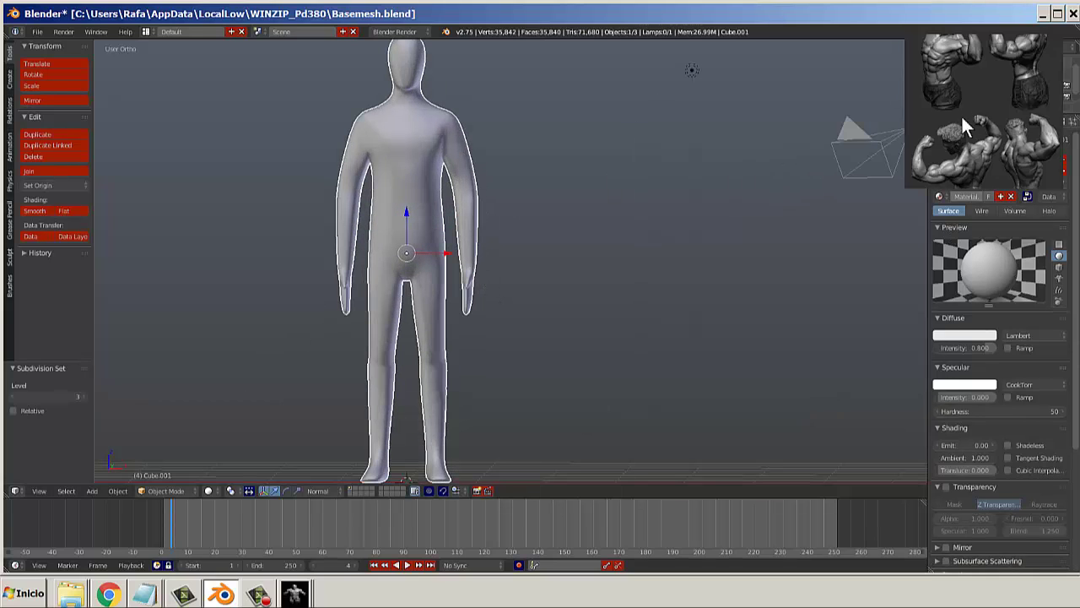
Uncover the modifier settings by moving the reference image aside, and apply the Subsurf modifier.
left_click_drag(963, 117, 683, 137)
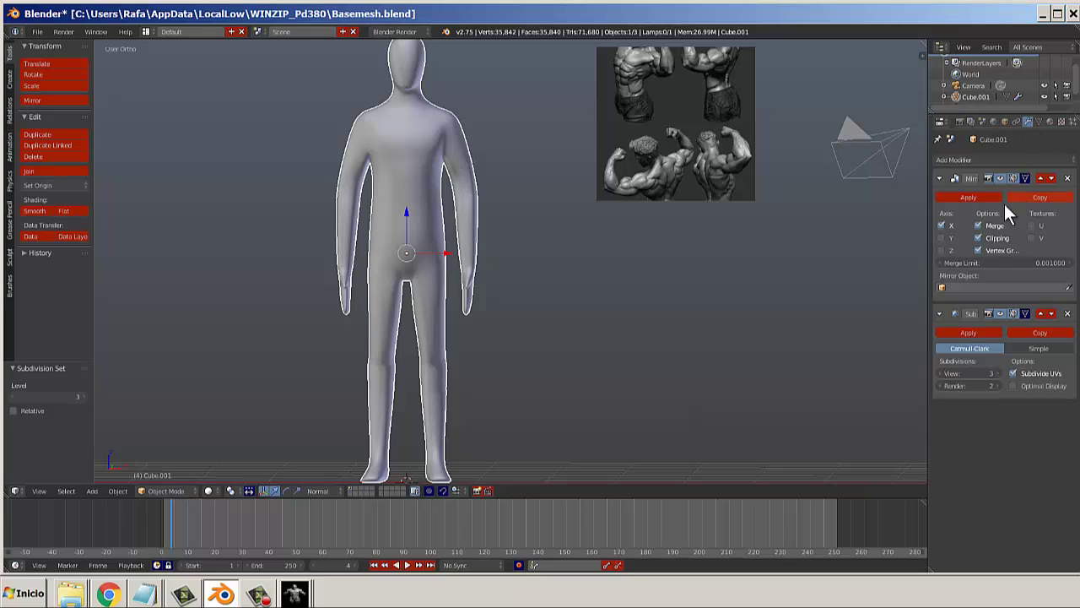
left_click(968, 333)
scroll(532, 219, "down", 2)
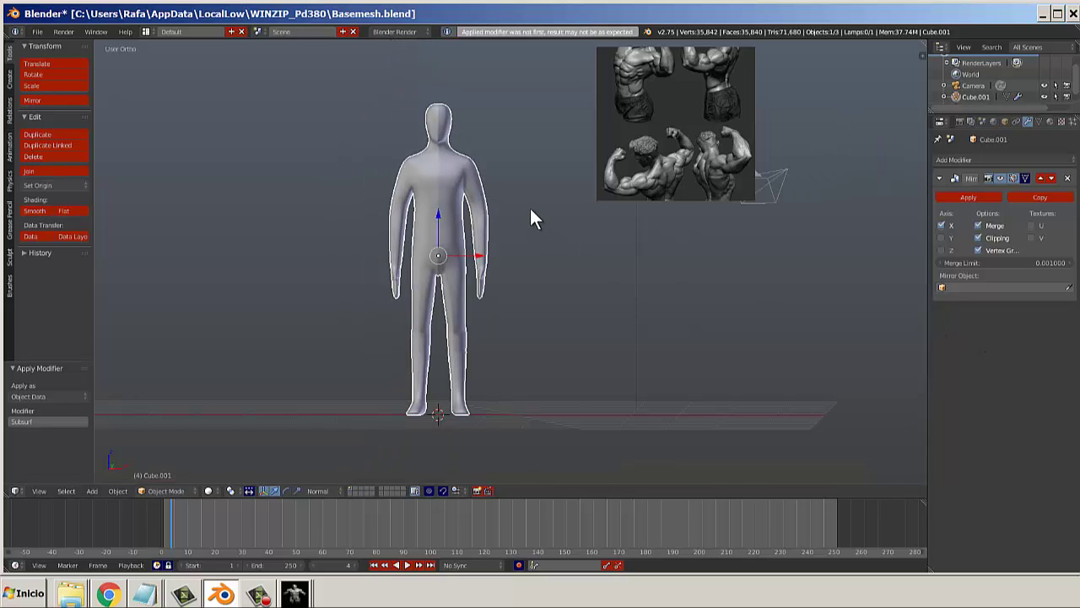
left_click_drag(634, 160, 983, 464)
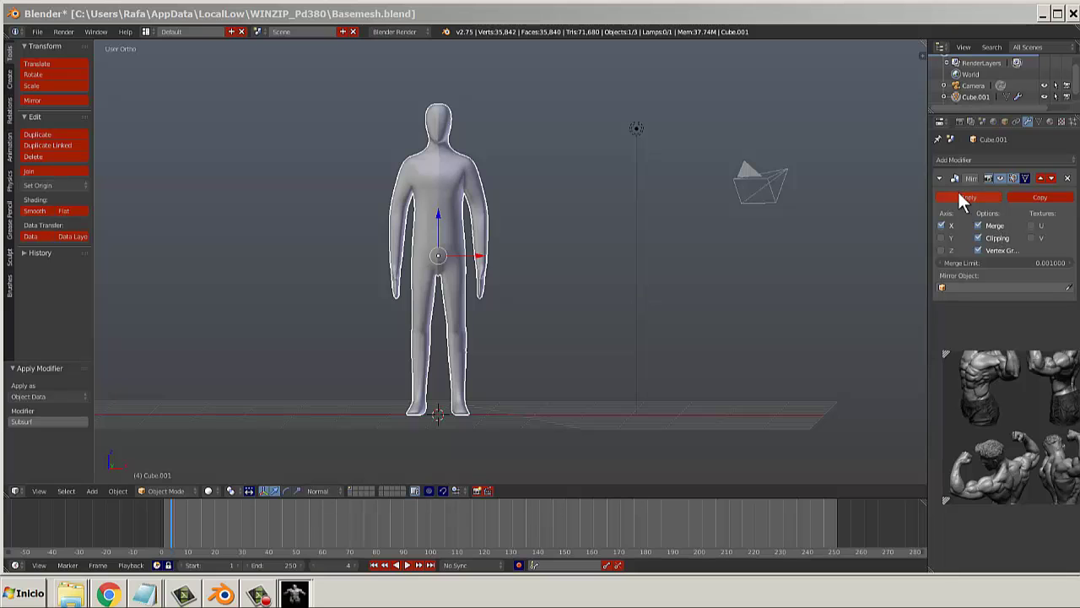
Enter Edit Mode and examine the dense mesh around the chest and shoulder up close.
left_click(165, 490)
left_click(175, 462)
scroll(464, 201, "up", 2)
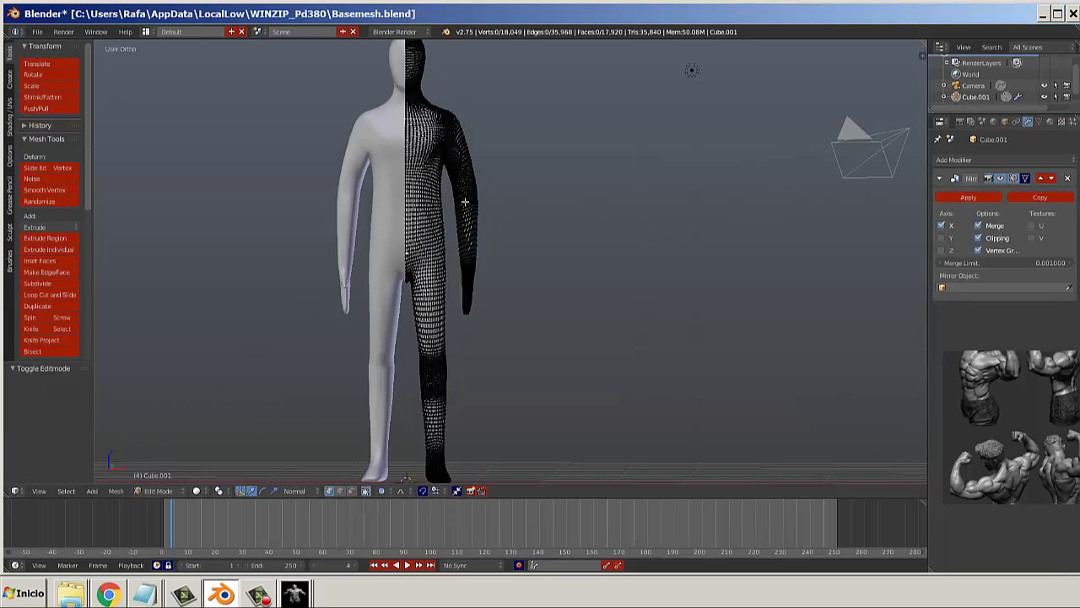
scroll(464, 201, "up", 4)
scroll(295, 243, "down", 4)
scroll(367, 242, "up", 5)
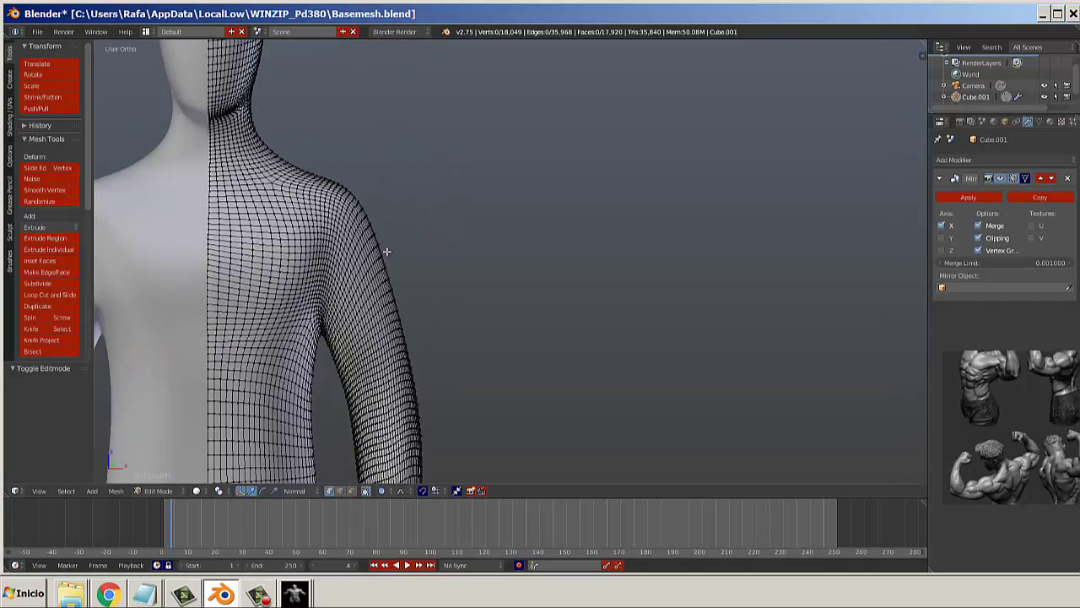
Pull one outer shoulder vertex about 1.08 outward along X and undo the move.
right_click(336, 182)
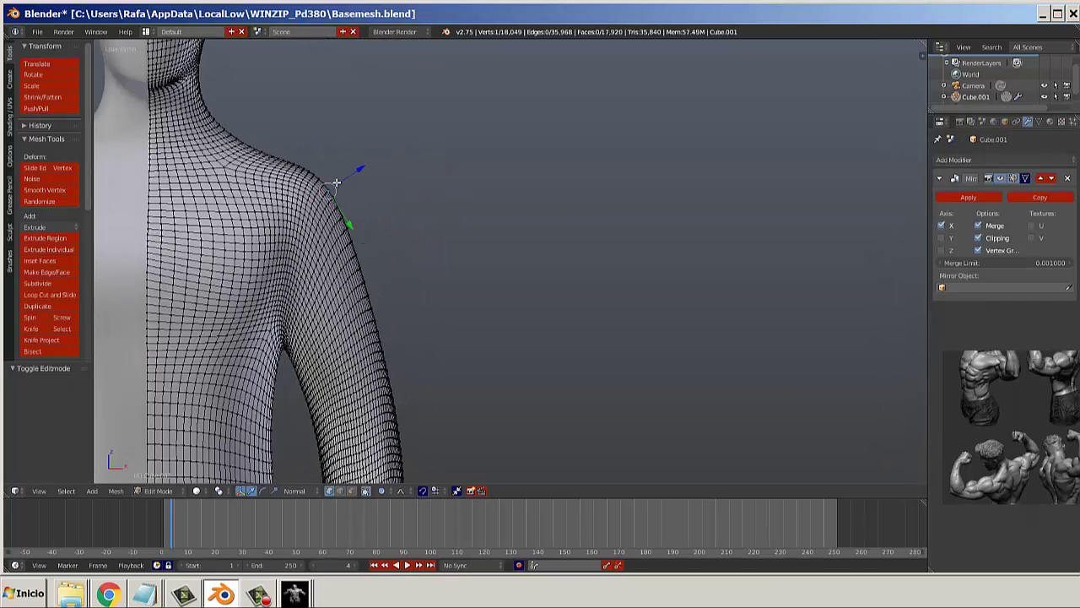
scroll(435, 181, "down", 4)
key("g")
left_click(566, 222)
scroll(506, 256, "down", 3)
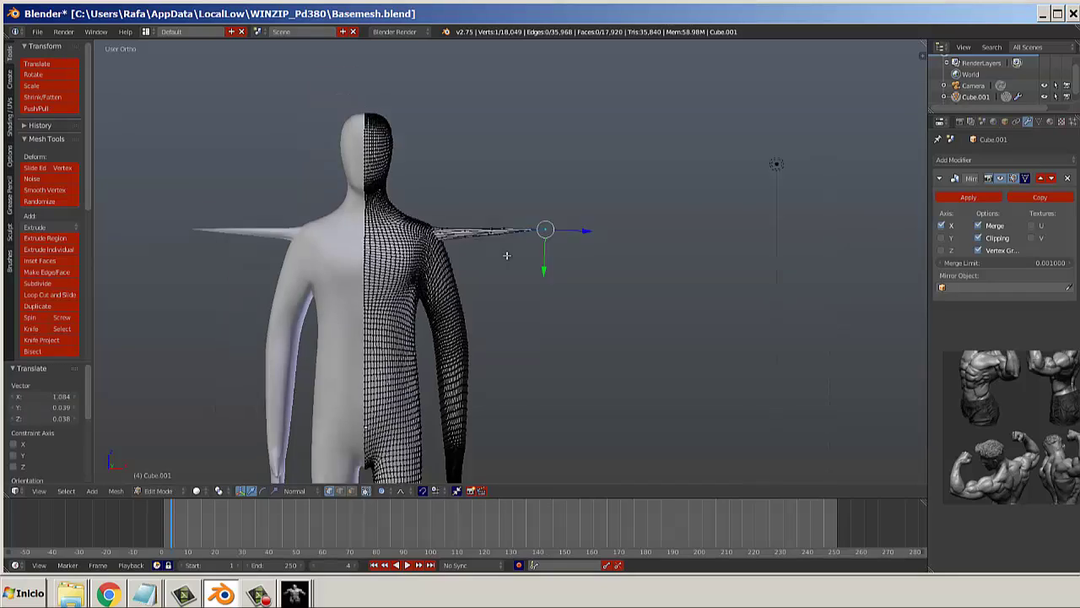
key("ctrl+z")
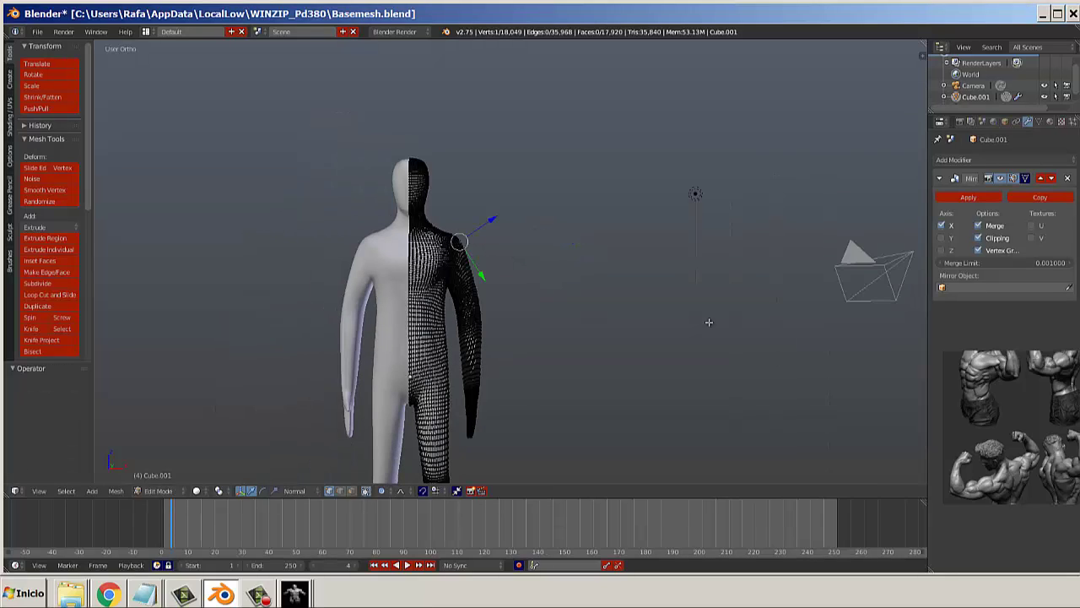
Return the body to Object Mode and apply its Mirror modifier.
left_click(967, 196)
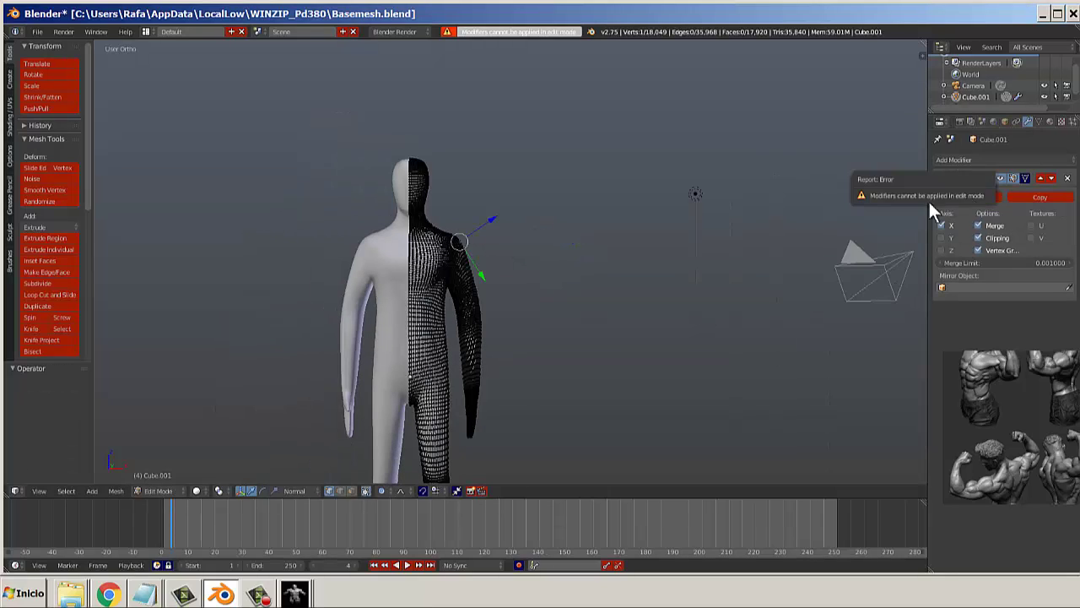
left_click(165, 491)
left_click(158, 479)
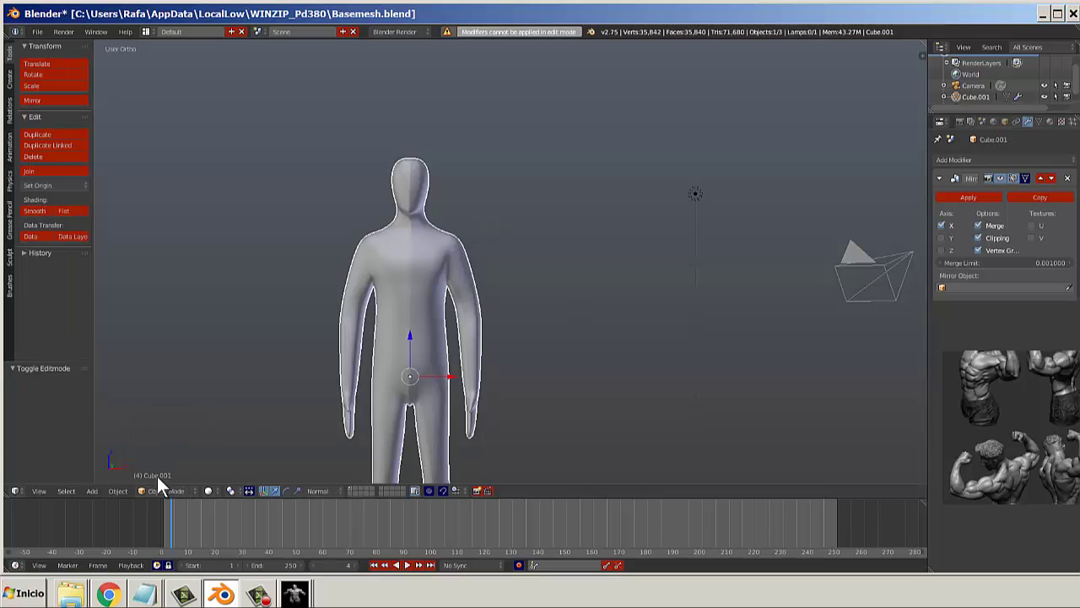
left_click(971, 197)
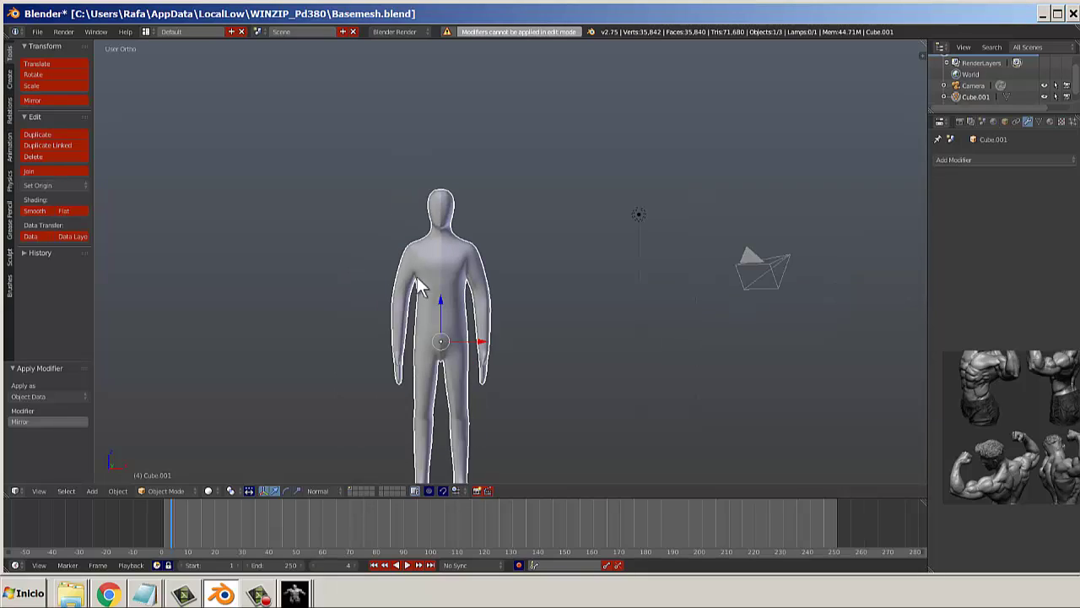
Move the body by about -0.481 along X, -0.015 along Y and 0.047 along Z.
key("a")
key("a")
key("g")
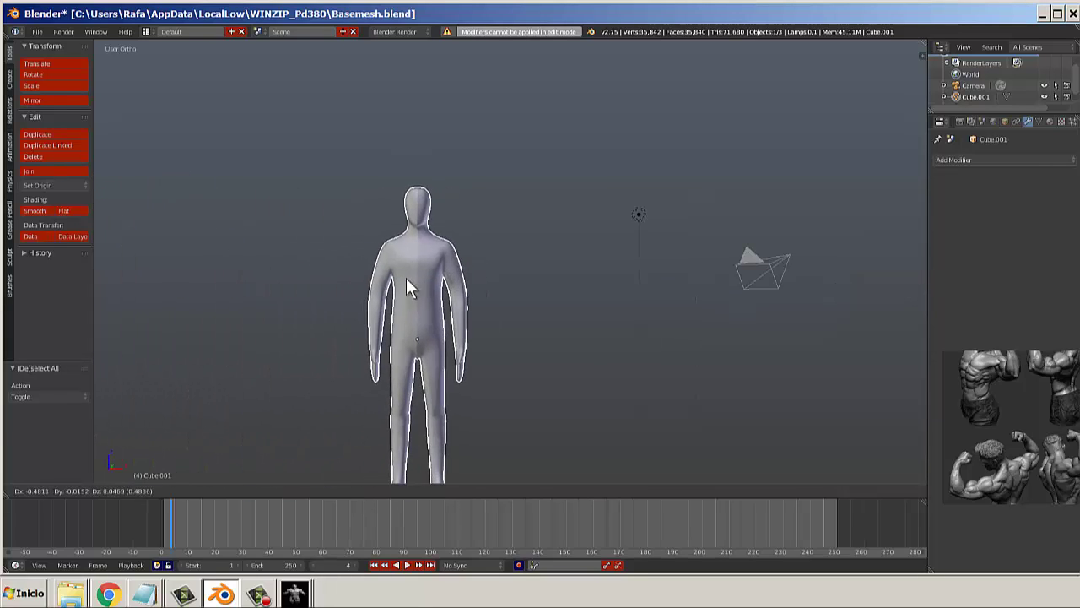
left_click(405, 280)
scroll(403, 279, "down", 2)
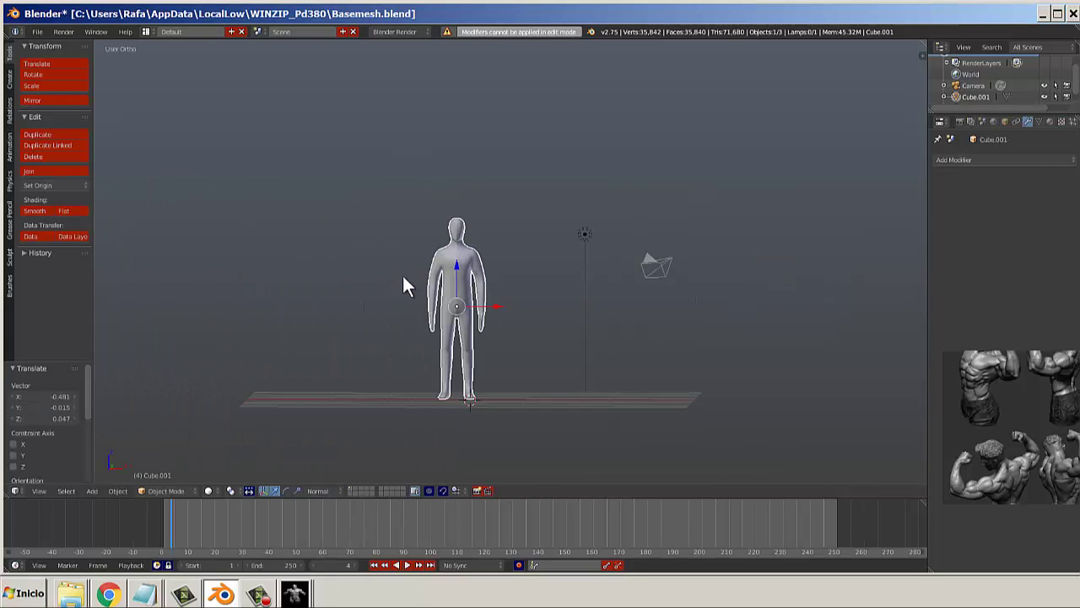
Compare smooth and flat shading on the body and leave it shaded smooth.
left_click(38, 212)
scroll(493, 282, "up", 3)
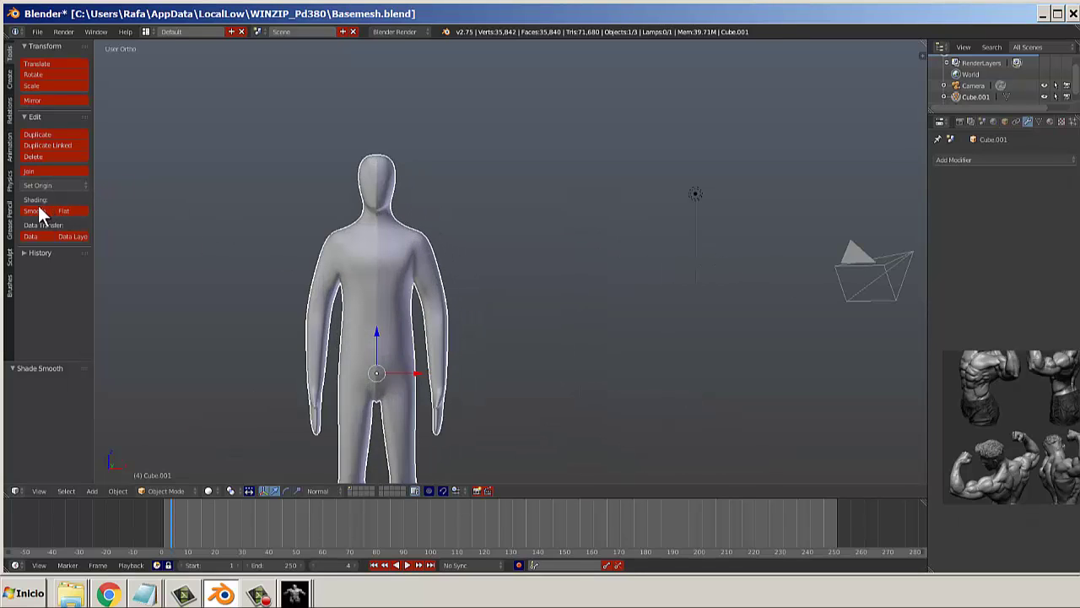
left_click(65, 212)
left_click(45, 215)
scroll(357, 250, "up", 2)
middle_click_drag(335, 236, 300, 283)
Switch the body to Sculpt Mode and move the muscle reference image onto the viewport's empty area.
left_click(166, 490)
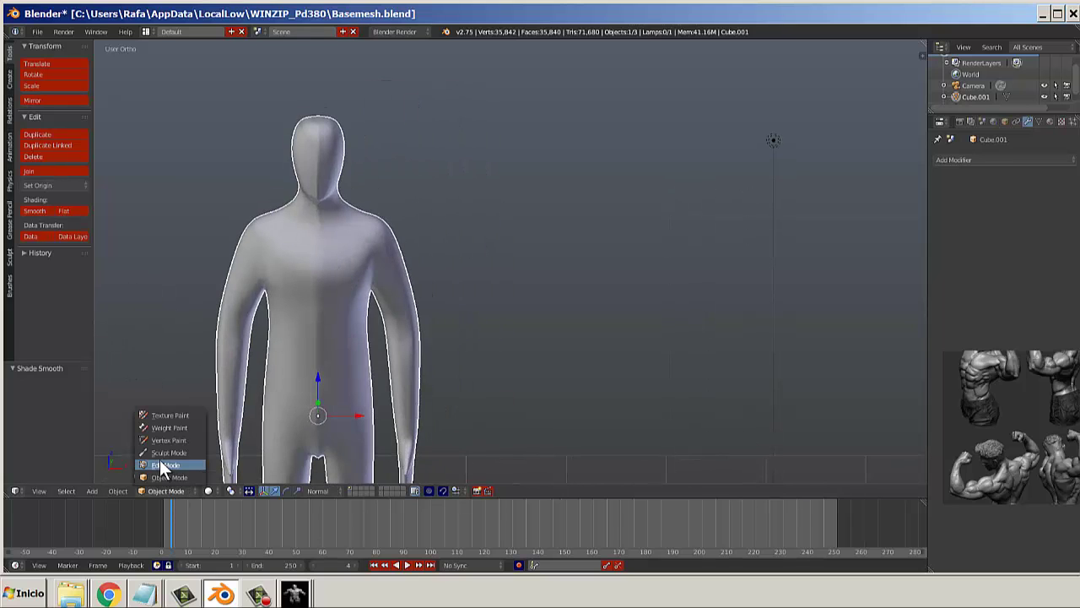
left_click(168, 452)
left_click(46, 101)
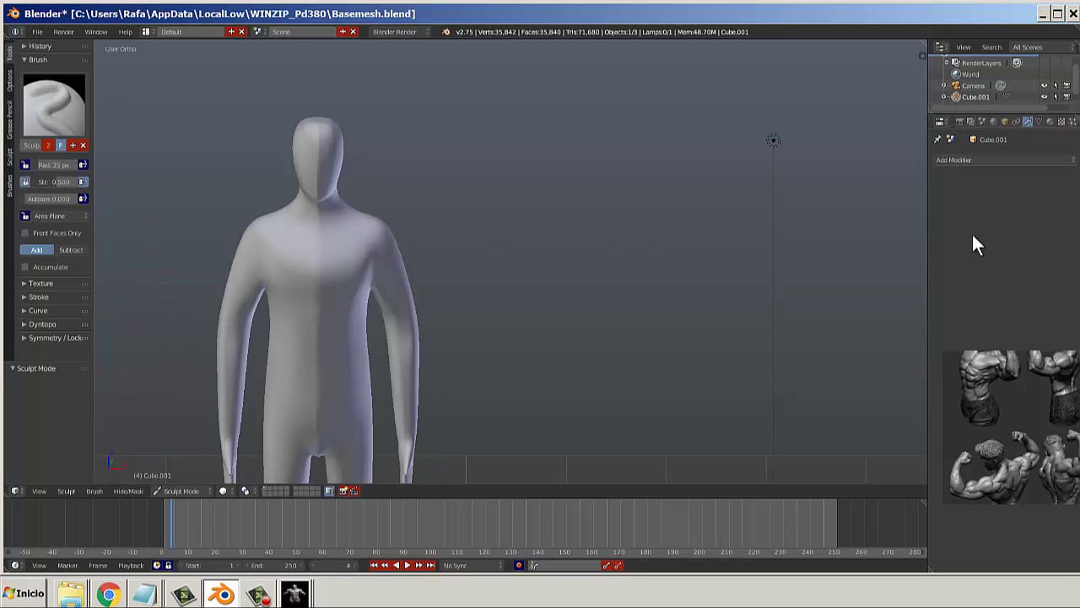
mouse_move(962, 363)
left_mouse_down()
mouse_move(827, 357)
mouse_move(815, 345)
left_mouse_up()
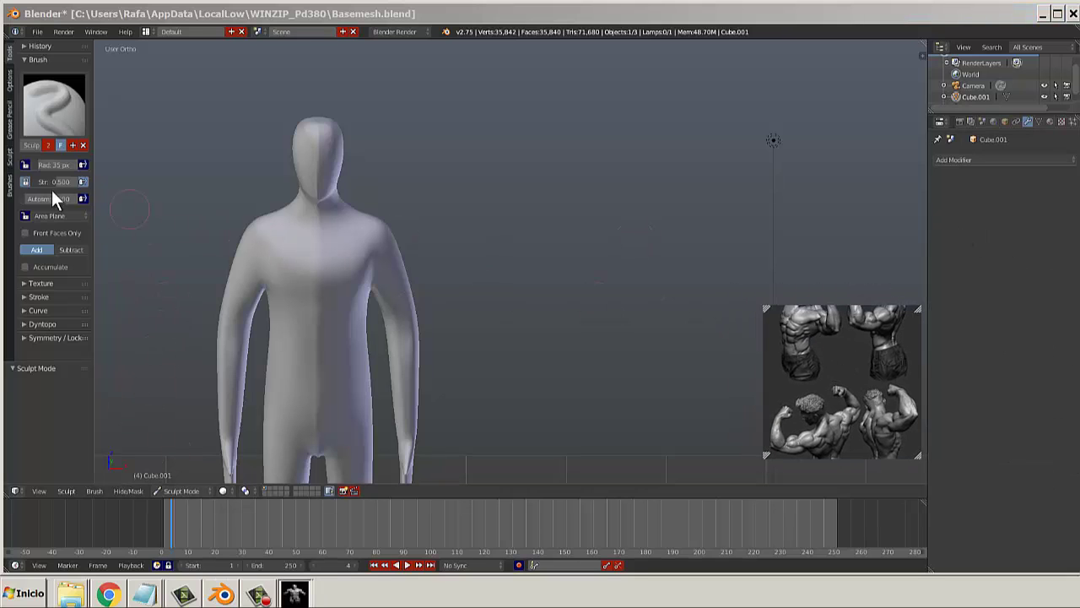
Choose the Grab sculpting brush and enlarge its radius to 150 px.
left_click(38, 114)
left_click(361, 167)
key("f")
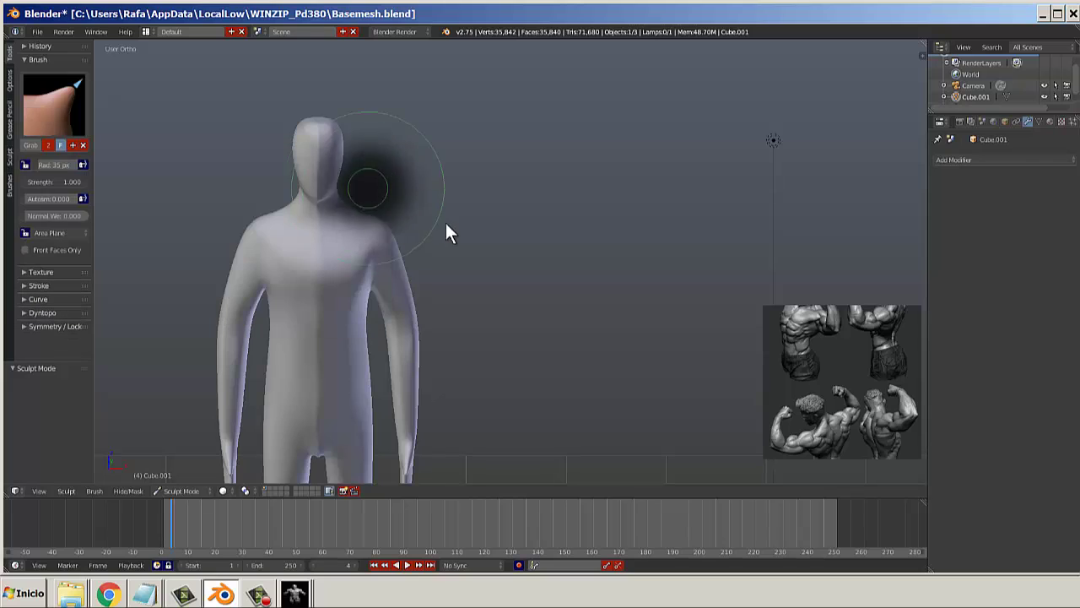
left_click(388, 223)
Reveal the sculpt symmetry options and pull both shoulders outward with X mirroring on.
mouse_move(386, 239)
left_mouse_down()
mouse_move(439, 228)
mouse_move(373, 246)
mouse_move(425, 232)
mouse_move(347, 233)
mouse_move(417, 223)
mouse_move(400, 223)
mouse_move(397, 241)
mouse_move(415, 224)
mouse_move(386, 245)
mouse_move(395, 231)
left_mouse_up()
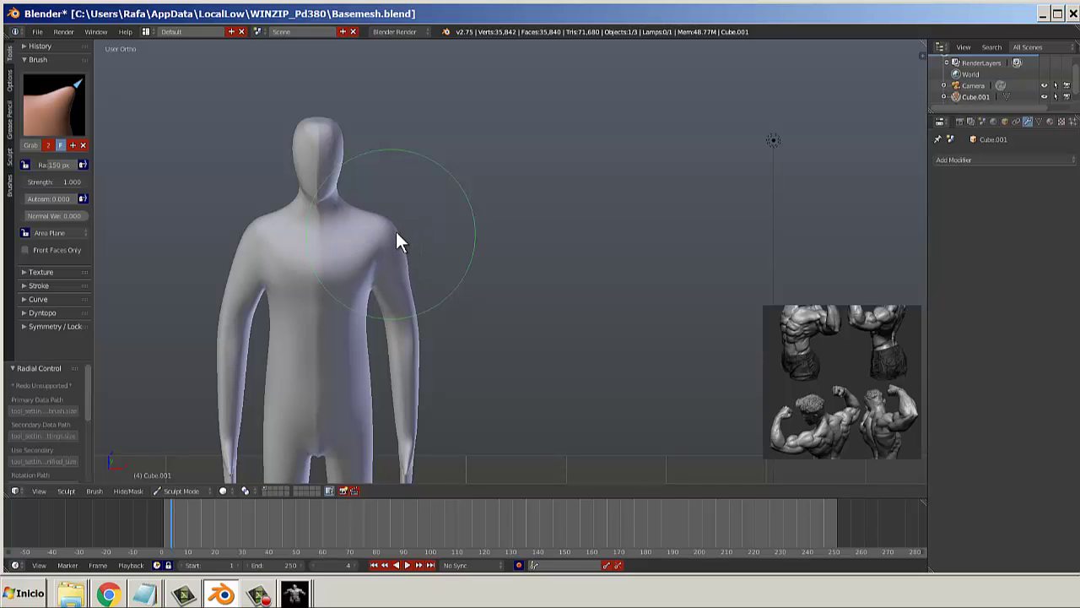
left_click(49, 327)
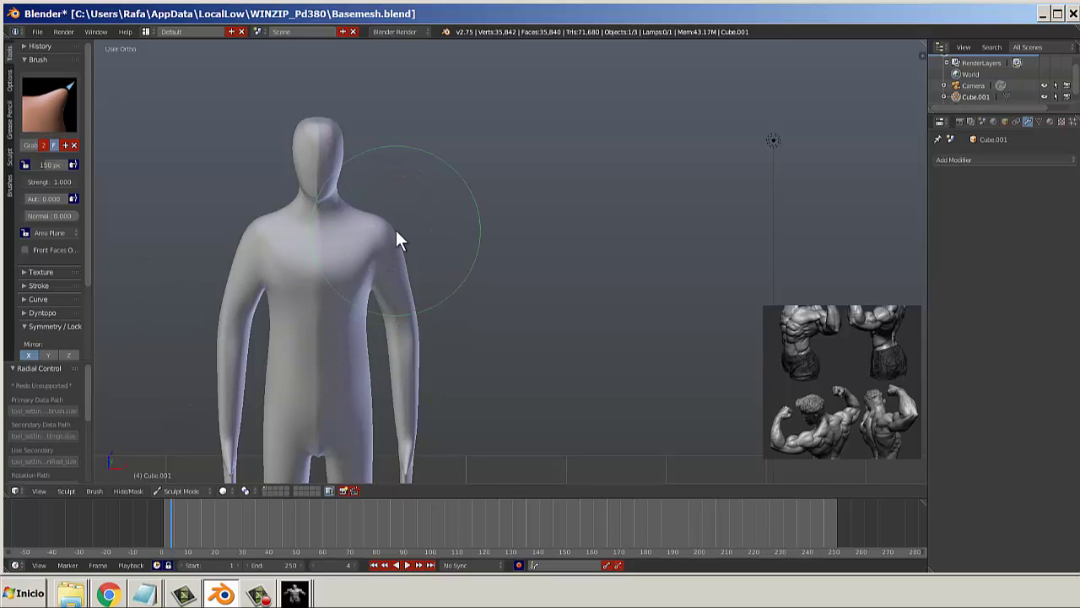
left_click_drag(387, 229, 421, 221)
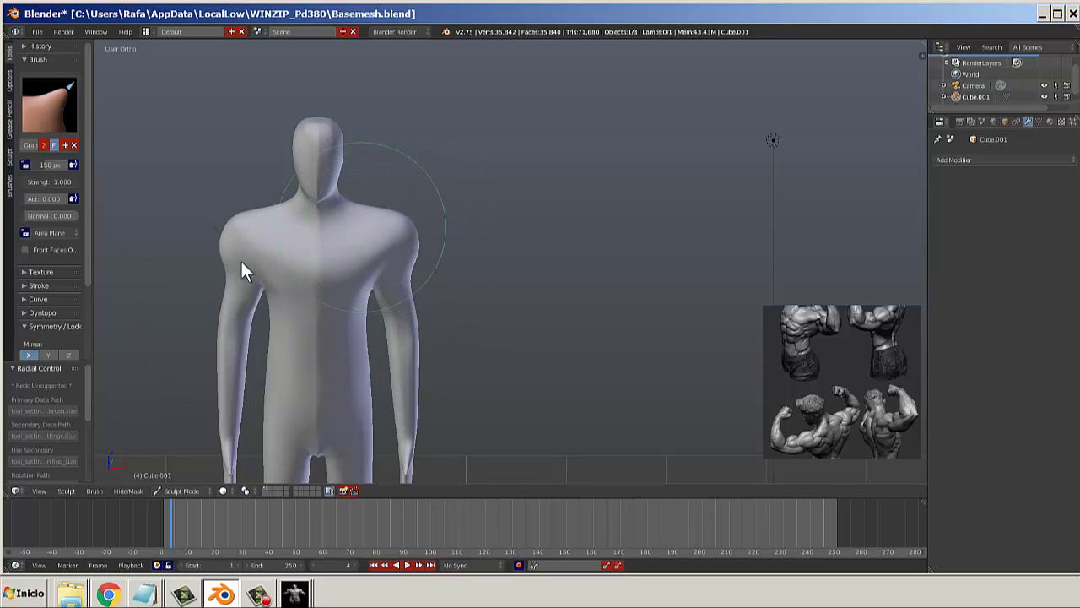
Try pulling a single shoulder outward with X mirroring off, undo it and turn X mirroring back on.
scroll(81, 291, "down", 2)
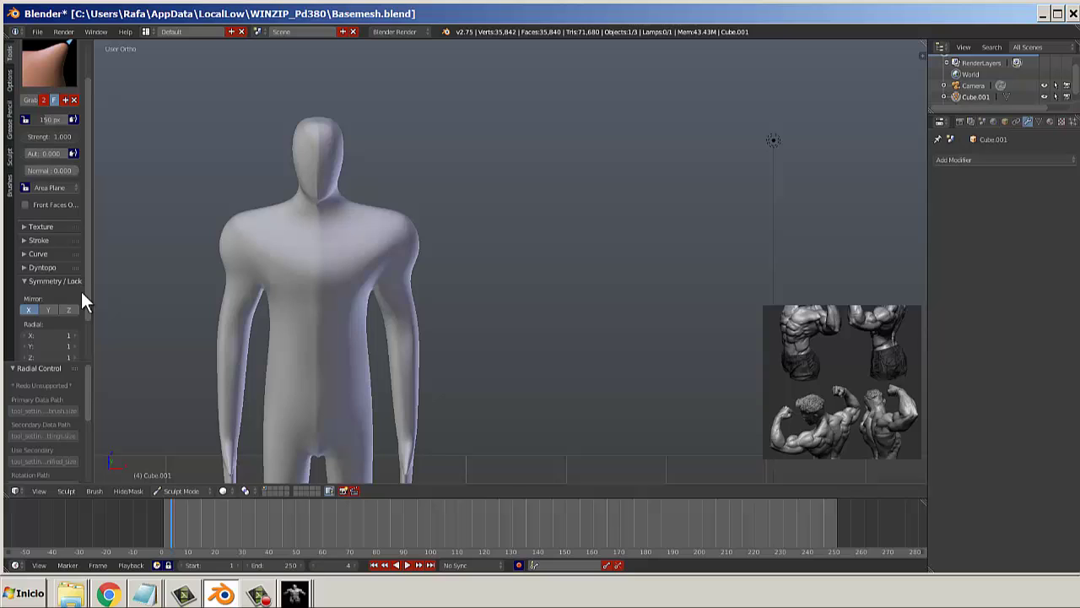
left_click(28, 311)
left_click_drag(385, 262, 463, 254)
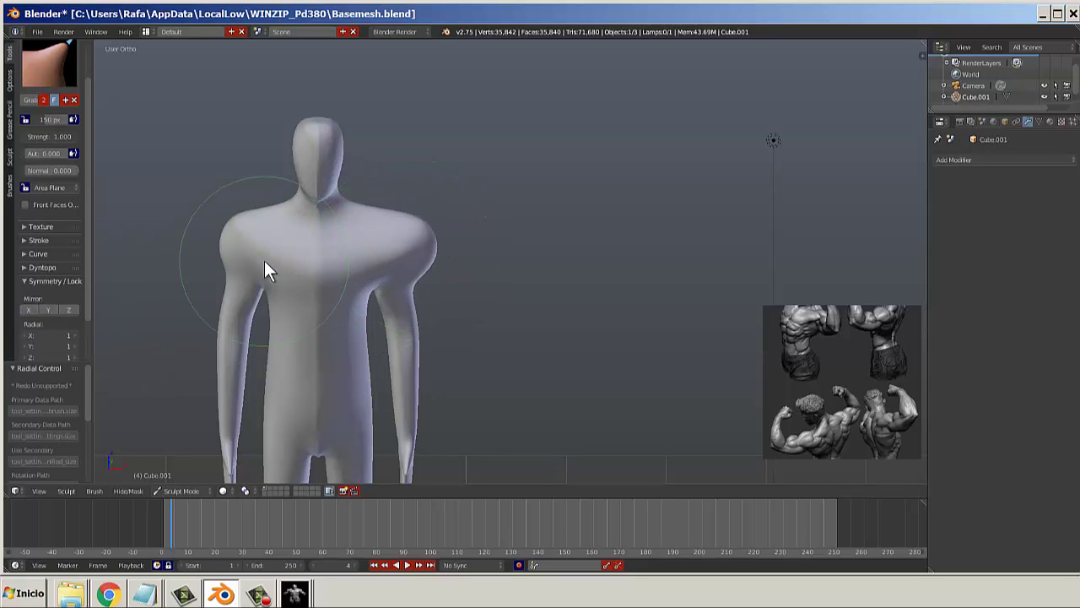
key("ctrl+z")
left_click(30, 312)
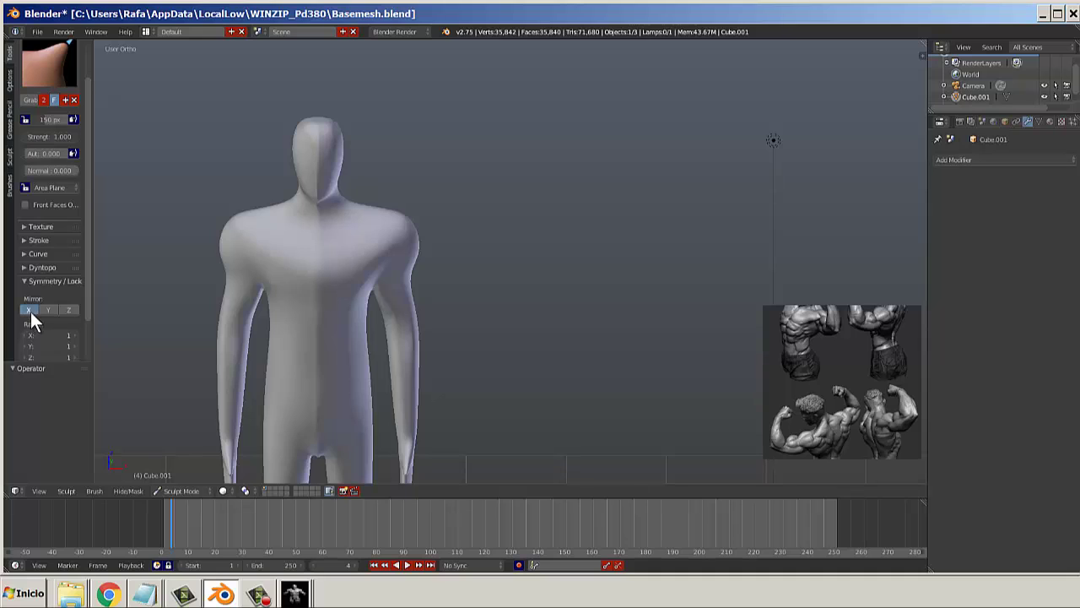
Pull both arms outward near the elbows with the mirrored Grab brush.
scroll(313, 261, "down", 3)
mouse_move(421, 288)
left_mouse_down()
mouse_move(464, 285)
mouse_move(455, 285)
left_mouse_up()
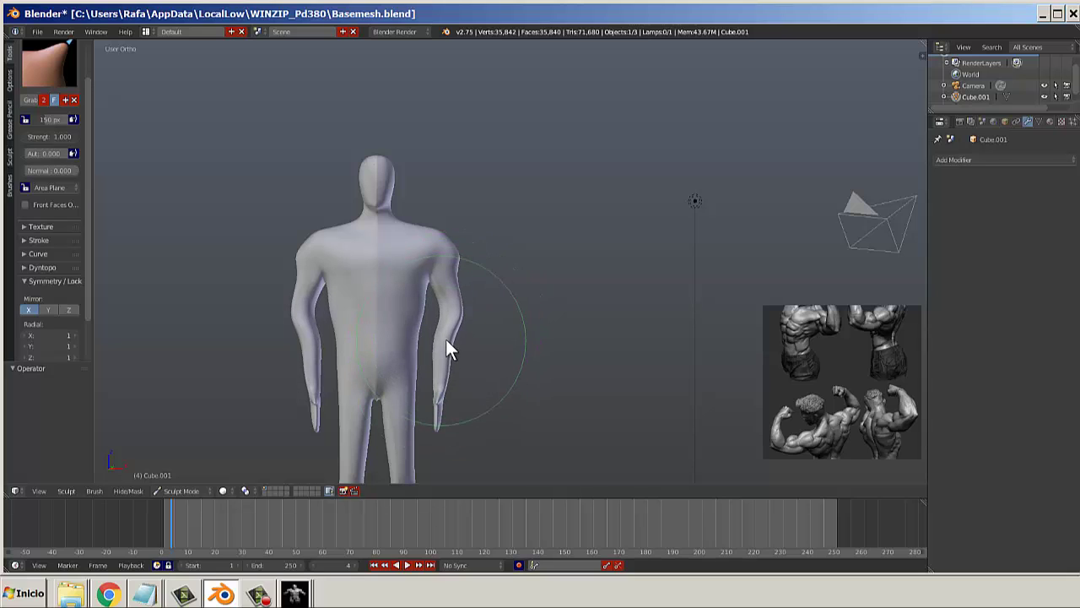
Try reshaping the elbows with a 50 px Grab brush and undo the stroke.
key("f")
left_click(429, 355)
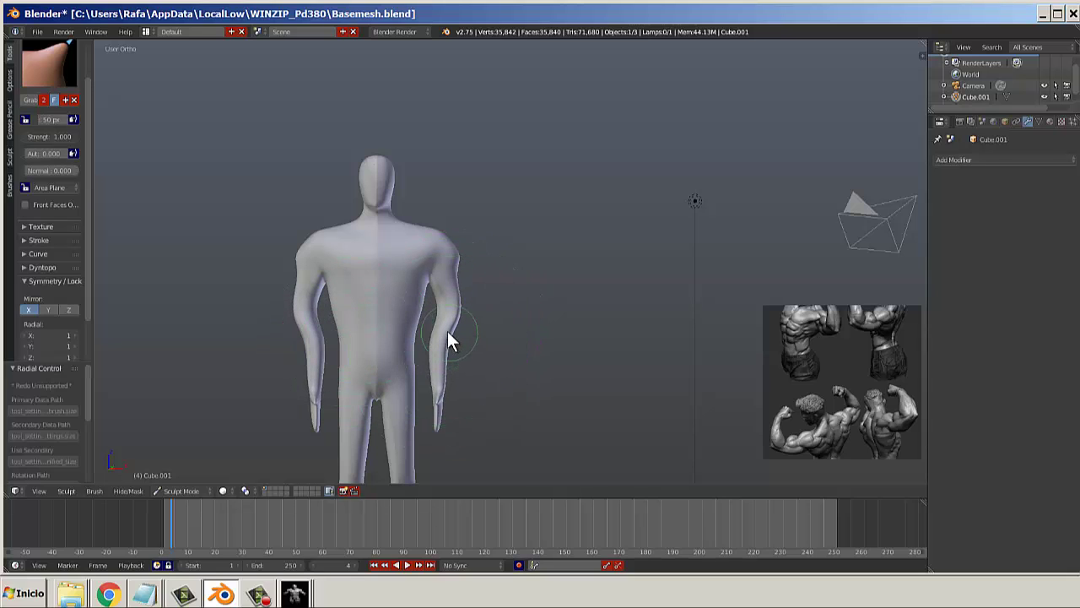
mouse_move(445, 331)
left_mouse_down()
mouse_move(459, 328)
mouse_move(438, 347)
mouse_move(441, 364)
left_mouse_up()
key("ctrl+z")
Refine the elbows and forearms with the Grab brush, adjusting its radius and finishing at 56 px.
key("f")
left_click(461, 332)
key("f")
left_click(440, 346)
key("f")
left_click(454, 346)
key("f")
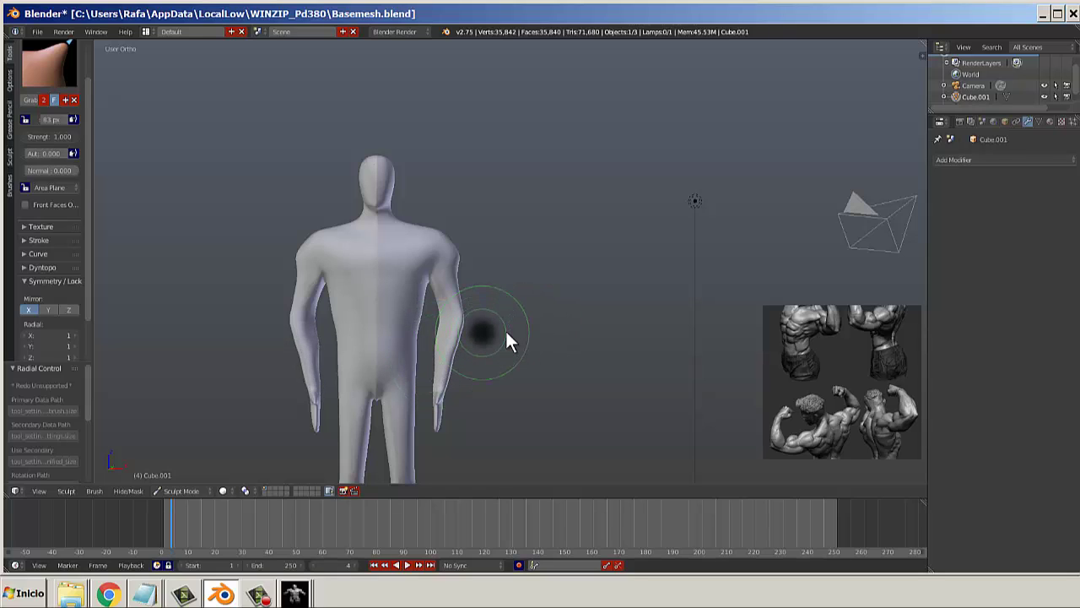
left_click(445, 338)
left_click_drag(443, 338, 440, 331)
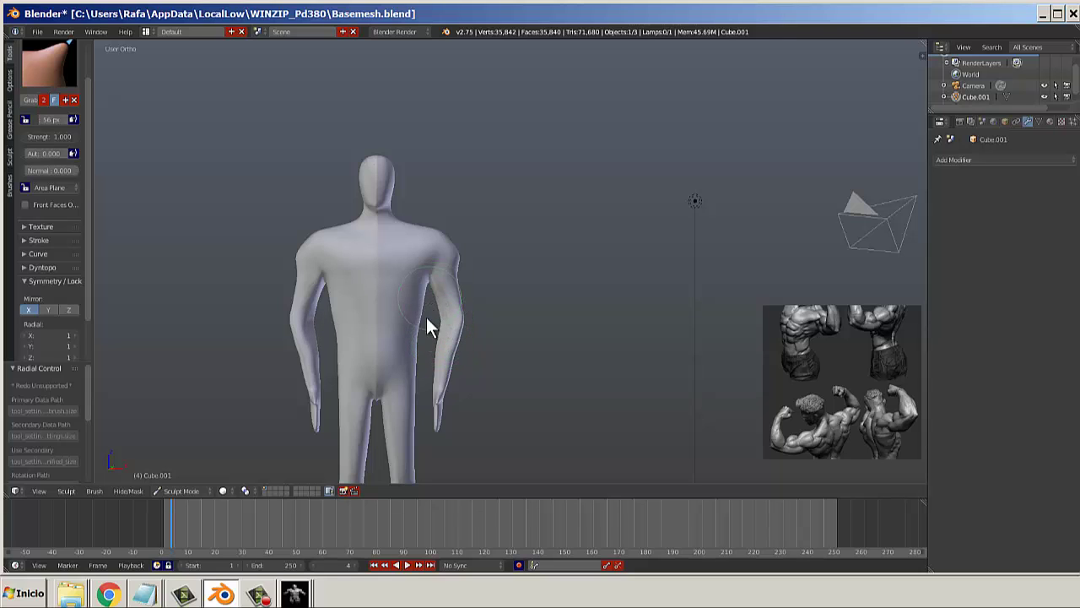
Set the Grab brush radius to 82 px and push the hips and waist upward on both sides.
scroll(430, 340, "down", 4)
scroll(434, 342, "up", 3)
key("f")
left_click(451, 357)
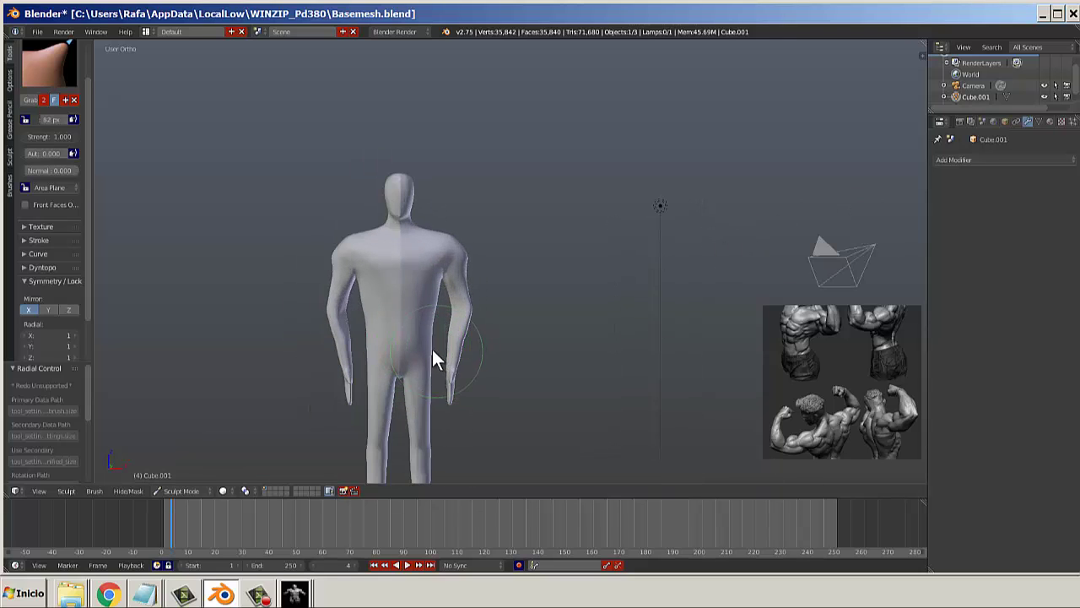
left_click_drag(430, 345, 429, 307)
Set the Grab brush radius to 108 px and bow both legs slightly outward.
scroll(430, 307, "down", 3)
key("f")
left_click(465, 367)
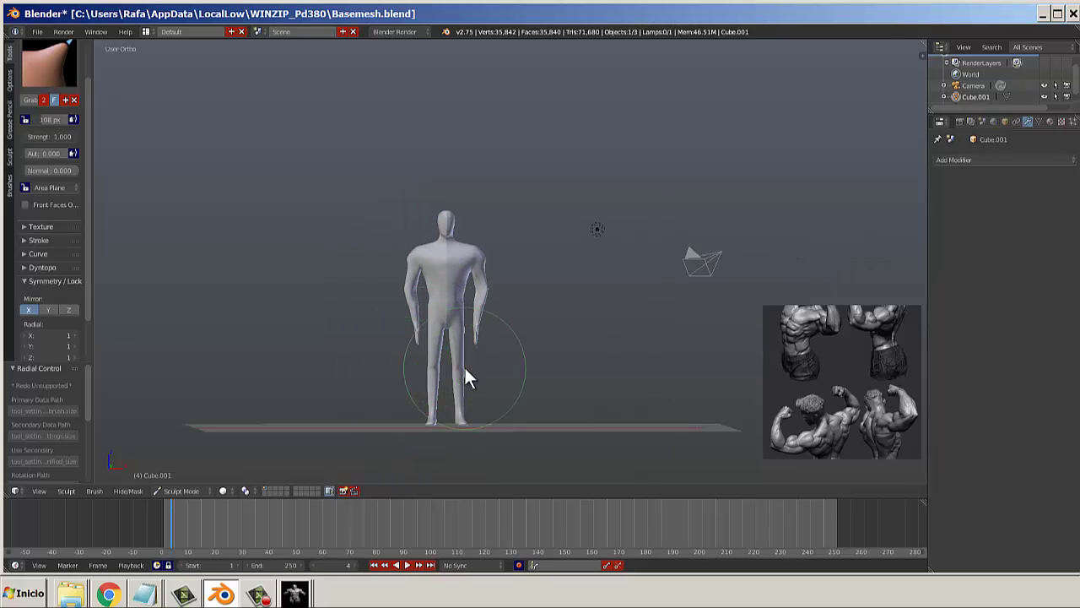
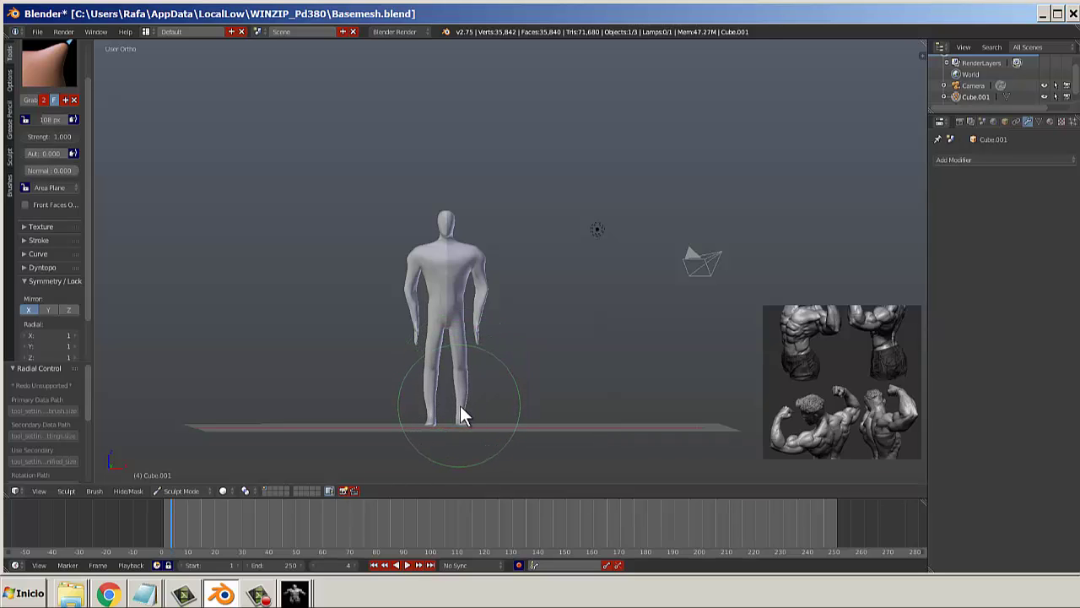
Check the body at an angle and choose the Clay Strips sculpting brush.
middle_click_drag(445, 284, 211, 345)
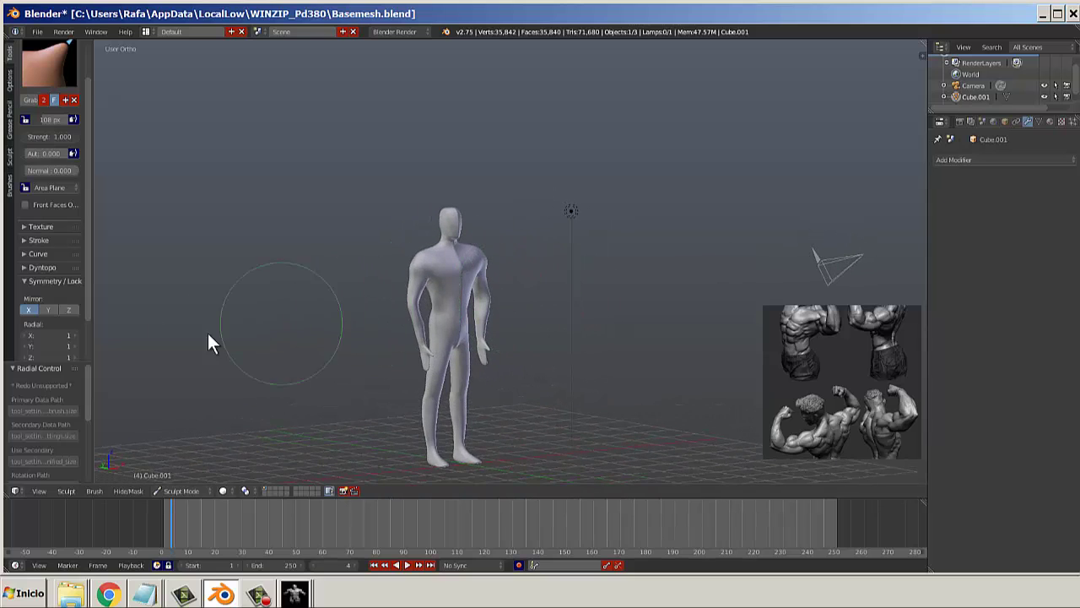
left_click(51, 68)
left_click(90, 122)
left_click(51, 68)
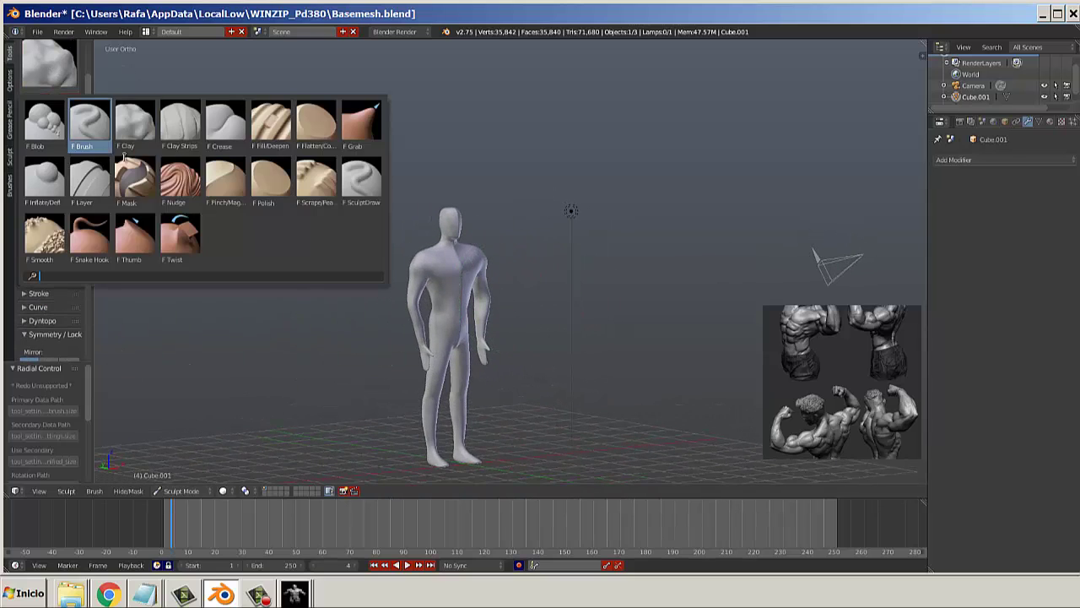
left_click(176, 131)
Enable dynamic topology, widen the tool settings area and set the detail size to 30 px.
scroll(56, 184, "down", 4)
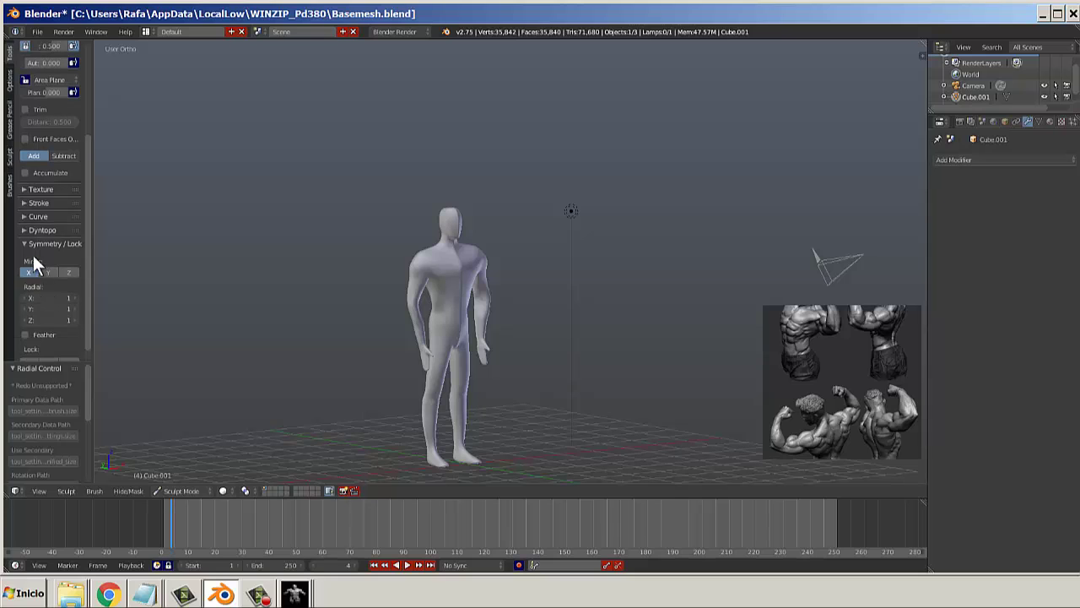
left_click(38, 231)
left_click(49, 248)
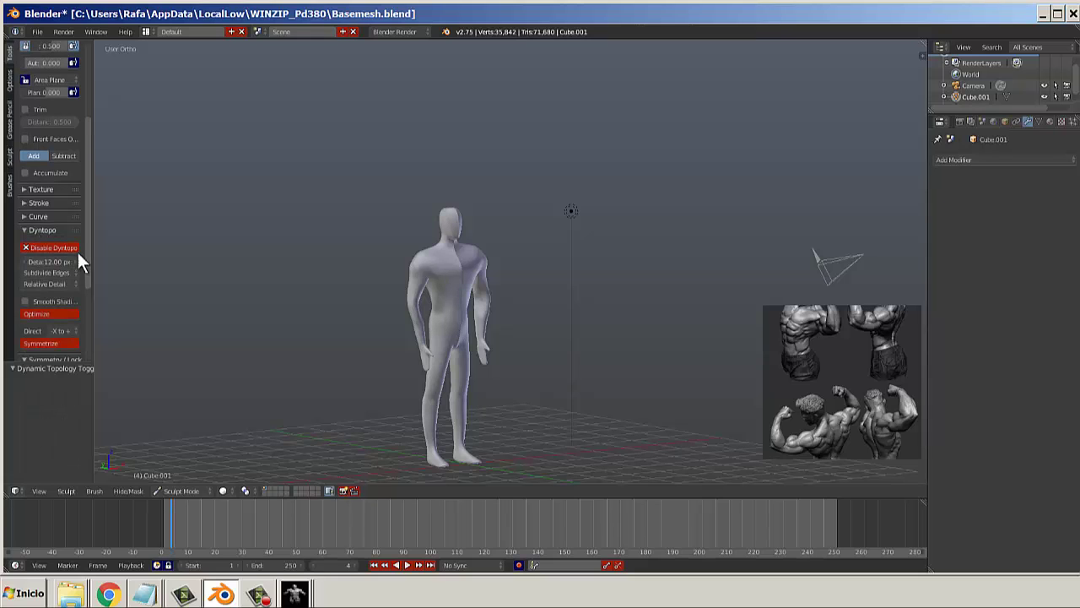
left_click_drag(93, 240, 203, 258)
left_click(123, 262)
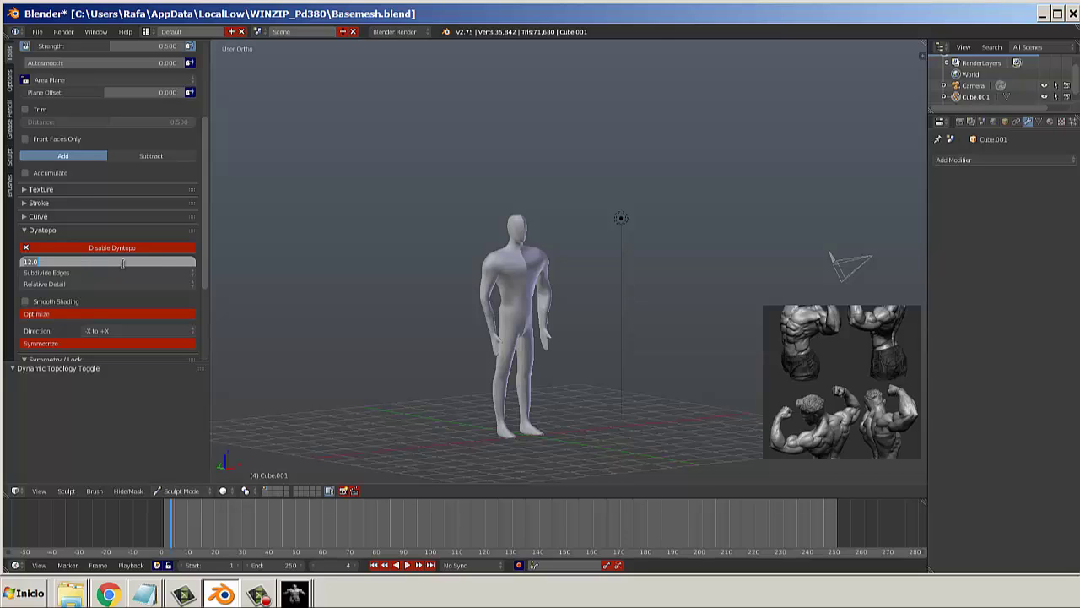
key("Return")
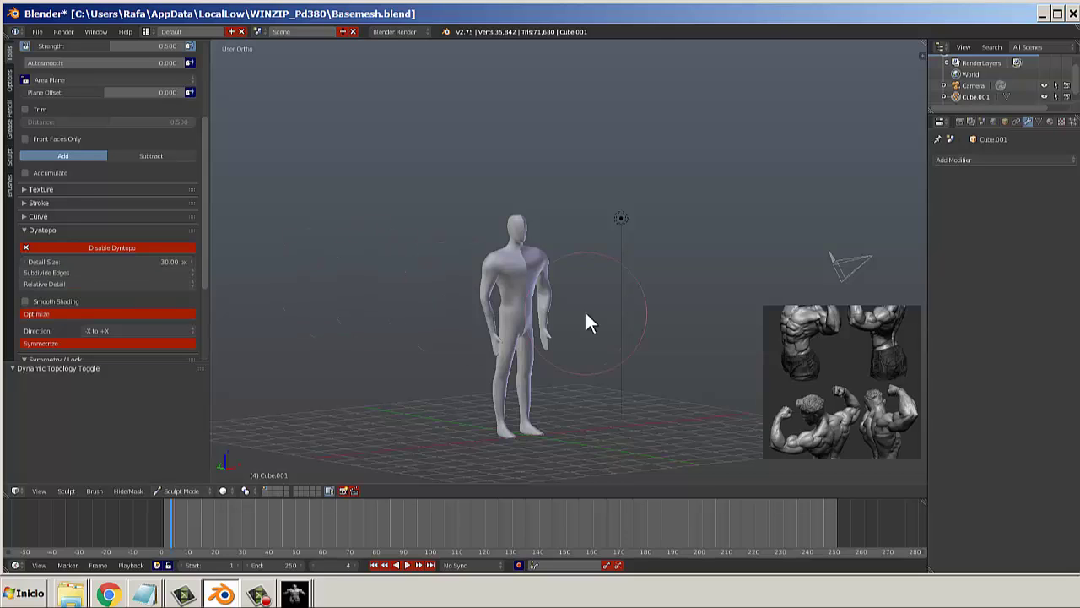
Show the viewport display properties and enable Only Render to hide the grid, lamp and camera.
middle_click_drag(586, 314, 515, 307)
scroll(493, 307, "up", 4)
scroll(456, 337, "down", 2)
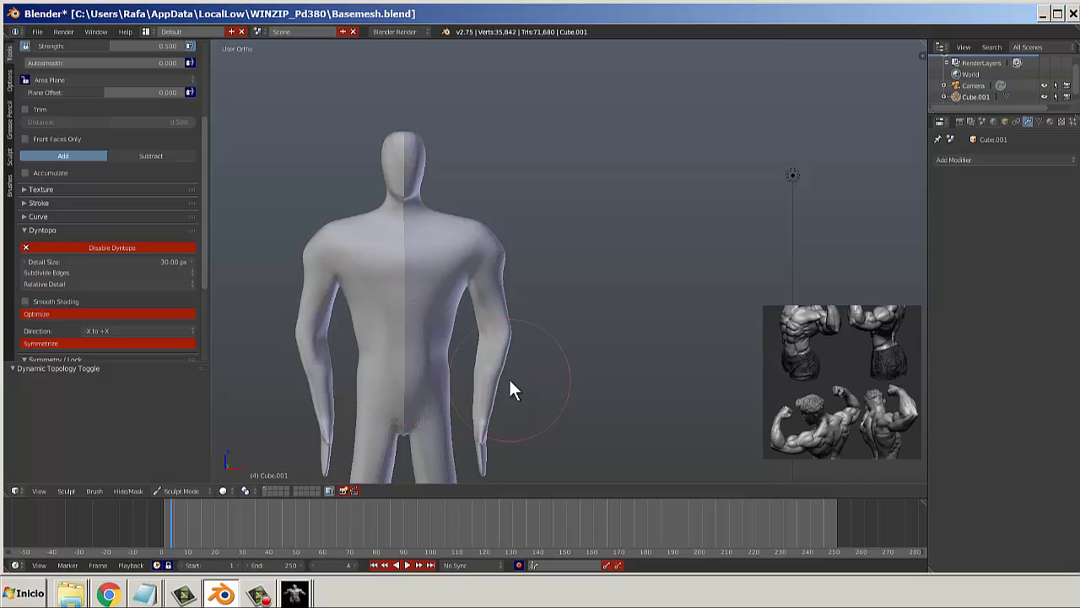
key("n")
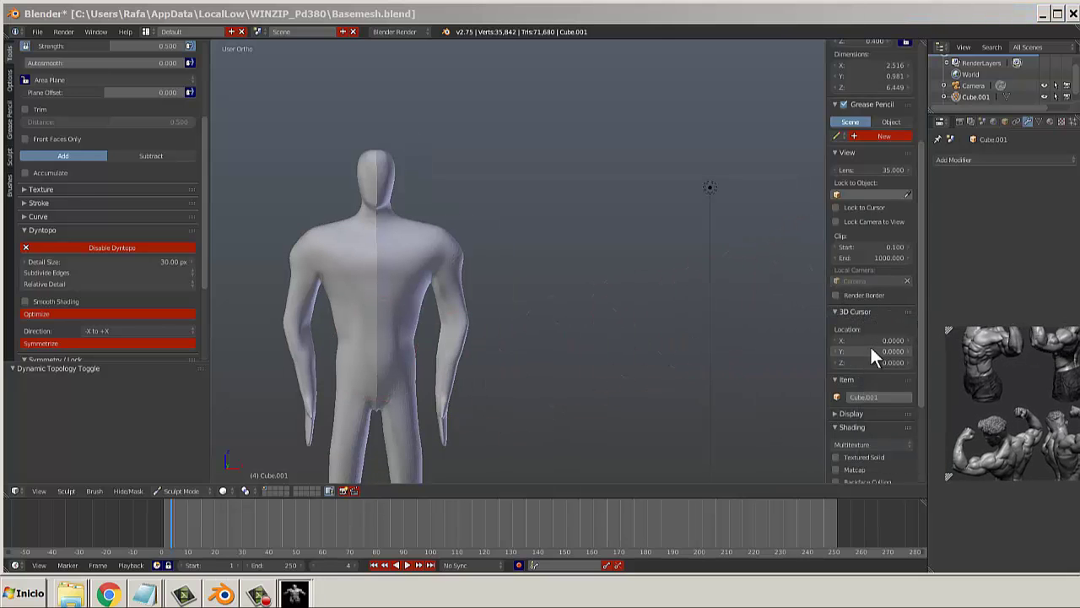
scroll(854, 335, "down", 3)
scroll(854, 335, "down", 1)
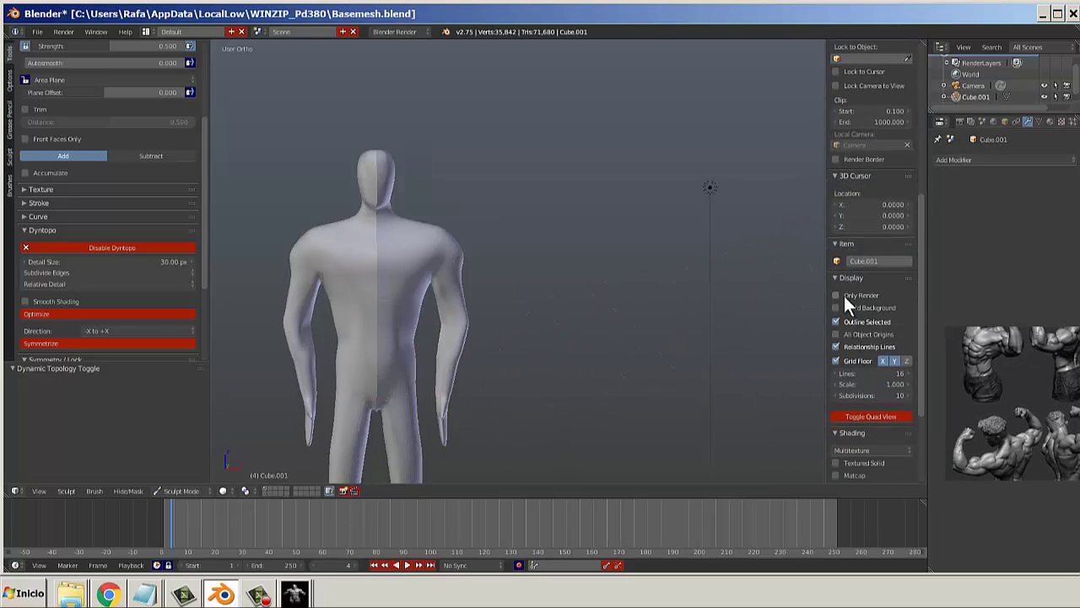
left_click(839, 295)
scroll(652, 330, "down", 5)
scroll(632, 352, "up", 2)
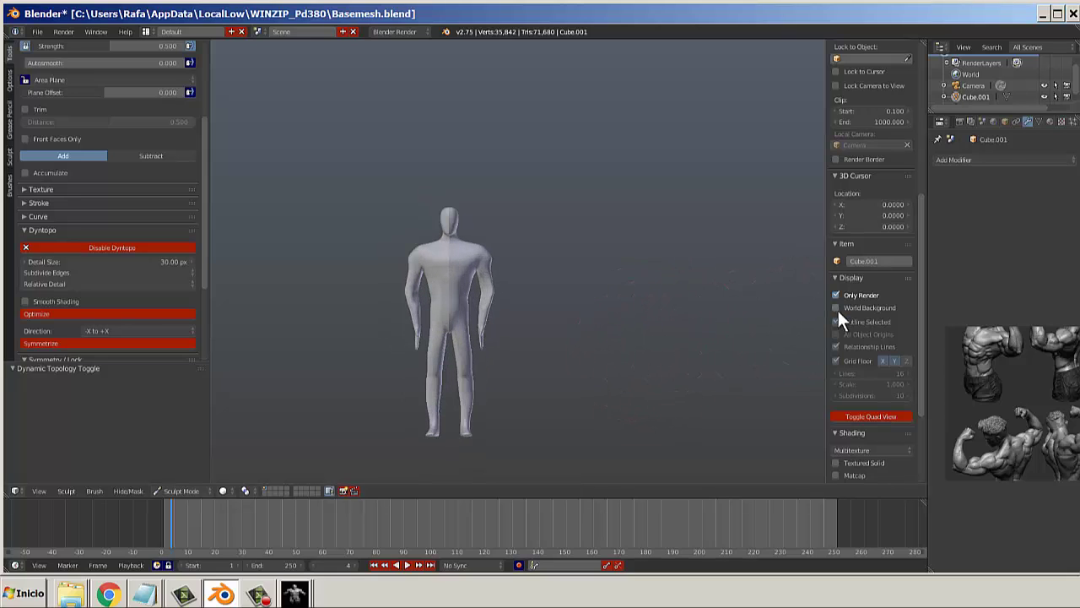
Test the World Background display option on and off, leaving it off.
left_click(837, 308)
left_click(837, 308)
left_click(838, 308)
left_click(837, 308)
scroll(842, 359, "down", 1)
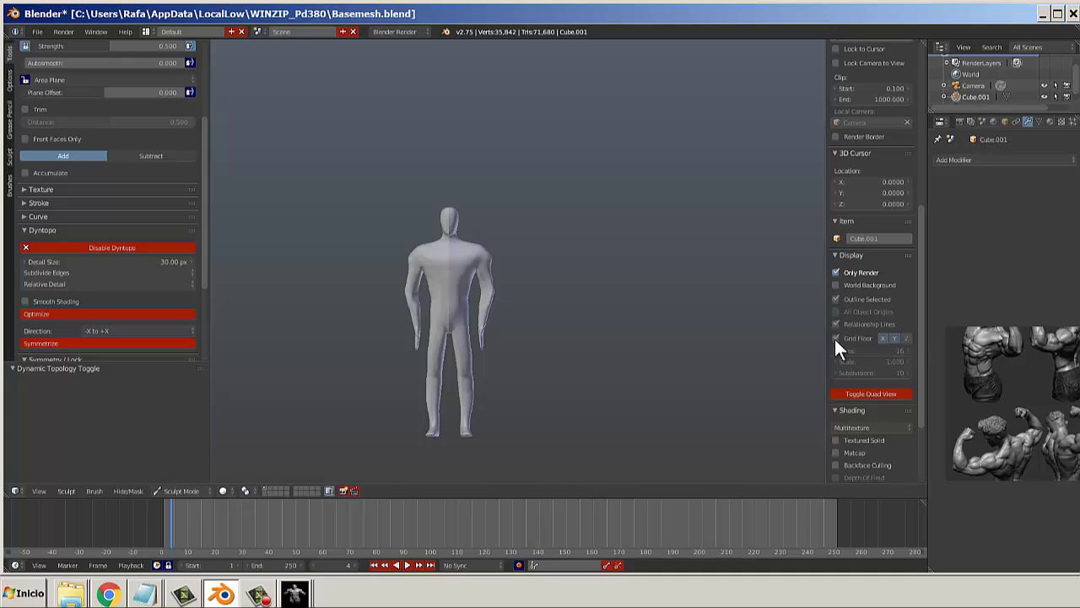
left_click(836, 339)
scroll(859, 371, "down", 1)
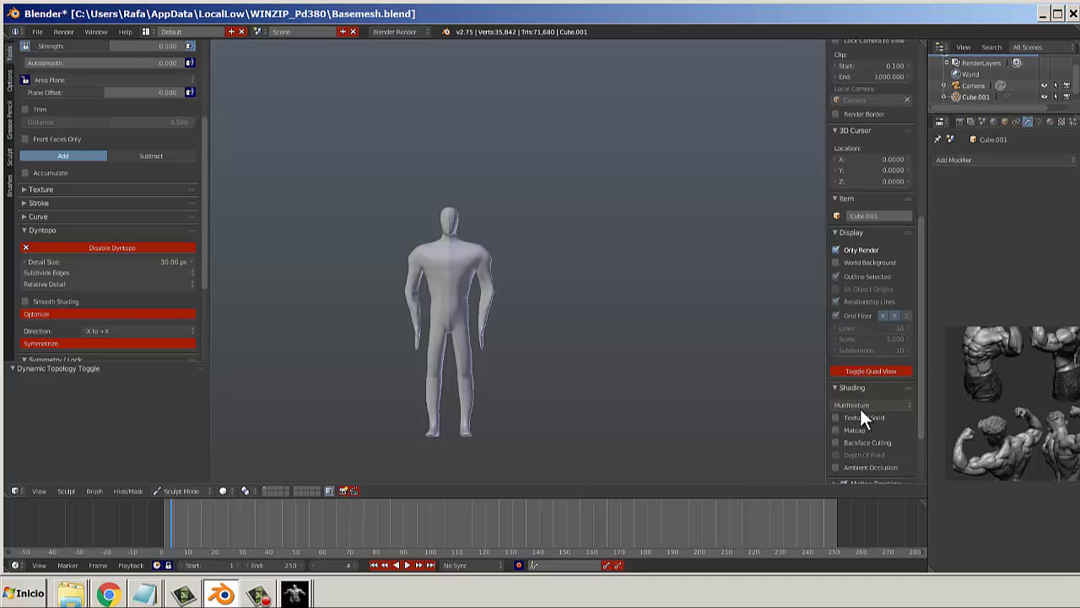
Set the viewport shading to GLSL and enable Matcap and Backface Culling.
left_click(862, 405)
left_click(844, 379)
left_click(848, 430)
scroll(850, 434, "down", 1)
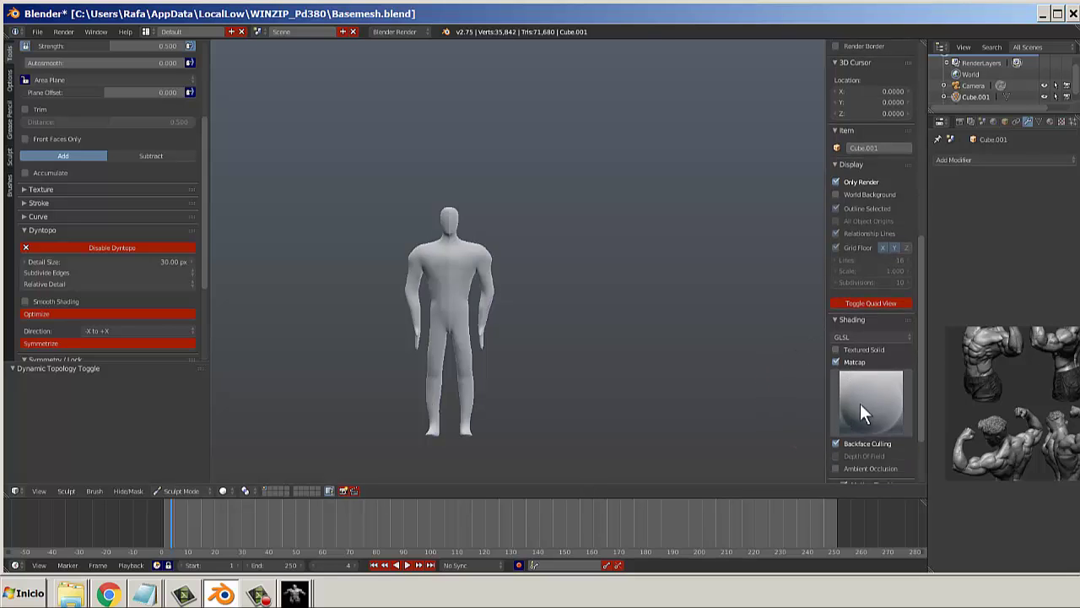
Try a beige matcap on the body, ending with the red clay matcap.
left_click(860, 404)
left_click(670, 224)
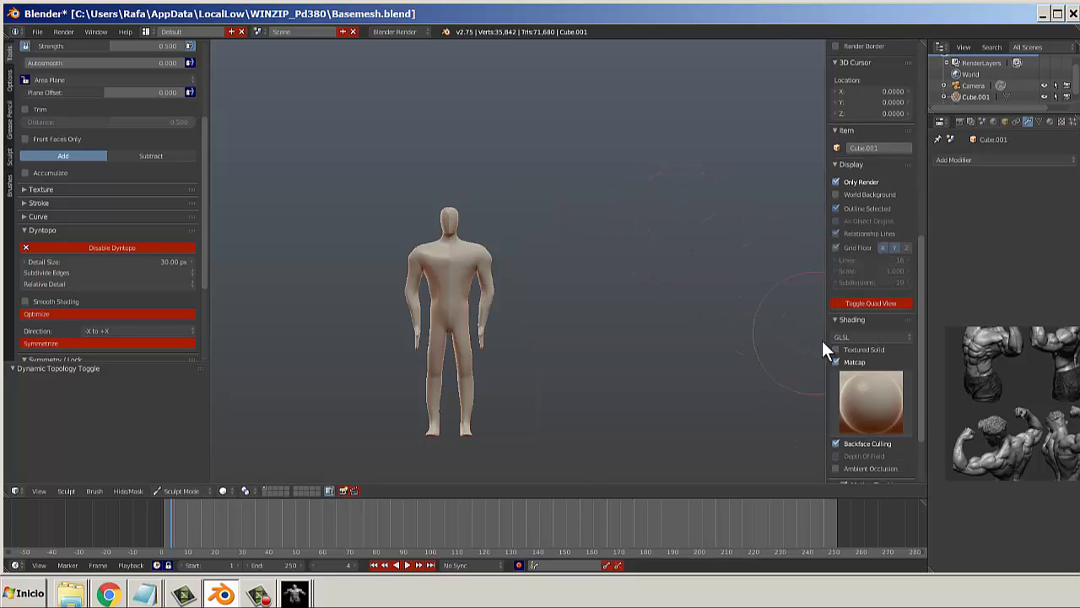
left_click(857, 397)
left_click(768, 222)
Choose Relative Detail as the dynamic topology detail method and select the Clay Strips brush for the torso.
scroll(443, 272, "up", 5)
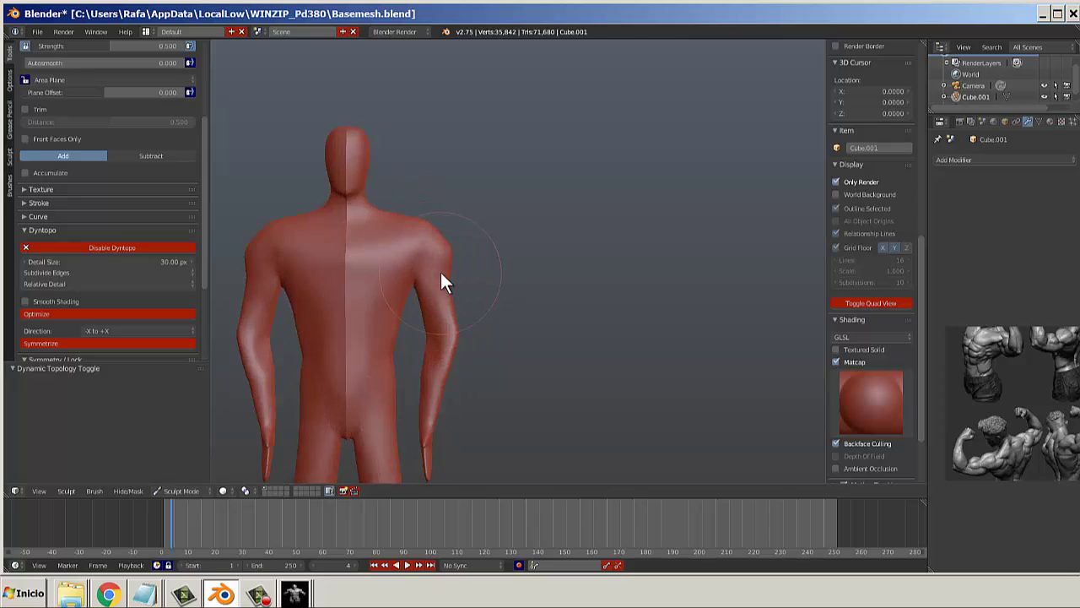
scroll(458, 209, "up", 2)
scroll(361, 158, "up", 4)
scroll(371, 182, "down", 1)
middle_click_drag(387, 205, 447, 319, "shift")
scroll(432, 238, "down", 3)
scroll(155, 254, "up", 3)
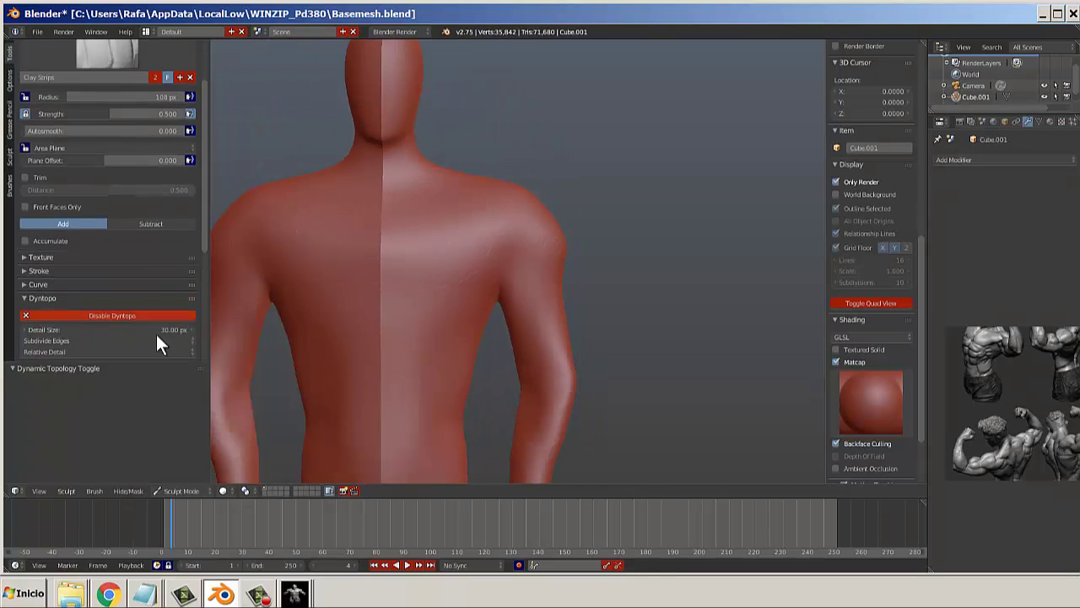
scroll(119, 312, "down", 1)
scroll(118, 308, "down", 1)
left_click(72, 280)
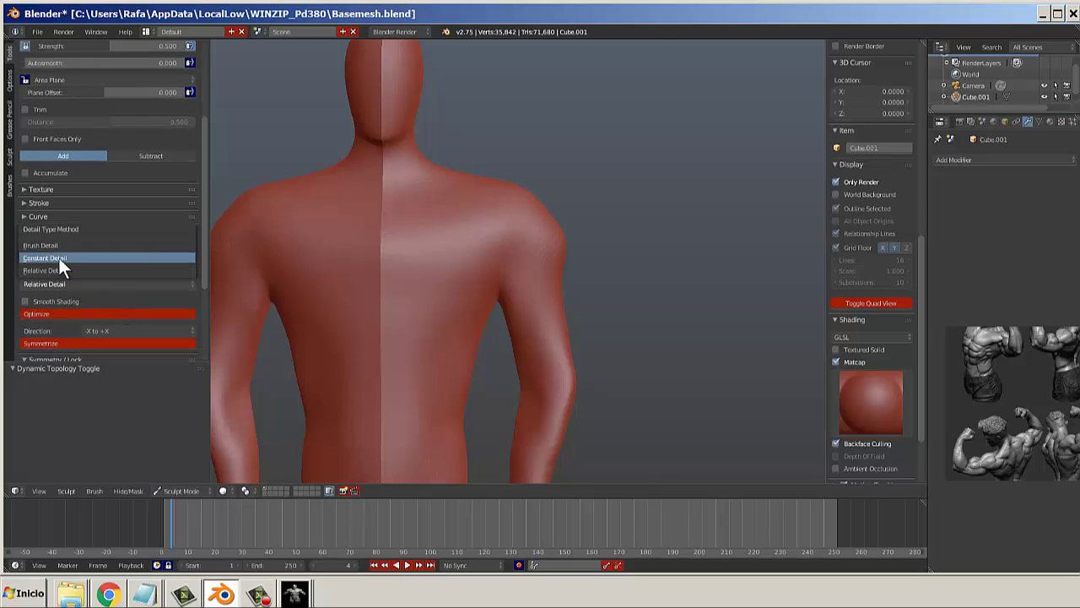
left_click(66, 270)
scroll(129, 245, "up", 6)
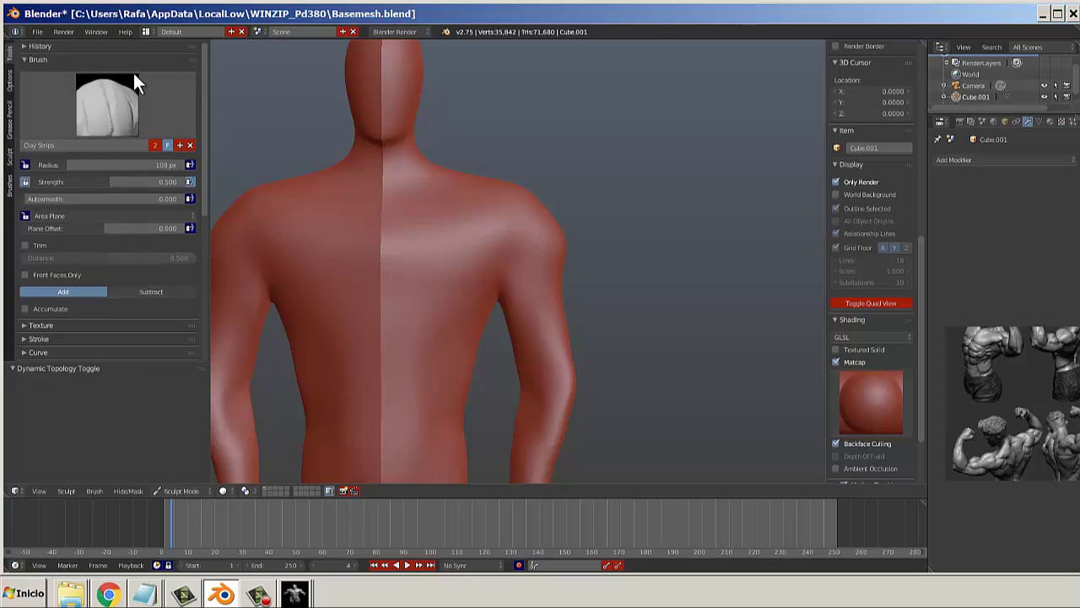
left_click(110, 106)
left_click(181, 169)
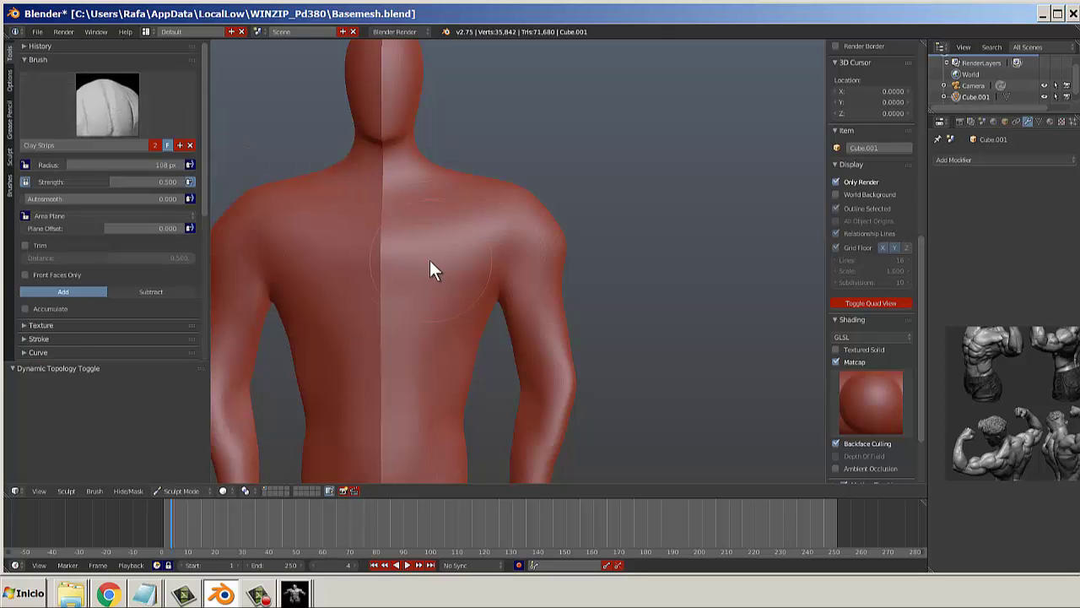
Build up the chest and abdomen with broad Clay Strips strokes, adjusting the brush size.
left_click_drag(411, 250, 474, 256)
scroll(474, 256, "down", 2)
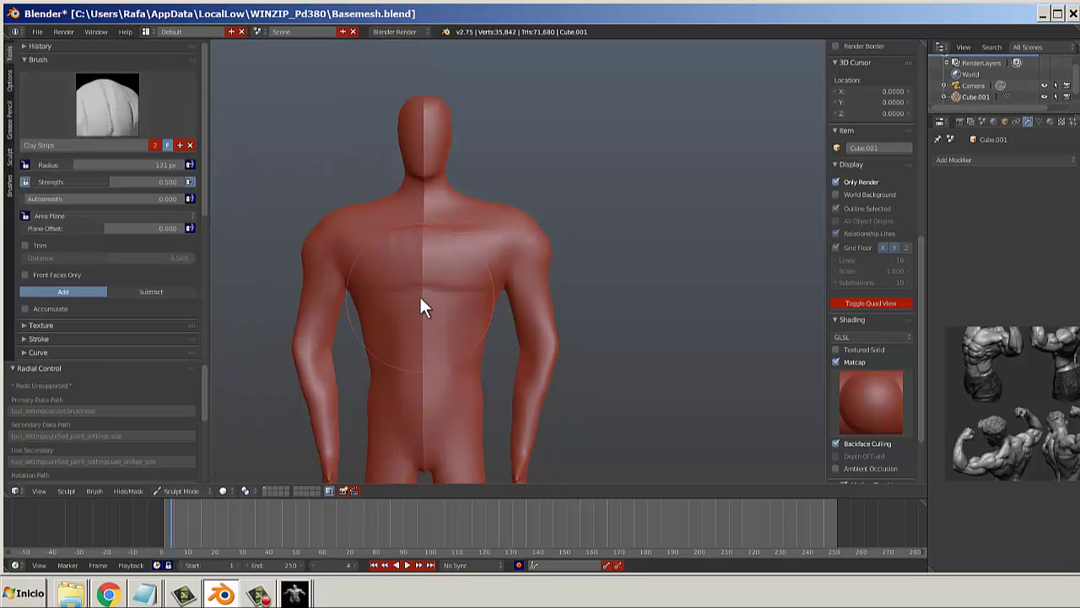
key("f")
left_click(405, 303)
scroll(423, 362, "down", 2)
Set the Clay Strips radius to 126 px and add light strokes across the upper thighs.
middle_click_drag(451, 335, 475, 194, "shift")
scroll(473, 216, "up", 2)
key("f")
left_click(493, 312)
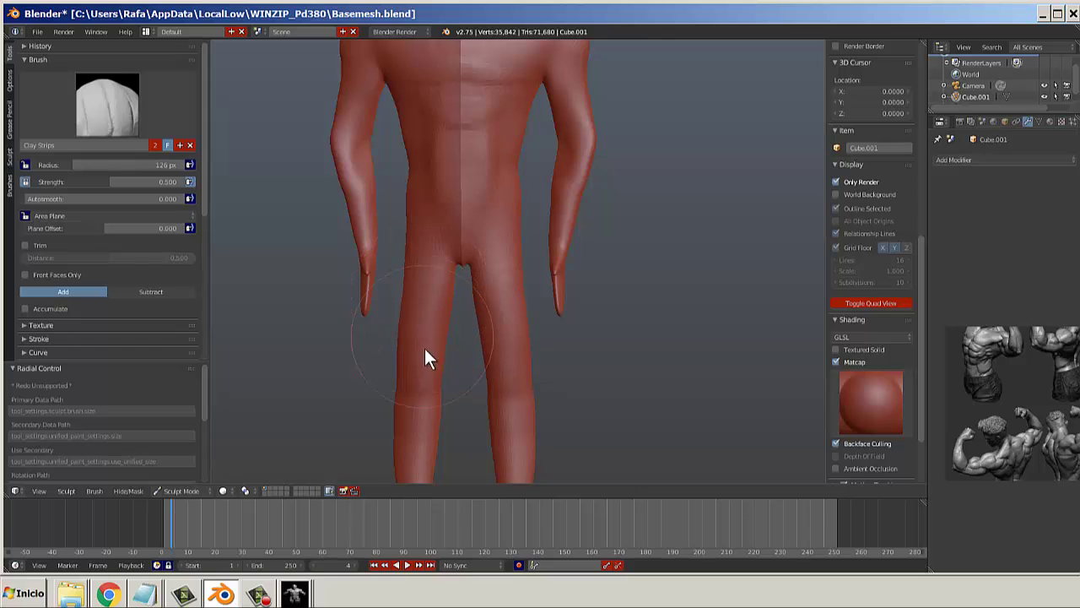
Thicken the front and back of the thighs using the Inflate/Deflate brush at a 165 px radius.
left_click(107, 104)
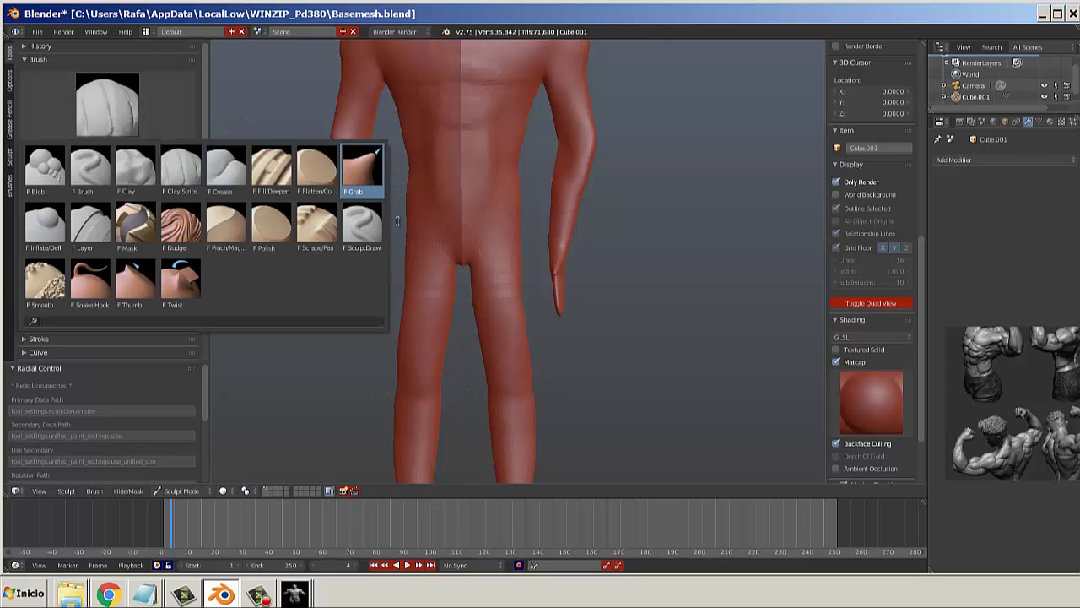
left_click(44, 223)
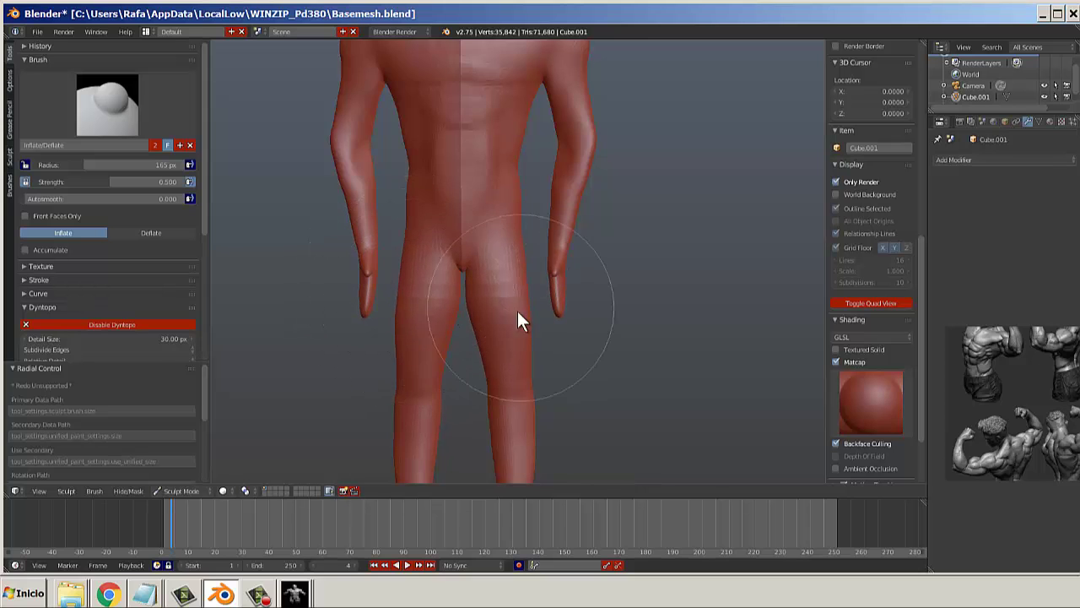
middle_click_drag(517, 310, 358, 301)
middle_click_drag(535, 309, 492, 337)
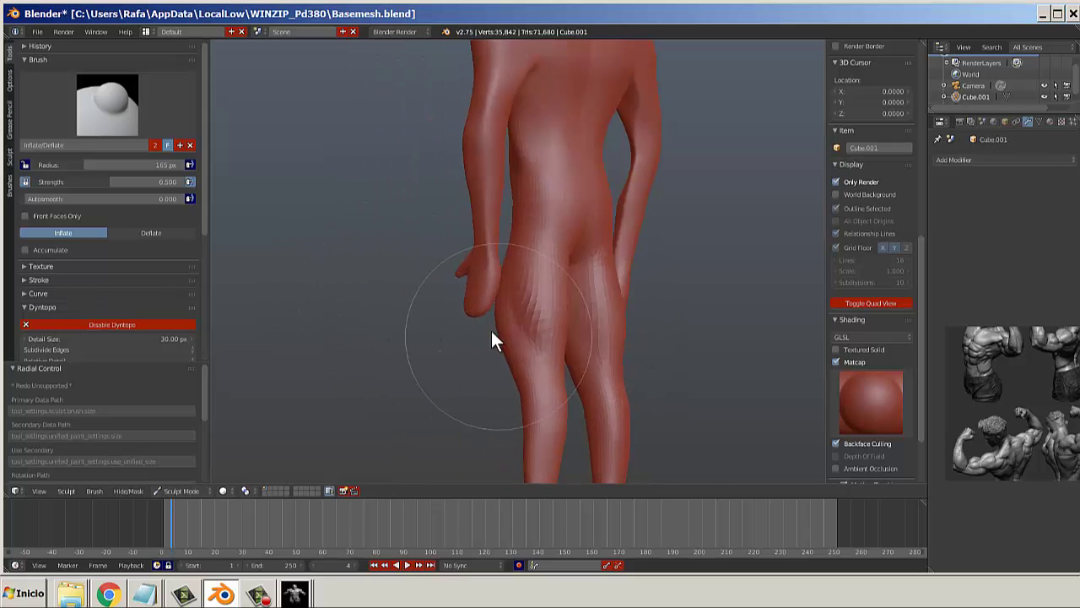
Check the thigh mesh in Edit Mode, re-enable dynamic topology and smooth the back of the thighs with the Smooth brush at about 0.719 strength.
scroll(540, 338, "up", 3)
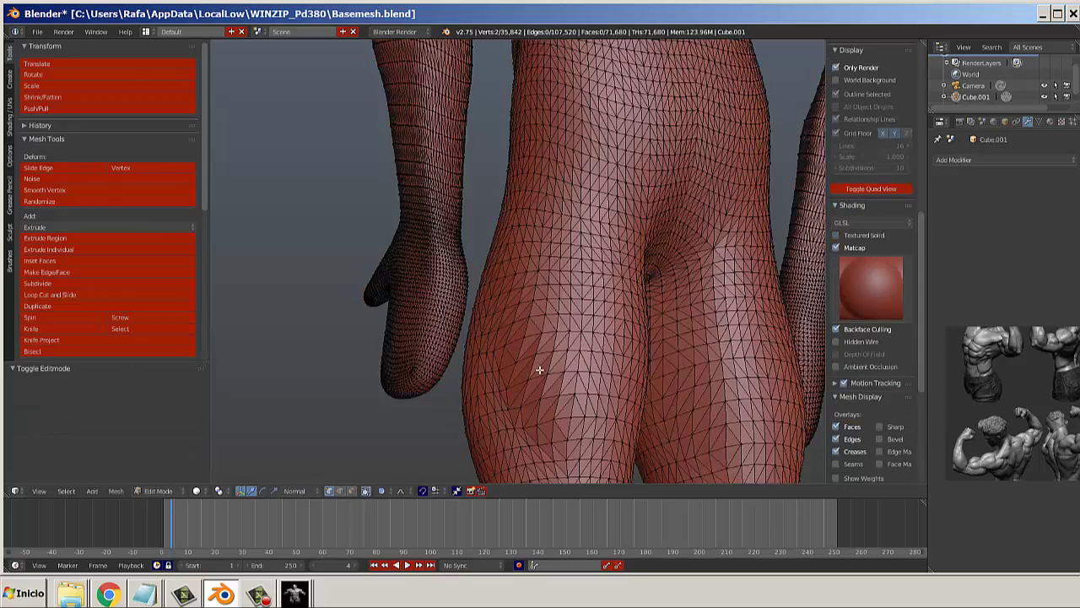
left_click(93, 103)
type("s")
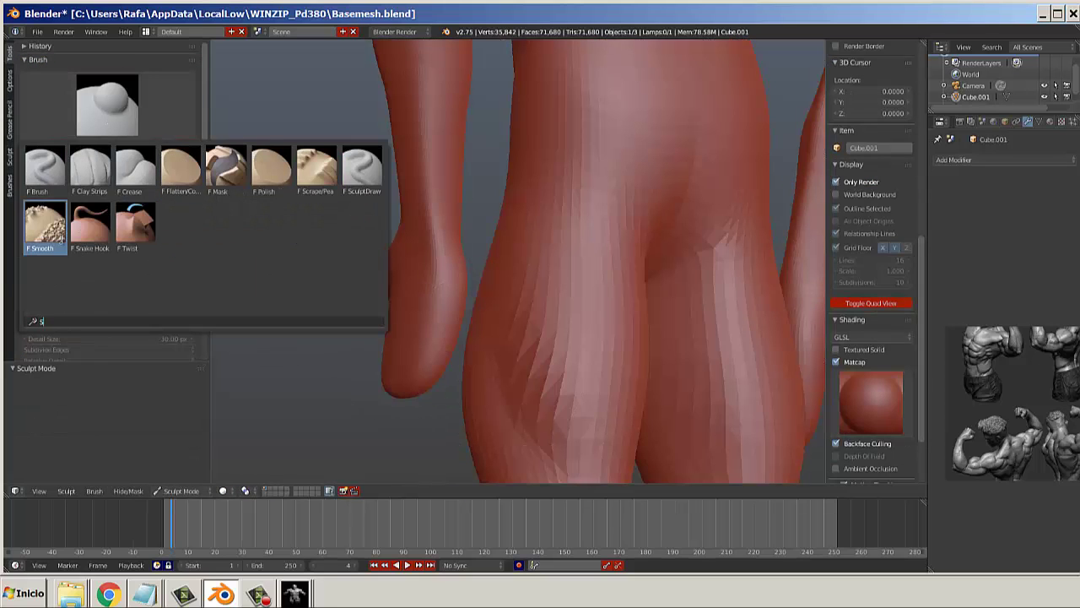
left_click(47, 225)
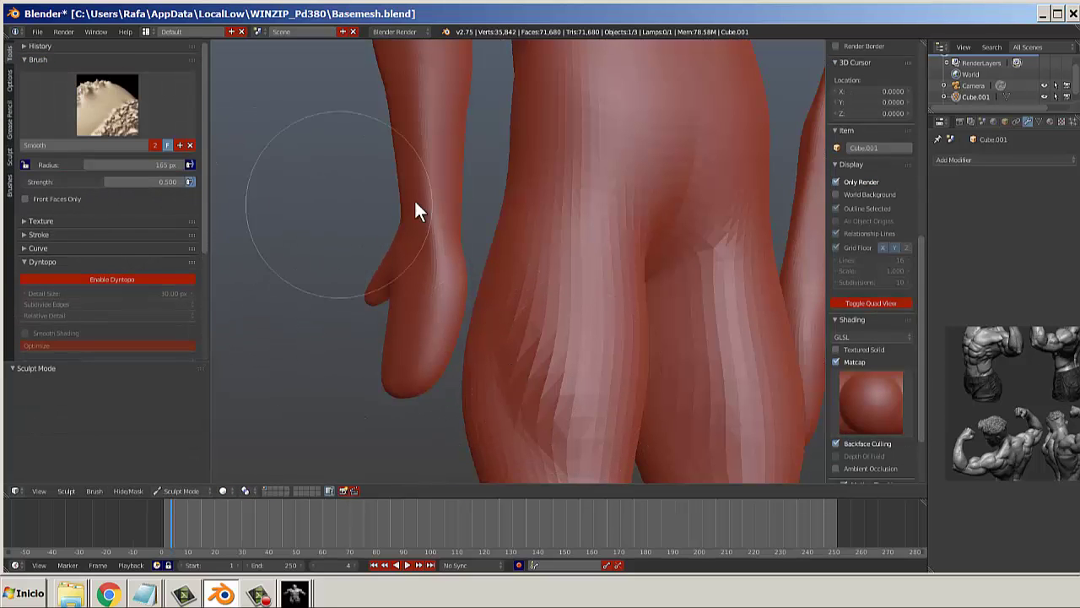
key("ctrl+d")
key("shift+f")
left_click(525, 263)
mouse_move(524, 260)
left_mouse_down()
mouse_move(554, 415)
mouse_move(545, 337)
mouse_move(514, 279)
left_mouse_up()
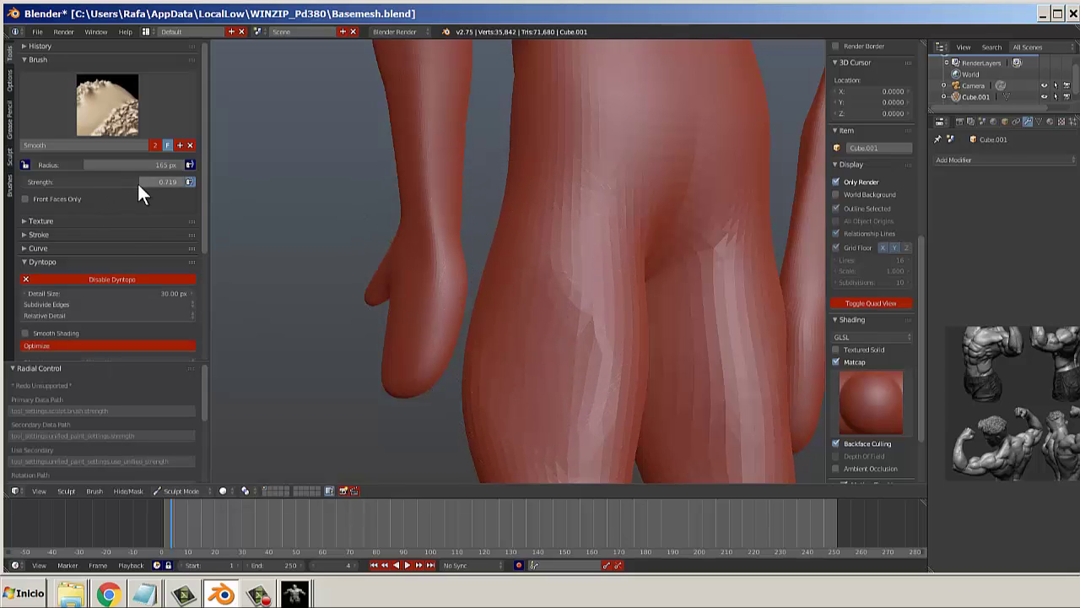
Even out the back of the thighs with the Polish brush.
left_click(111, 134)
left_click(273, 226)
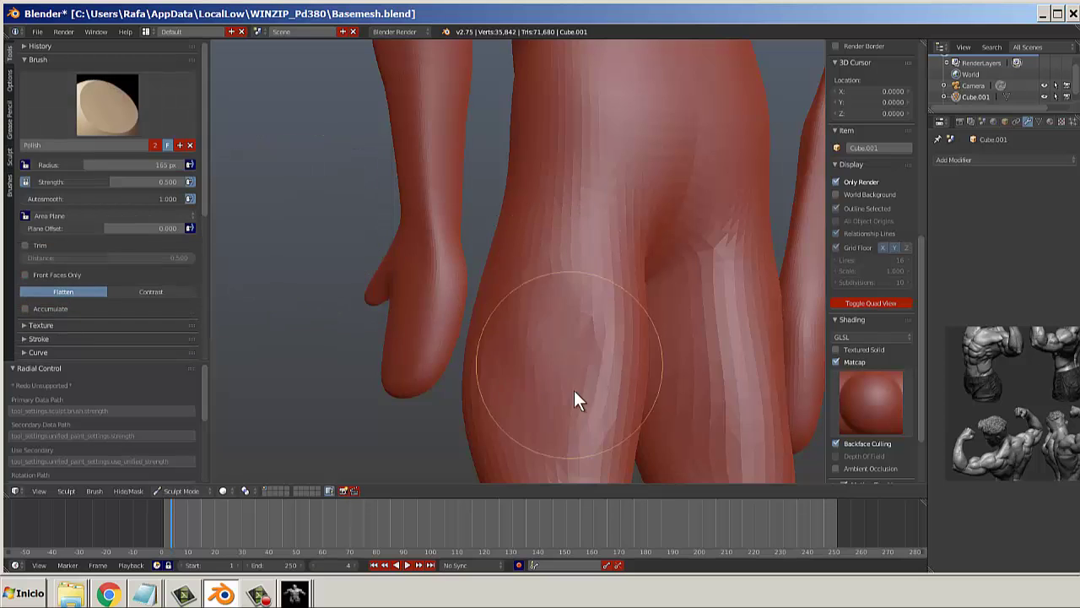
scroll(577, 405, "down", 5)
scroll(565, 391, "up", 1)
Build up the backs of the thighs and the buttocks with Clay Strips at a 75 px radius.
left_click(108, 105)
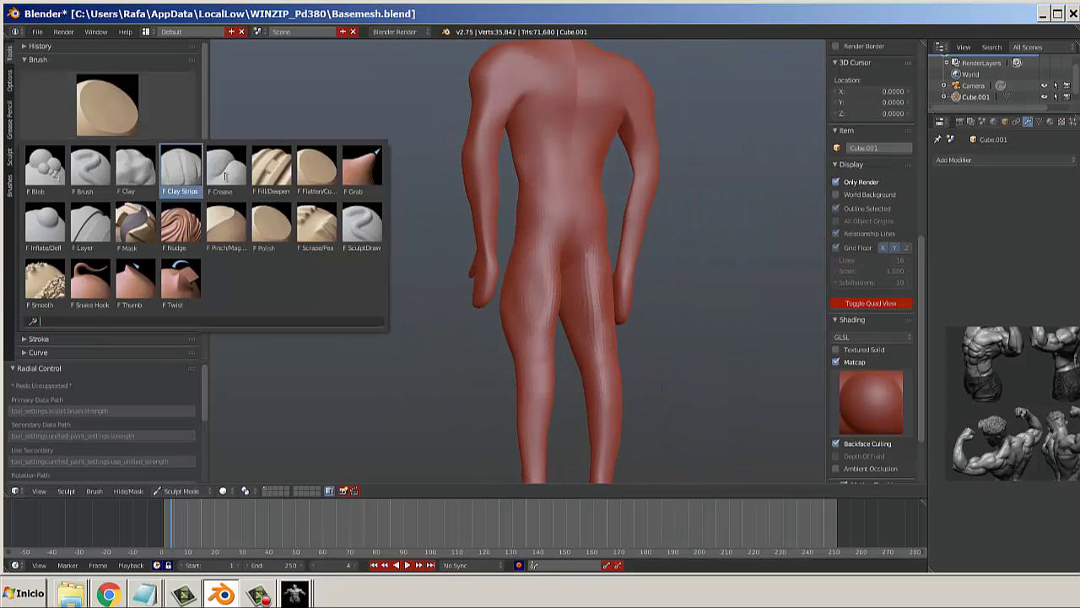
left_click(180, 168)
scroll(530, 333, "up", 2)
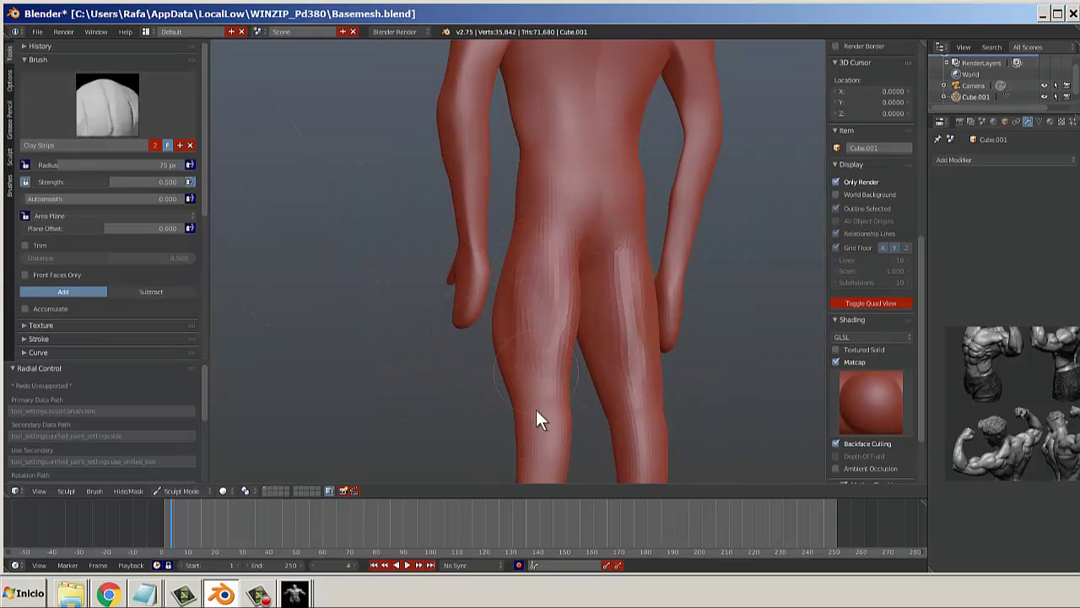
mouse_move(538, 401)
middle_mouse_down()
mouse_move(494, 333)
mouse_move(557, 375)
middle_mouse_up()
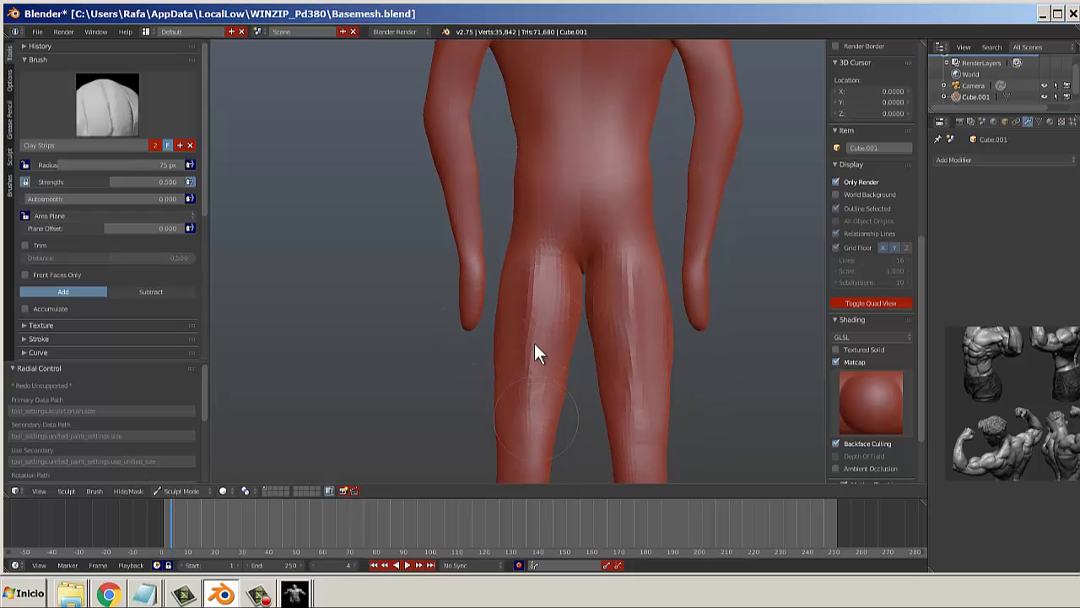
mouse_move(534, 343)
left_mouse_down()
mouse_move(541, 403)
mouse_move(553, 307)
left_mouse_up()
scroll(548, 291, "down", 1)
left_click_drag(531, 265, 544, 240)
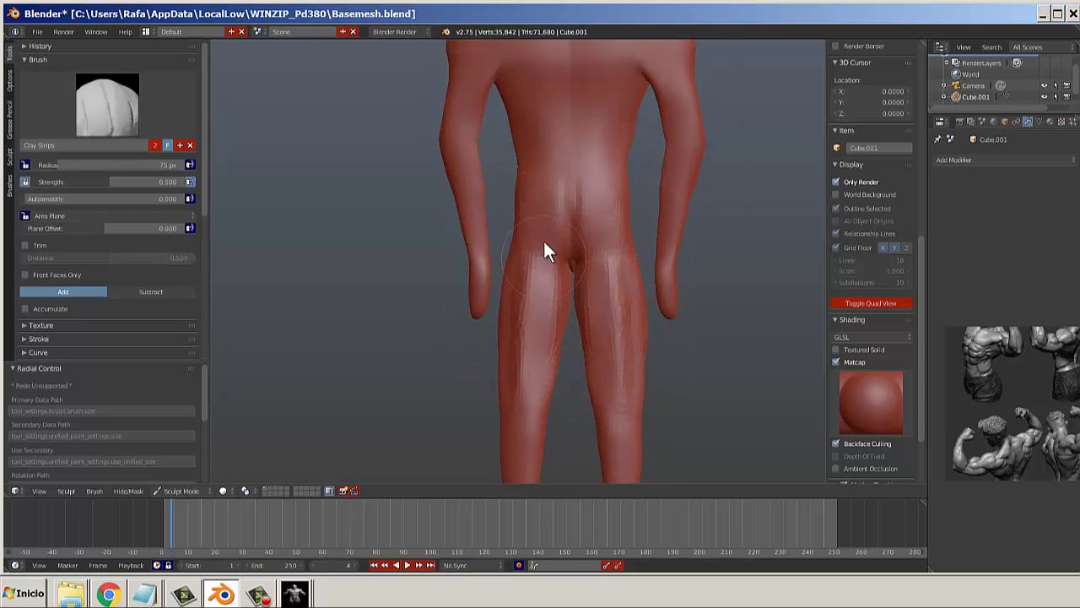
Add Clay Strips volume to the upper back, rear shoulders and backs of the upper arms.
scroll(548, 203, "down", 3)
middle_click_drag(563, 145, 542, 222, "shift")
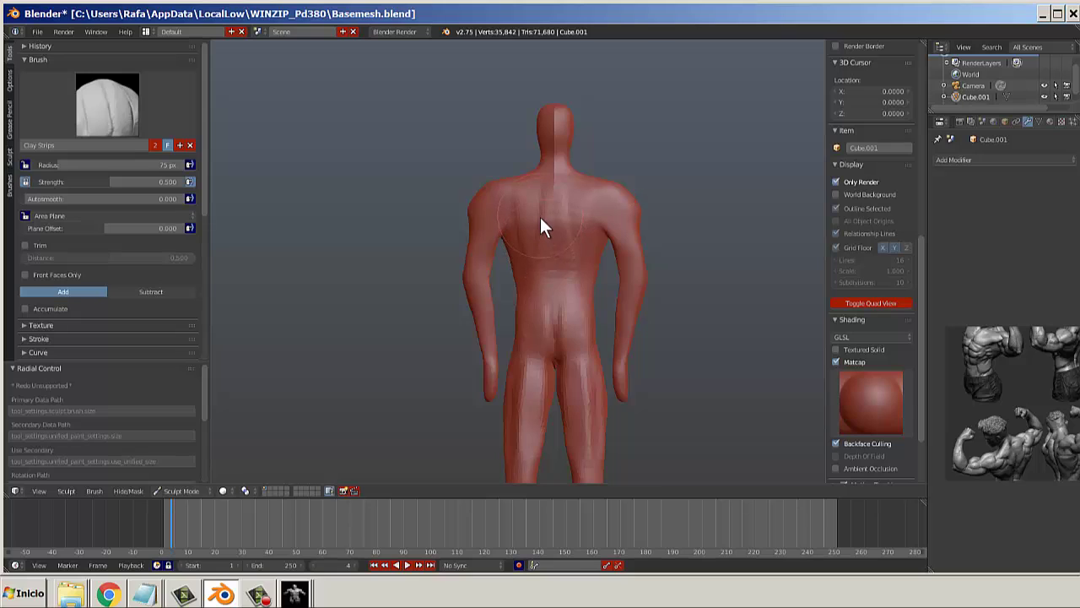
mouse_move(540, 217)
left_mouse_down()
mouse_move(552, 274)
mouse_move(544, 311)
mouse_move(553, 277)
left_mouse_up()
scroll(122, 296, "down", 5)
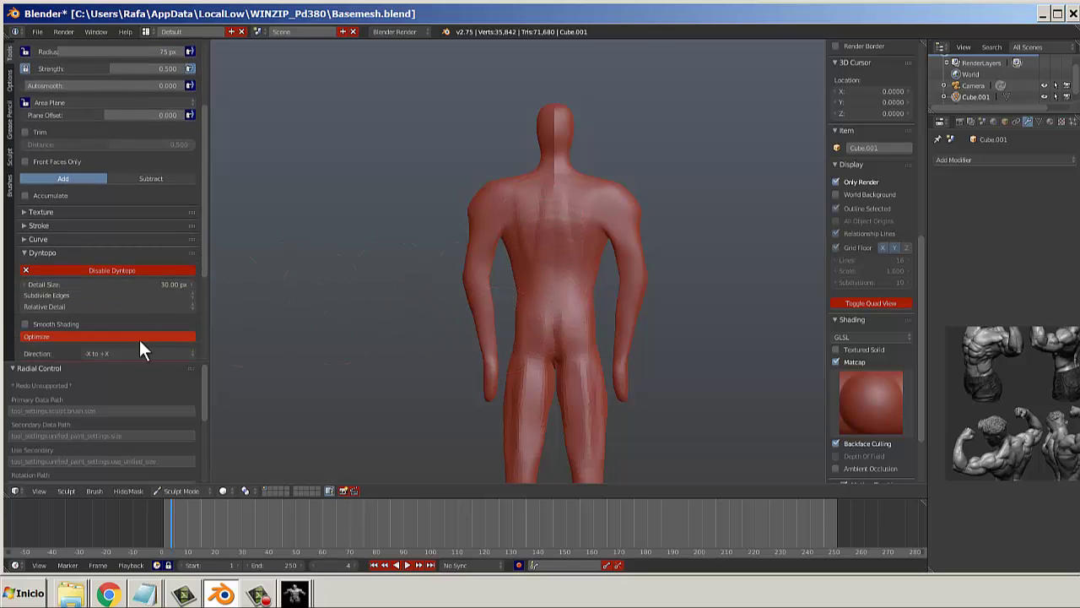
scroll(563, 278, "up", 4)
mouse_move(432, 121)
left_mouse_down()
mouse_move(448, 120)
mouse_move(434, 104)
mouse_move(424, 183)
mouse_move(477, 152)
mouse_move(425, 106)
left_mouse_up()
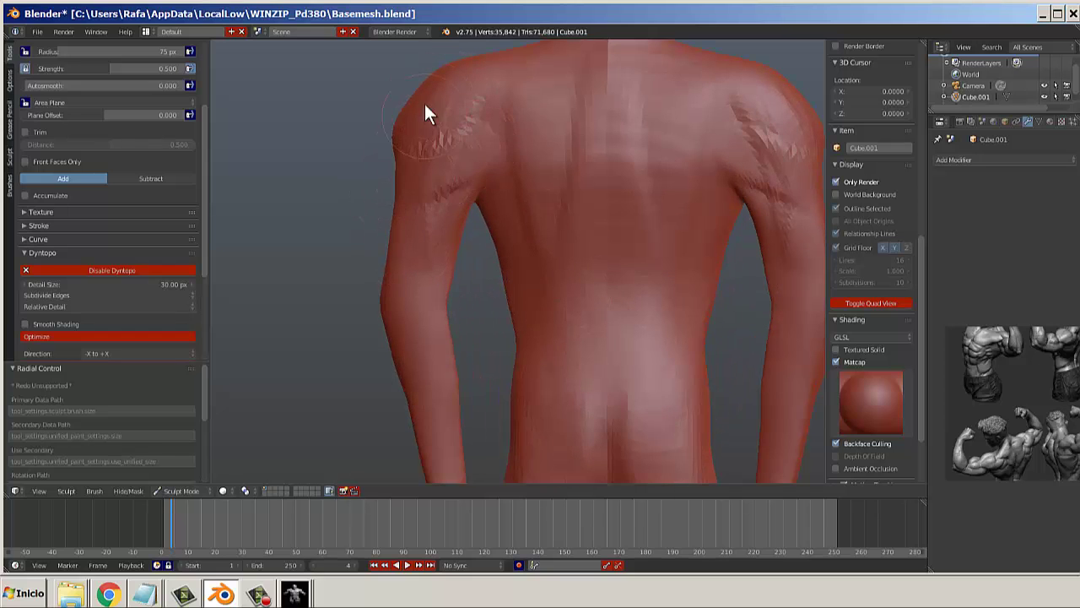
Reshape the upper arm from the side and at an angle with the Grab brush.
middle_click_drag(397, 203, 546, 203)
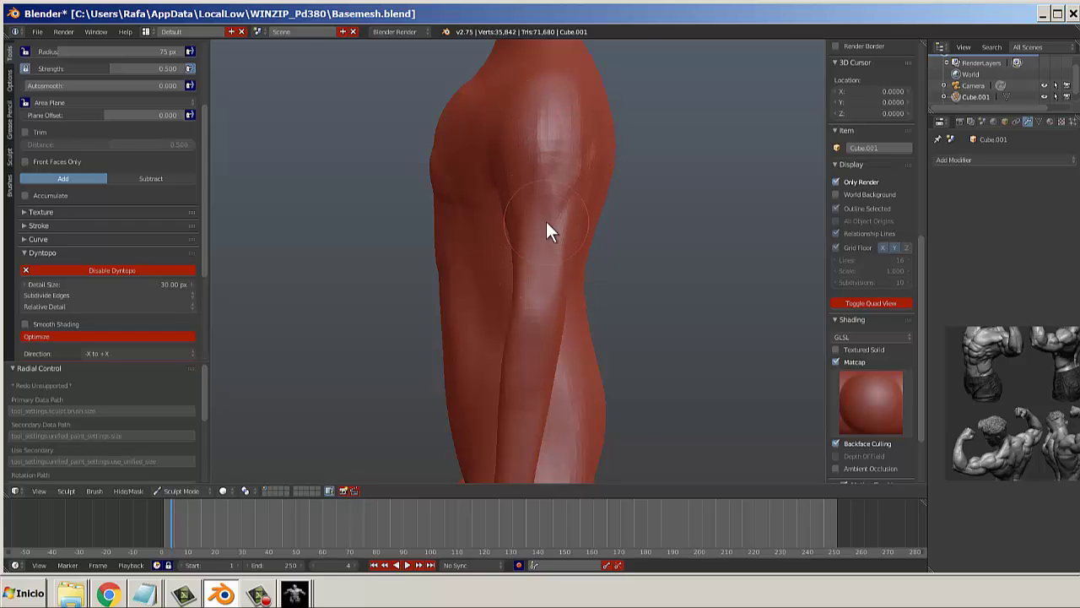
scroll(546, 221, "up", 2)
scroll(109, 111, "up", 5)
left_click(118, 111)
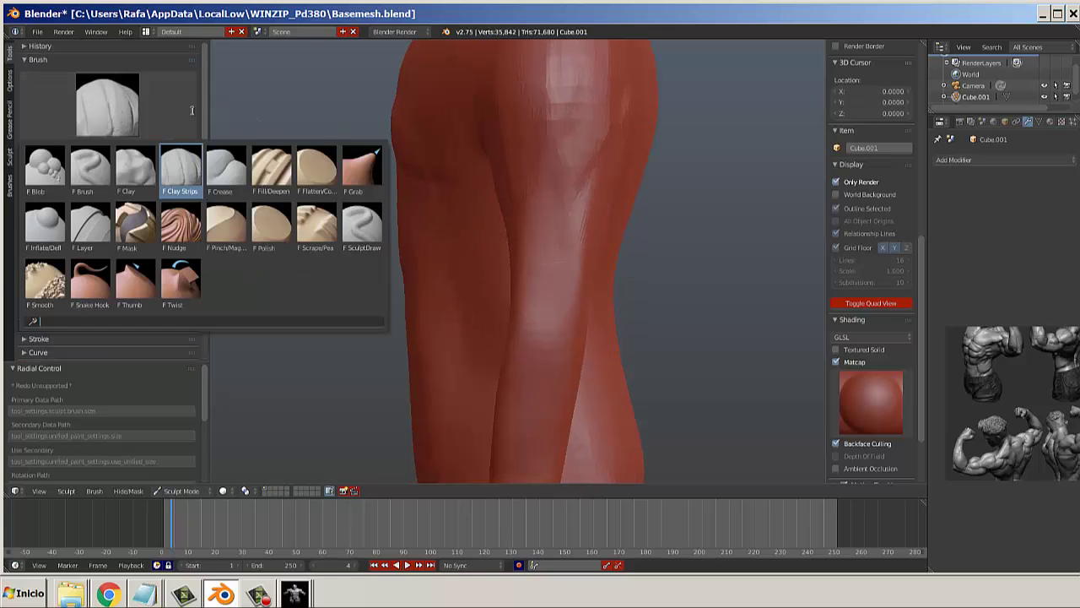
left_click(362, 169)
key("f")
left_click(615, 227)
mouse_move(600, 228)
left_mouse_down()
mouse_move(618, 238)
mouse_move(552, 234)
mouse_move(512, 217)
mouse_move(489, 224)
left_mouse_up()
mouse_move(488, 221)
middle_mouse_down()
mouse_move(641, 282)
mouse_move(646, 261)
middle_mouse_up()
mouse_move(663, 262)
left_mouse_down()
mouse_move(610, 352)
mouse_move(630, 369)
mouse_move(623, 362)
left_mouse_up()
Enlarge the Grab brush radius to 157 px and refine the arm's profile around the elbow.
key("f")
left_click(533, 350)
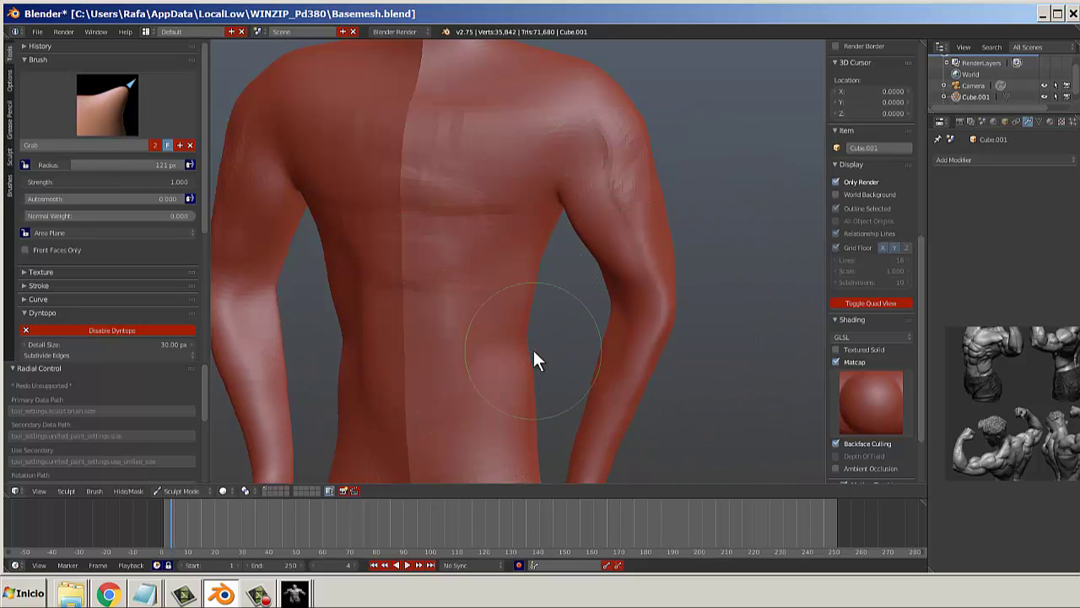
mouse_move(533, 350)
middle_mouse_down()
mouse_move(594, 359)
mouse_move(560, 339)
middle_mouse_up()
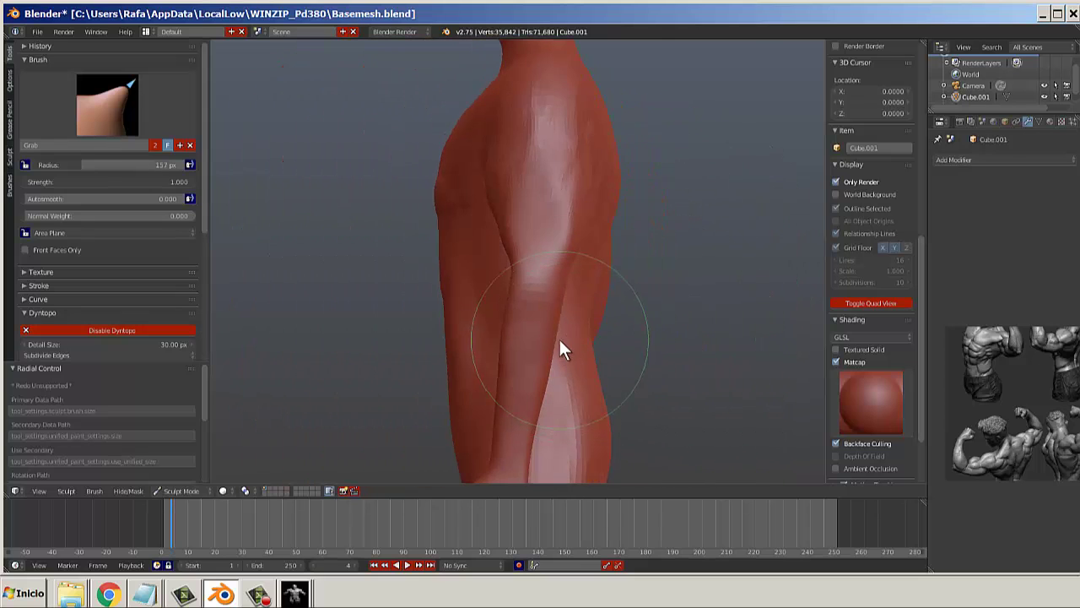
mouse_move(551, 327)
left_mouse_down()
mouse_move(565, 329)
mouse_move(546, 325)
left_mouse_up()
middle_click_drag(564, 308, 604, 295)
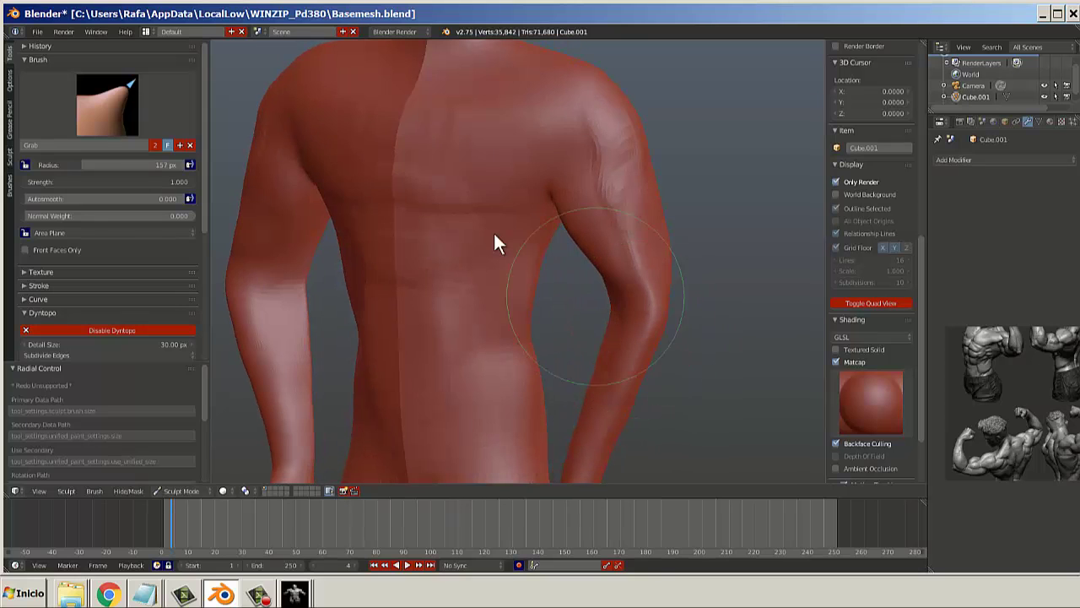
Switch to Clay Strips, resize the brush and add volume to the chest and upper arm.
left_click(115, 103)
left_click(181, 171)
scroll(625, 191, "up", 2)
key("f")
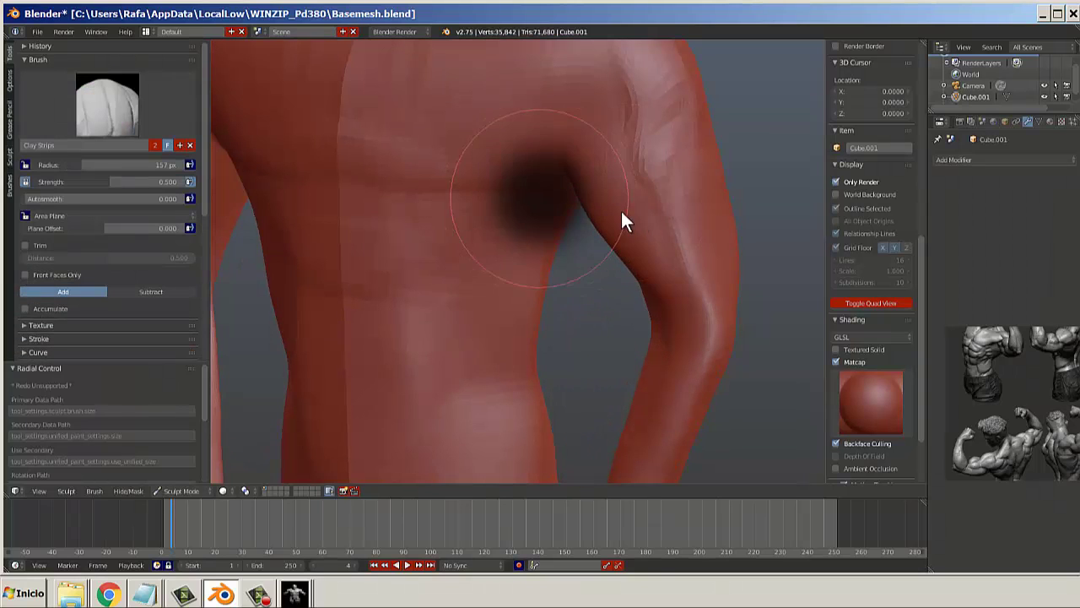
left_click(620, 210)
left_click(126, 129)
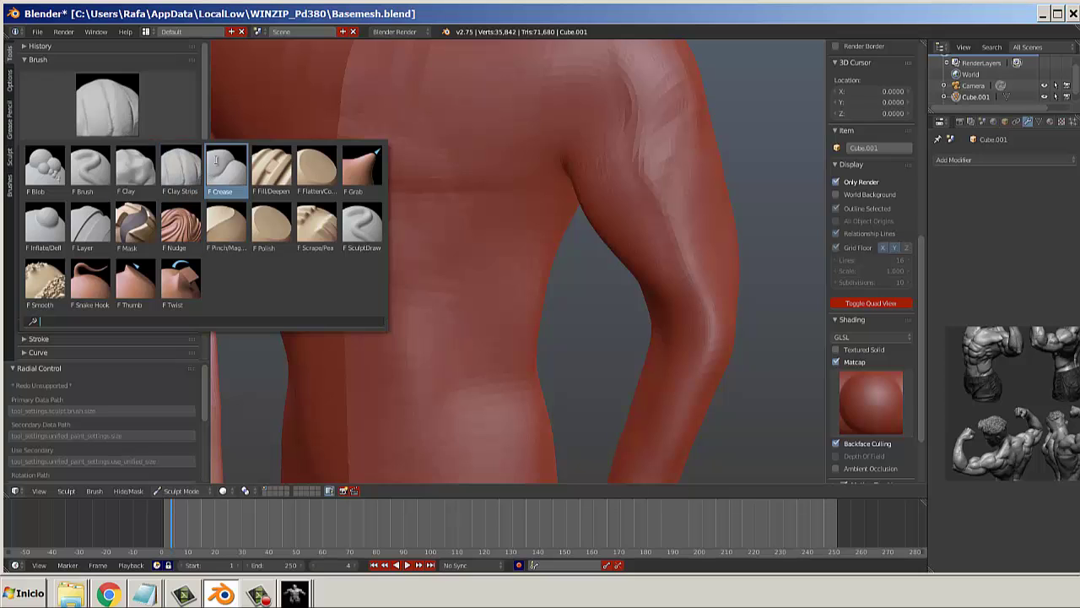
left_click(137, 169)
left_click(107, 105)
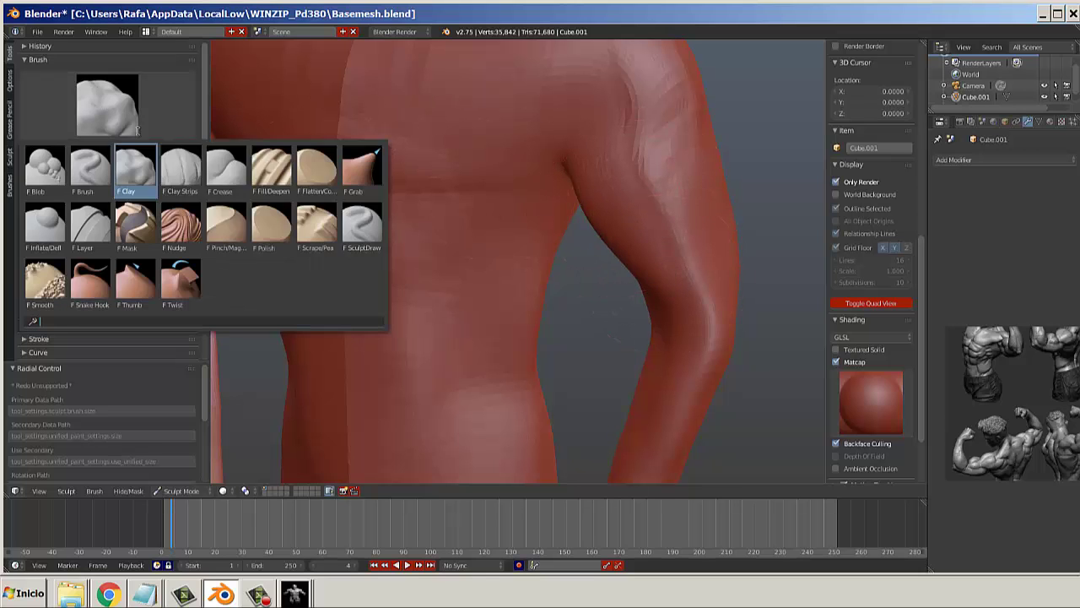
left_click(179, 173)
View the arm from the side, reduce the Clay Strips radius to 55 px and bring up the dynamic topology settings.
middle_click_drag(473, 203, 548, 210)
scroll(547, 200, "down", 2)
key("f")
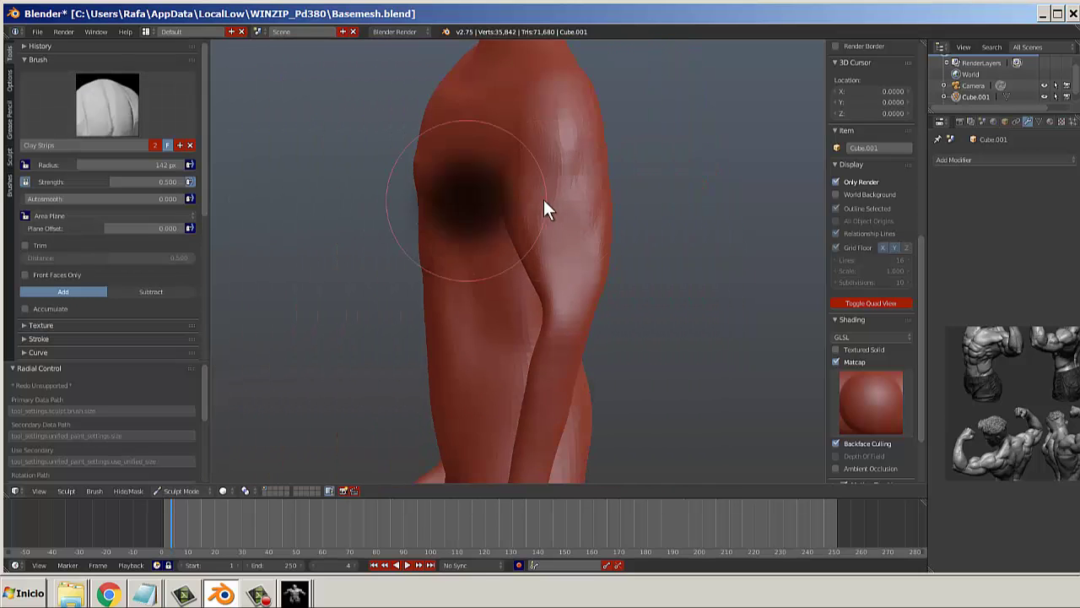
left_click(498, 194)
scroll(338, 168, "down", 1)
scroll(169, 305, "down", 2)
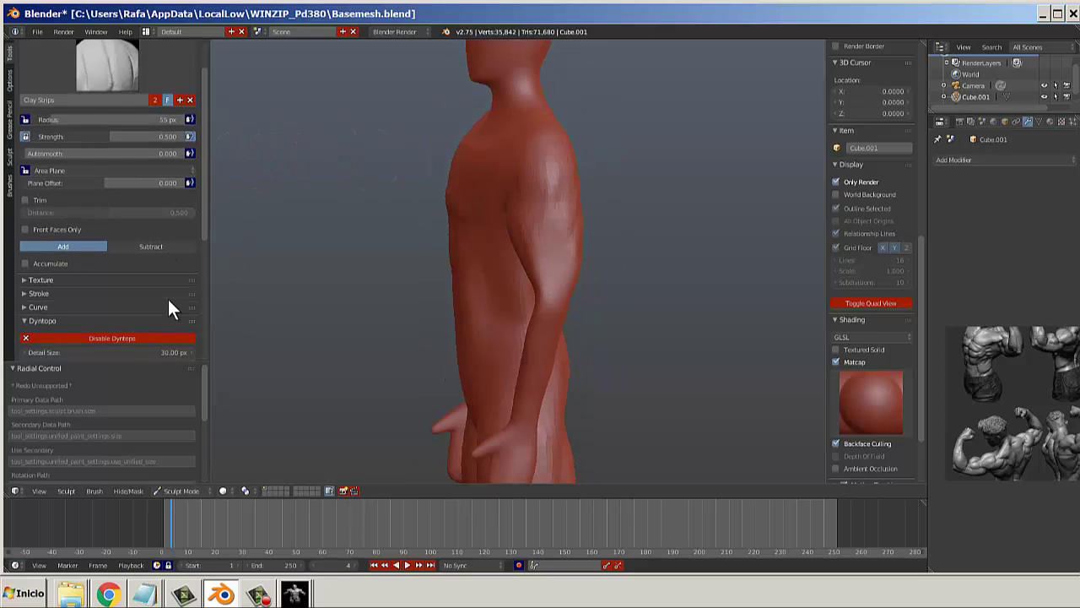
scroll(561, 160, "up", 3)
scroll(591, 142, "down", 2)
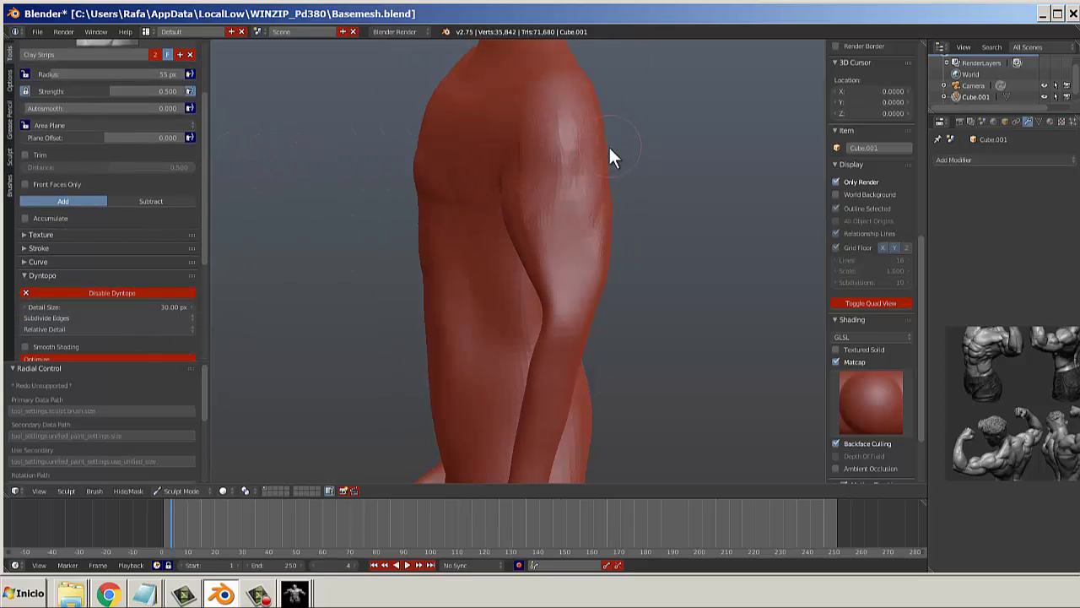
Enlarge the Clay Strips radius to about 95 px and build up the shoulder and outer upper arm from the side.
middle_click_drag(608, 145, 591, 166)
key("f")
left_click(576, 164)
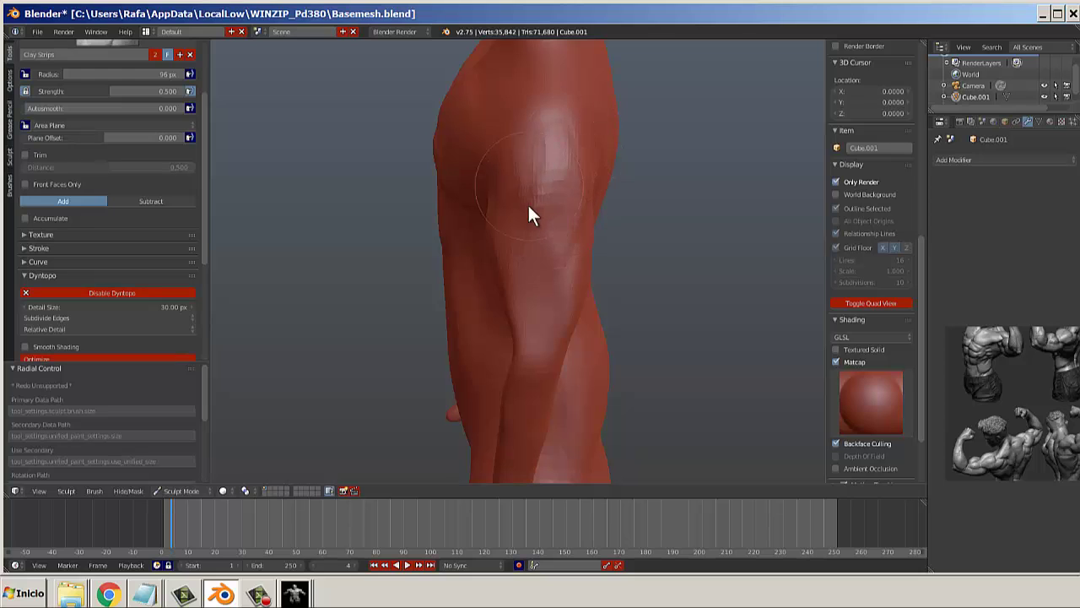
mouse_move(571, 258)
middle_mouse_down()
mouse_move(569, 274)
mouse_move(588, 173)
middle_mouse_up()
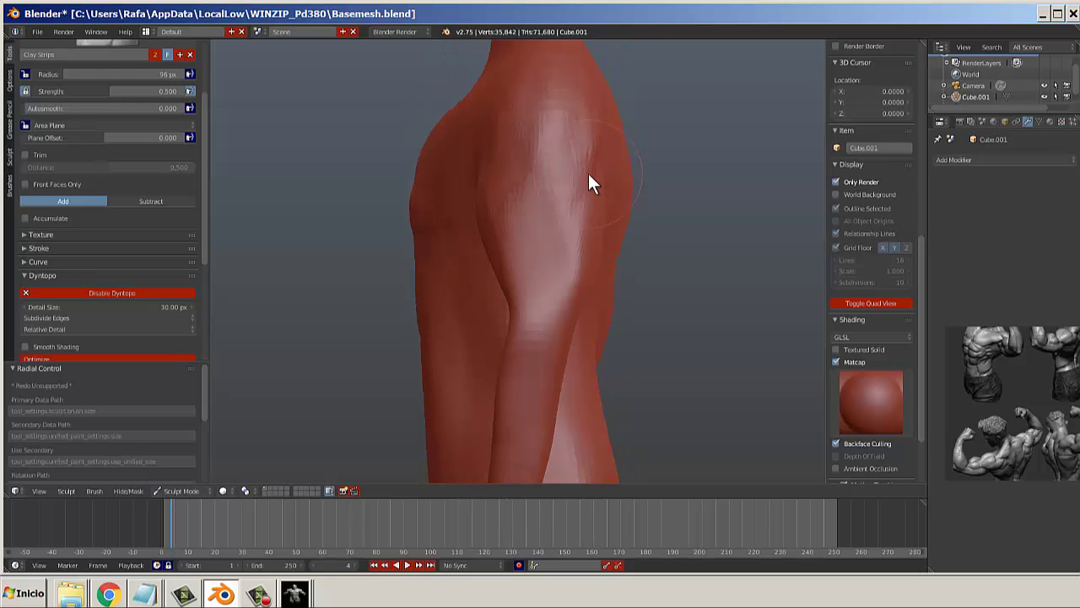
mouse_move(575, 193)
left_mouse_down()
mouse_move(542, 263)
mouse_move(543, 228)
left_mouse_up()
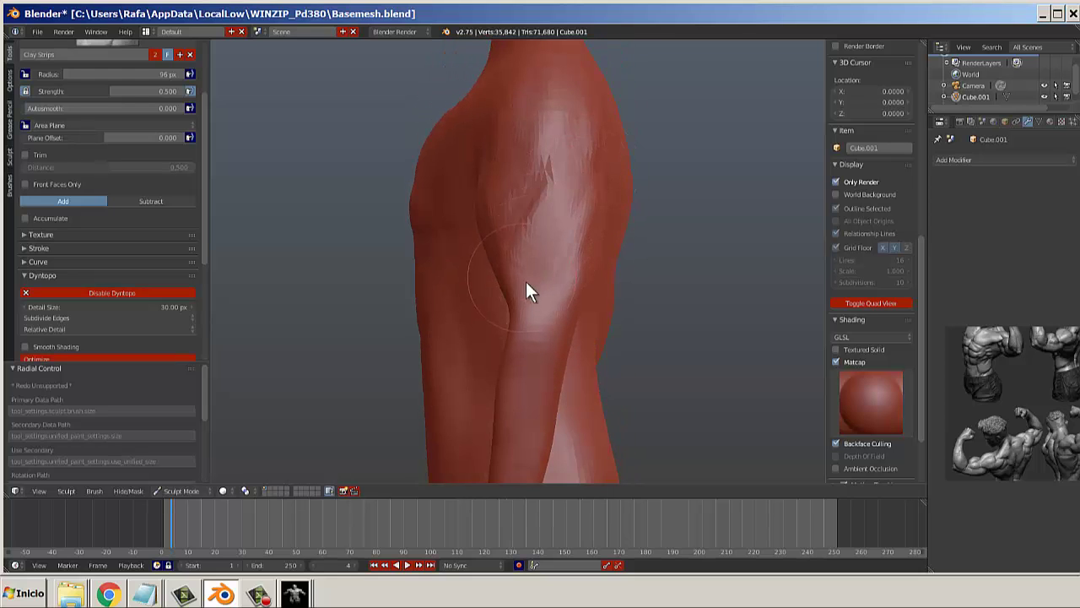
Set the Clay Strips radius to 90 px and add volume along the upper arm from an angled view.
middle_click_drag(526, 281, 618, 290)
key("f")
left_click(615, 280)
mouse_move(633, 272)
left_mouse_down()
mouse_move(616, 285)
mouse_move(637, 304)
left_mouse_up()
scroll(97, 46, "up", 2)
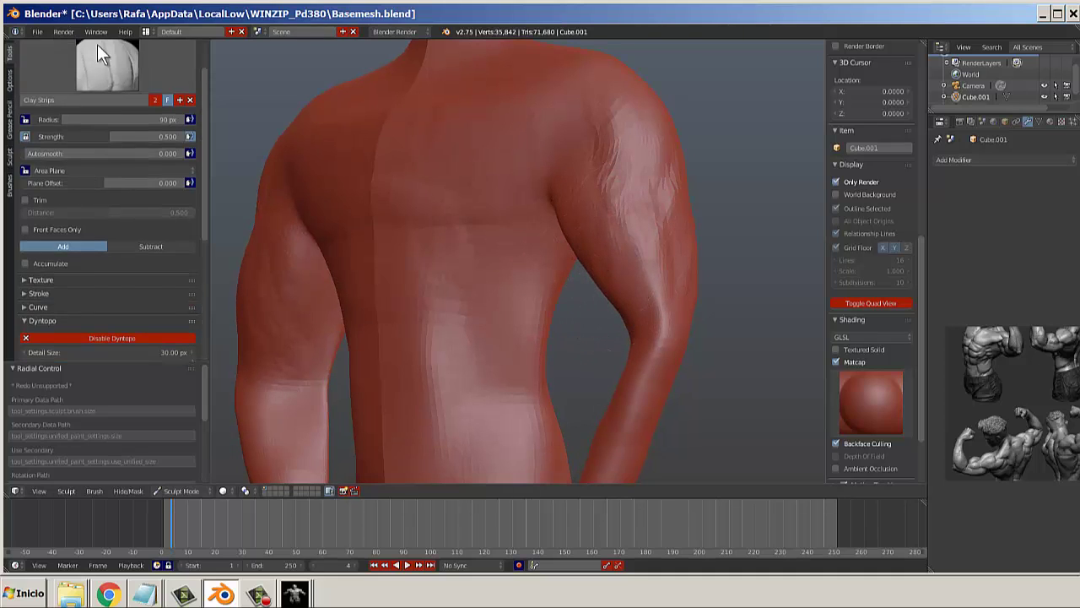
Bulge the biceps using the Inflate/Deflate brush with a 127 px radius.
left_click(100, 52)
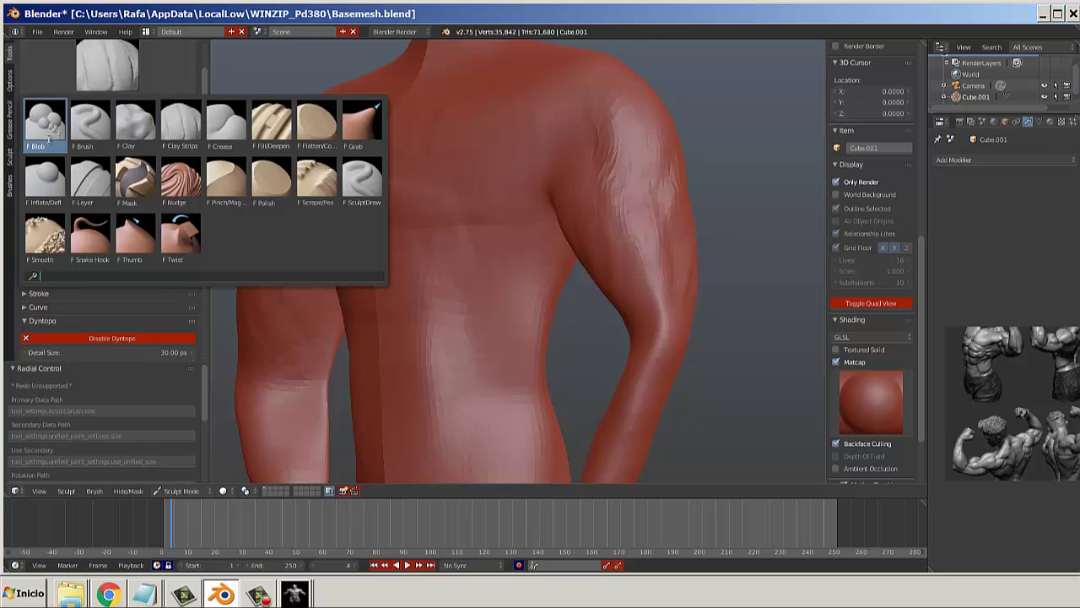
left_click(45, 179)
scroll(595, 317, "up", 2)
mouse_move(616, 238)
left_mouse_down()
mouse_move(663, 307)
mouse_move(667, 226)
mouse_move(641, 229)
mouse_move(625, 260)
mouse_move(668, 345)
mouse_move(656, 278)
mouse_move(680, 374)
mouse_move(639, 312)
left_mouse_up()
mouse_move(638, 302)
middle_mouse_down()
mouse_move(680, 292)
mouse_move(665, 251)
middle_mouse_up()
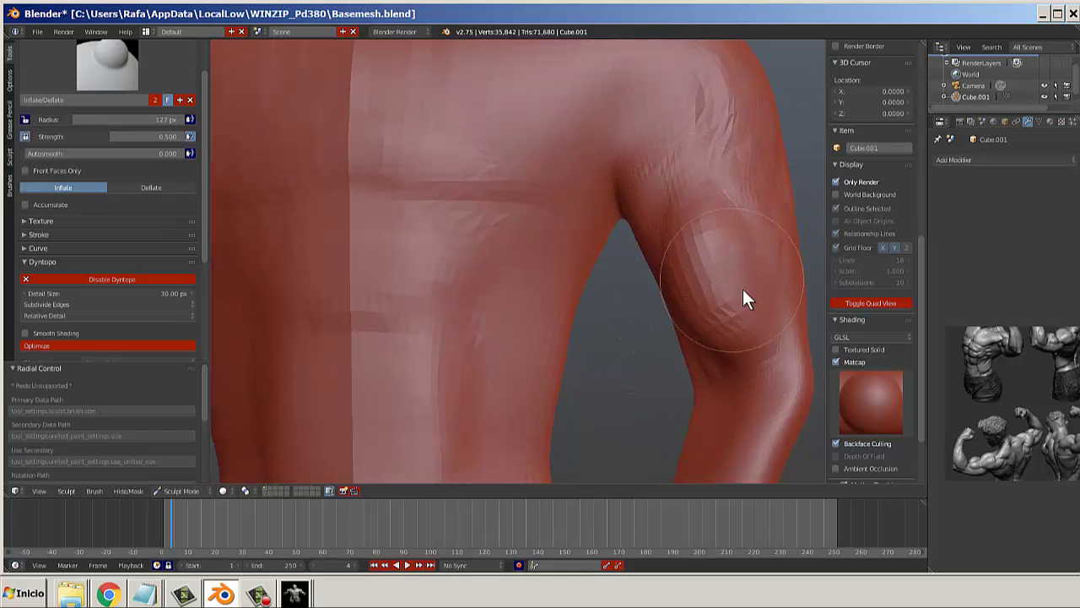
middle_click_drag(743, 289, 790, 300)
middle_click_drag(665, 267, 611, 242)
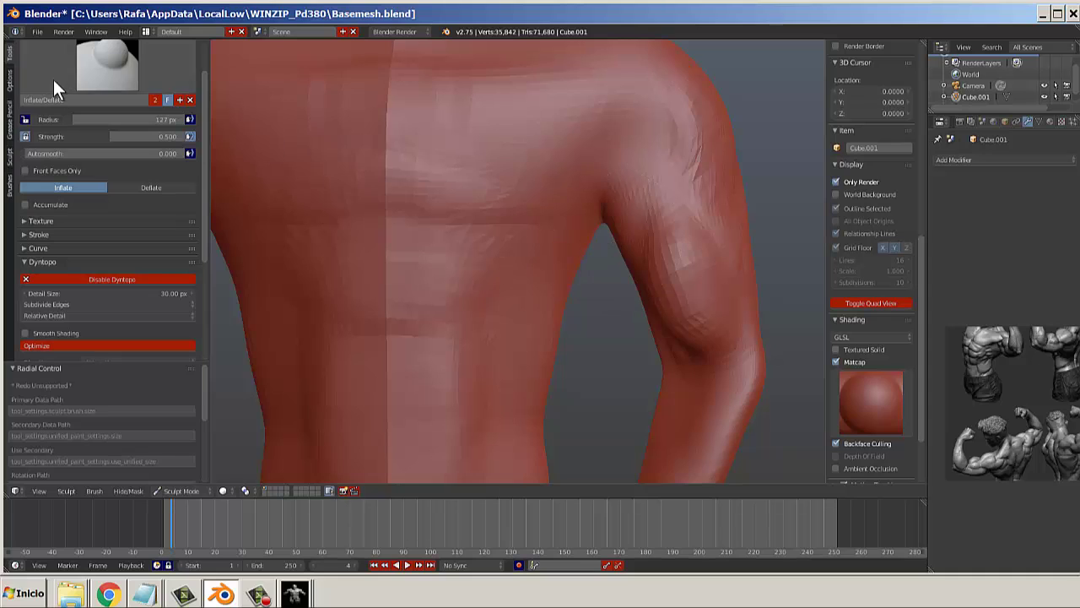
Switch back to Clay Strips, reduce the radius to 88 px and build up the outer and lower chest.
left_click(92, 67)
left_click(181, 118)
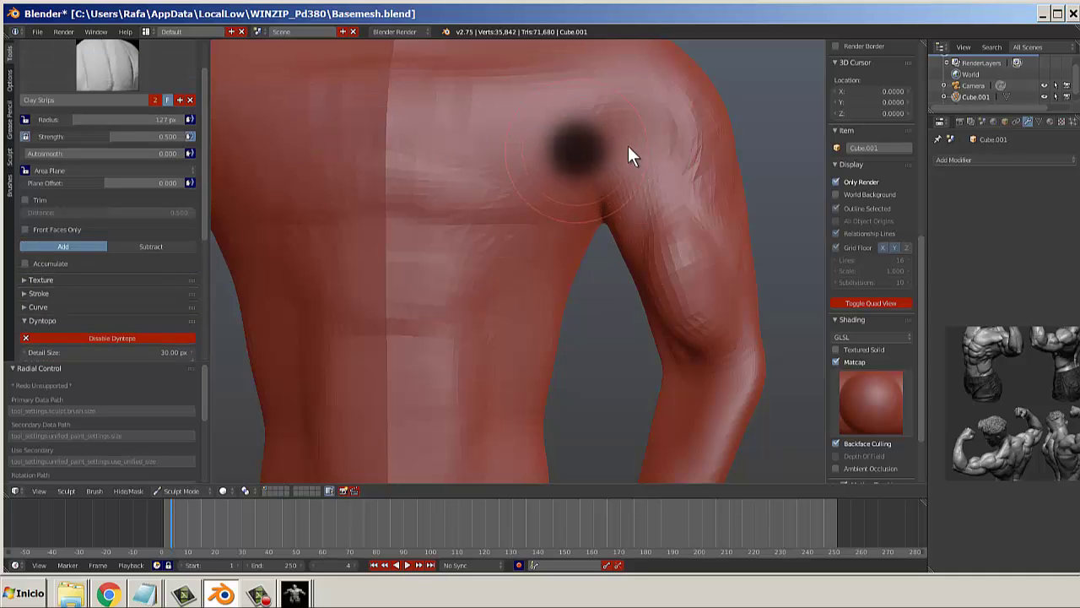
mouse_move(503, 205)
left_mouse_down()
mouse_move(633, 131)
mouse_move(566, 203)
mouse_move(631, 152)
left_mouse_up()
mouse_move(509, 237)
left_mouse_down()
mouse_move(571, 149)
mouse_move(603, 128)
mouse_move(547, 167)
left_mouse_up()
scroll(553, 192, "down", 5)
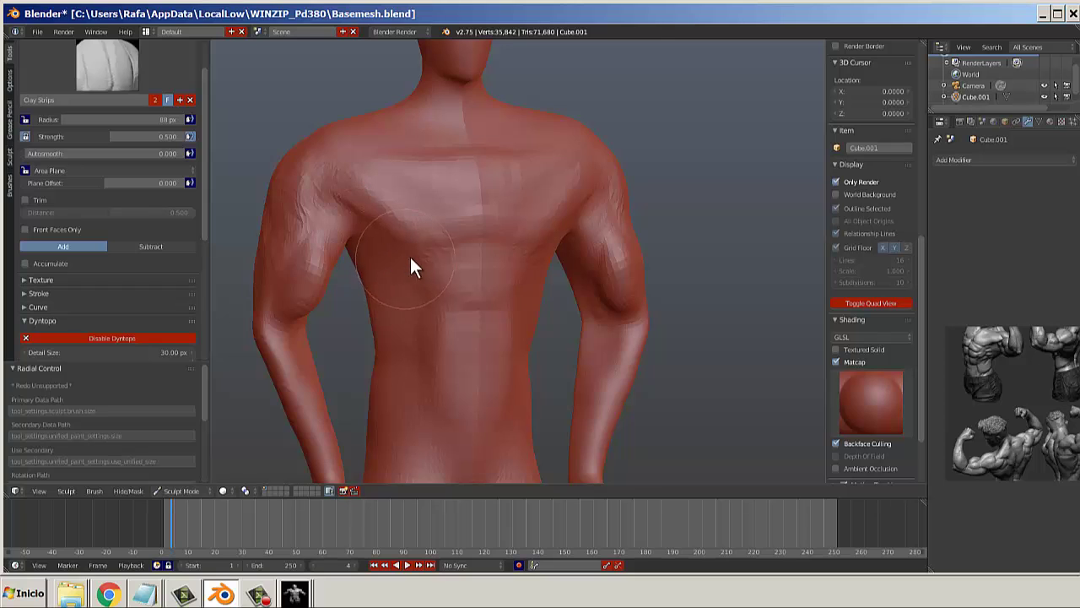
scroll(430, 253, "down", 3)
middle_click_drag(446, 248, 511, 225)
scroll(523, 190, "up", 4)
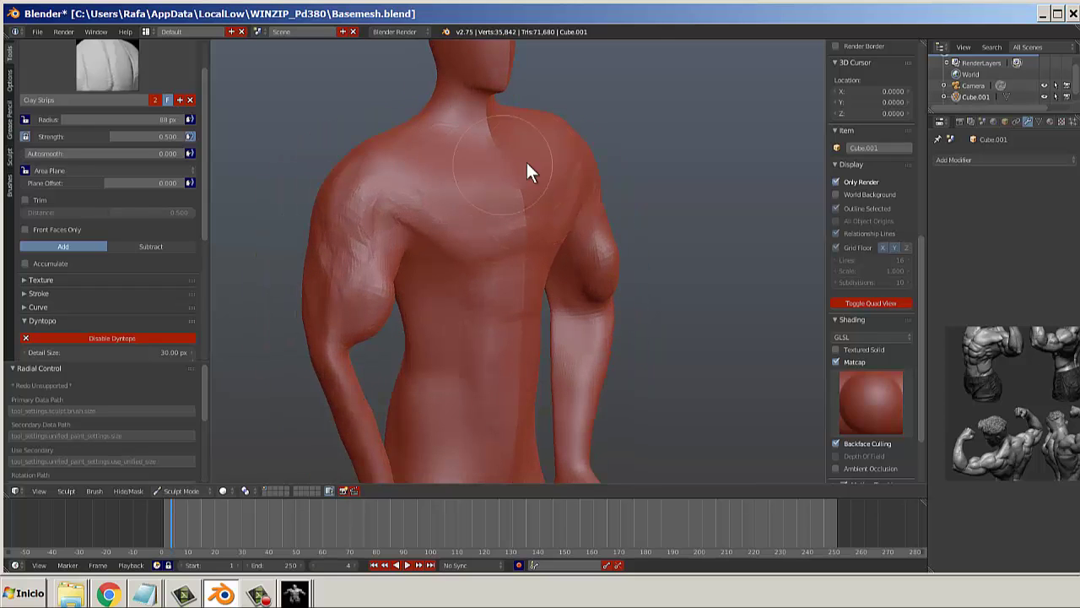
middle_click_drag(527, 168, 453, 244)
scroll(450, 287, "down", 2)
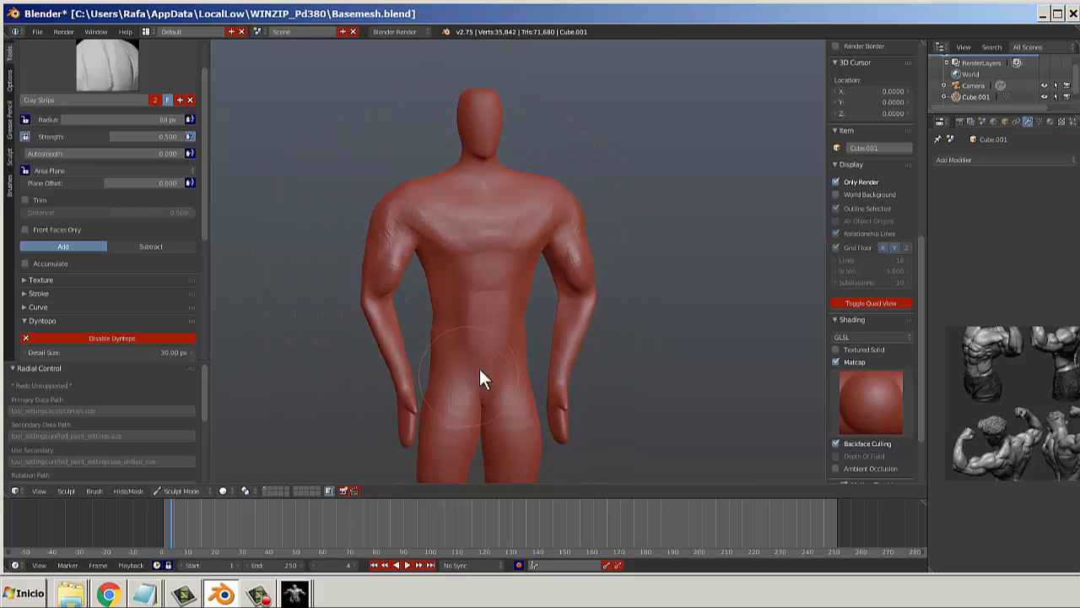
Carve horizontal abdominal grooves with the Crease brush at a 48 px radius, undoing the unwanted stroke.
middle_click_drag(479, 380, 473, 306)
scroll(473, 307, "up", 2)
left_click(105, 84)
left_click(238, 122)
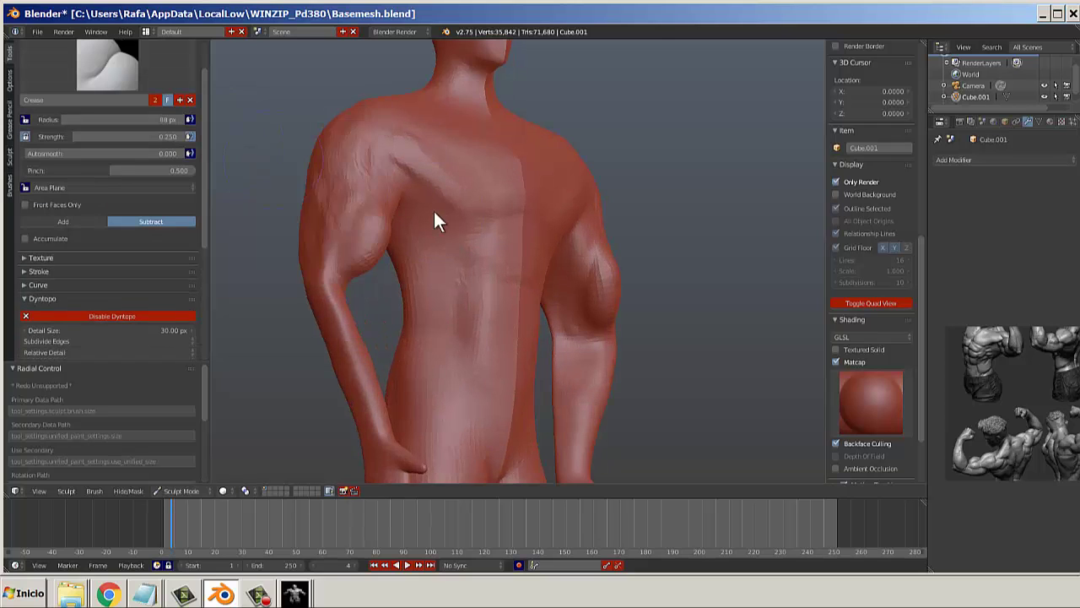
scroll(433, 221, "up", 2)
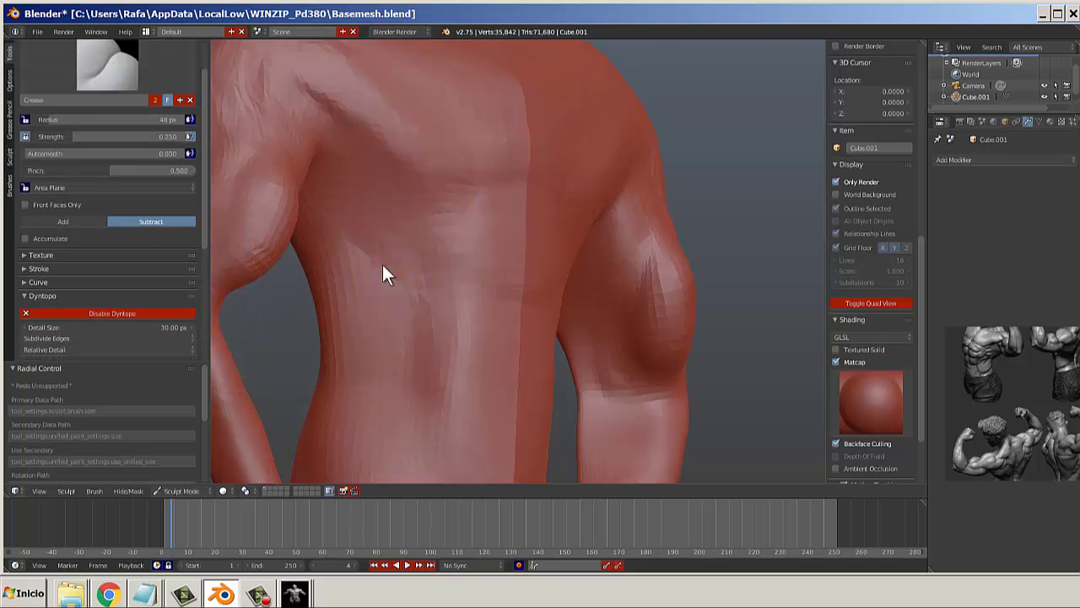
middle_click_drag(480, 253, 393, 273)
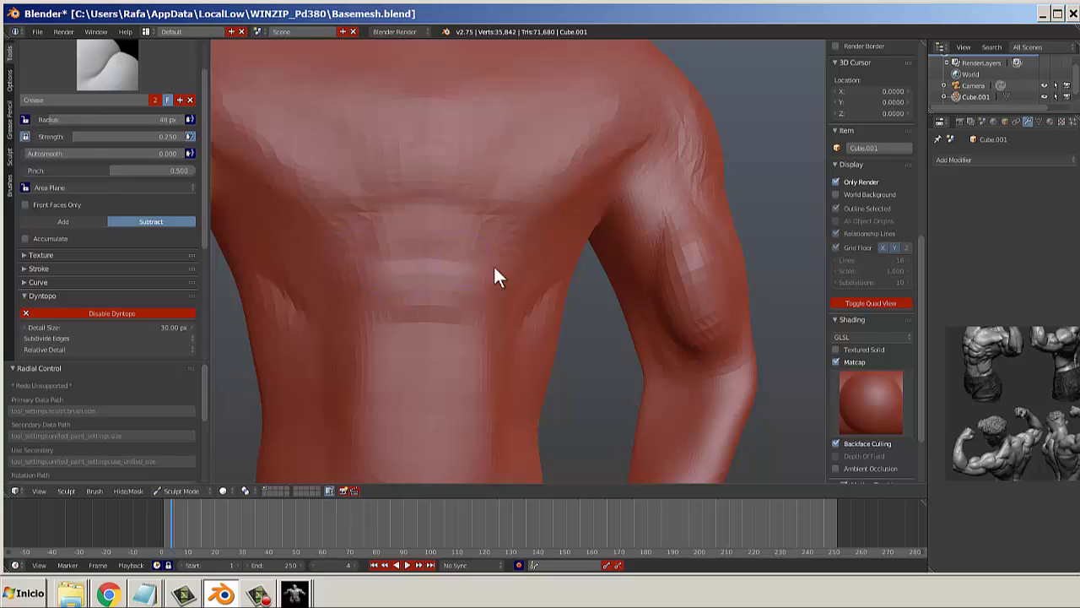
left_click_drag(361, 314, 477, 313)
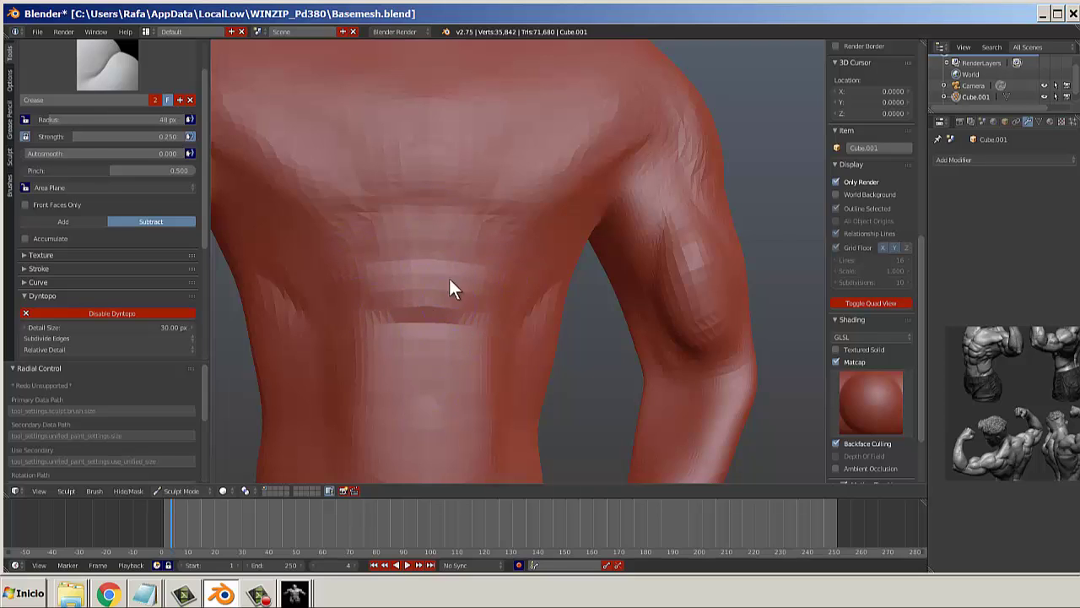
key("ctrl+z")
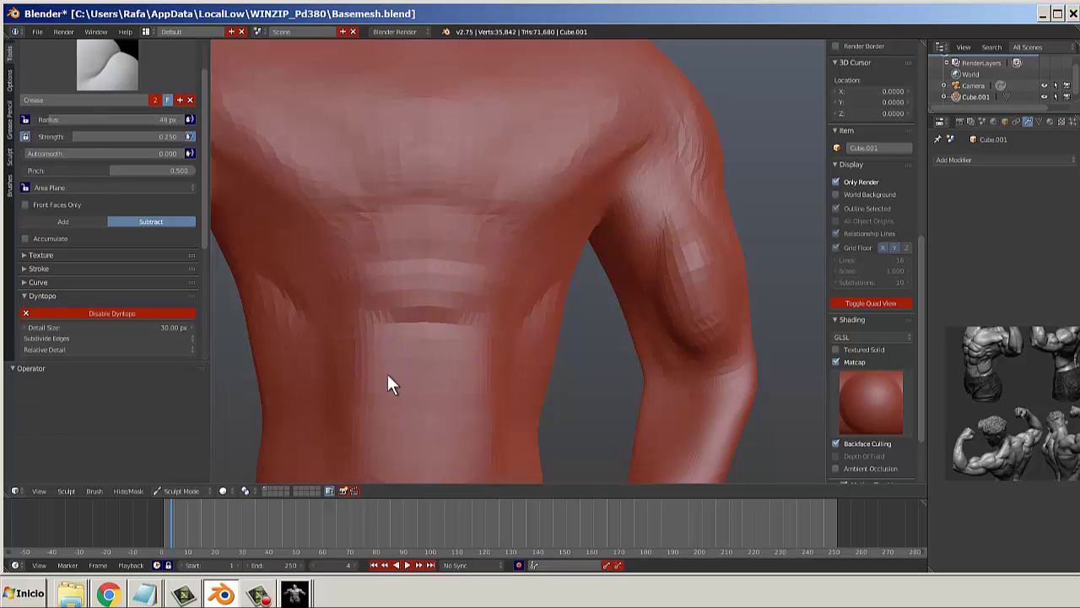
Inflate the abdominal muscle blocks with the Inflate/Deflate brush at a 63 px radius and 0.895 strength.
left_click(107, 66)
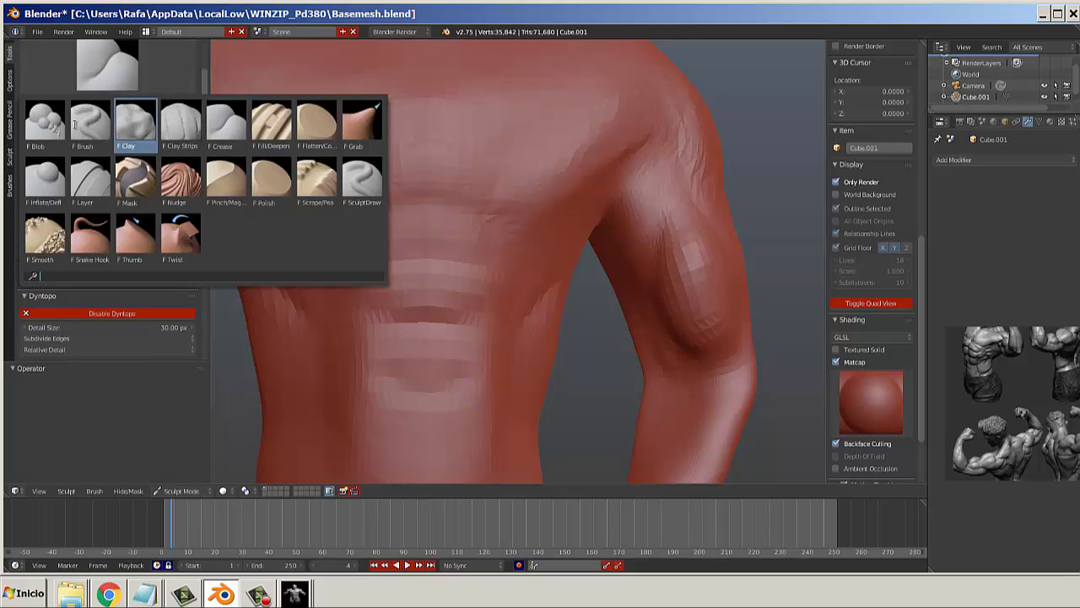
left_click(46, 183)
left_click(394, 264)
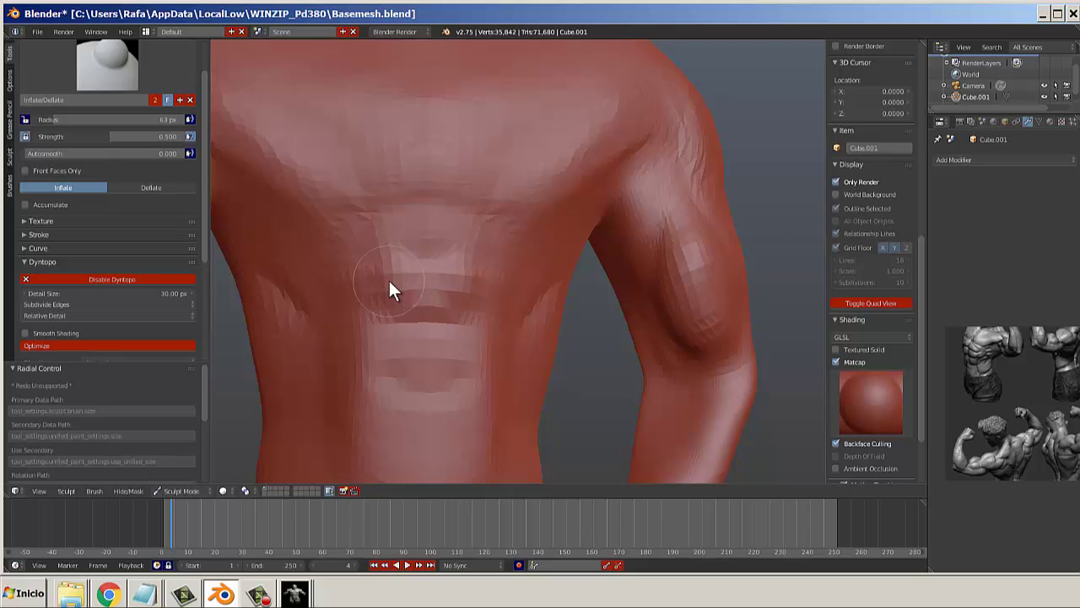
left_click_drag(100, 139, 159, 160)
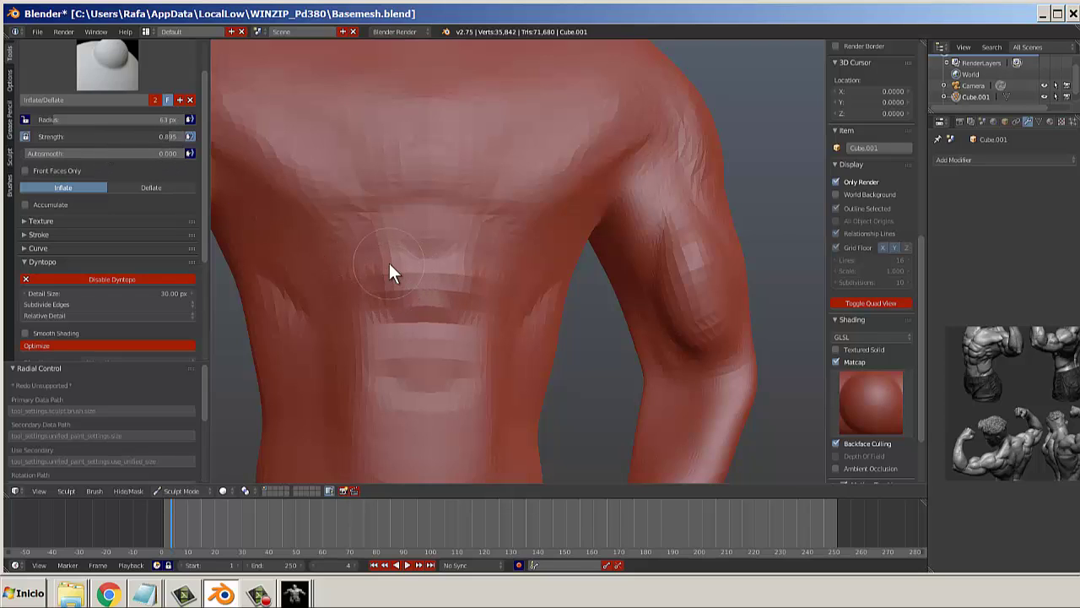
left_click_drag(389, 262, 388, 282)
left_click_drag(399, 217, 397, 245)
left_click_drag(394, 325, 394, 450)
scroll(415, 394, "down", 3)
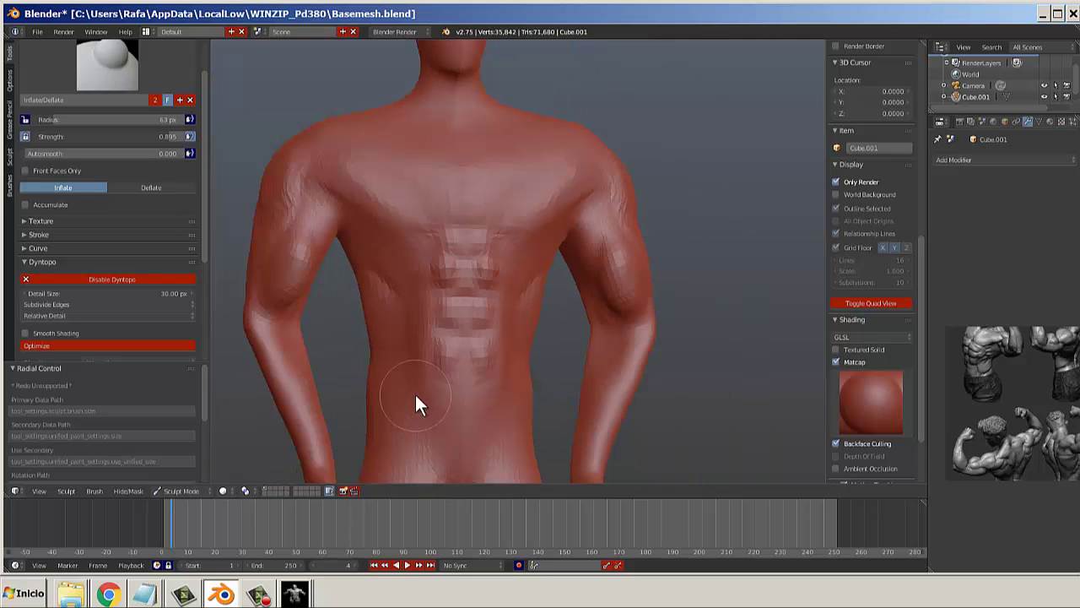
scroll(416, 401, "down", 3)
scroll(504, 353, "up", 1)
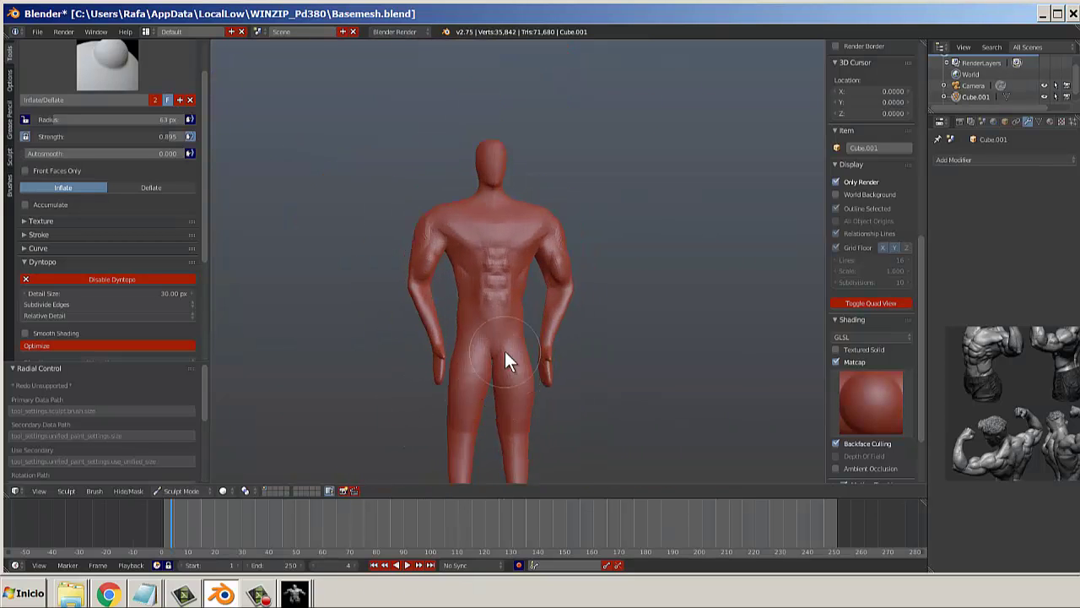
Inflate the back muscles around the shoulder blades and down both sides of the spine.
scroll(506, 349, "up", 4)
scroll(501, 400, "down", 1)
mouse_move(369, 164)
middle_mouse_down()
mouse_move(542, 172)
mouse_move(562, 208)
mouse_move(634, 178)
mouse_move(562, 150)
middle_mouse_up()
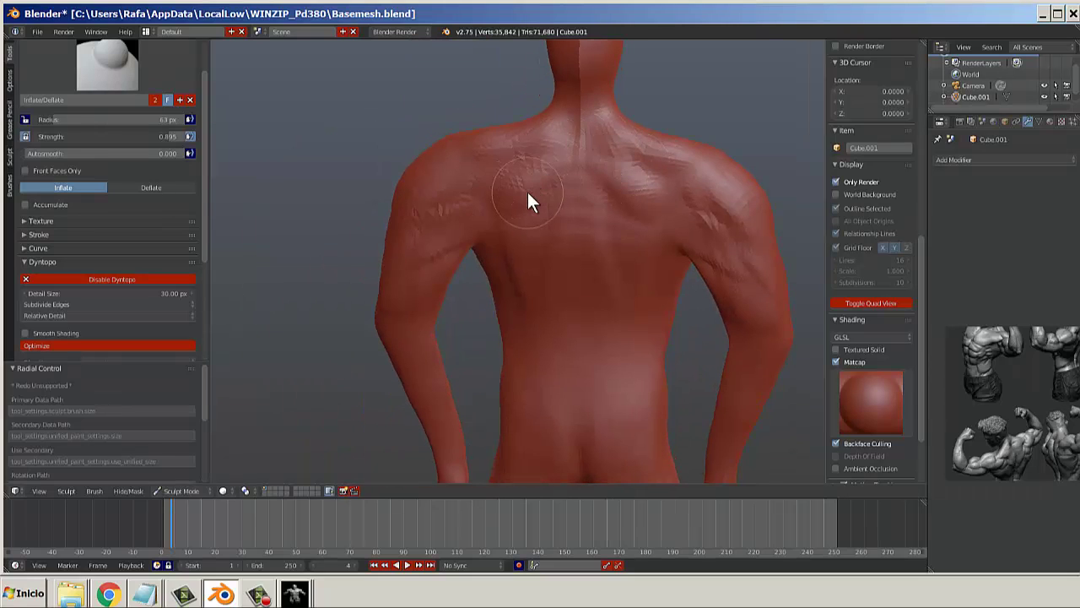
mouse_move(527, 200)
left_mouse_down()
mouse_move(550, 296)
mouse_move(498, 215)
mouse_move(557, 282)
mouse_move(533, 205)
mouse_move(562, 302)
left_mouse_up()
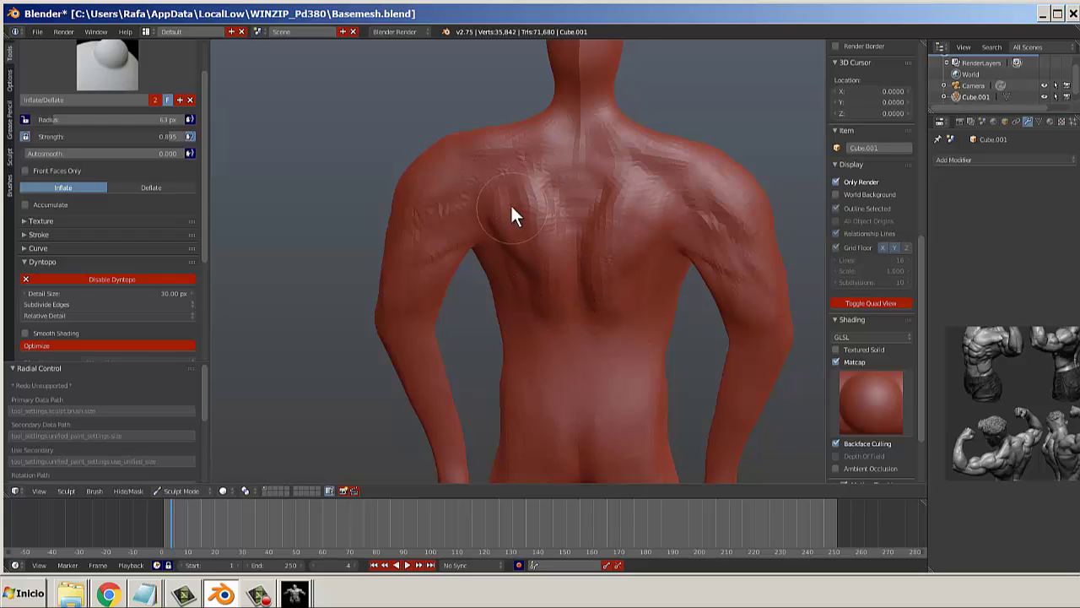
mouse_move(512, 205)
left_mouse_down()
mouse_move(511, 174)
mouse_move(540, 263)
left_mouse_up()
scroll(578, 207, "up", 3)
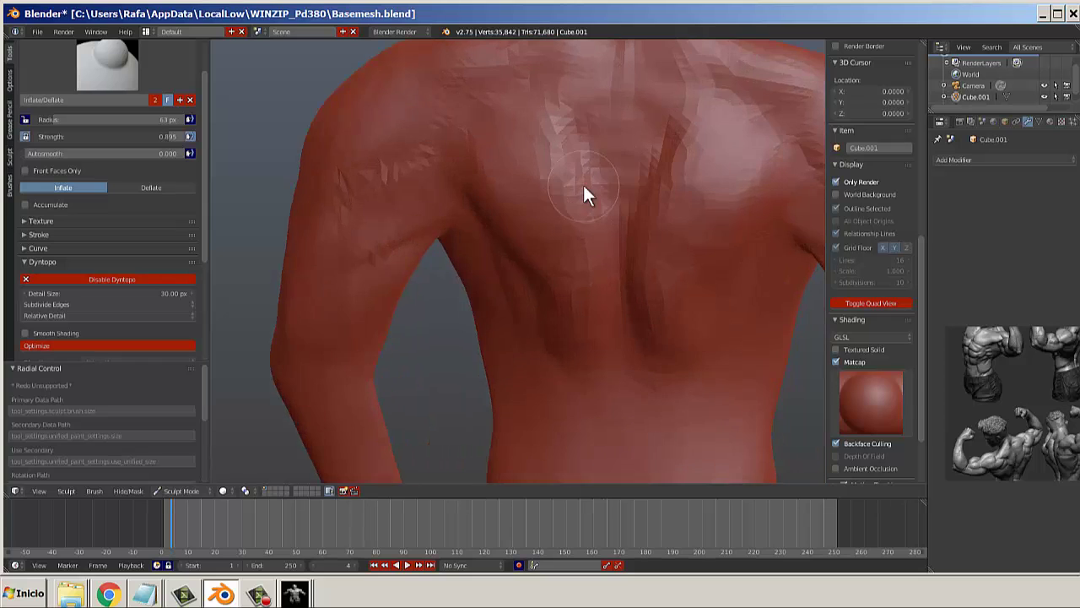
middle_click_drag(583, 195, 555, 253, "shift")
mouse_move(572, 200)
left_mouse_down()
mouse_move(600, 211)
mouse_move(594, 203)
mouse_move(543, 346)
mouse_move(518, 309)
left_mouse_up()
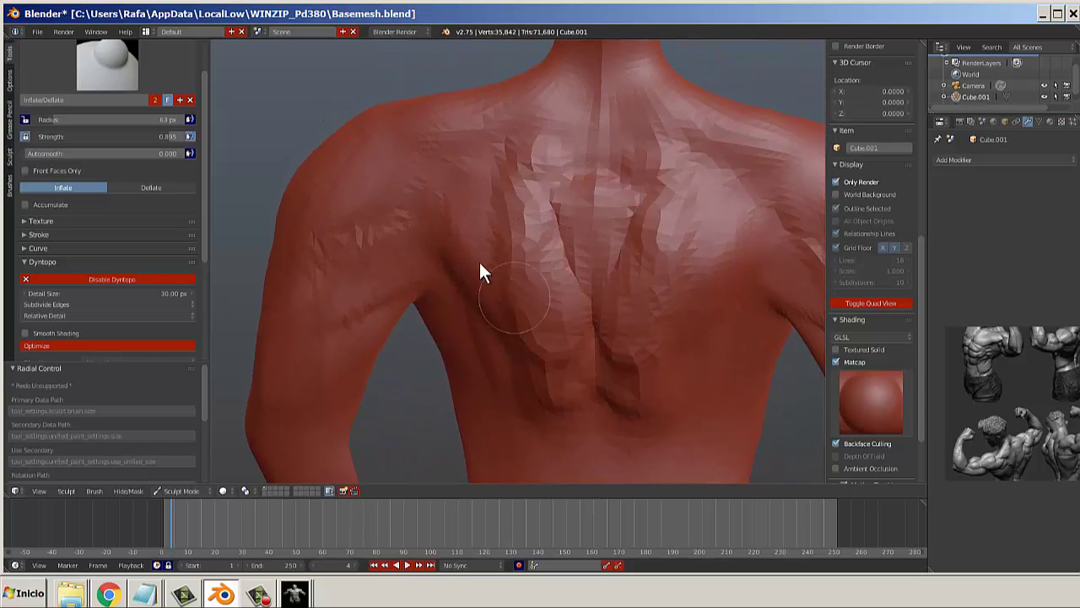
key("ctrl+z")
key("ctrl+z")
key("ctrl+z")
key("ctrl+z")
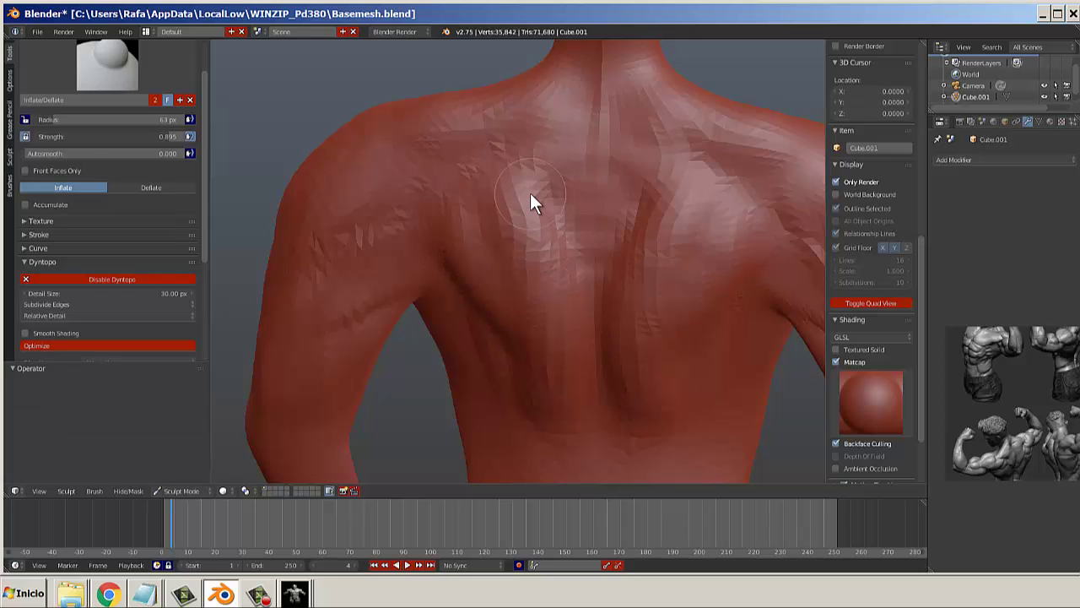
Switch to the Smooth brush and soften the rough surface across the back and shoulders.
left_click(104, 61)
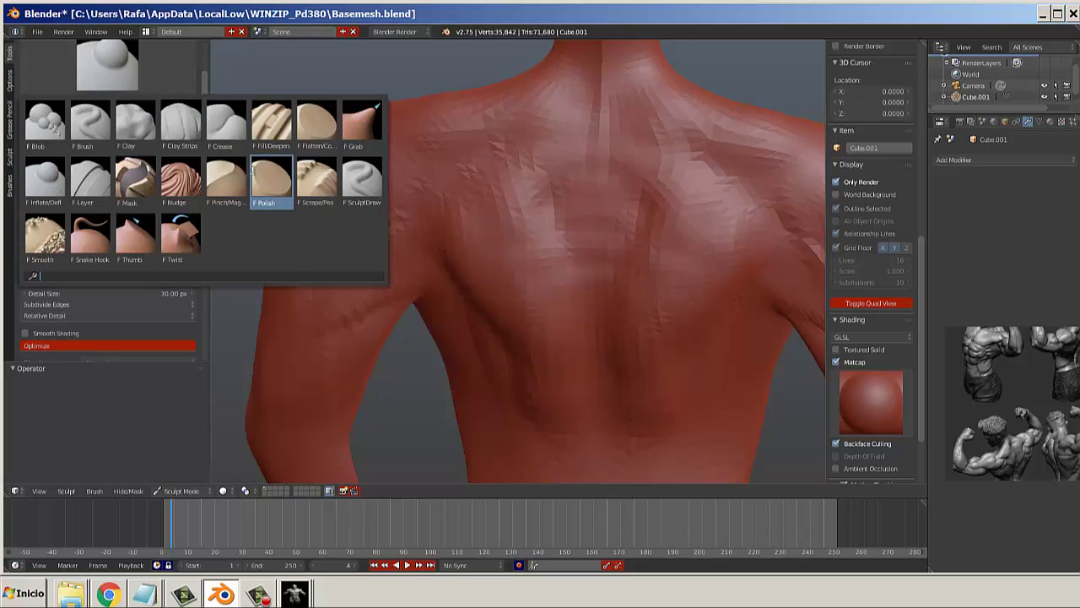
type("s")
left_click(61, 174)
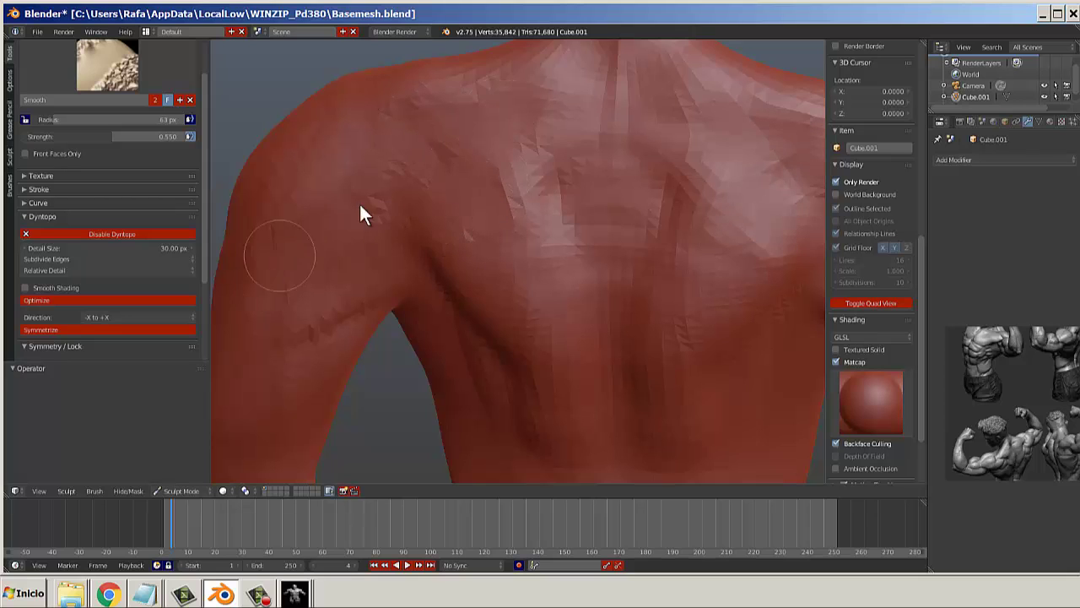
scroll(639, 270, "down", 5)
mouse_move(679, 257)
middle_mouse_down()
mouse_move(763, 252)
mouse_move(569, 235)
mouse_move(605, 223)
mouse_move(583, 219)
mouse_move(694, 238)
mouse_move(638, 265)
middle_mouse_up()
mouse_move(637, 265)
left_mouse_down()
mouse_move(460, 282)
mouse_move(453, 326)
mouse_move(552, 287)
mouse_move(519, 215)
left_mouse_up()
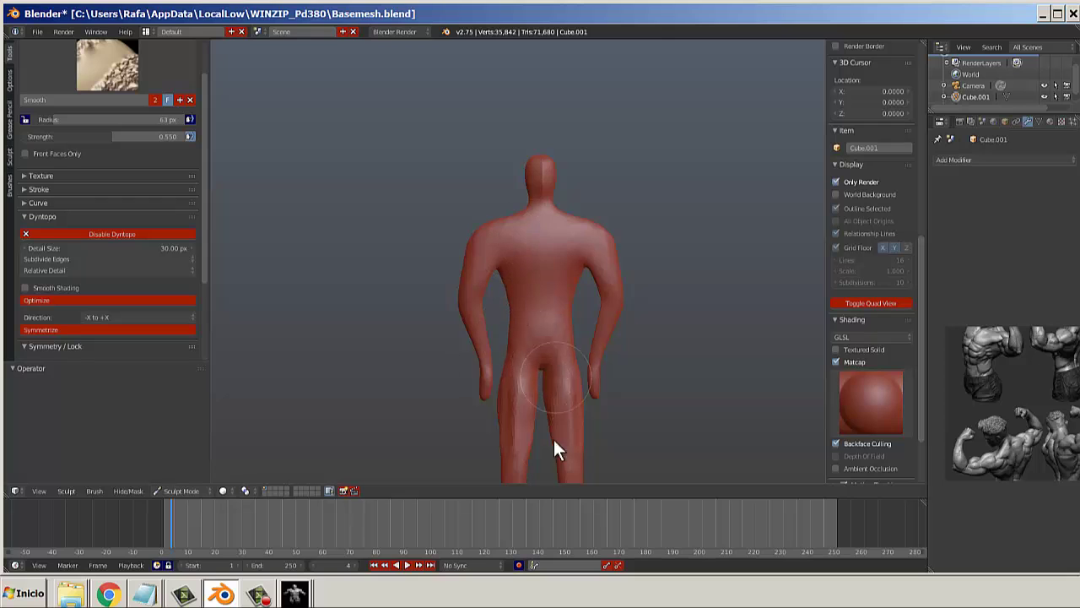
Examine the whole figure's proportions from the front, back and side, including the upper arm up close.
scroll(583, 379, "down", 3)
middle_click_drag(600, 357, 776, 379)
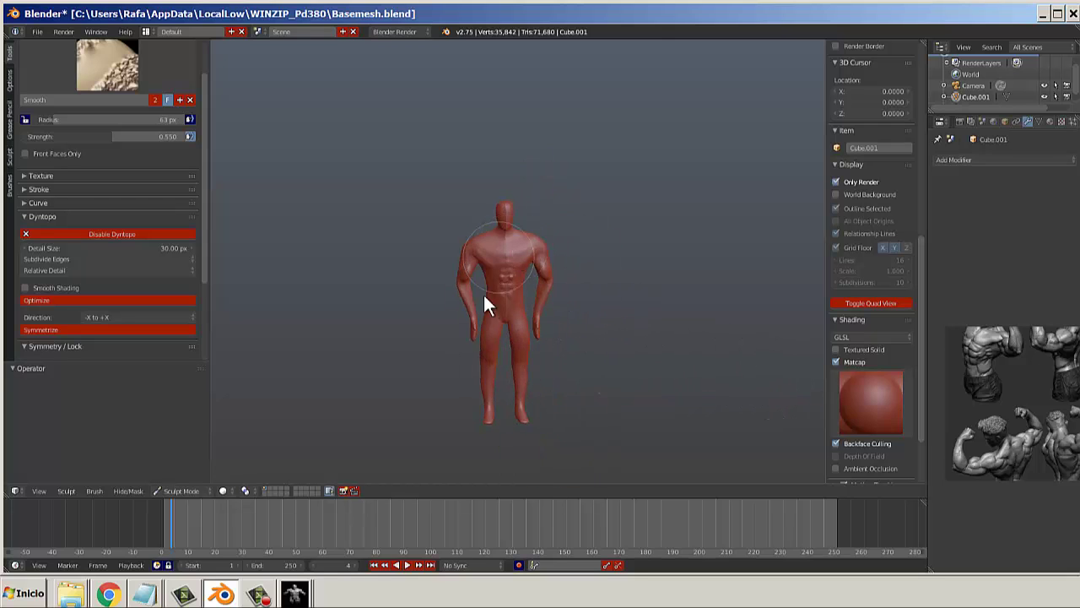
mouse_move(483, 294)
left_mouse_down()
mouse_move(496, 288)
mouse_move(454, 305)
mouse_move(526, 304)
left_mouse_up()
middle_click_drag(525, 304, 519, 305)
scroll(518, 306, "up", 1)
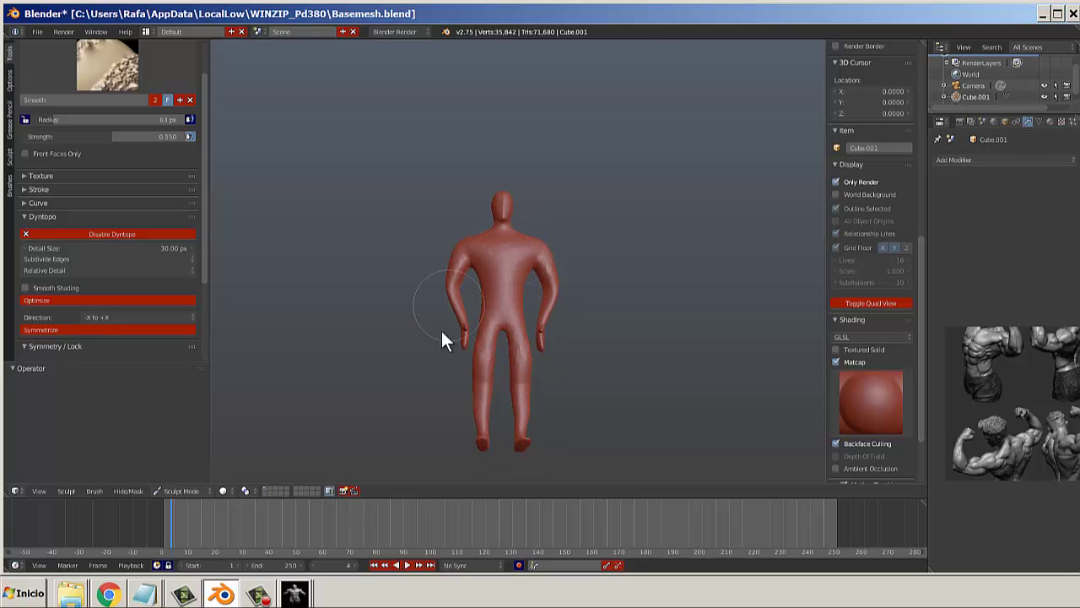
scroll(498, 342, "down", 2)
middle_click_drag(509, 347, 503, 401)
scroll(491, 208, "up", 2)
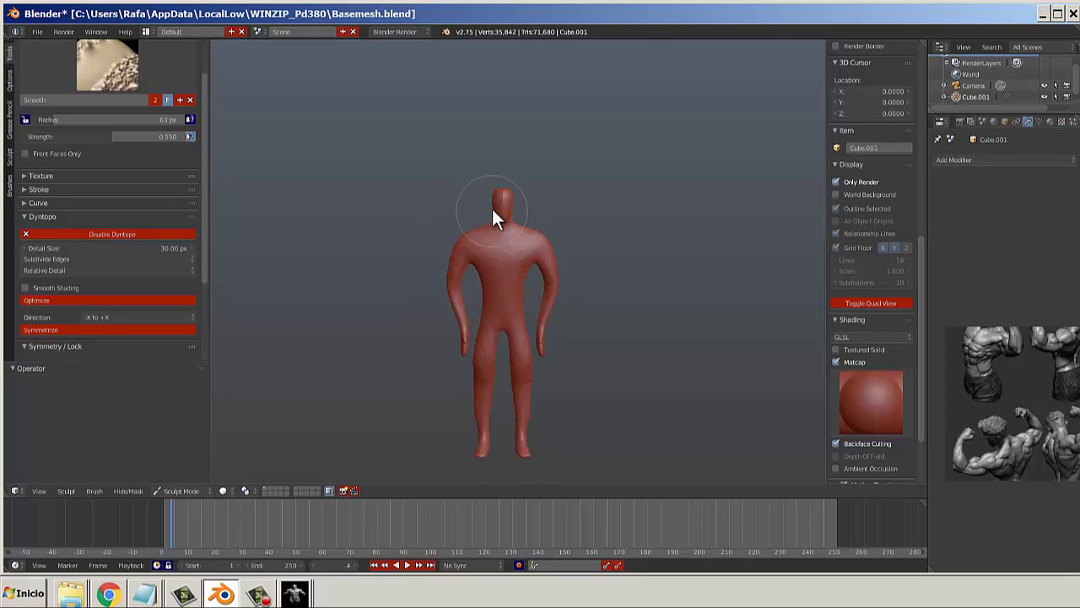
scroll(491, 207, "up", 4)
scroll(505, 266, "down", 3)
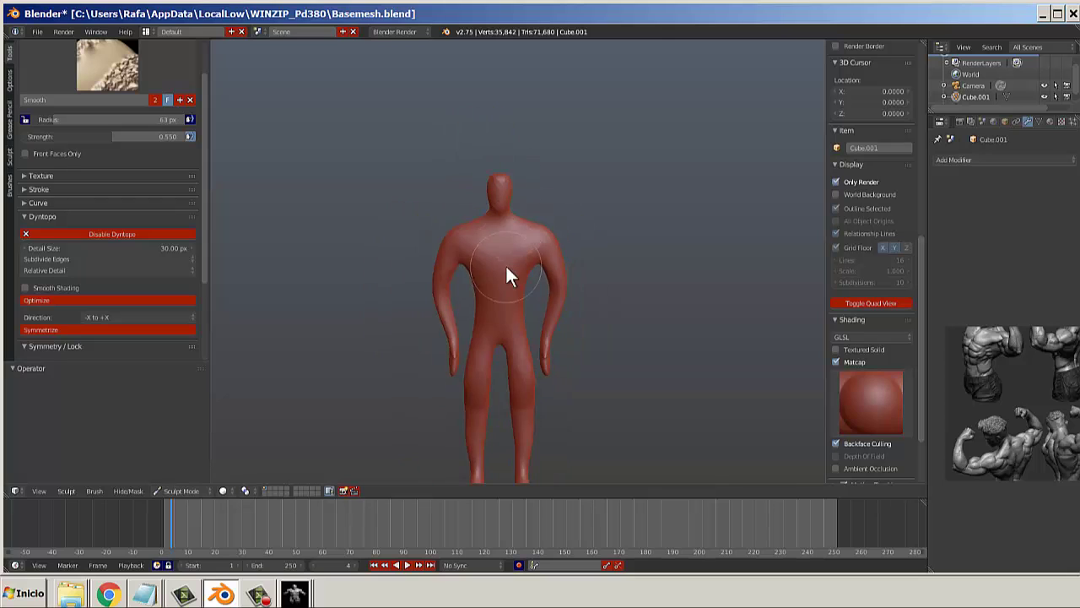
mouse_move(493, 250)
middle_mouse_down()
mouse_move(398, 253)
mouse_move(515, 219)
middle_mouse_up()
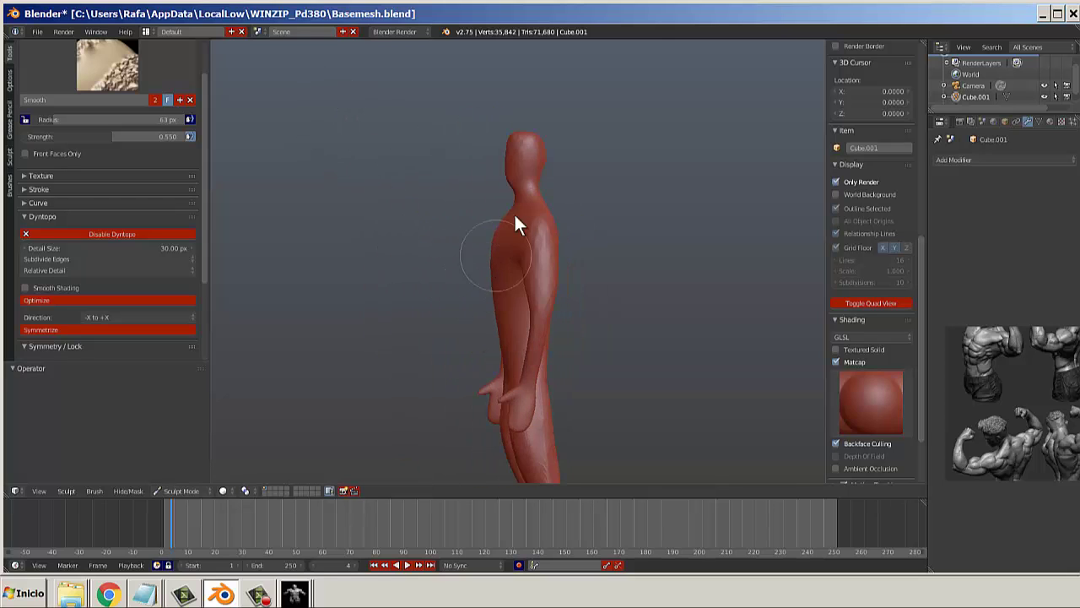
scroll(522, 227, "up", 7)
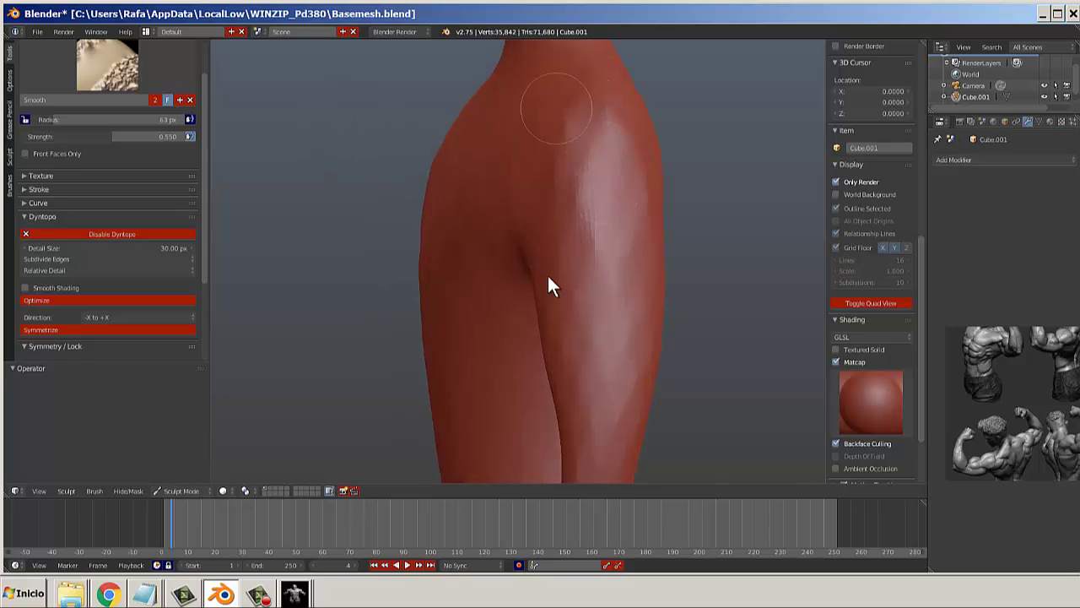
Review the hips, shoulders and torso up close and the full figure from the back, front and three-quarter angles.
scroll(543, 257, "down", 5)
scroll(515, 206, "up", 5)
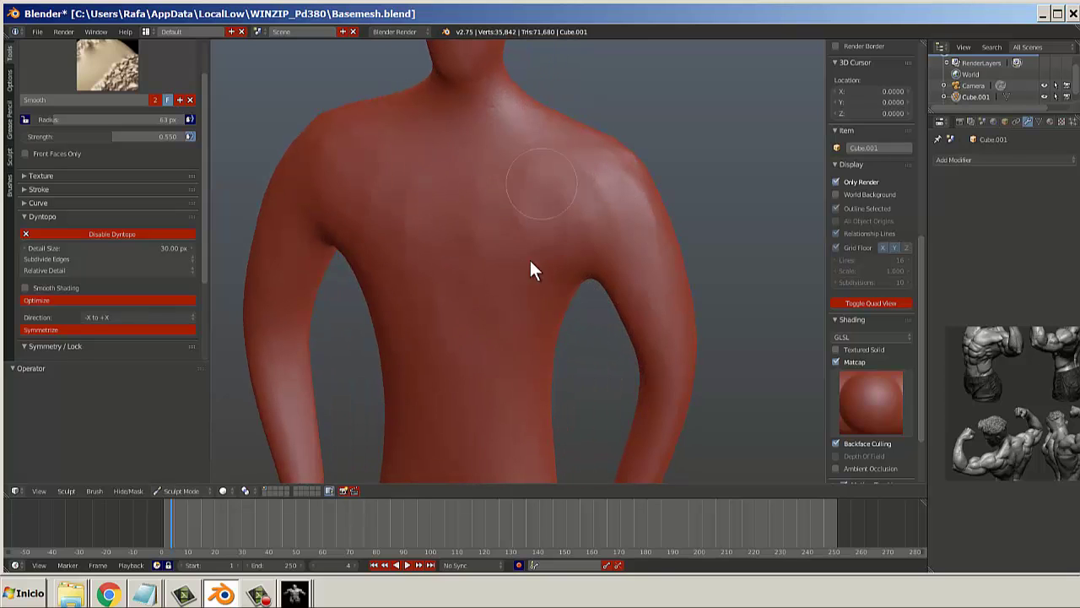
scroll(448, 272, "down", 3)
middle_click_drag(448, 273, 504, 270)
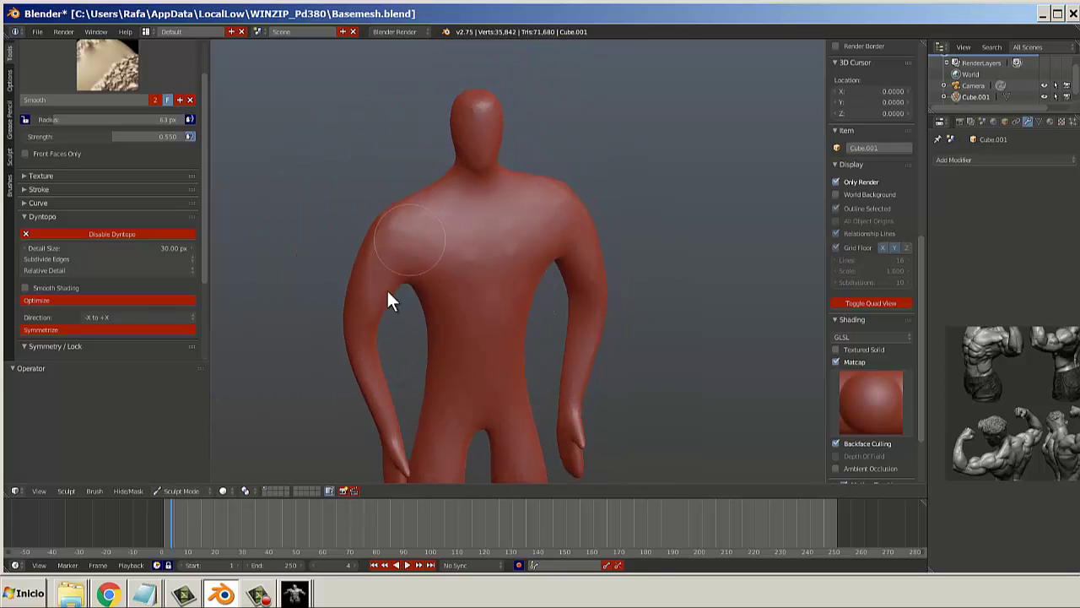
scroll(435, 287, "down", 2)
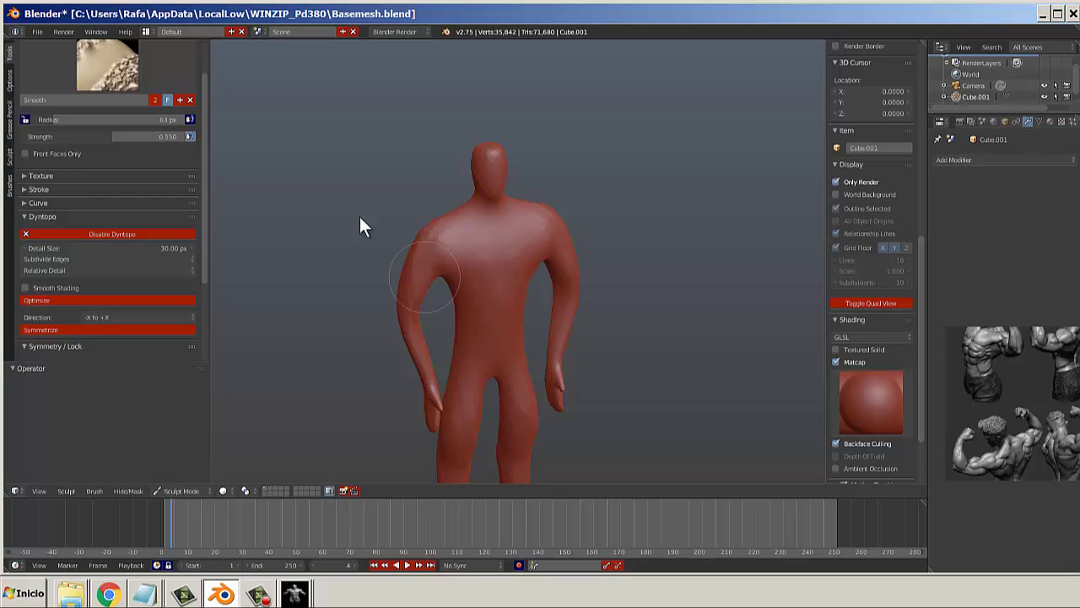
scroll(456, 257, "up", 2)
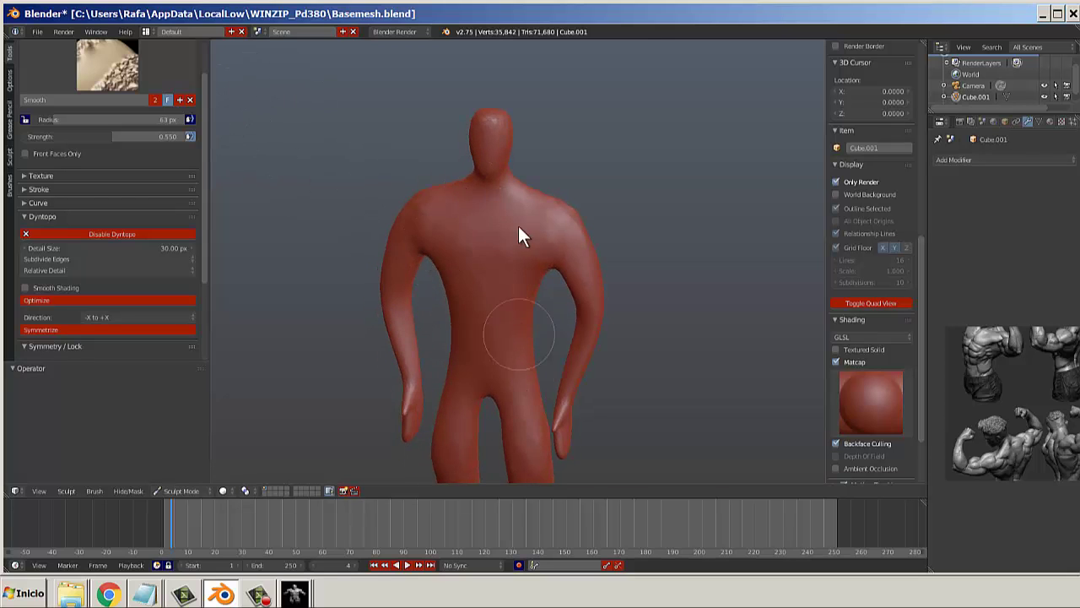
scroll(539, 340, "down", 3)
middle_click_drag(538, 340, 384, 295)
scroll(537, 343, "up", 2)
middle_click_drag(537, 343, 488, 371)
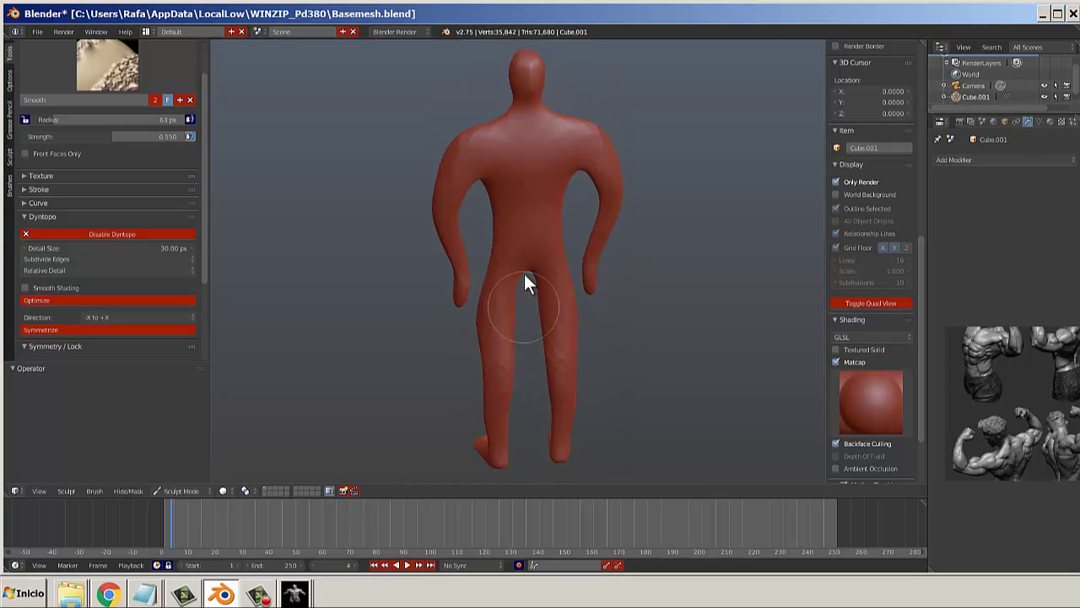
scroll(540, 362, "down", 2)
scroll(540, 193, "up", 2)
middle_click_drag(540, 193, 612, 150)
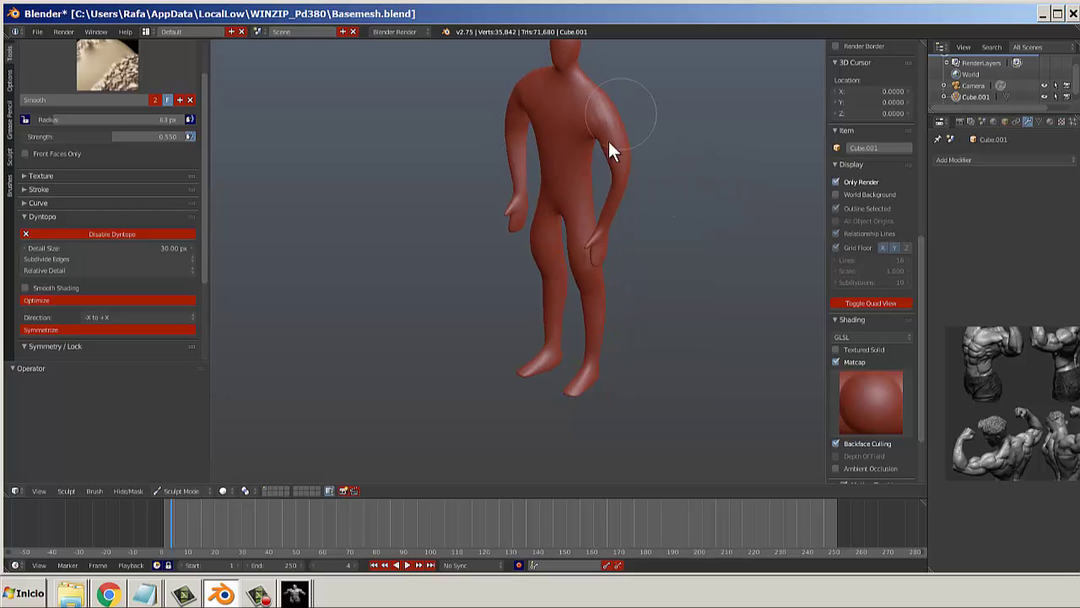
scroll(659, 326, "down", 2)
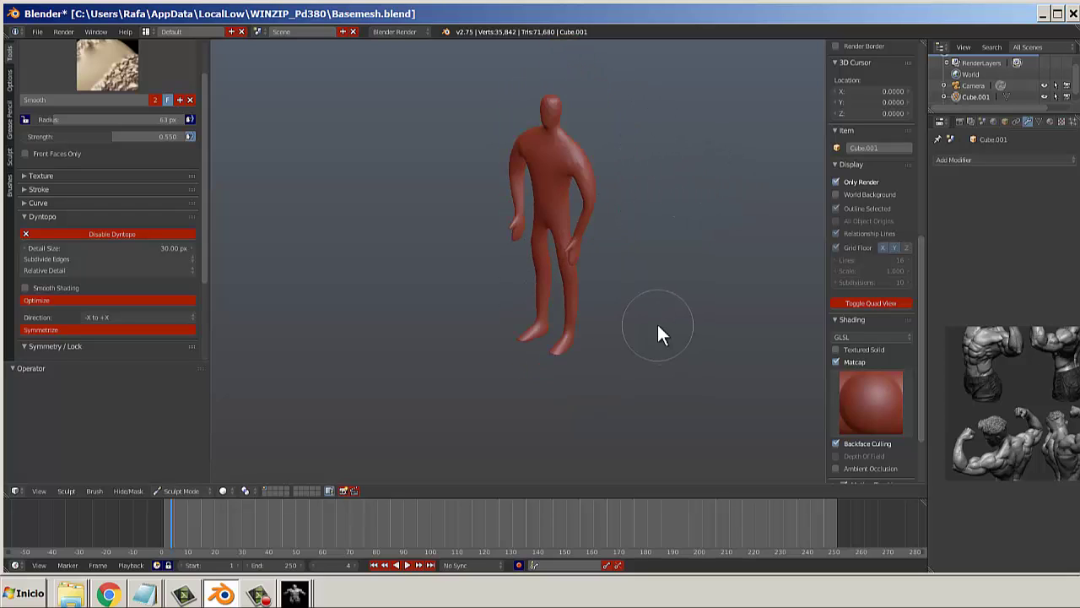
middle_click_drag(657, 324, 723, 301)
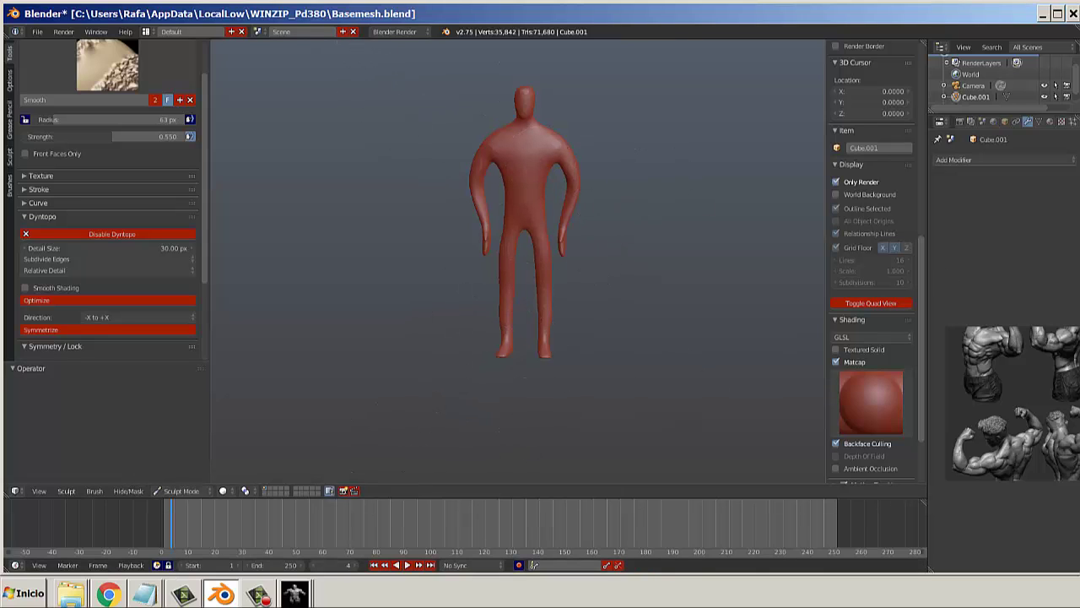
mouse_move(1079, 247)
left_mouse_down()
mouse_move(923, 237)
mouse_move(1079, 244)
left_mouse_up()
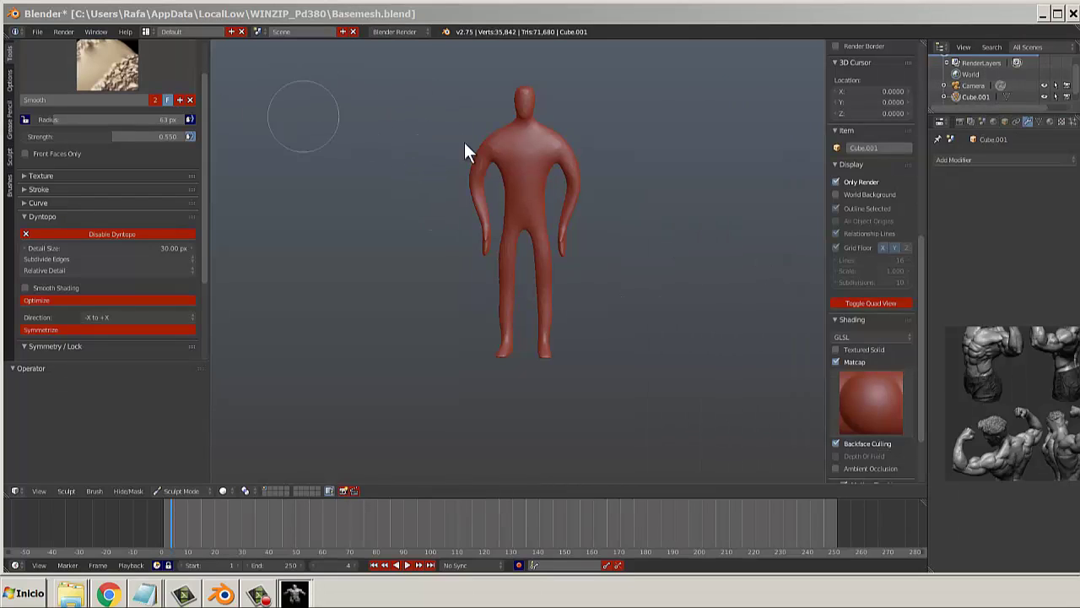